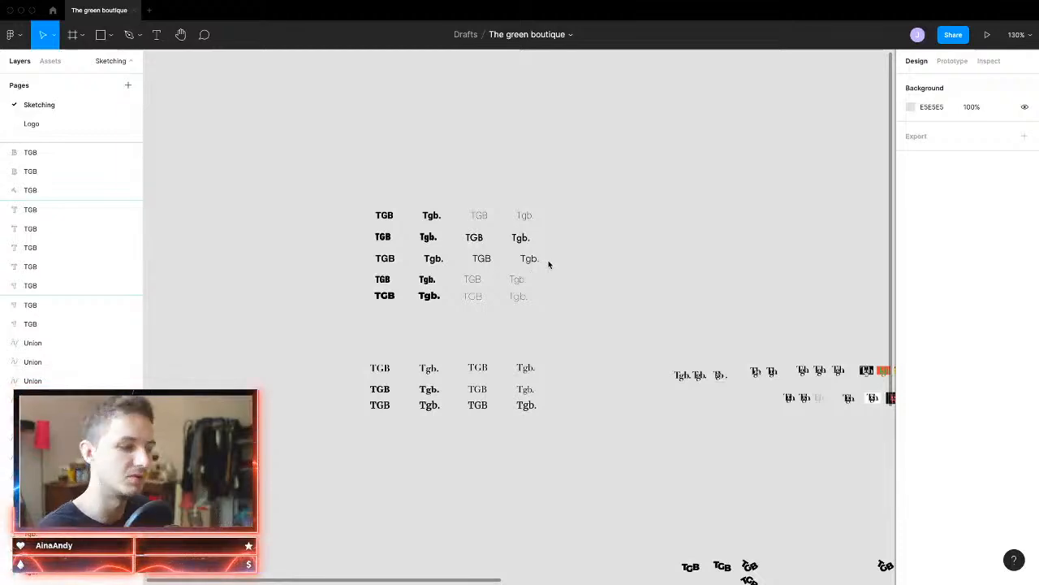
Step: Examine the TGB logo variations spread across the Sketching page
scroll(552, 390, right, 10)
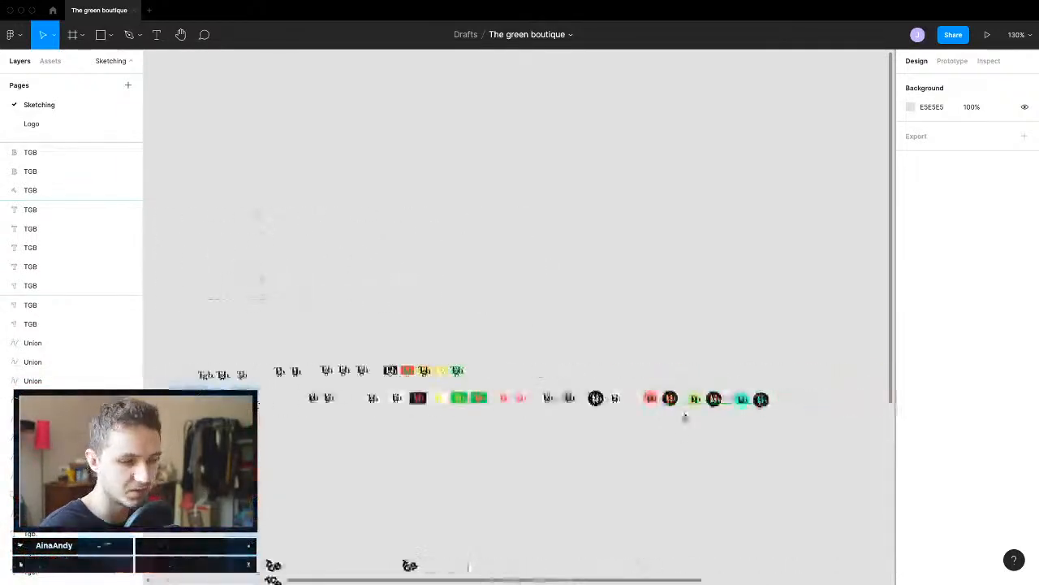
scroll(606, 352, up, 5)
scroll(606, 352, down, 5)
scroll(774, 225, right, 5)
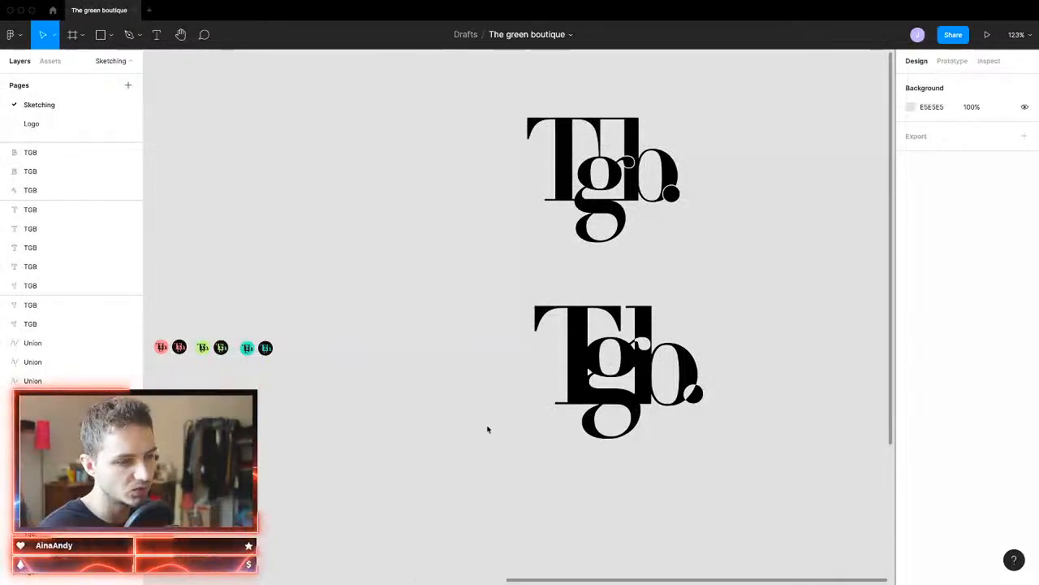
scroll(488, 429, down, 3)
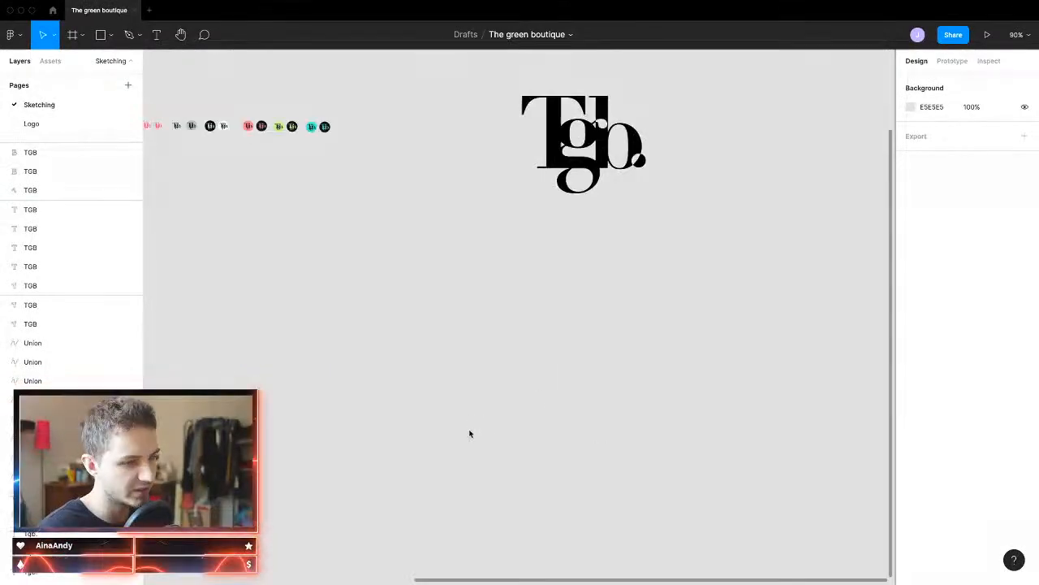
scroll(469, 433, down, 8)
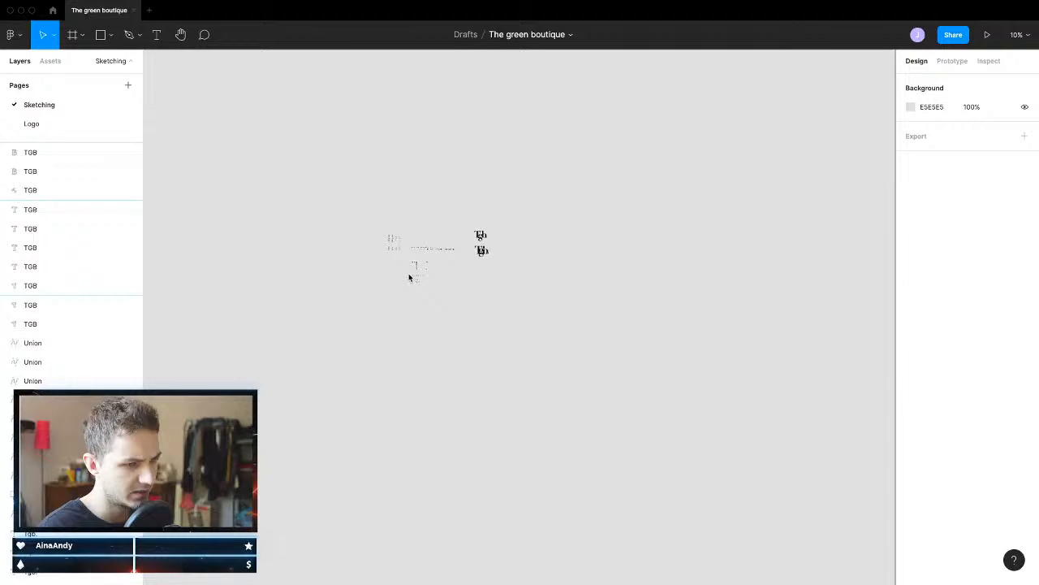
key(shift+1)
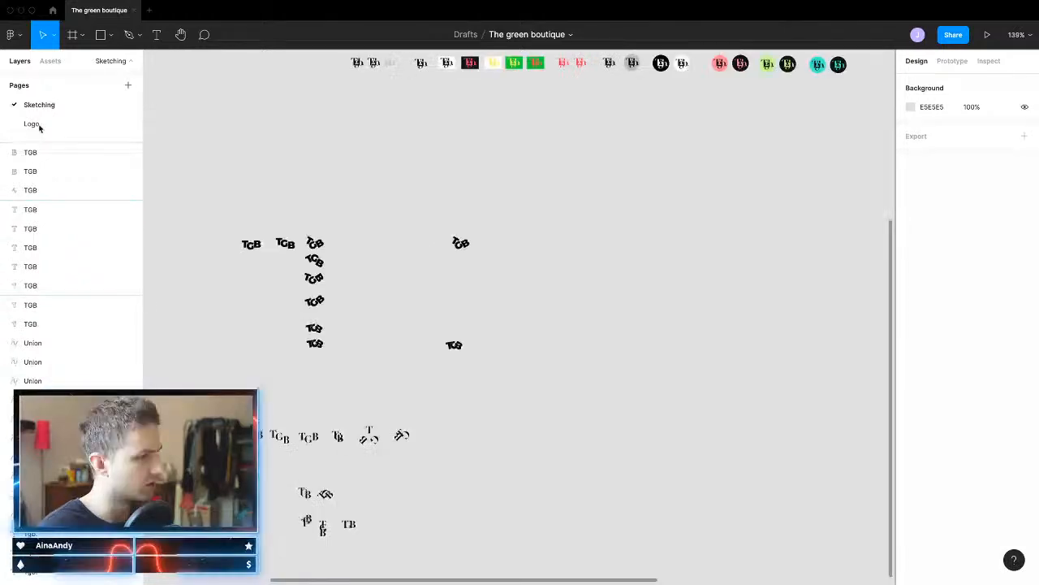
Step: Open the Logo page and examine its four shortlisted TGB logo designs
click(33, 123)
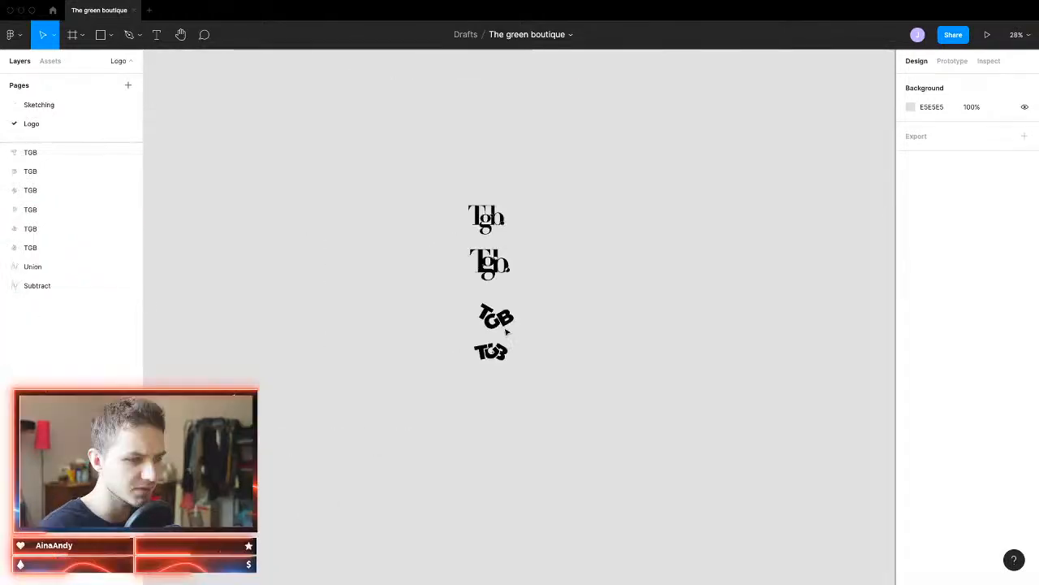
scroll(369, 433, up, 5)
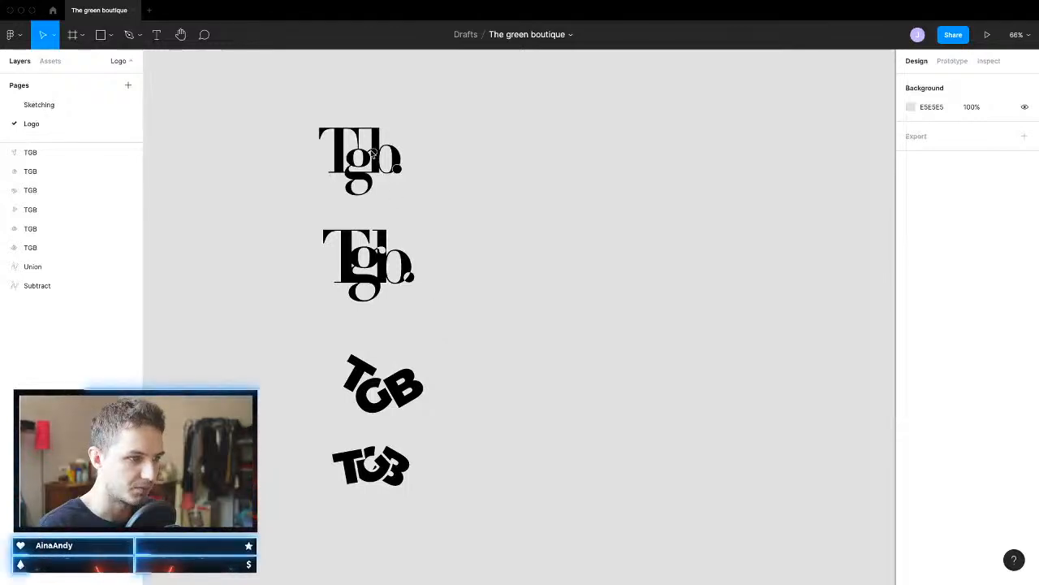
scroll(279, 166, up, 5)
scroll(250, 146, down, 5)
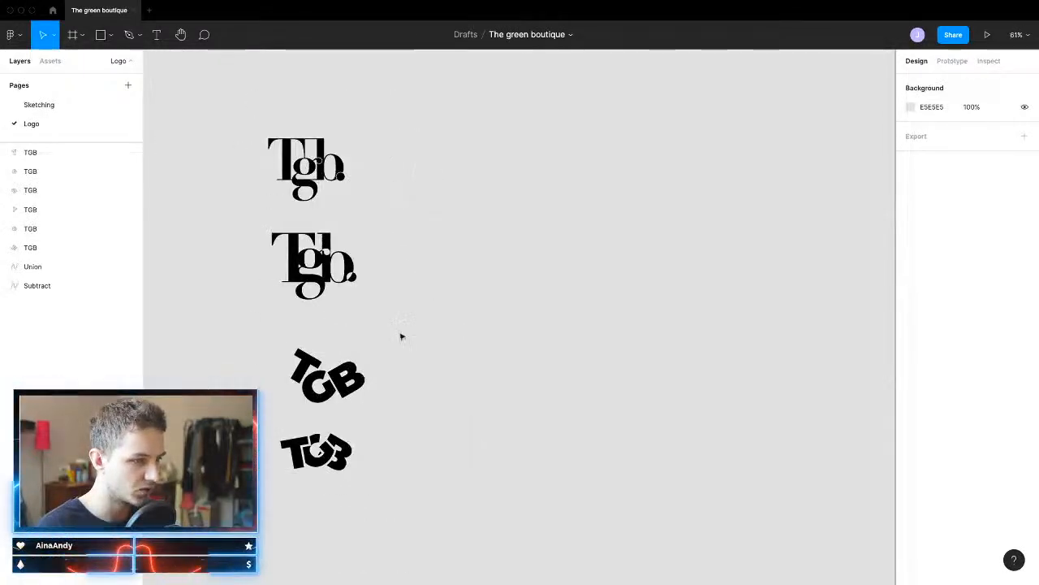
Step: Select the two serif Tgb. logos as a group, clear that selection and select the two bold TGB logos below
drag(252, 117, 451, 388)
click(224, 375)
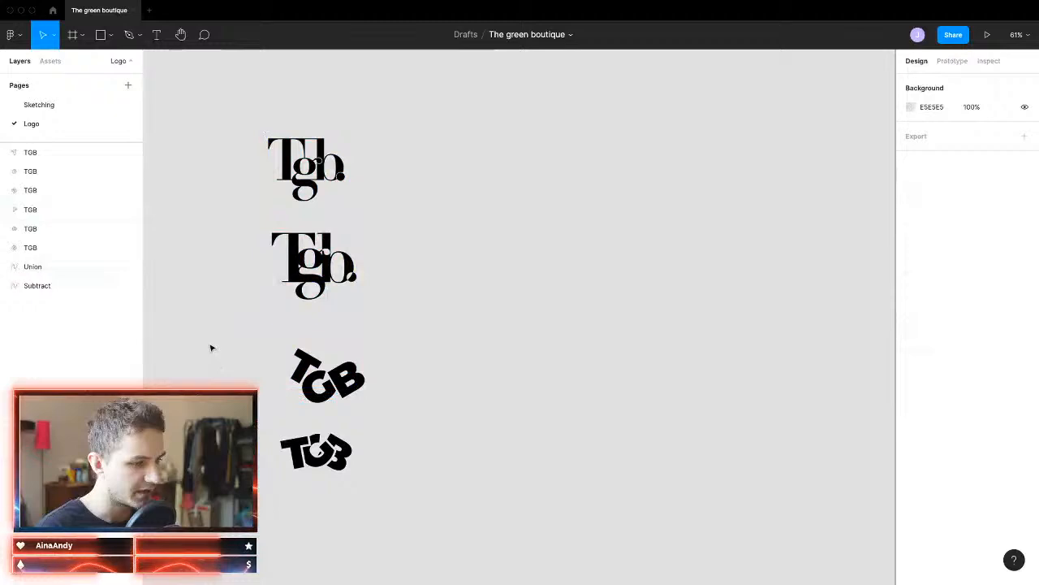
drag(208, 346, 459, 573)
scroll(459, 572, down, 1)
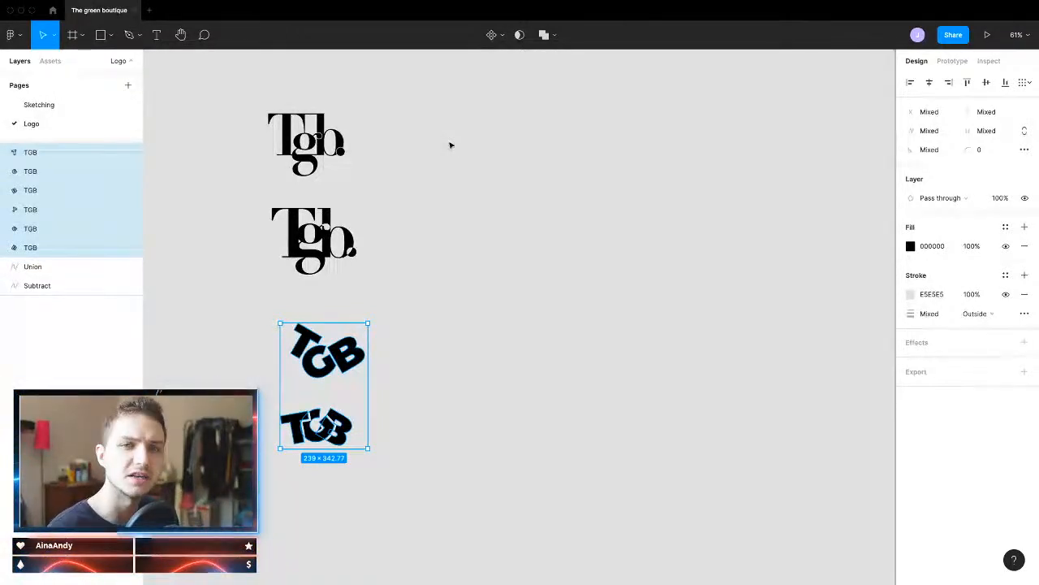
Step: Switch to Safari and open behance.net in a new tab
key(ctrl+Up)
click(617, 36)
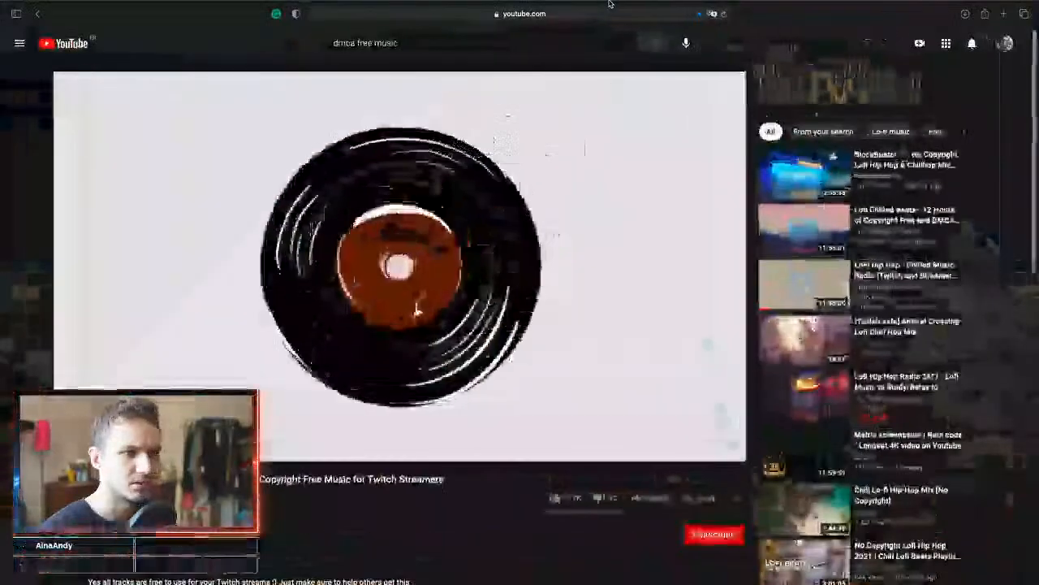
click(1002, 27)
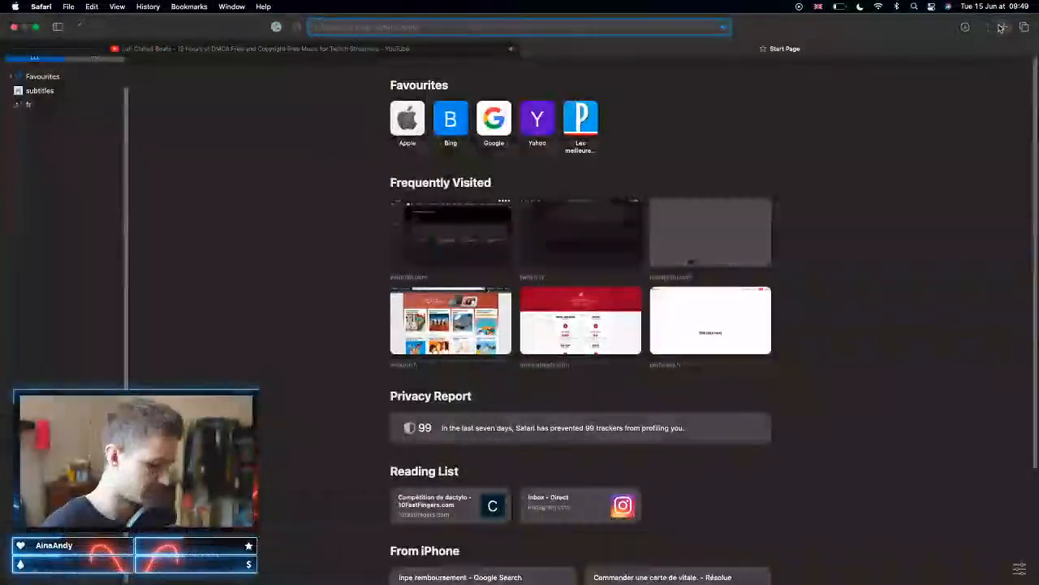
text(abehance)
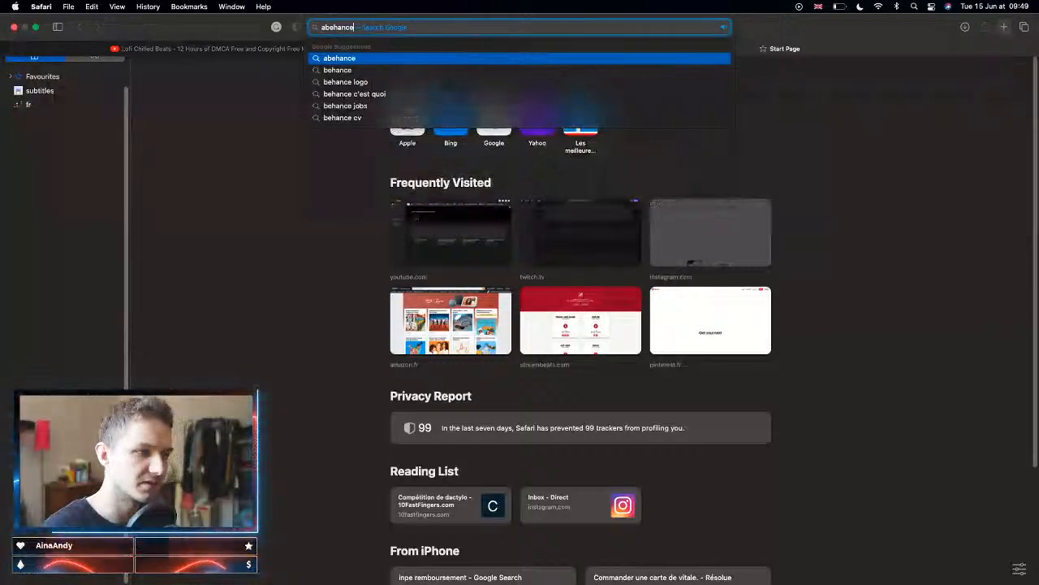
key(BackSpace)
key(BackSpace)
key(BackSpace)
key(BackSpace)
key(BackSpace)
key(BackSpace)
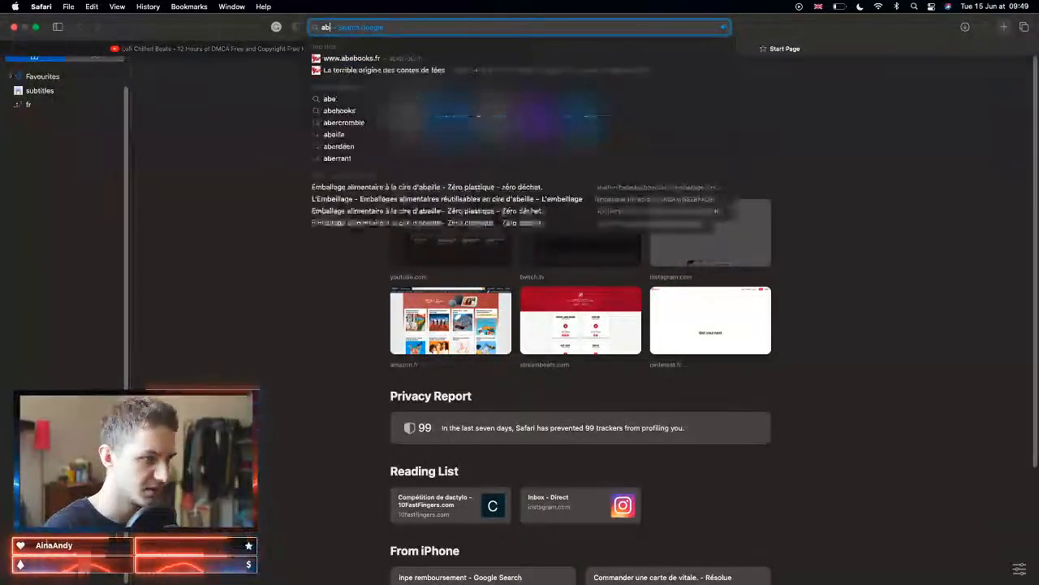
key(BackSpace)
key(BackSpace)
text(behance.net)
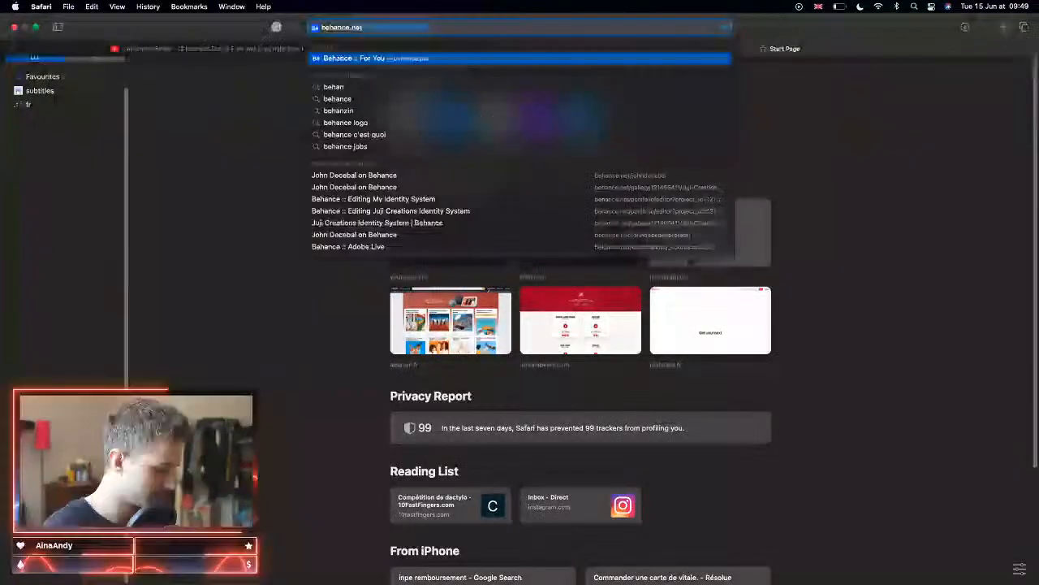
key(Return)
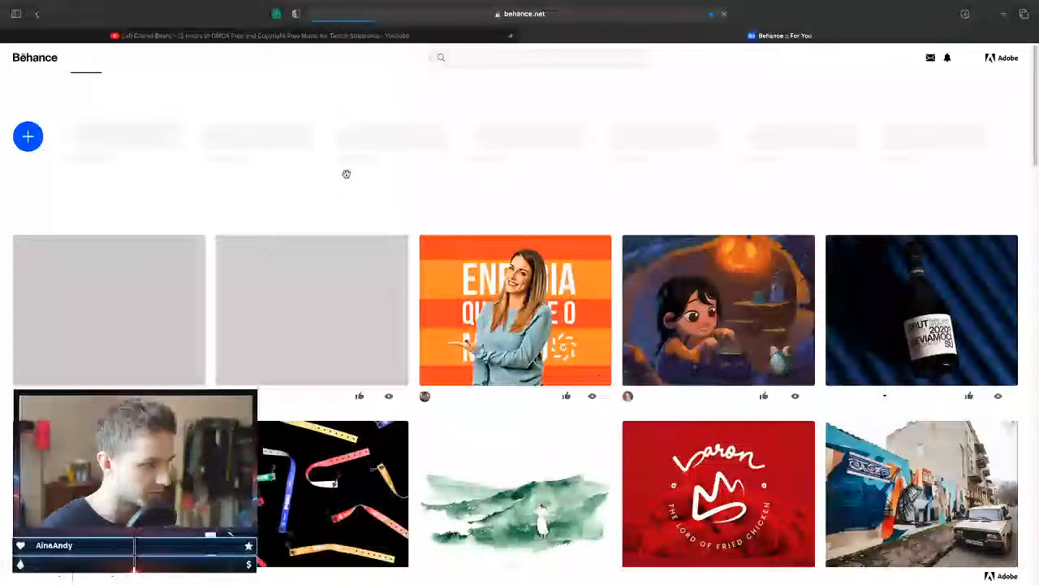
Step: Open the account's own Behance profile, view the Juji Creations Identity System project and close it
mouse_move(965, 58)
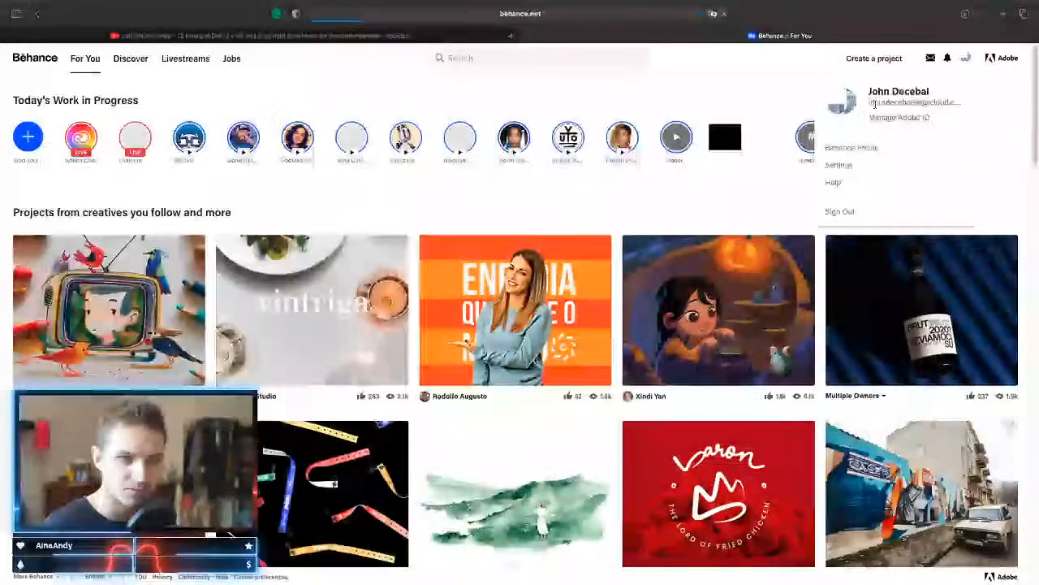
click(874, 107)
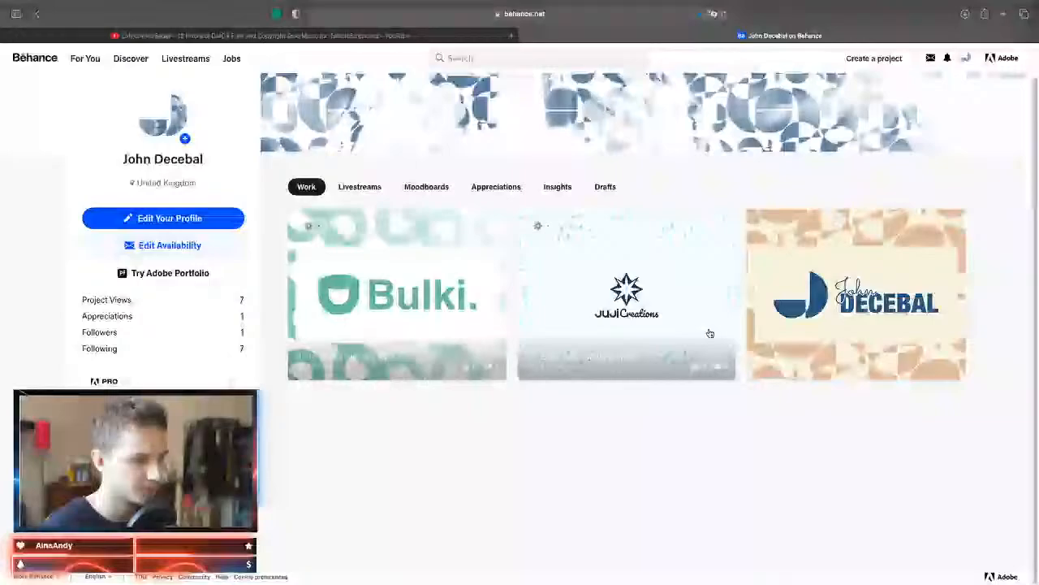
click(709, 333)
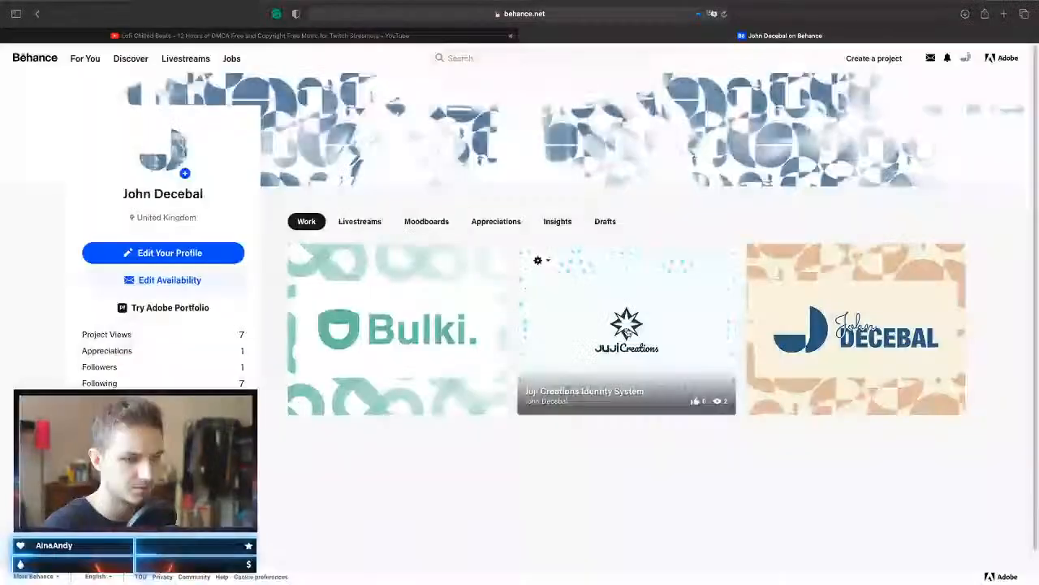
click(627, 331)
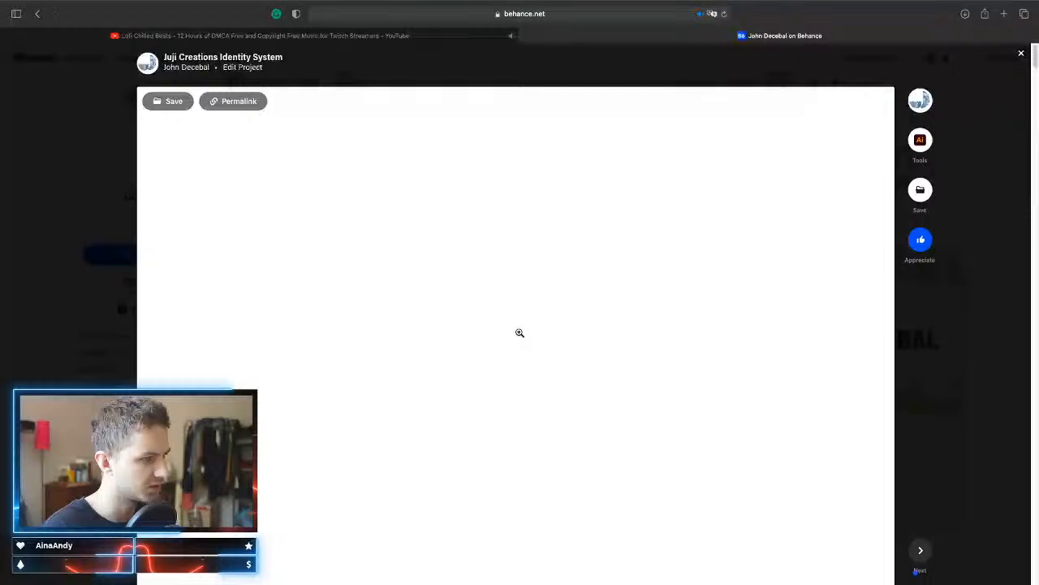
key(Escape)
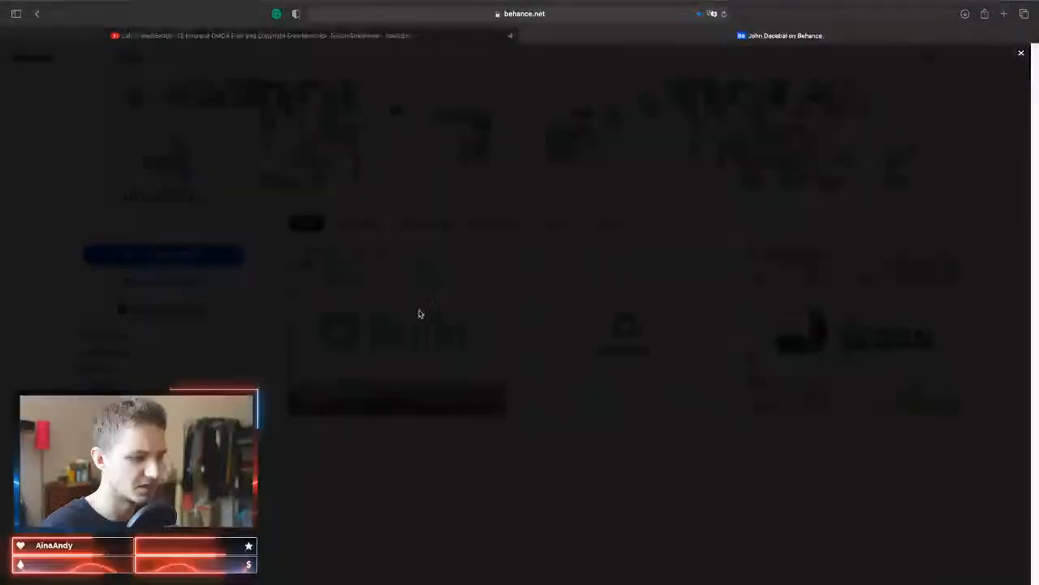
Step: Examine the Bulki identity project from its logo variations, naming and font choice through pattern design and physical applications, and close it
scroll(656, 354, down, 5)
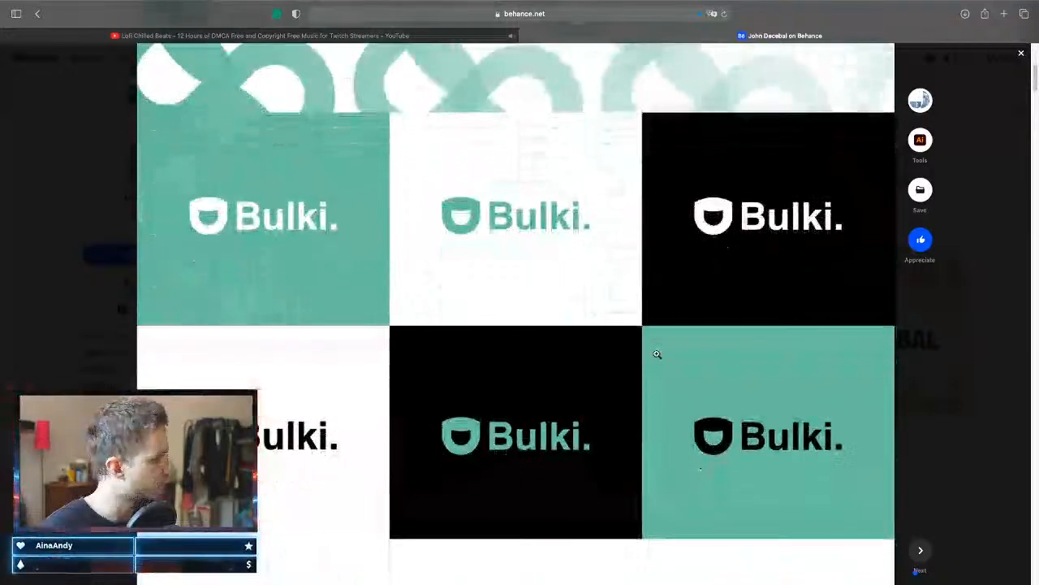
scroll(657, 354, down, 7)
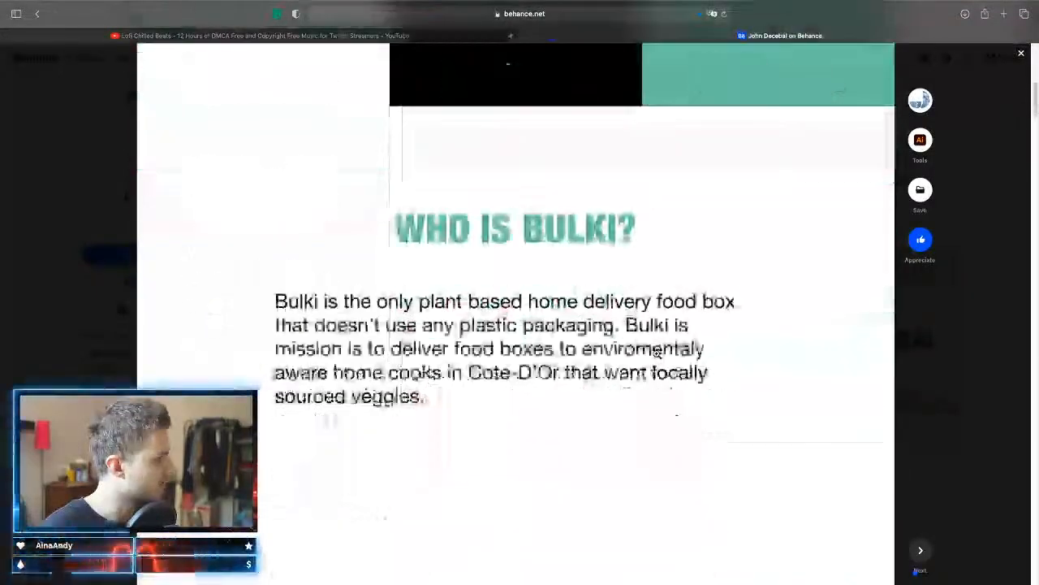
scroll(657, 354, down, 12)
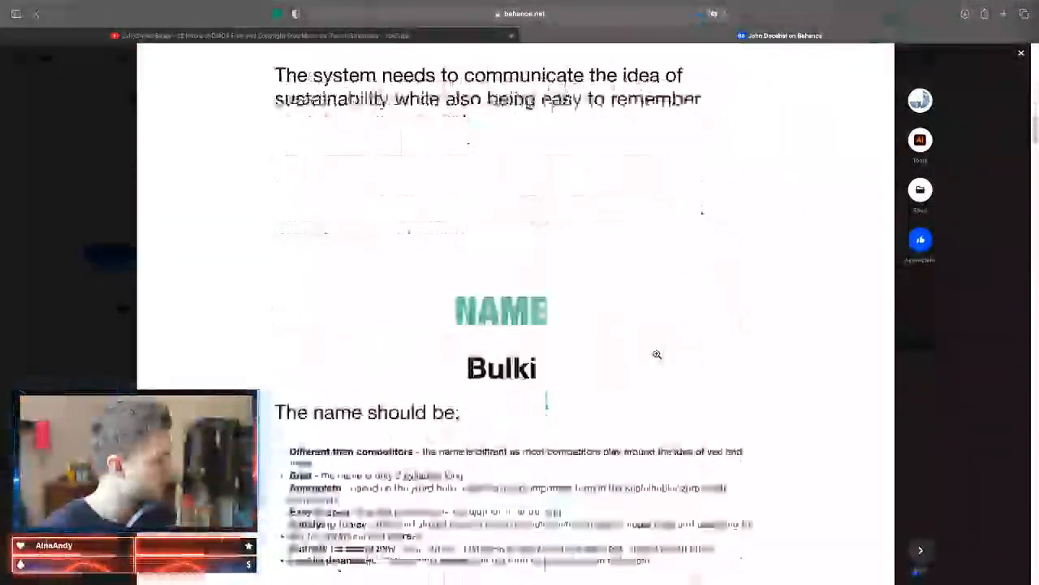
scroll(656, 354, down, 11)
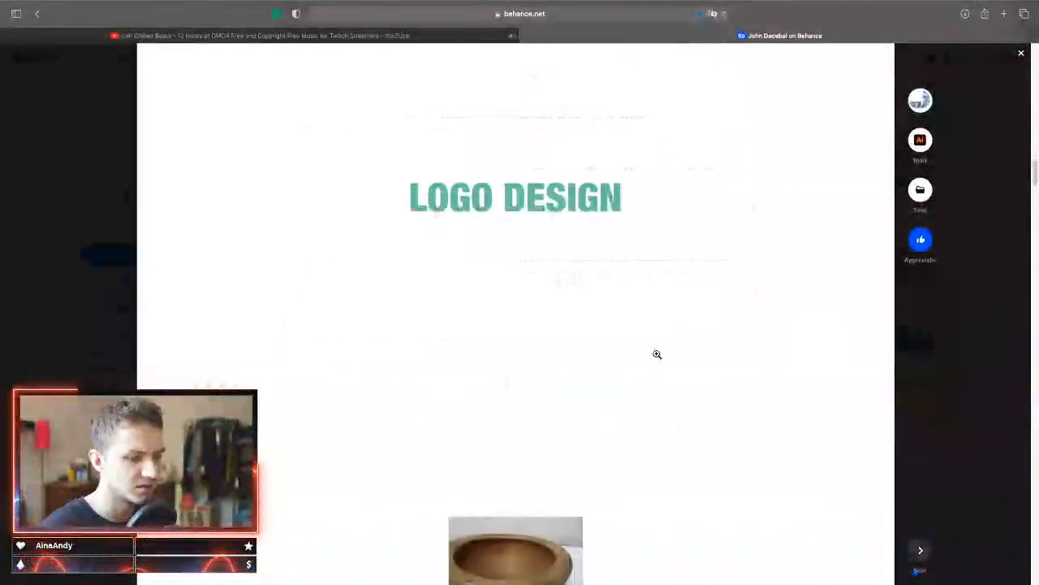
scroll(657, 354, down, 10)
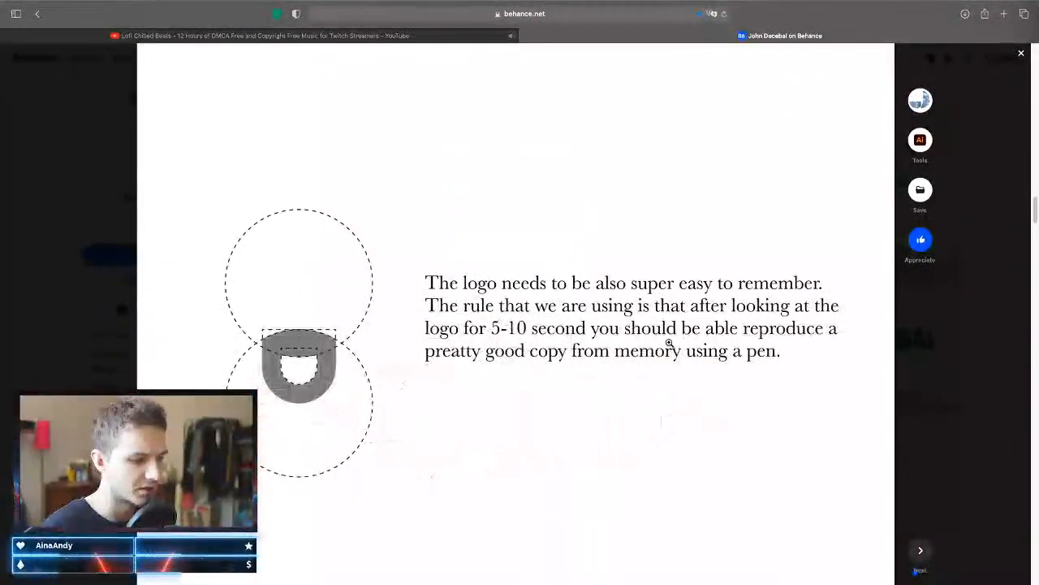
scroll(639, 422, down, 1)
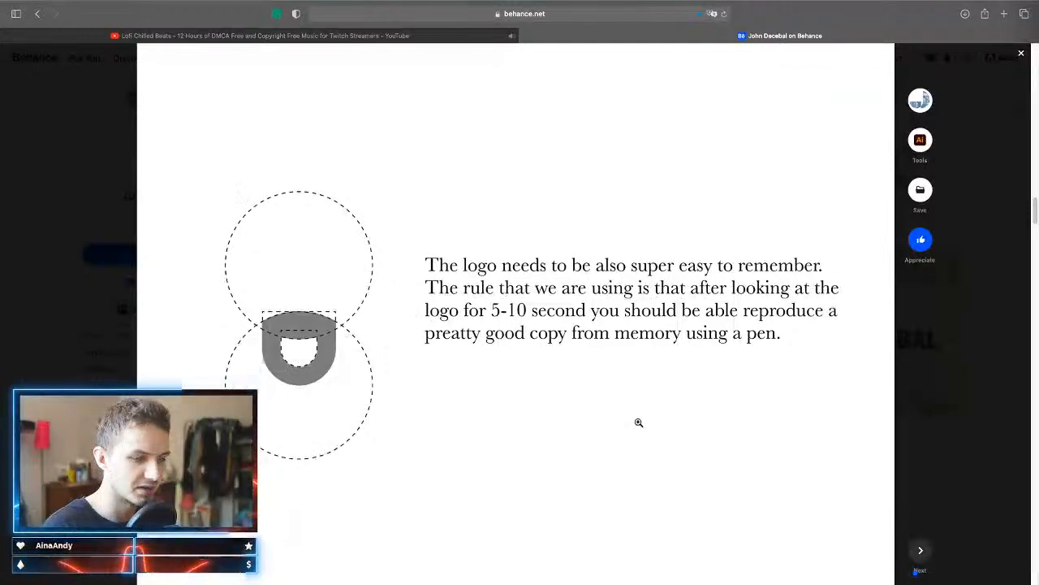
scroll(639, 422, down, 3)
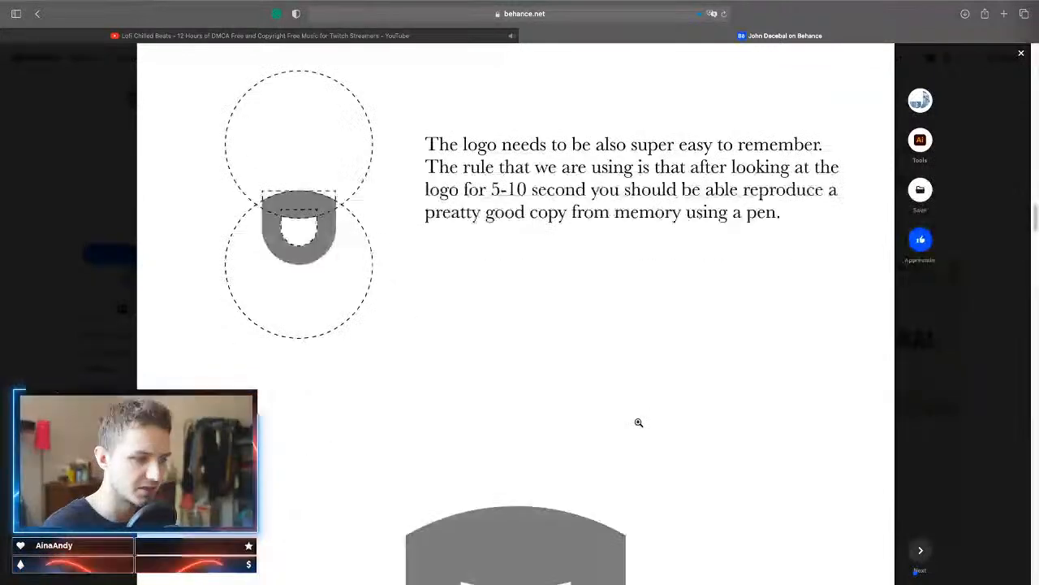
scroll(639, 422, down, 10)
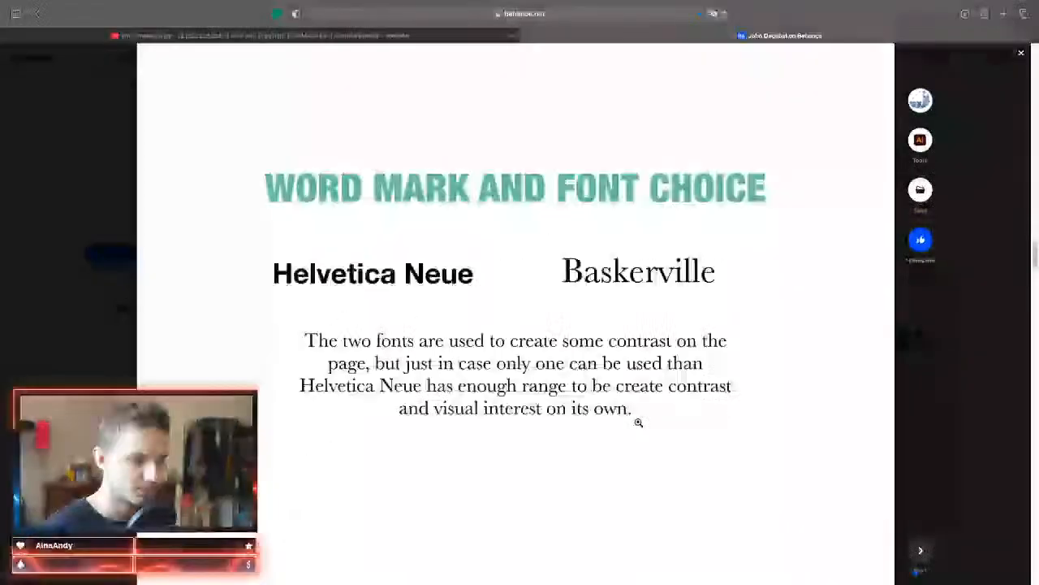
scroll(639, 422, down, 15)
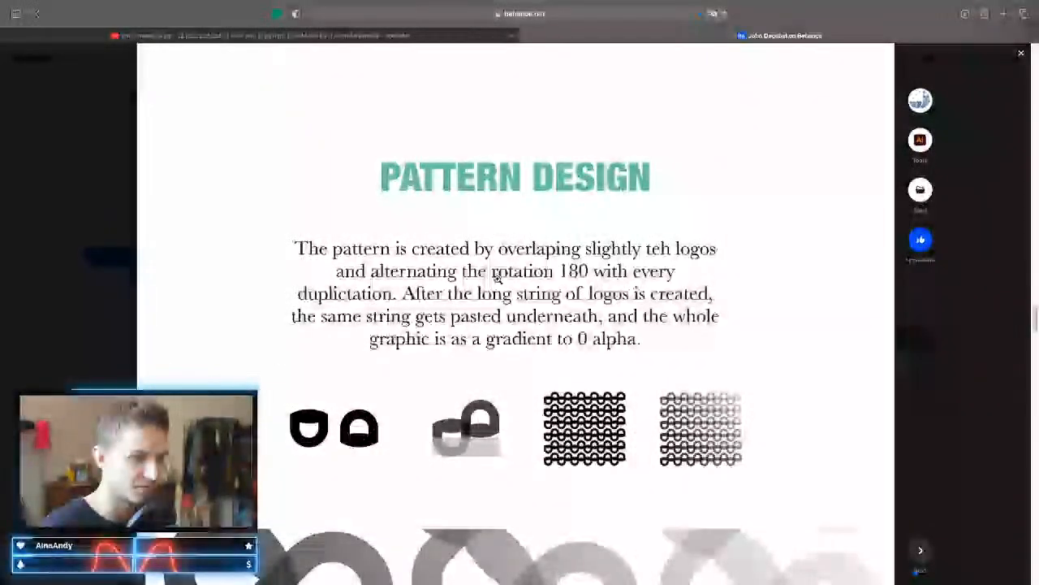
scroll(498, 278, down, 20)
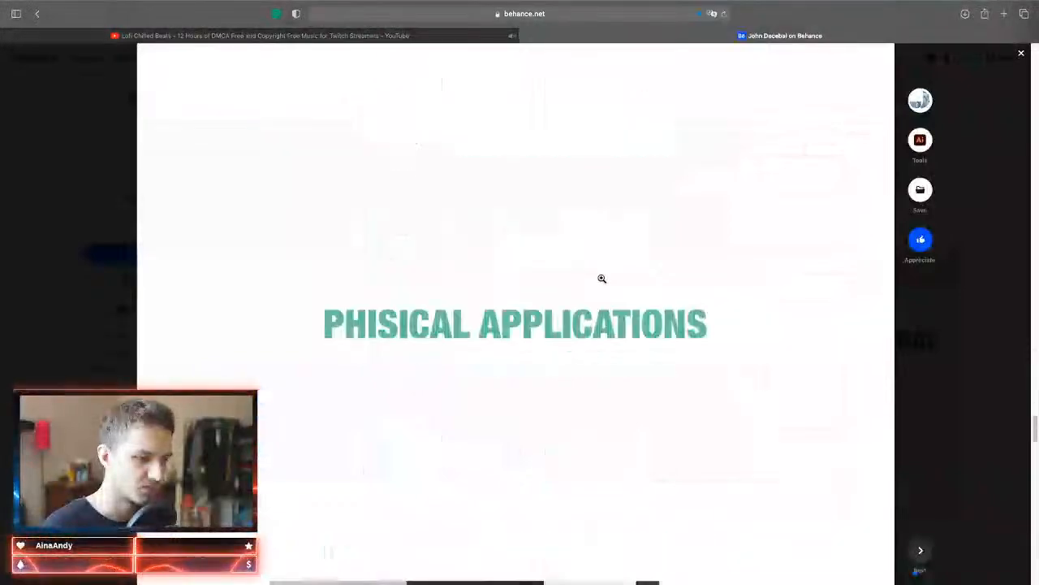
scroll(602, 279, down, 10)
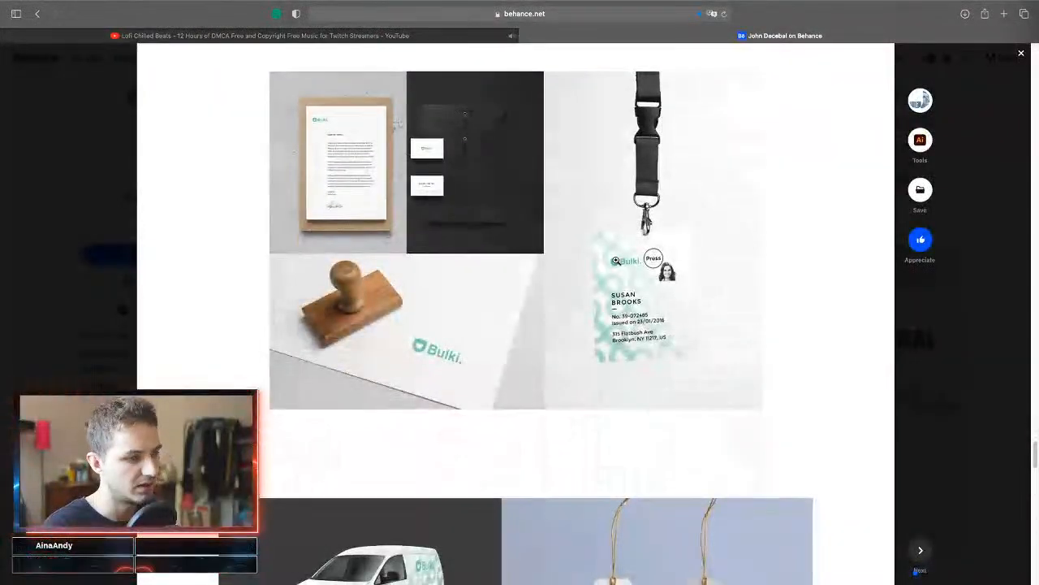
scroll(615, 260, down, 8)
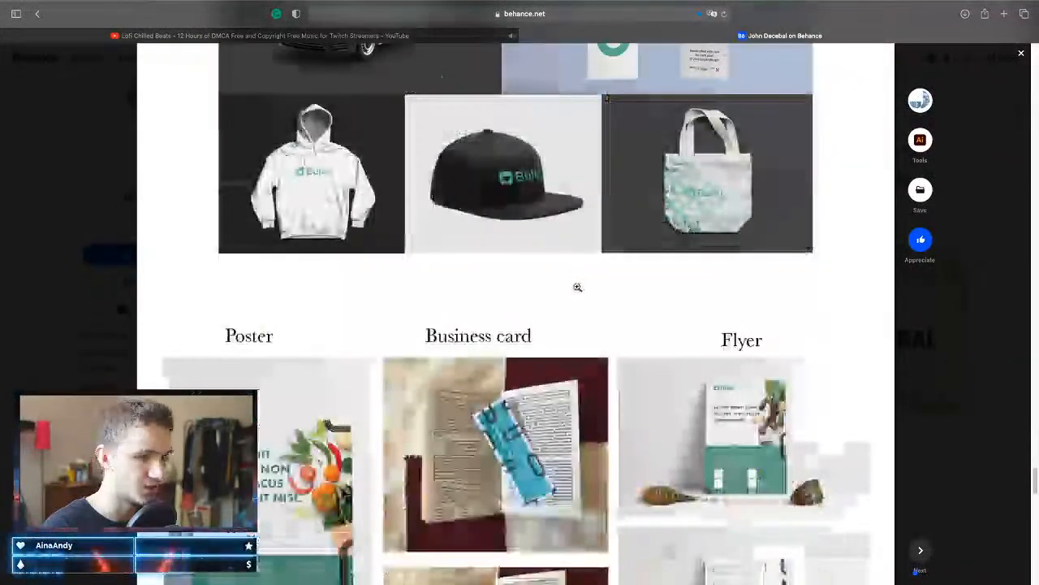
scroll(577, 287, down, 5)
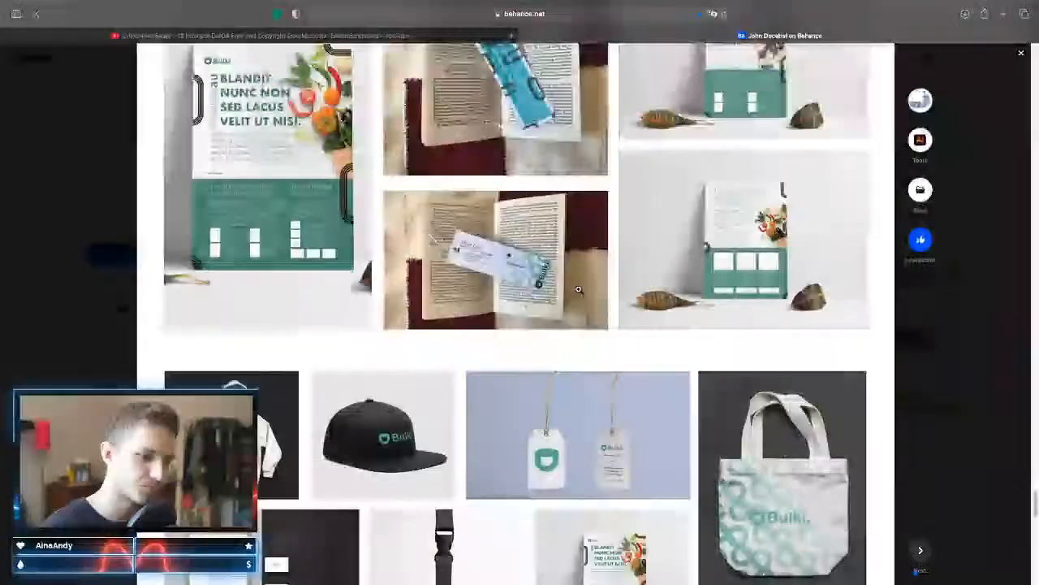
key(Escape)
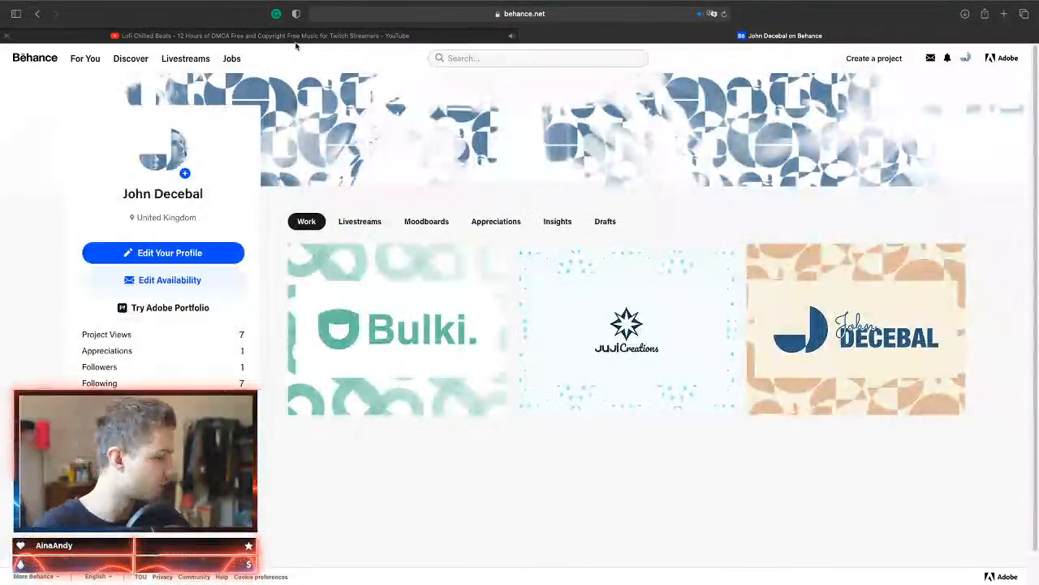
Step: Switch back to Figma and duplicate the second serif Tgb. logo onto the empty canvas beside it, at X 376, Y -102
click(295, 36)
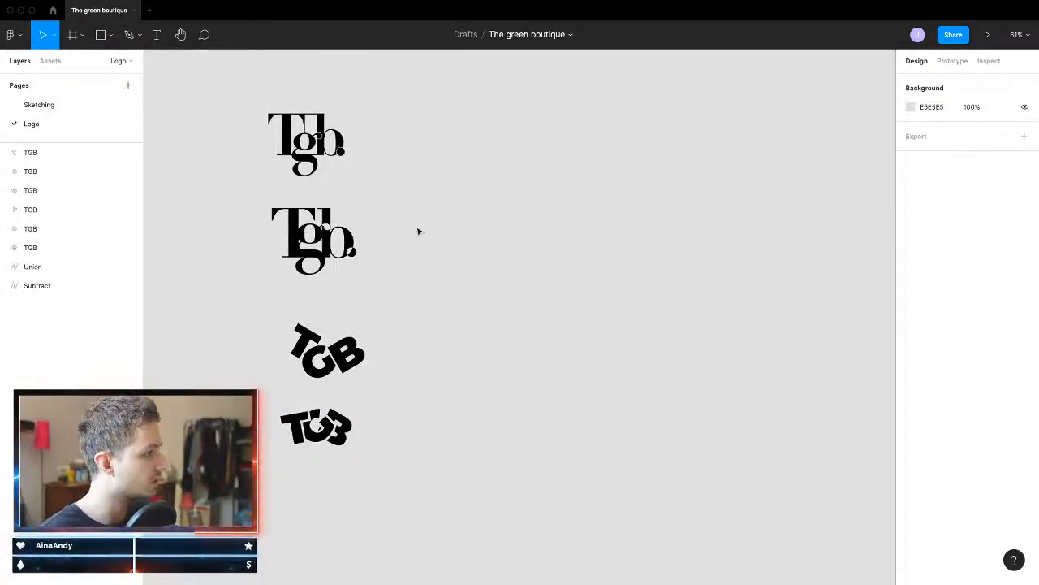
scroll(308, 237, up, 2)
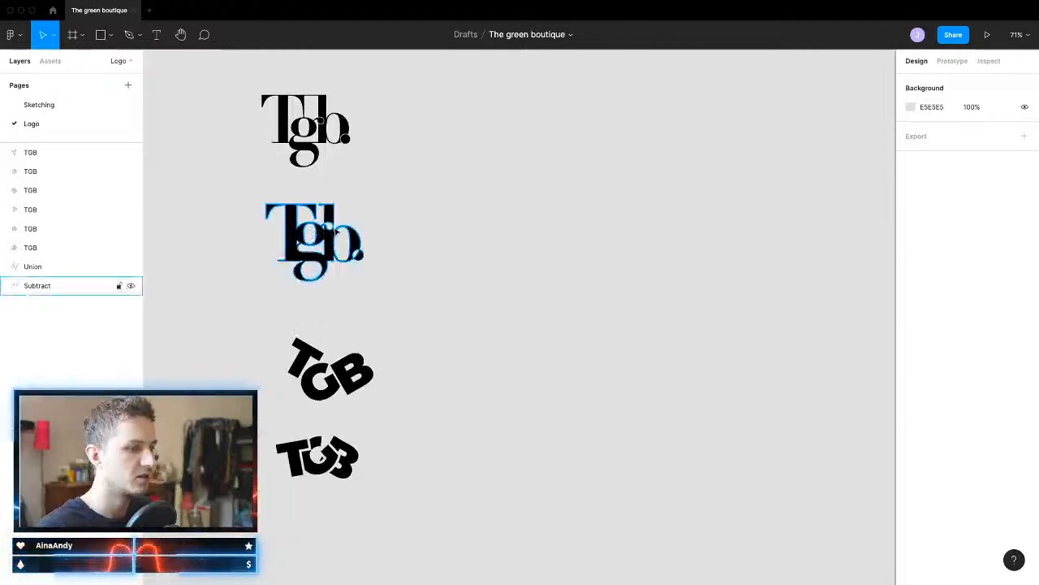
click(49, 285)
drag(314, 244, 554, 253)
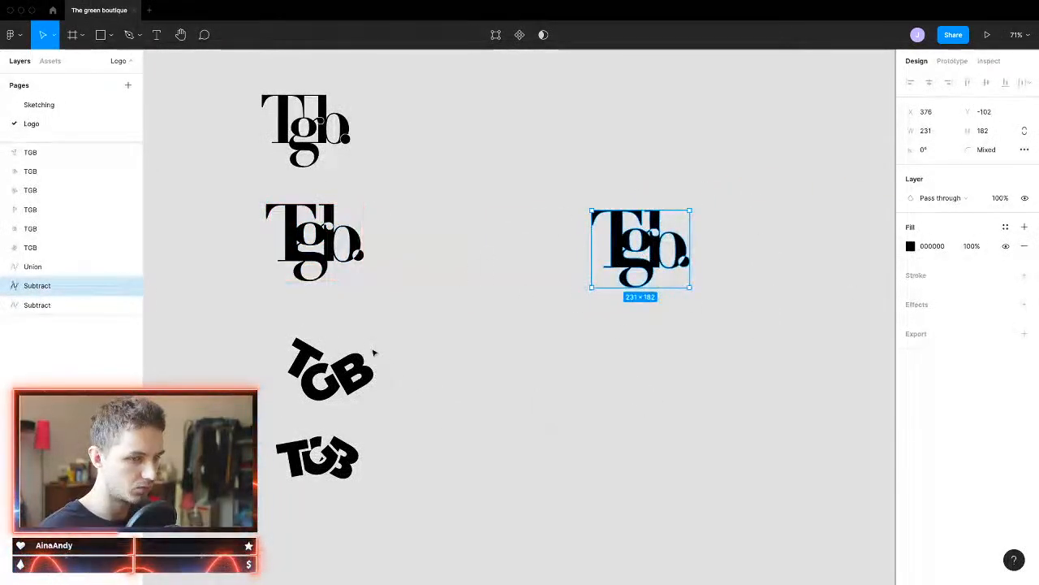
Step: Clear the selection and examine the letter overlaps and curves of the duplicated Tgb. logo, up close and at reduced size
scroll(675, 274, up, 10)
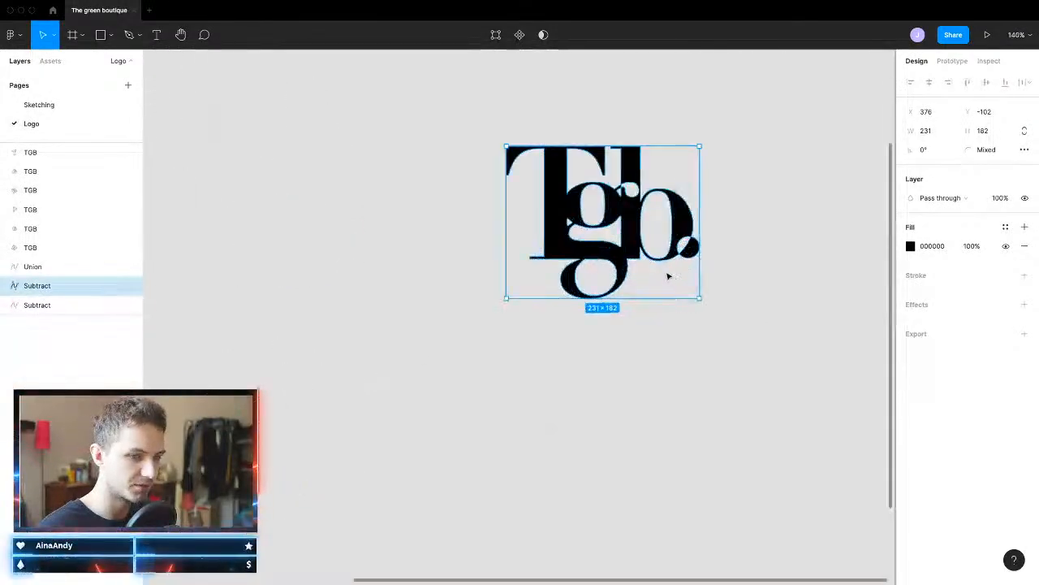
click(508, 473)
scroll(523, 319, up, 5)
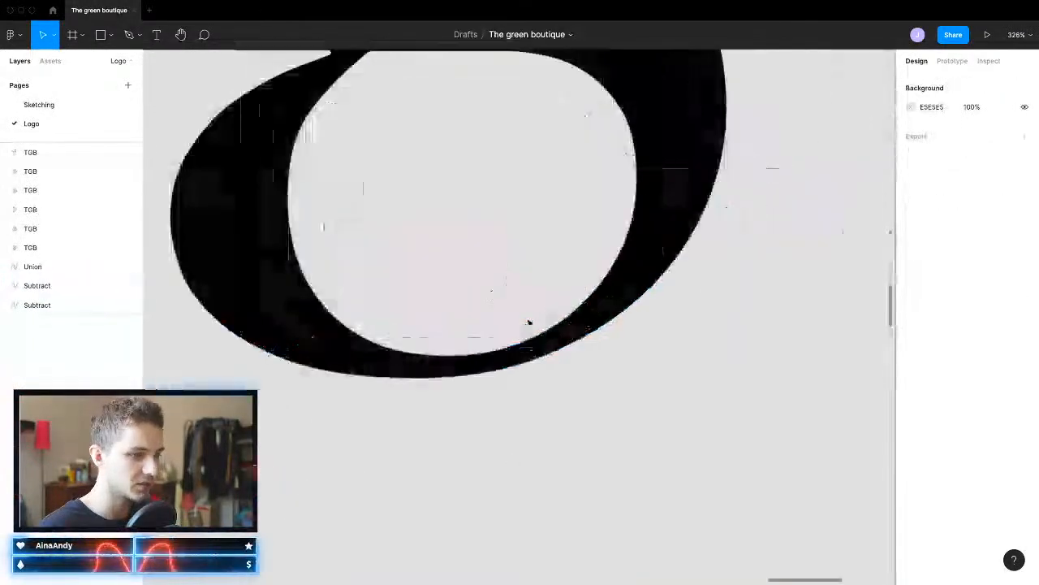
scroll(529, 323, down, 3)
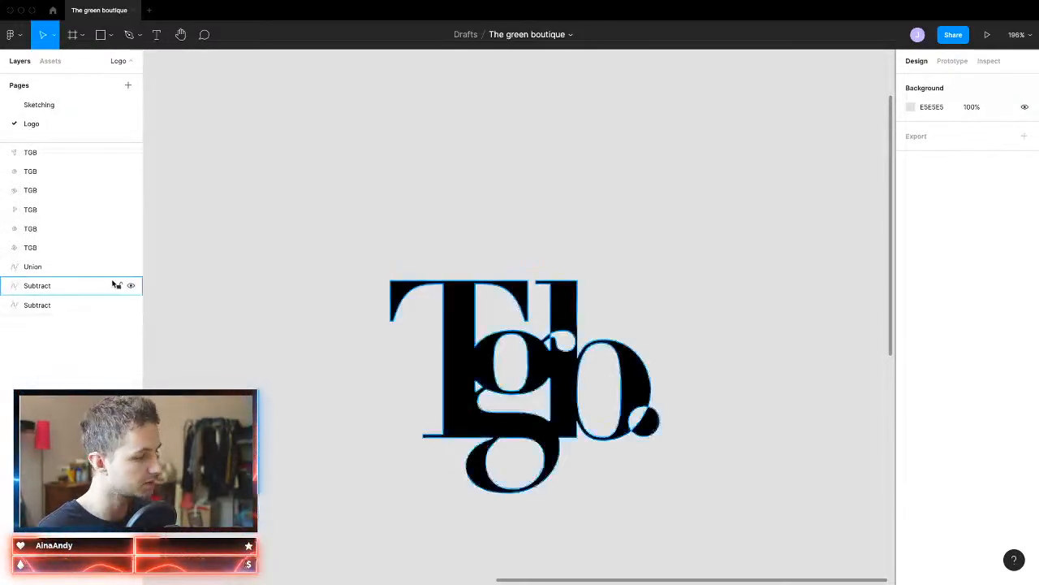
scroll(275, 291, down, 5)
scroll(276, 294, up, 7)
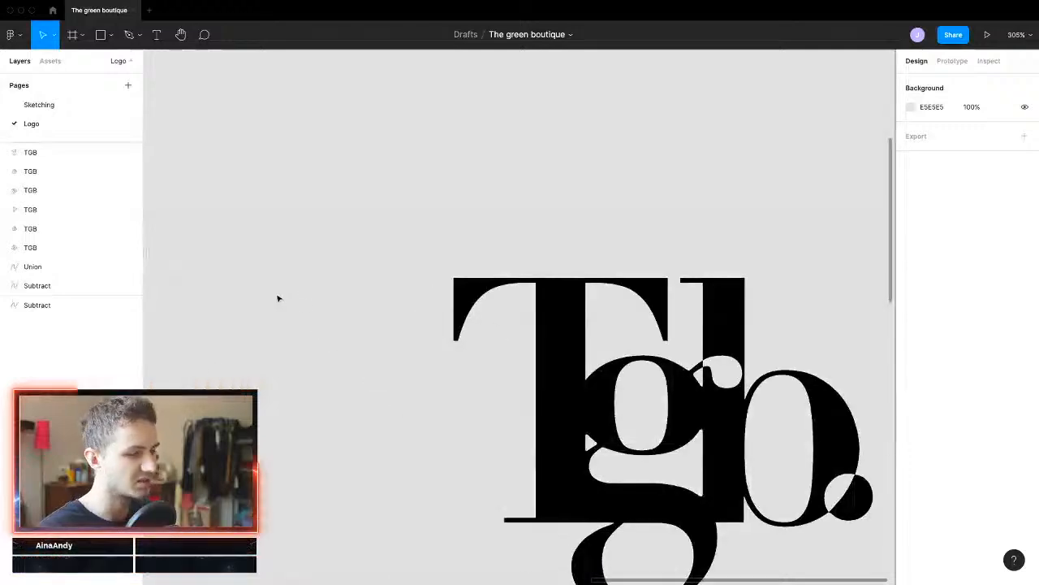
scroll(325, 336, down, 3)
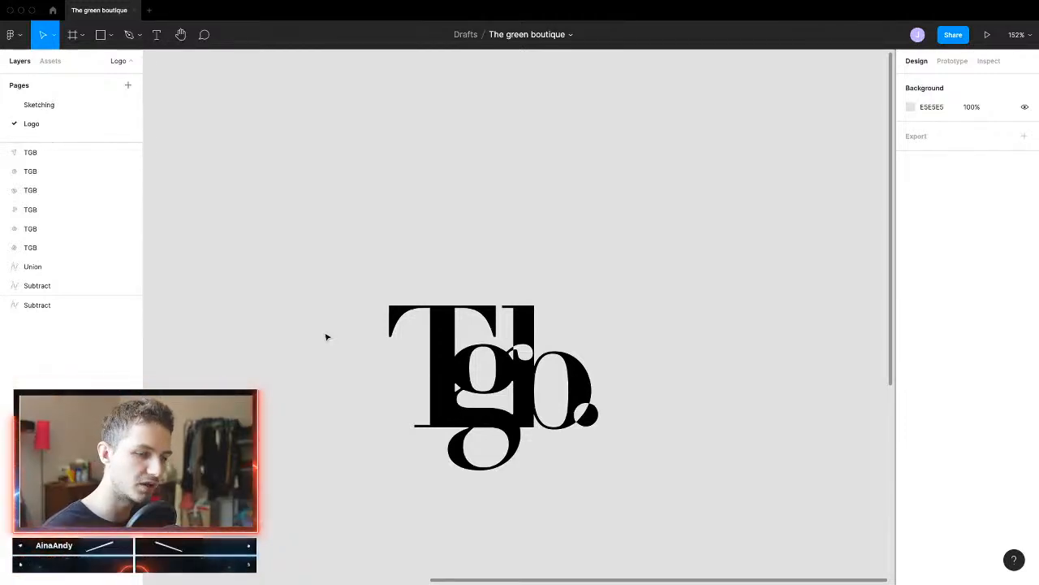
scroll(487, 202, down, 3)
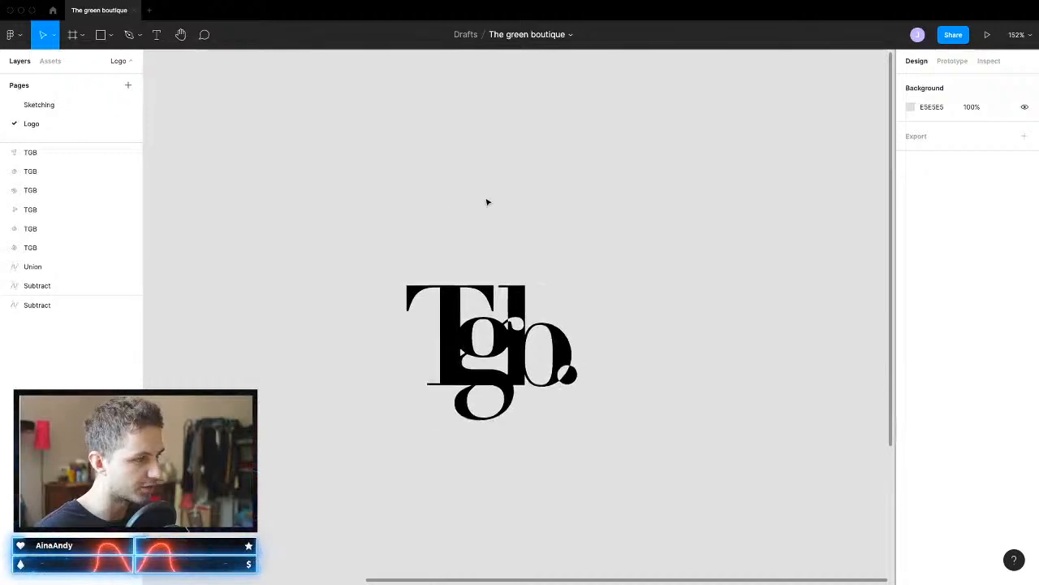
Step: Select the topmost serif Tgb. logo and examine its letter joins, gaps and dot beside the overlapping version below it
scroll(487, 202, left, 6)
scroll(487, 202, up, 3)
scroll(487, 202, down, 4)
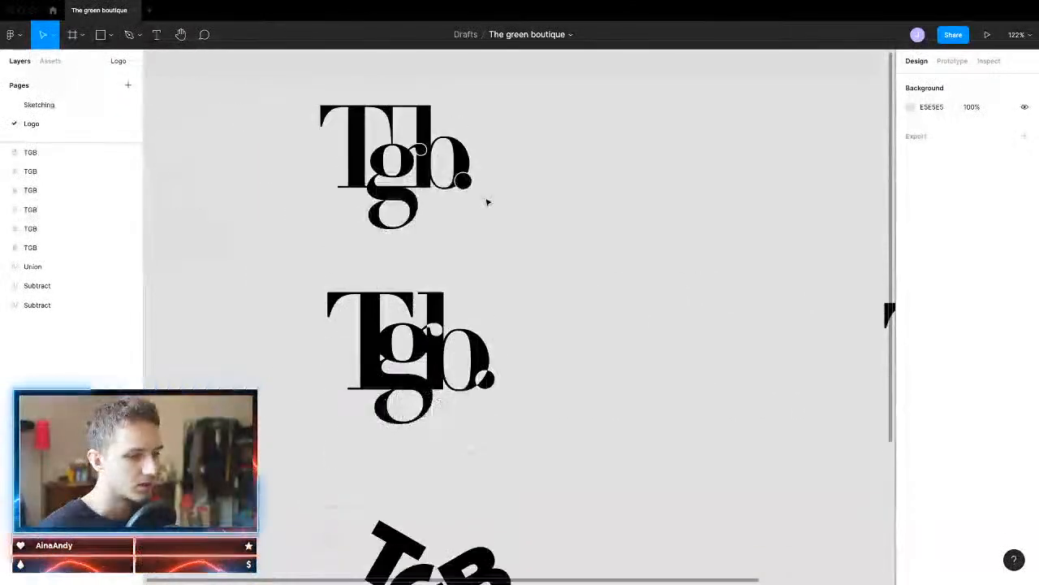
drag(549, 93, 304, 231)
scroll(420, 186, up, 5)
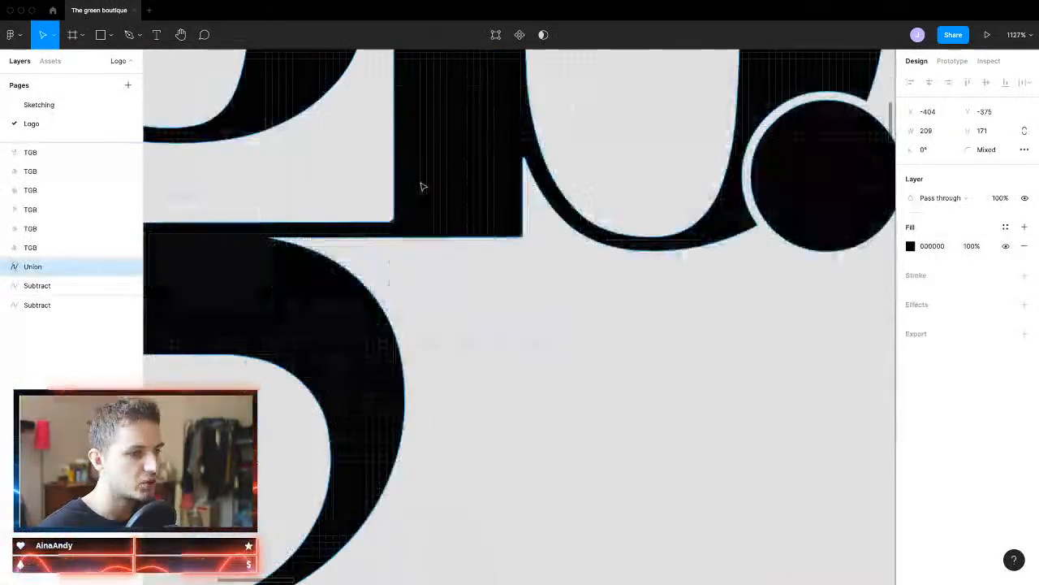
scroll(276, 279, down, 3)
scroll(281, 328, left, 2)
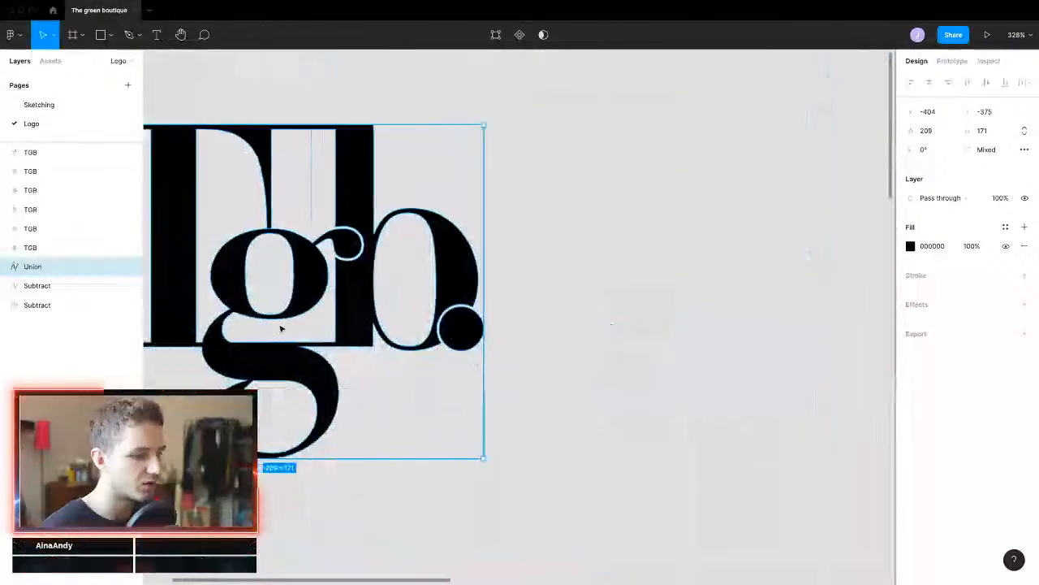
scroll(280, 328, left, 3)
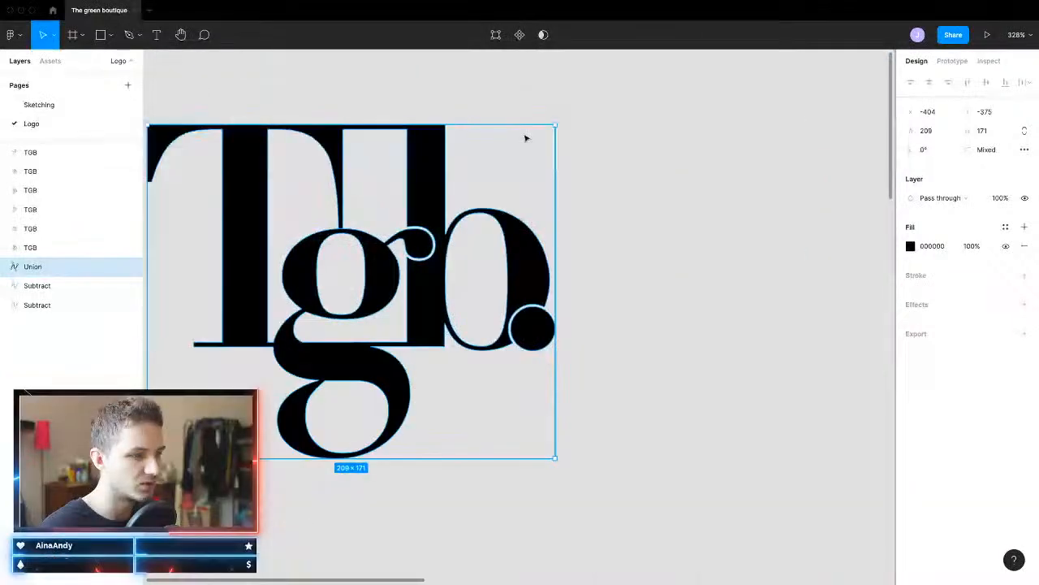
scroll(569, 381, down, 5)
scroll(672, 479, down, 3)
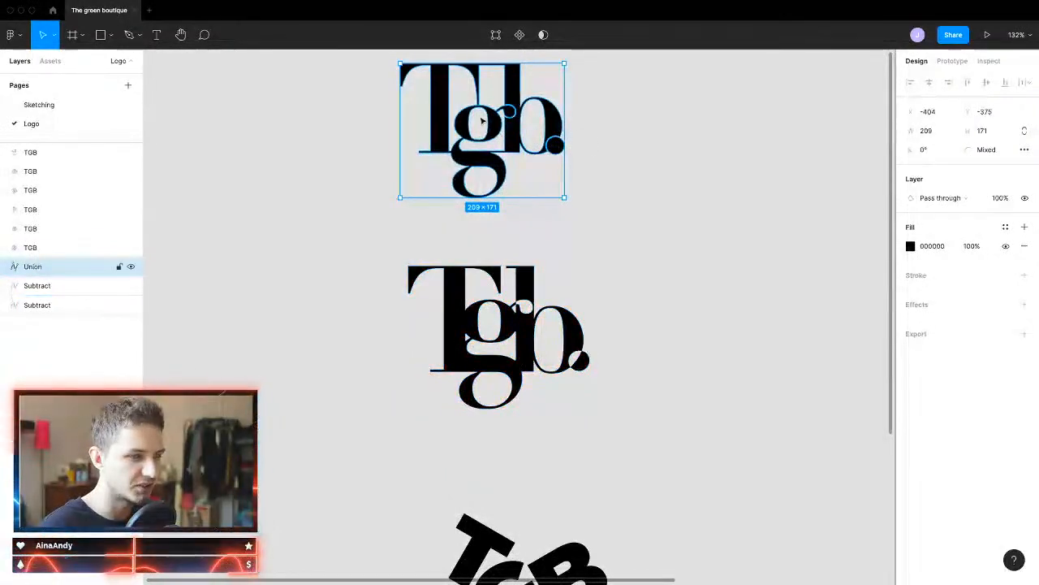
Step: Compare the serif logos with the bold TGB logos, selecting individual letters and each bold logo as a whole in turn
click(513, 319)
click(464, 185)
scroll(495, 341, down, 8)
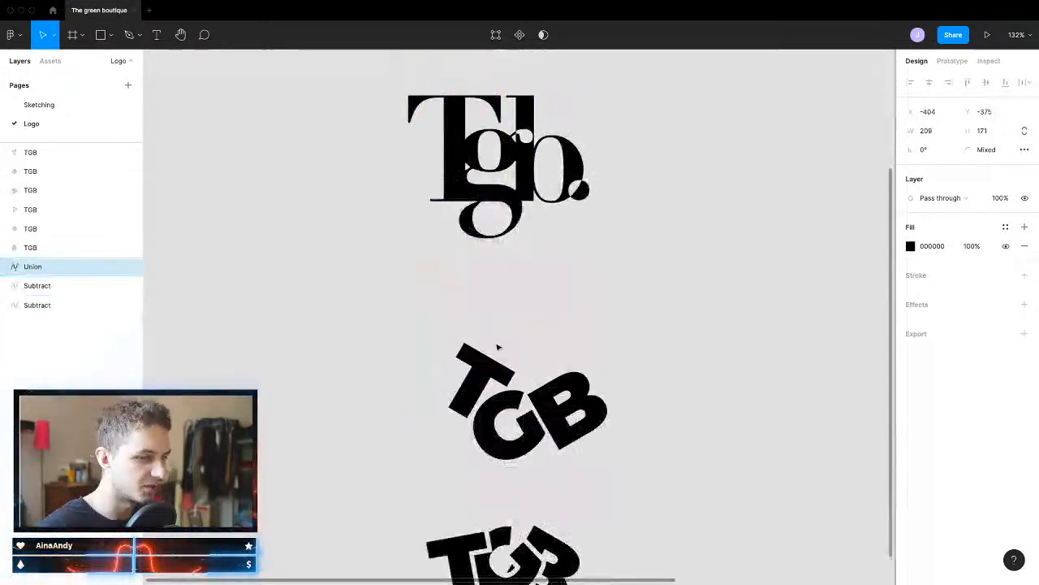
click(477, 230)
click(531, 272)
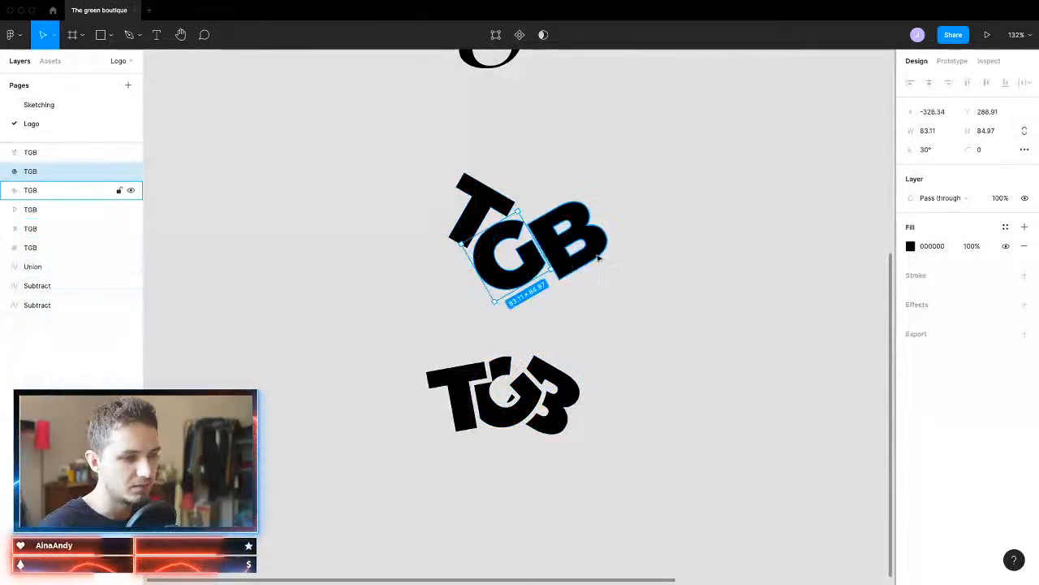
click(594, 253)
drag(407, 366, 658, 436)
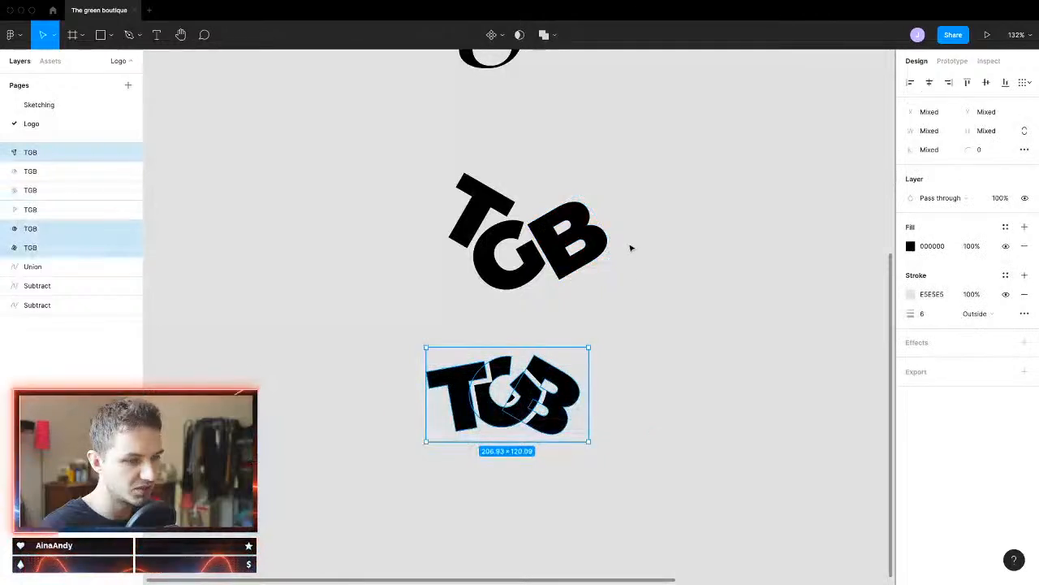
click(677, 204)
drag(677, 204, 378, 320)
scroll(540, 297, right, 5)
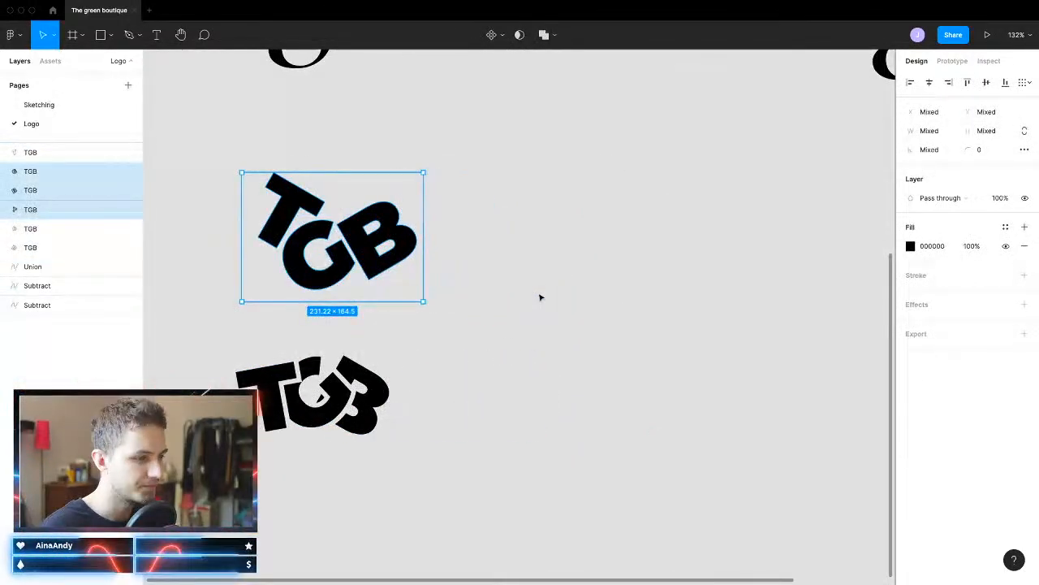
click(540, 297)
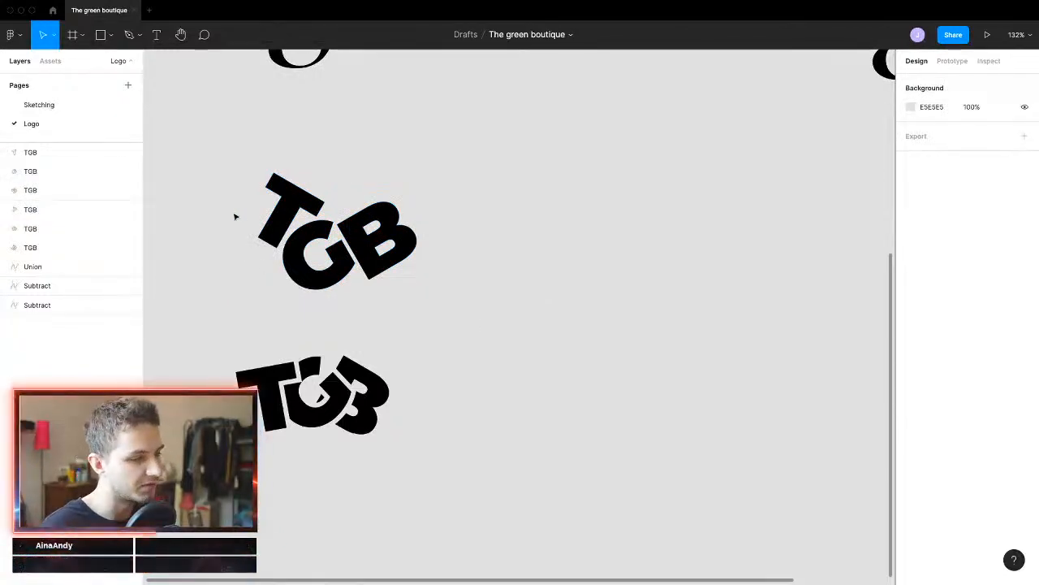
drag(235, 216, 424, 306)
scroll(499, 309, down, 2)
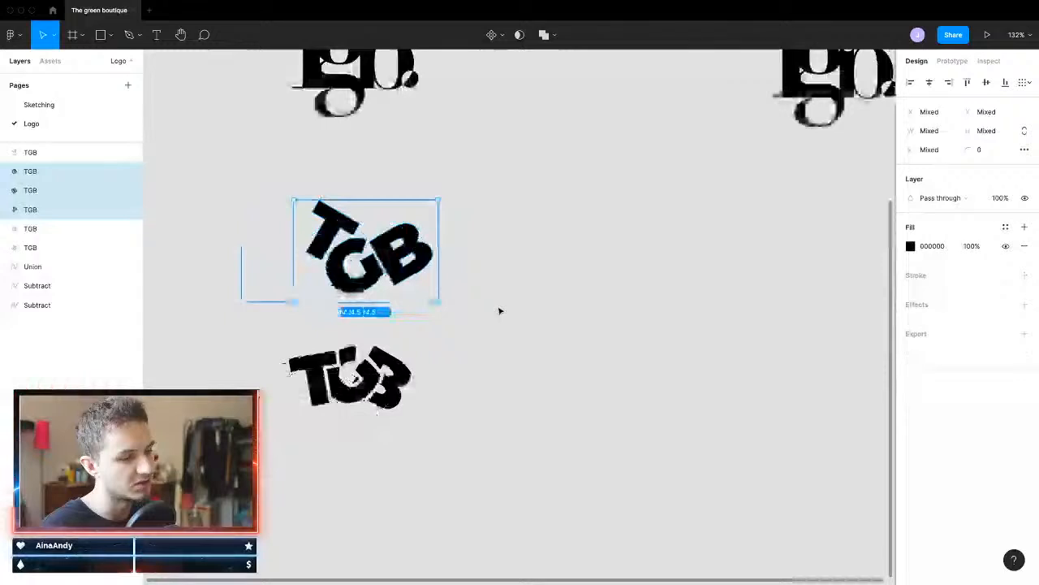
Step: Duplicate the separate serif Tgb. copy once more along the same row, at X 727, Y -102
scroll(500, 311, right, 4)
scroll(500, 311, up, 2)
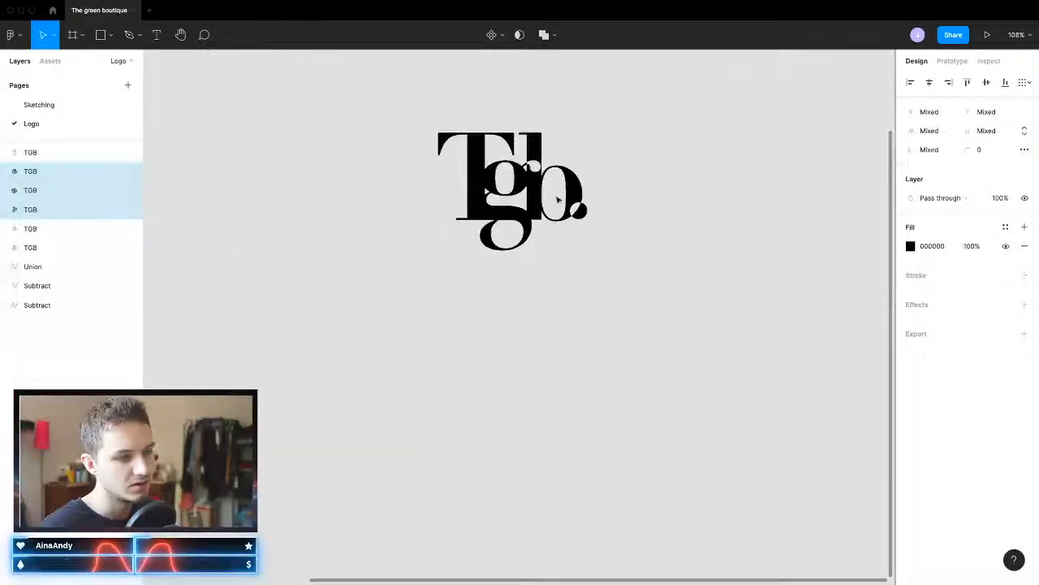
scroll(558, 200, up, 5)
drag(461, 358, 473, 323)
Step: Check where the g's ear crosses the b's stem in the new Tgb. copy and move the copy to X 742, Y -130
scroll(467, 323, up, 10)
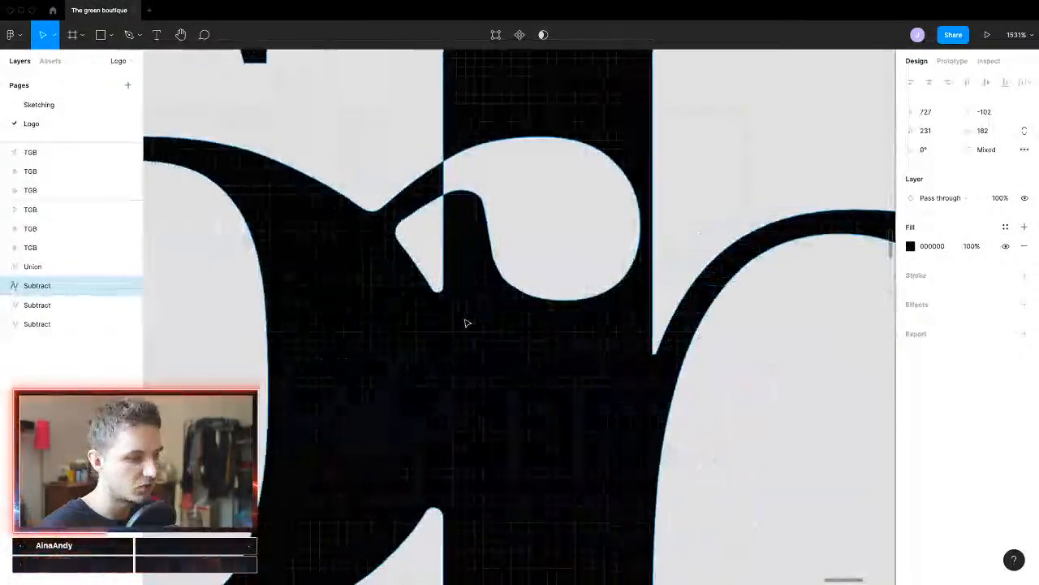
scroll(467, 323, down, 3)
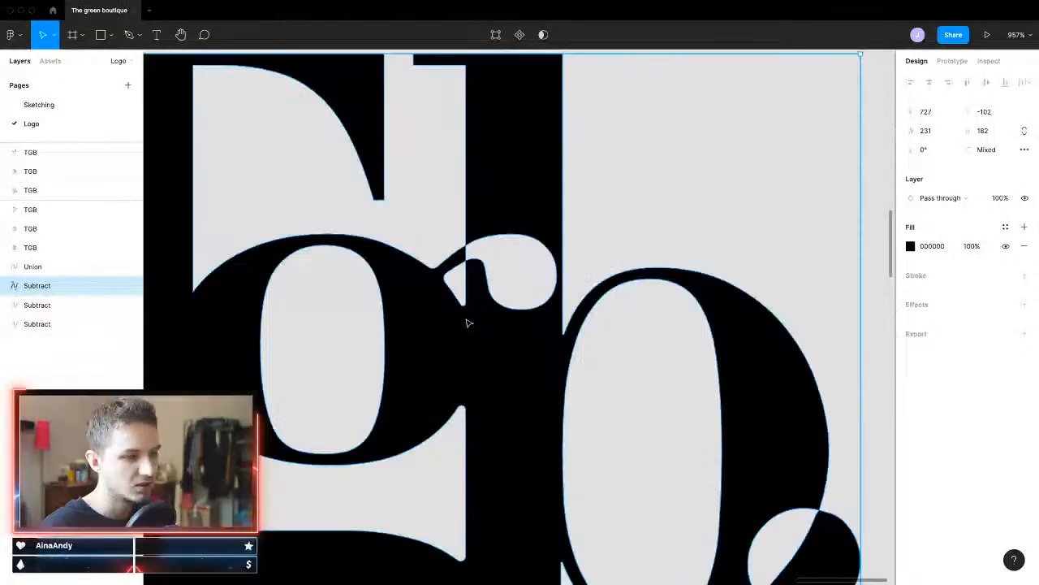
scroll(467, 323, down, 6)
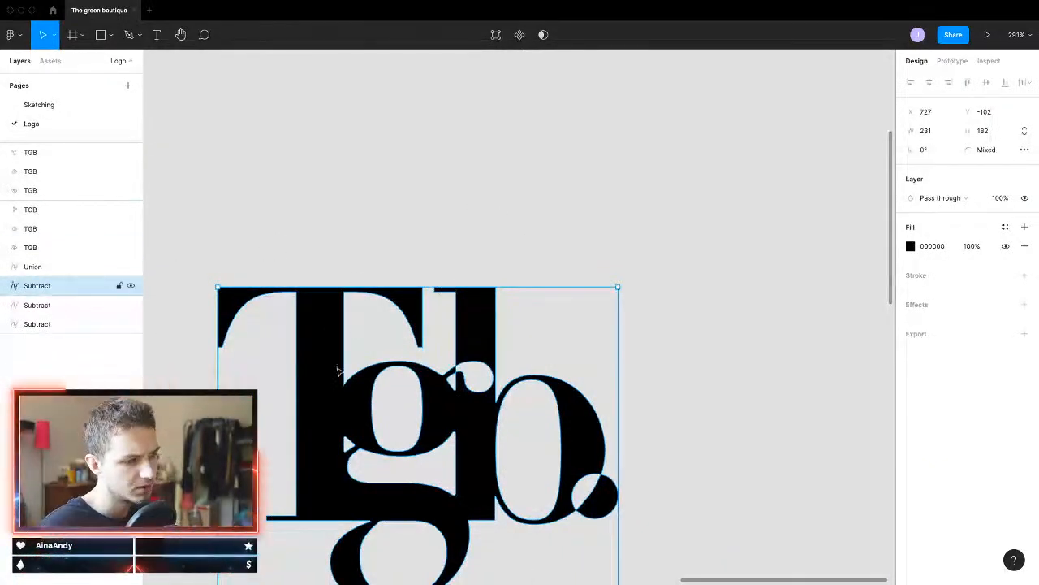
drag(338, 370, 364, 321)
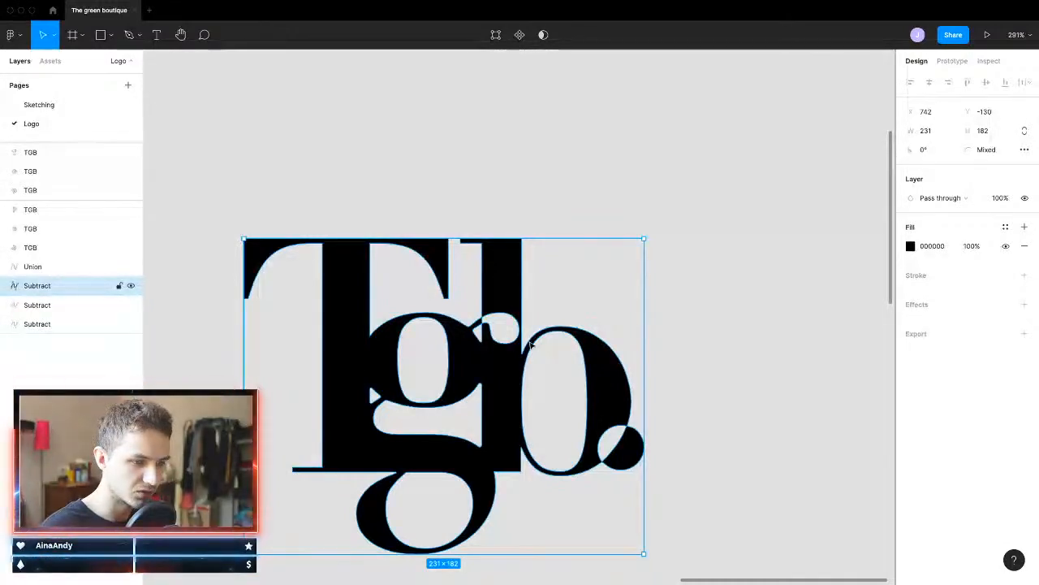
Step: Examine the corners where the T, g and b meet in the selected Tgb. copy
scroll(528, 348, up, 2)
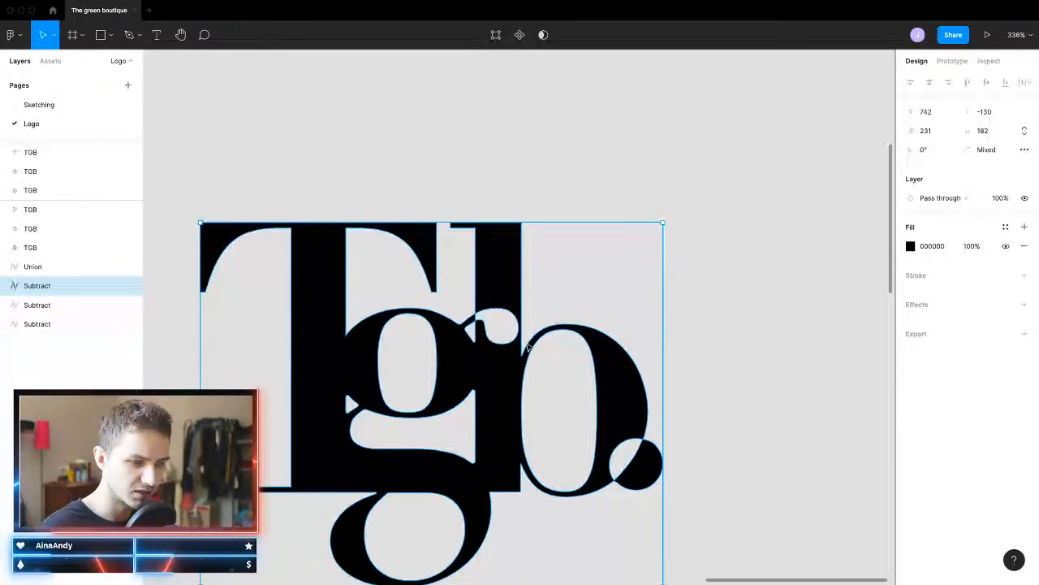
scroll(528, 348, up, 5)
scroll(547, 464, down, 6)
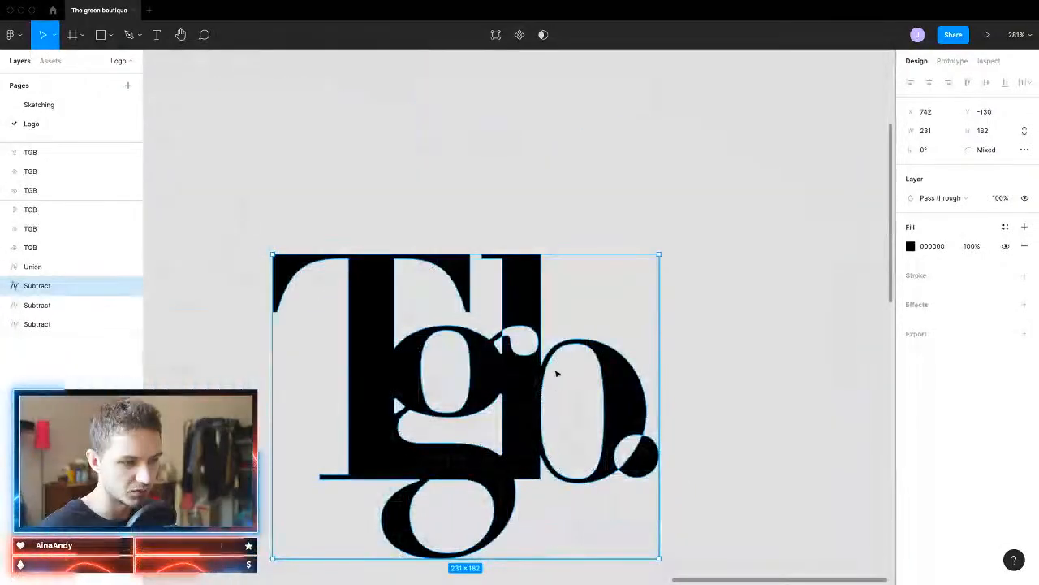
scroll(556, 373, up, 5)
scroll(482, 427, down, 2)
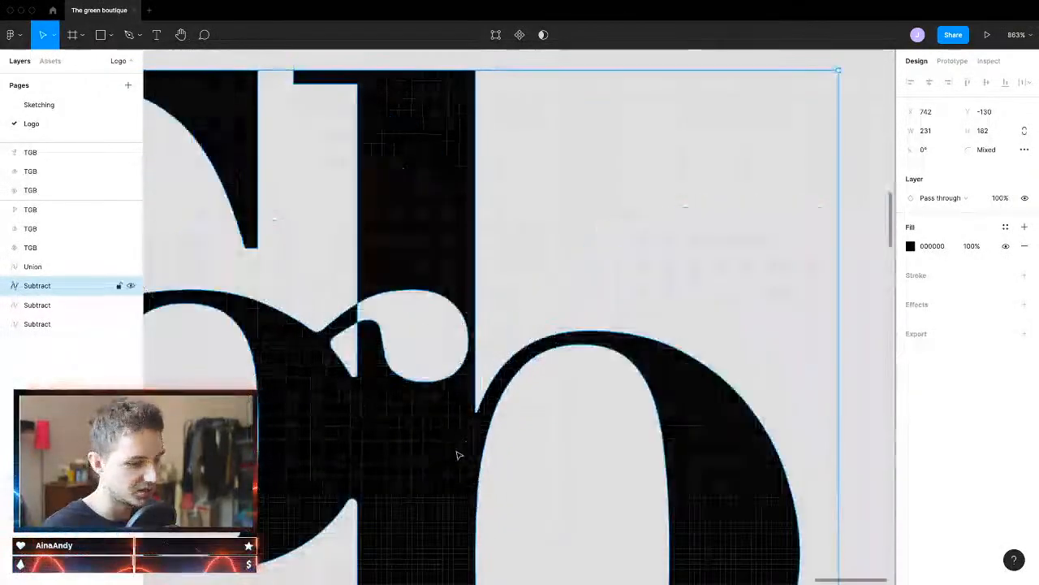
scroll(458, 455, down, 4)
scroll(430, 464, up, 1)
scroll(371, 471, down, 1)
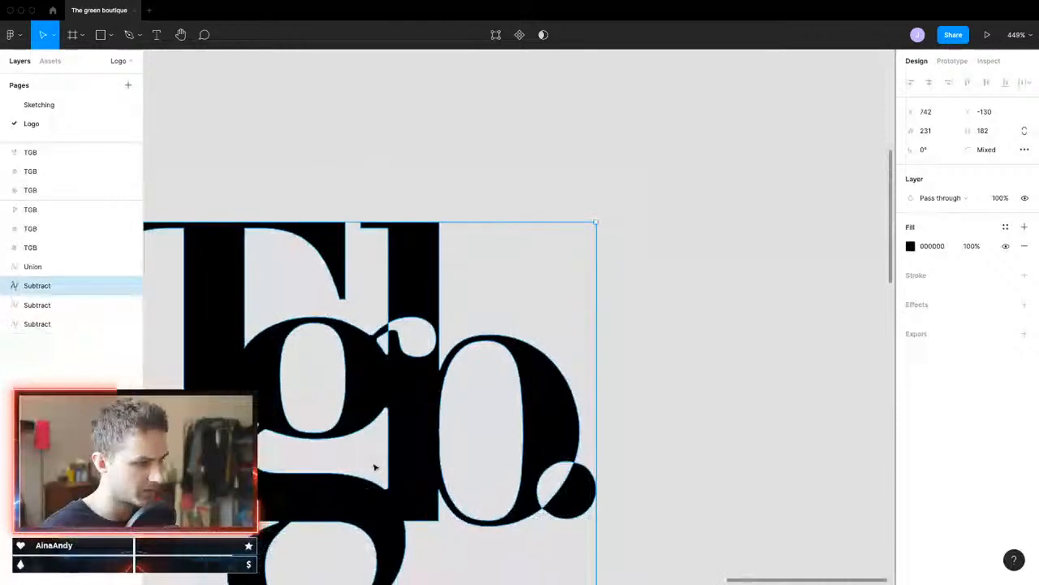
scroll(374, 467, down, 2)
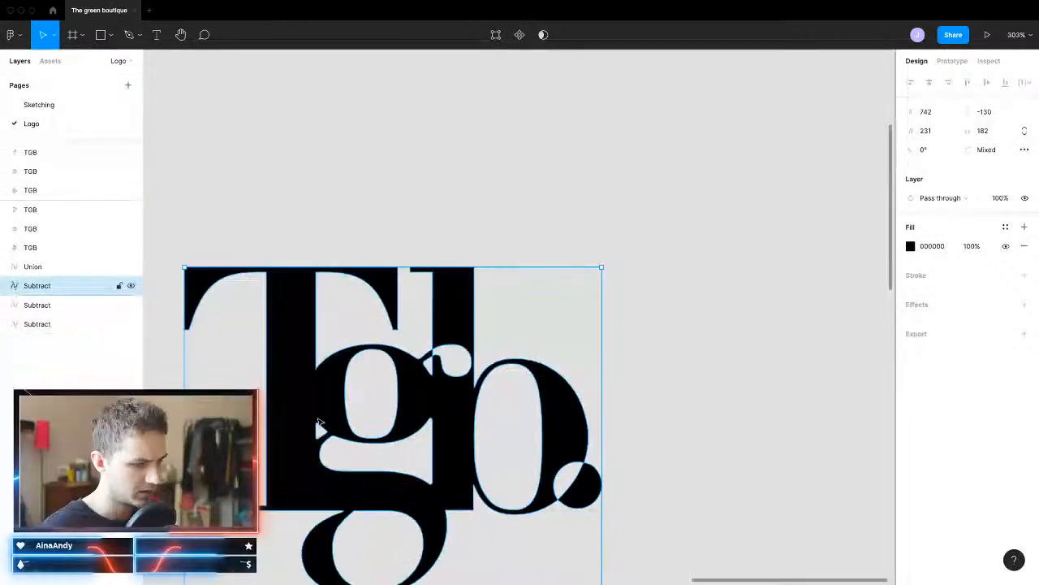
Step: Set the corner radius of the selected Tgb. copy to 0.5, check the rounded letter joins and clear the selection
scroll(309, 365, up, 4)
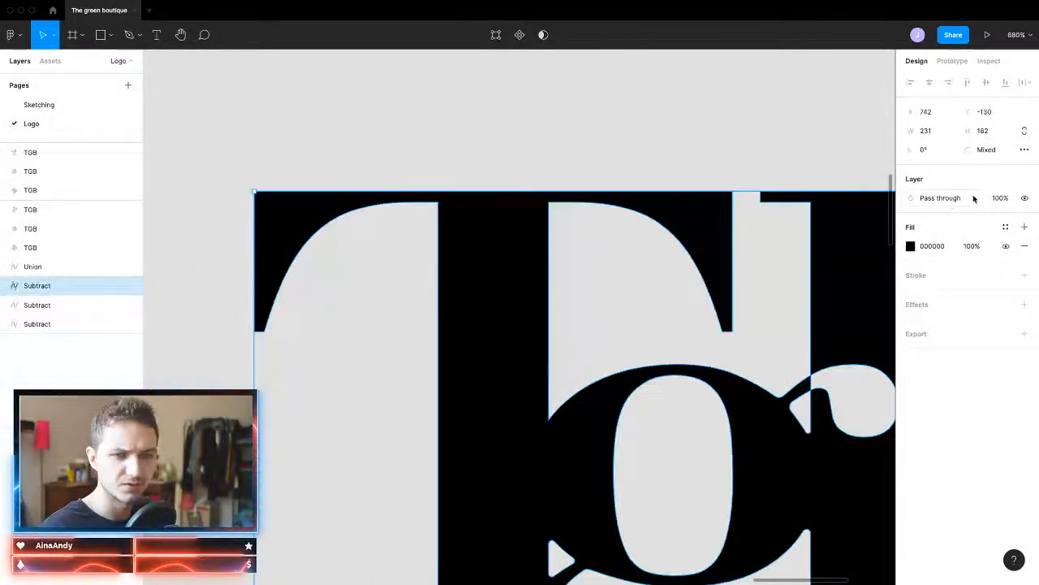
scroll(648, 248, down, 1)
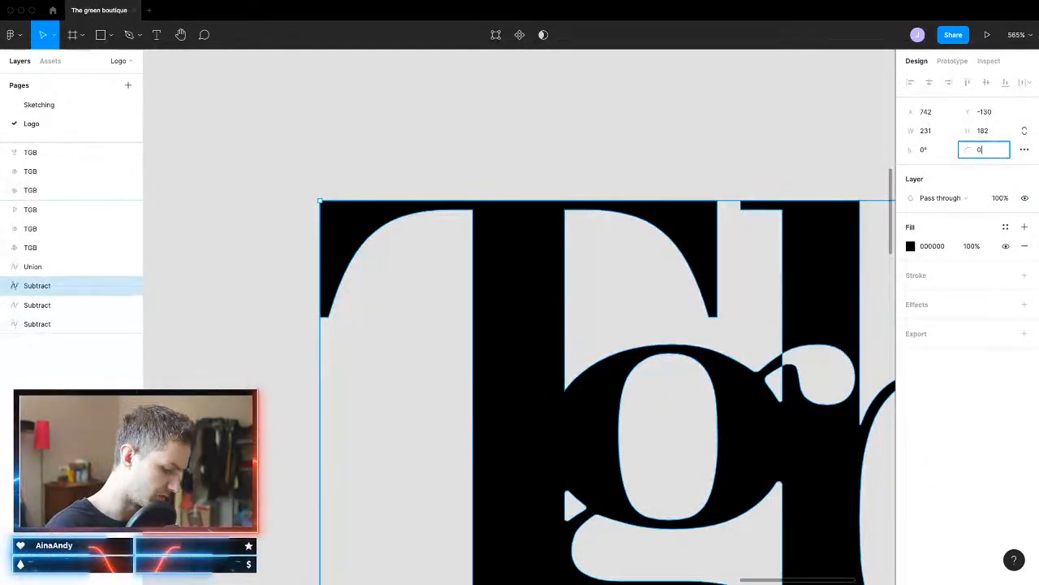
text(5)
key(Return)
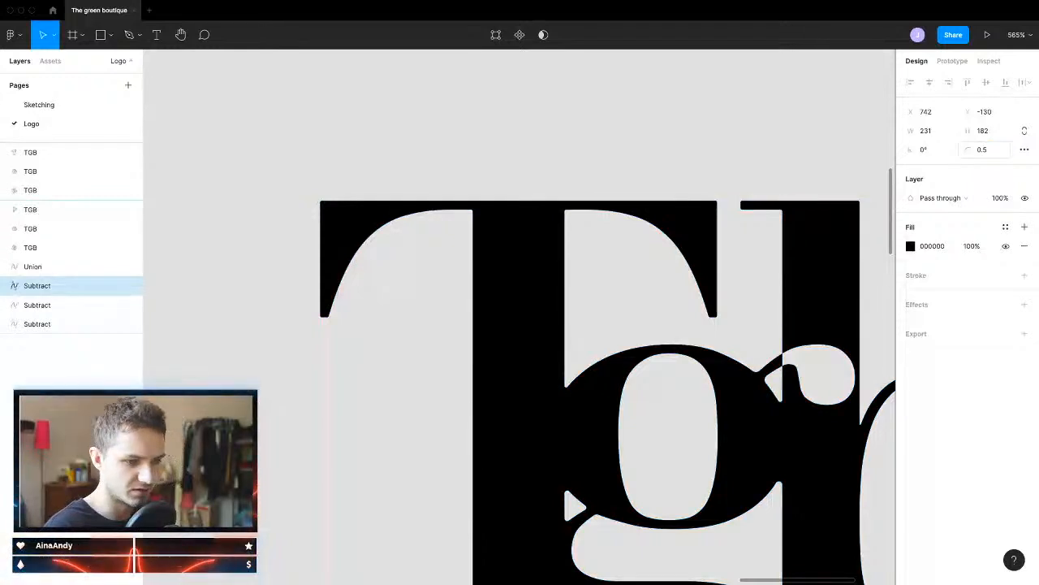
scroll(719, 304, down, 3)
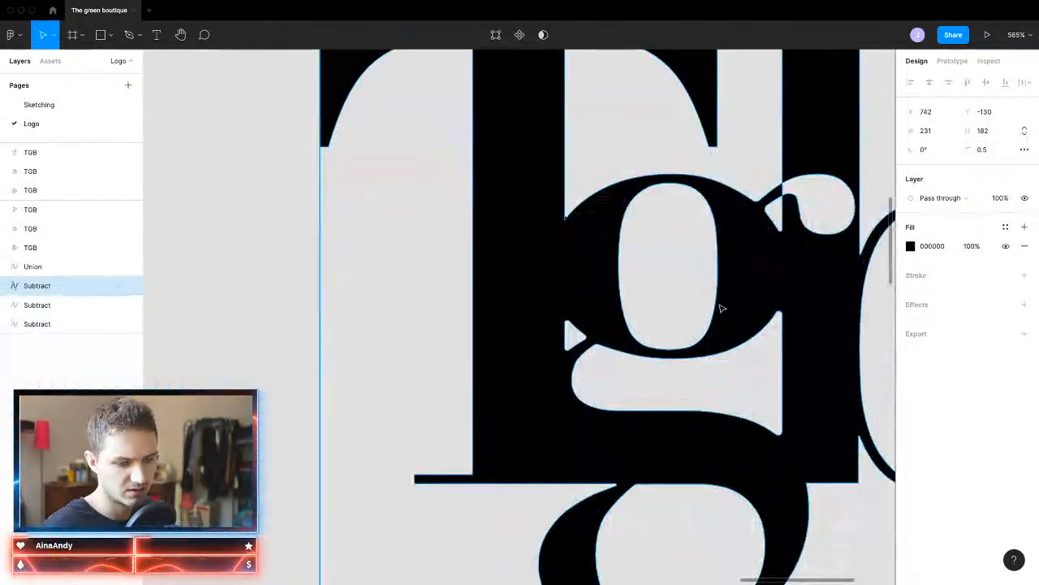
scroll(722, 307, right, 4)
click(787, 537)
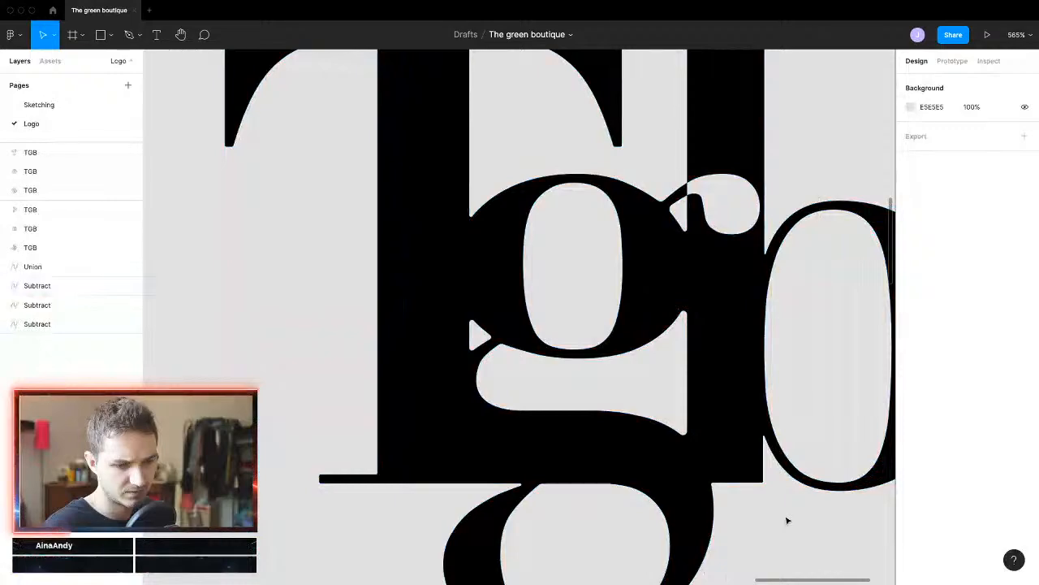
Step: Examine the rounded joins between the T, g and b, including where the b's bowl meets its stem
scroll(787, 519, right, 1)
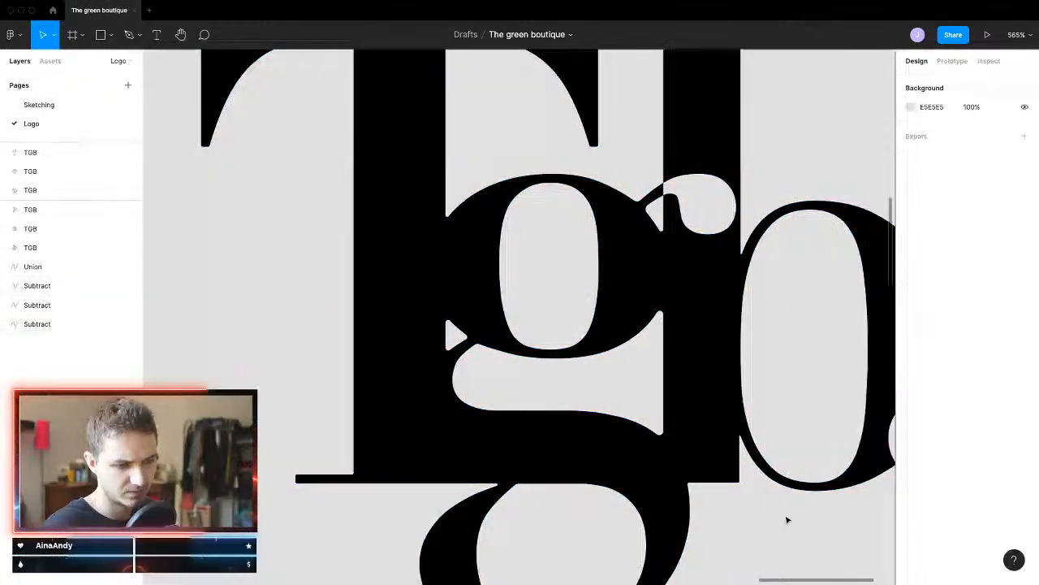
scroll(551, 125, up, 8)
scroll(551, 125, down, 4)
scroll(568, 273, down, 5)
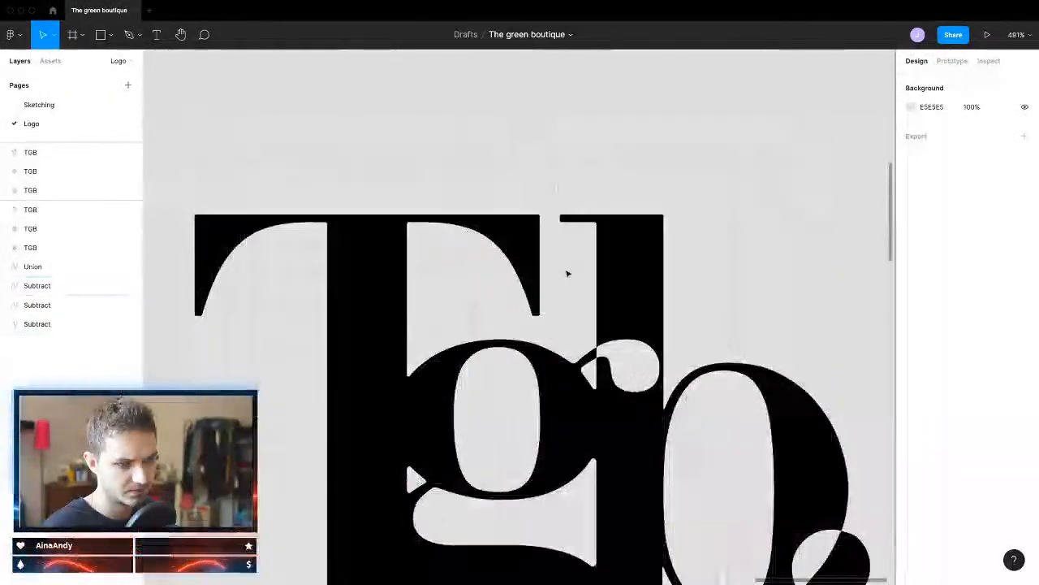
scroll(568, 274, down, 2)
scroll(603, 306, up, 7)
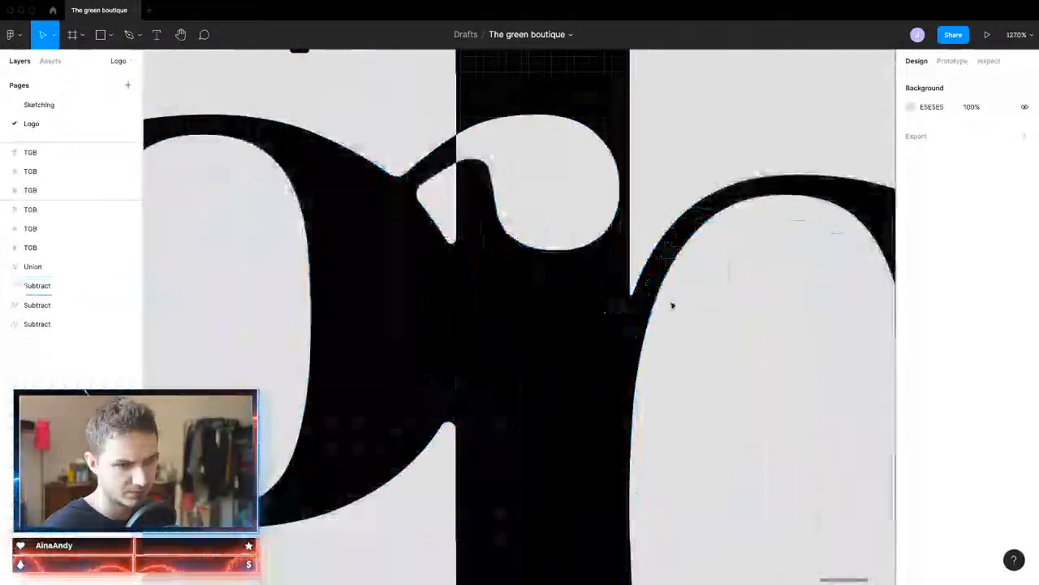
scroll(570, 306, up, 4)
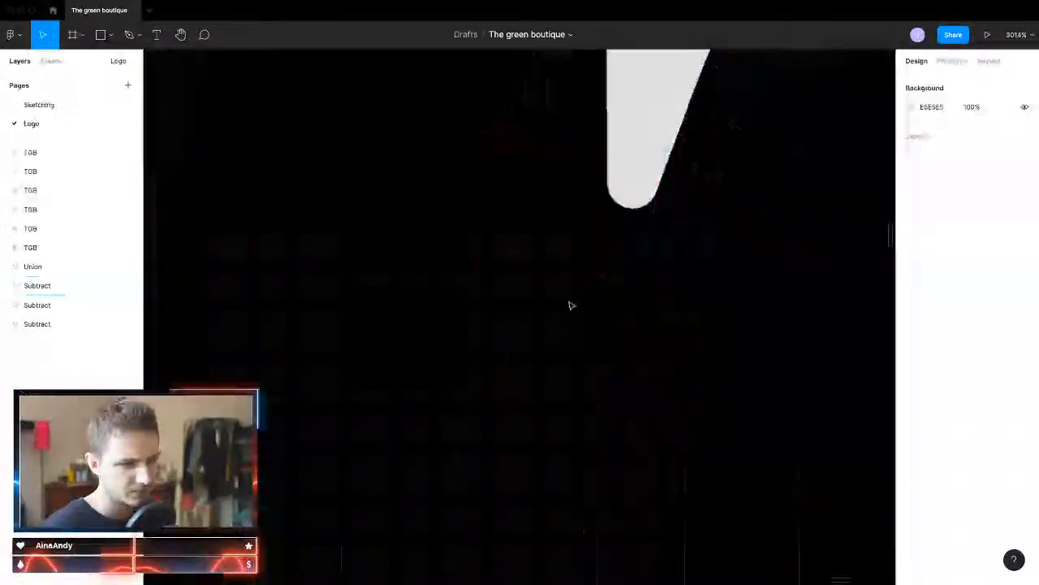
scroll(570, 305, down, 6)
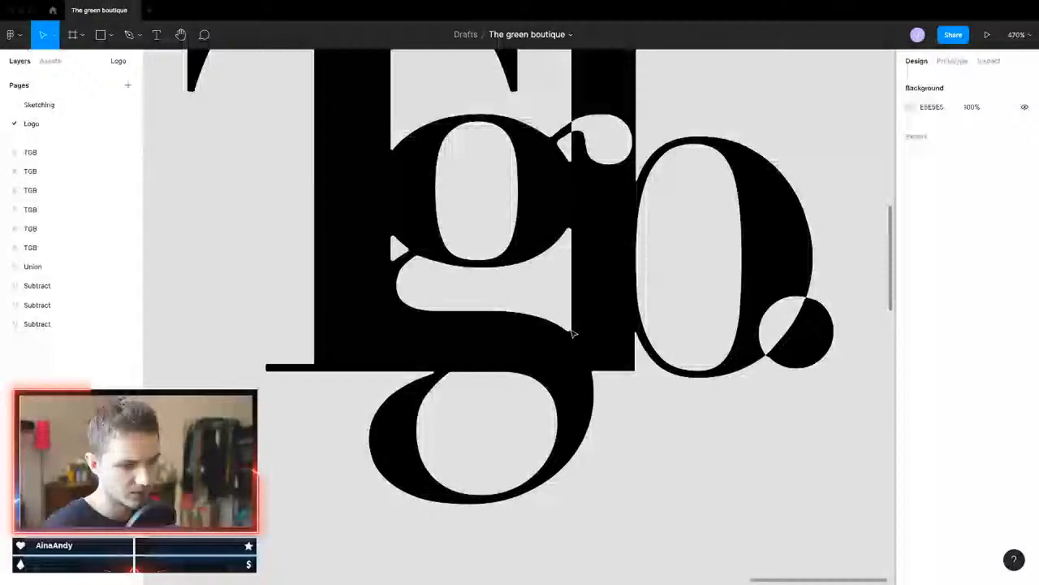
Step: Duplicate the rounded serif Tgb. copy further along the same row, at X 1109, Y -130
scroll(572, 333, down, 2)
scroll(592, 341, right, 3)
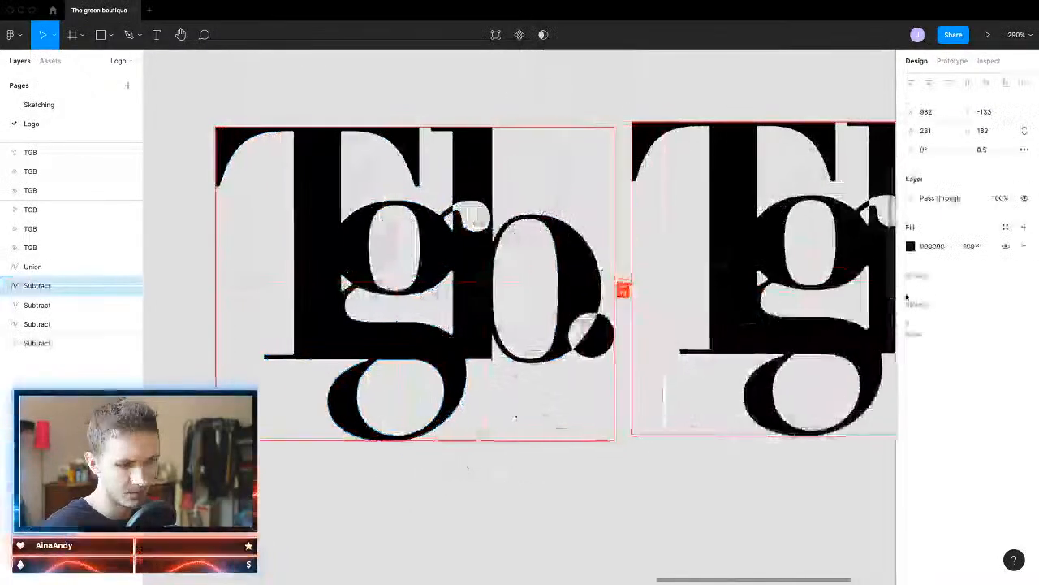
scroll(893, 300, right, 6)
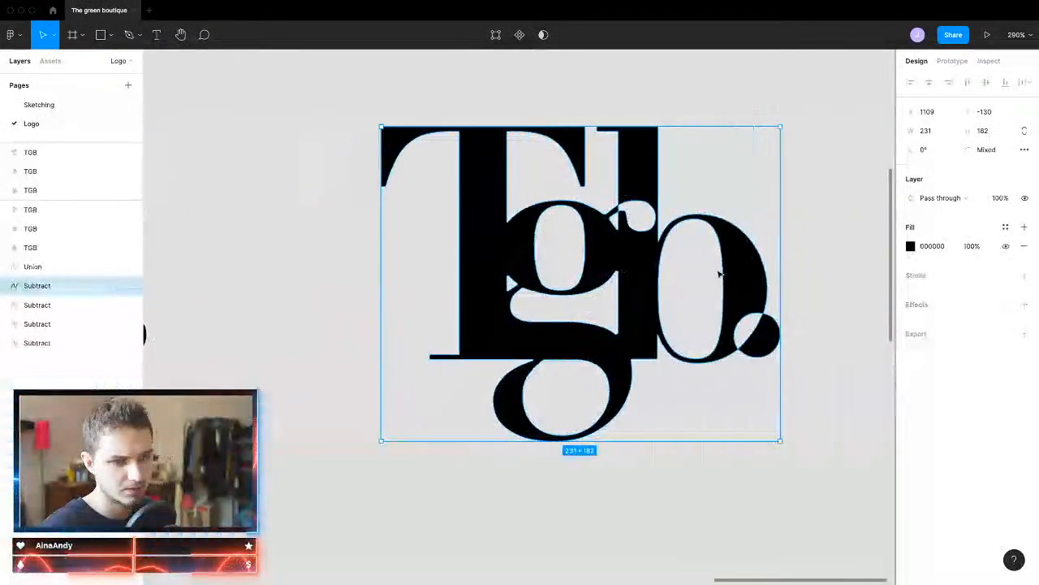
Step: Add Pen points and short diagonal segments on both sides of the upper crossing between the g's ear and the b's stem
scroll(650, 221, up, 10)
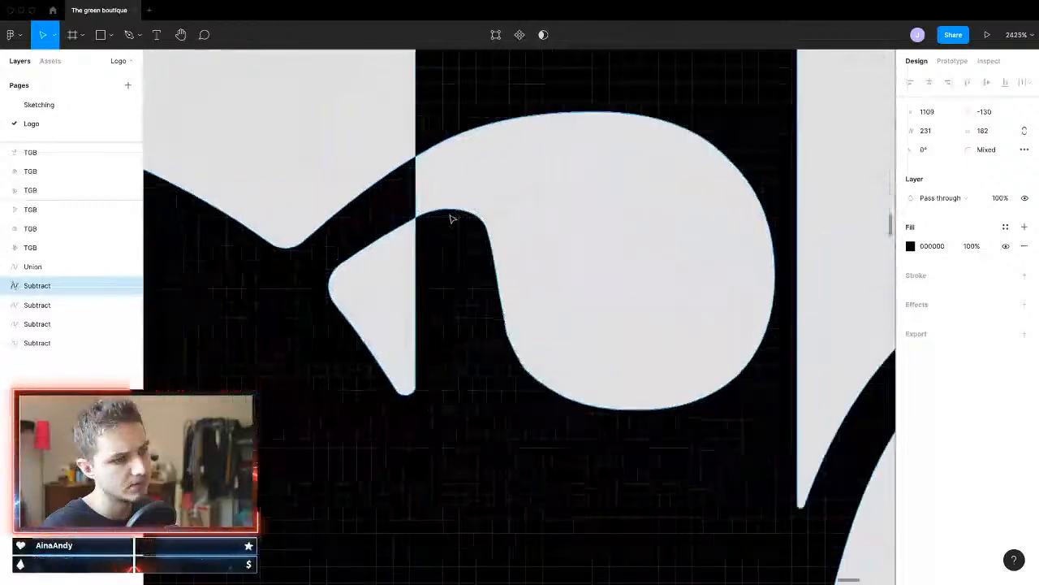
scroll(418, 215, up, 8)
scroll(417, 214, down, 4)
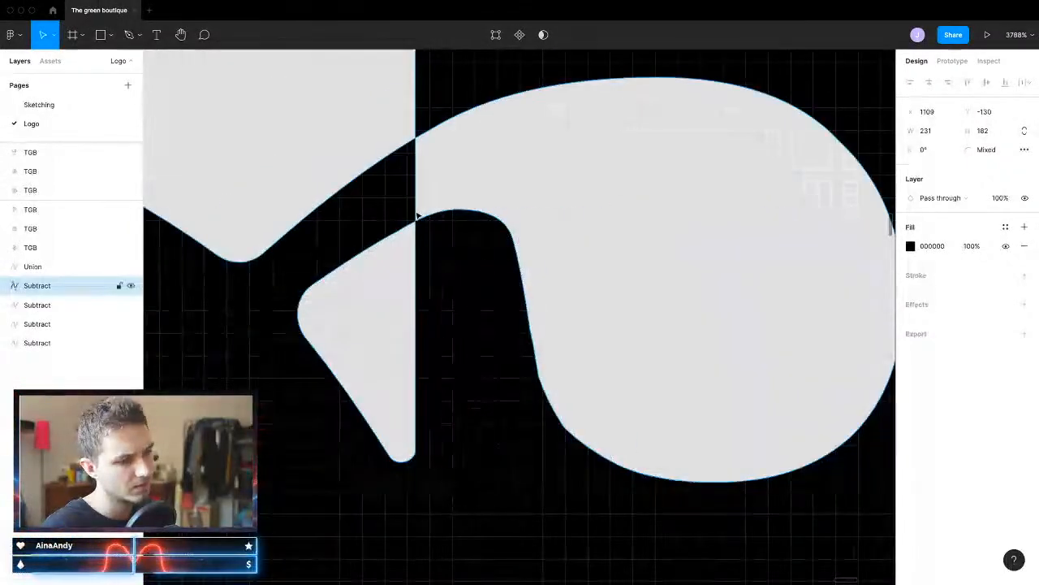
scroll(420, 138, up, 8)
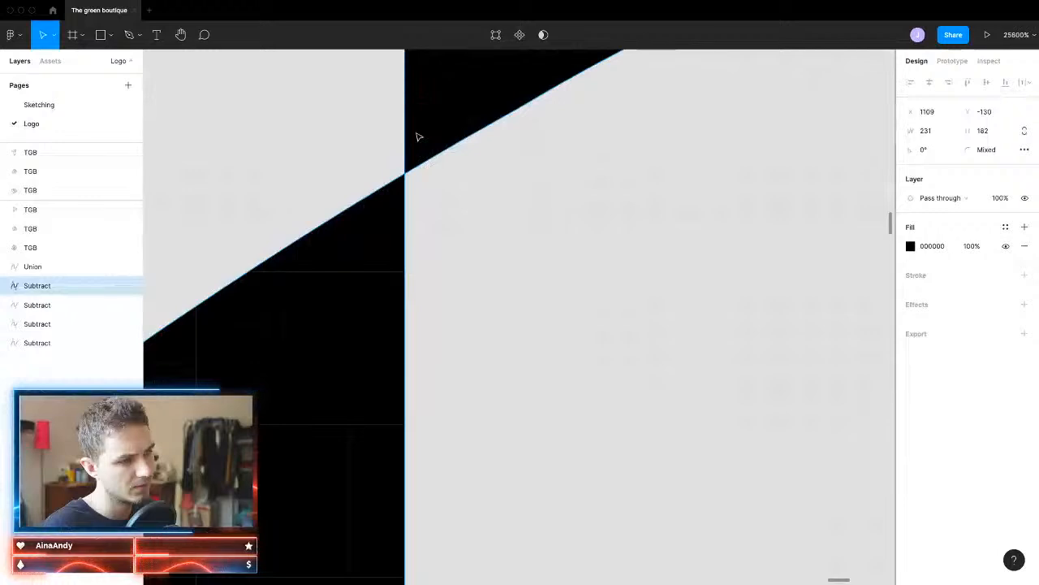
double_click(412, 153)
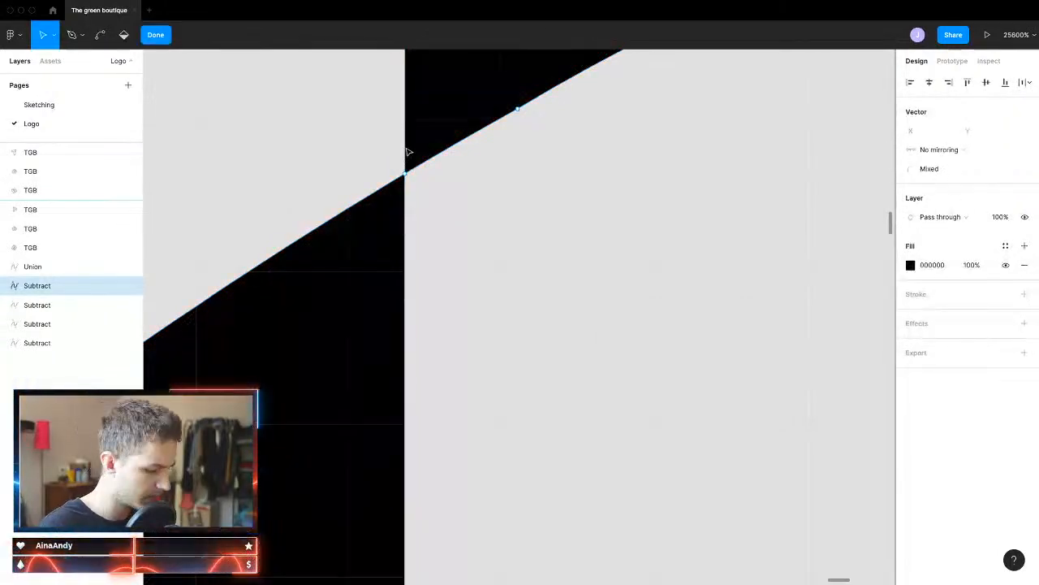
key(p)
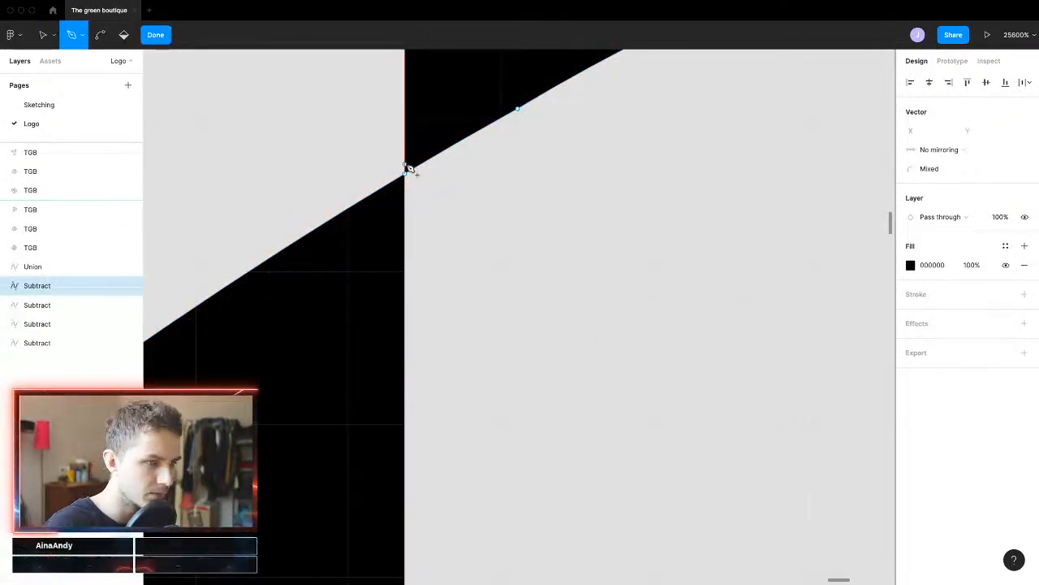
mouse_move(409, 168)
mouse_down()
mouse_move(391, 190)
mouse_move(426, 167)
mouse_up()
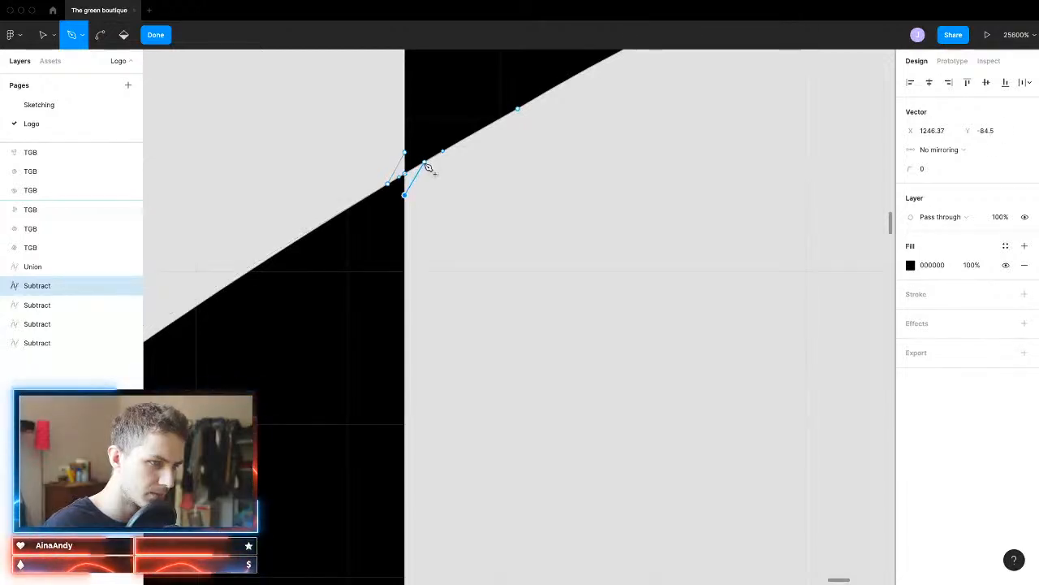
click(425, 164)
key(Escape)
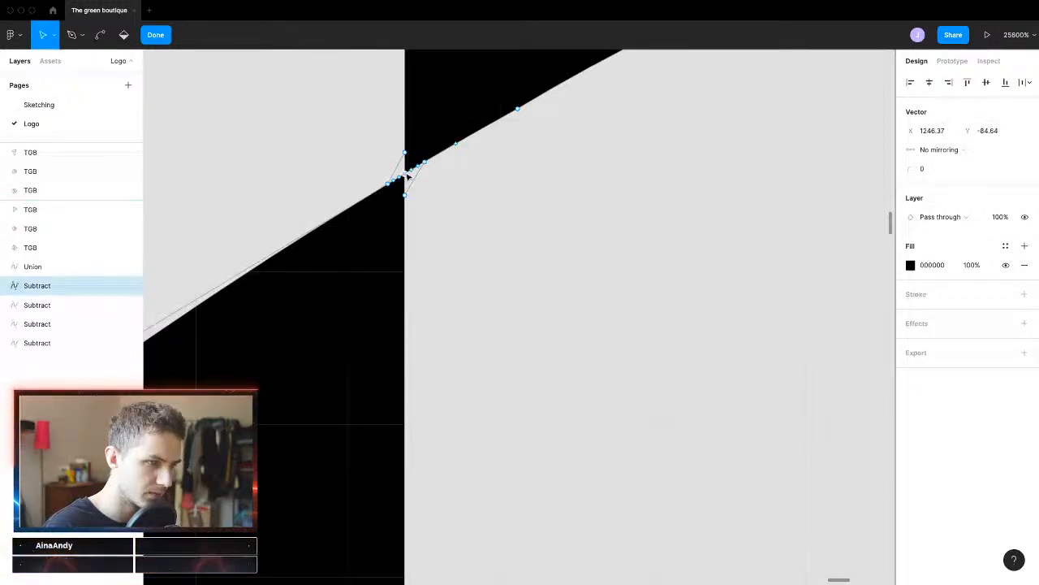
Step: Check the edited ear crossing up close and within the whole Tgb. copy, and leave vector editing
scroll(409, 174, down, 10)
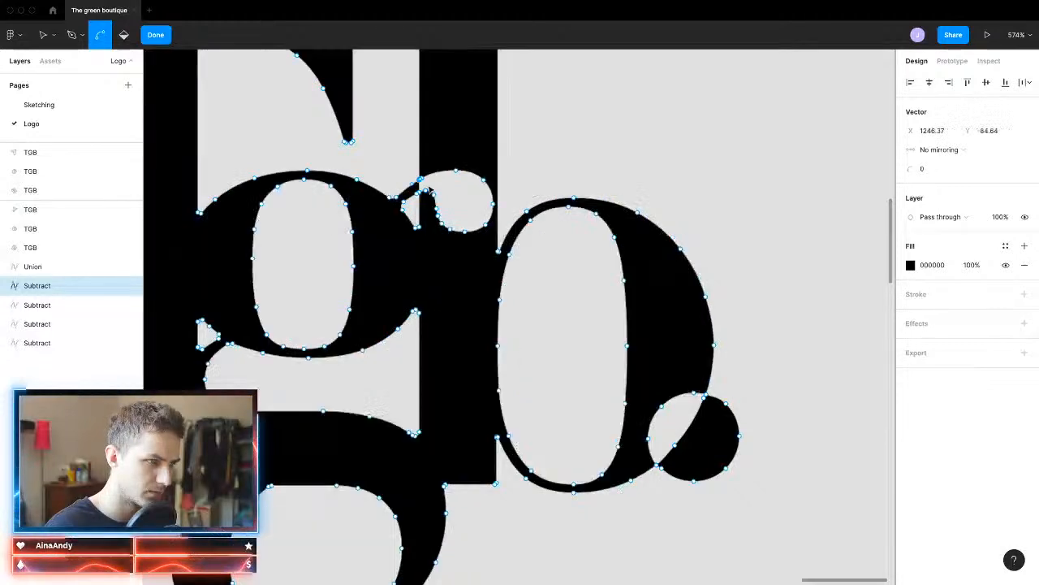
scroll(431, 183, up, 2)
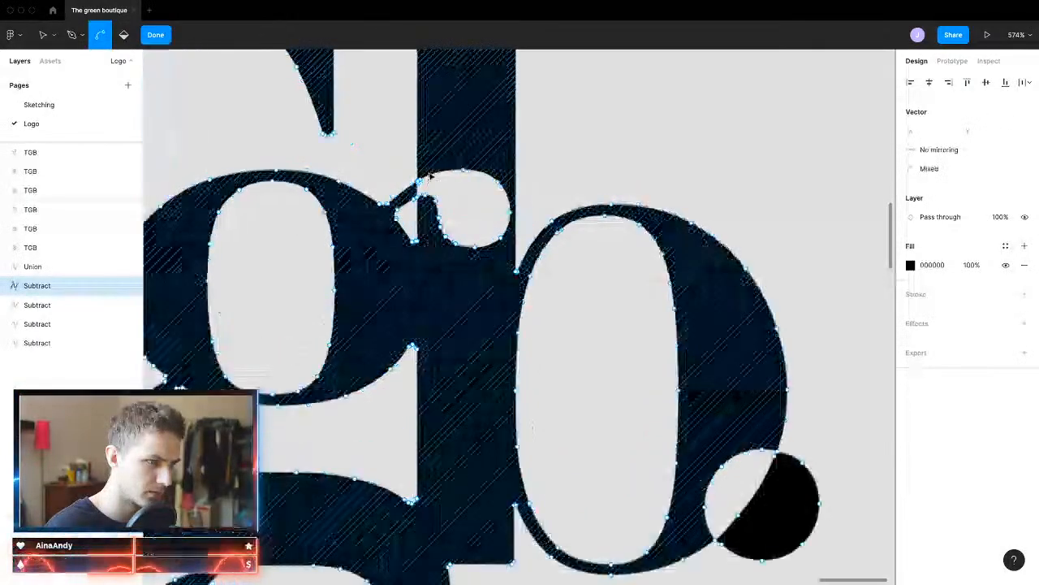
scroll(430, 174, up, 8)
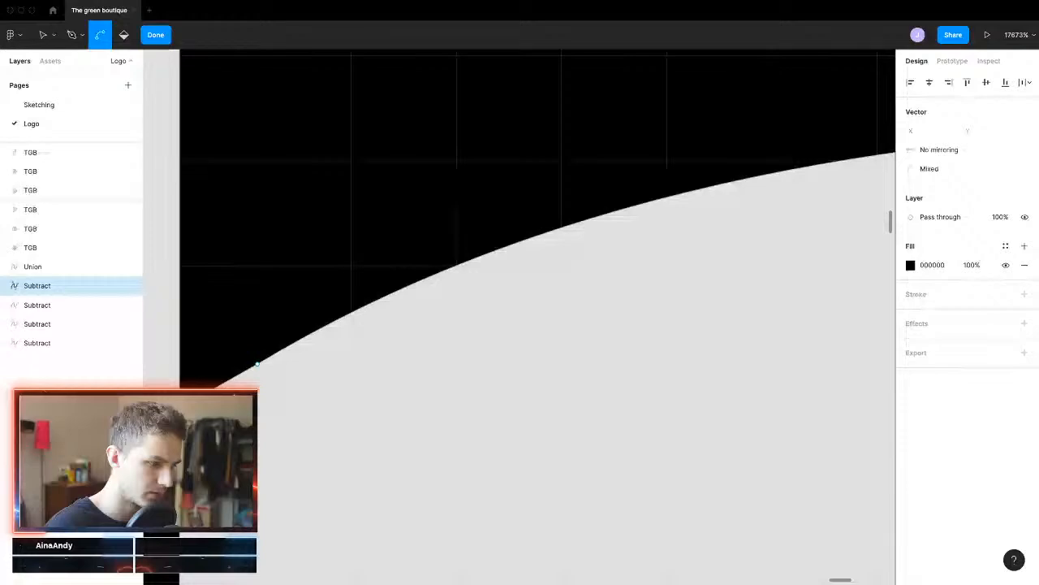
scroll(439, 410, down, 4)
key(v)
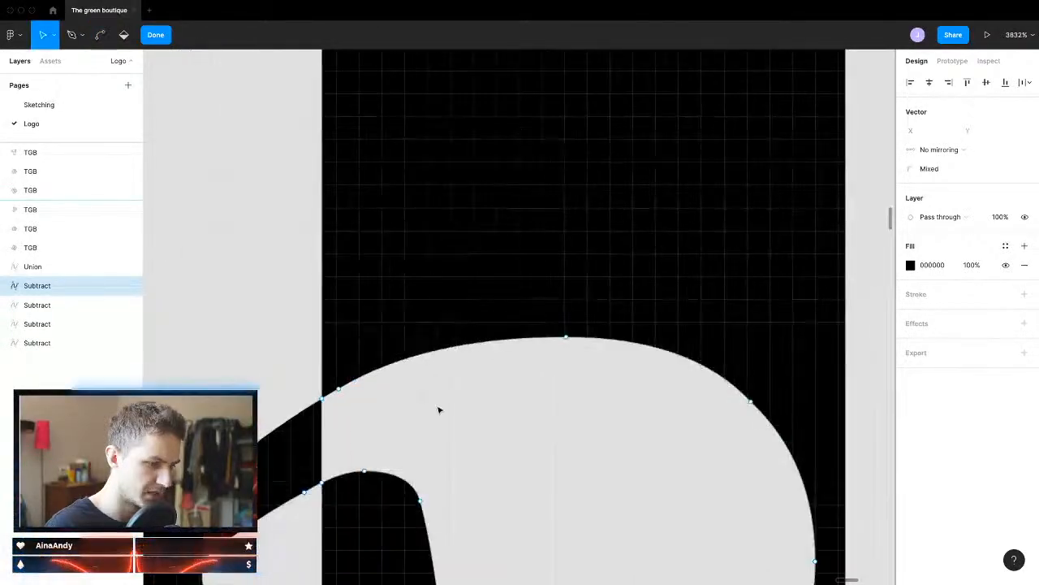
scroll(439, 410, down, 2)
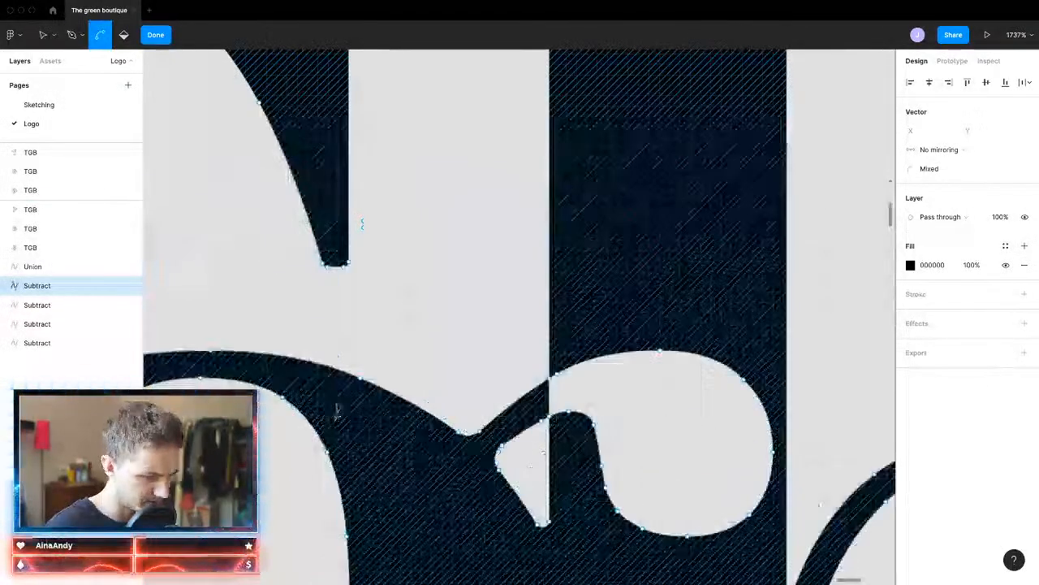
scroll(439, 393, down, 3)
key(v)
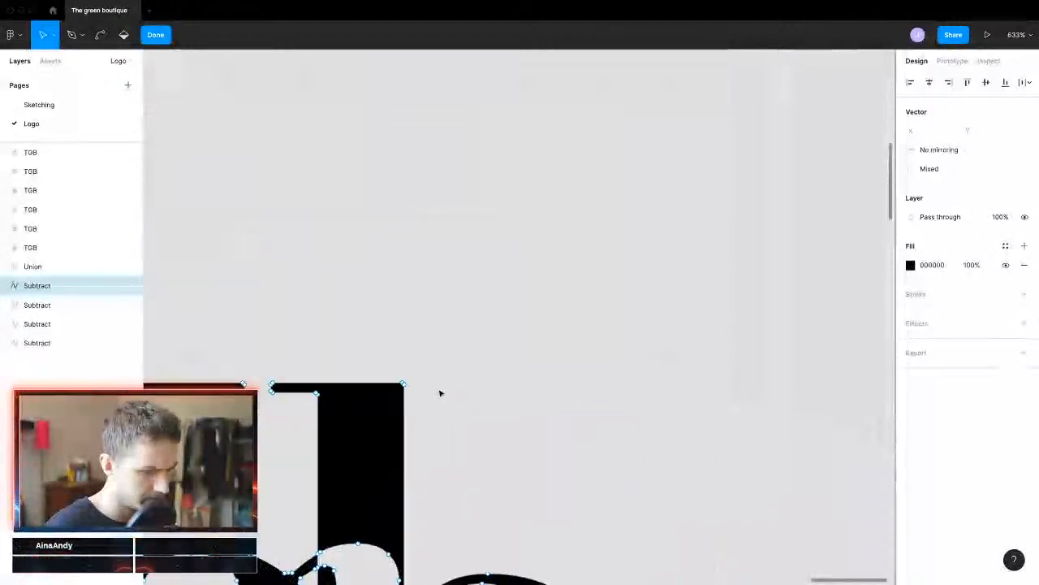
scroll(439, 393, down, 4)
scroll(439, 393, left, 2)
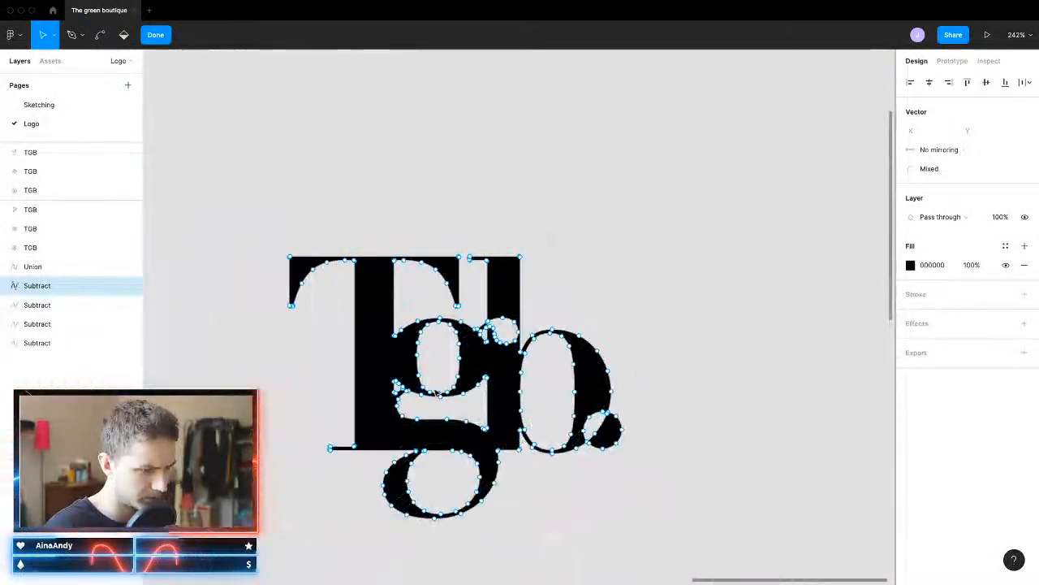
scroll(373, 422, down, 3)
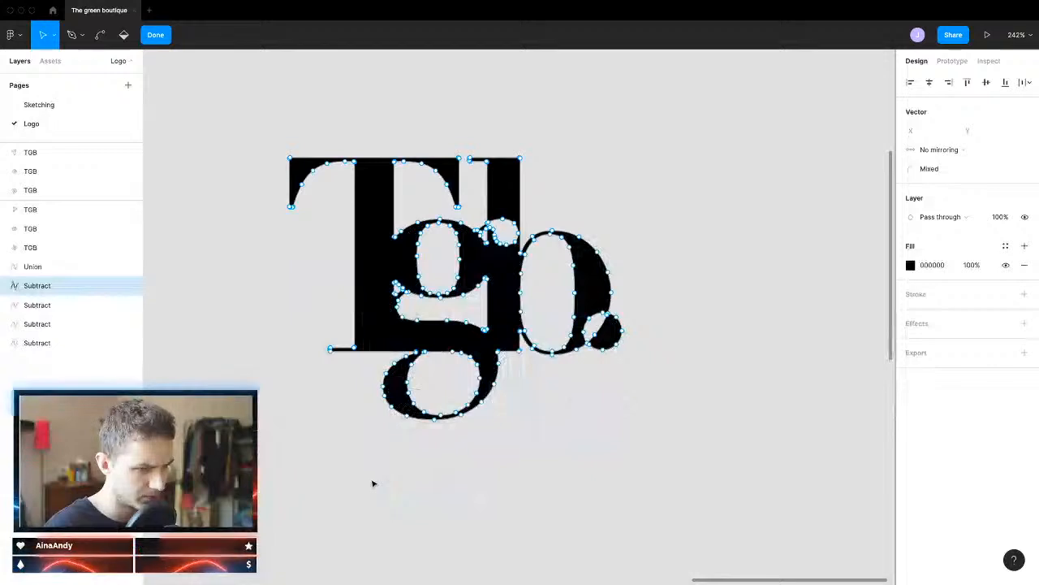
key(Escape)
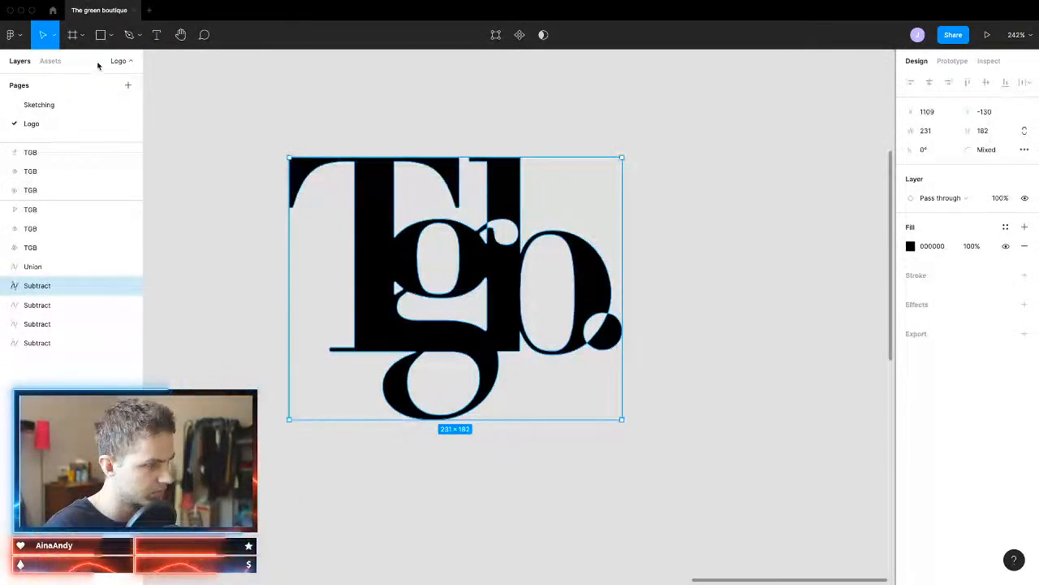
Step: Draw a 182 × 182 square behind the Tgb. copy, round its corners to radius 91 and place it at X 1120, Y -149
key(r)
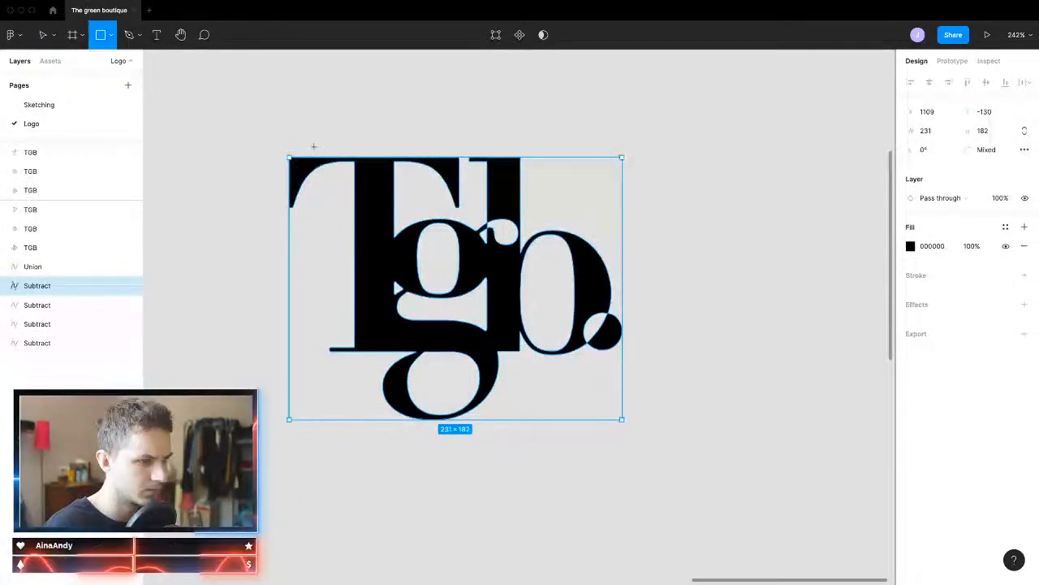
drag(308, 139, 572, 400)
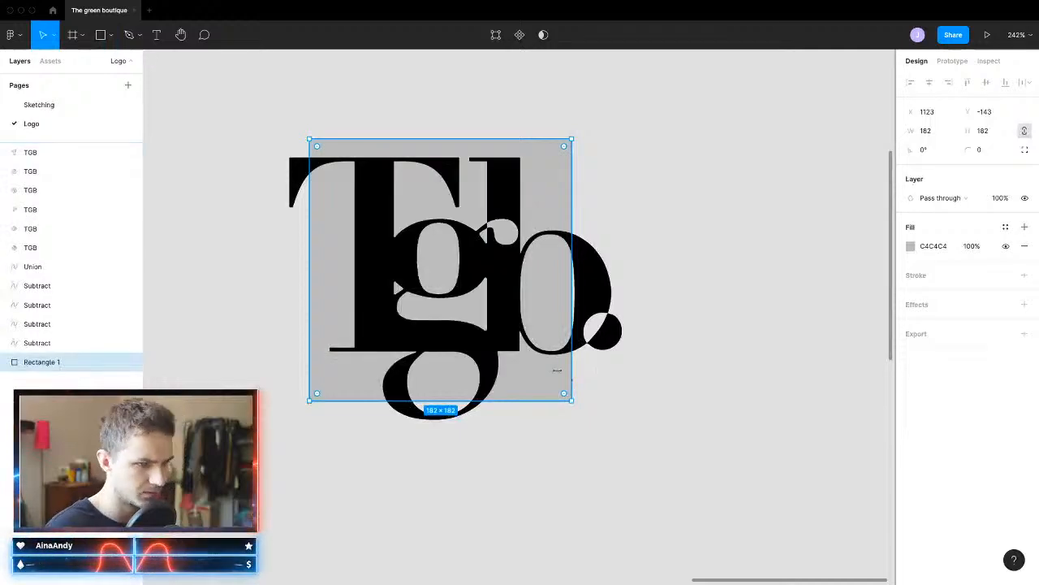
drag(536, 366, 360, 181)
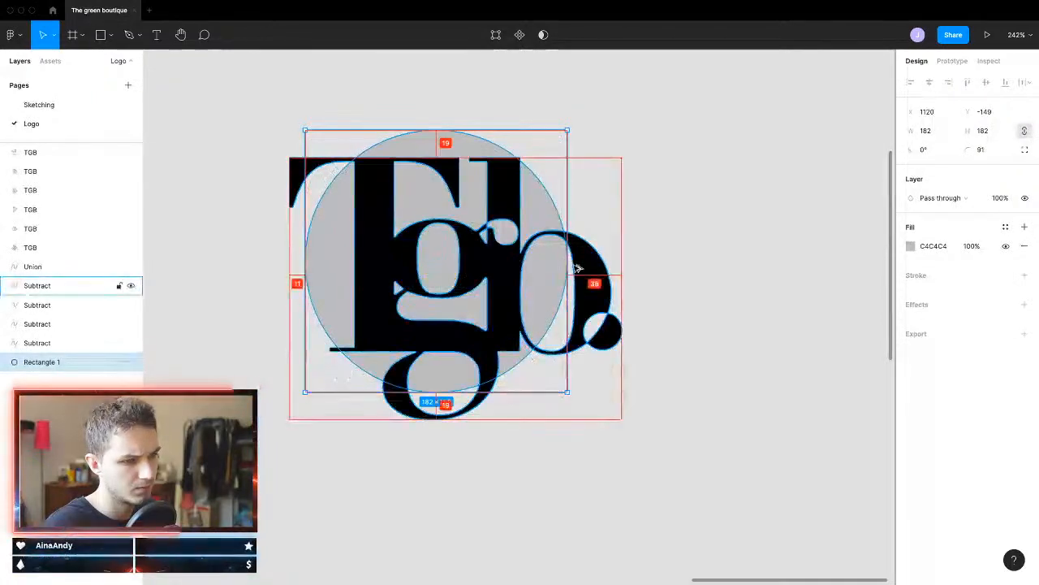
Step: Enlarge the grey shape behind the Tgb. copy to about 223 × 223, fully round it into a circle and clear the selection
drag(568, 262, 589, 297)
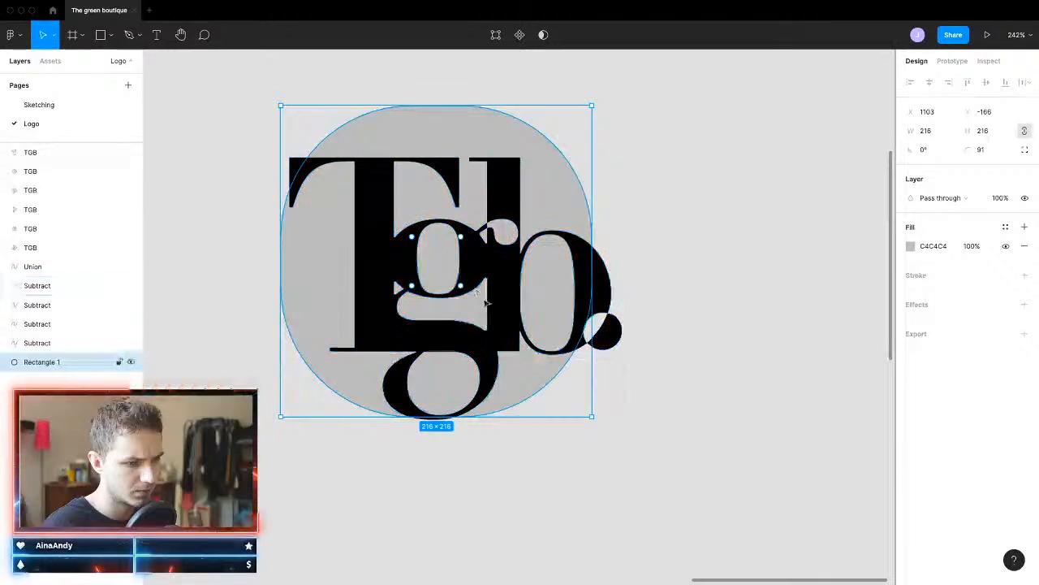
click(657, 174)
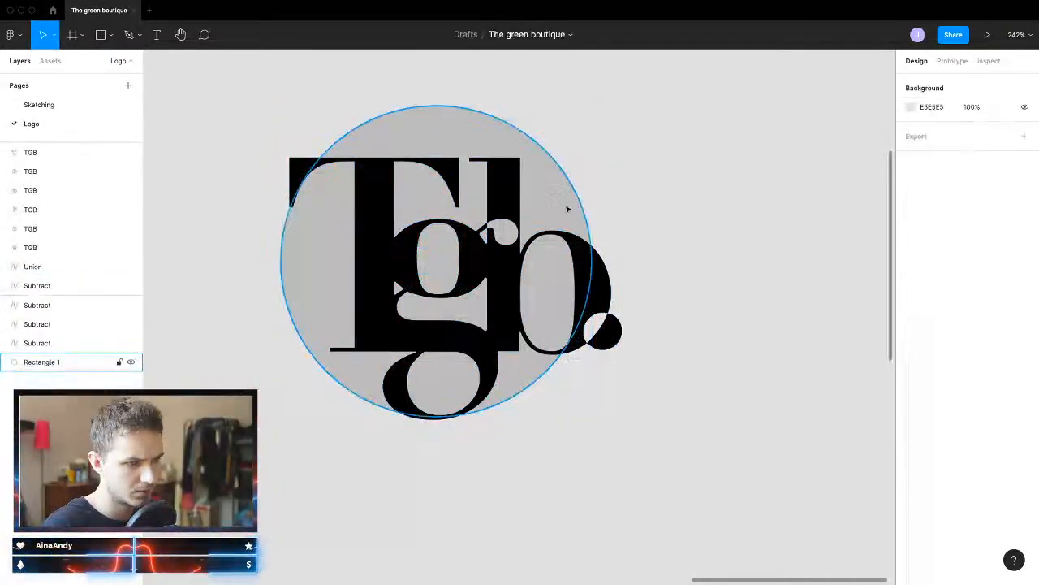
drag(567, 209, 537, 208)
mouse_move(584, 245)
mouse_down()
mouse_move(609, 252)
mouse_move(591, 248)
mouse_up()
click(684, 227)
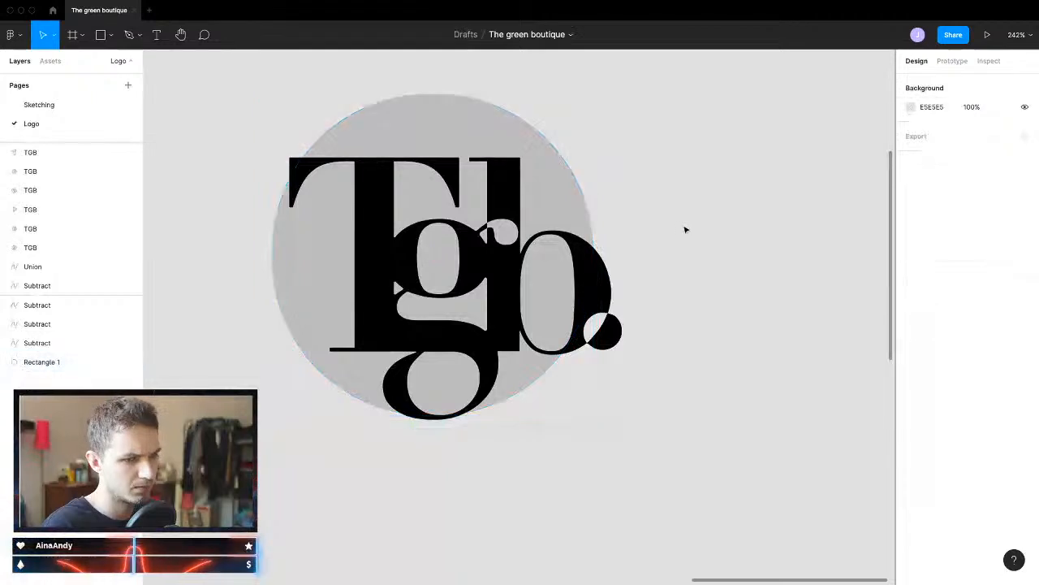
Step: Reposition the Tgb. copy over the grey circle, at X 1101, Y -133
scroll(685, 234, down, 5)
drag(572, 248, 563, 246)
drag(677, 274, 510, 273)
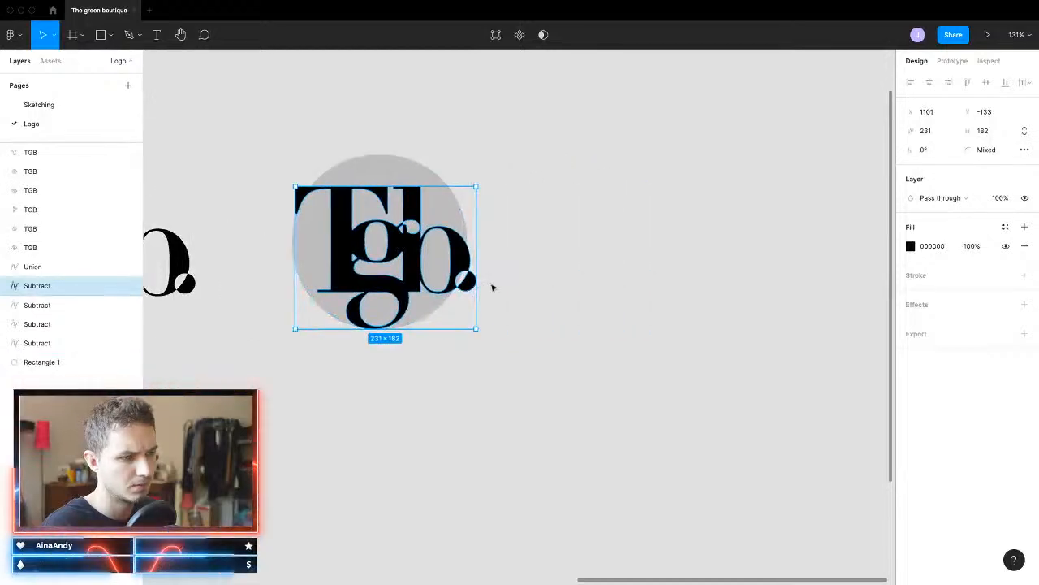
Step: Select the Tgb. copy together with its grey circle and move both further away from the neighbouring copy in the row
scroll(422, 291, up, 2)
scroll(422, 291, down, 6)
shift+click(369, 298)
drag(423, 258, 511, 265)
scroll(513, 264, up, 2)
scroll(520, 259, up, 4)
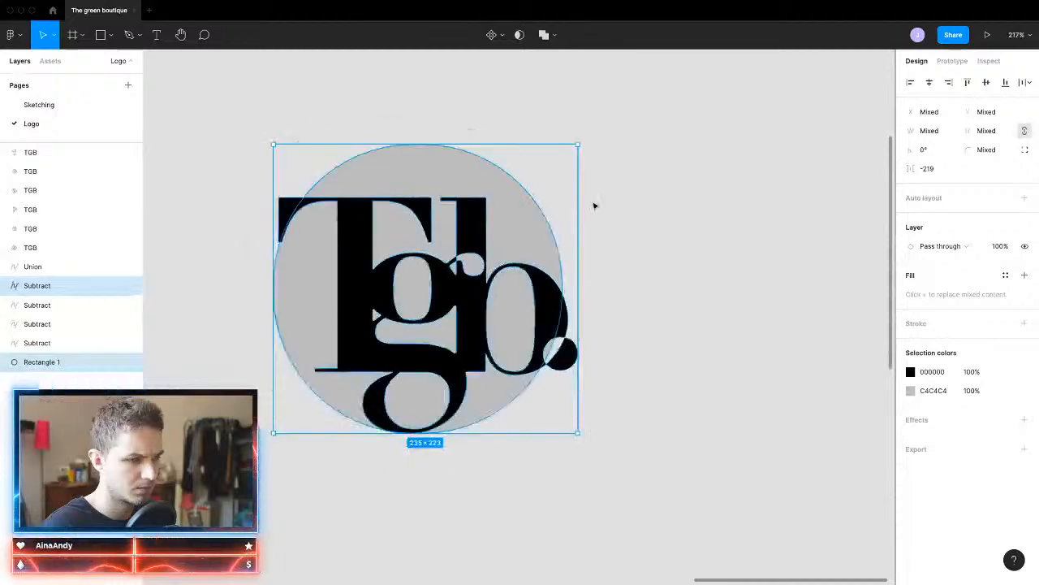
Step: Duplicate the Tgb. logo together with its circle along the row, at X 1634, Y -157
drag(408, 330, 872, 326)
scroll(860, 356, right, 5)
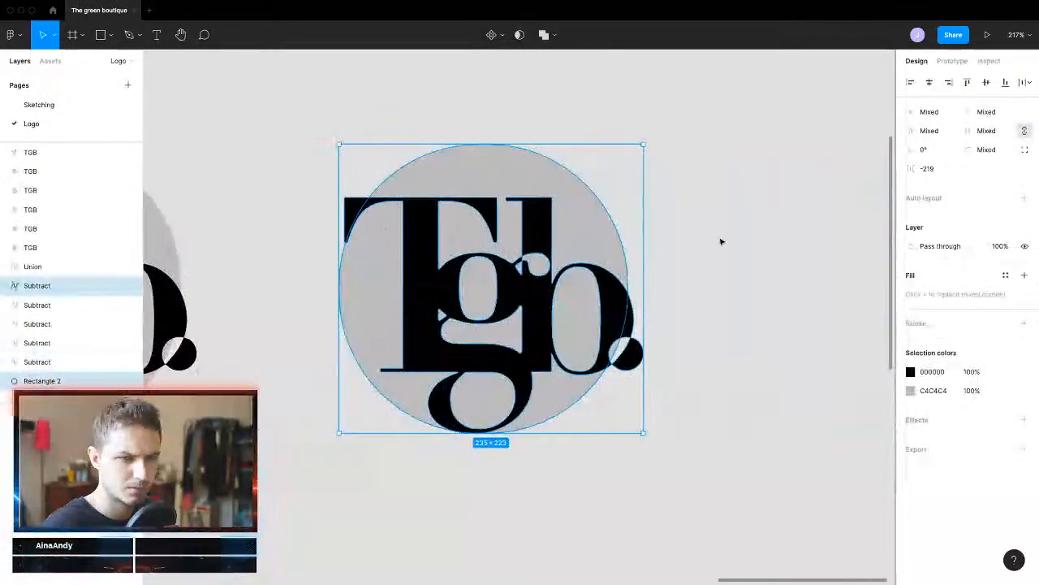
drag(738, 141, 446, 450)
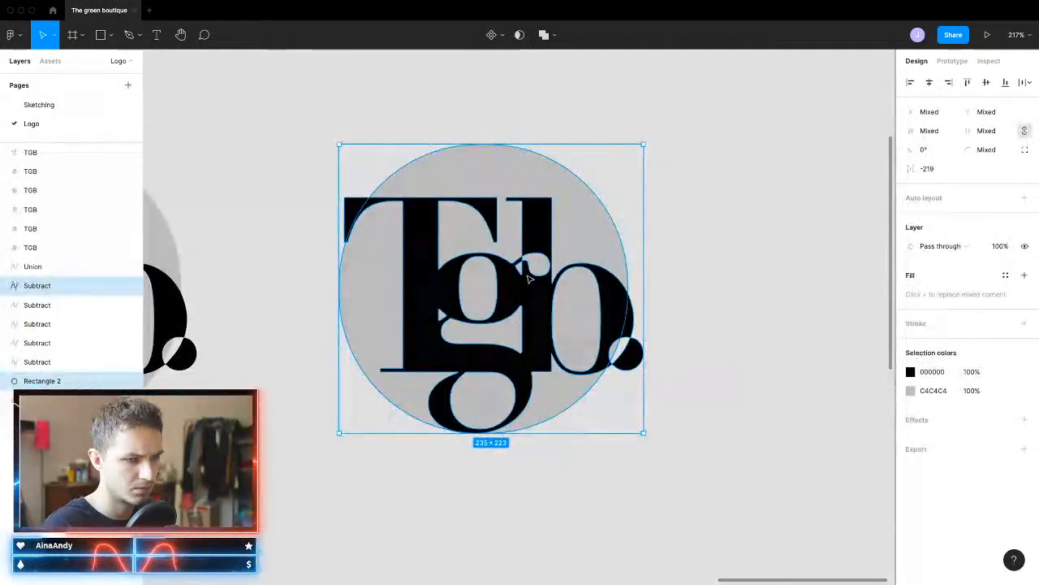
Step: Combine the duplicated Tgb. logo with its circle, trying Union and Exclude before settling on the Intersect boolean operation
click(544, 34)
click(554, 35)
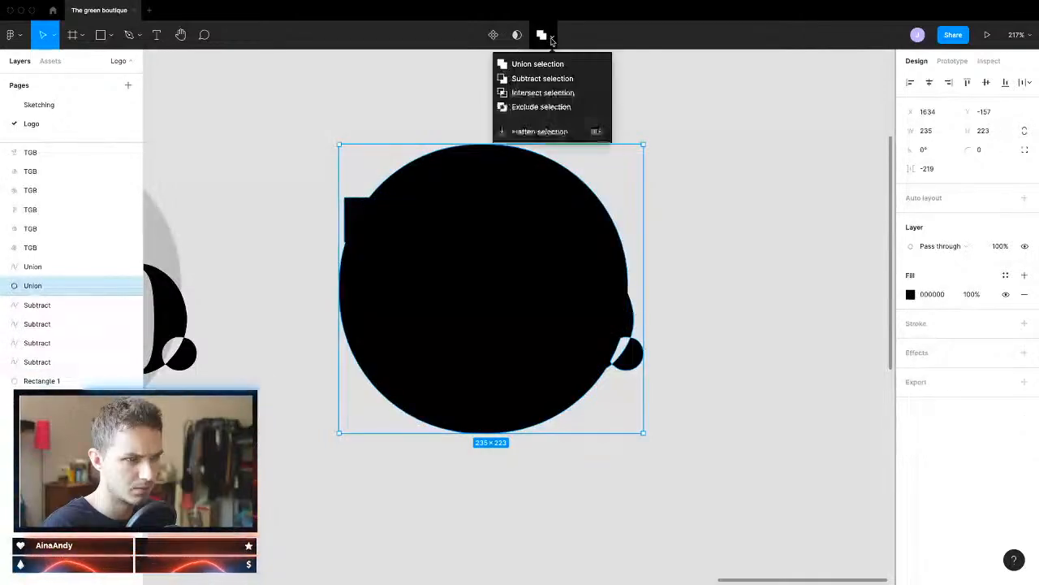
click(542, 106)
click(551, 35)
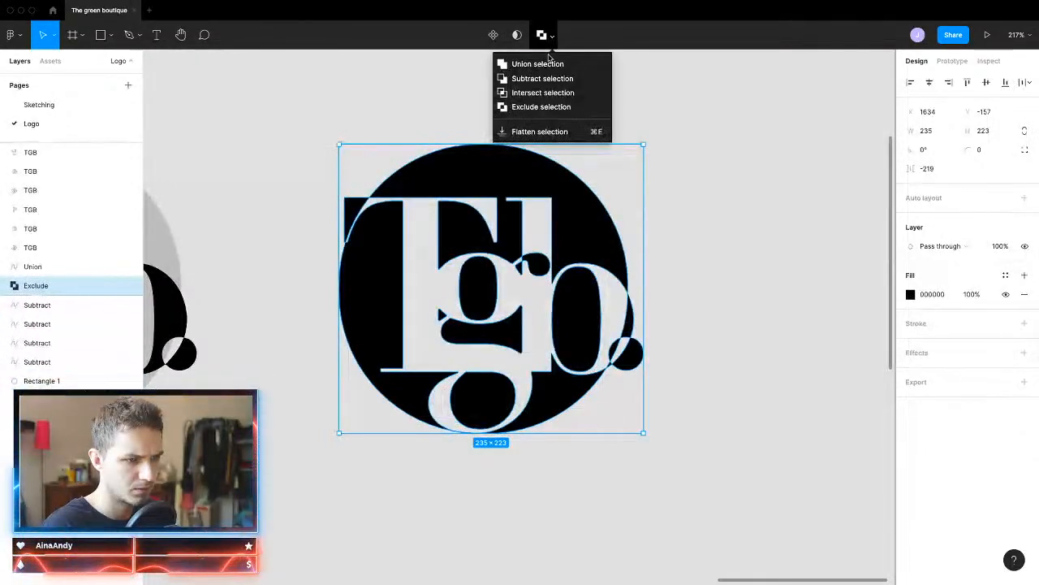
click(544, 92)
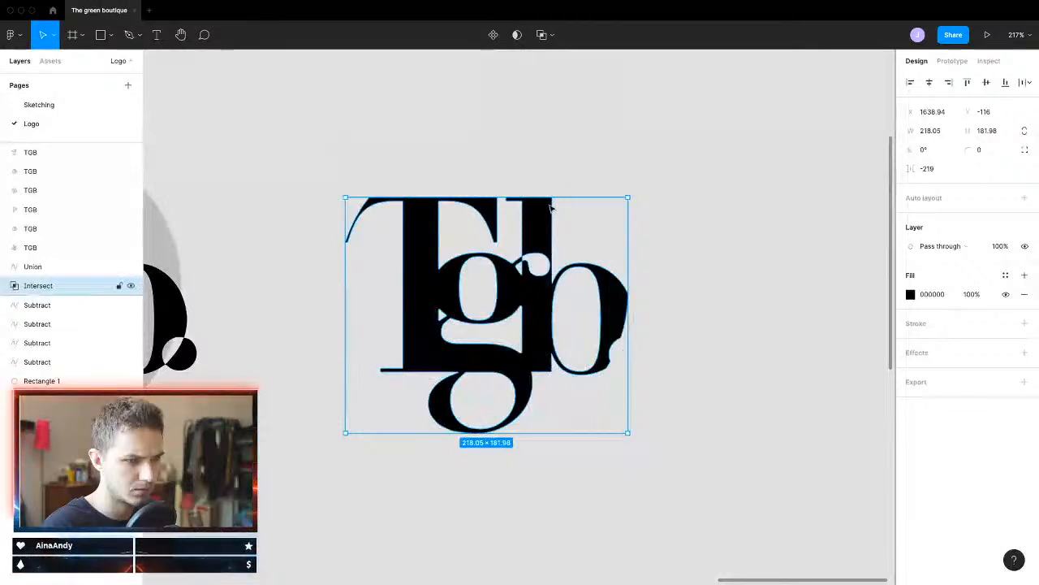
Step: Duplicate the neighbouring logo's grey circle and place the copy behind the intersected Tgb. logo
key(Escape)
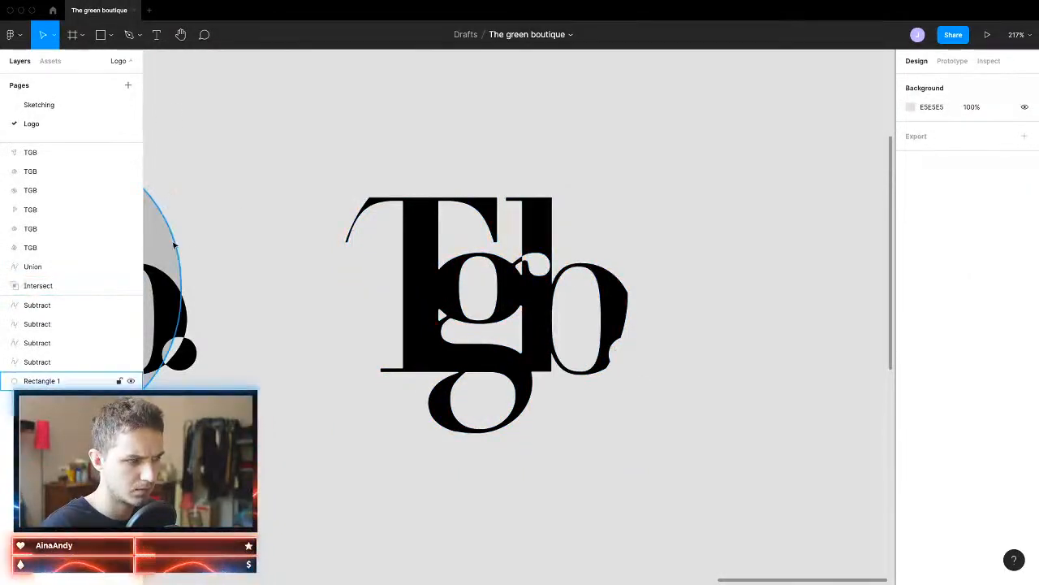
drag(174, 244, 606, 247)
click(733, 264)
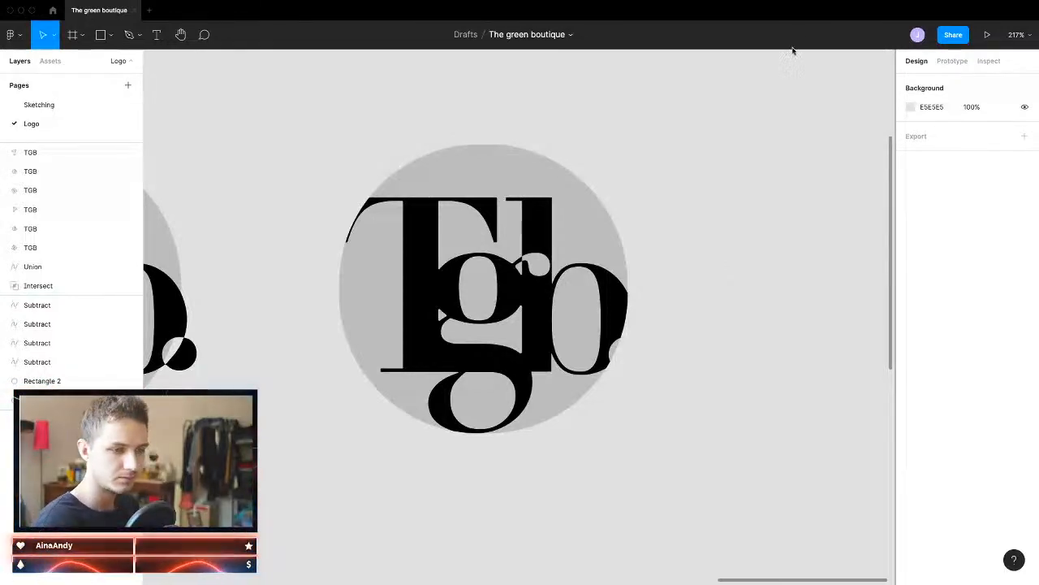
Step: Shift the Tgb. shape inside the intersect group and scale it to 194 × 152 at X 1641, Y -101 within the circle
scroll(531, 190, up, 5)
scroll(406, 276, left, 1)
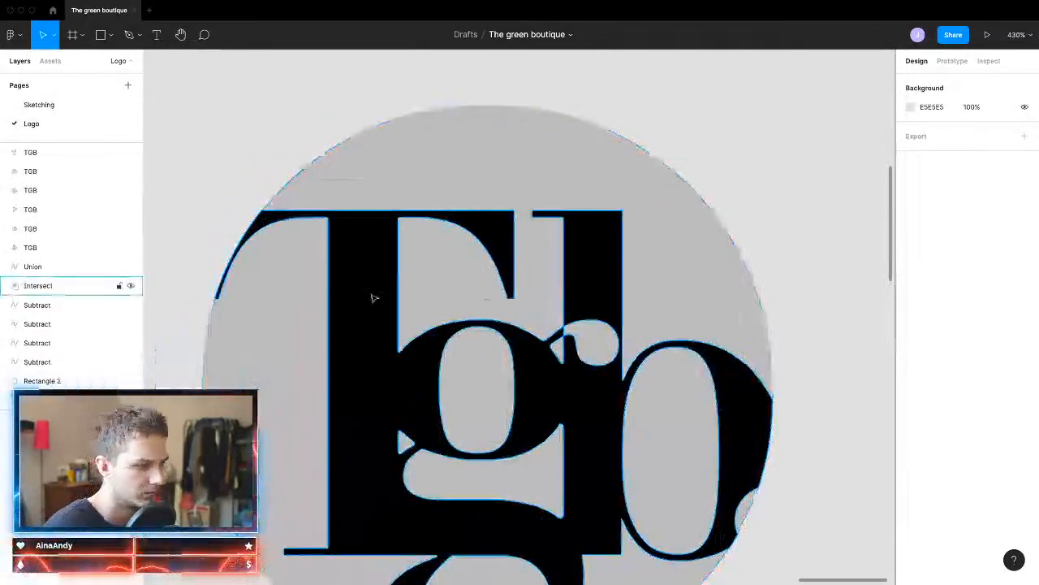
scroll(380, 248, down, 2)
click(372, 221)
double_click(372, 221)
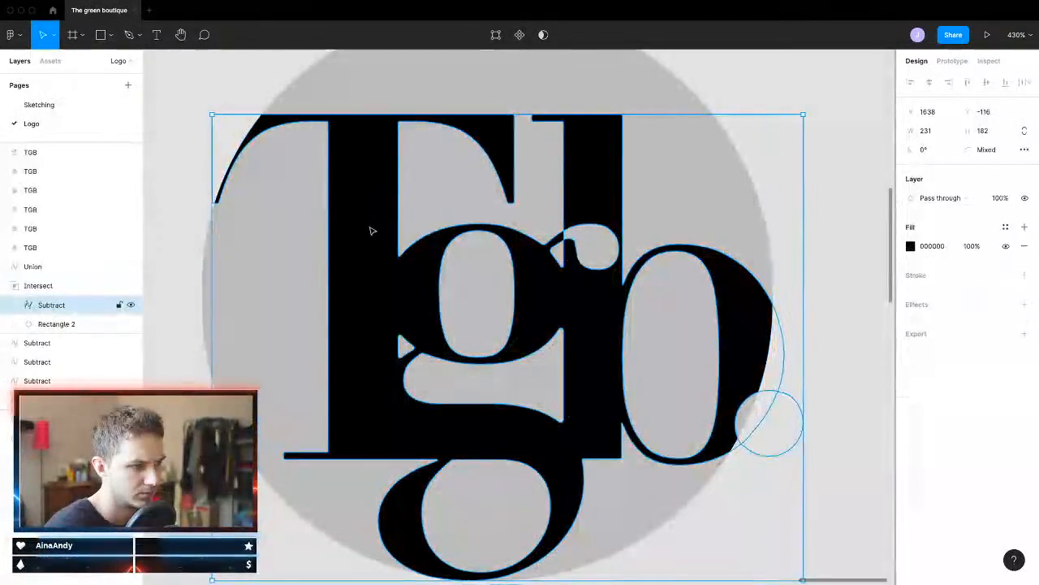
mouse_move(371, 230)
mouse_down()
mouse_move(387, 233)
mouse_move(379, 235)
mouse_up()
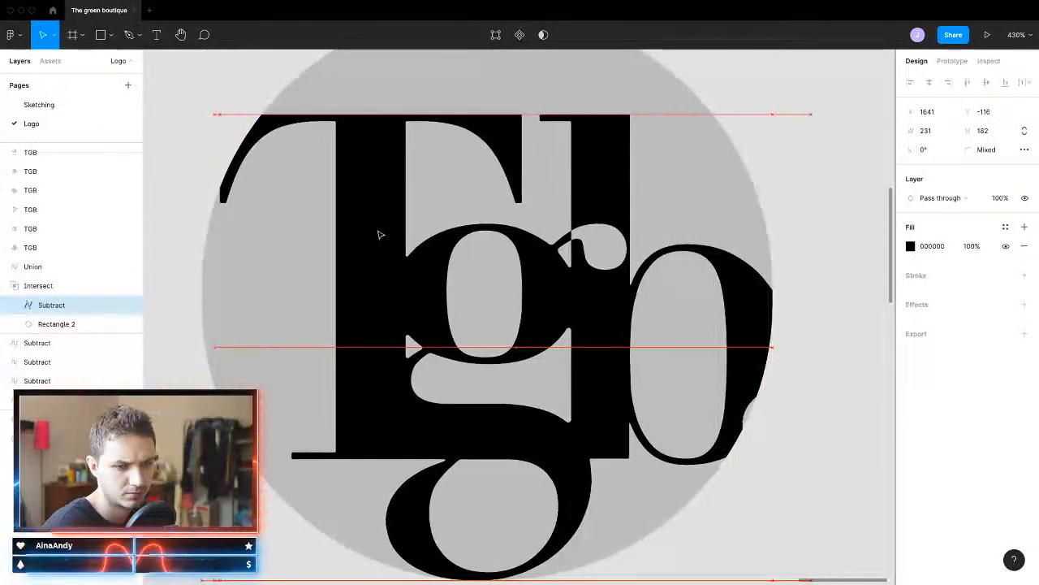
drag(812, 458, 728, 468)
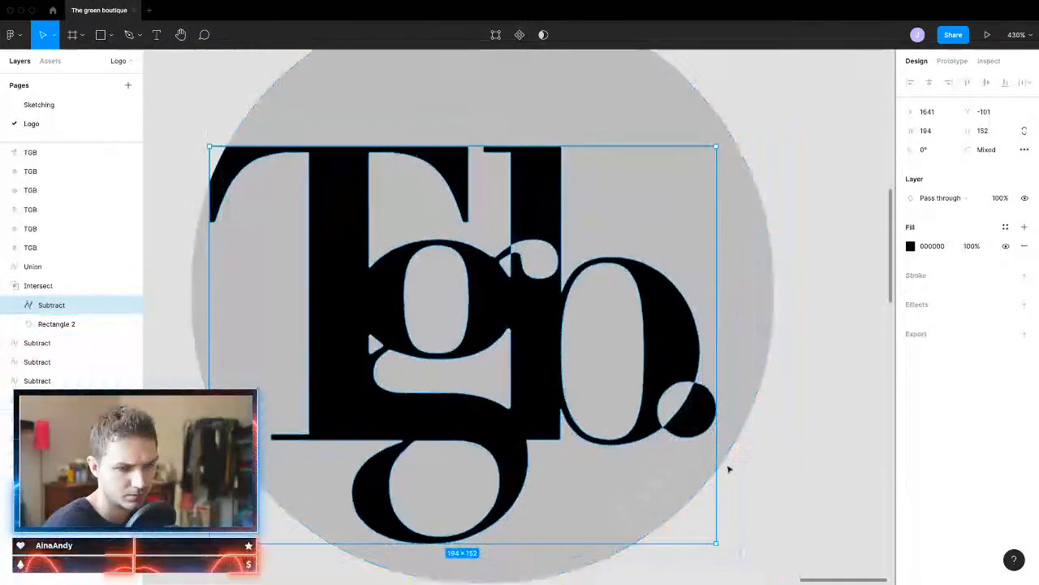
Step: Examine how the dot meets the b in the circled Tgb. logo and in the other copies along the row
scroll(728, 468, up, 10)
scroll(617, 338, down, 2)
click(815, 438)
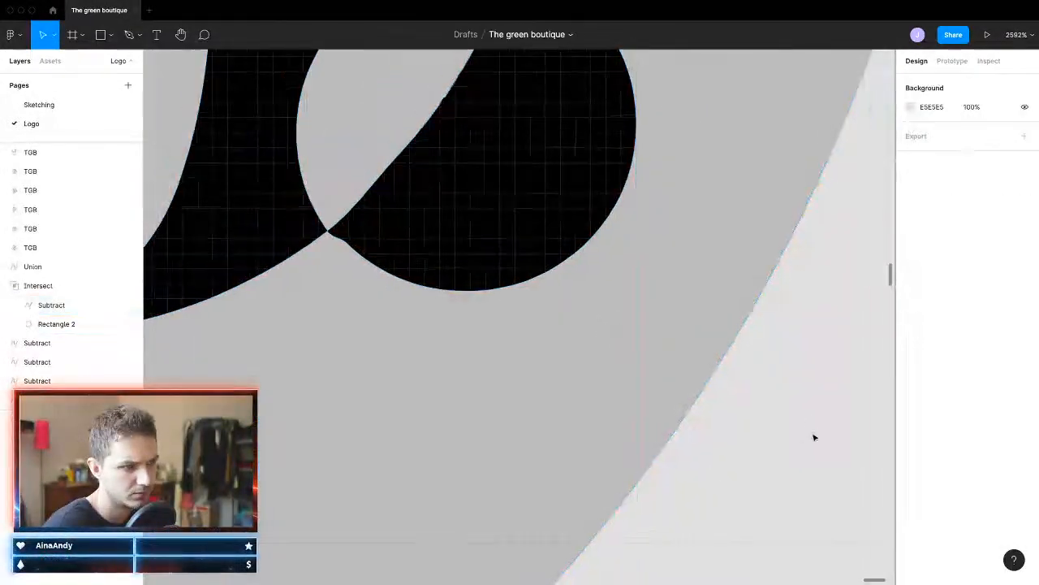
scroll(812, 437, down, 15)
click(639, 420)
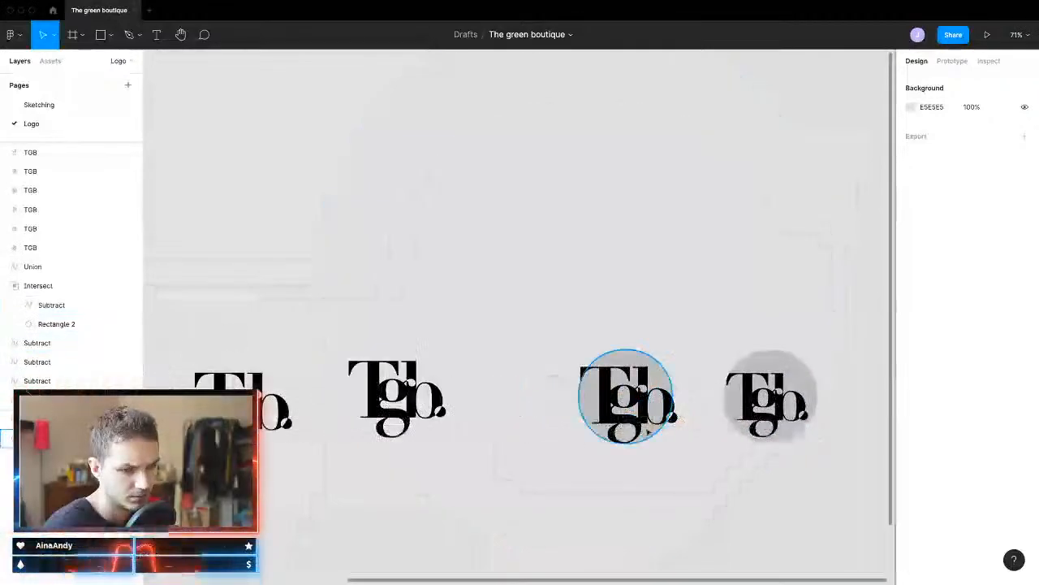
scroll(641, 414, up, 10)
scroll(341, 379, right, 15)
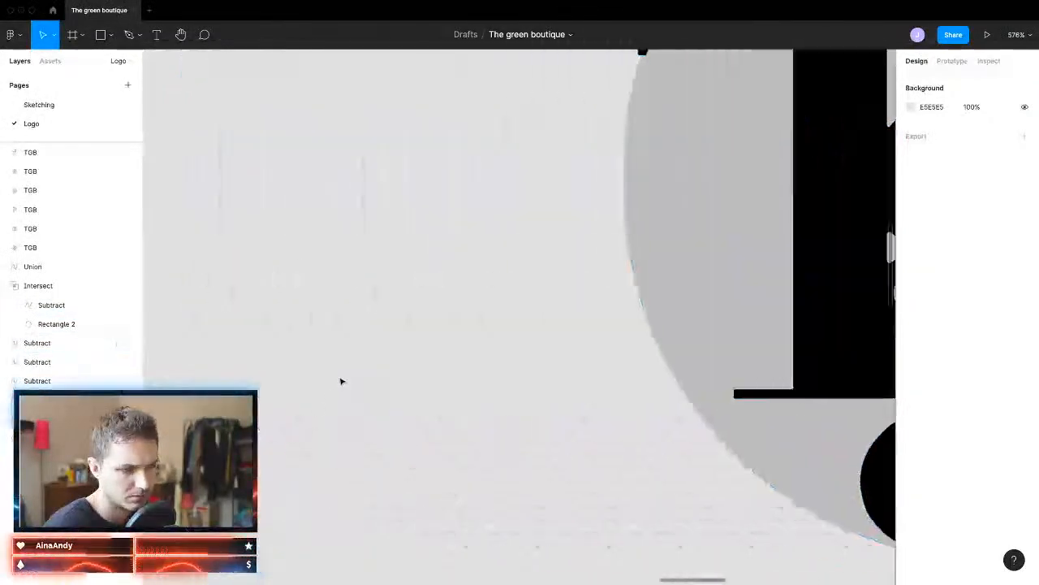
click(567, 349)
scroll(568, 349, right, 15)
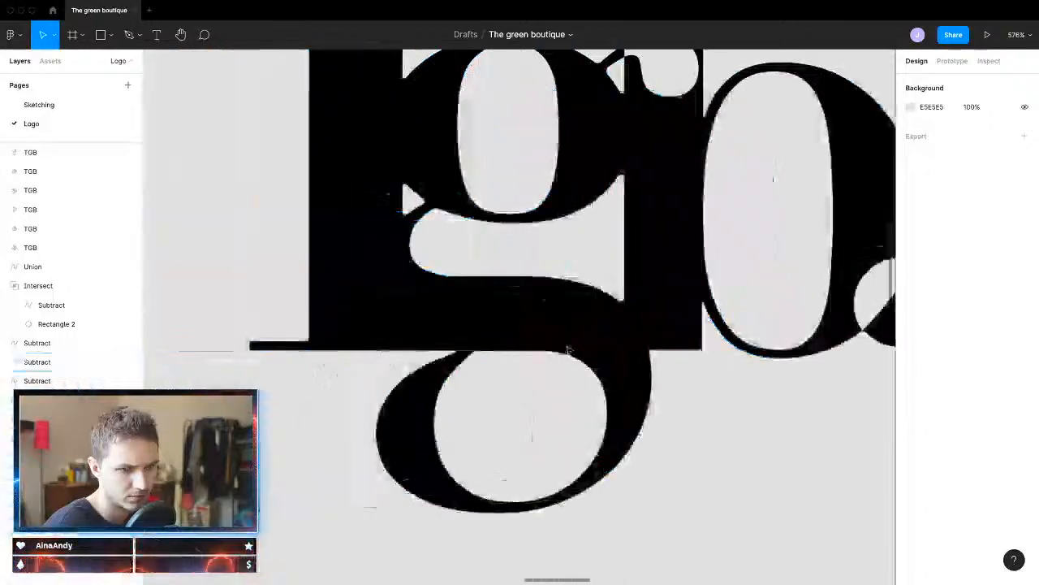
click(595, 381)
scroll(595, 382, down, 10)
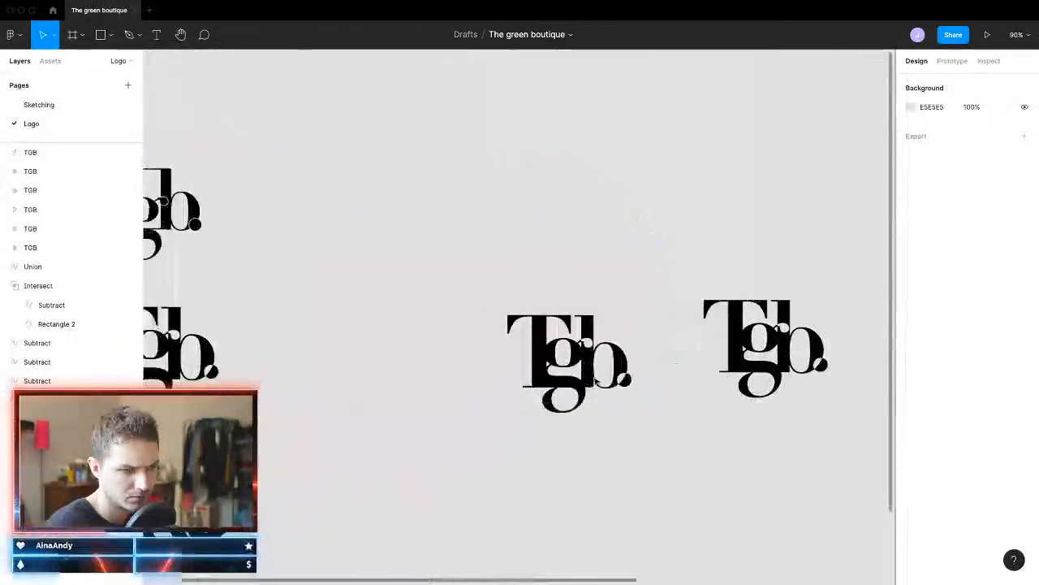
Step: Edit the vector points of the dot in the Tgb. logo at X -394, Y -117, shifting its outer curve slightly towards the b
scroll(595, 382, left, 5)
scroll(533, 379, up, 15)
scroll(536, 298, down, 3)
click(531, 267)
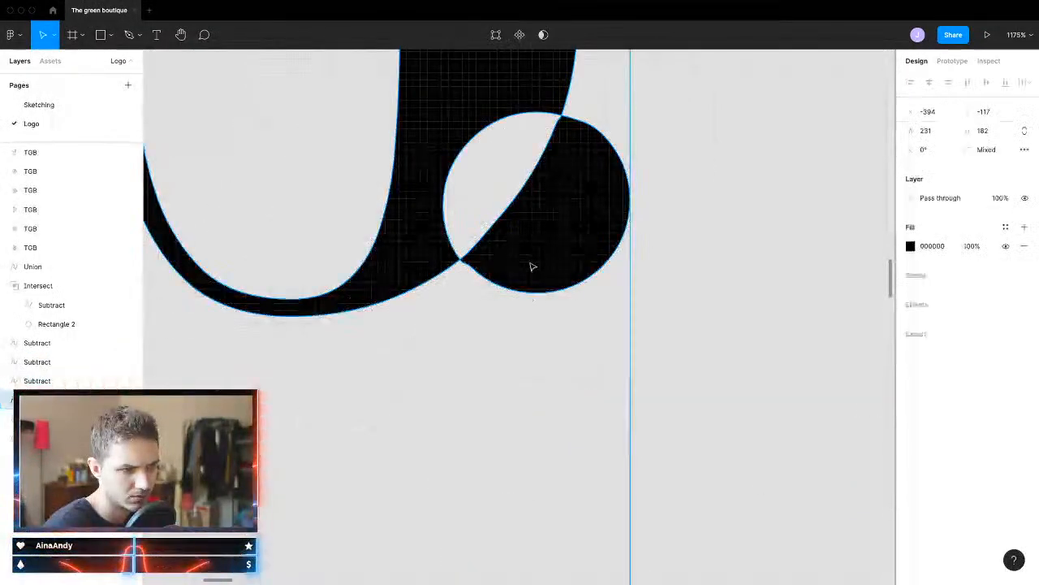
double_click(578, 203)
mouse_move(592, 280)
mouse_down()
mouse_move(572, 348)
mouse_move(589, 346)
mouse_up()
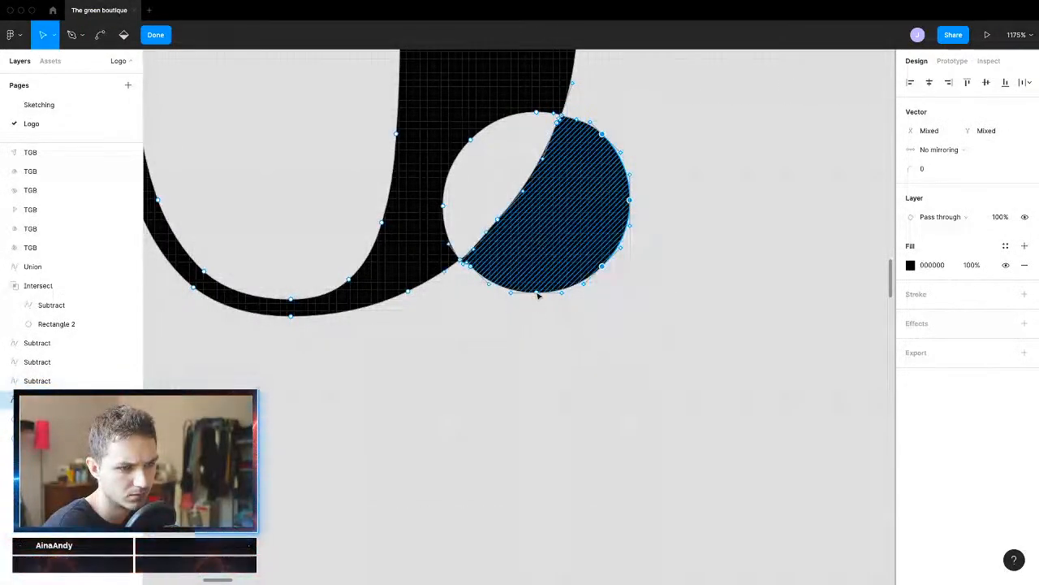
click(471, 277)
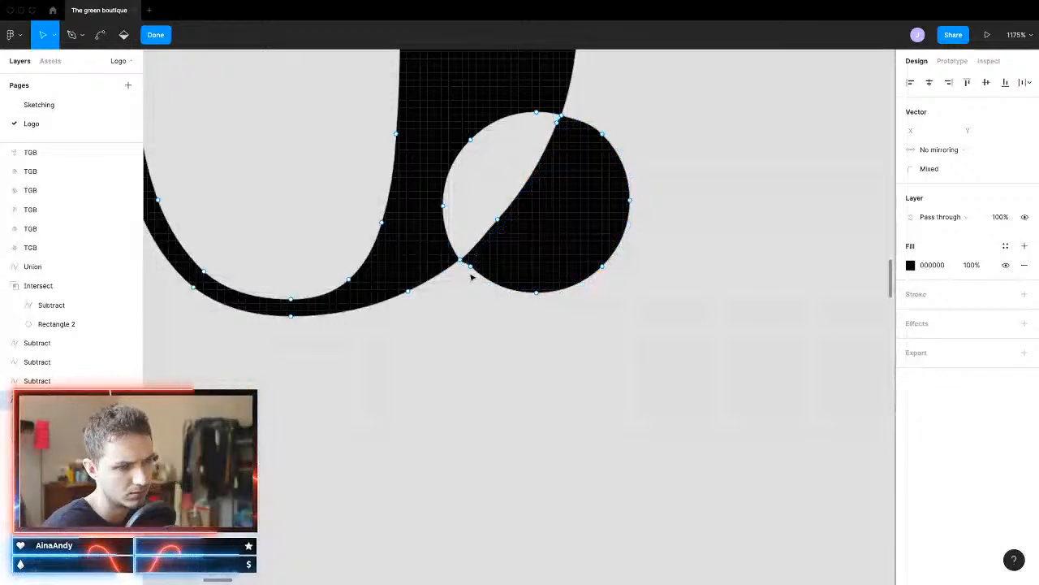
shift+click(536, 292)
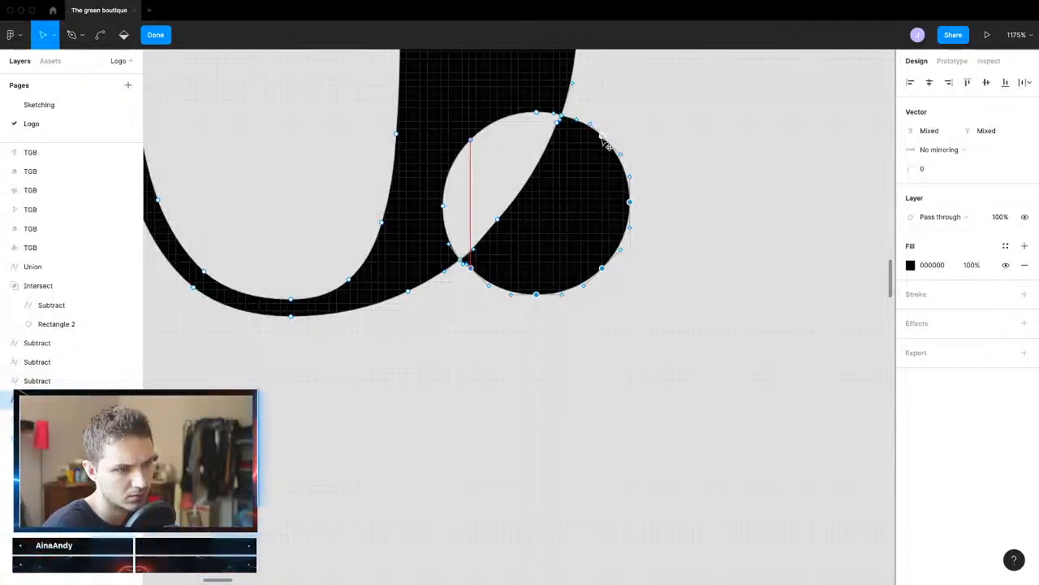
drag(608, 145, 604, 144)
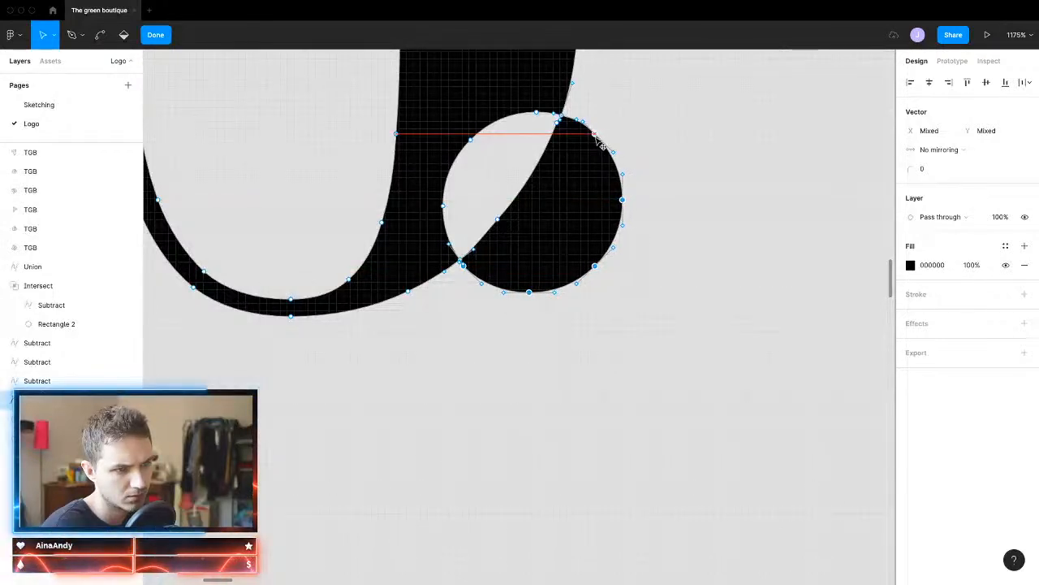
click(680, 139)
click(569, 233)
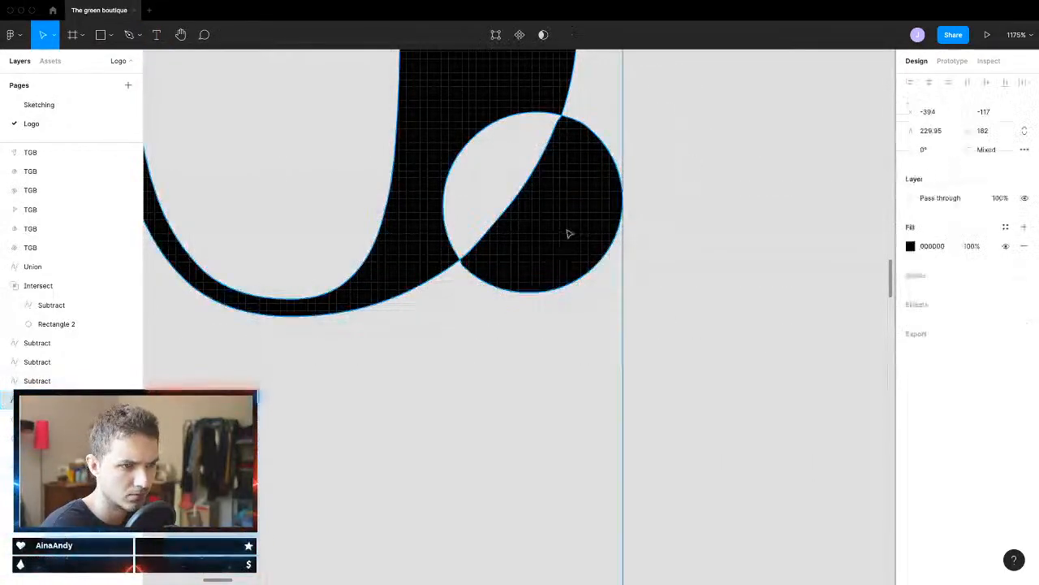
Step: Open the Sketching page and examine the dot and overlaps in the black, red and coloured-background Tgb. variants
scroll(563, 302, down, 10)
scroll(527, 310, down, 10)
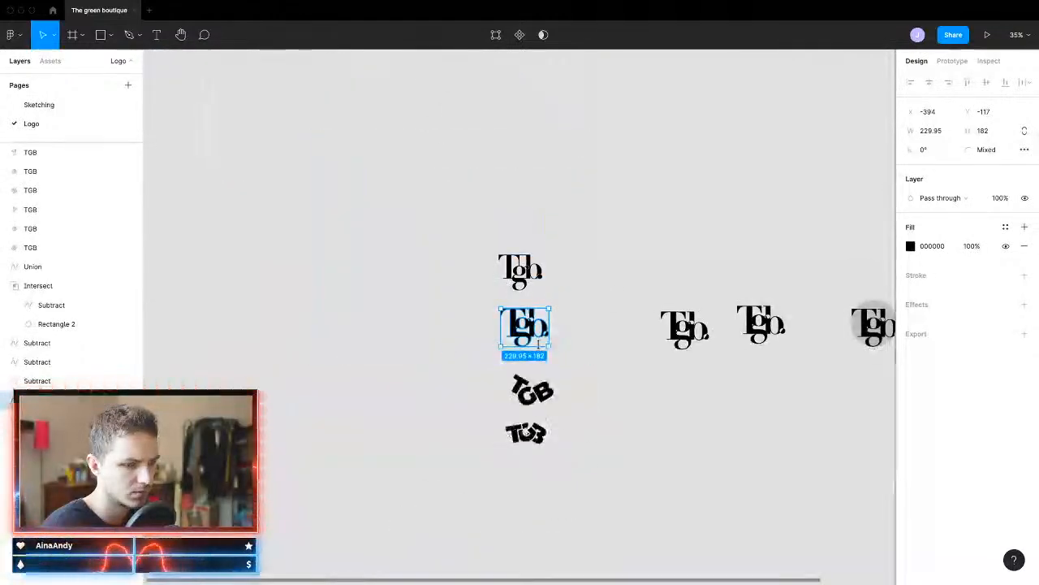
click(37, 105)
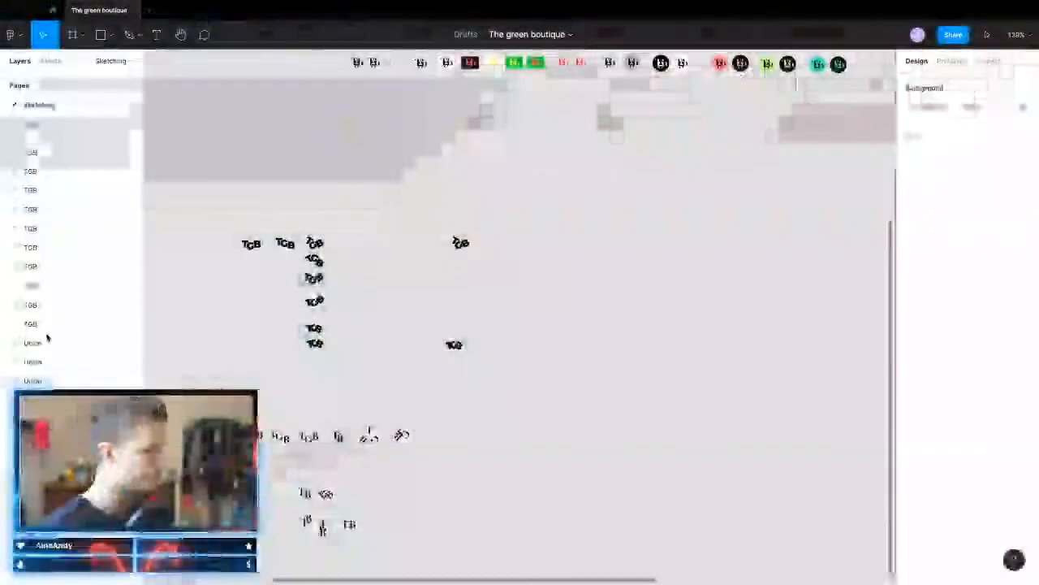
scroll(313, 412, up, 3)
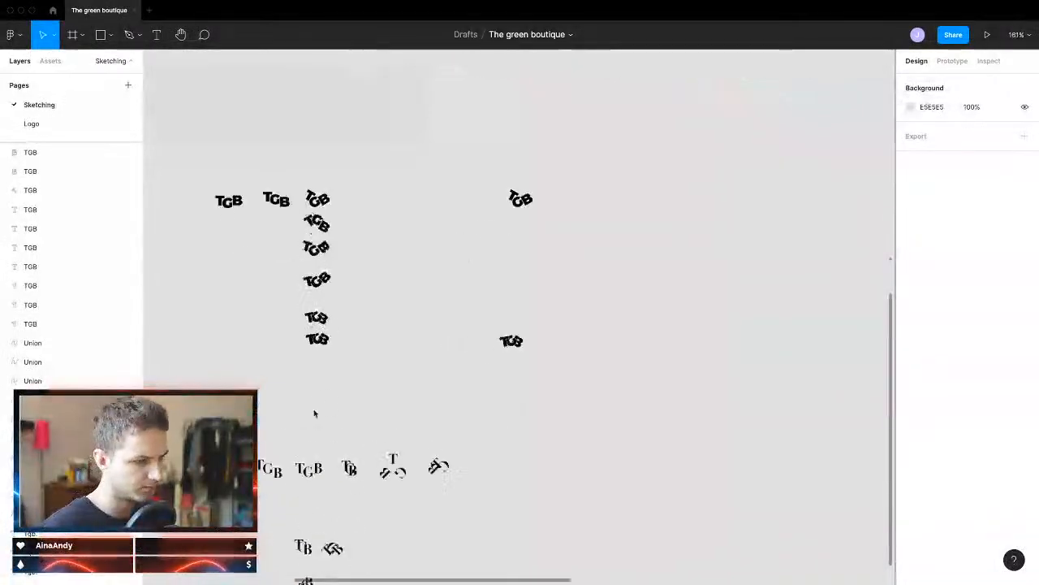
scroll(305, 454, down, 4)
scroll(501, 336, up, 8)
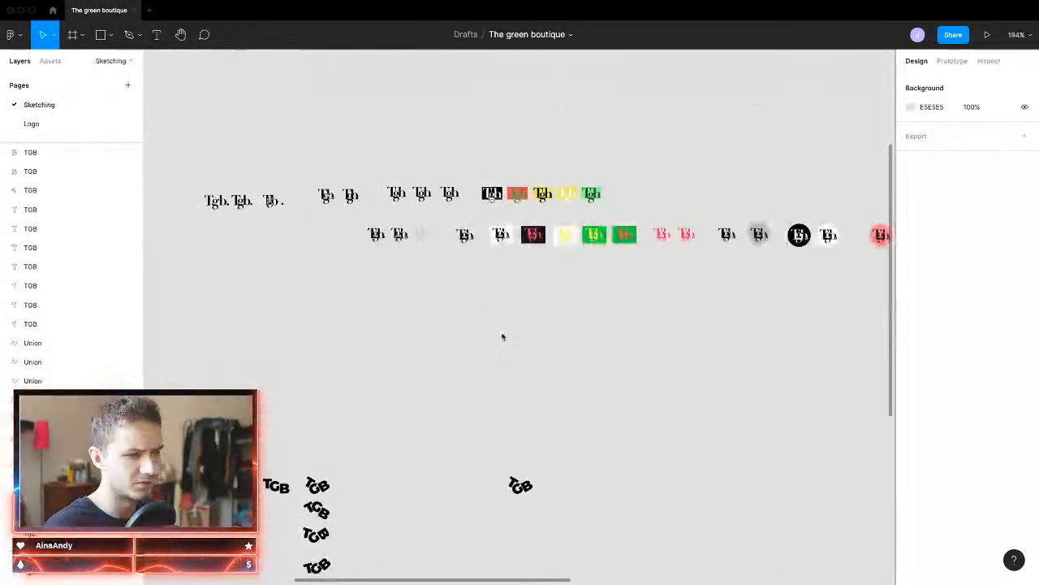
scroll(587, 317, up, 15)
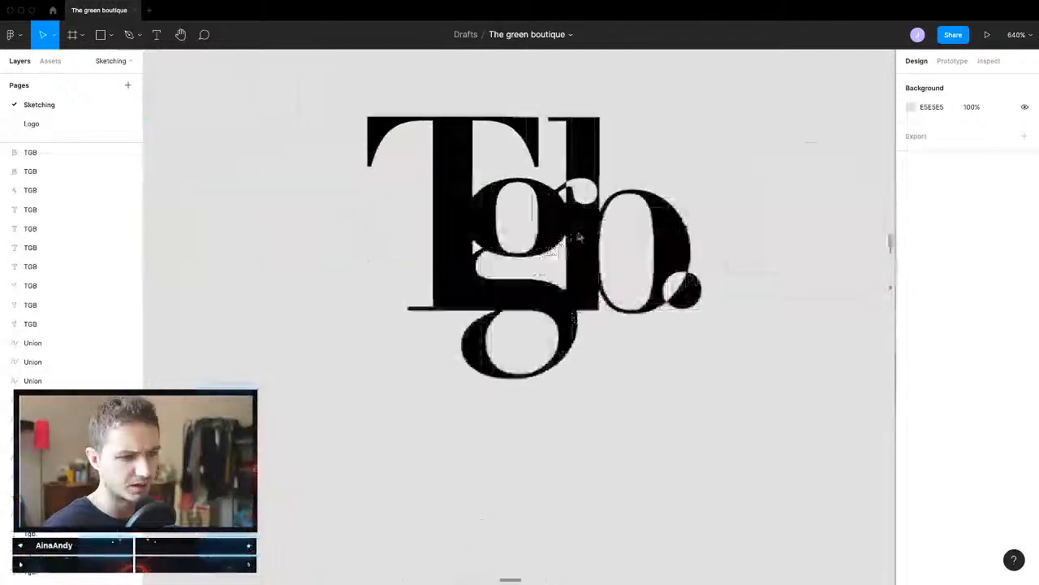
scroll(505, 297, right, 3)
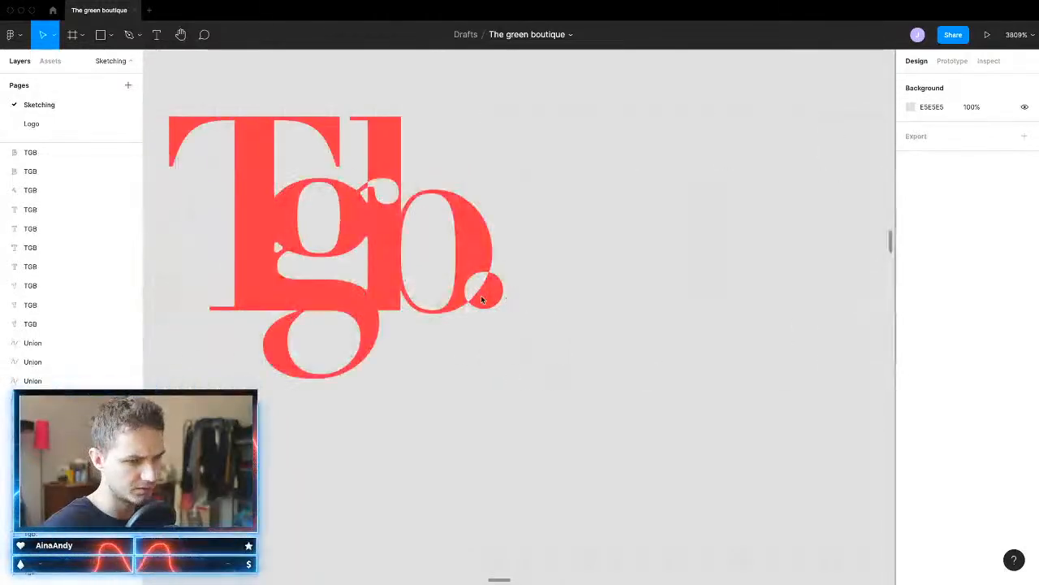
scroll(536, 248, up, 8)
scroll(416, 234, left, 10)
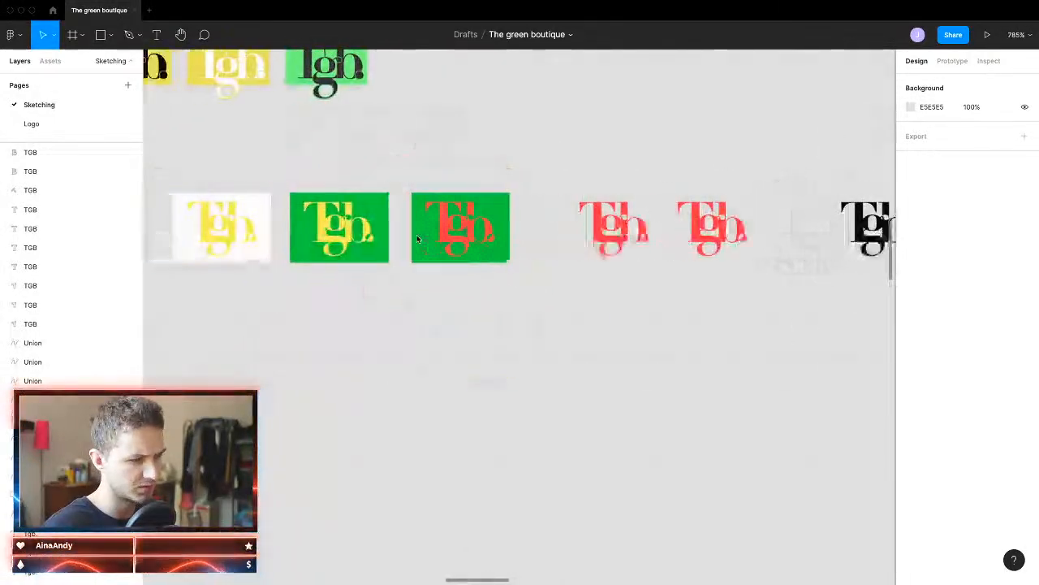
scroll(390, 254, up, 15)
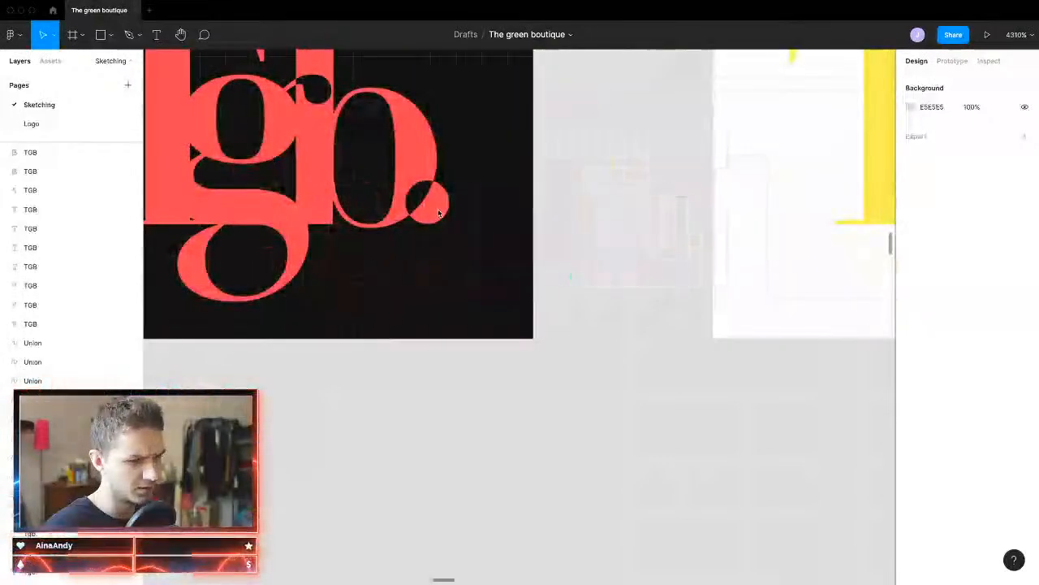
scroll(435, 212, down, 12)
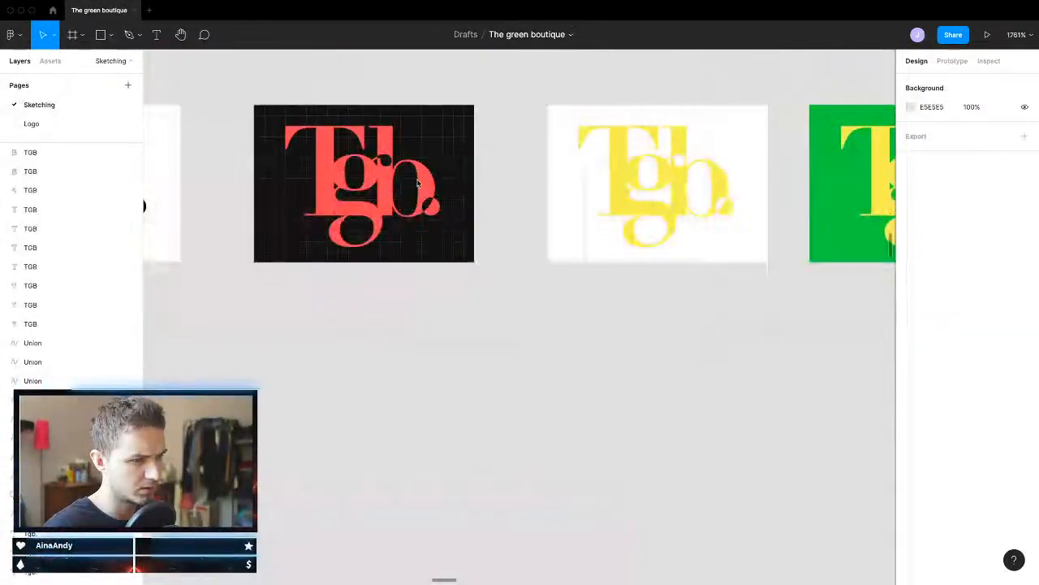
Step: Copy the red Tgb. logo from the black rectangle on the Sketching page and paste it onto the Logo page
double_click(379, 184)
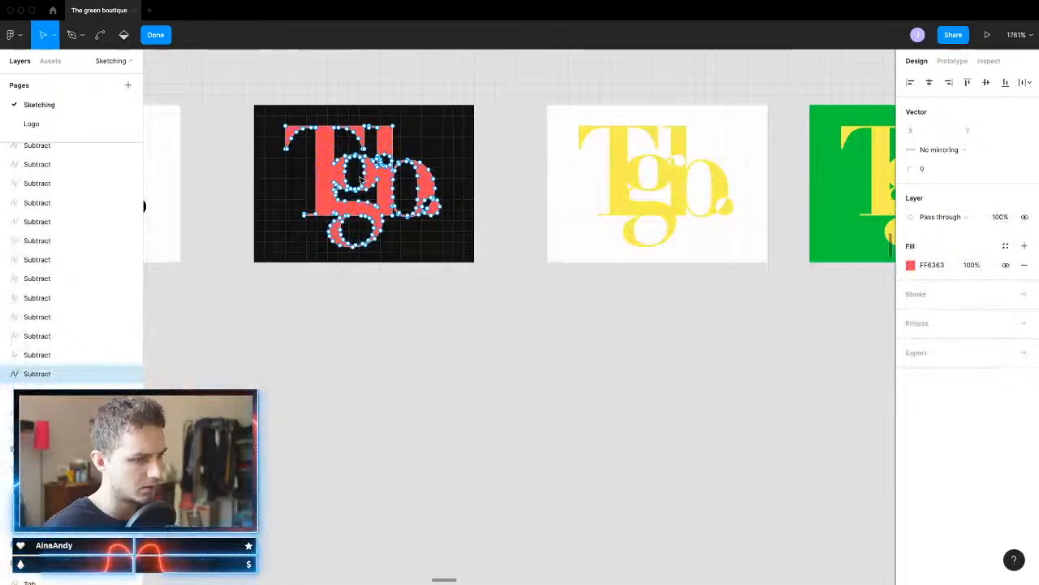
key(super+space)
key(Escape)
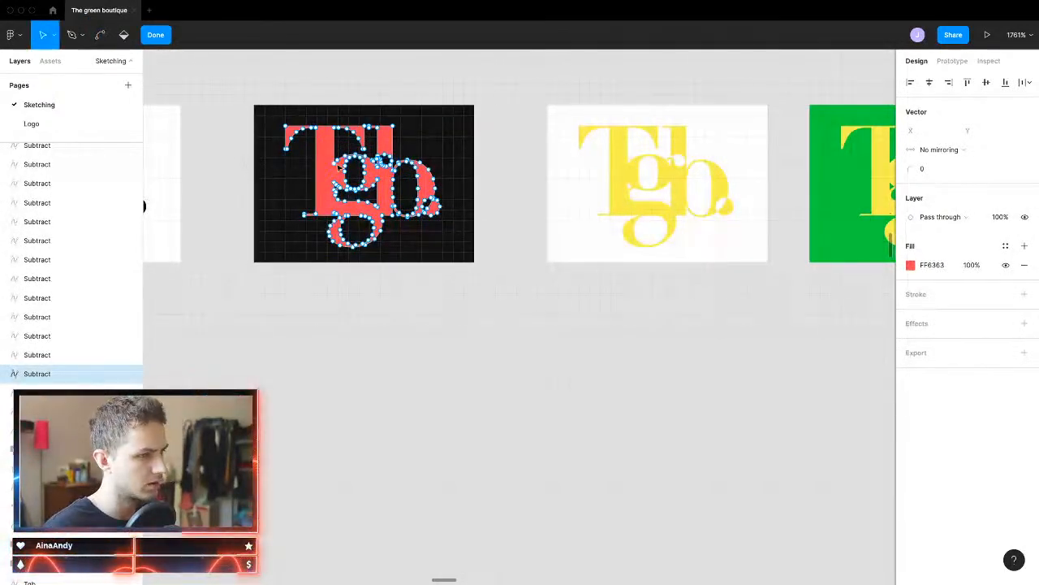
key(Escape)
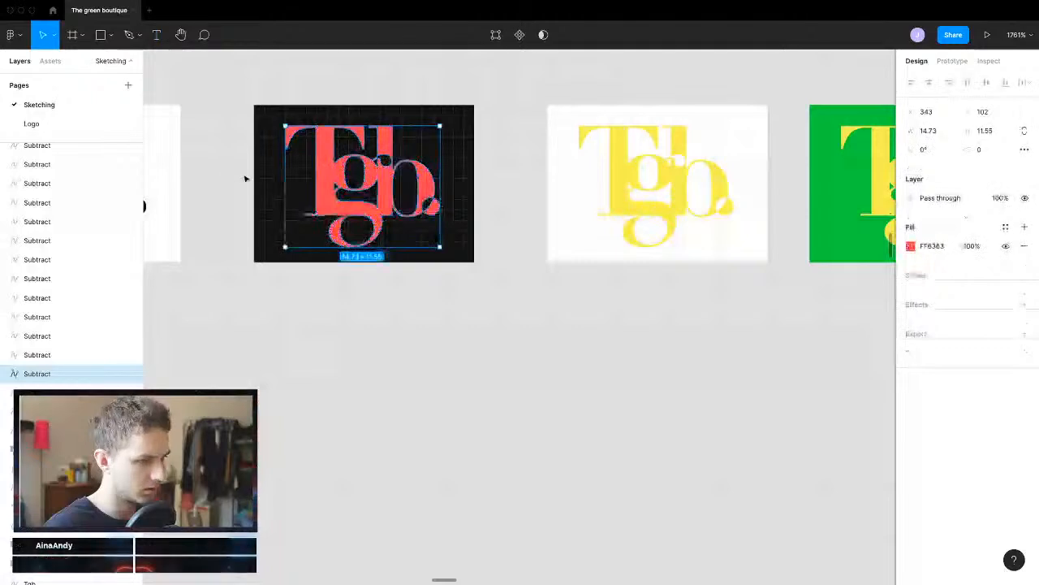
click(53, 123)
click(378, 475)
key(super+v)
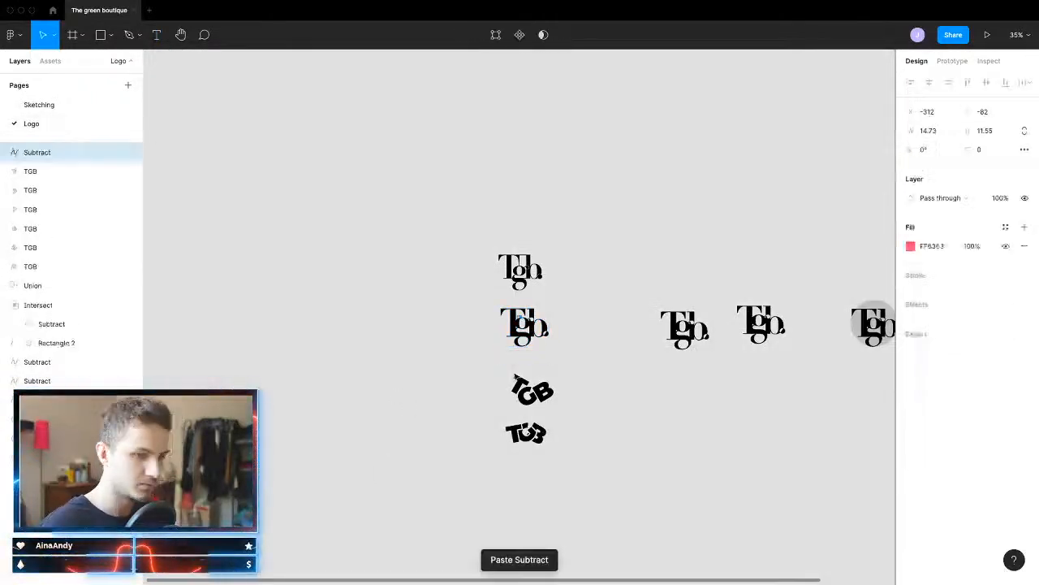
Step: Delete the black Tgb. logo above the TGB variants and the row of older Tgb. copies, including the circled ones
drag(520, 332, 447, 332)
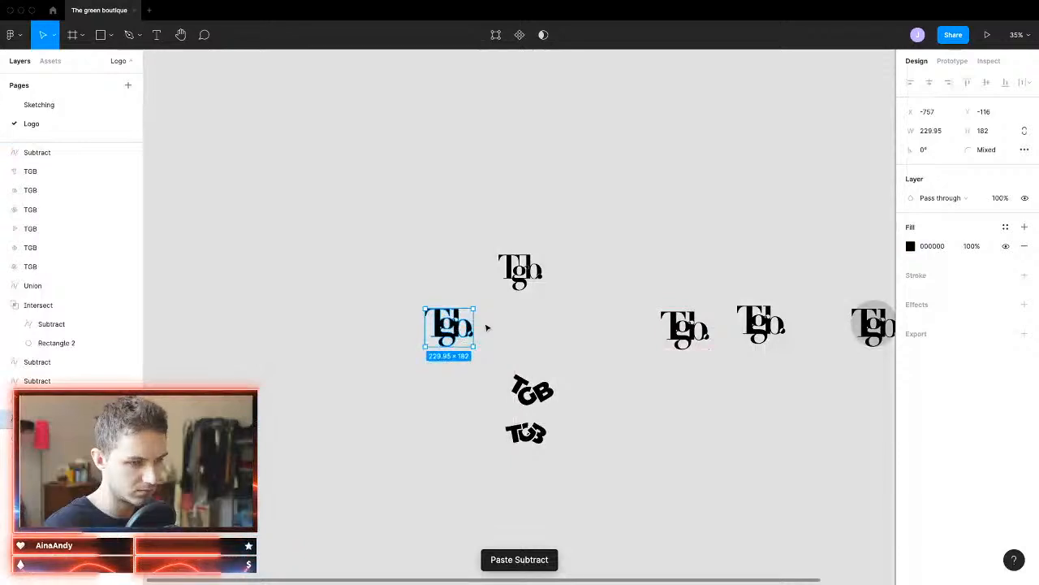
key(Delete)
drag(591, 324, 1006, 341)
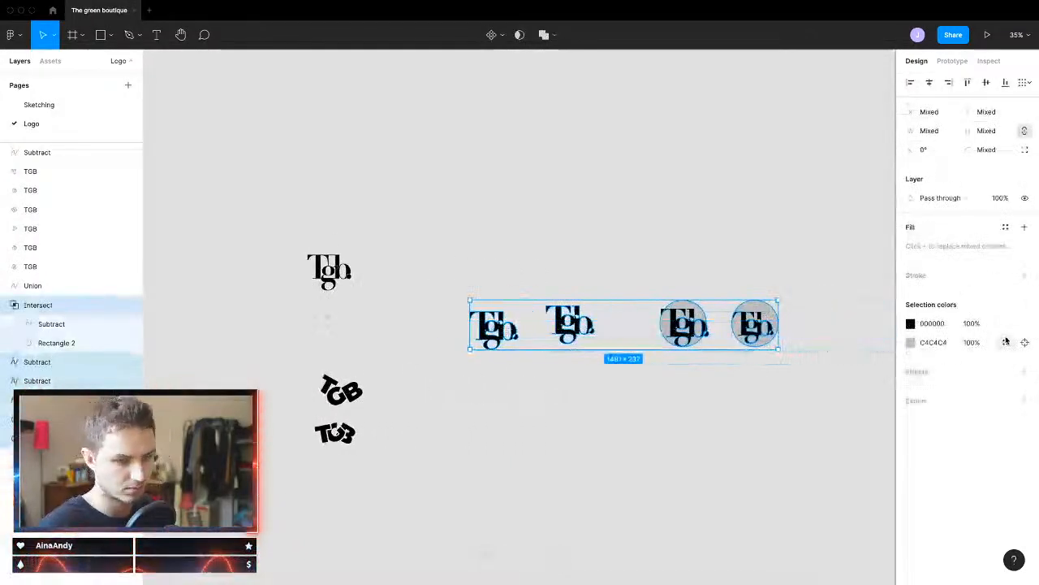
key(Delete)
Step: Enlarge the pasted red Tgb. logo to 253 × 199 and place it at X -386, Y -149
scroll(267, 354, up, 10)
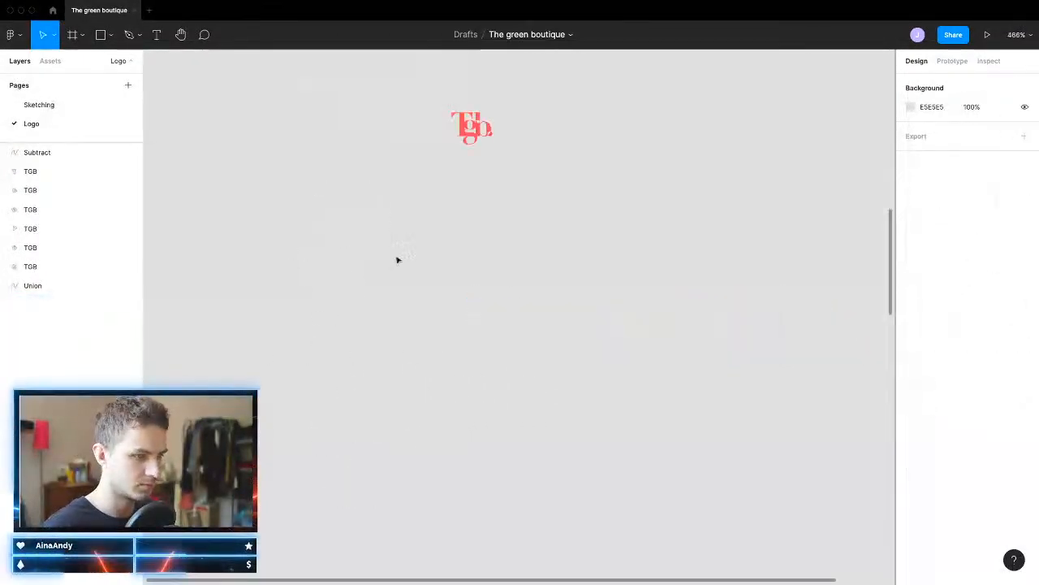
click(477, 130)
drag(494, 142, 824, 398)
click(716, 462)
scroll(716, 462, down, 5)
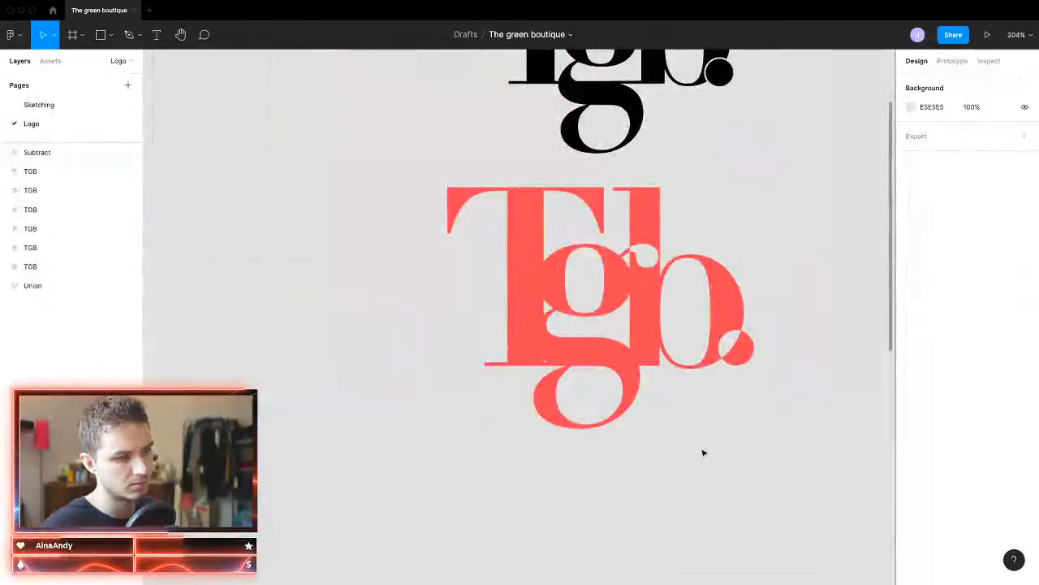
drag(640, 316, 691, 343)
scroll(691, 343, right, 4)
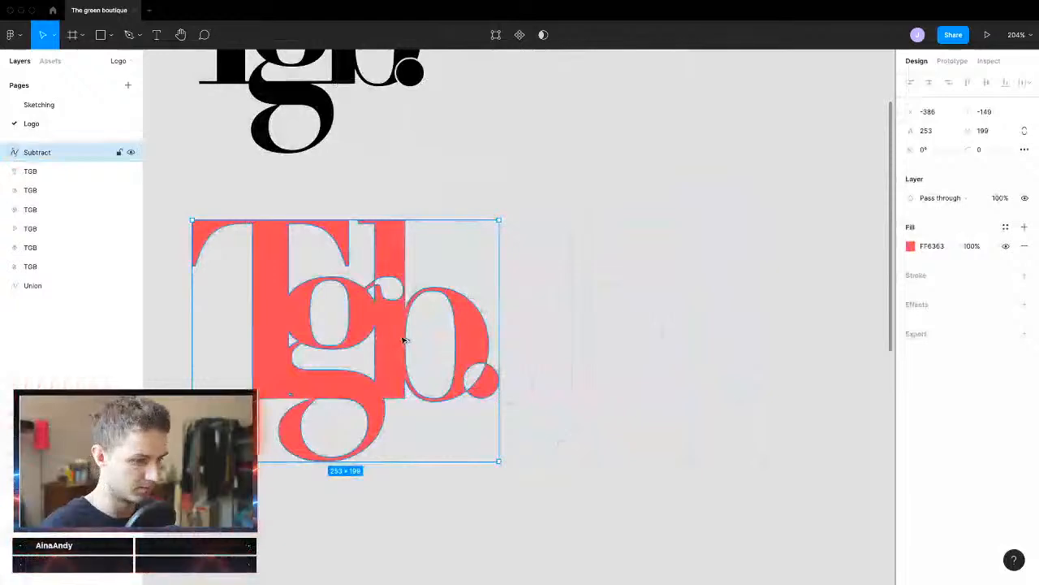
Step: Change the red logo's fill to black (000000) and duplicate it alongside at X -46, Y -149
click(910, 246)
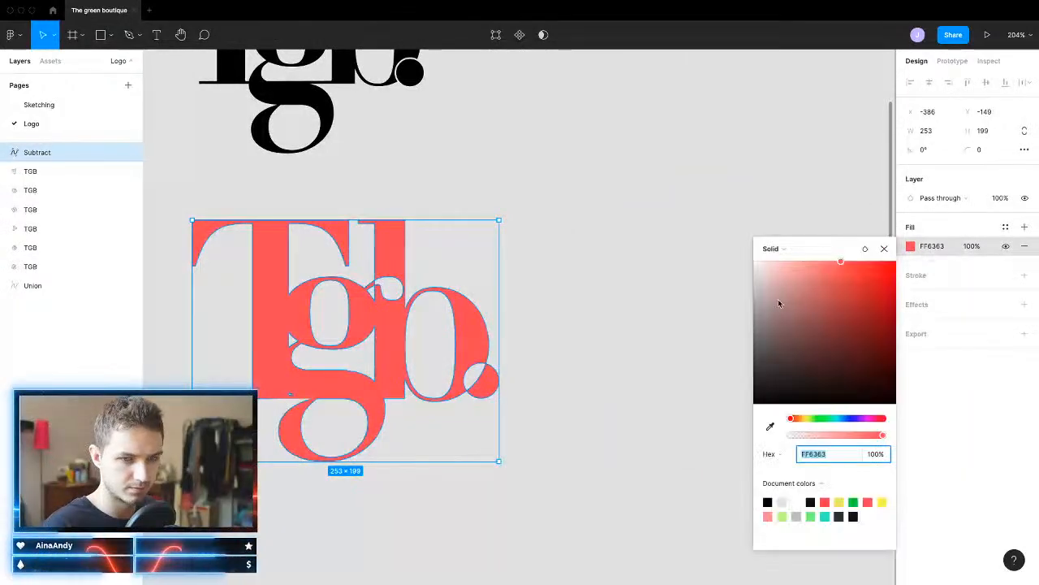
drag(780, 302, 550, 541)
click(571, 464)
click(399, 367)
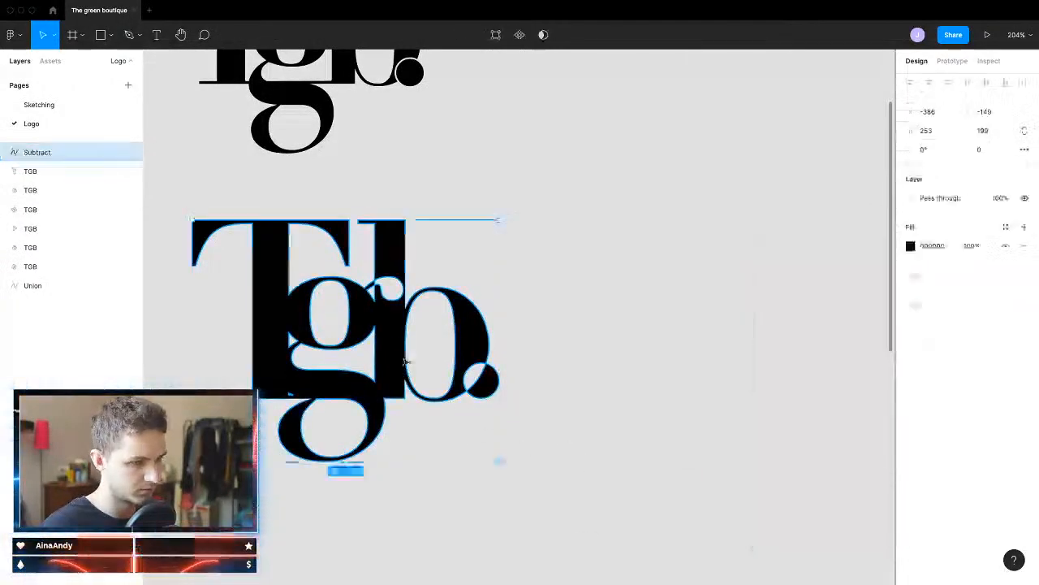
drag(398, 366, 755, 365)
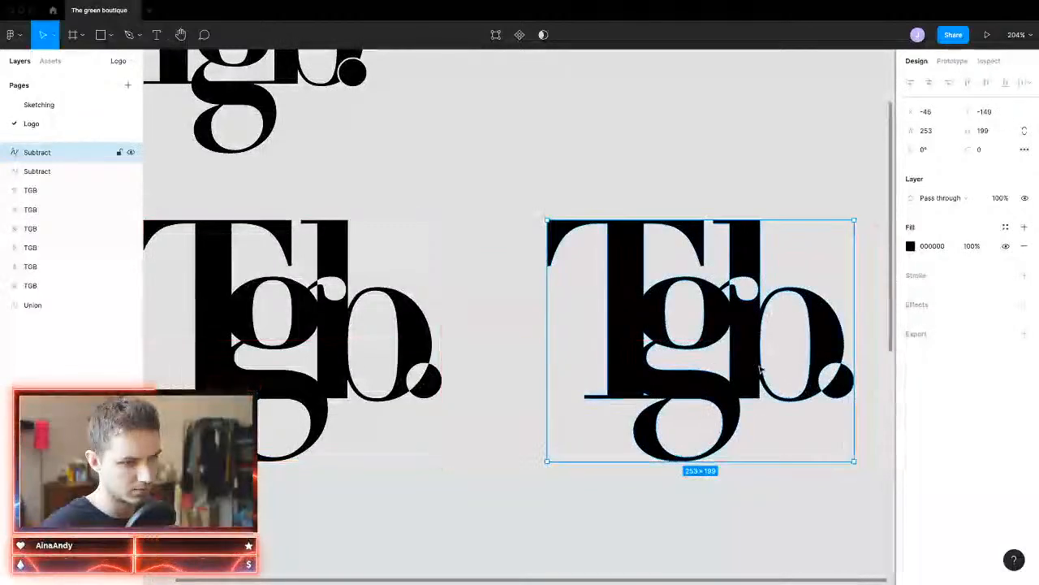
Step: Edit the duplicate's vector and delete the stray points inside the black area near the base of the T
scroll(488, 441, up, 10)
double_click(460, 325)
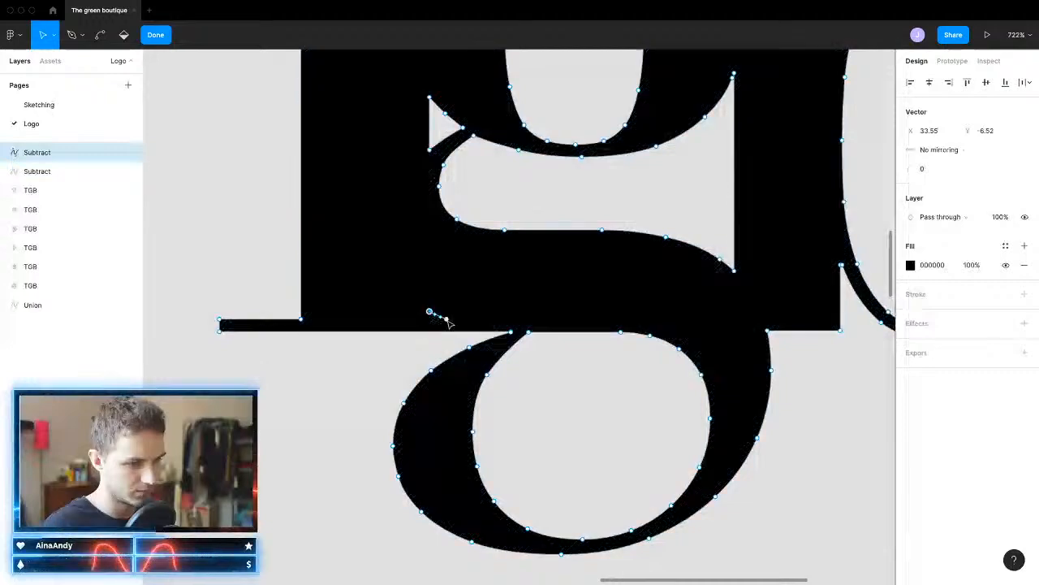
scroll(430, 312, up, 10)
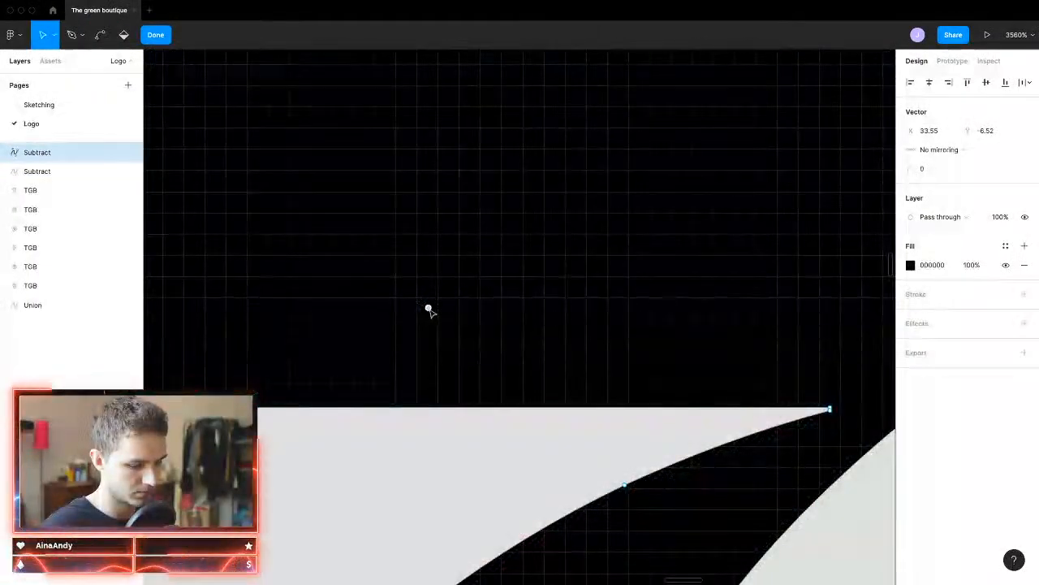
scroll(429, 312, down, 20)
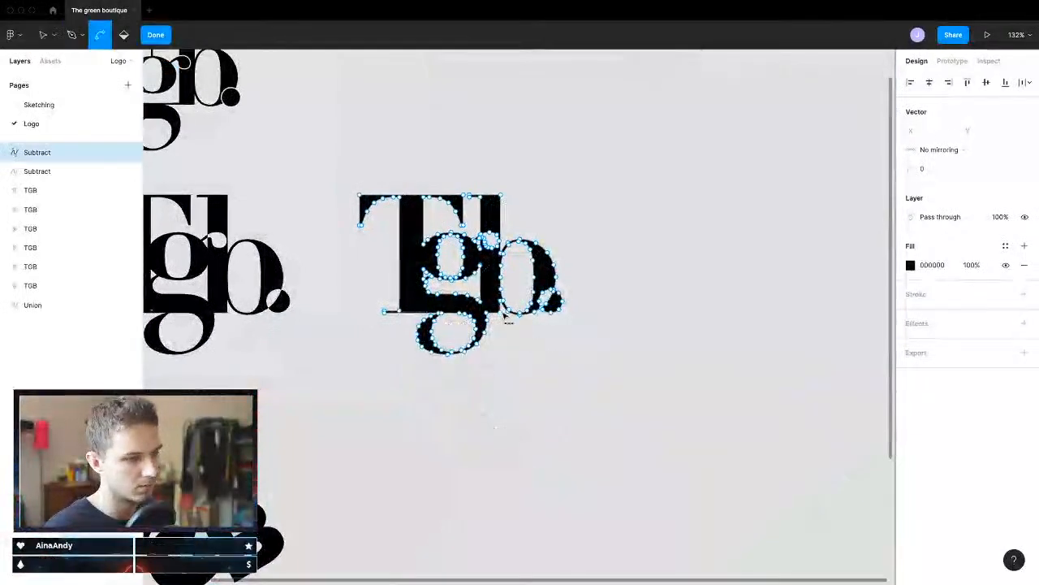
scroll(506, 319, up, 5)
key(Escape)
Step: Duplicate the cleaned Tgb. logo alongside at X 255, Y -149
scroll(486, 293, up, 1)
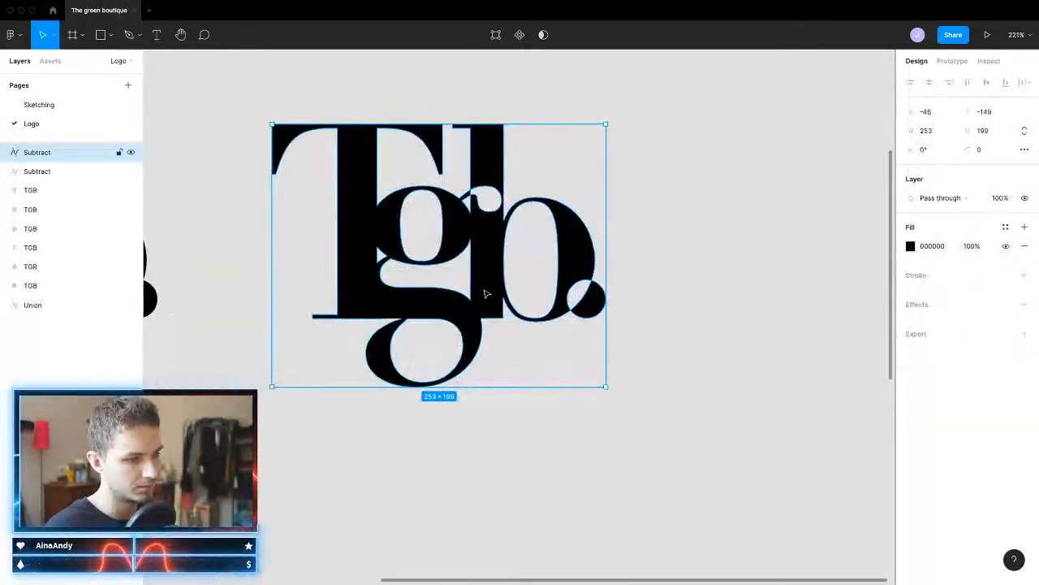
scroll(485, 293, right, 3)
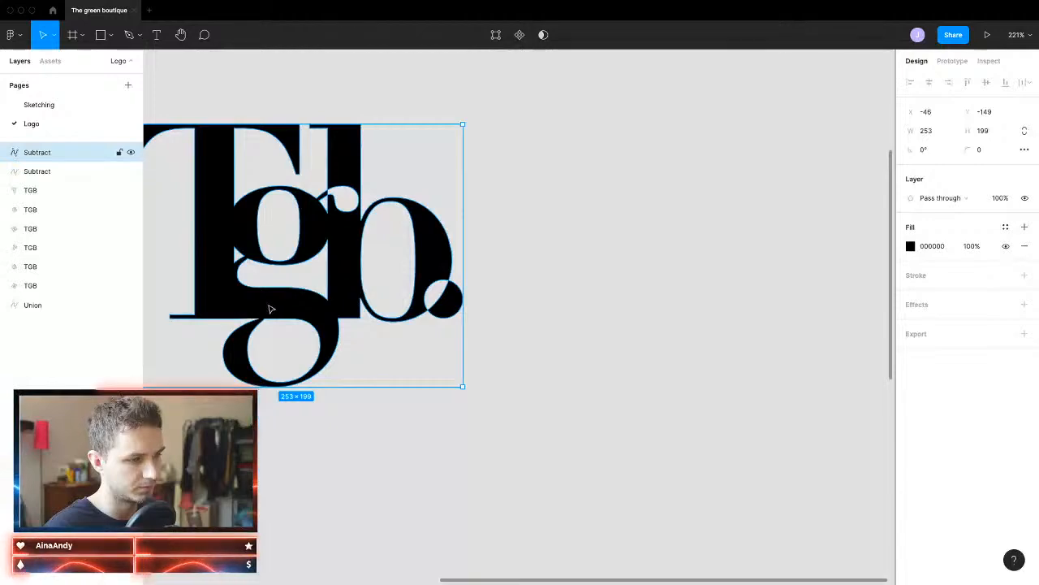
scroll(309, 316, left, 8)
scroll(394, 297, down, 3)
scroll(414, 299, right, 3)
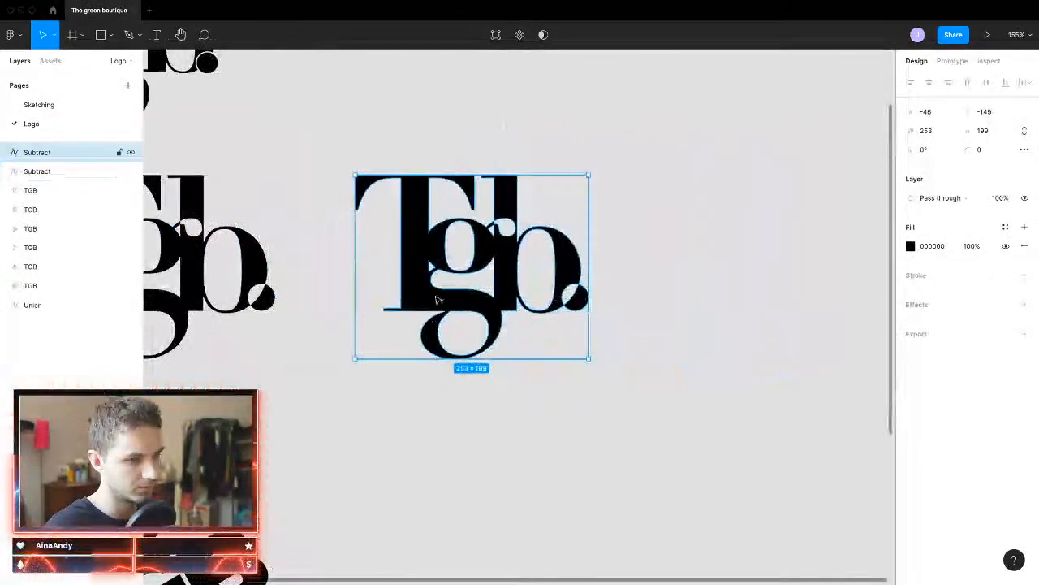
alt+drag(436, 299, 712, 300)
scroll(745, 294, right, 5)
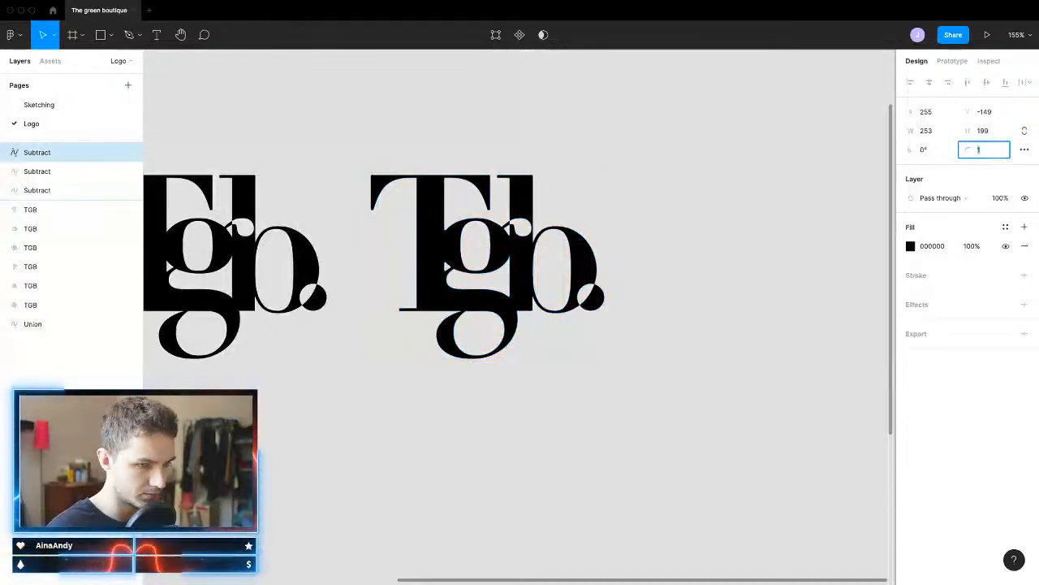
Step: Set the corner radius of the newest Tgb. copy to 0.5
scroll(524, 238, up, 5)
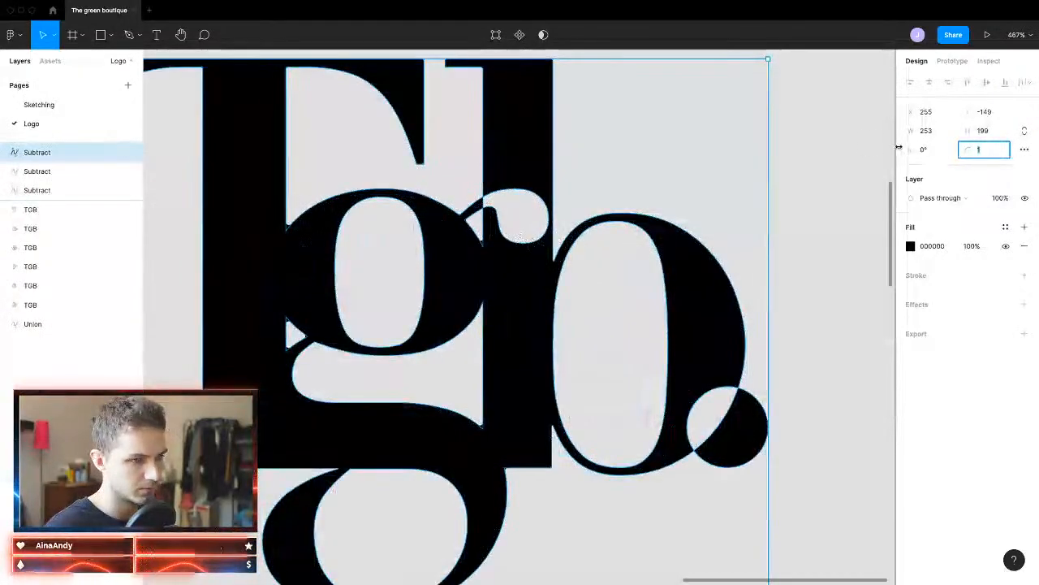
click(849, 169)
click(515, 267)
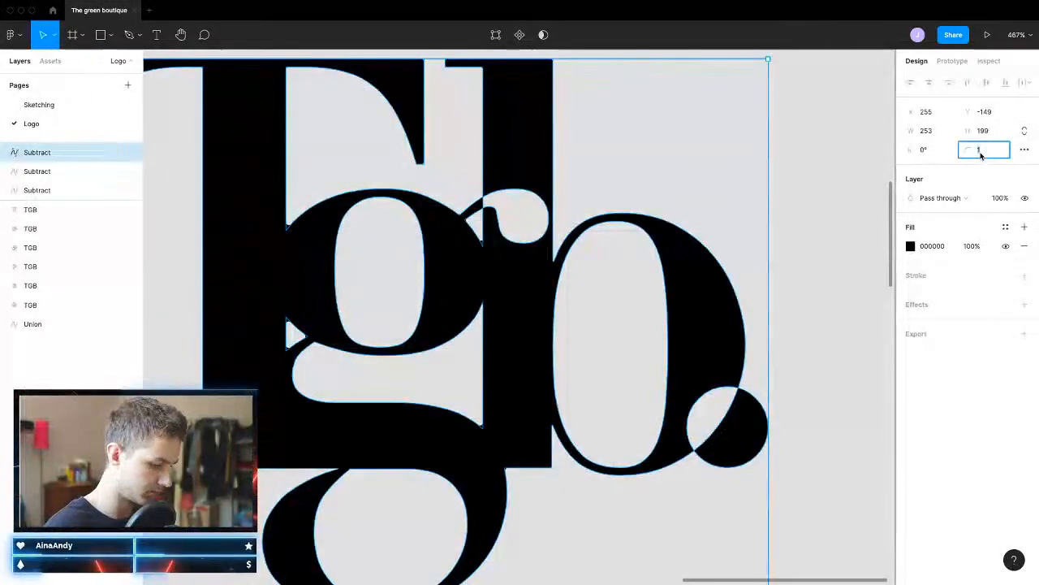
text(0.5)
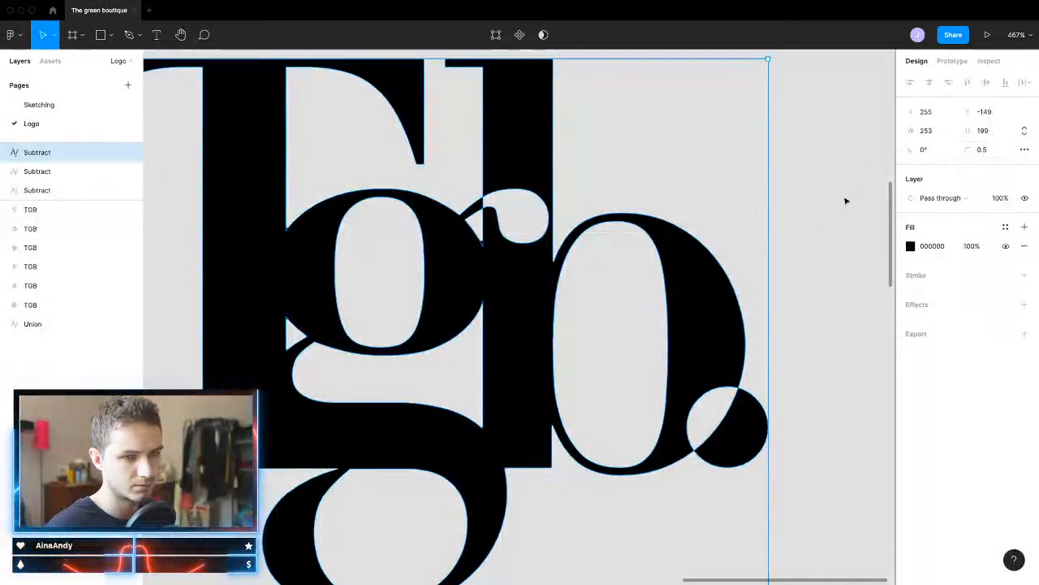
click(815, 226)
Step: Duplicate the Tgb. logo with rounded corners to X 620, Y -153
scroll(366, 264, down, 2)
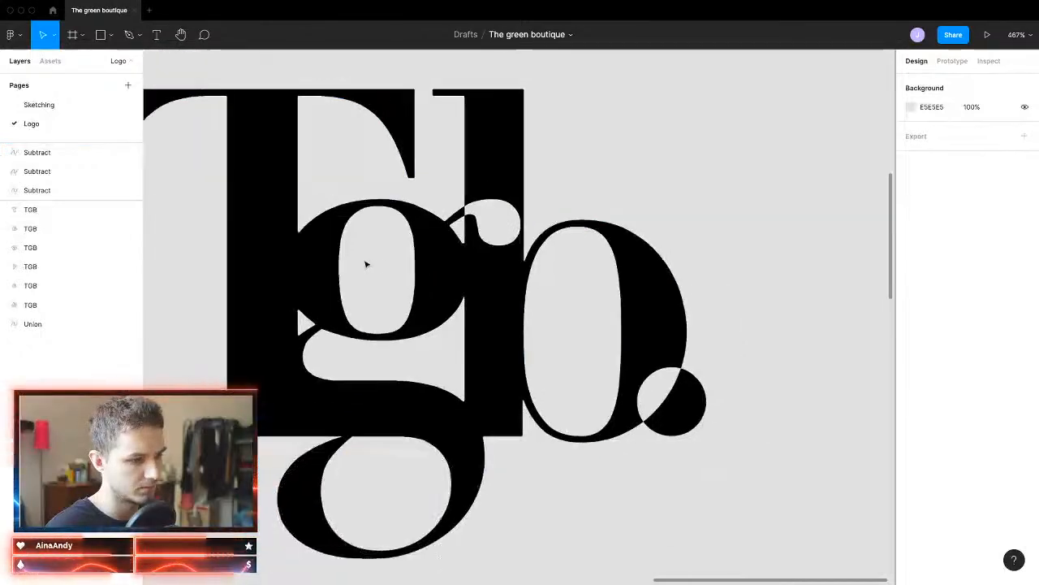
scroll(544, 484, down, 4)
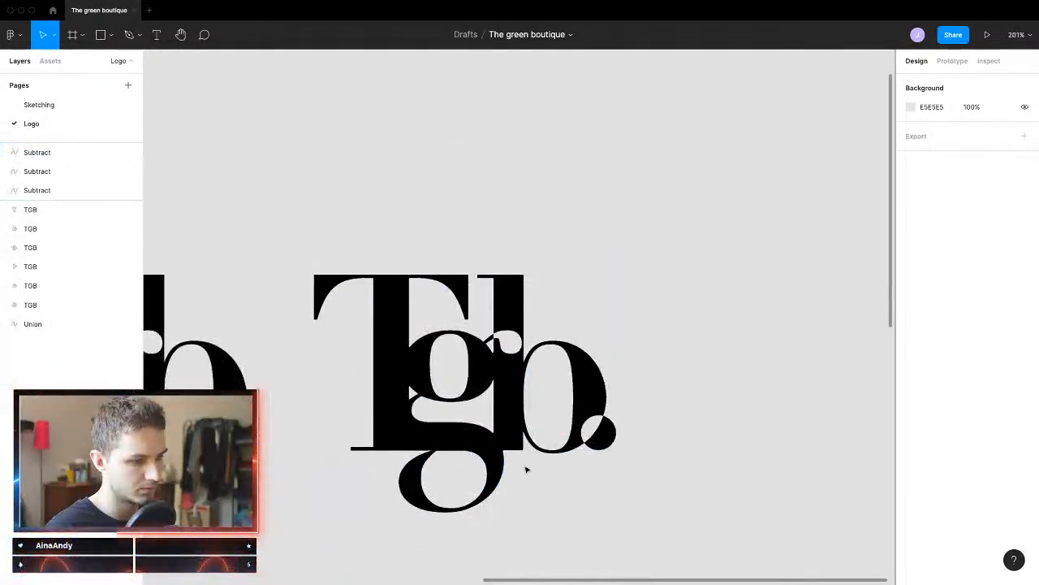
click(417, 412)
drag(418, 383, 839, 366)
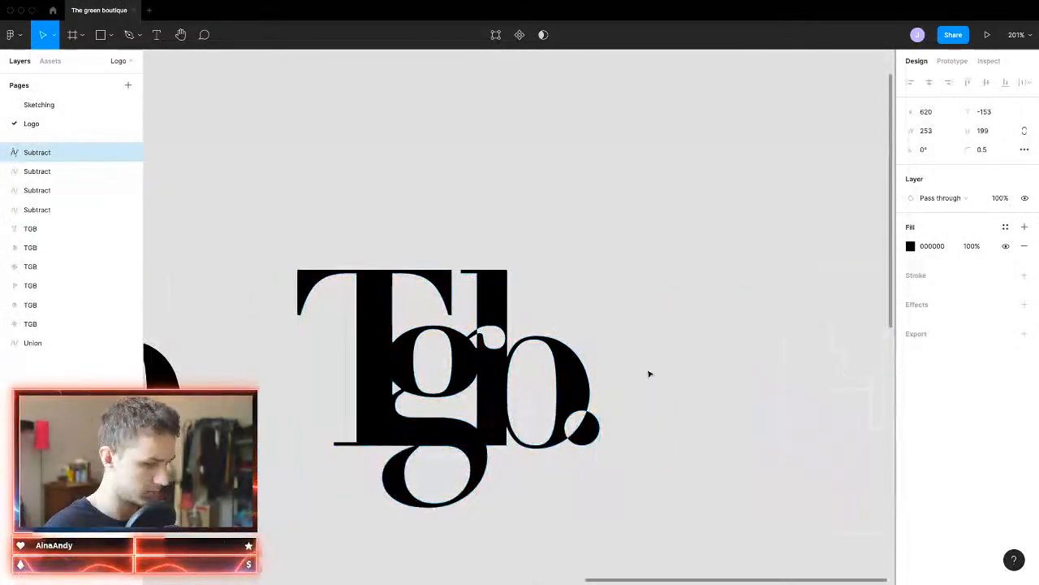
scroll(495, 399, up, 5)
scroll(496, 399, down, 1)
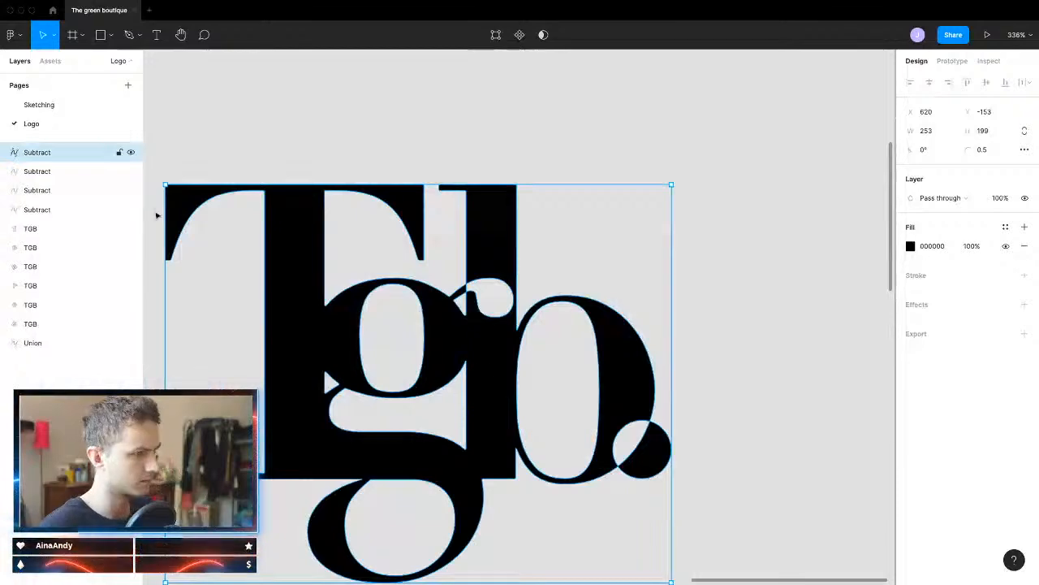
Step: Draw a rectangle about 282 × 164 over the newest Tgb. copy and send it to the back
scroll(312, 267, down, 3)
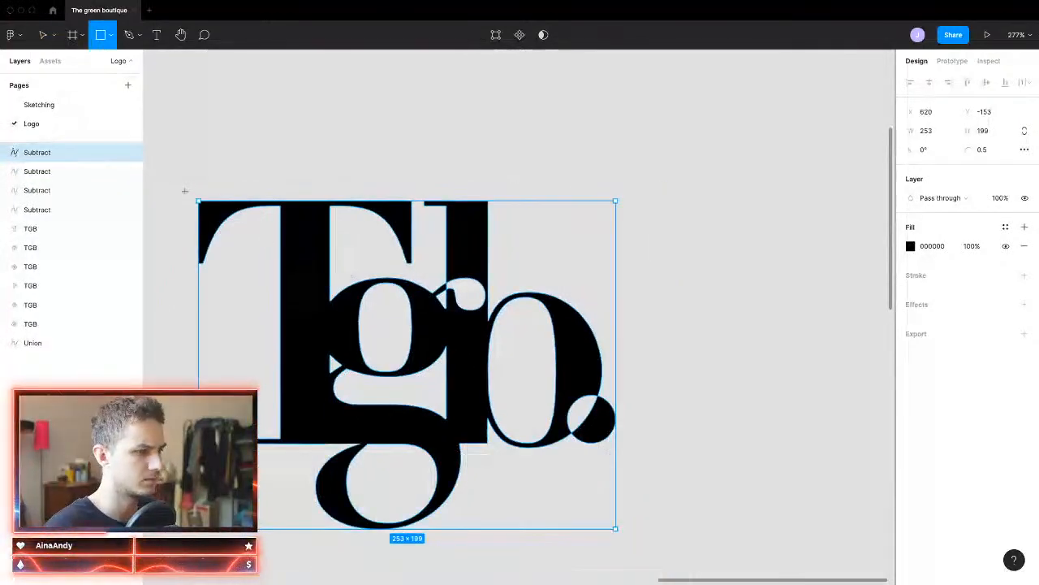
drag(184, 191, 647, 461)
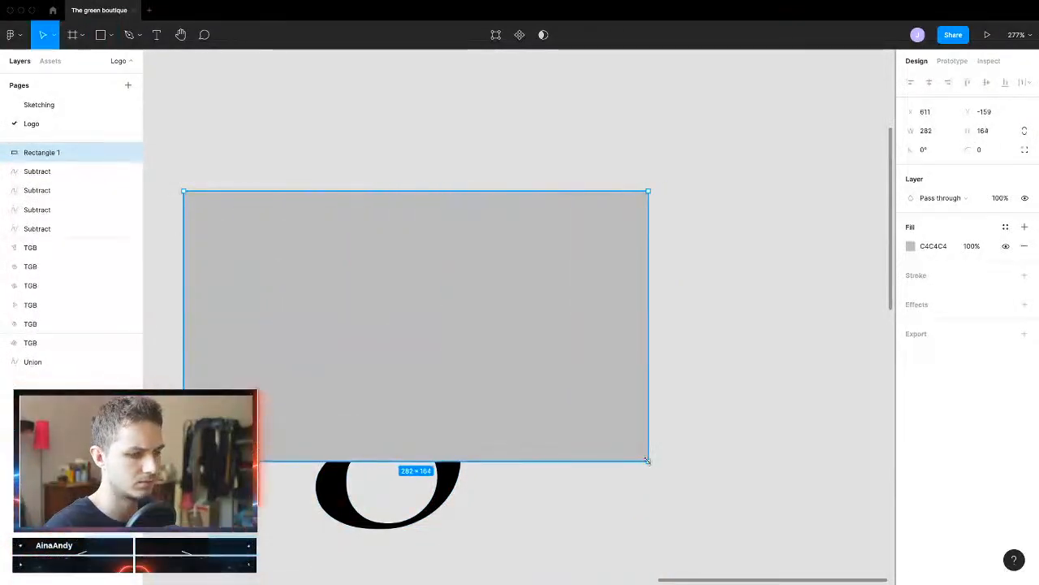
key(super+alt+bracketleft)
scroll(647, 443, down, 5)
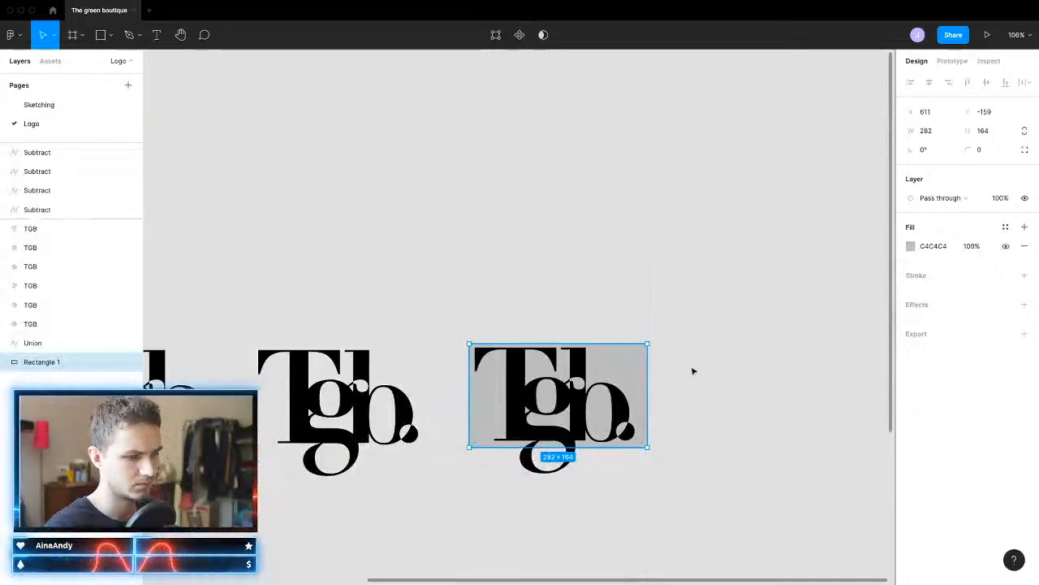
Step: Select the grey rectangle together with its Tgb. logo and move both further right, away from the other copies
drag(705, 339, 495, 483)
drag(484, 429, 652, 427)
scroll(652, 427, right, 3)
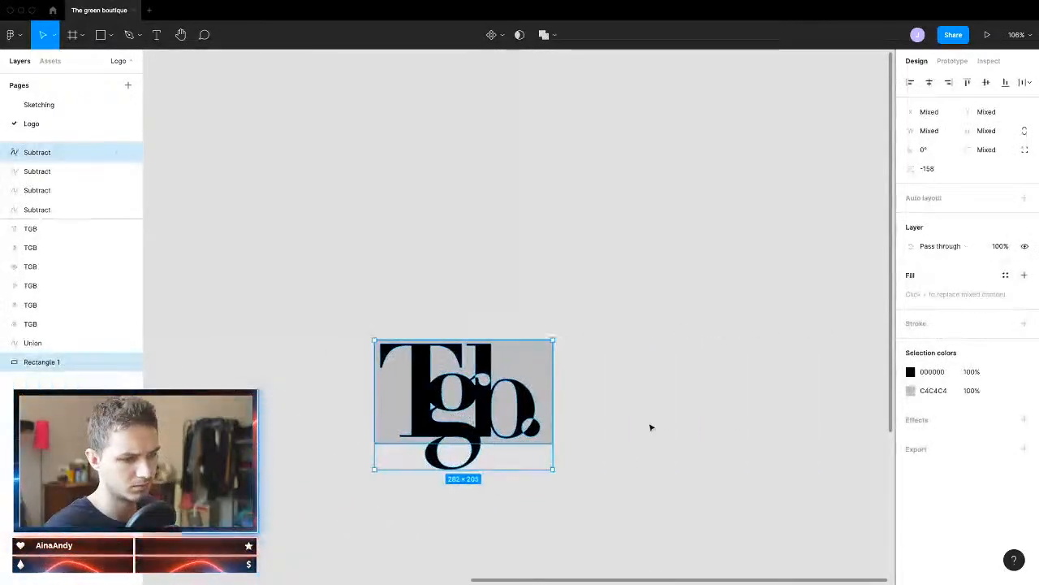
scroll(454, 422, up, 3)
scroll(453, 423, up, 5)
scroll(429, 398, down, 3)
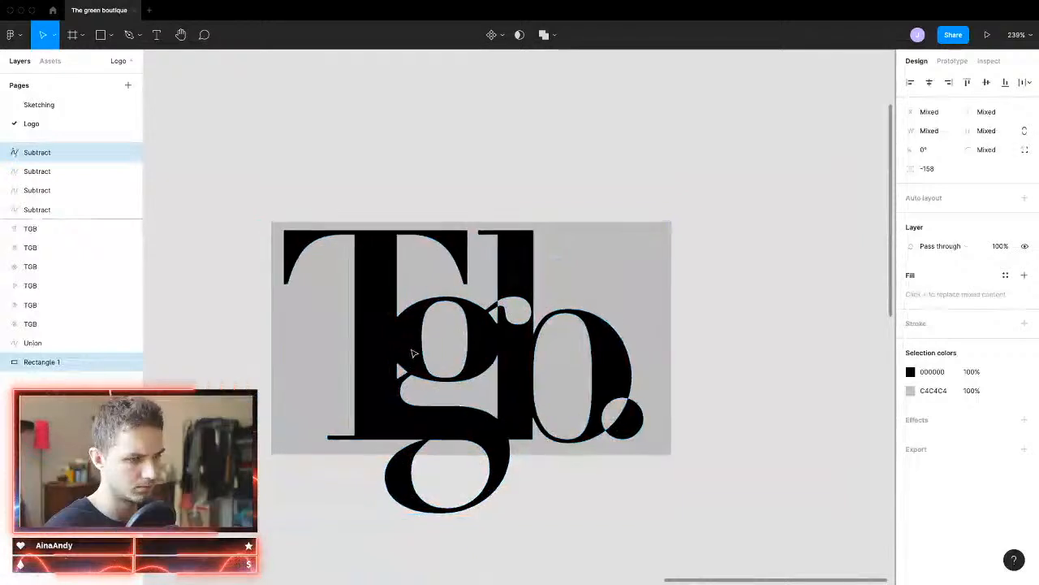
Step: Resize the grey rectangle behind the logo to about 279 × 171 to even out the margins around the lettering
click(410, 352)
click(657, 358)
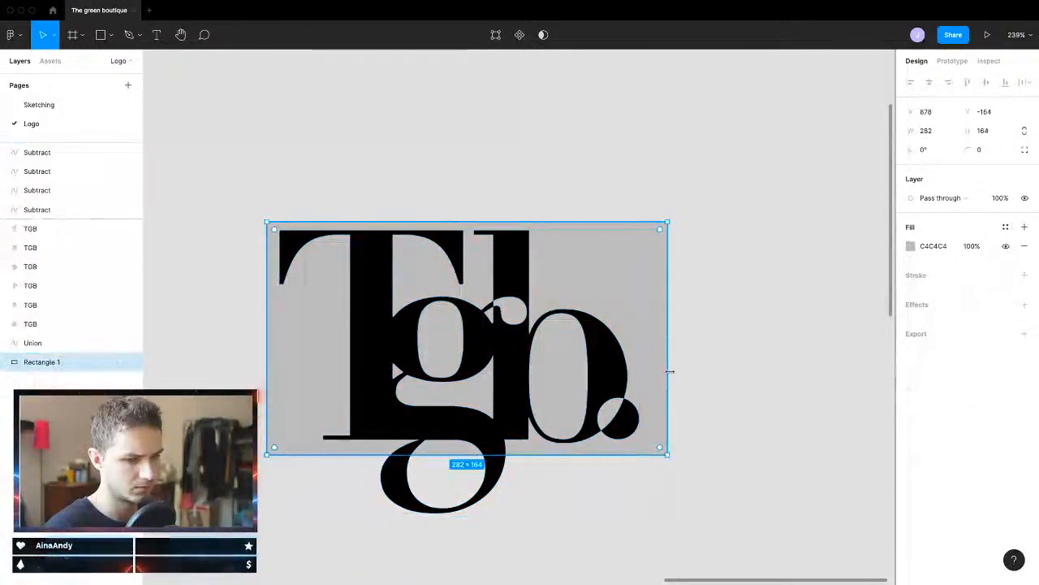
drag(669, 384, 653, 384)
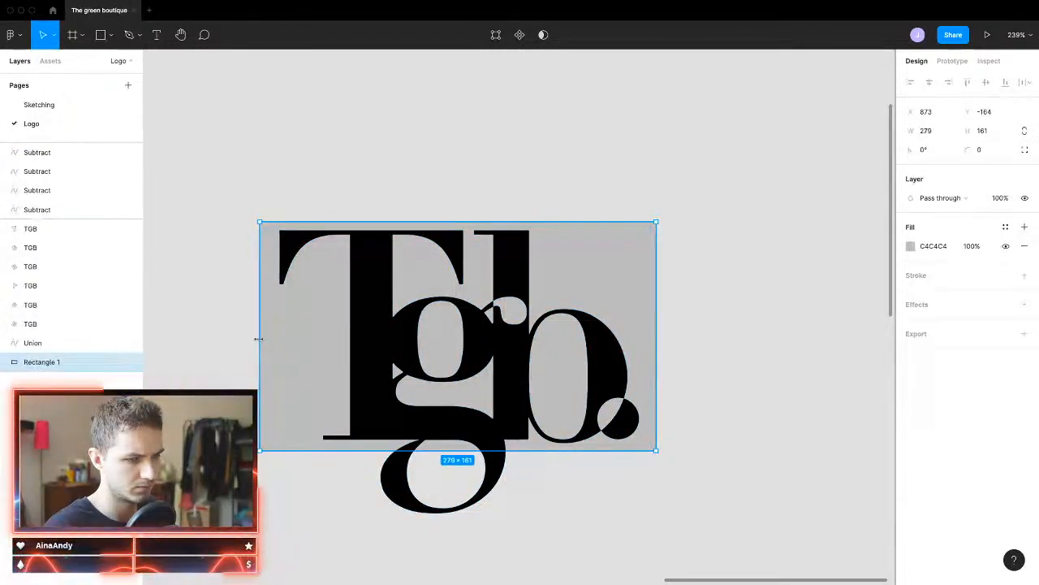
drag(499, 220, 500, 215)
drag(547, 453, 545, 458)
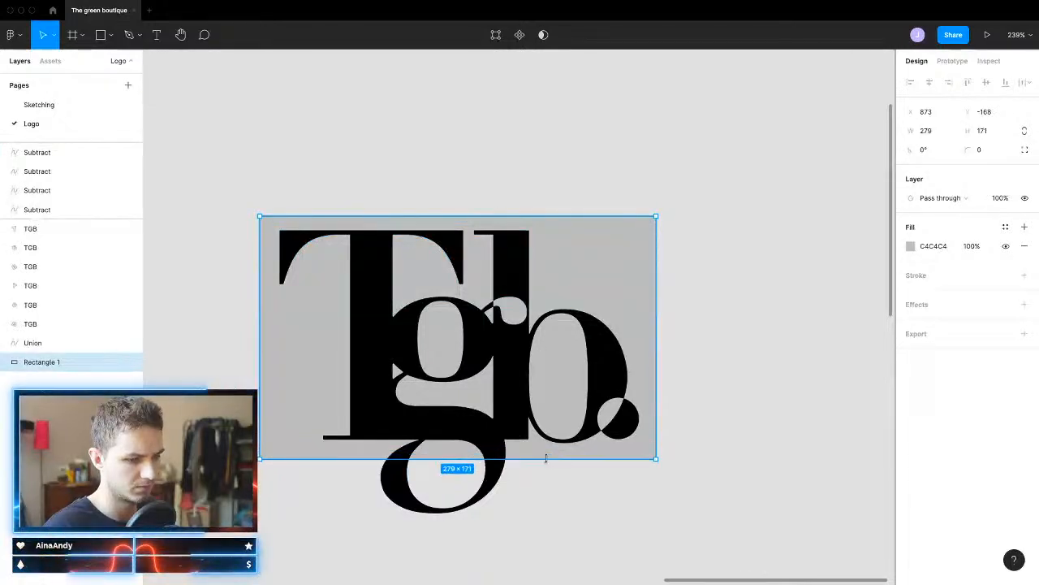
Step: Duplicate the Tgb. logo and its grey rectangle together to the right of the original pair
scroll(642, 520, right, 2)
shift+click(341, 487)
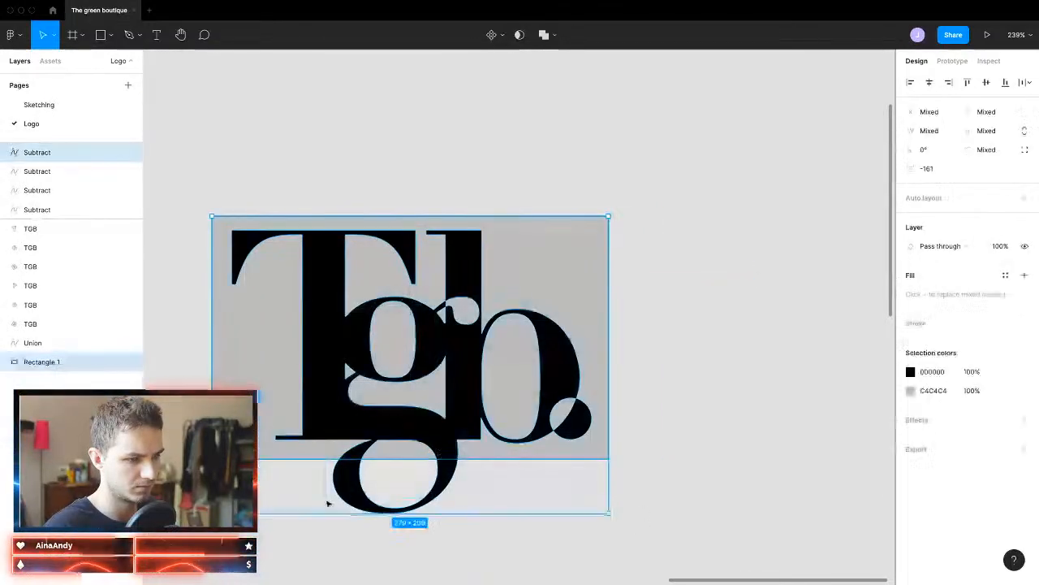
drag(348, 421, 752, 419)
scroll(763, 426, right, 5)
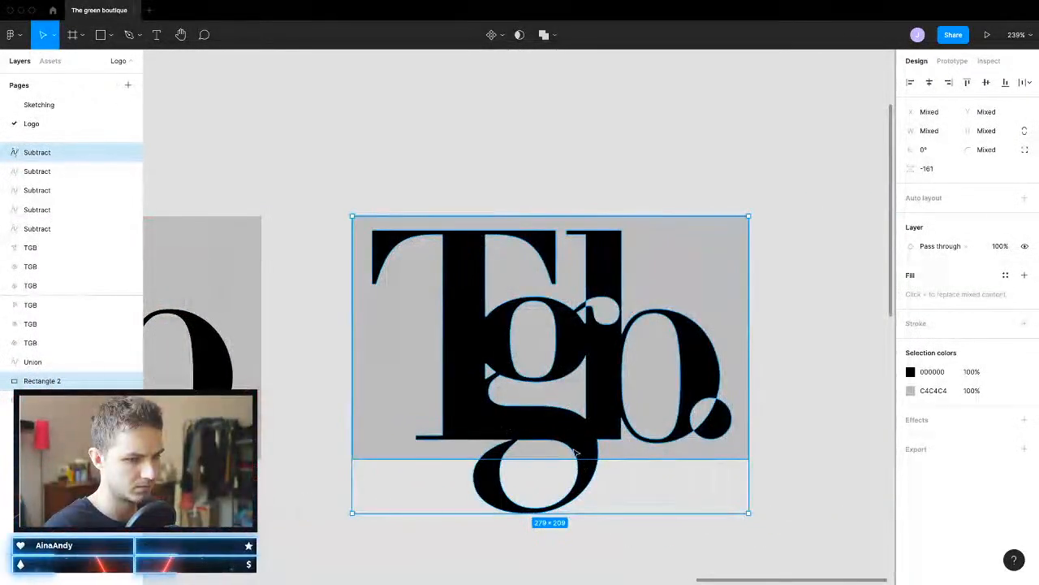
Step: Change the duplicated rectangle's grey fill to white and check the logo against the new background
click(911, 392)
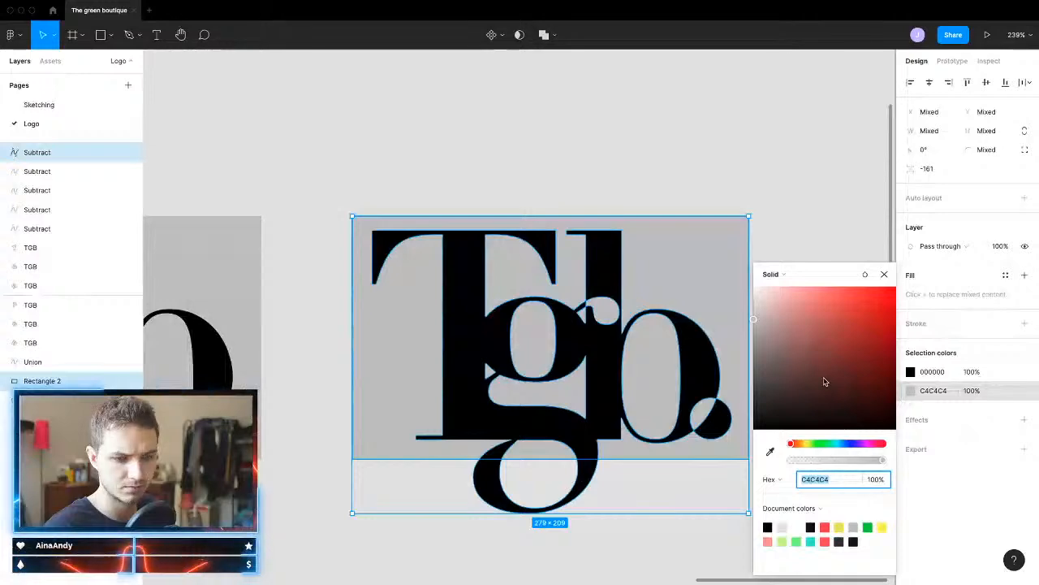
drag(826, 382, 700, 261)
click(827, 199)
scroll(686, 406, down, 5)
scroll(688, 396, right, 1)
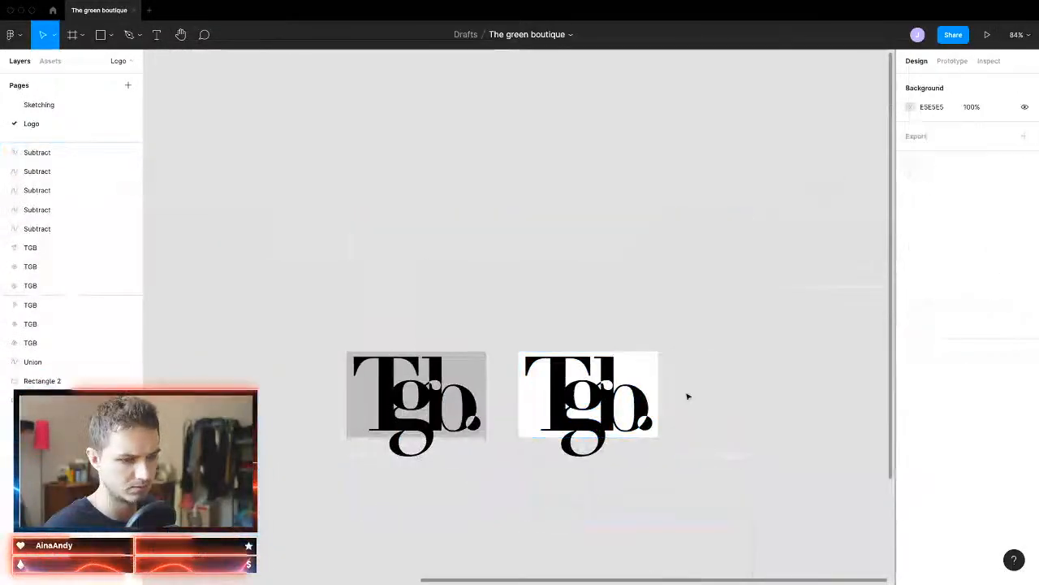
scroll(591, 499, up, 6)
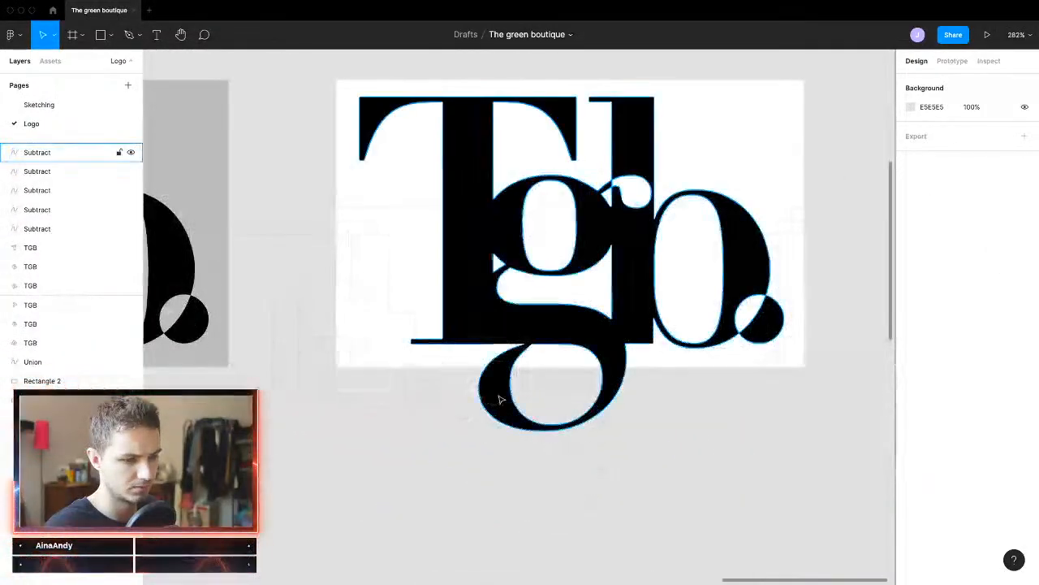
Step: Add an outside stroke in white FFFFFF with a thickness of 5 to the Tgb. logo on the white rectangle
click(505, 425)
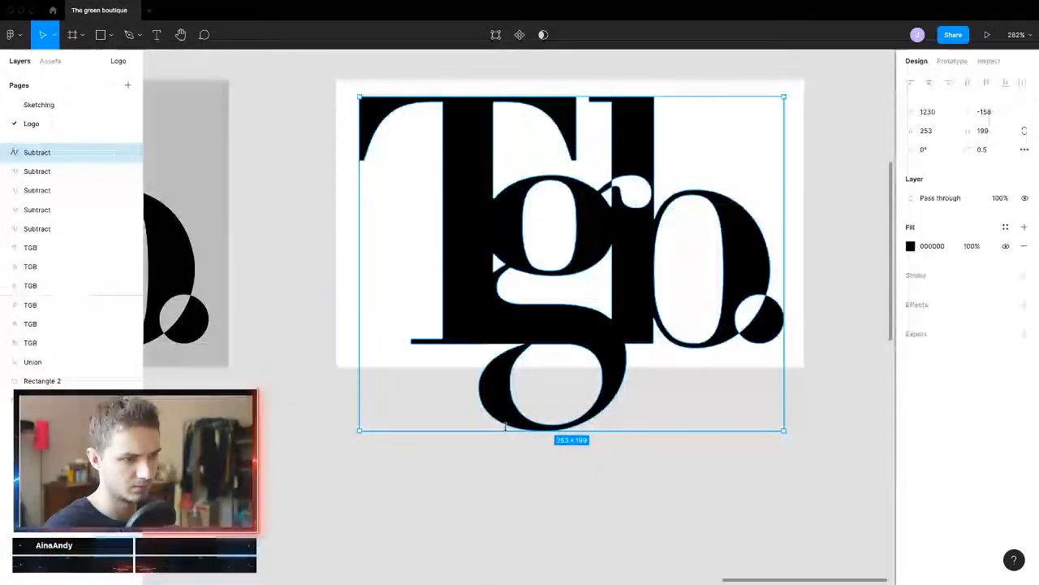
click(1025, 275)
click(910, 294)
text(ffffff)
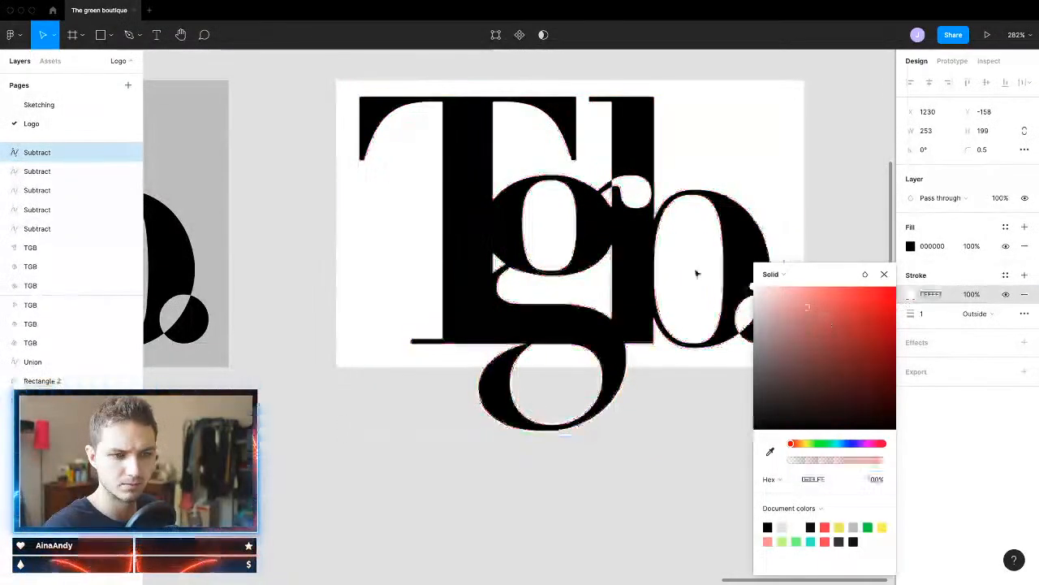
key(Return)
click(933, 315)
text(3)
key(Return)
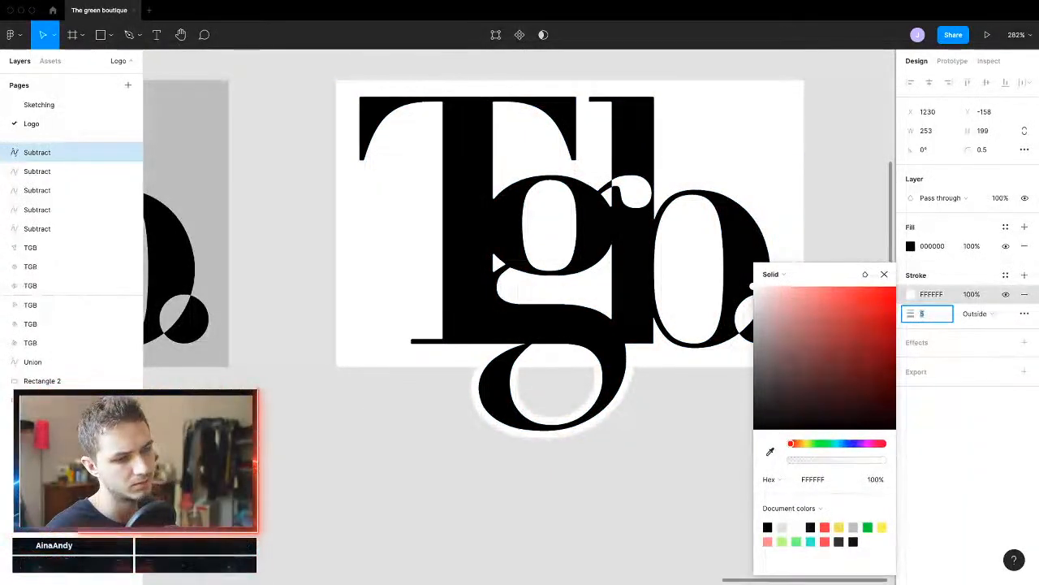
click(638, 535)
Step: Duplicate the white-stroked Tgb. logo together with its white rectangle to the right of the original pair
scroll(628, 470, down, 5)
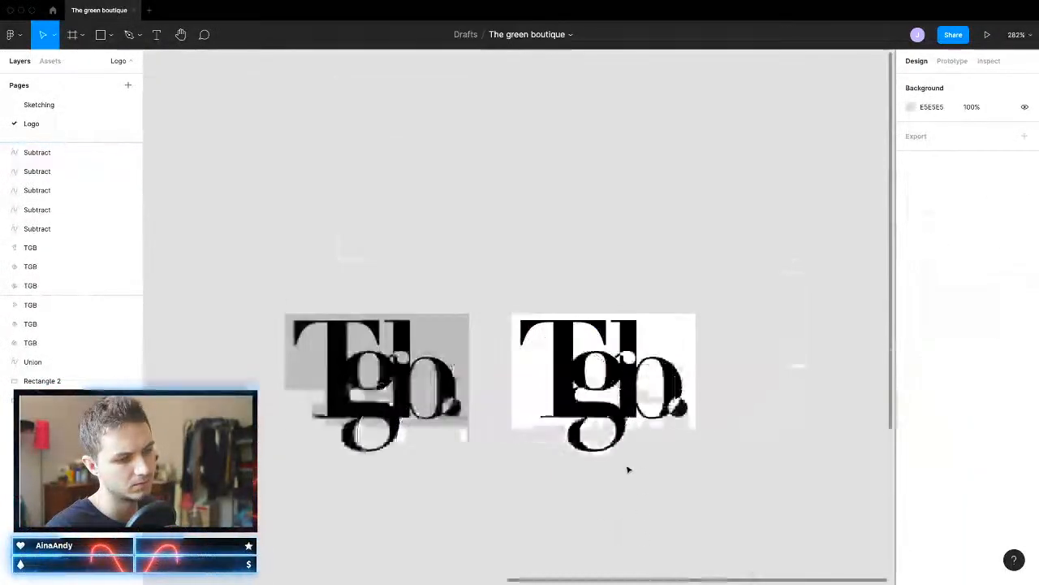
drag(686, 305, 381, 510)
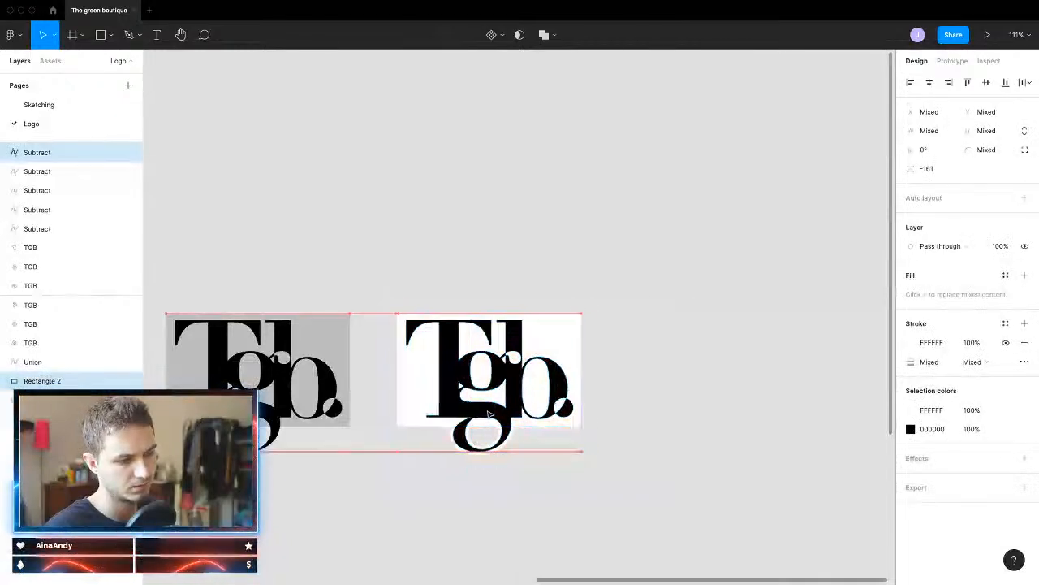
drag(488, 414, 785, 443)
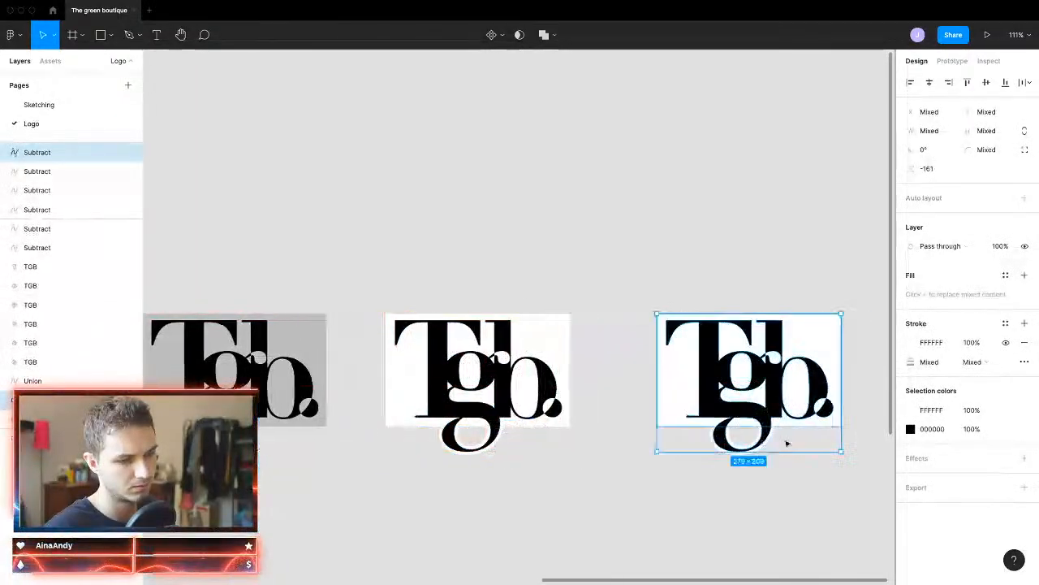
scroll(660, 430, right, 4)
scroll(677, 416, up, 3)
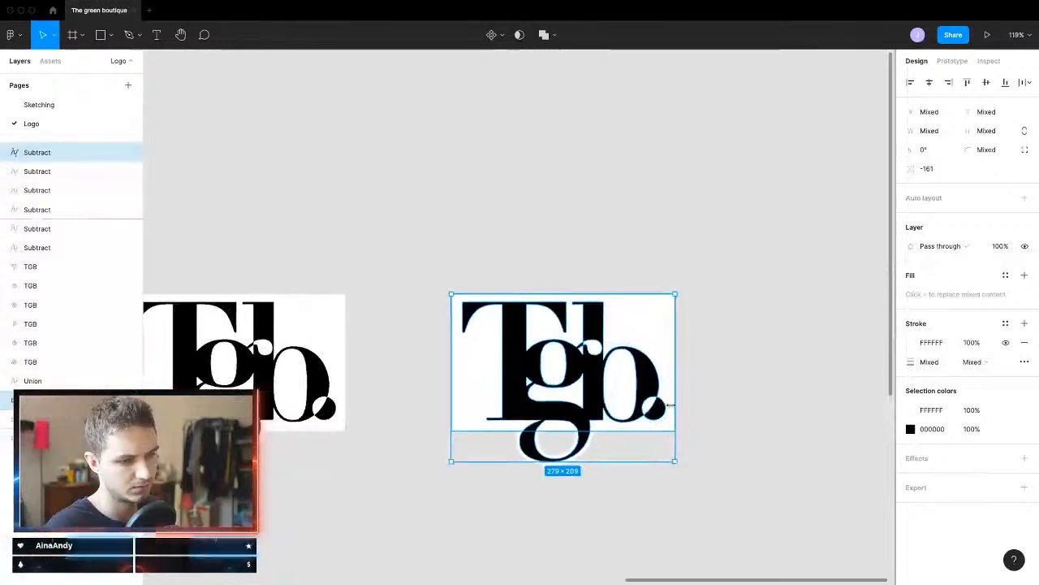
scroll(572, 455, up, 5)
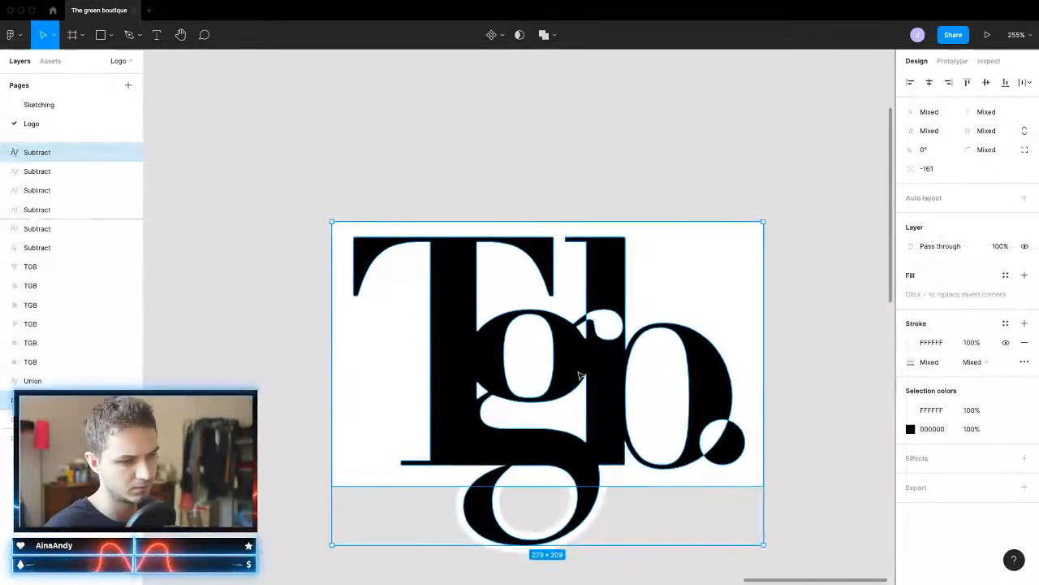
Step: Convert the duplicated logo's white stroke into a separate outlined shape
click(664, 506)
scroll(547, 406, up, 2)
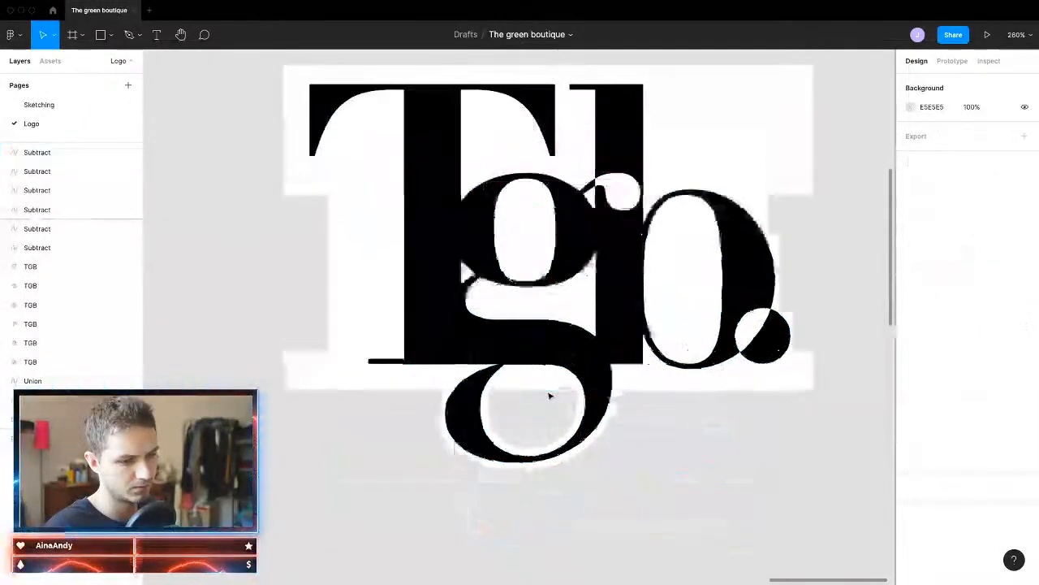
click(622, 401)
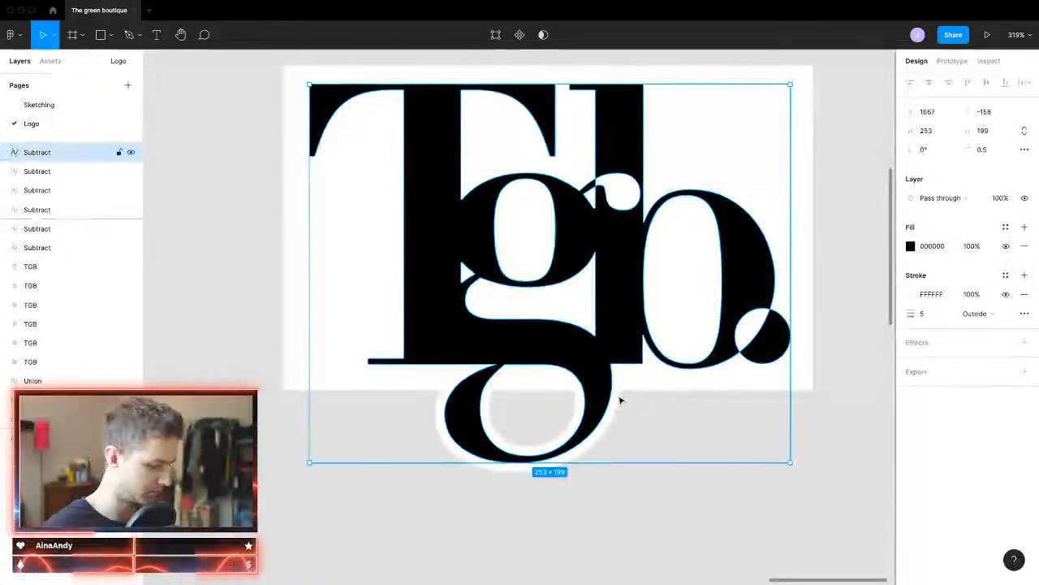
key(super+alt+o)
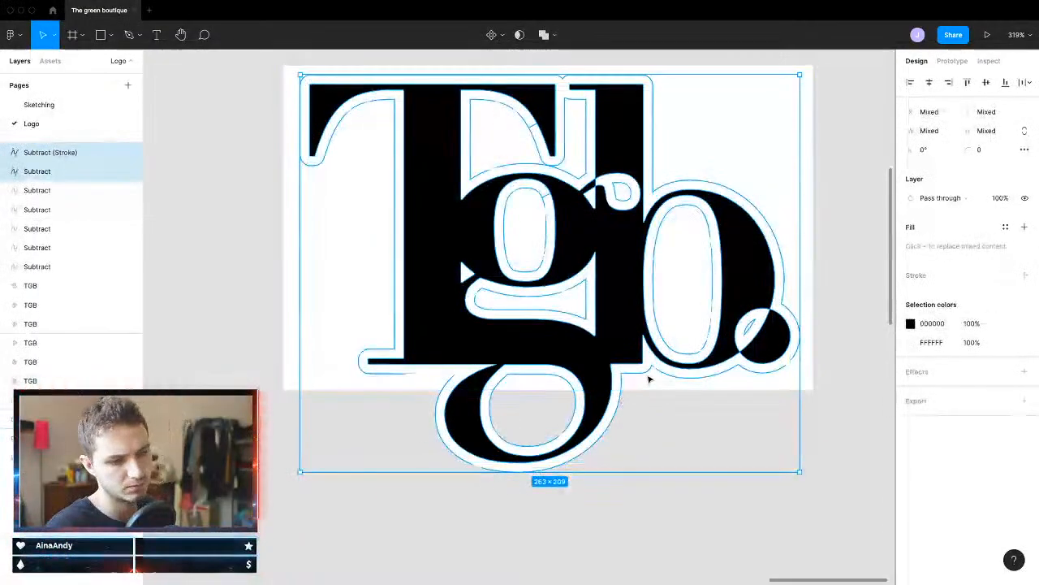
click(648, 377)
shift+click(664, 393)
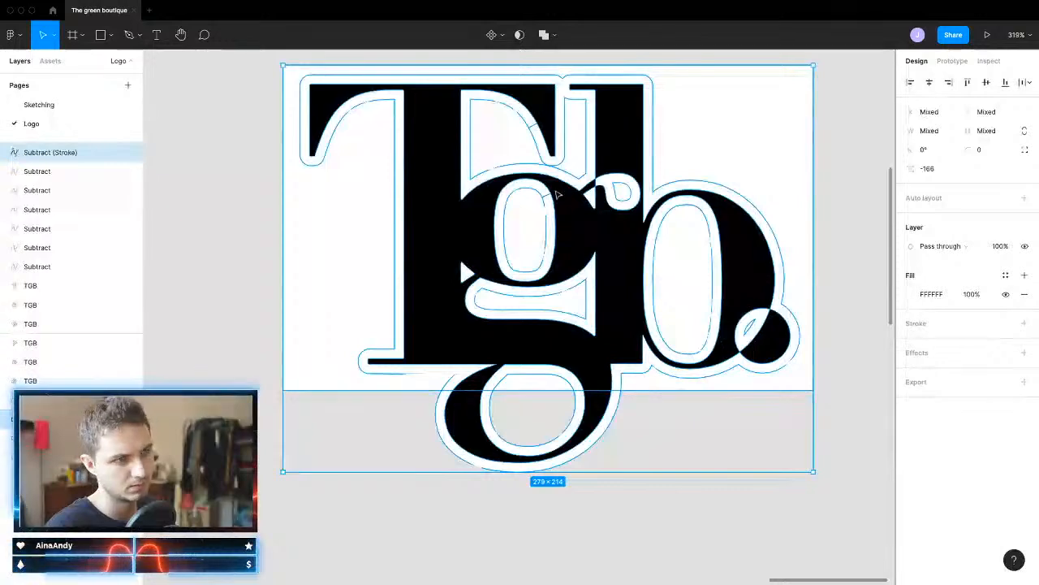
click(544, 35)
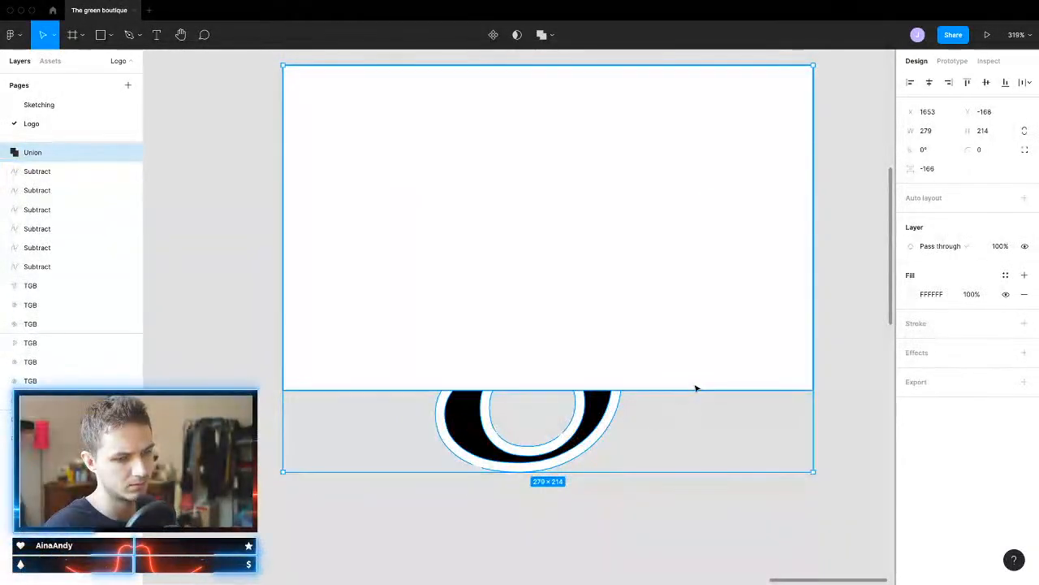
key(super+z)
scroll(661, 379, down, 5)
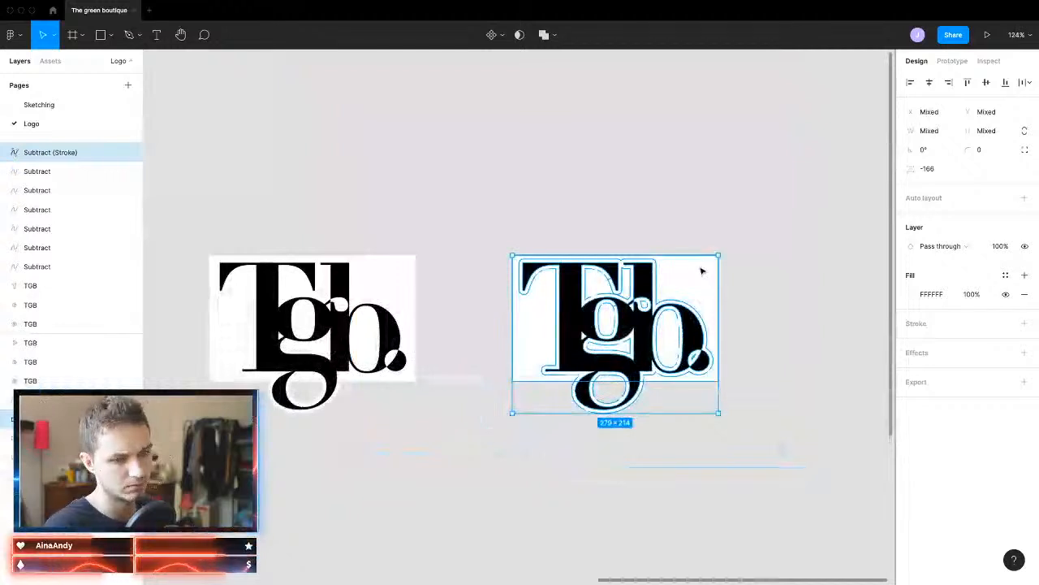
click(691, 288)
drag(690, 289, 811, 321)
key(super+z)
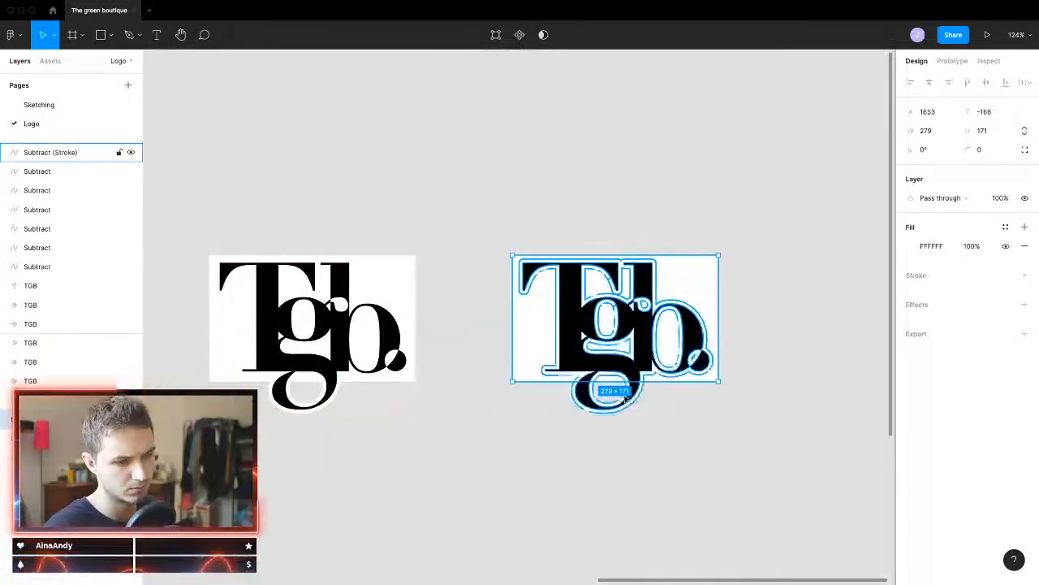
Step: Union the outlined white stroke with the white rectangle and send the combined shape behind the black lettering
click(645, 397)
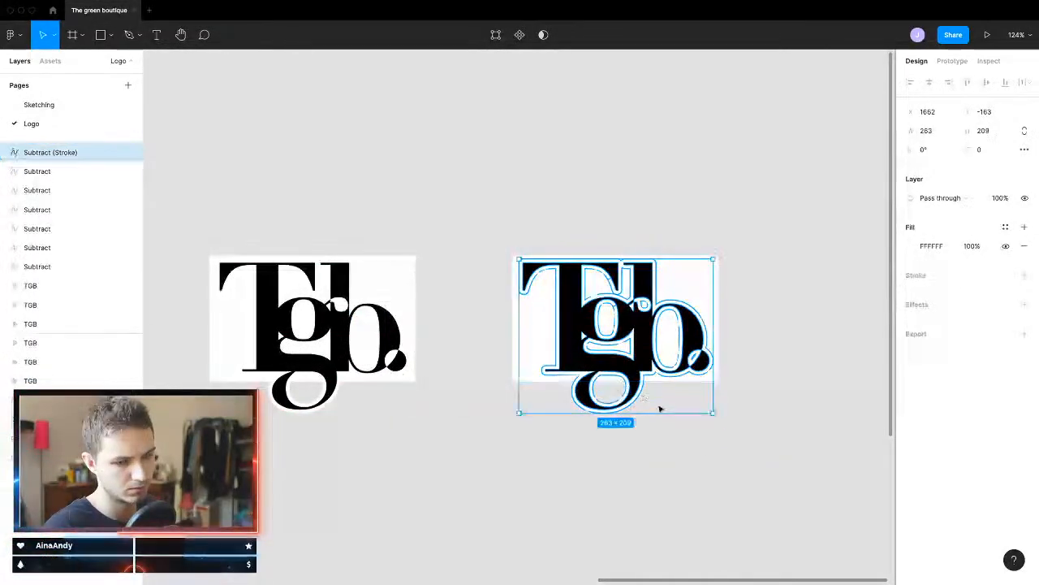
shift+click(706, 289)
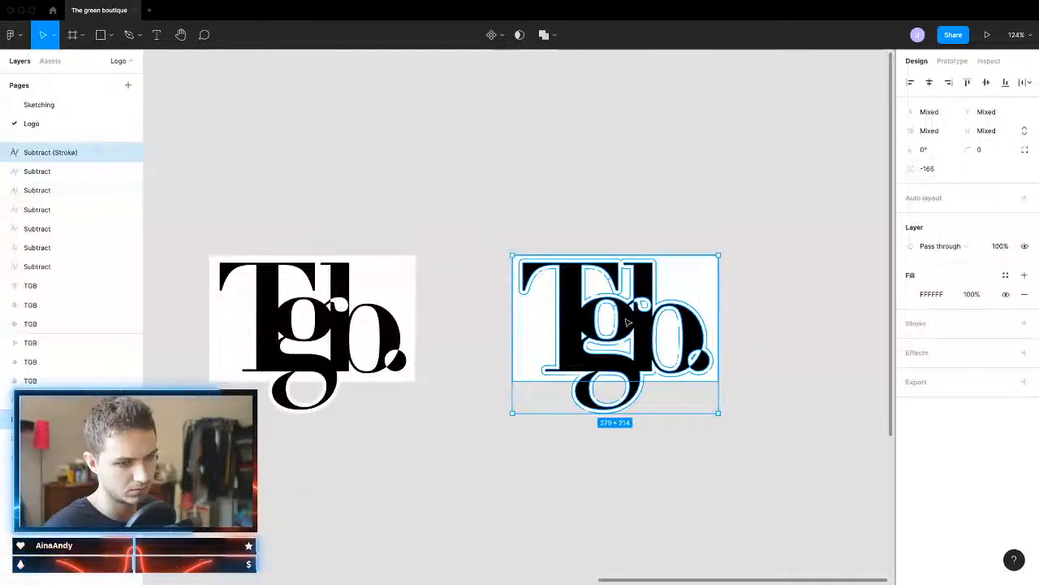
click(543, 35)
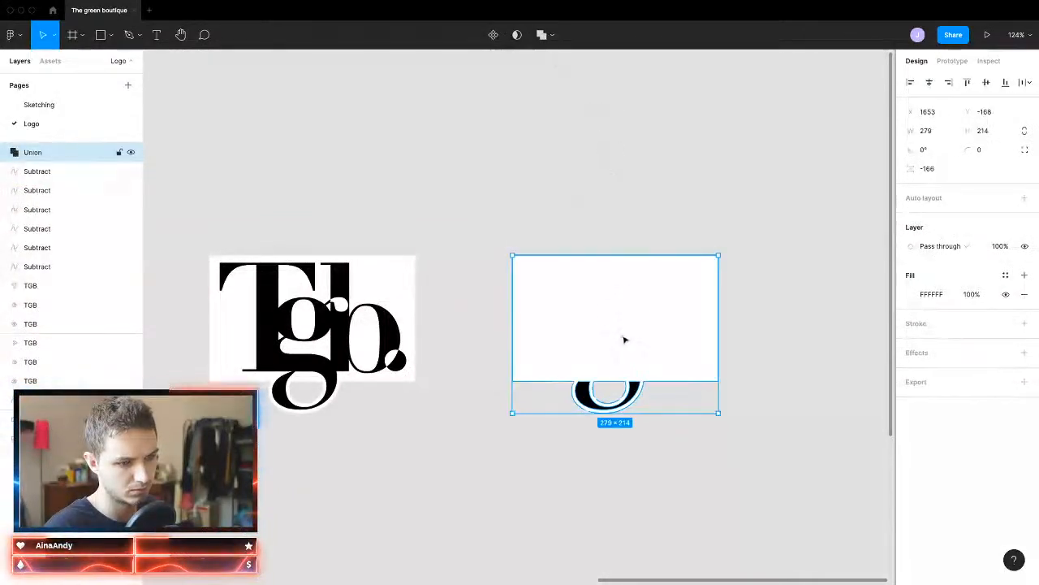
key(alt+super+bracketleft)
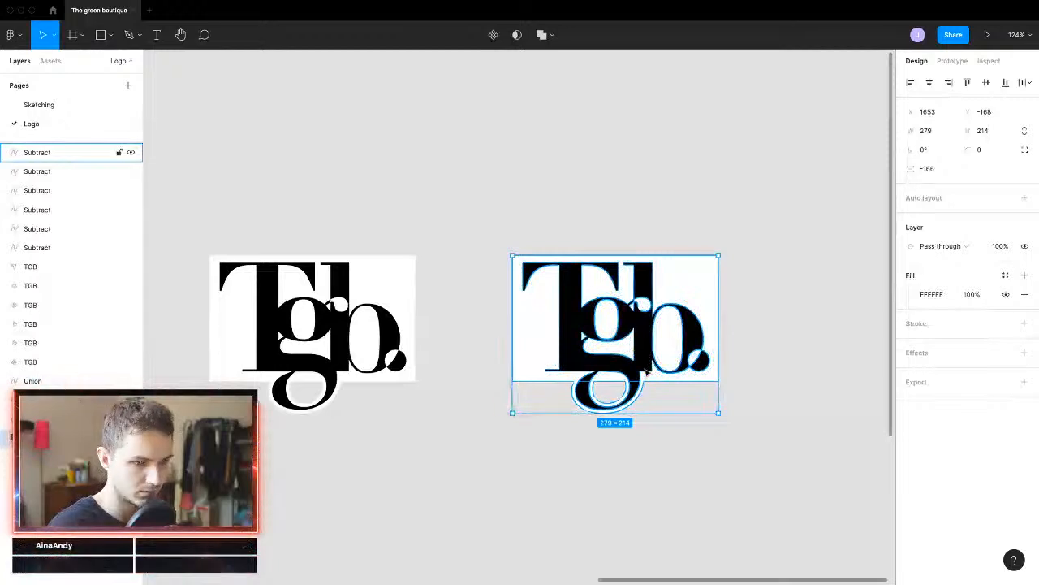
drag(647, 352, 802, 409)
key(super+z)
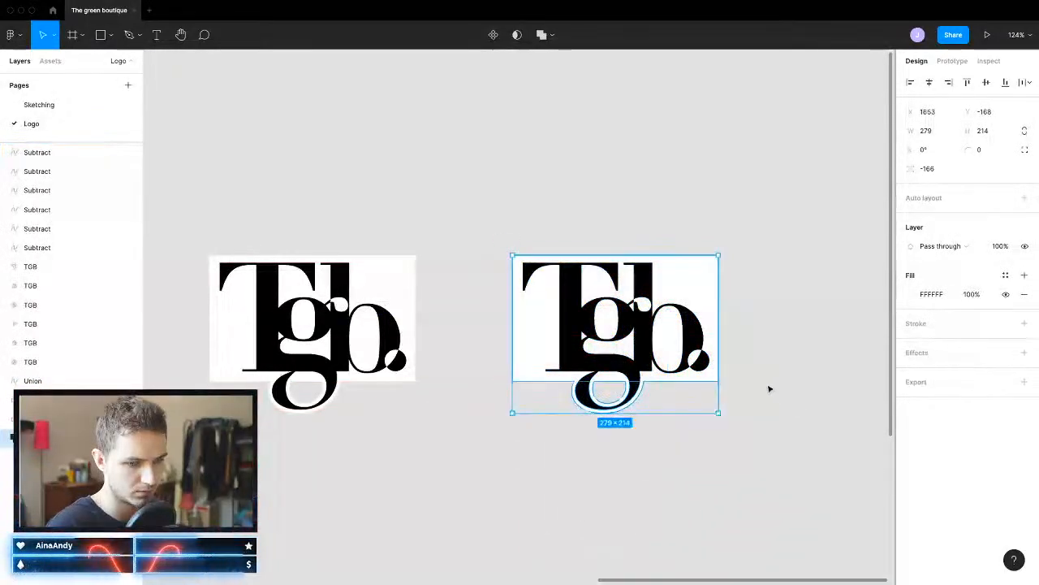
Step: Edit the united white shape's points, move its main region aside and delete the leftover inner outline around the g's lower loop
scroll(637, 392, up, 10)
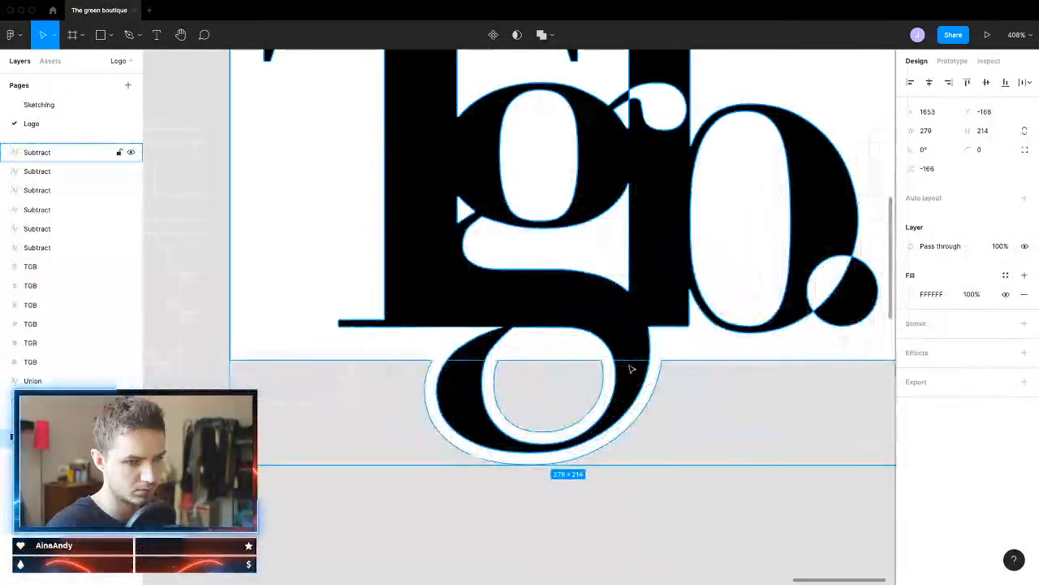
click(726, 517)
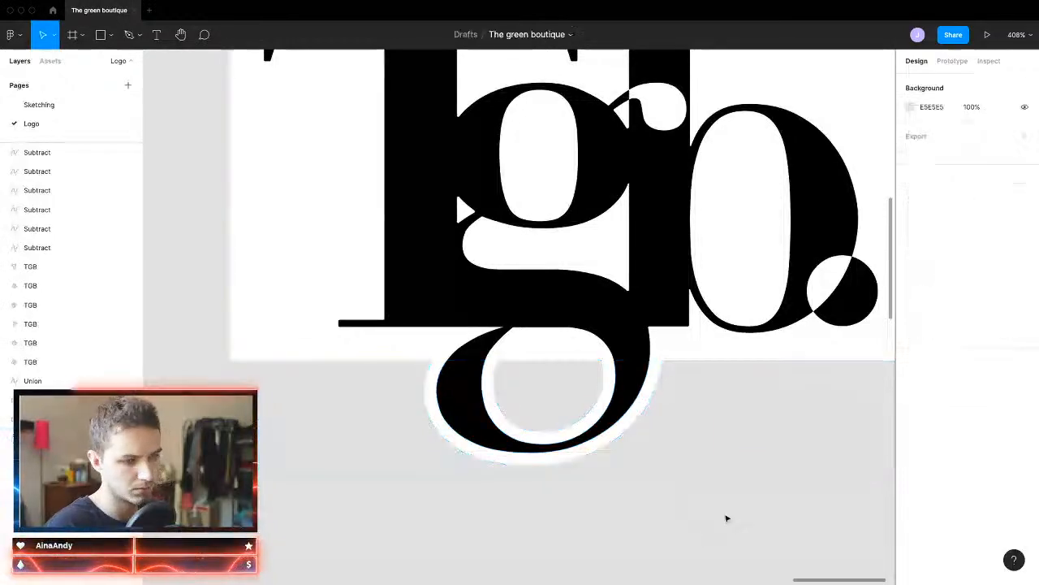
double_click(532, 356)
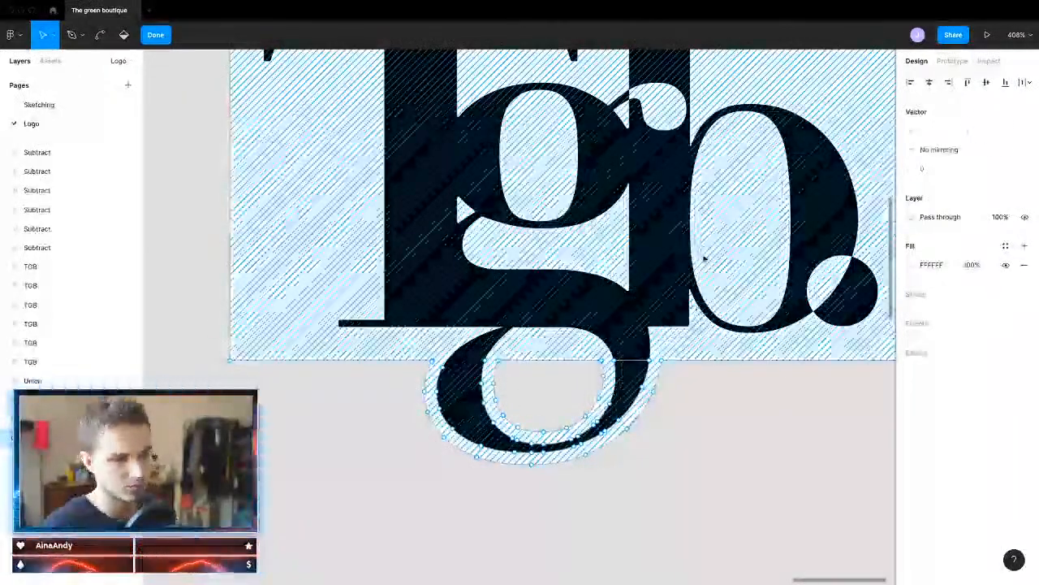
scroll(704, 257, down, 5)
drag(728, 186, 884, 230)
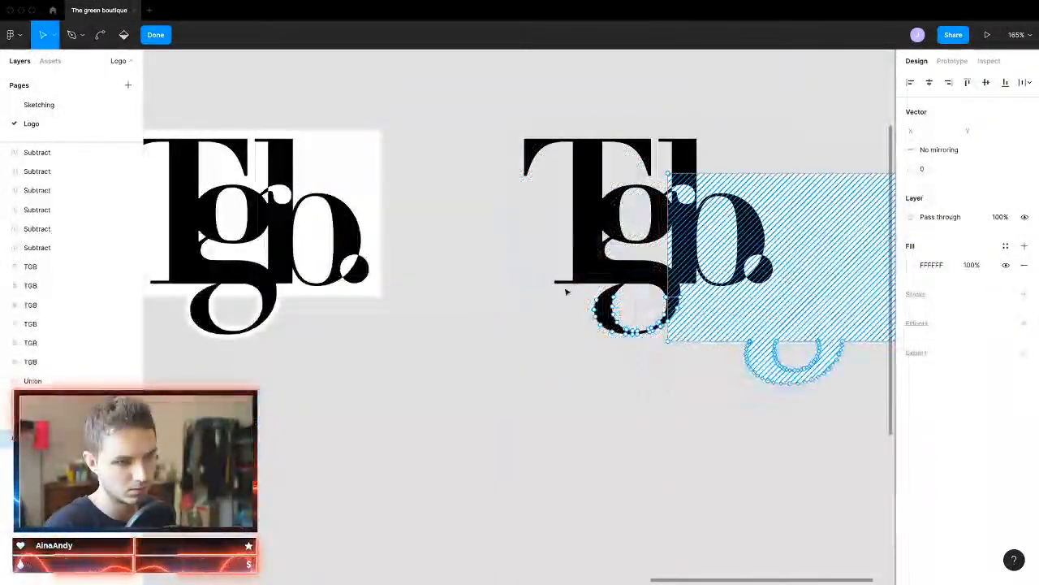
drag(564, 279, 605, 327)
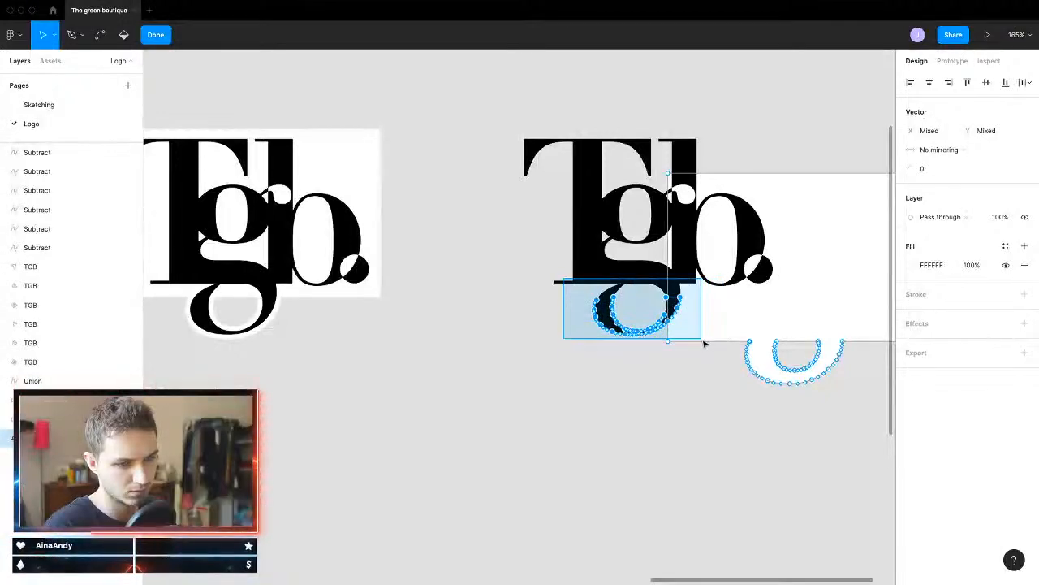
drag(704, 343, 706, 343)
key(Delete)
Step: Move the white background region back into place behind the Tgb. lettering and leave vector editing
mouse_move(795, 306)
mouse_down()
mouse_move(581, 267)
mouse_move(631, 274)
mouse_move(638, 262)
mouse_up()
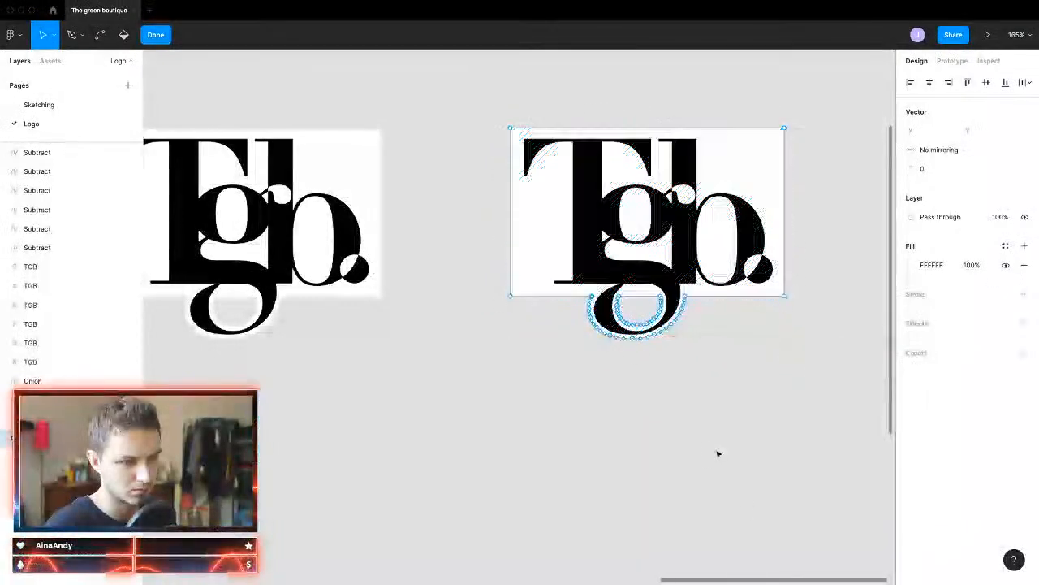
key(Escape)
scroll(719, 454, right, 2)
click(495, 427)
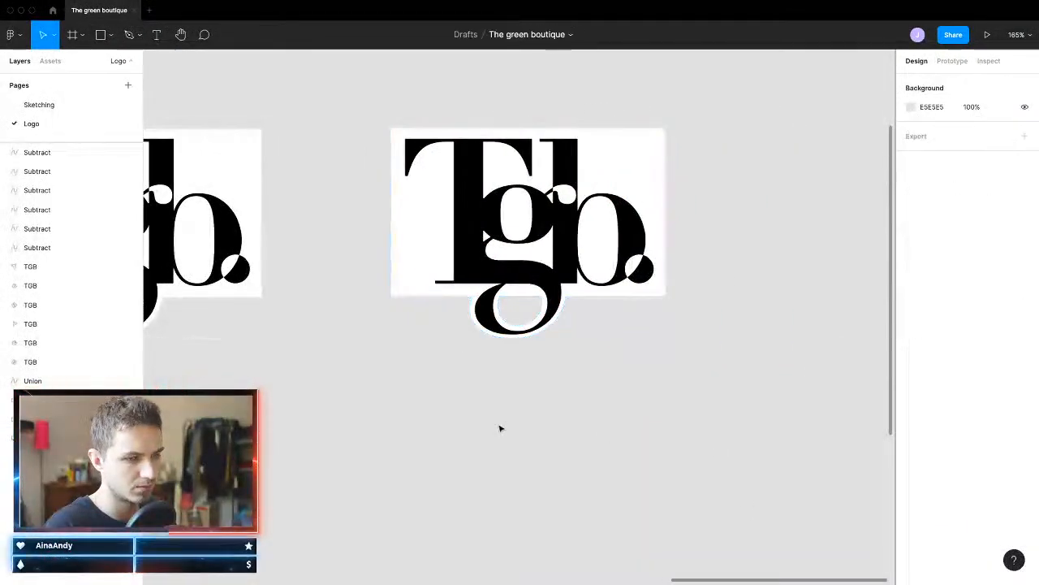
Step: Set the corner radius to 2 on the upper corner points of the cut-out inside the g's lower loop
scroll(532, 275, up, 5)
double_click(499, 310)
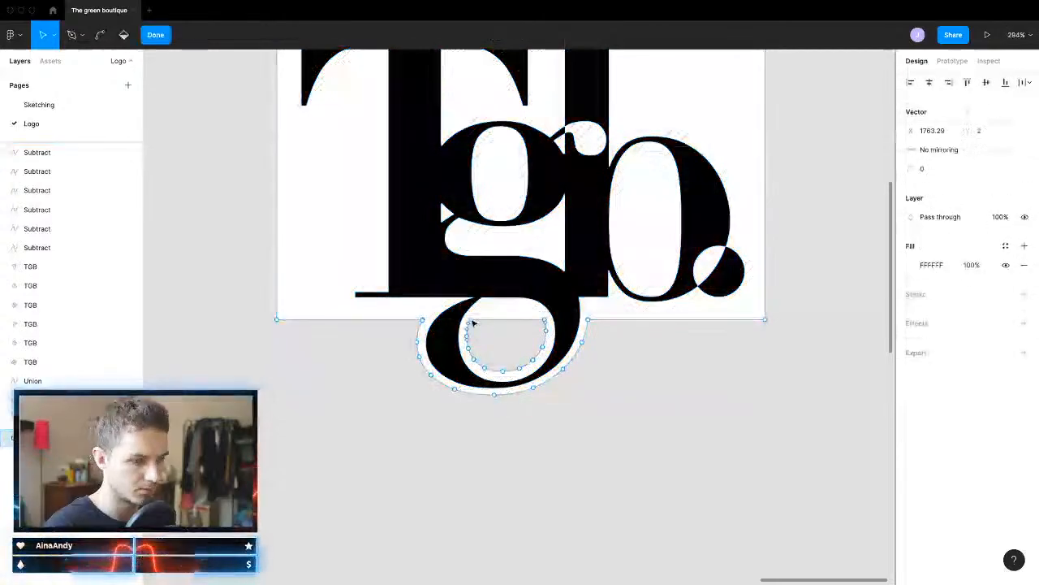
scroll(487, 316, up, 10)
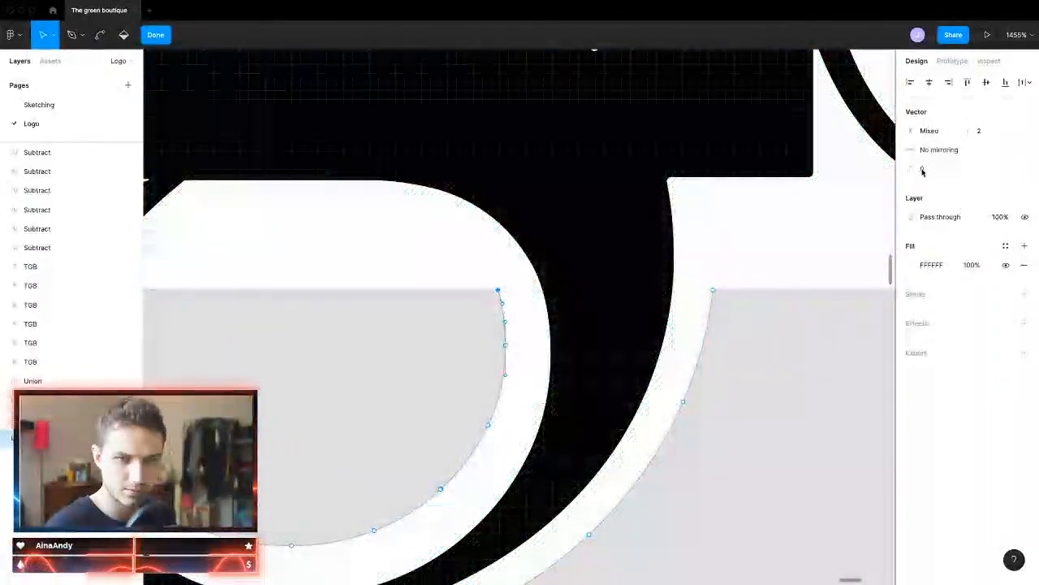
click(923, 167)
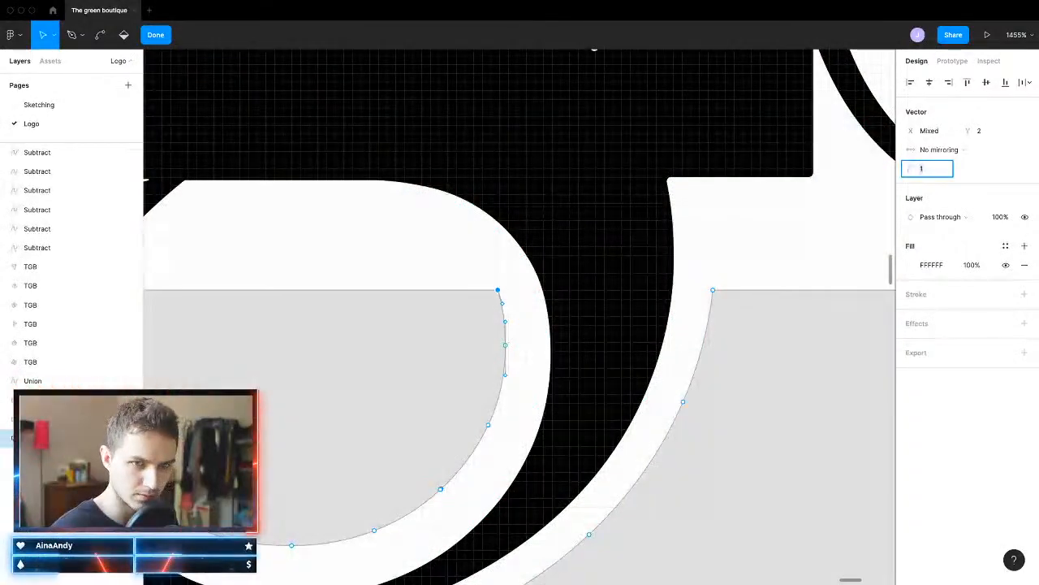
key(Up)
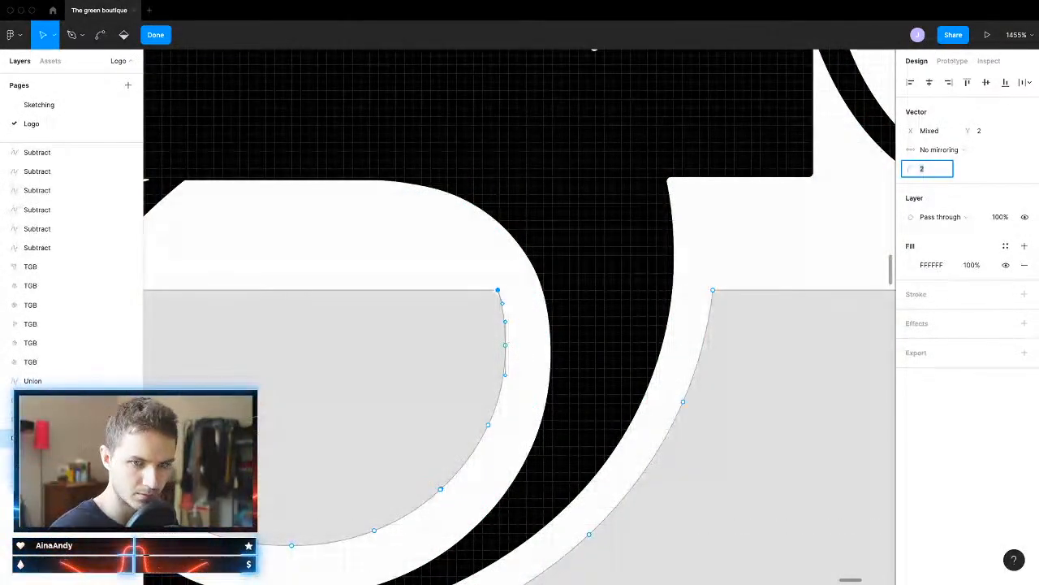
click(736, 454)
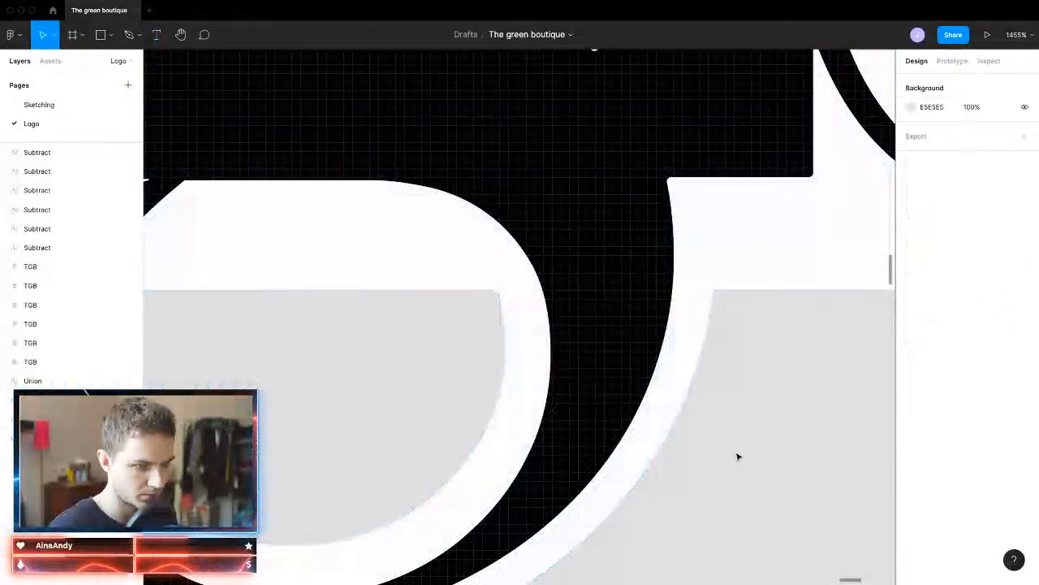
Step: Set the corner radius to 2 on the two outer points where the white rectangle meets the outline of the g's lower loop
ctrl+scroll(737, 457, down, 5)
click(301, 425)
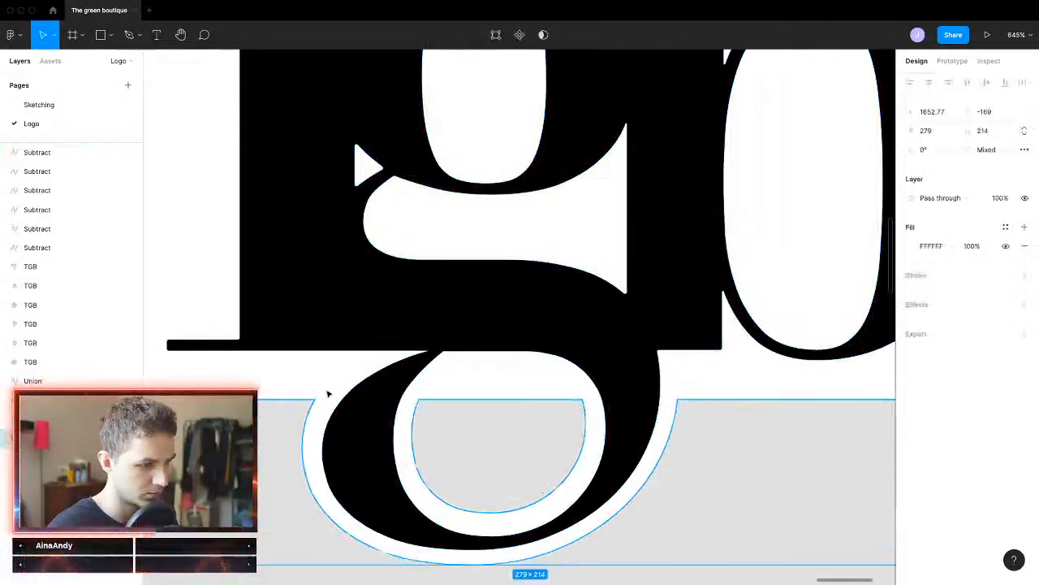
ctrl+scroll(328, 394, up, 10)
double_click(847, 249)
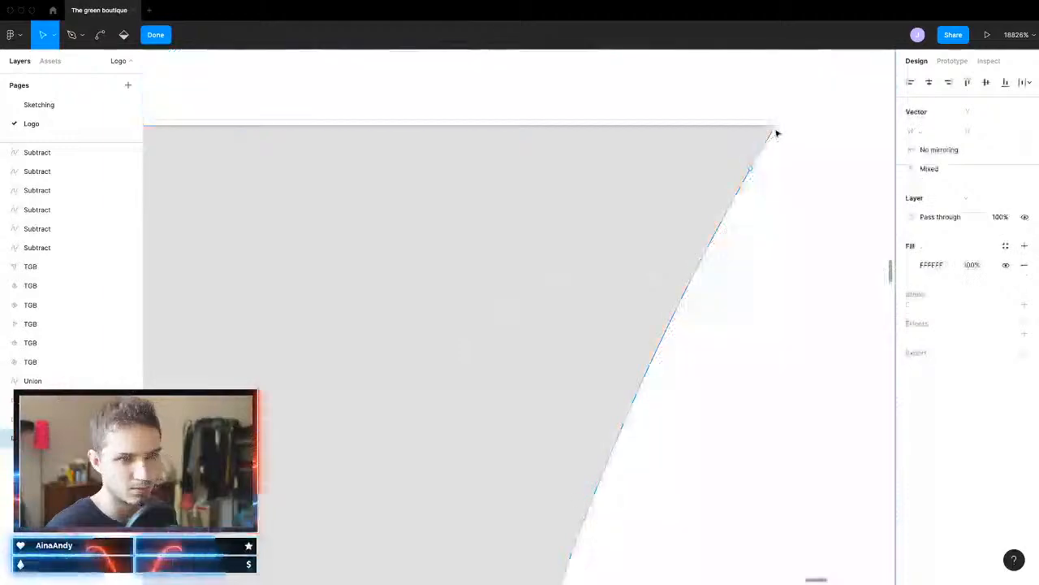
click(777, 128)
super+scroll(799, 228, down, 5)
ctrl+scroll(798, 229, down, 5)
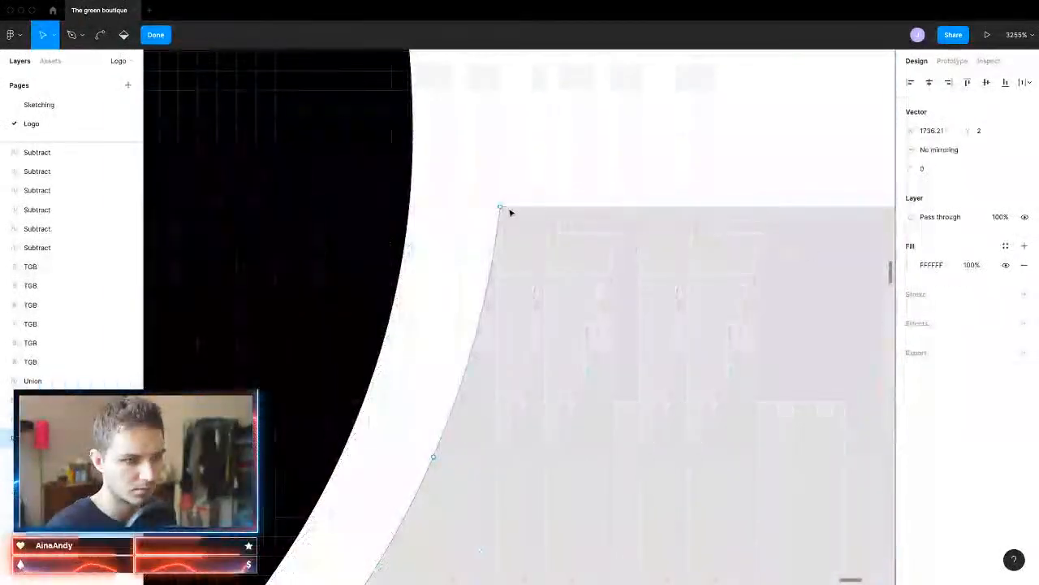
shift+click(503, 208)
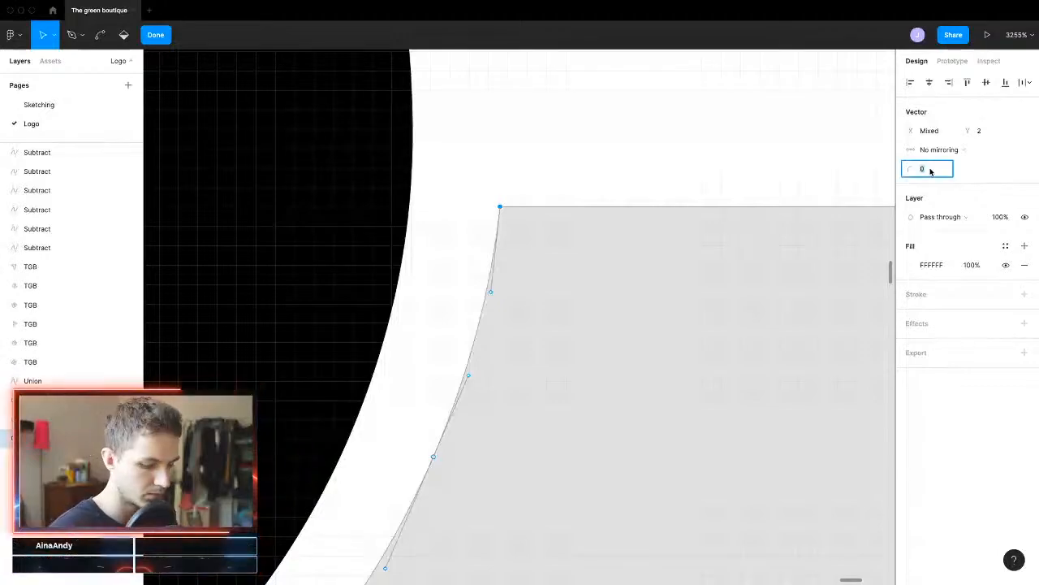
text(2)
key(Return)
key(Return)
scroll(582, 371, down, 5)
scroll(265, 427, down, 8)
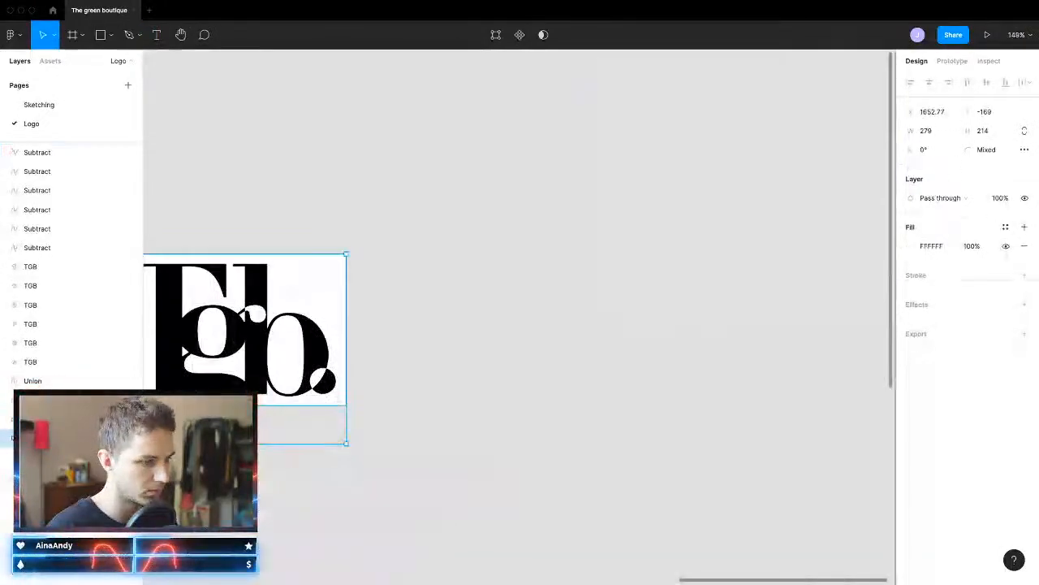
scroll(366, 491, left, 2)
click(361, 492)
Step: Examine the white background around the g's lower loop and the overall Tgb. logo at different scales
scroll(317, 493, up, 8)
scroll(311, 417, left, 4)
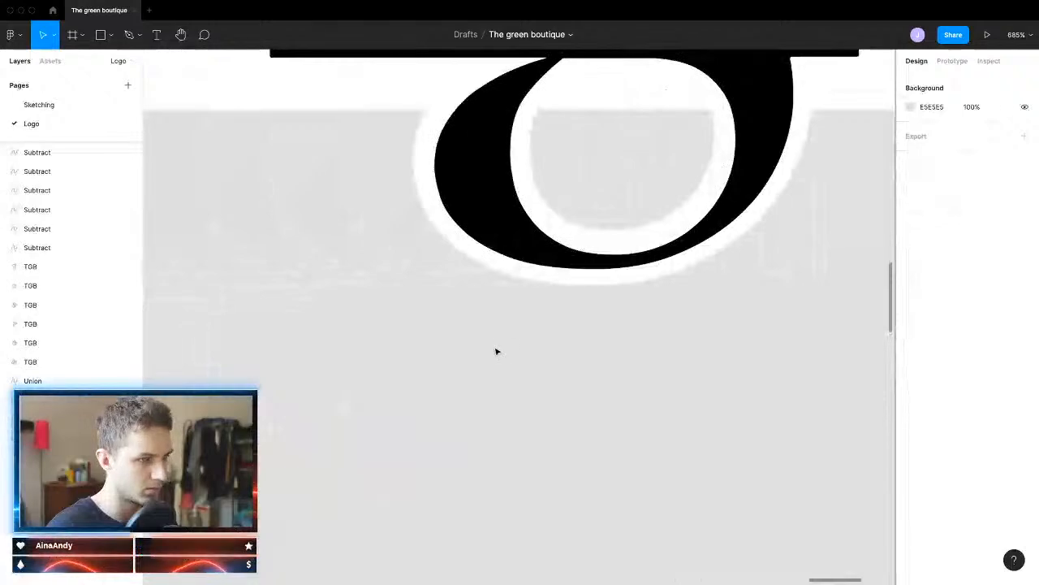
scroll(496, 351, down, 5)
scroll(496, 351, up, 4)
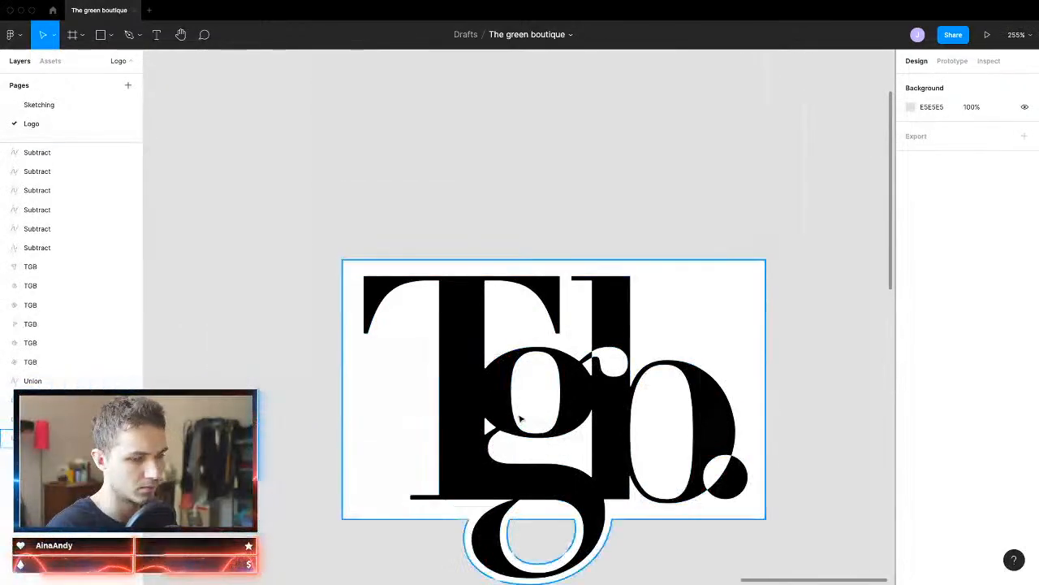
scroll(520, 418, down, 5)
scroll(488, 439, right, 4)
scroll(431, 459, down, 1)
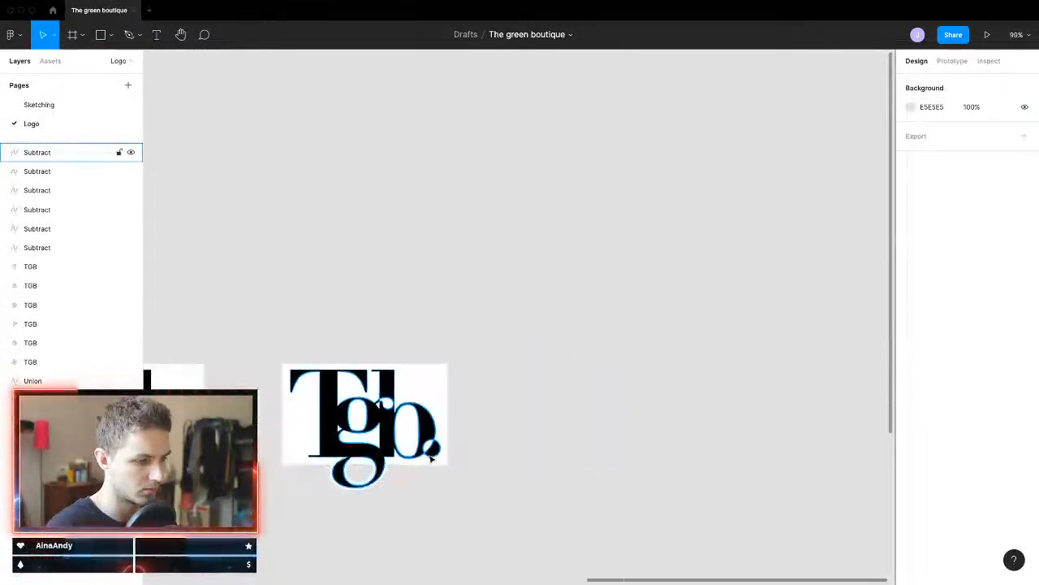
scroll(518, 466, left, 2)
scroll(507, 475, up, 3)
scroll(509, 479, left, 3)
scroll(509, 481, up, 2)
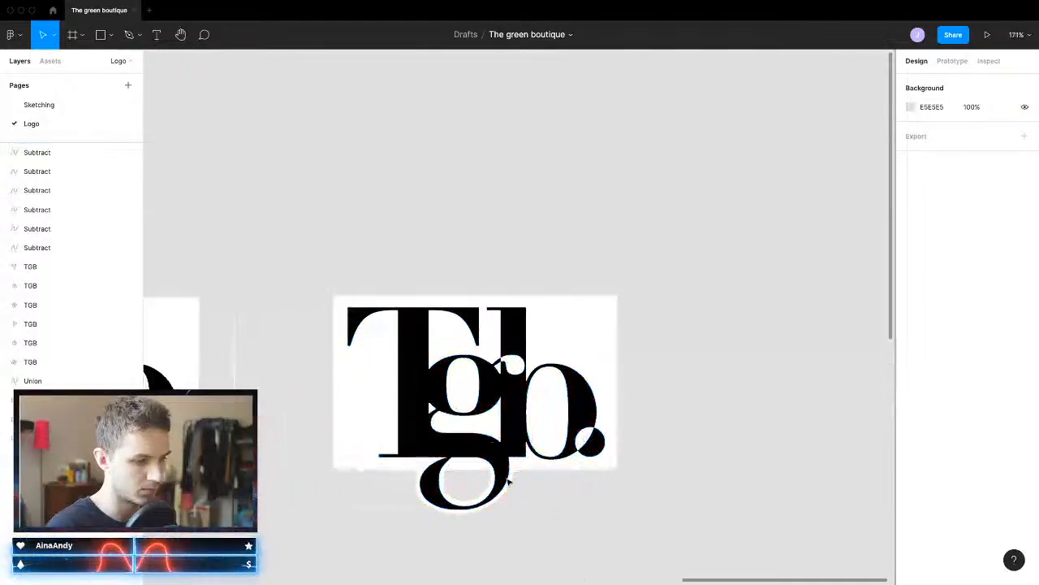
scroll(471, 484, down, 1)
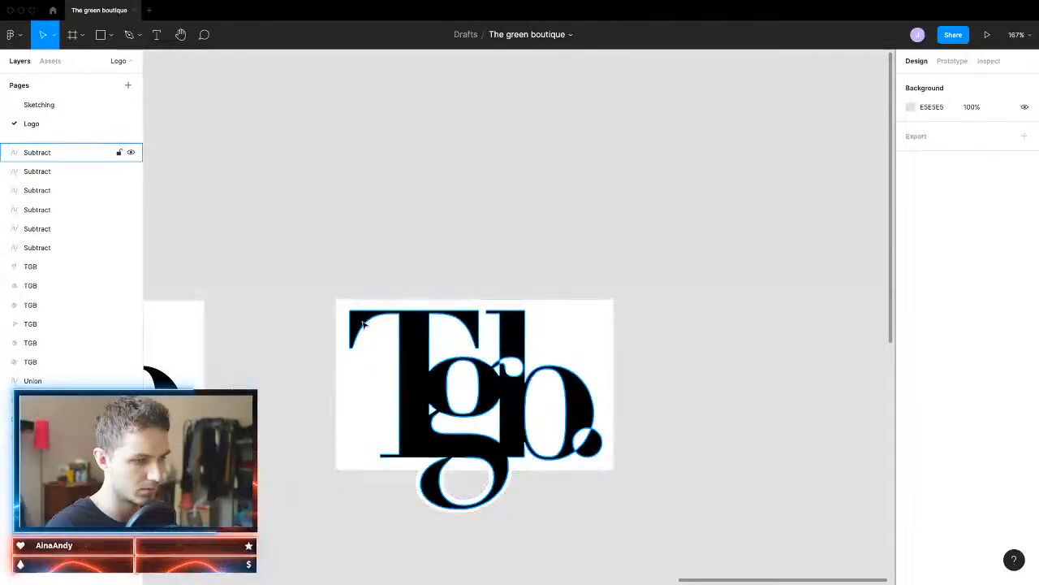
scroll(493, 507, down, 3)
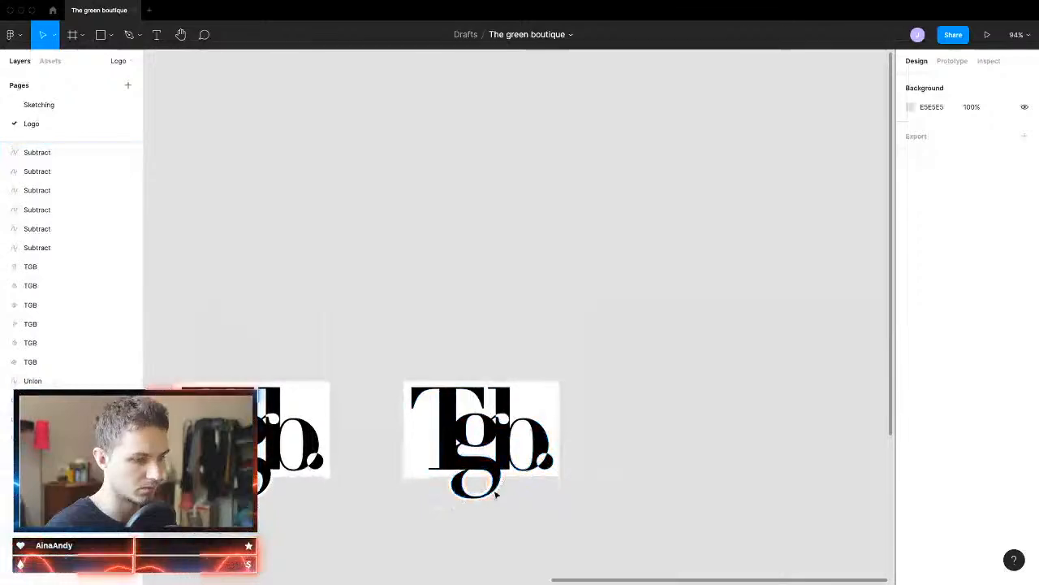
Step: Move the plain black Tgb. lettering into the empty area right of the version with the white background
scroll(496, 495, down, 1)
scroll(386, 455, left, 3)
click(320, 357)
drag(319, 356, 843, 352)
scroll(840, 370, right, 3)
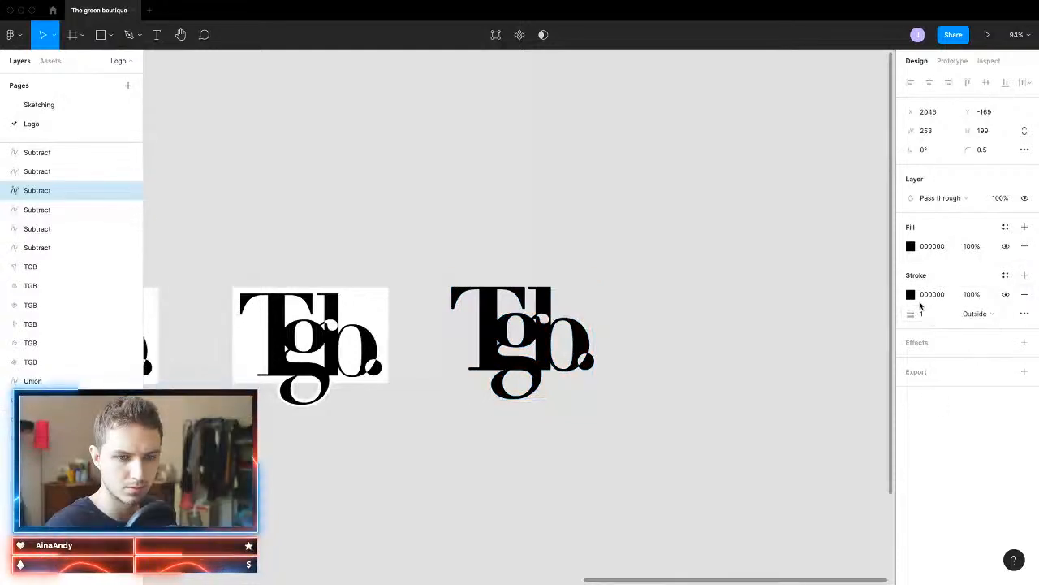
Step: Set the moved lettering's outside stroke to white with a width of 11
click(911, 295)
drag(883, 318, 680, 298)
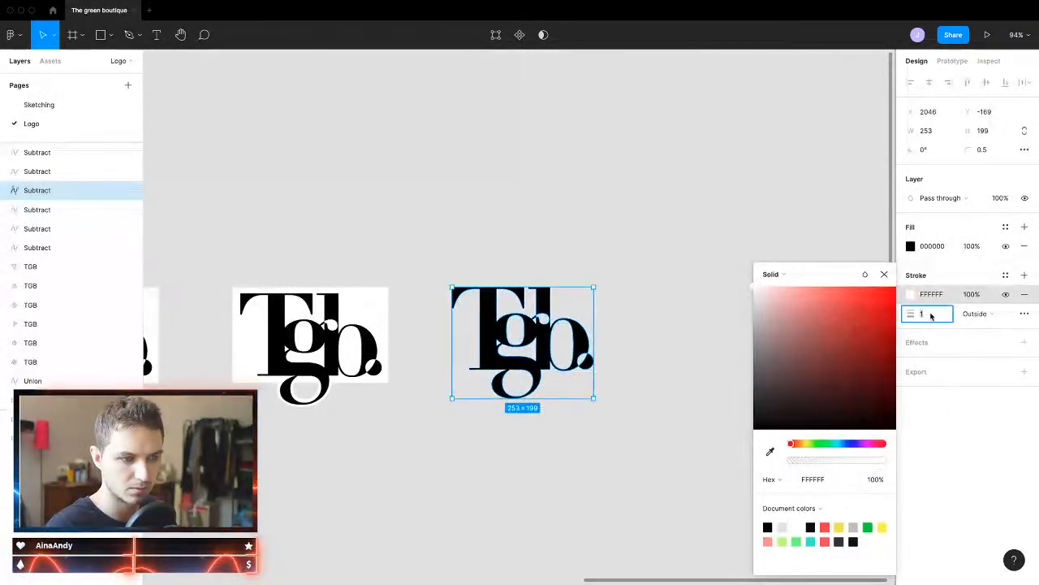
text(21)
key(Return)
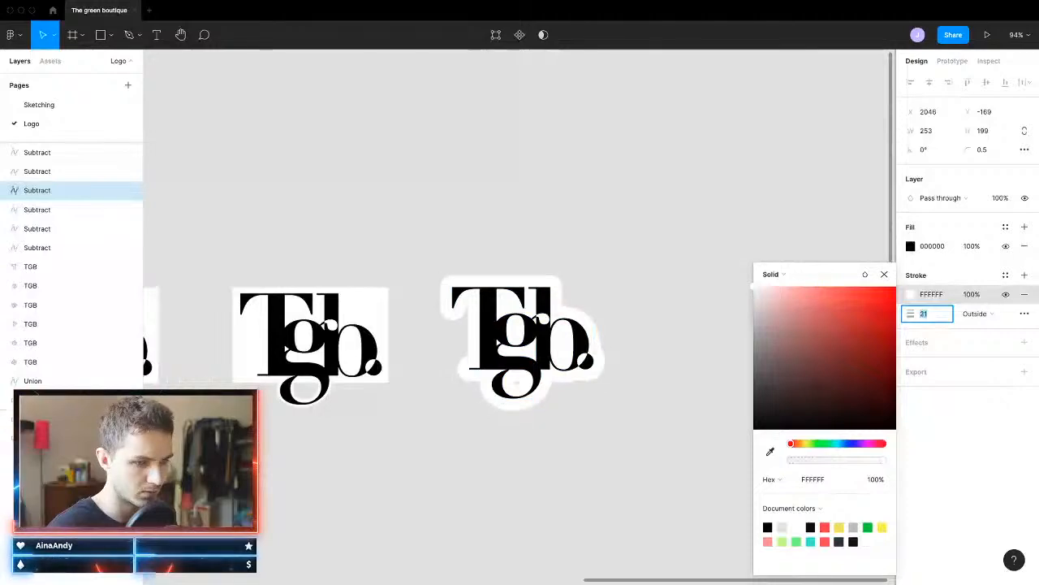
click(584, 499)
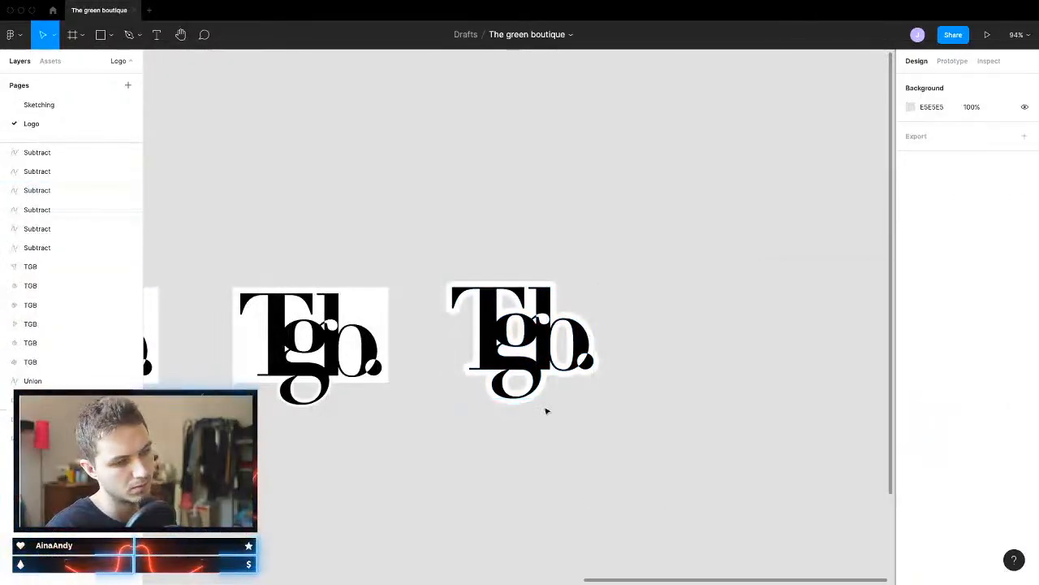
Step: Try to outline the lettering's white stroke and flatten it together with the black lettering
scroll(557, 353, up, 5)
scroll(513, 297, up, 10)
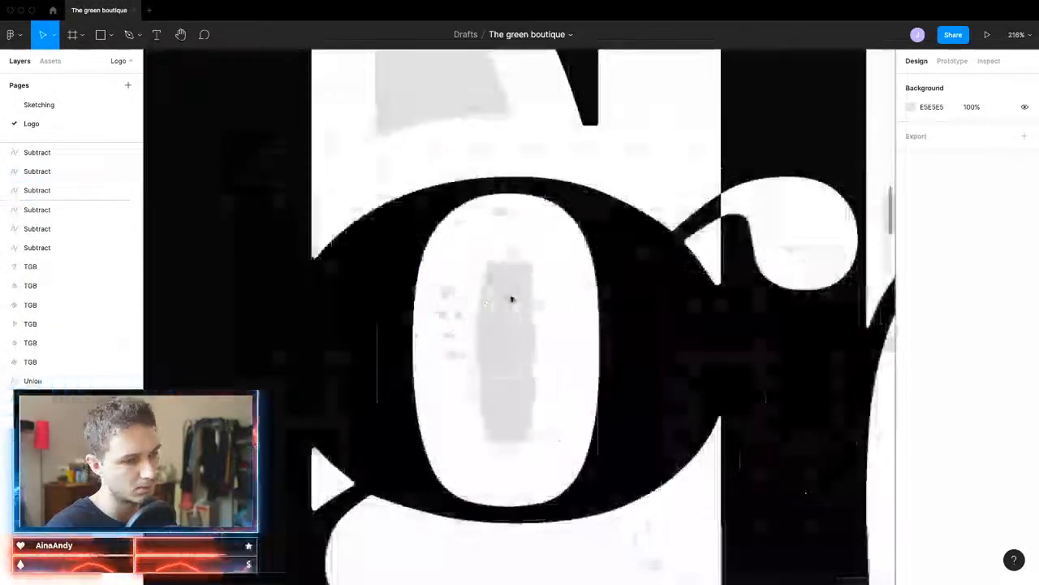
scroll(515, 298, down, 7)
click(538, 294)
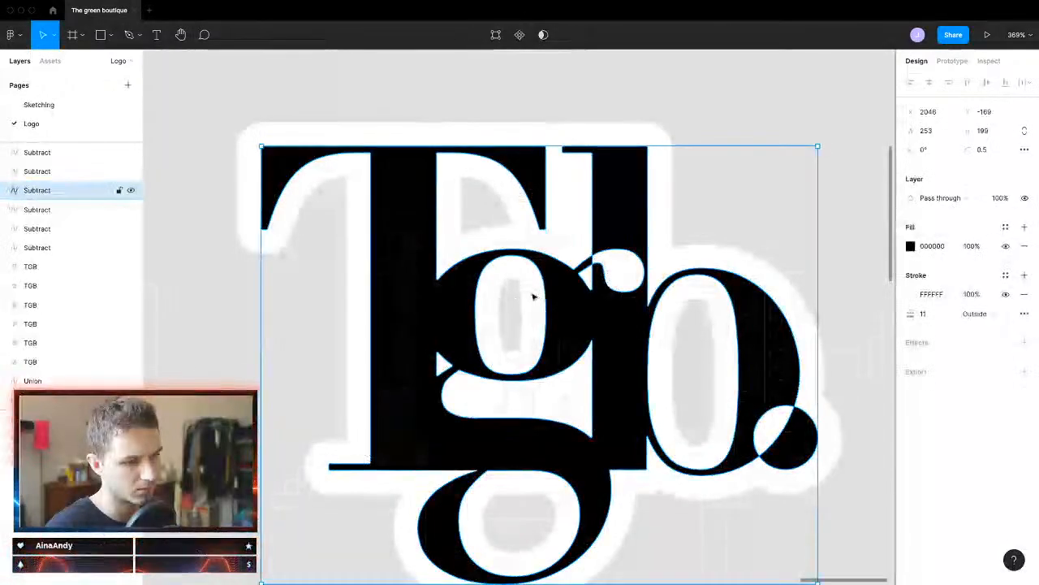
key(alt+super+o)
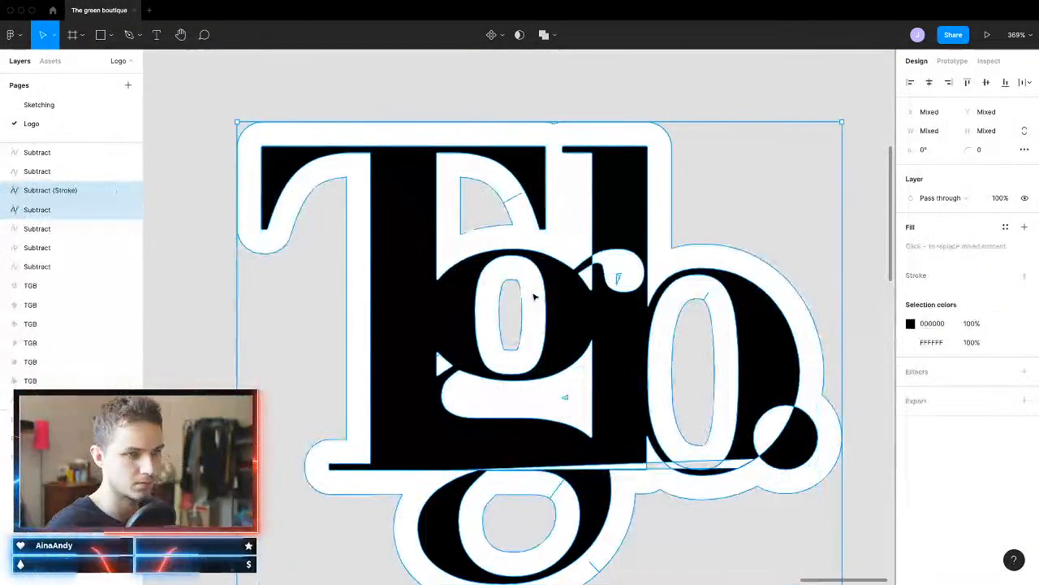
key(super+e)
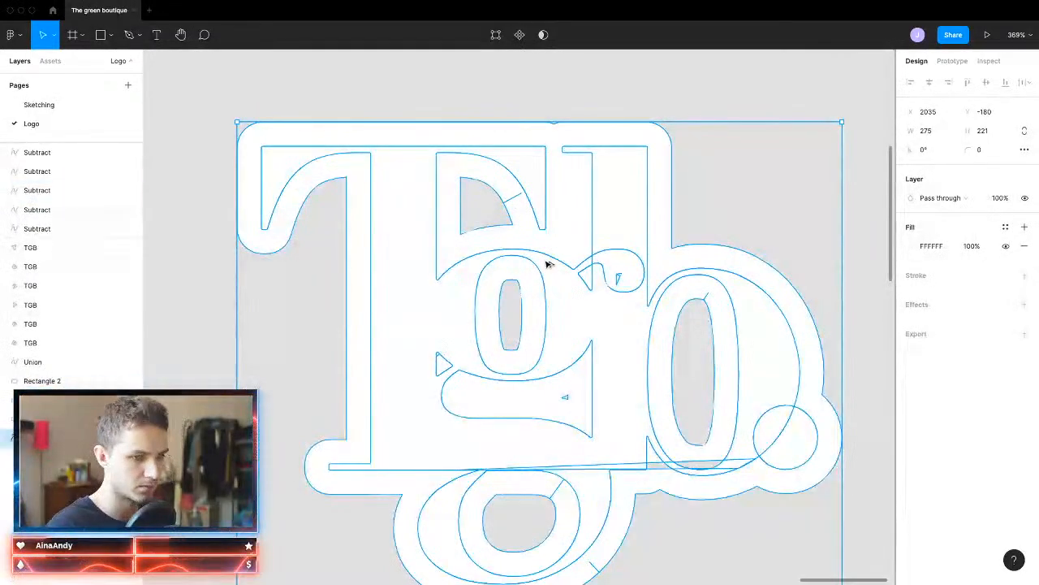
key(super+z)
key(super+z)
key(super+z)
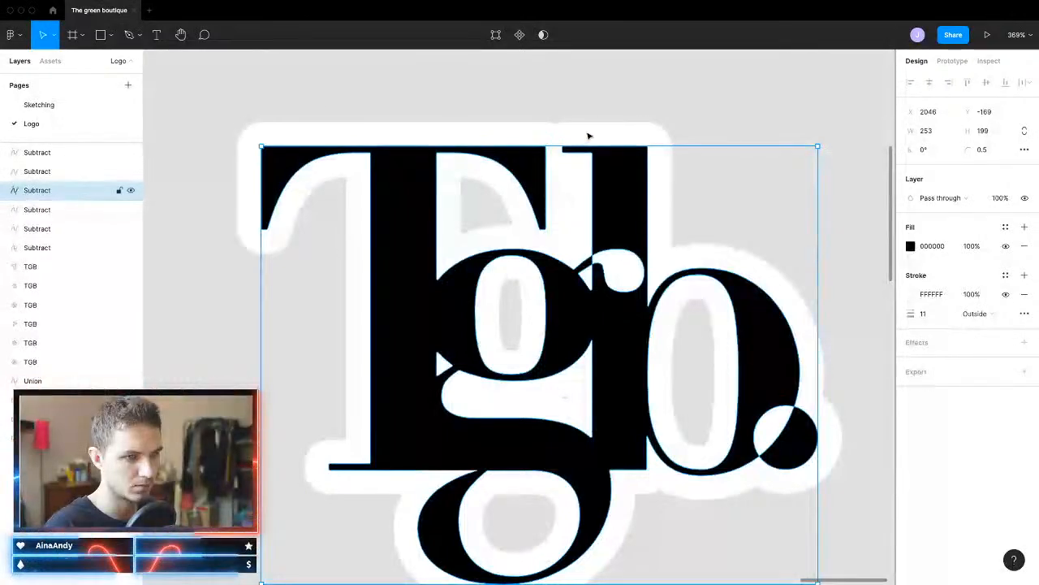
key(Return)
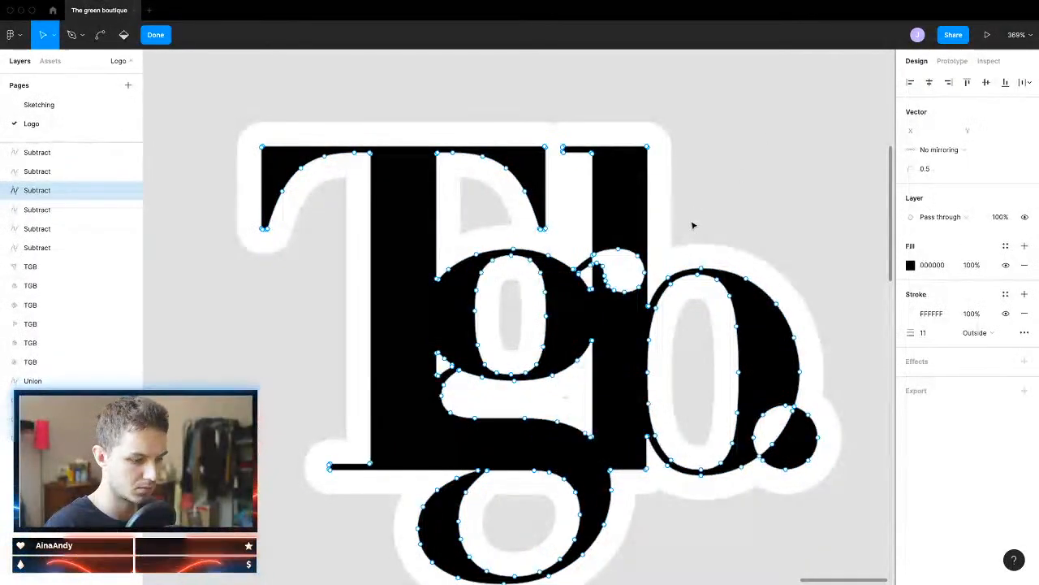
key(super)
key(Escape)
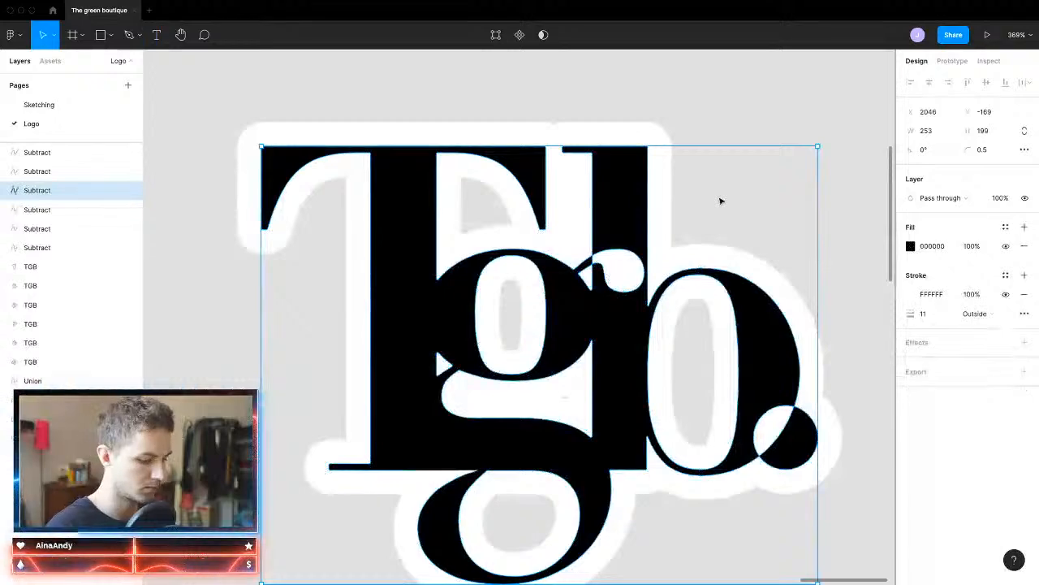
Step: Outline the white stroke into its own shape and move its main filled region clear of the black lettering, to its right
key(super+alt+o)
click(558, 142)
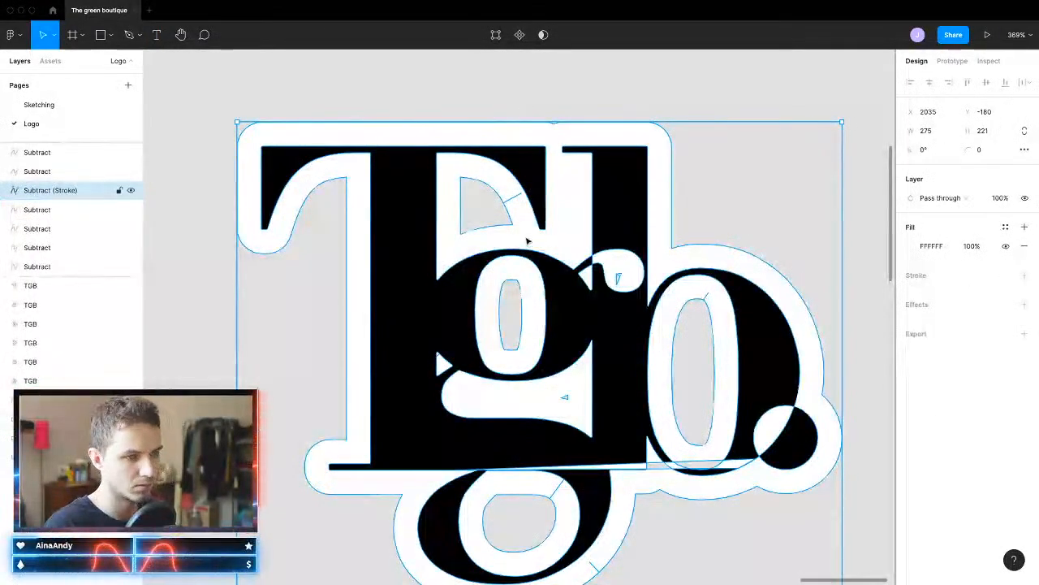
key(Return)
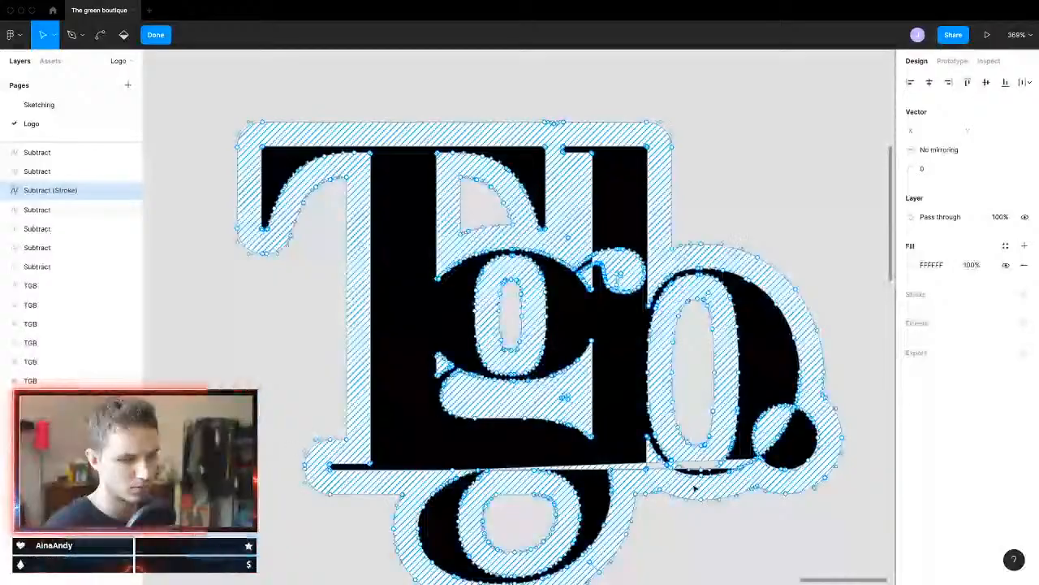
drag(698, 482, 686, 378)
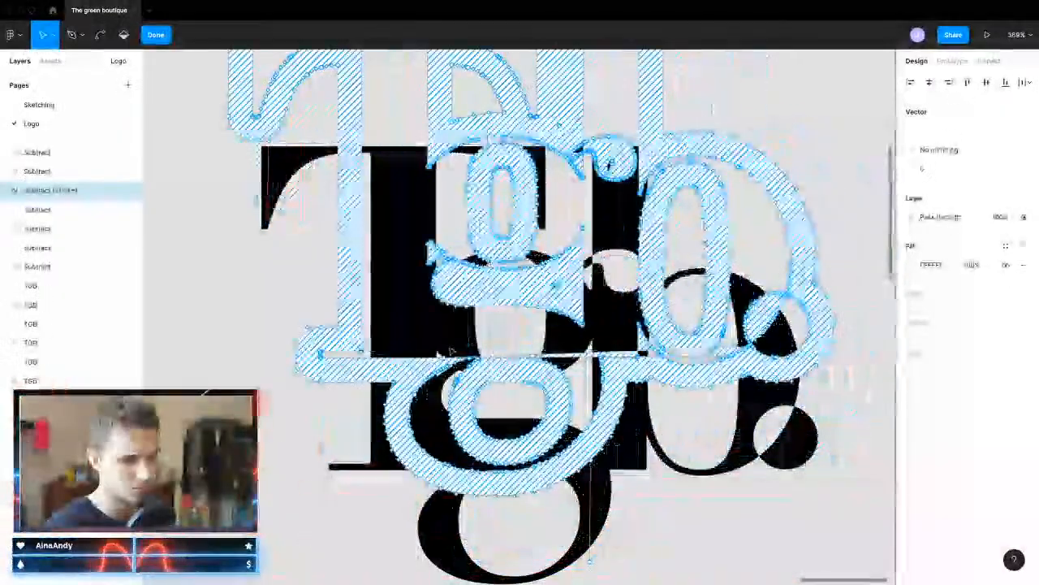
mouse_move(396, 91)
mouse_down()
mouse_move(566, 298)
mouse_move(640, 328)
mouse_up()
drag(599, 220, 936, 353)
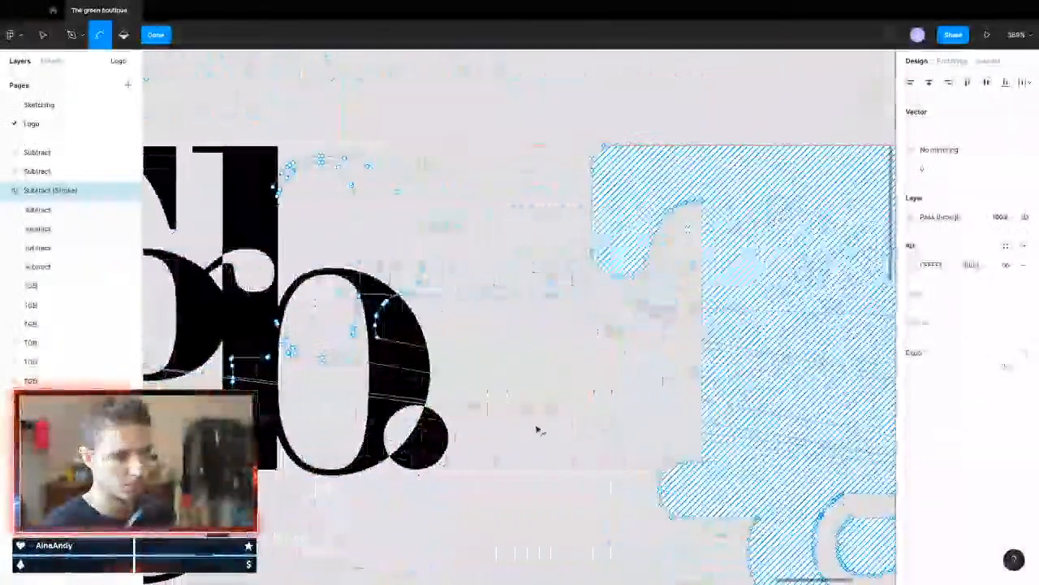
Step: Delete the leftover outline points around the black lettering and leave vector editing
scroll(538, 427, down, 5)
drag(215, 195, 522, 537)
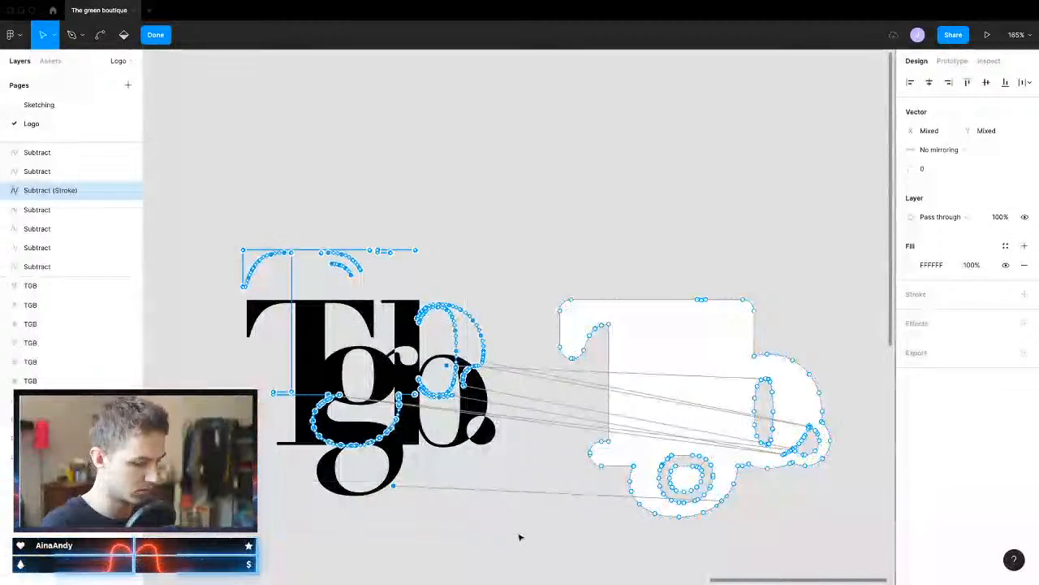
key(Escape)
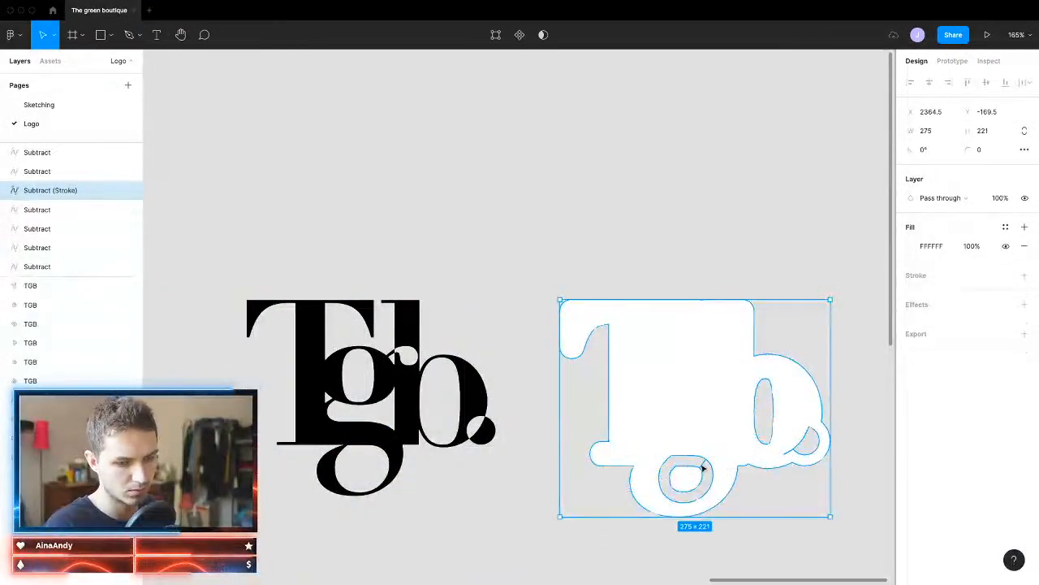
key(Escape)
Step: Reopen the white silhouette for vector editing and inspect the outlines inside the g's lower loop
scroll(707, 485, up, 5)
double_click(662, 474)
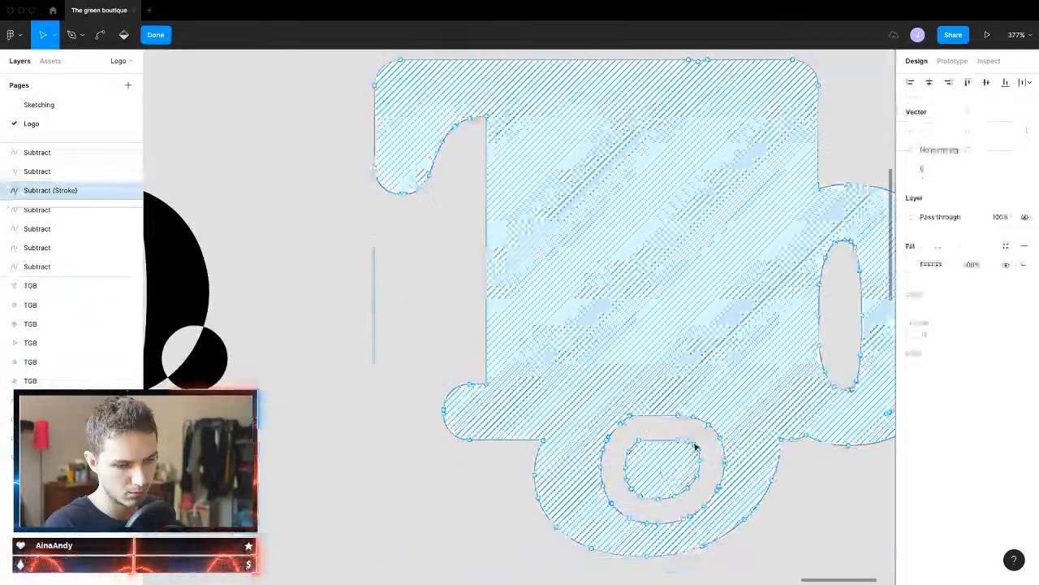
scroll(611, 449, up, 12)
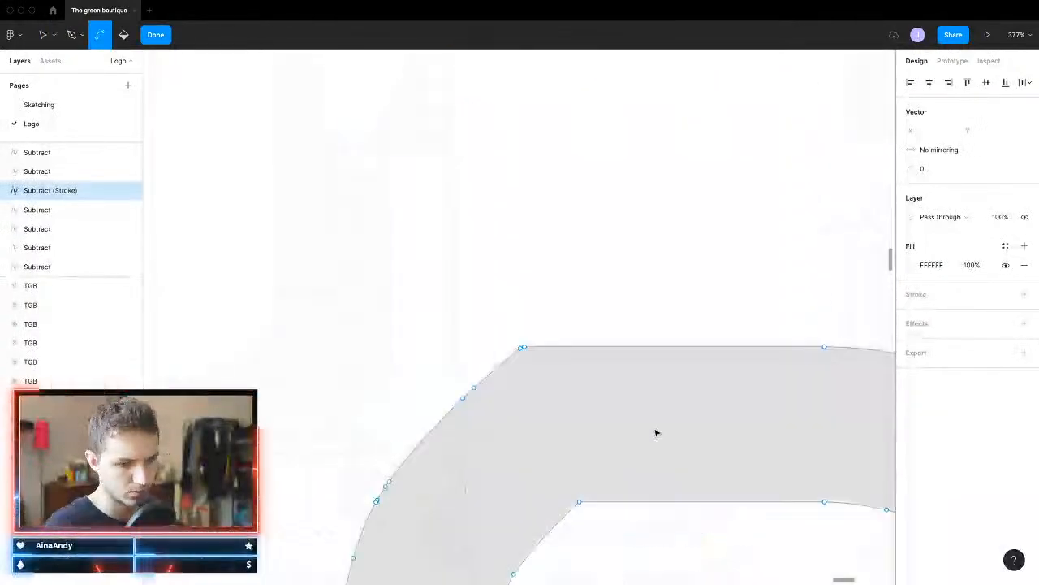
scroll(460, 352, down, 15)
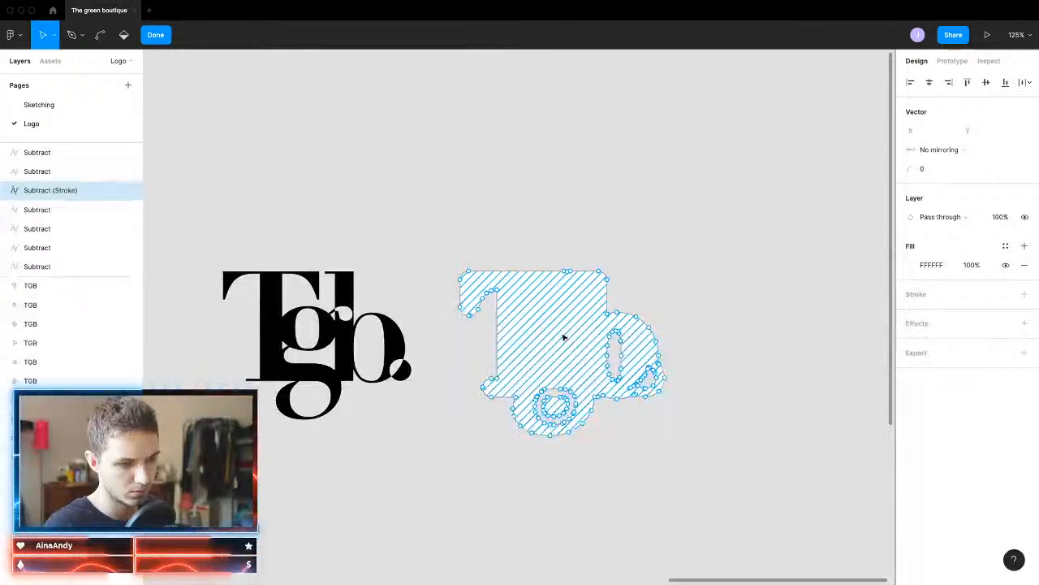
Step: Try to delete the inner outlines and points directly within the white silhouette
mouse_move(555, 335)
mouse_down()
mouse_move(589, 353)
mouse_move(540, 340)
mouse_up()
click(595, 350)
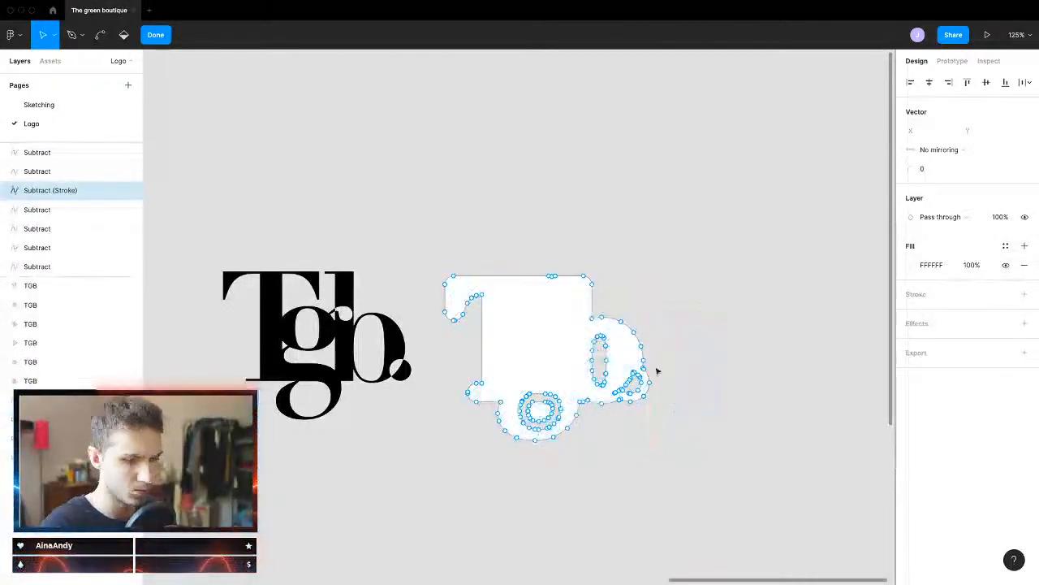
click(626, 388)
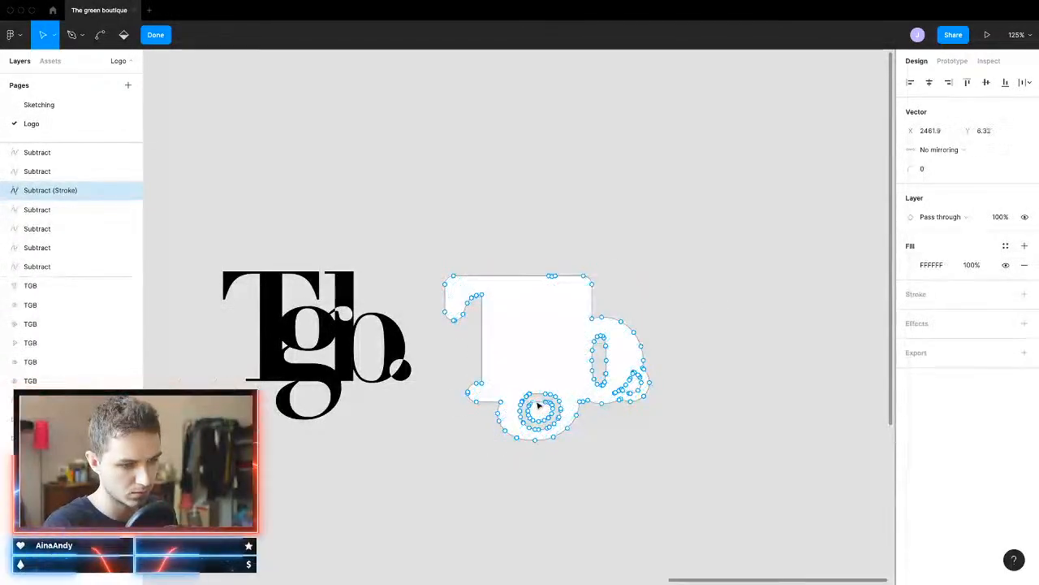
key(Delete)
click(593, 351)
key(Delete)
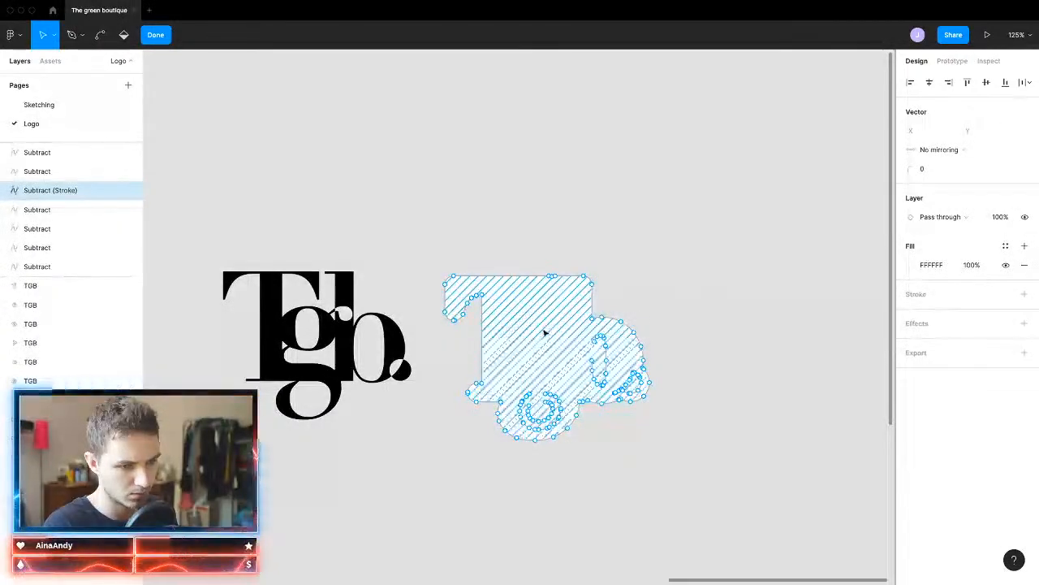
Step: Move the silhouette's main white region up and away, and delete the leftover inner outlines of the g's loop, the b and the dot
drag(544, 332, 599, 185)
drag(469, 310, 749, 480)
key(Delete)
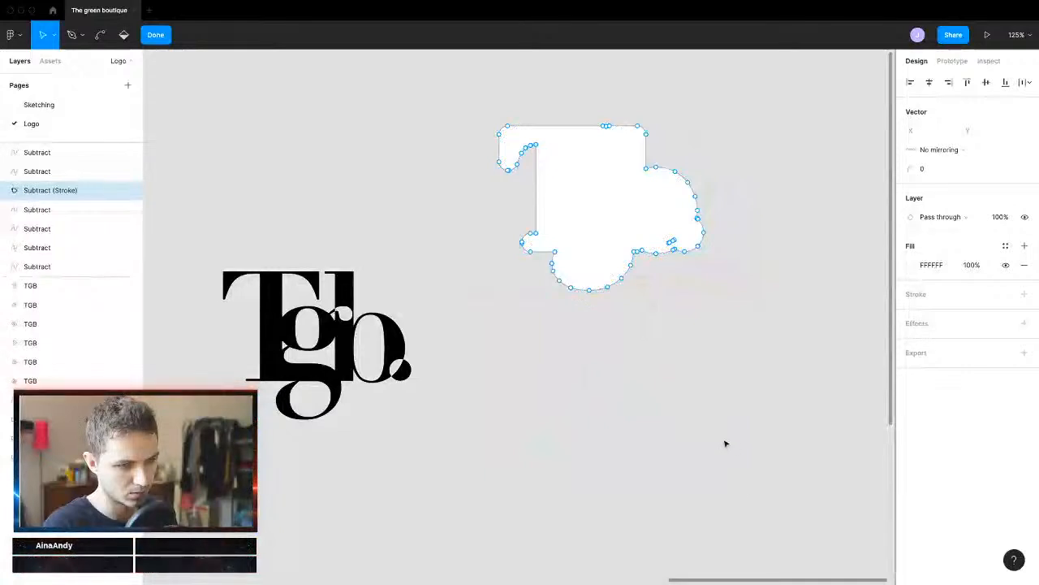
Step: Delete the stray points near the dot in the white silhouette, move it back over the black lettering and send it behind
key(Escape)
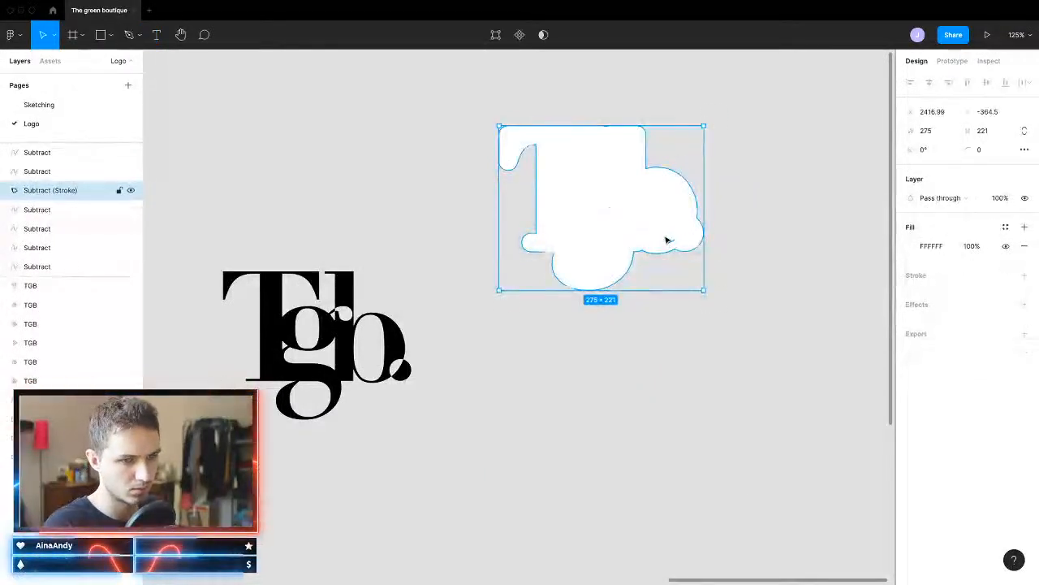
double_click(669, 243)
key(Delete)
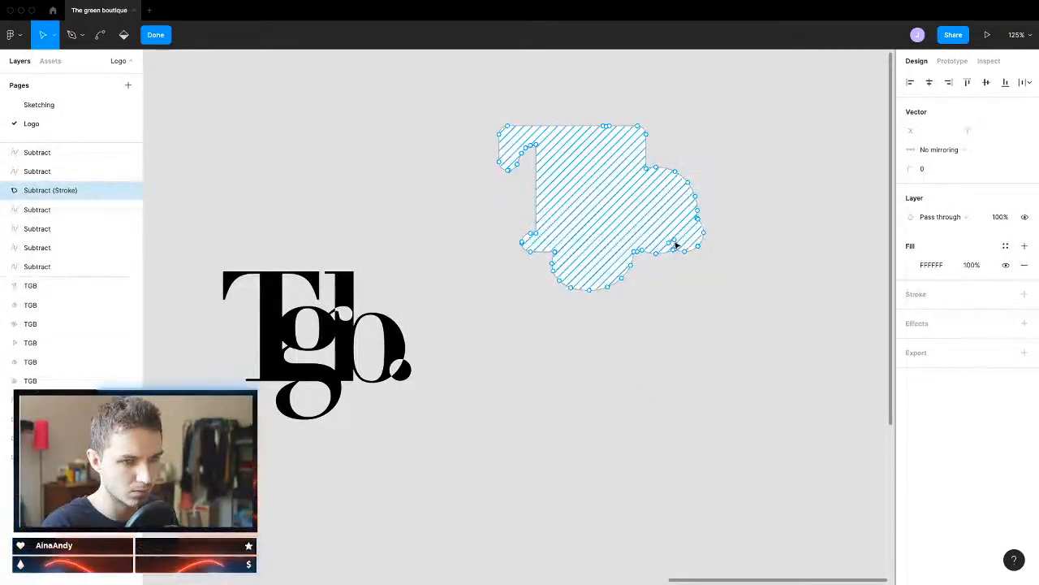
key(Escape)
drag(627, 277, 331, 365)
key(super+alt+bracketleft)
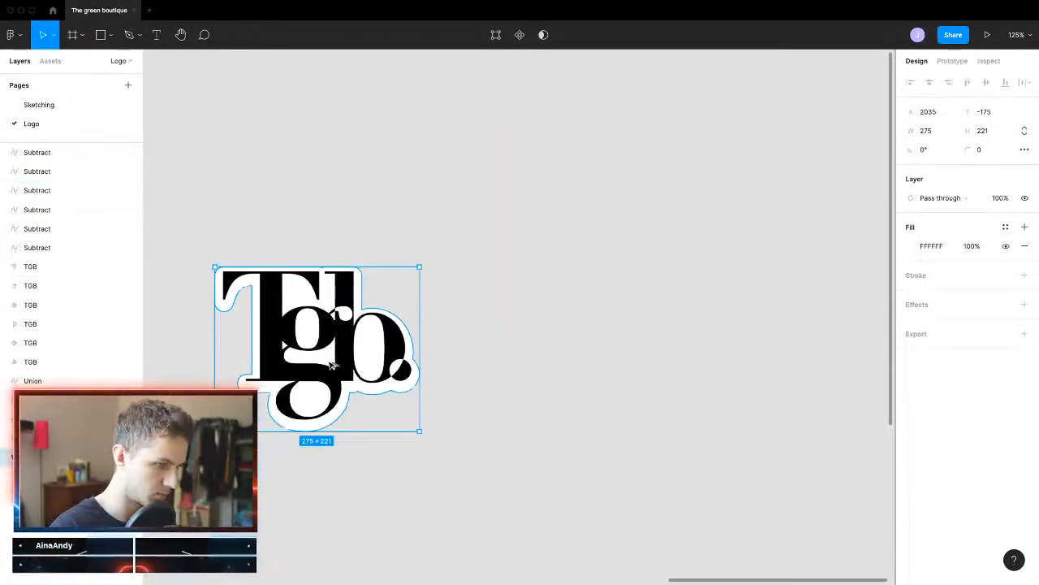
Step: Examine the white contour version of the logo beside the rectangular background version
scroll(331, 365, left, 4)
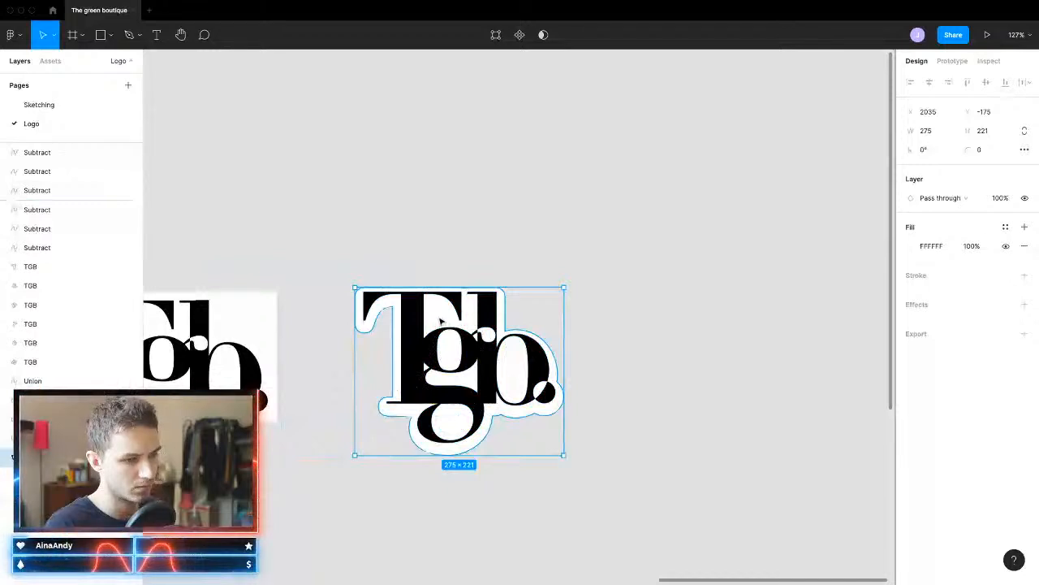
drag(441, 322, 443, 320)
click(540, 475)
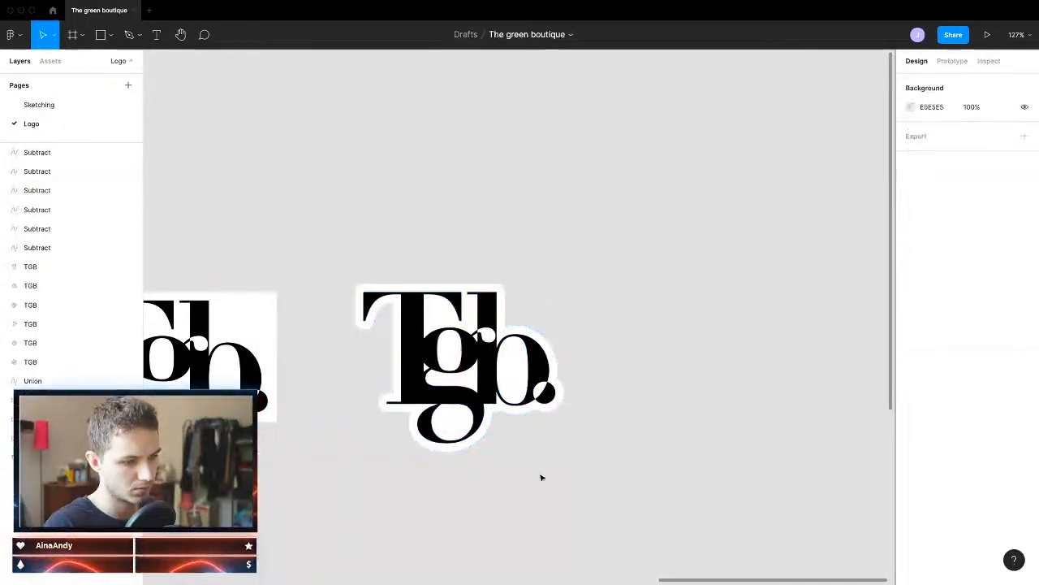
scroll(527, 450, up, 3)
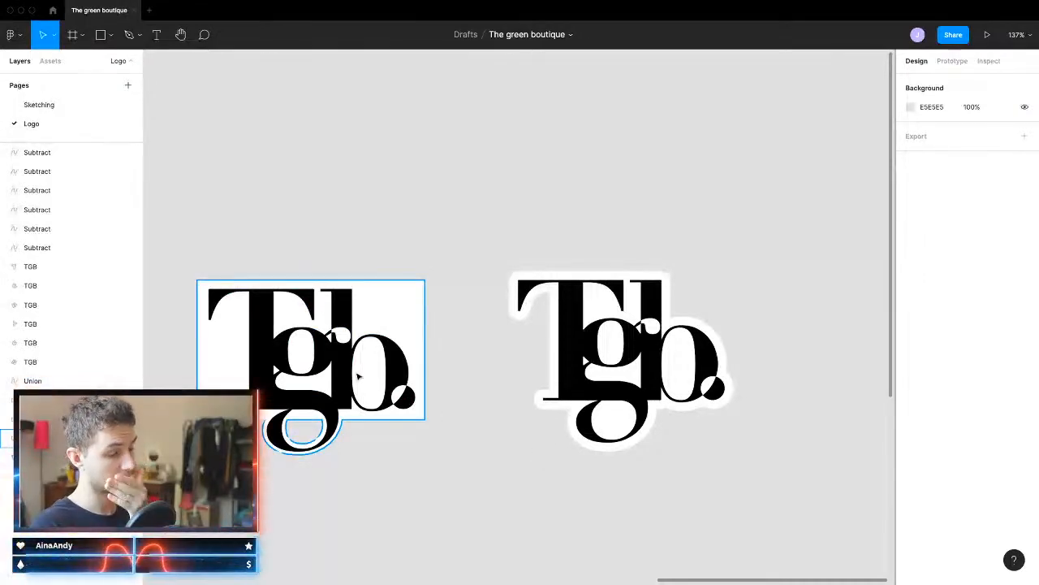
scroll(576, 399, up, 5)
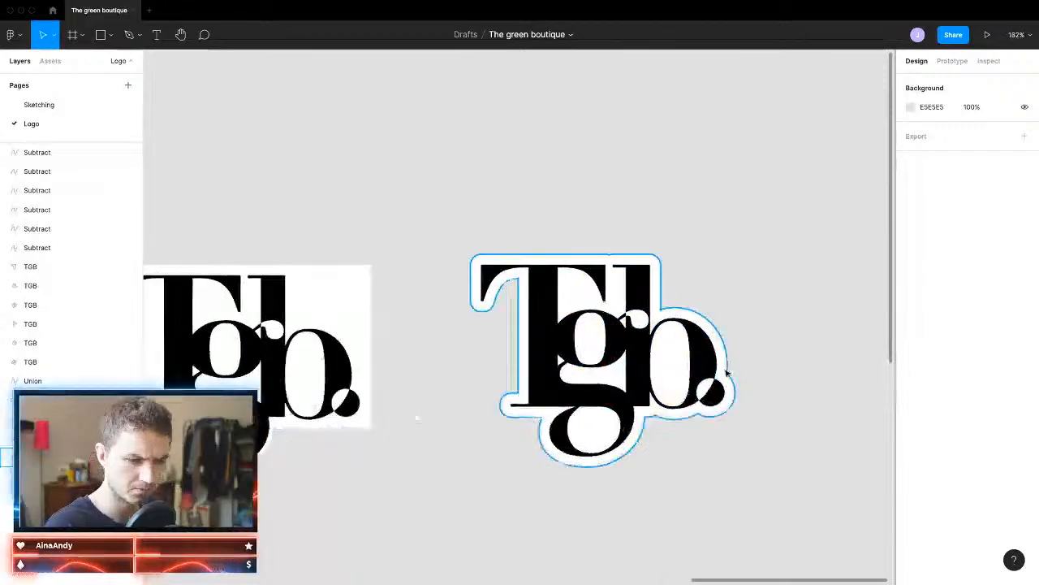
scroll(625, 523, down, 5)
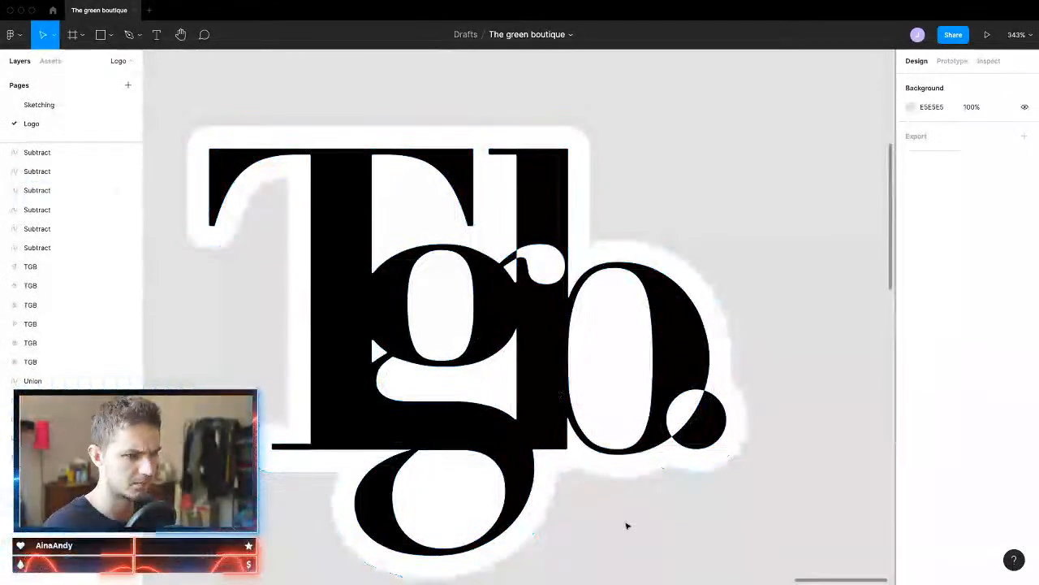
scroll(622, 522, down, 3)
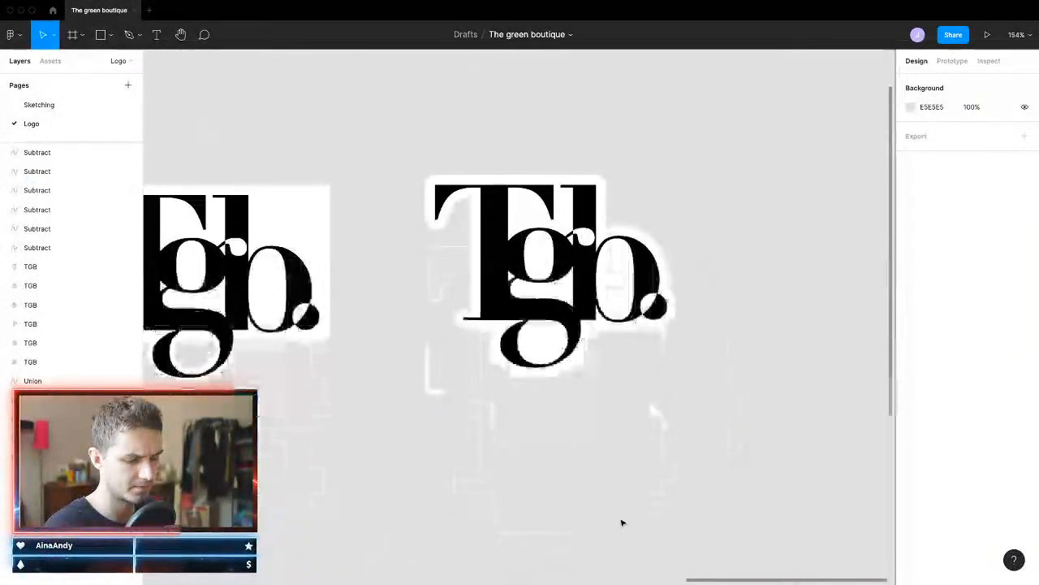
Step: Group the contour lettering with its silhouette, and group the neighbouring rectangle version with its background
click(654, 222)
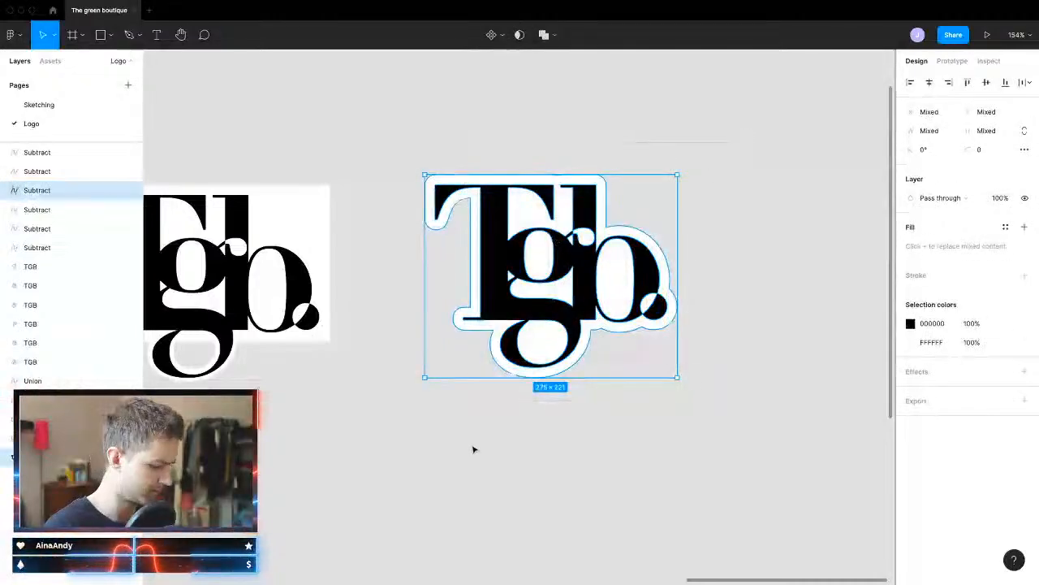
scroll(448, 411, left, 5)
click(414, 270)
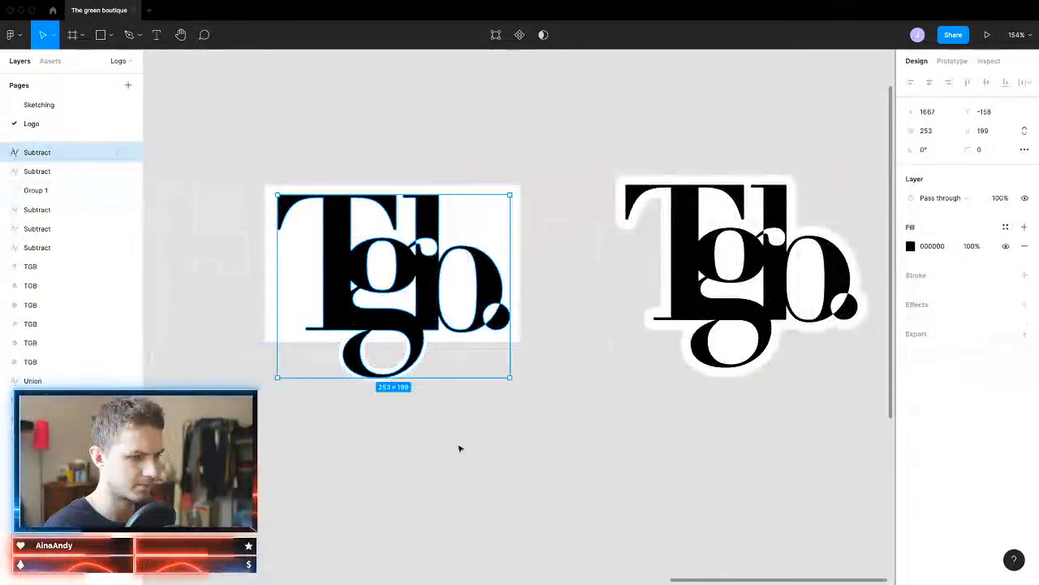
scroll(459, 448, down, 5)
key(Return)
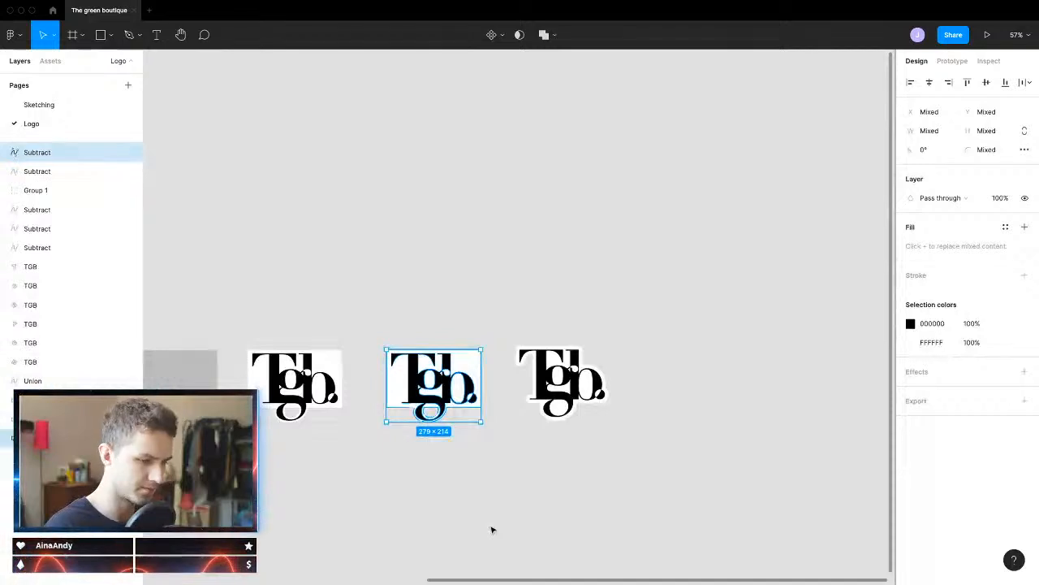
key(ctrl+g)
Step: Place a copy of the white-stroked Tgb. lettering below the row of versions and remove the copy's stroke
click(306, 387)
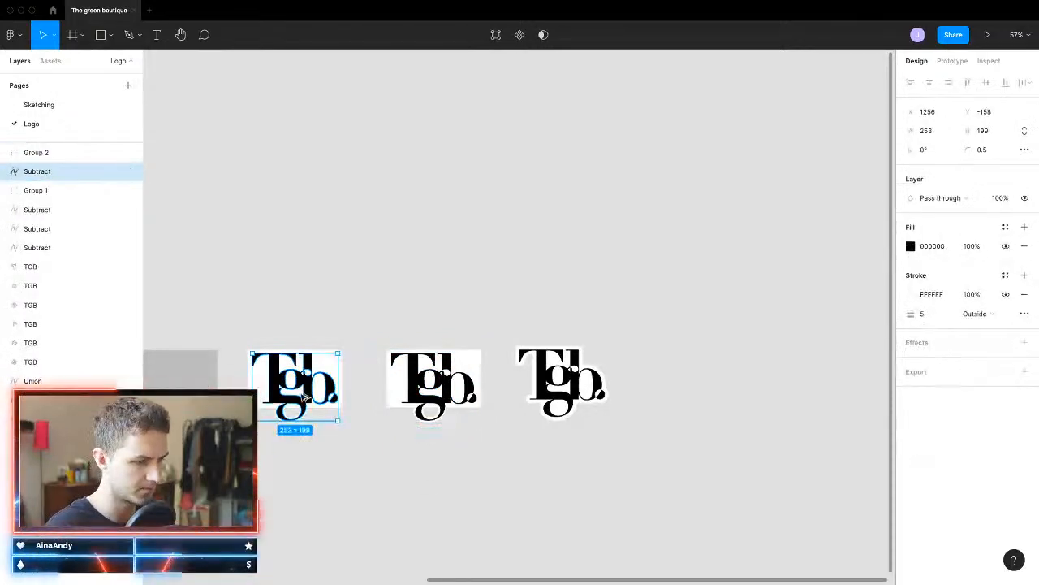
drag(303, 395, 382, 517)
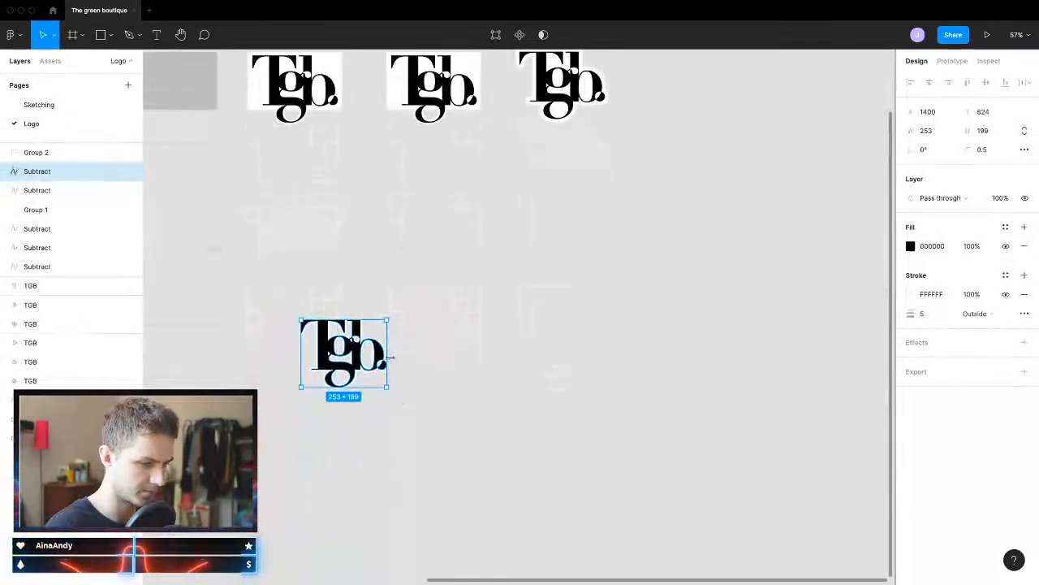
scroll(384, 372, up, 3)
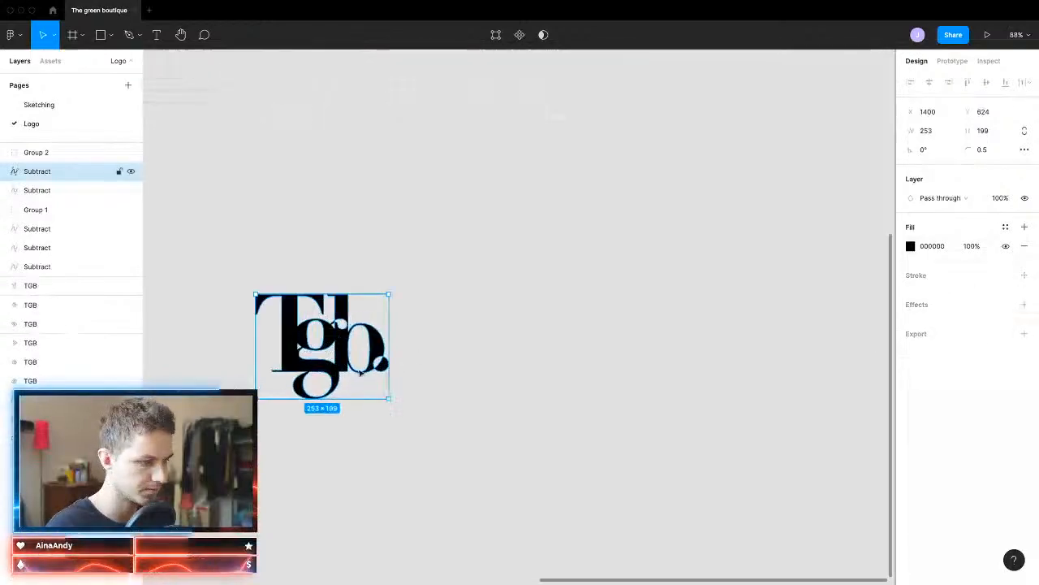
Step: Duplicate the lettering below the original, rotate the duplicate 180° and fit it against the original's g loop
drag(349, 357, 413, 513)
drag(459, 444, 335, 547)
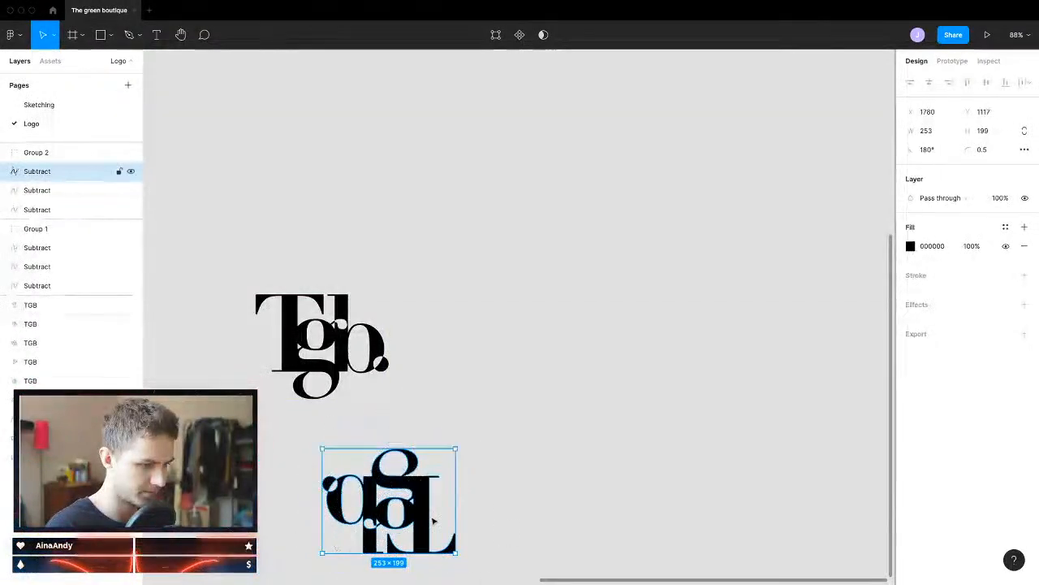
drag(425, 508, 390, 434)
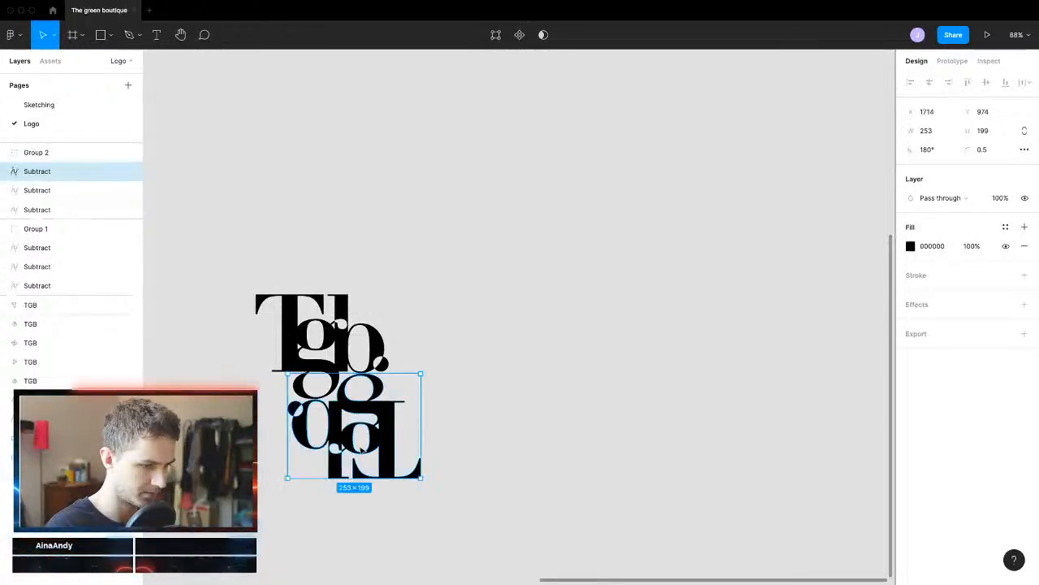
scroll(362, 448, up, 10)
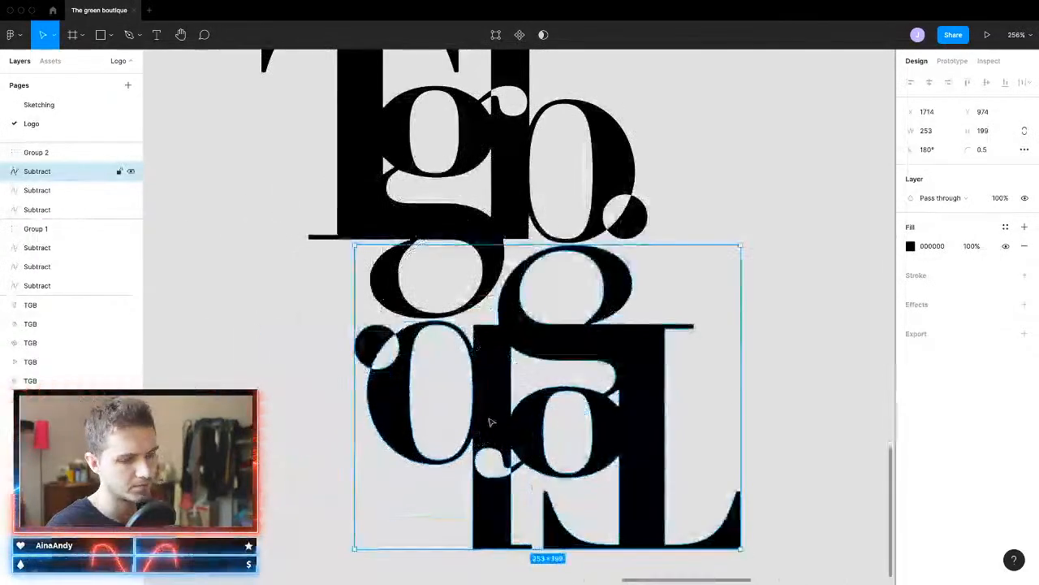
drag(490, 421, 471, 414)
click(782, 403)
scroll(781, 410, down, 5)
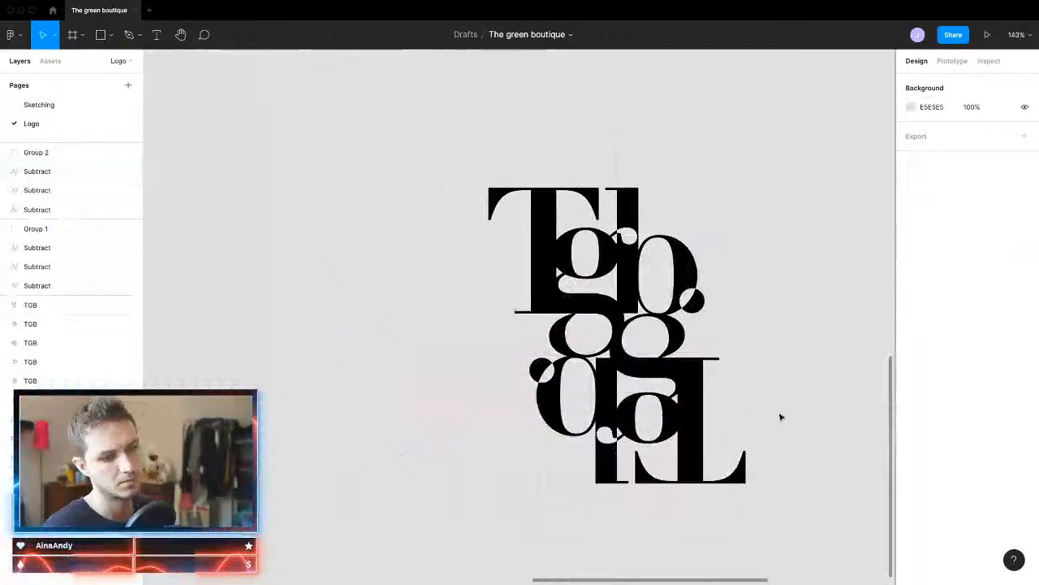
Step: Try out a second copy of the interlocked lettering pair beside the first, and remove it
scroll(781, 416, right, 2)
drag(700, 147, 405, 537)
drag(564, 420, 837, 418)
key(Delete)
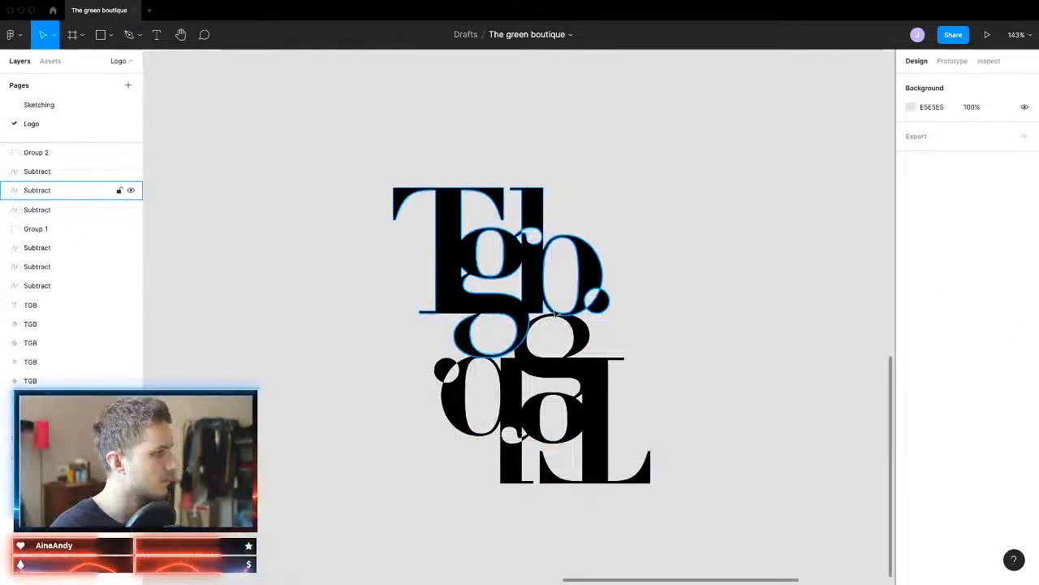
Step: Move the rotated lettering up and to the left so that its T stem overlaps the upright lettering's T
scroll(555, 313, up, 2)
drag(604, 417, 437, 236)
click(722, 406)
ctrl+scroll(712, 406, down, 3)
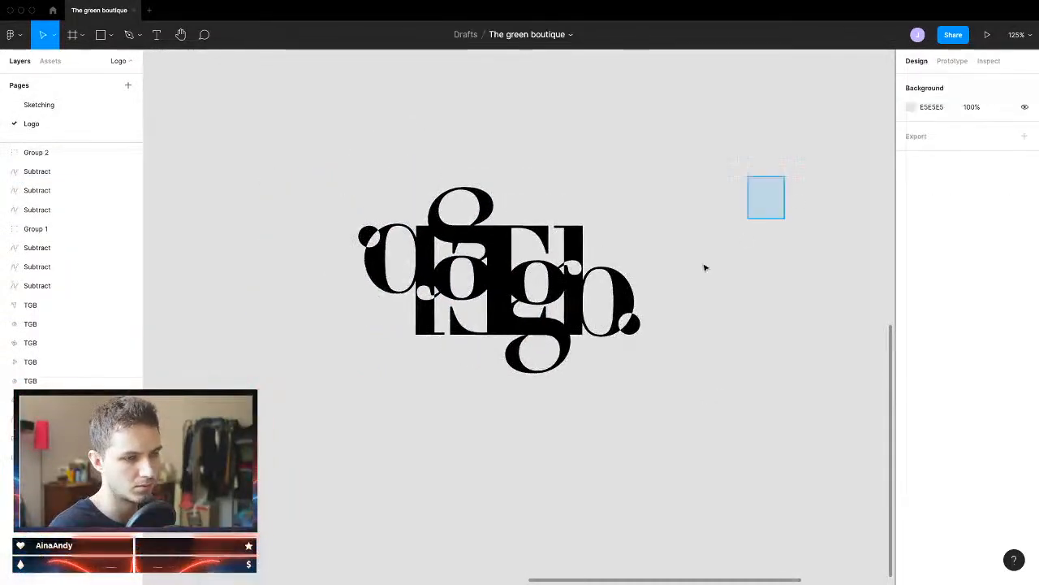
Step: Try out a duplicate of the overlapping lettering pair as a repeating pattern to the left, and delete both duplicated parts
drag(704, 268, 469, 350)
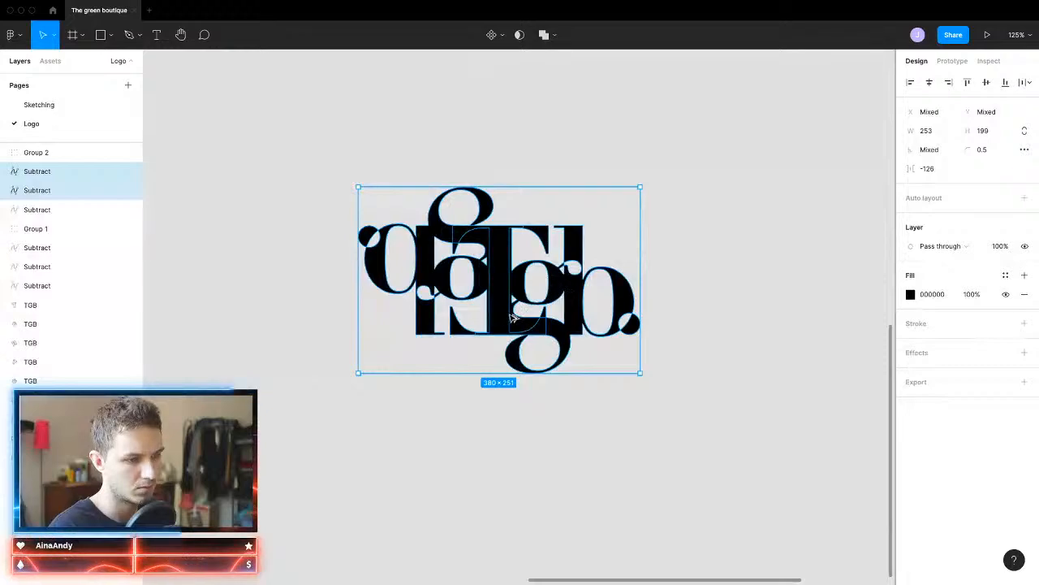
drag(512, 316, 286, 320)
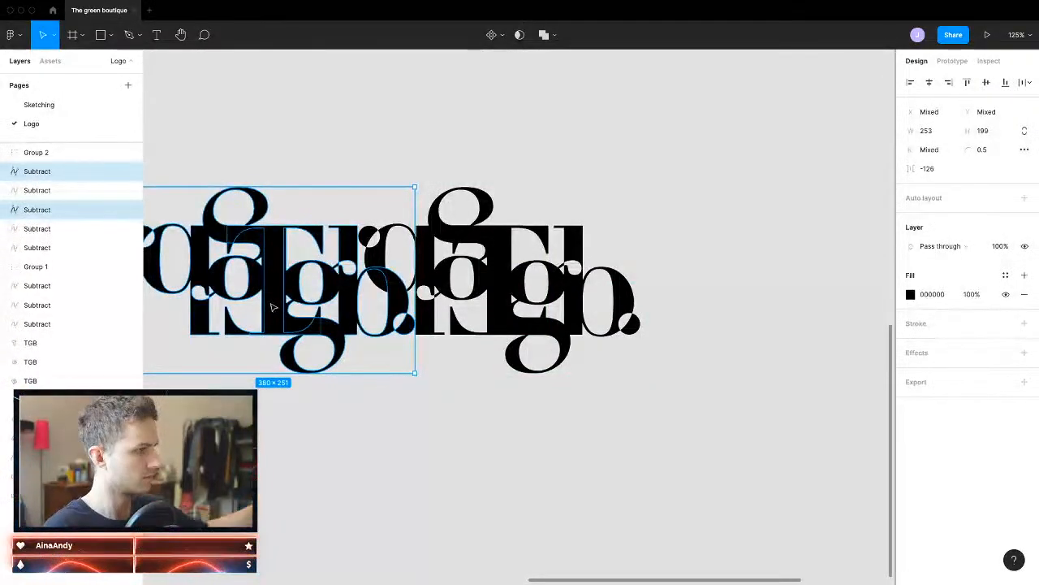
click(517, 417)
click(270, 299)
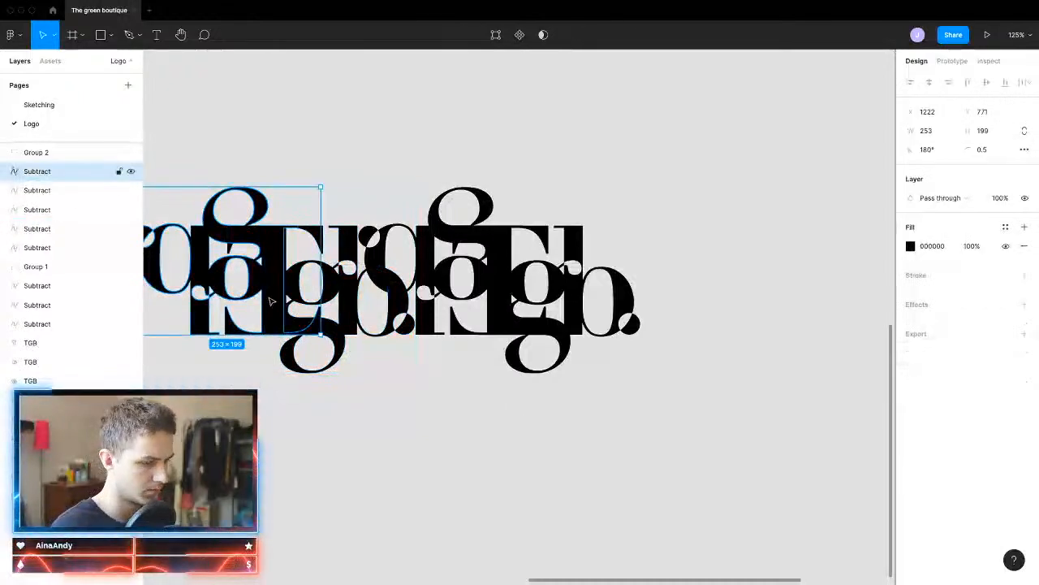
key(Delete)
click(272, 301)
key(Delete)
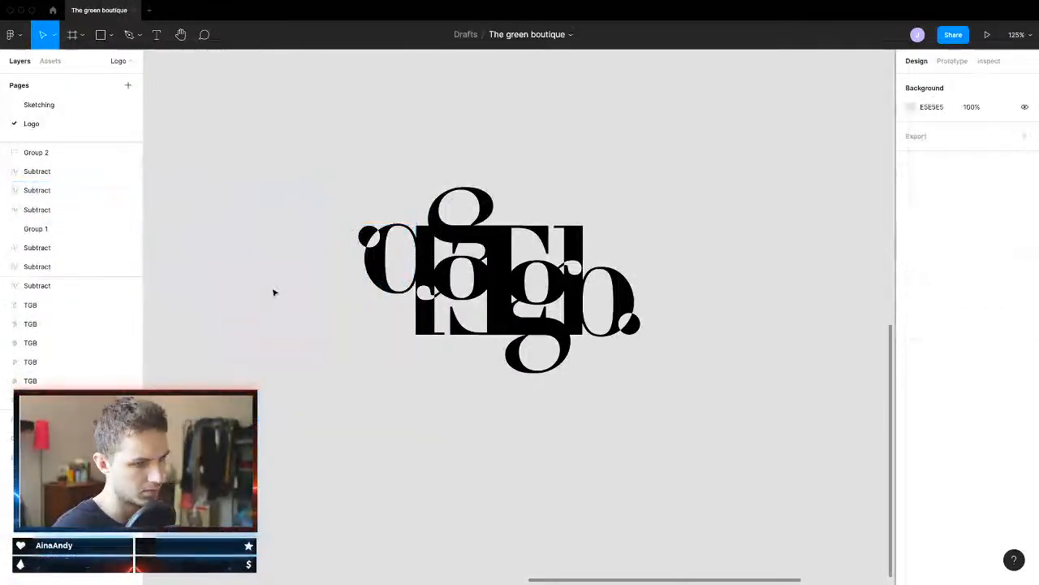
Step: Move the overlapping lettering pair up beneath the row of logo versions and delete the rotated copy
scroll(276, 294, down, 5)
drag(536, 214, 325, 357)
drag(400, 306, 359, 200)
scroll(364, 234, up, 4)
scroll(364, 234, down, 1)
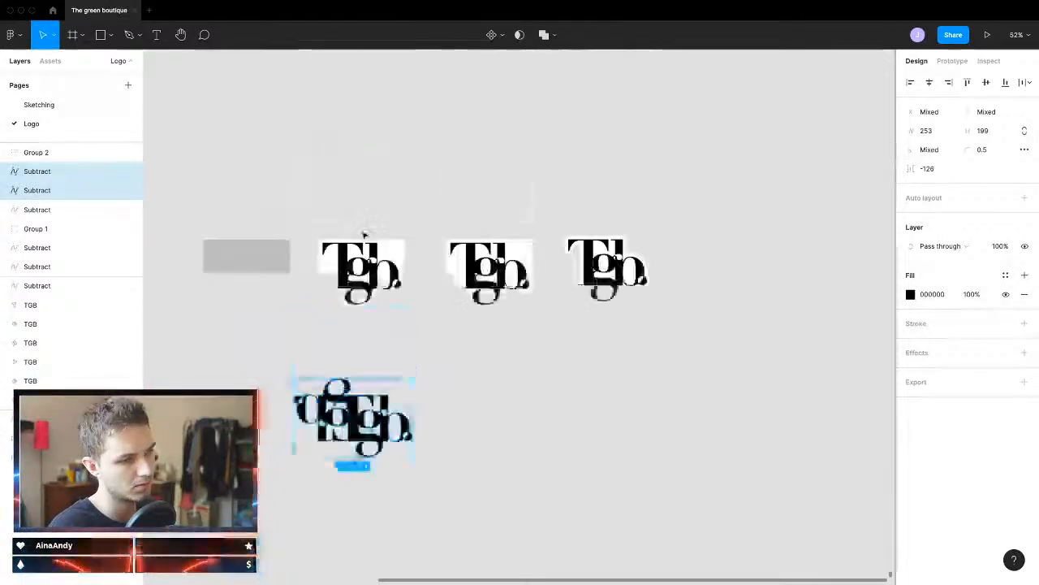
click(309, 409)
key(Delete)
Step: Draw a square about 273 × 273 around the remaining lettering and send it behind the letters
scroll(355, 413, up, 5)
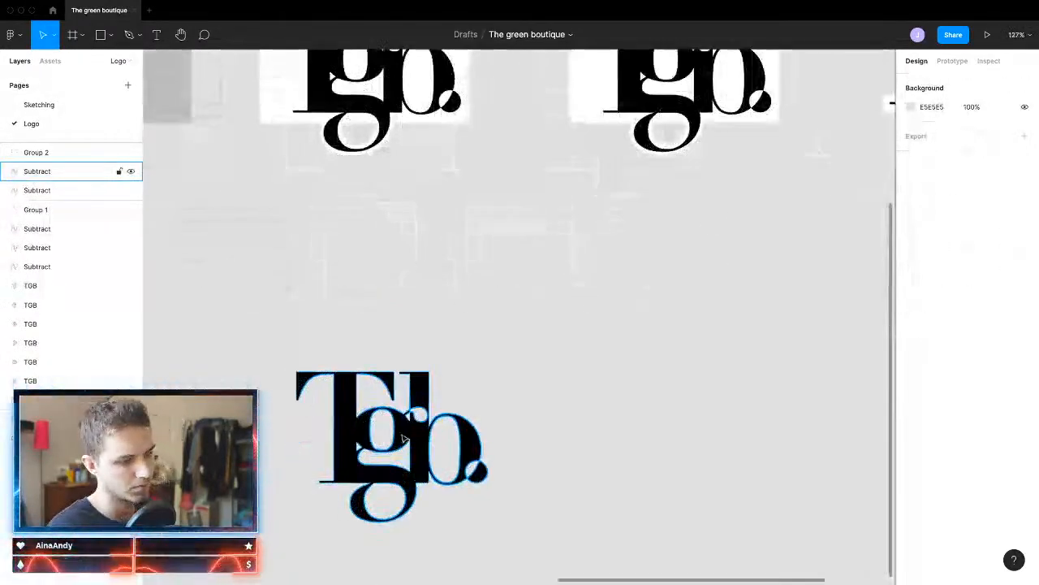
scroll(403, 439, up, 2)
click(430, 506)
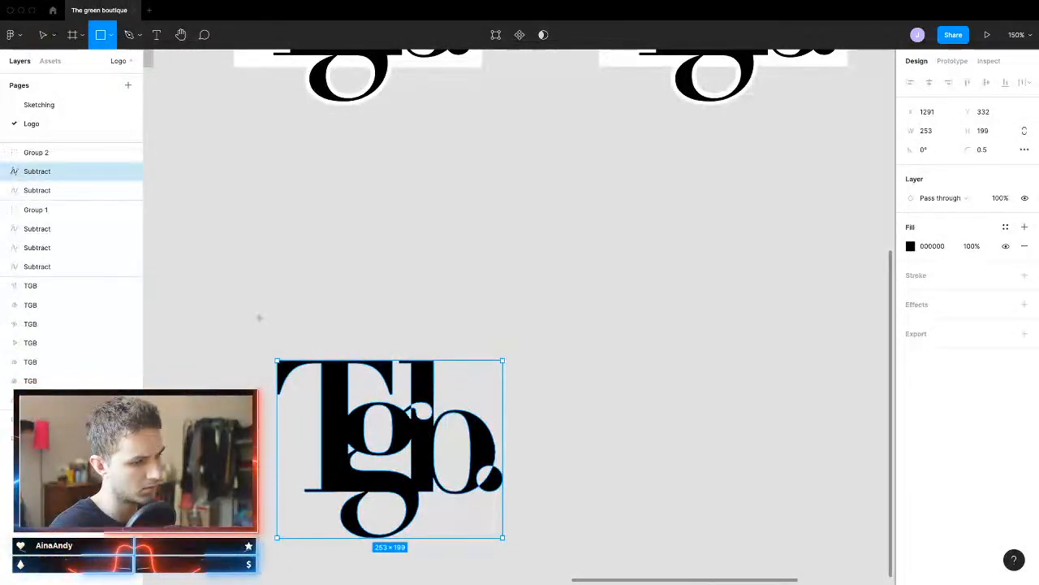
mouse_move(259, 318)
mouse_down()
mouse_move(547, 579)
mouse_move(504, 555)
mouse_up()
key(ctrl+shift+[)
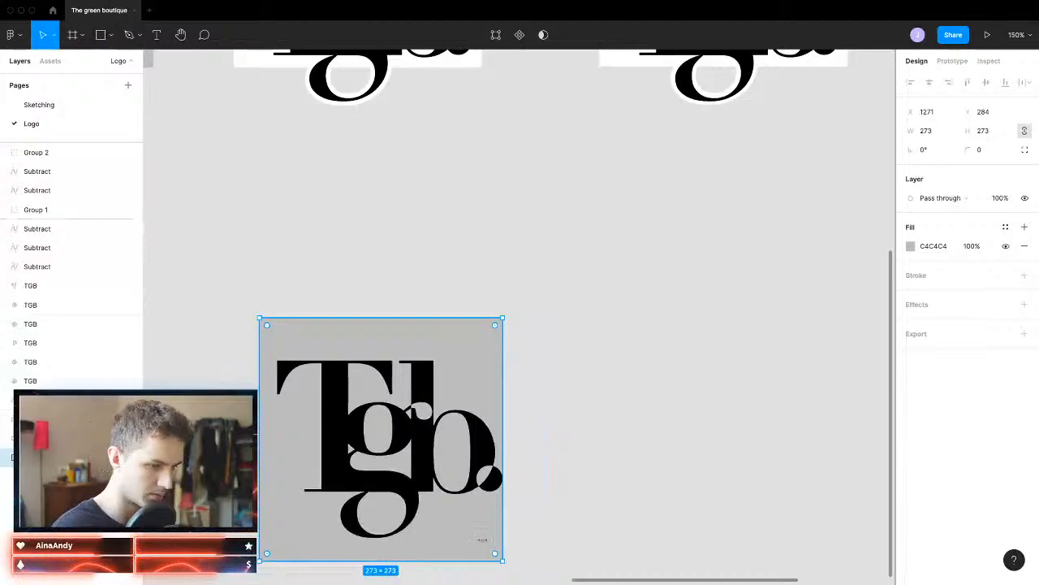
Step: Resize the square to about 301 × 297, round its corners fully into a circle and position it around the lettering
scroll(455, 423, down, 3)
drag(455, 360, 462, 360)
drag(508, 395, 349, 162)
key(super+z)
drag(452, 360, 451, 353)
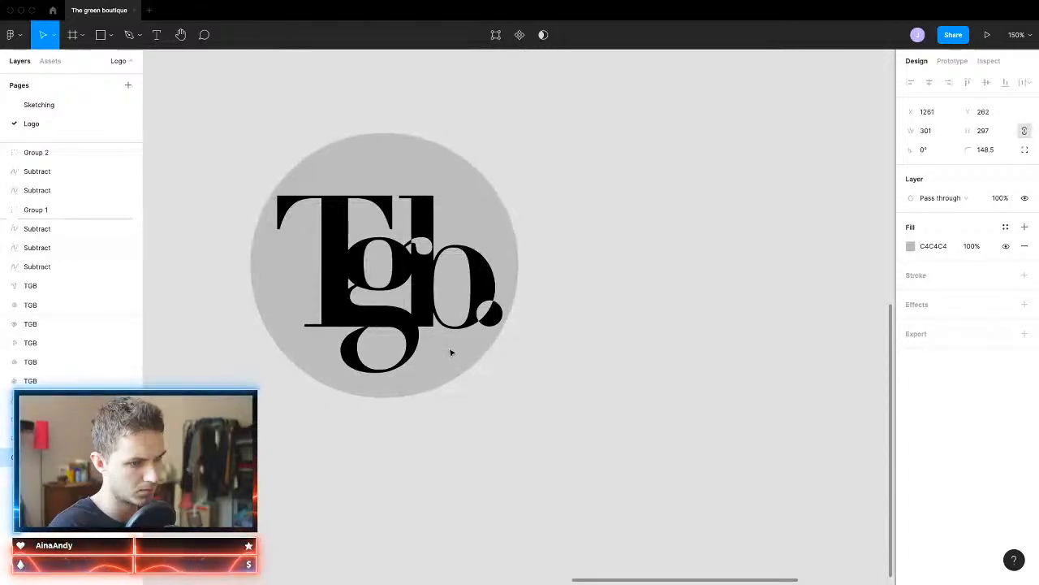
drag(451, 352, 452, 353)
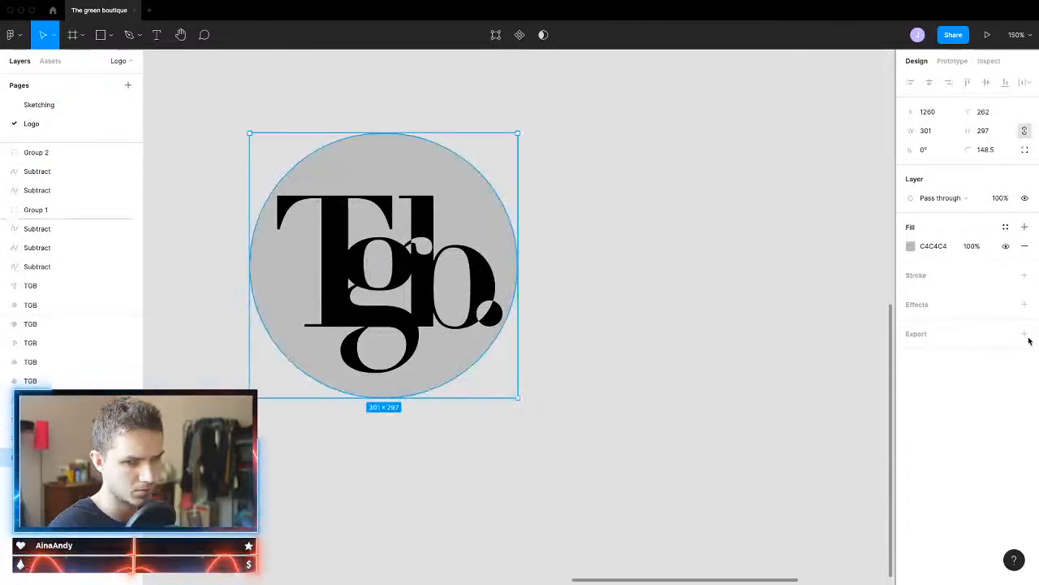
Step: Remove the circle's fill, give it a black inside stroke of width 4 and enlarge it to about 309 × 305
click(1025, 247)
click(1025, 256)
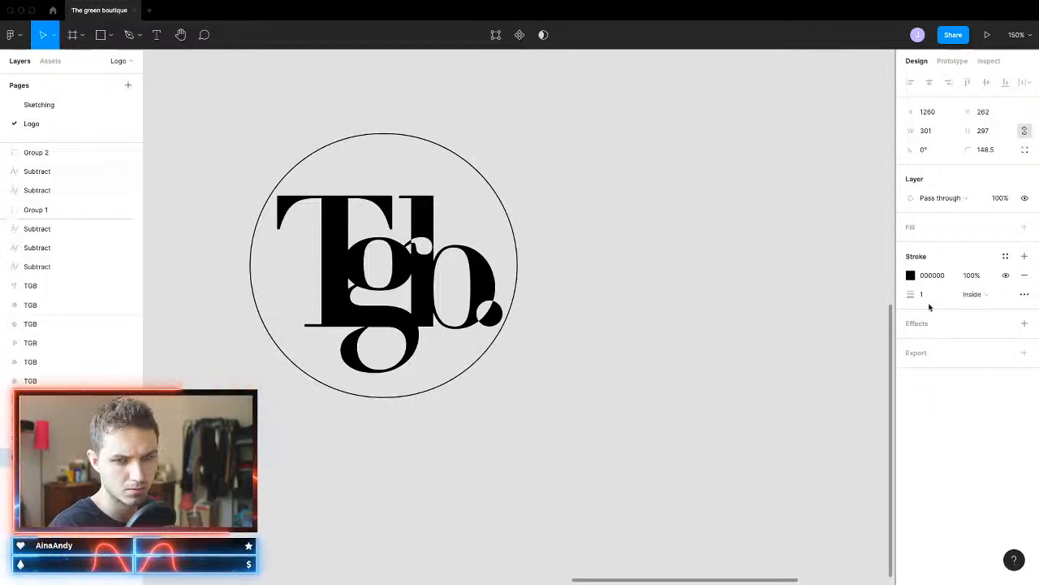
key(Up)
key(Up)
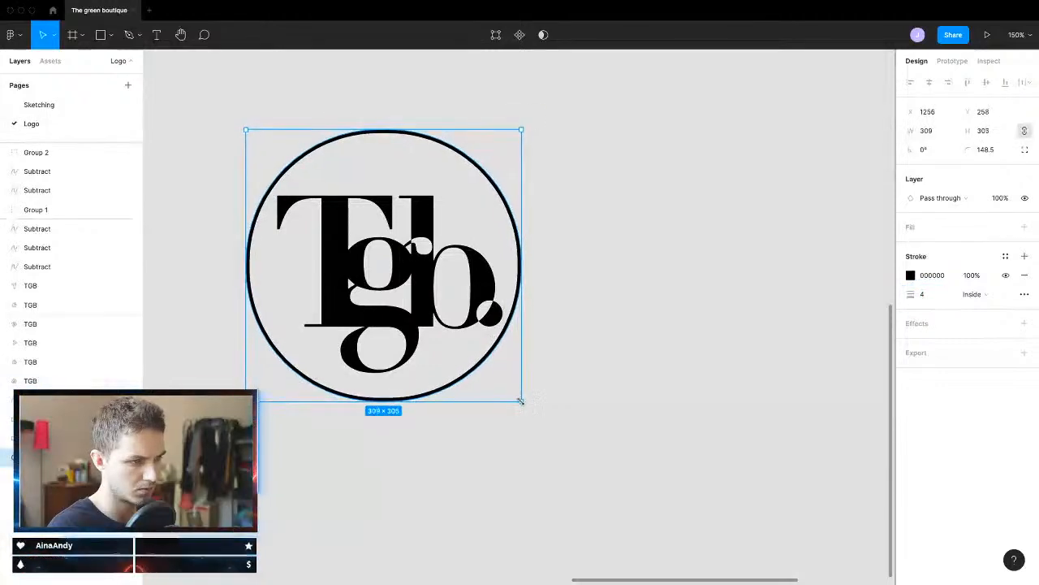
click(636, 440)
Step: Select the circle and its lettering together and scale them down to about 177 × 175
scroll(635, 439, down, 5)
drag(596, 285, 434, 429)
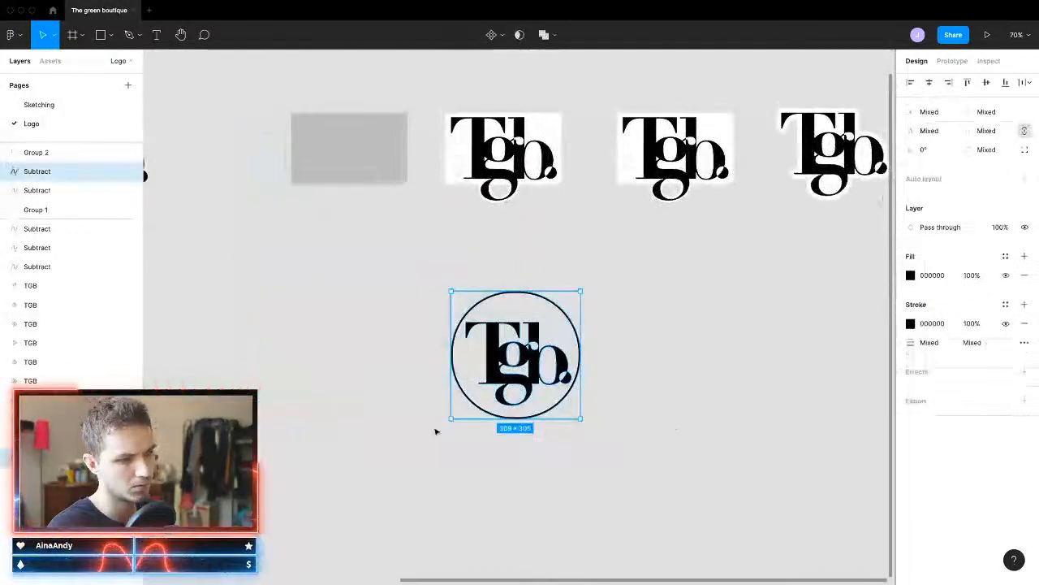
scroll(616, 423, down, 6)
scroll(501, 419, up, 5)
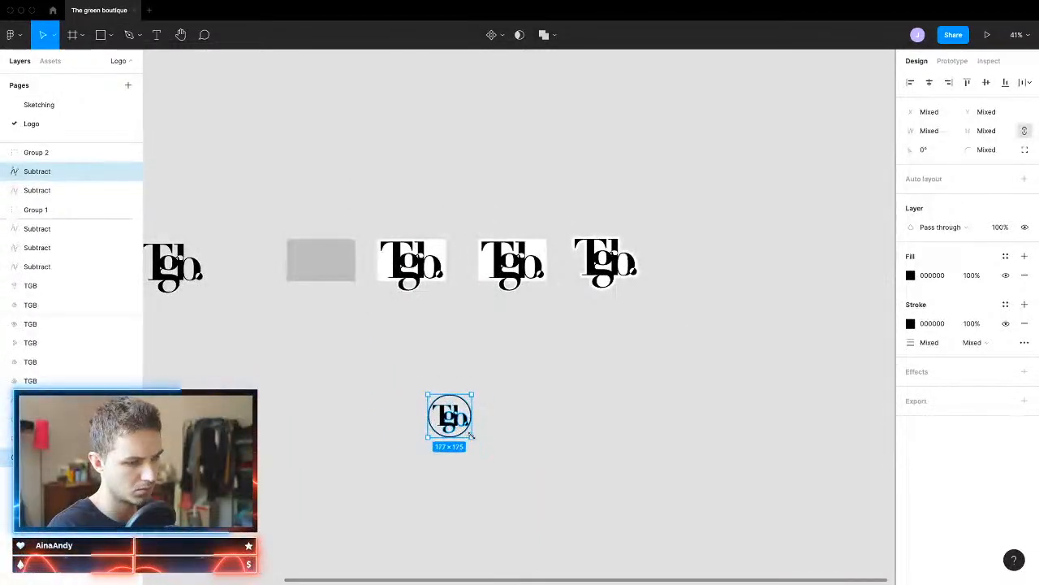
Step: Scale the selected circle and its lettering to about 187 × 185
drag(461, 427, 419, 396)
scroll(412, 403, up, 10)
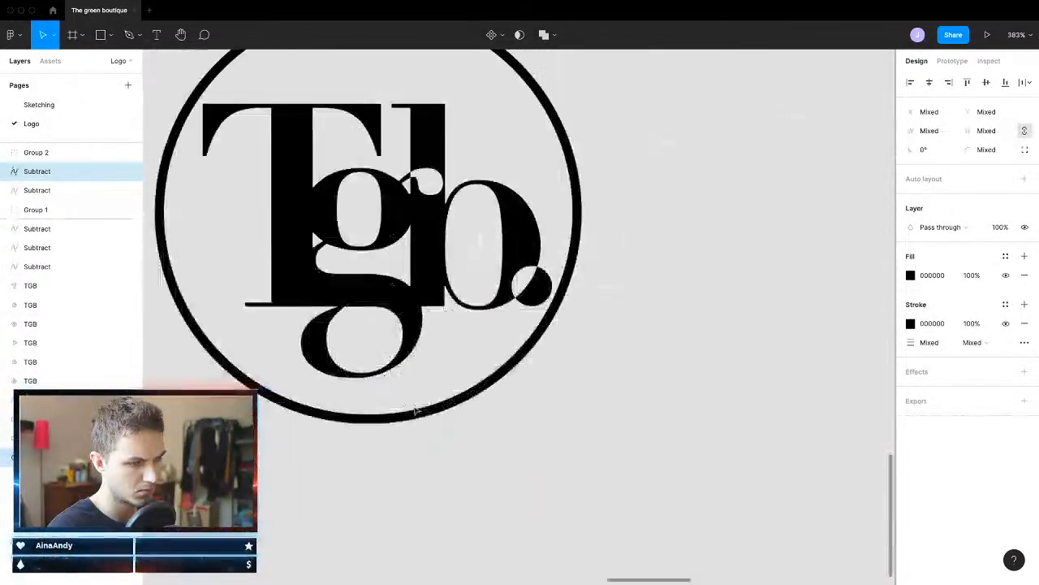
scroll(468, 448, down, 2)
scroll(487, 486, up, 1)
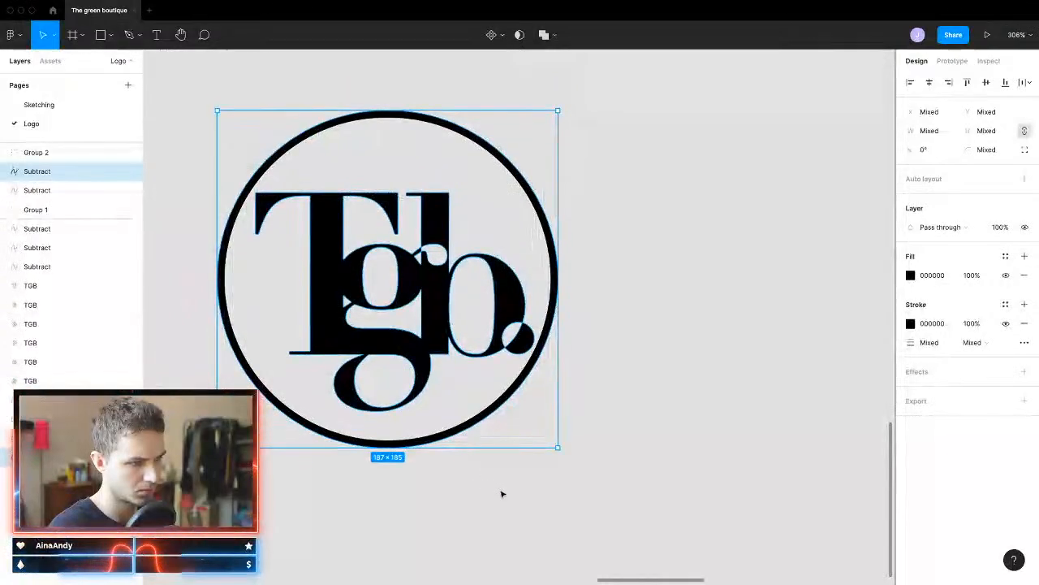
Step: Duplicate the circular outline badge to the right of the original
scroll(542, 490, down, 5)
drag(488, 418, 852, 416)
scroll(851, 415, right, 3)
click(768, 417)
scroll(707, 416, down, 5)
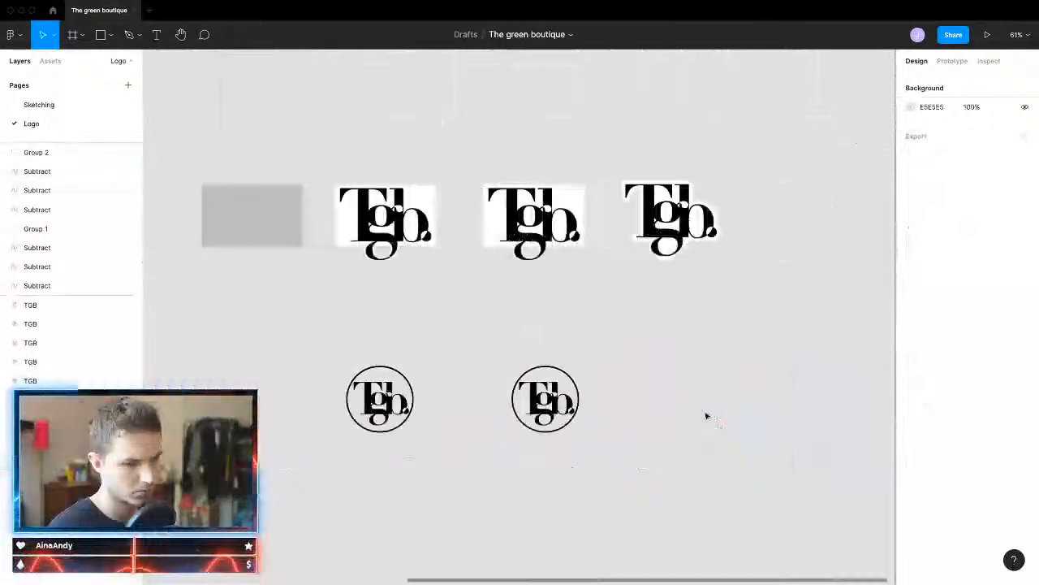
Step: Try replacing the copied badge's lettering with the white-contour logo, placing it over the empty circle
click(683, 220)
drag(683, 220, 706, 422)
click(566, 415)
key(Delete)
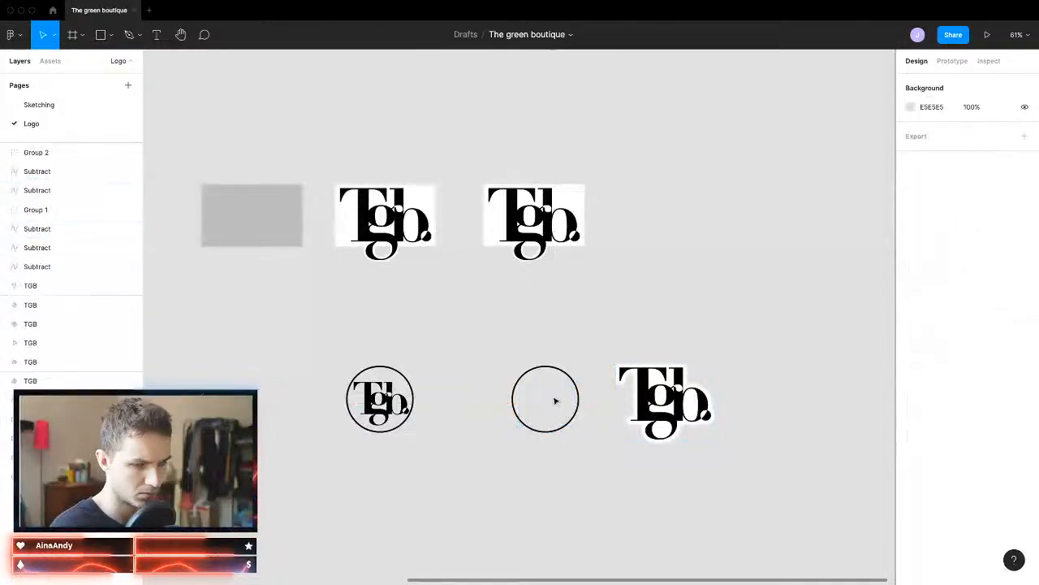
click(559, 404)
mouse_move(560, 404)
mouse_down()
mouse_move(703, 403)
mouse_move(573, 413)
mouse_up()
key(super+z)
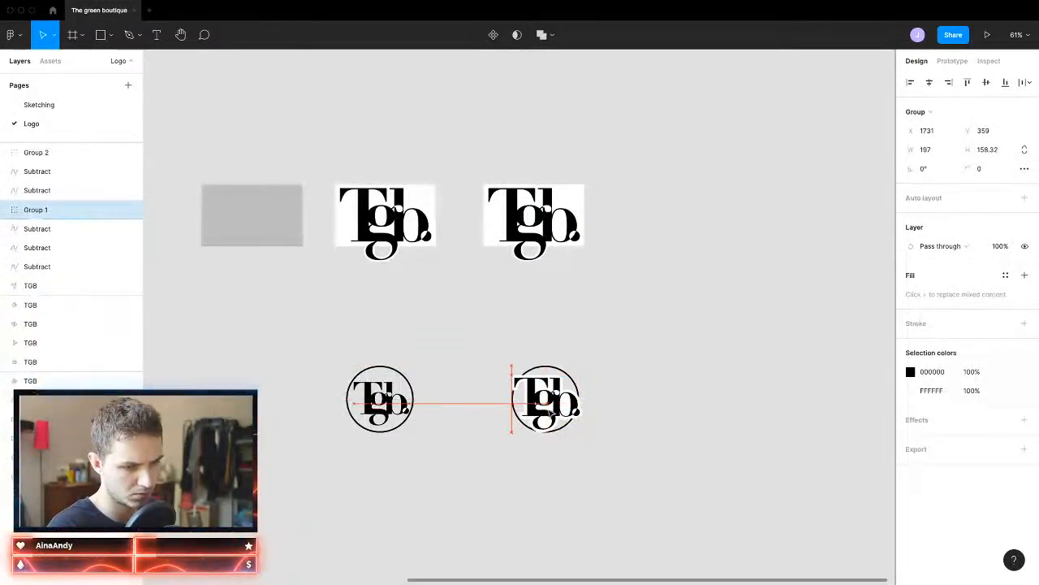
Step: Scale the white-contour logo down to about 149 × 119.74 and centre it inside the circle
scroll(550, 413, up, 10)
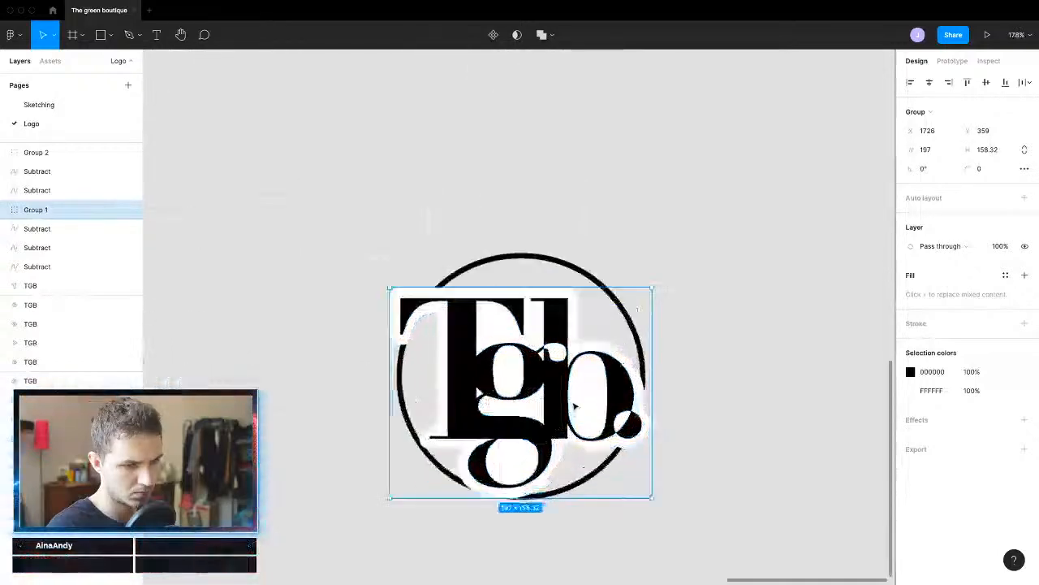
drag(694, 390, 647, 393)
drag(558, 407, 559, 409)
click(679, 346)
key(super+z)
key(super+z)
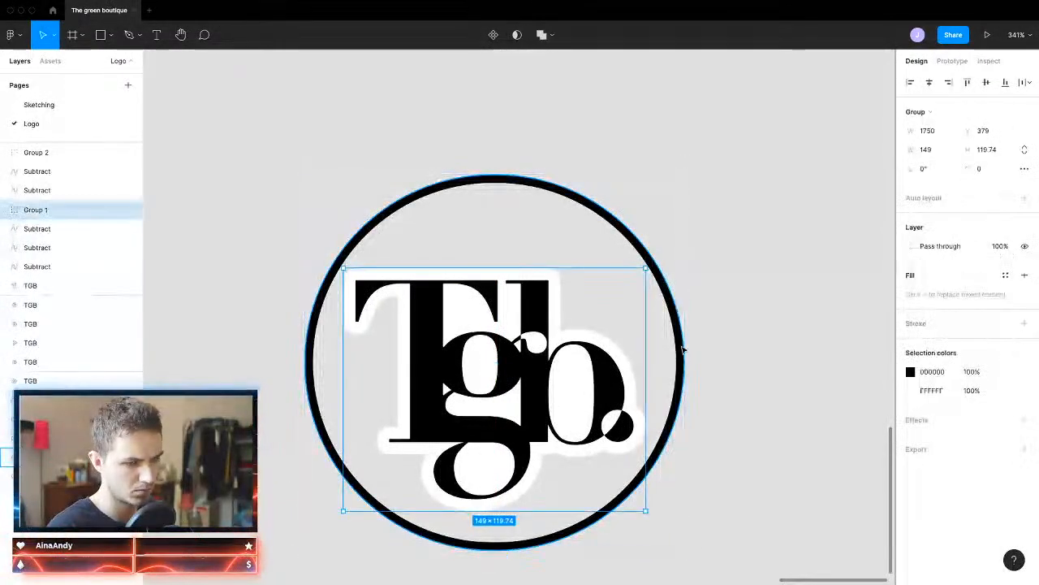
Step: Delete the circle together with its white-contour logo, and duplicate the original outline badge to the right again
scroll(680, 346, down, 10)
drag(711, 307, 582, 434)
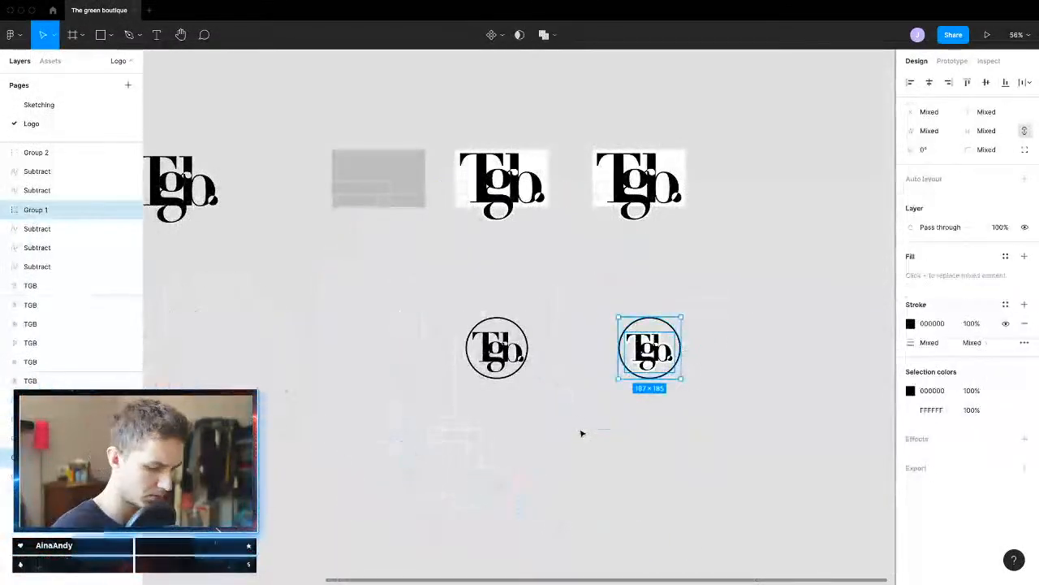
key(Delete)
drag(556, 296, 590, 365)
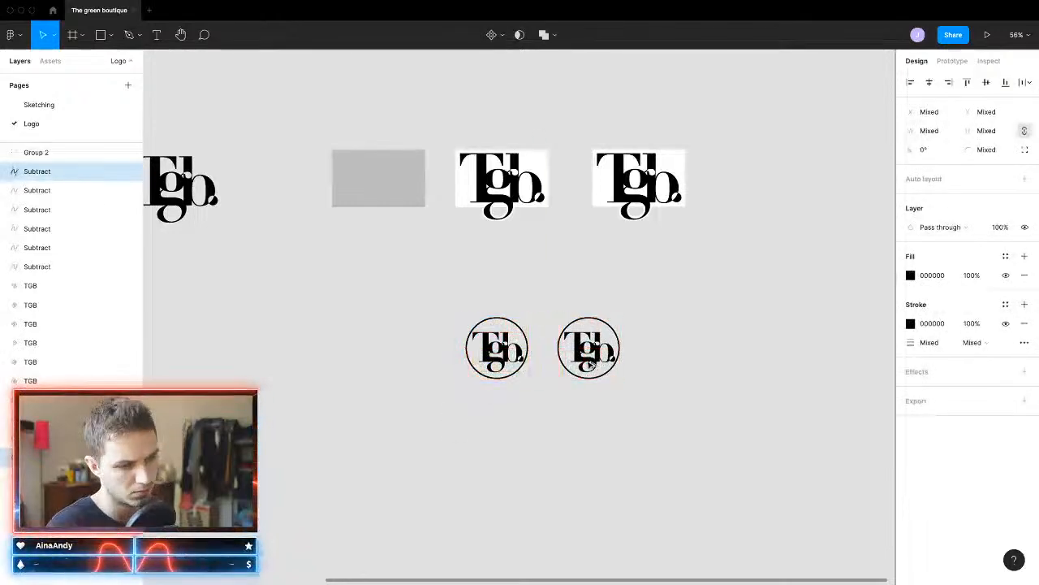
Step: Try changing the copied badge's lettering fill to white FFFFFF, and undo the change
click(910, 275)
drag(820, 329, 722, 267)
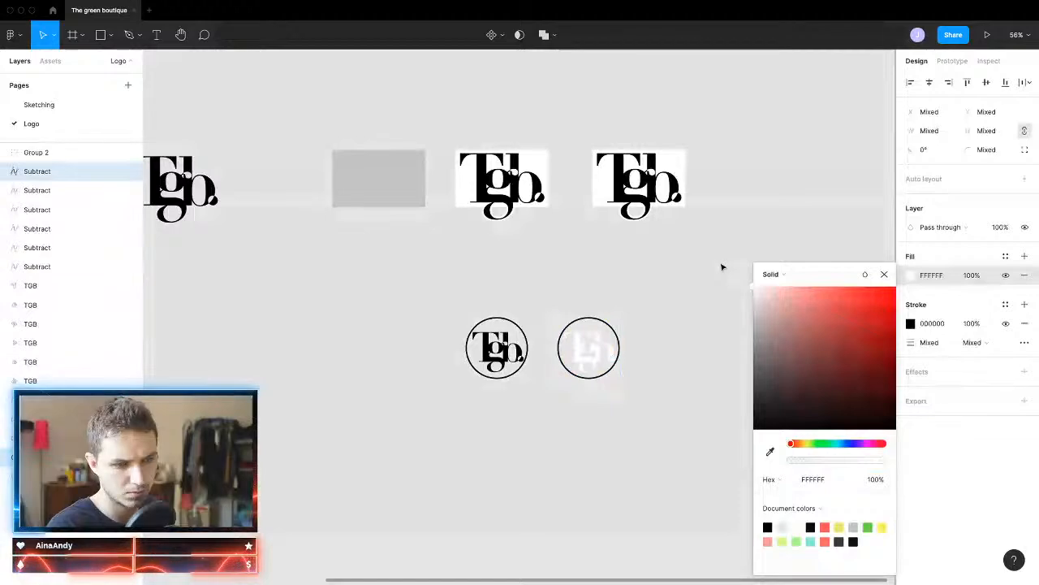
key(super+z)
click(670, 338)
Step: Add a white FFFFFF fill to the copied badge's circle
scroll(624, 347, up, 5)
click(621, 339)
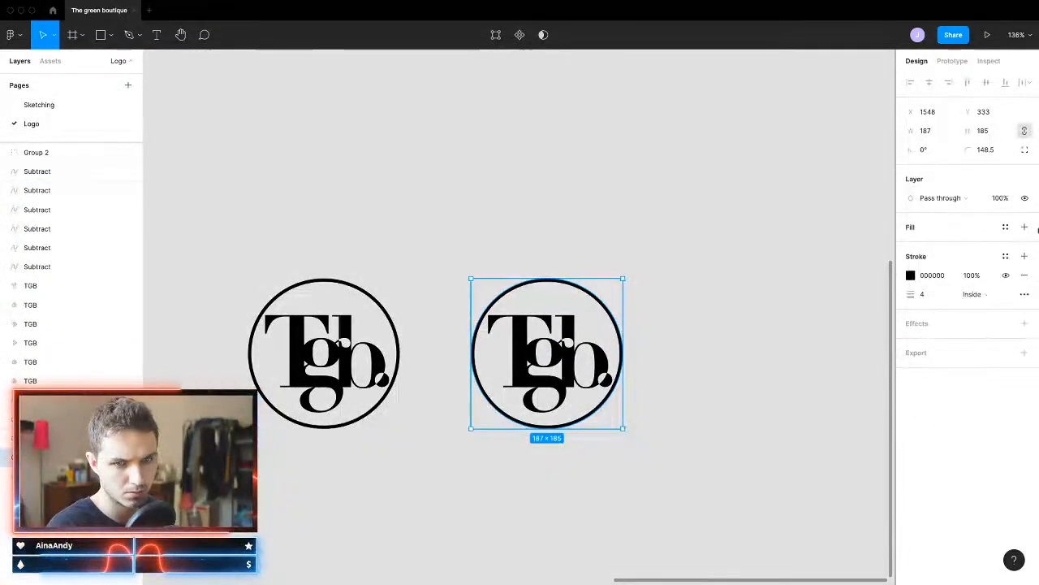
click(1024, 227)
click(910, 246)
text(FFFFFF)
key(Return)
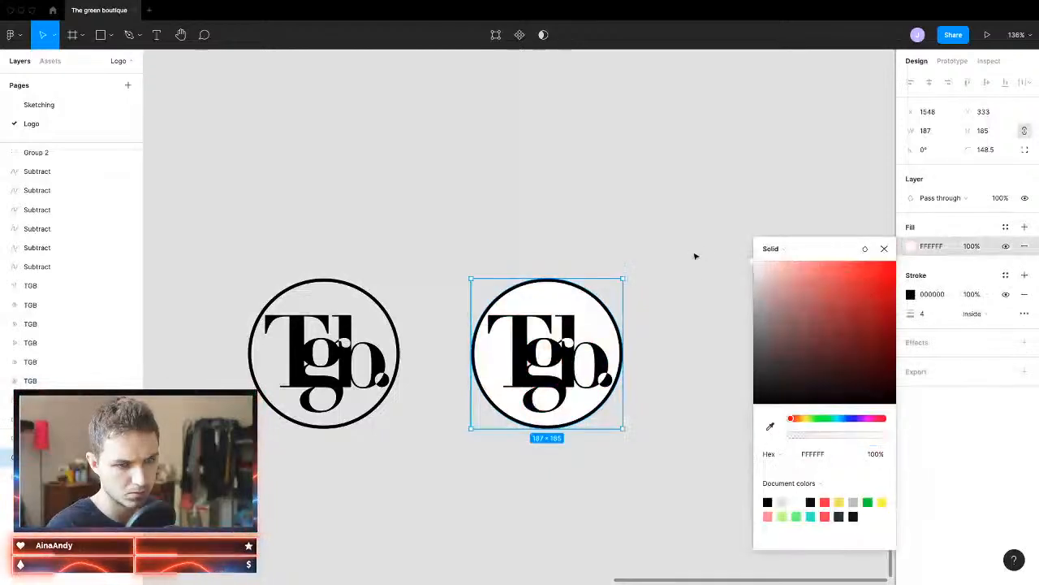
click(695, 256)
Step: Duplicate the white-filled badge to the right and change the copy's white colour to black
scroll(641, 341, down, 4)
click(578, 357)
drag(578, 357, 719, 366)
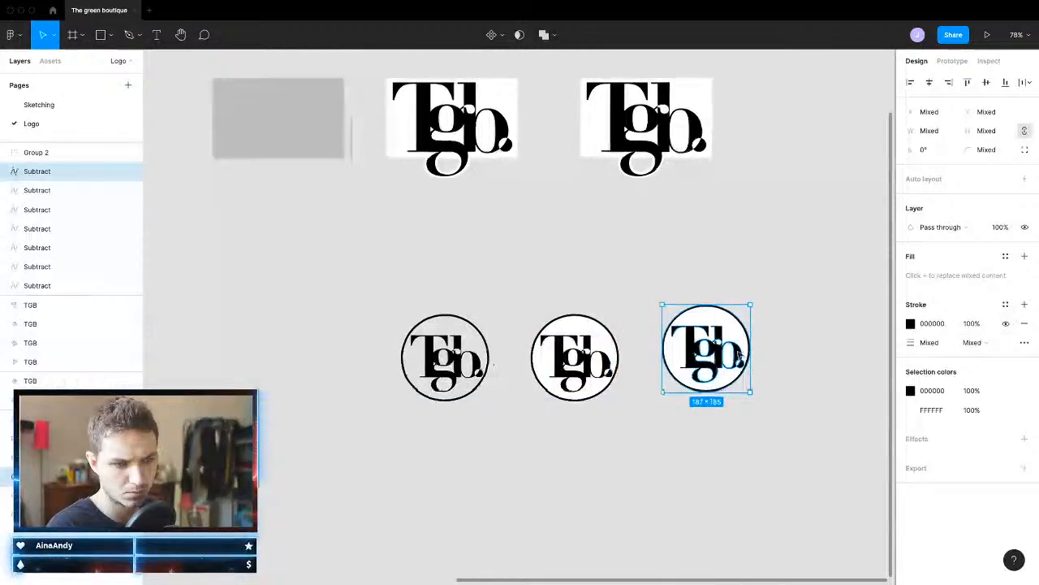
ctrl+scroll(749, 347, up, 5)
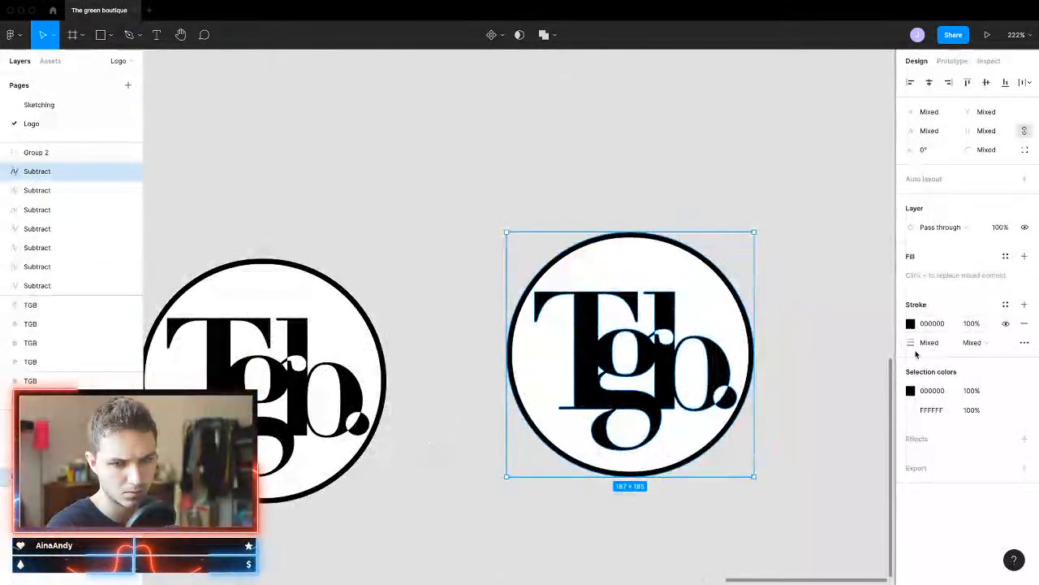
click(910, 410)
click(770, 527)
Step: Select the black circle and its lettering together and subtract the lettering from the circle
click(669, 355)
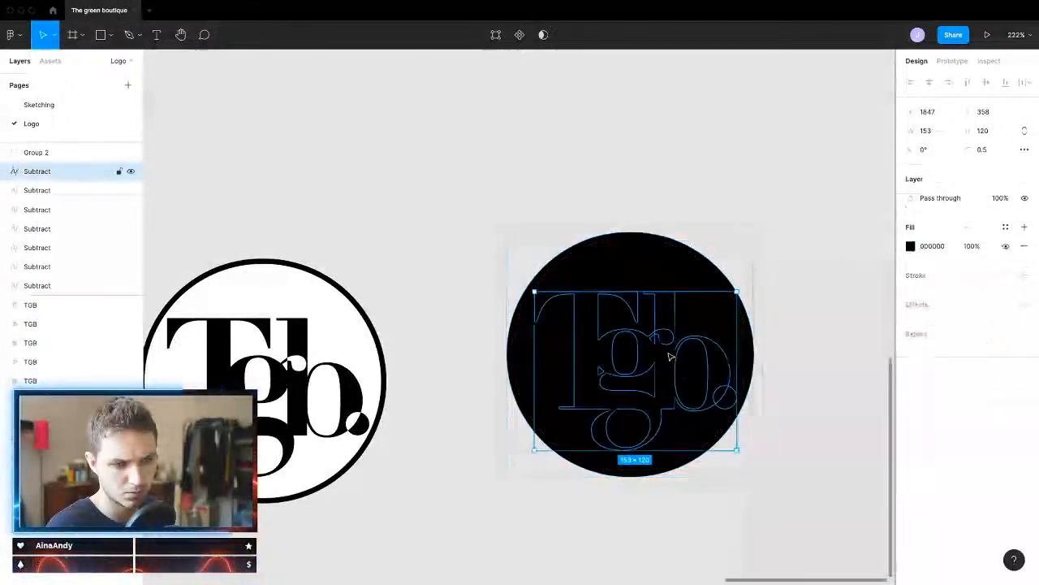
drag(809, 256, 597, 449)
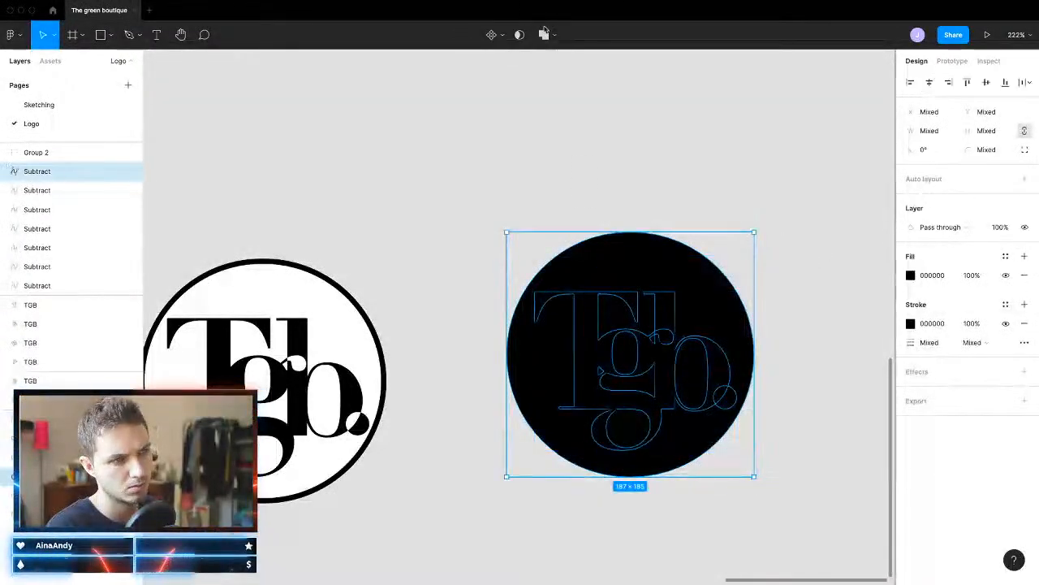
click(544, 32)
click(552, 77)
click(800, 356)
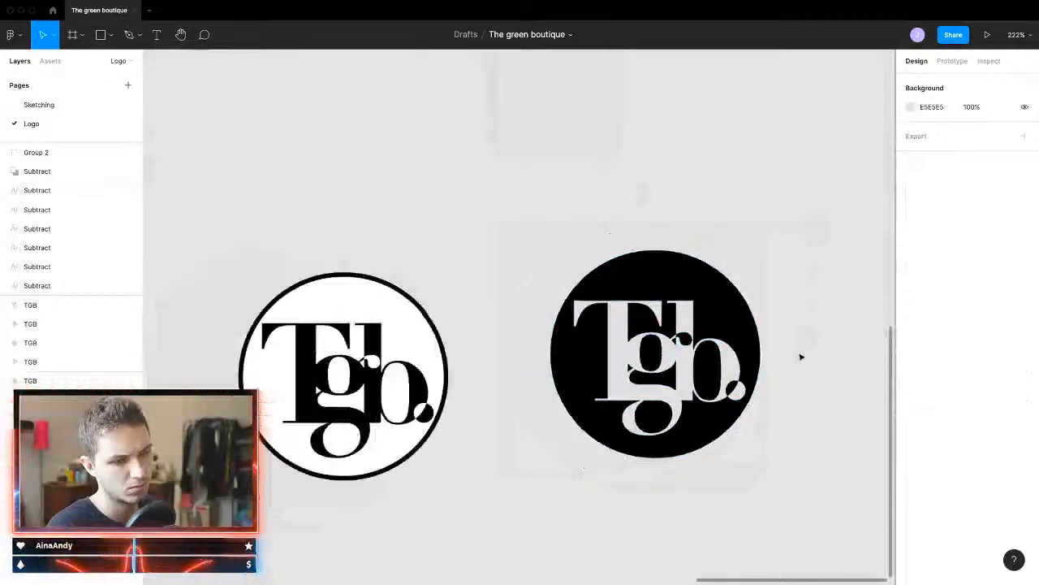
Step: Duplicate the black cut-out badge to the right, aligned with it, and set the copy's fill to white FFFFFF
scroll(801, 356, down, 3)
scroll(805, 360, right, 2)
scroll(690, 371, up, 5)
drag(734, 241, 464, 506)
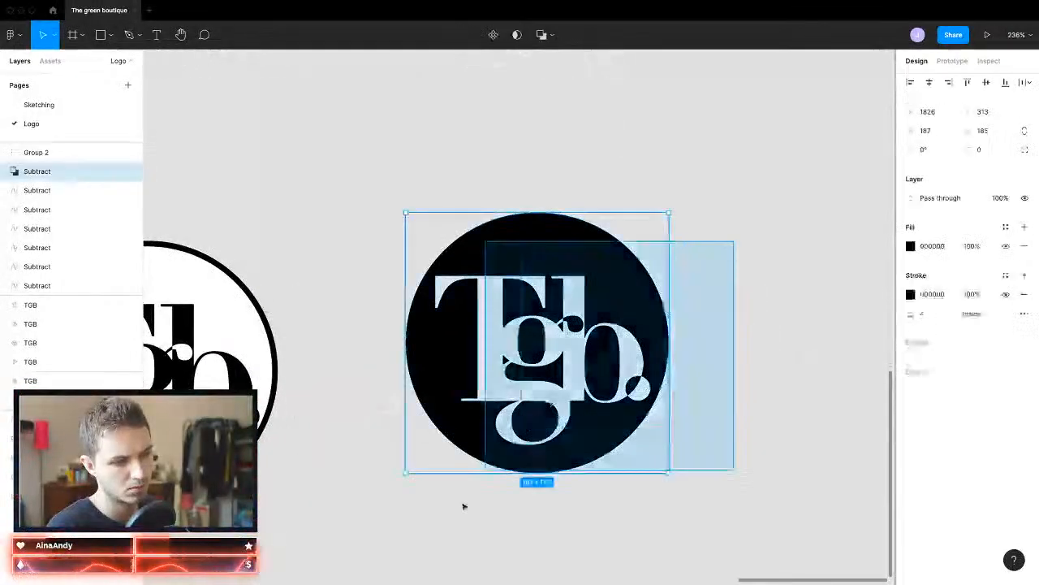
drag(527, 413, 793, 408)
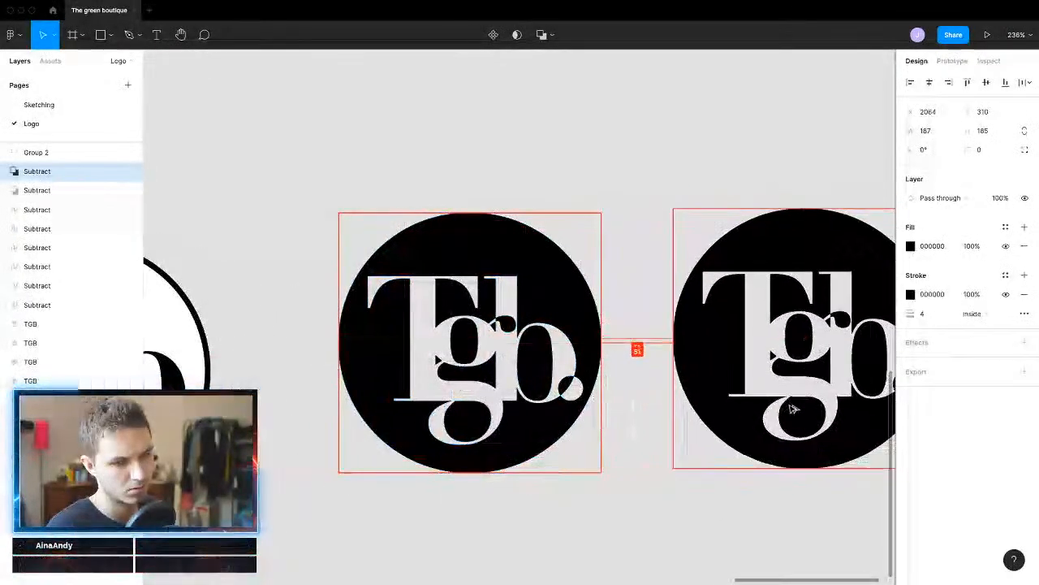
click(911, 245)
click(792, 306)
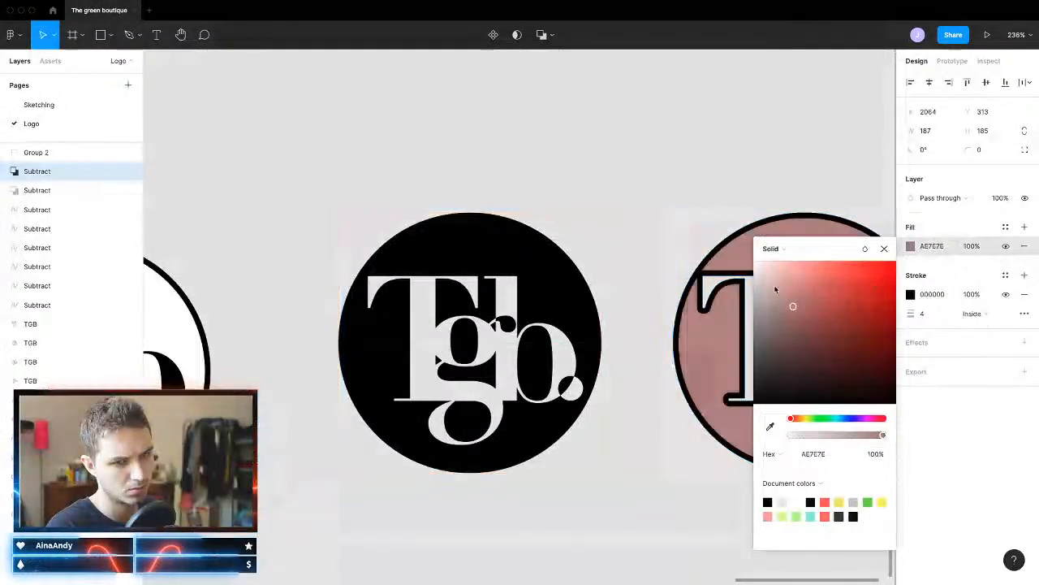
drag(775, 289, 756, 261)
click(719, 172)
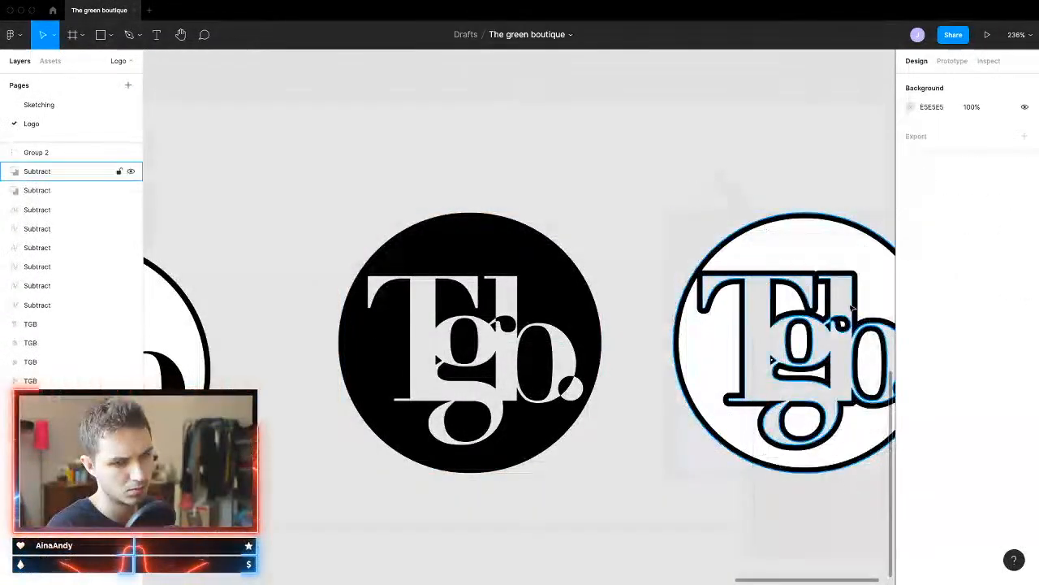
Step: Remove the black stroke from the white cut-out badge
click(889, 274)
click(992, 320)
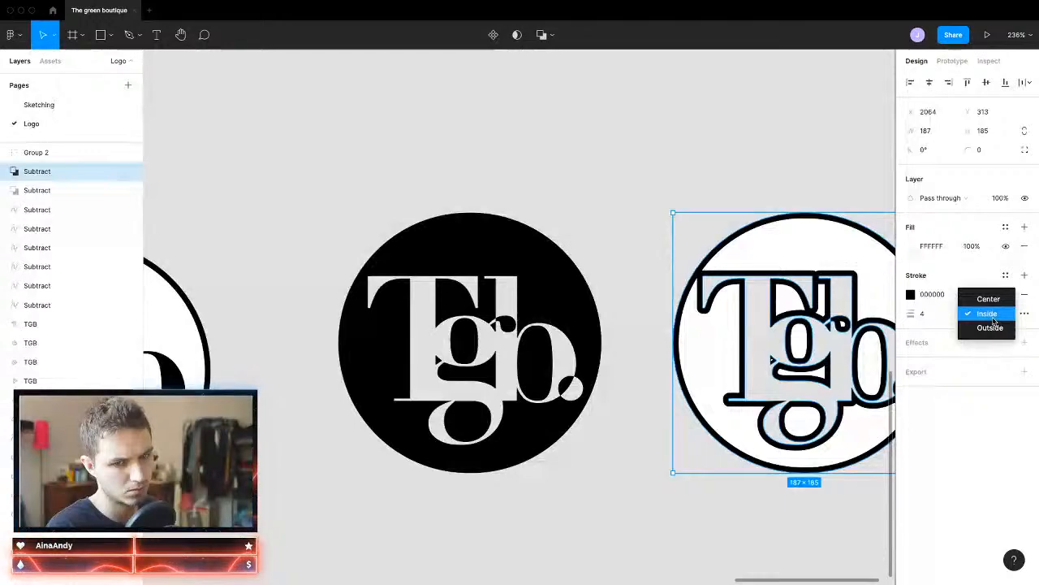
click(1023, 297)
click(1024, 297)
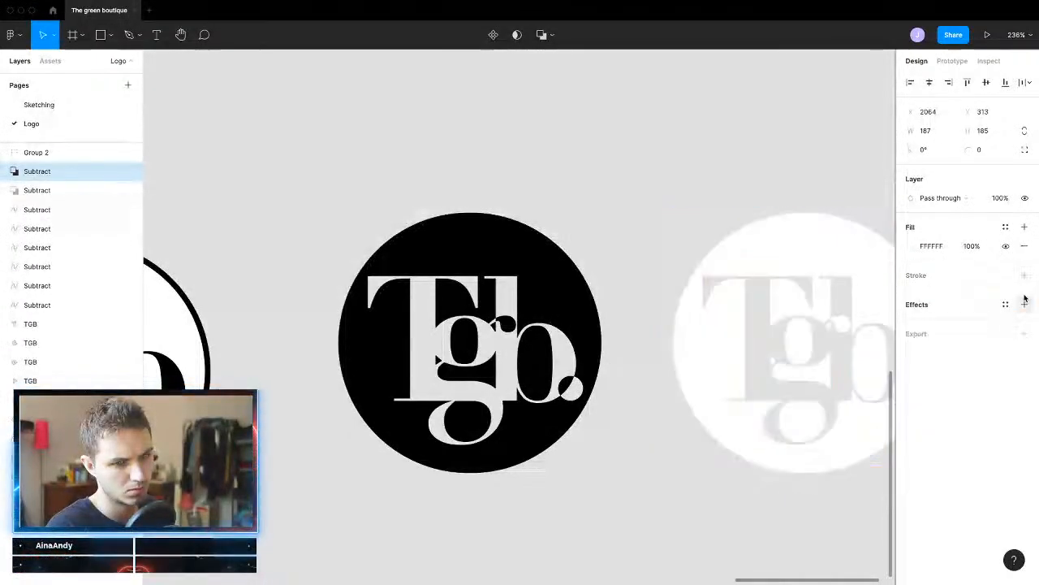
click(656, 202)
Step: Remove the stroke from the black cut-out badge
scroll(656, 259, down, 5)
scroll(660, 292, down, 2)
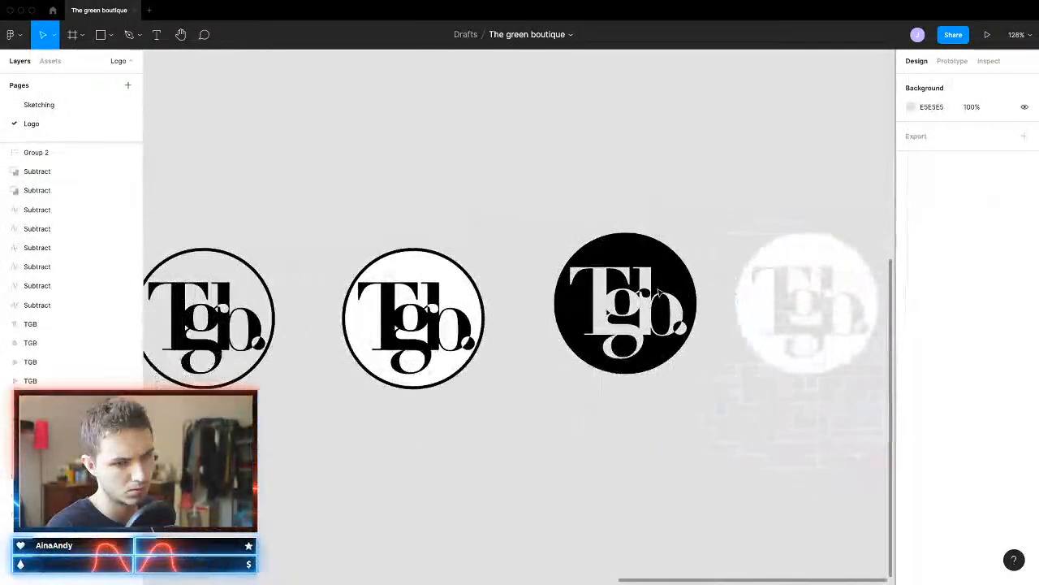
click(662, 293)
click(1024, 294)
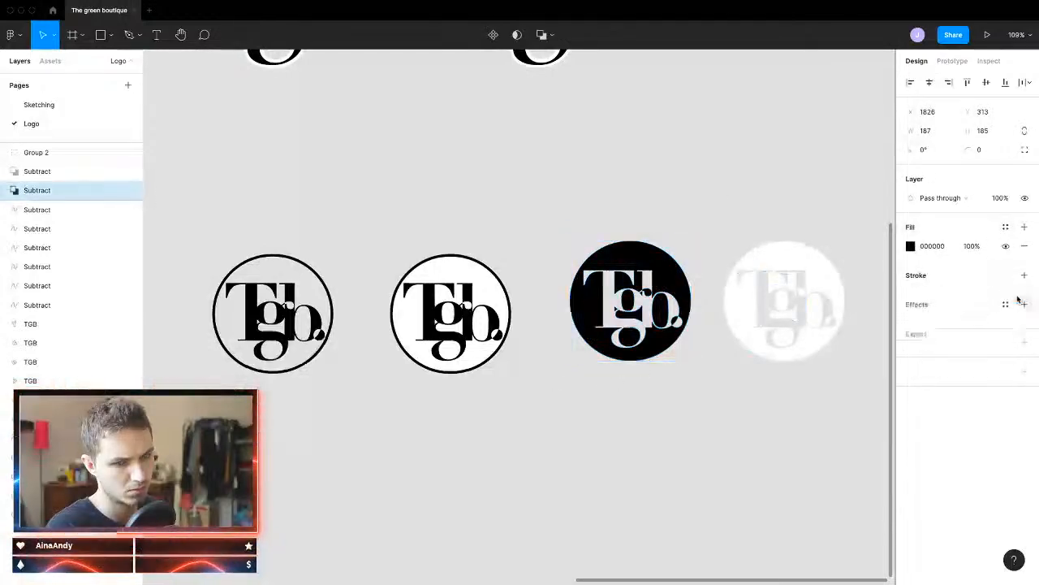
click(679, 176)
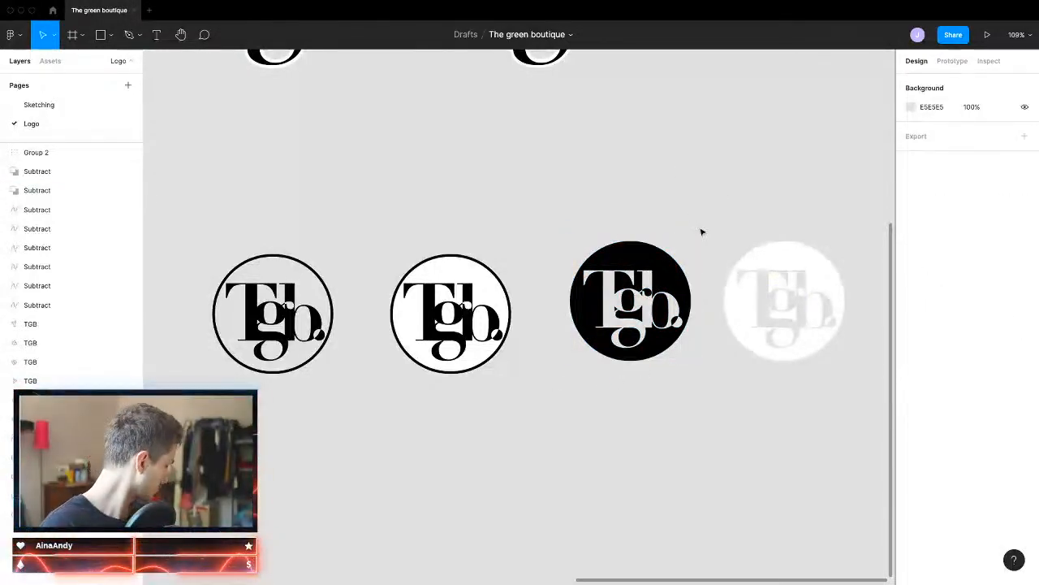
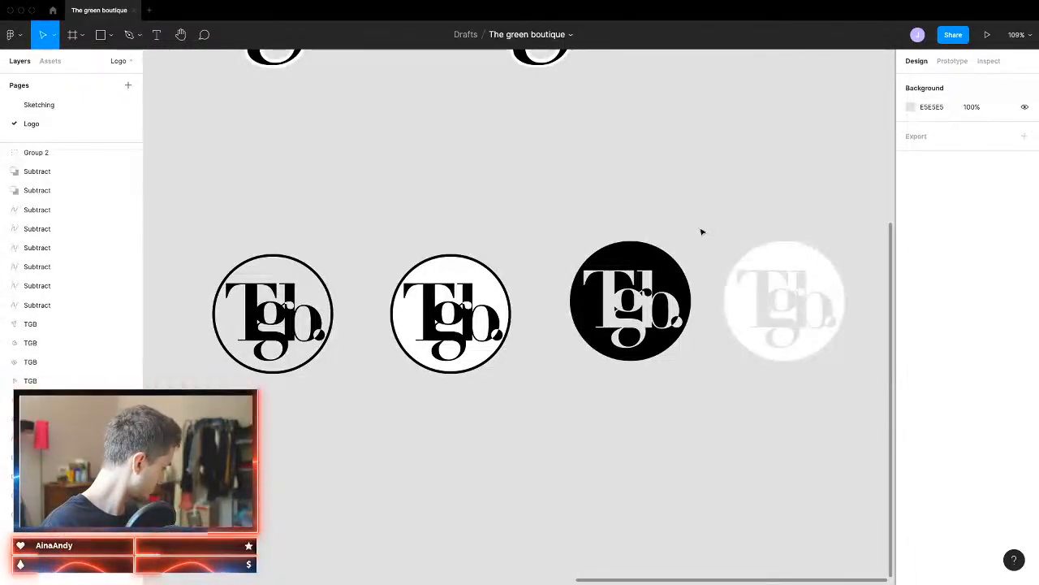
Step: Duplicate the plain black Tgb. logo without a stroke into the empty area below, at X 457, Y 860
scroll(635, 380, up, 5)
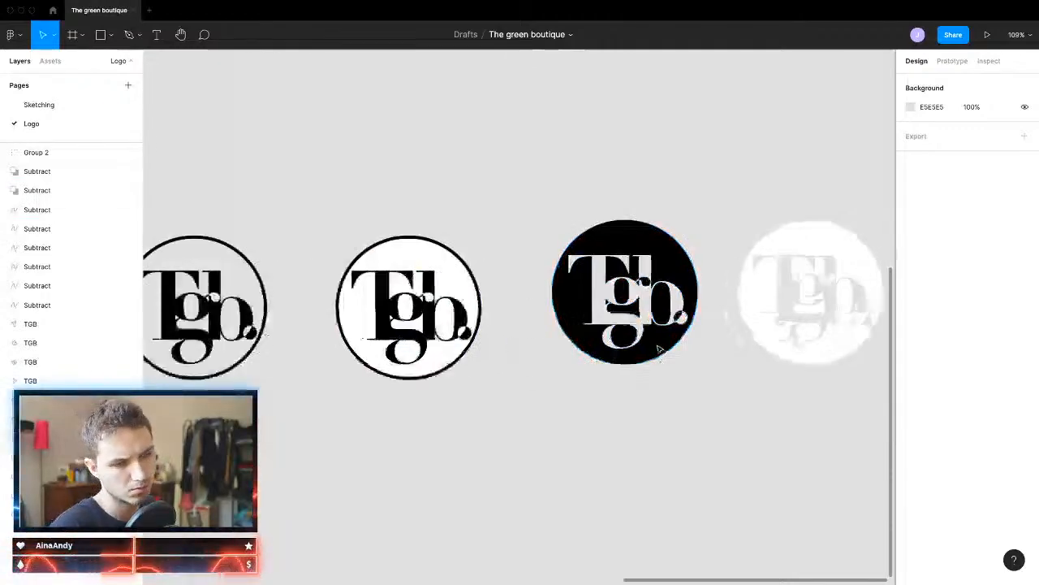
scroll(657, 348, down, 8)
scroll(684, 350, right, 3)
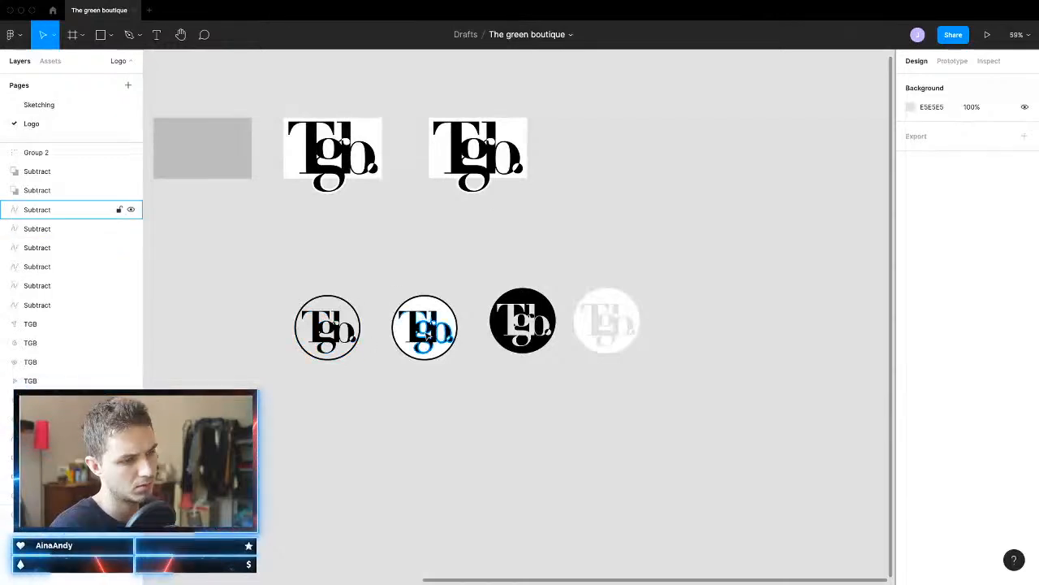
click(427, 333)
click(344, 160)
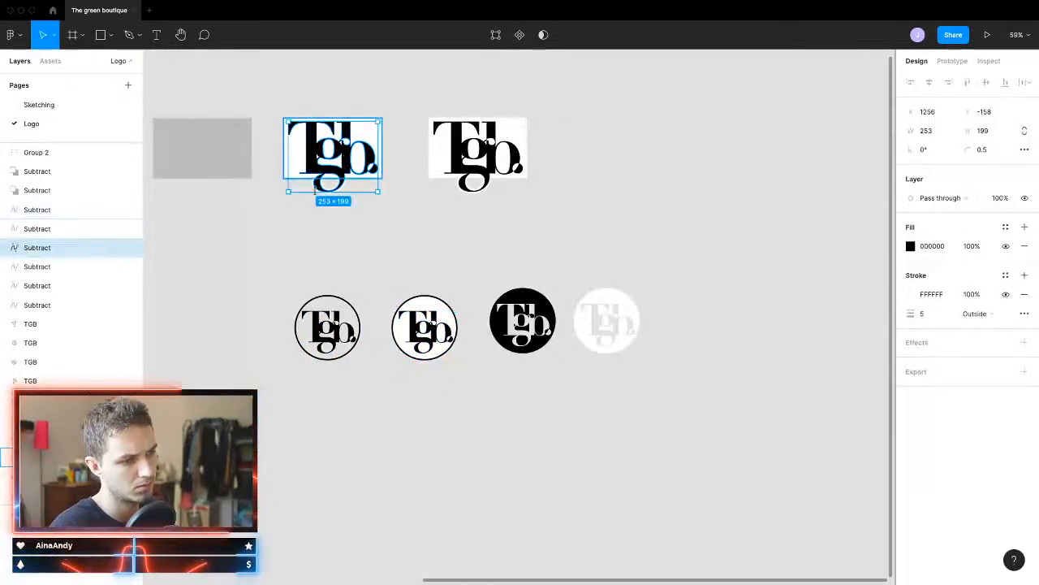
scroll(302, 208, left, 4)
click(282, 159)
drag(281, 159, 355, 567)
scroll(325, 487, down, 3)
scroll(327, 492, up, 1)
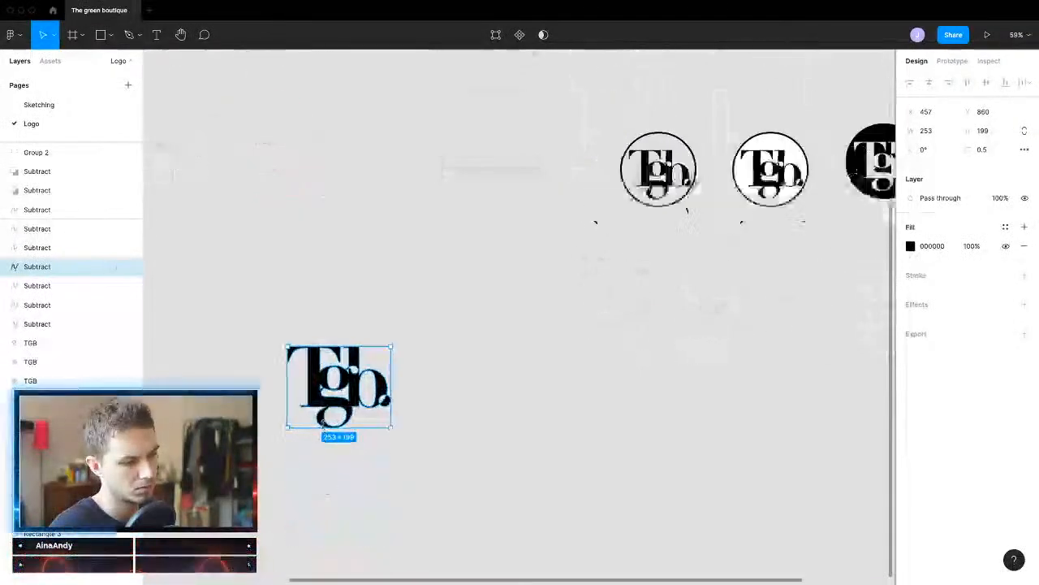
scroll(325, 421, up, 6)
scroll(332, 420, down, 1)
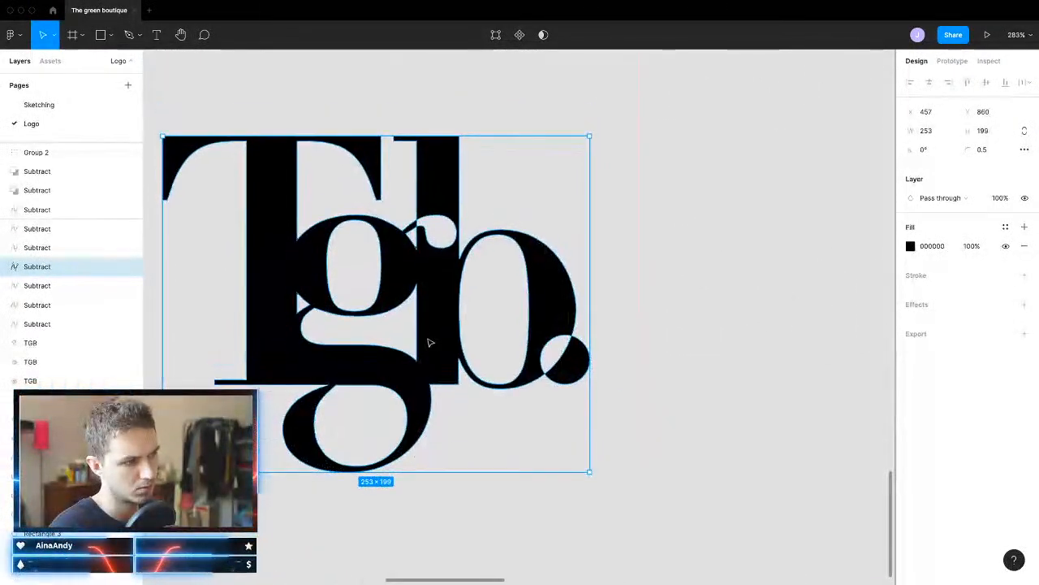
Step: Draw an 82 × 82 square beside the copied logo, round it into a circle with radius 41 and duplicate it sideways so both overlap
key(r)
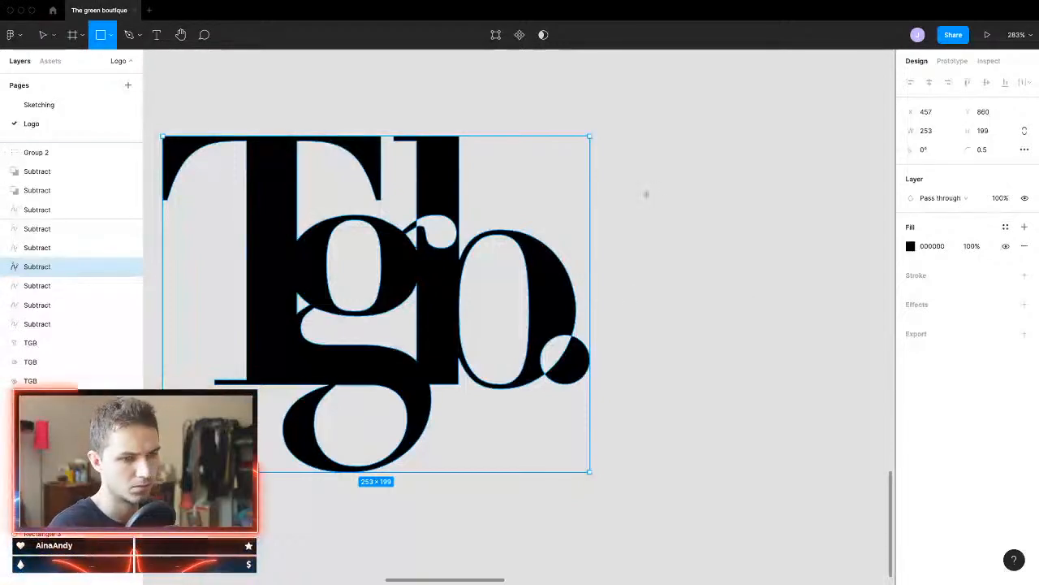
mouse_move(647, 194)
mouse_down()
mouse_move(785, 331)
mouse_move(682, 225)
mouse_up()
drag(698, 291, 762, 292)
Step: Intersect the two overlapping circles so that only their shared leaf shape remains
drag(643, 125, 825, 474)
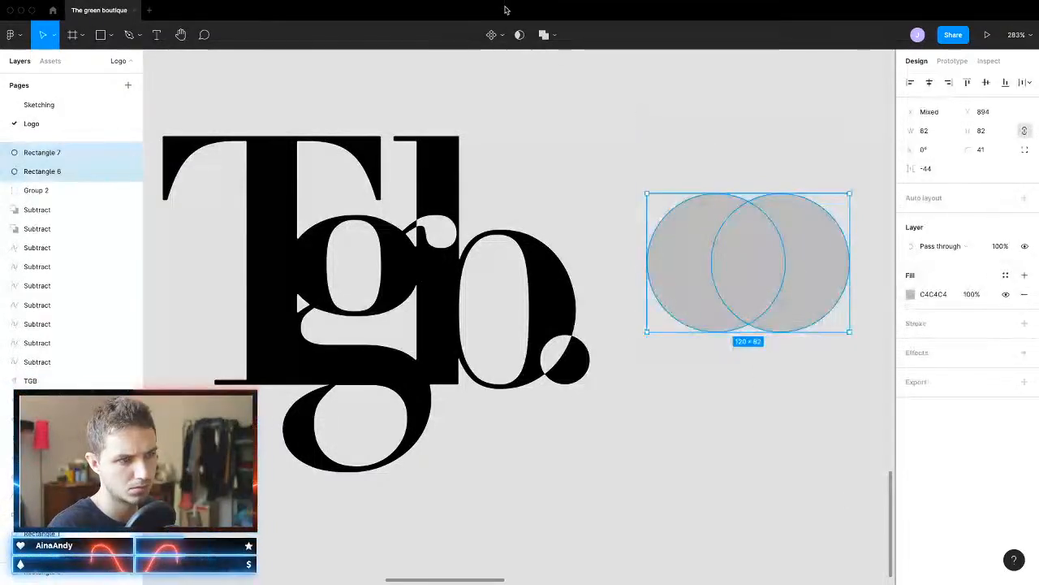
click(550, 35)
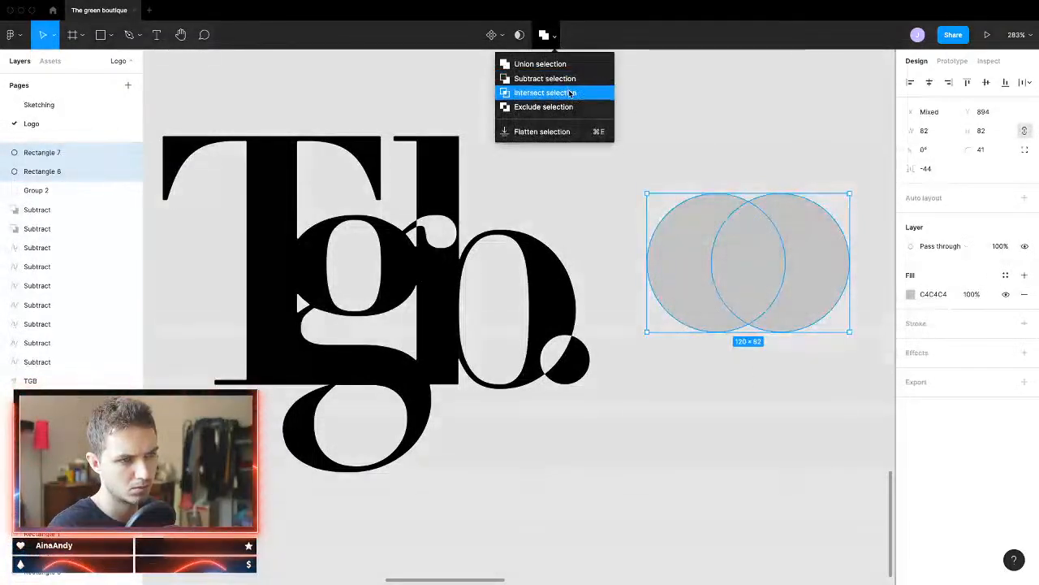
click(570, 94)
Step: Place the leaf shape inside the counter of the copied logo's b and scale it to 41 × 67.73 to match the counter's width
drag(739, 286, 529, 314)
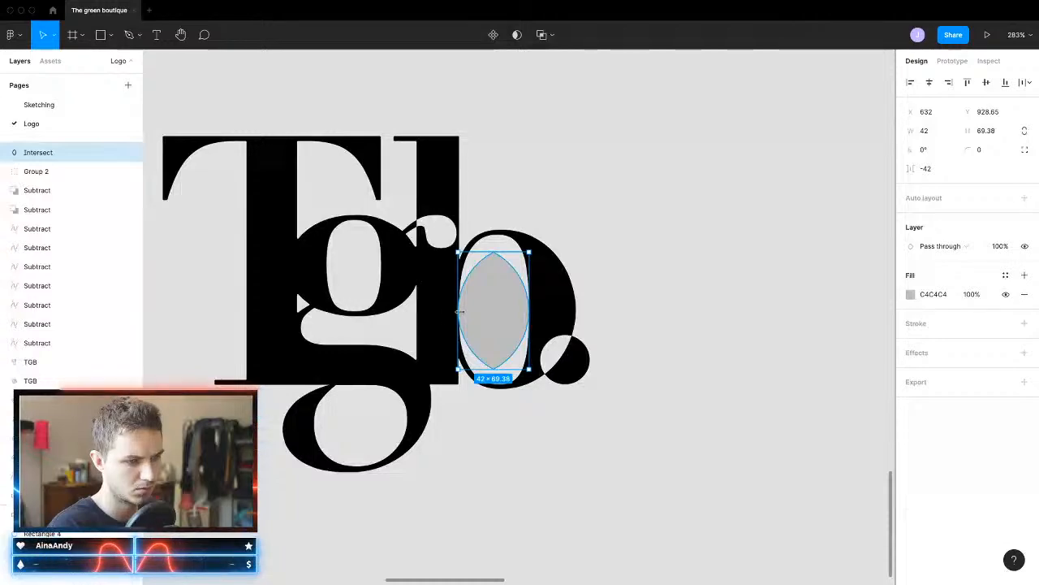
drag(459, 311, 457, 311)
click(661, 297)
Step: Flatten the intersected leaf shape inside the b into a single vector
scroll(532, 328, up, 10)
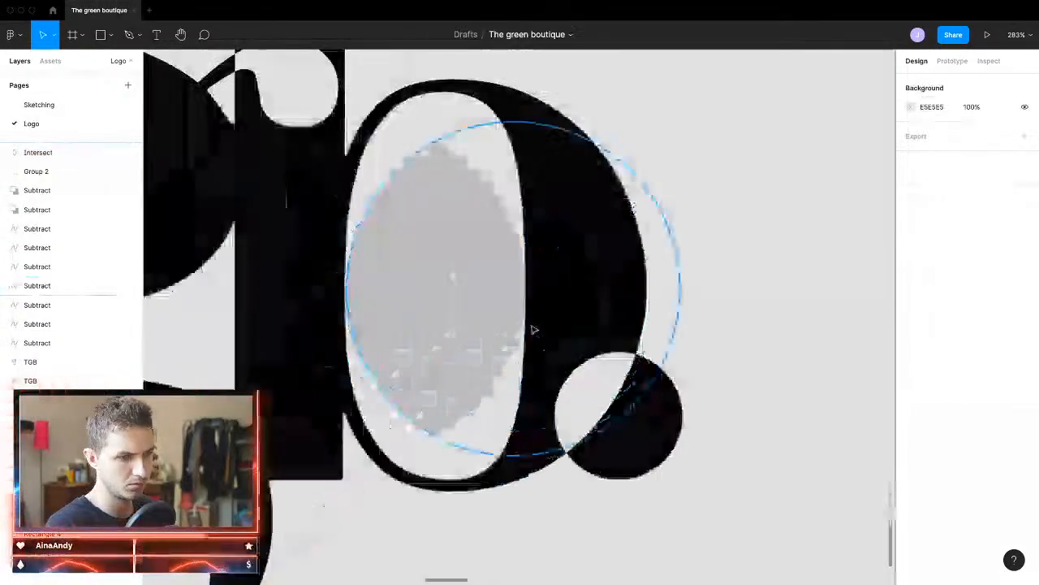
super+click(471, 317)
scroll(535, 401, down, 10)
scroll(557, 406, up, 5)
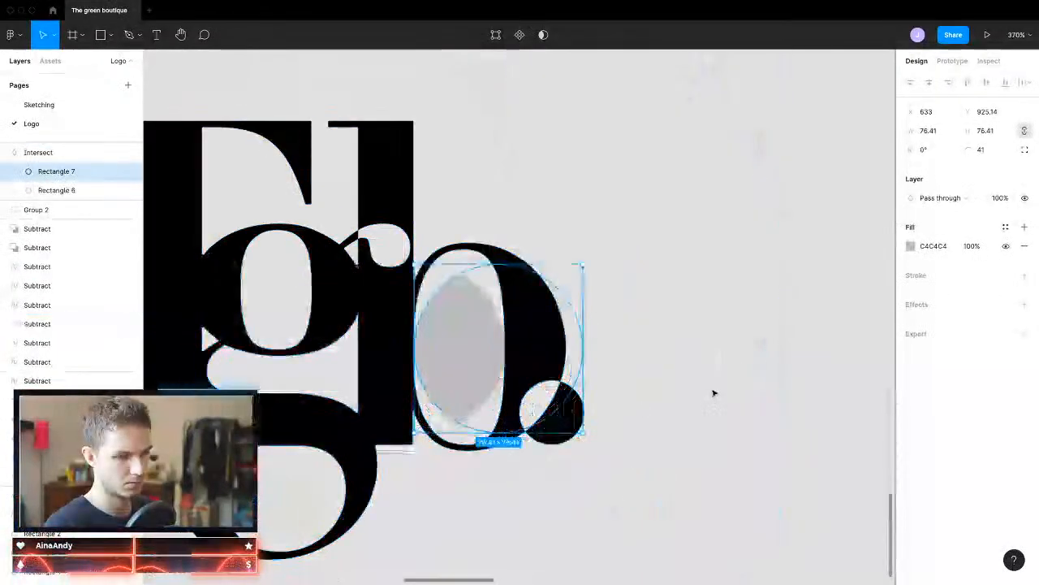
click(713, 393)
click(430, 351)
key(super+e)
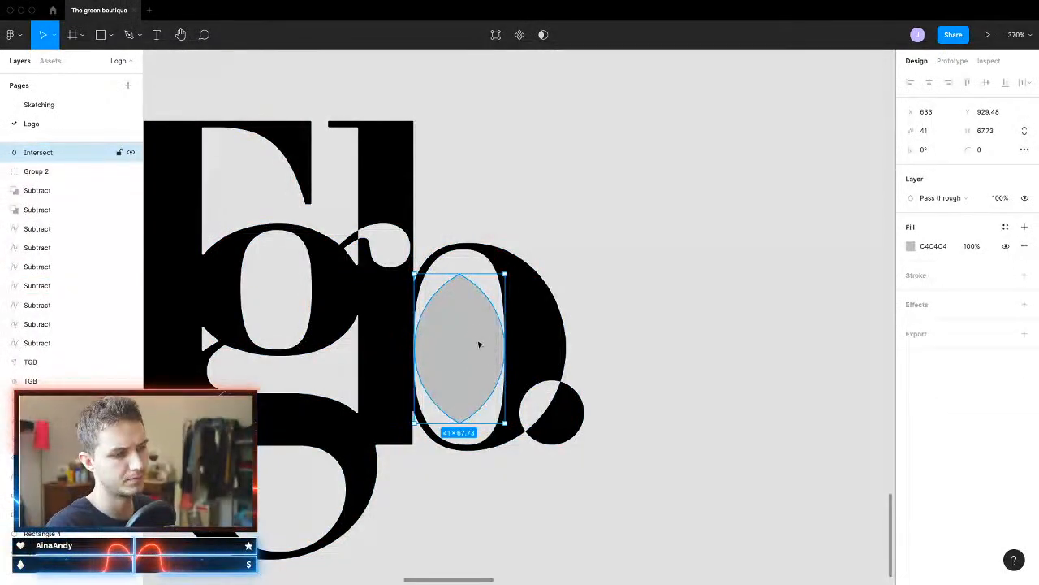
Step: Stretch the flattened leaf vertically to 41 × 89 at Y 918 so it spans the full height of the b's counter
drag(463, 358, 461, 334)
drag(459, 398, 464, 447)
scroll(471, 437, up, 10)
scroll(440, 475, down, 5)
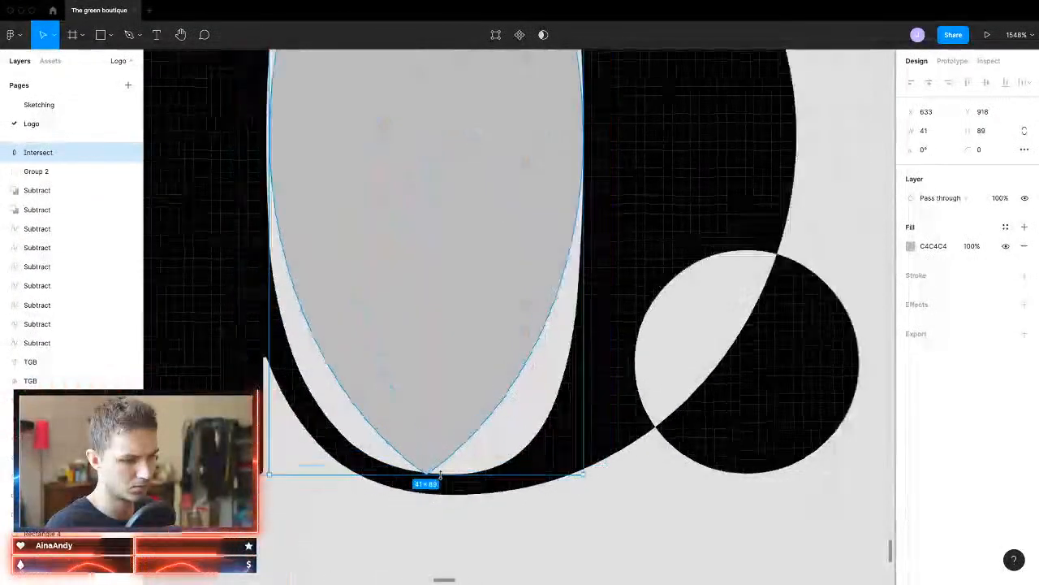
click(587, 263)
scroll(587, 268, down, 5)
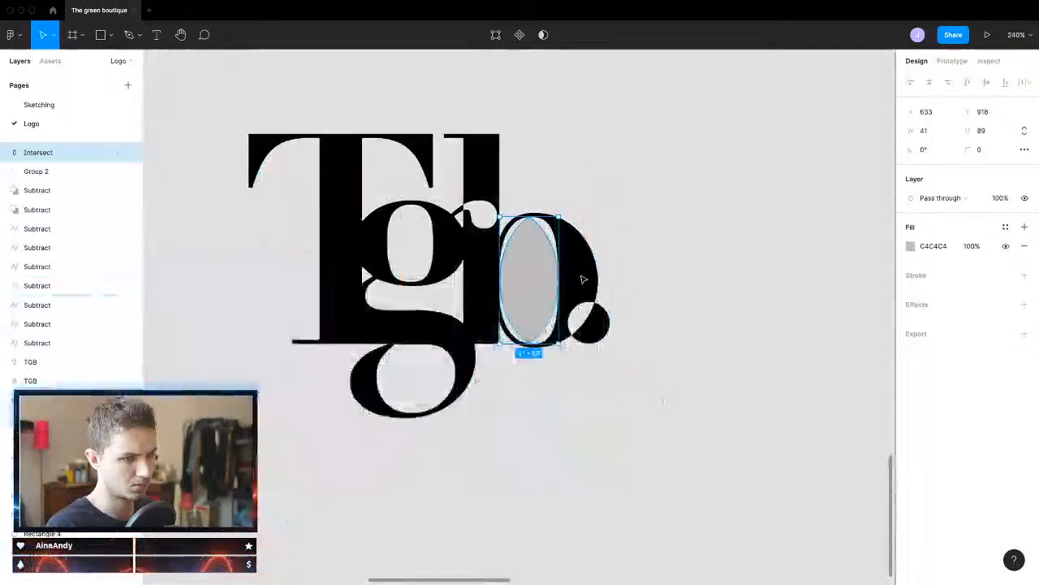
double_click(569, 264)
key(v)
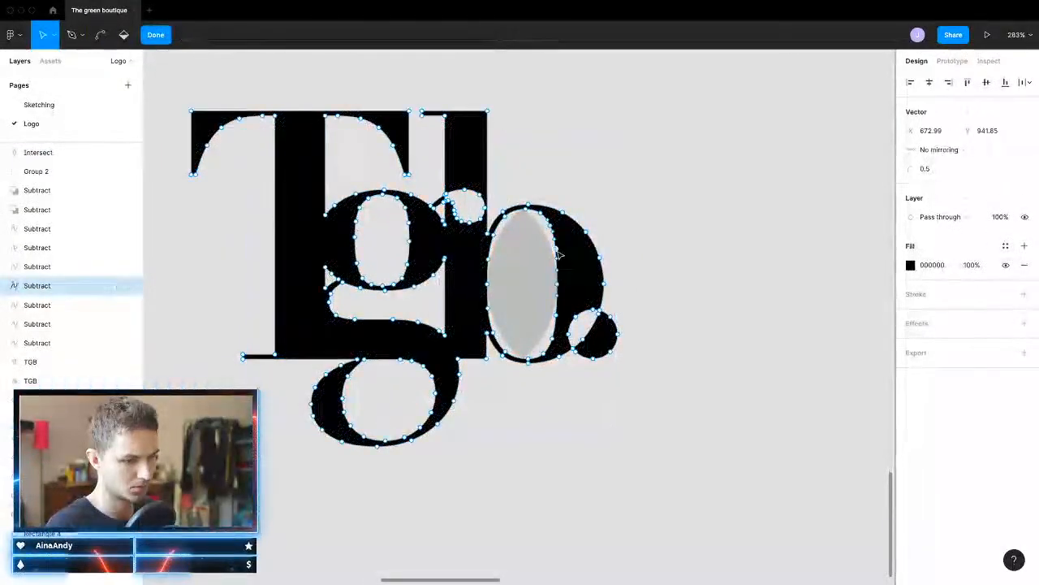
scroll(559, 255, down, 5)
key(Escape)
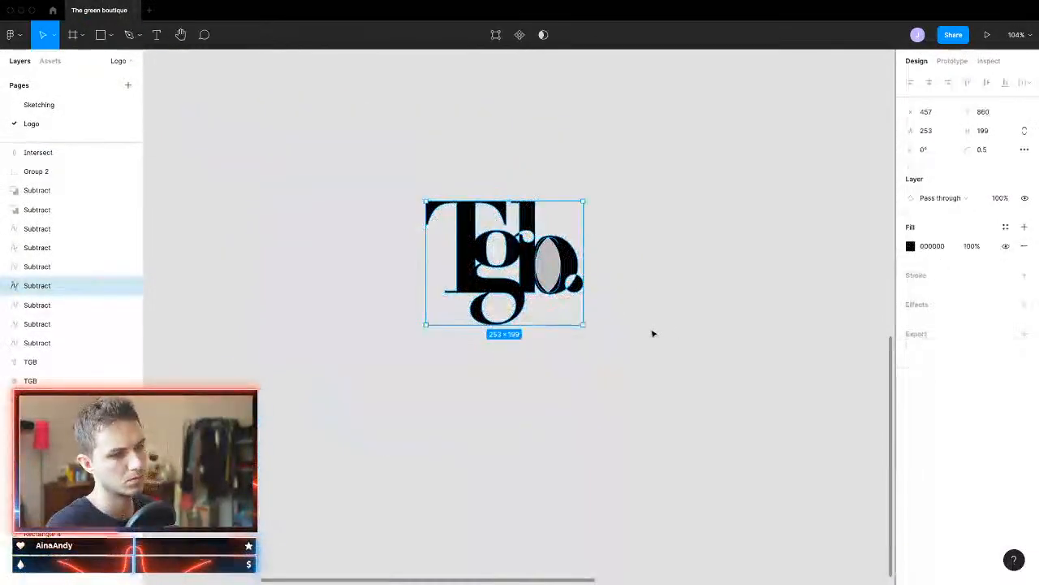
Step: Subtract the grey pointed leaf shape inside the b from the black Tgb lettering
scroll(652, 331, down, 3)
scroll(652, 317, up, 5)
drag(647, 218, 338, 485)
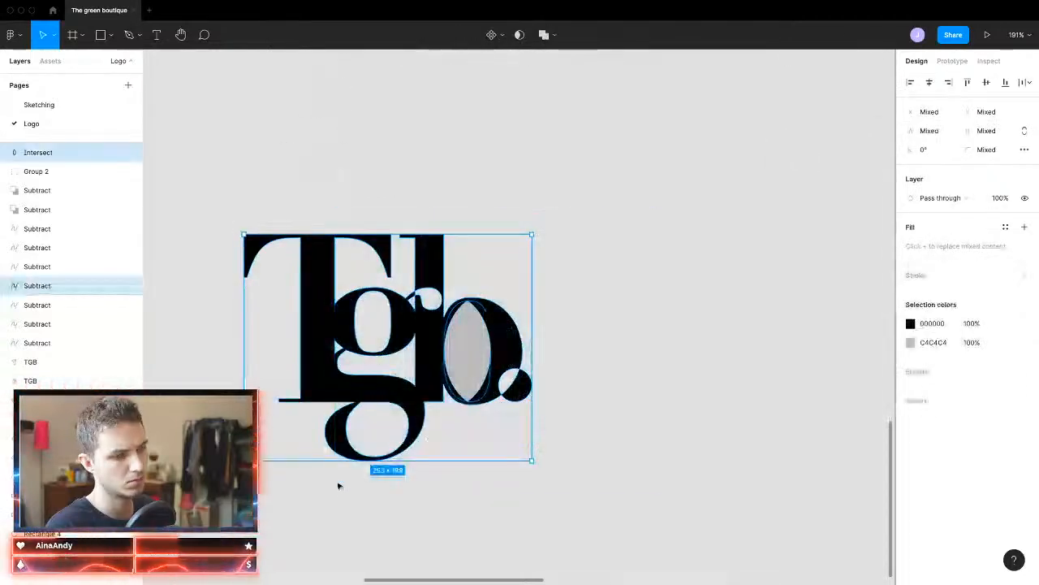
click(546, 36)
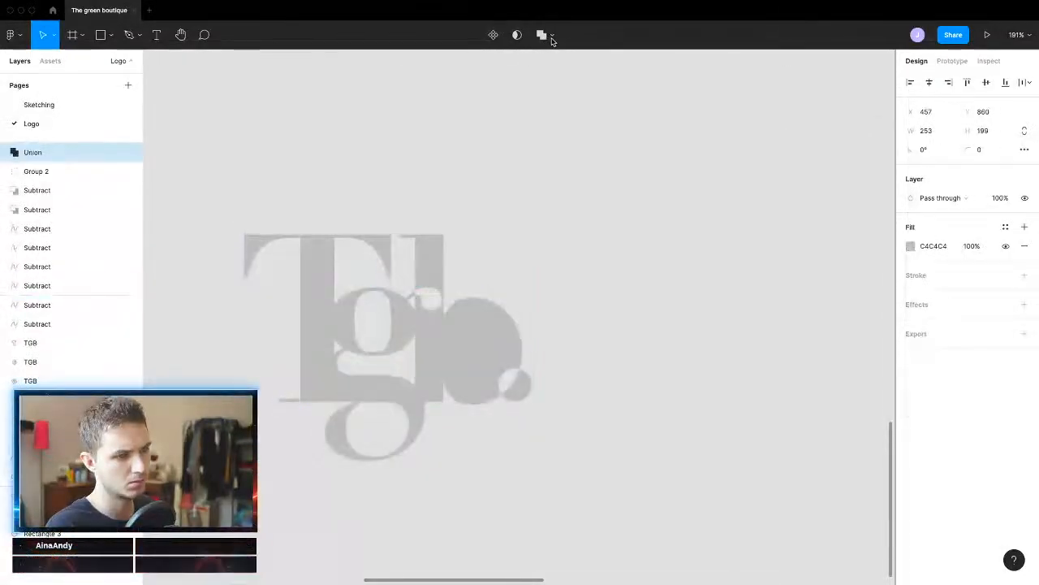
click(552, 41)
click(552, 78)
click(612, 321)
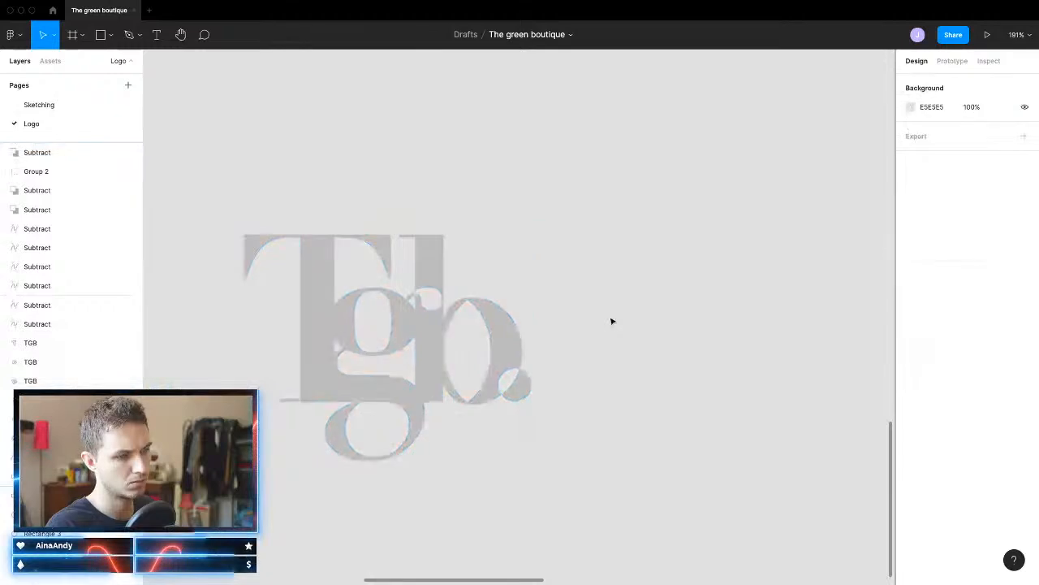
Step: Flatten the subtracted lettering group into a single vector and check its anchor points
scroll(493, 382, up, 3)
click(511, 357)
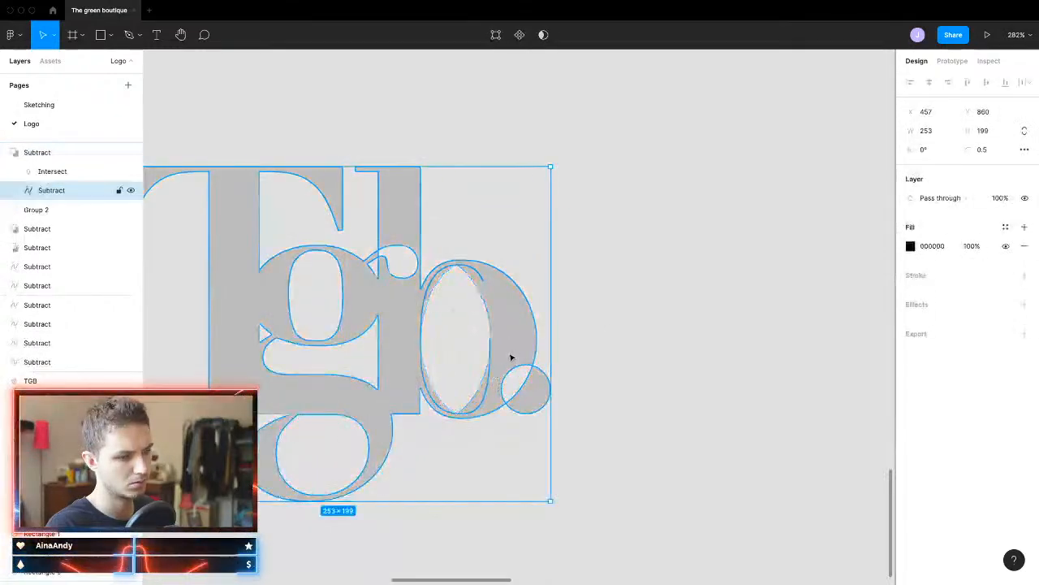
click(614, 316)
click(517, 327)
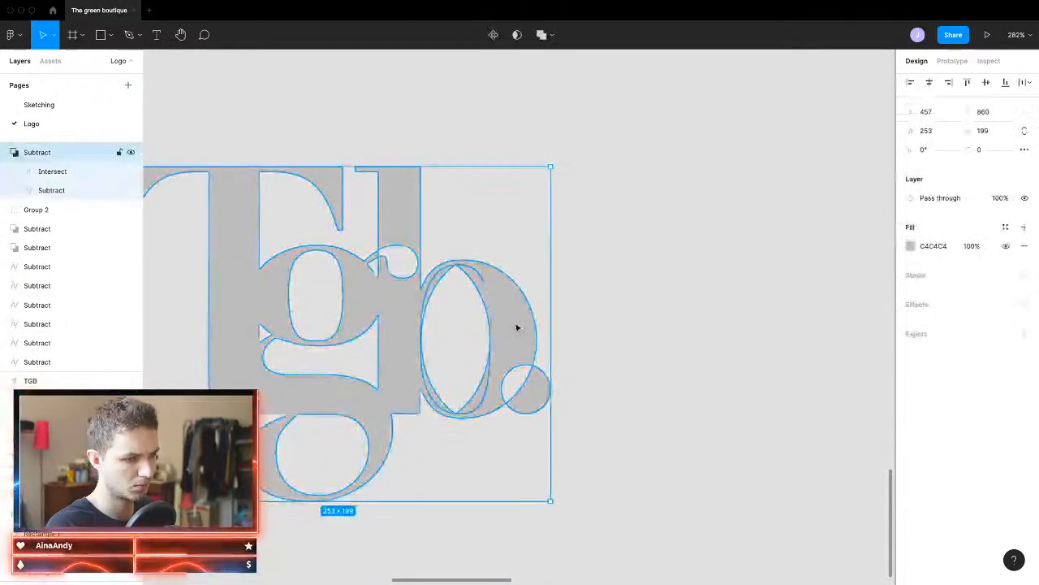
key(super+e)
double_click(484, 280)
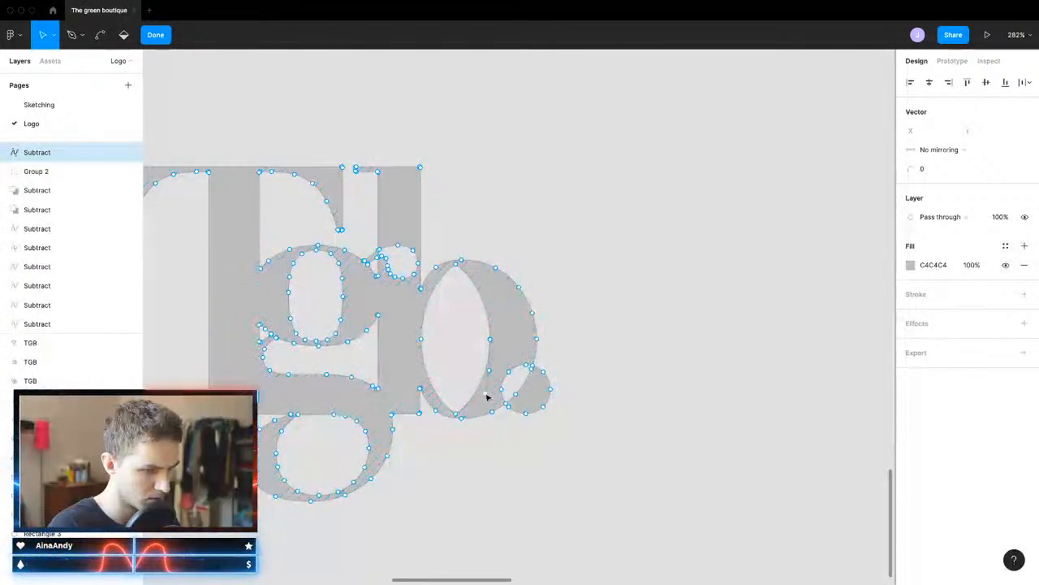
key(Escape)
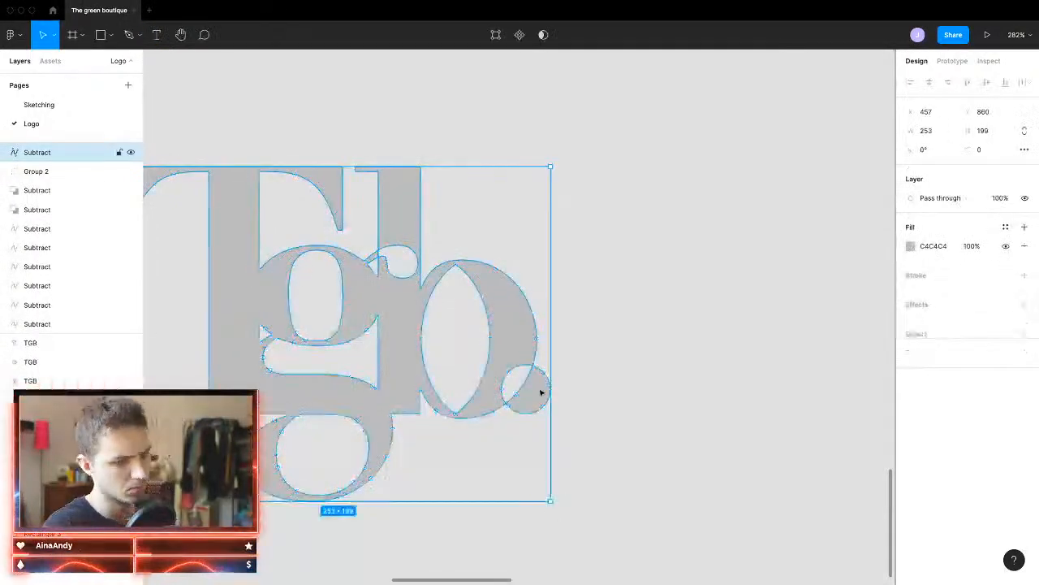
Step: Duplicate the flattened grey monogram horizontally to its right, at X 762
scroll(575, 334, down, 5)
click(601, 331)
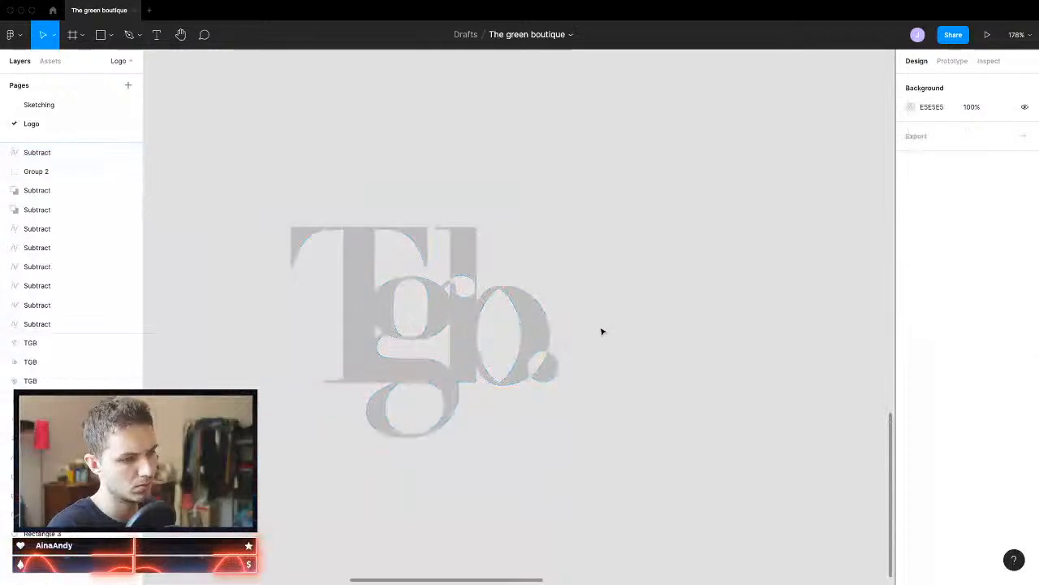
click(540, 341)
scroll(536, 343, up, 1)
scroll(534, 342, down, 2)
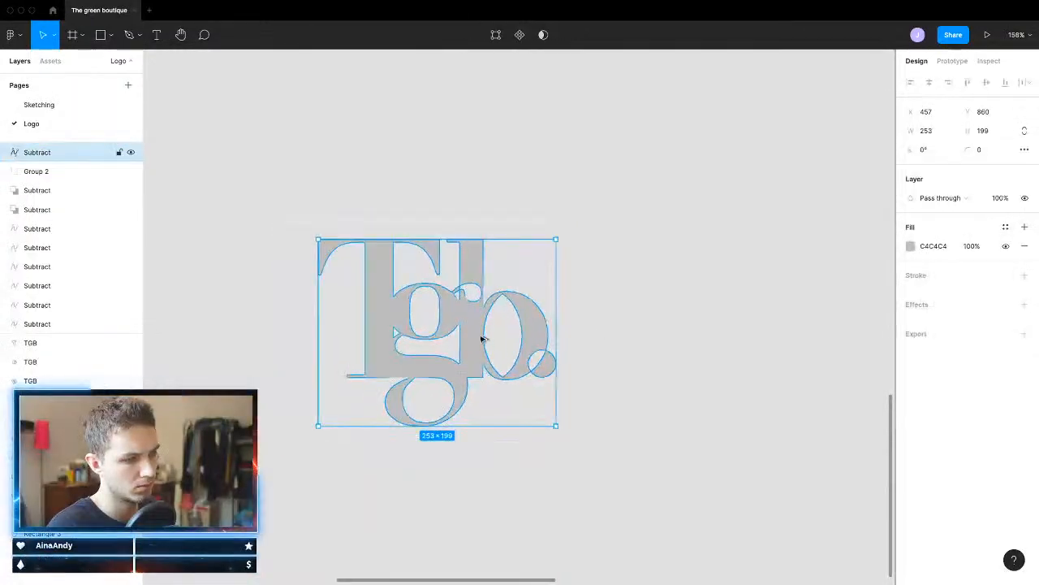
drag(485, 340, 756, 345)
scroll(752, 354, right, 2)
scroll(408, 359, right, 3)
scroll(492, 343, up, 5)
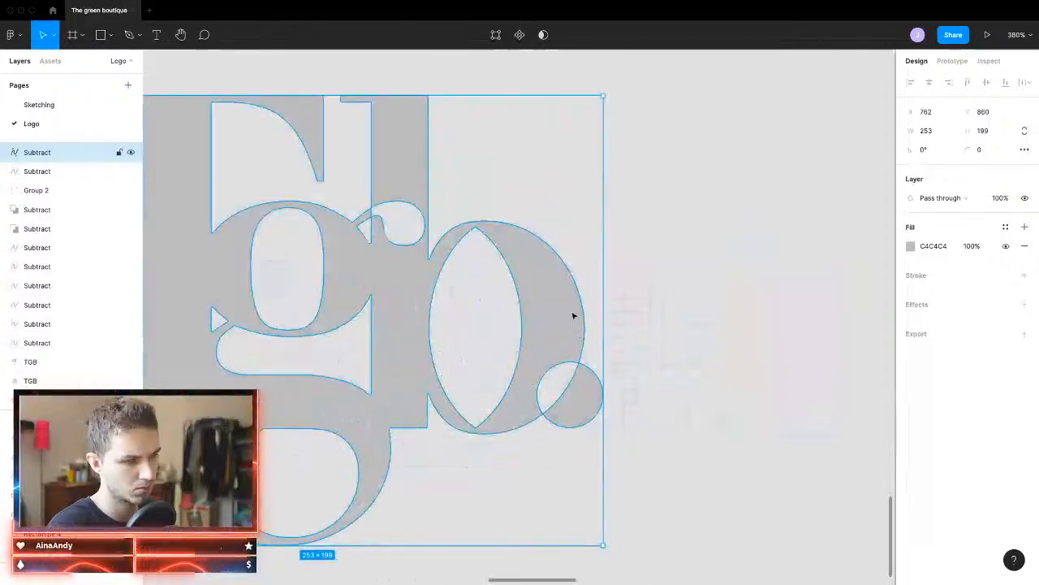
Step: Try a vertical line about 73 px long running up from the lower tip of the b's leaf cut-out
click(110, 36)
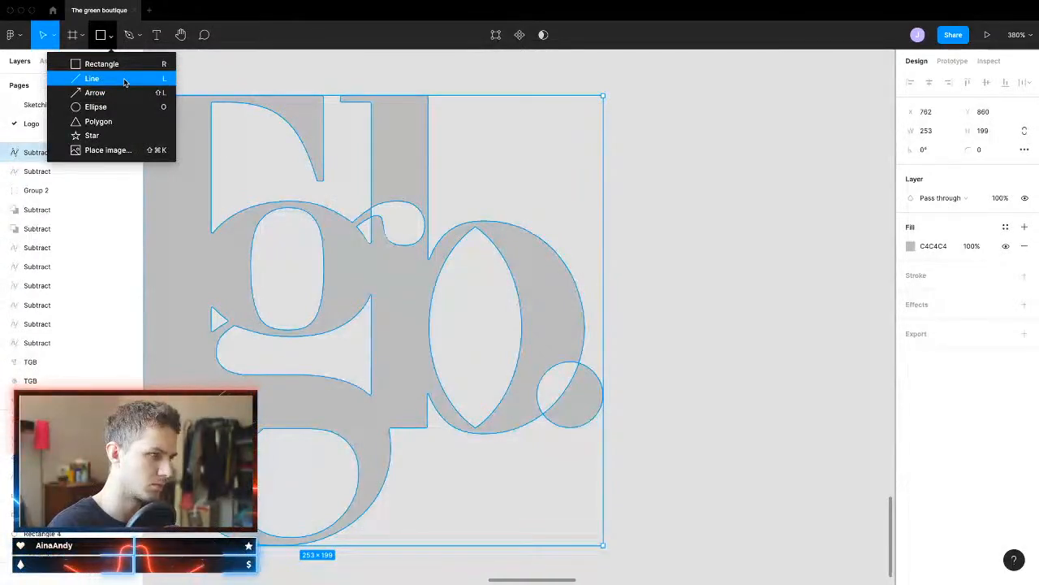
click(125, 79)
drag(476, 429, 477, 265)
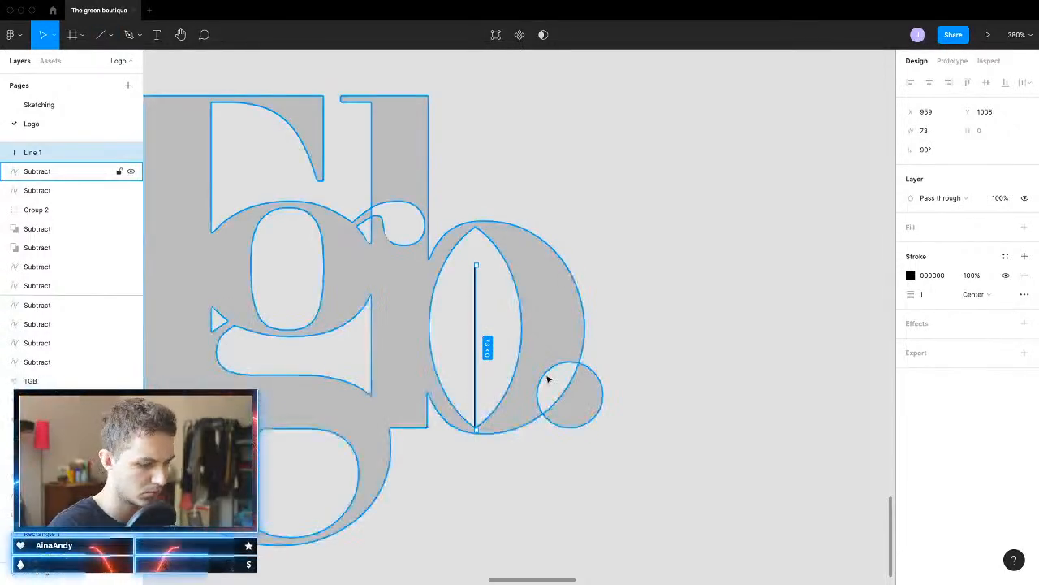
key(Delete)
Step: Draw a narrow closed stem about 152.5 px tall with the Pen tool beside the monogram copy, tapering to a point at the top
scroll(546, 384, down, 8)
scroll(587, 405, up, 6)
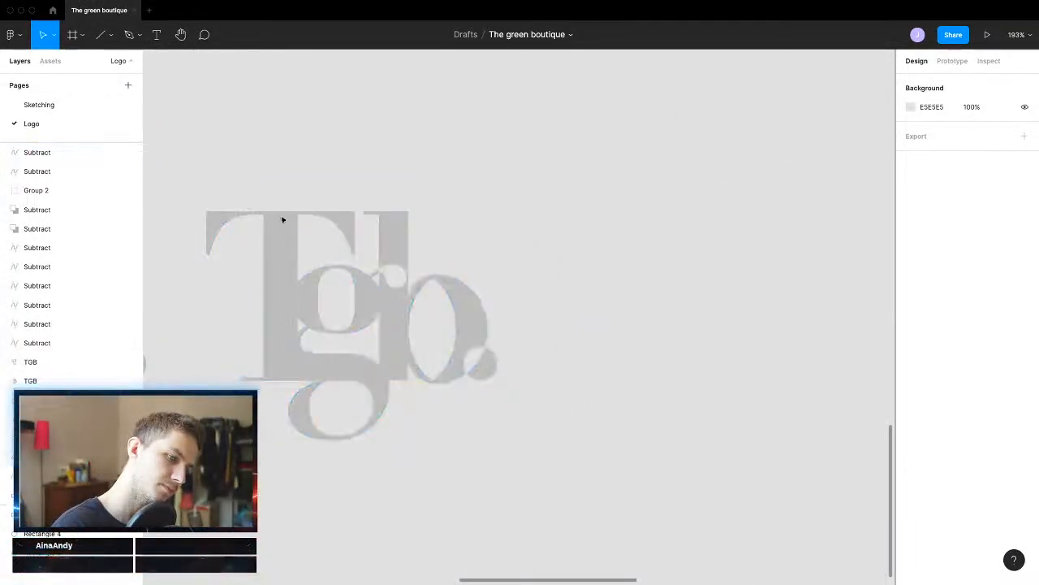
click(130, 34)
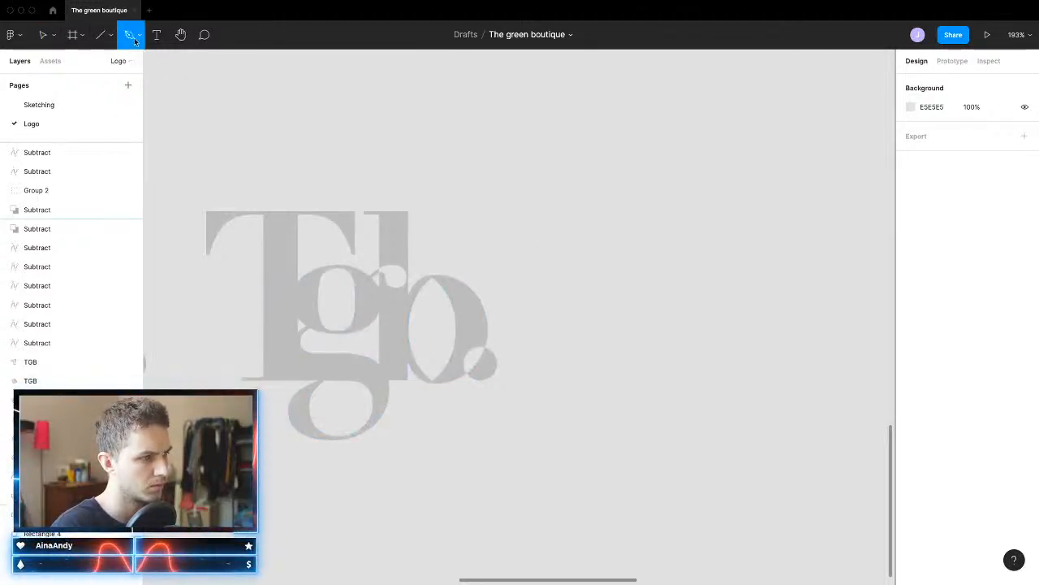
click(628, 198)
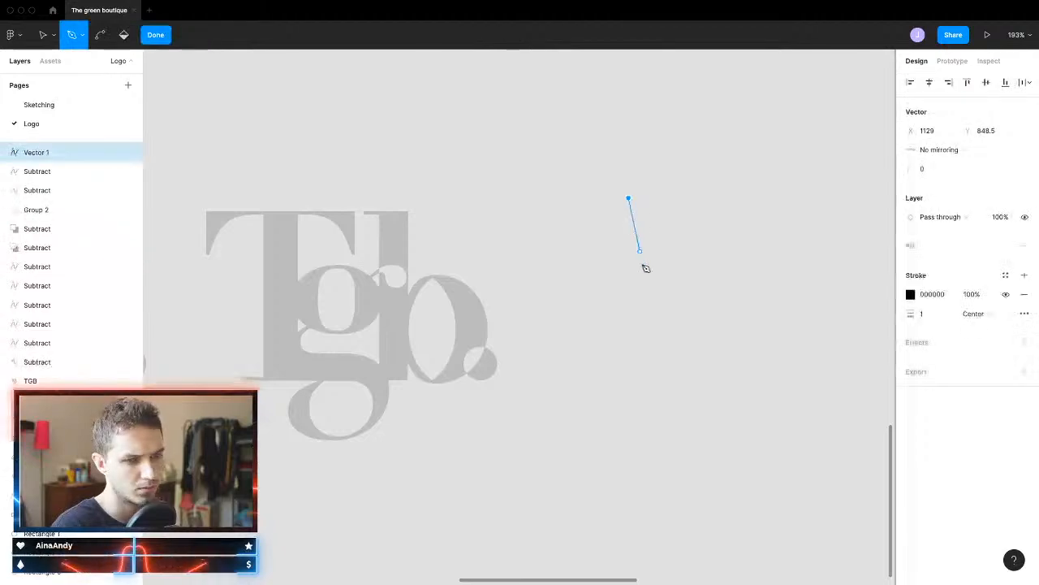
click(623, 374)
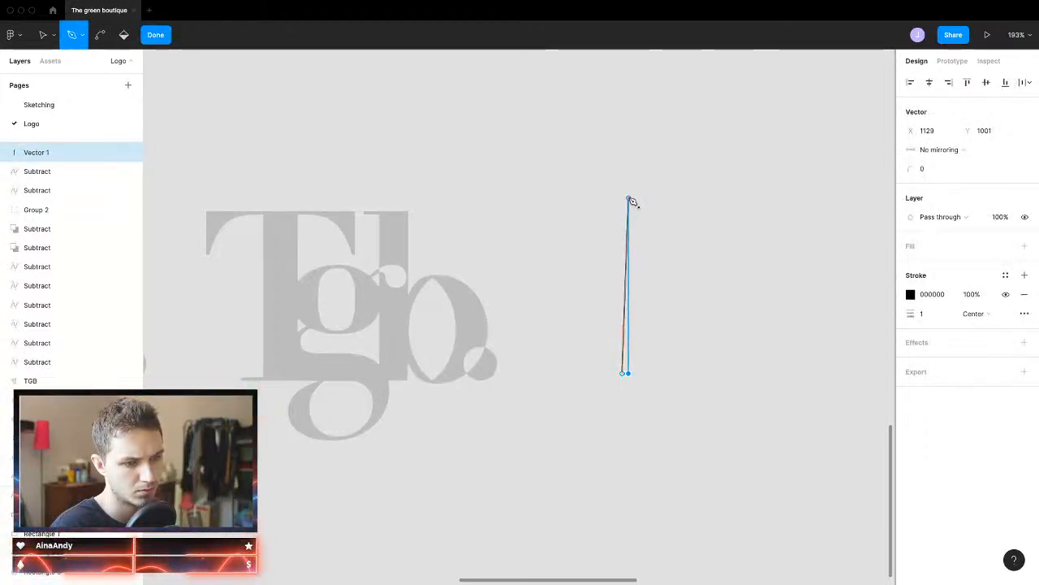
Step: Add two thin pointed branches angling upward from the right side of the stem
scroll(652, 353, up, 5)
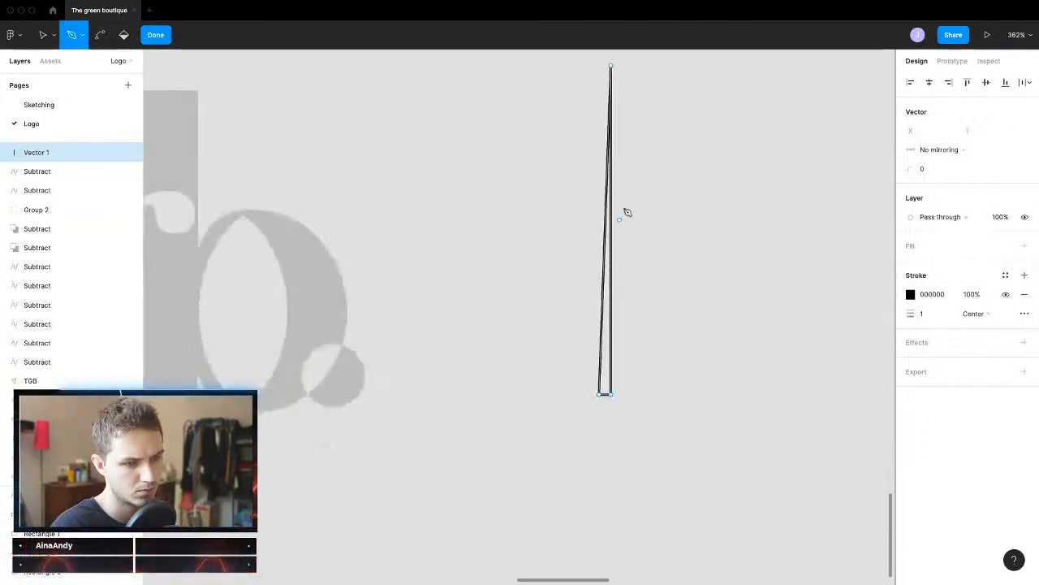
click(612, 322)
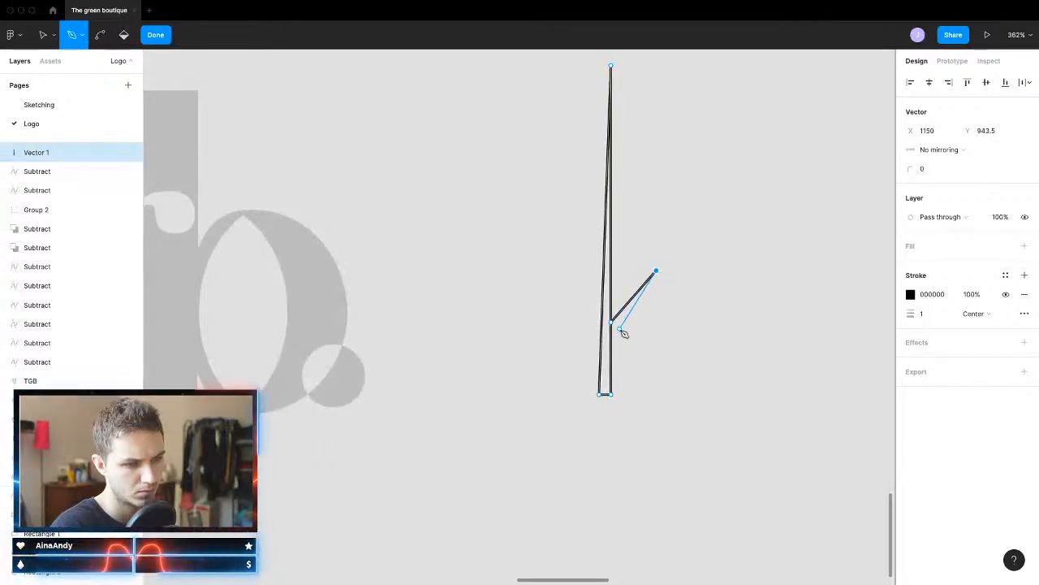
click(617, 270)
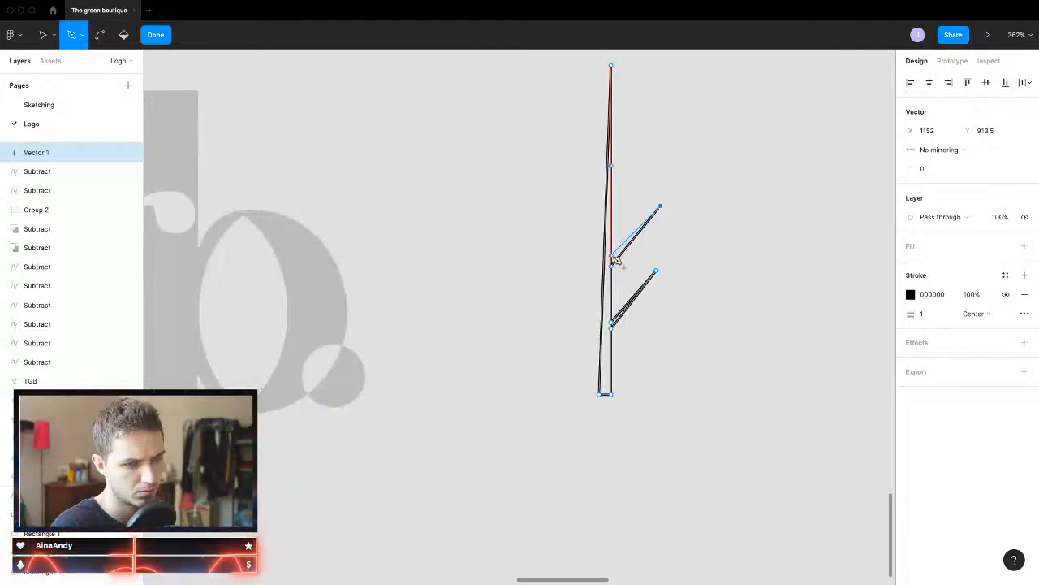
click(614, 260)
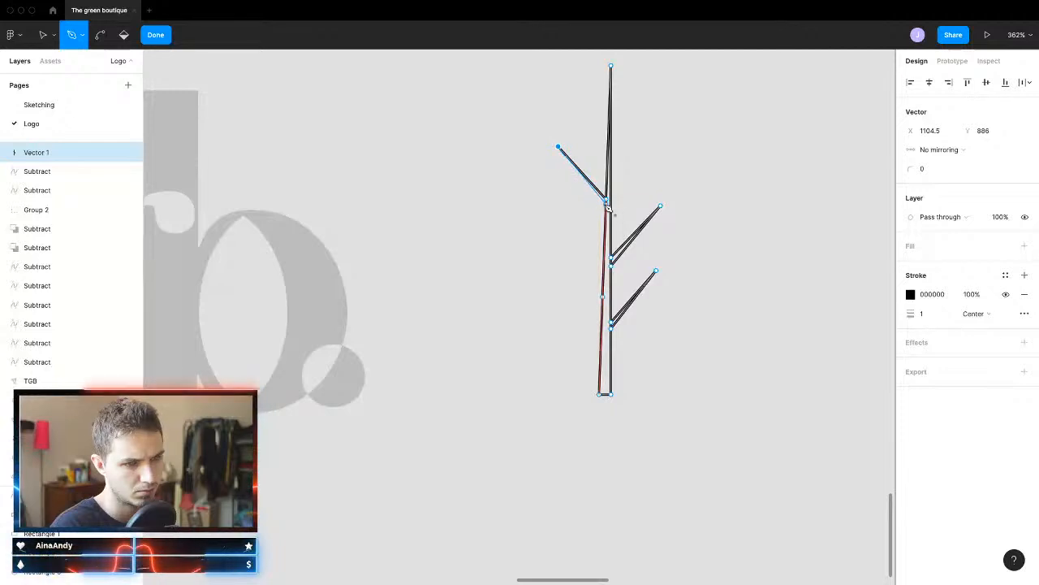
Step: Add two thin pointed branches angling upward from the left side of the stem
click(606, 199)
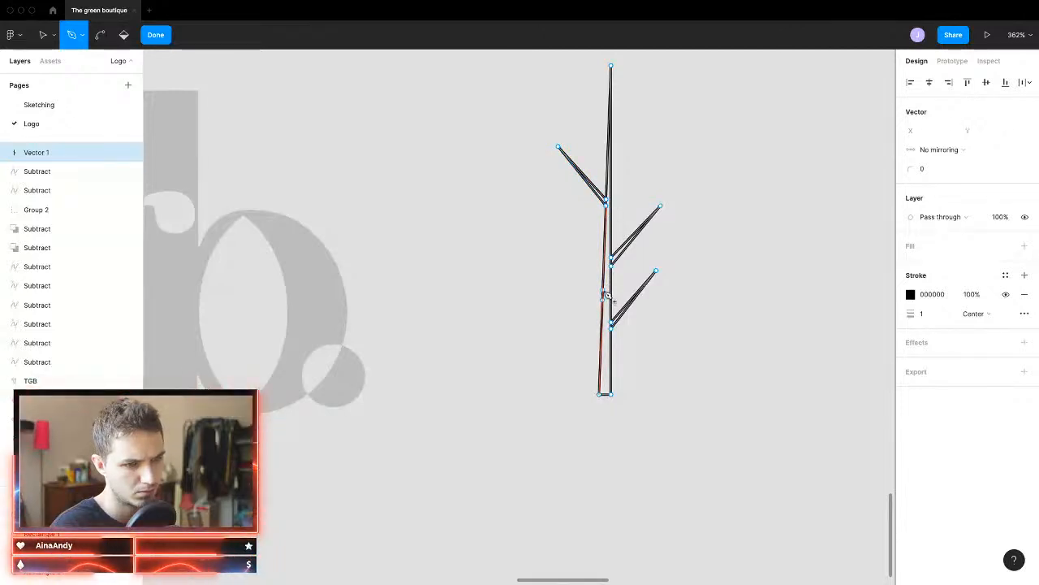
click(602, 289)
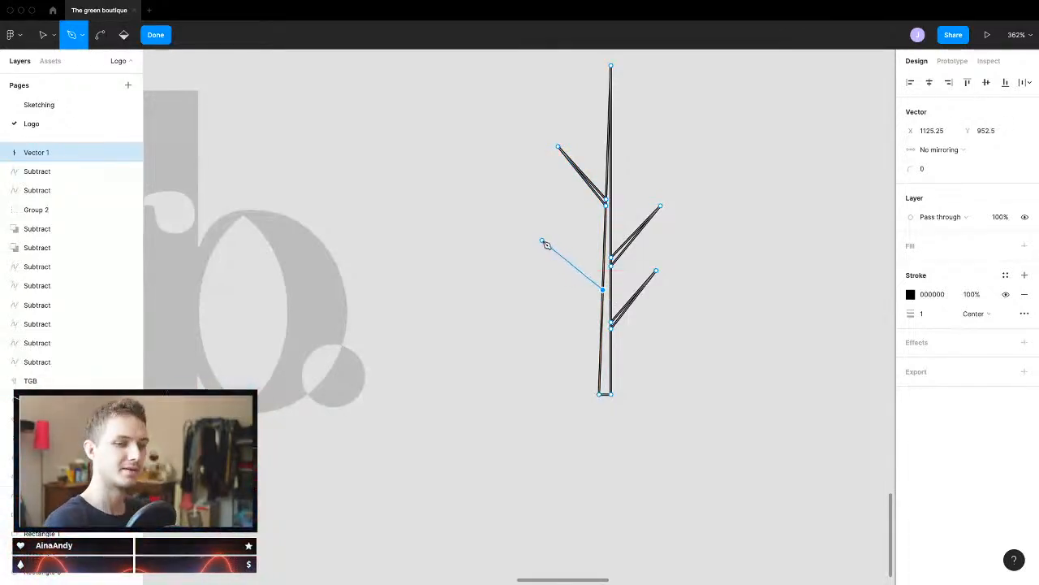
click(550, 243)
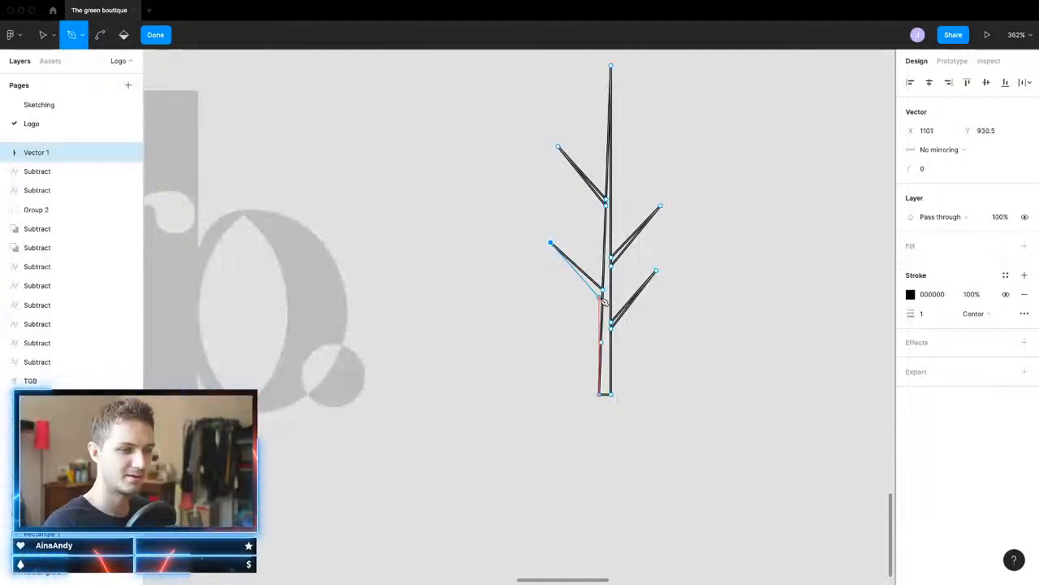
click(603, 290)
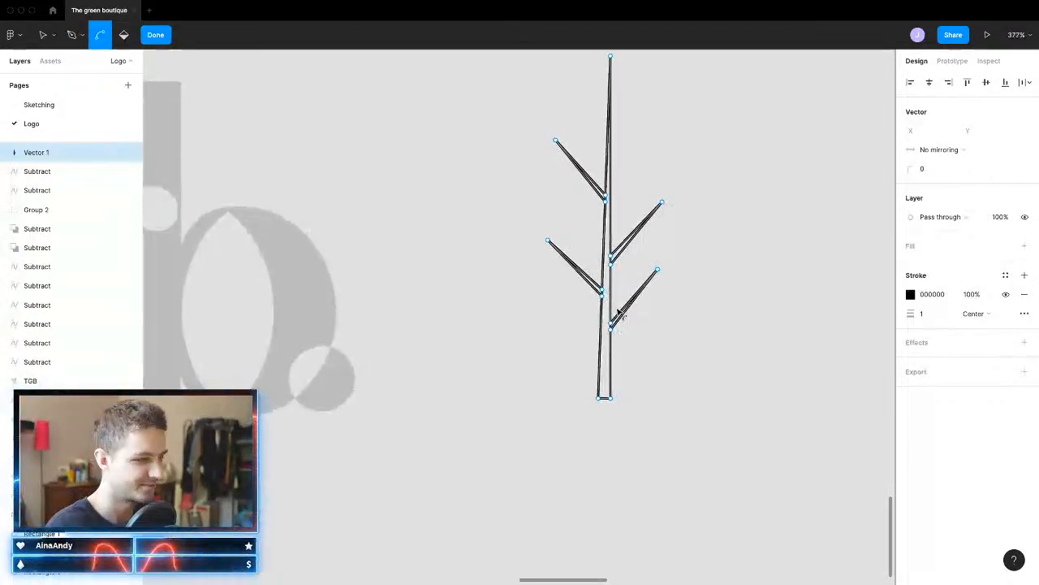
Step: Give the branching stem a C4C4C4 fill, remove its black stroke and finish the vector editing
scroll(588, 320, up, 10)
scroll(617, 310, down, 10)
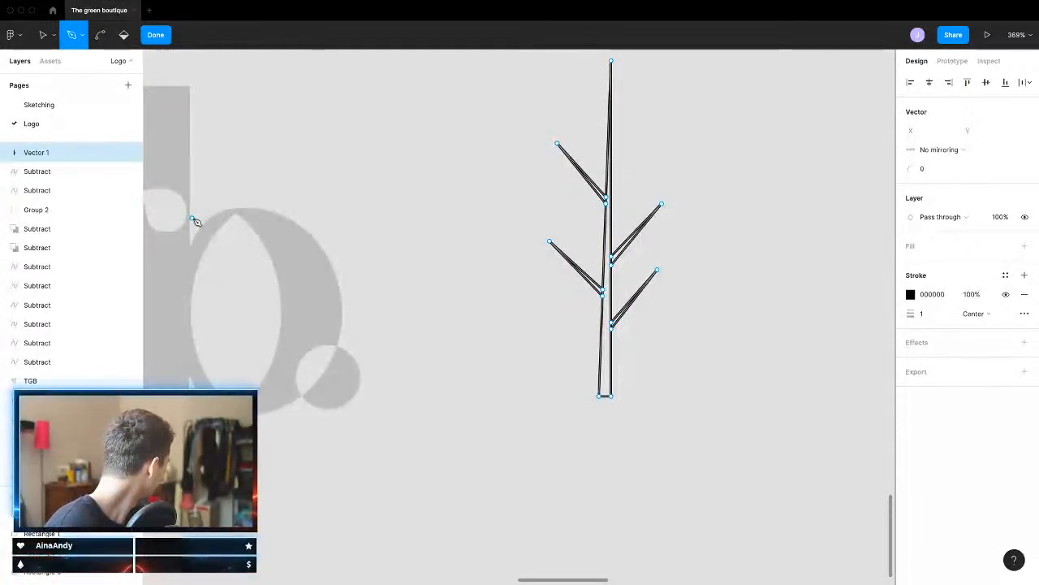
click(1024, 245)
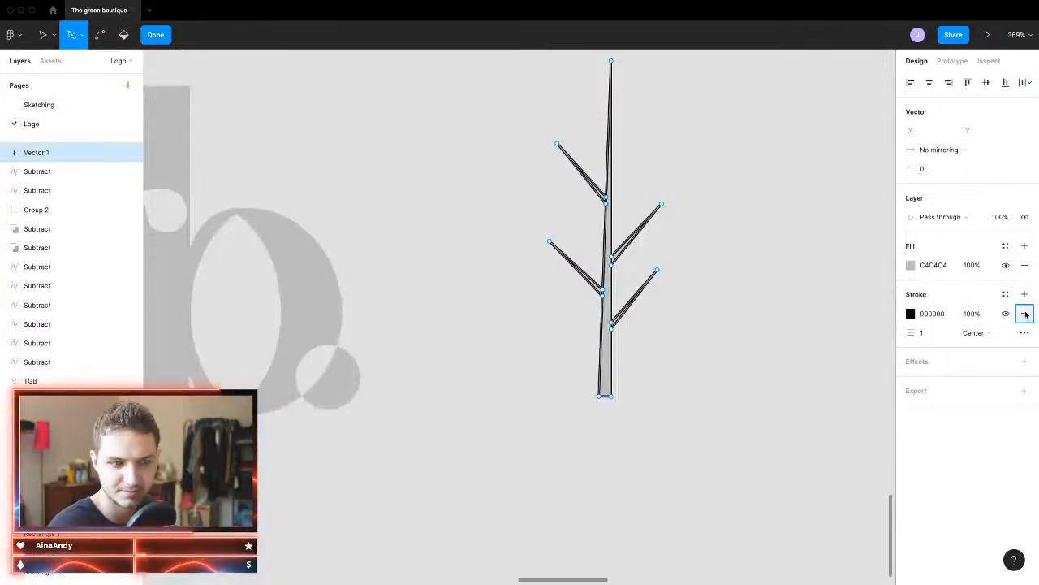
click(1024, 313)
click(156, 35)
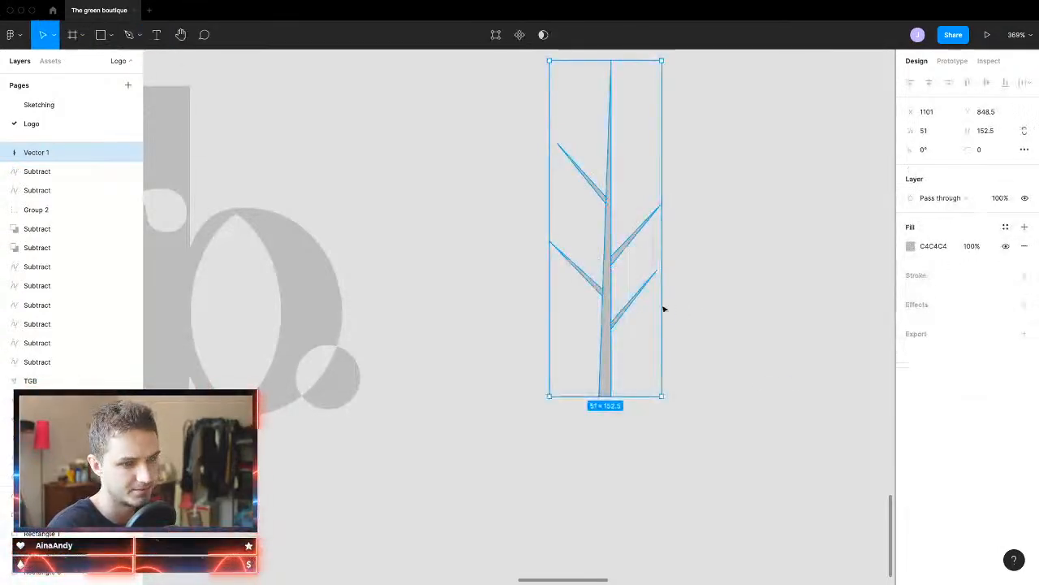
Step: Move the branching stem into the b's leaf cut-out and scale it down to about 31 px wide as the leaf's vein
drag(615, 309, 228, 398)
drag(286, 538, 263, 404)
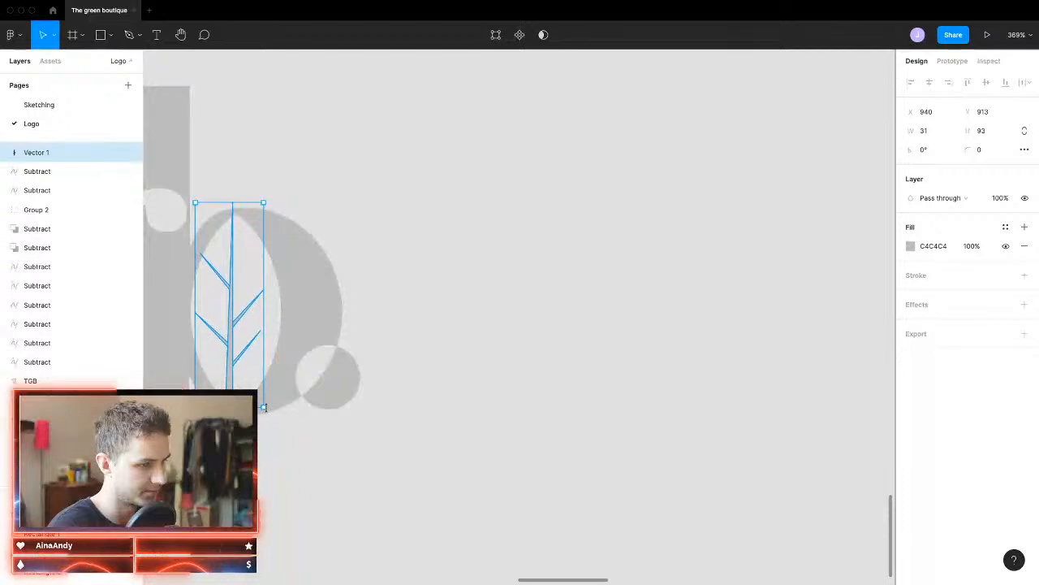
drag(225, 374, 235, 382)
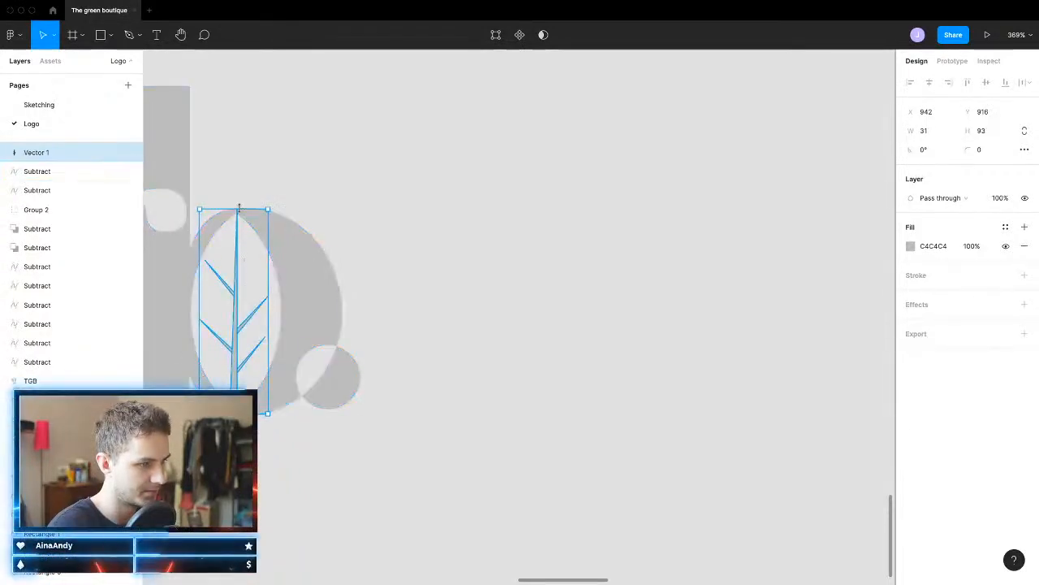
scroll(239, 332, up, 2)
click(506, 394)
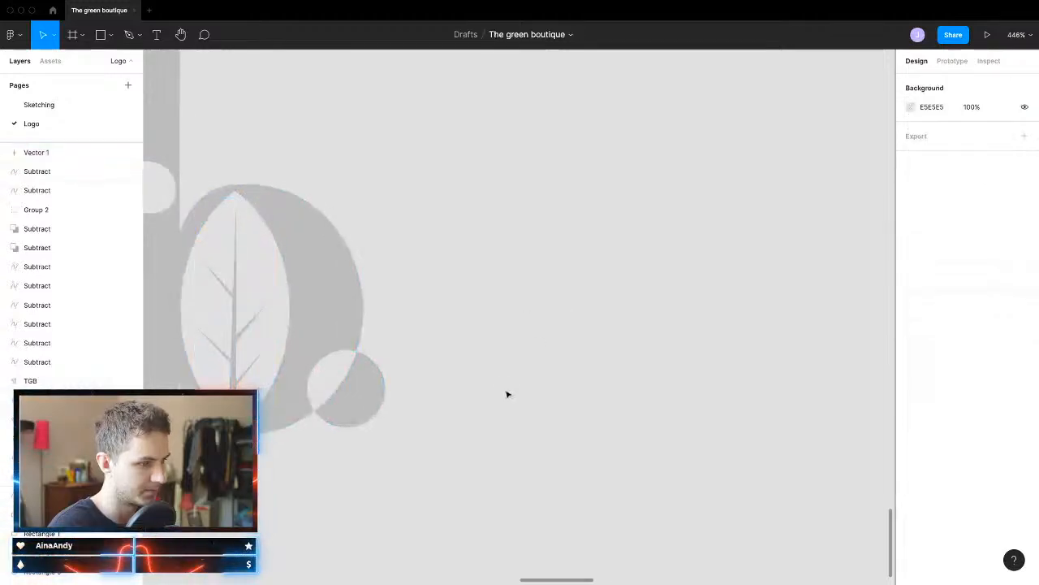
Step: Duplicate the monogram together with its leaf vein into the empty canvas to the right
scroll(508, 395, down, 5)
scroll(507, 395, left, 2)
drag(622, 217, 424, 357)
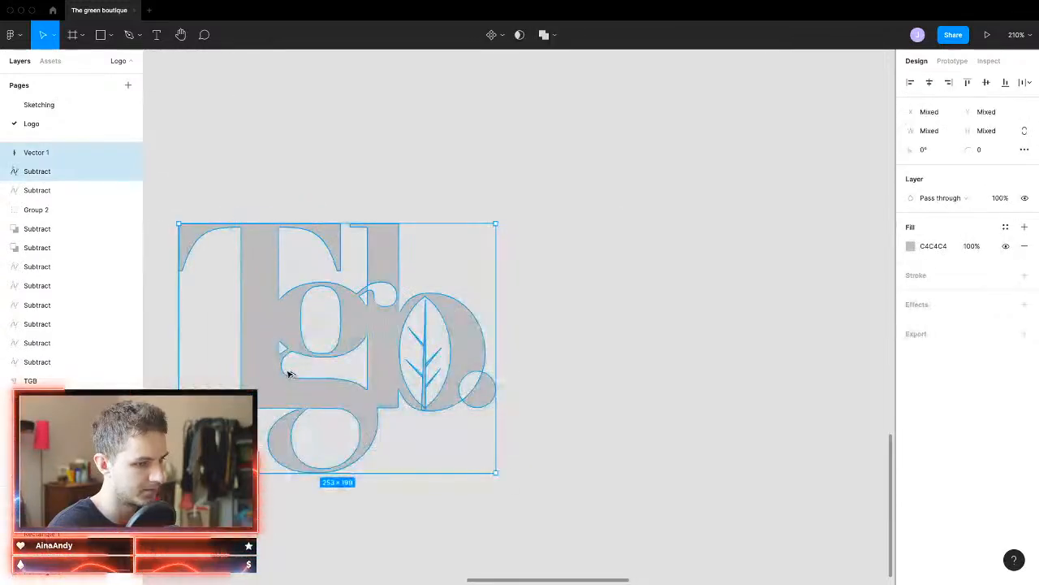
drag(289, 374, 791, 379)
scroll(793, 414, right, 3)
scroll(719, 382, up, 4)
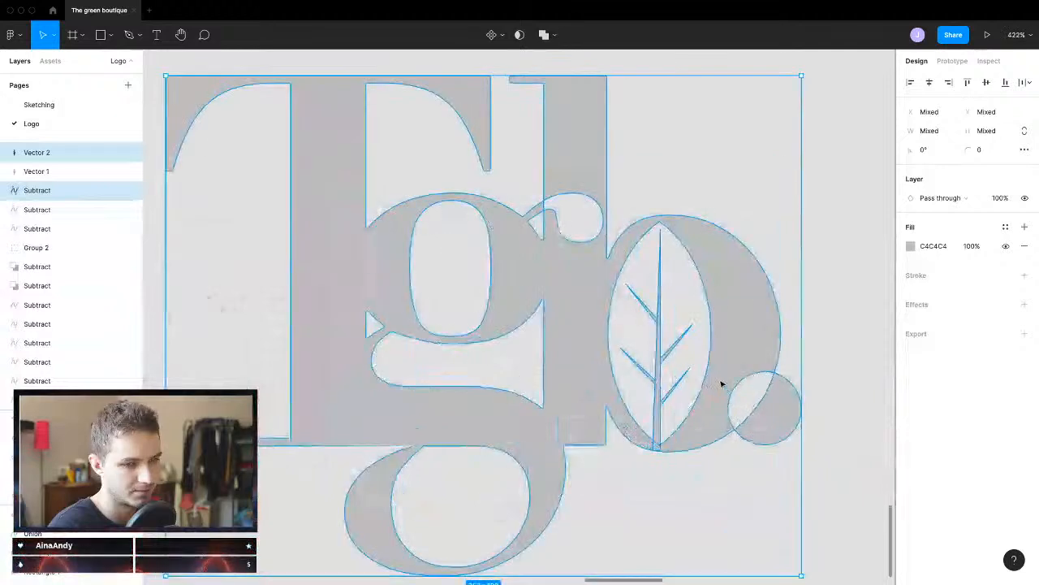
click(831, 519)
scroll(830, 522, right, 3)
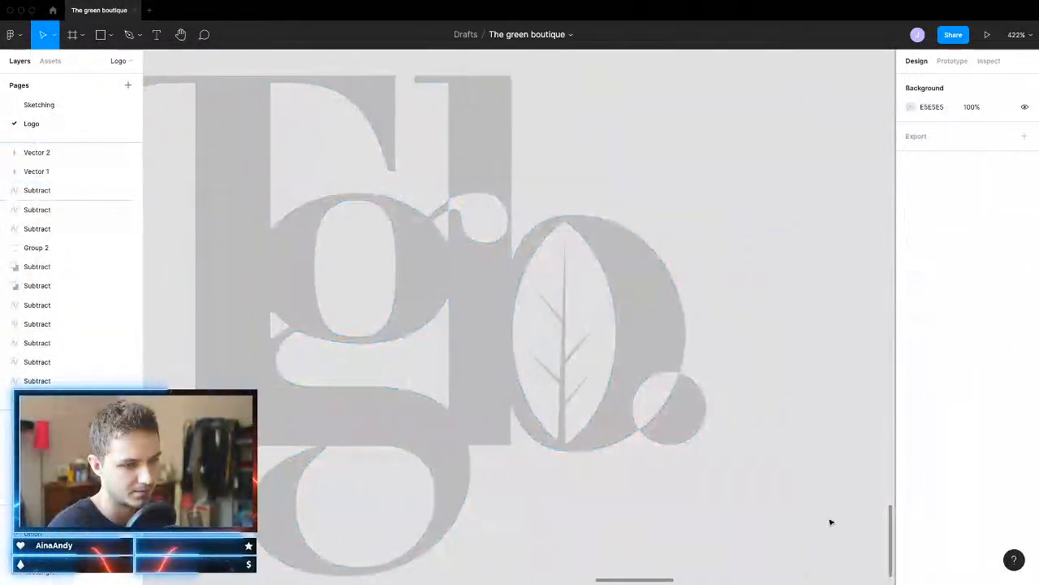
Step: Round the leaf vein's corners with a radius of 5
scroll(831, 523, down, 3)
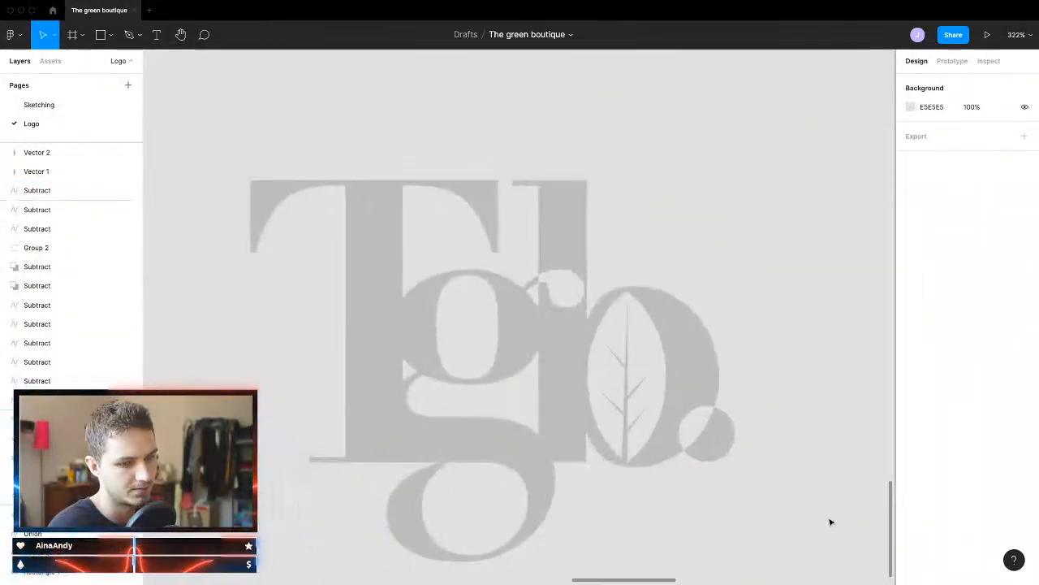
scroll(653, 455, up, 5)
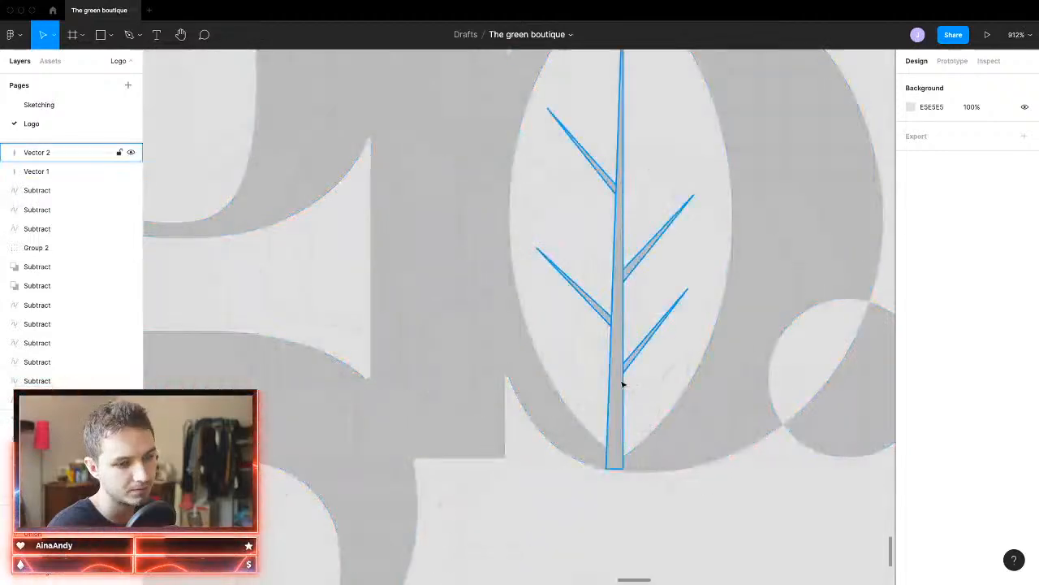
click(623, 384)
scroll(624, 380, up, 5)
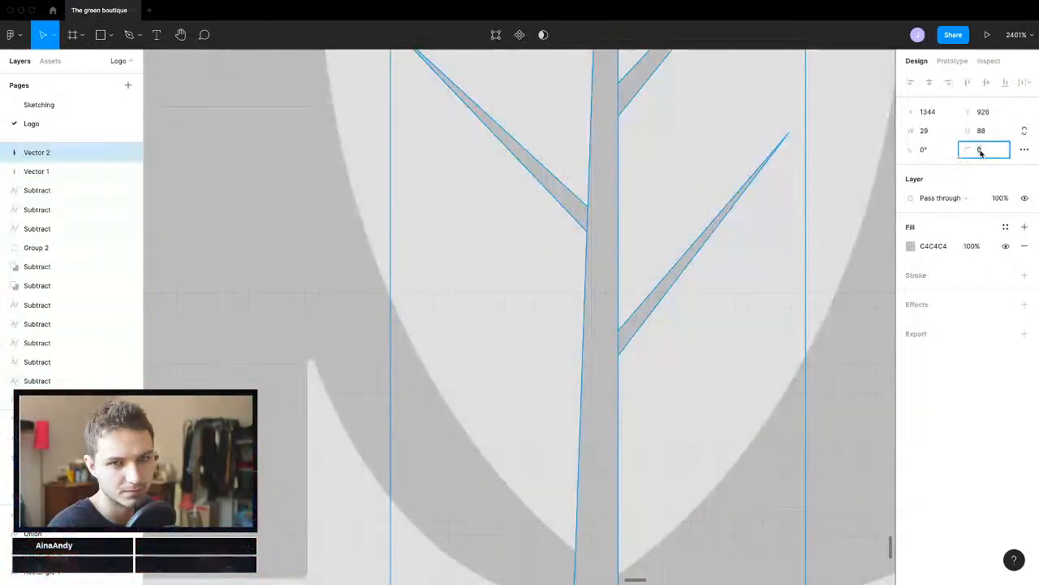
text(5)
key(Return)
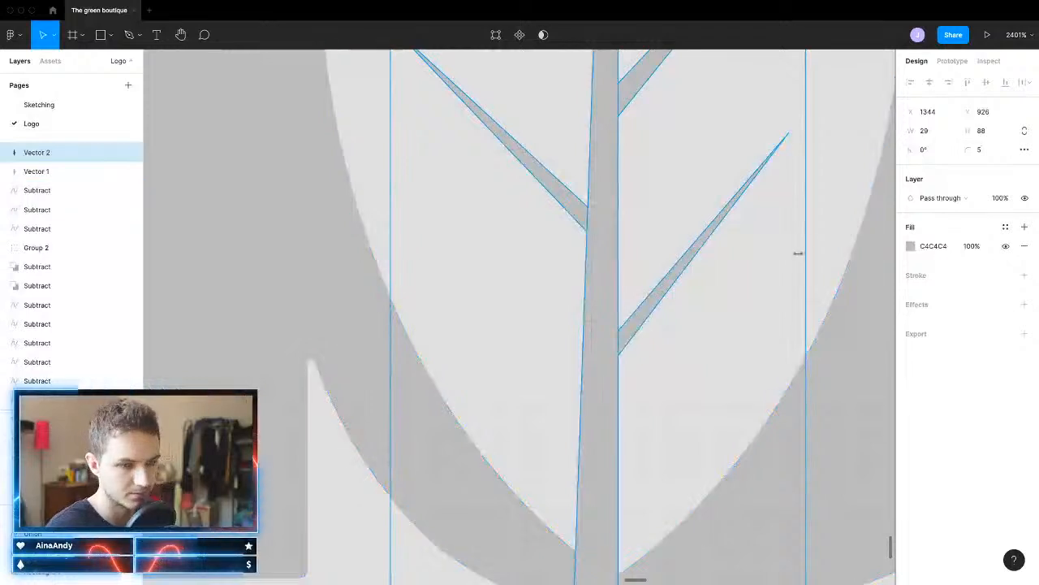
Step: Edit the leaf vein's vector, set its corner radius to 0.5 and finish the editing
double_click(616, 341)
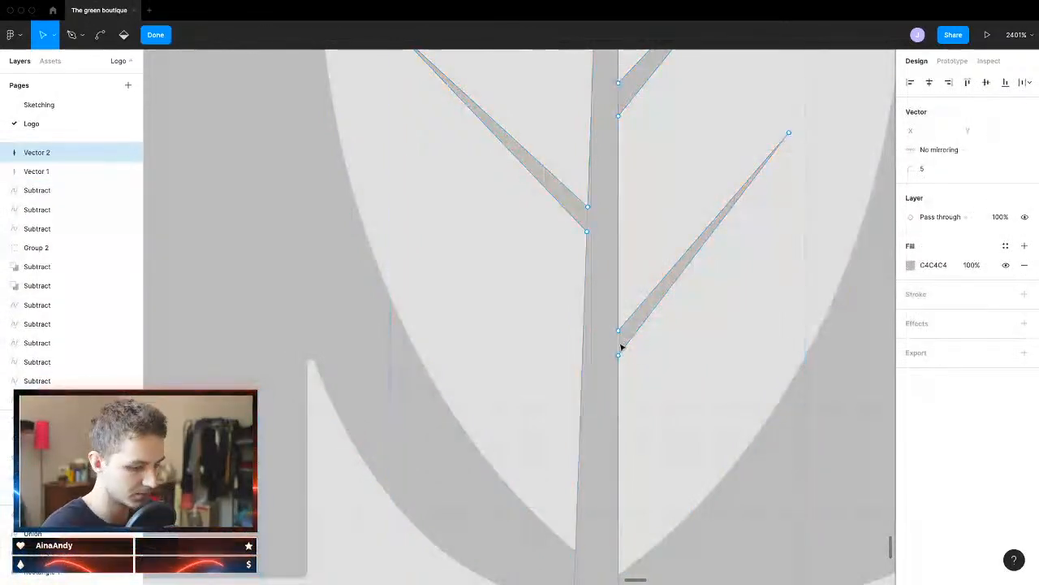
click(619, 345)
key(Delete)
scroll(588, 228, up, 2)
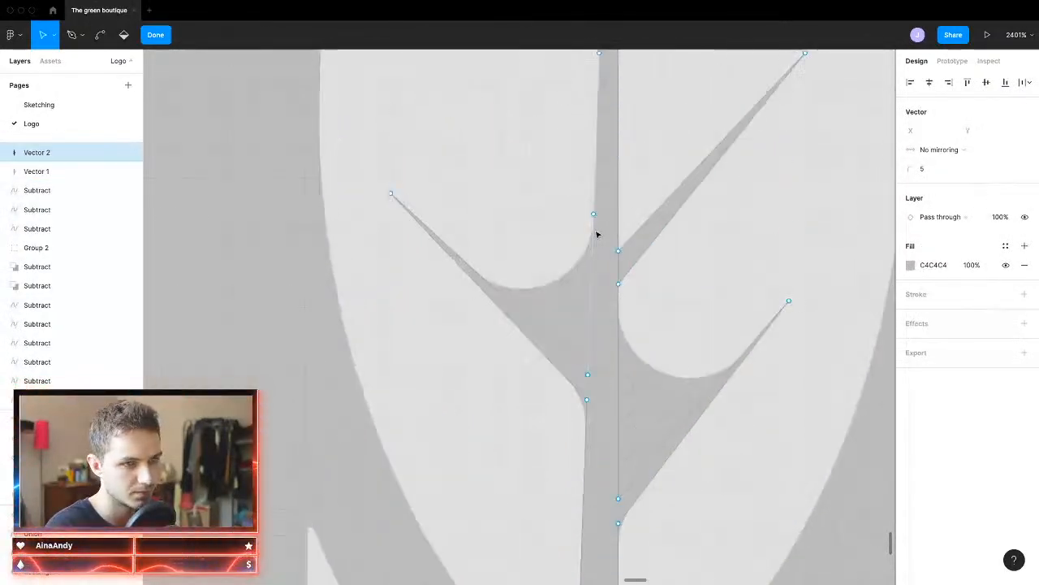
scroll(601, 226, up, 2)
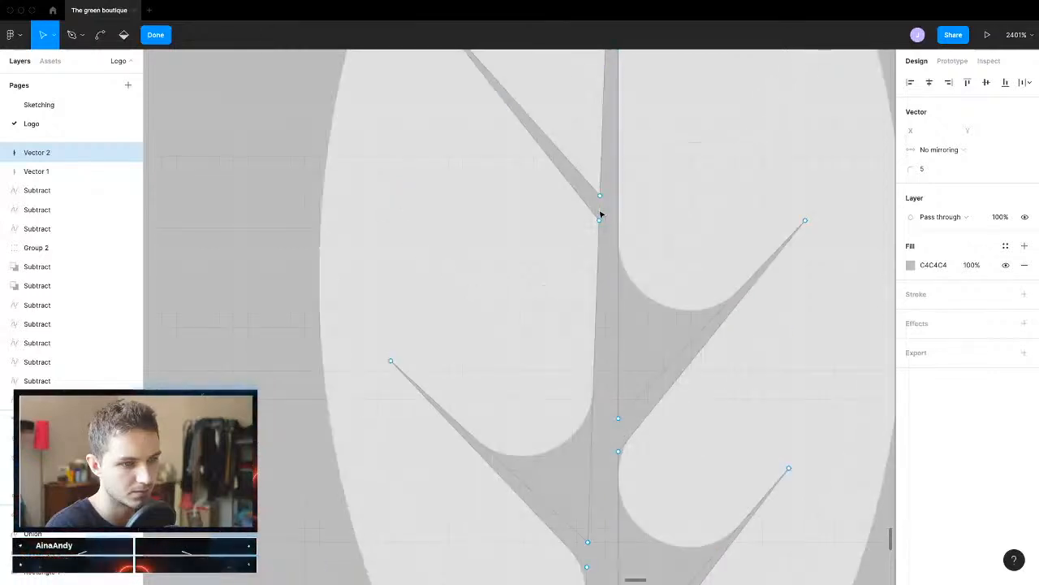
scroll(602, 224, up, 3)
click(933, 173)
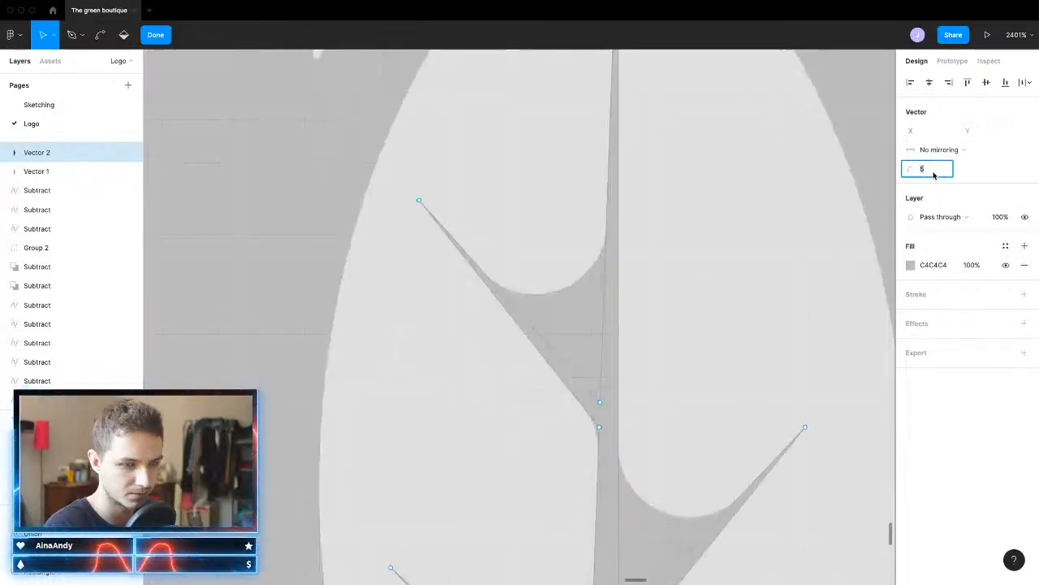
key(Return)
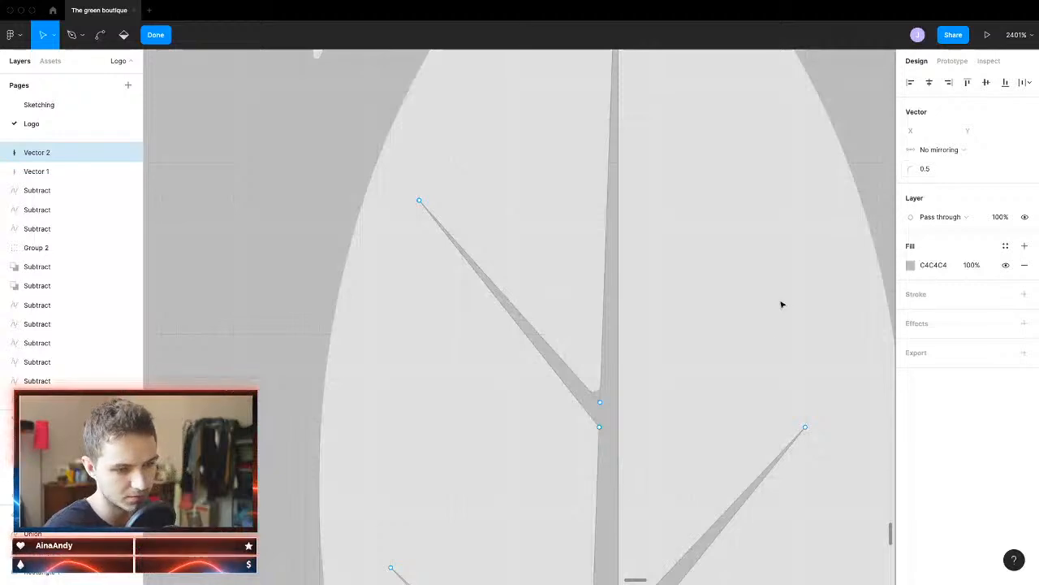
key(Escape)
key(Escape)
scroll(731, 422, down, 5)
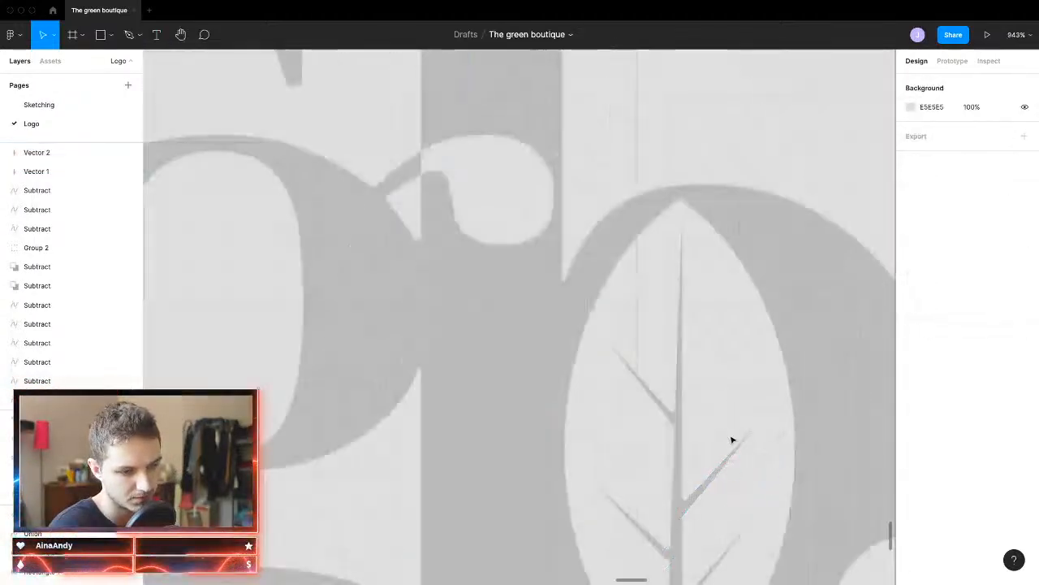
Step: Unite the copied monogram and its leaf vein into a single Union shape
scroll(790, 369, down, 5)
scroll(777, 436, right, 3)
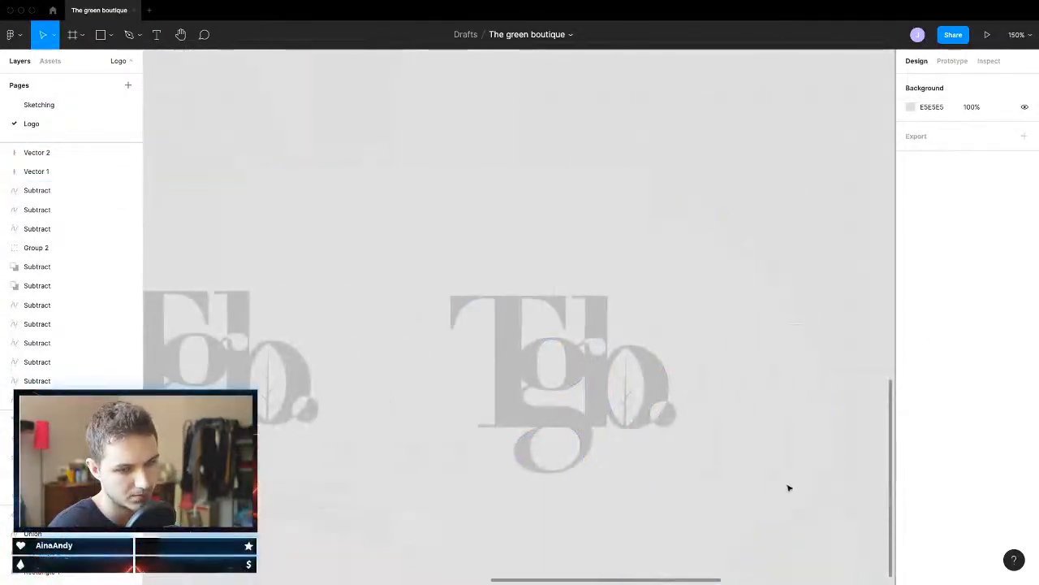
scroll(661, 433, up, 5)
click(577, 383)
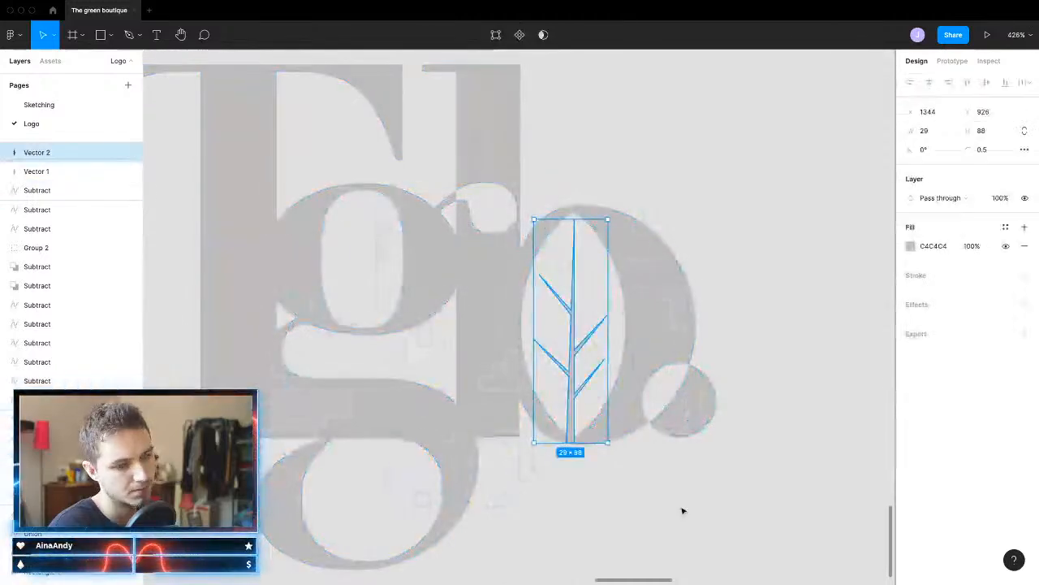
click(682, 510)
drag(777, 189, 370, 528)
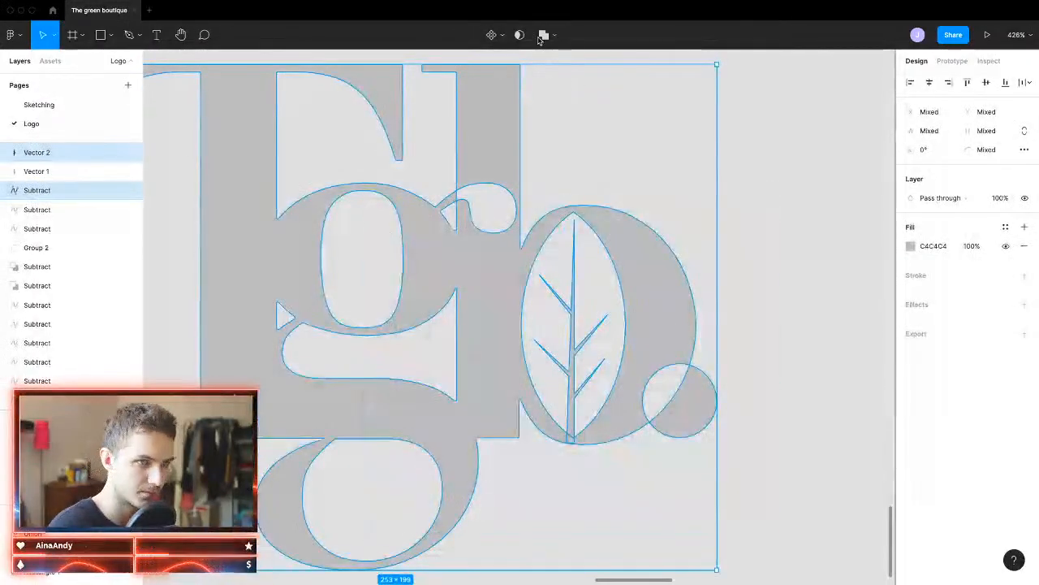
key(ctrl+alt+u)
Step: Set the corner radius of the united monogram to 0.5
scroll(751, 488, down, 5)
scroll(671, 491, up, 10)
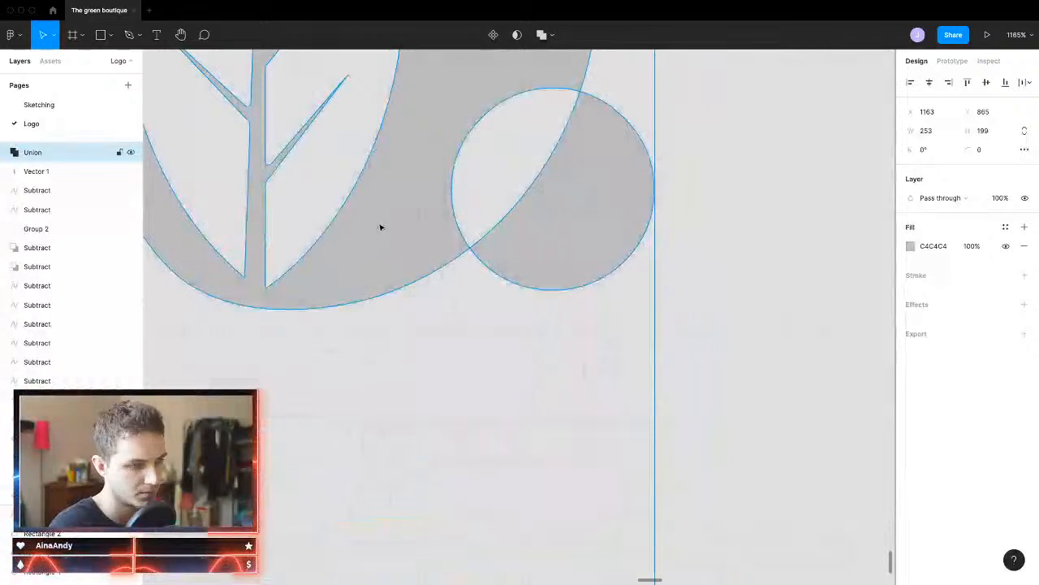
click(979, 151)
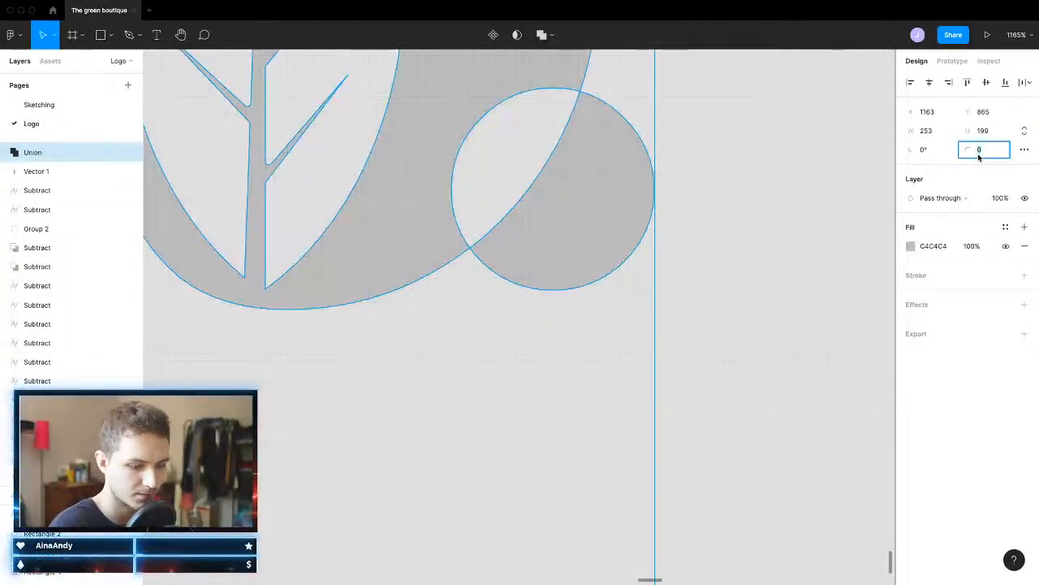
text(.5)
key(Return)
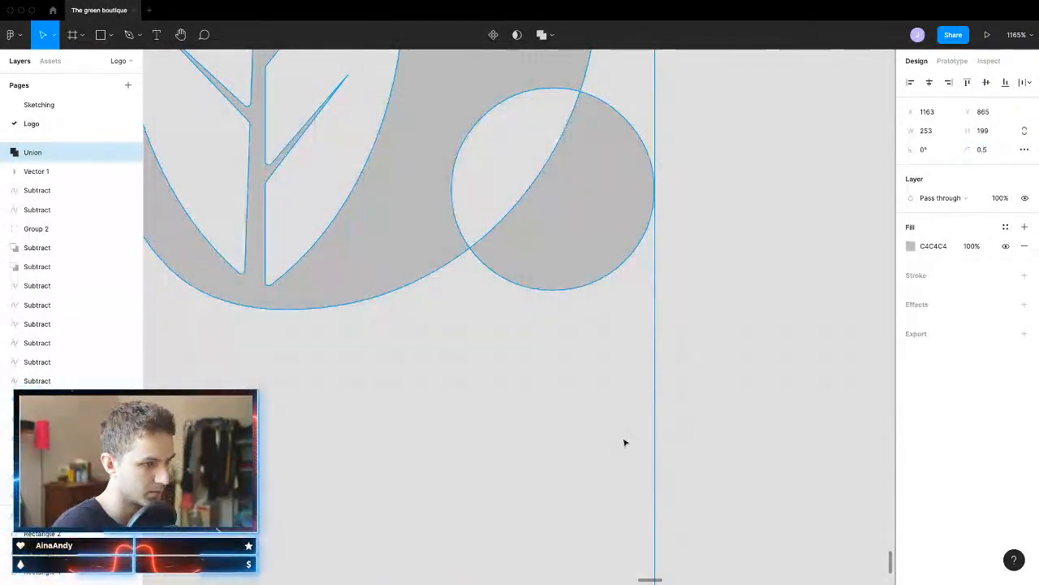
click(487, 457)
scroll(488, 457, down, 10)
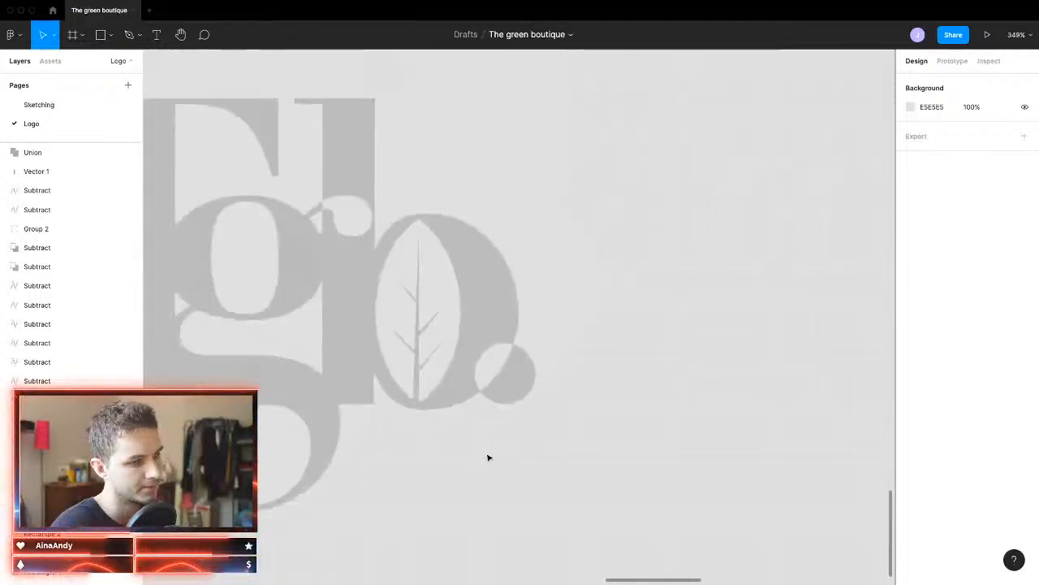
Step: Duplicate the united leaf monogram into the empty canvas to its right
scroll(487, 457, down, 5)
drag(695, 252, 320, 496)
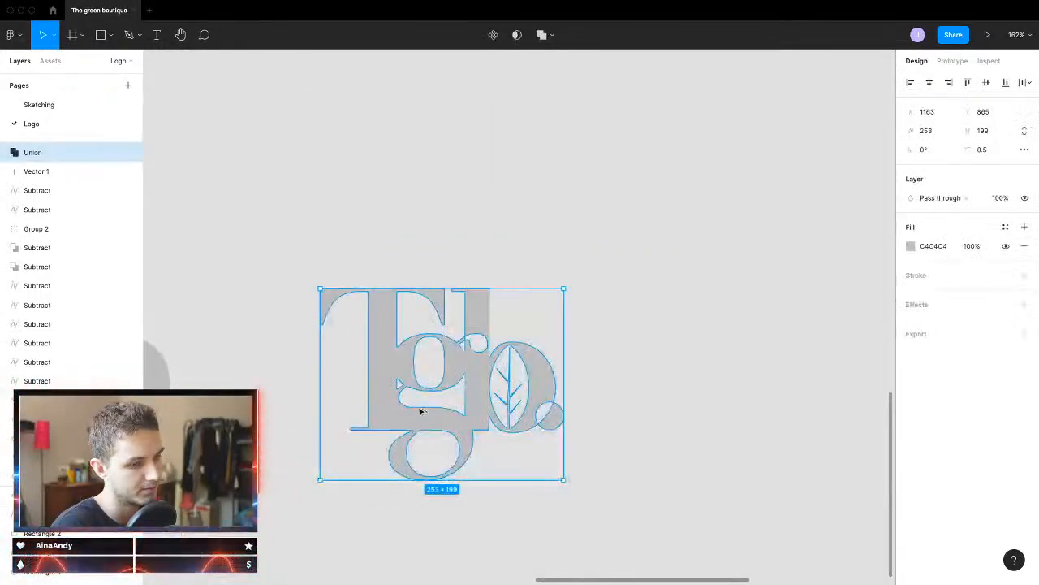
drag(421, 410, 820, 439)
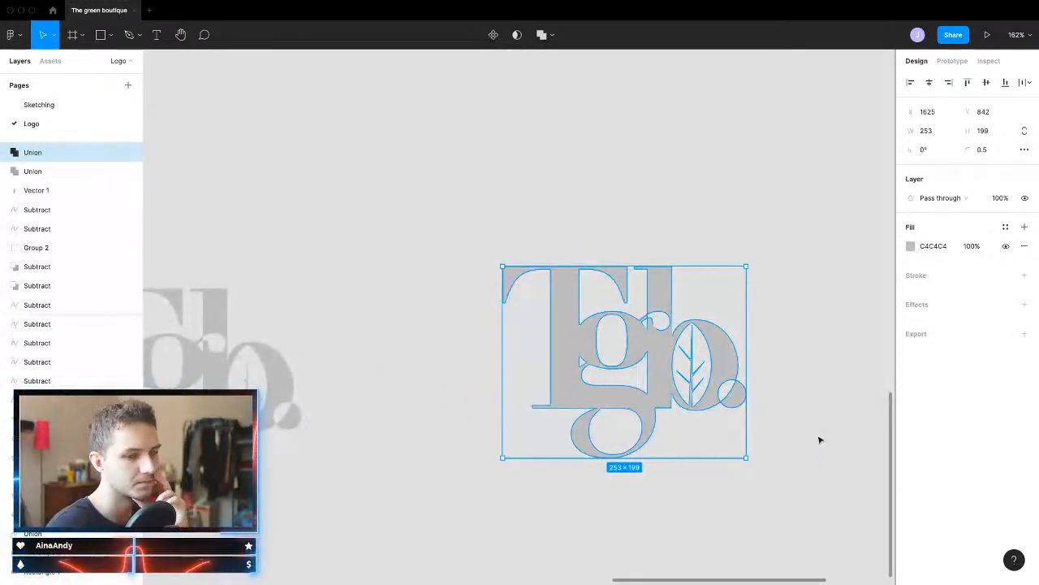
click(758, 476)
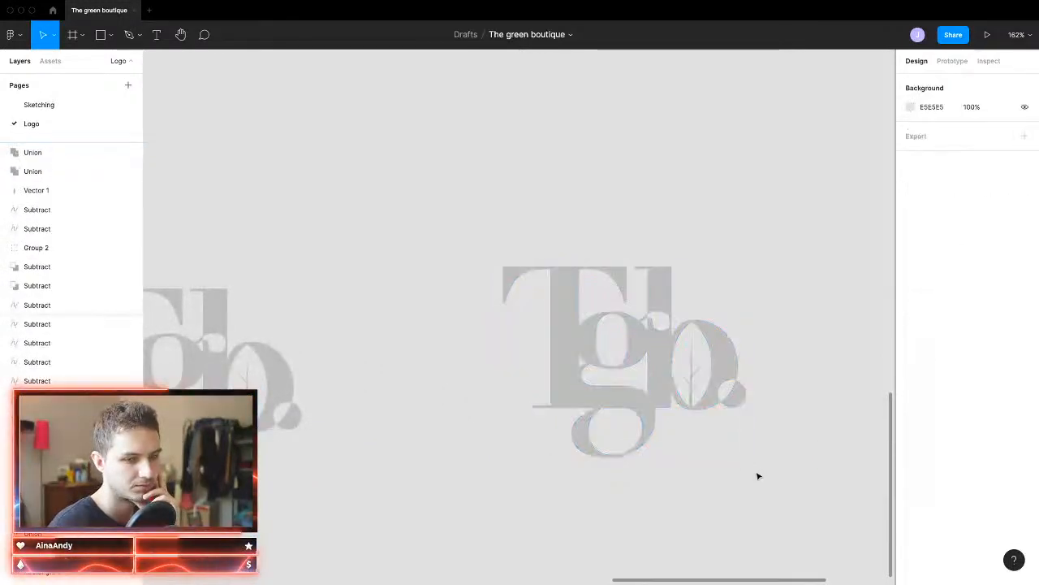
Step: Select the whole lower row of grey monograms together with the leaf vein and change their fill to black
click(696, 384)
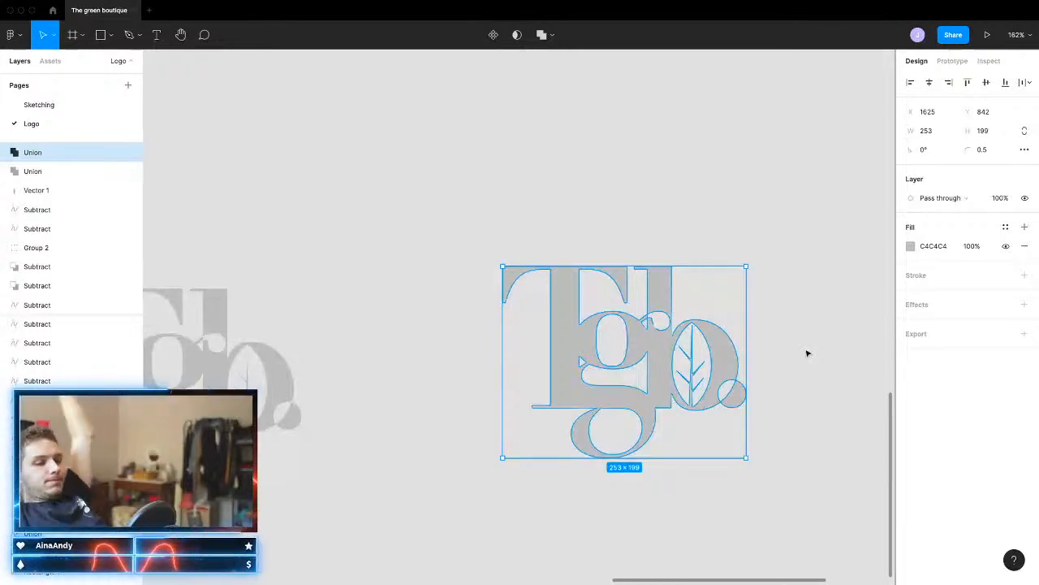
scroll(430, 406, left, 5)
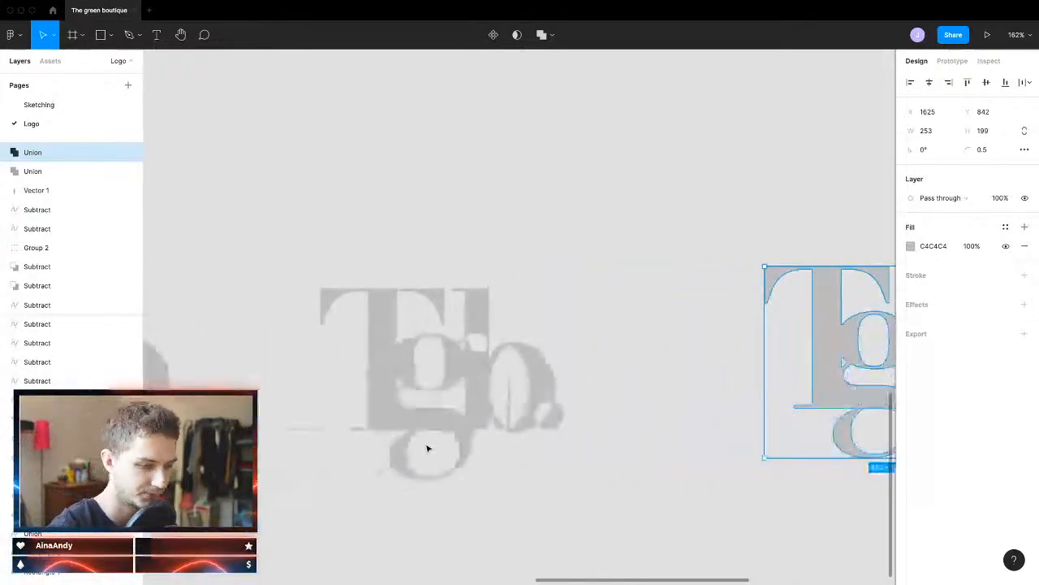
scroll(479, 406, up, 5)
click(619, 527)
scroll(619, 527, down, 10)
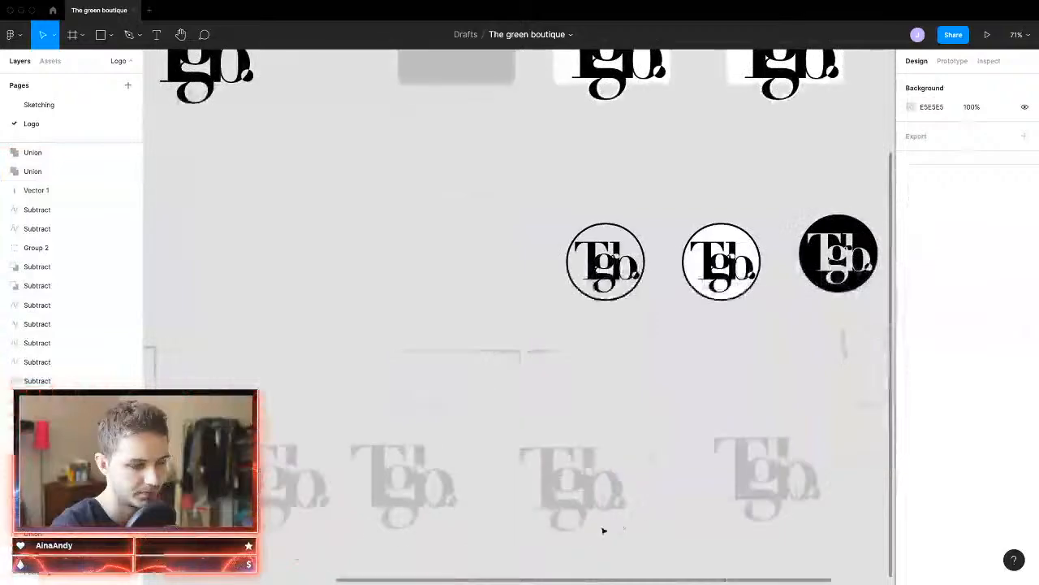
scroll(603, 529, left, 3)
scroll(552, 444, right, 4)
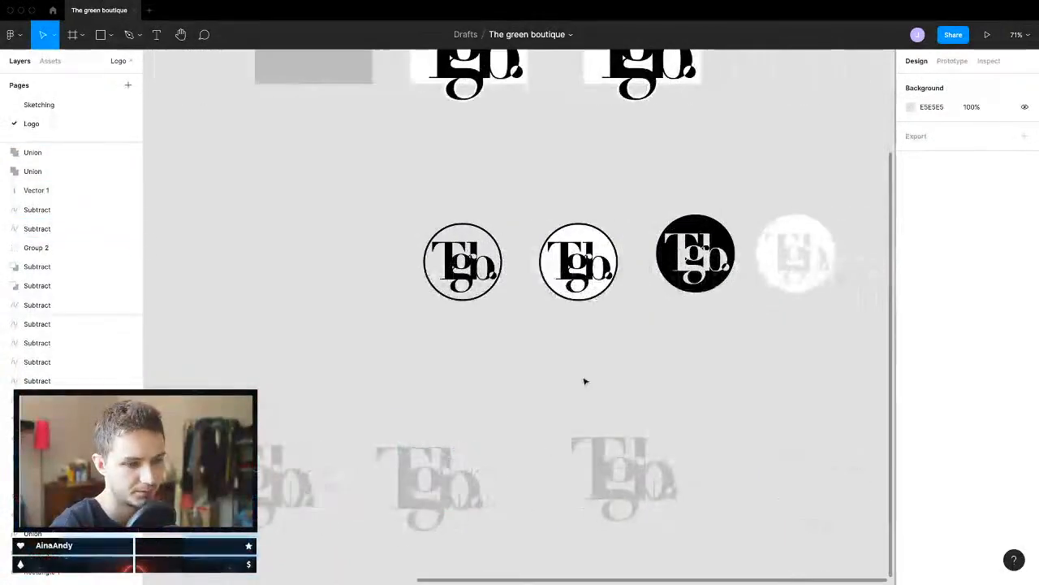
drag(793, 430, 122, 534)
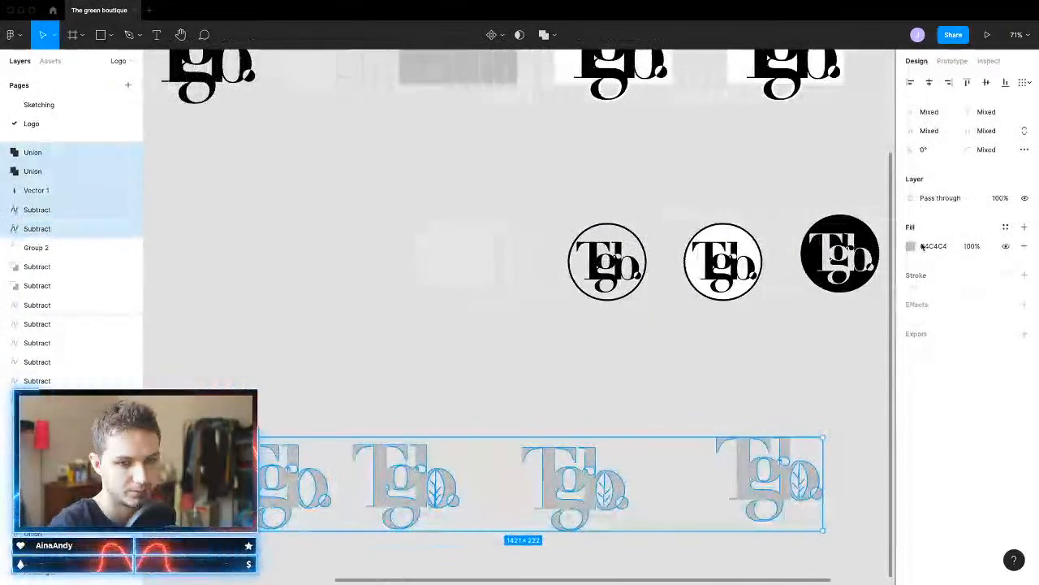
click(910, 246)
click(761, 395)
click(591, 376)
Step: Examine the circular badge versions and the monograms on white backgrounds in the rows above
scroll(720, 409, right, 3)
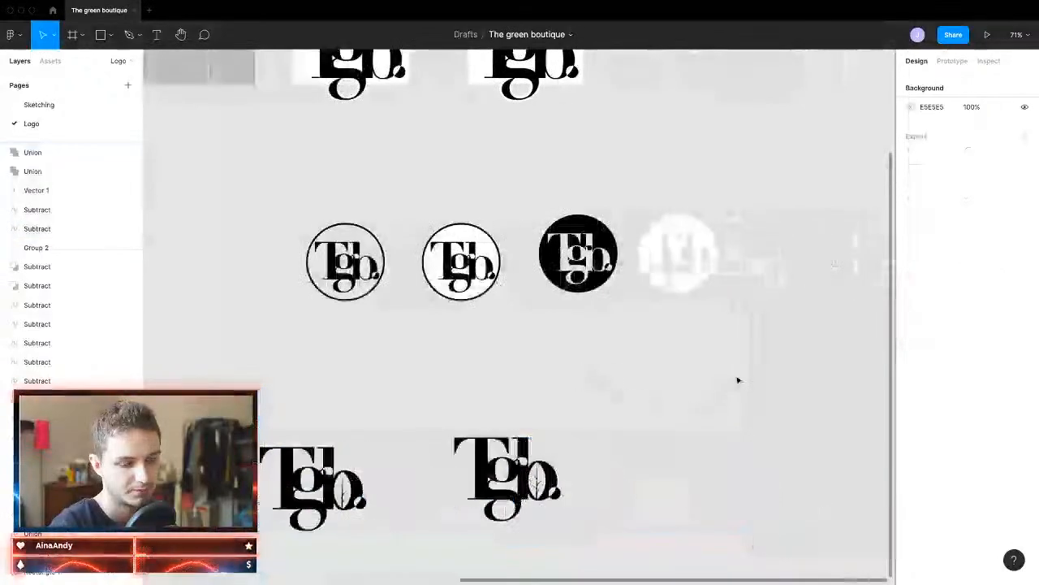
scroll(617, 322, up, 5)
scroll(786, 297, right, 2)
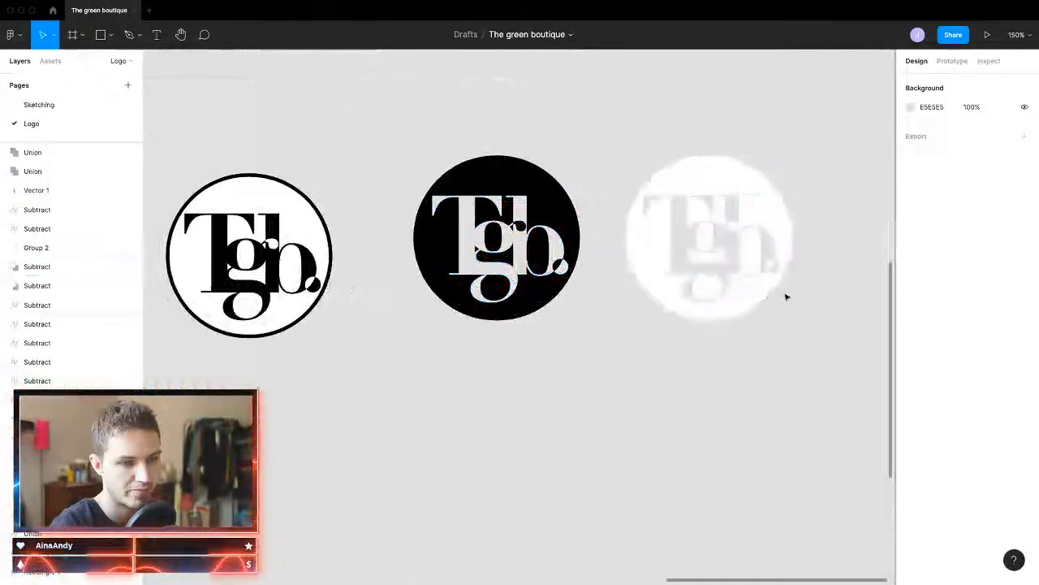
click(760, 303)
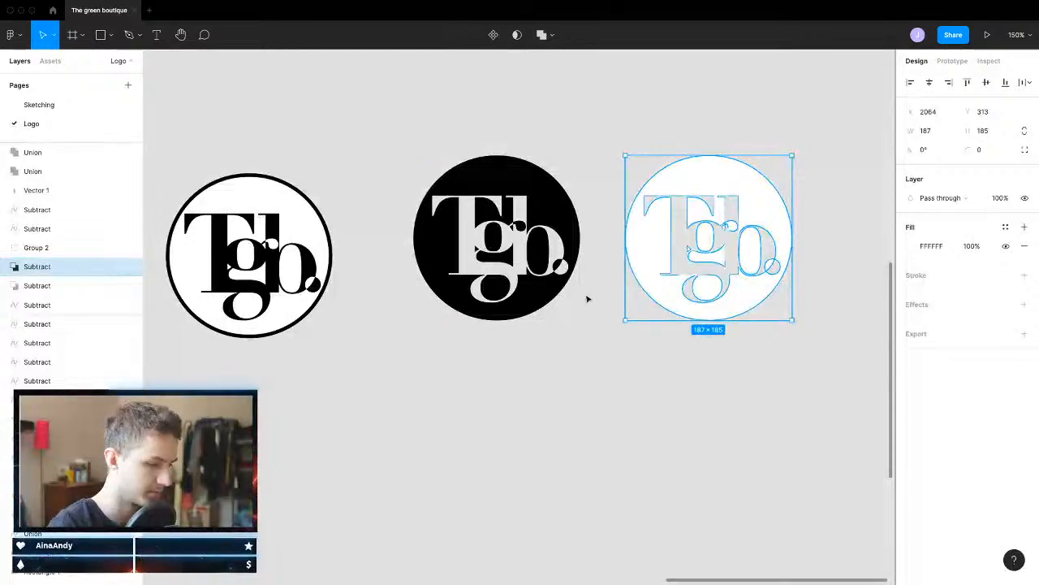
click(491, 268)
scroll(498, 445, down, 5)
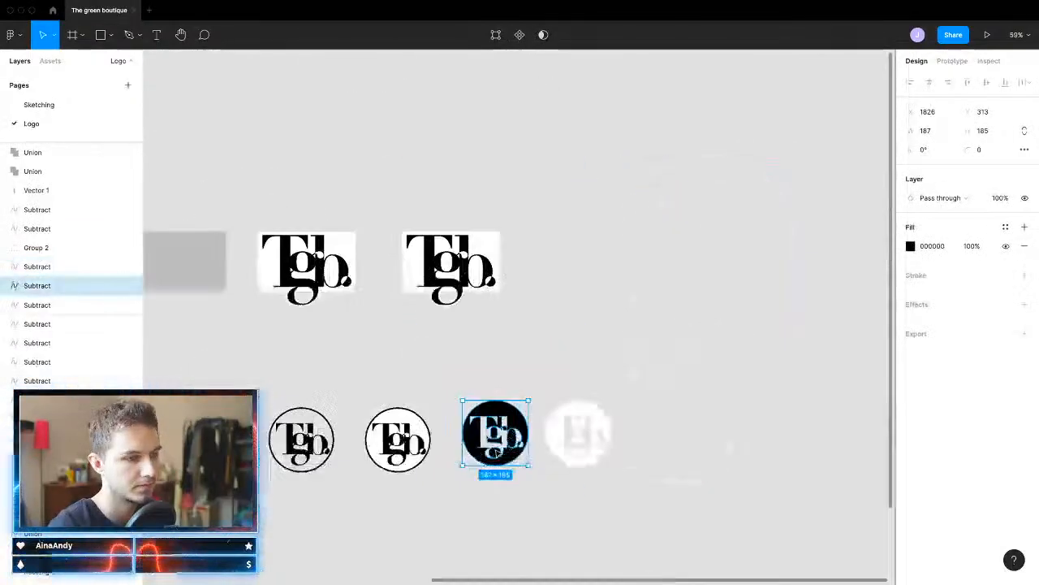
scroll(424, 475, left, 6)
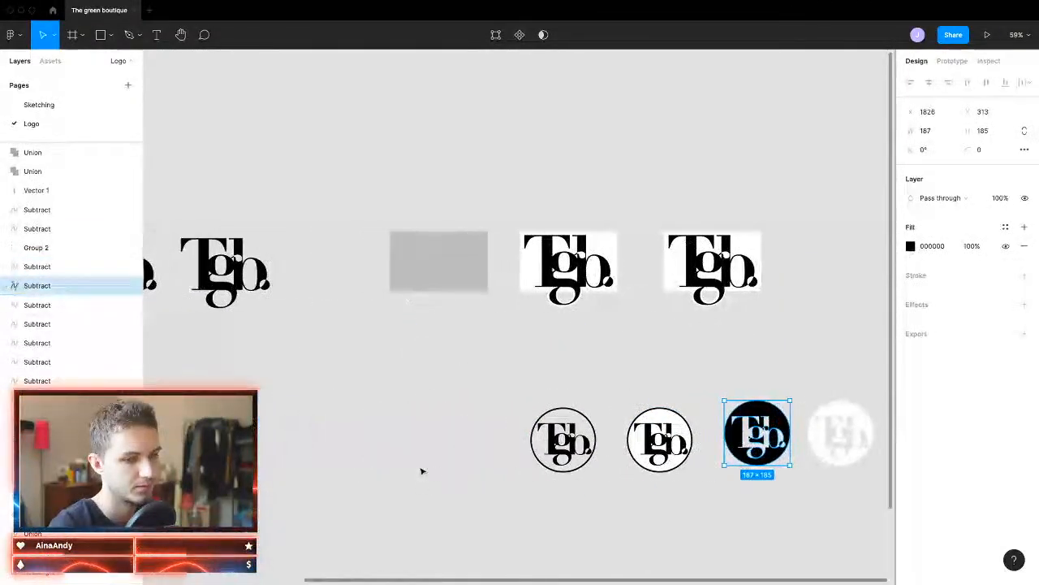
scroll(421, 471, left, 3)
scroll(422, 471, down, 2)
scroll(568, 475, right, 6)
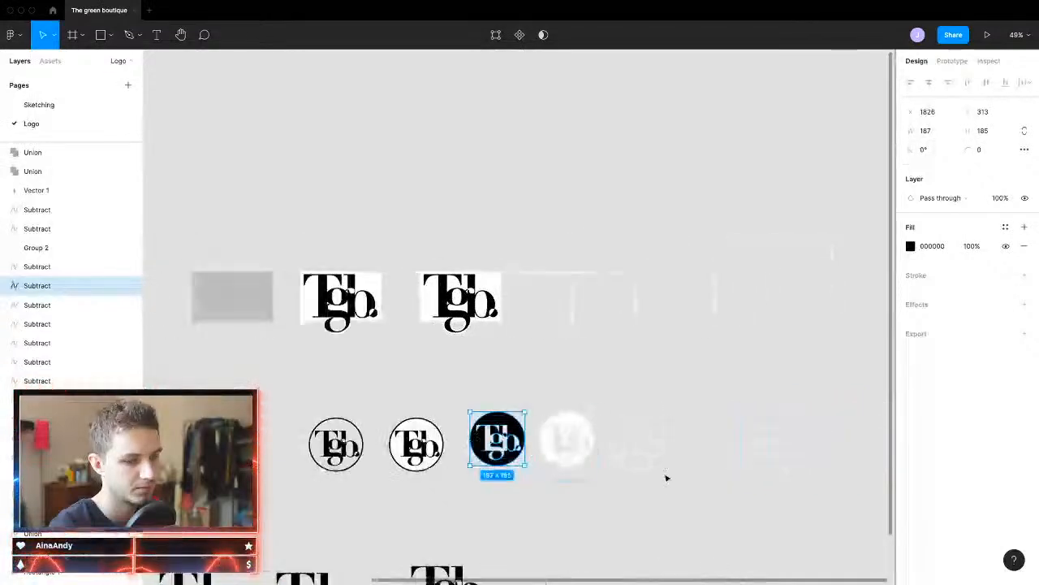
scroll(468, 303, up, 1)
Step: Duplicate the white-outlined monogram from its white rectangle into the empty canvas to the right of that row
click(469, 302)
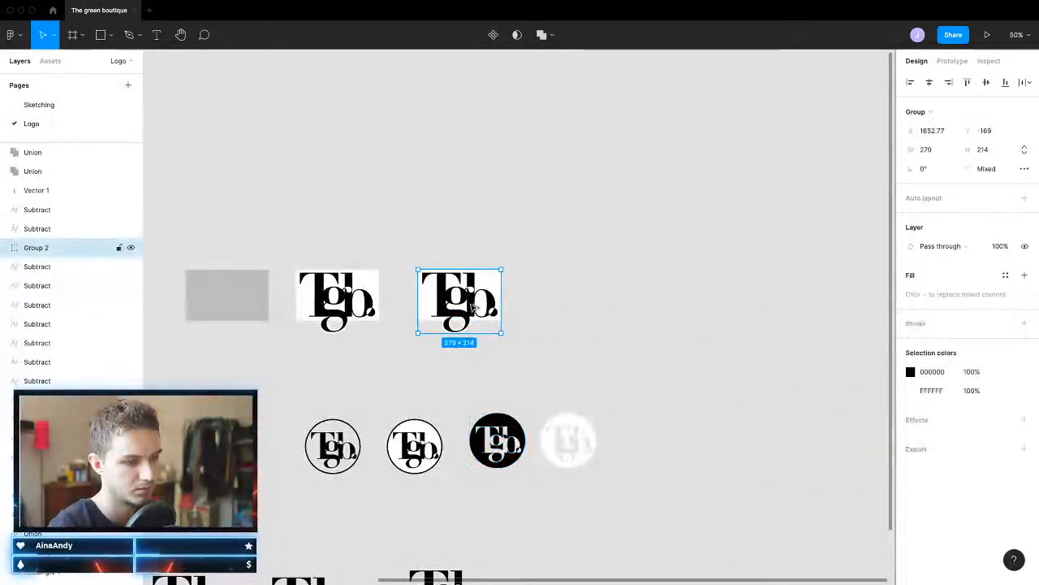
click(350, 305)
drag(349, 306, 703, 307)
Step: Set the white outside stroke of the copied monogram to a width of 8
click(925, 320)
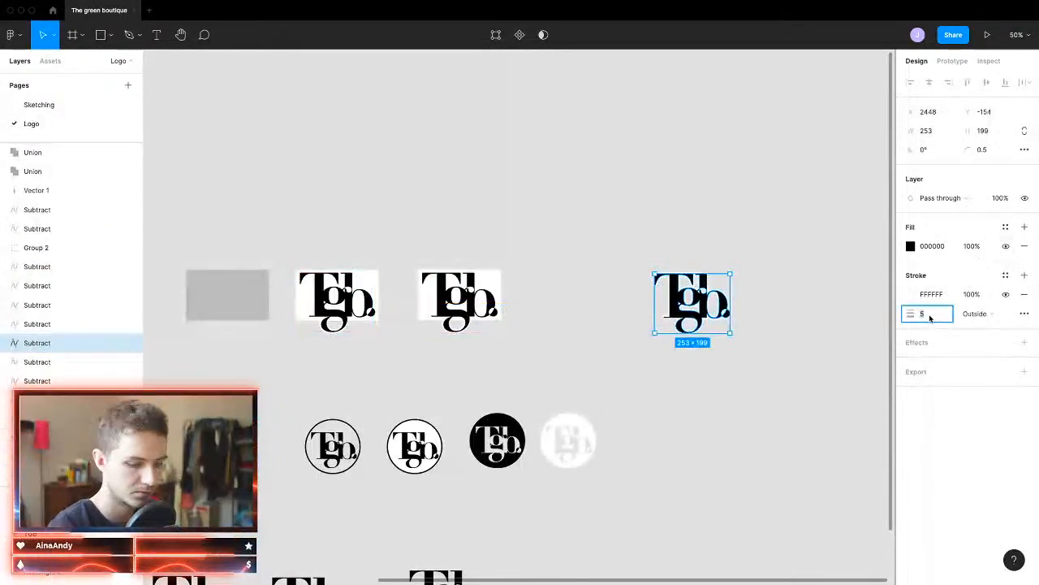
text(8)
key(Return)
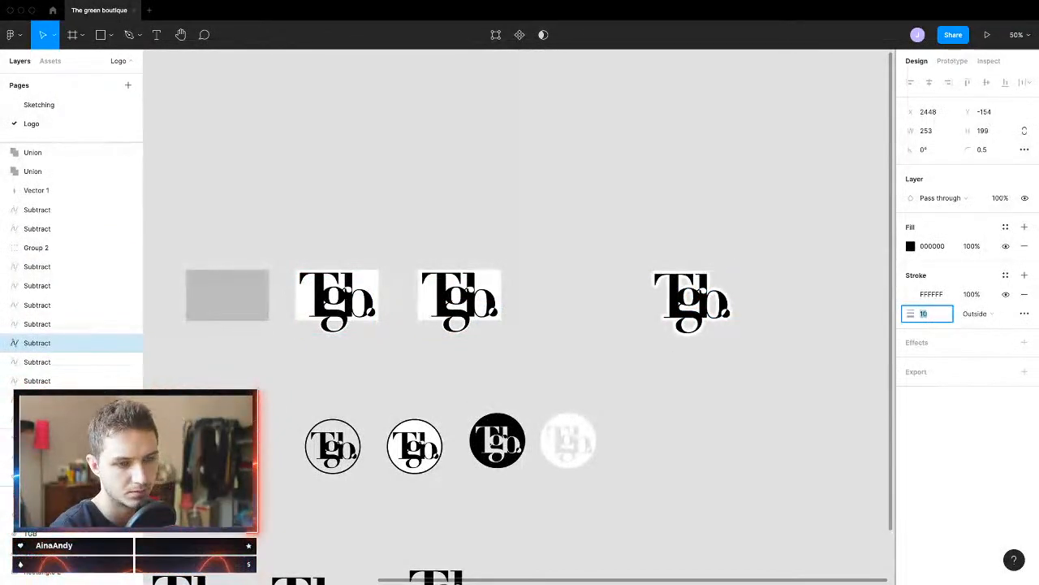
text(8)
key(Return)
scroll(812, 377, down, 10)
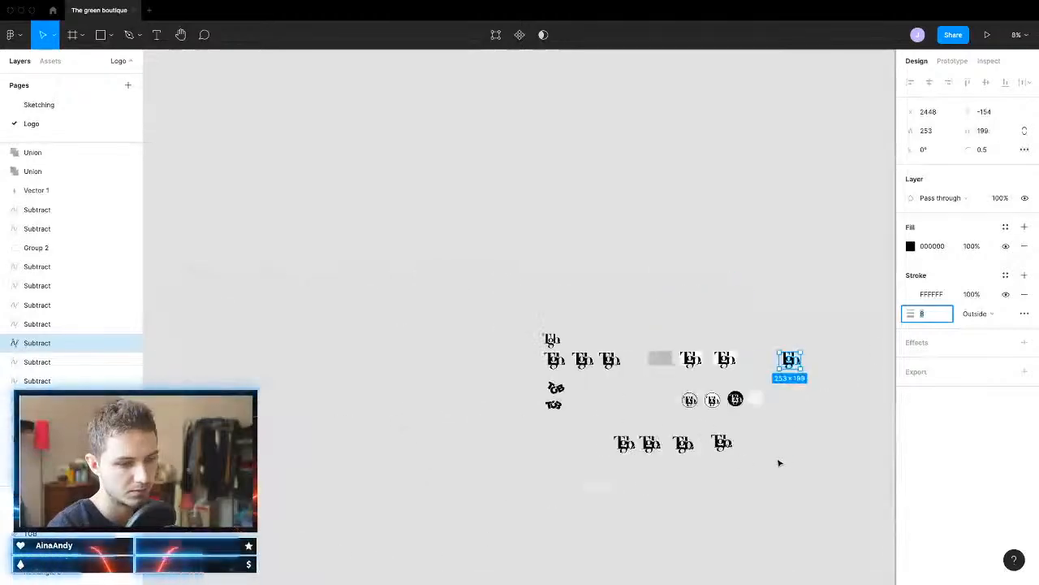
Step: Outline the stroke of the copied monogram so its white border becomes a separate vector shape
scroll(731, 461, up, 10)
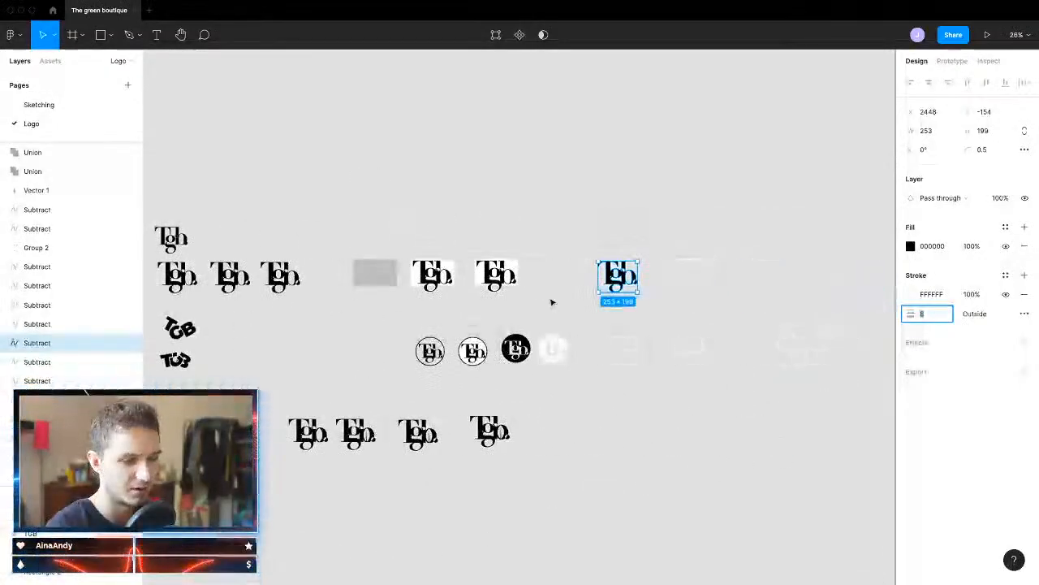
scroll(613, 276, up, 15)
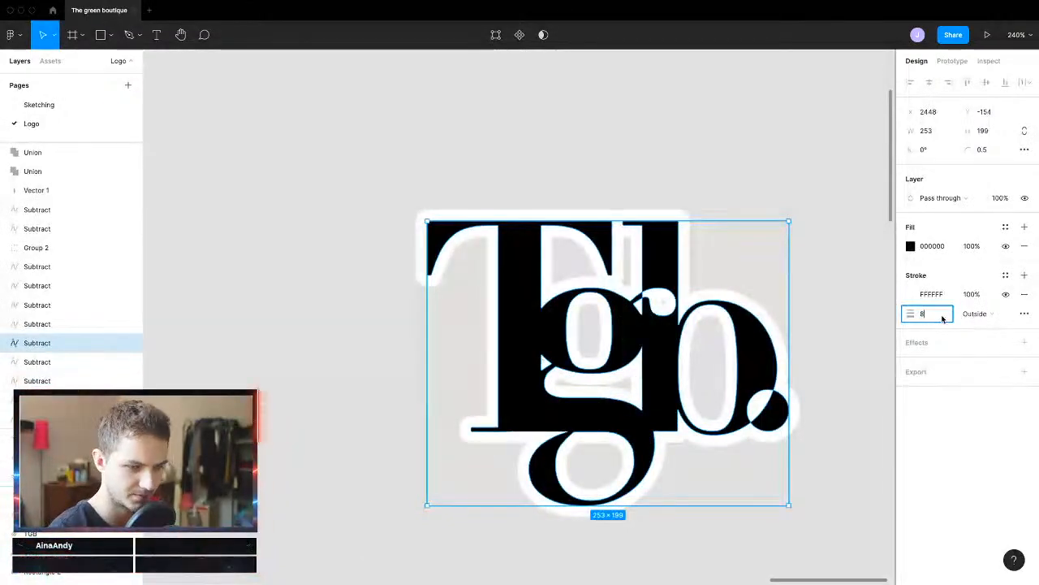
click(836, 332)
click(645, 274)
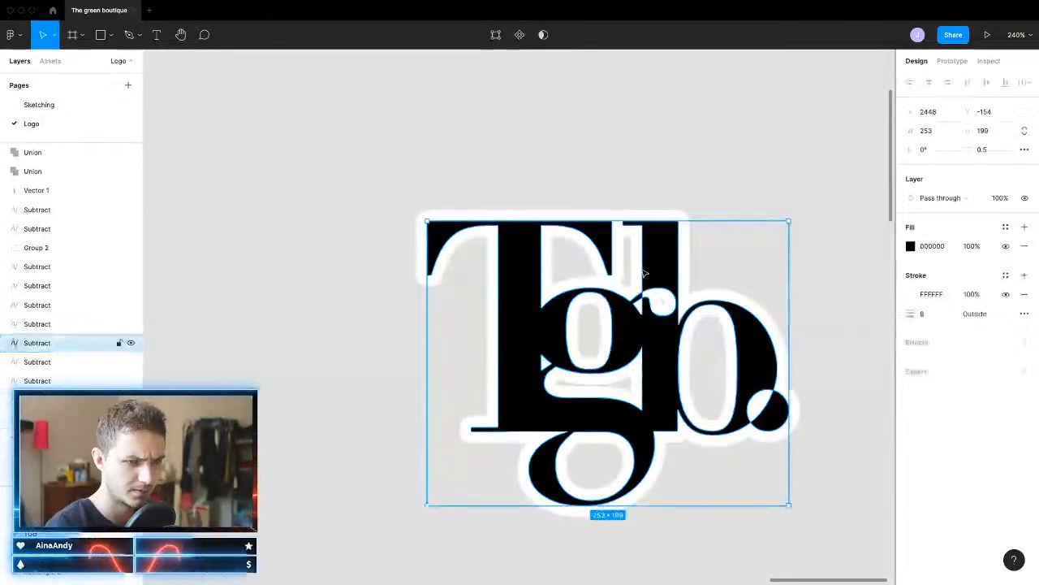
key(super+alt+o)
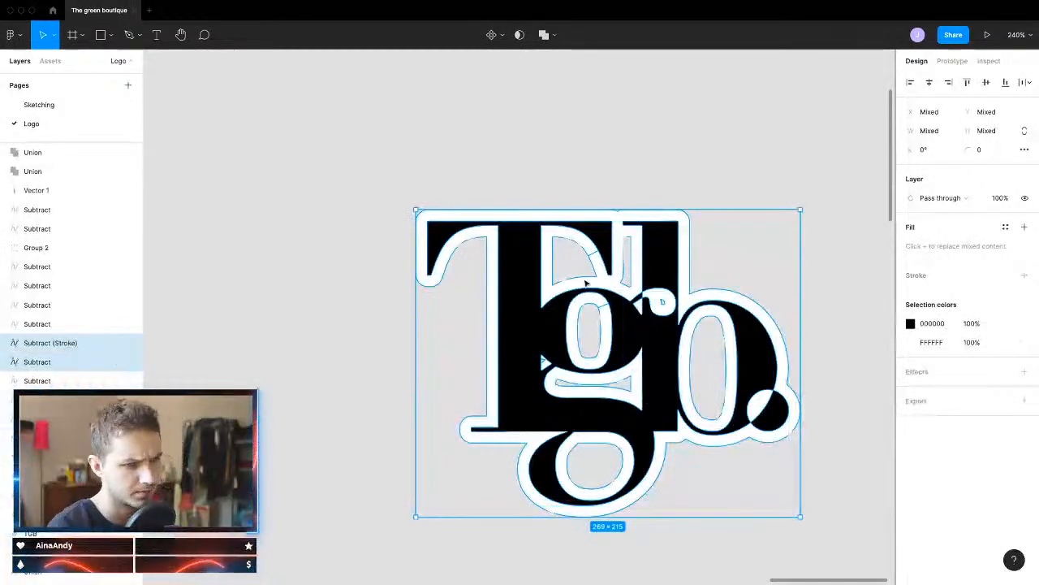
Step: Remove anchor points from the inner openings of the white outline shape so the counters of the g and b fill in white
double_click(554, 241)
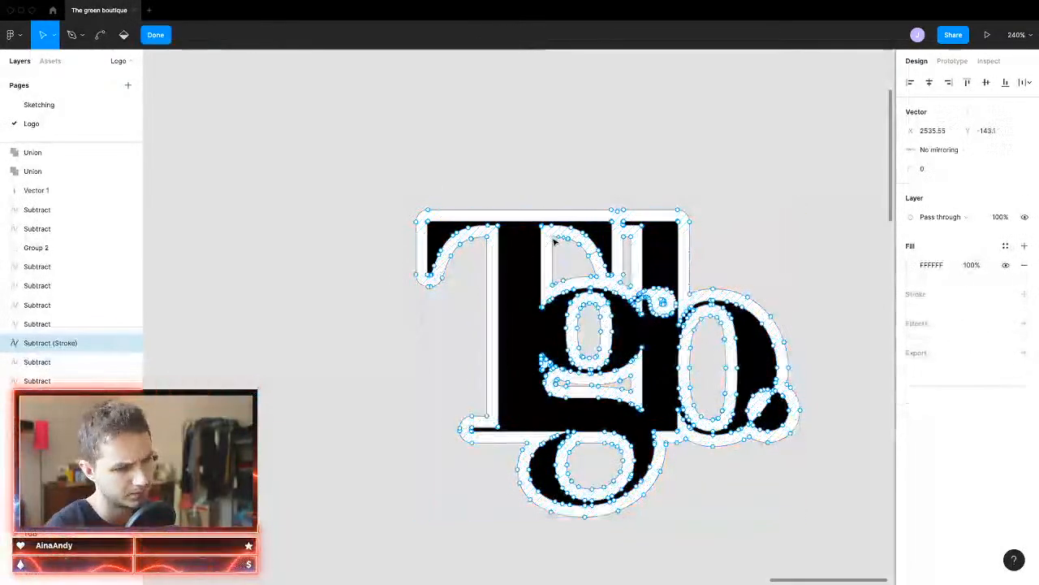
key(Delete)
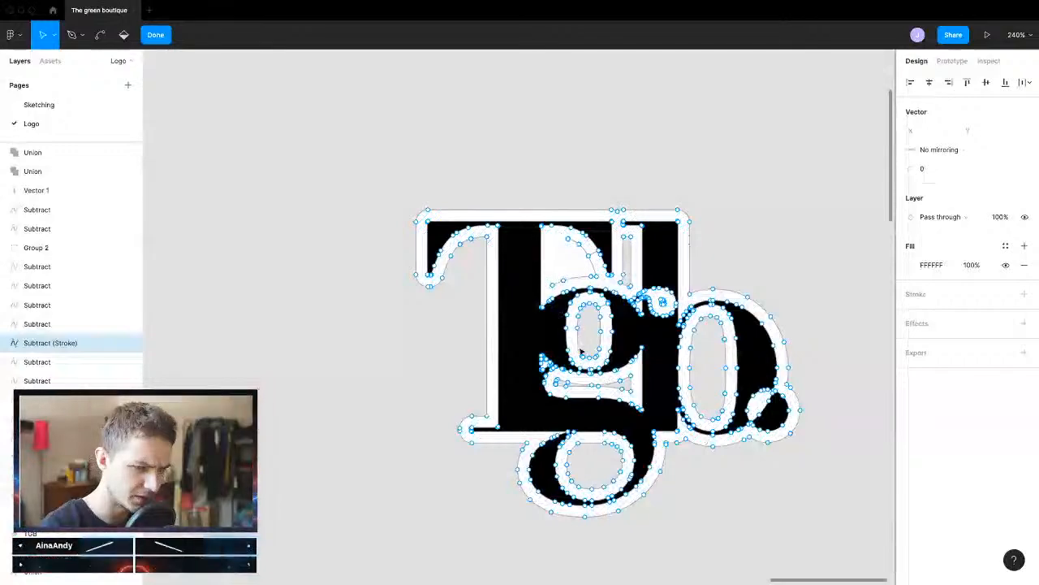
click(582, 357)
key(Delete)
click(569, 392)
key(Delete)
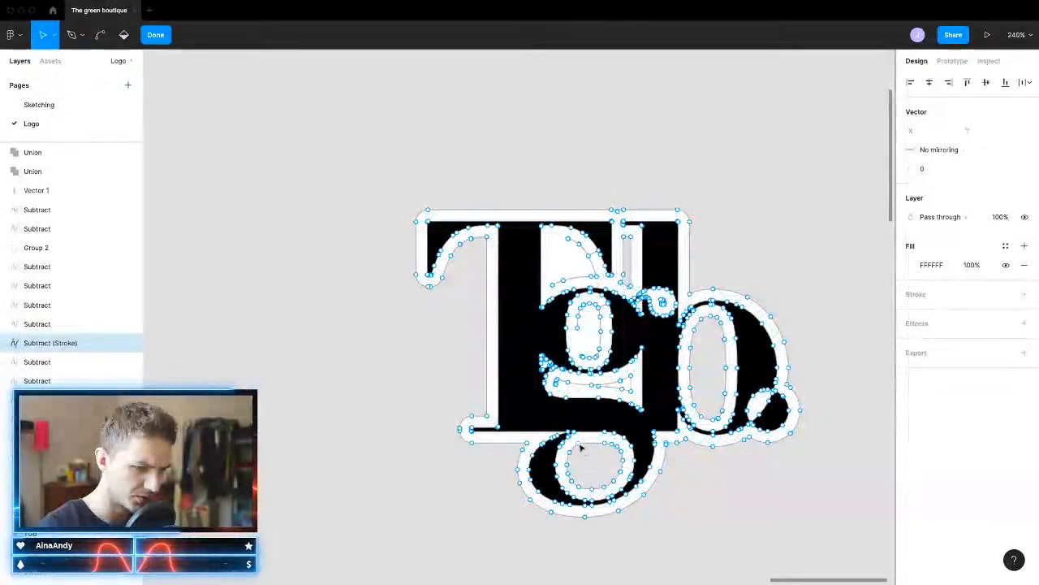
click(580, 445)
key(Delete)
click(691, 370)
key(Delete)
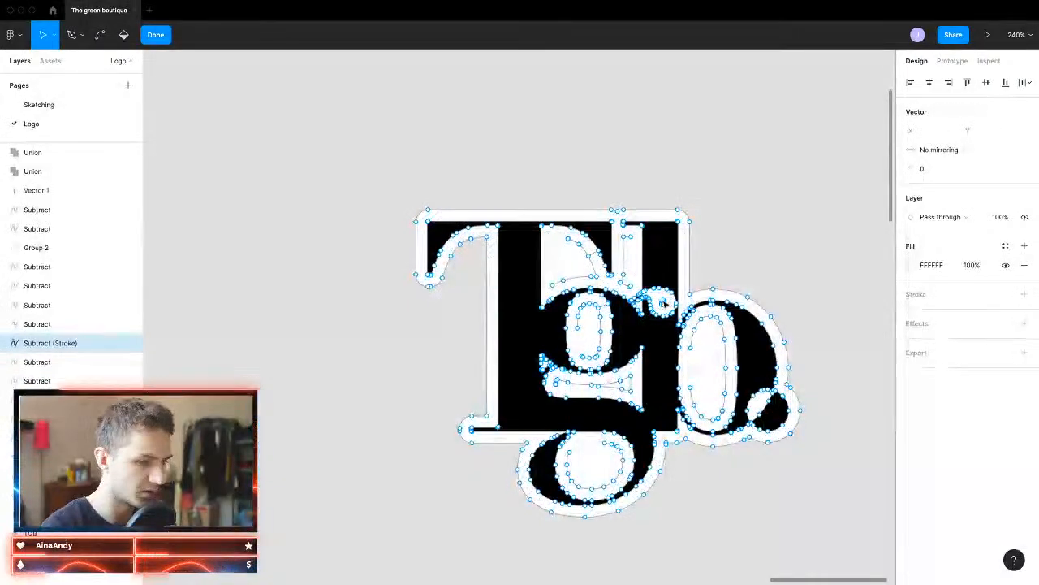
key(Escape)
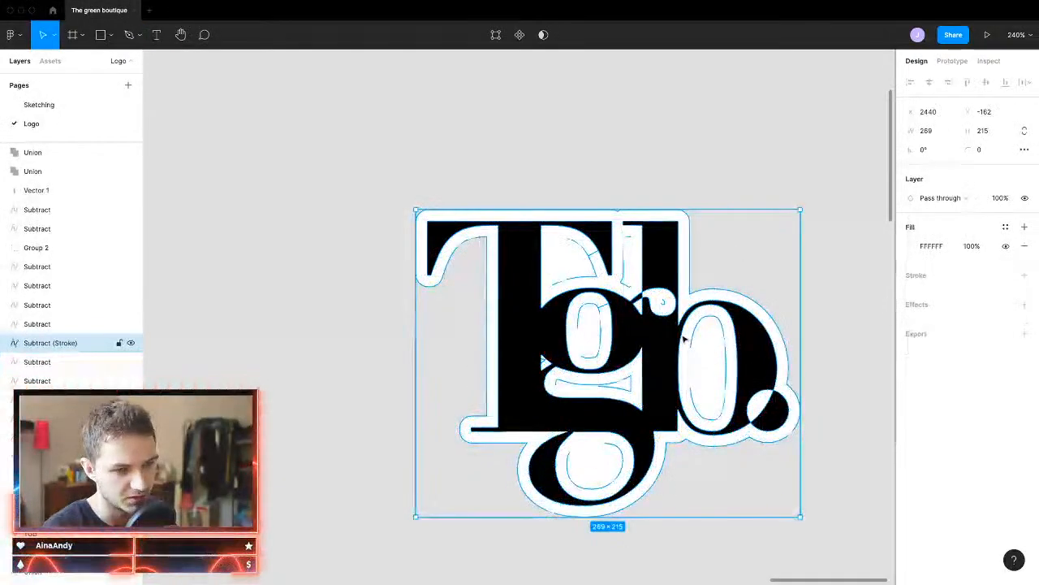
Step: Pull the white outline away from its leftover inner path fragments and delete those fragments
double_click(718, 363)
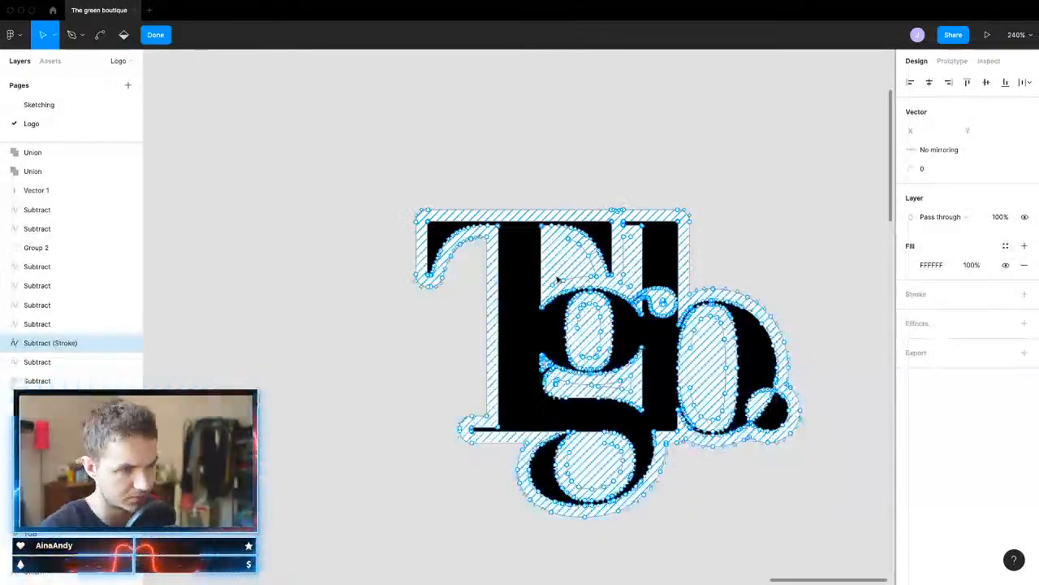
mouse_move(568, 271)
mouse_down()
mouse_move(186, 267)
mouse_move(189, 288)
mouse_up()
drag(399, 146, 800, 582)
drag(457, 178, 893, 582)
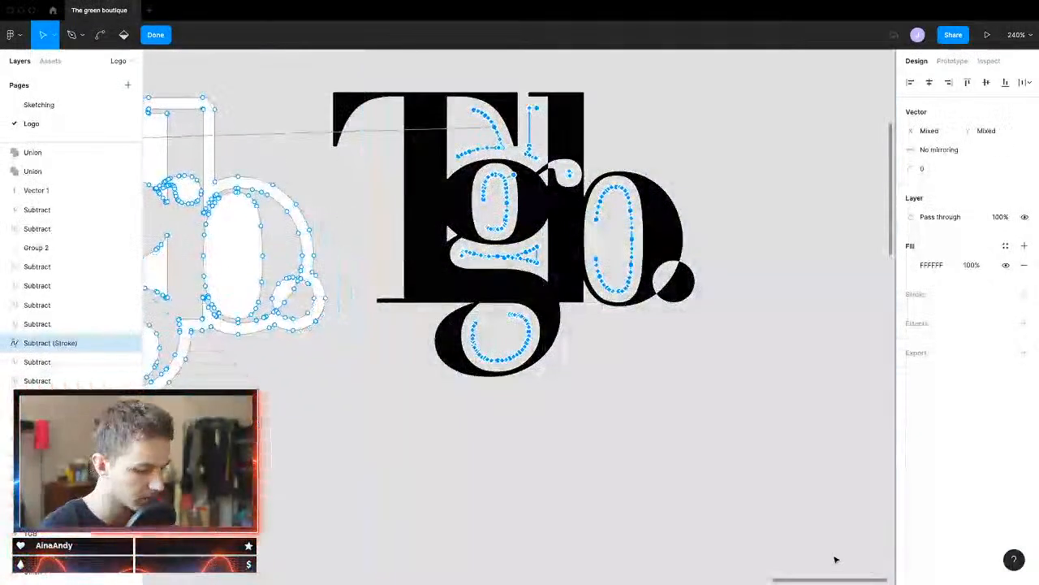
key(shift+2)
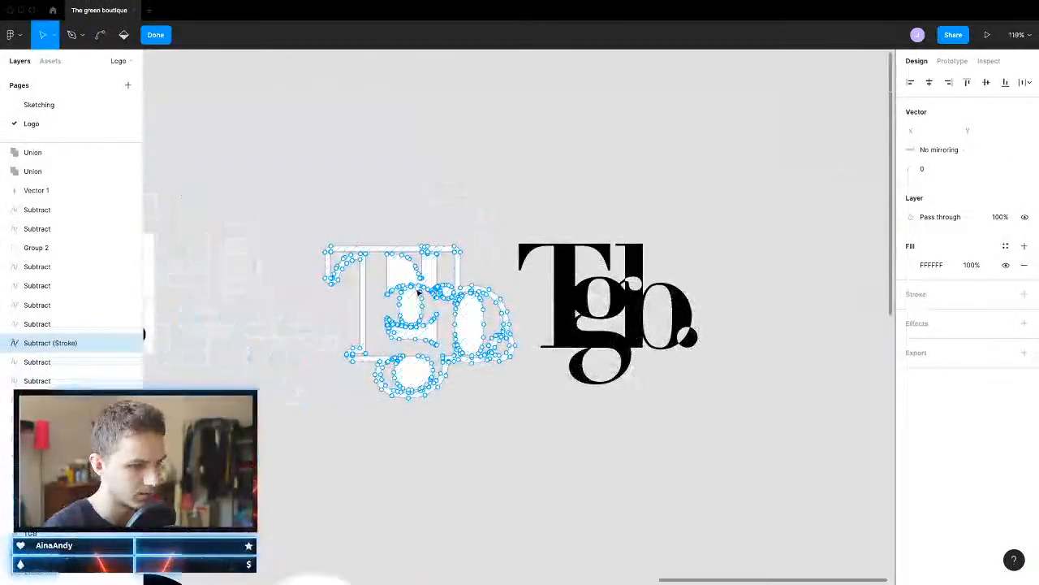
Step: Move the white outline back onto the black monogram and nudge it until its edges align exactly with the letters
drag(465, 329, 653, 321)
scroll(721, 291, up, 10)
scroll(601, 367, down, 8)
scroll(590, 375, up, 10)
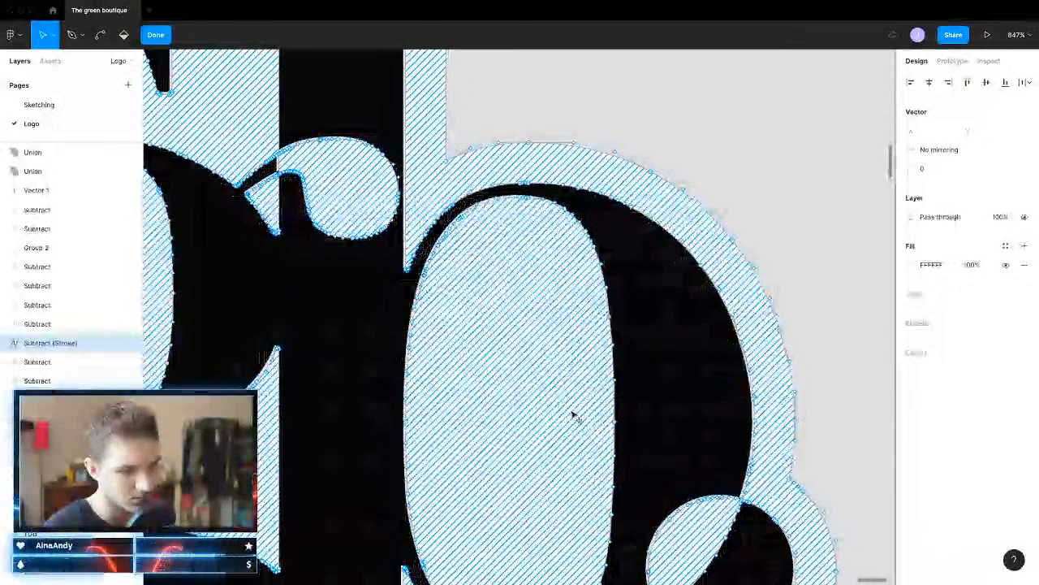
scroll(572, 414, down, 1)
scroll(571, 414, left, 1)
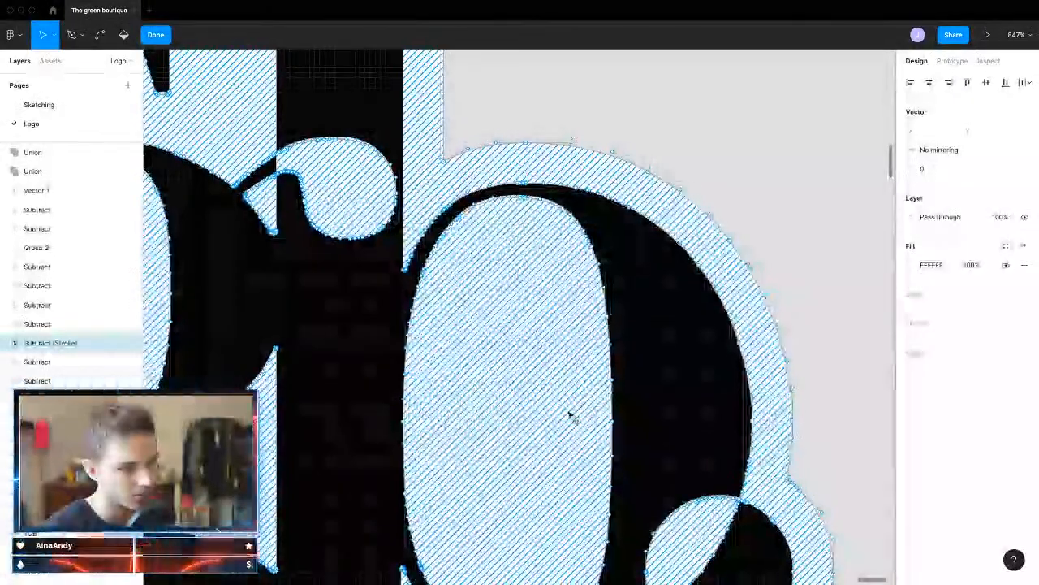
drag(572, 412, 569, 411)
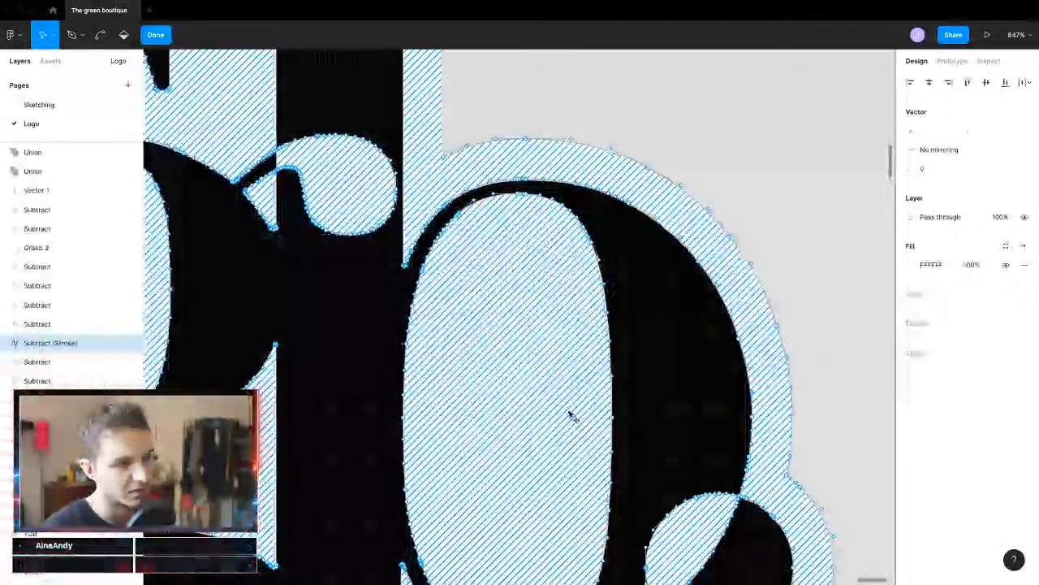
ctrl+scroll(569, 413, down, 5)
key(Escape)
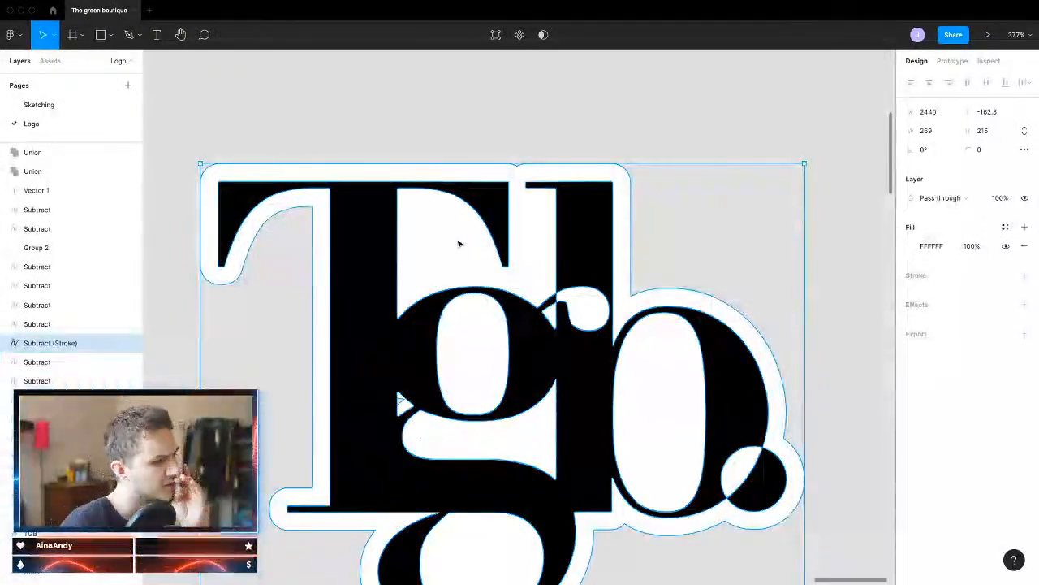
Step: Replace the outline shape's fill with a solid FFFFFF fill covering the whole silhouette and place it behind the black monogram
key(Return)
key(Delete)
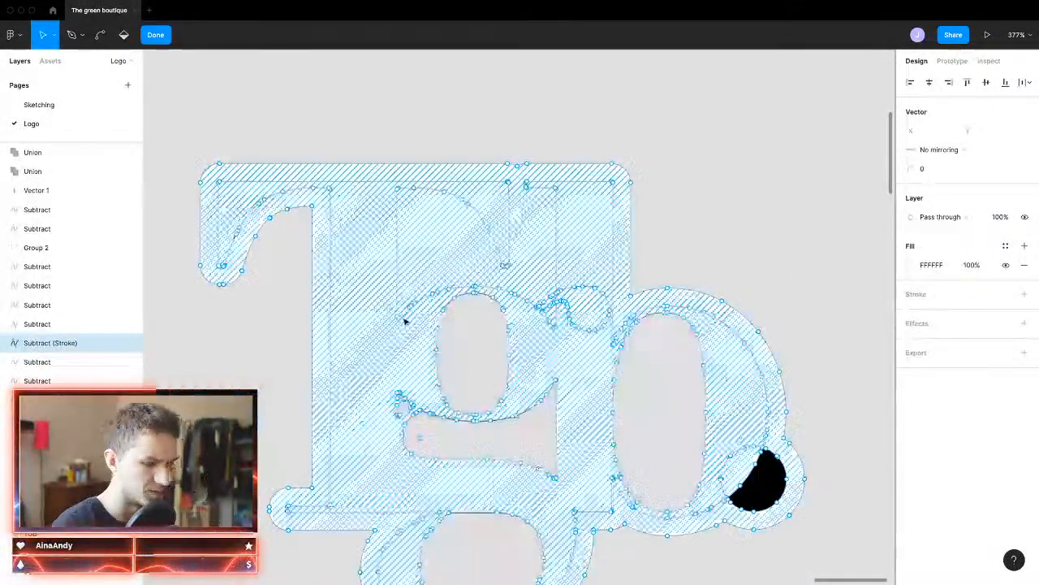
key(Delete)
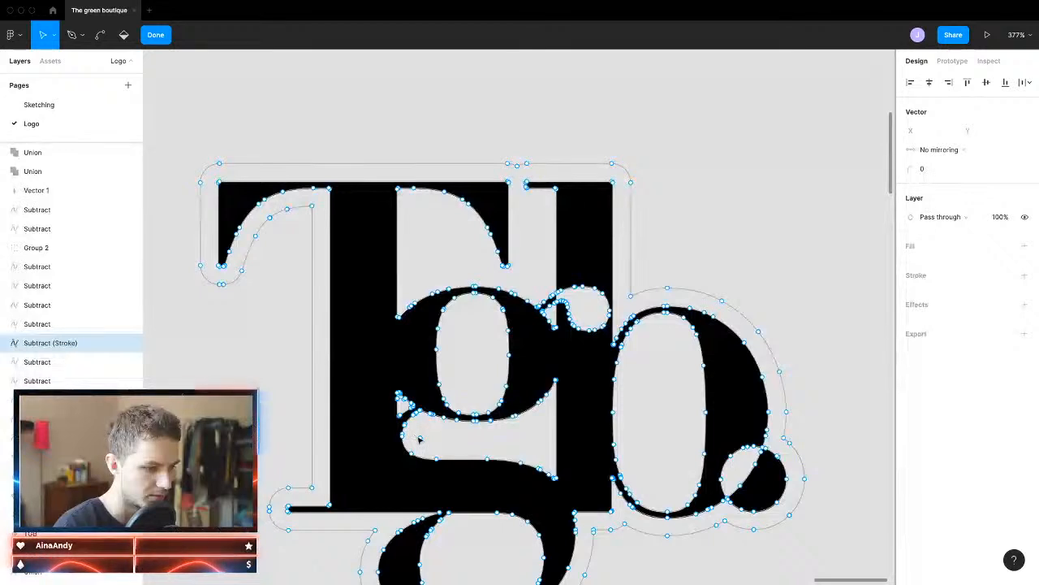
click(1023, 245)
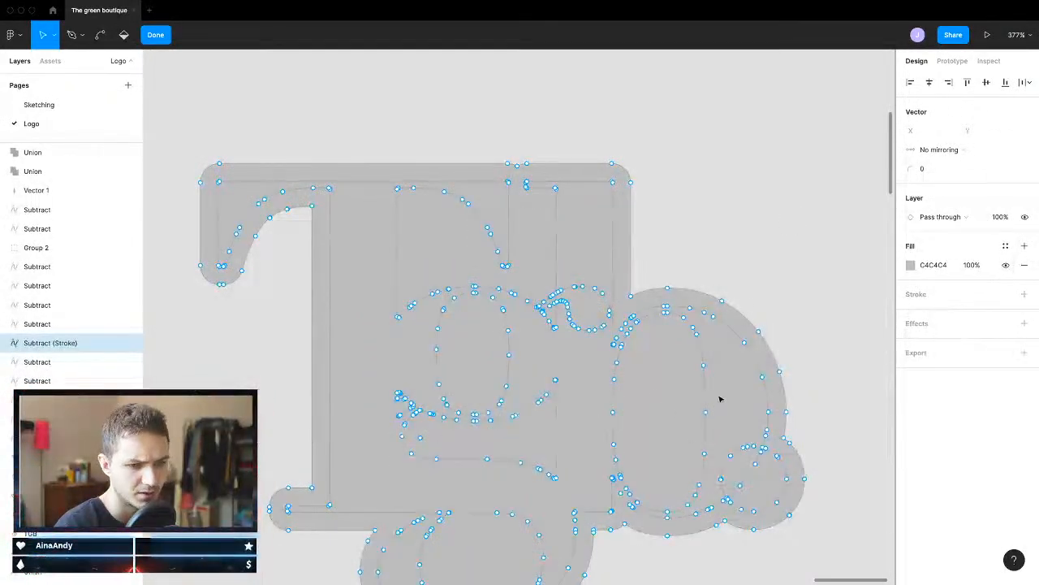
click(911, 265)
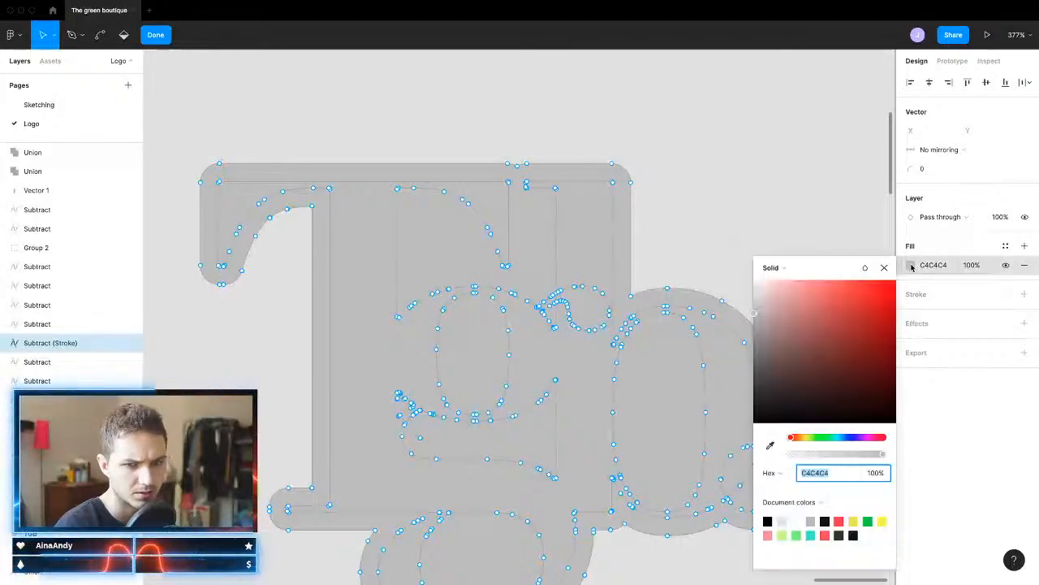
drag(788, 359, 714, 248)
key(Escape)
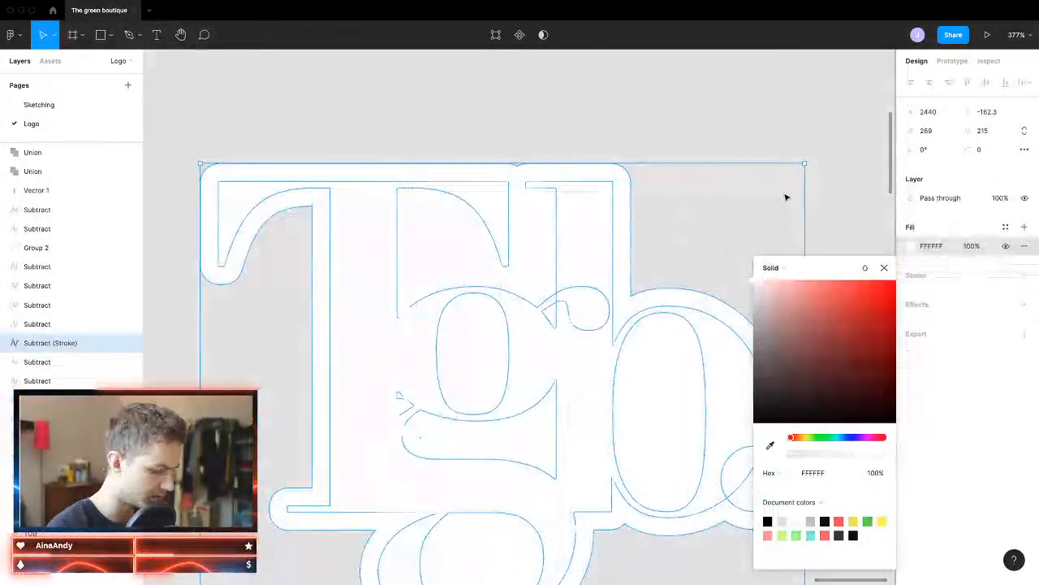
click(802, 135)
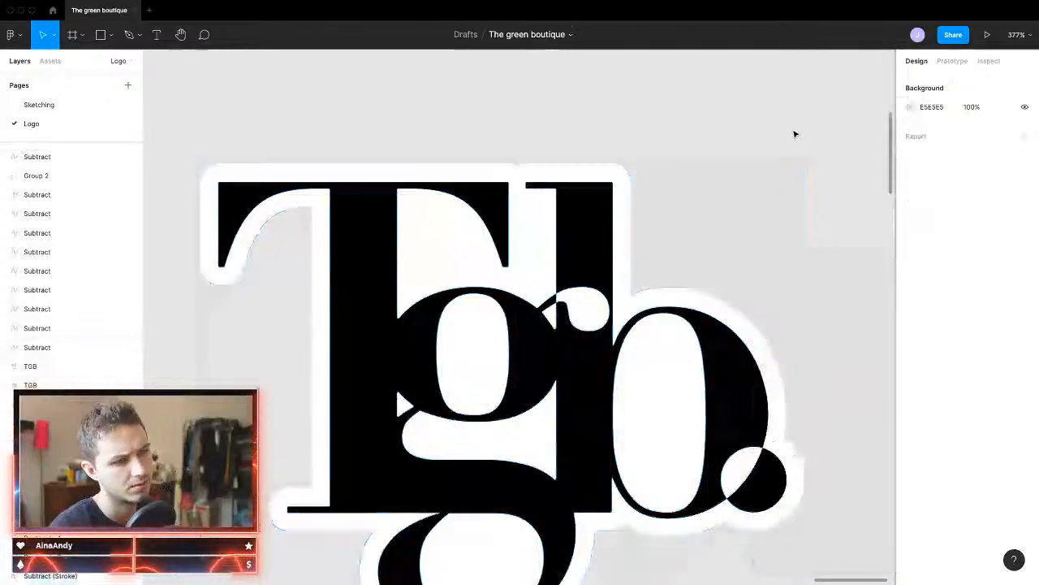
scroll(707, 324, down, 5)
scroll(610, 391, down, 5)
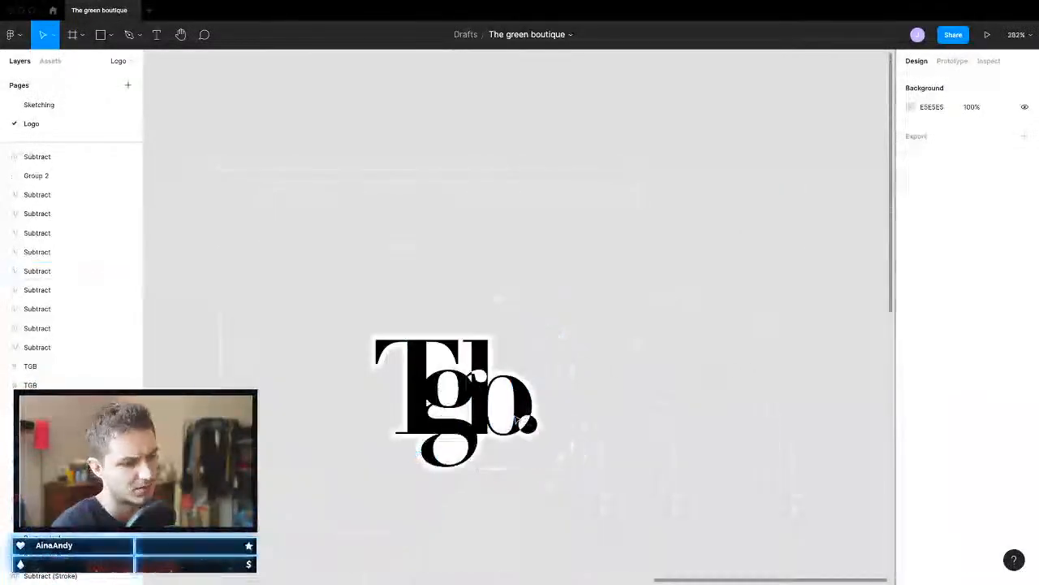
double_click(479, 421)
key(shift+2)
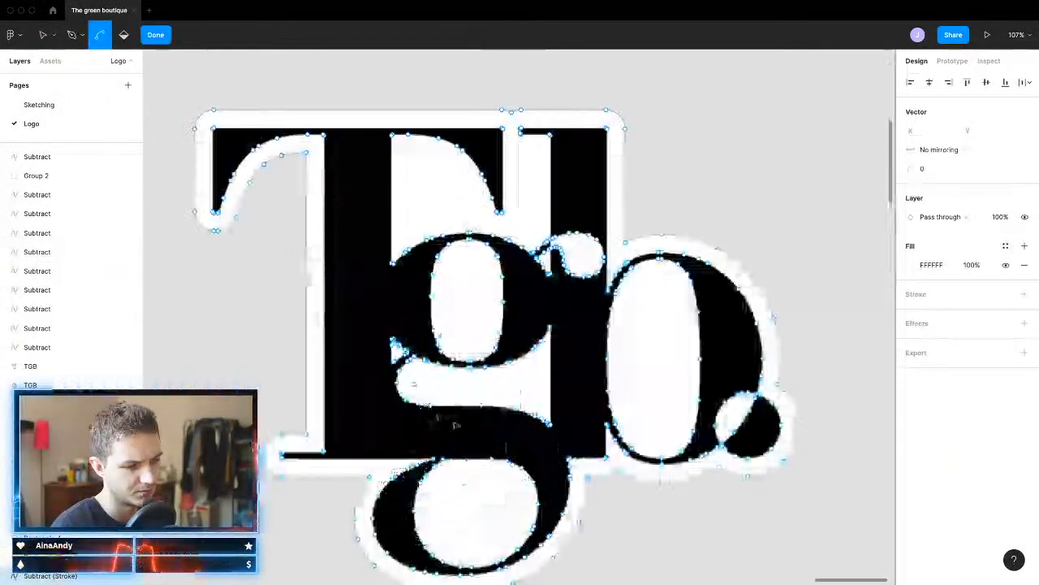
drag(705, 235, 705, 233)
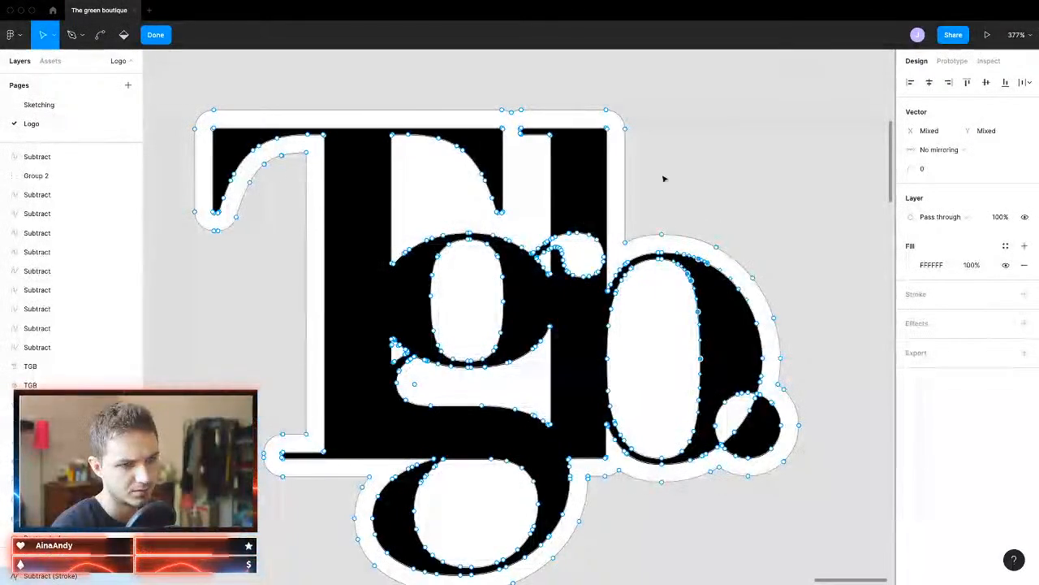
key(Escape)
double_click(521, 213)
key(Escape)
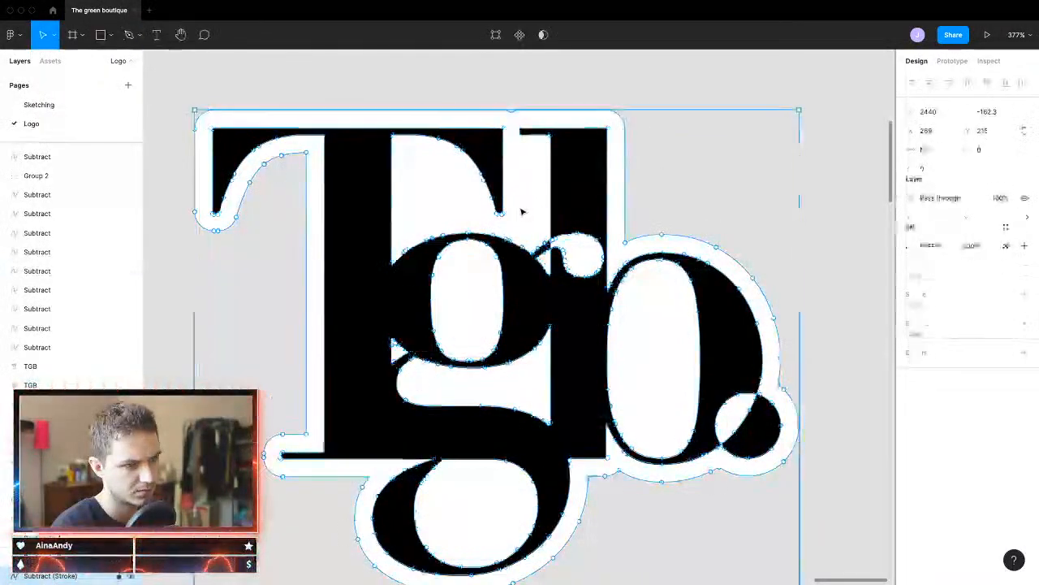
click(809, 137)
Step: Examine the white-backed monogram alongside the circular badges and the row of leaf monograms
scroll(766, 348, down, 5)
scroll(780, 337, right, 3)
scroll(572, 409, down, 10)
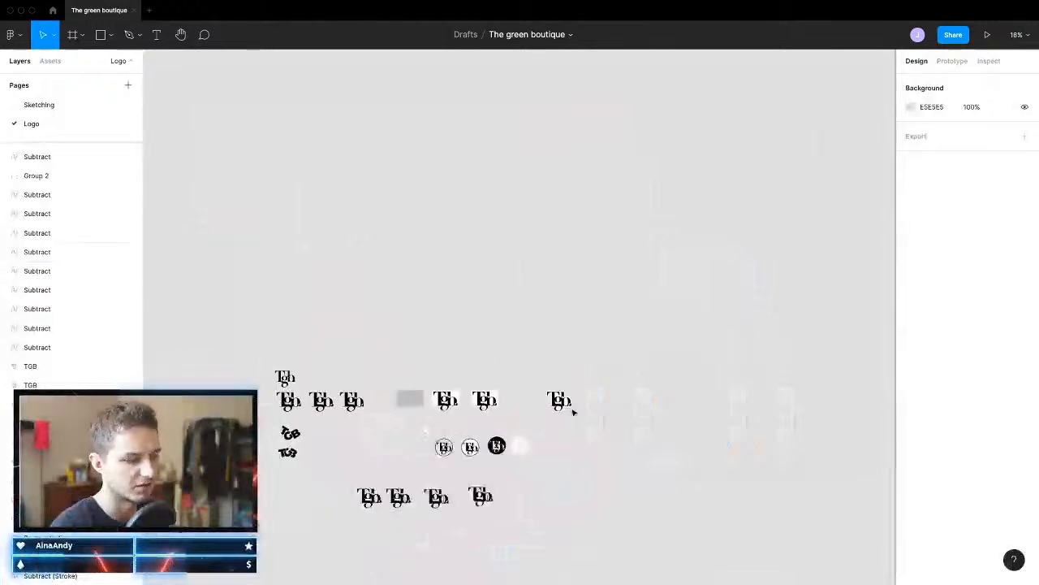
scroll(585, 451, up, 1)
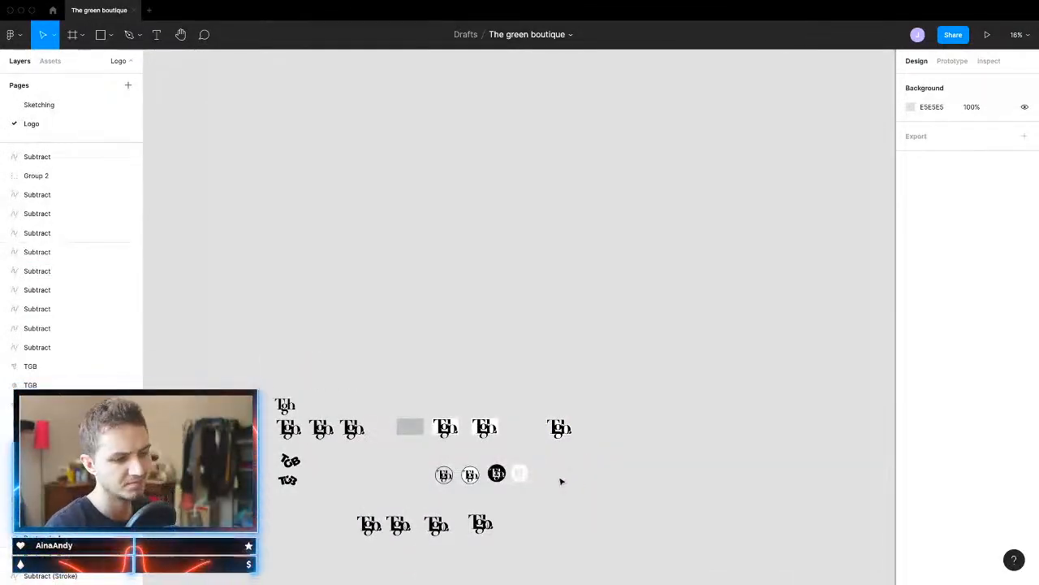
scroll(520, 524, up, 5)
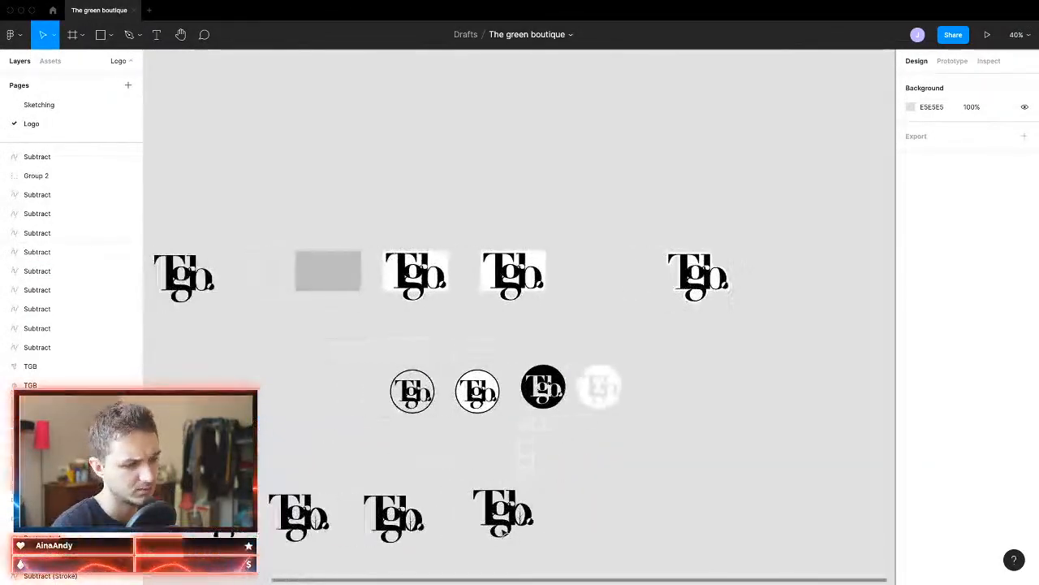
scroll(507, 528, down, 1)
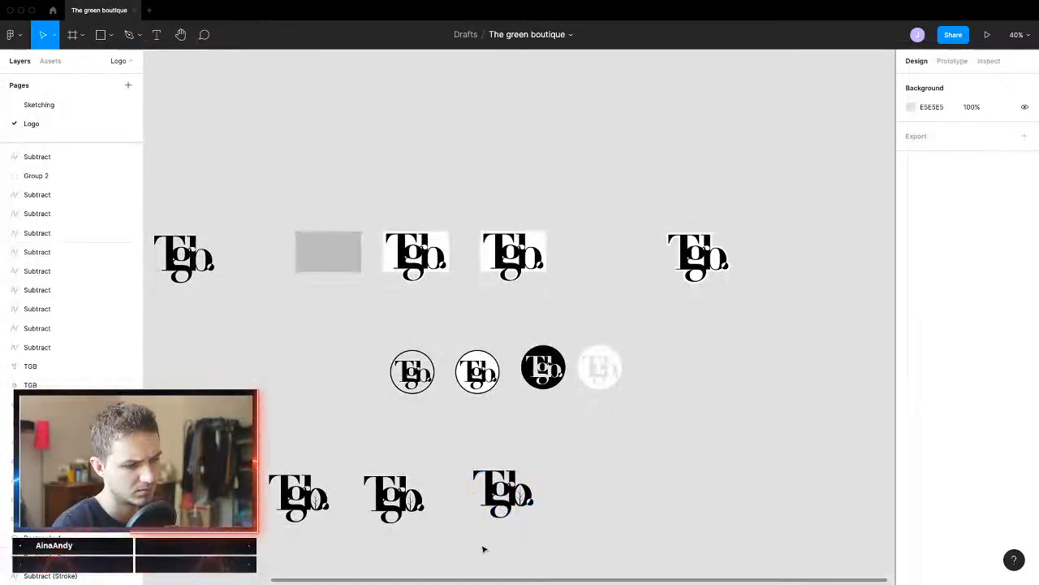
scroll(513, 521, up, 8)
scroll(512, 522, down, 4)
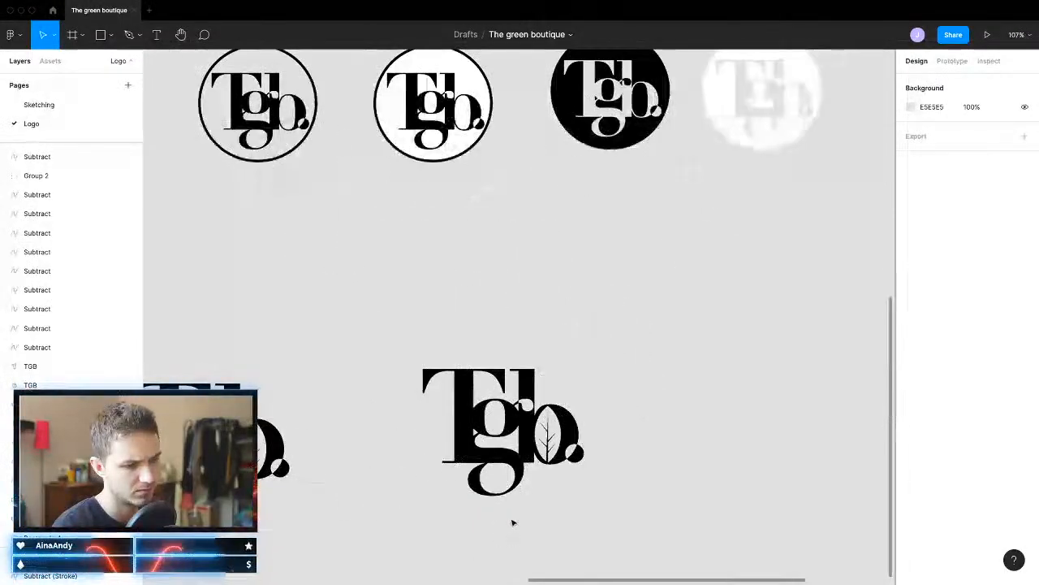
scroll(513, 522, down, 4)
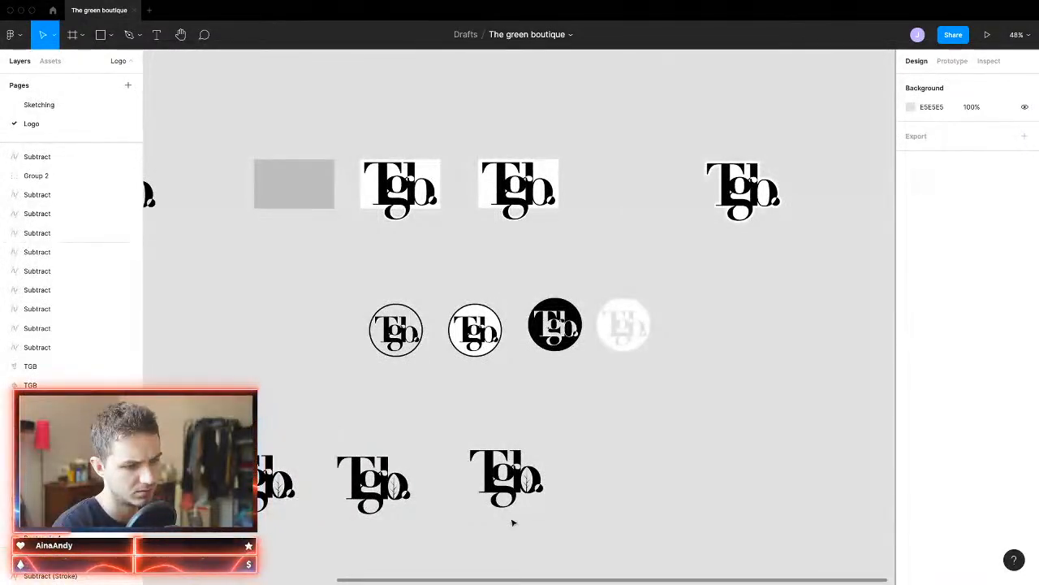
click(549, 347)
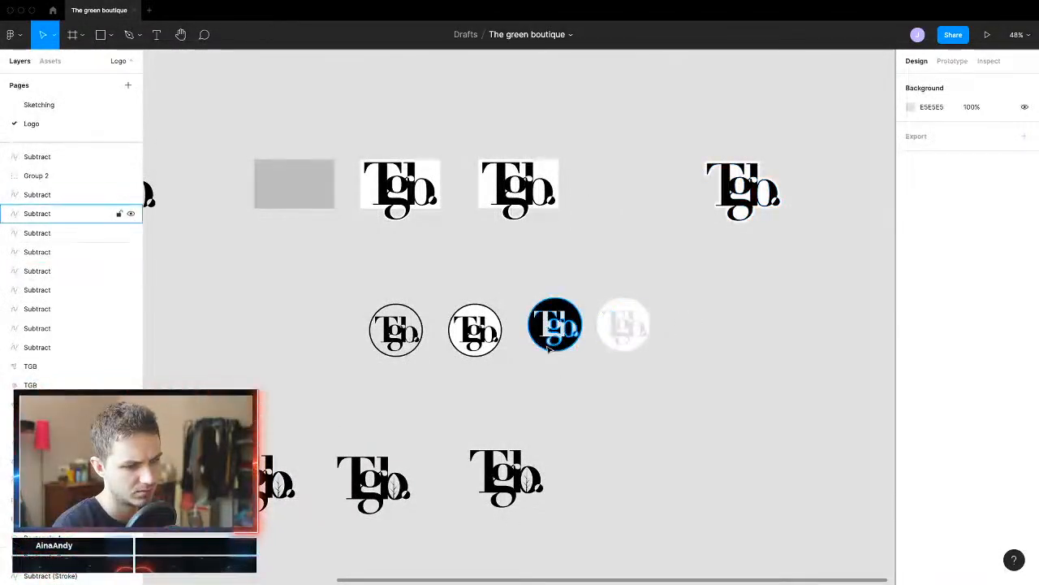
key(Escape)
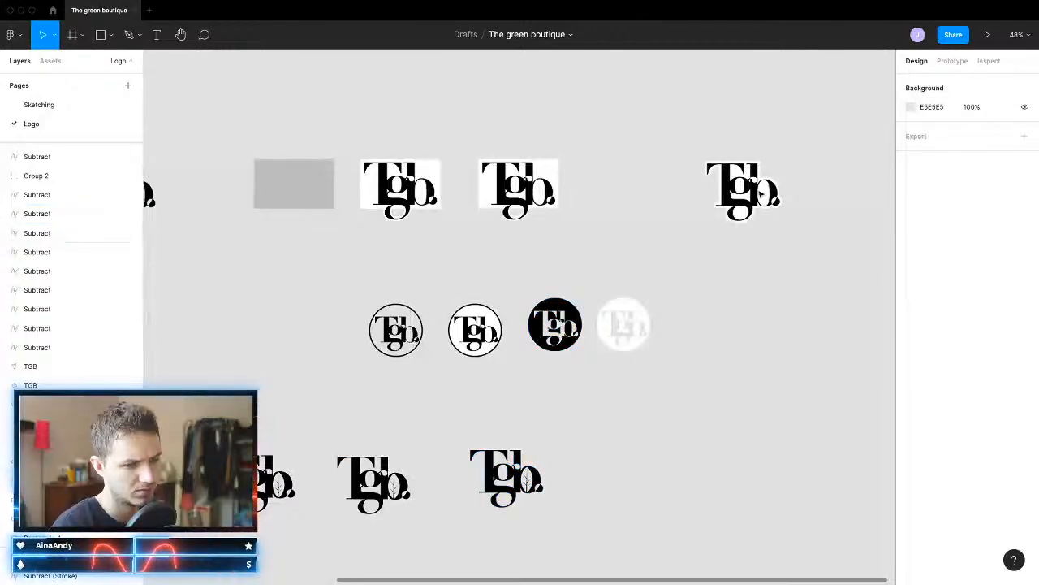
scroll(325, 287, left, 6)
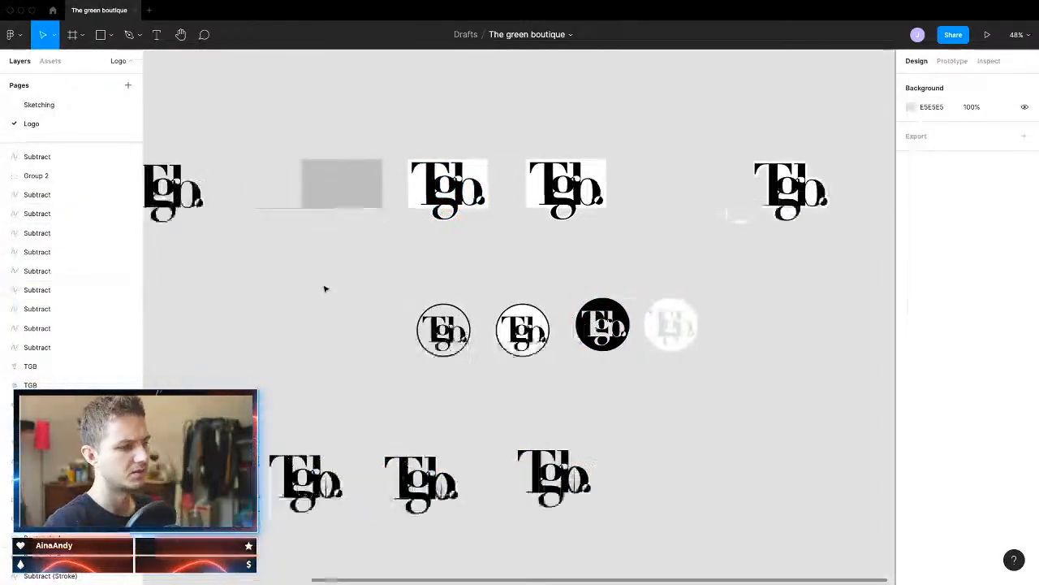
Step: Place a copy of the plain black monogram on empty canvas and draw a 97 × 97 square beside it
drag(246, 199, 487, 424)
scroll(503, 431, up, 10)
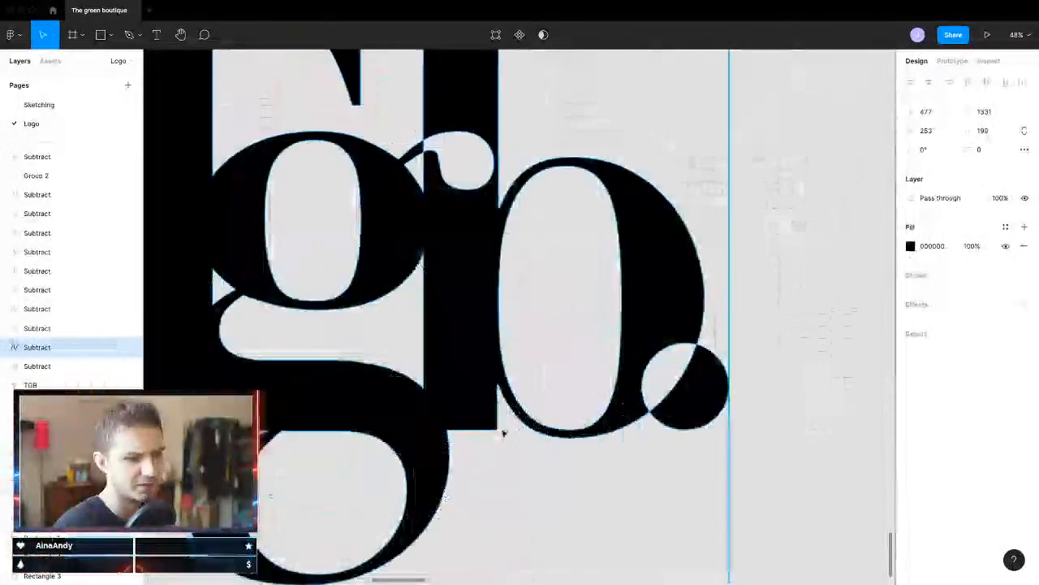
click(100, 35)
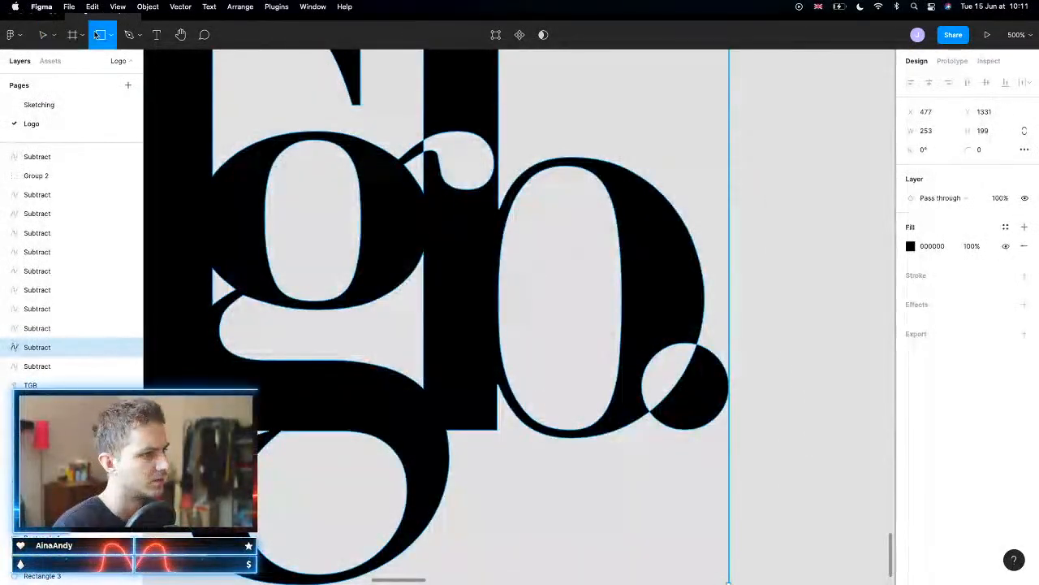
scroll(546, 267, down, 5)
scroll(585, 272, right, 3)
mouse_move(594, 249)
mouse_down()
mouse_move(671, 353)
mouse_move(717, 382)
mouse_move(723, 368)
mouse_move(708, 365)
mouse_up()
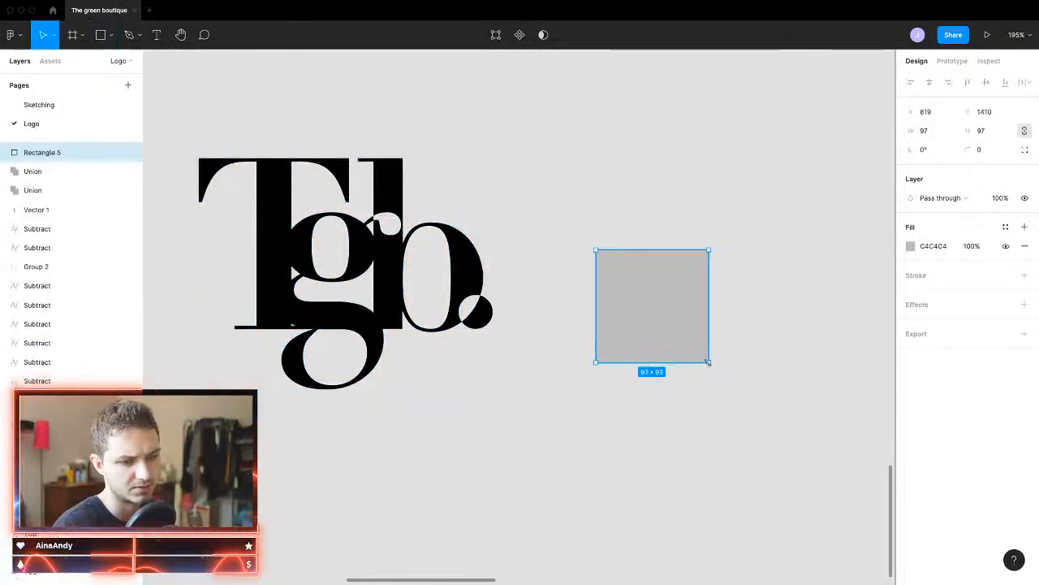
Step: Duplicate the square sideways so the two overlap, and set both corner radii to 130 to make circles
mouse_move(656, 303)
mouse_down()
mouse_move(708, 312)
mouse_move(687, 305)
mouse_up()
drag(848, 209, 747, 268)
click(988, 148)
text(50)
key(Return)
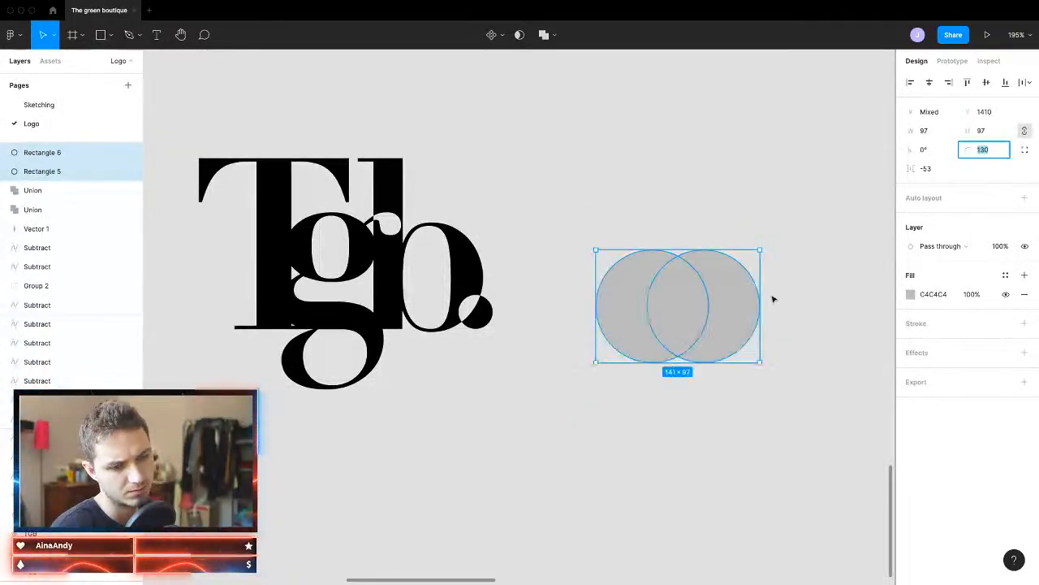
Step: Spread the circles to a spacing of -37 and intersect them into a pointed leaf shape
click(756, 309)
drag(755, 312, 775, 311)
drag(820, 203, 687, 305)
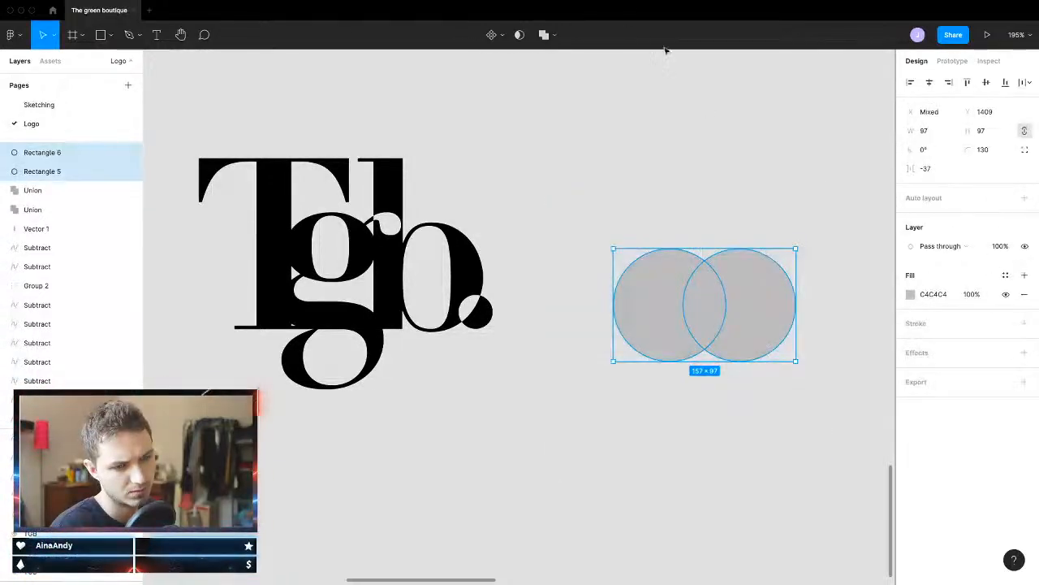
click(553, 37)
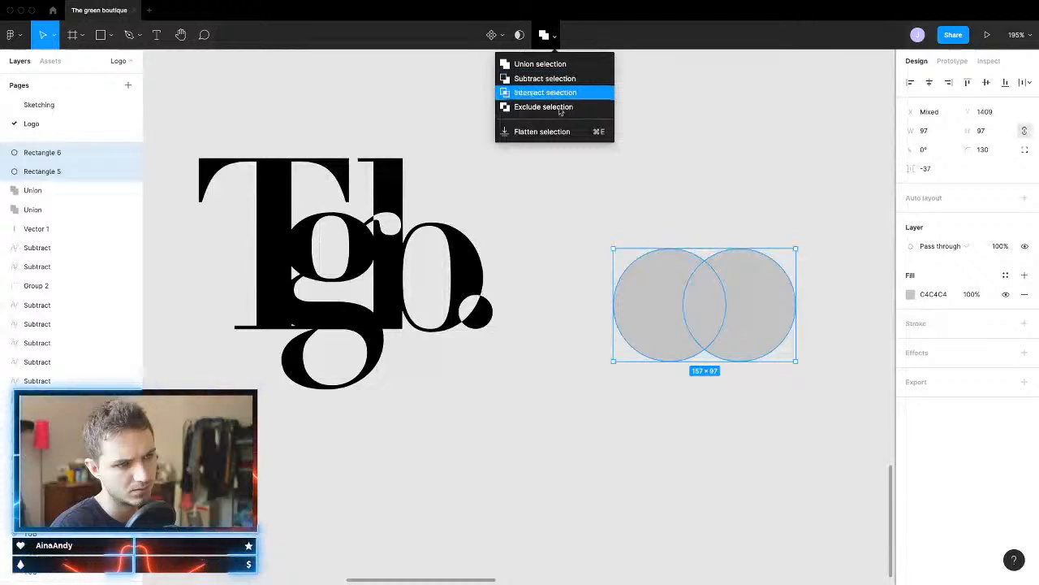
click(548, 92)
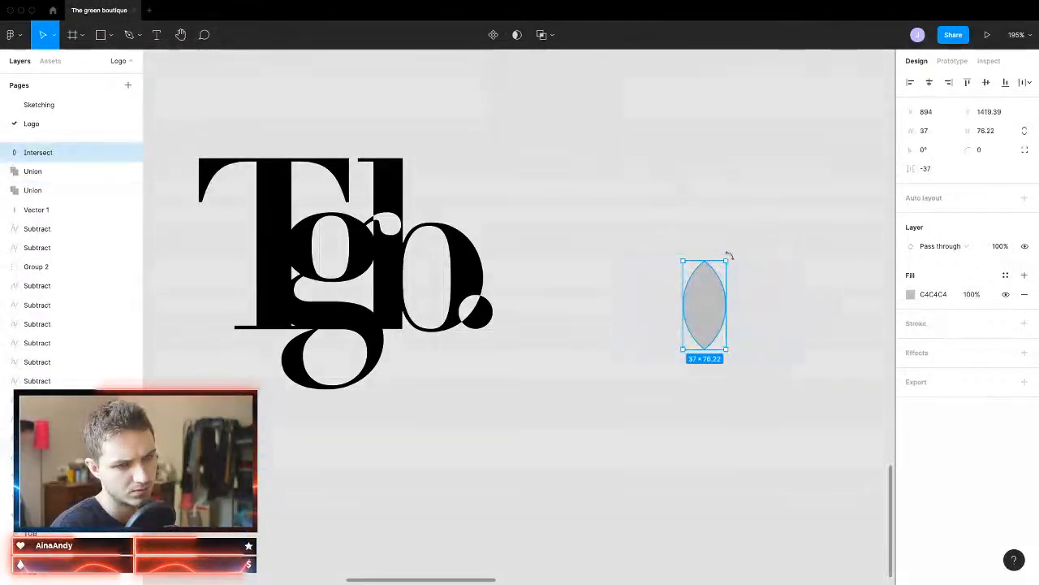
Step: Tilt the leaf to -13°, move it over the b's bowl and scale it to about 44 × 90
drag(729, 256, 759, 269)
drag(713, 307, 448, 290)
drag(485, 259, 460, 233)
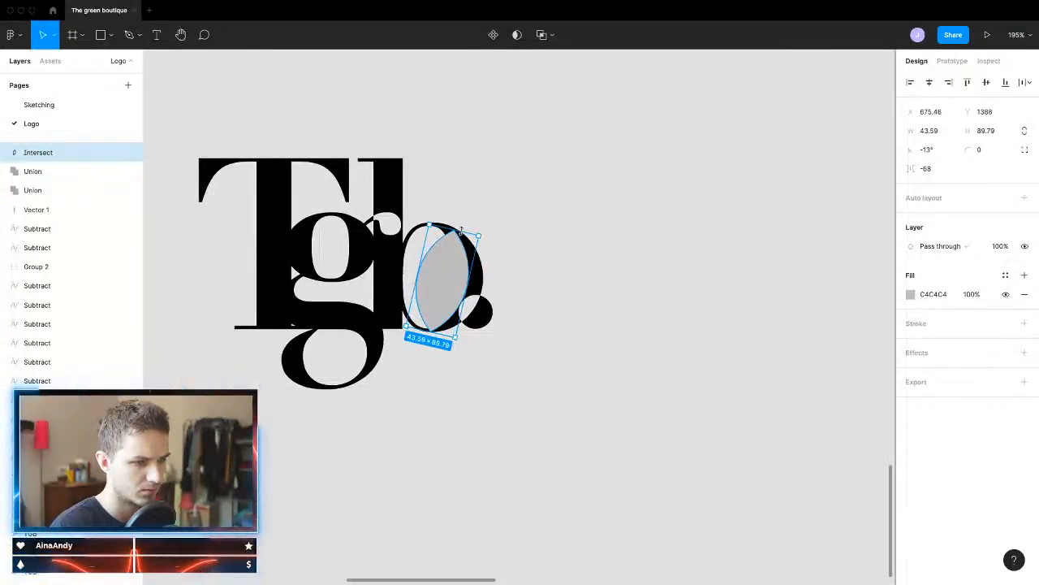
Step: Remove the inner counter path of the b so its bowl is solid black behind the leaf
double_click(448, 276)
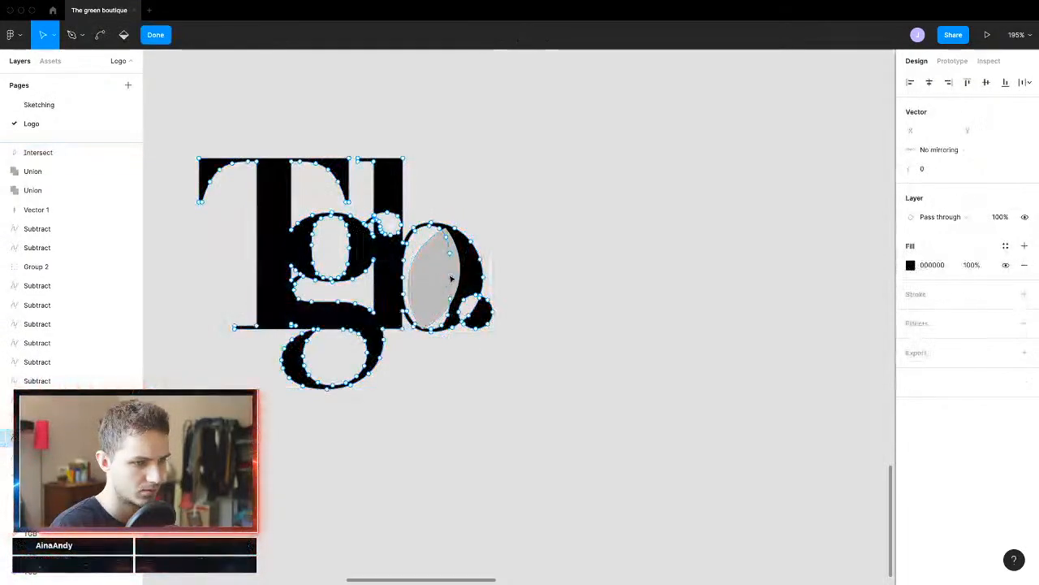
click(452, 275)
double_click(613, 241)
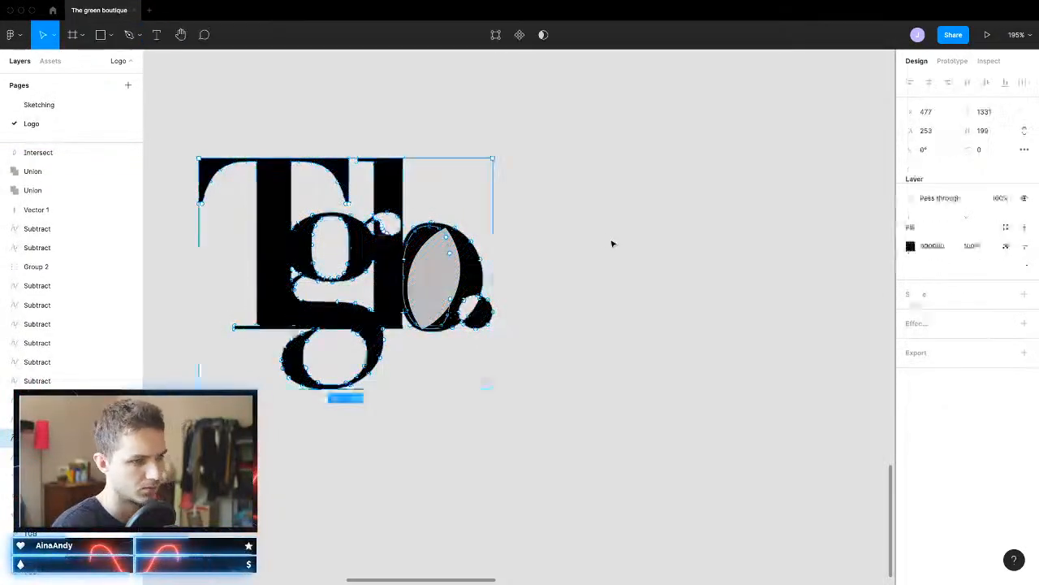
Step: Duplicate the monogram together with its leaf and subtract the leaf from the copy's b
mouse_move(636, 158)
mouse_down()
mouse_move(503, 249)
mouse_move(373, 316)
mouse_up()
drag(294, 301, 685, 295)
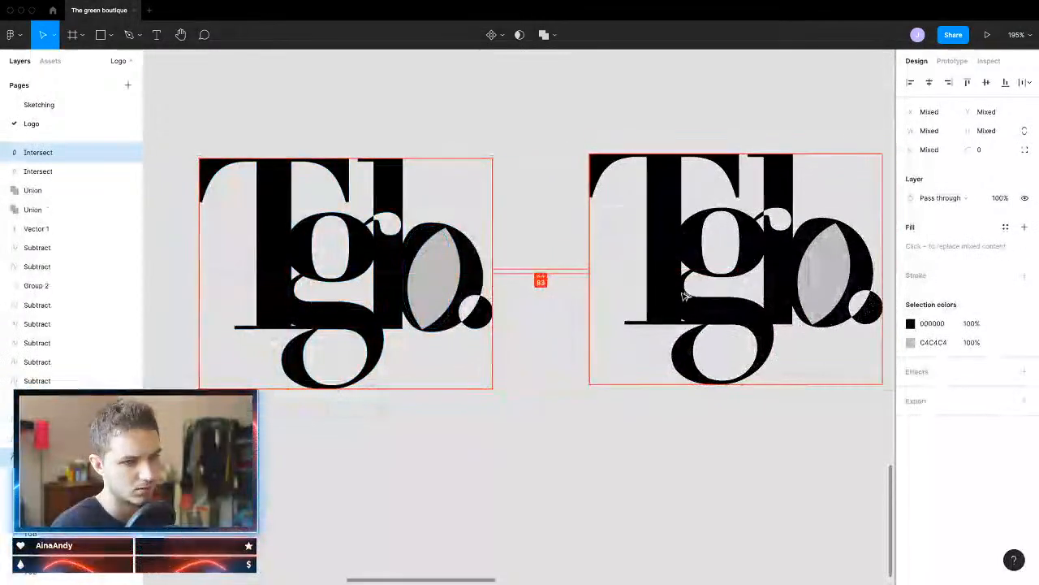
key(shift+2)
double_click(607, 264)
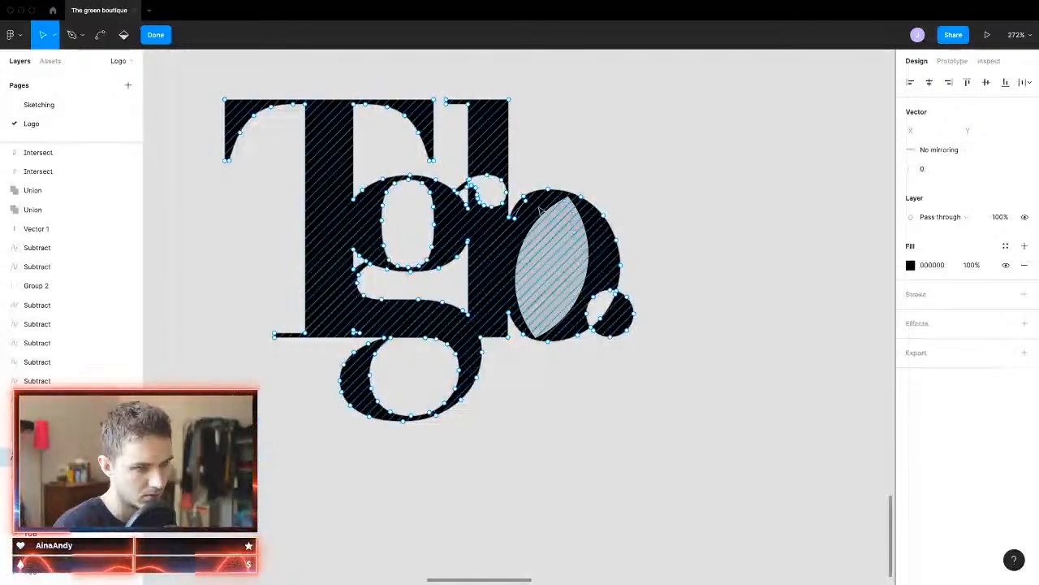
key(Escape)
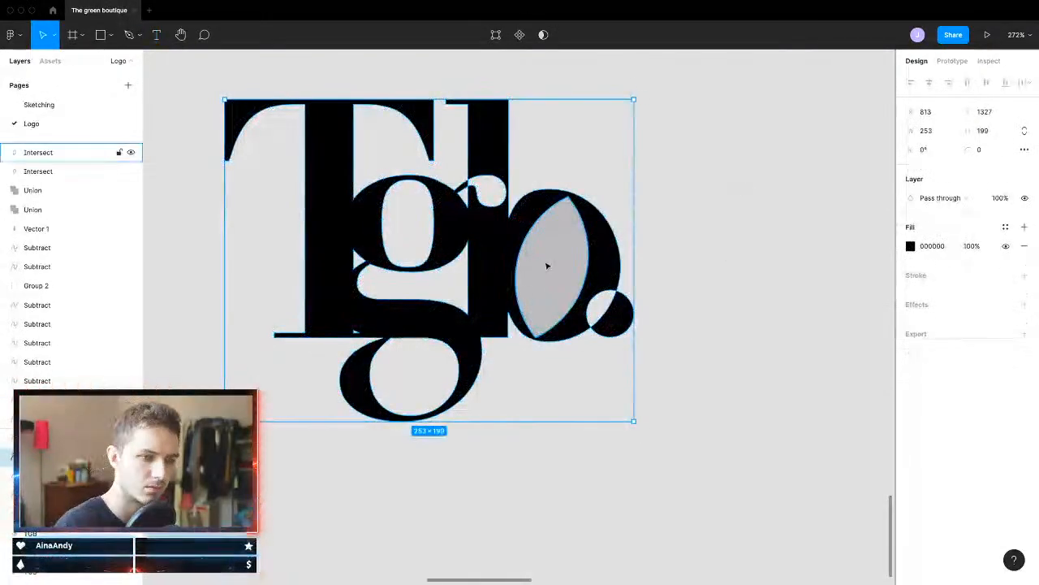
scroll(549, 266, down, 5)
drag(693, 168, 528, 255)
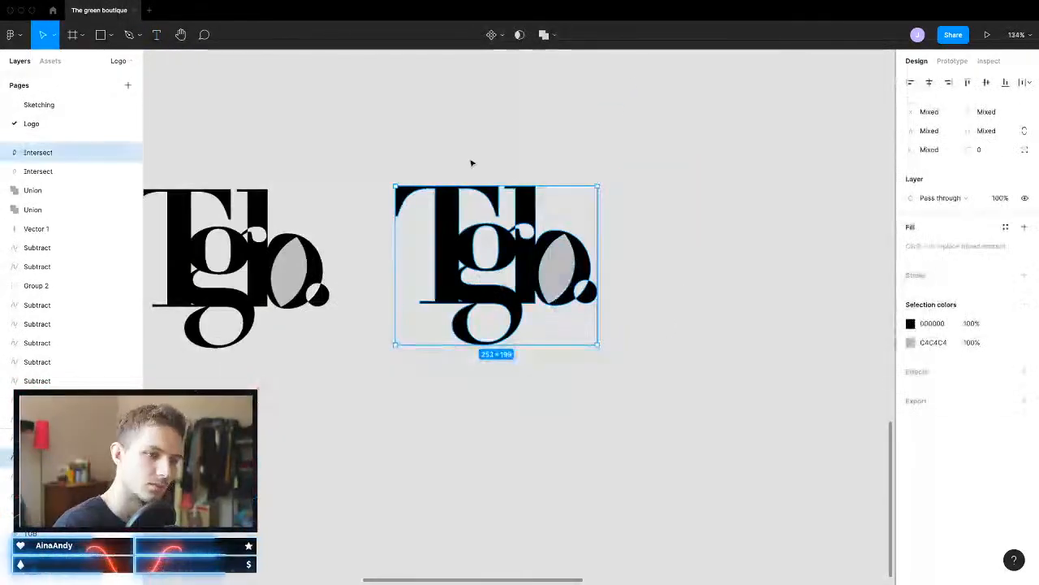
click(556, 34)
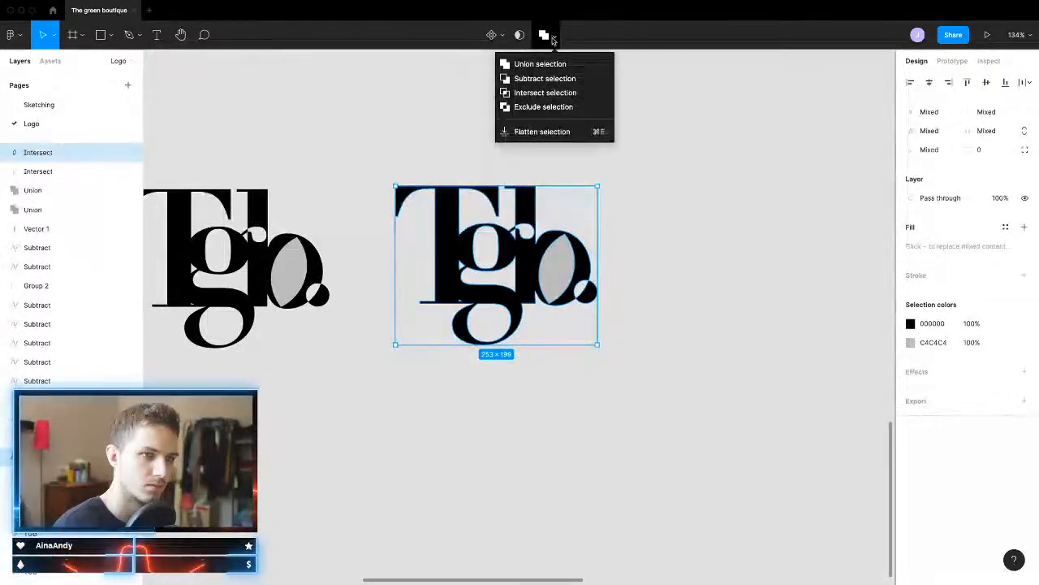
click(552, 79)
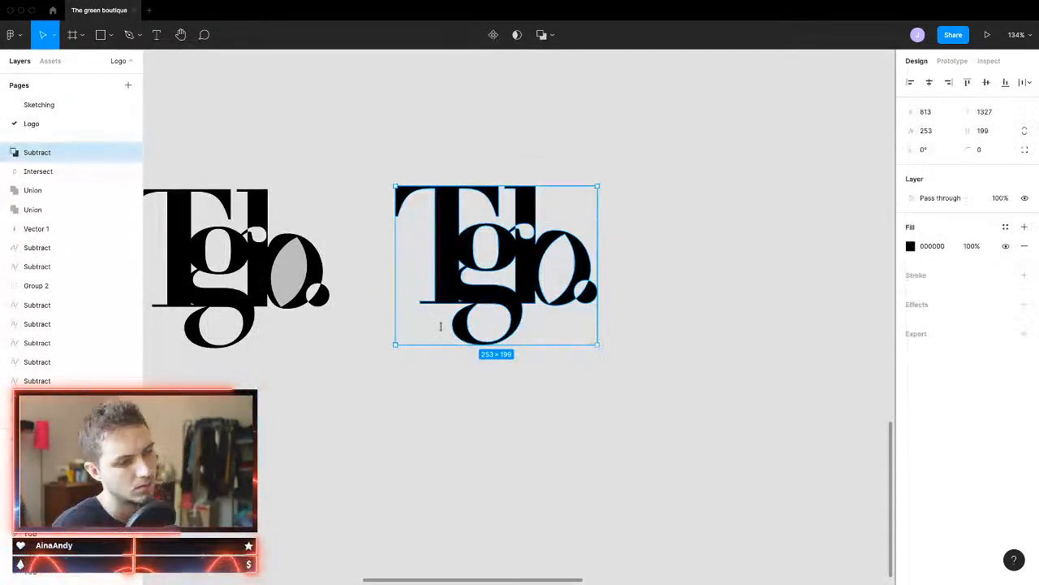
Step: Duplicate the leaf-cut monogram beside itself and scale the copy's leaf cut-out to about 41 × 85
drag(467, 285, 778, 285)
scroll(777, 285, right, 3)
scroll(612, 271, right, 3)
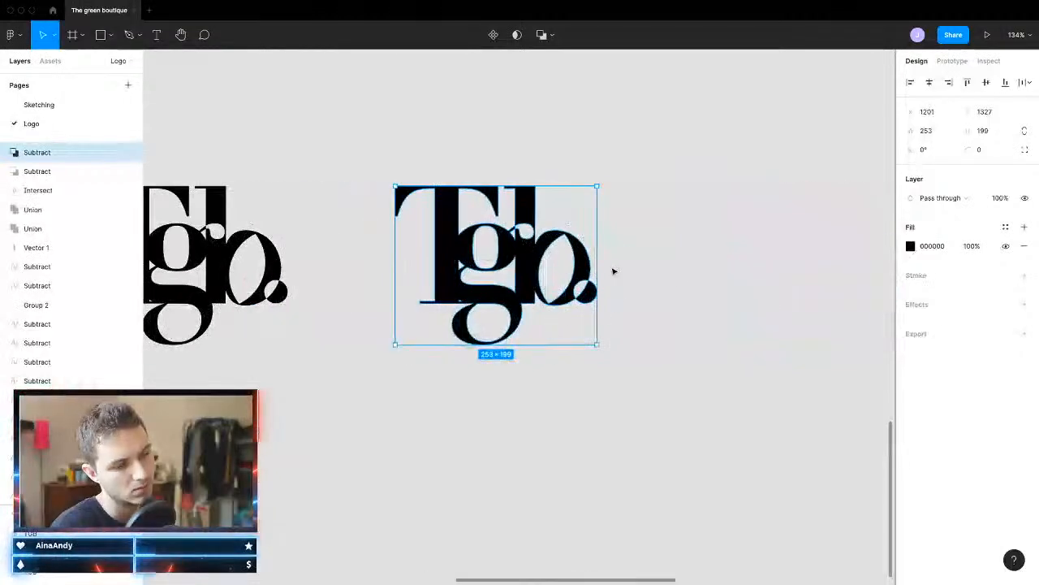
scroll(552, 255, up, 5)
double_click(549, 249)
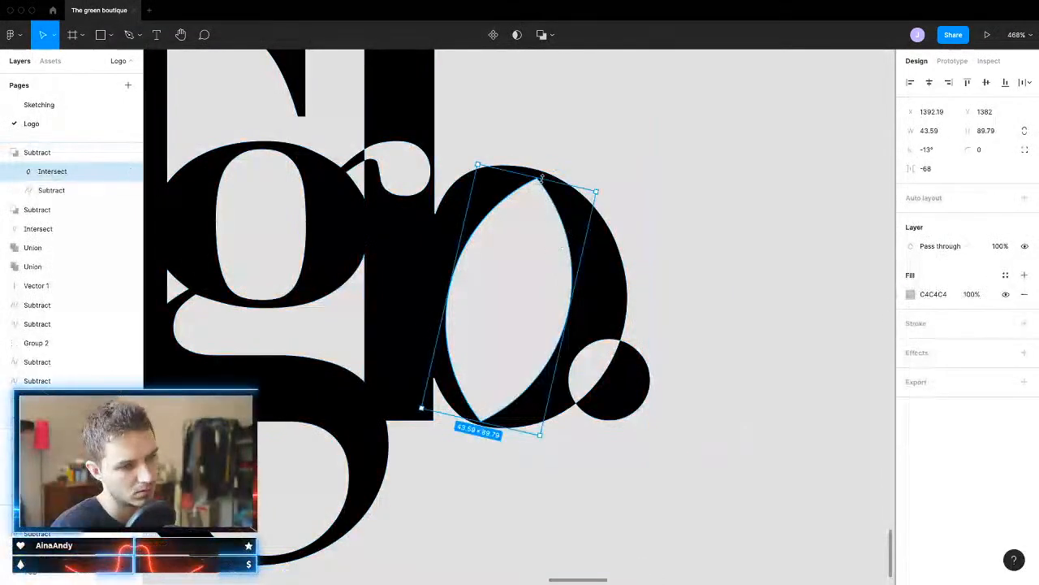
drag(540, 183, 536, 198)
Step: Nudge the leaf cut-out inside the b's bowl, tilt it to about -20° and recentre it
key(Up)
key(Up)
key(Up)
key(Right)
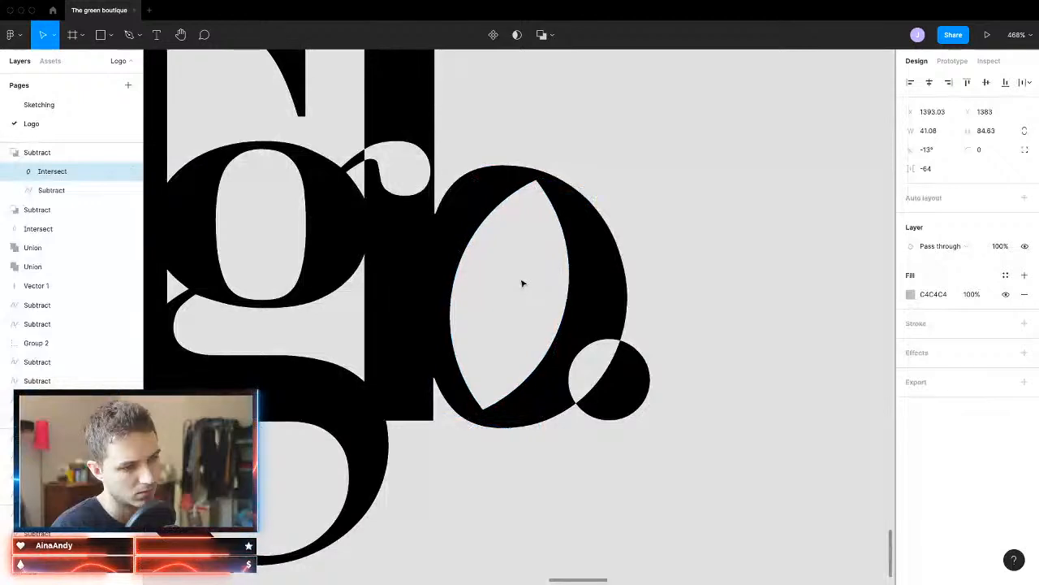
key(Left)
key(Up)
key(Right)
key(Right)
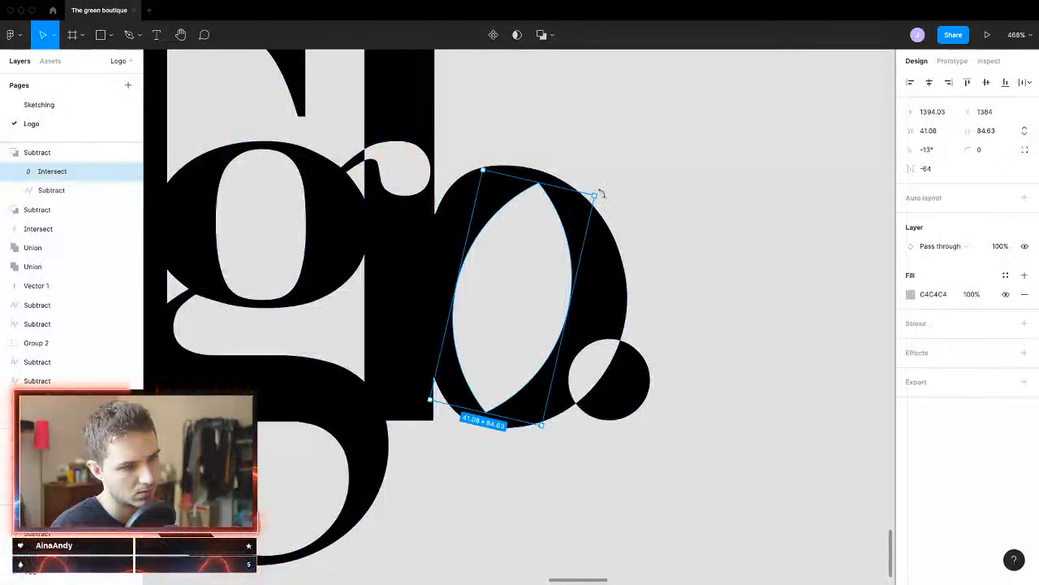
drag(599, 193, 610, 207)
drag(529, 296, 537, 301)
click(743, 255)
scroll(679, 309, down, 5)
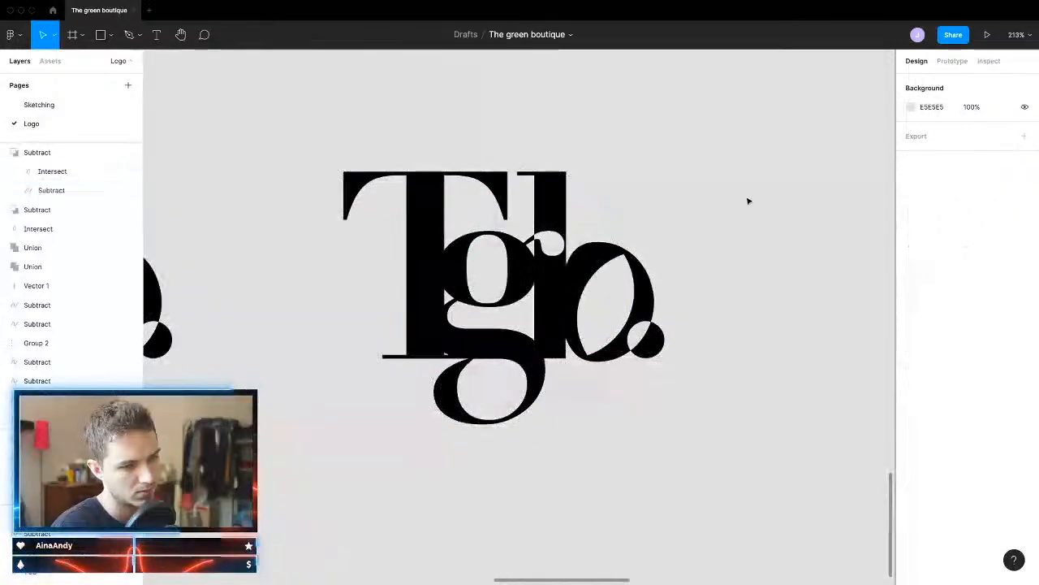
Step: Duplicate this monogram again and add a second leaf cut-out in its b, tilted the opposite way at 23.63°
drag(466, 331, 642, 292)
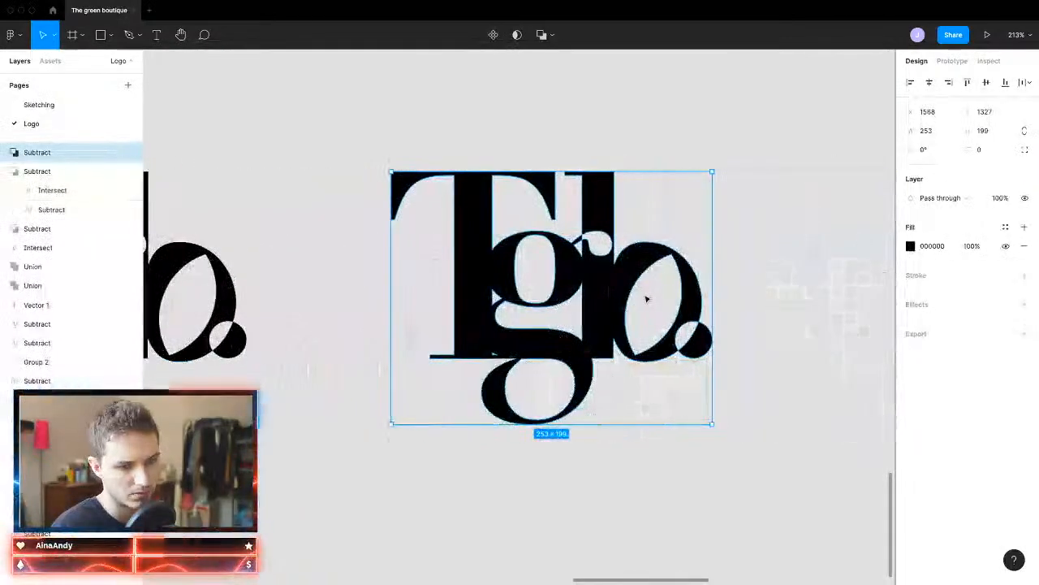
key(Escape)
click(637, 289)
double_click(664, 300)
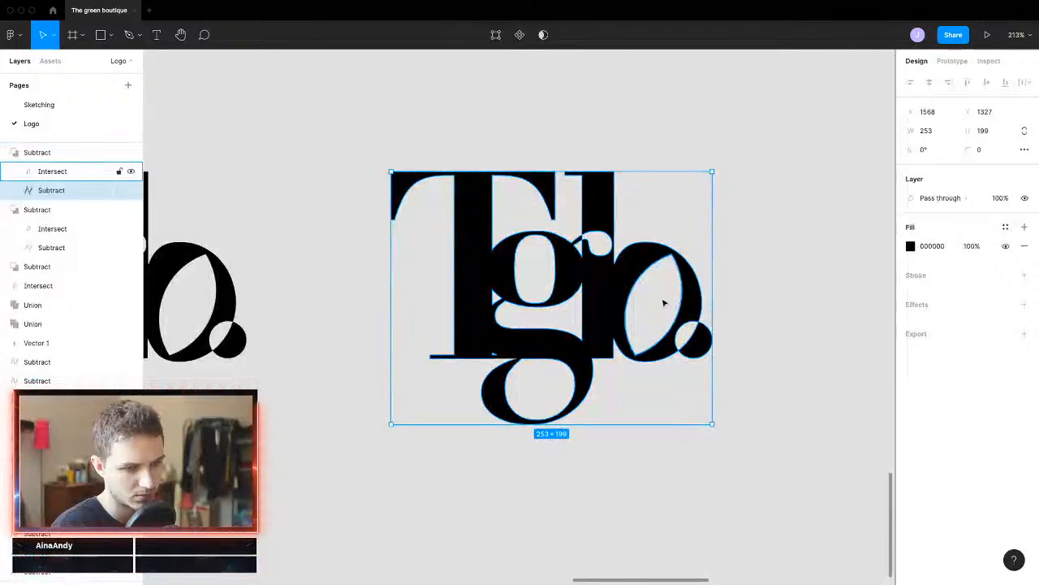
drag(659, 301, 641, 298)
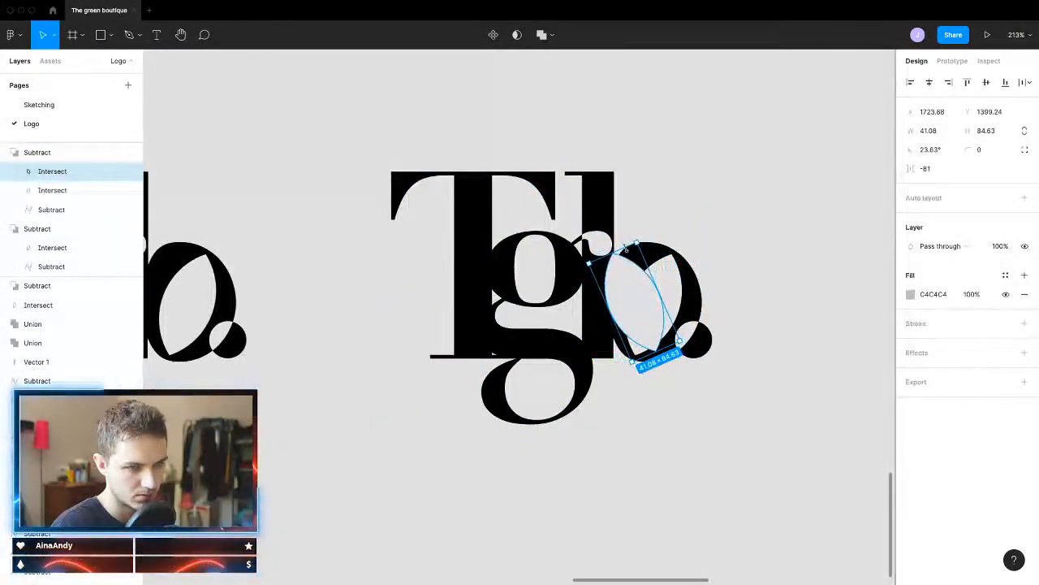
Step: Scale the second leaf down to about 21 × 44 and place it against the large leaf's lower left side
drag(626, 249, 630, 285)
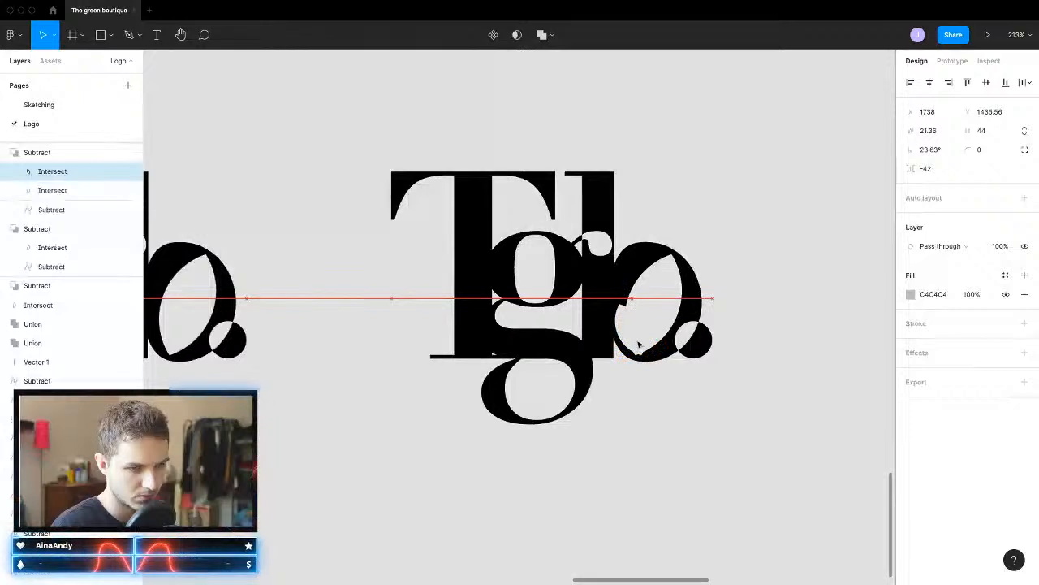
drag(639, 345, 628, 326)
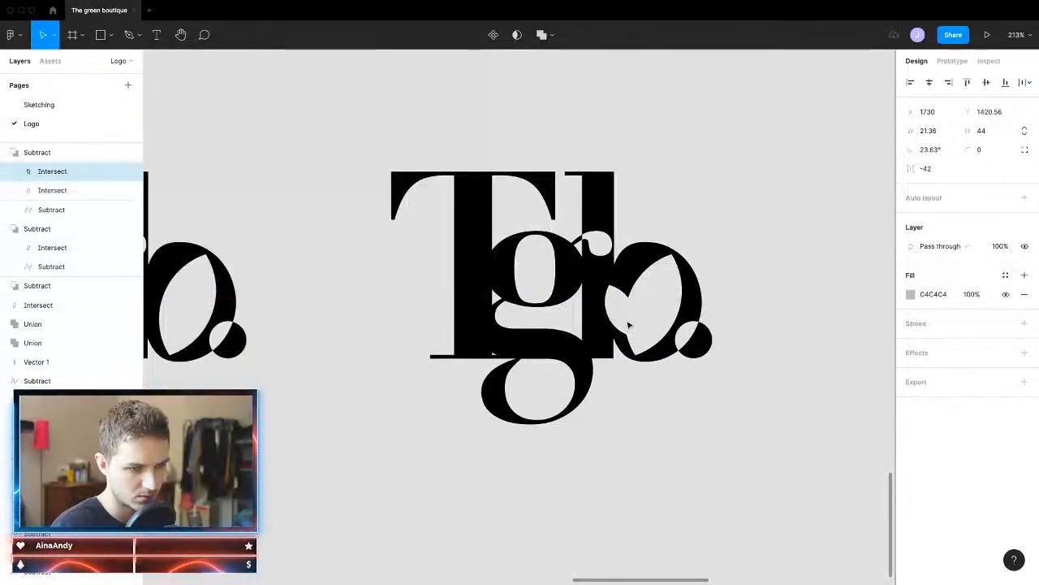
scroll(649, 341, up, 3)
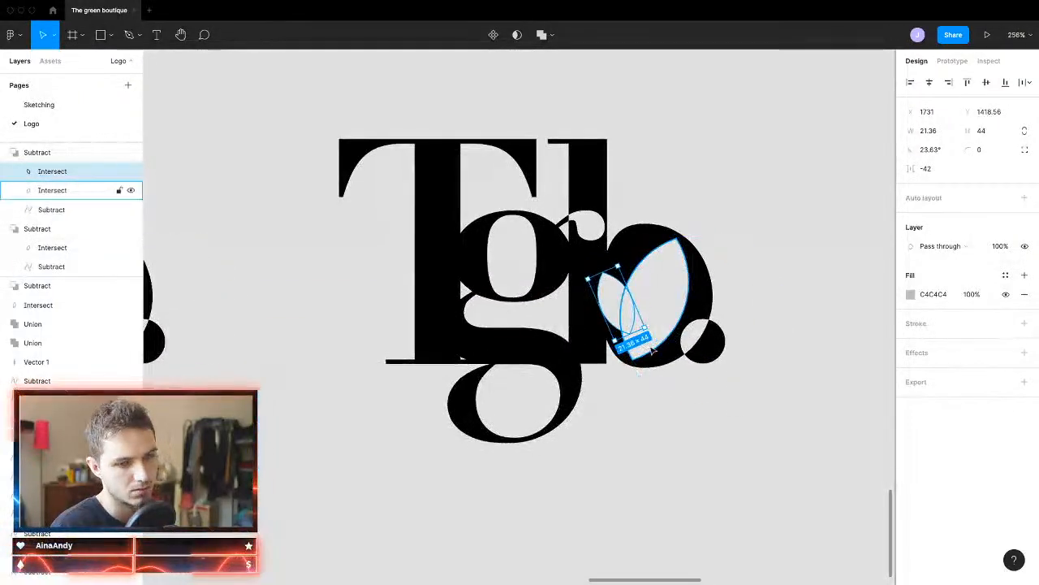
Step: Scale the large leaf to about 39 × 81, tilt it to -13.51° and reposition it in the b's bowl
click(656, 348)
drag(637, 362, 646, 359)
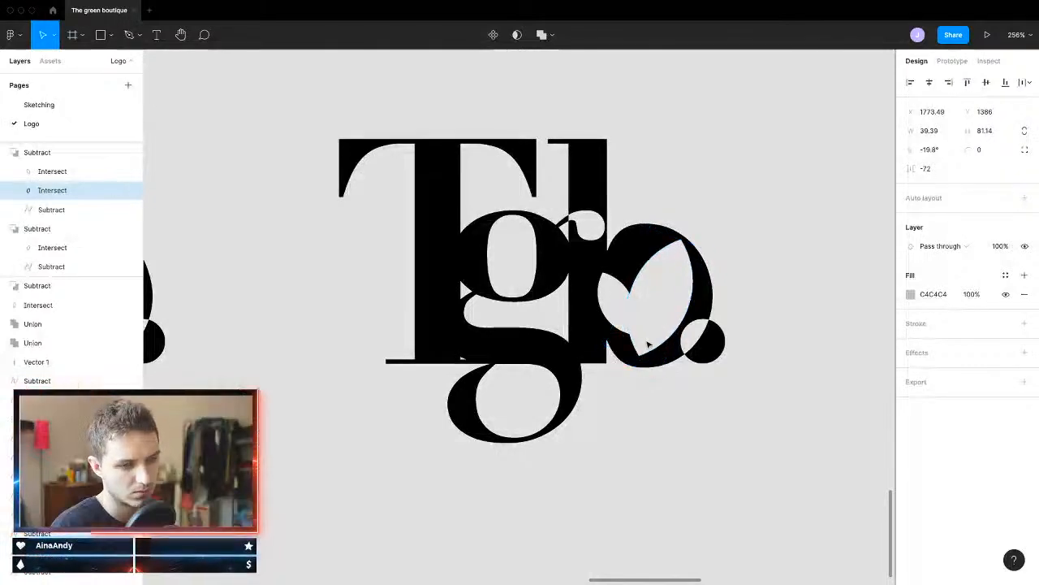
key(Down)
key(Down)
key(Down)
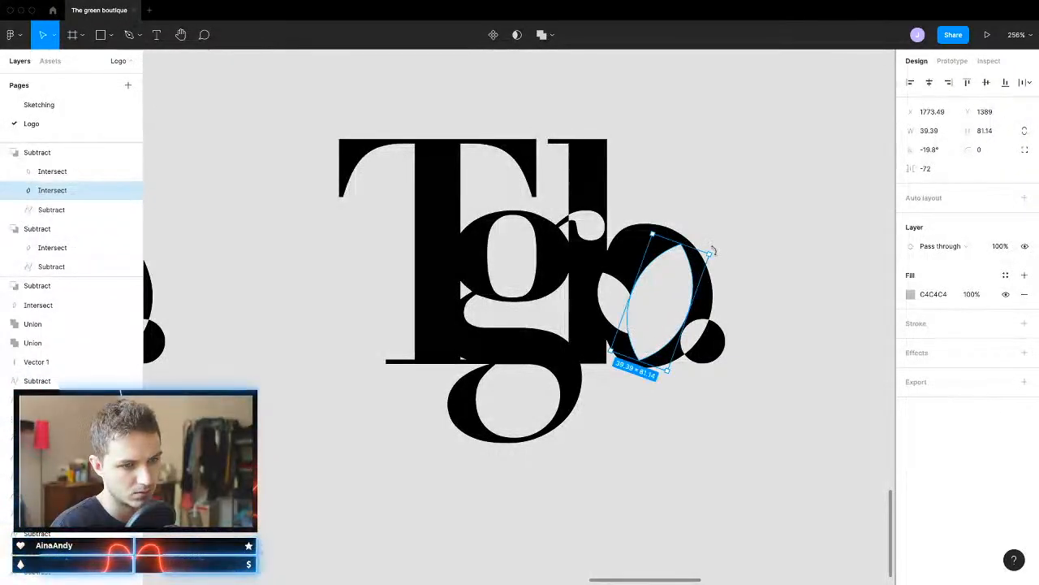
drag(713, 252, 707, 246)
drag(666, 294, 663, 297)
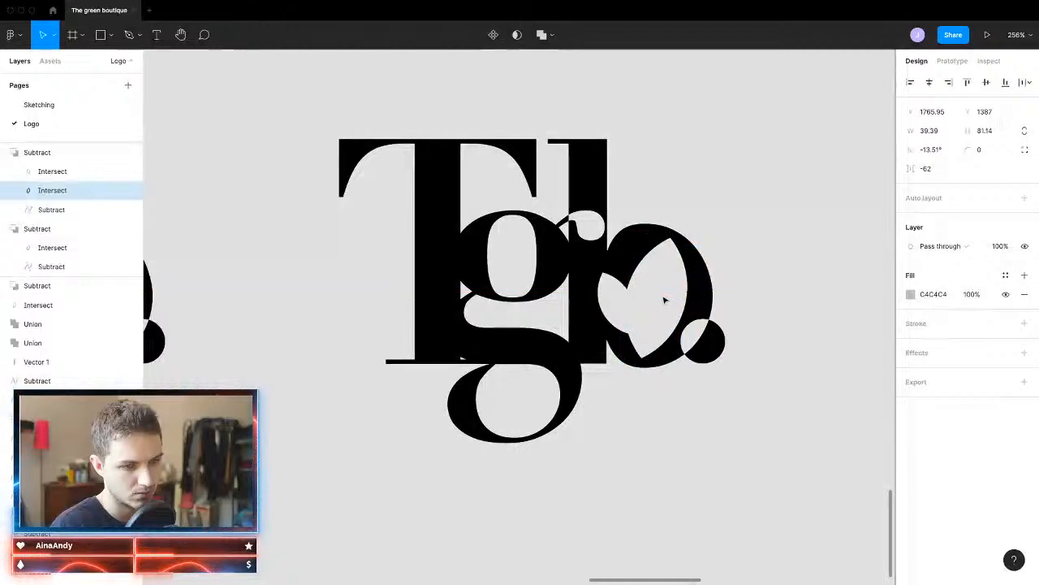
Step: Move the small leaf down so its lower tip meets the base of the large leaf
click(612, 299)
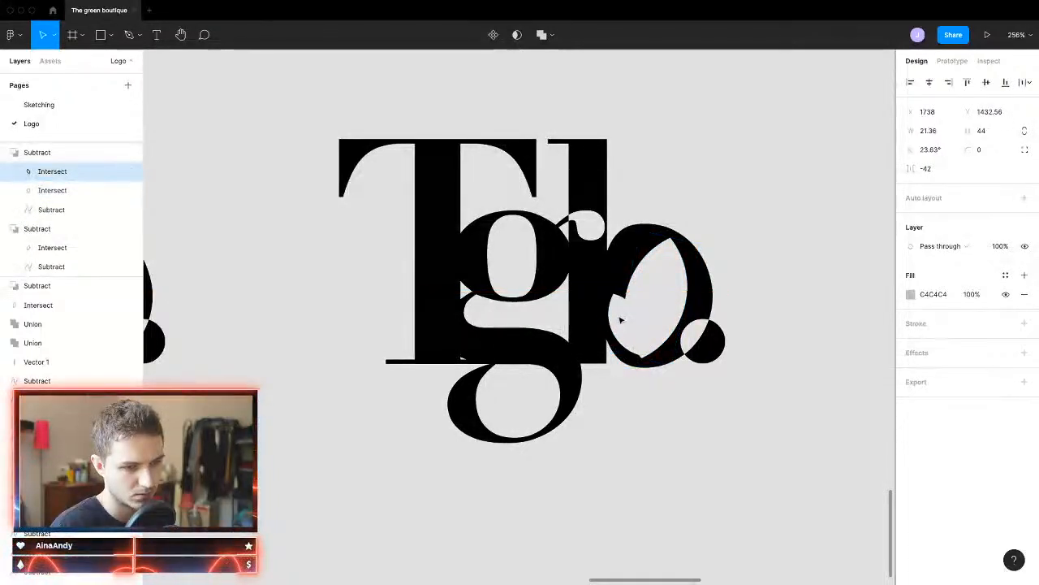
key(Down)
key(Down)
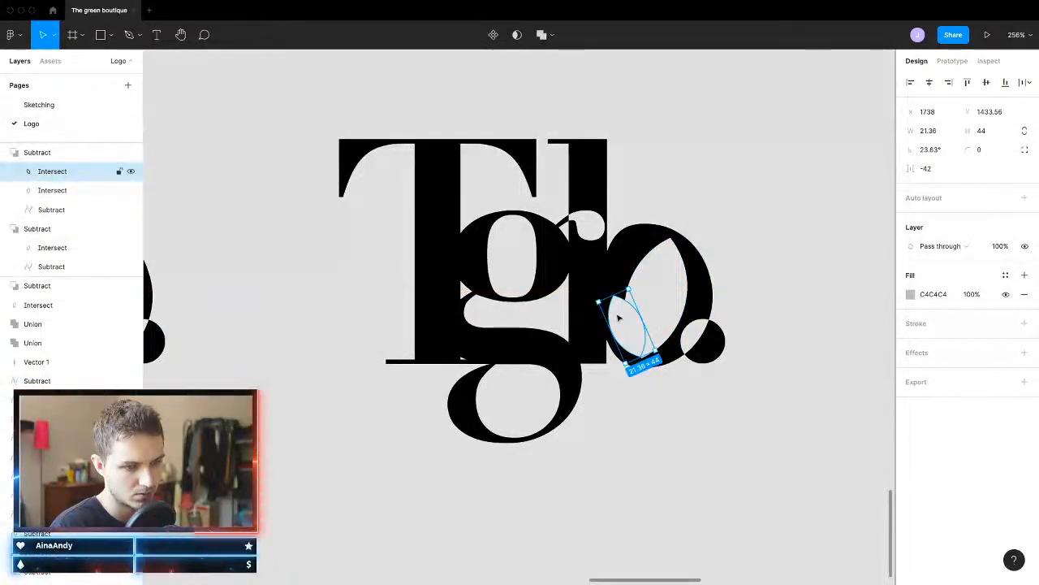
Step: Select both leaf cut-outs, scale them down slightly together and recentre them in the b's bowl
shift+click(672, 297)
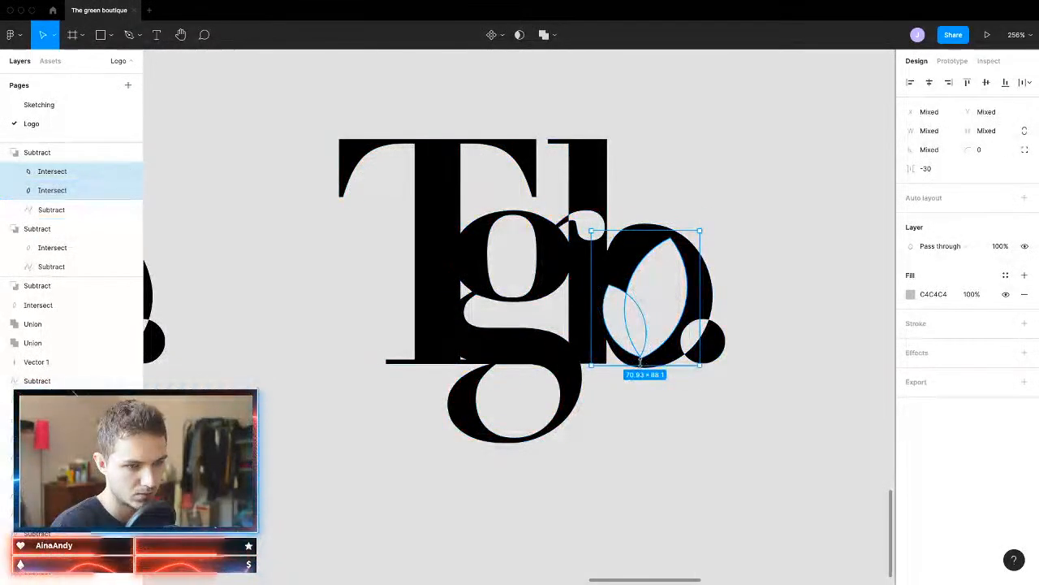
drag(641, 364, 641, 352)
drag(661, 313, 664, 322)
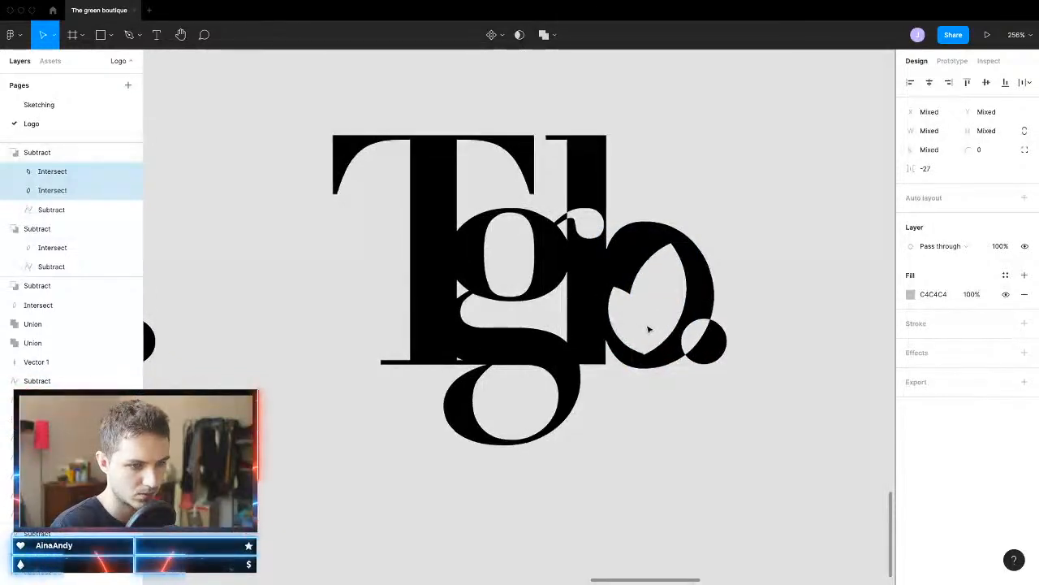
Step: Resize the small leaf to about 24 × 50 and move it to line up with the large leaf's base
scroll(647, 327, up, 5)
click(584, 277)
drag(576, 250, 573, 241)
mouse_move(610, 315)
mouse_down()
mouse_move(605, 332)
mouse_move(604, 301)
mouse_up()
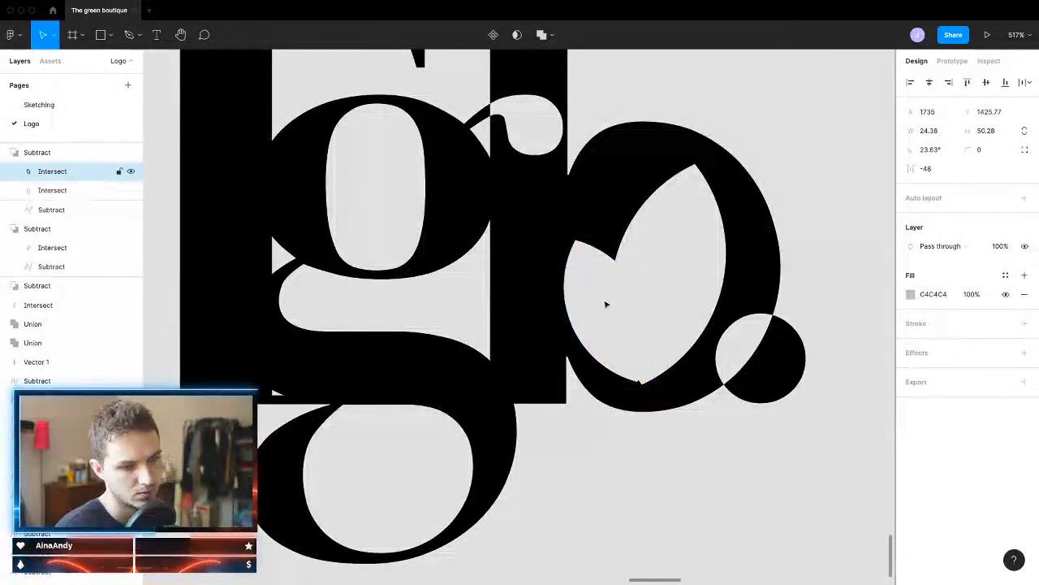
Step: Undo the last small-leaf nudge and reposition one of its construction circles so the leaf's tip meets the large leaf's base
key(ctrl+z)
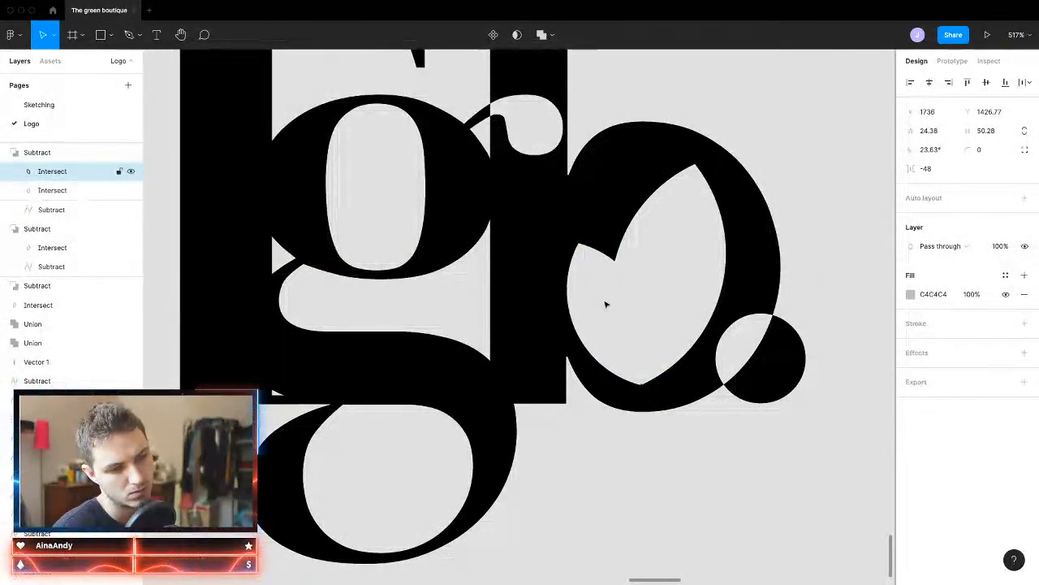
double_click(601, 277)
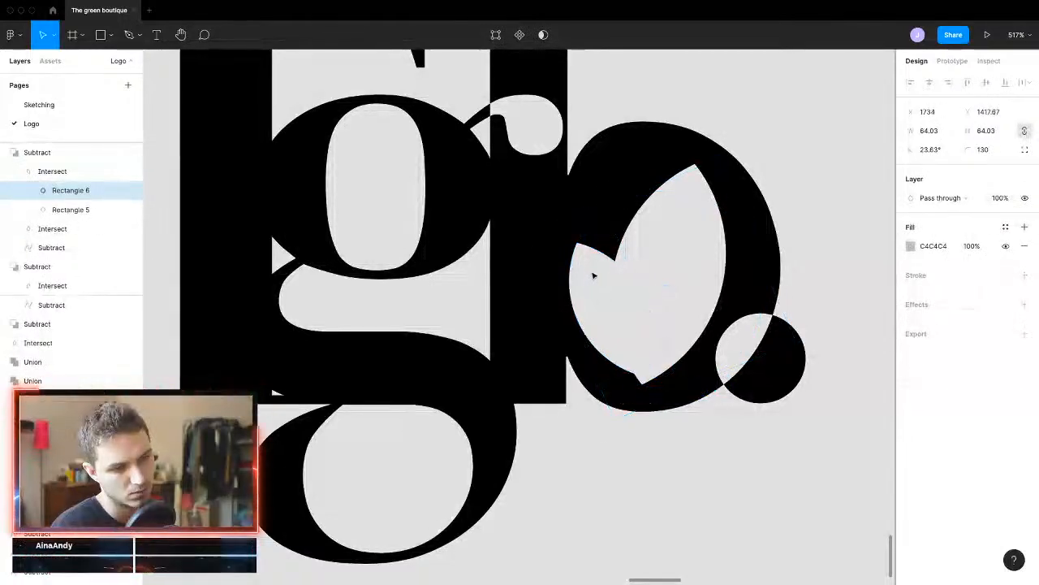
drag(592, 276, 591, 285)
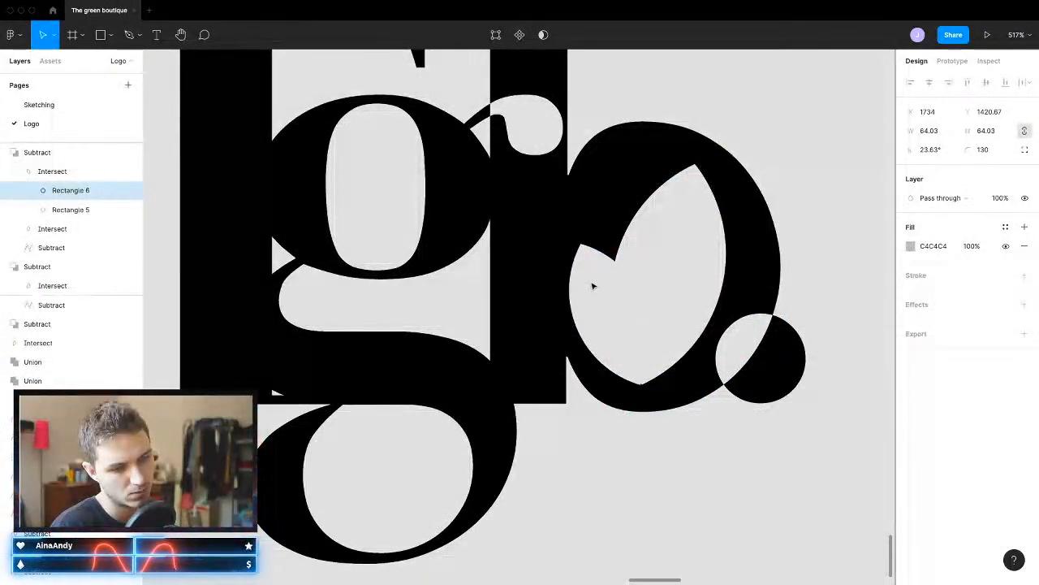
double_click(601, 267)
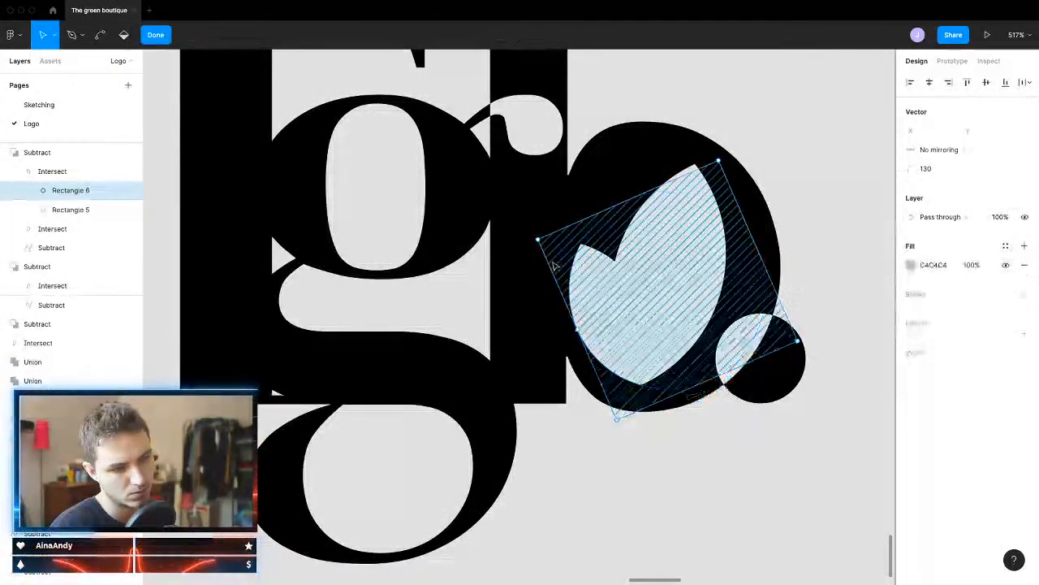
double_click(582, 202)
double_click(583, 205)
key(Escape)
scroll(846, 211, down, 8)
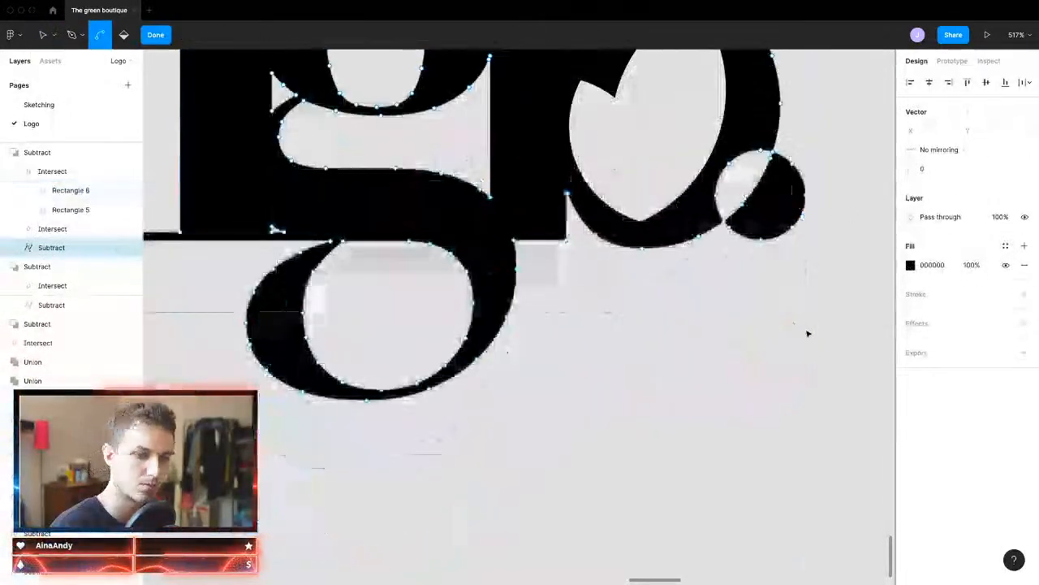
click(722, 471)
scroll(699, 394, down, 2)
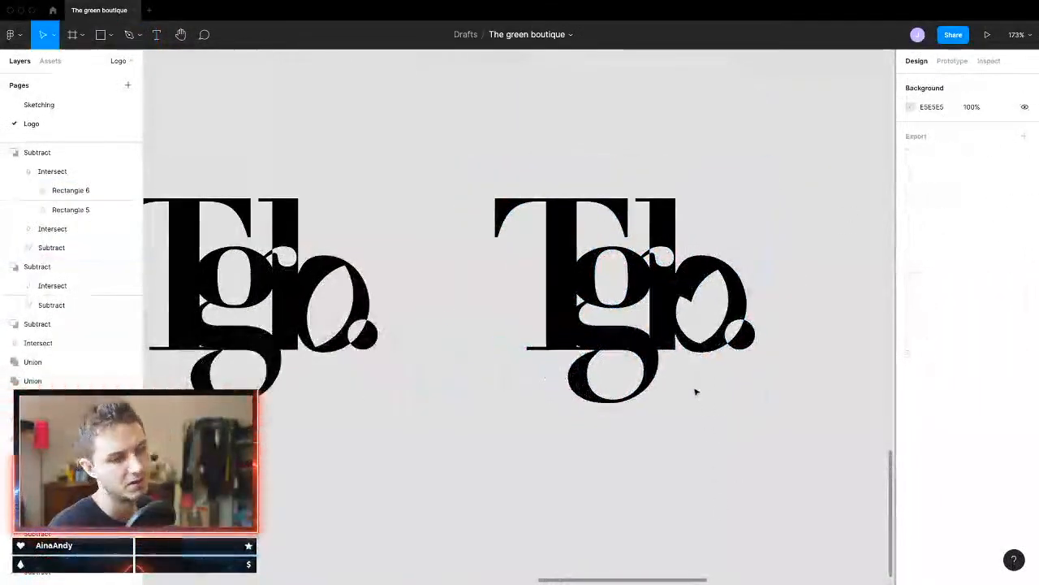
Step: Duplicate the double-leaf Tgb logo and place the copy beside it at the end of the row
scroll(698, 392, right, 2)
drag(785, 179, 463, 430)
drag(552, 327, 921, 285)
scroll(826, 399, right, 3)
click(748, 315)
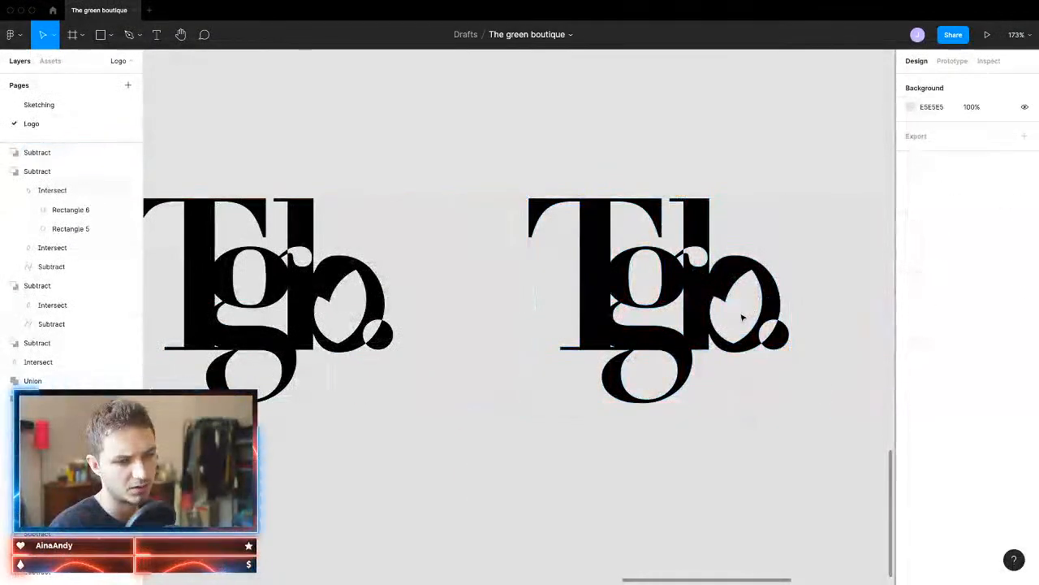
Step: Break apart the copied logo's subtraction and move both leaf shapes out below the monogram
drag(801, 190, 576, 435)
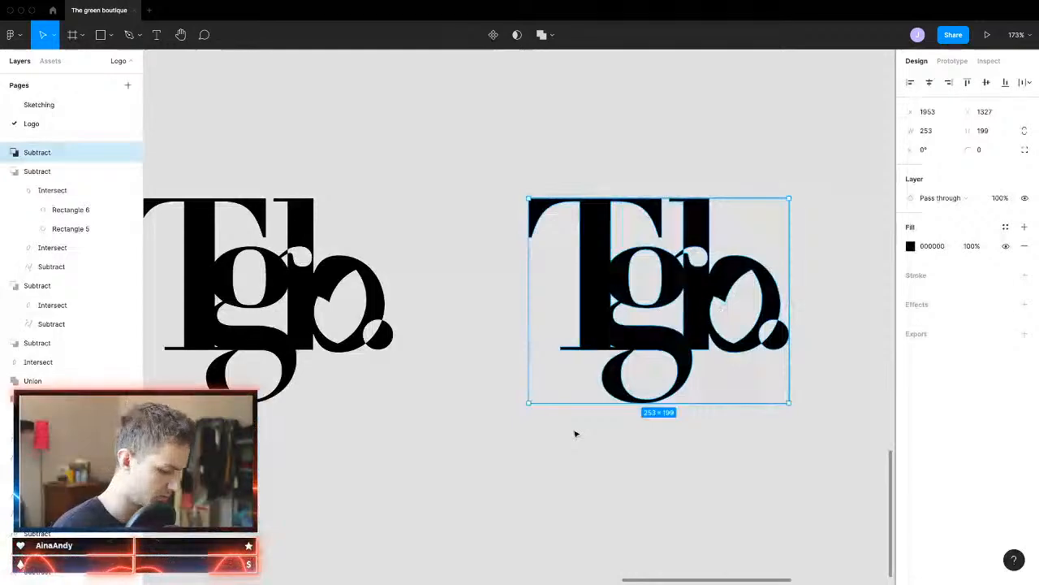
key(Return)
click(754, 309)
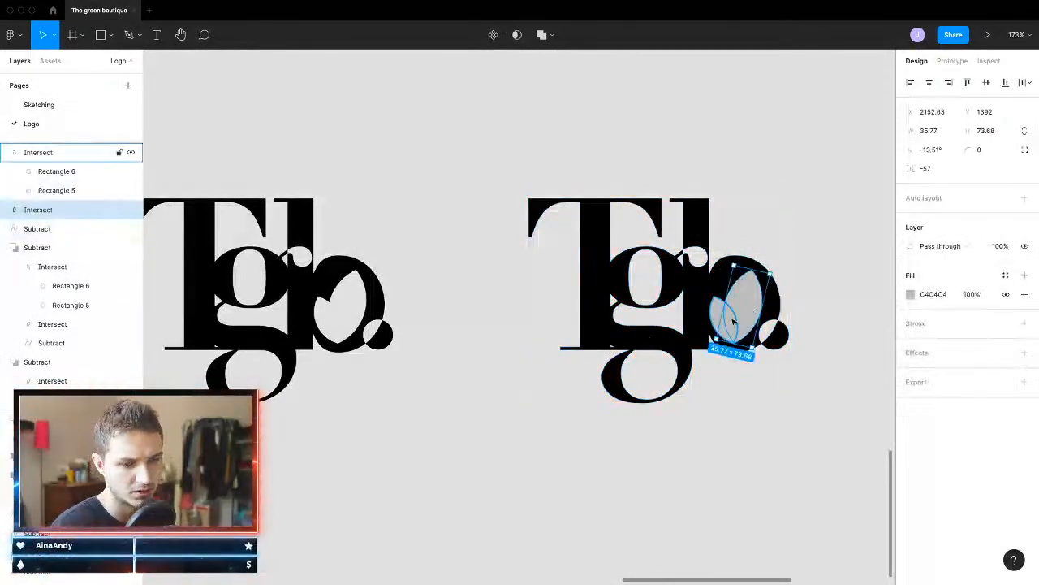
shift+click(721, 319)
drag(749, 308, 746, 521)
scroll(734, 363, down, 10)
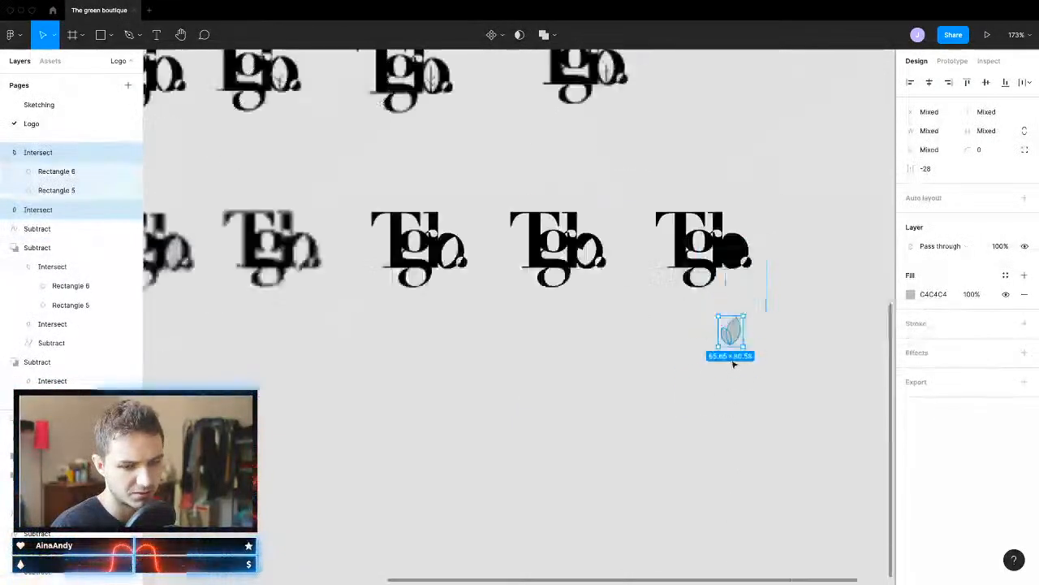
Step: Flatten the small leaf and the large leaf into two separate vector shapes
scroll(739, 349, up, 15)
scroll(755, 540, down, 15)
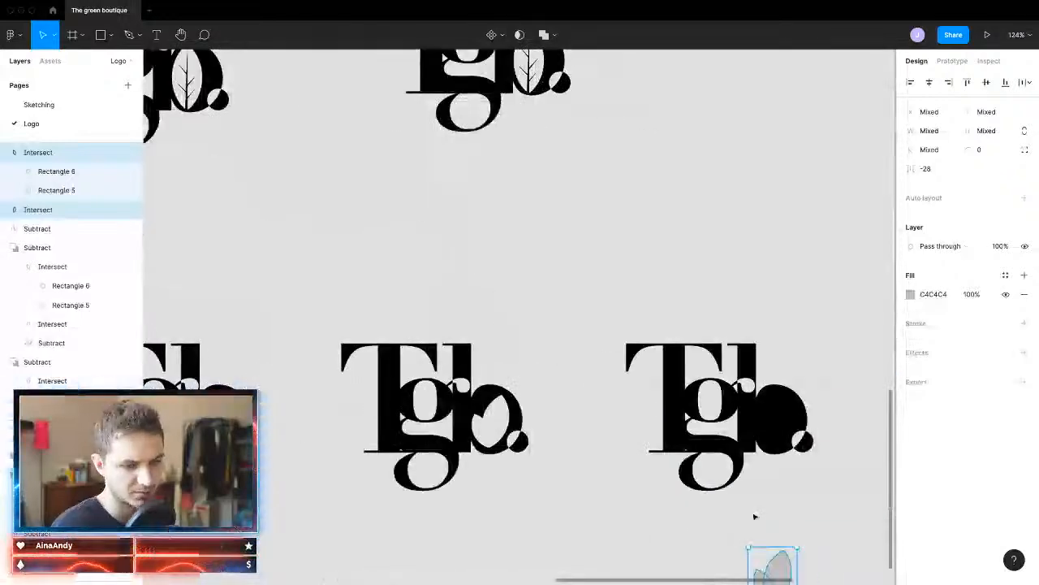
scroll(759, 511, down, 4)
scroll(767, 501, right, 4)
scroll(512, 308, up, 12)
click(490, 309)
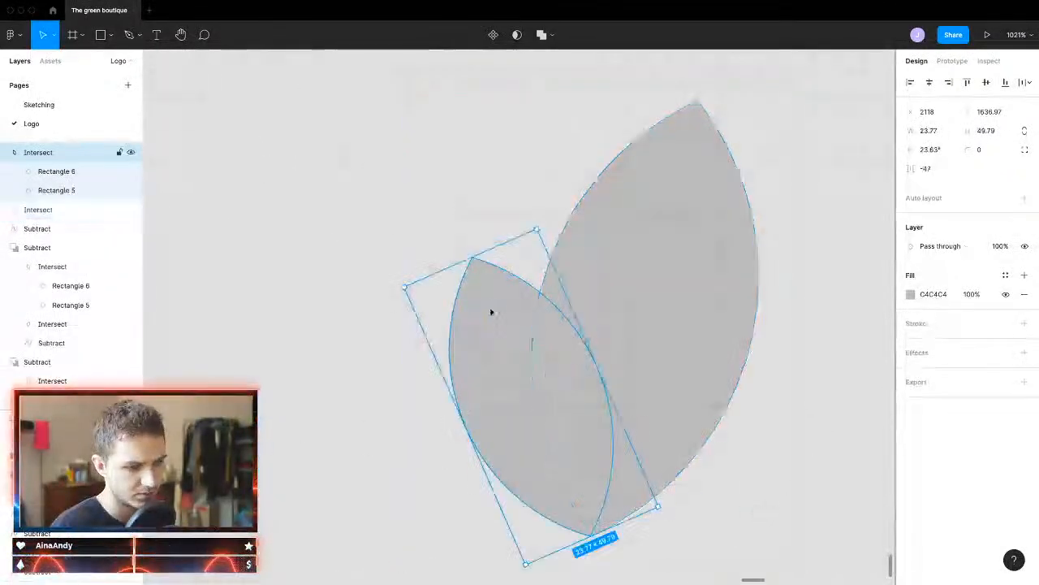
double_click(492, 317)
double_click(505, 341)
key(Escape)
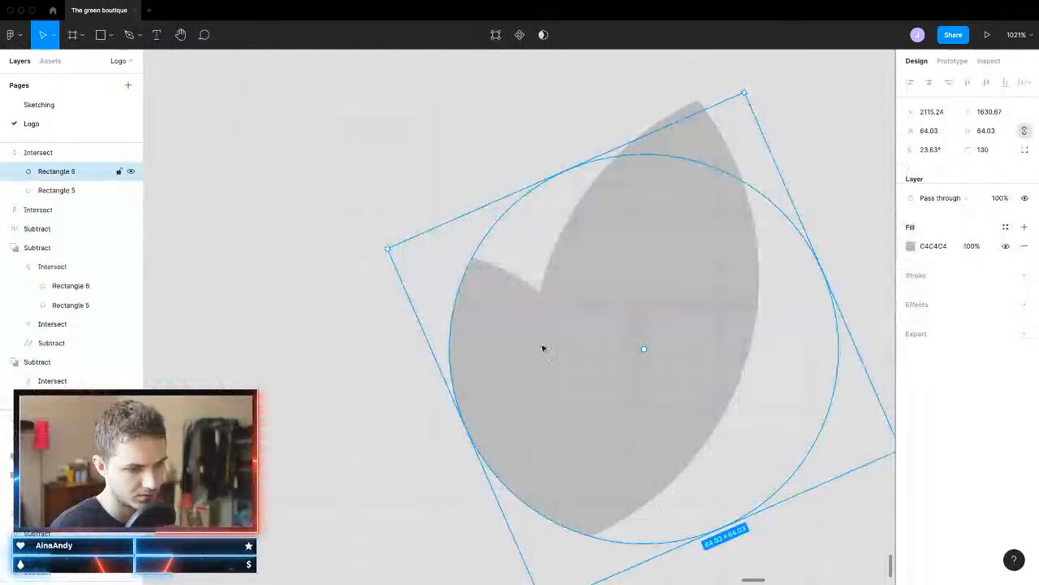
click(327, 141)
click(513, 351)
click(734, 258)
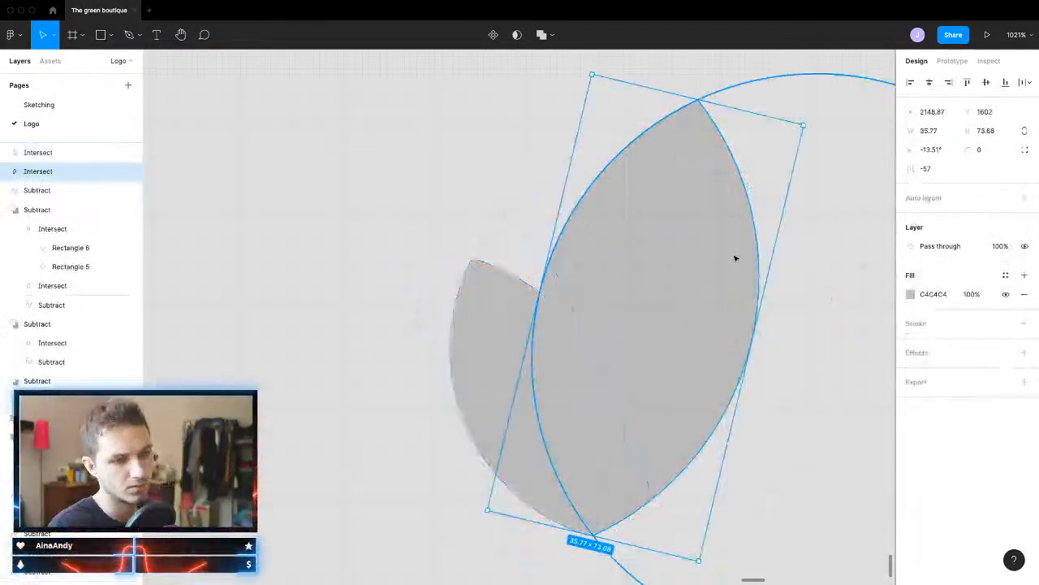
key(super+e)
Step: Move the flattened small leaf to X 2125.68, Y 1631.65 so its lower tip meets the large leaf's base
click(494, 351)
drag(516, 358, 514, 364)
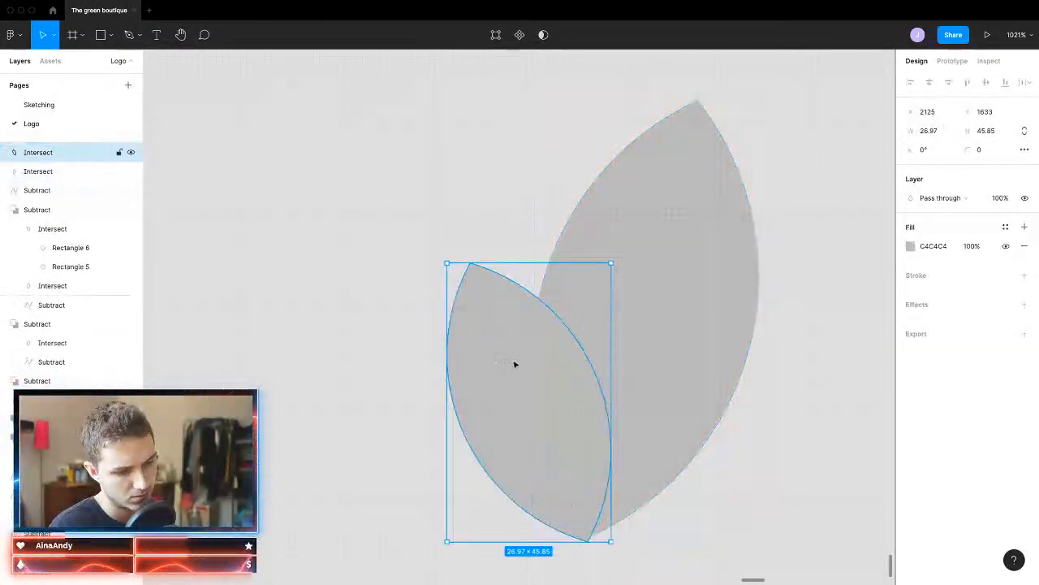
double_click(522, 388)
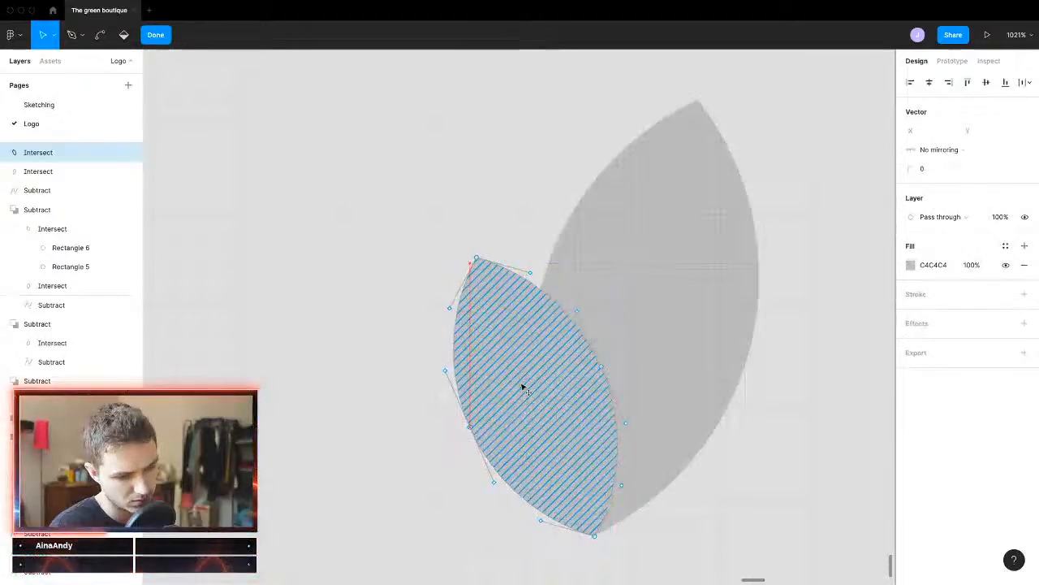
key(Escape)
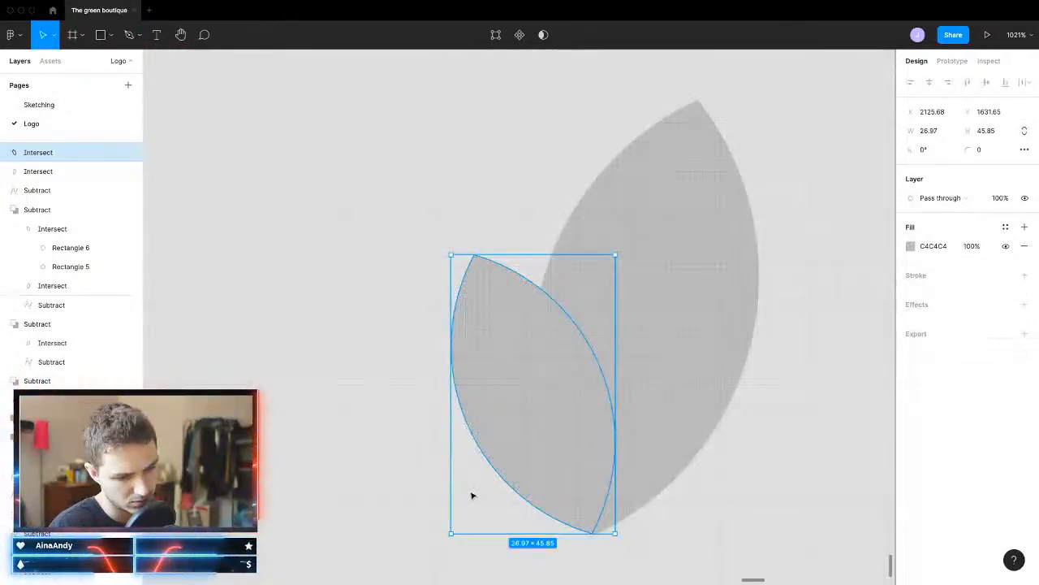
key(Escape)
Step: Combine both leaves with Exclude so that their overlapping area is knocked out
drag(443, 148, 553, 521)
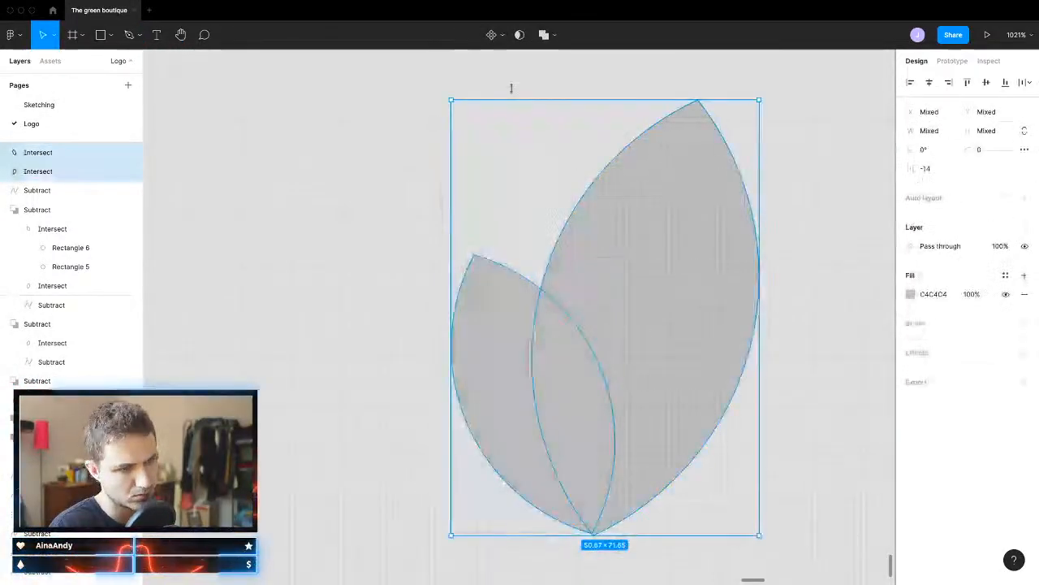
click(558, 35)
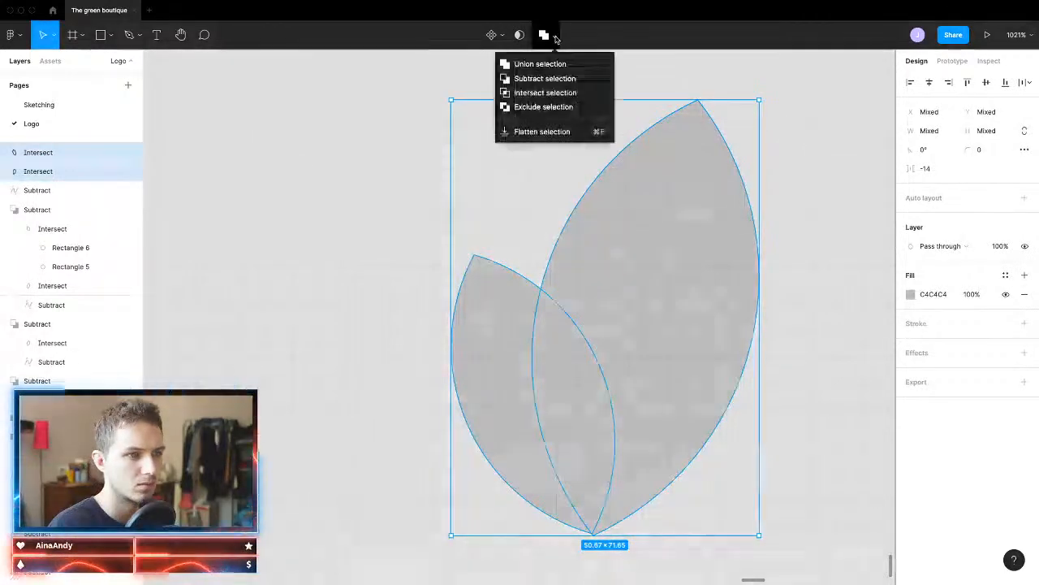
click(545, 109)
click(308, 249)
scroll(376, 332, down, 5)
drag(571, 298, 358, 457)
click(360, 433)
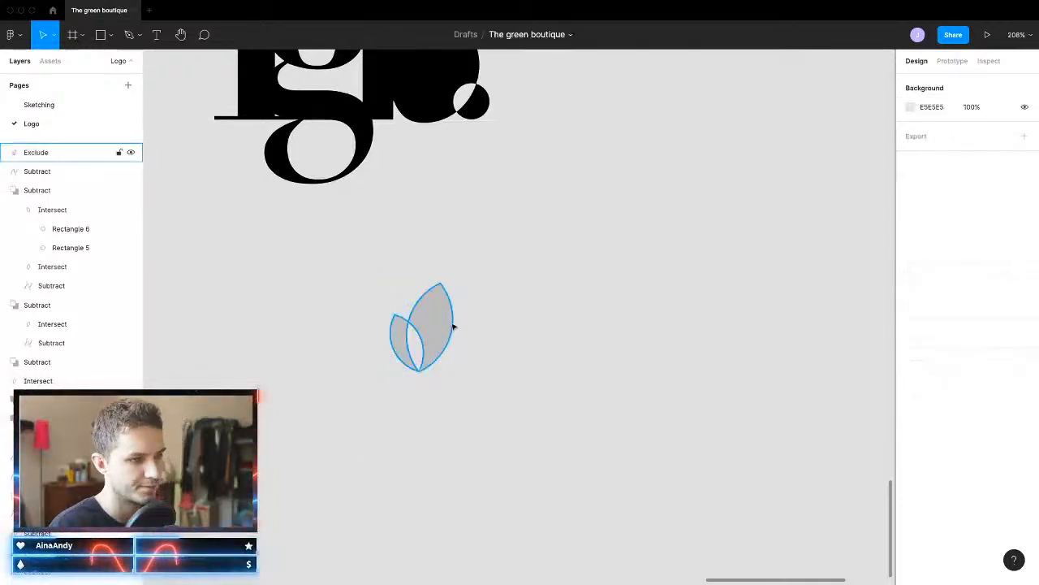
Step: Place a copy of the excluded double-leaf shape in the solid bowl of the b, at X 2129, Y 1395
scroll(454, 332, down, 1)
scroll(454, 333, up, 2)
click(414, 191)
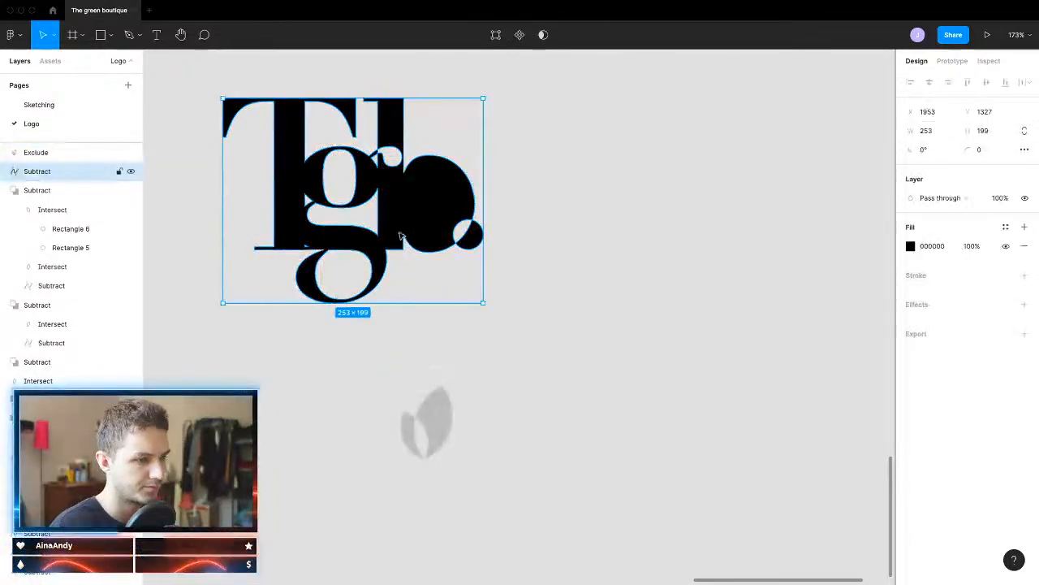
drag(434, 429, 439, 216)
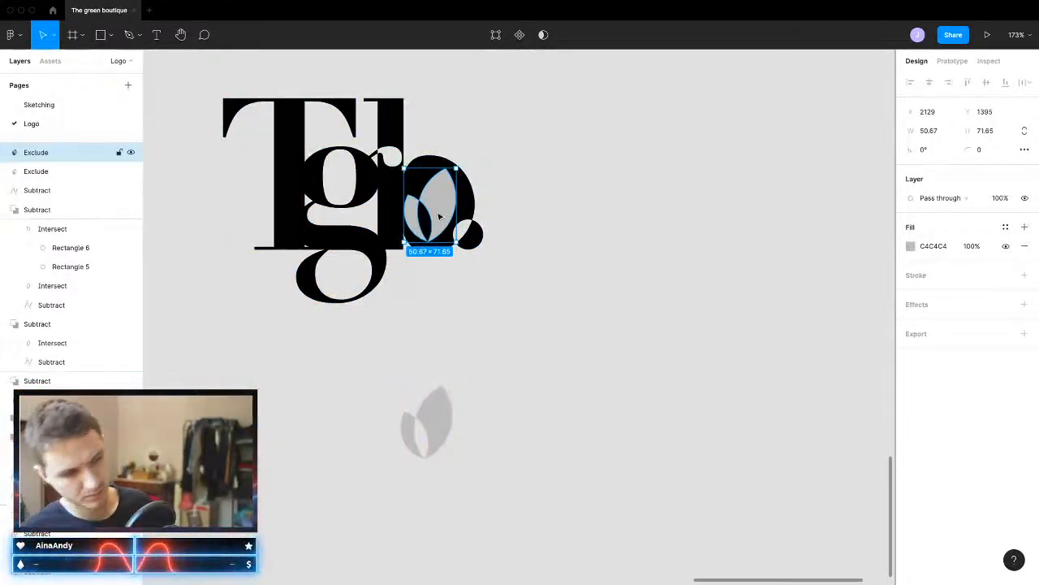
ctrl+scroll(440, 219, down, 5)
ctrl+scroll(439, 235, up, 4)
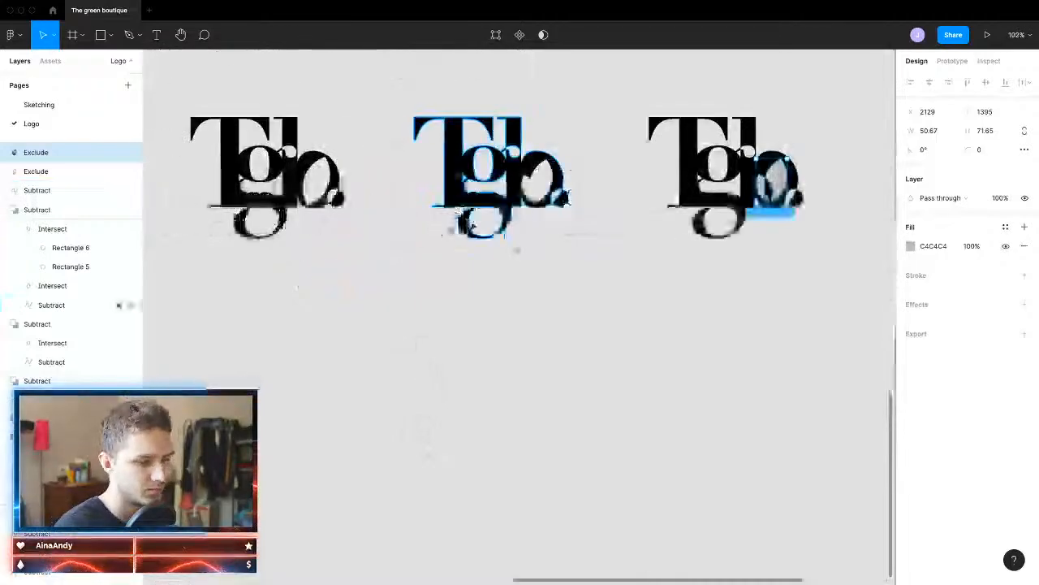
ctrl+scroll(674, 203, down, 2)
ctrl+scroll(592, 237, up, 8)
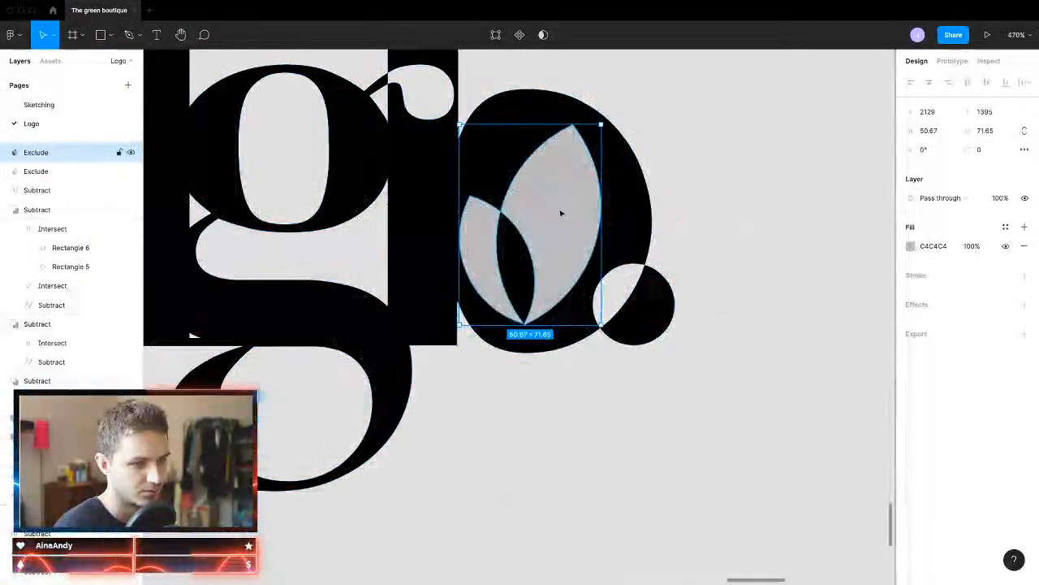
Step: Subtract the double leaf from the monogram and reposition the cut-out in the b's bowl at X 2130, Y 1394
shift+click(637, 163)
click(555, 36)
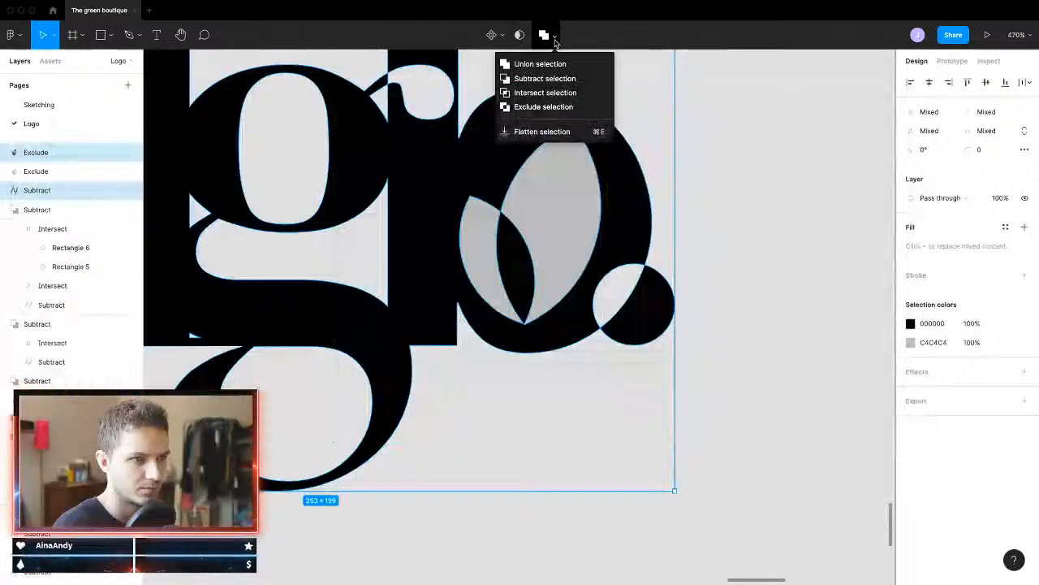
click(545, 78)
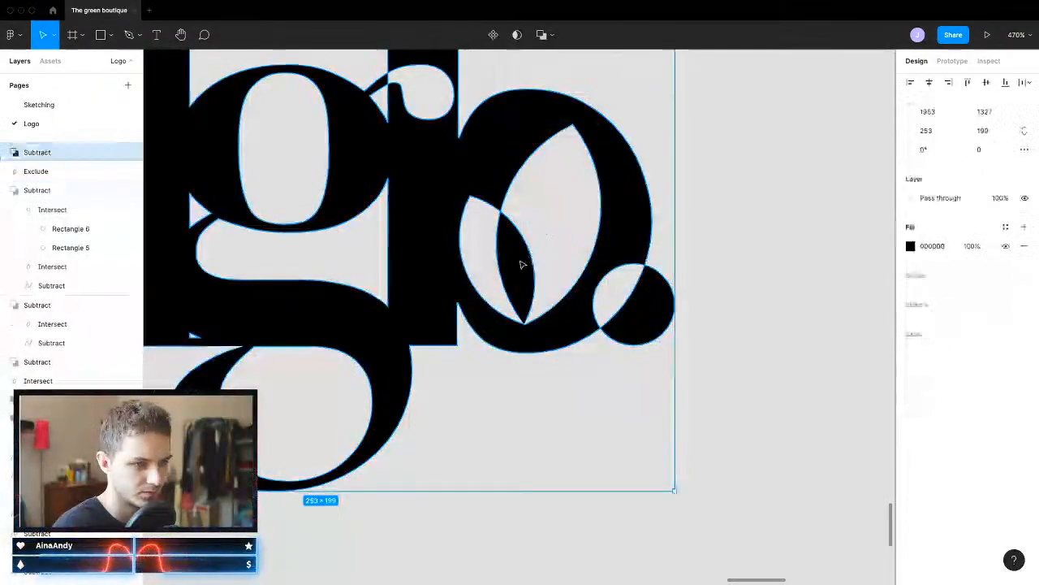
double_click(522, 264)
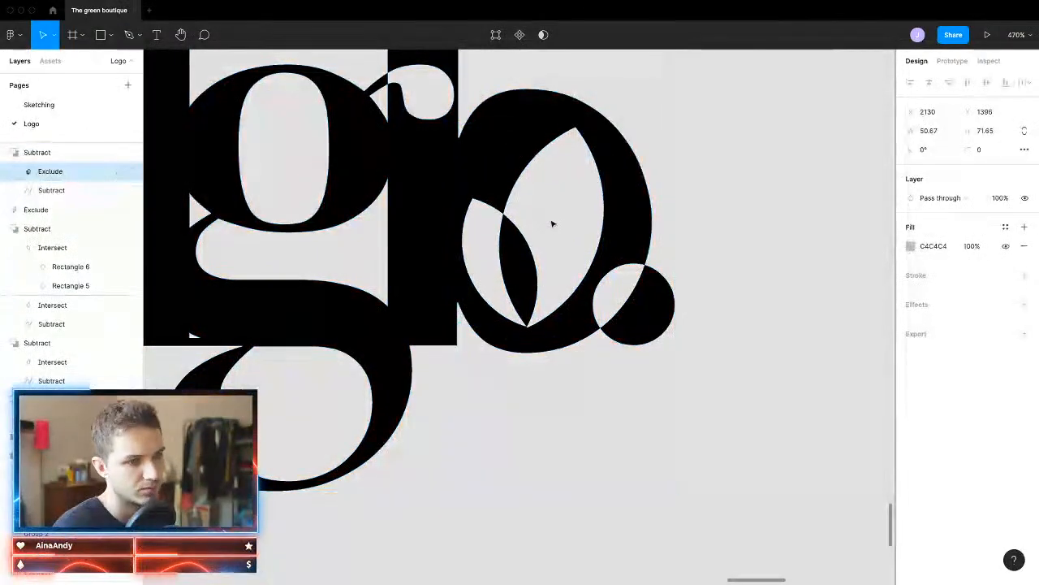
drag(553, 224, 551, 218)
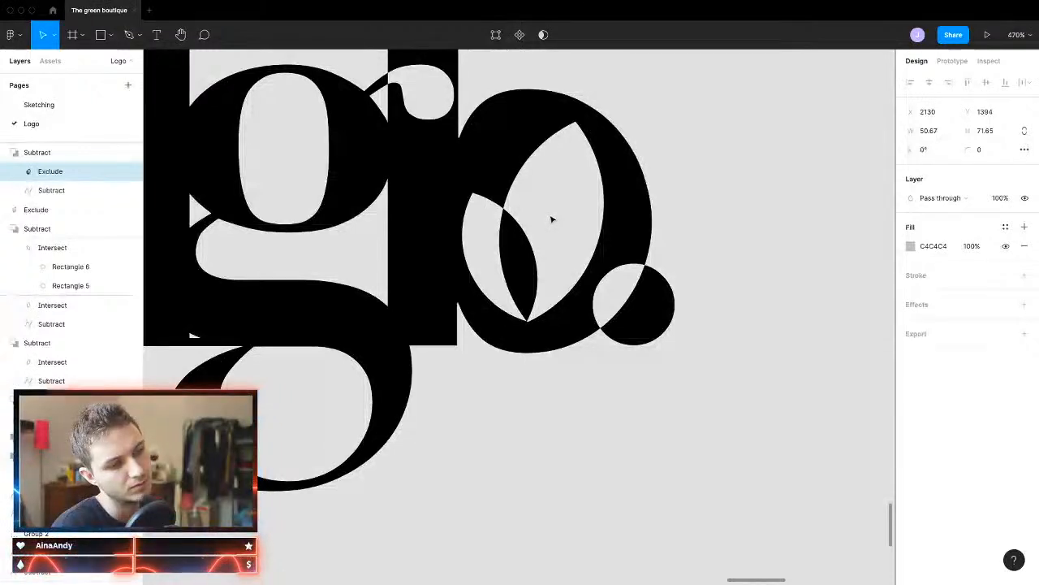
Step: Delete the spare grey double-leaf shape below the monogram and review the finished logo variation
click(726, 241)
scroll(727, 241, down, 5)
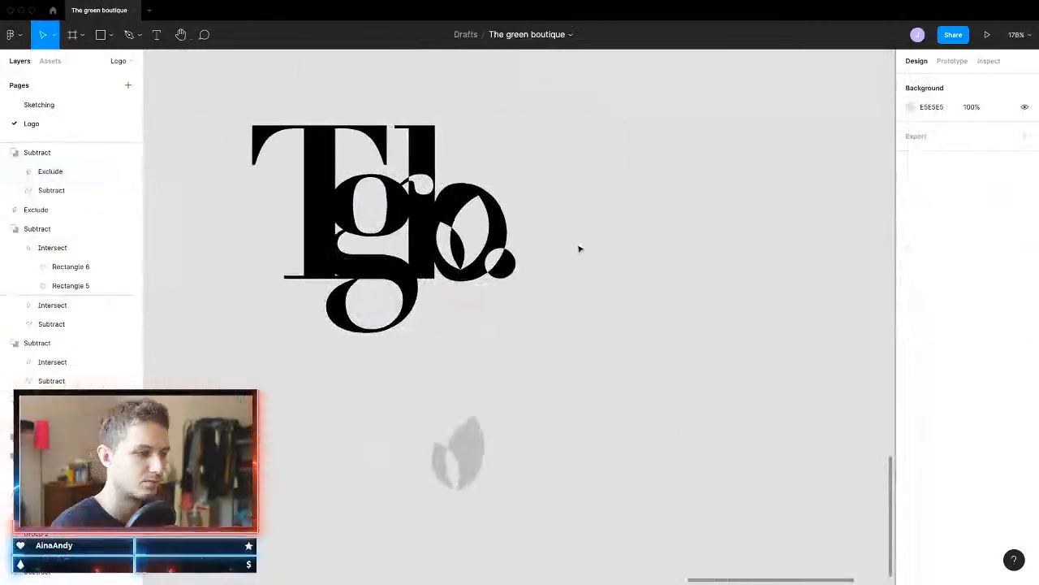
scroll(579, 248, down, 2)
click(474, 431)
key(Delete)
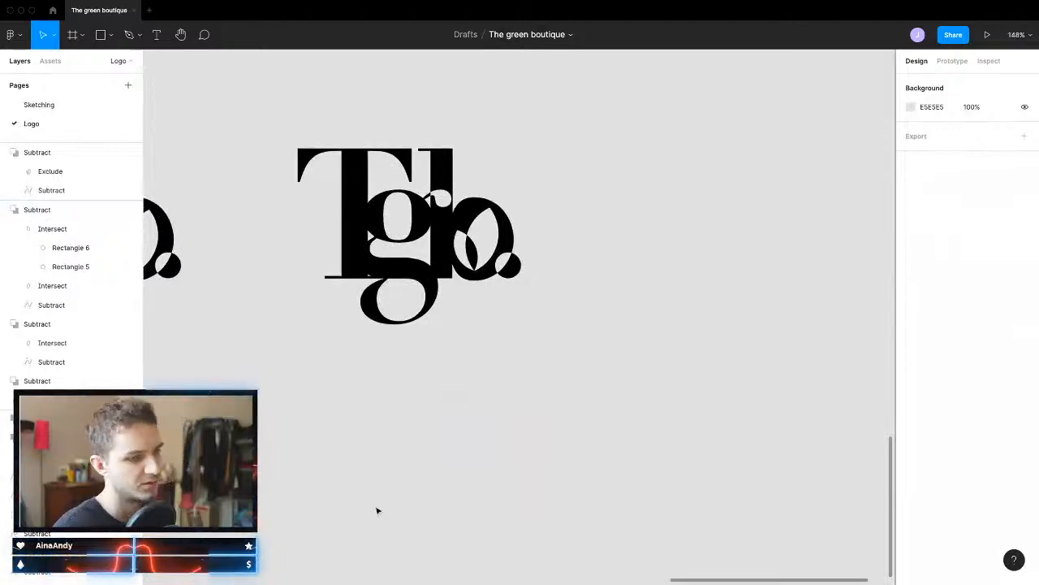
scroll(377, 510, down, 5)
scroll(487, 471, up, 5)
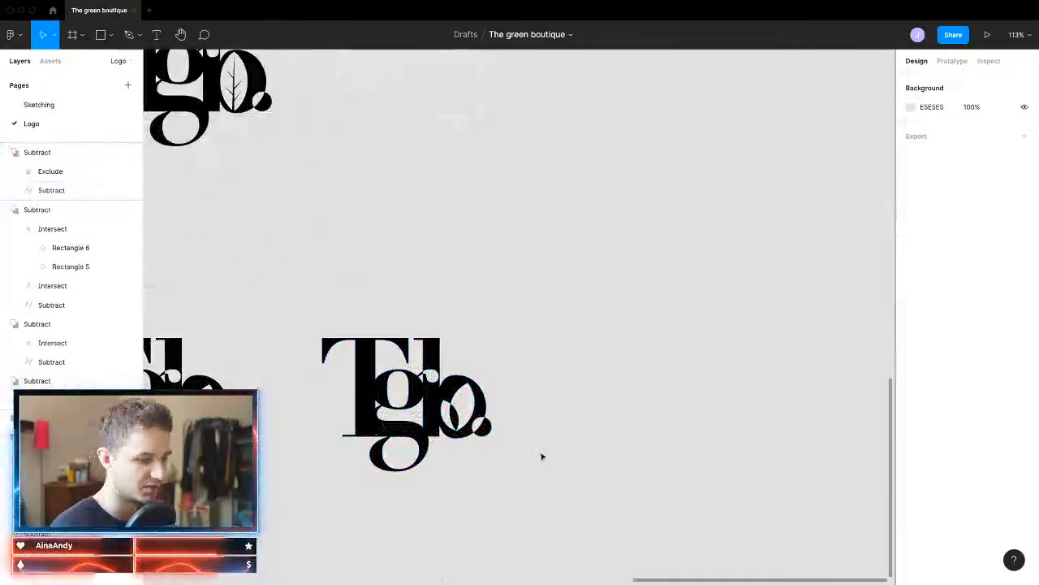
scroll(463, 466, up, 5)
scroll(456, 464, down, 2)
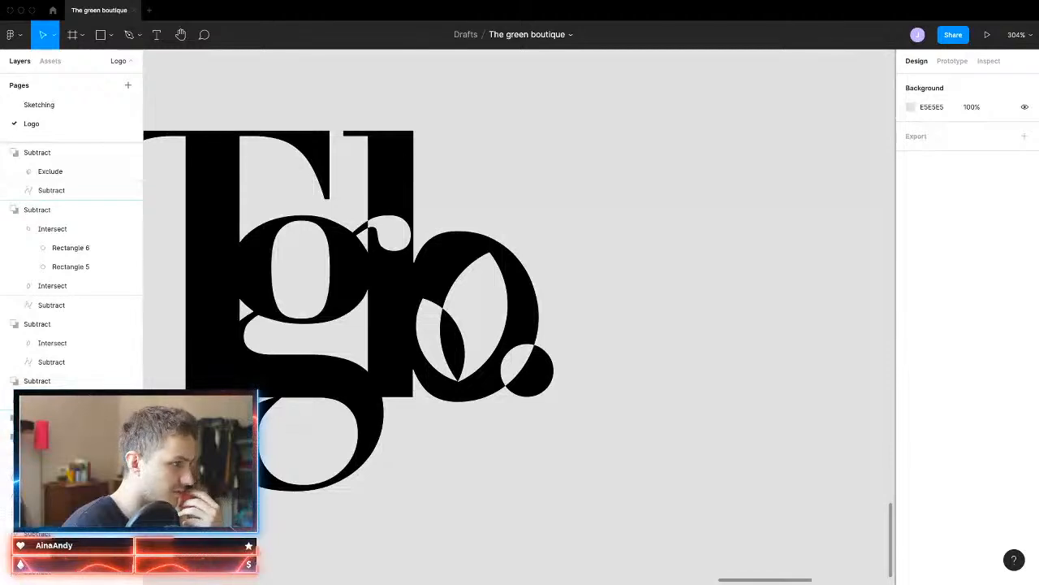
Step: Switch to Safari, close the YouTube livestream tab and bring up the overview of open desktops
key(super+Tab)
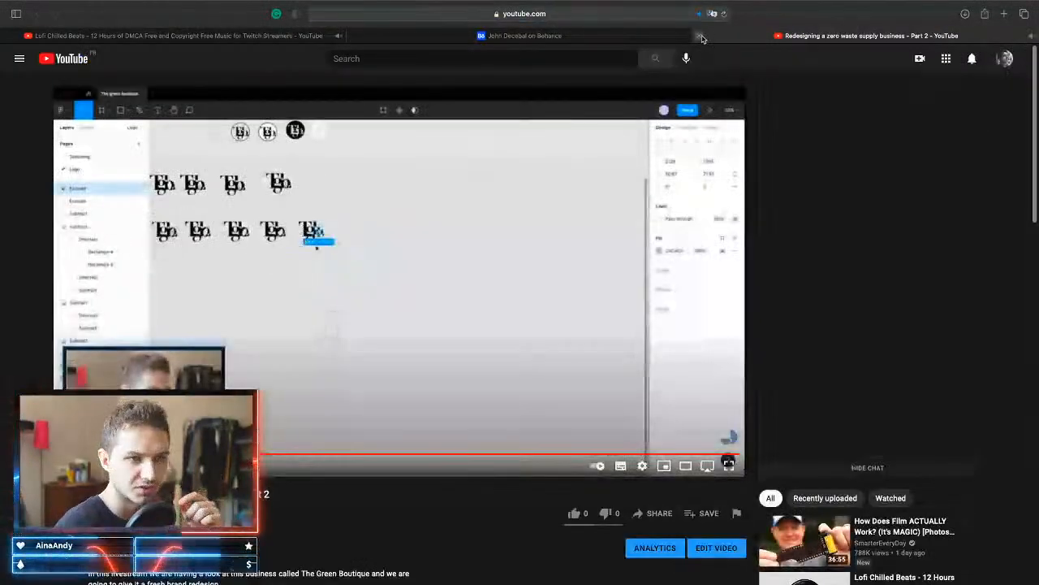
click(699, 36)
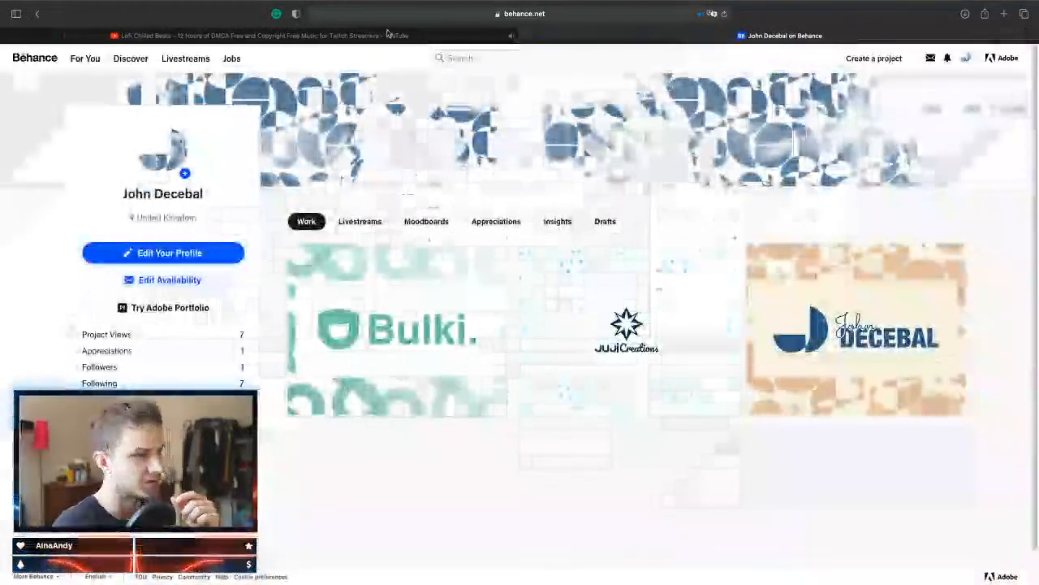
mouse_move(321, 40)
key(ctrl+Up)
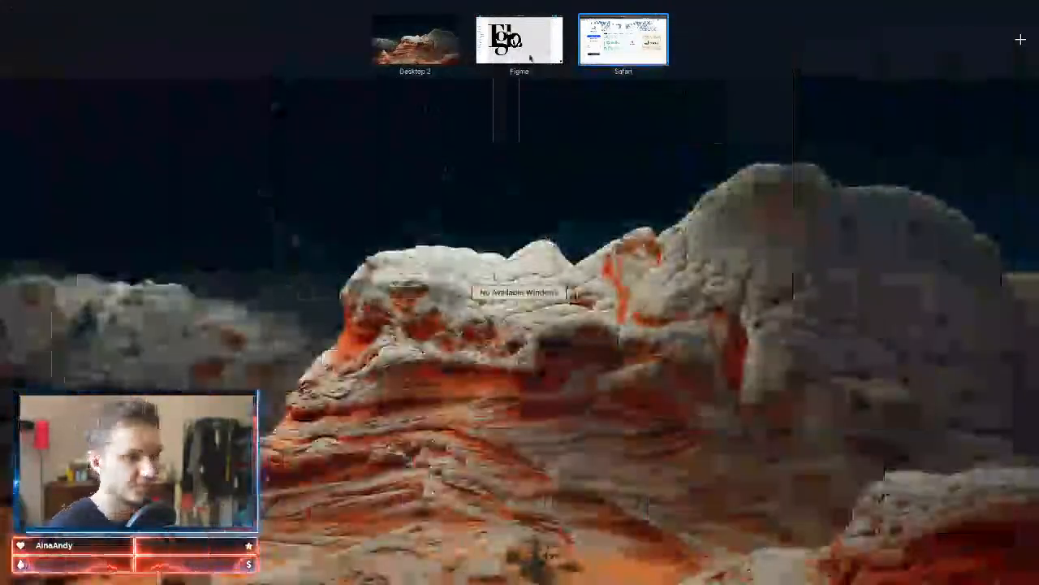
Step: Switch to Figma and examine the finished double-leaf monogram up close
click(529, 55)
scroll(578, 326, up, 1)
scroll(579, 325, left, 3)
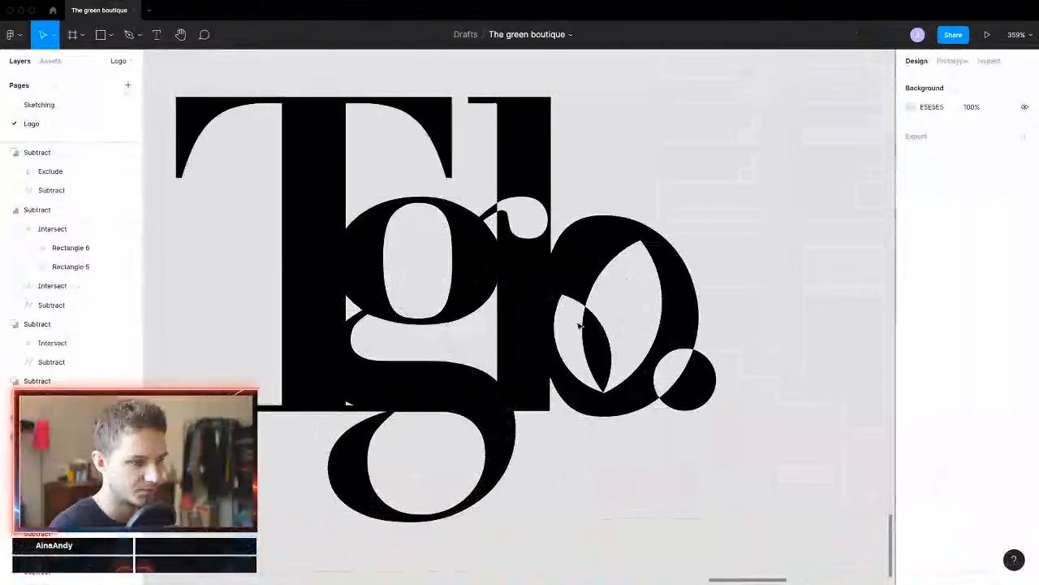
scroll(579, 326, down, 3)
scroll(579, 326, left, 1)
scroll(579, 325, up, 4)
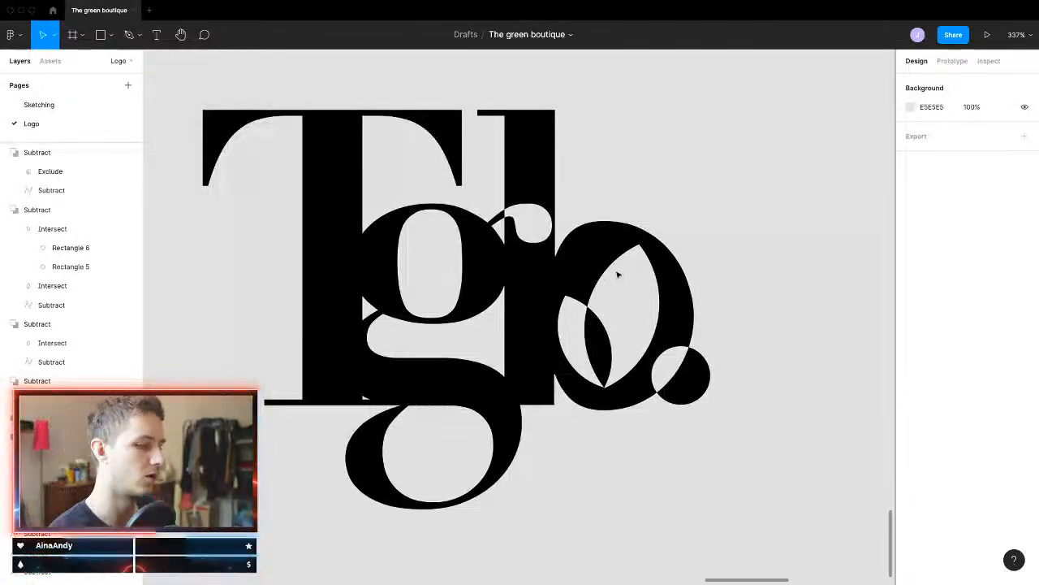
Step: Move the newest double-leaf monogram farther along its row, to X 2100, Y 1337
scroll(461, 357, down, 10)
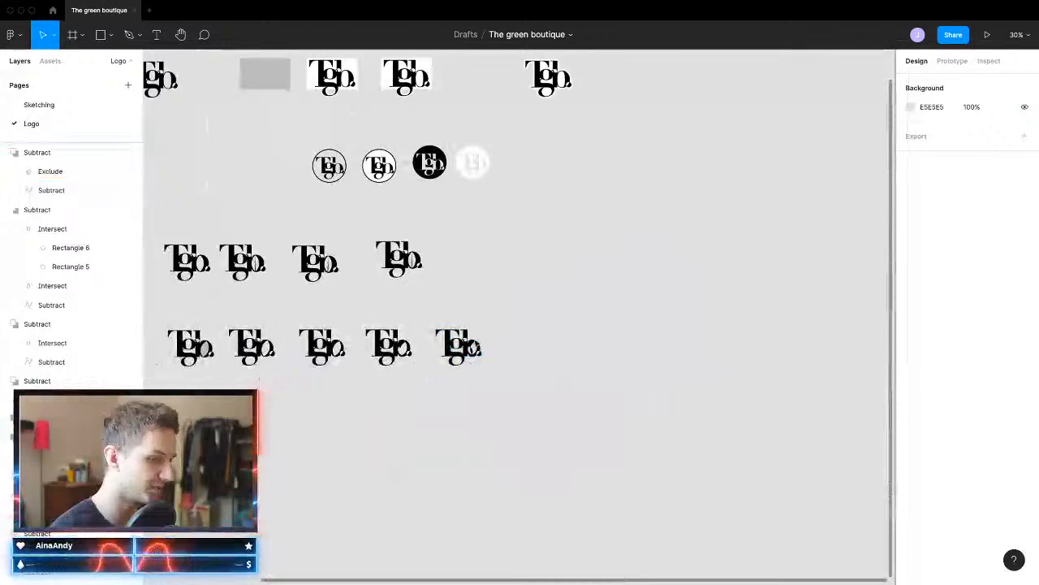
scroll(487, 346, up, 4)
drag(421, 354, 472, 358)
scroll(471, 350, up, 10)
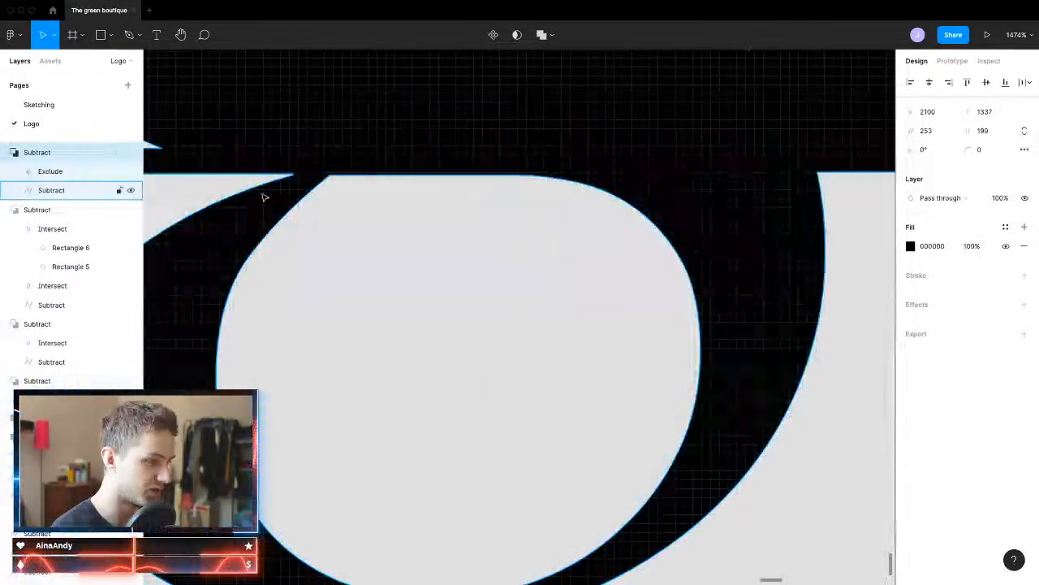
Step: Close the tiny triangular gap beside the T's base by collapsing its anchor points onto the lower-left one at X 2179.55, Y 1481.29
scroll(262, 197, down, 3)
scroll(244, 168, left, 2)
double_click(295, 136)
scroll(273, 166, up, 2)
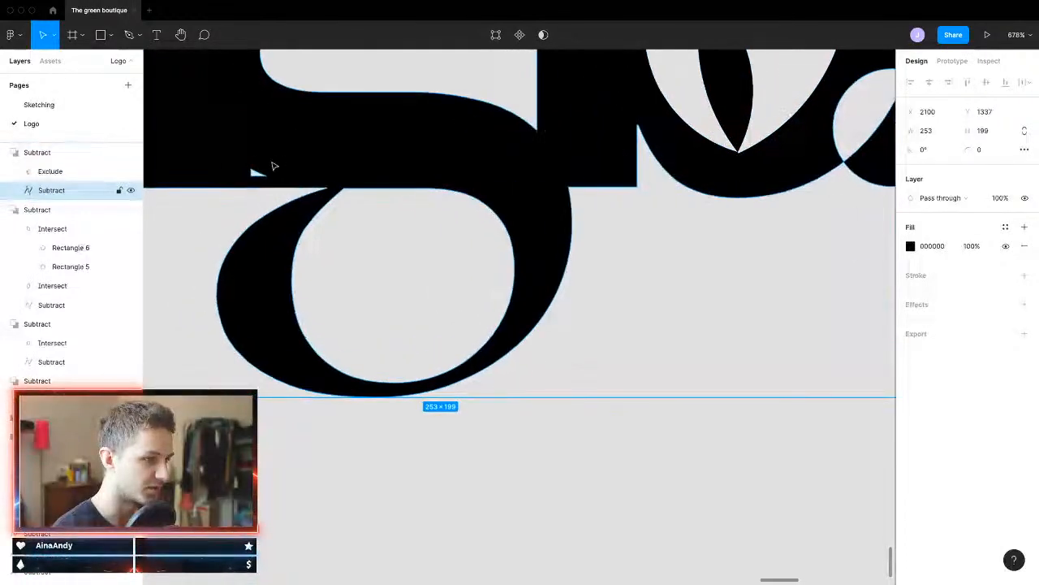
double_click(280, 153)
scroll(252, 169, up, 15)
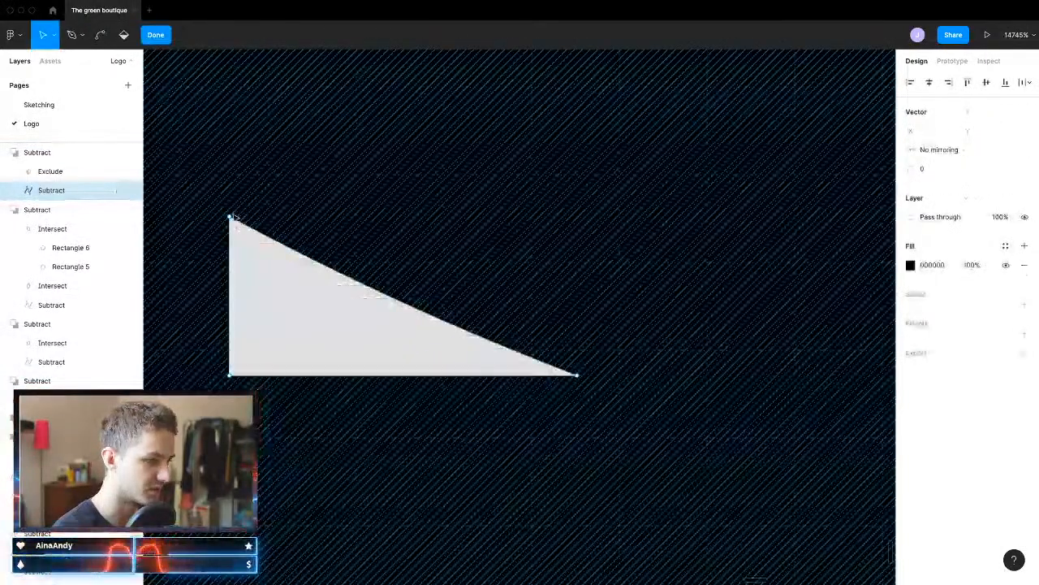
drag(229, 217, 229, 376)
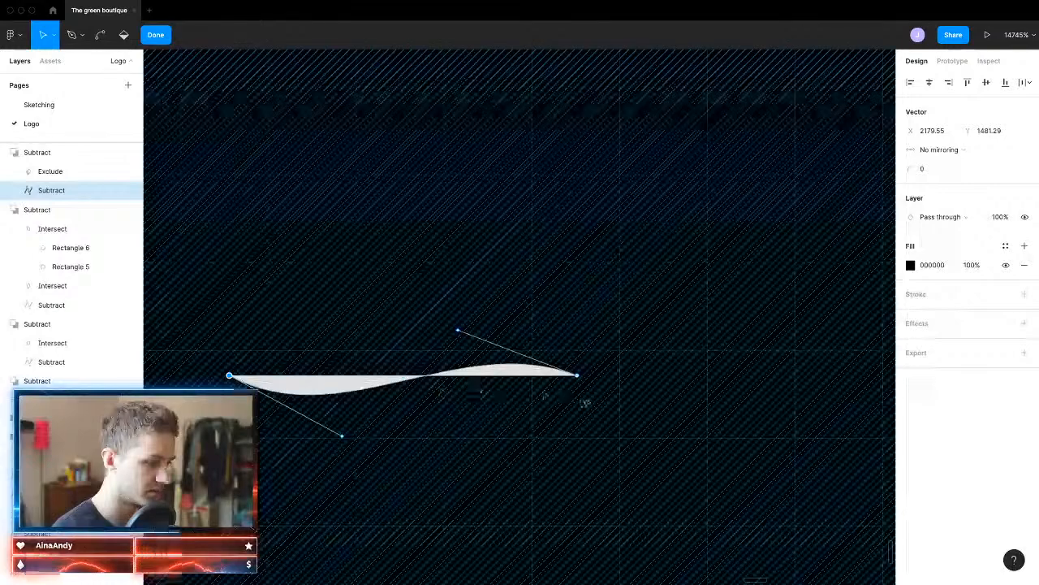
click(576, 376)
drag(575, 375, 232, 379)
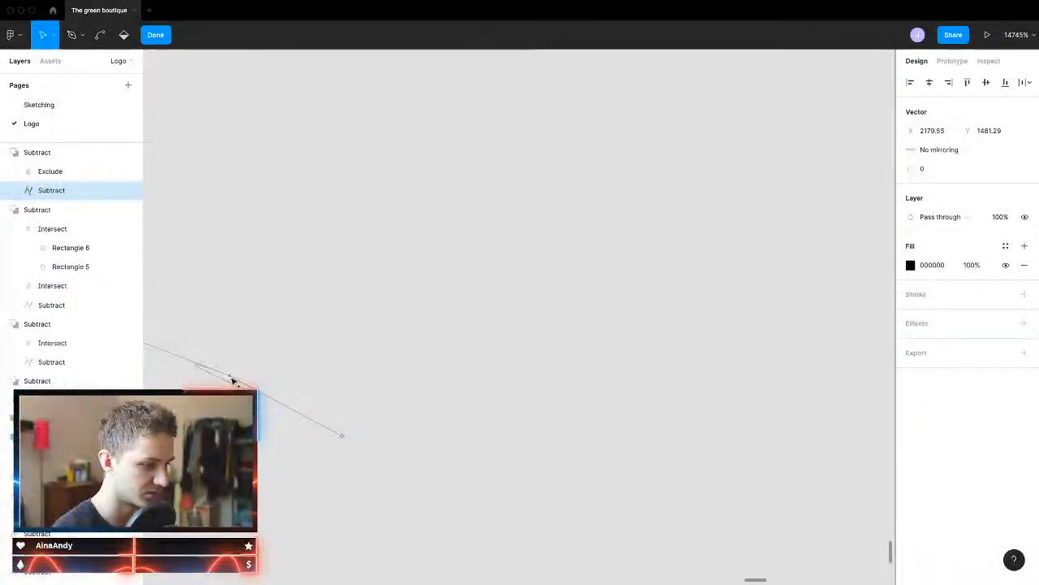
scroll(231, 380, down, 20)
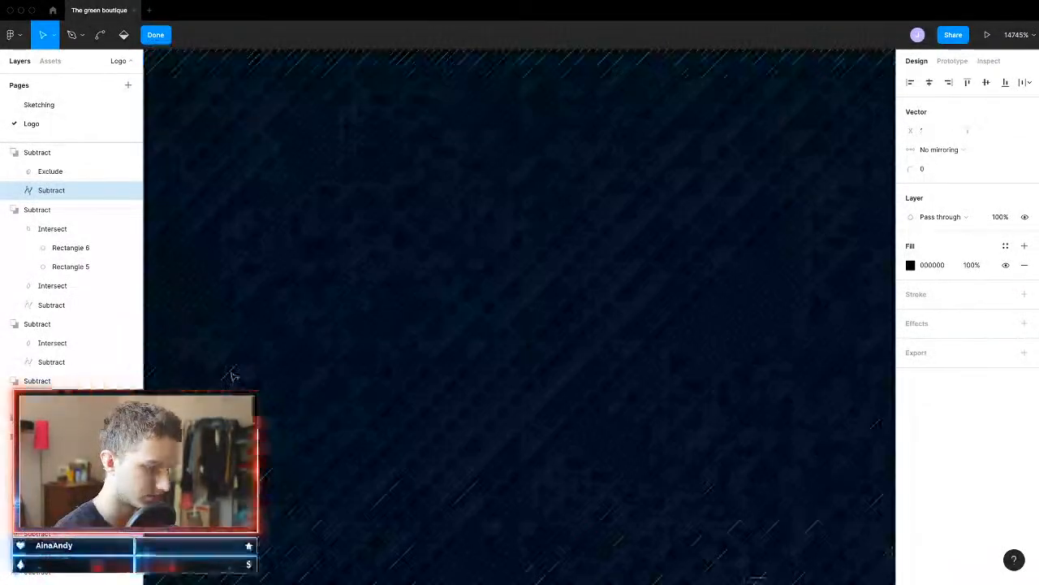
key(Escape)
key(Escape)
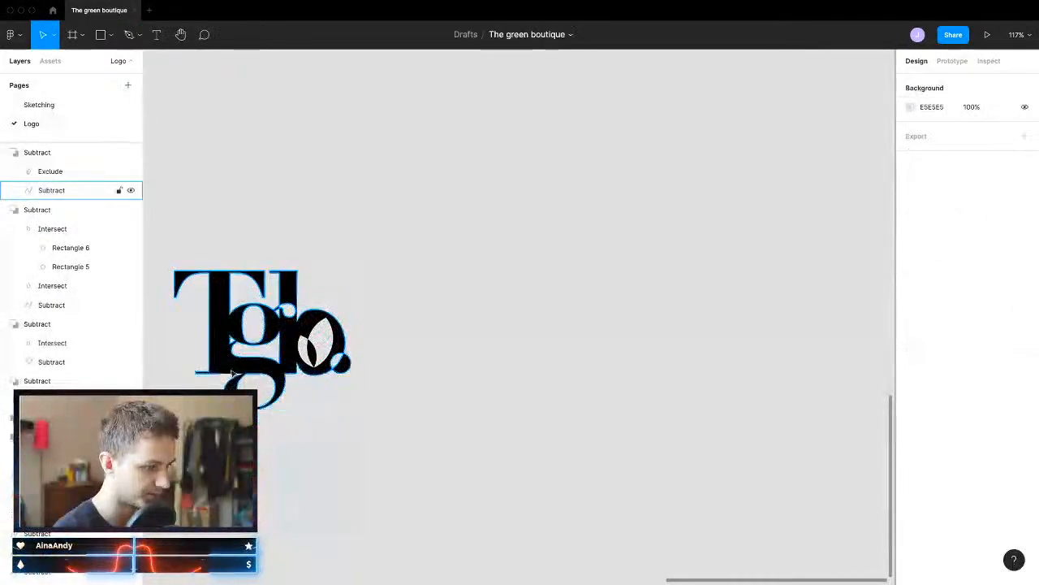
Step: Set the double-leaf monogram's corner radius to 0.5
scroll(244, 367, up, 5)
scroll(243, 368, up, 3)
scroll(359, 397, left, 1)
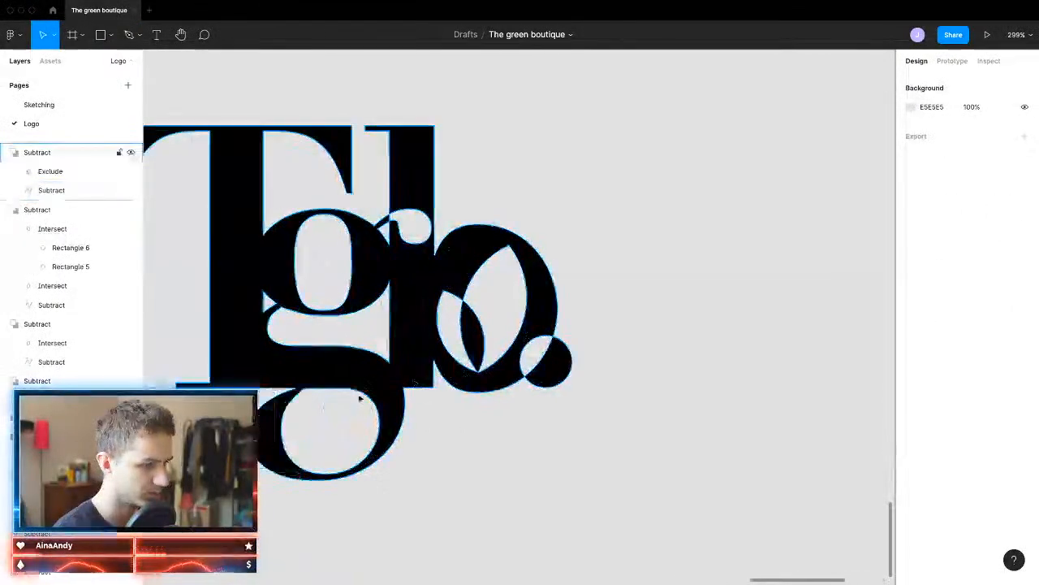
click(307, 367)
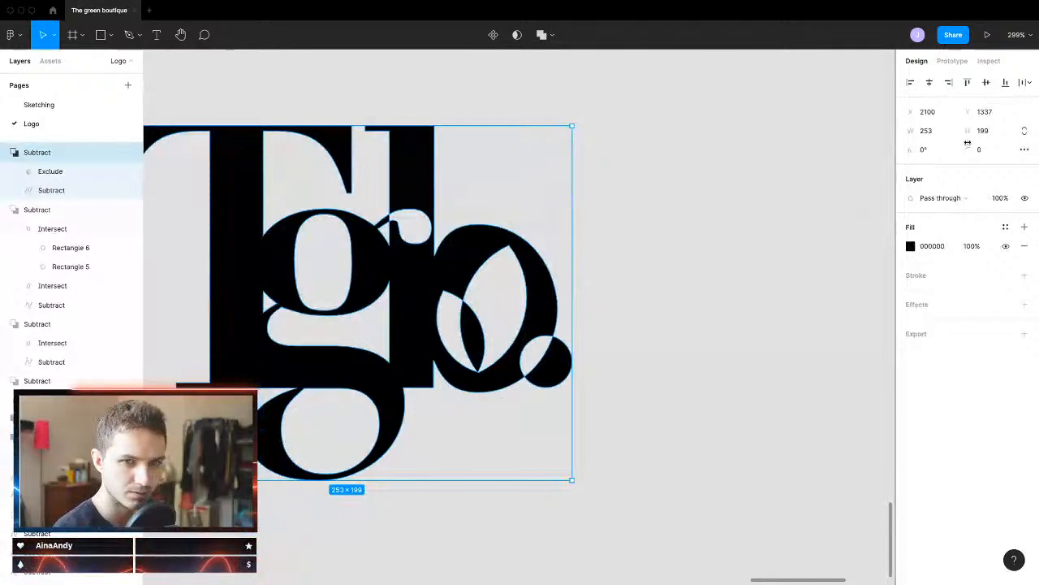
click(992, 153)
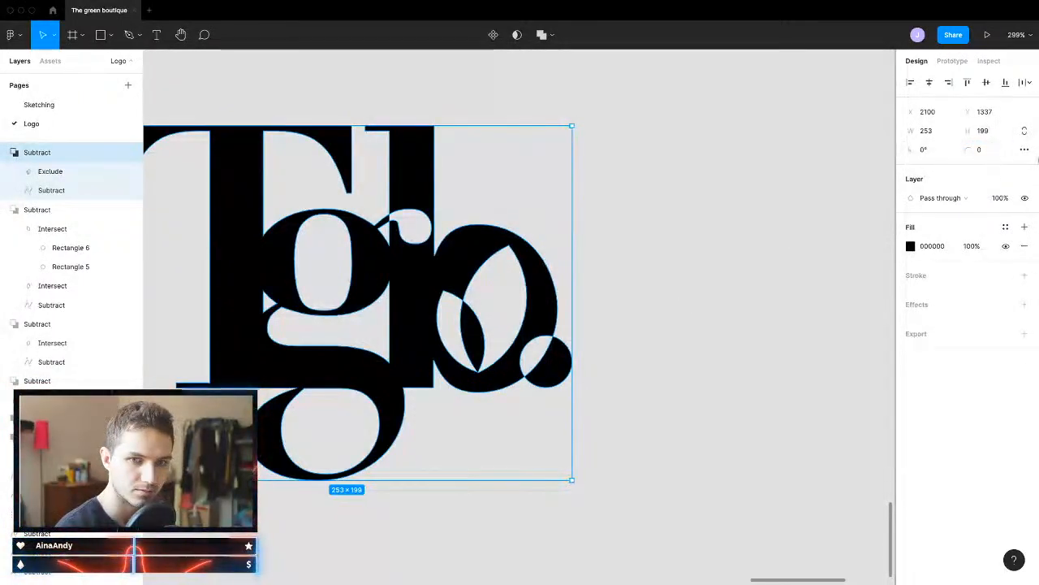
click(990, 149)
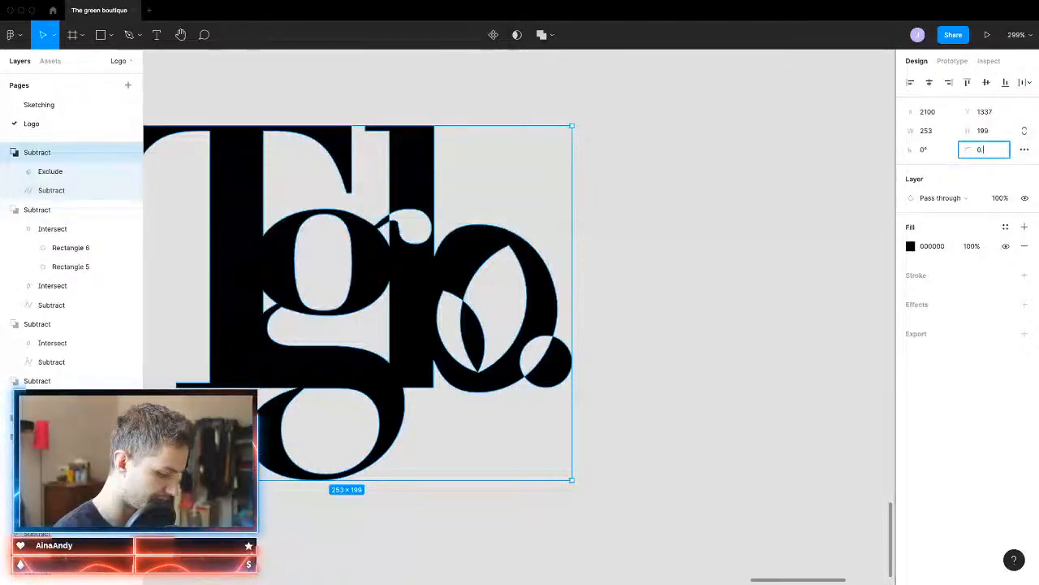
key(Return)
click(738, 204)
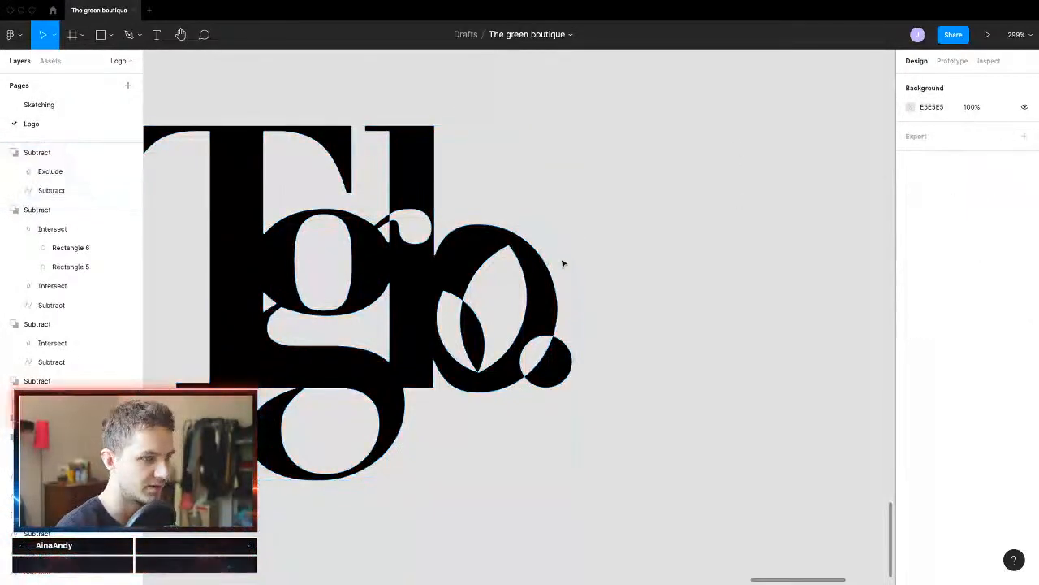
Step: Inspect the rounded corners, then place a copy of the monogram at X 2457, Y 1328 and flatten it into one vector
scroll(349, 203, up, 5)
scroll(347, 200, down, 5)
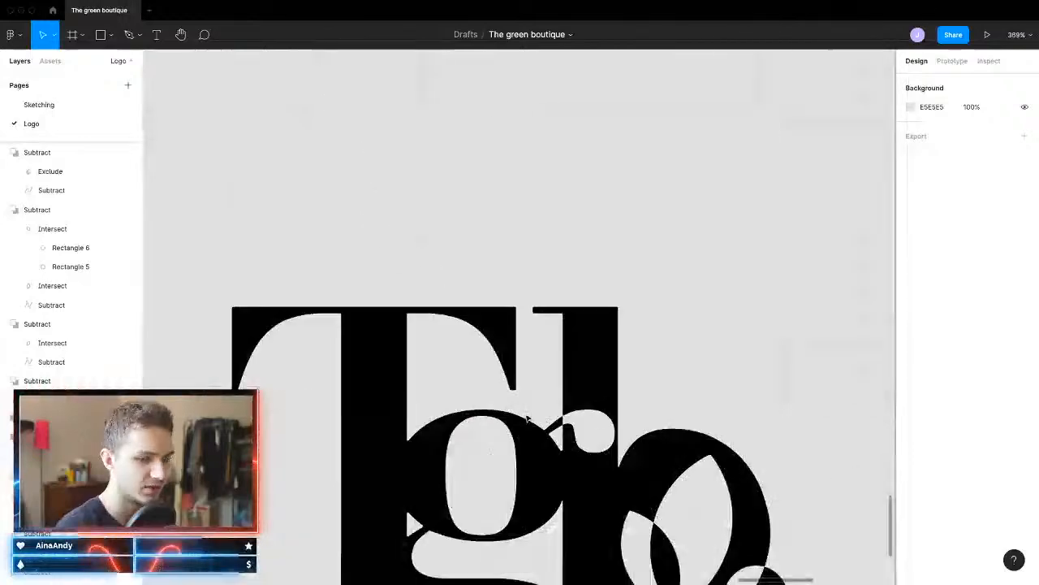
scroll(529, 422, right, 2)
scroll(457, 364, up, 10)
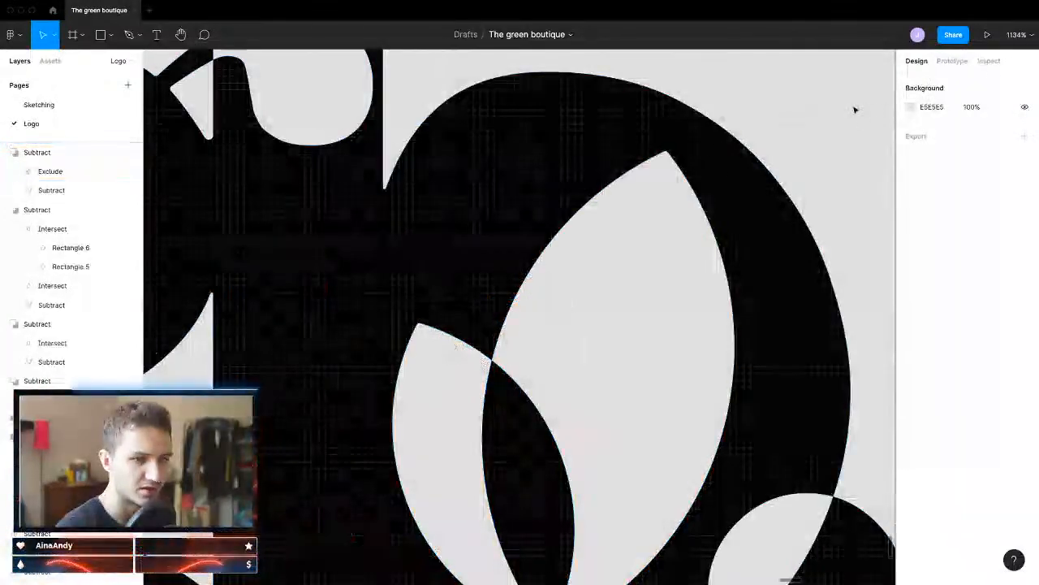
scroll(589, 353, down, 3)
click(498, 280)
key(shift+1)
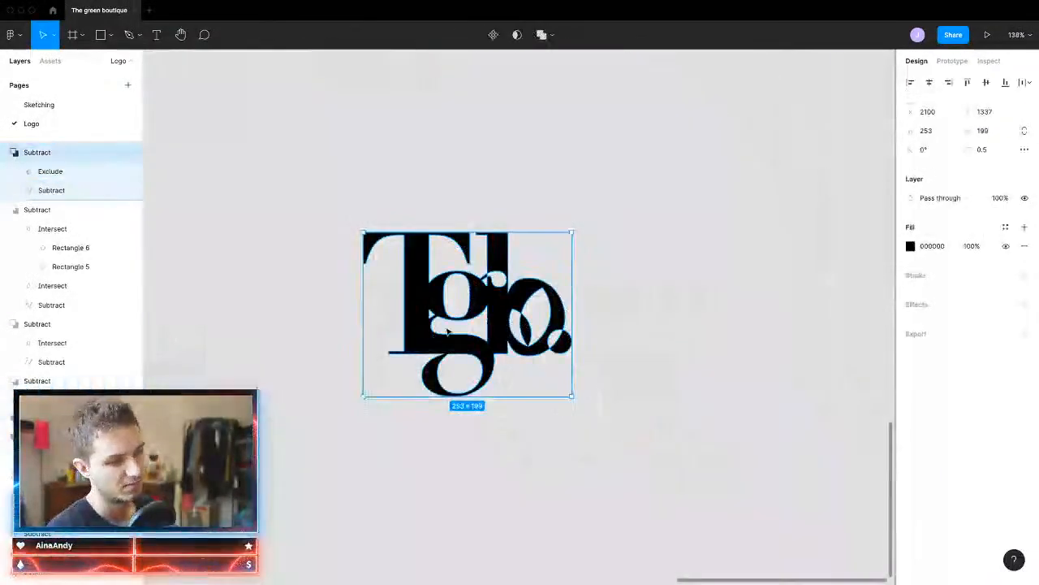
drag(484, 315, 778, 315)
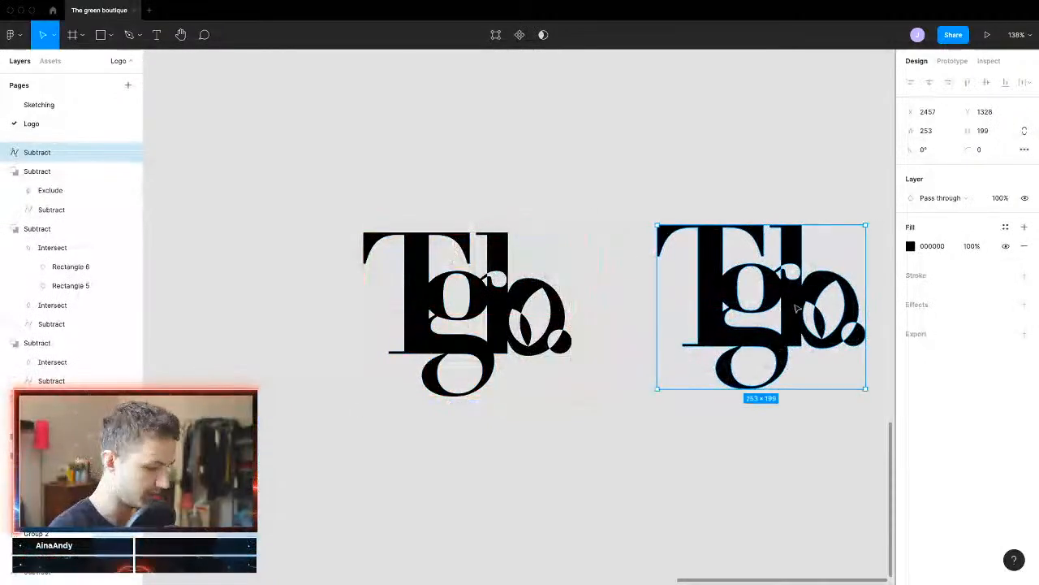
click(850, 185)
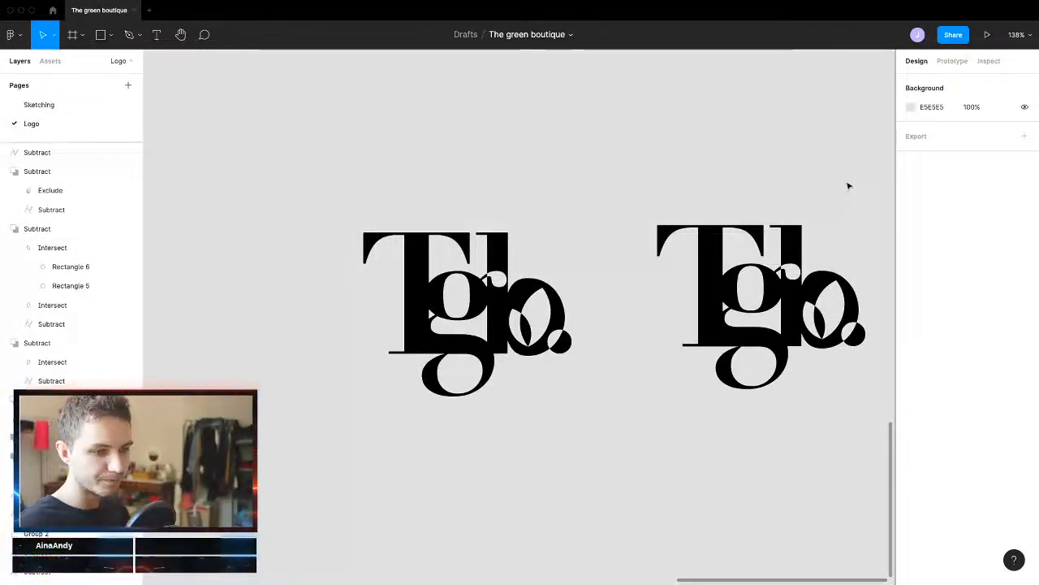
Step: Examine the flattened monogram's letter joints and leaf cut-out, and compare it with the other logo variations
scroll(730, 321, right, 5)
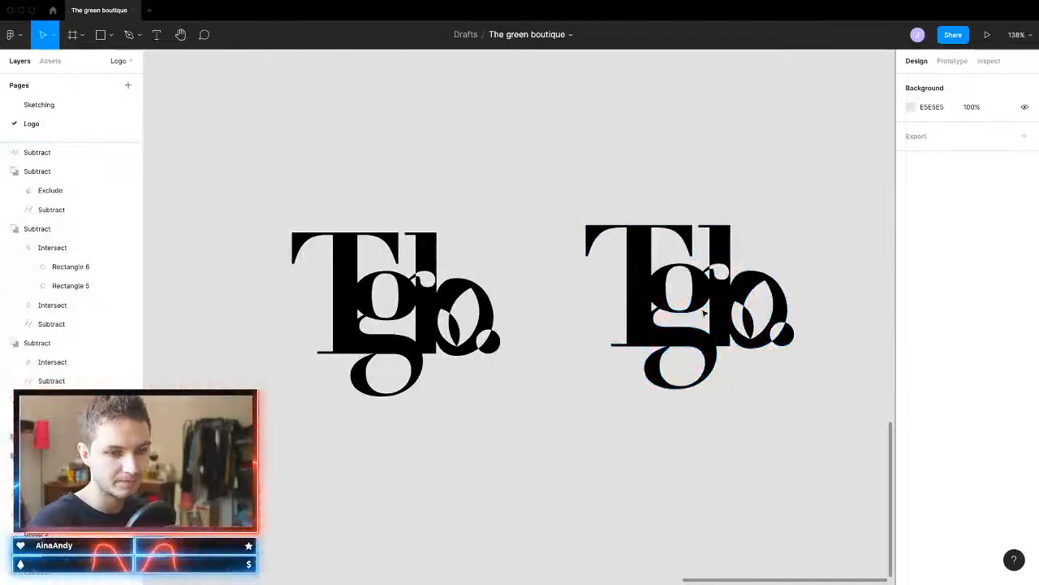
scroll(673, 315, up, 5)
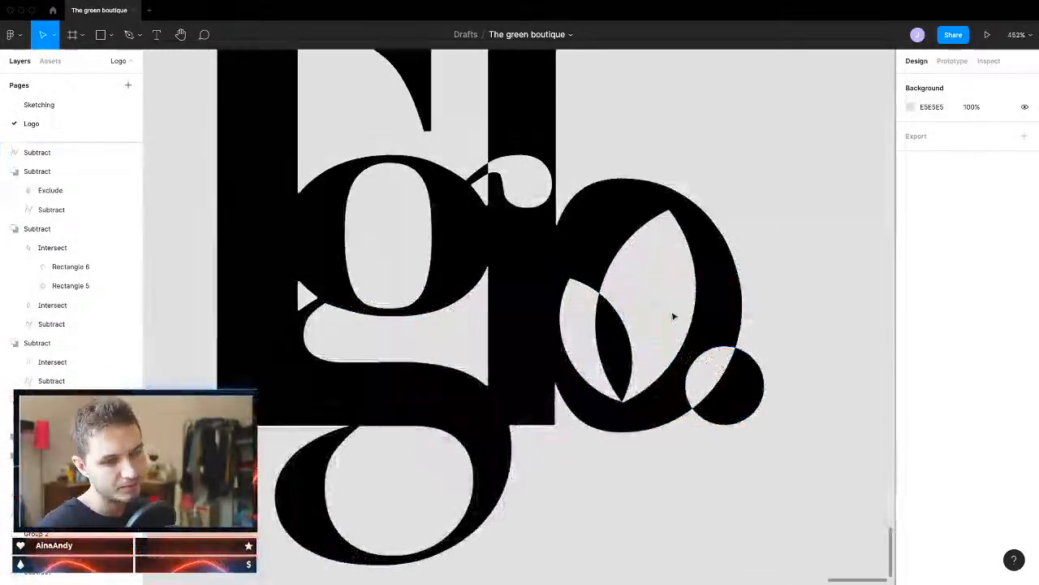
scroll(520, 159, left, 2)
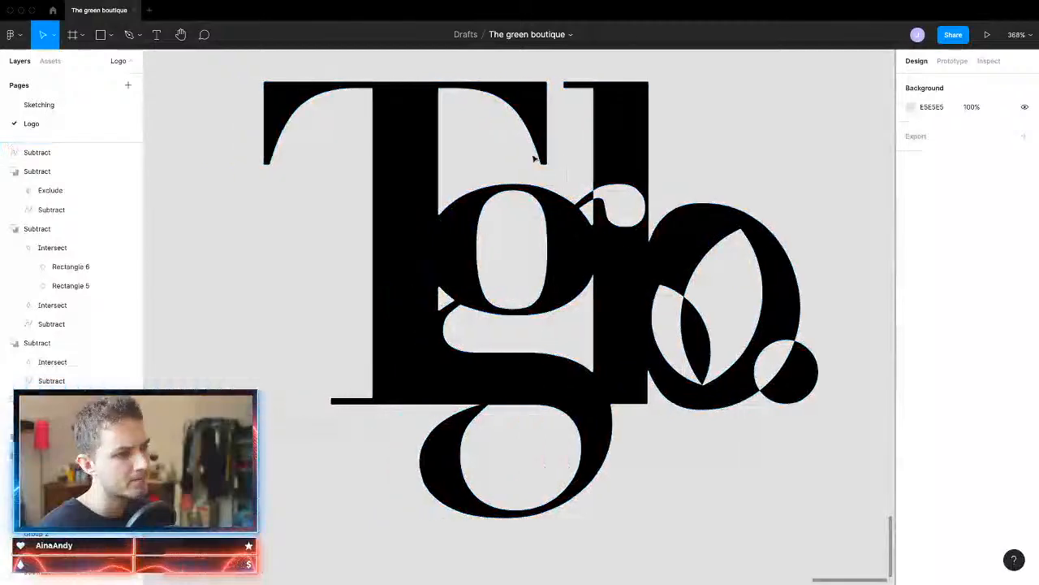
scroll(552, 211, up, 3)
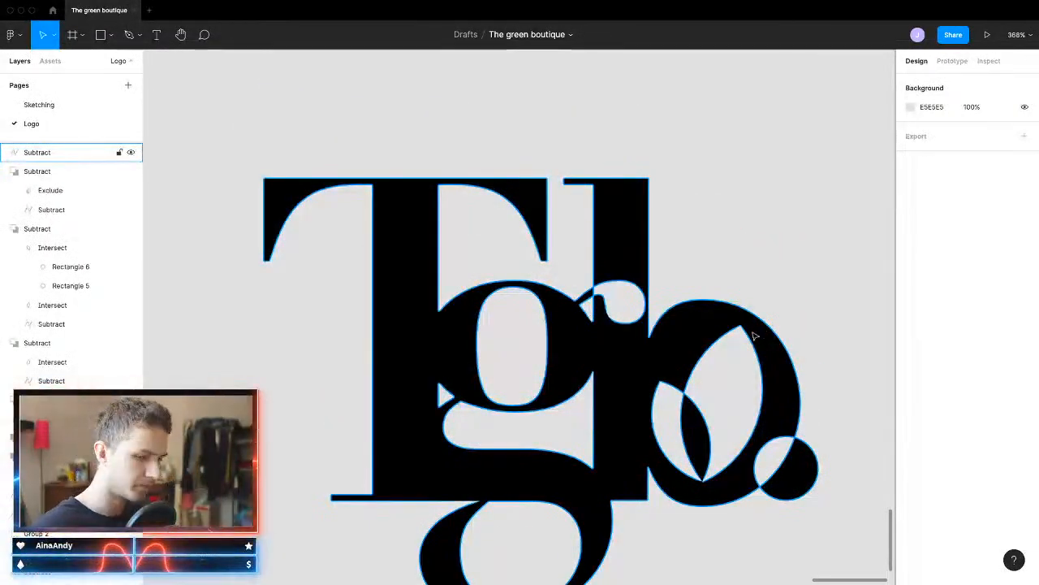
scroll(691, 414, down, 5)
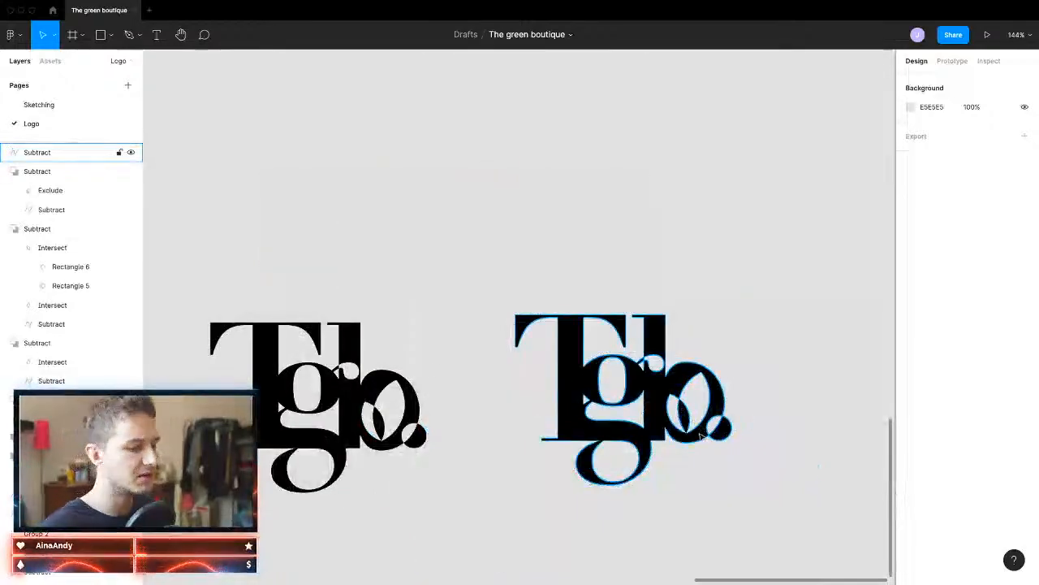
scroll(700, 436, down, 8)
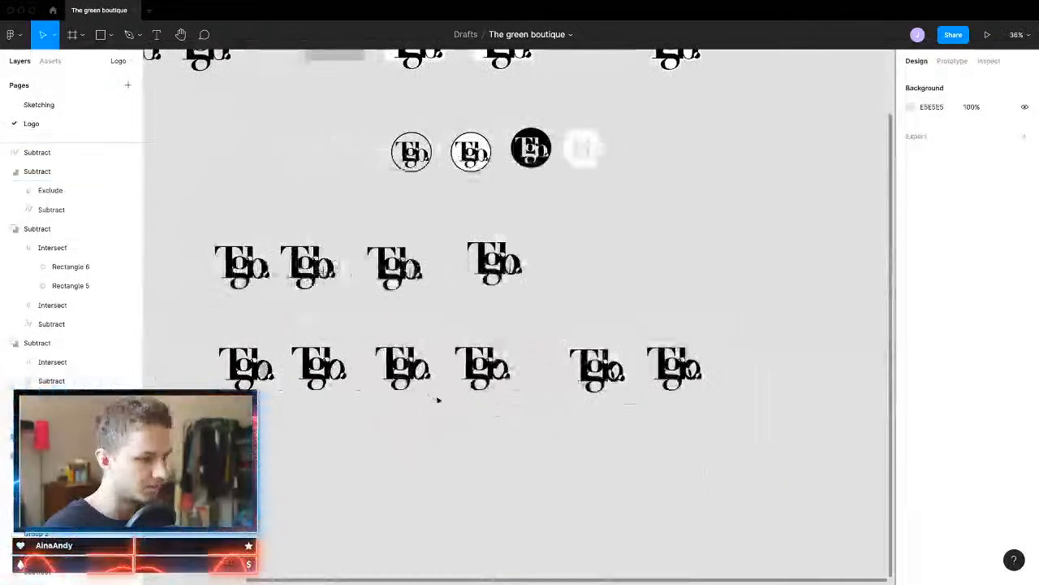
Step: Place a copy of the editable double-leaf monogram below its row and ungroup it into separate leaf and letter shapes
scroll(726, 402, up, 6)
click(449, 325)
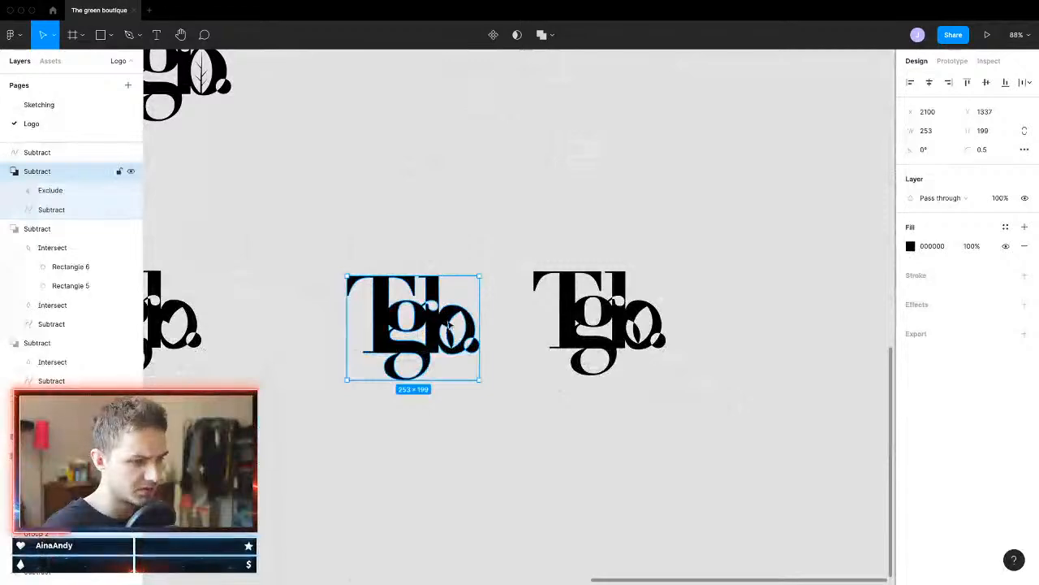
double_click(449, 325)
click(455, 333)
drag(489, 231, 294, 441)
drag(412, 331, 407, 579)
scroll(411, 531, down, 3)
key(Return)
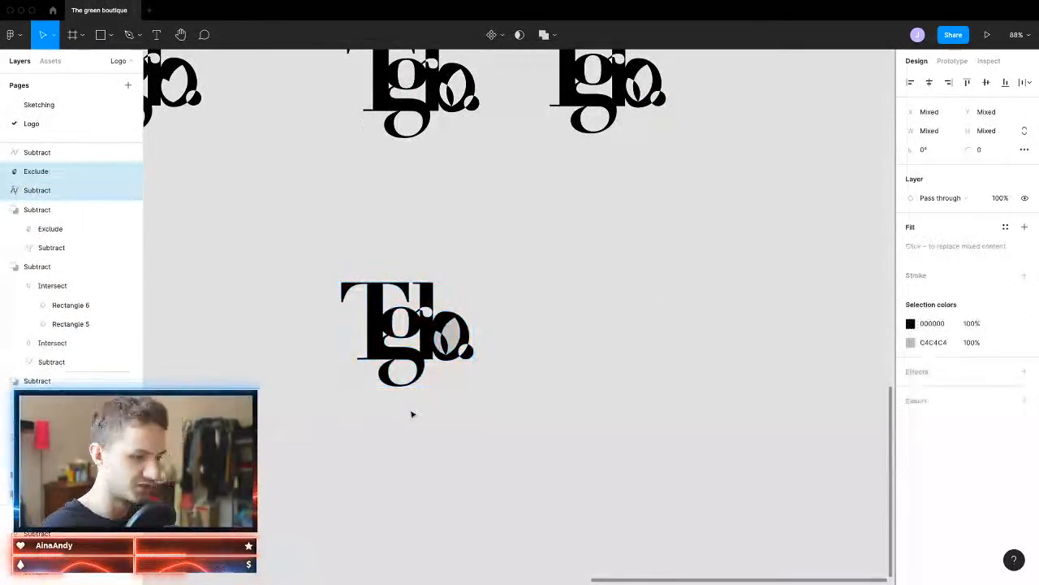
Step: Pull the grey double-leaf shape out below the copied monogram and delete the black letter shape
click(458, 333)
drag(454, 333, 441, 531)
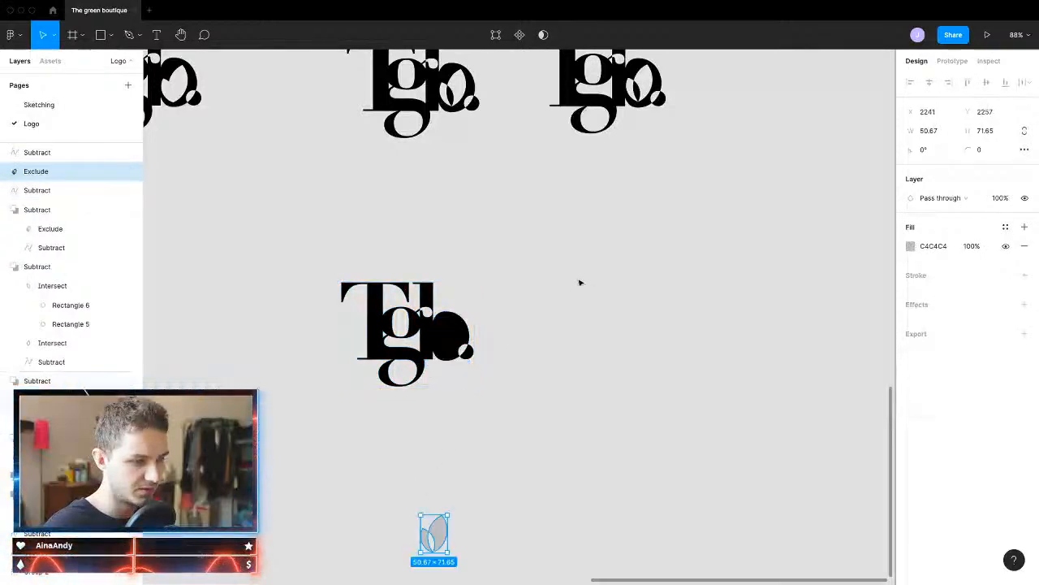
drag(580, 281, 414, 412)
key(Delete)
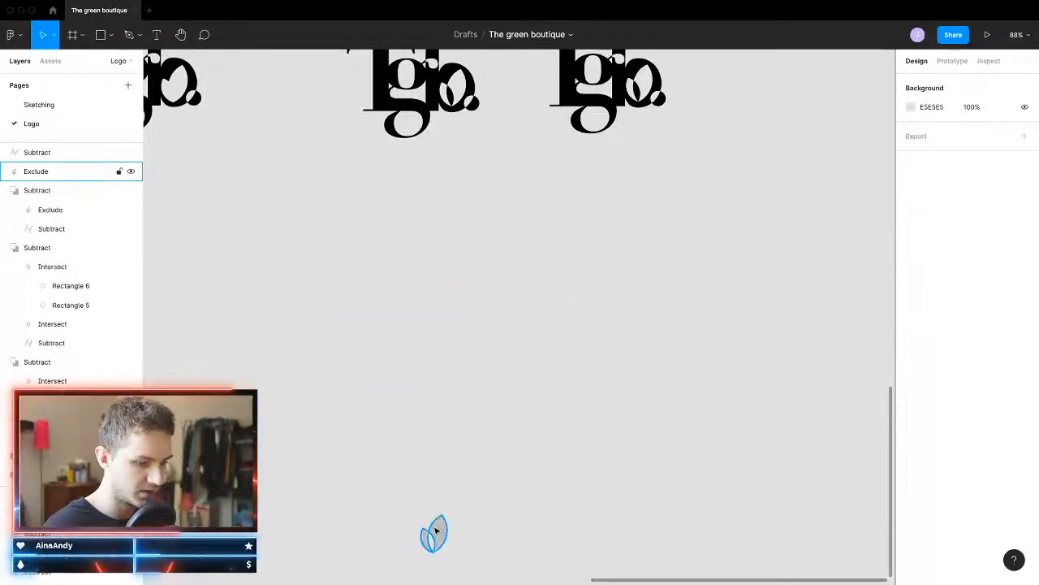
Step: Move the double leaf up, duplicate it, rotate the copy 180° and set it diagonally up-left of the original
drag(436, 530, 412, 346)
scroll(438, 386, up, 8)
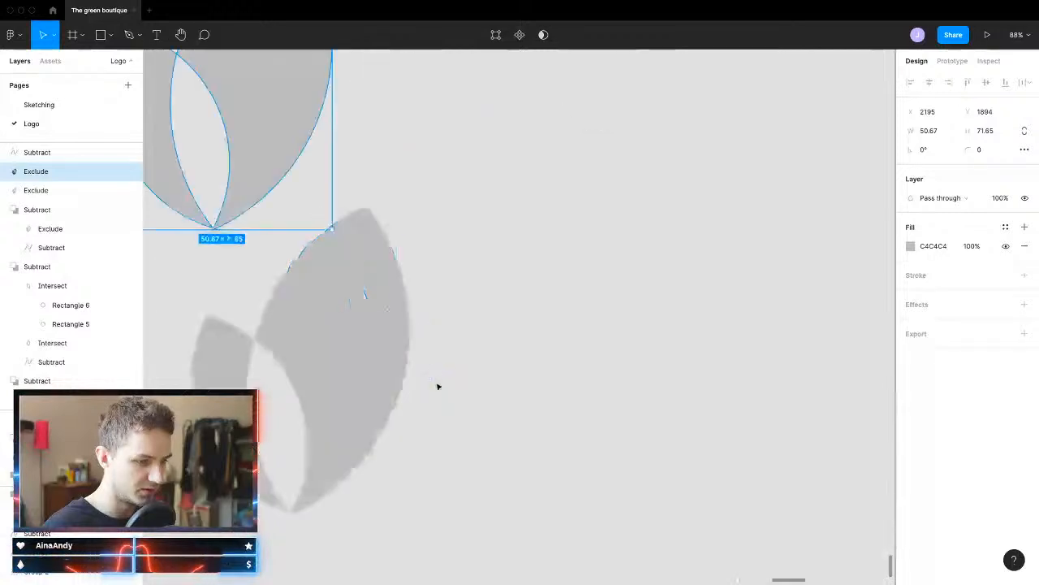
scroll(373, 334, down, 5)
scroll(430, 203, left, 3)
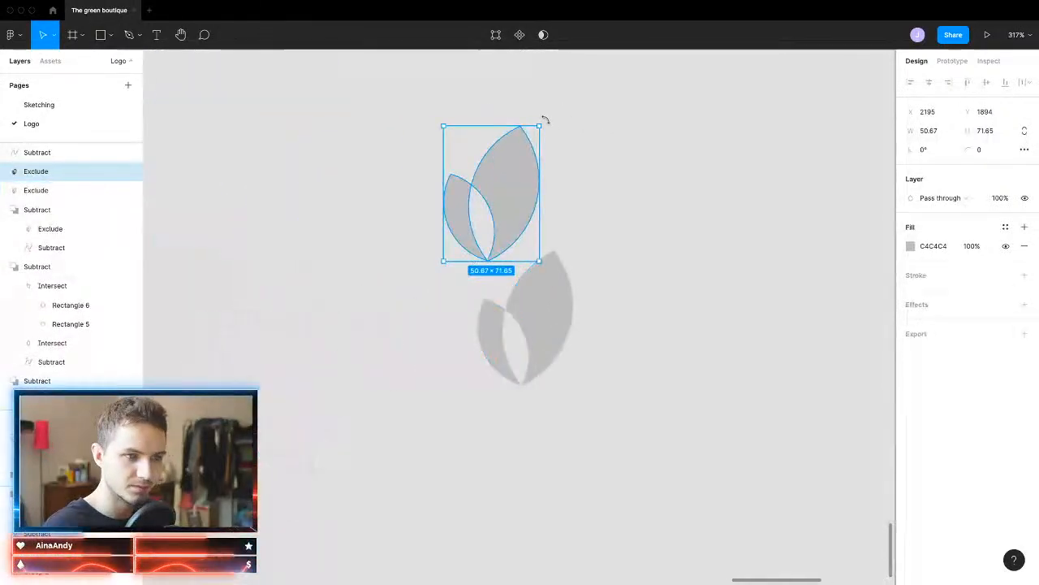
drag(545, 119, 376, 372)
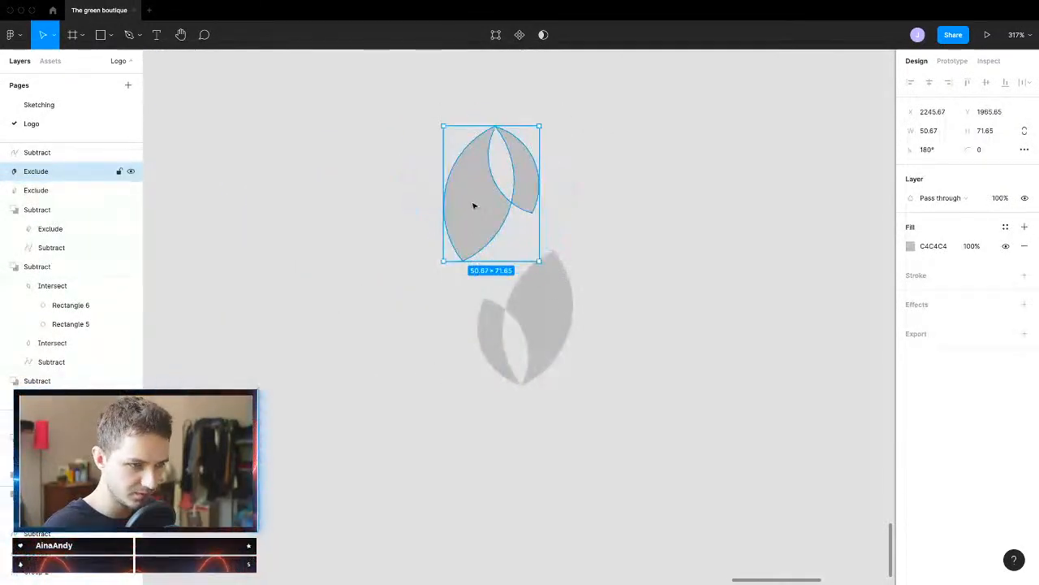
drag(473, 205, 449, 259)
Step: Copy the pair of opposing double leaves sideways and repeat the duplicate to build a horizontal row of five pairs
scroll(715, 240, down, 5)
drag(707, 183, 489, 351)
drag(618, 288, 701, 285)
key(ctrl+d)
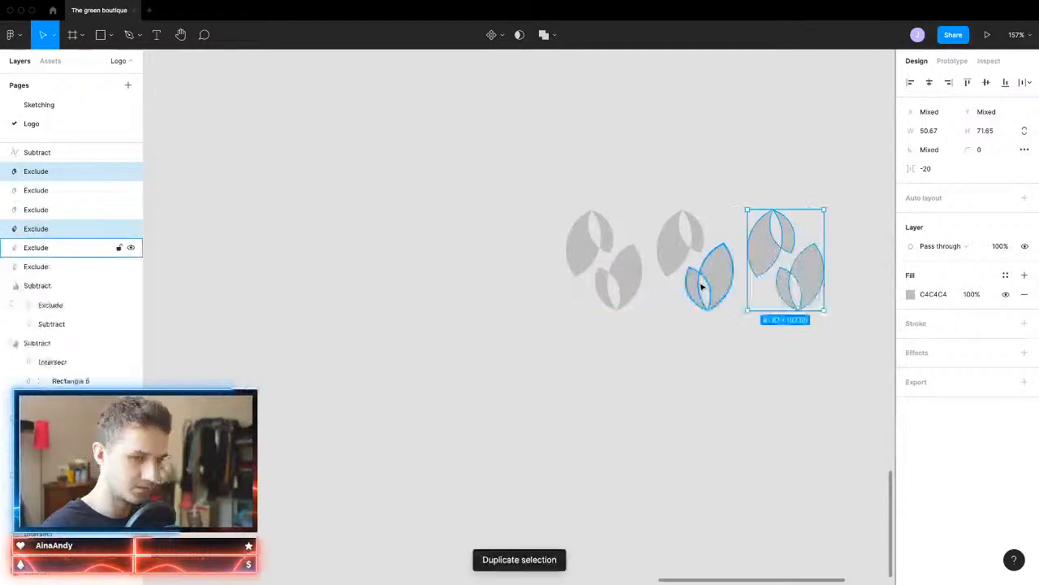
key(ctrl+d)
key(ctrl+d)
Step: Copy the row of leaf pairs downward with a slight leftward offset and repeat the duplicate to form a five-row pattern
scroll(682, 311, down, 5)
drag(514, 242, 686, 330)
key(super+d)
key(super+d)
key(super+d)
scroll(690, 334, right, 2)
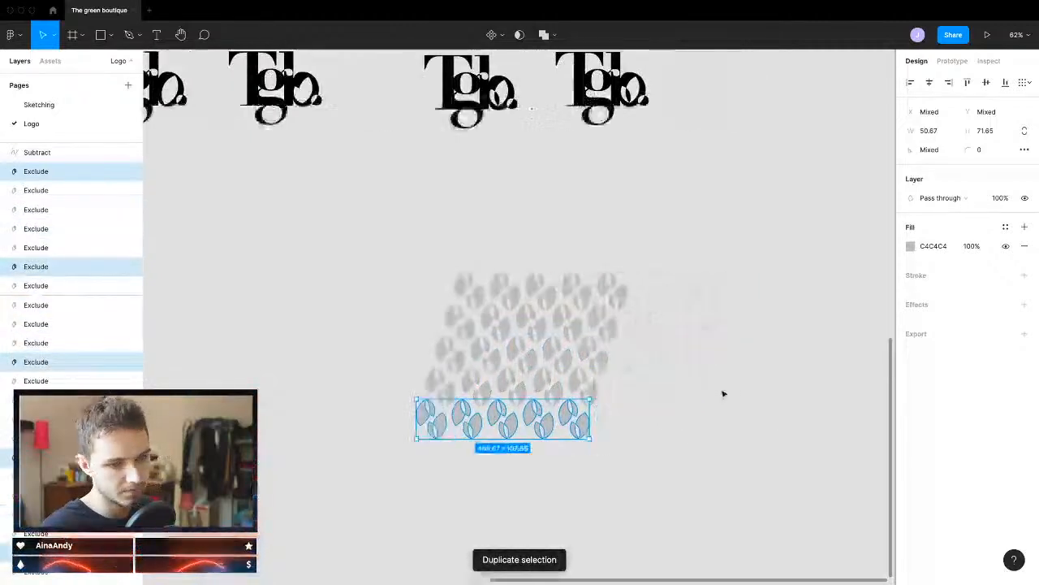
Step: Rotate the whole leaf pattern by 15° so its rows climb diagonally to the upper right
drag(721, 245, 362, 515)
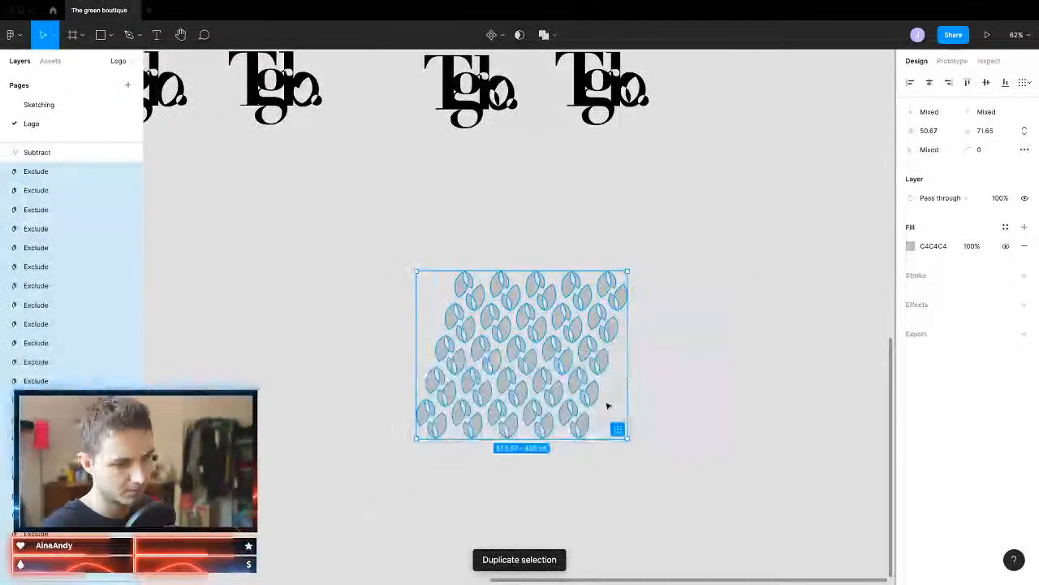
drag(647, 428, 647, 409)
click(658, 429)
scroll(615, 381, up, 5)
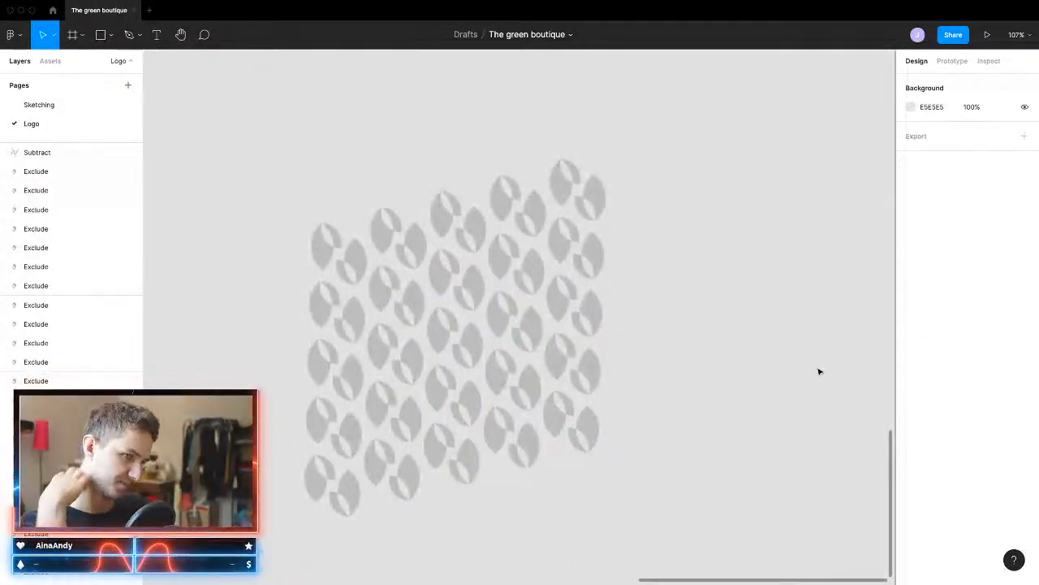
Step: Draw a square over the centre of the leaf pattern and resize it to 336 × 336
click(99, 35)
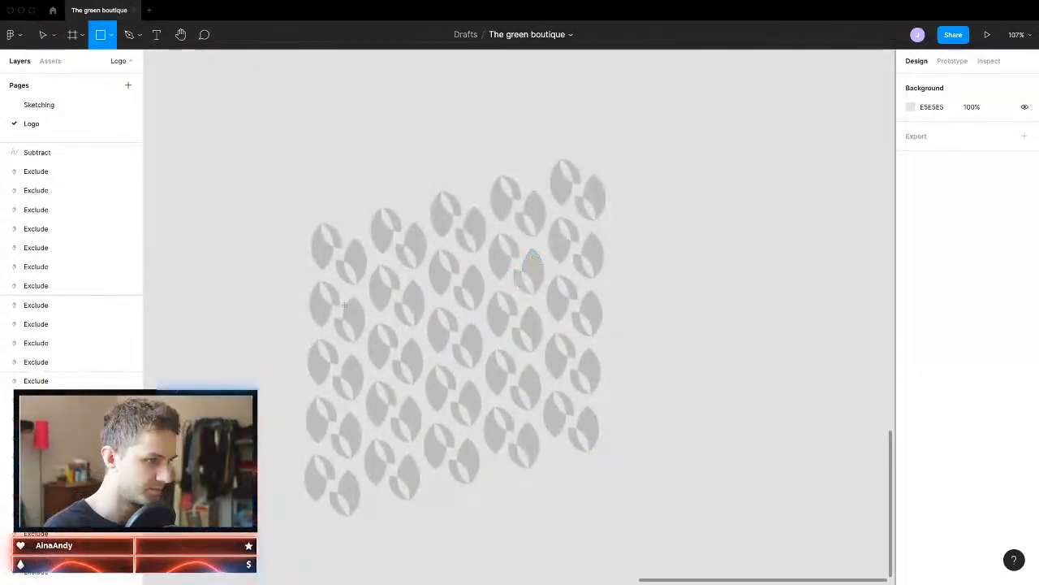
mouse_move(314, 260)
mouse_down()
mouse_move(601, 448)
mouse_move(578, 420)
mouse_up()
mouse_move(489, 453)
mouse_down()
mouse_move(503, 398)
mouse_move(494, 399)
mouse_up()
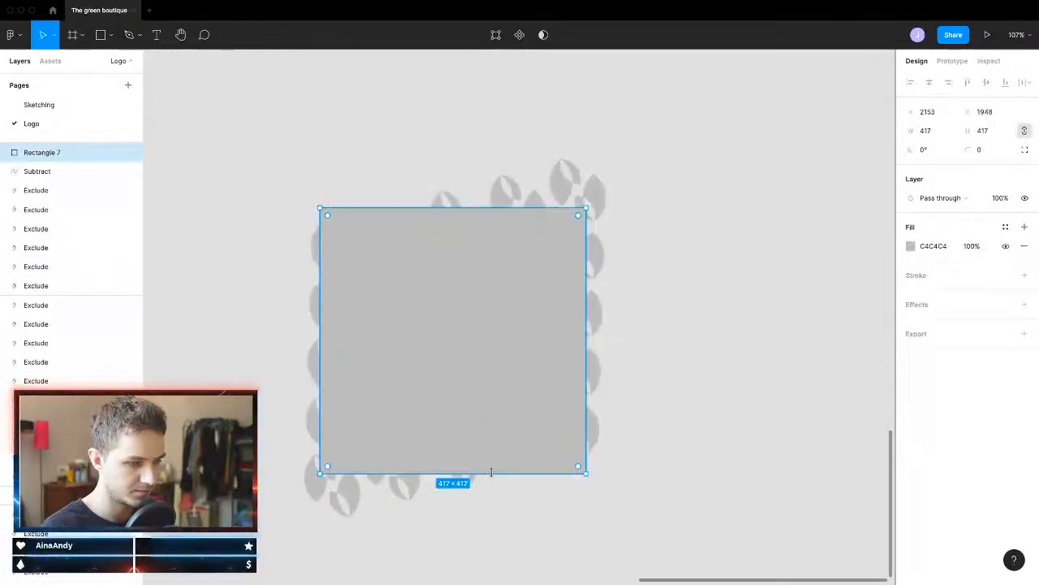
drag(491, 472, 491, 420)
drag(494, 369, 495, 402)
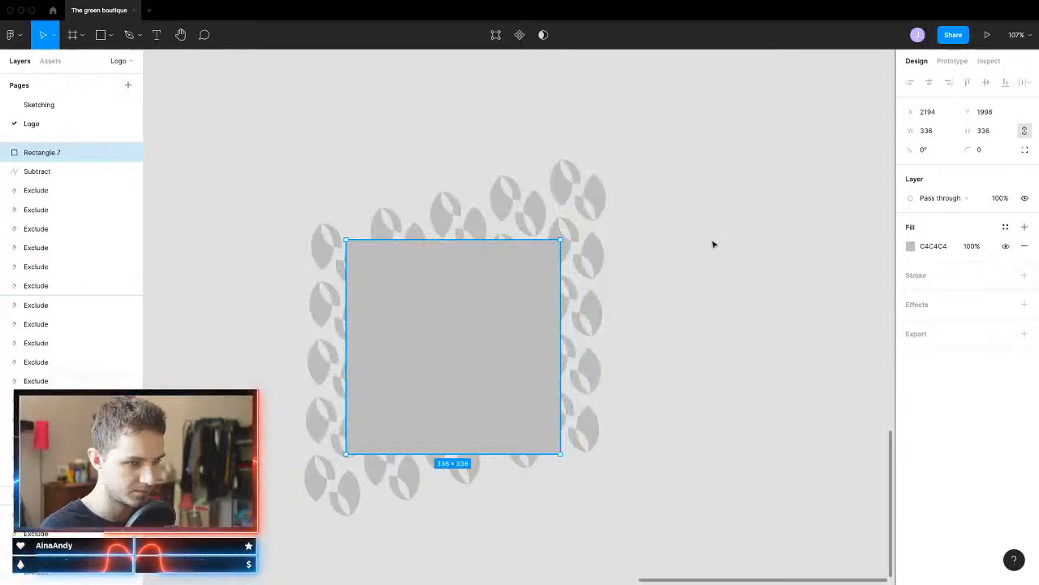
Step: Flatten all the leaves into one vector shape, moving the square aside and back over the pattern
drag(713, 244, 396, 459)
click(593, 386)
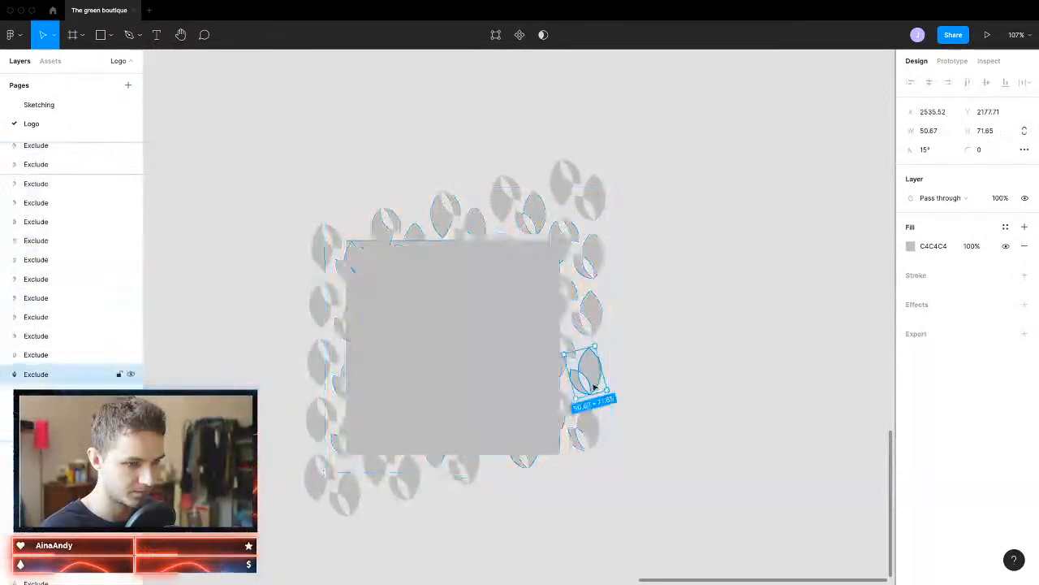
drag(541, 383, 924, 375)
drag(578, 169, 272, 508)
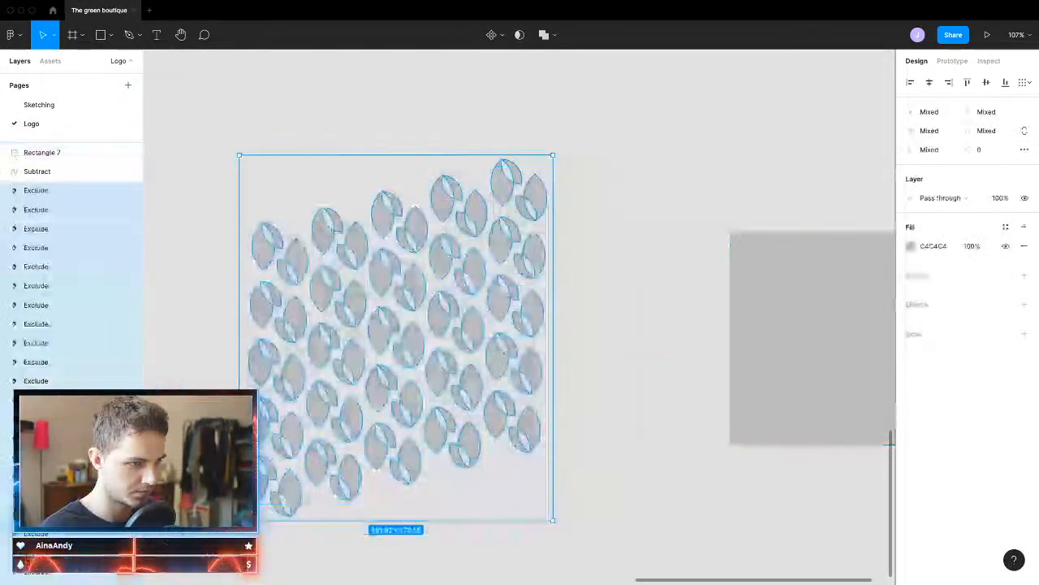
key(super+e)
click(819, 385)
drag(822, 381, 413, 384)
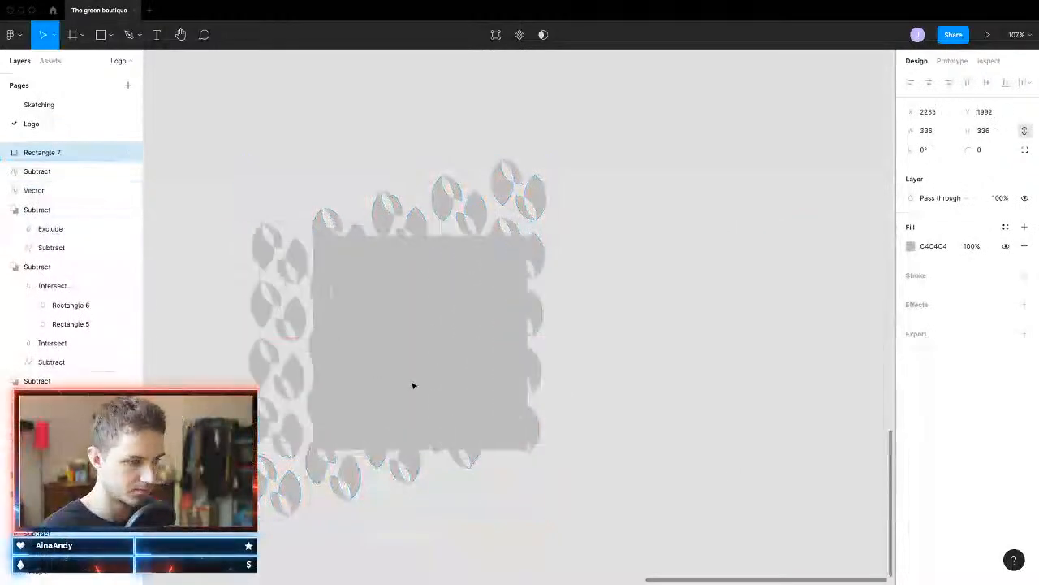
Step: Shrink the square to 300 × 300 and intersect it with the flattened leaf pattern
drag(680, 208, 146, 569)
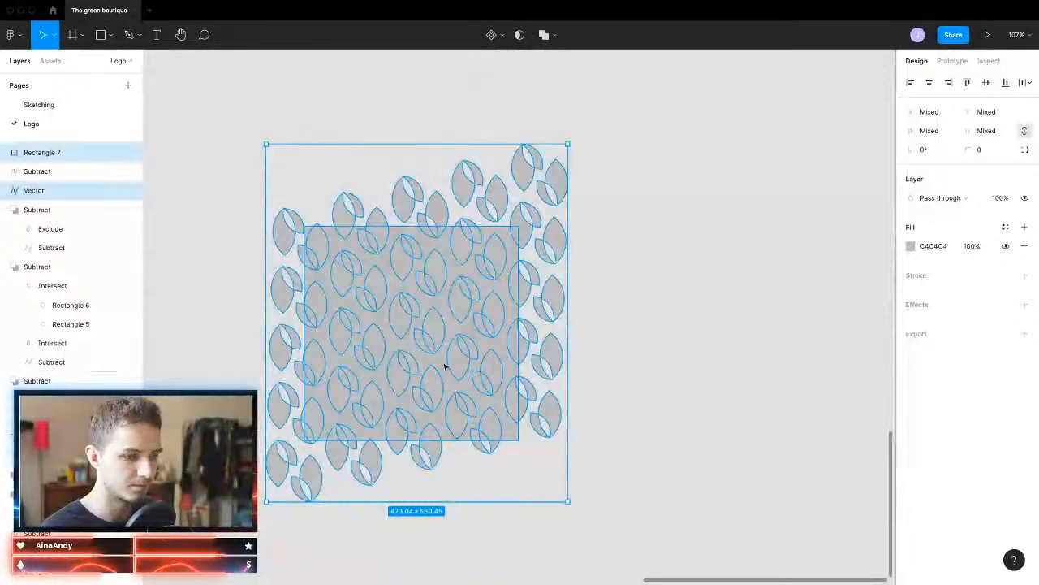
click(457, 326)
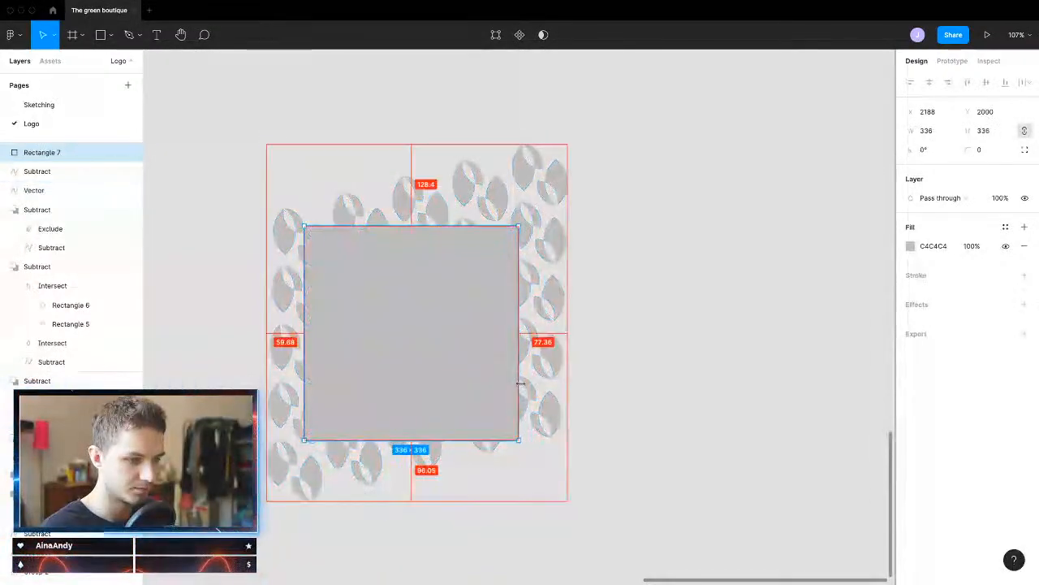
drag(517, 385, 492, 381)
shift+click(556, 398)
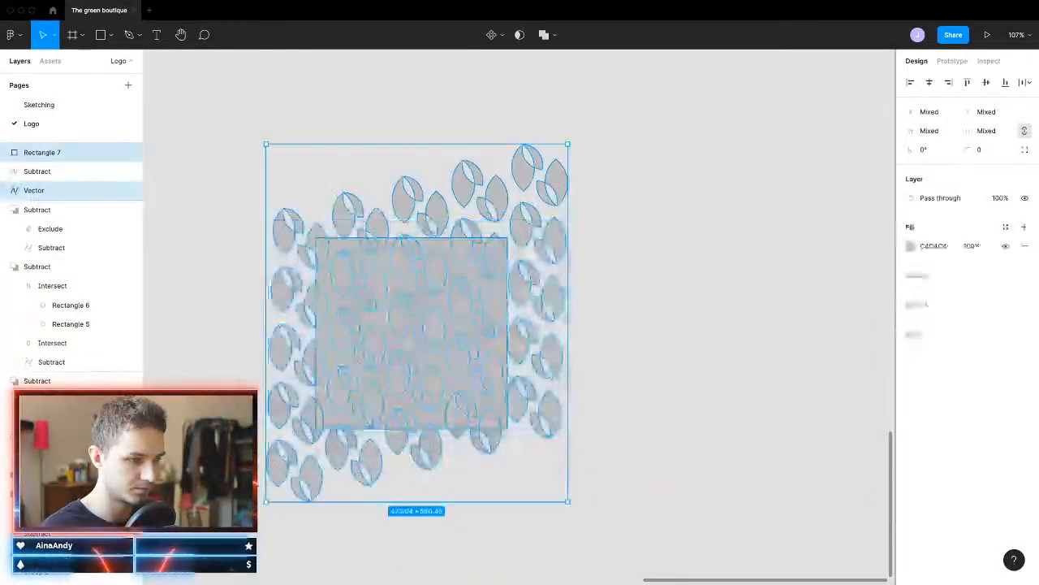
click(554, 35)
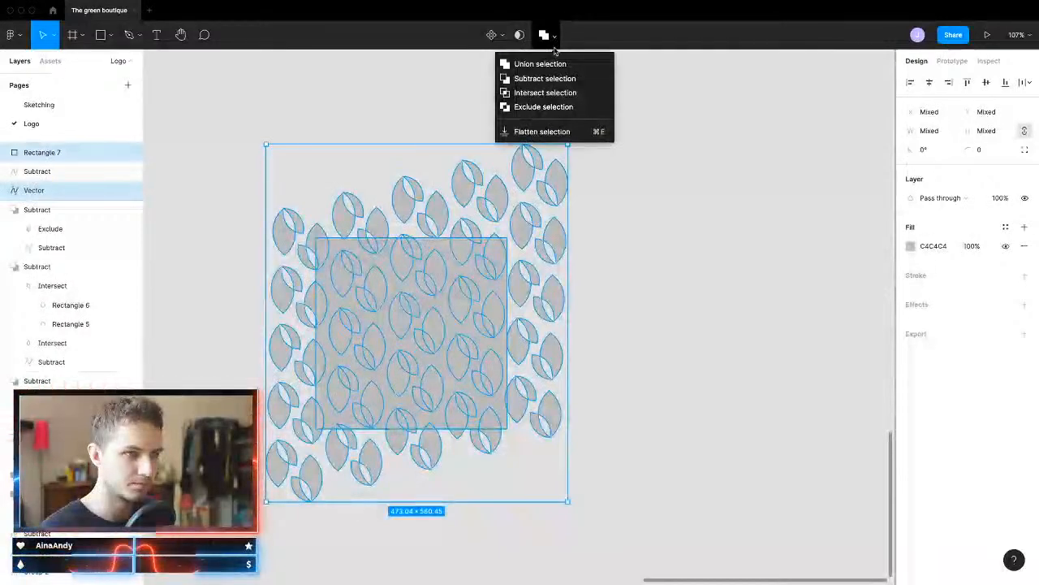
click(547, 93)
click(604, 327)
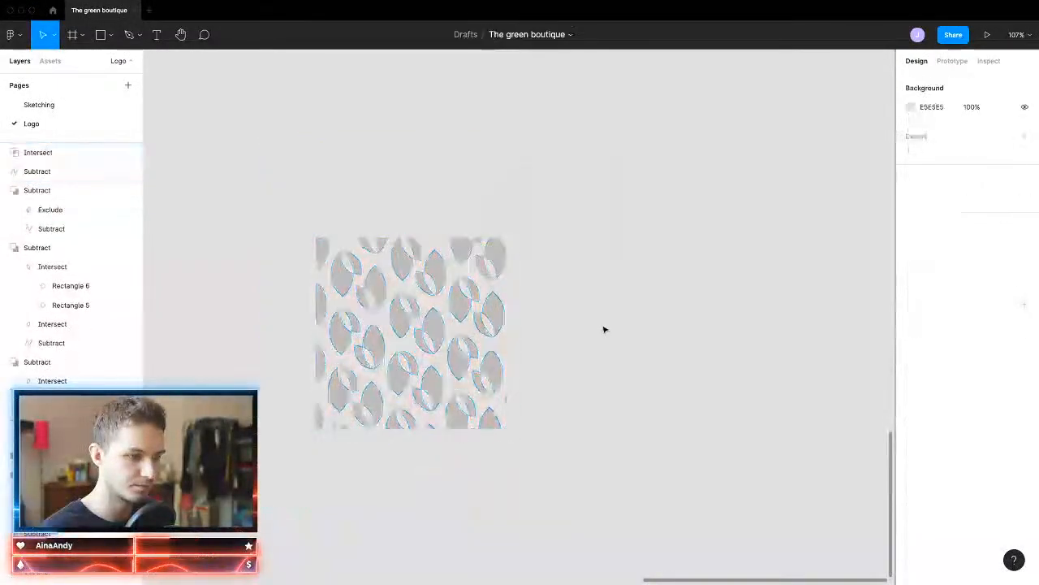
Step: Shift the square inside the intersection to X 2153, Y 1997 to reframe the cropped leaf pattern
ctrl+scroll(471, 424, down, 1)
click(460, 359)
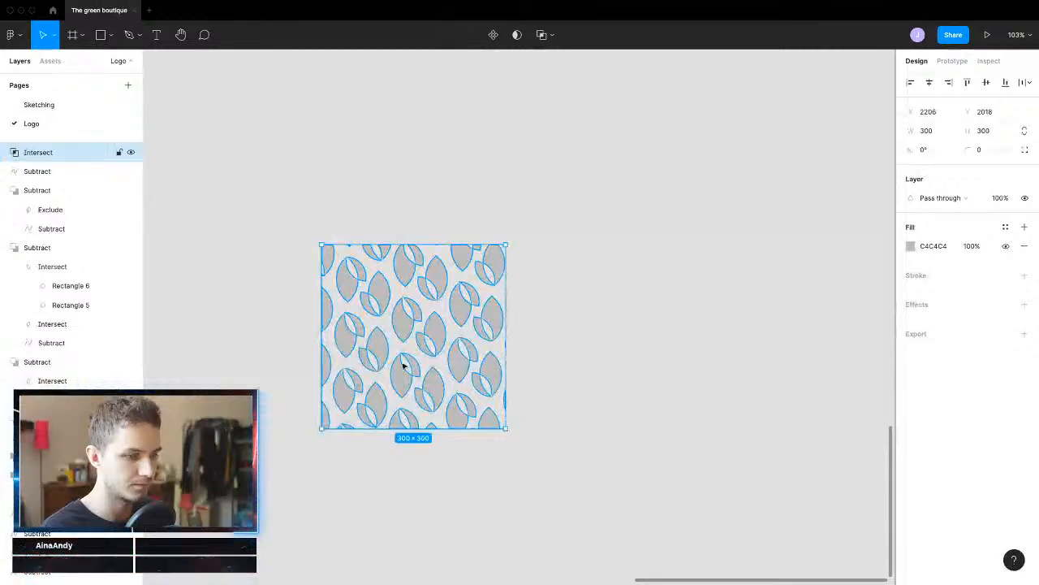
double_click(435, 337)
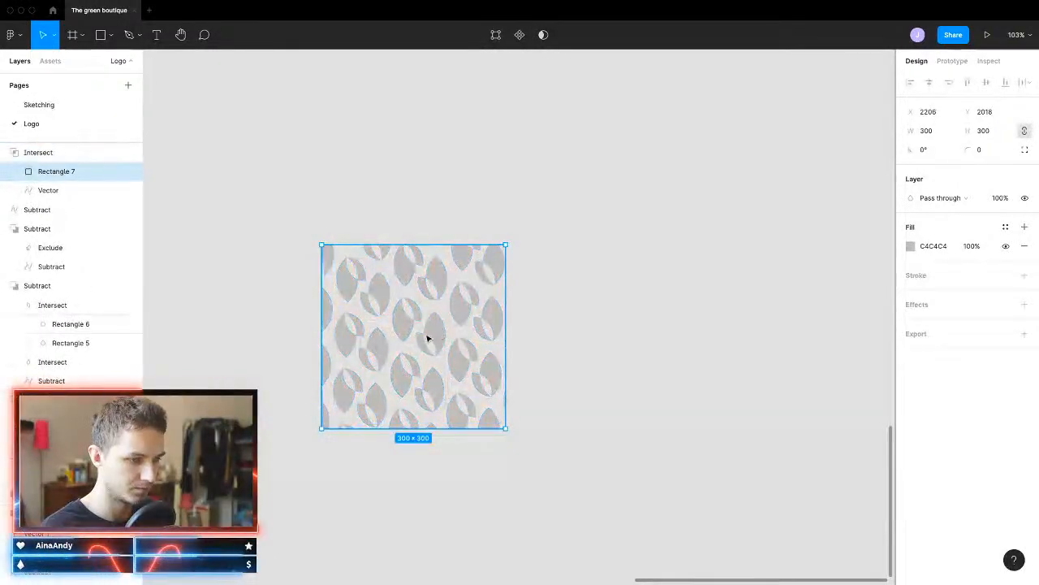
drag(430, 330, 433, 333)
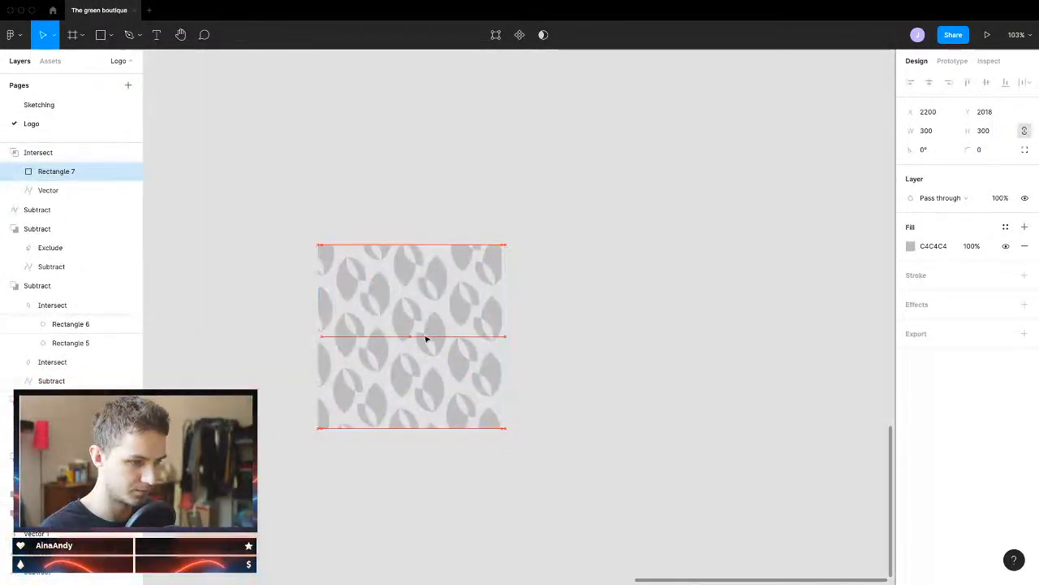
double_click(434, 333)
key(Escape)
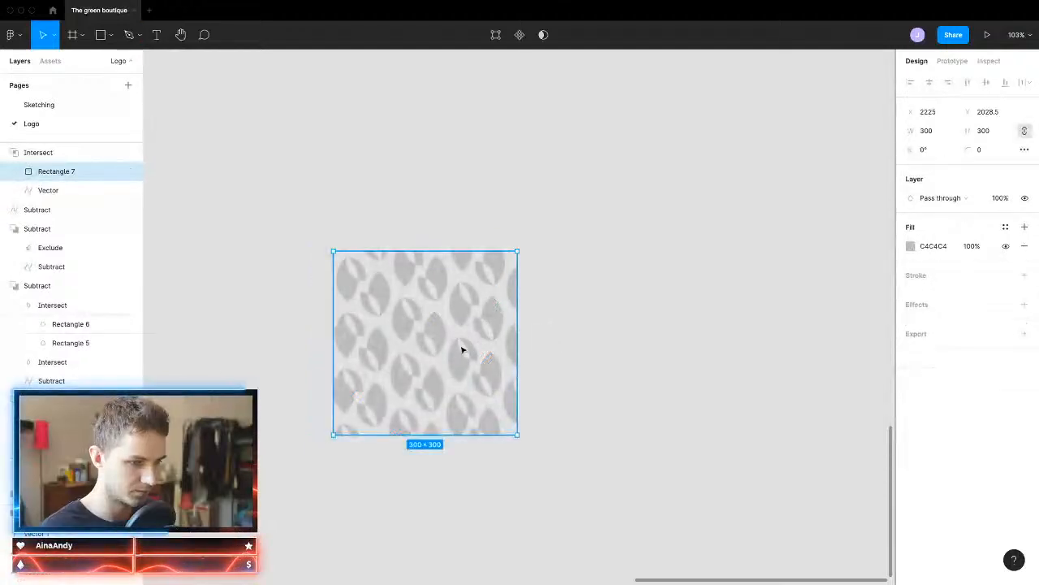
mouse_move(455, 341)
mouse_down()
mouse_move(443, 309)
mouse_move(452, 322)
mouse_up()
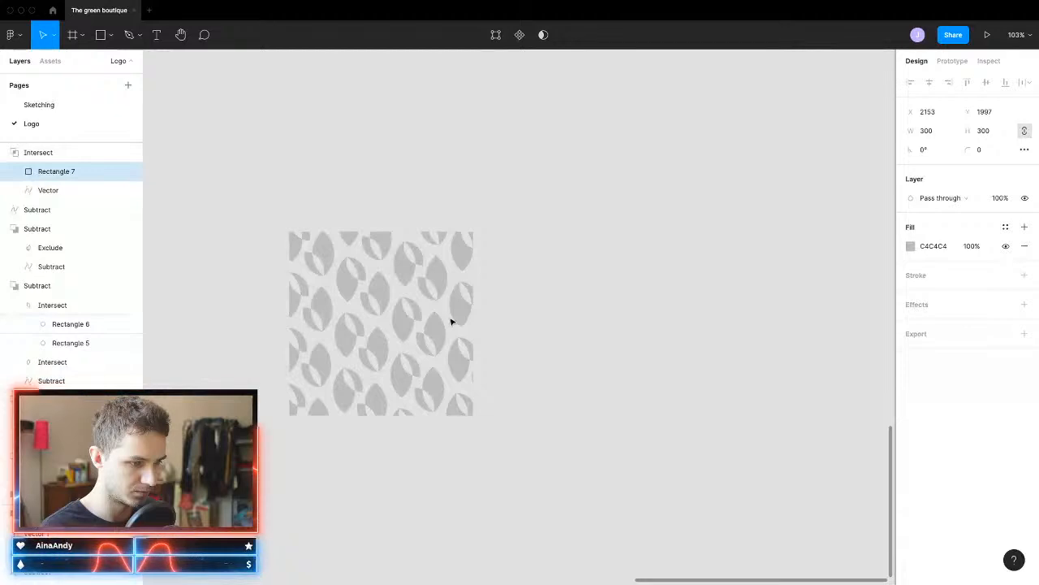
click(667, 335)
scroll(536, 422, left, 3)
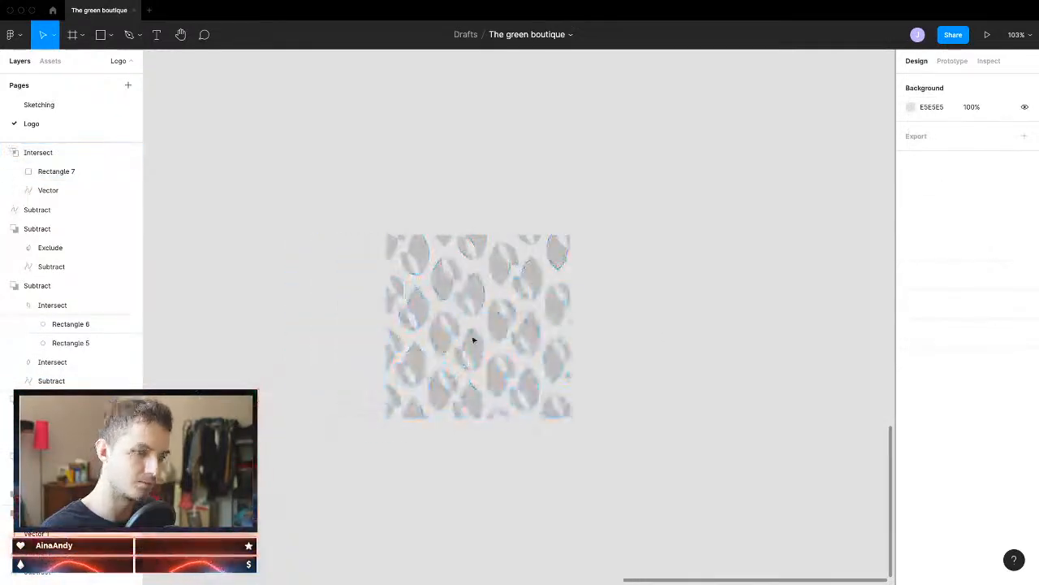
Step: Set the fill of the cropped leaf pattern to black (000000)
click(529, 298)
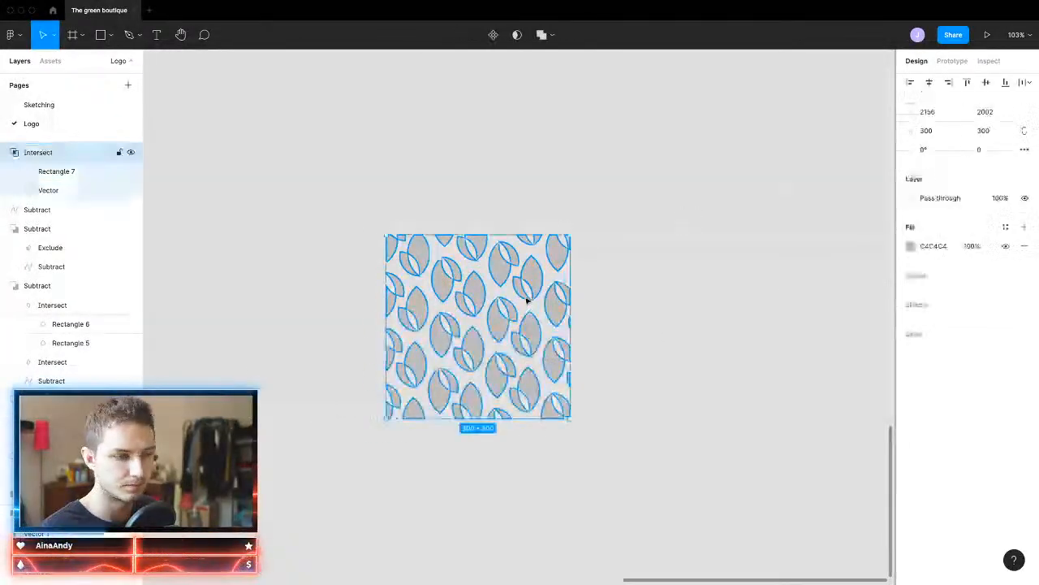
click(910, 246)
drag(806, 350, 634, 482)
click(635, 481)
Step: Move the square leaf pattern up beneath the double-leaf monograms and delete it
scroll(638, 479, down, 5)
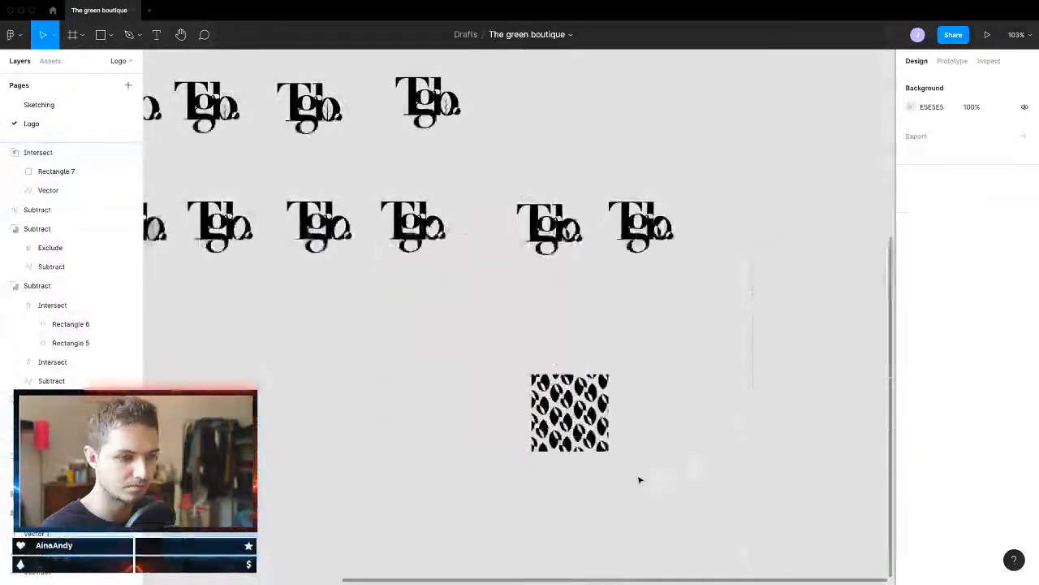
click(570, 445)
drag(570, 444, 529, 361)
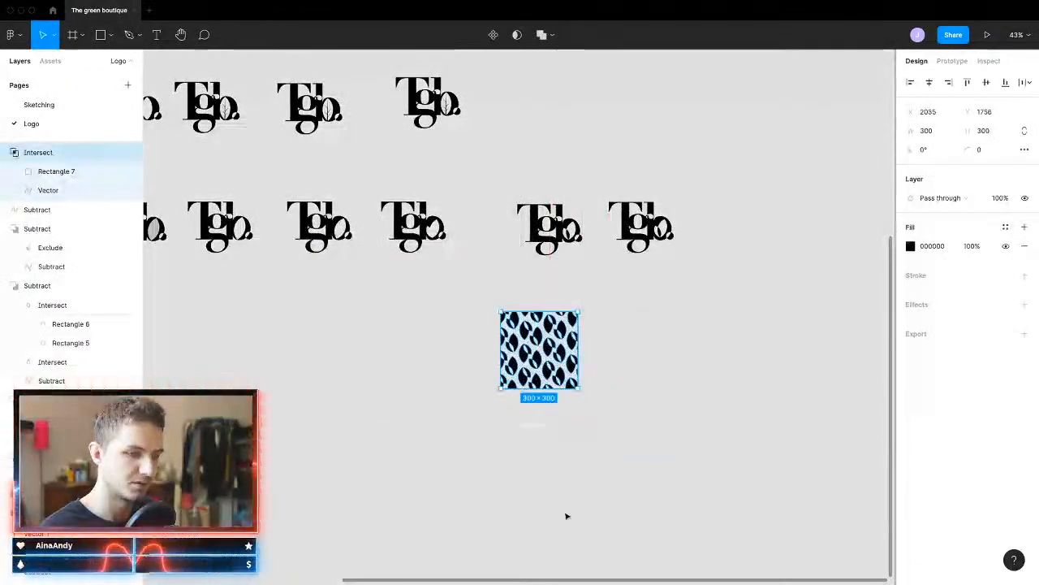
scroll(537, 414, up, 4)
key(Delete)
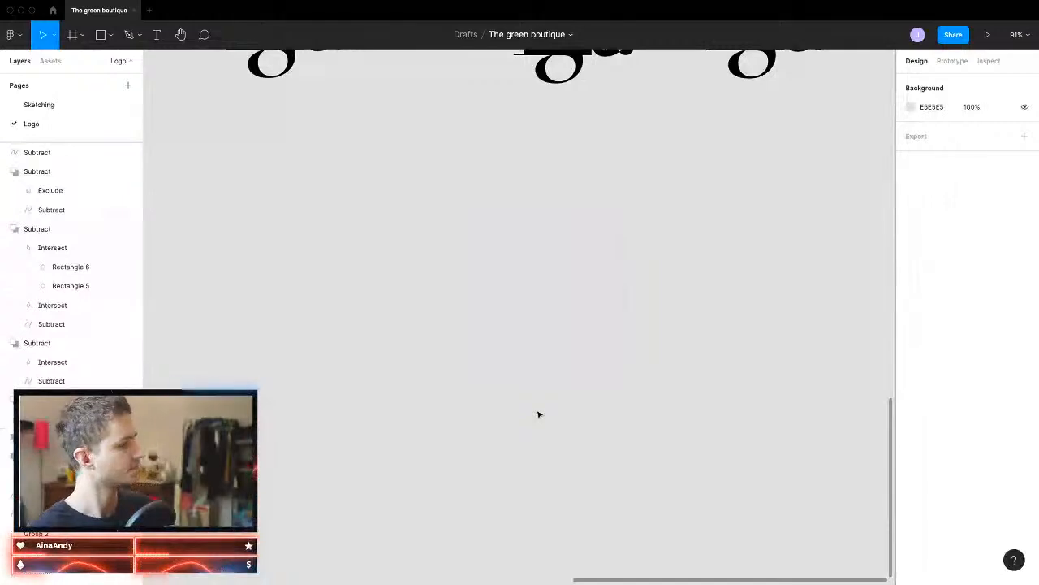
Step: Duplicate the last double-leaf monogram and place the copy beside it at X 2842, Y 1328
scroll(579, 111, up, 3)
scroll(618, 211, right, 3)
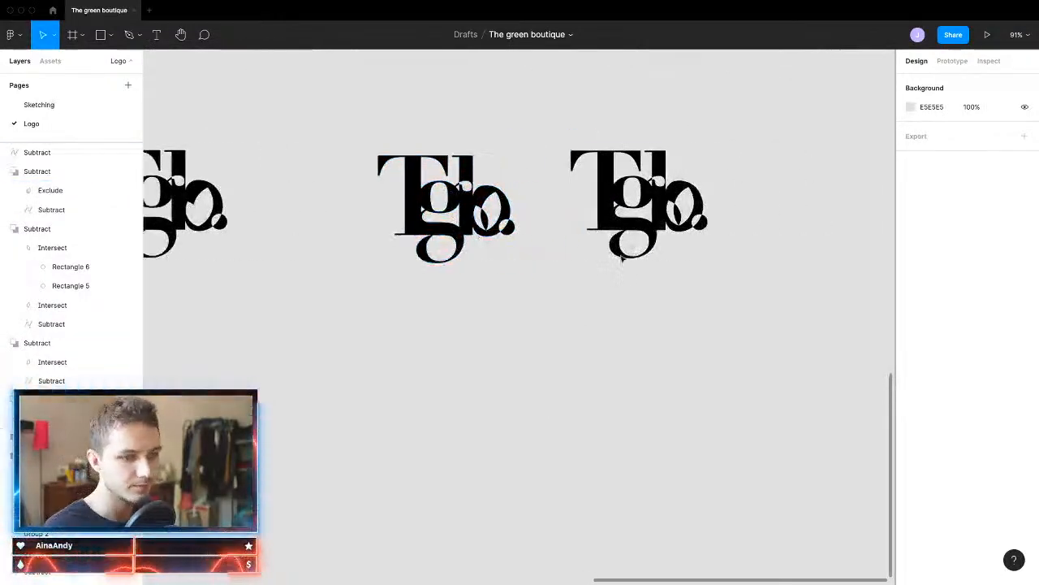
scroll(649, 244, right, 3)
scroll(574, 199, up, 3)
click(463, 251)
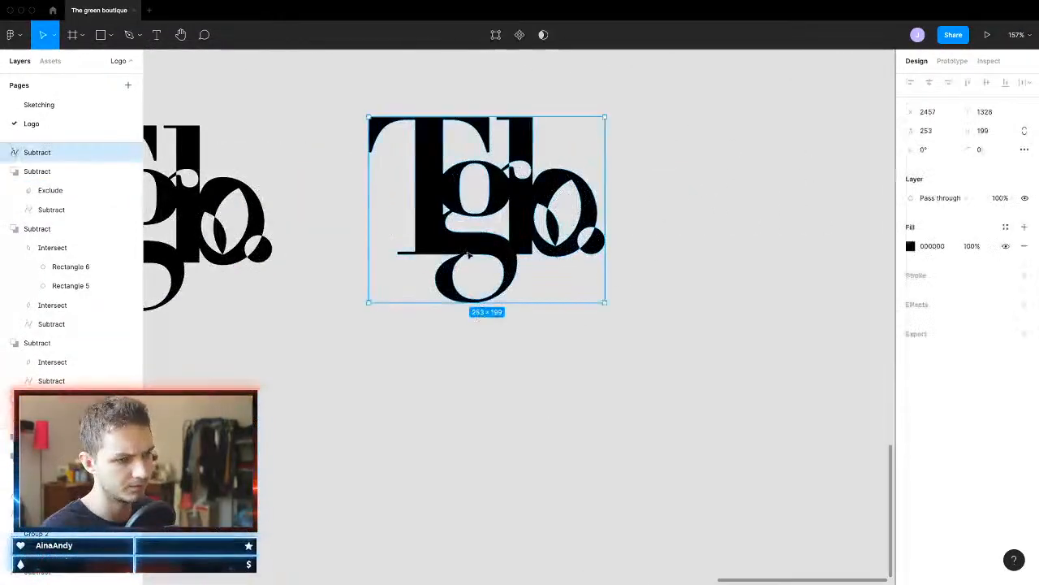
drag(463, 252, 754, 245)
scroll(747, 244, right, 3)
drag(582, 200, 642, 189)
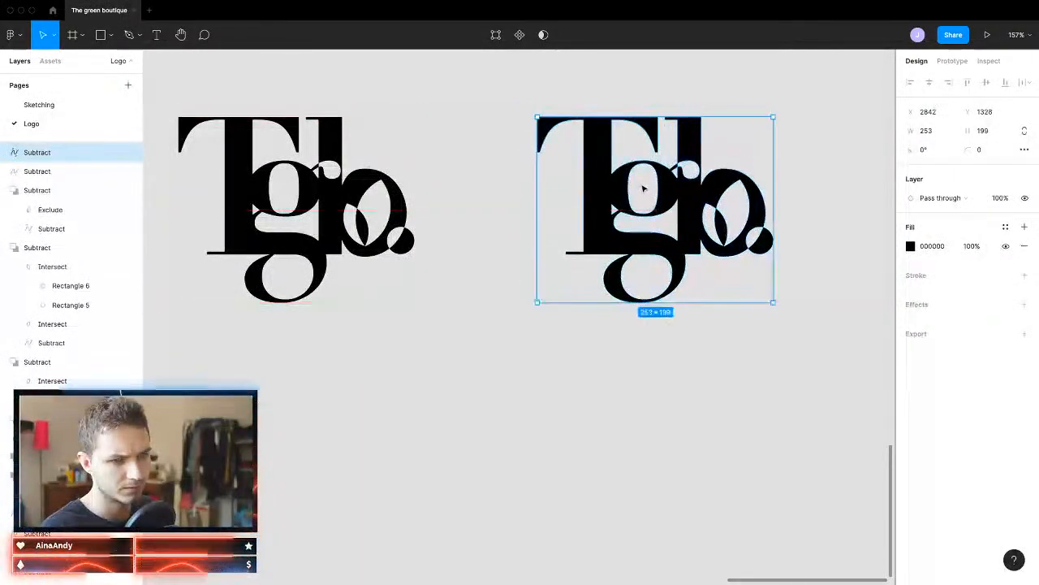
Step: Try placing another copy of the new monogram farther along the row, and undo it
scroll(698, 224, right, 3)
scroll(548, 205, up, 2)
scroll(549, 205, up, 5)
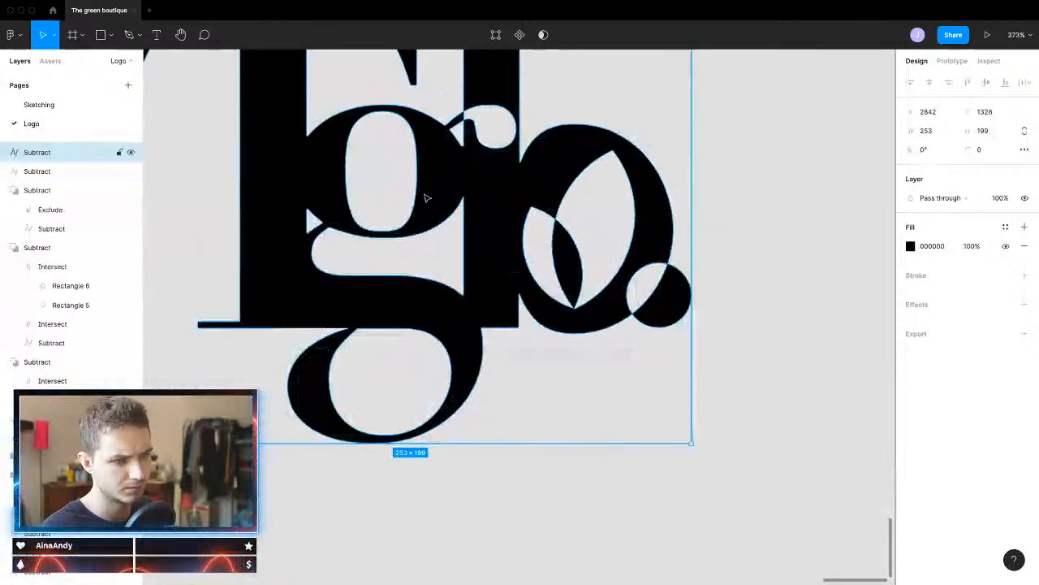
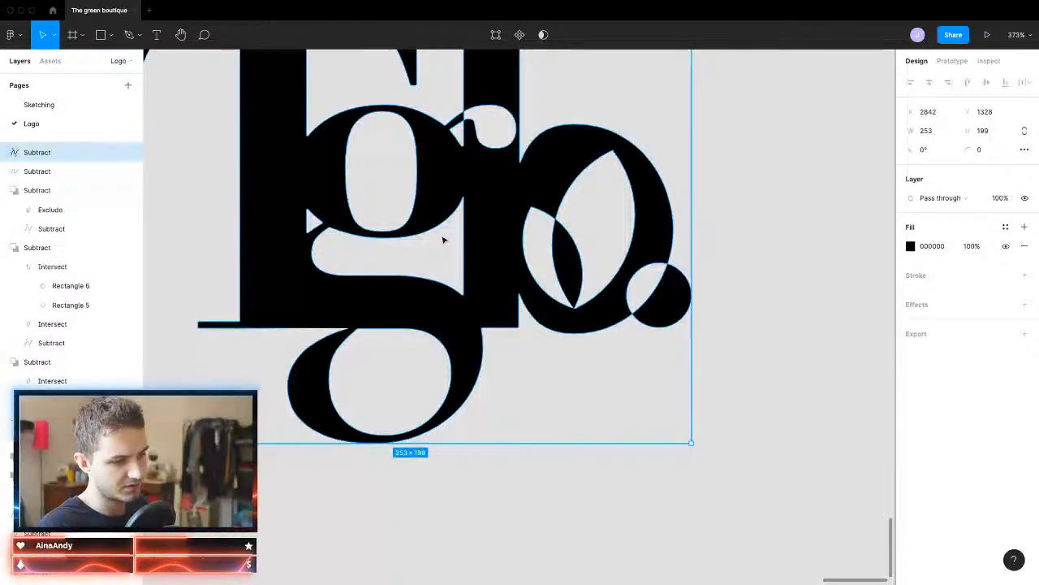
scroll(452, 175, down, 8)
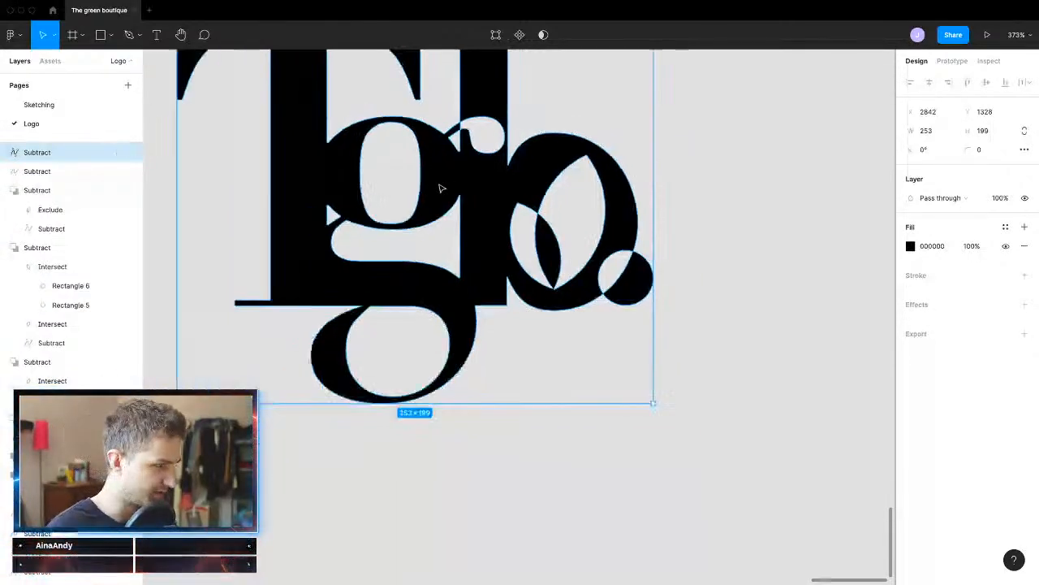
drag(408, 183, 649, 190)
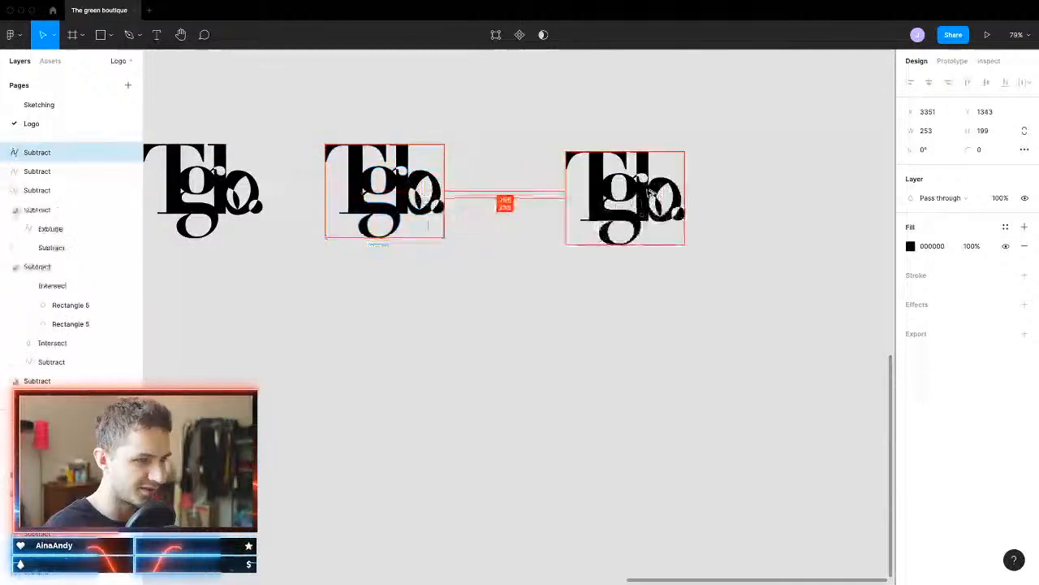
scroll(524, 230, left, 3)
scroll(666, 218, right, 2)
key(ctrl+z)
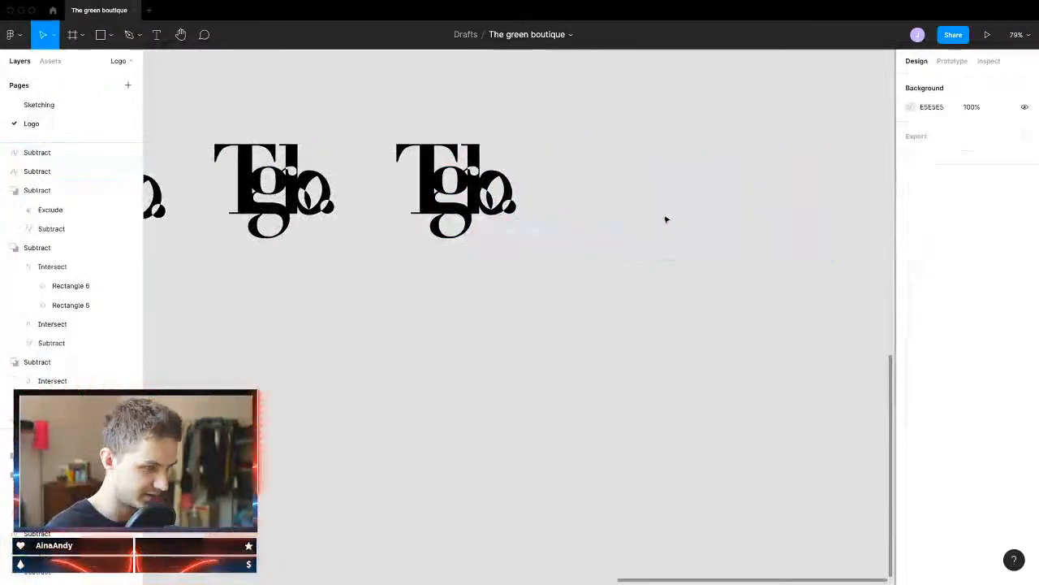
Step: Delete the extra monogram copy at the end of the row
scroll(666, 219, left, 5)
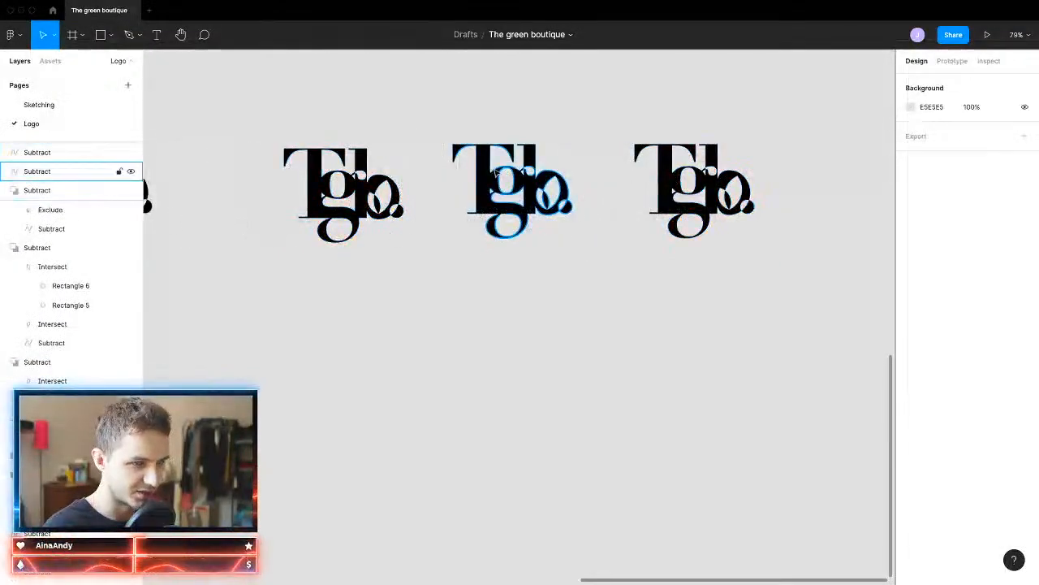
scroll(390, 192, left, 1)
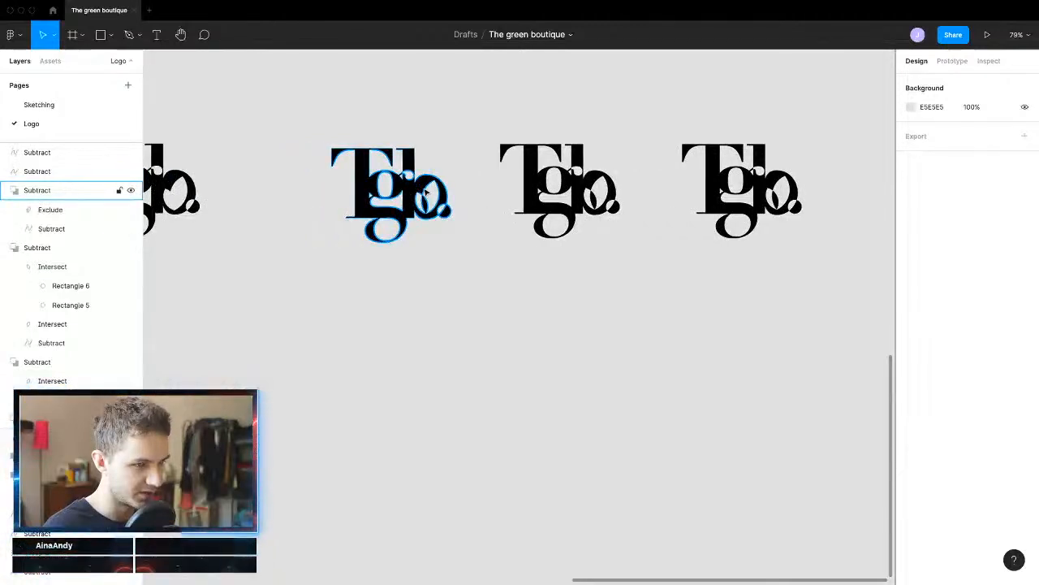
click(425, 192)
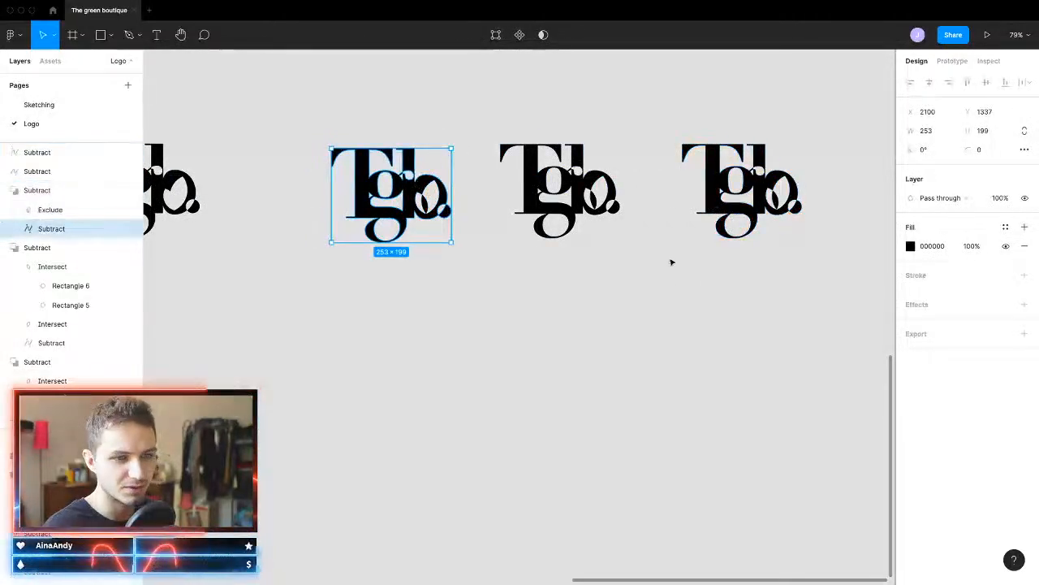
drag(800, 139, 643, 341)
key(Delete)
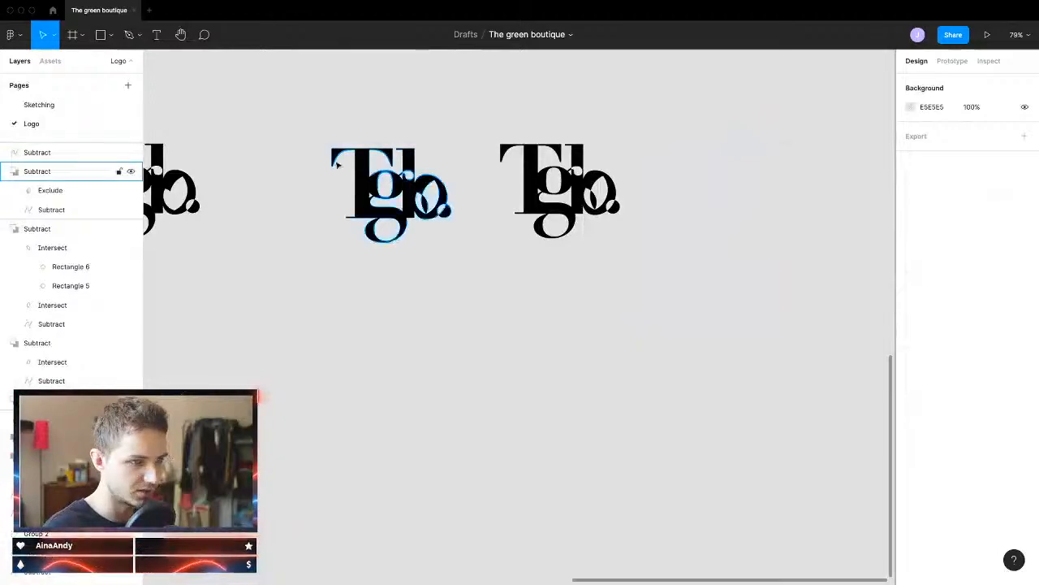
Step: Duplicate the first of the two double-leaf monograms and place the copy directly beneath it at X 2109, Y 1705
click(337, 165)
drag(338, 165, 343, 341)
scroll(411, 365, up, 10)
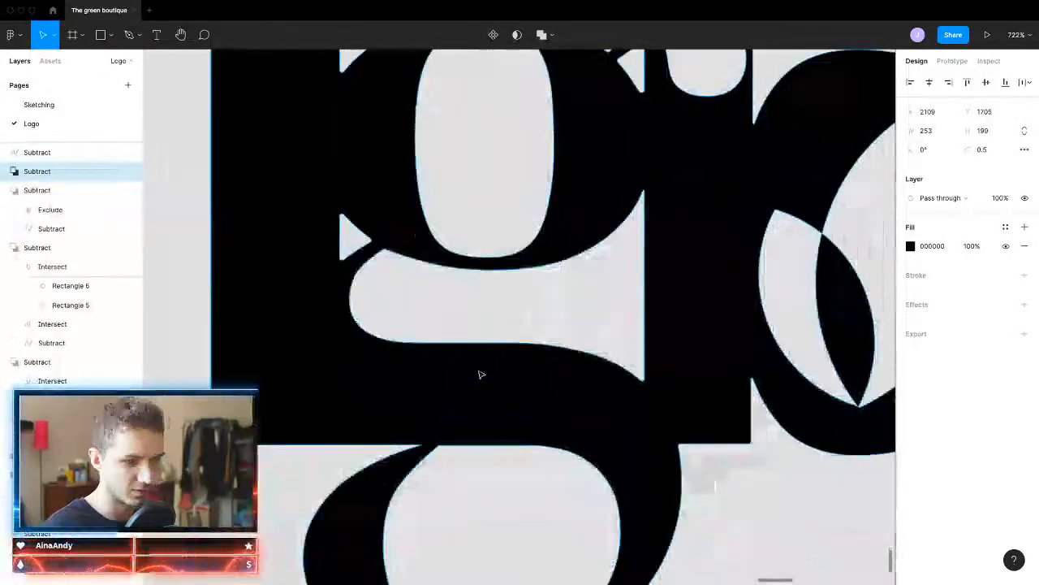
scroll(481, 374, down, 5)
Step: Delete all anchor points of the oval counter in the copied monogram's g so that its upper bowl is solid
double_click(390, 290)
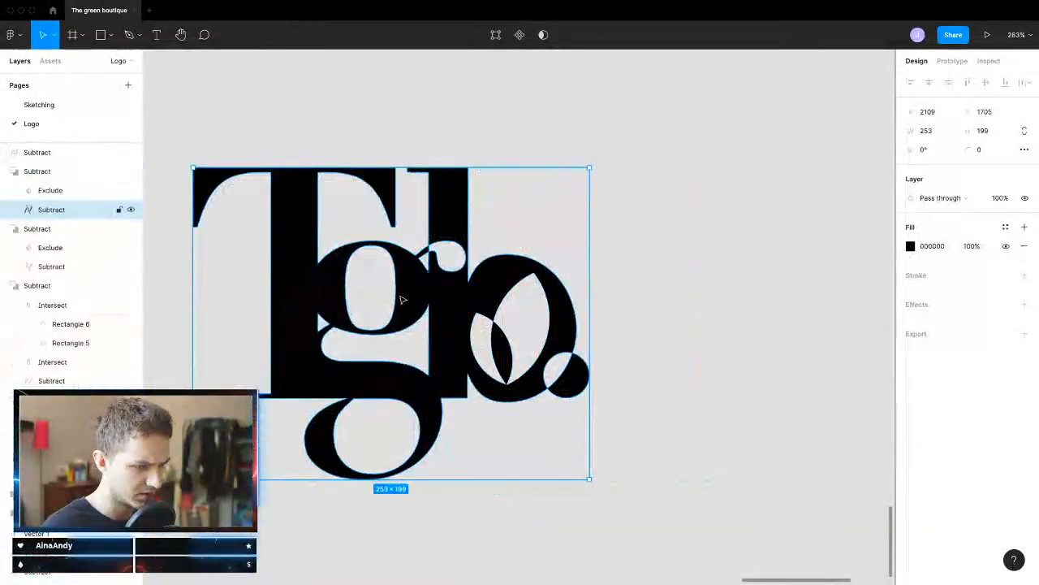
double_click(400, 295)
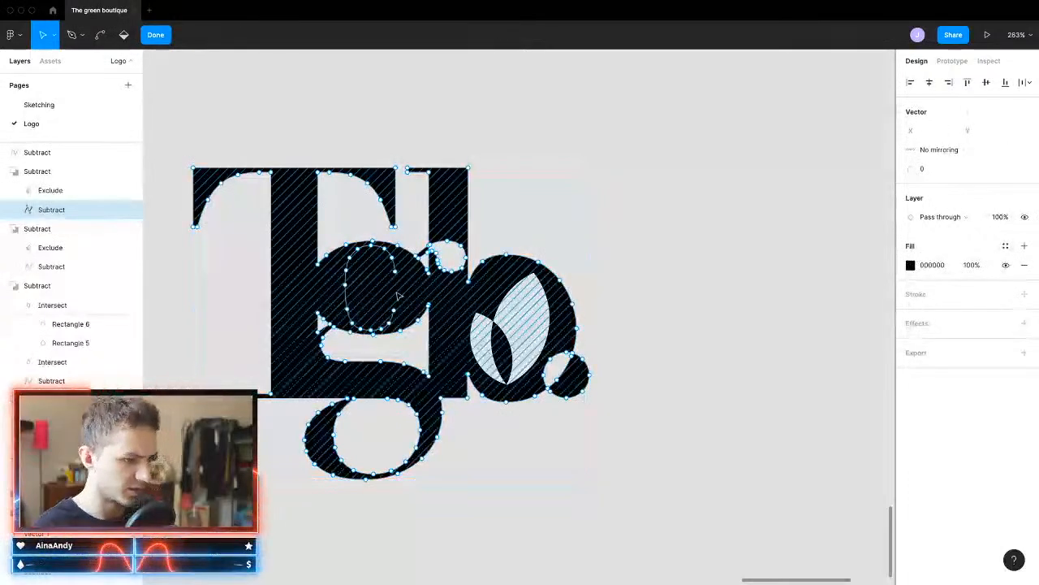
click(346, 286)
key(Delete)
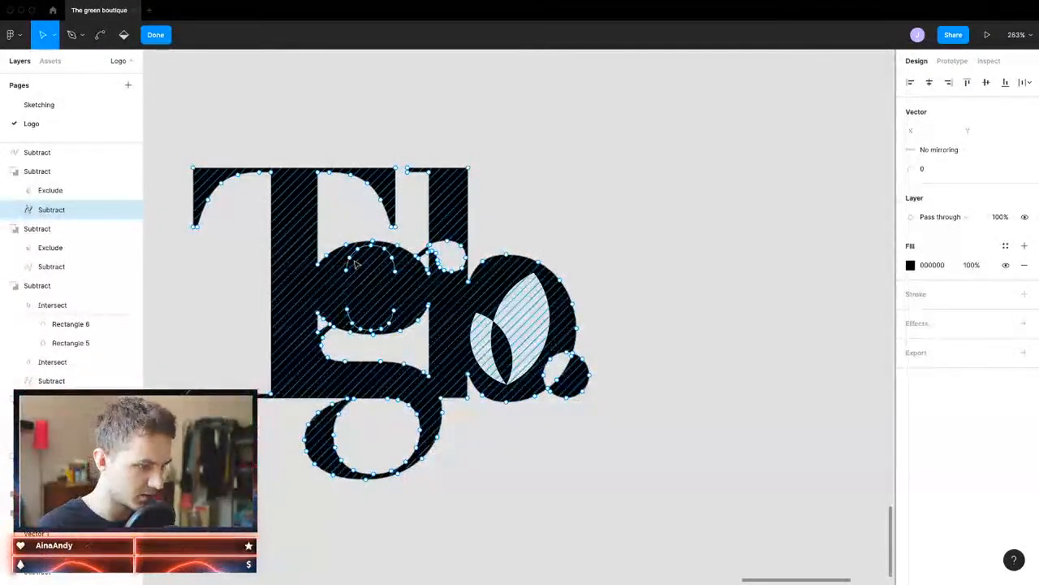
click(350, 257)
key(Delete)
click(358, 249)
key(Delete)
click(392, 258)
key(Delete)
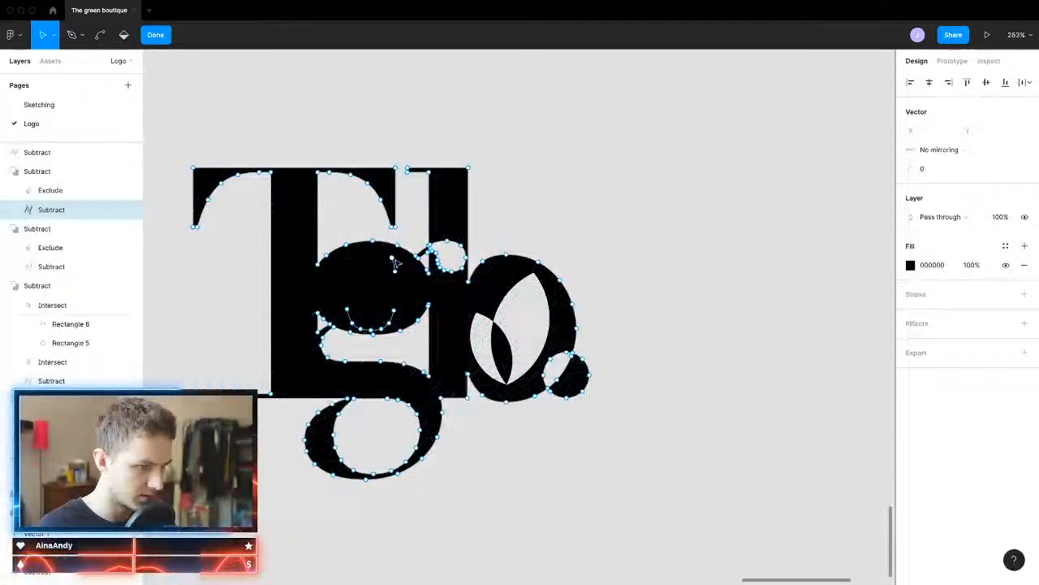
click(384, 249)
key(Delete)
click(388, 324)
key(Delete)
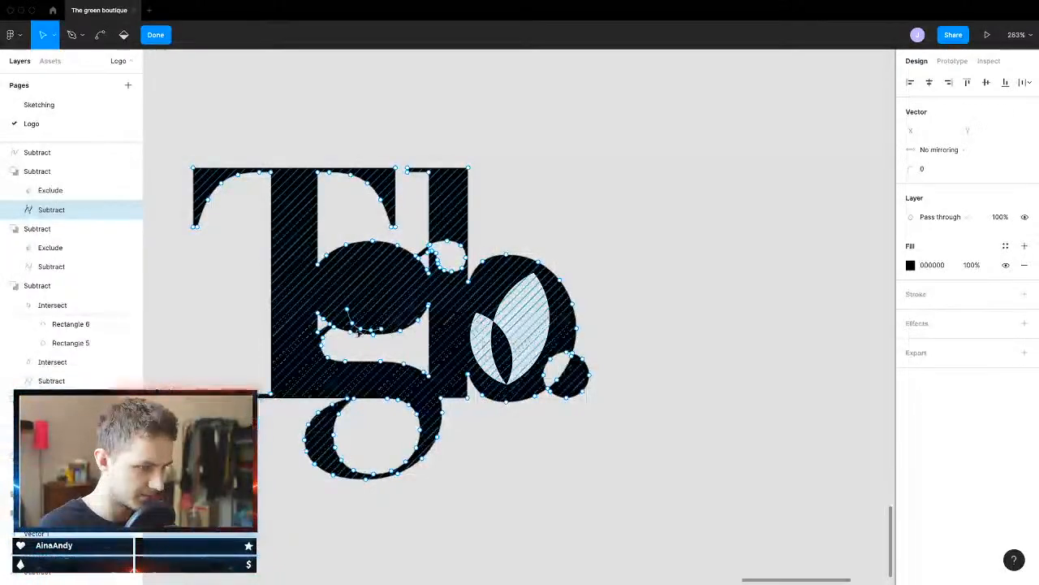
click(371, 331)
key(Delete)
click(361, 329)
key(Delete)
click(351, 324)
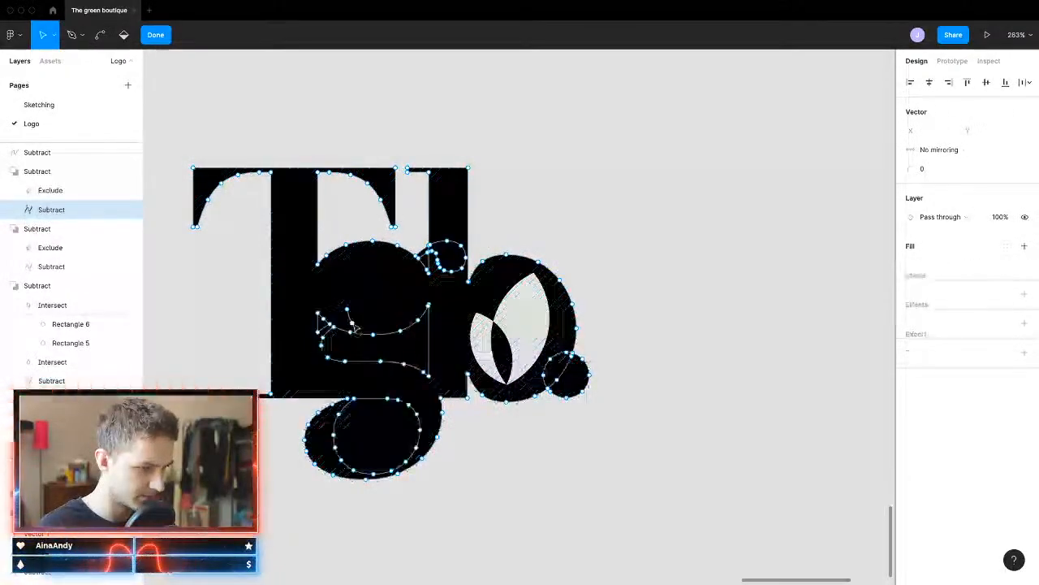
key(super+z)
key(super+z)
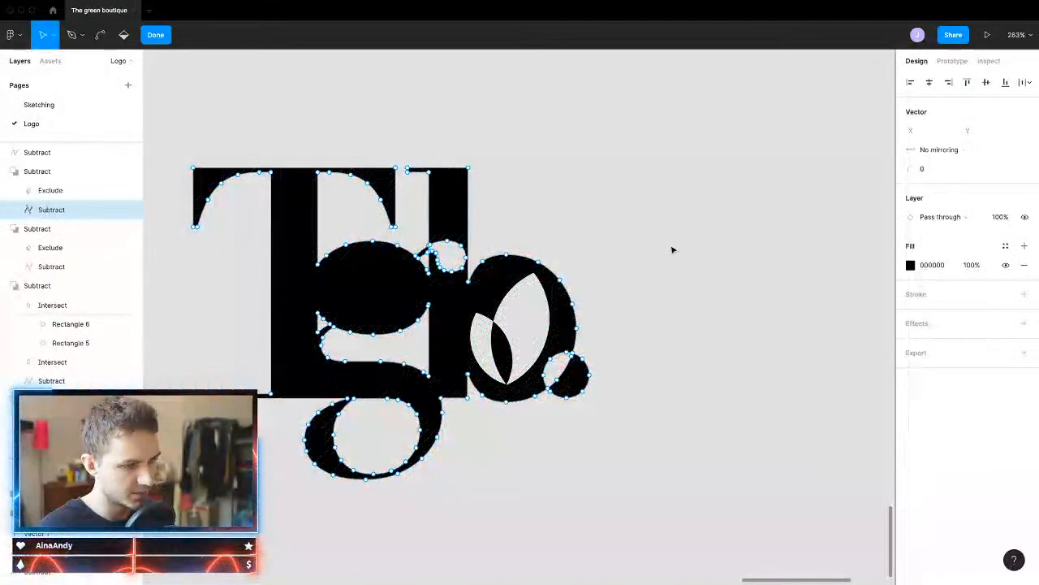
key(Escape)
Step: Copy the b's double-leaf cut-out into the g's upper bowl, scaled down to 34.16 × 49.47 and rotated to 140.97°
click(531, 327)
drag(531, 327, 396, 270)
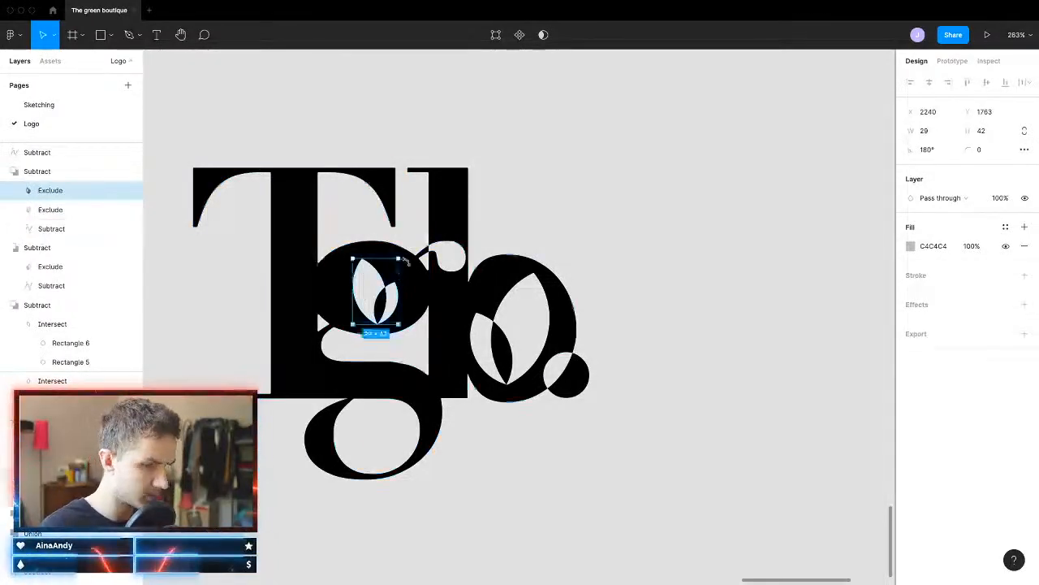
drag(379, 292, 360, 289)
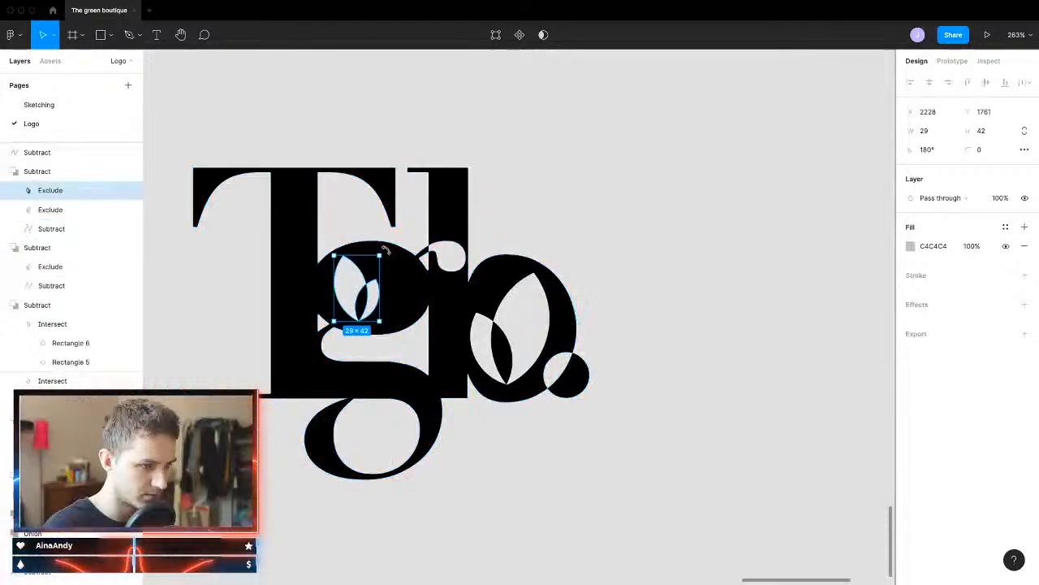
mouse_move(386, 249)
mouse_down()
mouse_move(378, 289)
mouse_move(396, 262)
mouse_up()
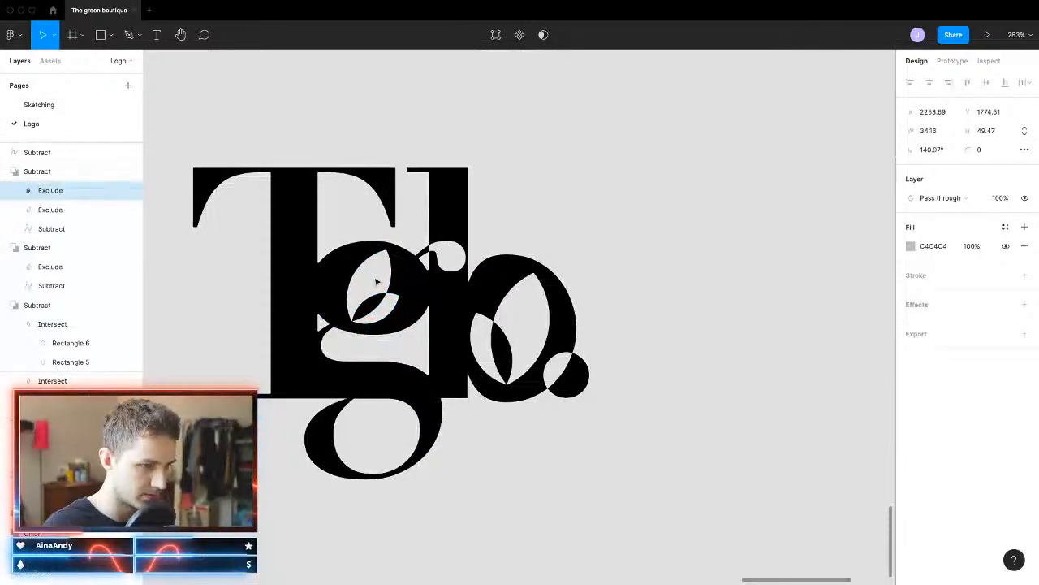
click(624, 261)
scroll(528, 378, down, 5)
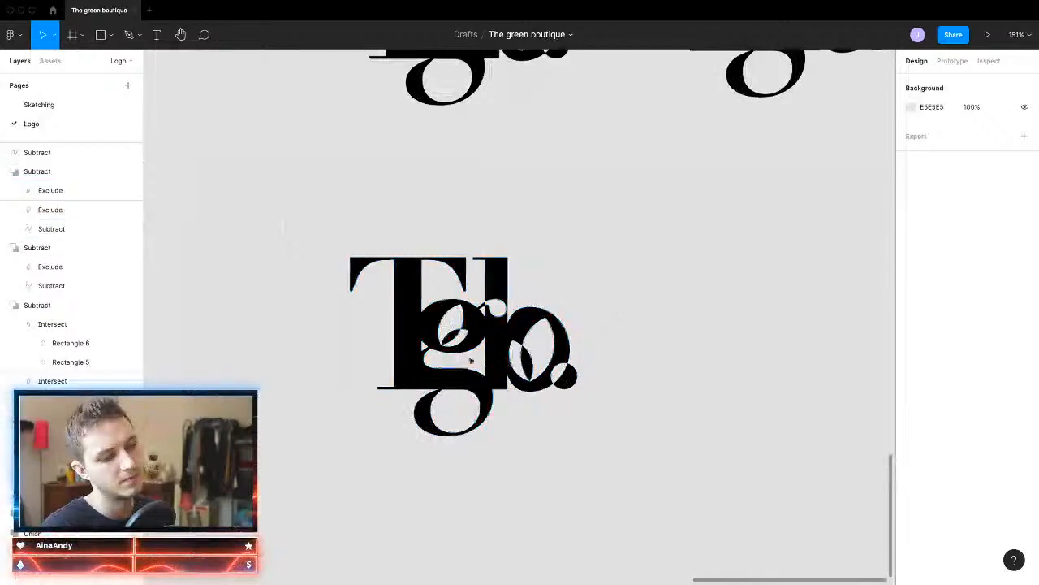
Step: Enlarge the g's leaf cut-out to 38.67 × 56, rotate it to 113.26°, and position it at X 2256.72, Y 1790.52
click(453, 329)
double_click(453, 327)
ctrl+scroll(455, 337, up, 4)
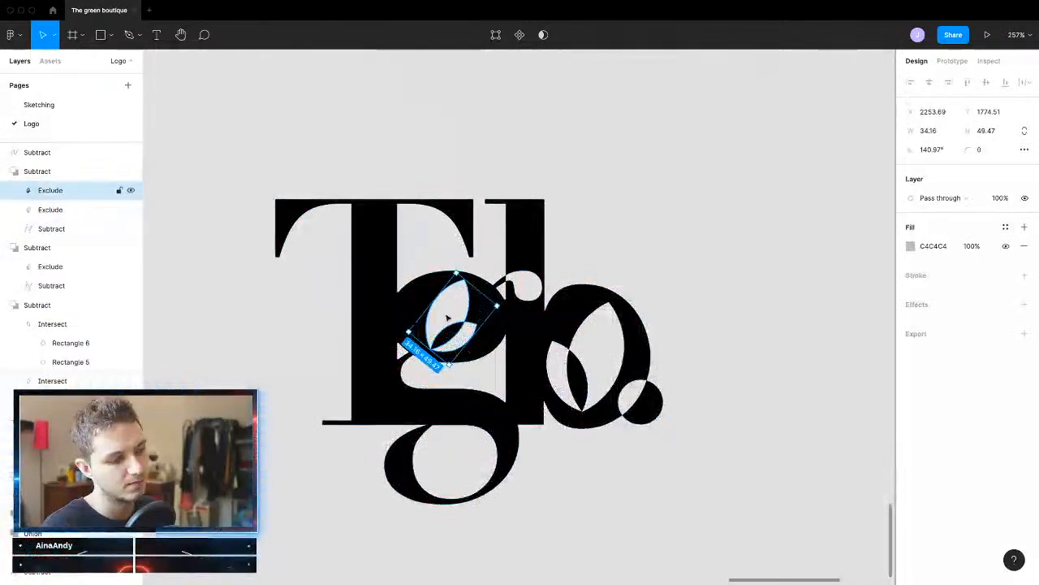
drag(447, 317, 438, 323)
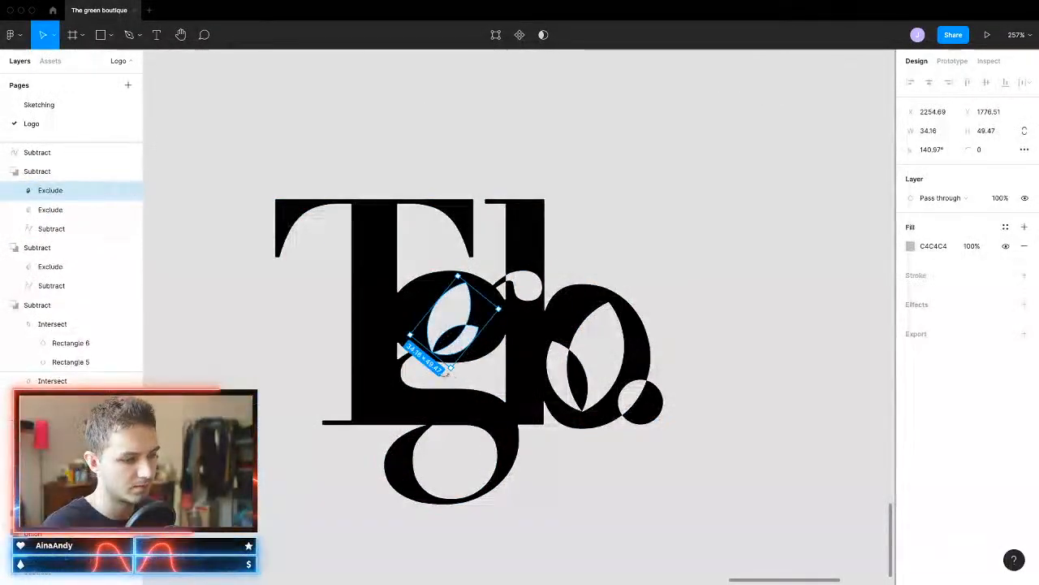
drag(445, 370, 404, 366)
drag(445, 333, 436, 336)
drag(476, 296, 484, 292)
drag(451, 327, 450, 324)
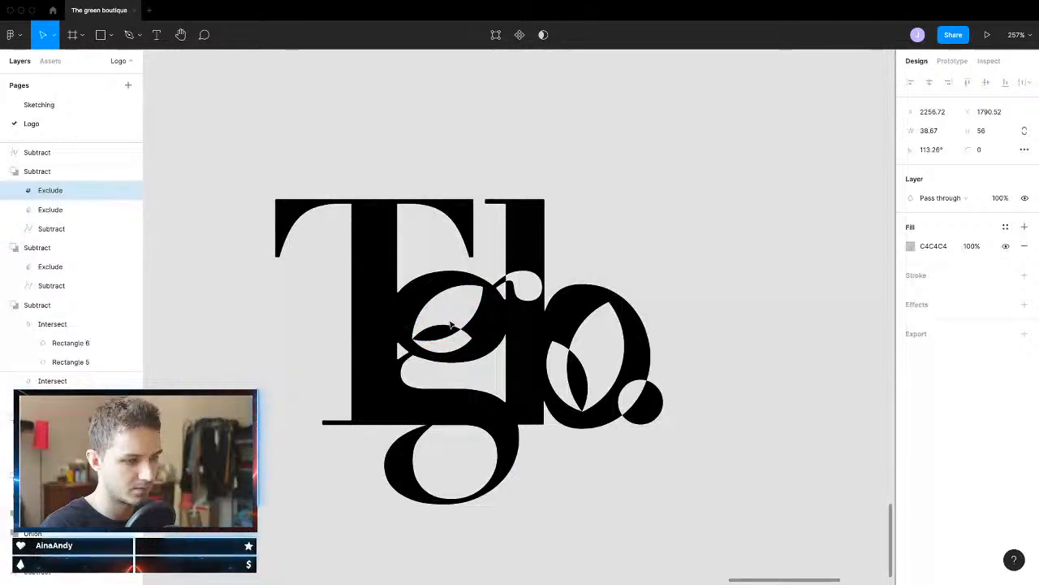
click(763, 235)
scroll(641, 341, down, 2)
scroll(663, 357, right, 1)
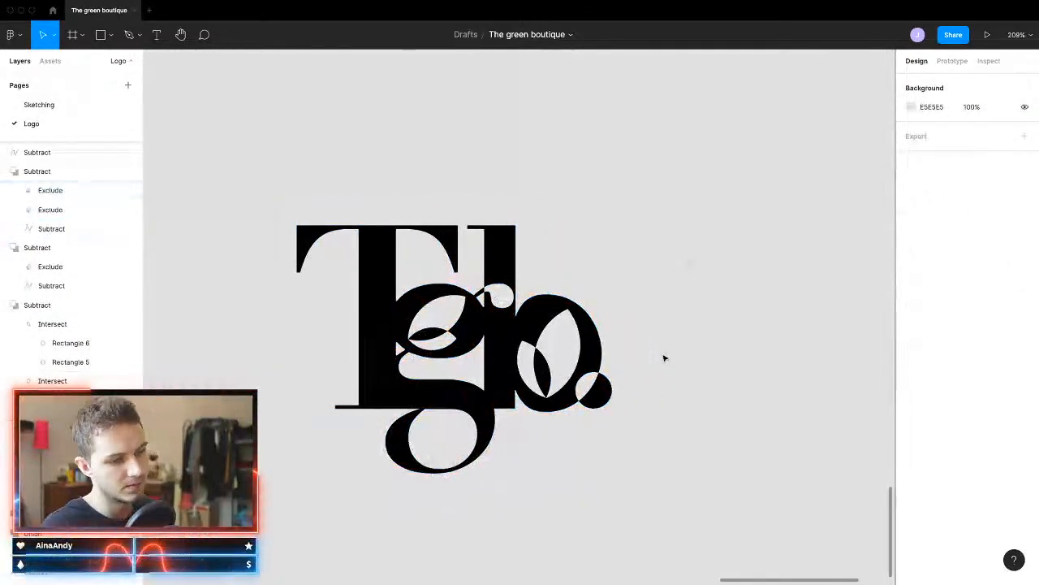
scroll(494, 410, down, 5)
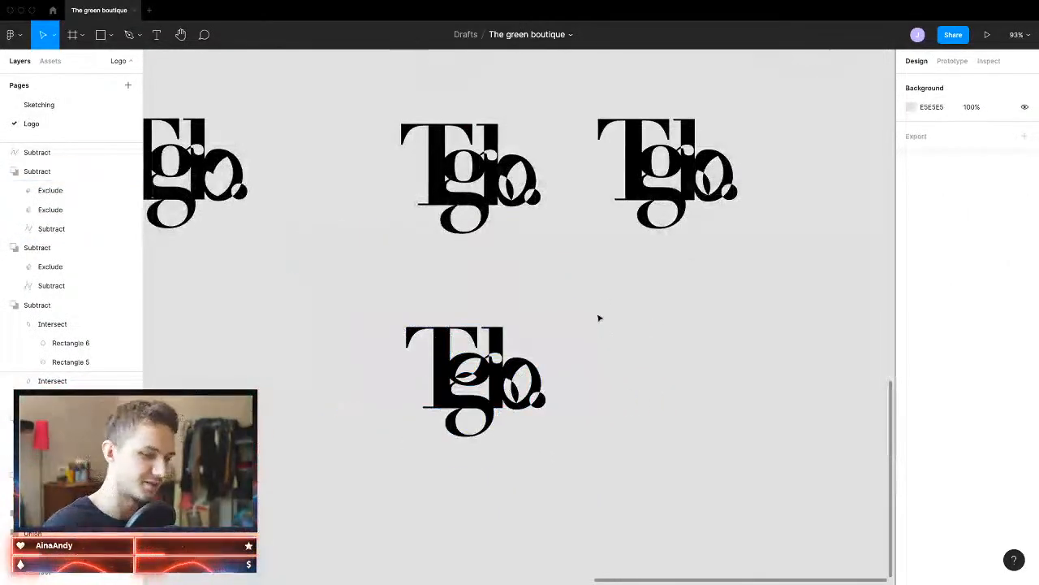
Step: Duplicate the monogram with leaves in both g and b, placing the copy beside it at X 2482, Y 1695
click(531, 401)
drag(531, 401, 735, 396)
scroll(650, 389, right, 3)
scroll(487, 382, up, 4)
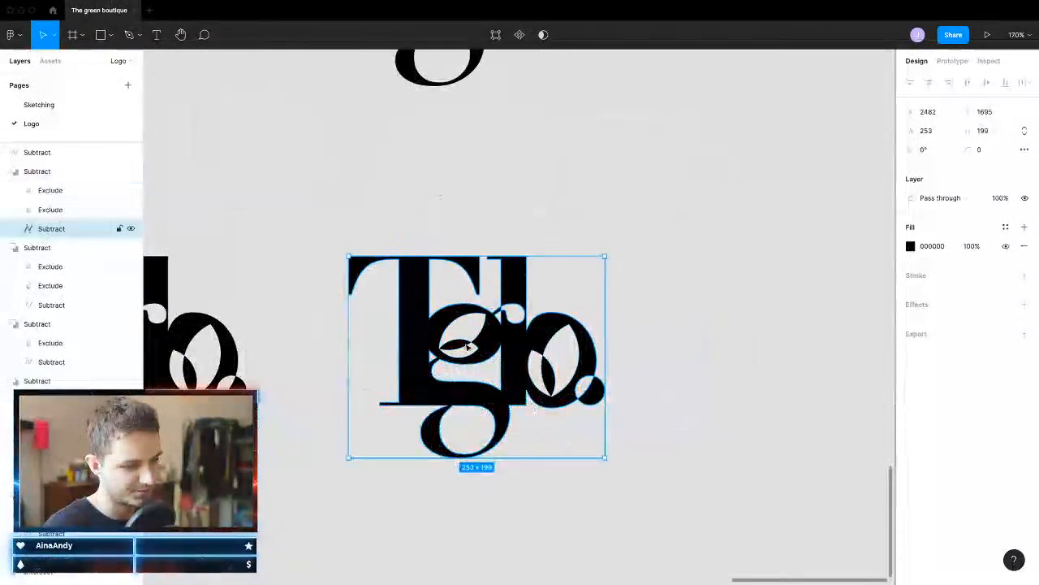
Step: Rotate the new copy's g leaf cut-out to -121.66°, enlarge it to 42.67 × 61.8, and place it at X 2584.4, Y 1736
double_click(466, 347)
drag(502, 345, 438, 299)
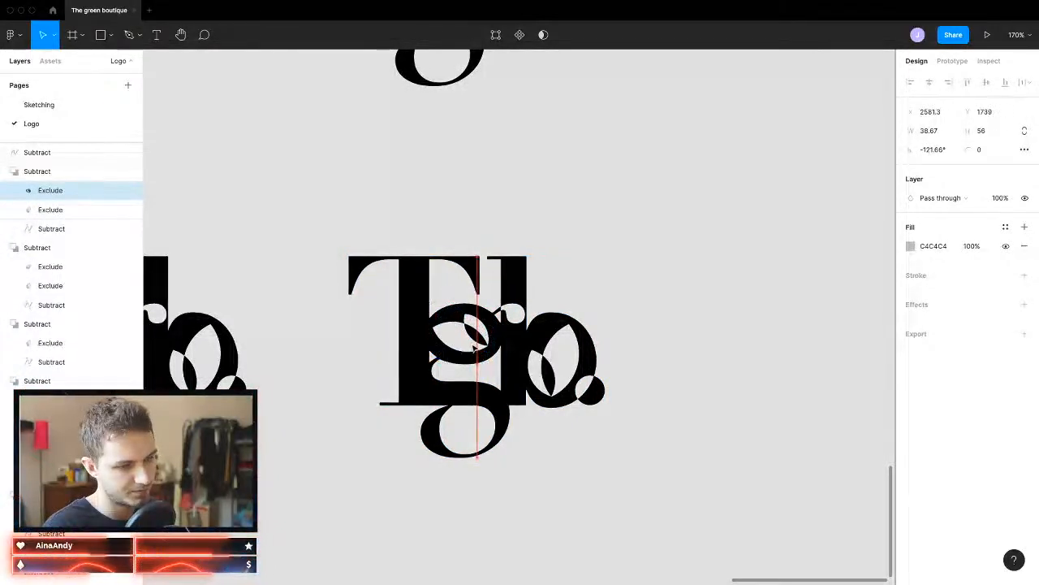
drag(474, 347, 474, 348)
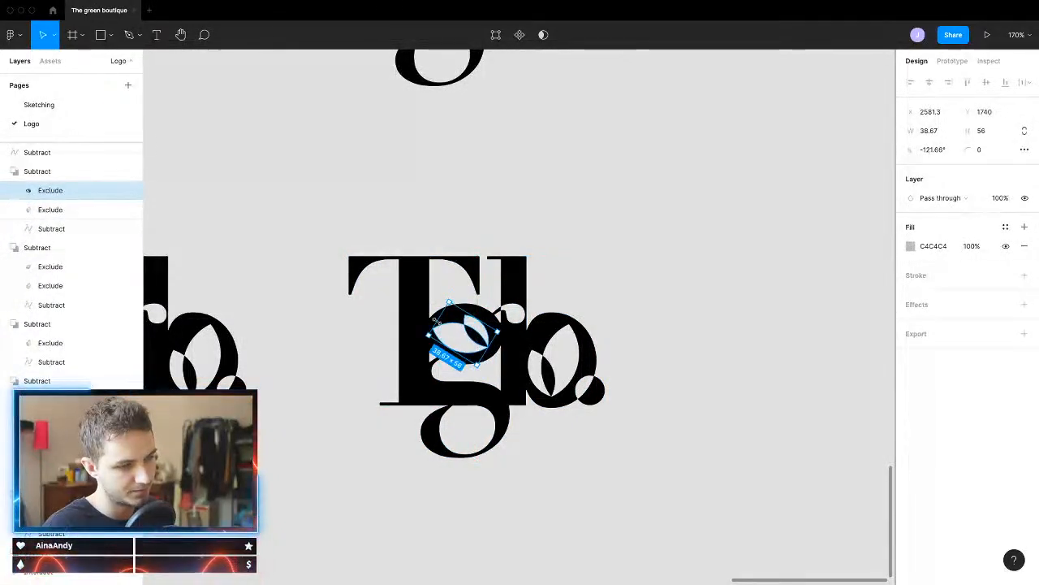
drag(475, 348, 504, 331)
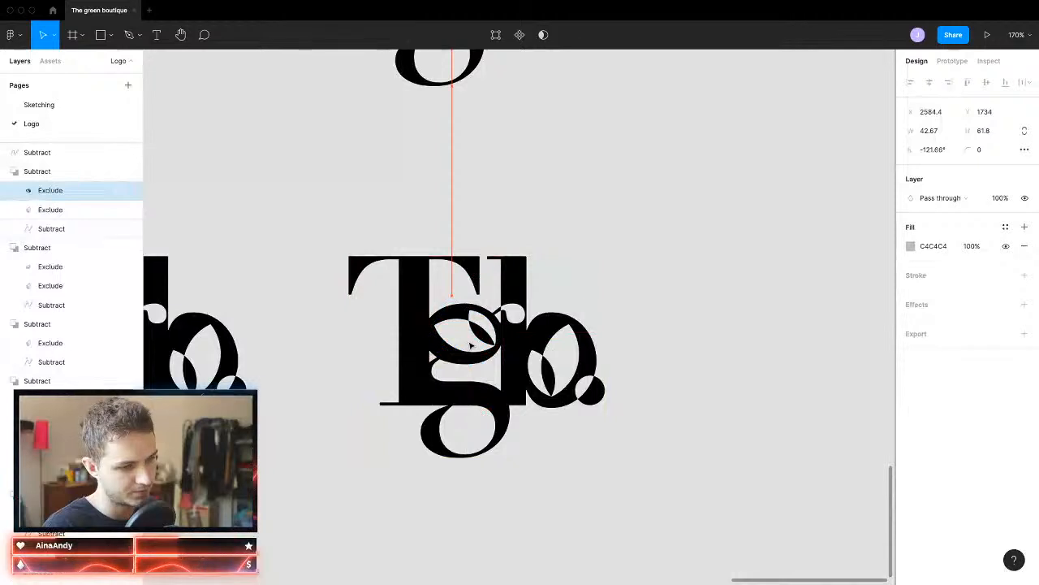
drag(466, 347, 467, 348)
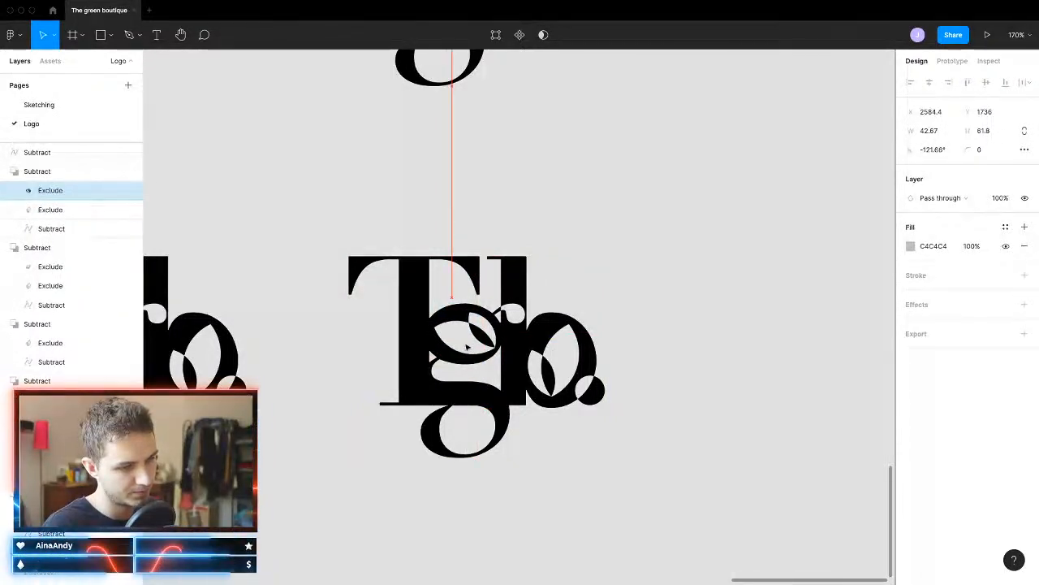
click(589, 483)
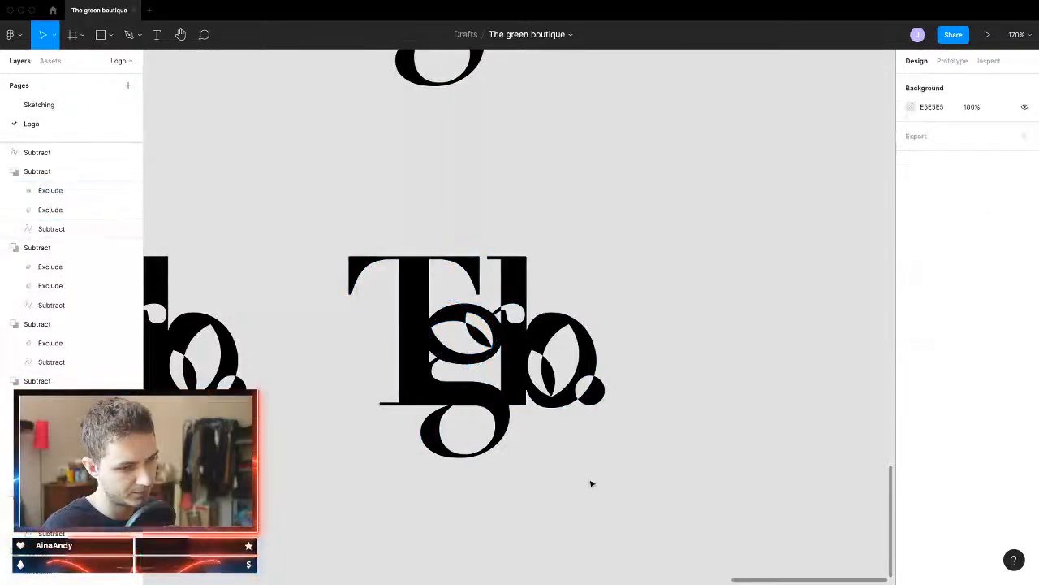
Step: Duplicate the monogram with the rotated g leaf and place the copy farther along the row at X 2917, Y 1695
scroll(671, 357, down, 5)
click(518, 458)
drag(518, 459, 710, 458)
scroll(666, 447, right, 2)
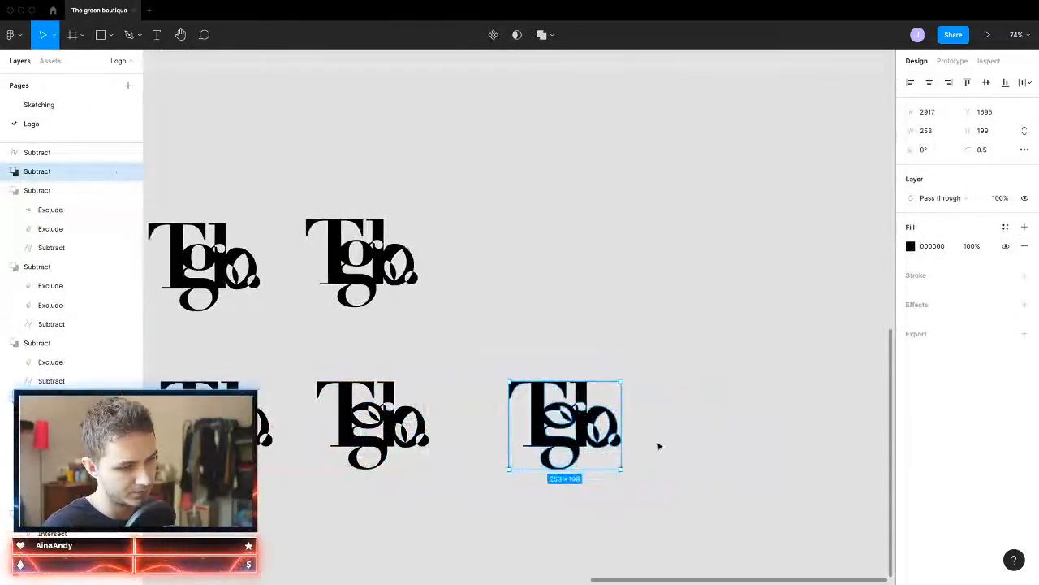
Step: Delete the double-leaf cut-out from the b of the last monogram copy and compare it with the other versions
scroll(613, 440, up, 9)
click(573, 397)
double_click(596, 386)
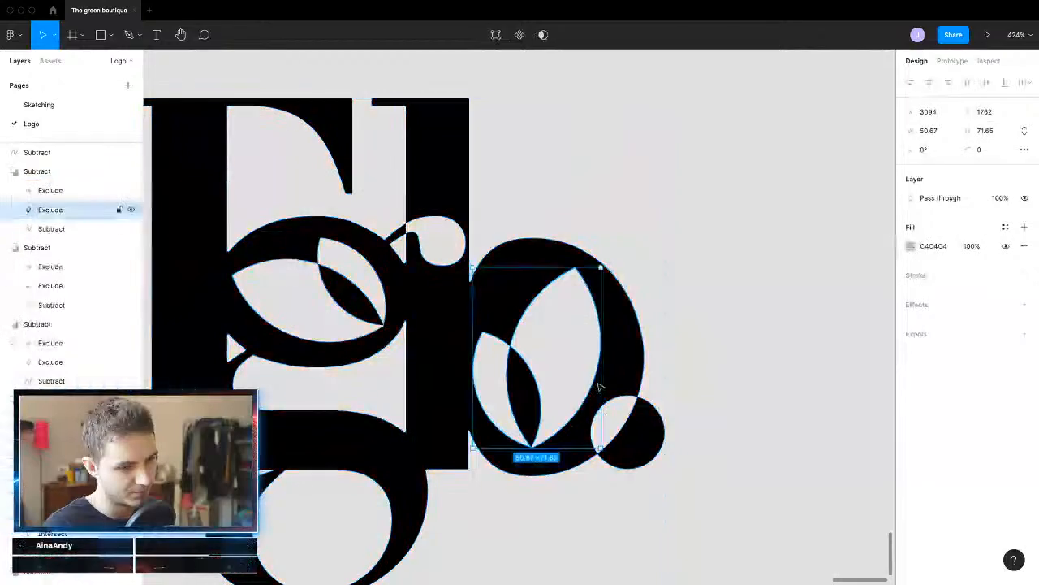
key(Delete)
scroll(596, 383, down, 5)
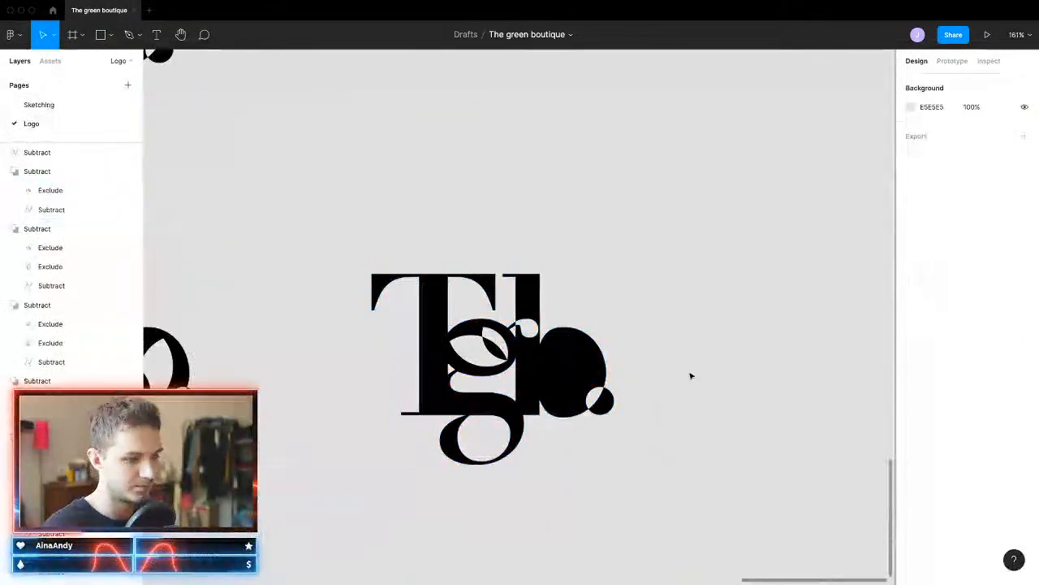
scroll(658, 455, down, 4)
scroll(643, 507, up, 4)
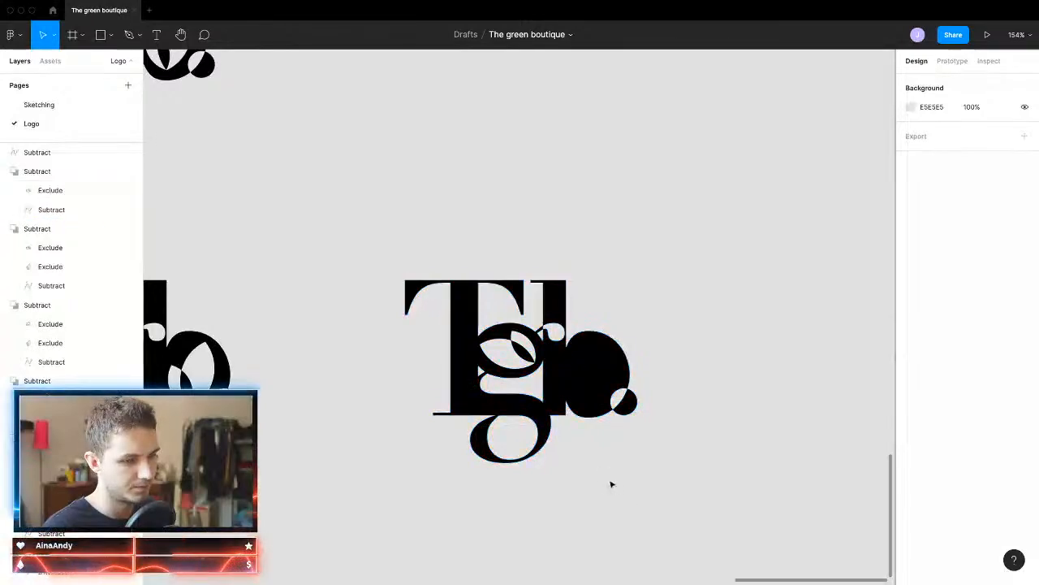
scroll(601, 508, down, 2)
scroll(598, 510, down, 3)
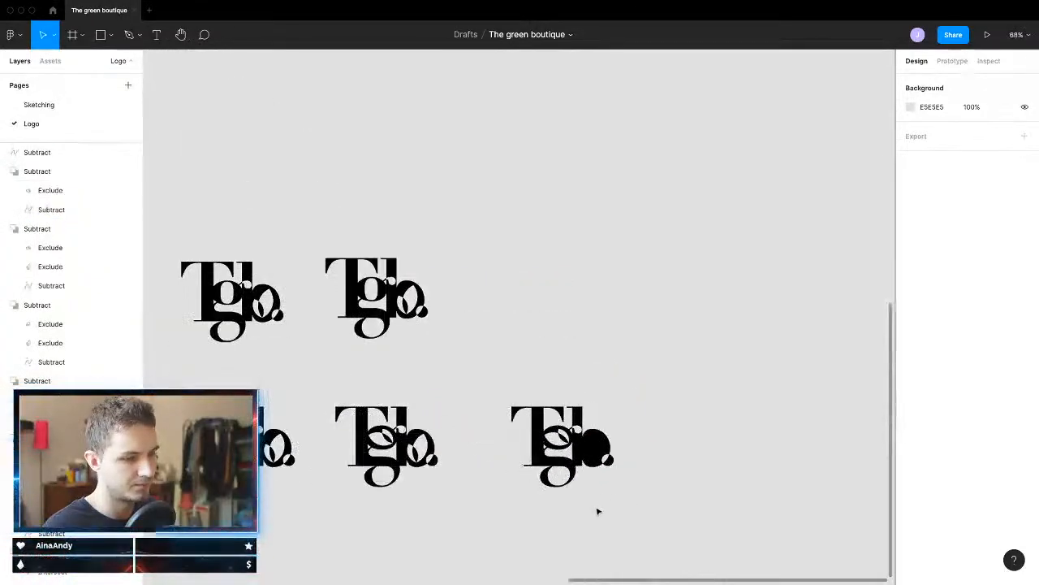
scroll(595, 509, left, 2)
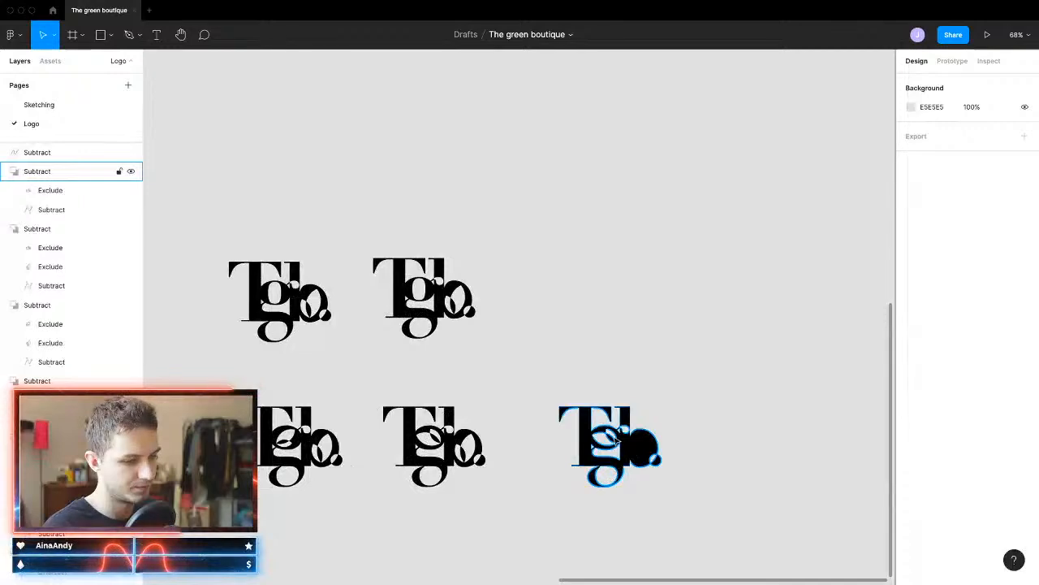
Step: Delete the solid-b monogram at the end of the lowest row
scroll(639, 452, down, 3)
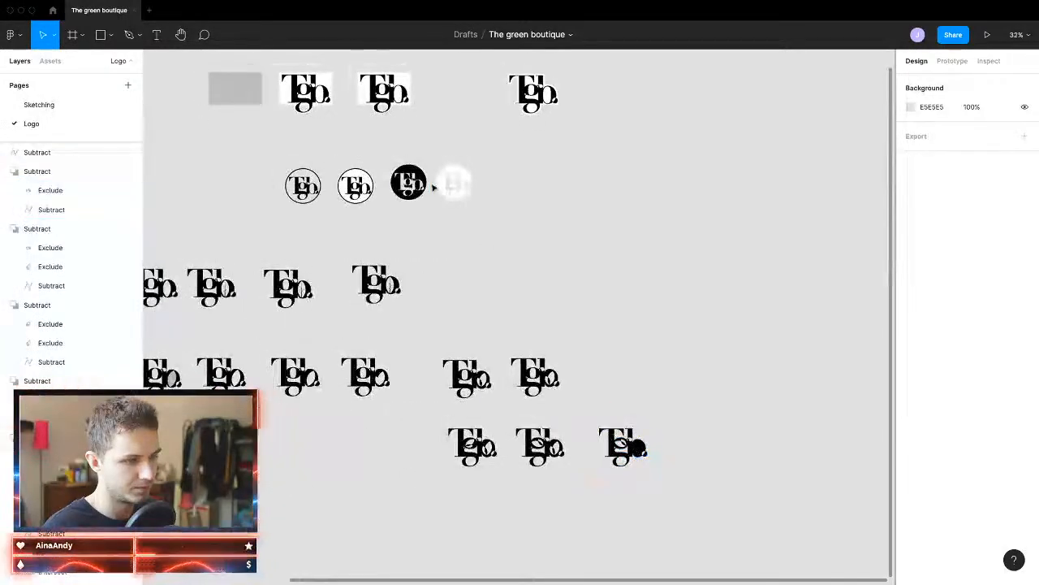
click(356, 186)
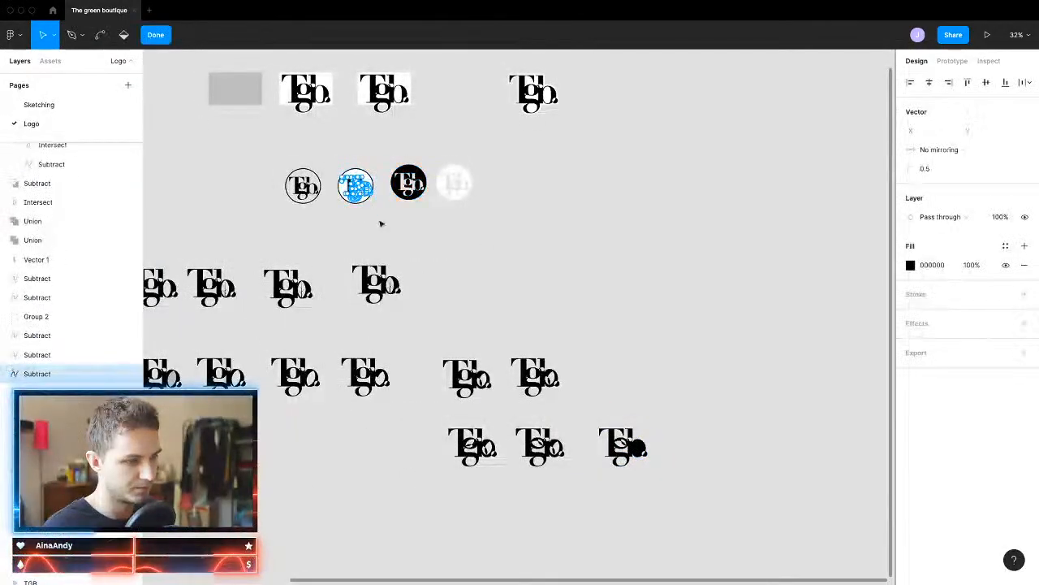
drag(694, 406, 590, 499)
key(Delete)
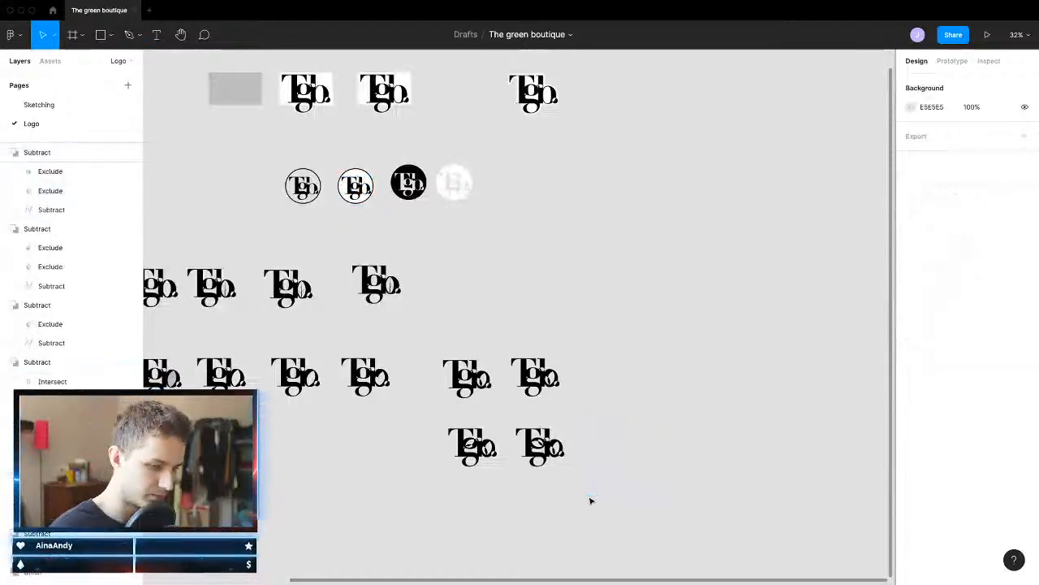
Step: Duplicate the first monogram of the row beneath the circular badges and place the copy below the g-leaf versions at X 2684, Y 2040
scroll(473, 445, up, 2)
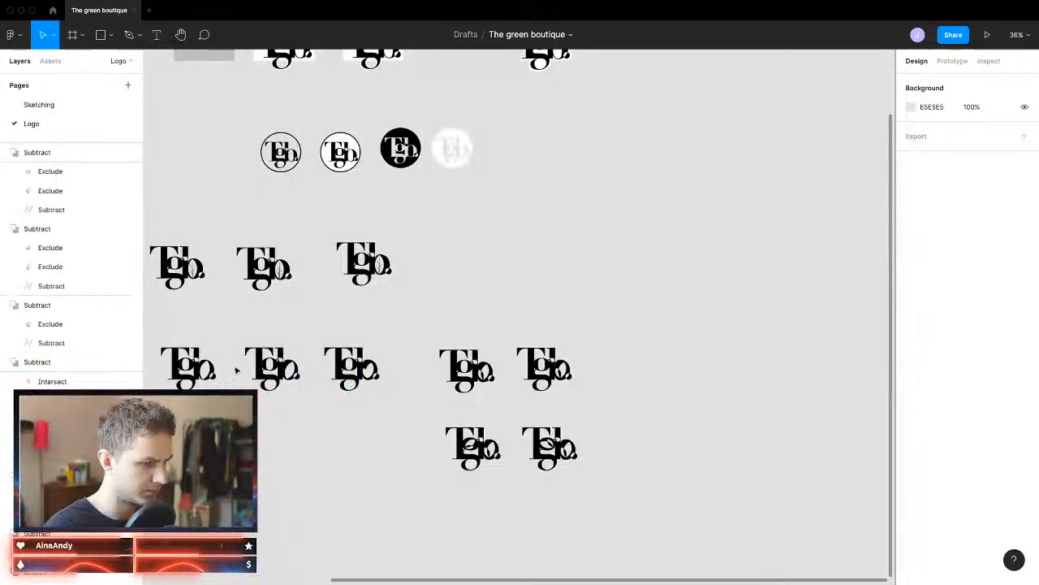
scroll(227, 374, left, 4)
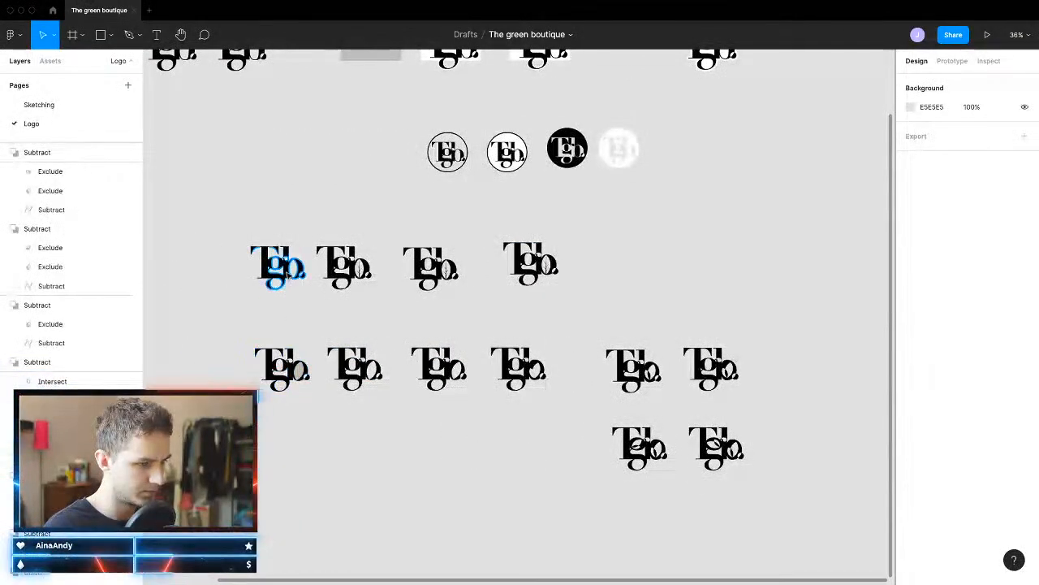
click(287, 274)
drag(286, 274, 769, 446)
scroll(777, 482, right, 4)
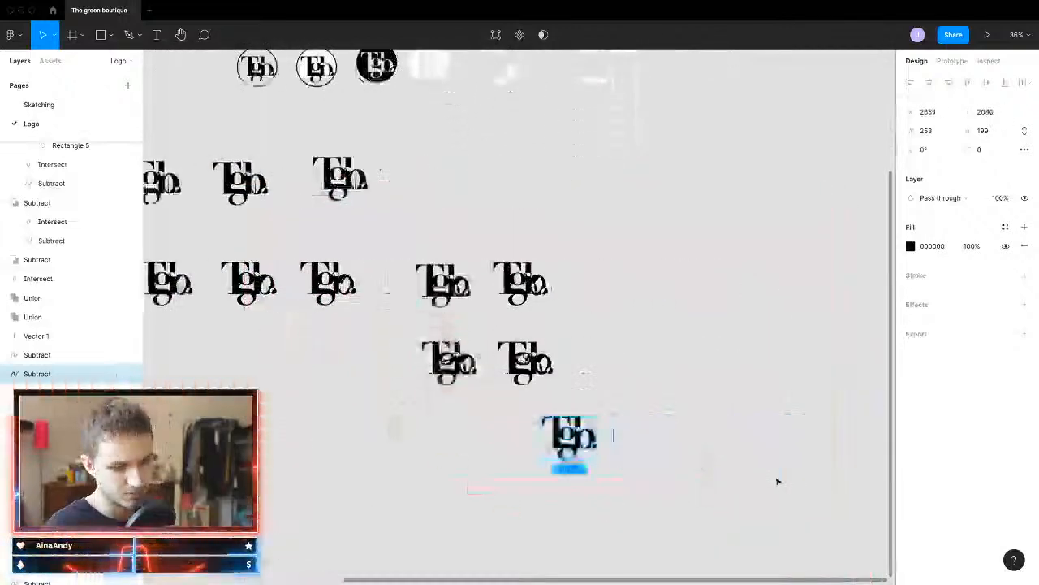
Step: Move the new monogram copy beneath the second g-leaf version at X 2495, Y 1990
scroll(560, 439, up, 5)
drag(610, 421, 246, 371)
scroll(382, 396, left, 4)
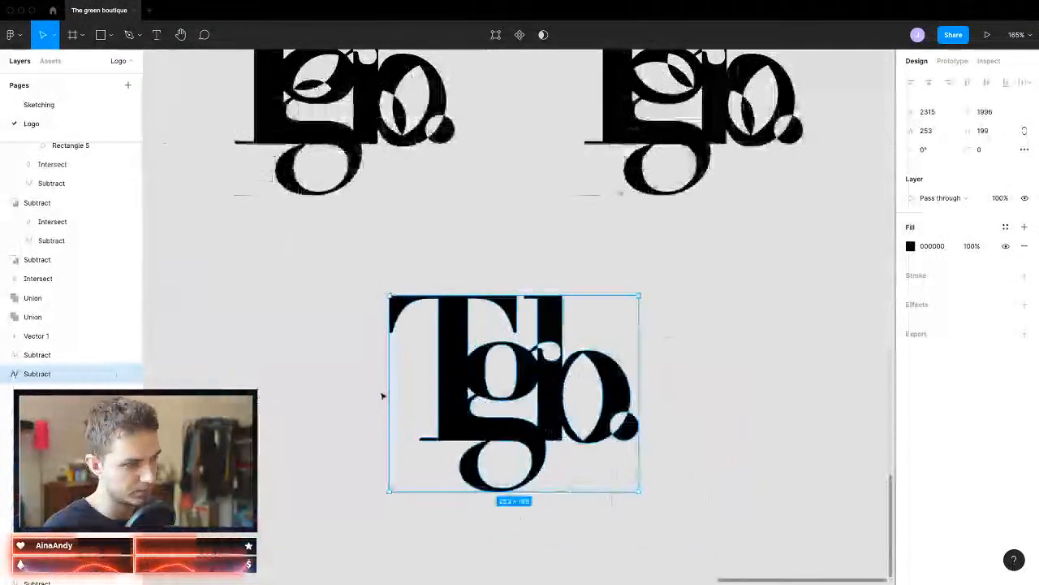
drag(462, 330, 639, 325)
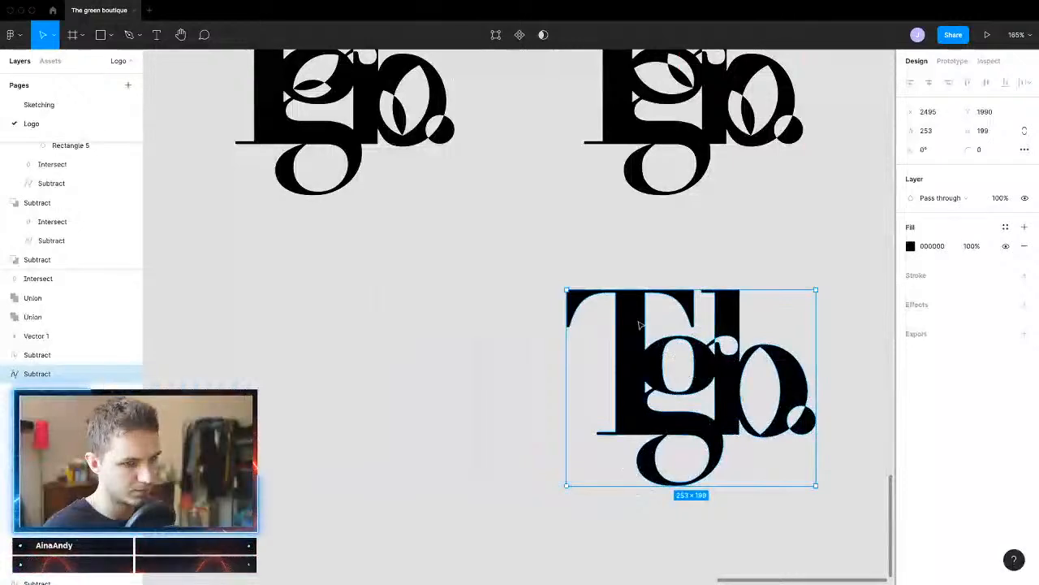
Step: Fill the upper counter of the g solid black in the lowest monogram's vector
double_click(696, 372)
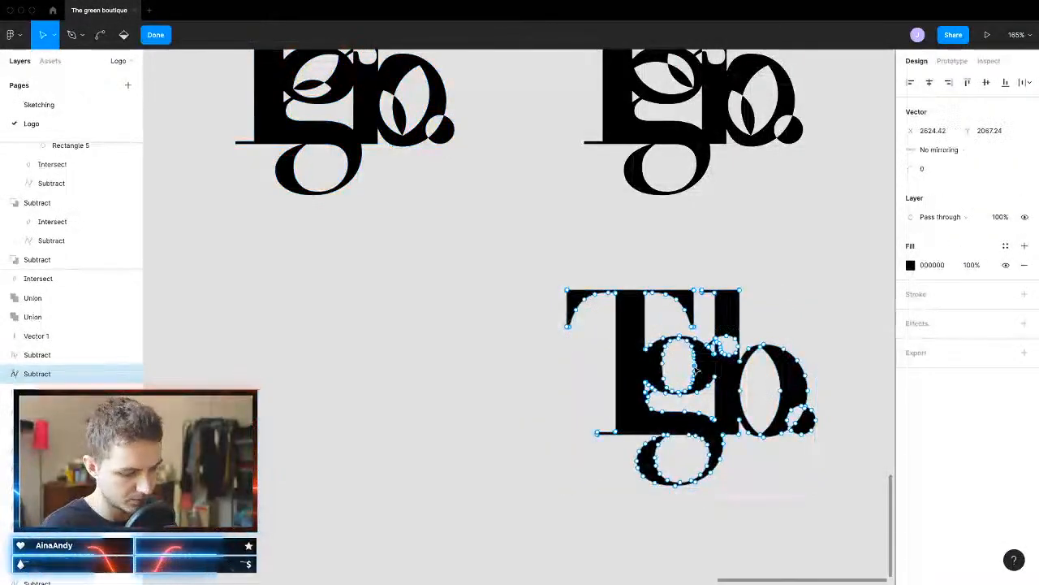
scroll(334, 284, up, 4)
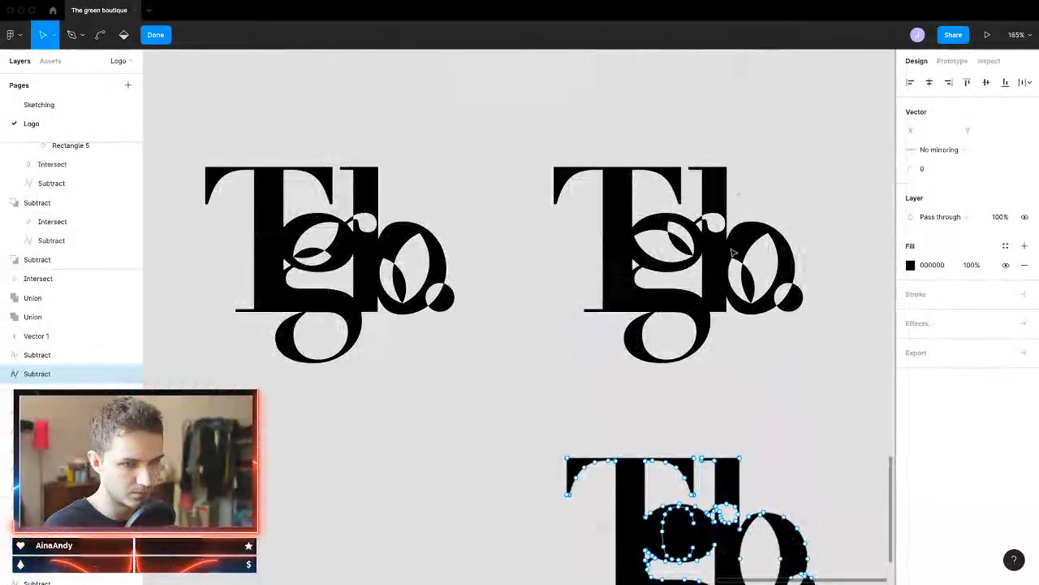
key(Escape)
Step: Duplicate the monogram with the rotated g leaf beside the original and ungroup the copy's subtract shape
click(679, 243)
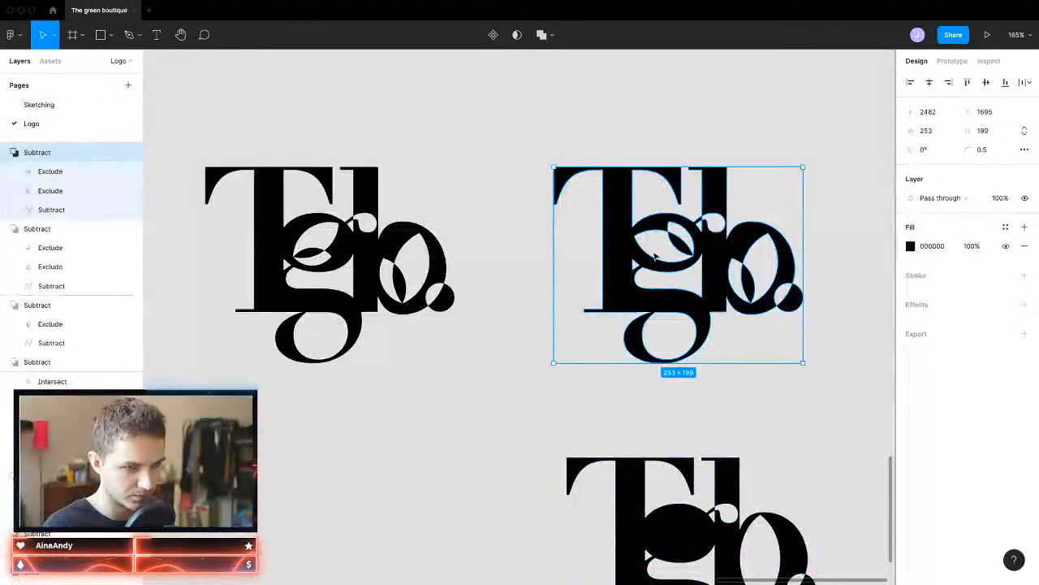
drag(654, 256, 517, 252)
scroll(528, 256, right, 3)
click(641, 285)
key(ctrl+shift+g)
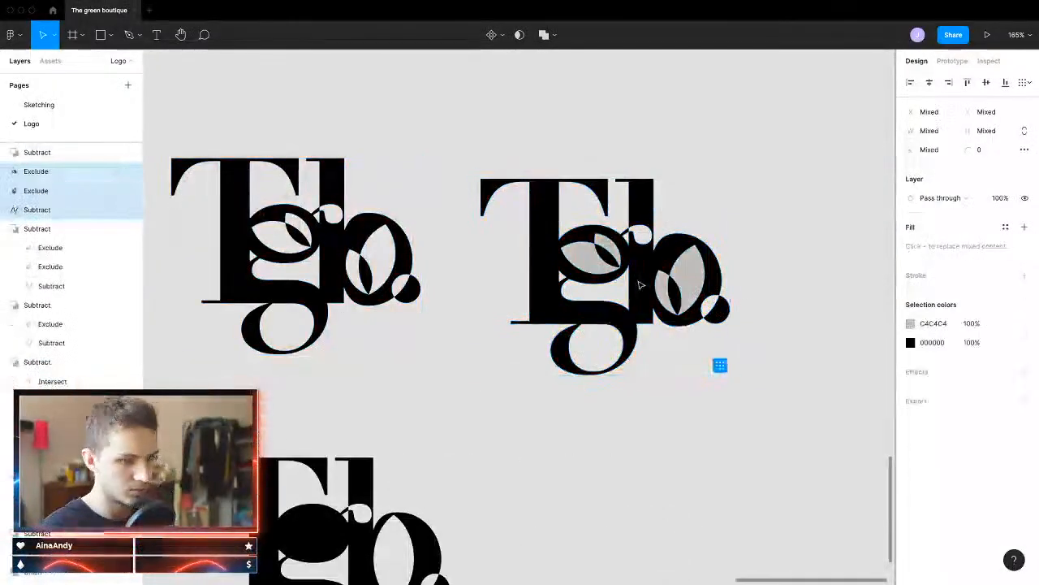
Step: Move the grey double-leaf shape from the ungrouped copy onto the solid g below and delete the copy's remaining pieces
click(595, 267)
drag(594, 268, 314, 544)
drag(479, 144, 822, 395)
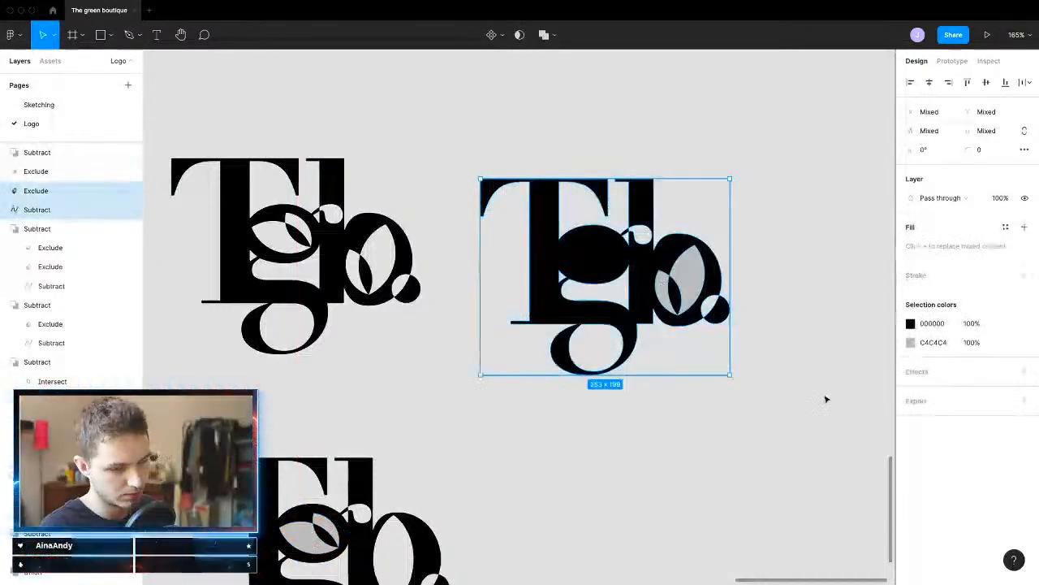
key(Delete)
Step: Scale the grey leaf shape to 40.47 × 58.62 and position it inside the g at X 2596.25, Y 2032
scroll(453, 521, down, 3)
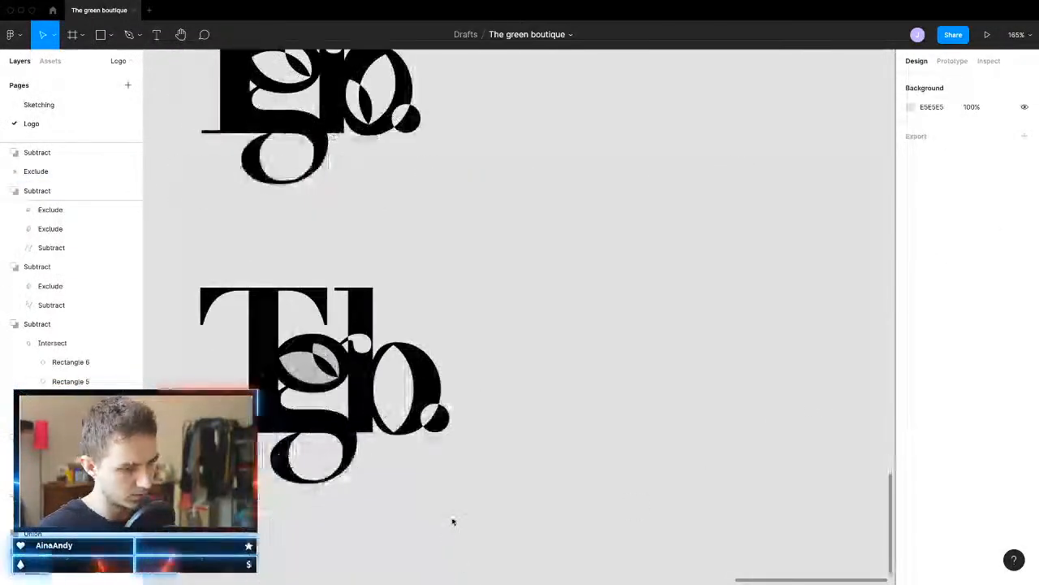
click(313, 364)
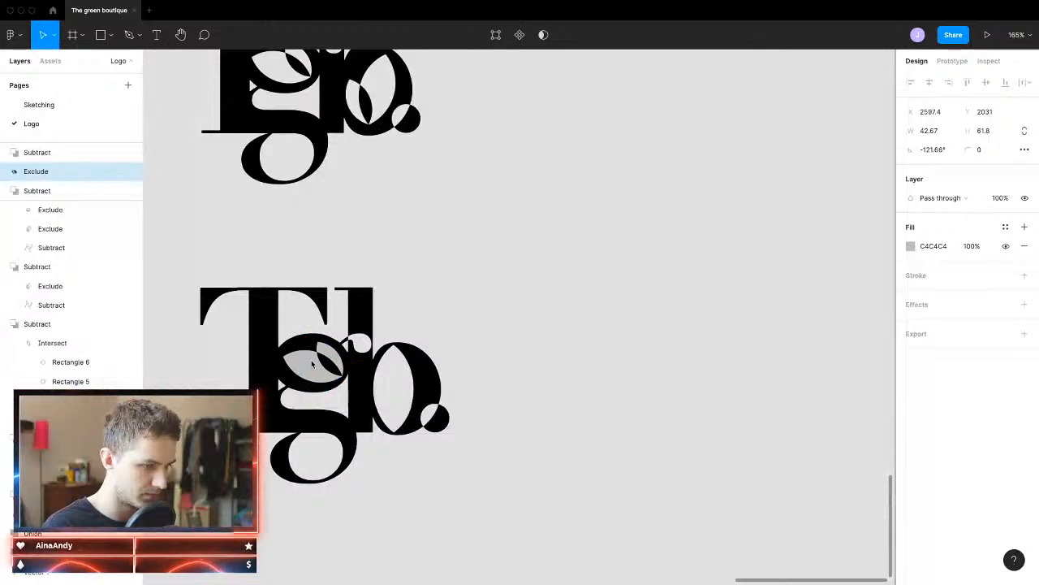
scroll(312, 364, up, 5)
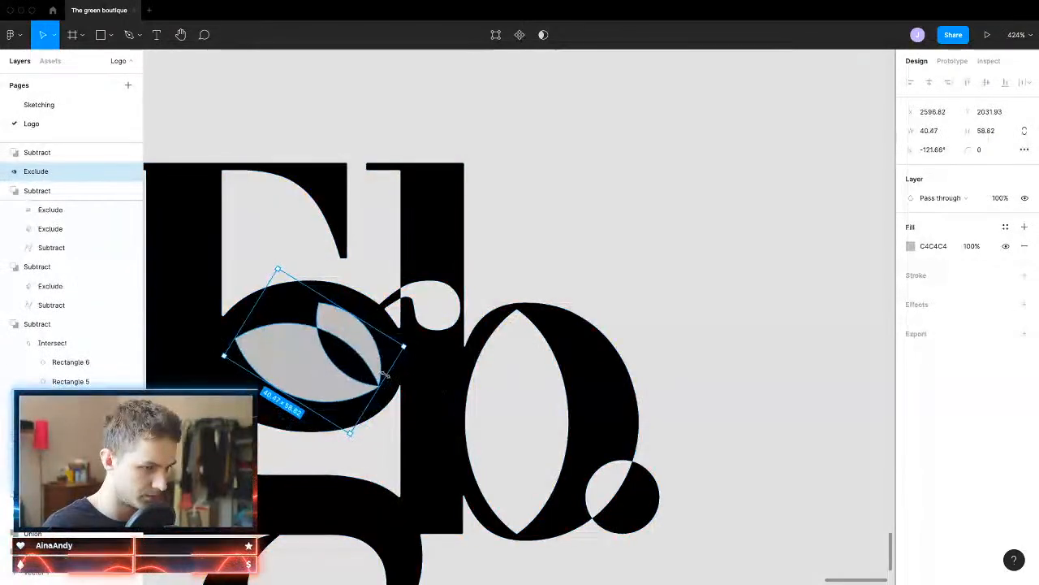
drag(384, 373, 344, 380)
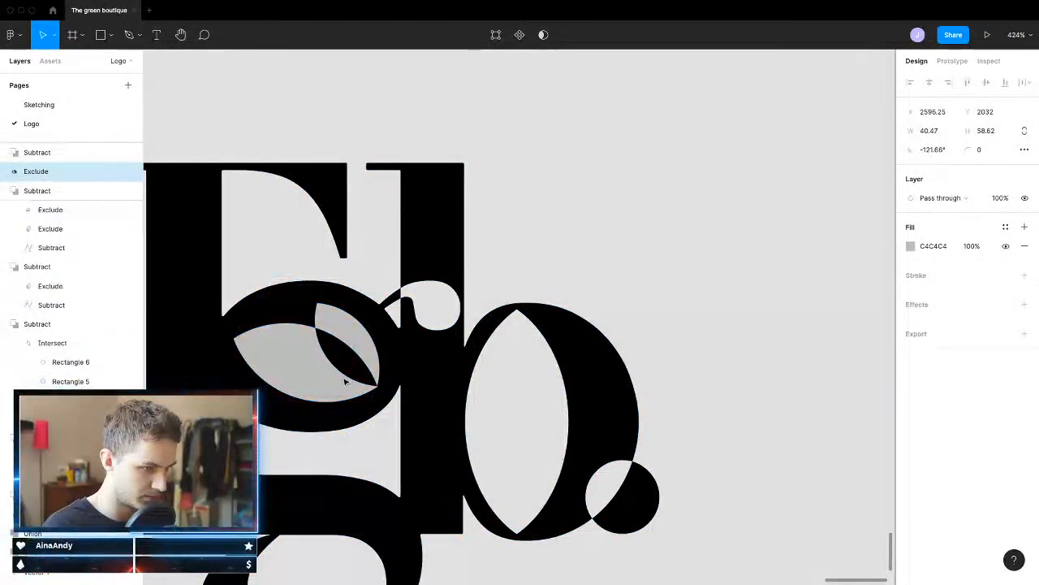
Step: Subtract the double-leaf shape from the lowest monogram
scroll(344, 381, down, 5)
scroll(349, 383, left, 1)
drag(599, 274, 306, 543)
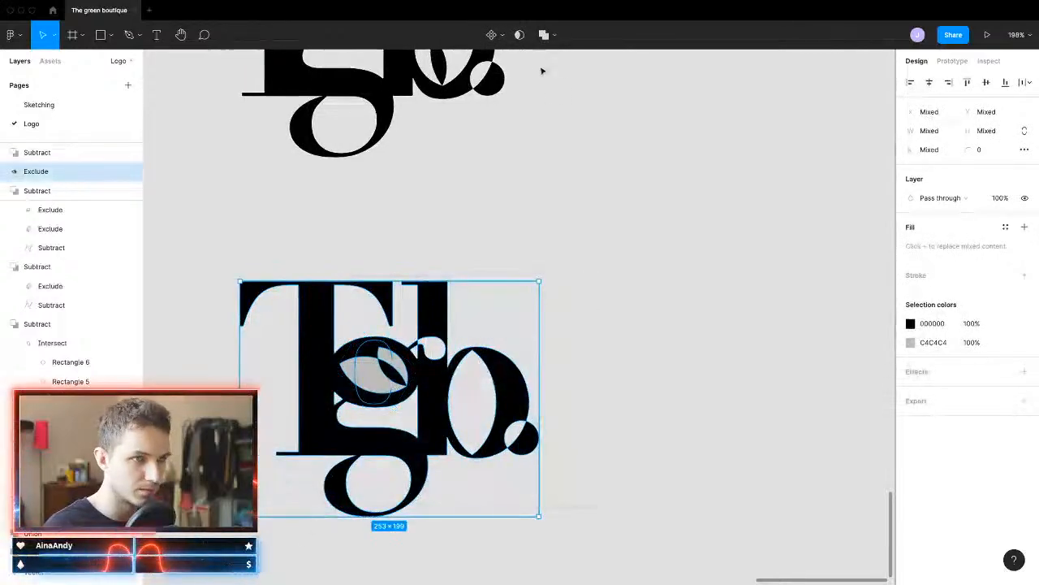
click(554, 35)
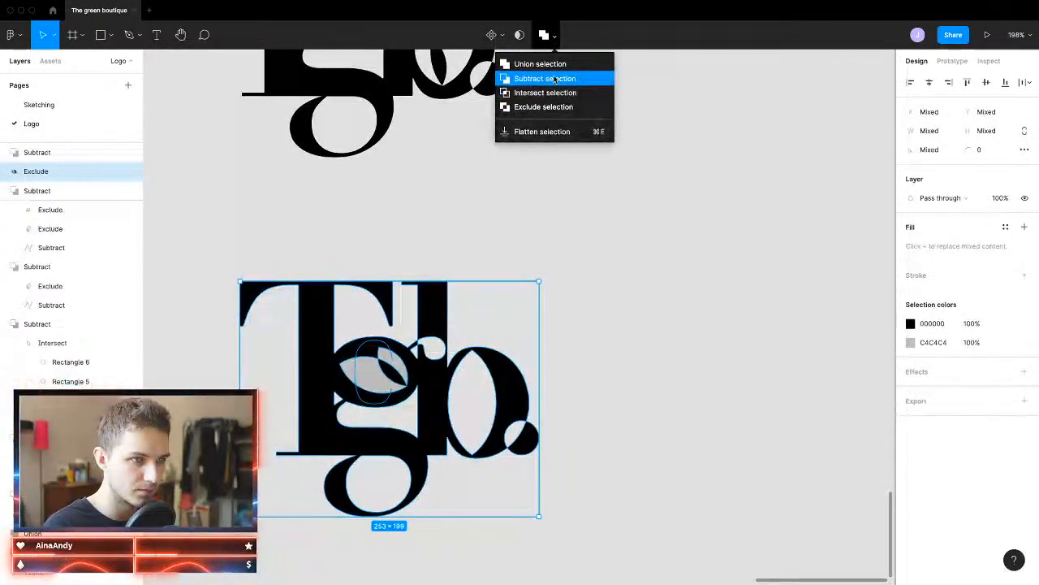
click(554, 79)
click(635, 308)
Step: Flatten the lowest monogram with its g-leaf cut-out into a single vector
click(395, 378)
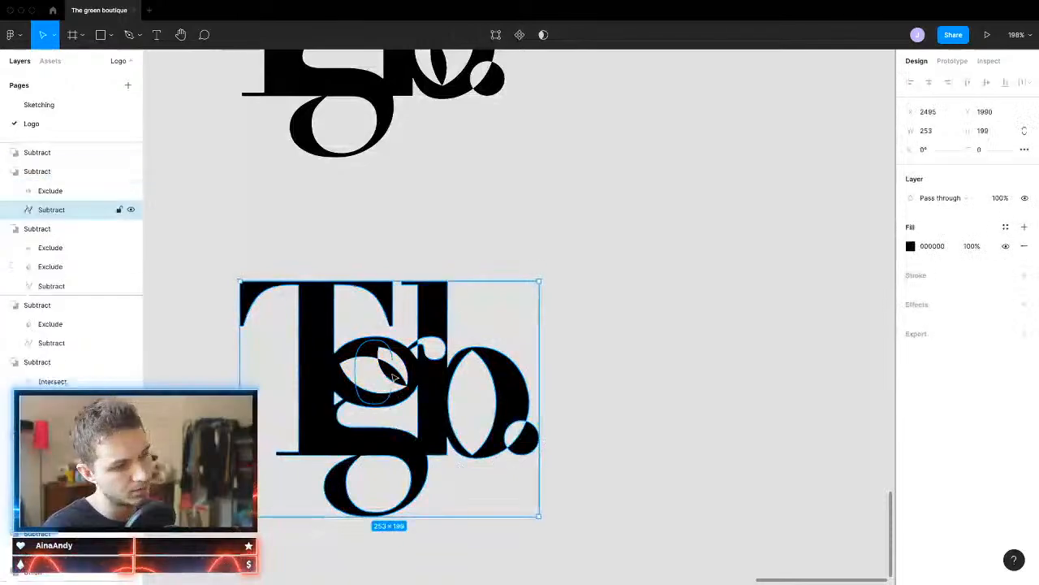
scroll(395, 377, up, 5)
click(634, 216)
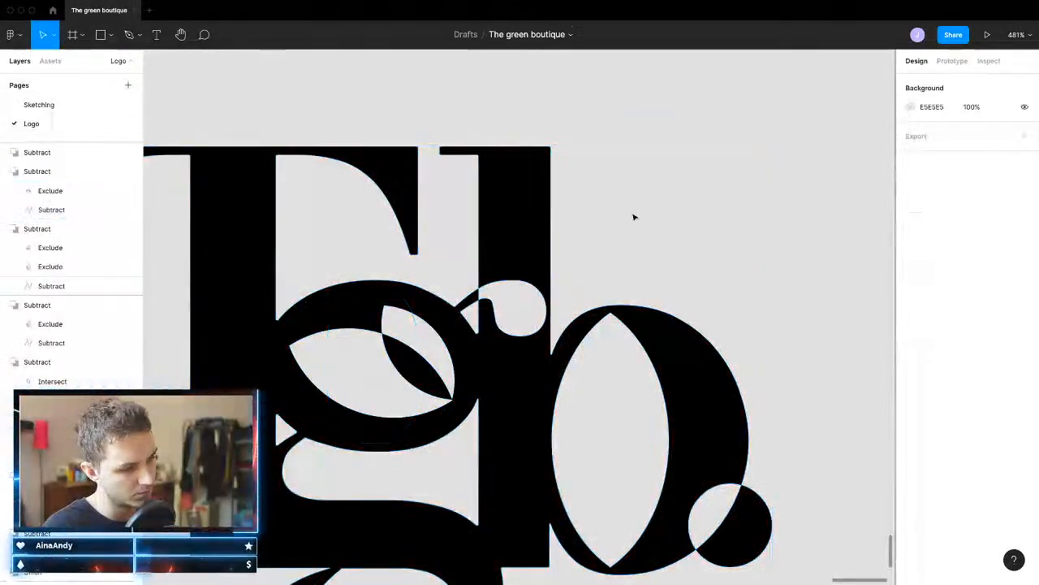
click(461, 329)
key(super+e)
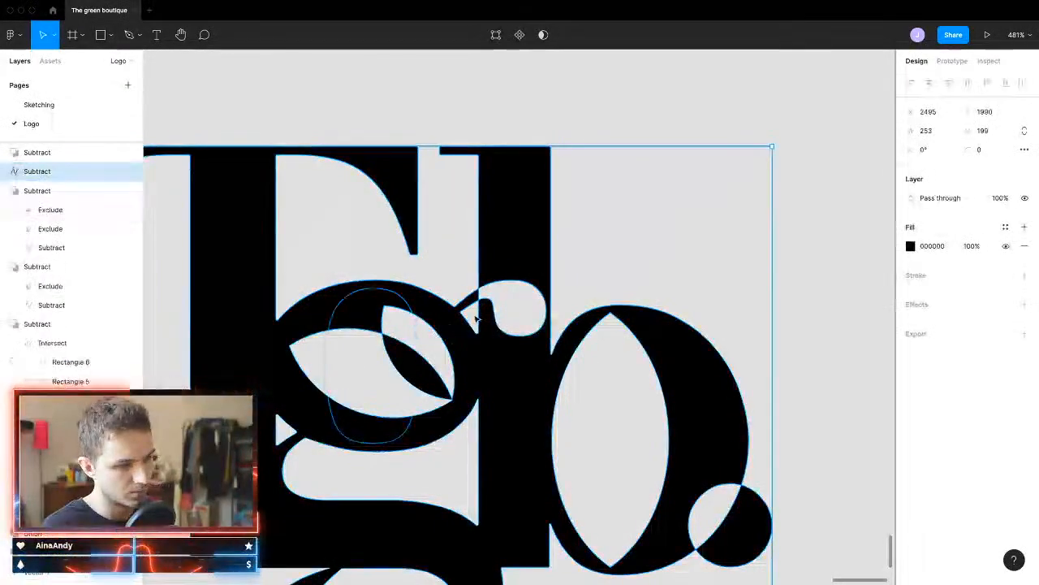
Step: Delete the leftover points of the old g counter outline above the leaf cut-out
double_click(365, 310)
key(Delete)
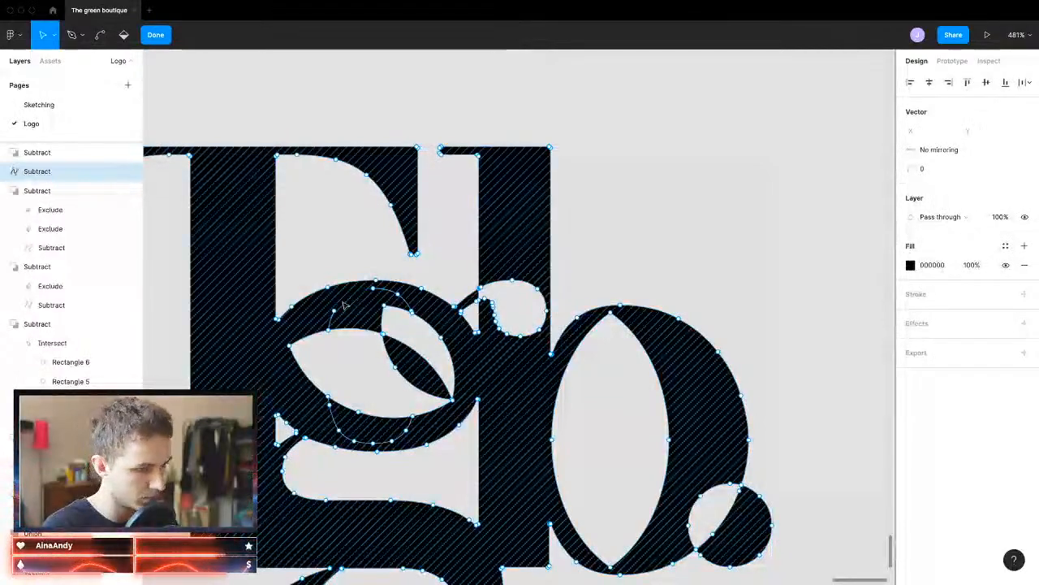
click(398, 294)
key(Delete)
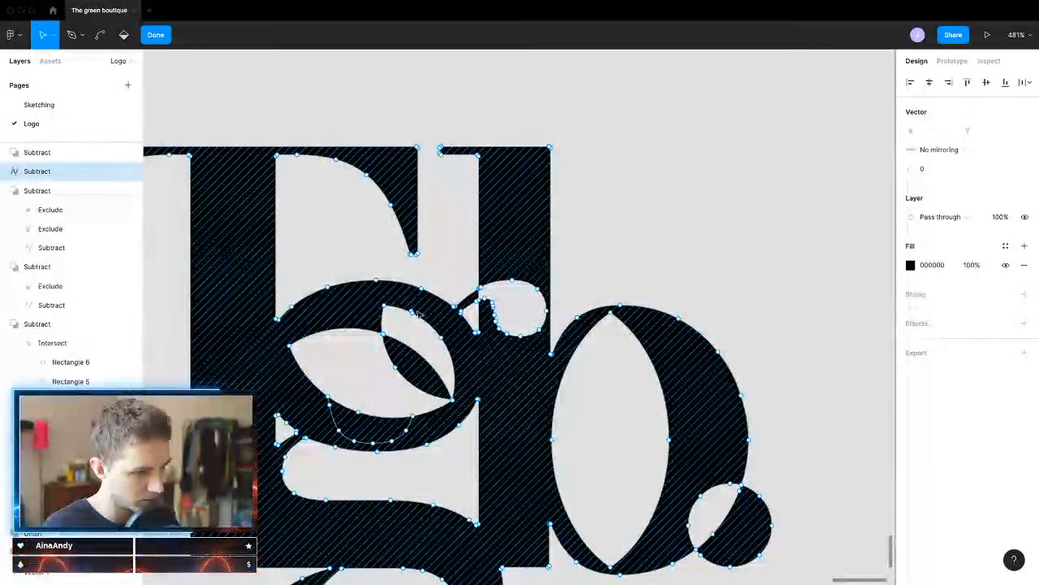
Step: Delete the leftover points of the old g counter outline below the leaf cut-out and finish the vector editing
click(391, 436)
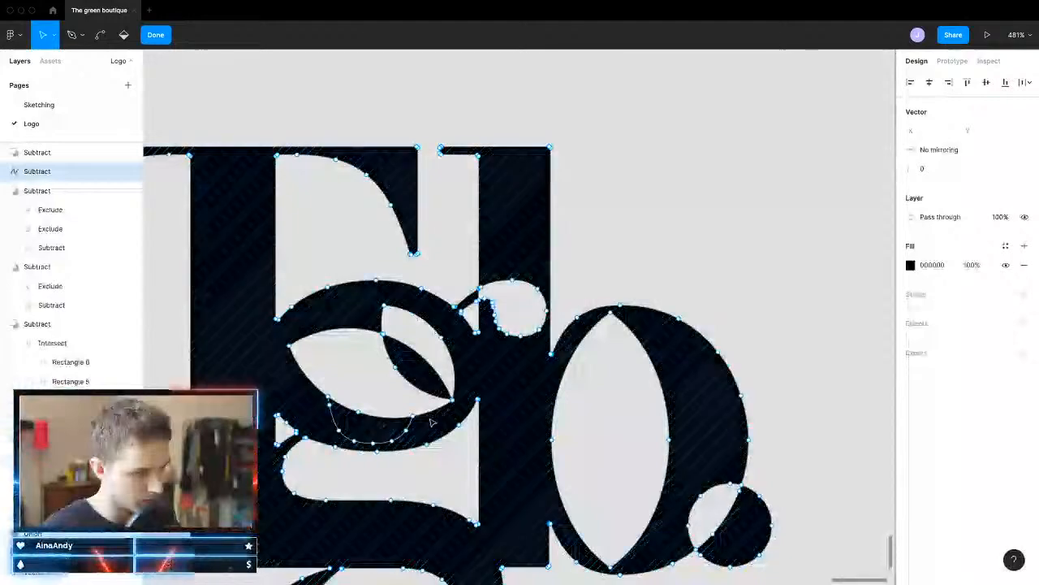
scroll(386, 395, down, 3)
click(407, 337)
key(Delete)
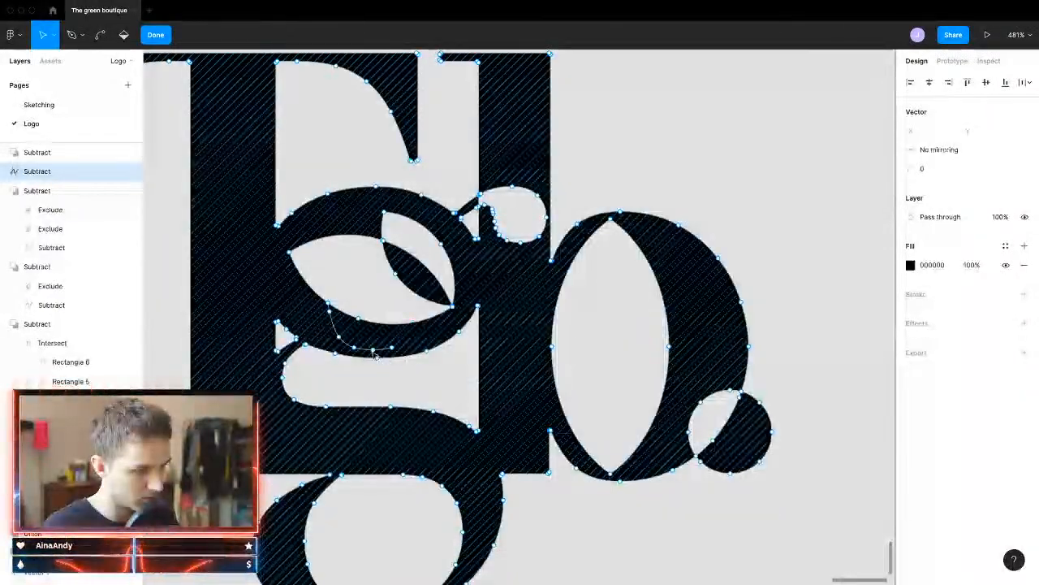
click(340, 337)
key(Delete)
key(super+z)
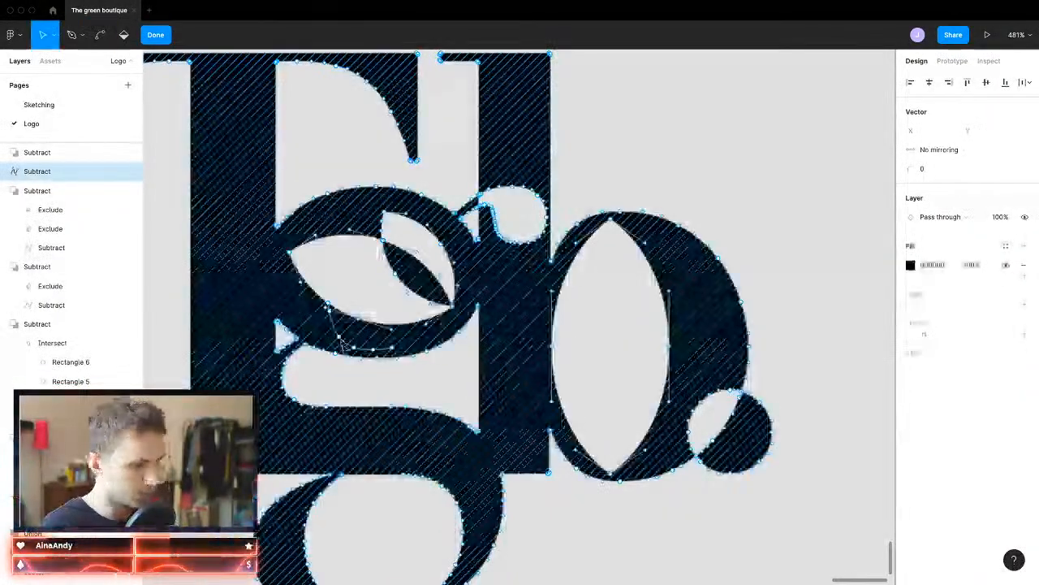
click(340, 337)
key(Delete)
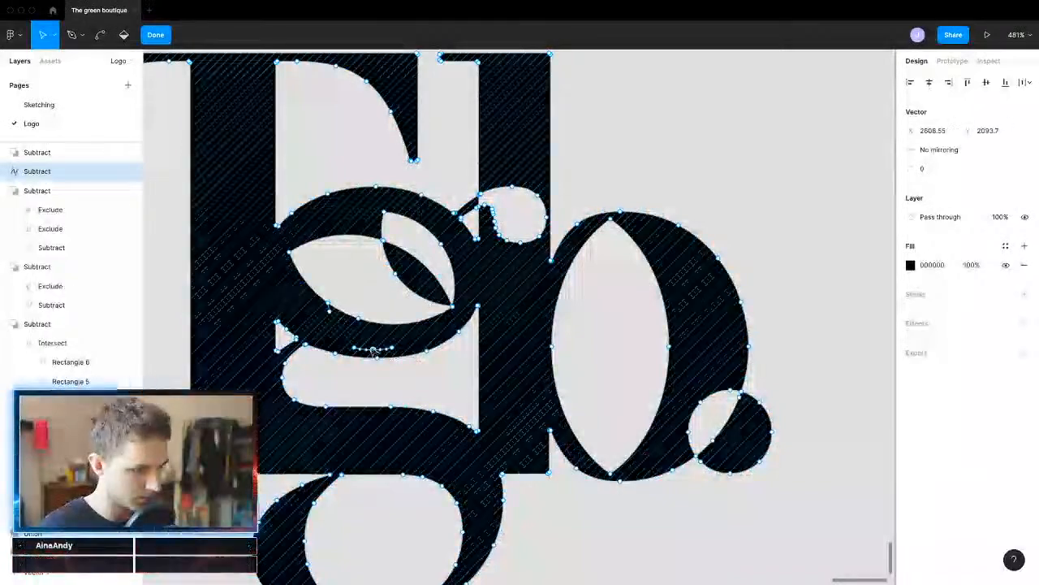
key(Escape)
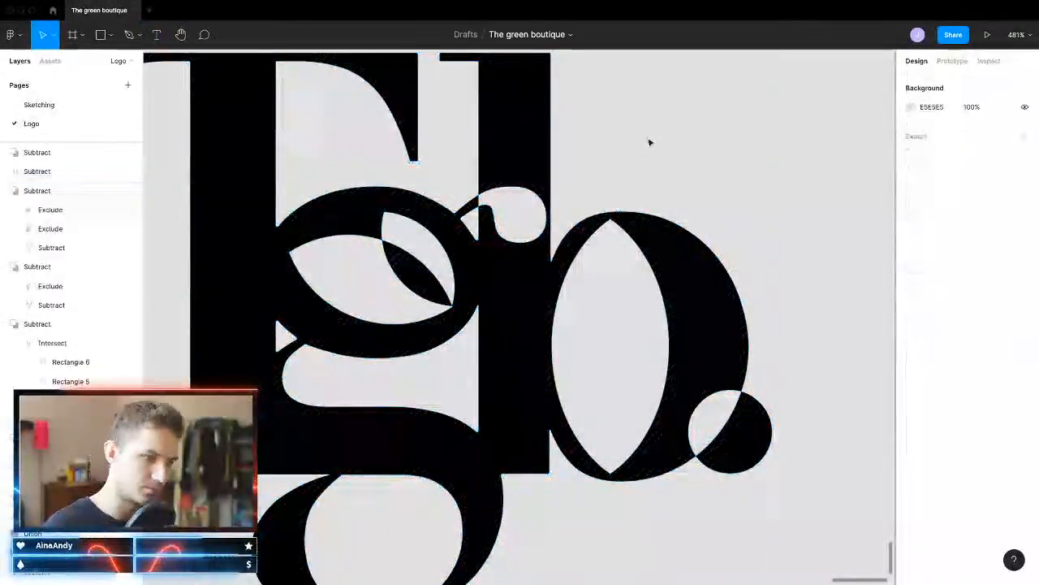
Step: Select the anchor points of the g's double-leaf cut-out and shift them slightly left and down within the bowl
scroll(598, 301, down, 2)
double_click(451, 276)
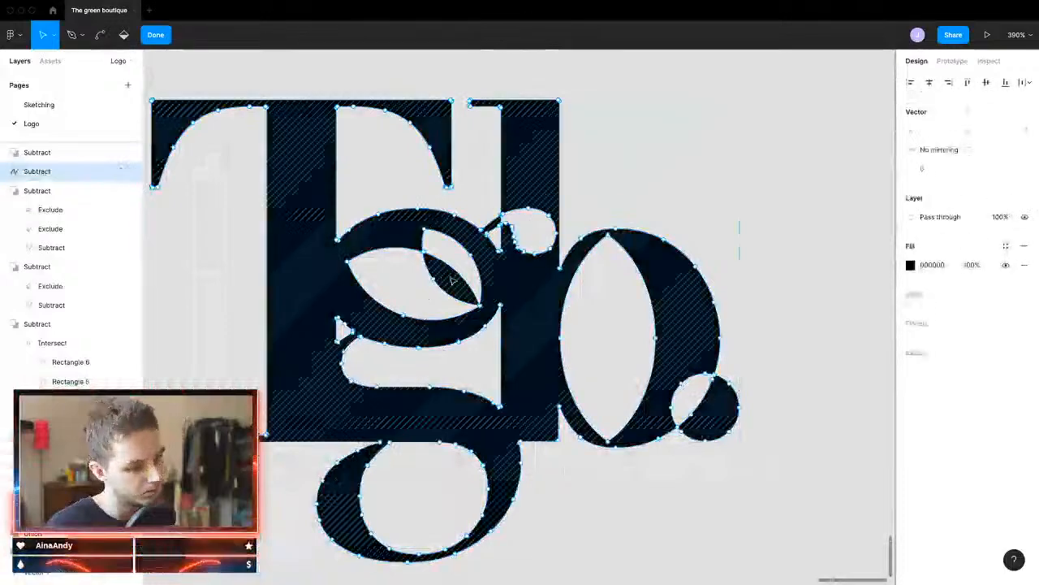
key(Escape)
key(Escape)
double_click(441, 270)
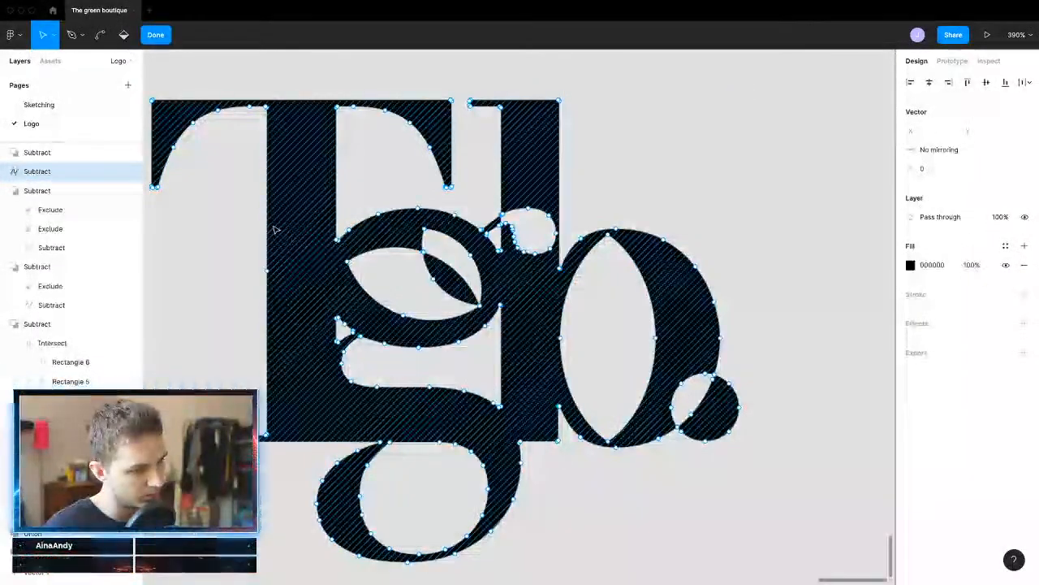
drag(210, 246, 484, 323)
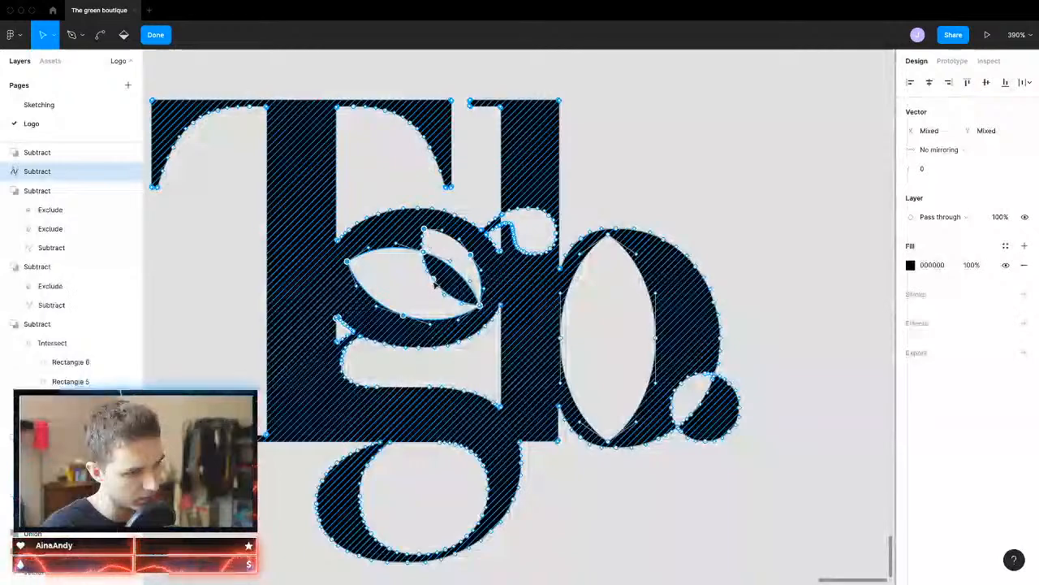
key(super+c)
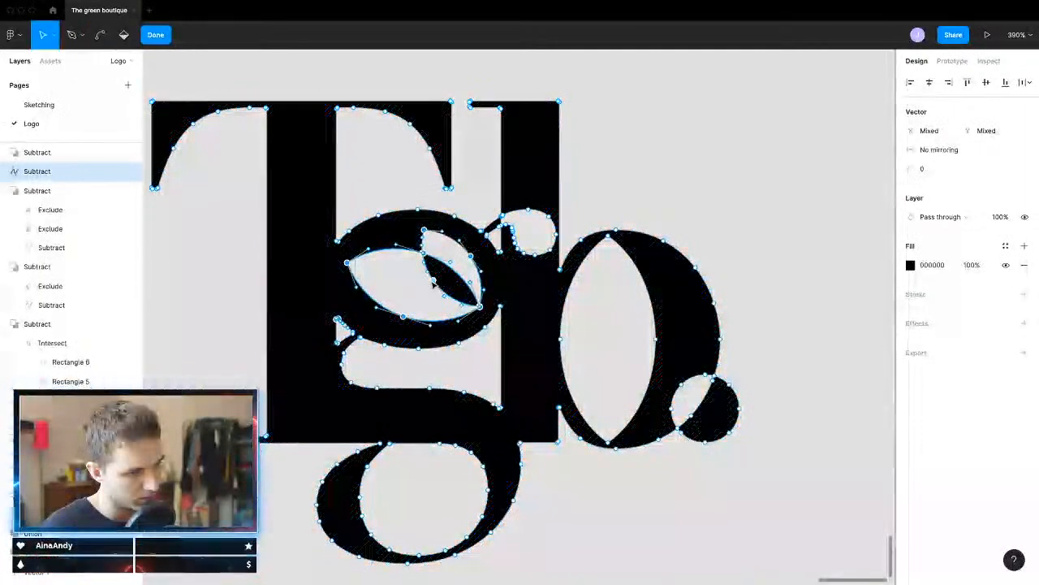
drag(433, 281, 436, 296)
key(Up)
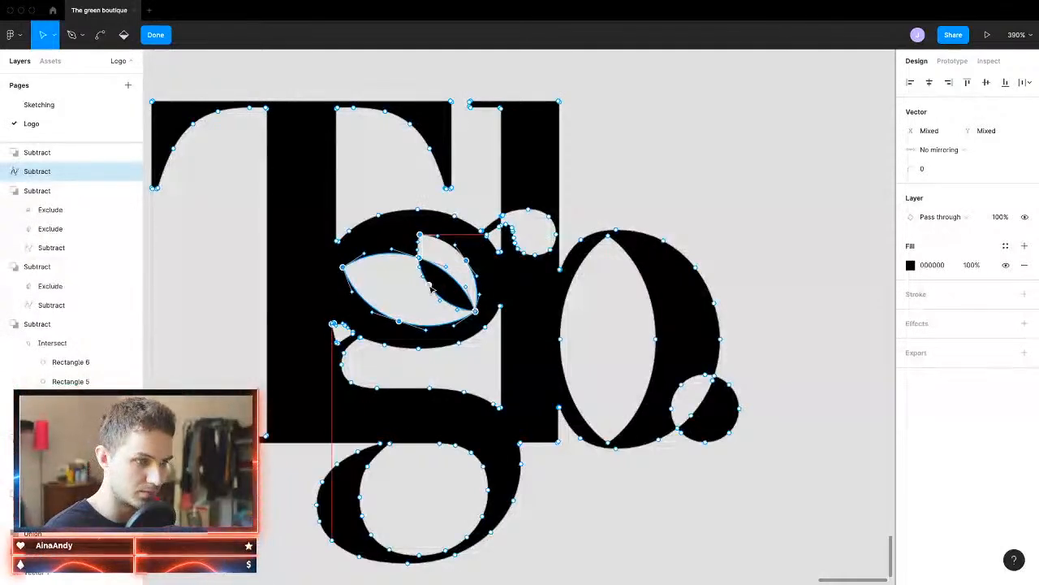
key(Escape)
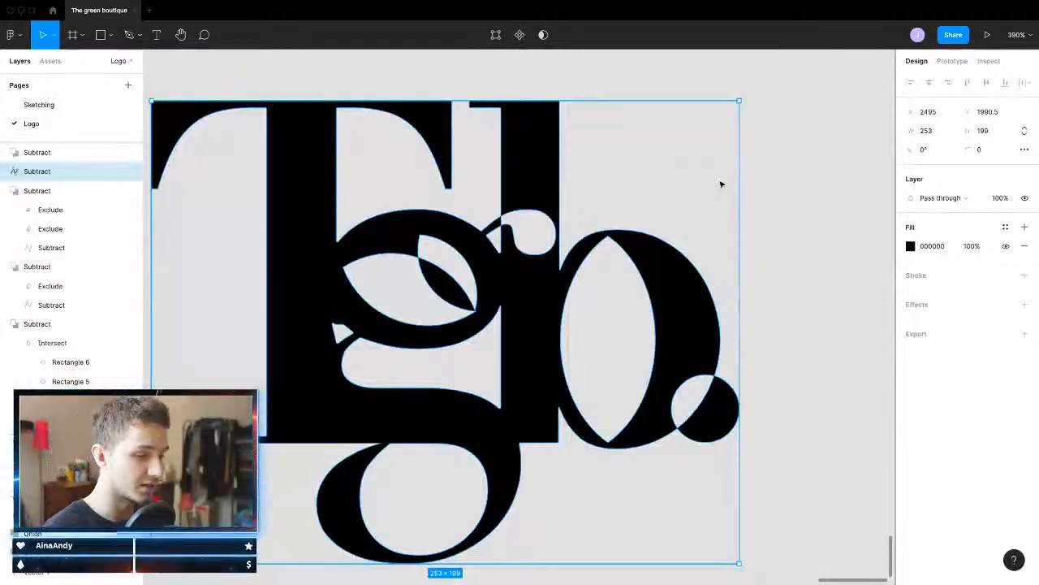
click(705, 198)
Step: Duplicate the last monogram of the row above the g-leaf versions and enlarge the copy to 981 × 771 at X 3355, Y 1064
scroll(518, 297, down, 10)
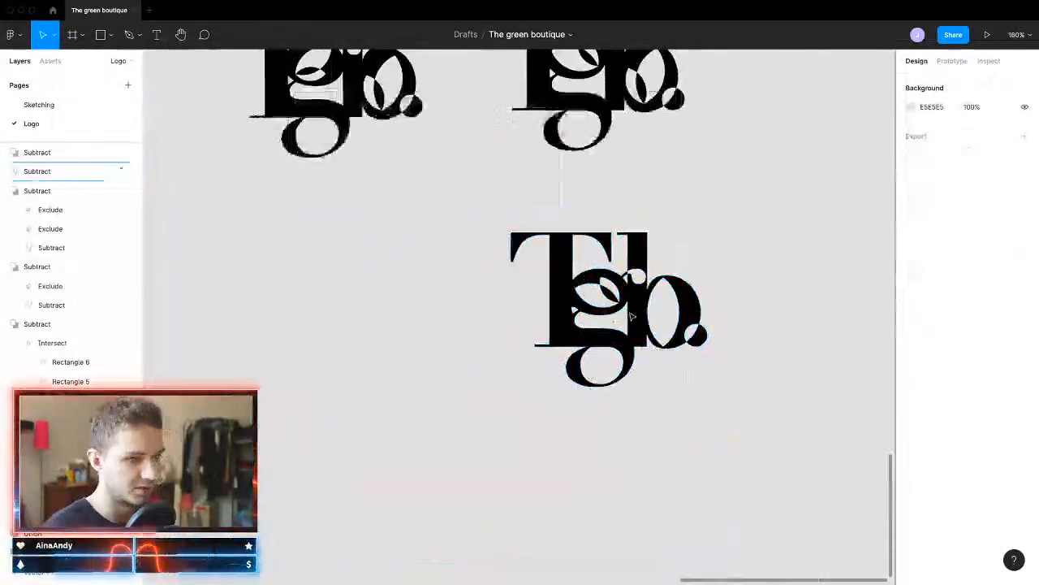
scroll(631, 316, right, 5)
scroll(569, 308, up, 4)
scroll(512, 341, left, 3)
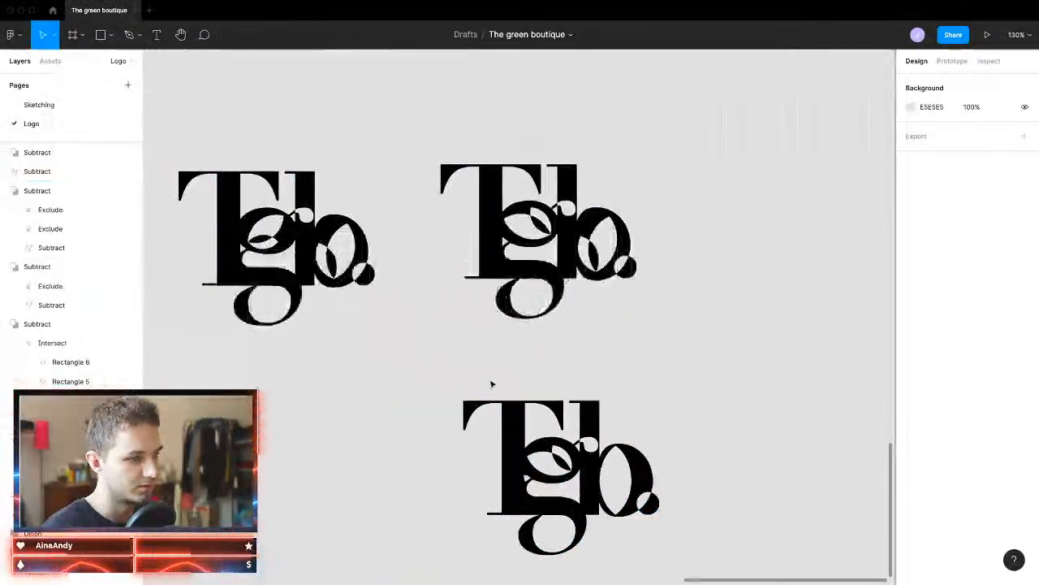
scroll(431, 331, left, 5)
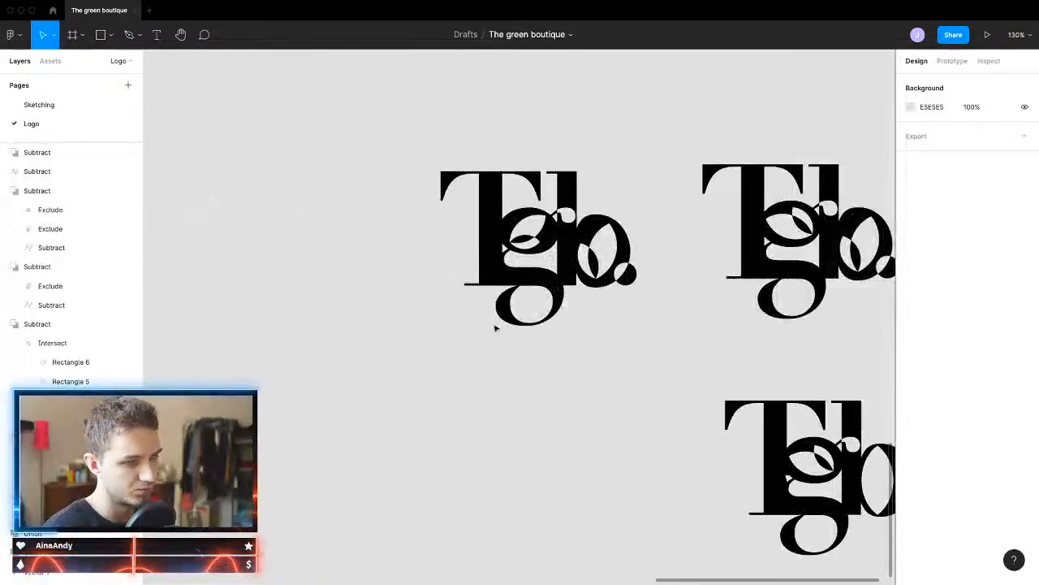
scroll(496, 328, down, 6)
click(632, 185)
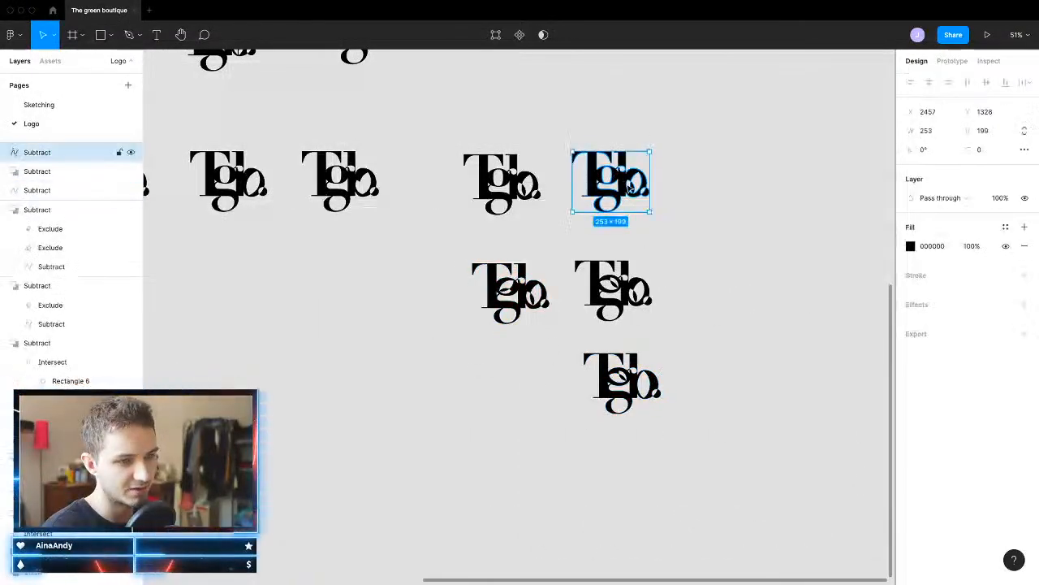
drag(632, 185, 858, 187)
scroll(817, 208, right, 5)
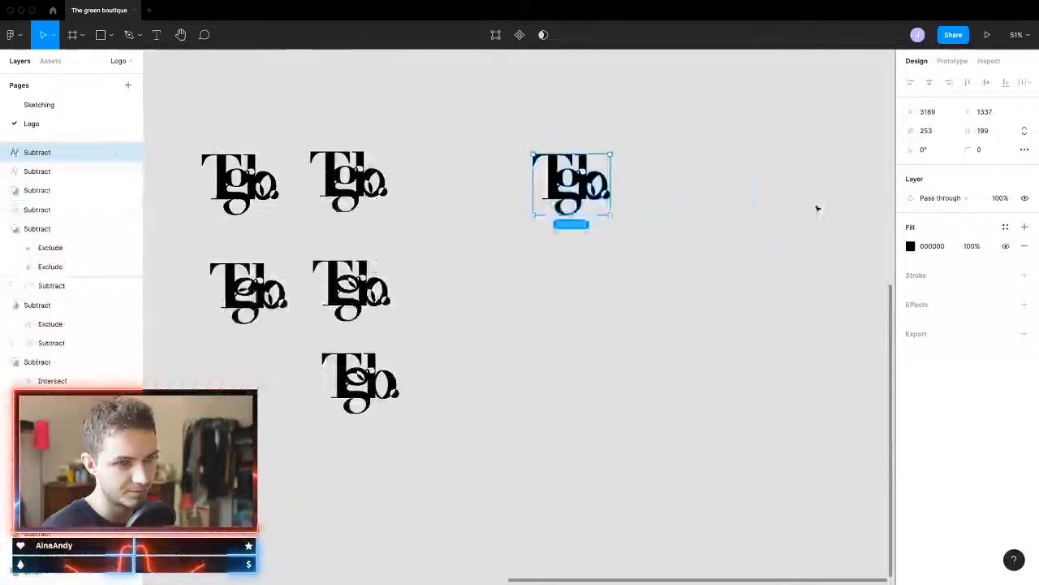
scroll(656, 219, down, 6)
drag(623, 209, 740, 167)
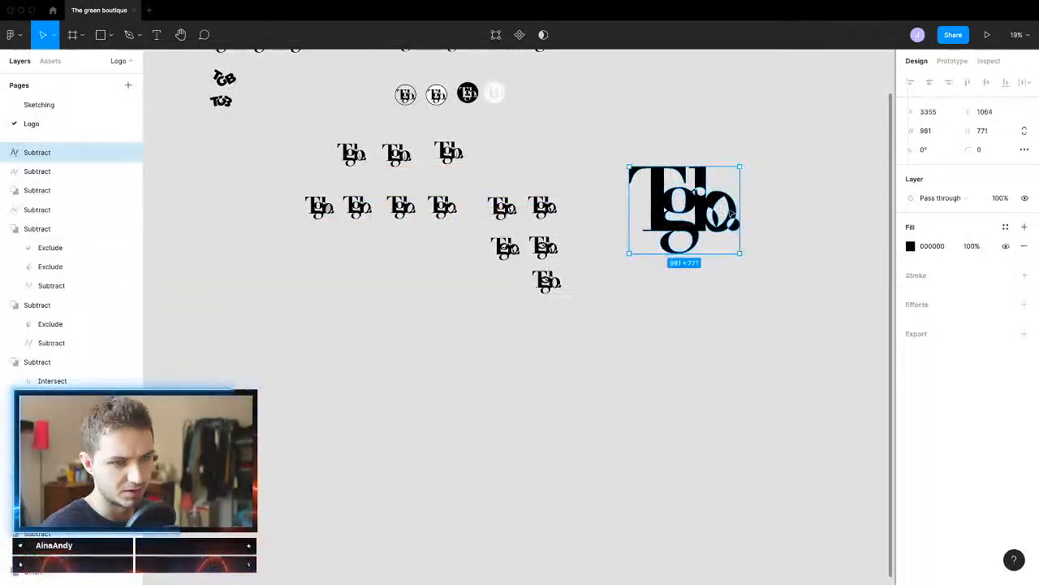
Step: Undo the last enlargement of the Tgb. monogram, and rescale it proportionally to about 921 × 725
scroll(730, 213, up, 5)
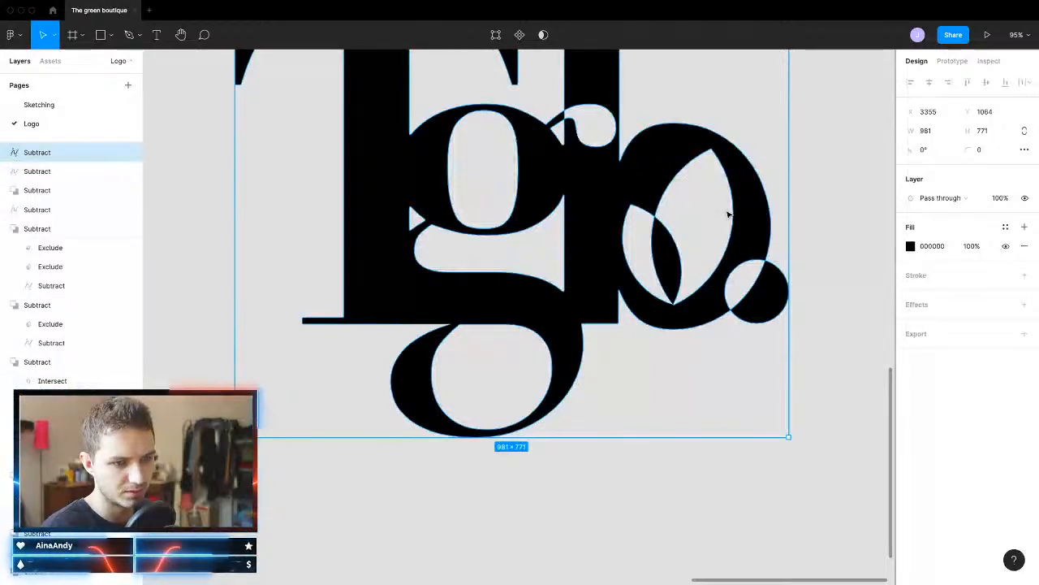
key(super+z)
key(super+z)
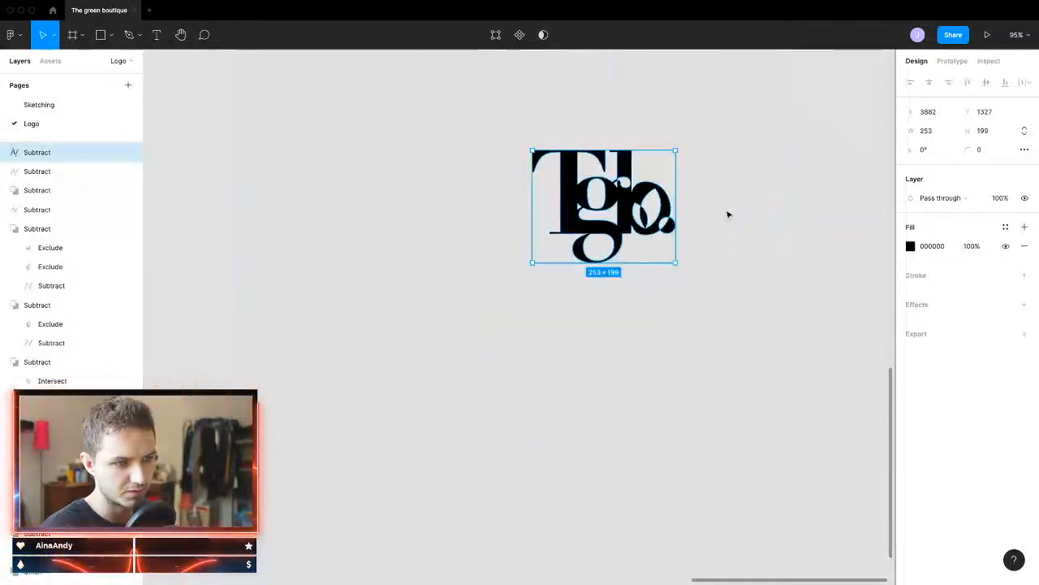
scroll(483, 296, down, 2)
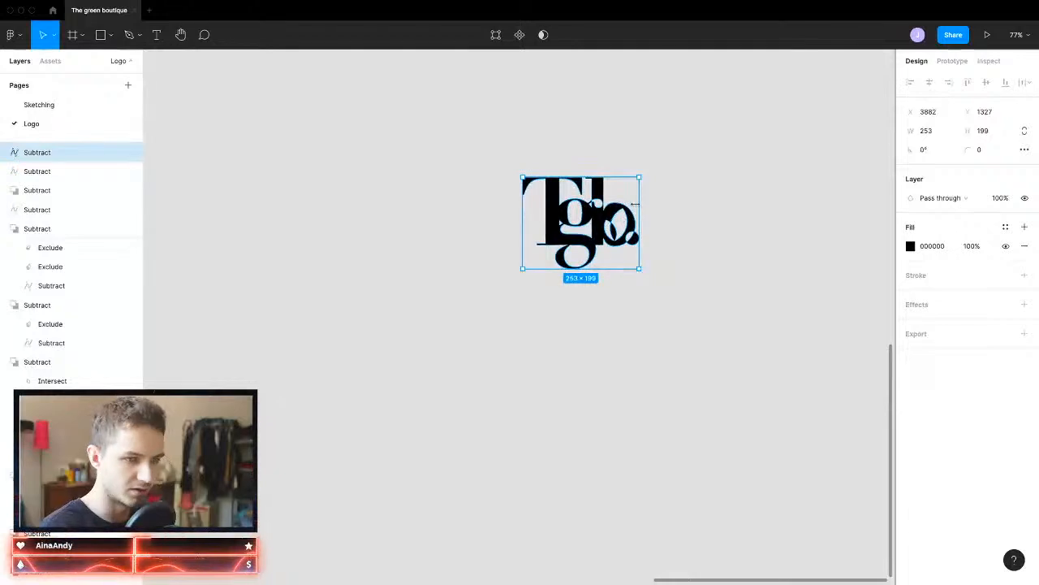
drag(640, 190, 794, 200)
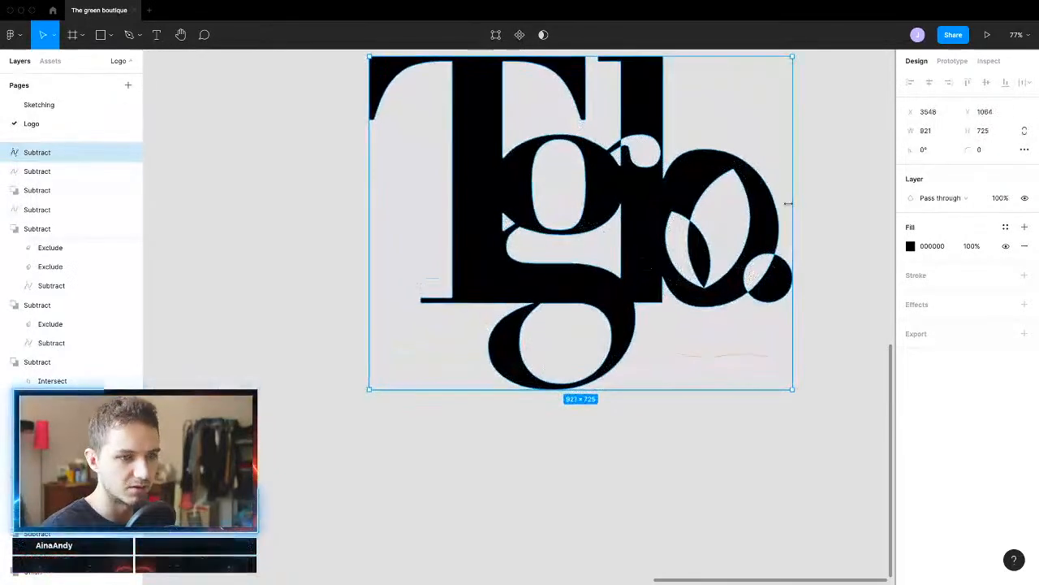
click(689, 472)
Step: Move the enlarged monogram to empty canvas far from the other logo variants, at about X 4866, Y 919
scroll(682, 454, down, 5)
click(642, 359)
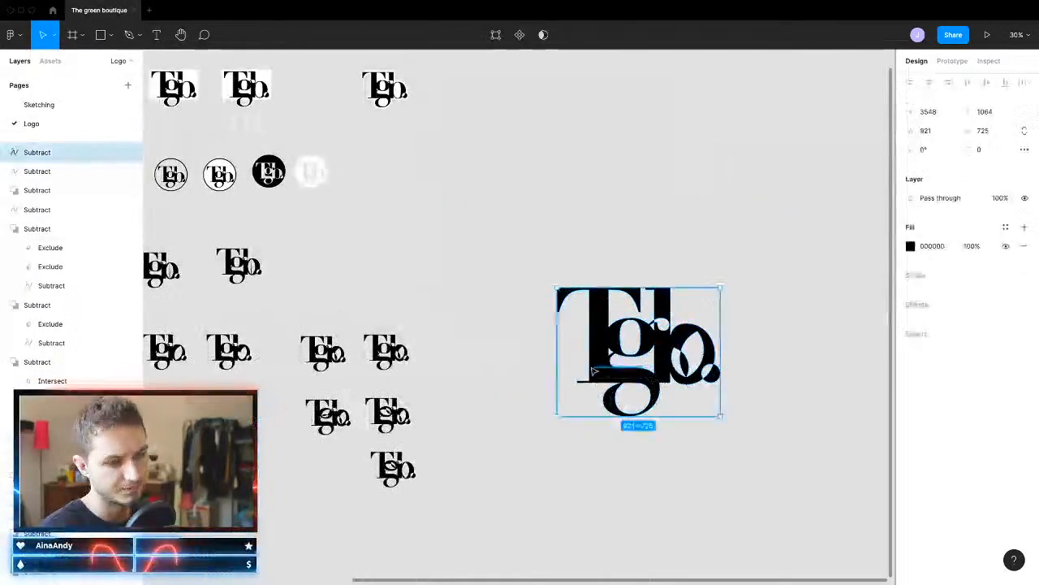
drag(642, 359, 558, 351)
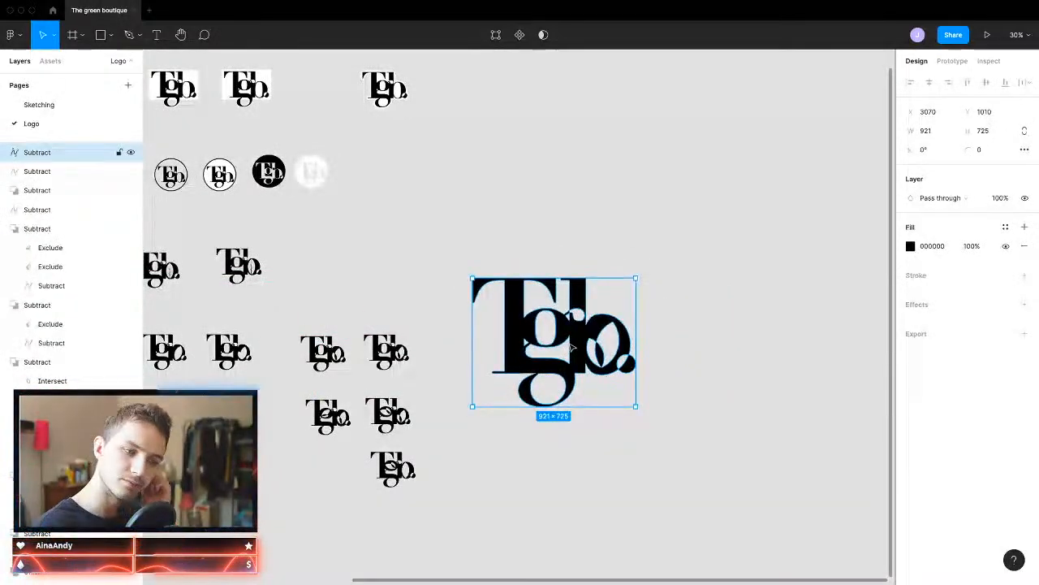
click(579, 475)
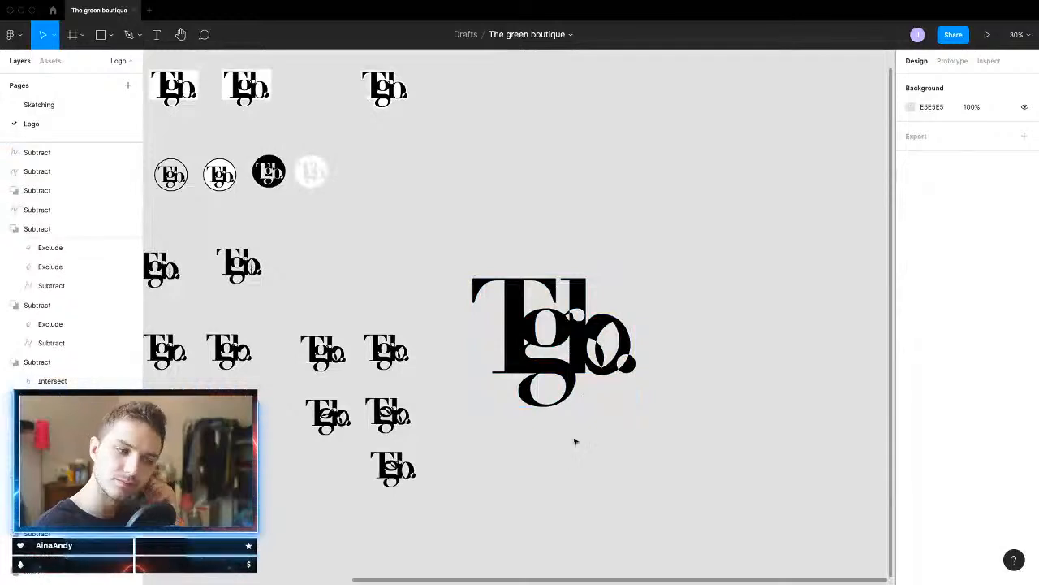
click(572, 349)
drag(572, 317, 888, 300)
scroll(632, 399, right, 3)
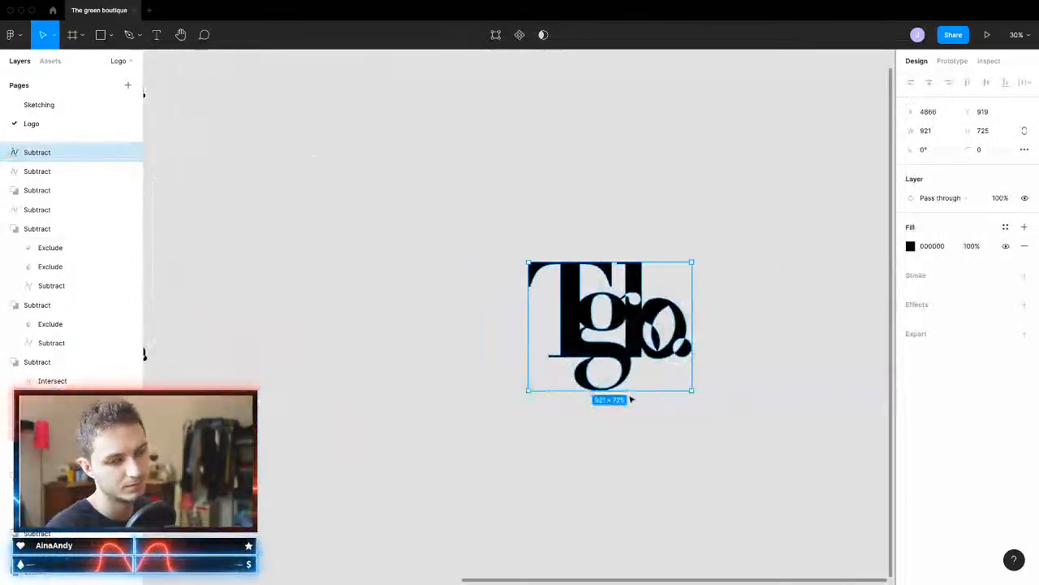
Step: Compare the enlarged monogram with the earlier logo variants on the page
scroll(525, 410, down, 5)
scroll(489, 438, up, 3)
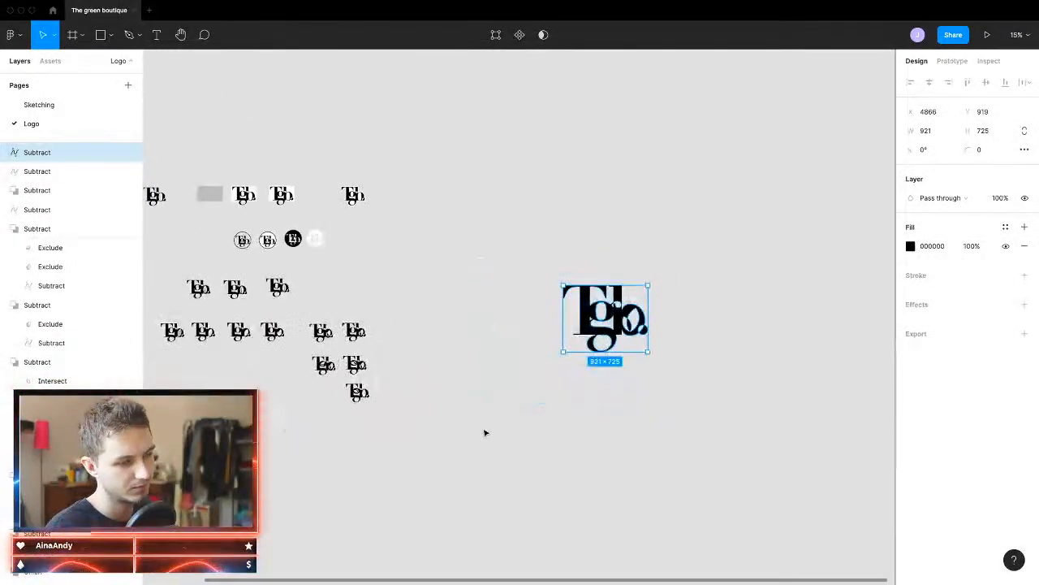
scroll(300, 389, left, 5)
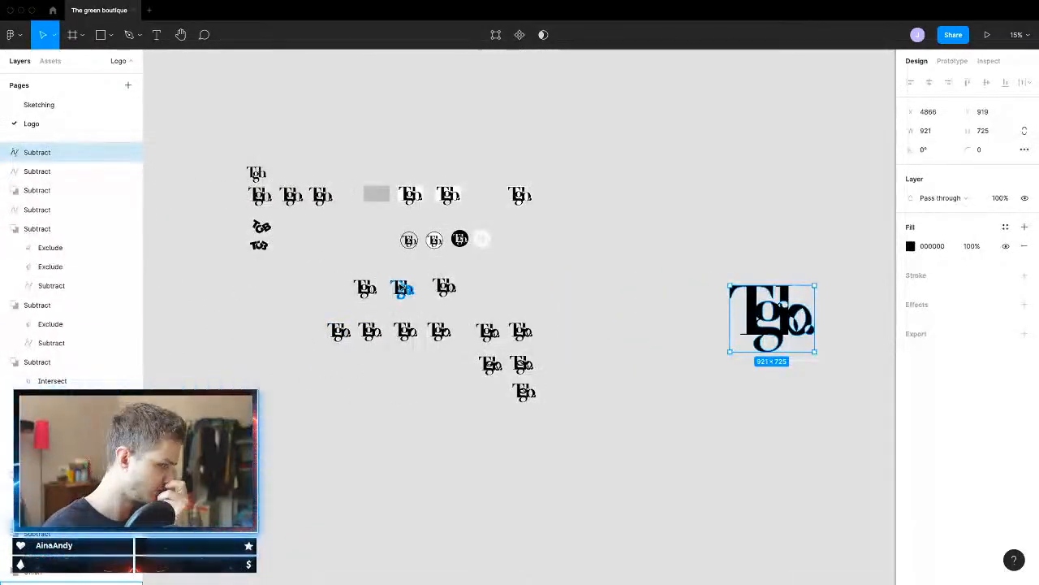
scroll(786, 376, right, 3)
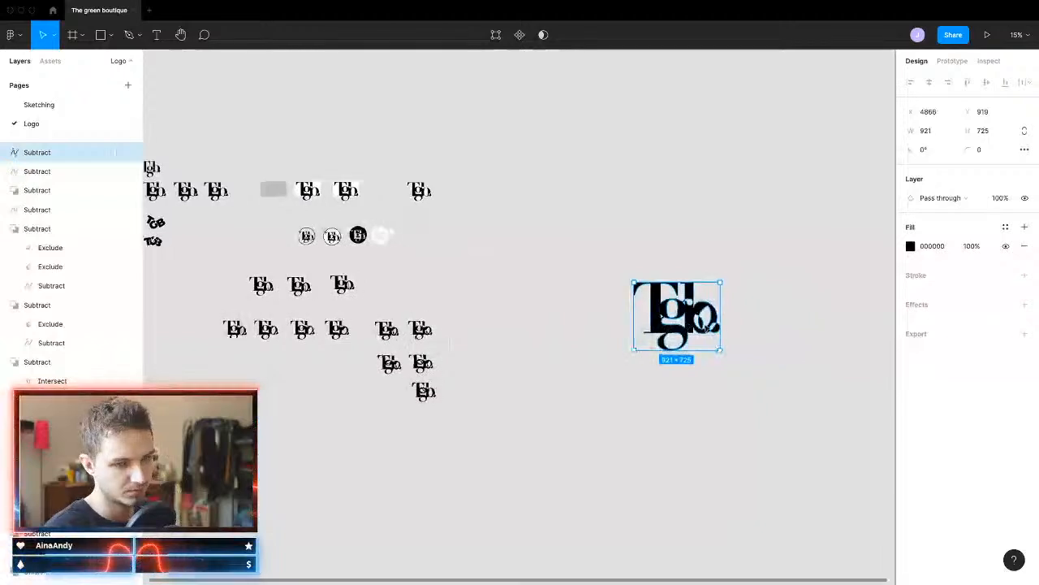
scroll(719, 328, up, 4)
scroll(723, 329, right, 5)
scroll(444, 370, up, 5)
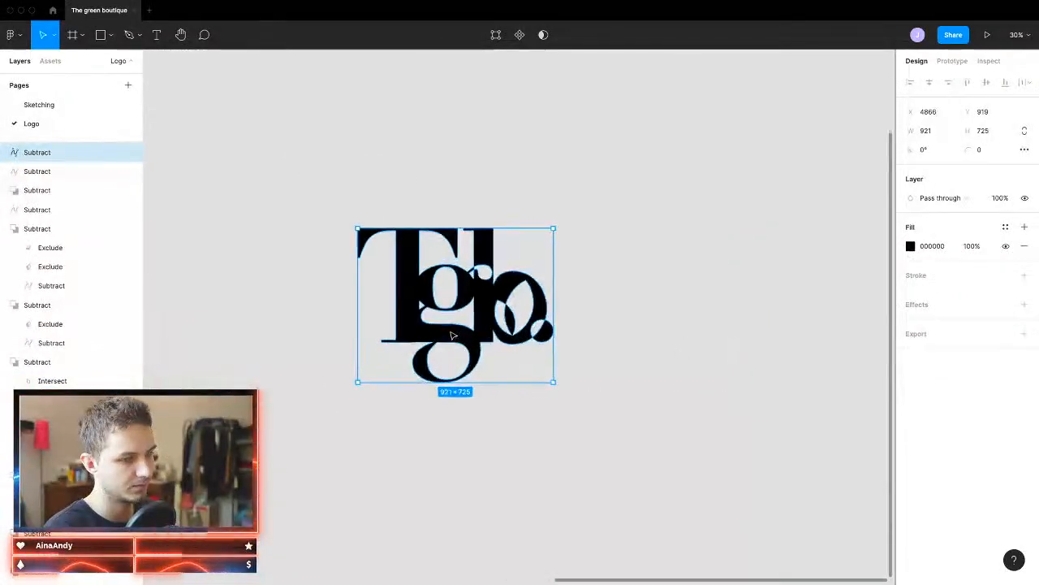
scroll(452, 334, down, 4)
Step: Add a text layer reading "The Green Boutique" below the enlarged monogram
click(156, 36)
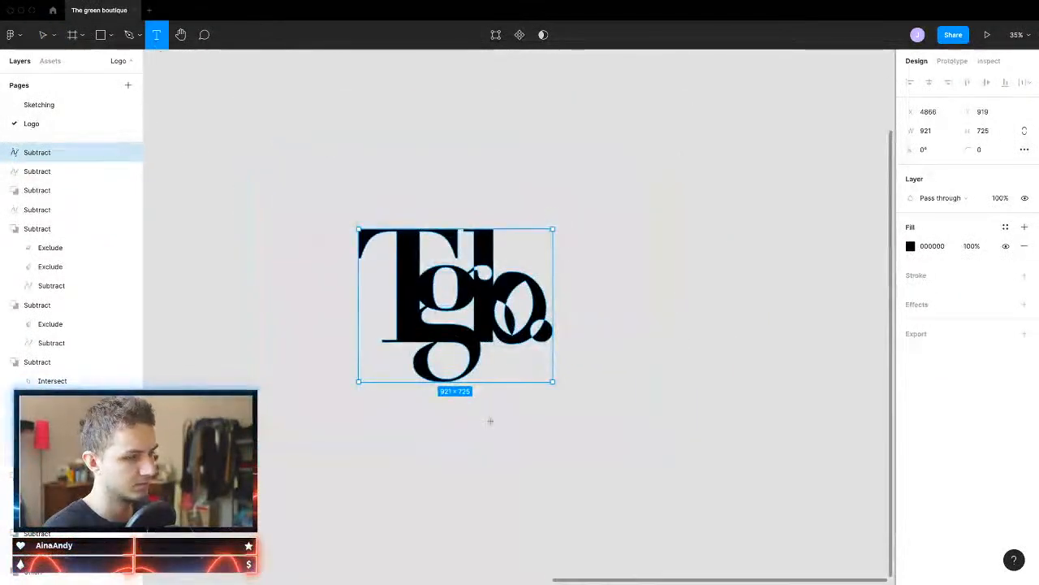
click(490, 420)
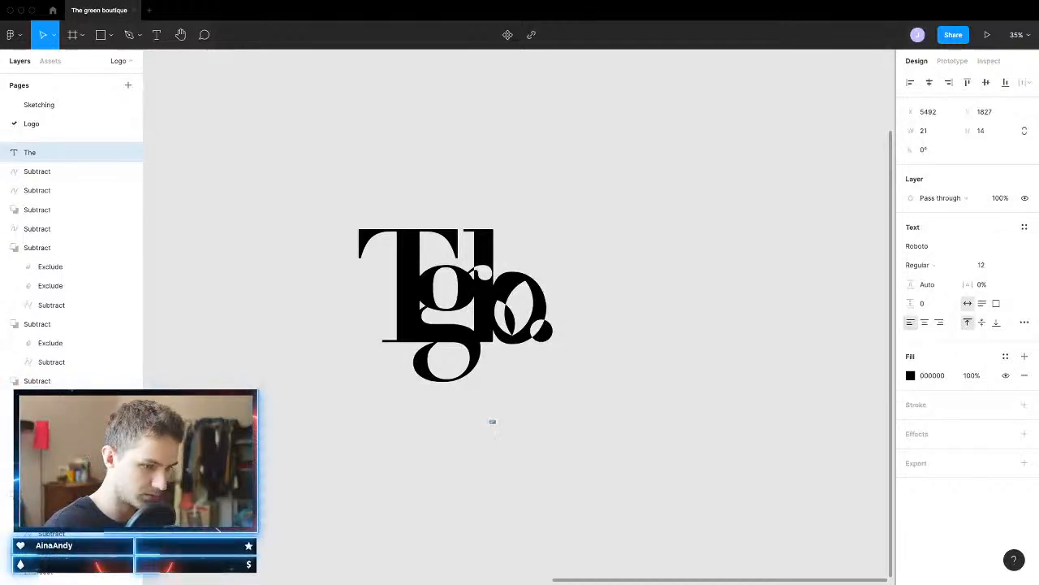
scroll(448, 411, up, 8)
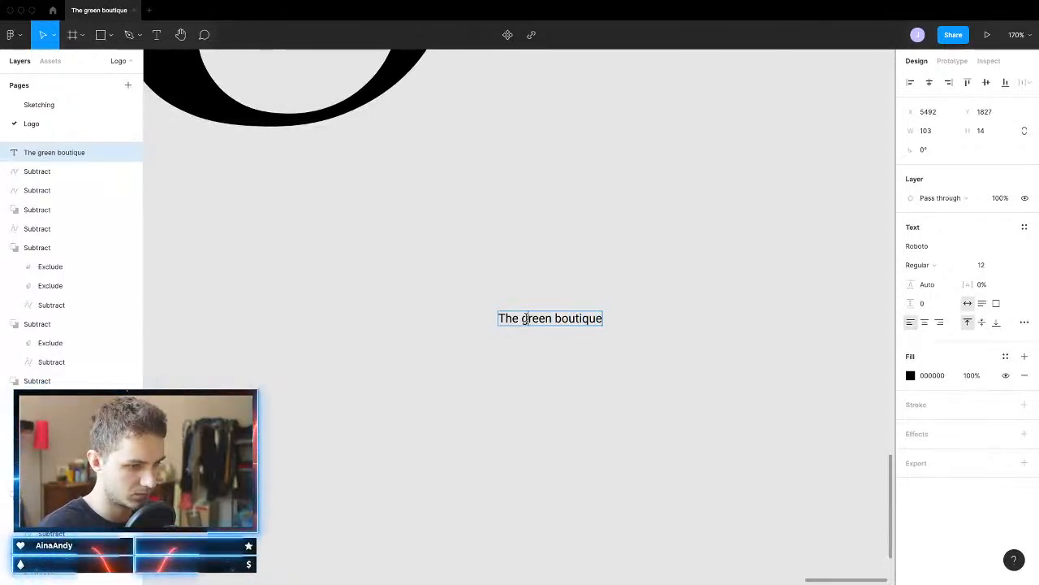
text(G)
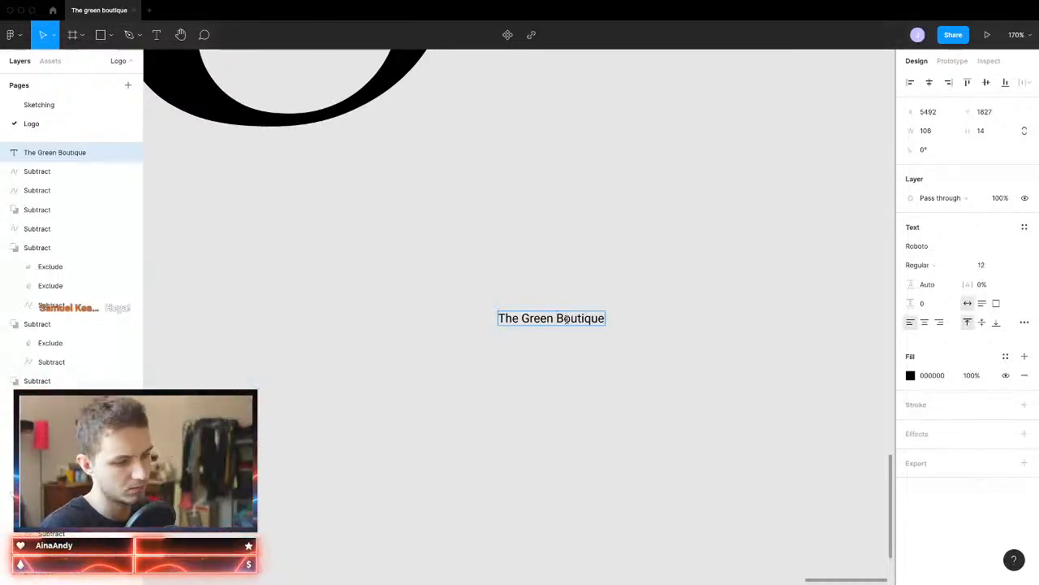
Step: Try flattening the brand name text to outlines and enlarging it to about 431 × 47, and undo it
scroll(550, 409, down, 5)
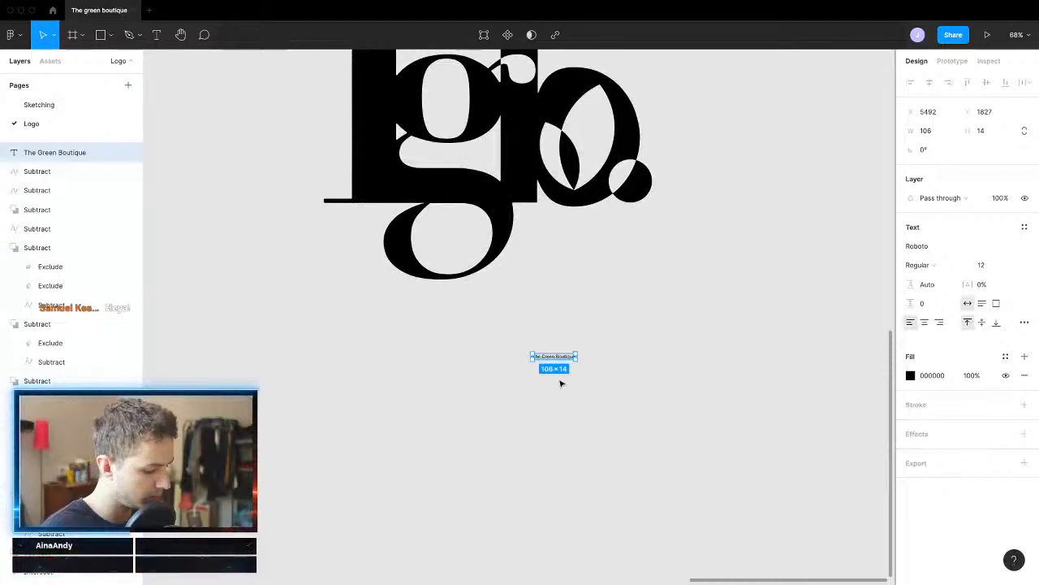
key(super+e)
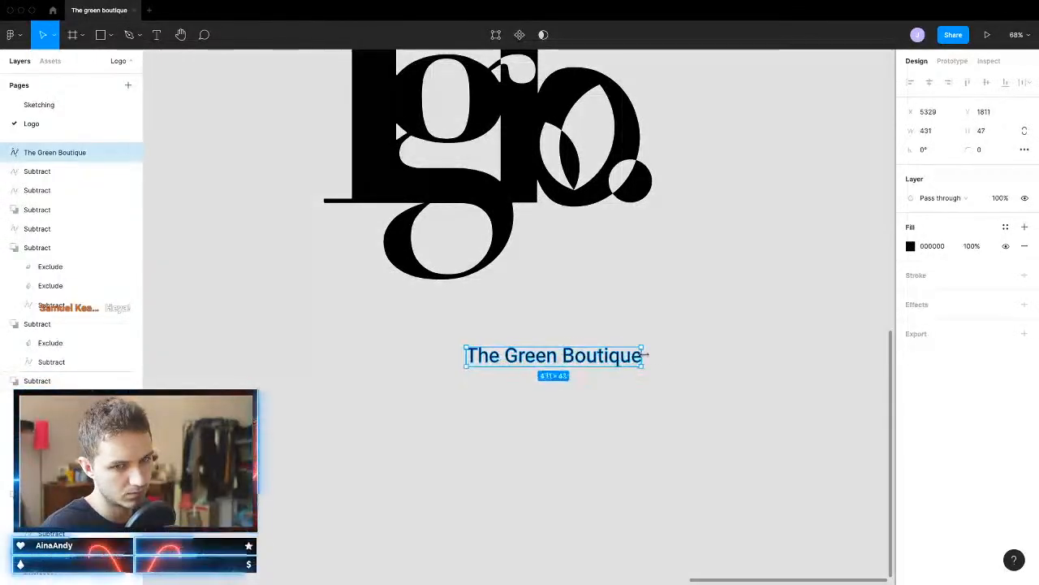
key(super+z)
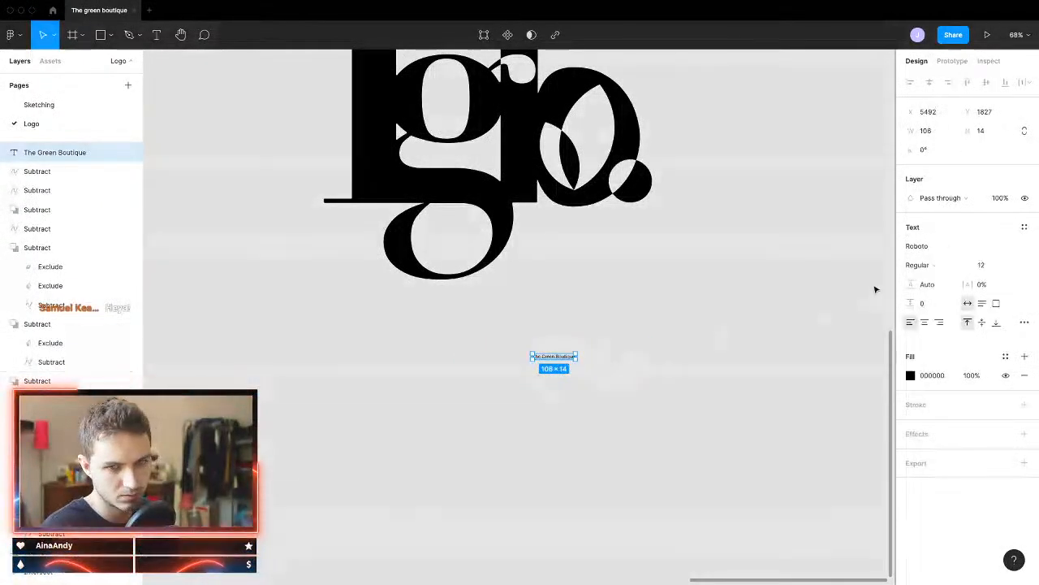
Step: Set the brand name text's font to Helvetica and inspect it up close
click(926, 253)
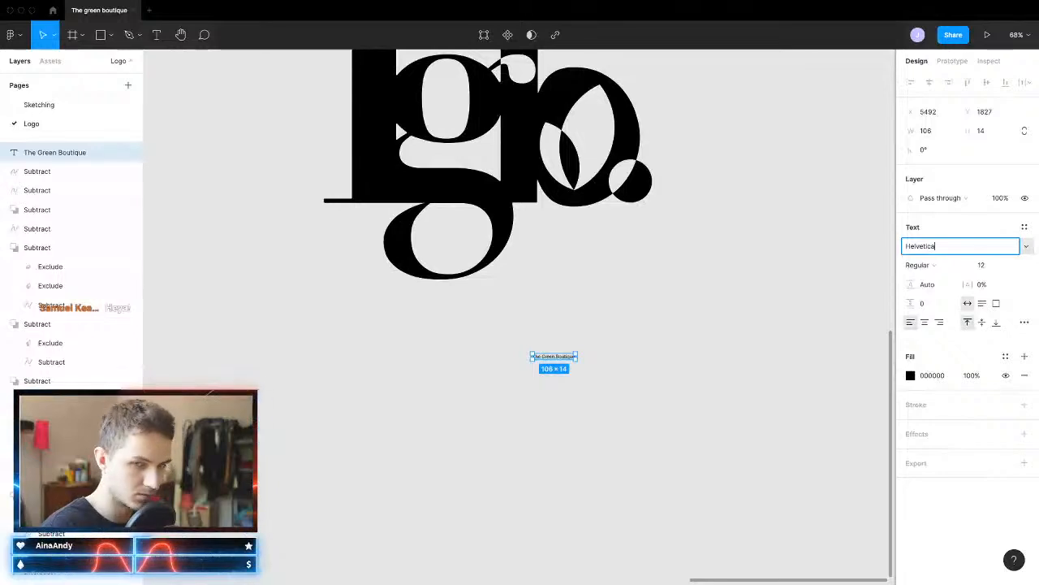
key(Return)
scroll(538, 360, up, 6)
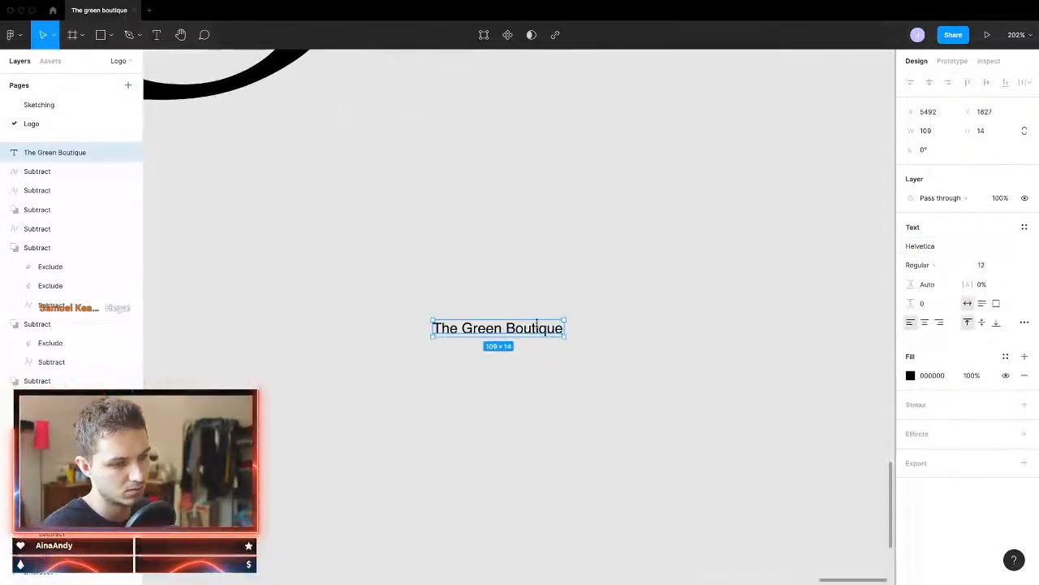
scroll(537, 325, up, 5)
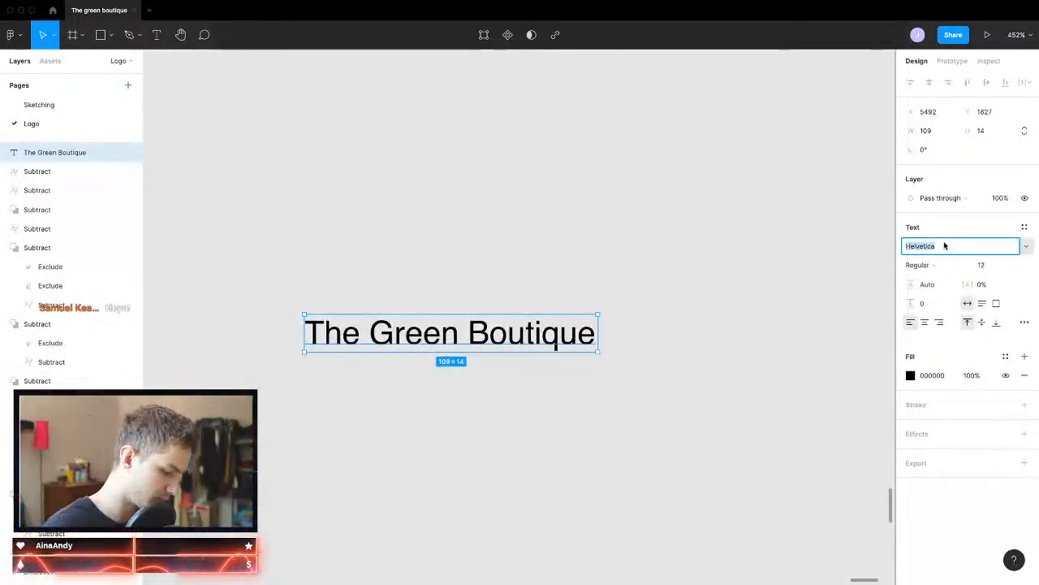
Step: Change the brand name text's font to Montserrat
key(Return)
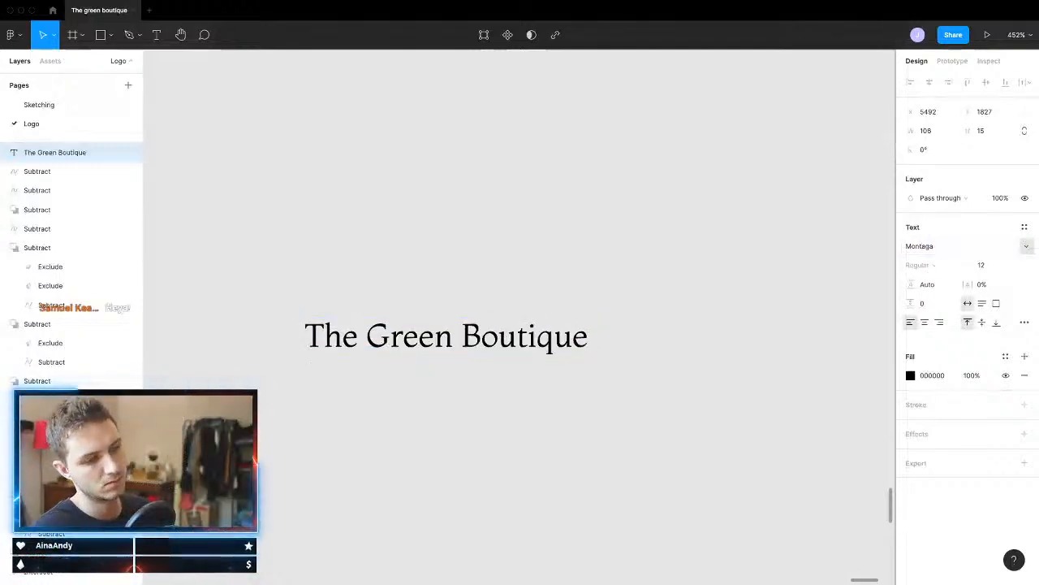
click(920, 247)
text(Mon)
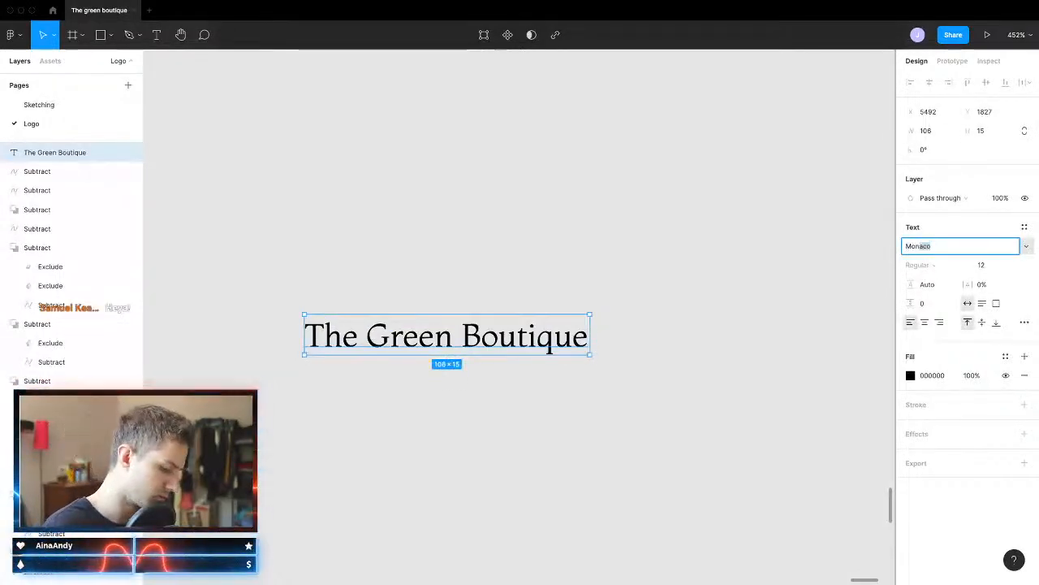
text(tser)
key(Return)
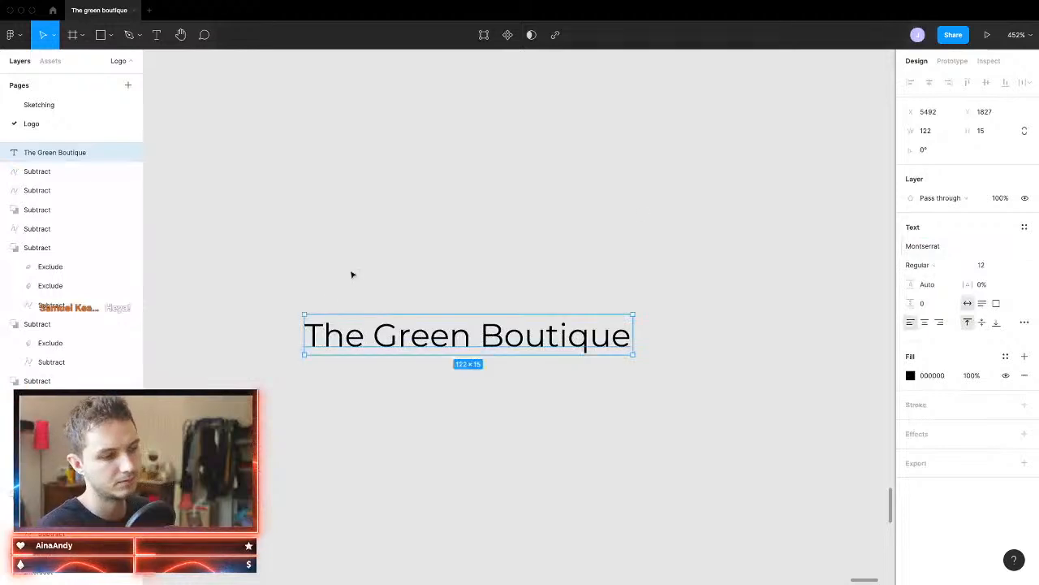
Step: Move the brand name just below the monogram, try stretching its text box to about 650 × 79, and undo the resize
scroll(575, 380, down, 5)
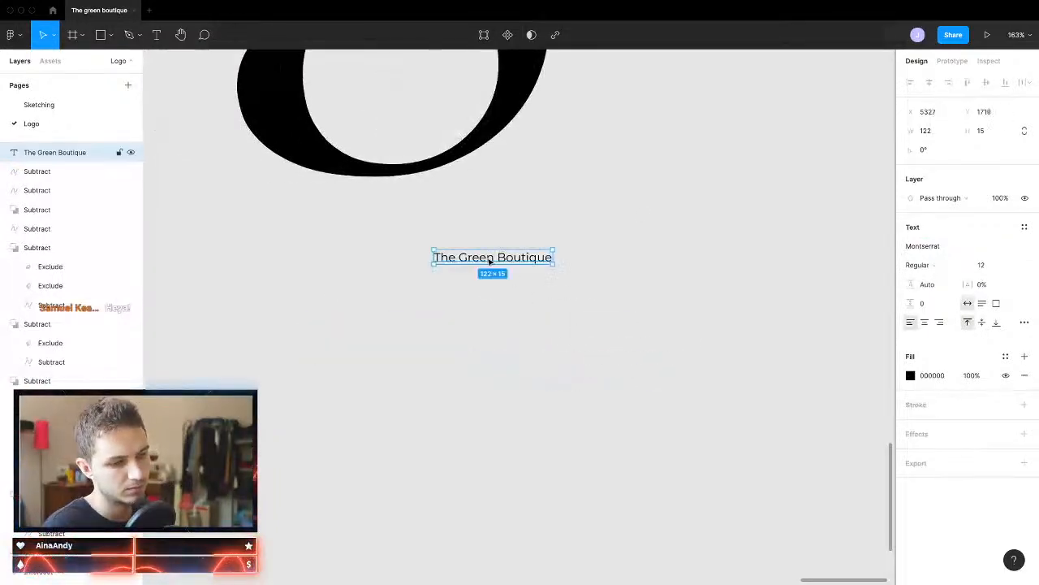
scroll(649, 367, down, 5)
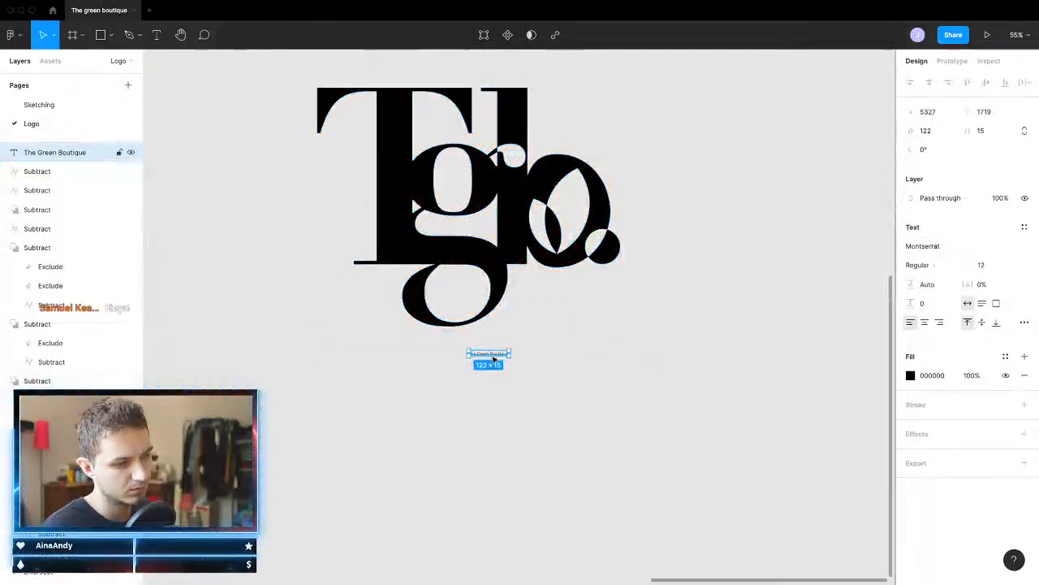
drag(512, 353, 599, 353)
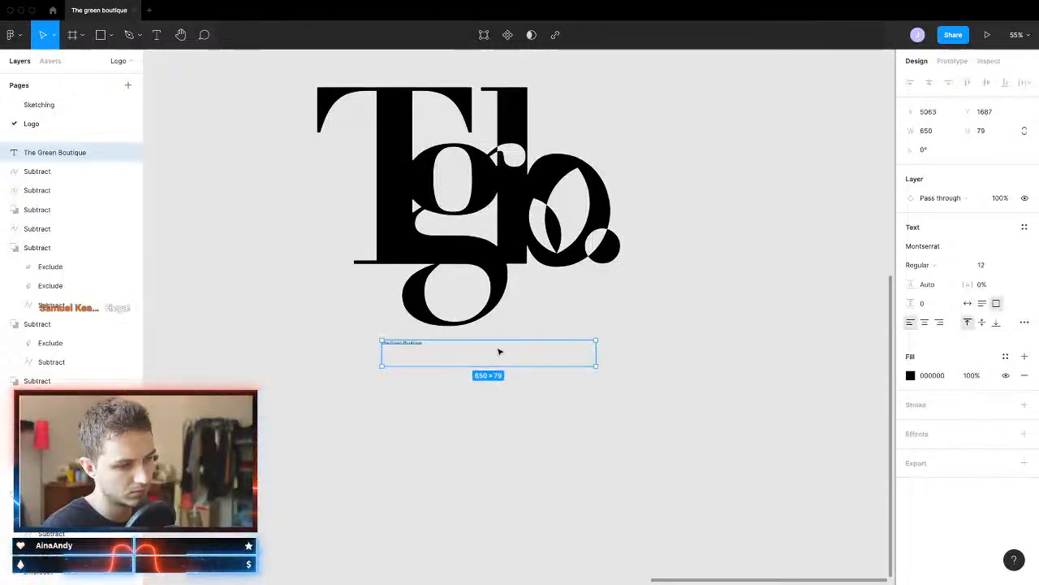
key(super+z)
Step: Increase the brand name text's font size to 82
double_click(401, 342)
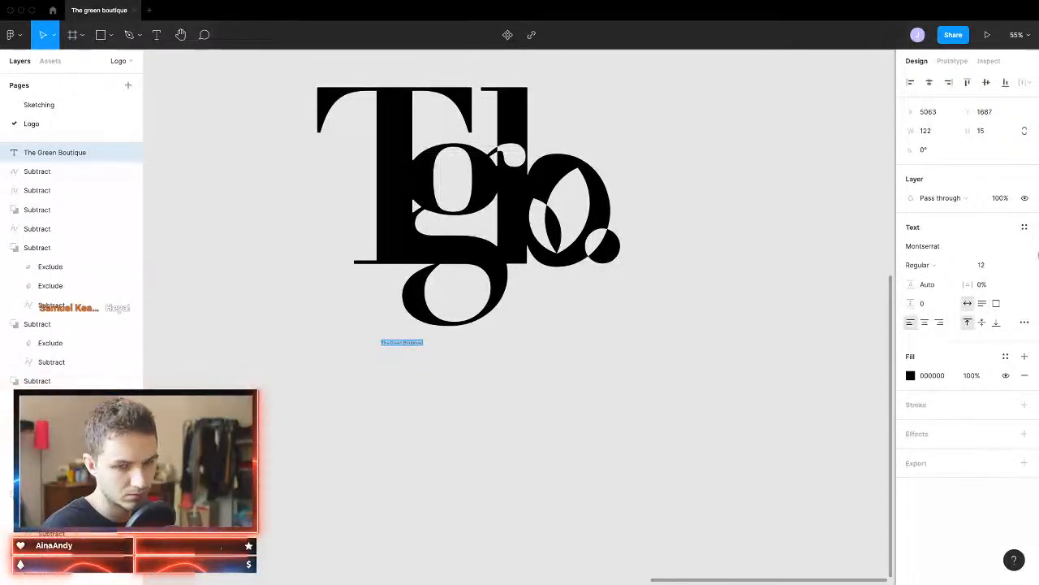
key(shift+Up)
key(shift+Up)
key(shift+Up)
key(shift+Up)
key(shift+Up)
key(shift+Up)
key(shift+Up)
key(shift+Up)
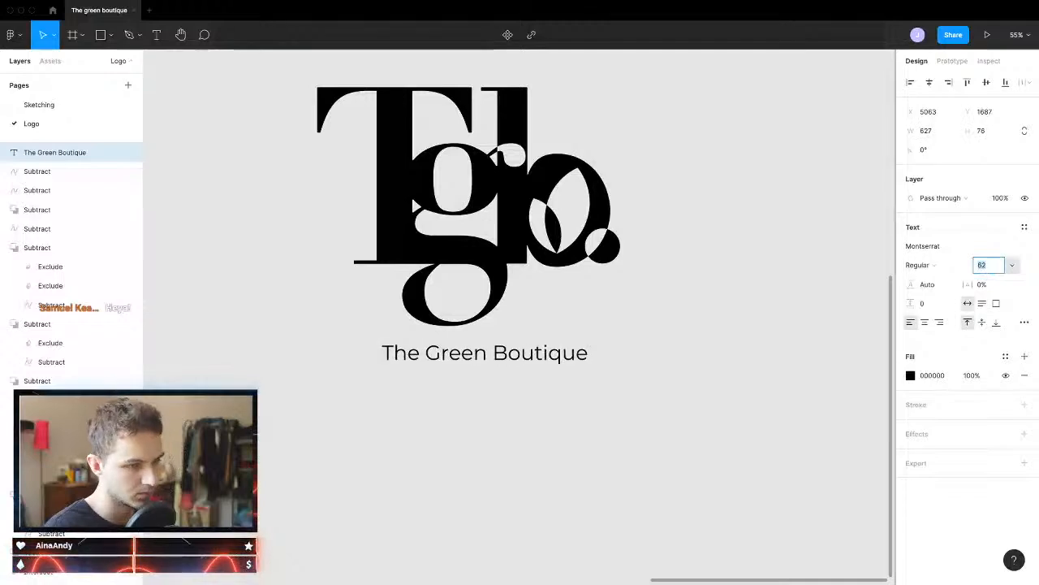
key(shift+Down)
click(568, 362)
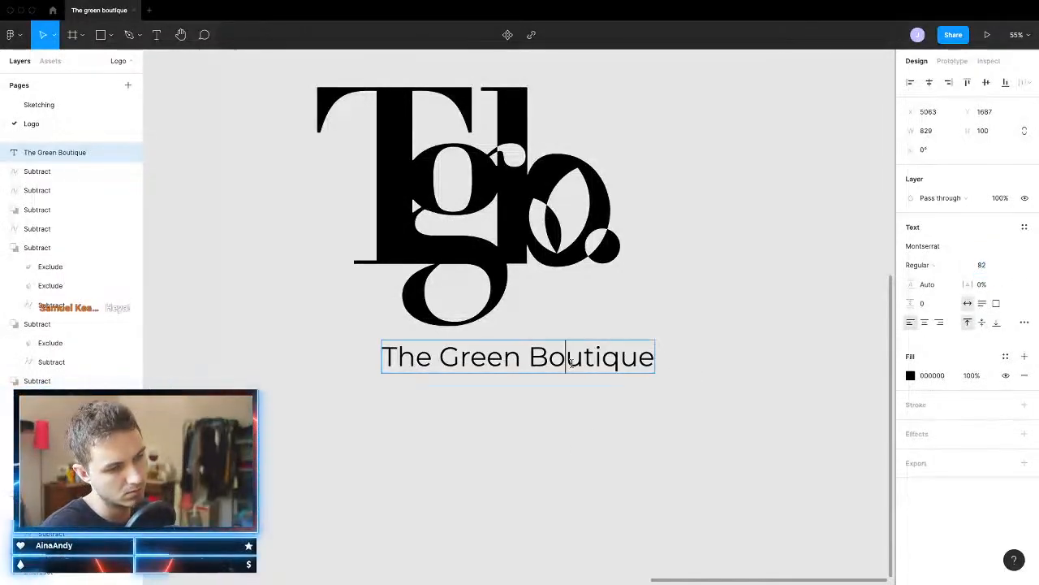
Step: Move the brand name up against the base of the T, over the g's lower loop, aligned with the base serif's left end
click(598, 451)
click(598, 451)
drag(583, 370, 554, 295)
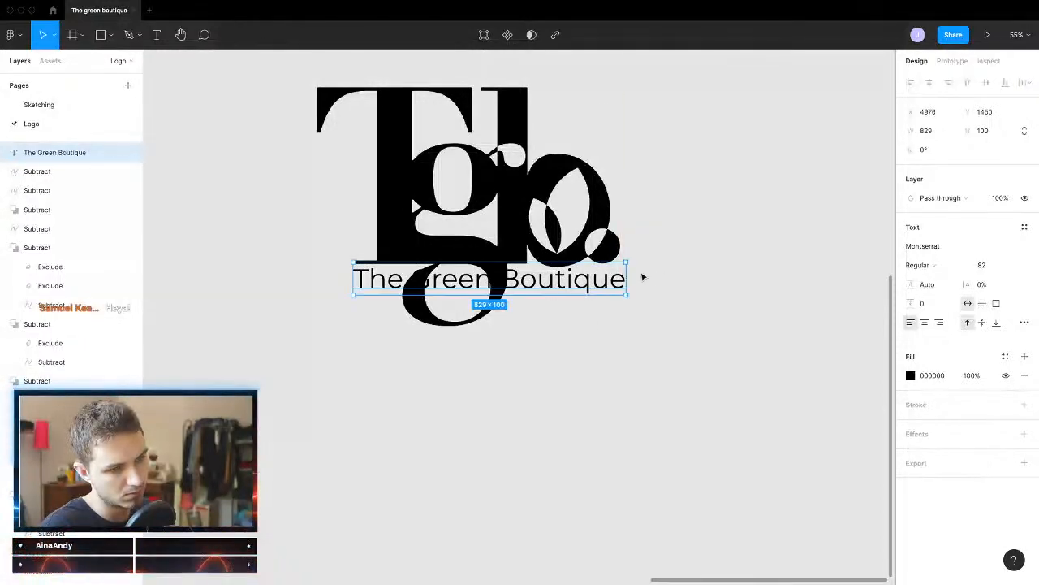
Step: Narrow the brand name's text box to about 811 wide, in line with the monogram's dot, and set the font size to 80
drag(626, 276, 620, 276)
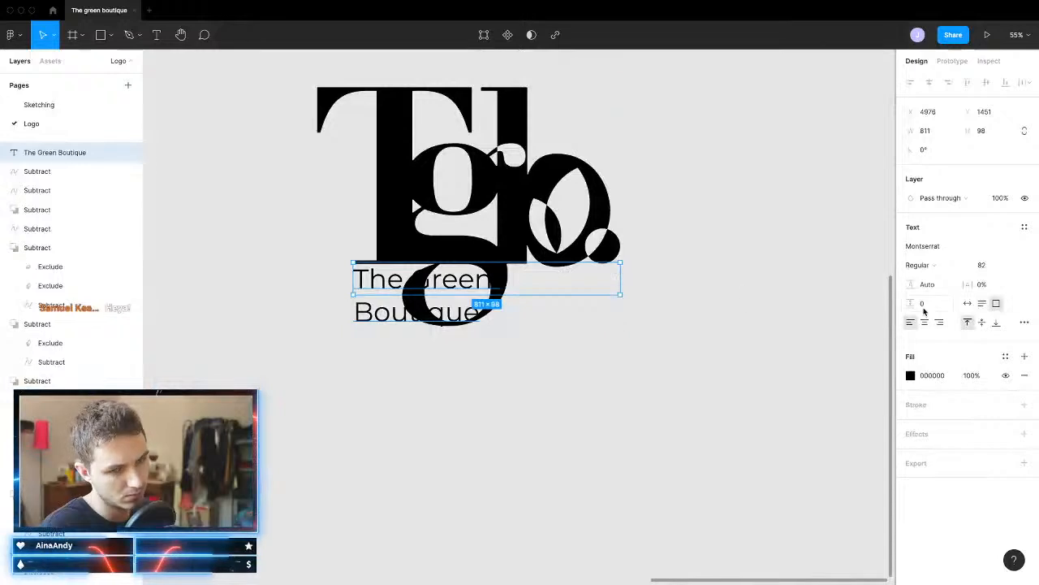
text(80)
key(Return)
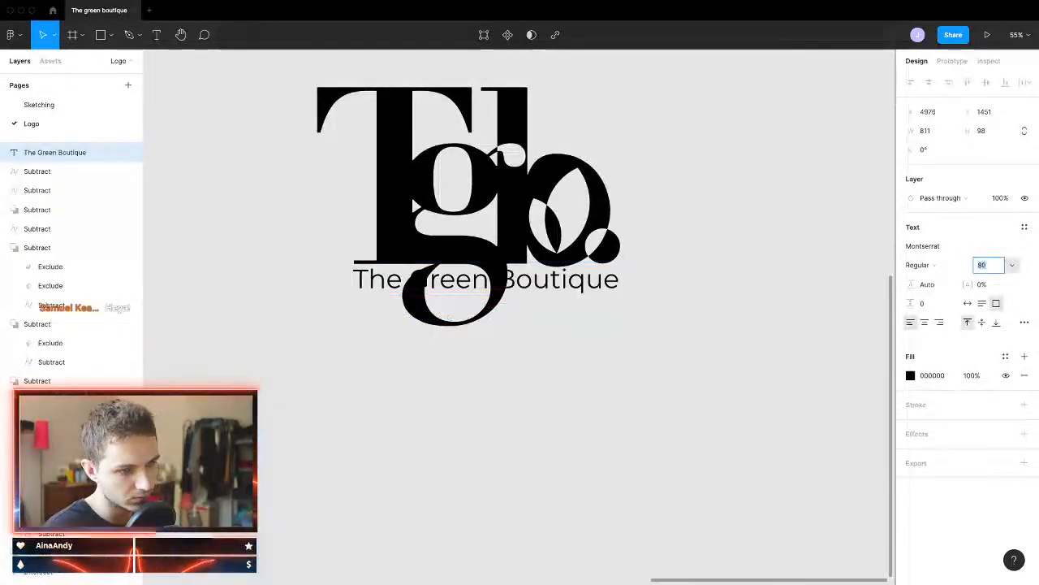
click(580, 464)
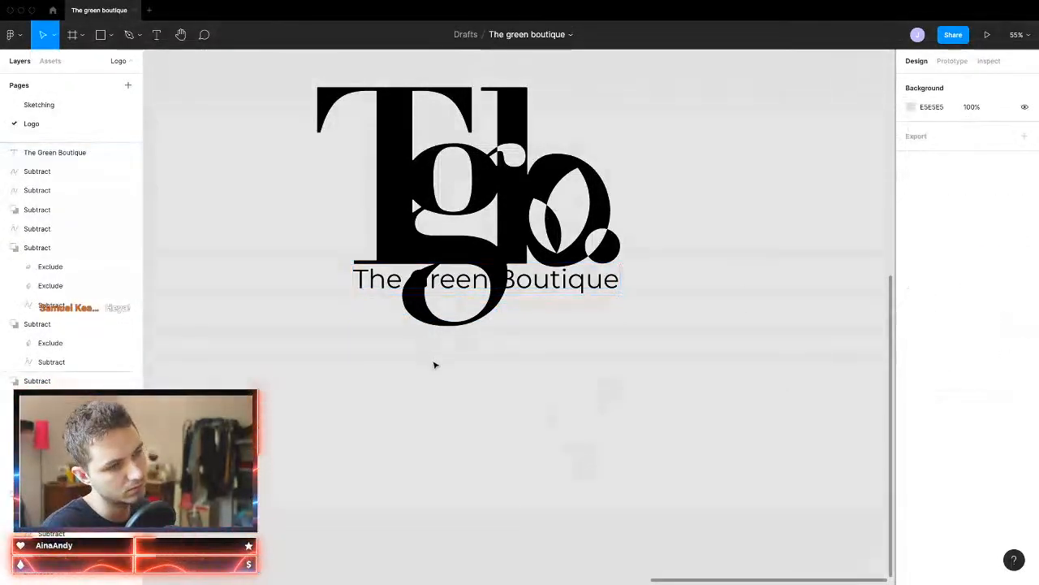
Step: Duplicate the monogram and brand name lockup to the right of the original and combine the copy with Exclude selection
scroll(434, 365, down, 5)
drag(622, 196, 308, 385)
drag(485, 279, 772, 276)
click(553, 36)
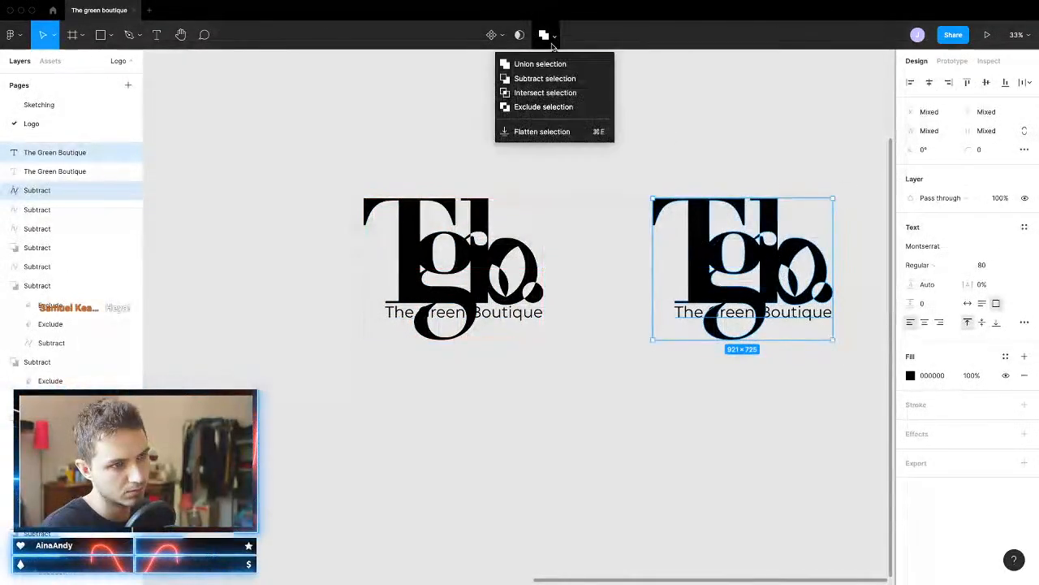
click(560, 107)
click(594, 447)
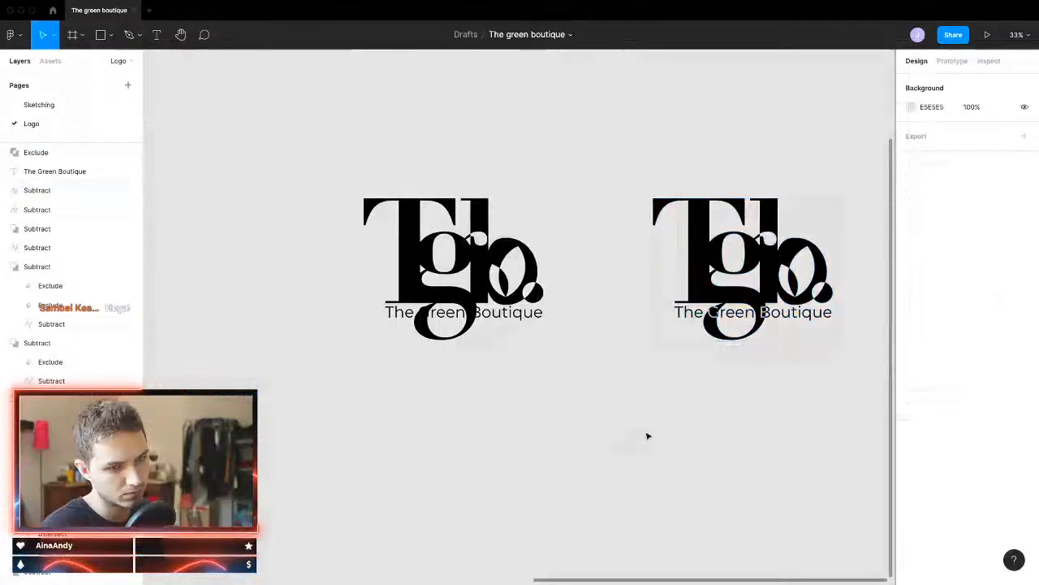
Step: Examine the excluded lockup's text overlap up close and compare it with the original lockup beside it
scroll(682, 328, right, 3)
scroll(682, 328, up, 10)
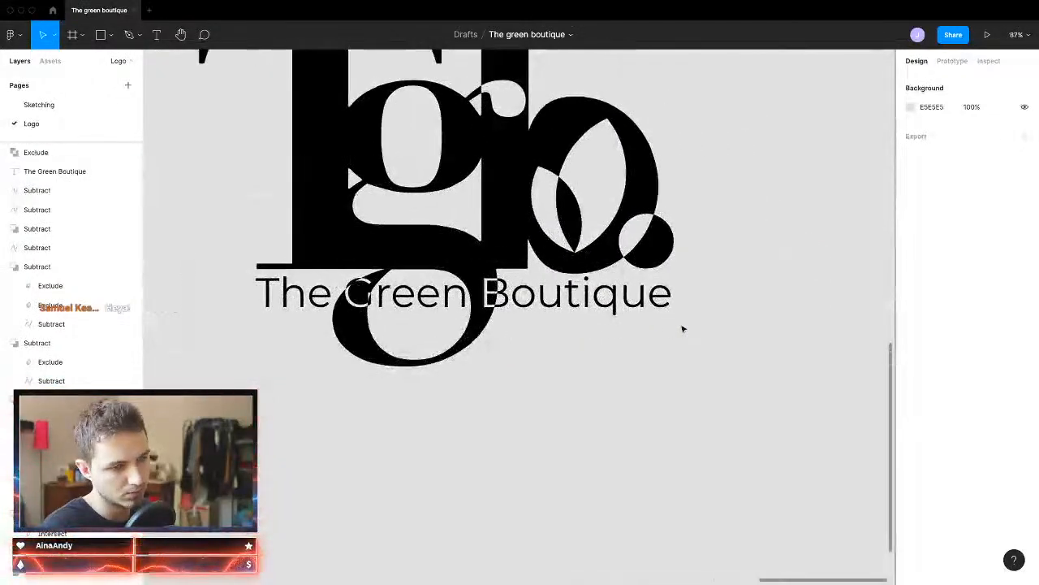
scroll(552, 376, down, 10)
scroll(487, 458, left, 3)
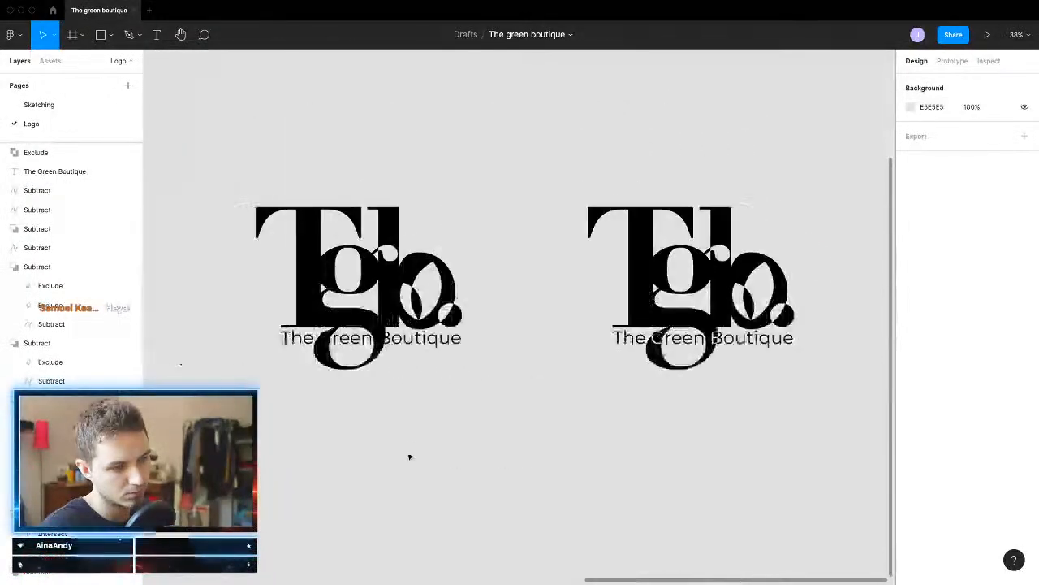
scroll(408, 454, down, 2)
scroll(524, 457, right, 3)
scroll(528, 458, down, 5)
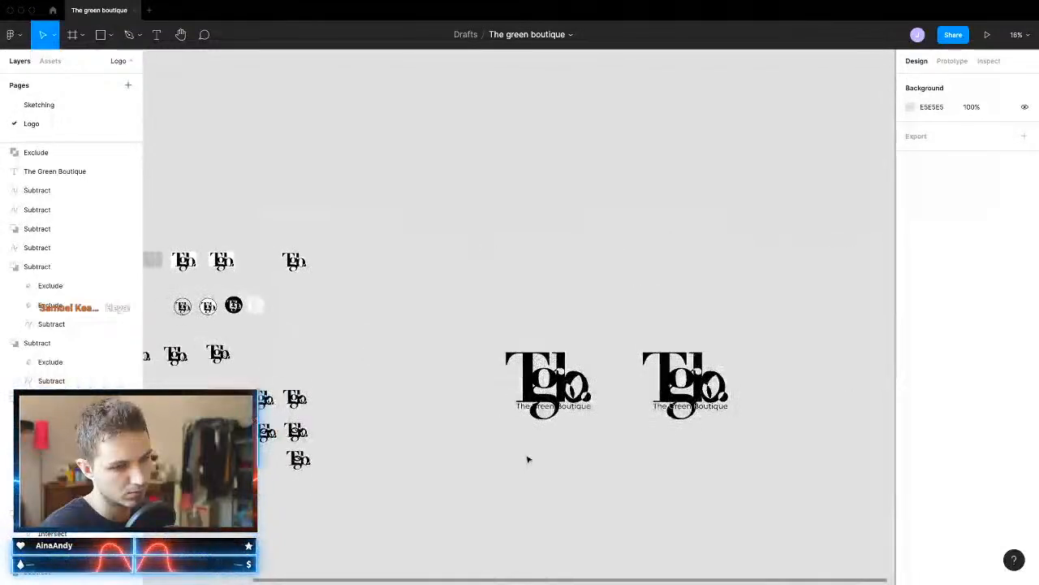
scroll(674, 366, right, 3)
scroll(529, 408, up, 6)
click(530, 406)
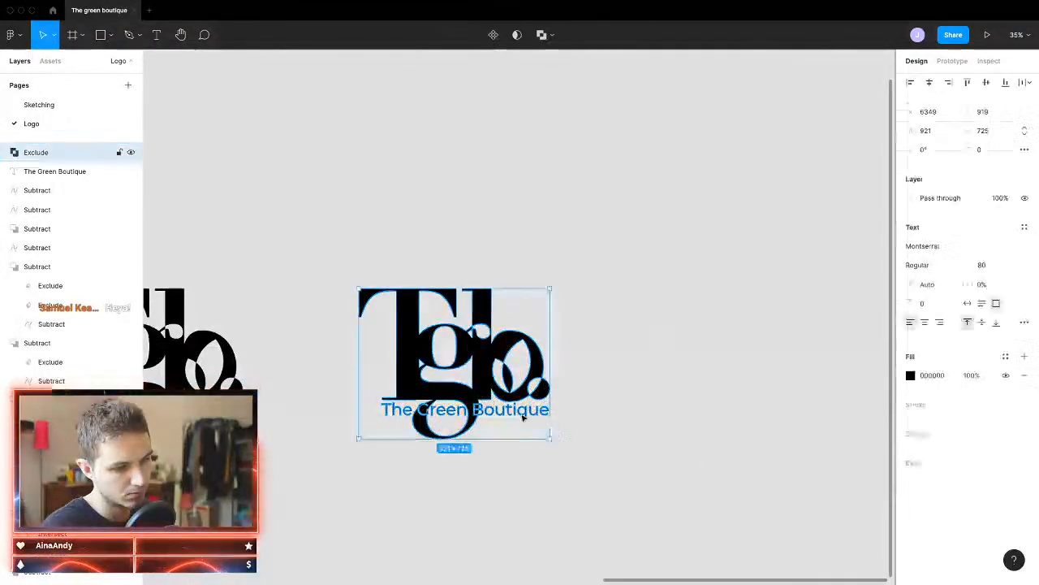
Step: Duplicate the original monogram and brand name lockup directly below itself
scroll(504, 414, left, 3)
drag(436, 241, 390, 459)
drag(441, 429, 416, 462)
Step: Set the lower copy's brand name fill to white (FFFFFF) and move that copy further down, away from the original
click(472, 446)
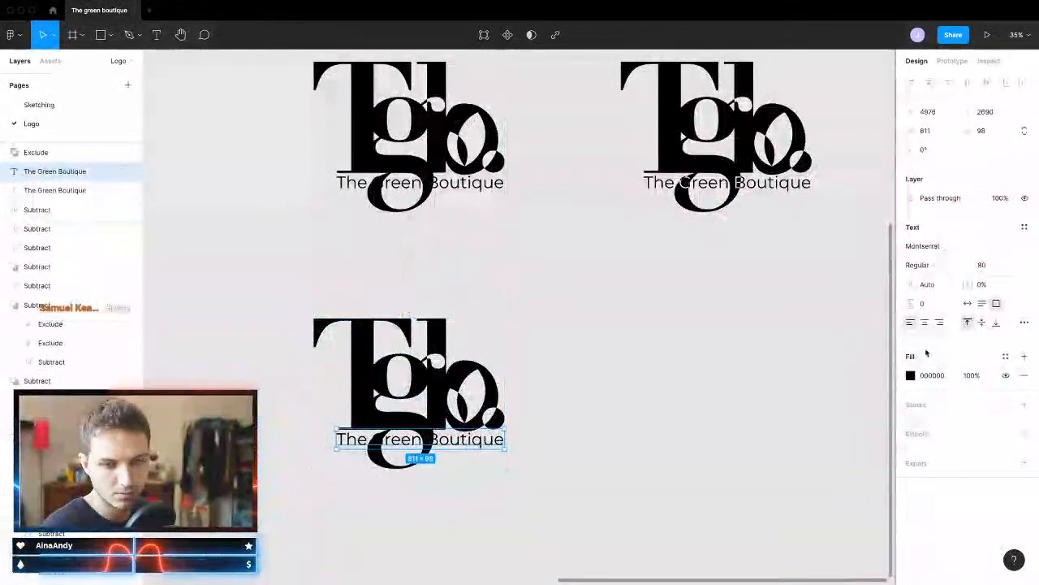
click(911, 376)
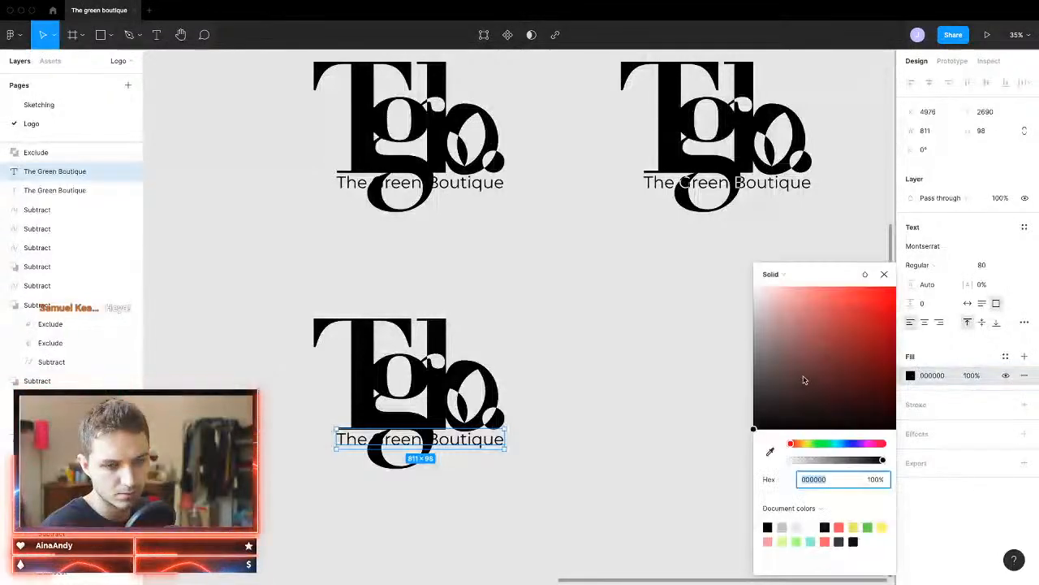
drag(805, 381, 747, 284)
click(614, 454)
scroll(419, 425, up, 5)
scroll(419, 424, down, 10)
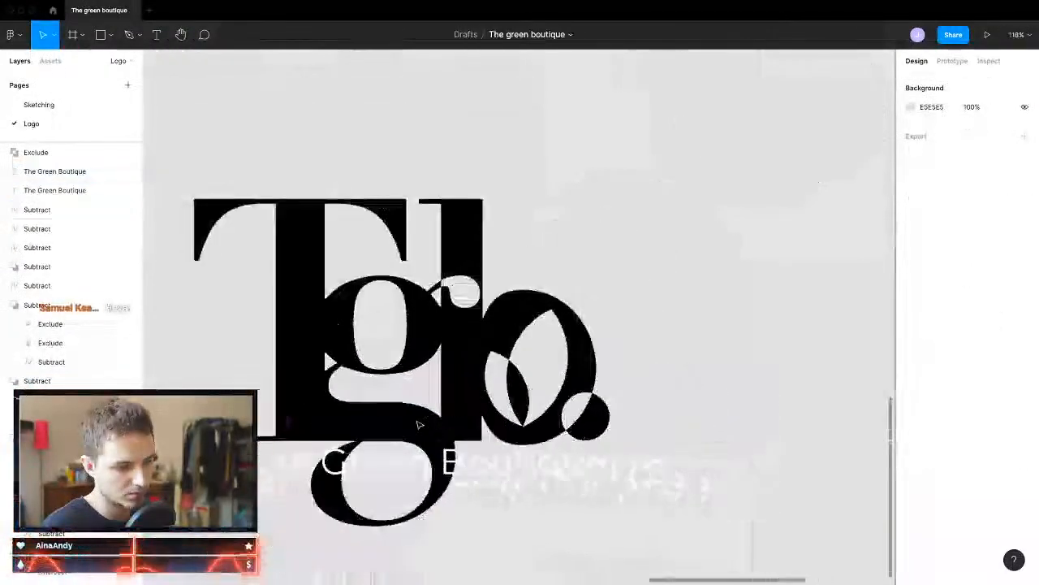
drag(503, 355, 437, 496)
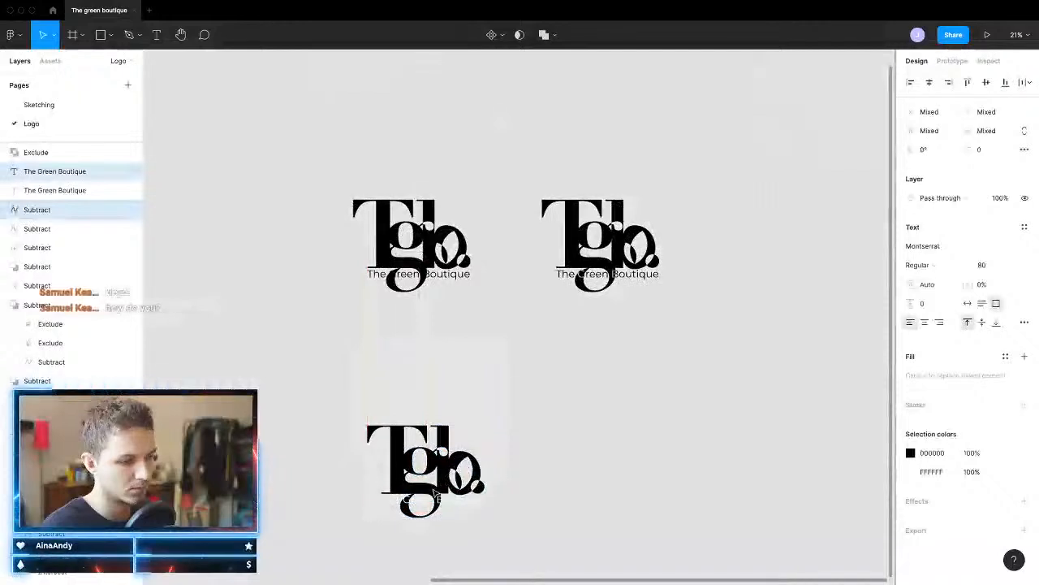
Step: Draw a grey rectangle about 1380 × 1035 behind the white-text copy and nudge its brand name slightly down
key(r)
mouse_move(338, 386)
mouse_down()
mouse_move(587, 580)
mouse_move(517, 471)
mouse_up()
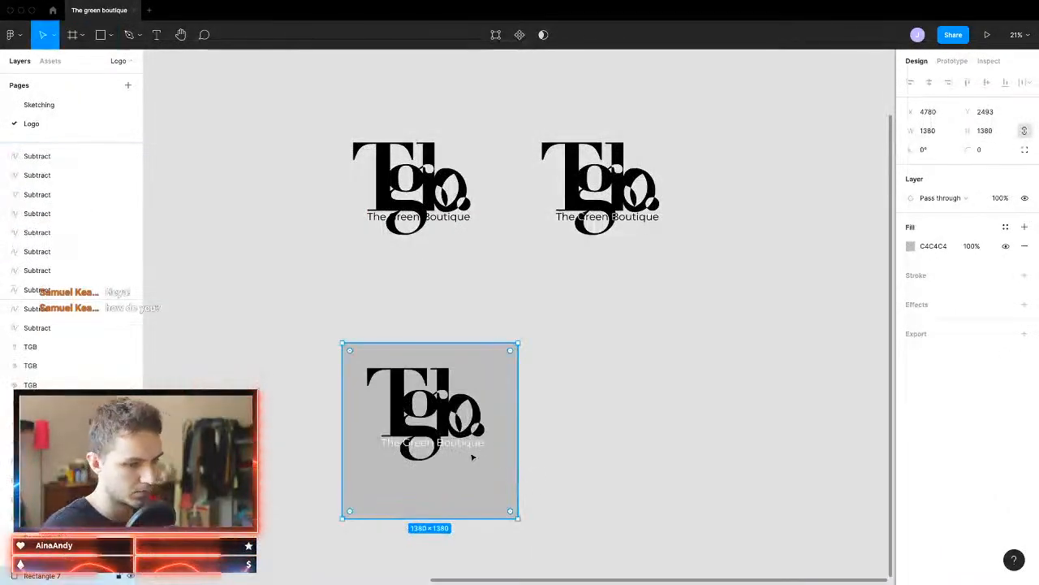
scroll(472, 457, up, 2)
drag(446, 526, 448, 477)
click(458, 442)
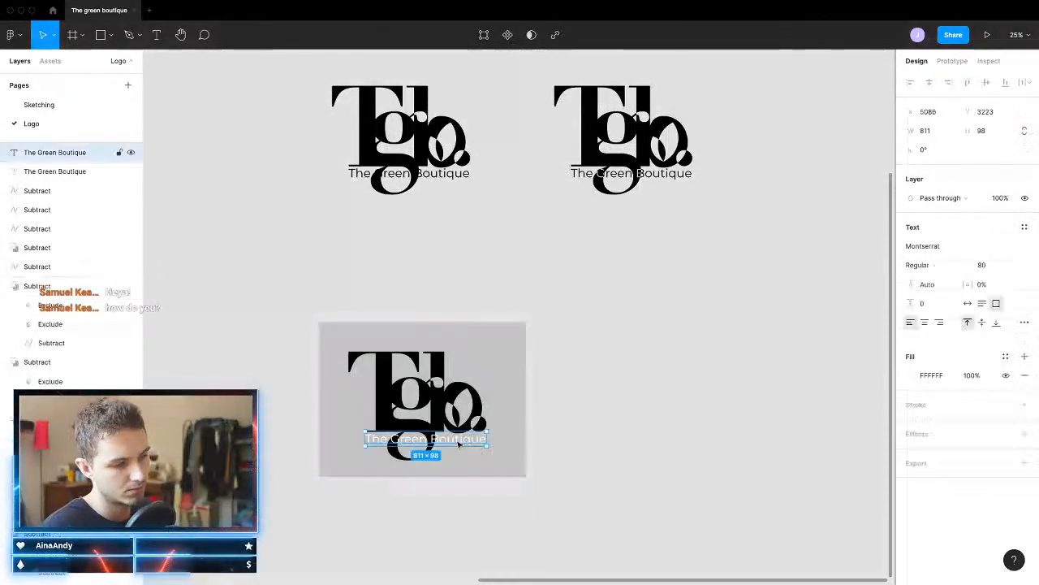
mouse_move(452, 440)
mouse_down()
mouse_move(448, 386)
mouse_move(419, 355)
mouse_move(380, 439)
mouse_move(452, 444)
mouse_up()
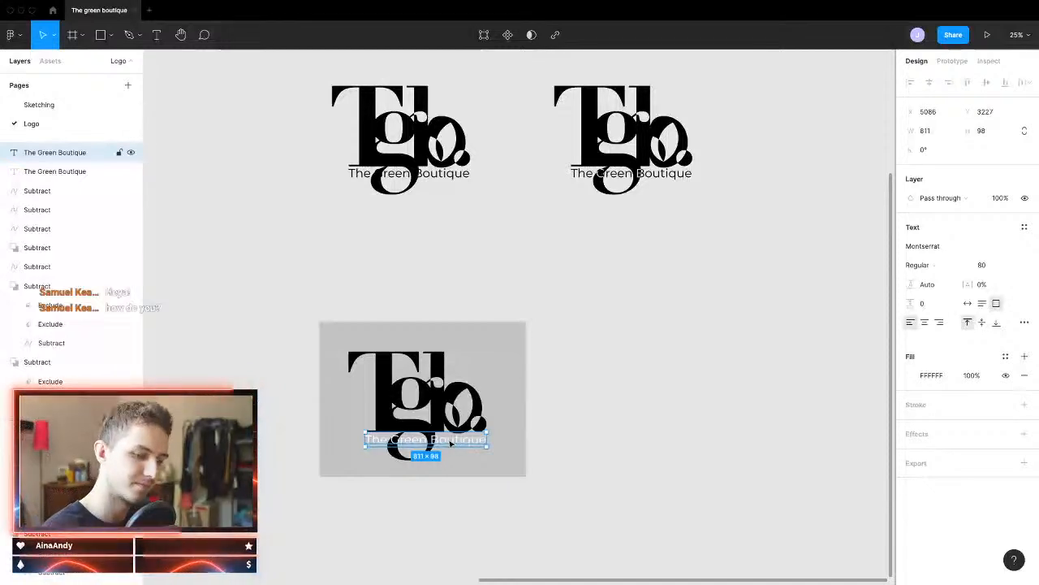
click(536, 480)
scroll(541, 439, down, 2)
drag(562, 344, 378, 505)
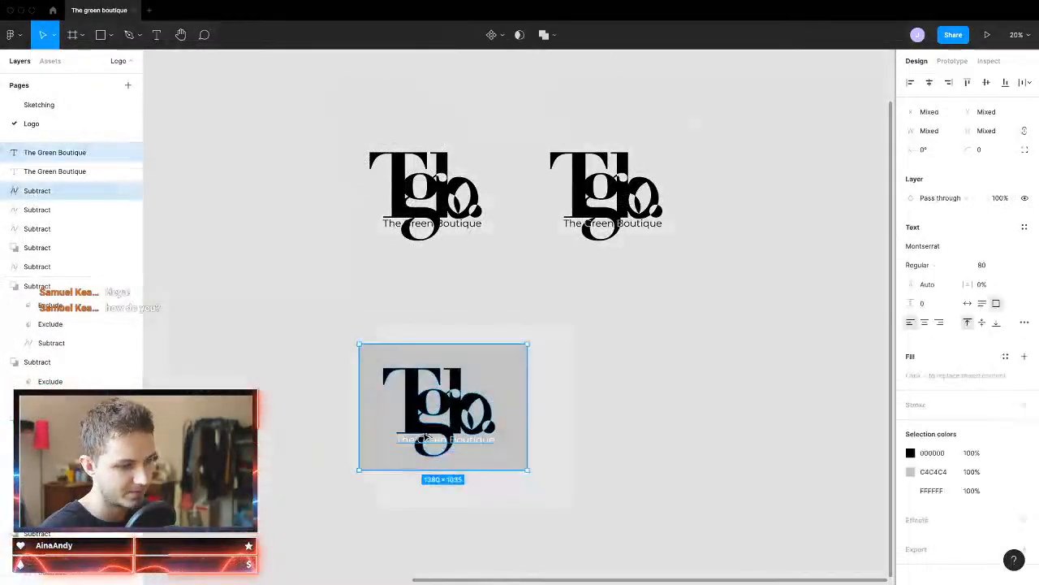
alt+drag(427, 415, 699, 415)
scroll(698, 415, right, 2)
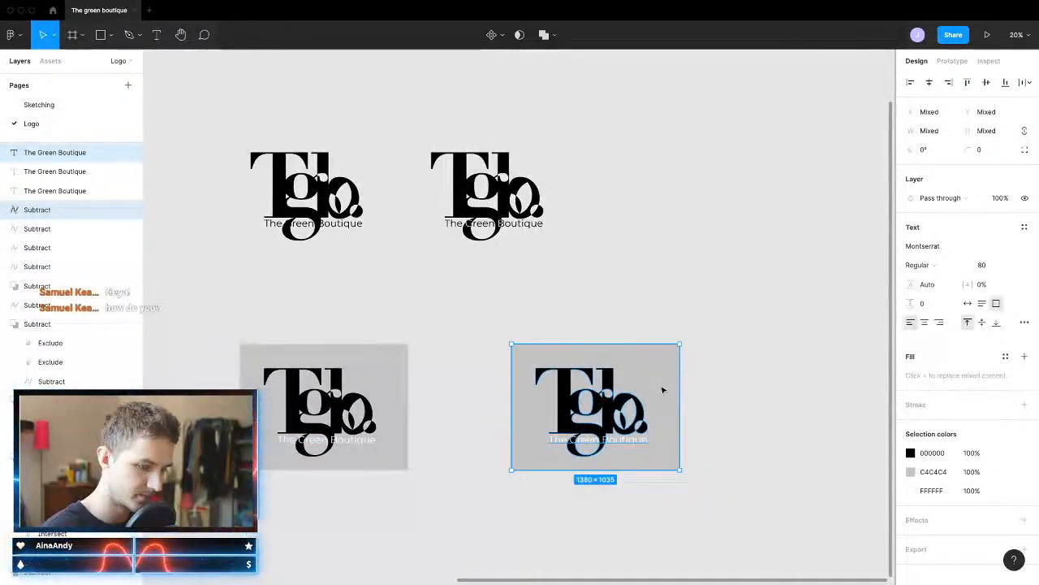
key(Delete)
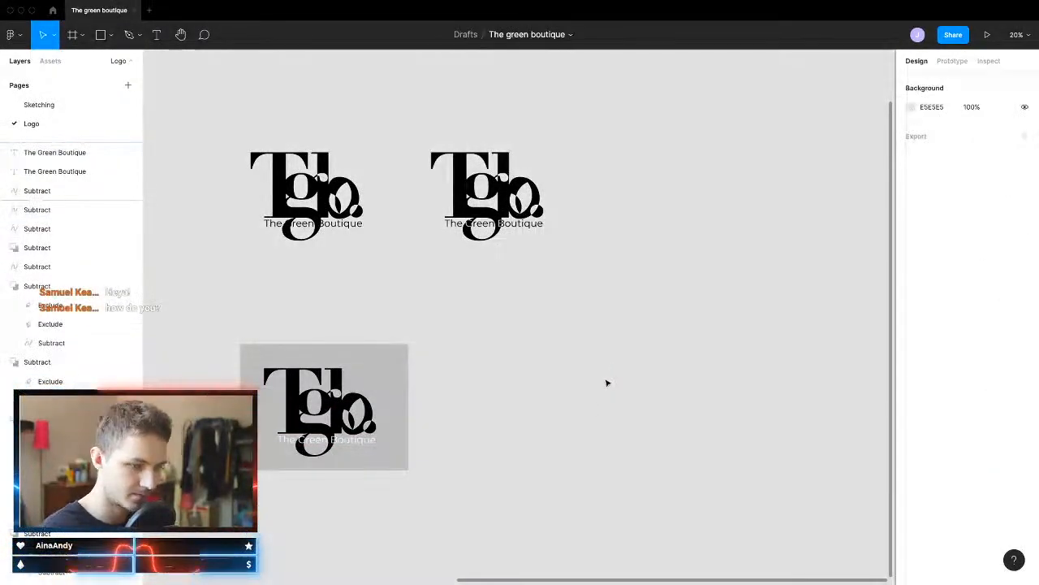
Step: Duplicate only the monogram and white brand name, without the grey rectangle, onto the empty canvas to the right
click(345, 402)
shift+click(345, 438)
alt+drag(345, 439, 697, 439)
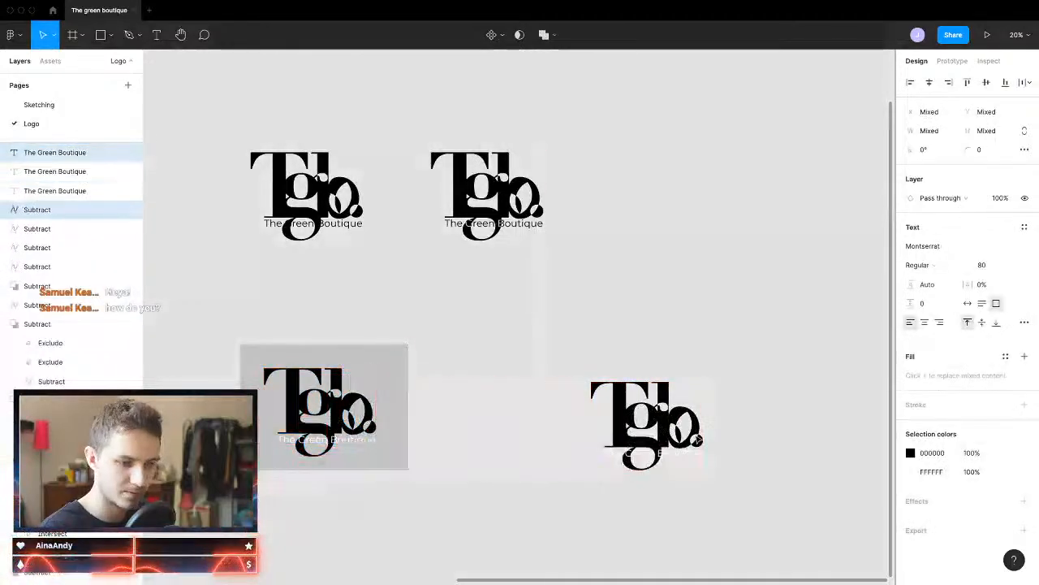
Step: Draw a grey circle about 1267 × 1267 around the new copy, send it to the back, and delete the extra circle
key(r)
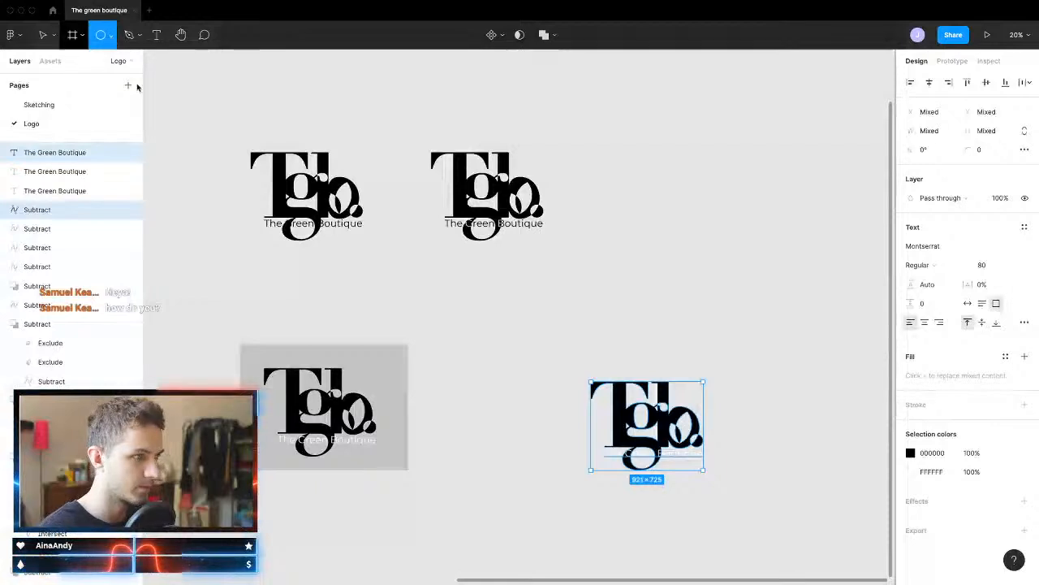
shift+drag(570, 368, 727, 488)
alt+drag(659, 471, 660, 452)
key(super+alt+[)
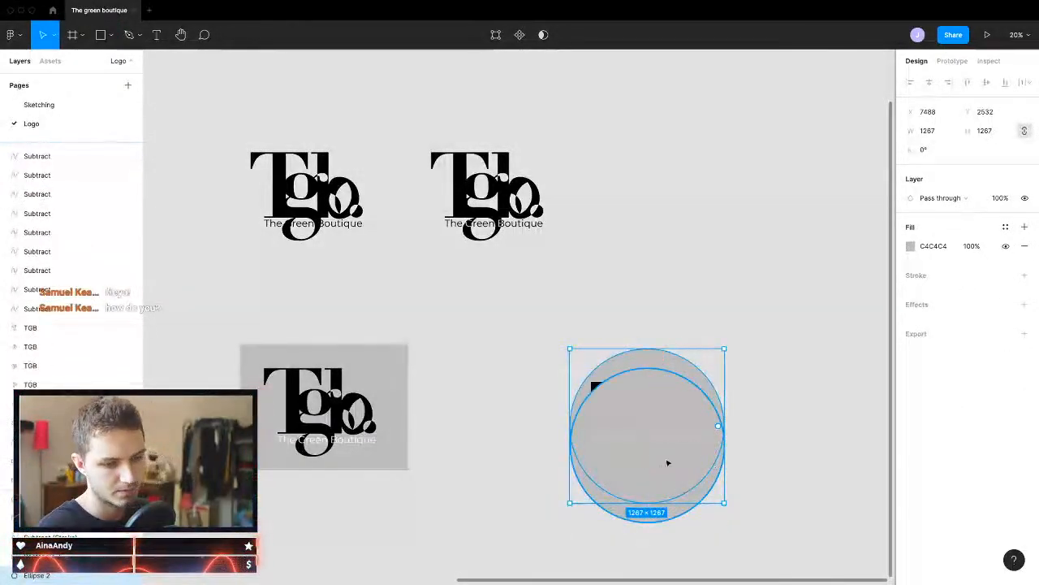
click(667, 463)
key(BackSpace)
scroll(706, 447, up, 4)
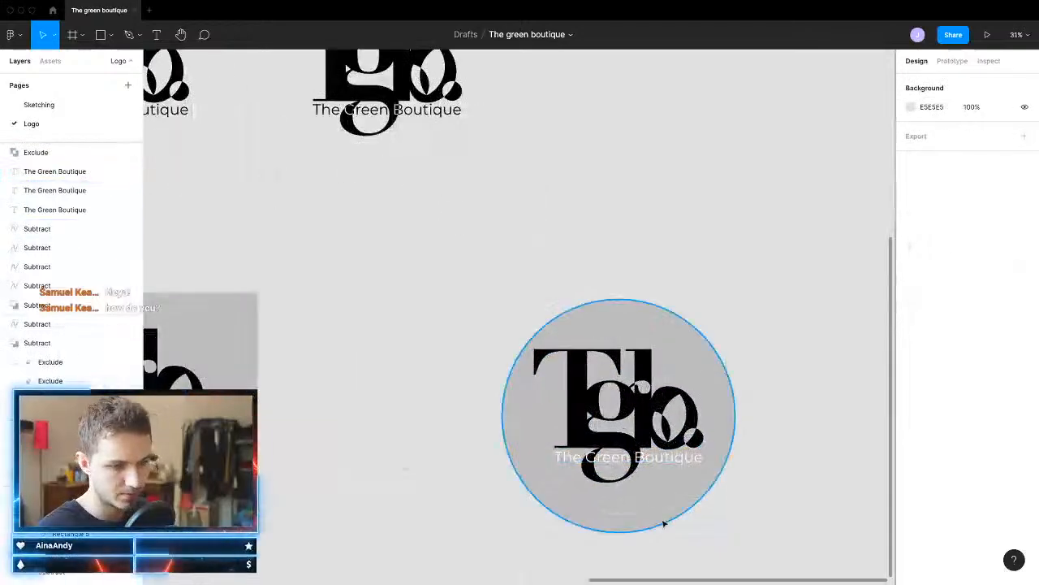
Step: Shrink the circle to about 1131 × 1131 around the monogram and move the white brand name below the circle
click(652, 512)
mouse_move(652, 512)
mouse_down()
mouse_move(657, 498)
mouse_move(650, 504)
mouse_up()
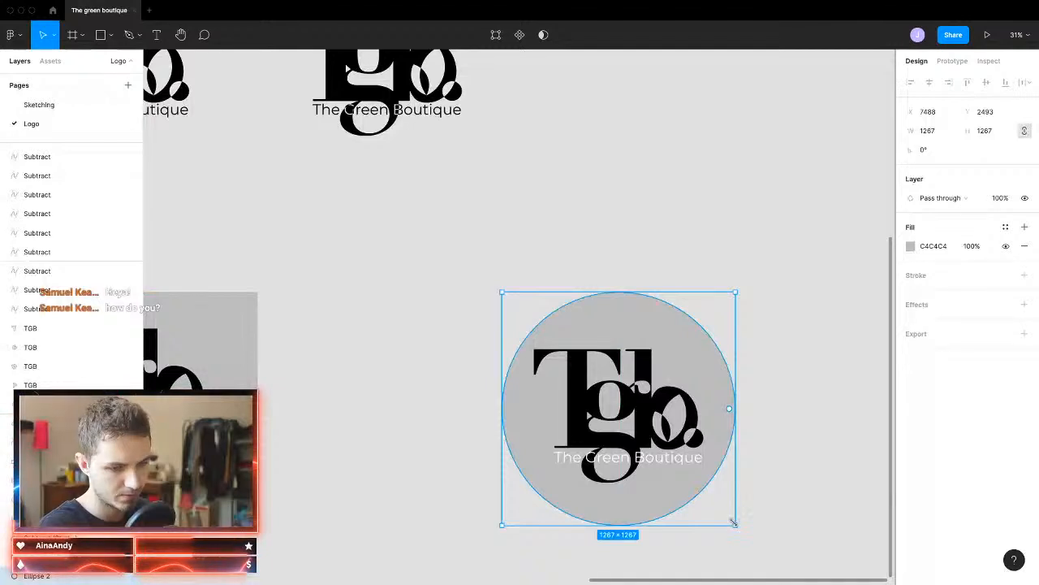
drag(735, 525, 723, 515)
drag(651, 498, 650, 543)
drag(669, 472, 663, 471)
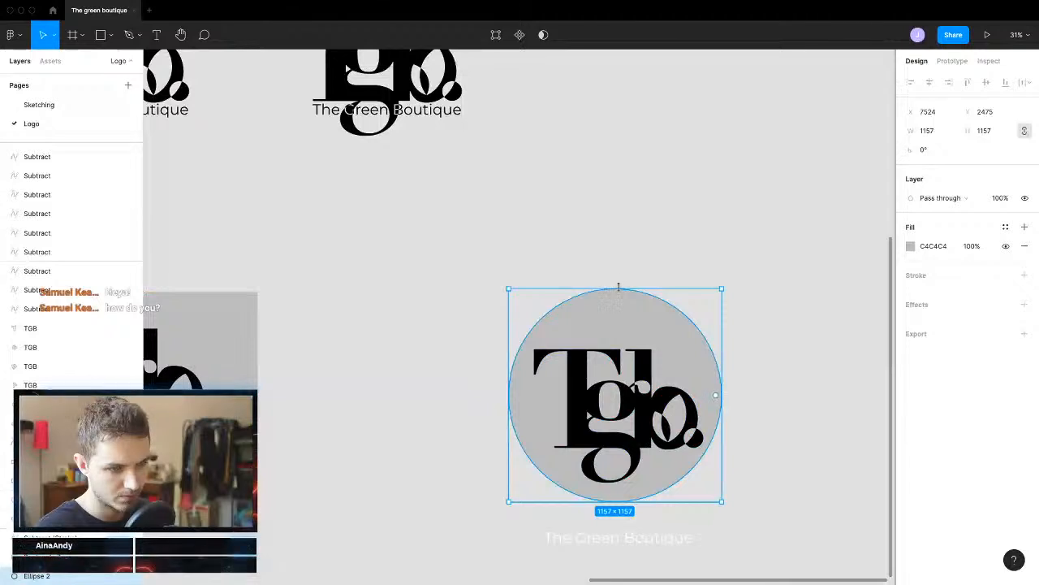
drag(619, 286, 630, 332)
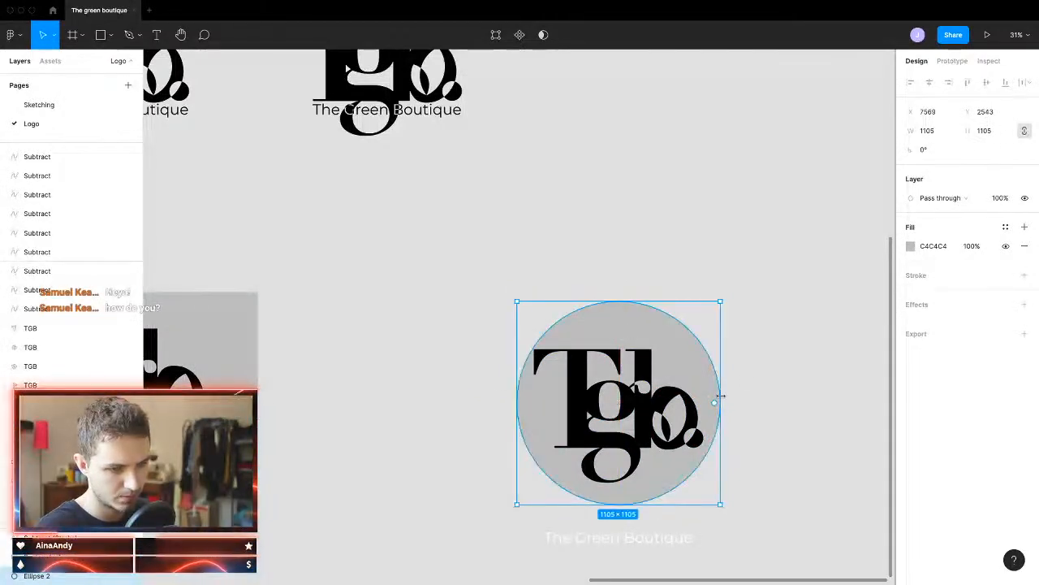
drag(721, 396, 695, 367)
Step: Align the monogram and circle on their vertical centres and move the monogram down toward the circle's lower edge
click(777, 323)
drag(777, 323, 532, 514)
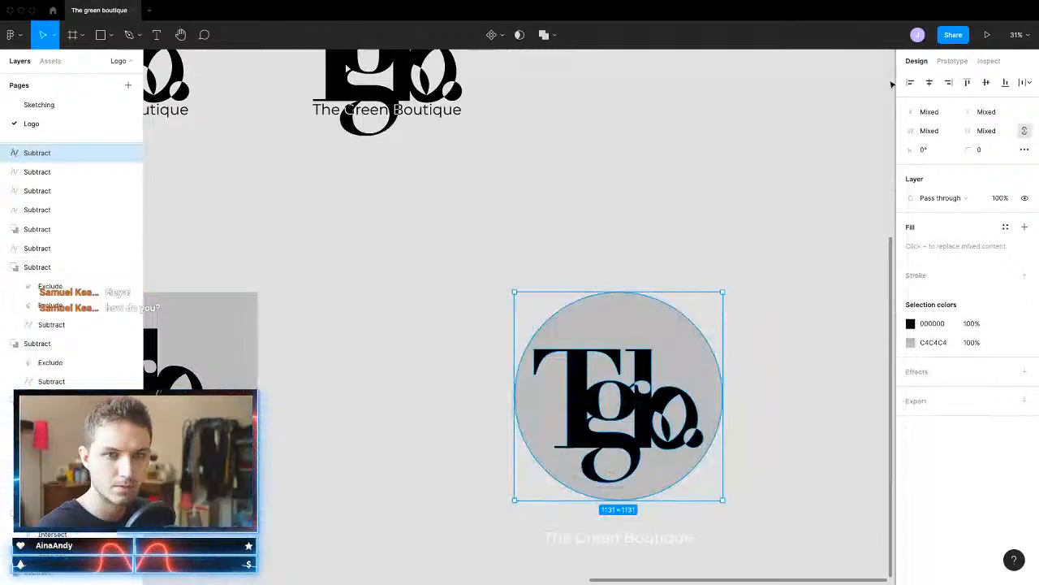
click(986, 82)
click(788, 304)
scroll(668, 243, down, 3)
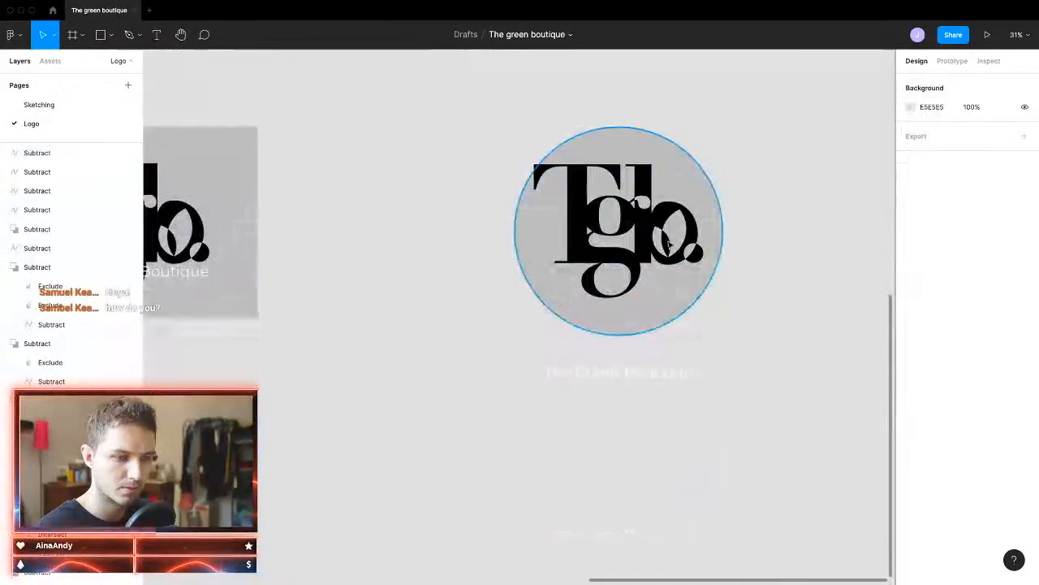
click(668, 244)
click(639, 216)
drag(638, 216, 638, 238)
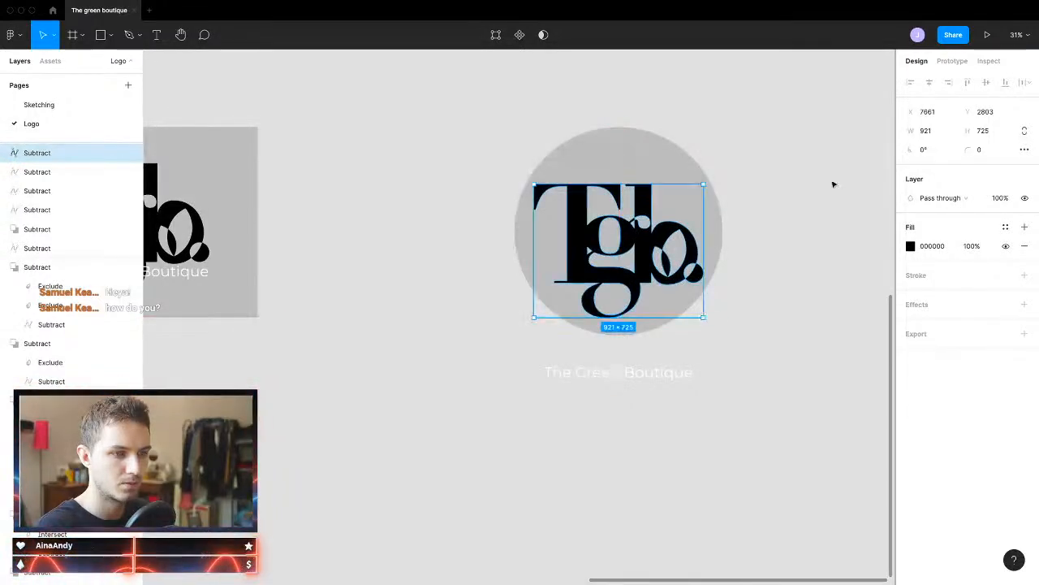
Step: Move the circle and monogram together to the right, clear of the white brand name
click(835, 183)
scroll(766, 257, right, 1)
drag(668, 118, 546, 298)
drag(549, 241, 693, 229)
click(693, 229)
click(752, 366)
scroll(683, 386, right, 2)
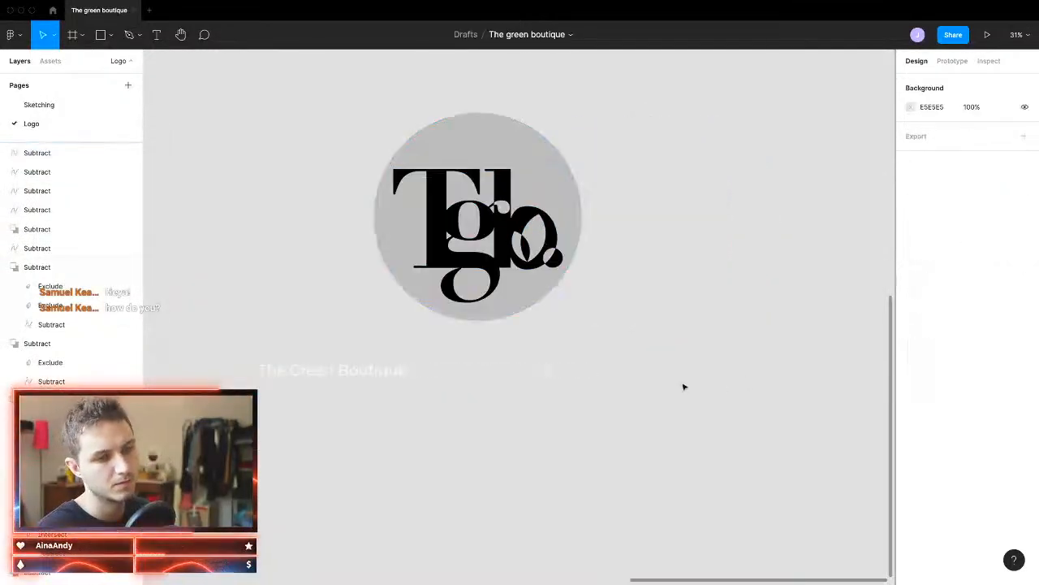
Step: Move the brand name directly beneath the circle, roughly centred, and set its fill to black (000000)
click(338, 370)
drag(340, 371, 480, 332)
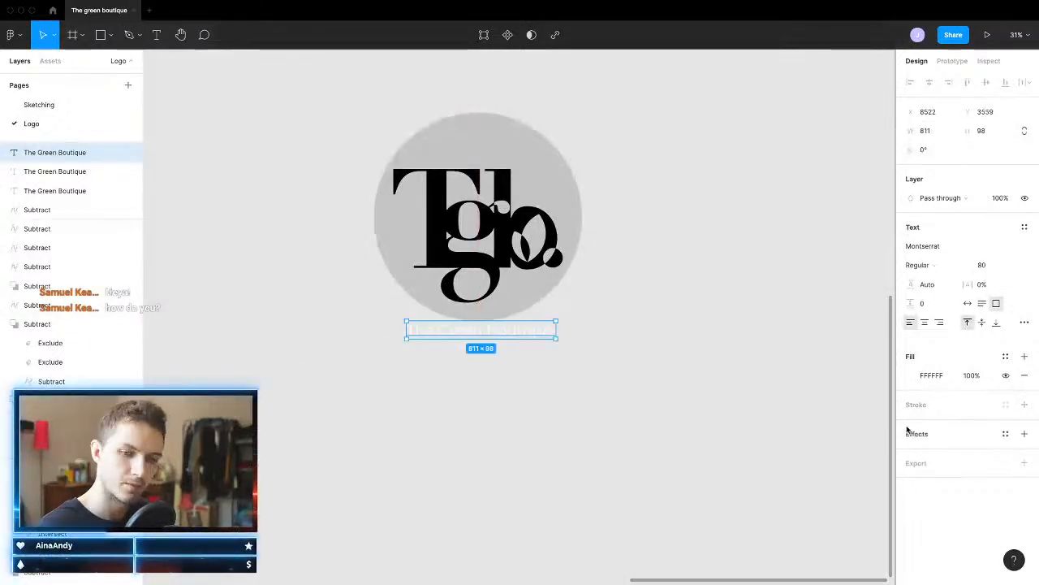
click(911, 377)
drag(856, 395, 527, 520)
click(527, 519)
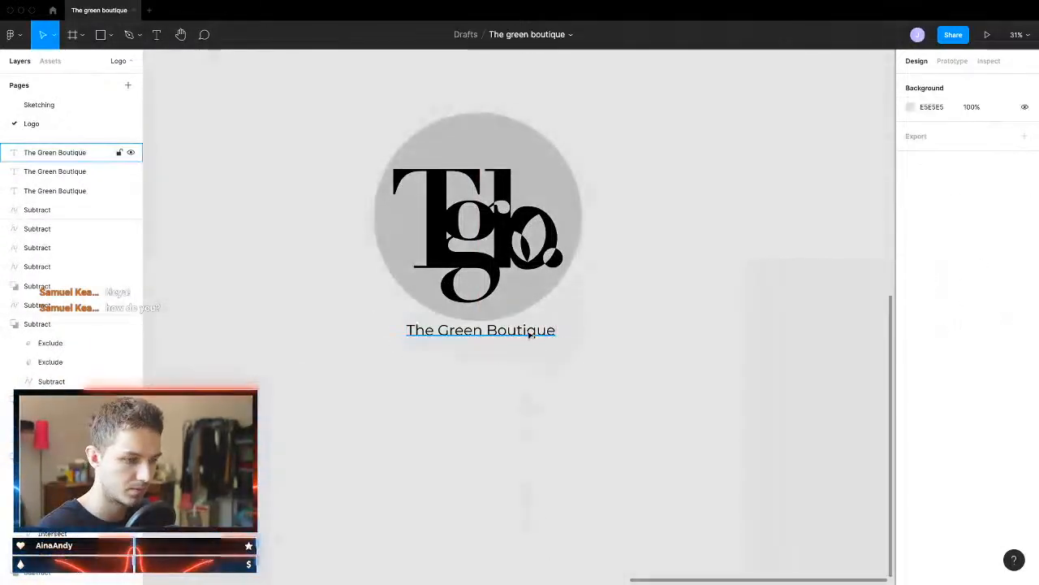
Step: Try to wrap the text "The Green Boutique" around the grey circle with the TextWrap plugin
click(529, 334)
right_click(523, 304)
click(505, 314)
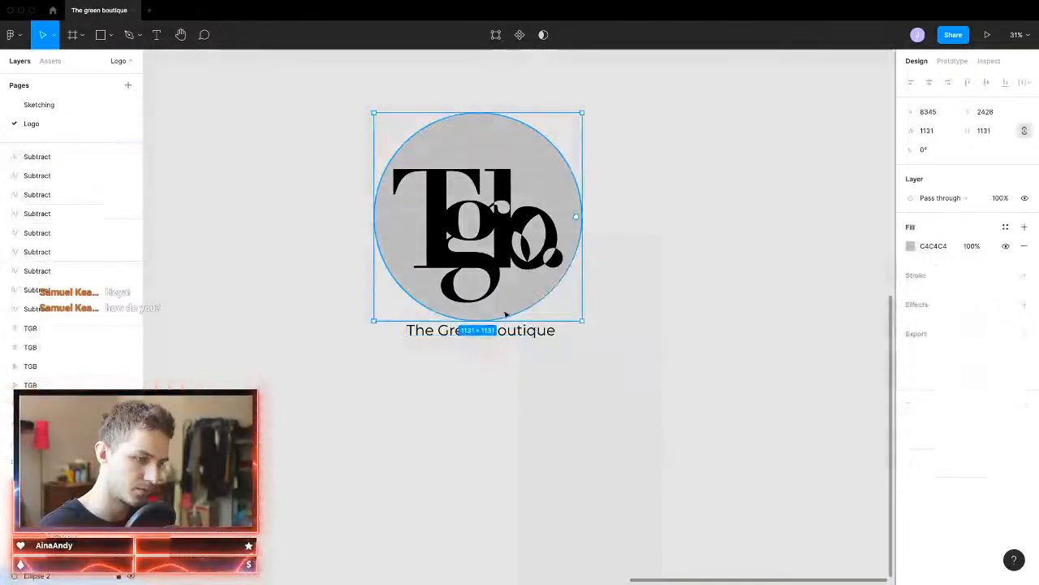
shift+click(481, 331)
right_click(497, 328)
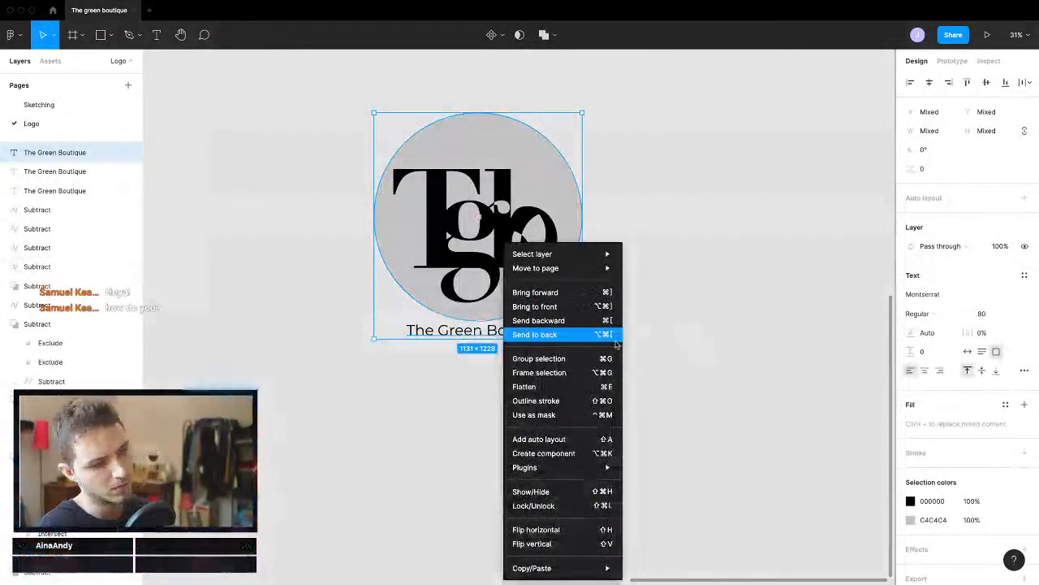
mouse_move(560, 466)
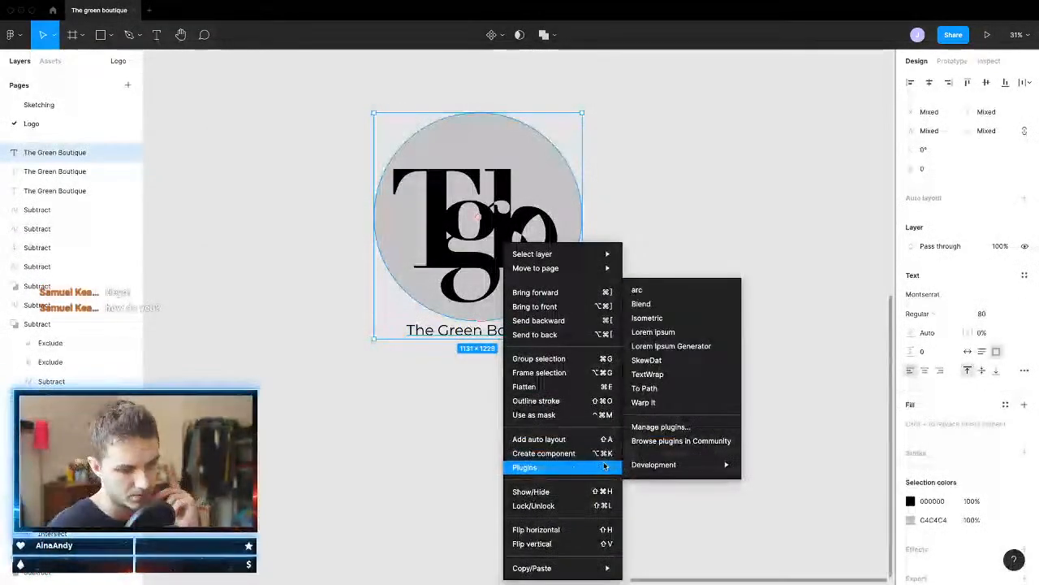
click(678, 375)
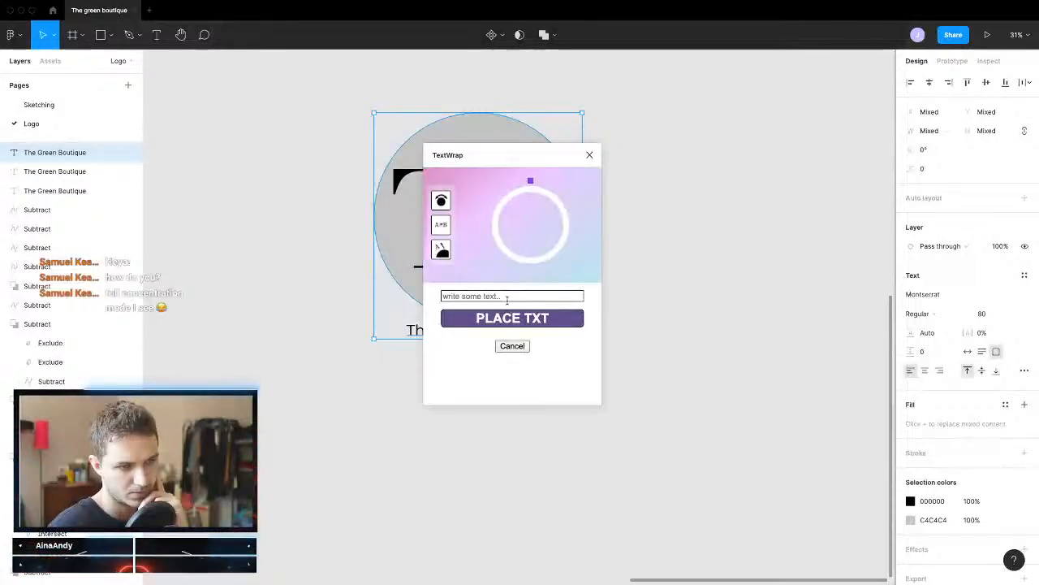
click(507, 297)
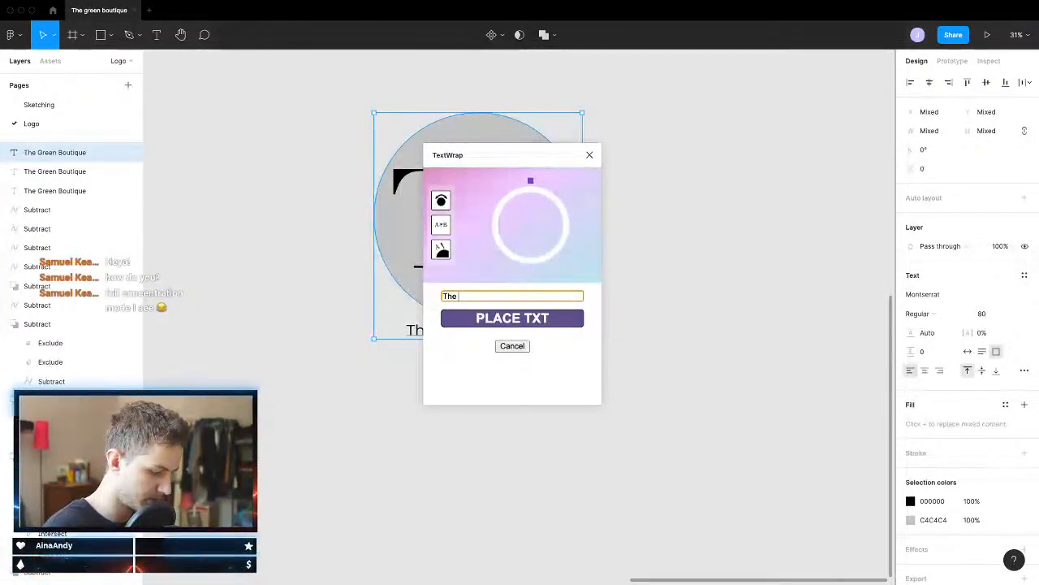
text(reen )
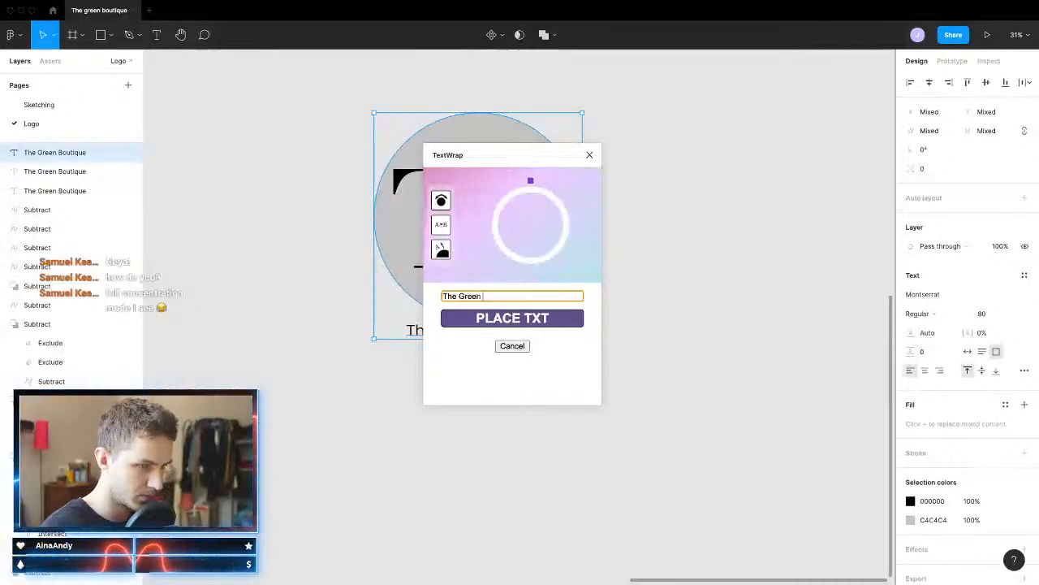
text(Boutique)
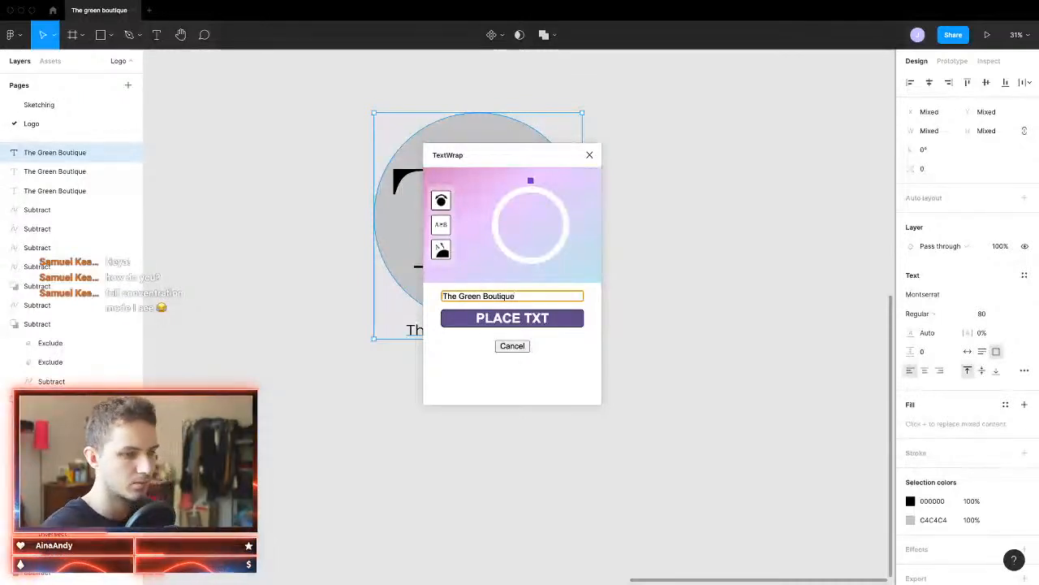
click(522, 322)
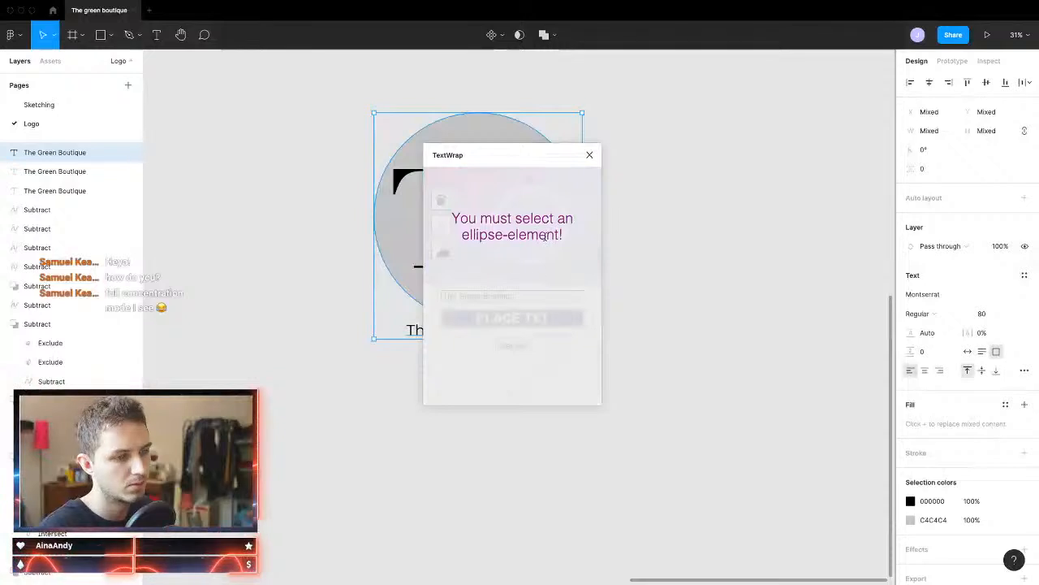
click(591, 159)
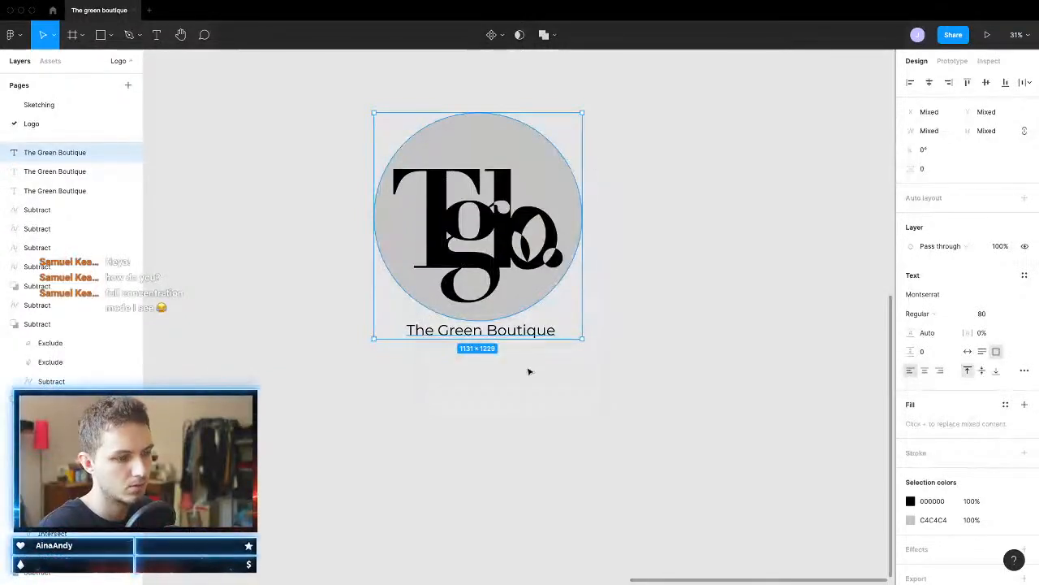
right_click(530, 310)
mouse_move(601, 467)
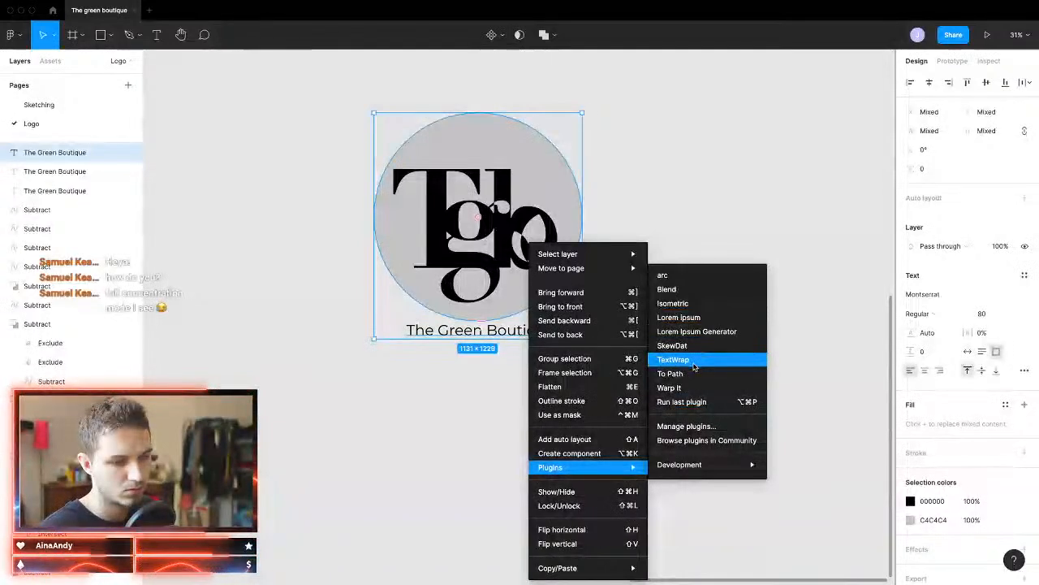
click(695, 398)
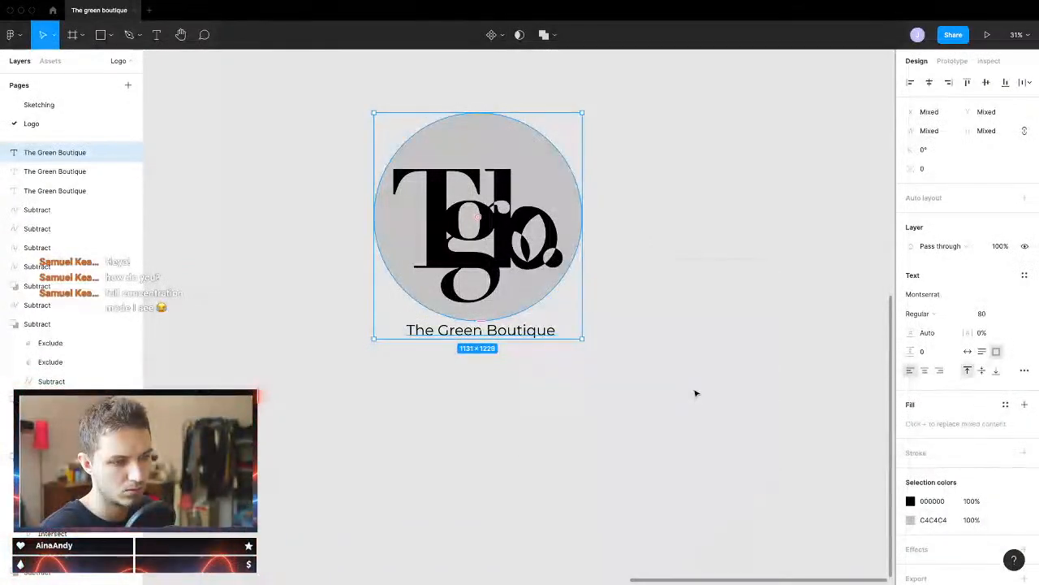
click(673, 130)
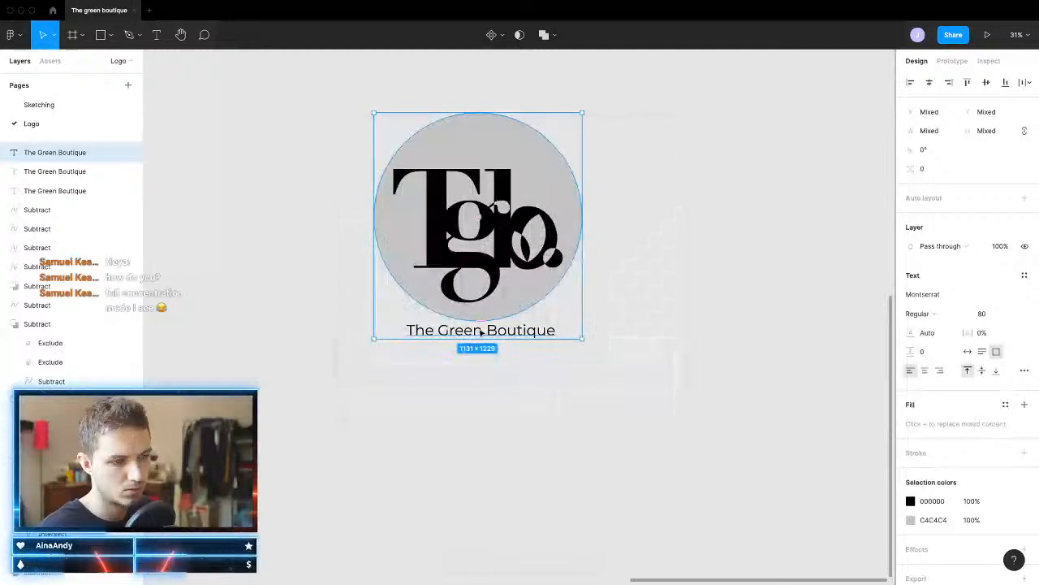
Step: Link the brand name to the circle's curve with the To Path plugin, characters following the curve rotation and offset 0
right_click(499, 334)
mouse_move(609, 468)
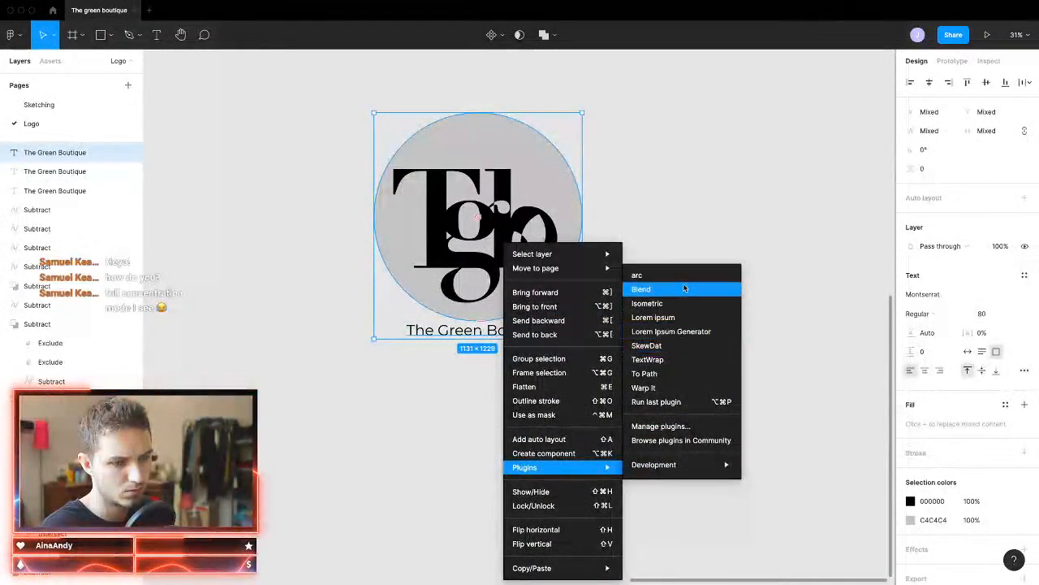
click(662, 375)
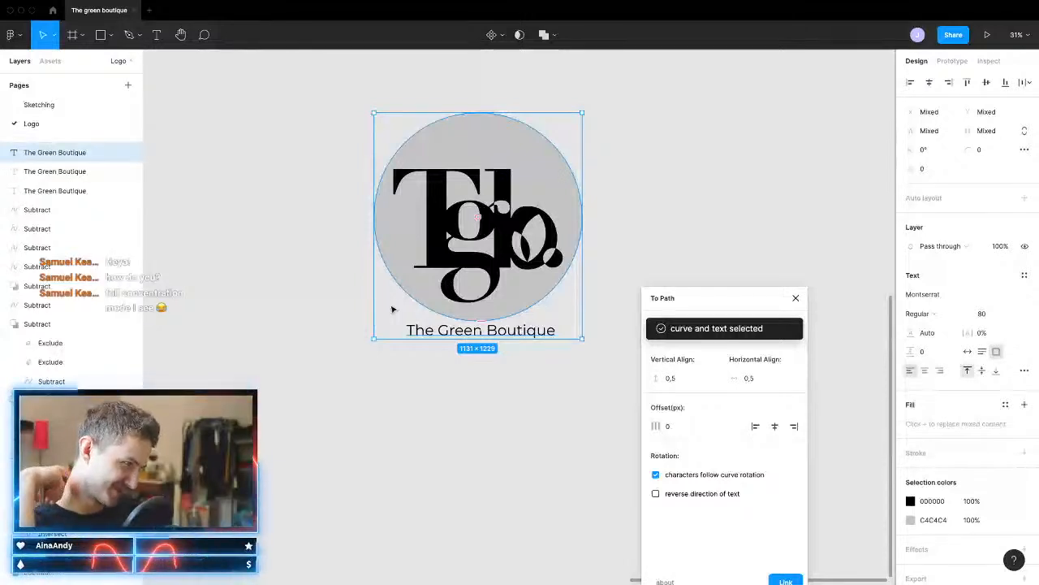
scroll(479, 253, down, 1)
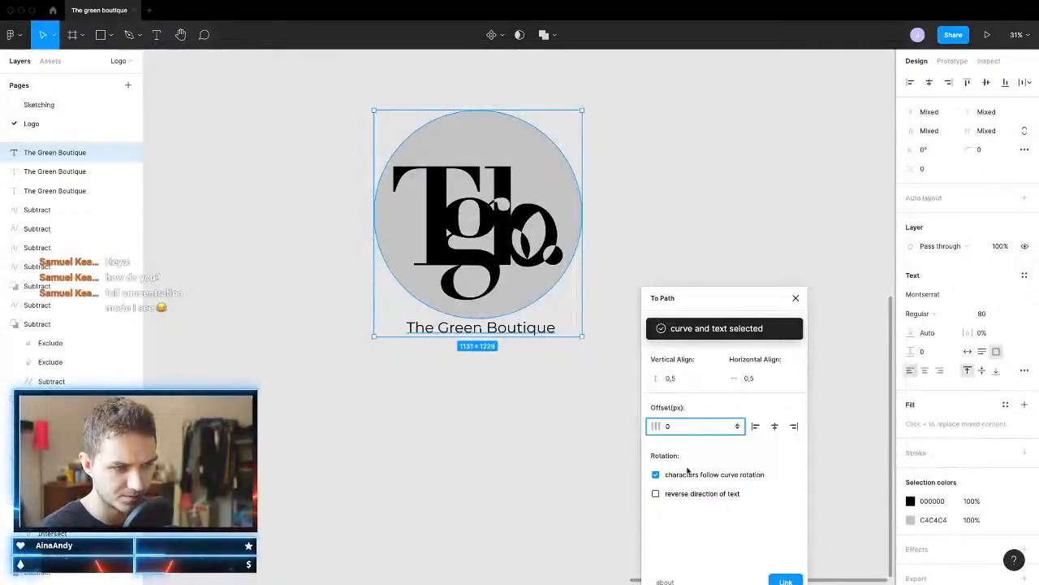
click(785, 581)
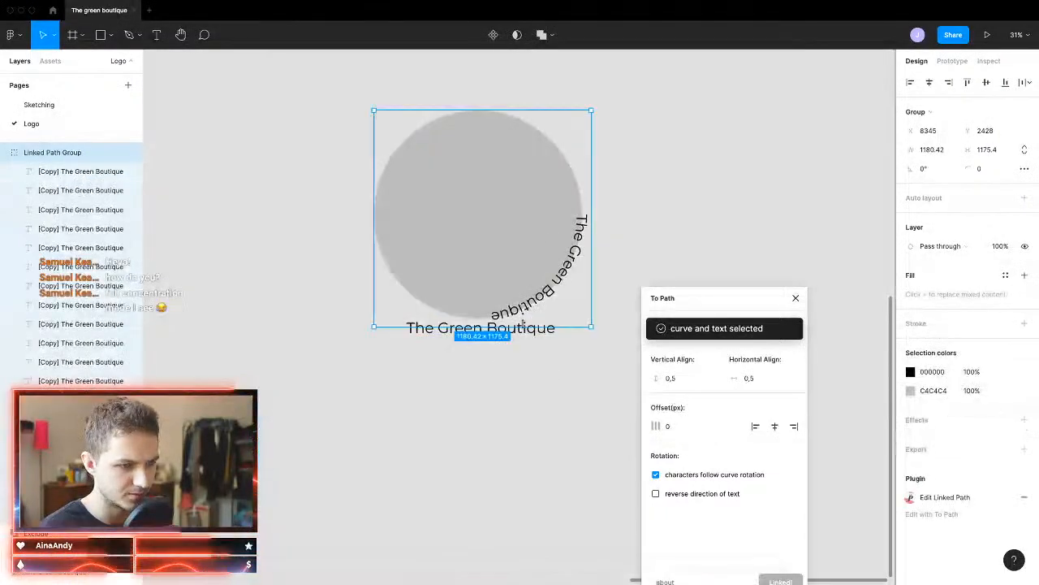
Step: Delete the straight brand name under the circle and move the circle with its curved text below the monogram
click(536, 337)
key(Delete)
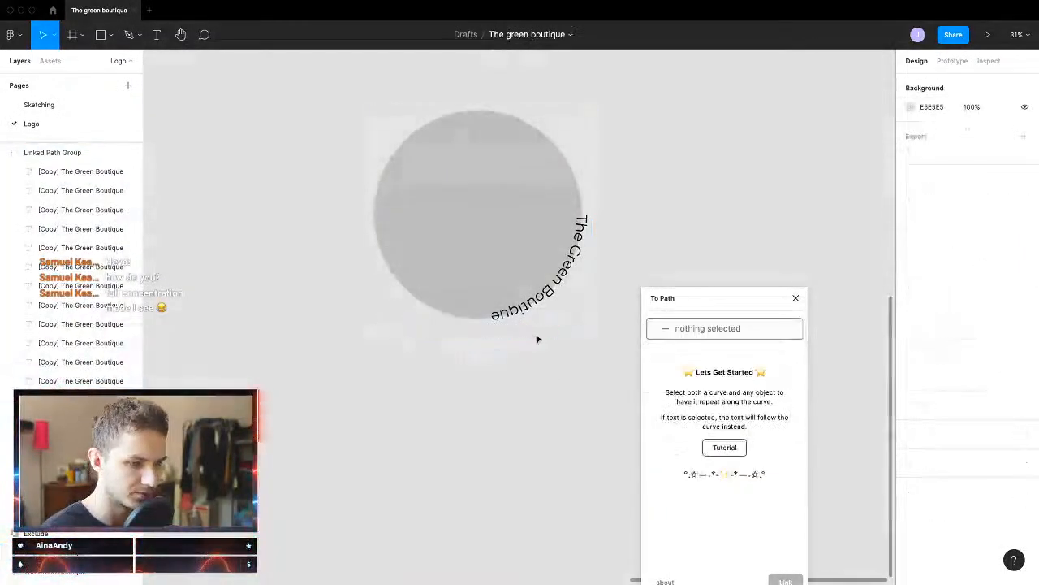
drag(496, 265, 475, 470)
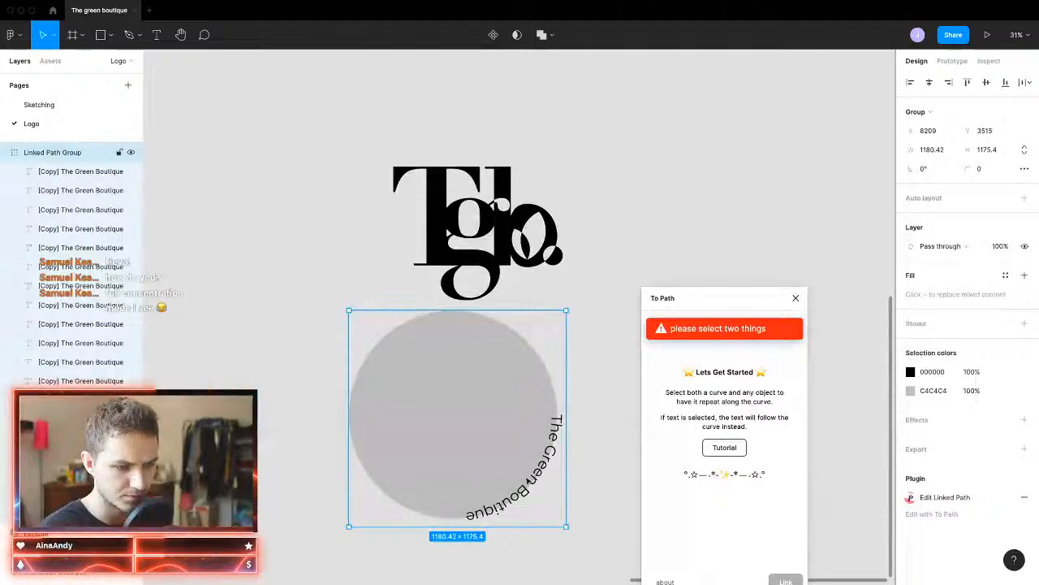
double_click(527, 481)
click(590, 368)
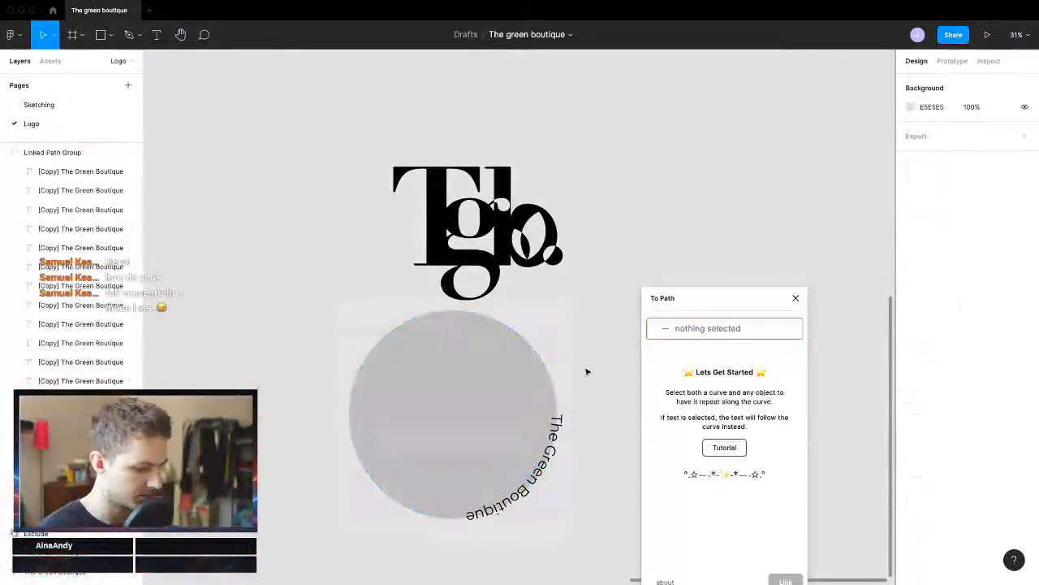
Step: Undo the group move, the brand name deletion and the path link
click(587, 371)
scroll(587, 371, down, 5)
click(586, 371)
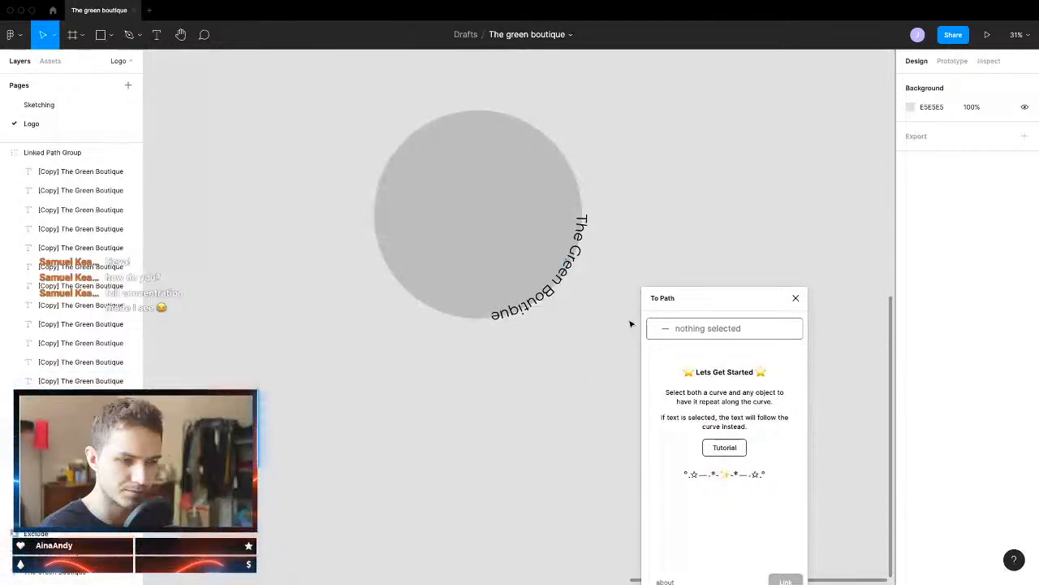
key(super+z)
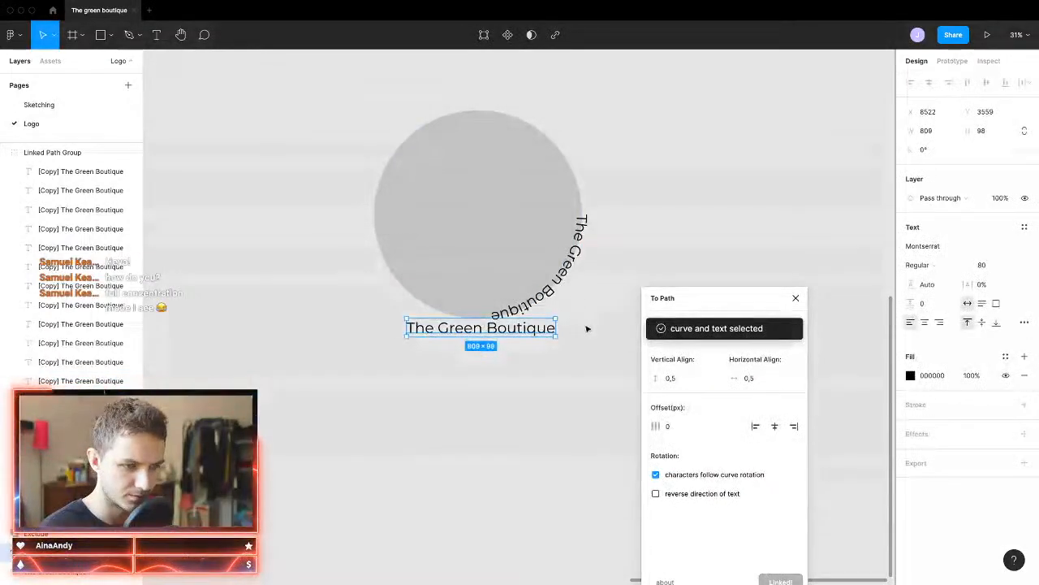
key(super+z)
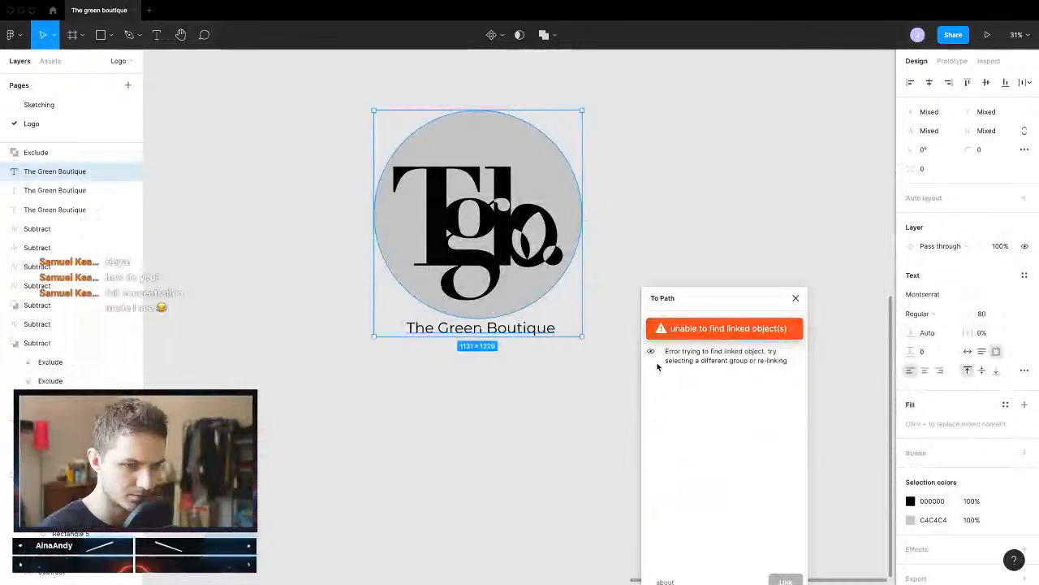
Step: Move the monogram off the grey circle to the empty space on its left
drag(542, 428, 536, 302)
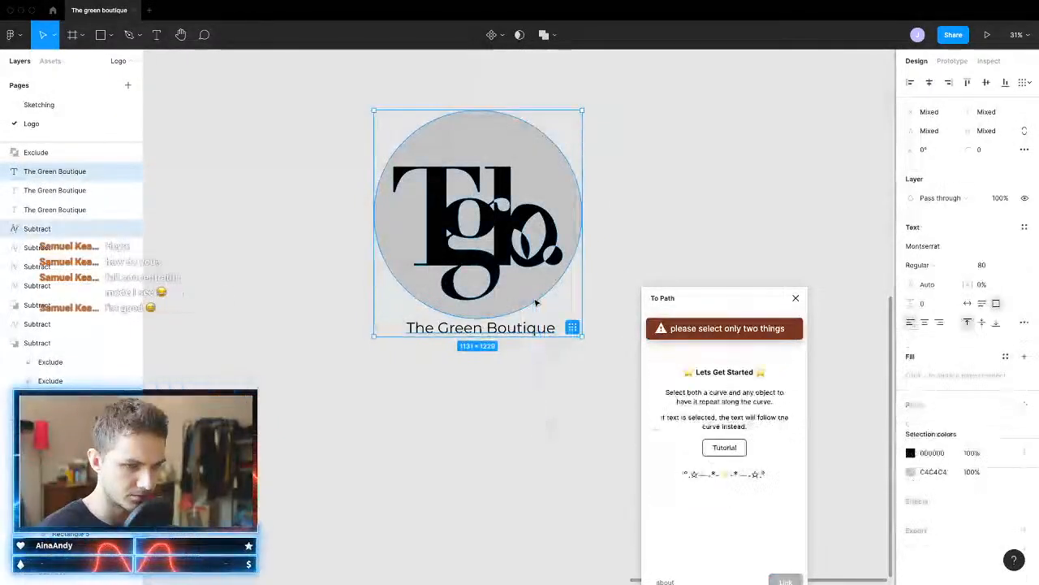
click(531, 292)
double_click(493, 255)
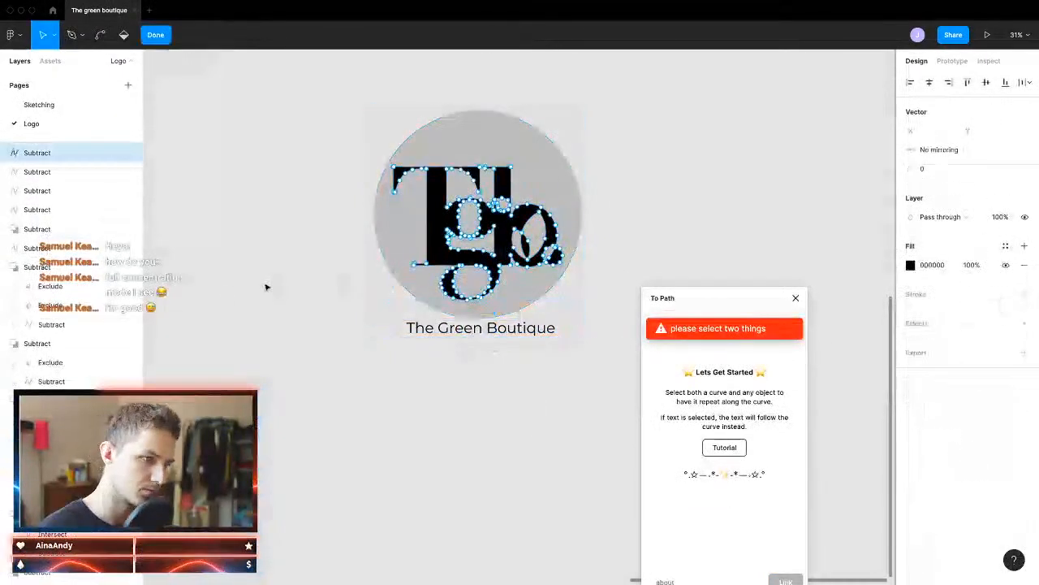
key(Escape)
drag(491, 235, 228, 230)
Step: Link the brand name to the circle with To Path using reversed text direction, and delete the straight original
drag(596, 121, 417, 416)
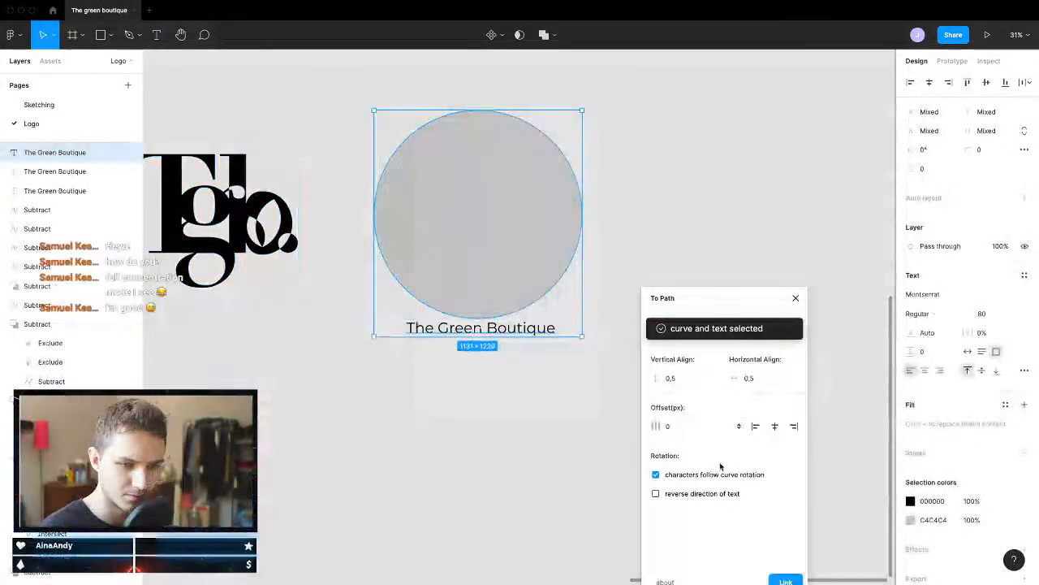
click(673, 494)
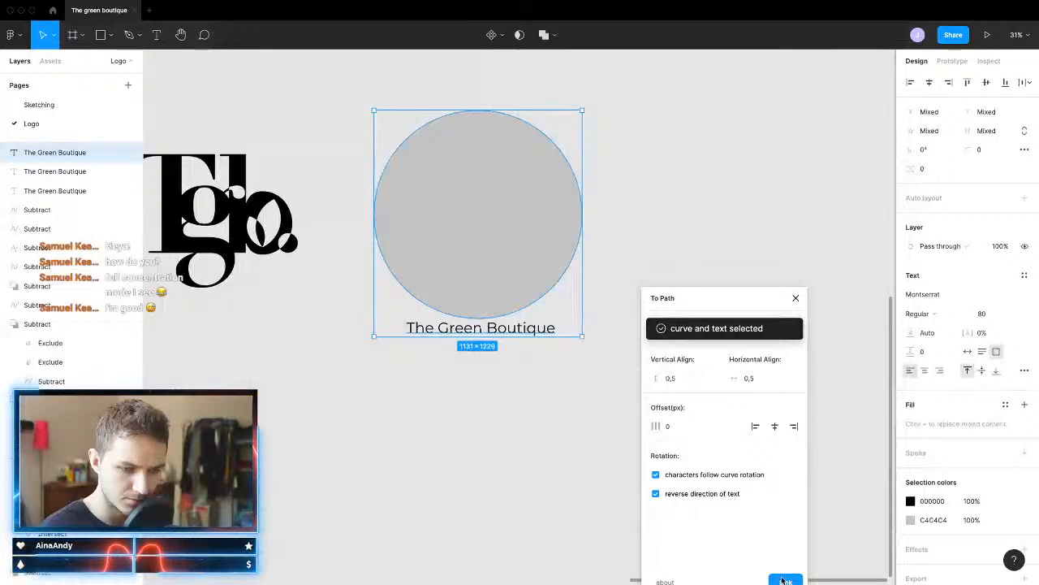
click(784, 580)
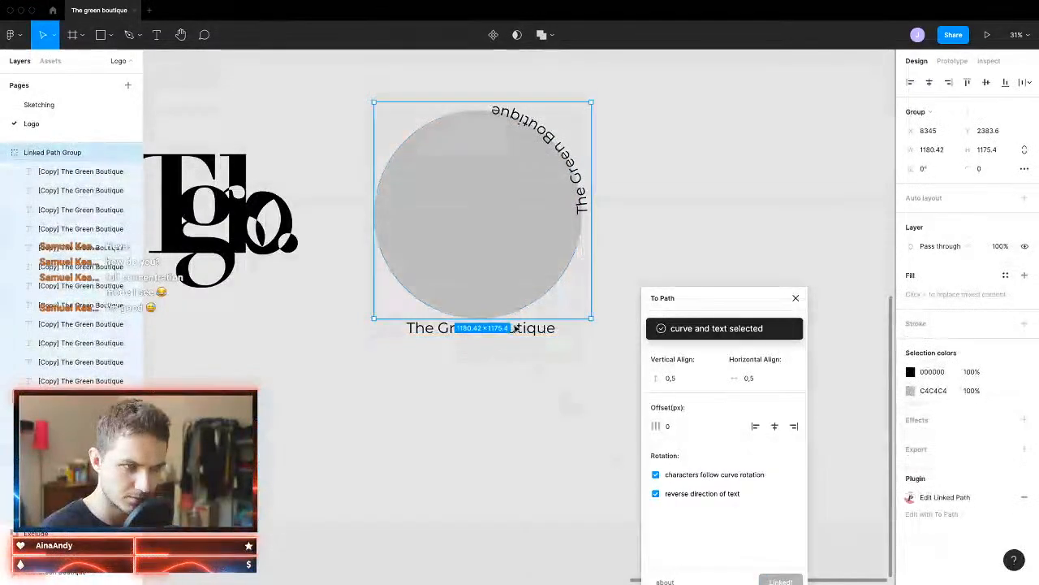
click(539, 332)
key(Delete)
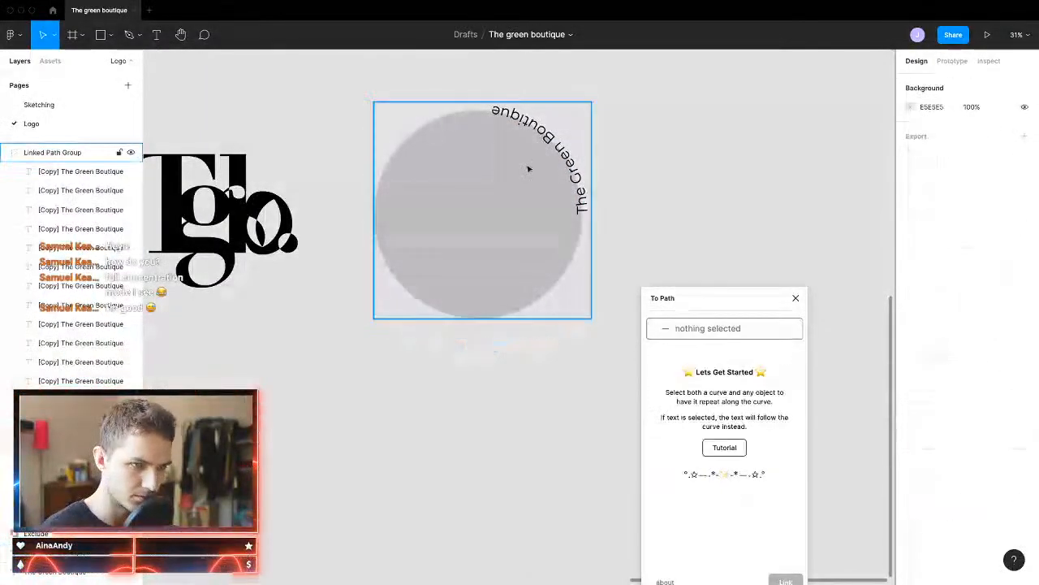
Step: Rotate the linked group to −120° so the name runs along the circle's lower edge, and shrink the circle inside the text
click(528, 168)
drag(594, 98, 505, 329)
click(552, 240)
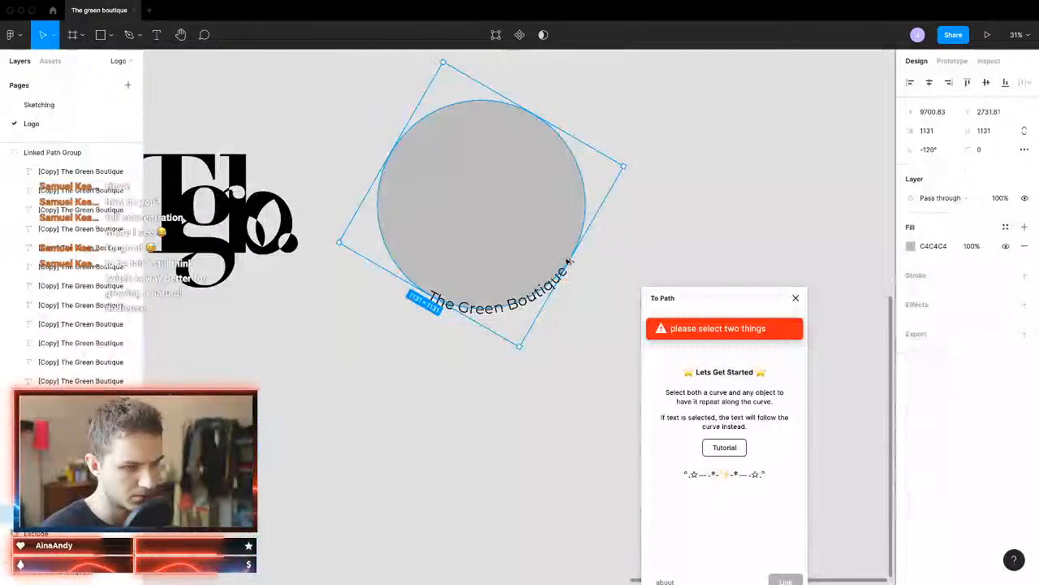
drag(568, 261, 559, 253)
click(675, 168)
Step: Rotate the linked path group to about −129.2° so the curved brand name sits roughly centred beneath the circle
drag(667, 120, 516, 360)
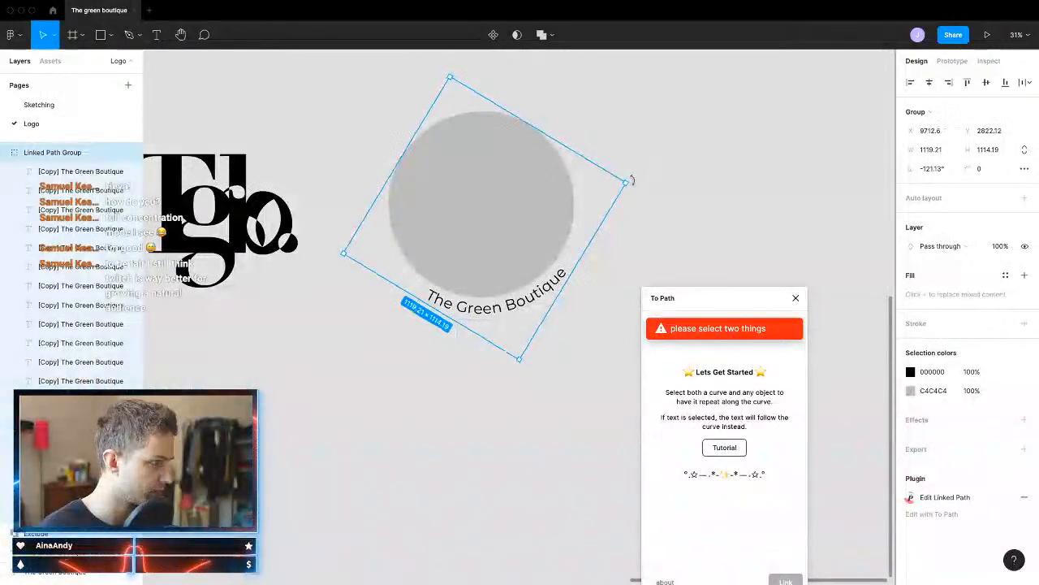
drag(632, 180, 635, 214)
drag(633, 217, 636, 211)
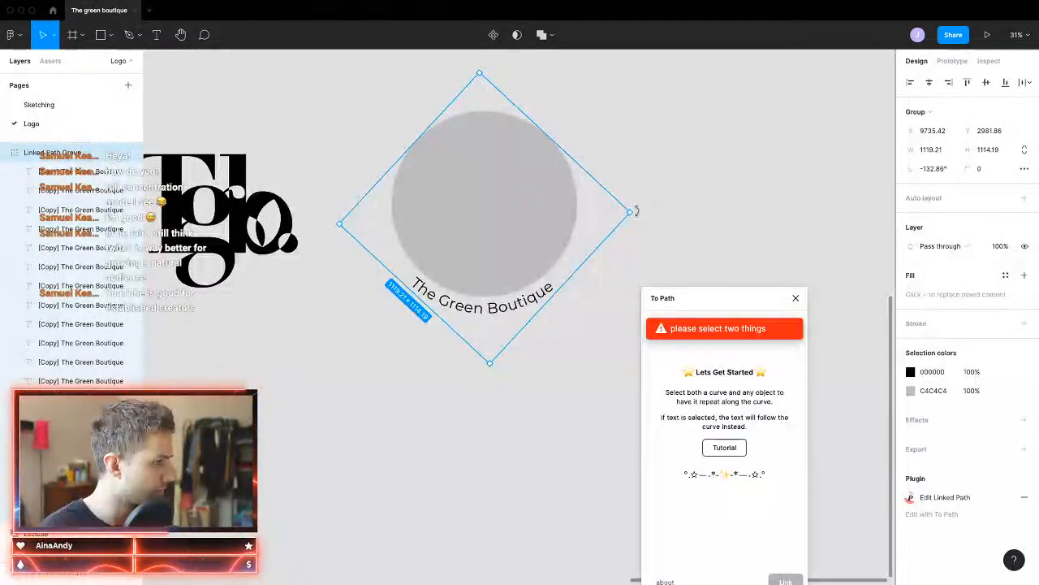
drag(635, 211, 640, 200)
click(733, 200)
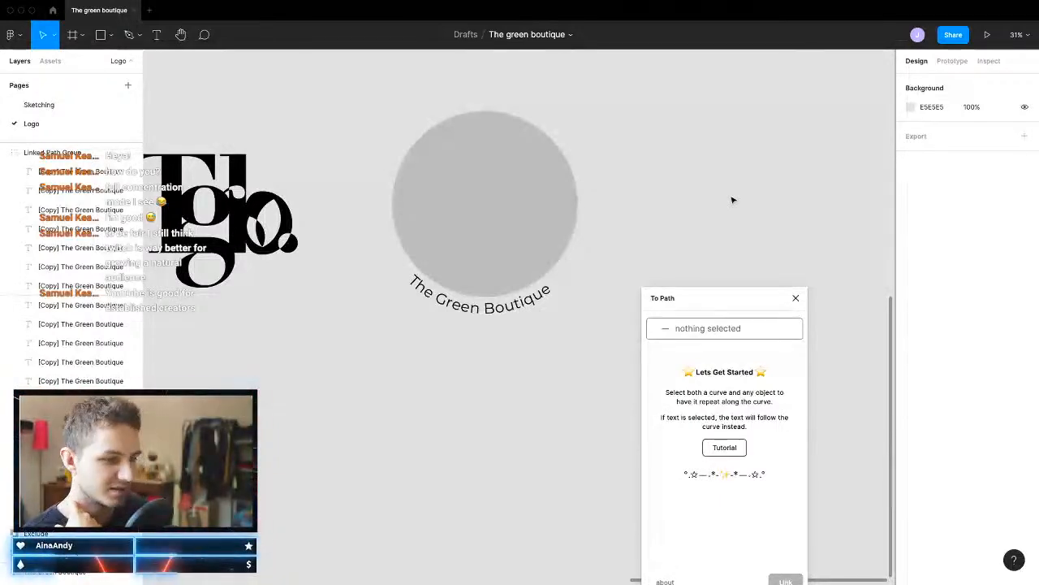
drag(538, 151, 390, 430)
drag(637, 218, 639, 209)
click(686, 219)
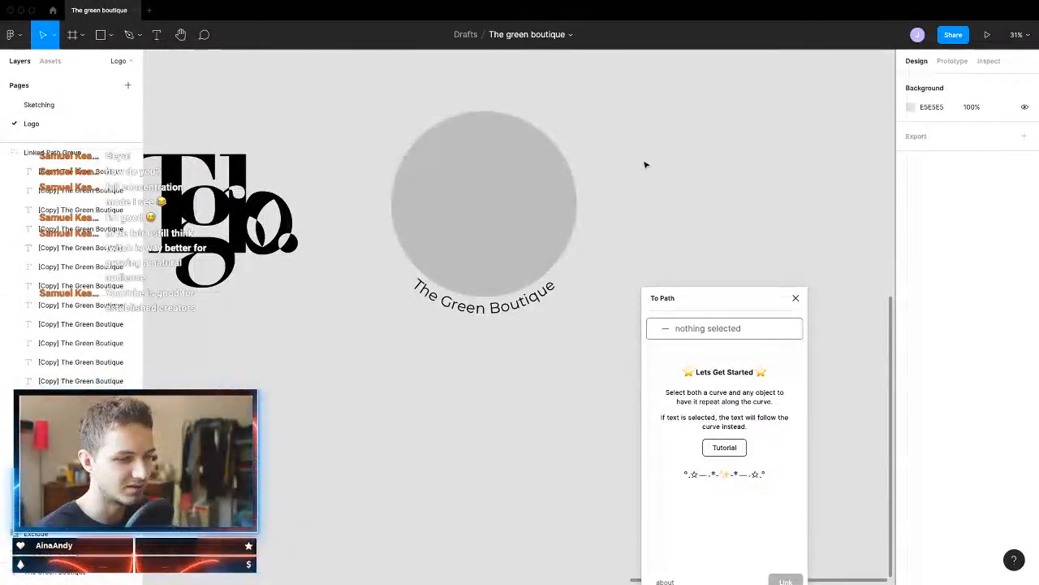
click(521, 309)
drag(638, 211, 641, 201)
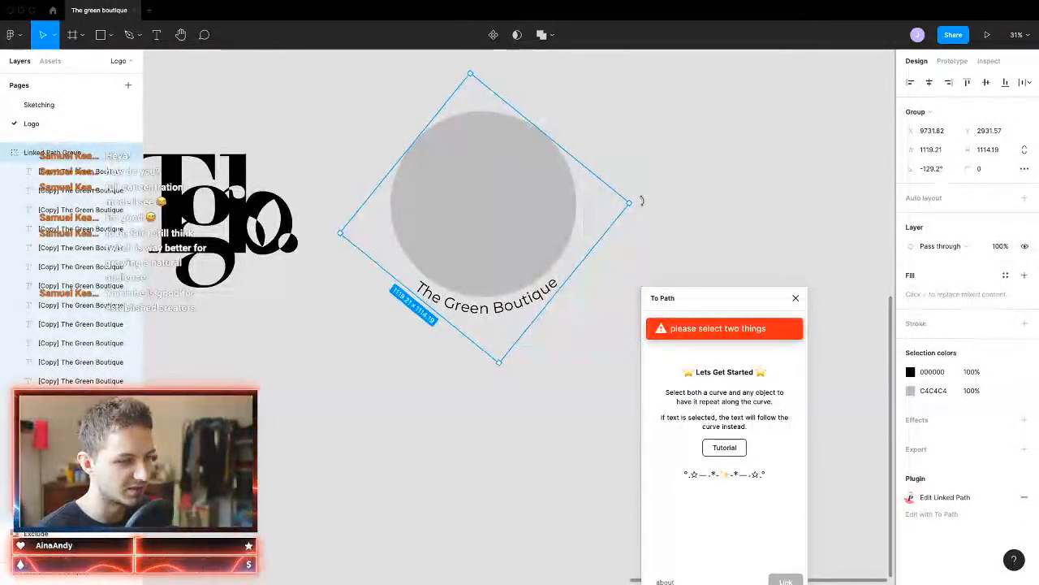
click(673, 188)
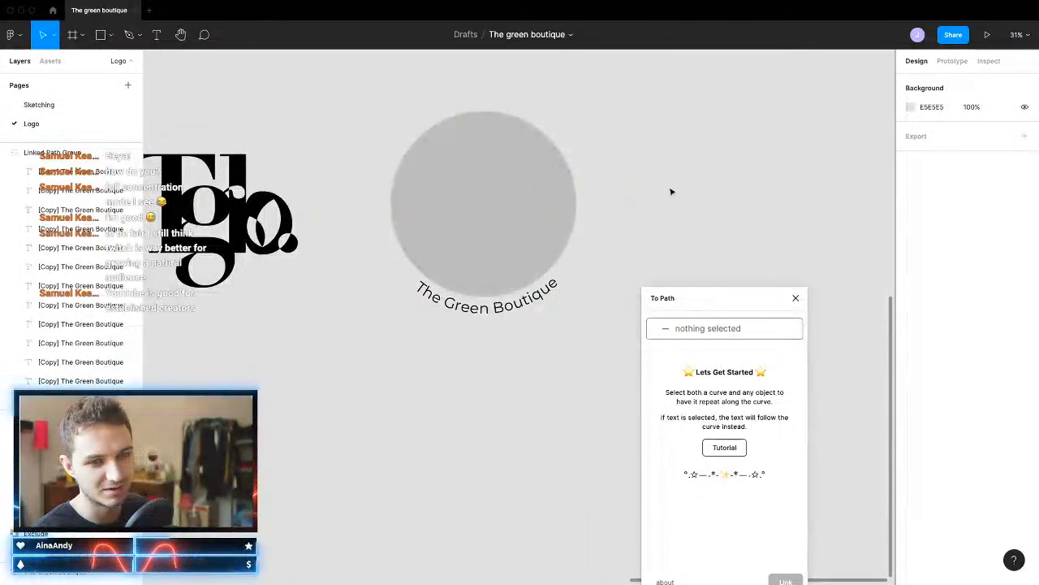
Step: Move the grey circle inside the linked path group upward, clear of the curved brand name
click(506, 318)
double_click(507, 315)
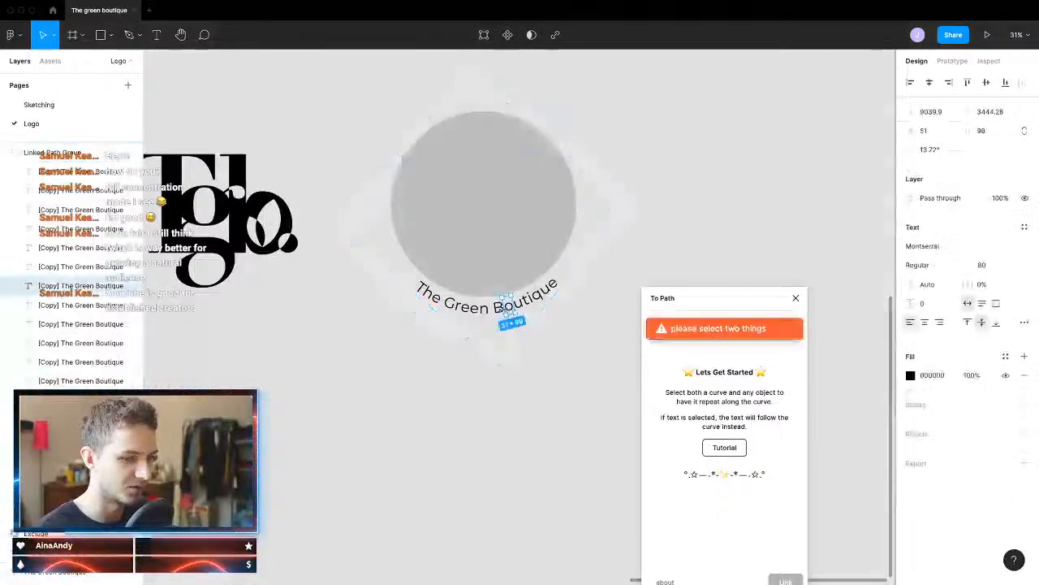
drag(572, 279, 398, 376)
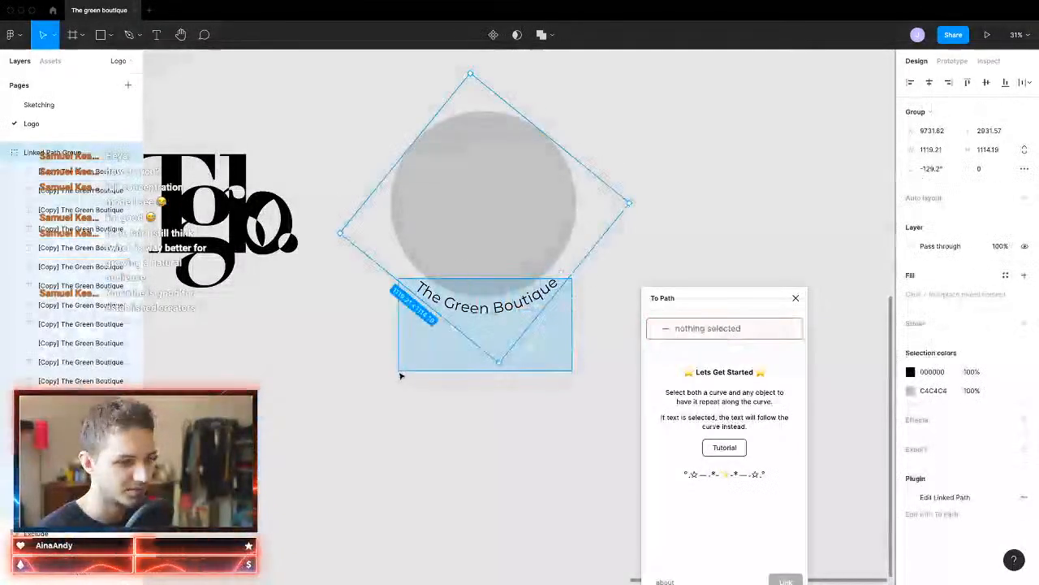
double_click(491, 310)
click(492, 270)
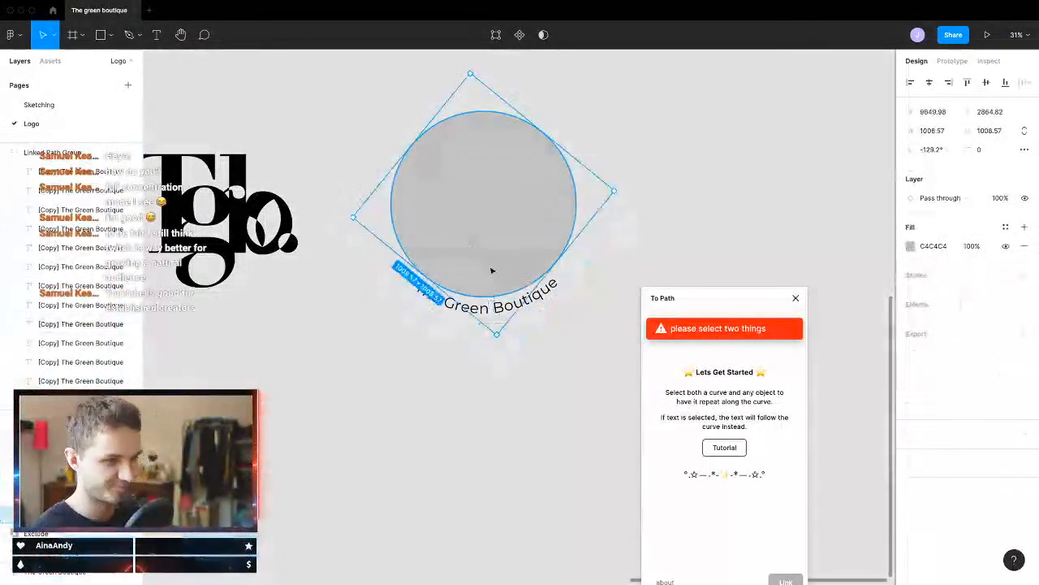
drag(492, 270, 491, 167)
Step: Ungroup the linked path group so the circle and the curved letters become separate objects
drag(360, 370, 610, 320)
click(571, 287)
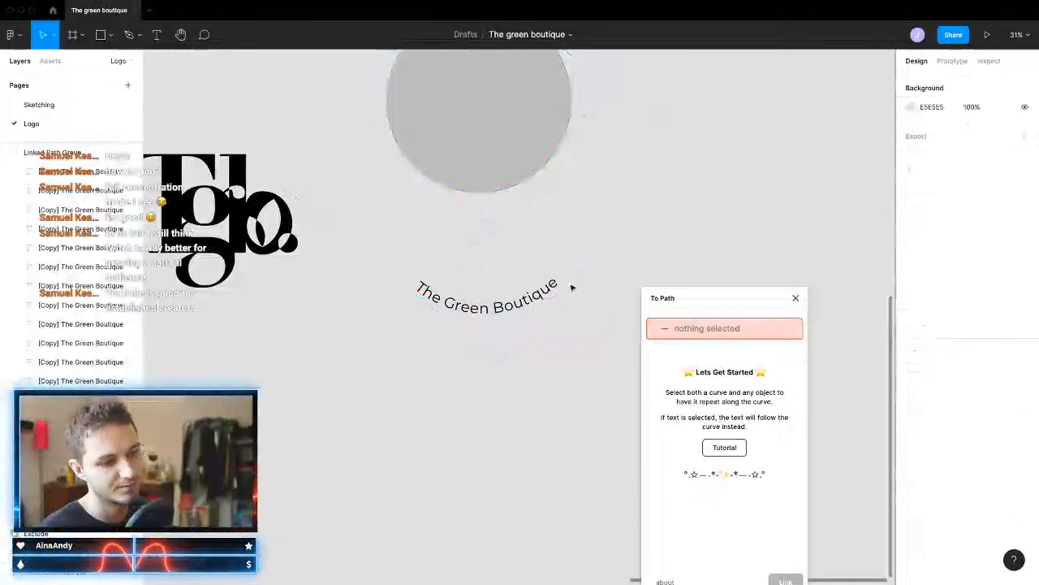
double_click(550, 286)
drag(629, 204, 408, 397)
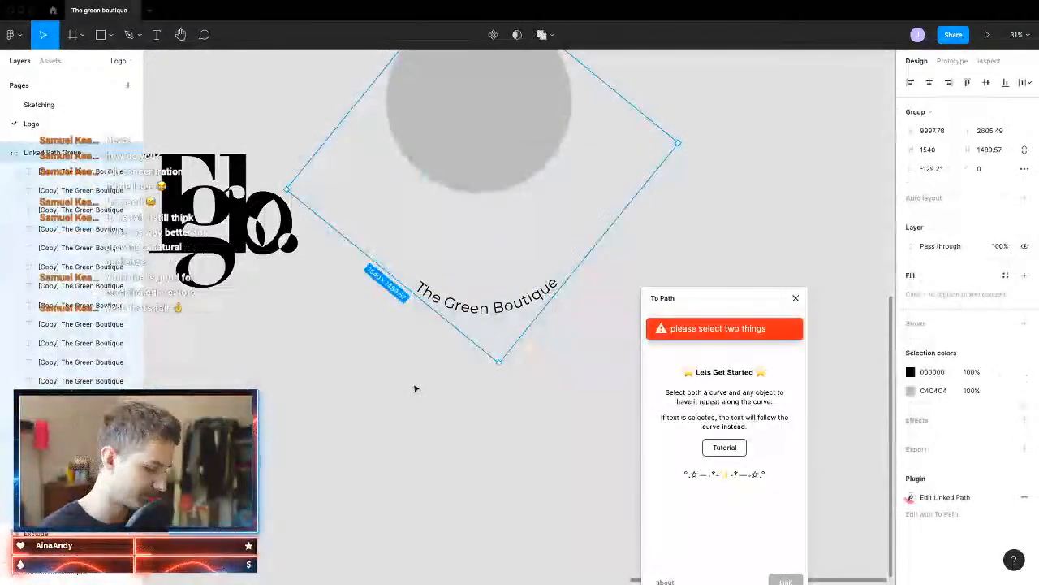
key(super+shift+g)
click(520, 375)
Step: Set the font size of all the curved brand name's letters to 120
drag(574, 270, 368, 371)
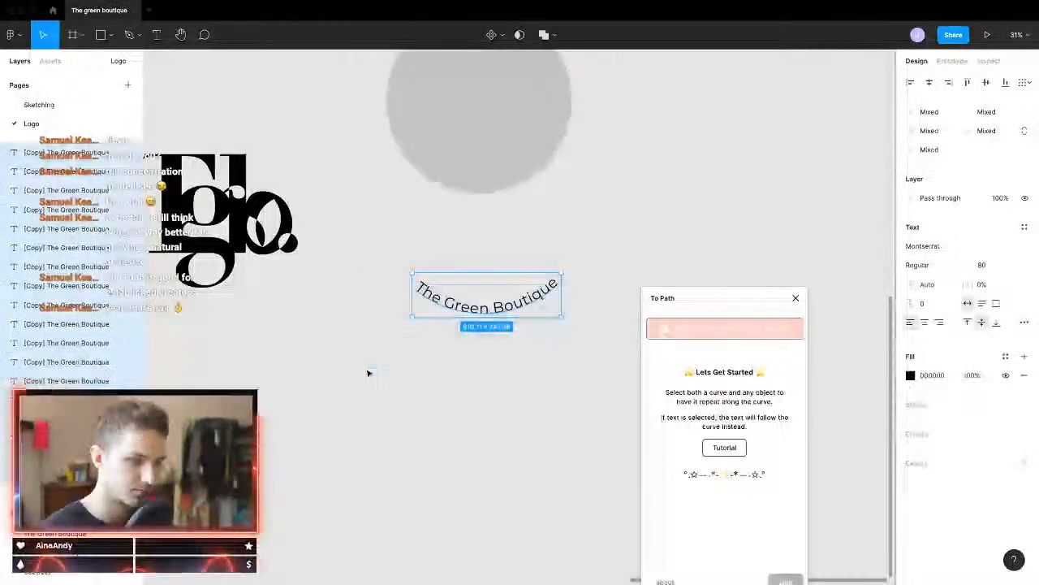
click(981, 264)
text(110)
key(Return)
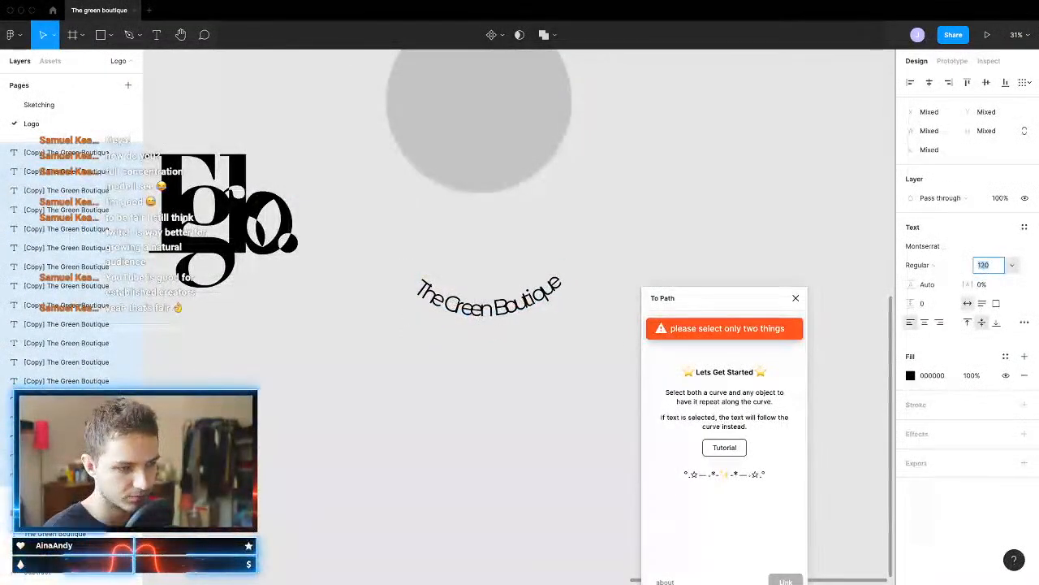
key(shift+Up)
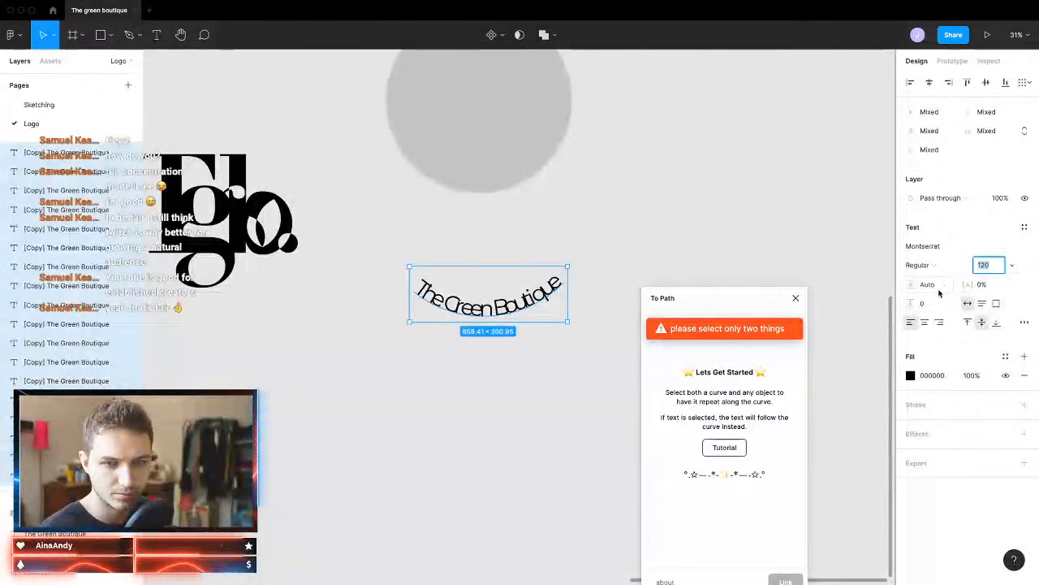
Step: Try 20% letter spacing on the curved letters, and undo the spacing and font size changes
click(985, 284)
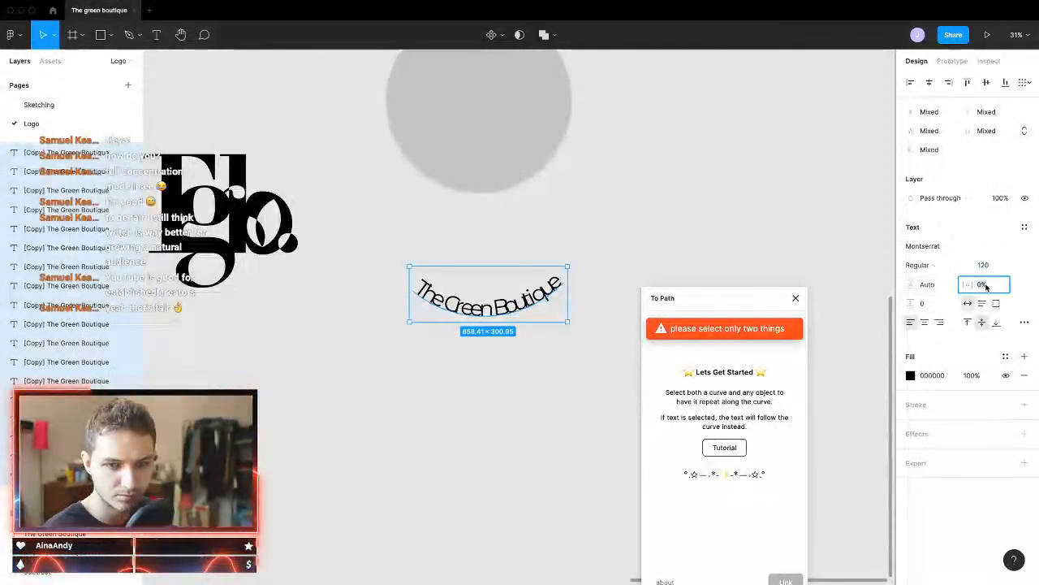
key(shift+Up)
key(shift+Up)
key(shift+Up)
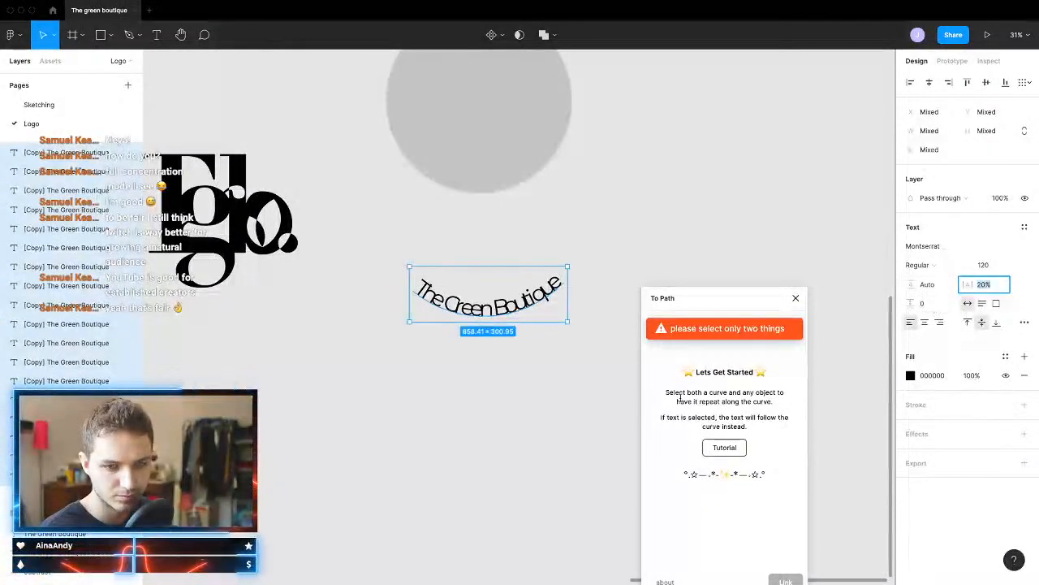
click(481, 410)
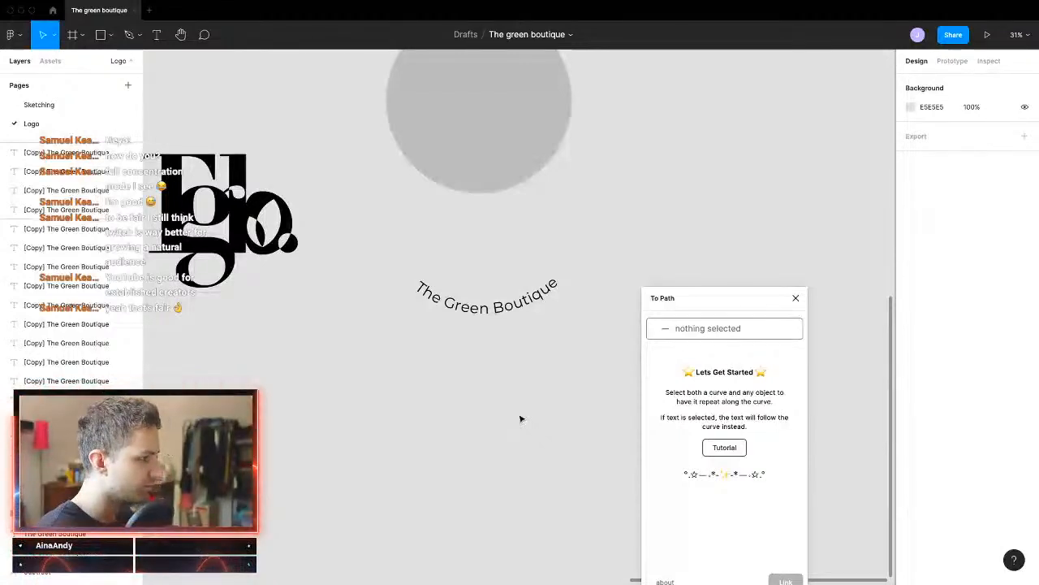
Step: Stretch the curved brand name's letters to about 1207 × 360 and set their font size to 110
click(490, 325)
drag(577, 278, 609, 284)
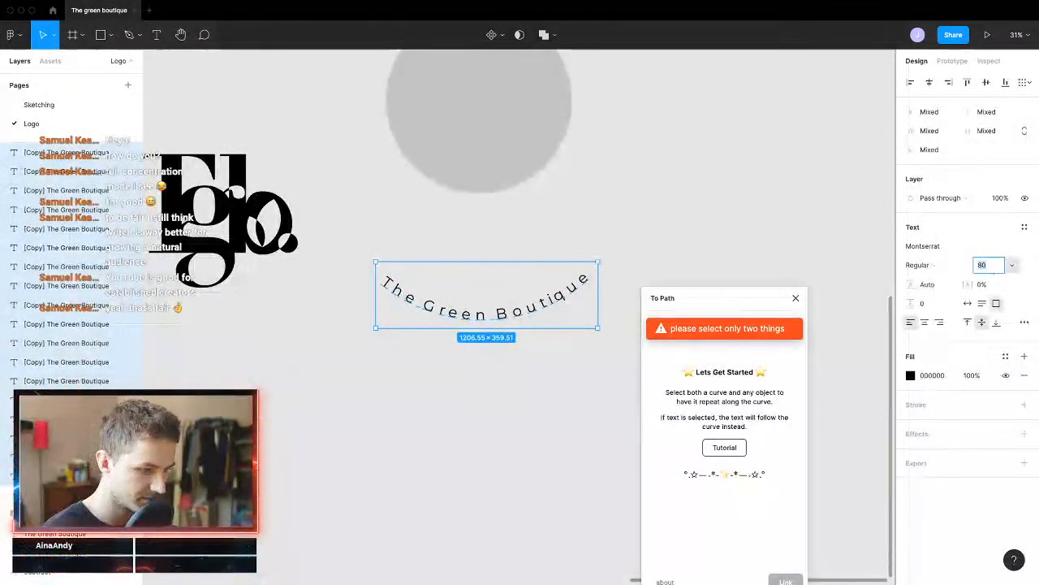
text(120)
key(Return)
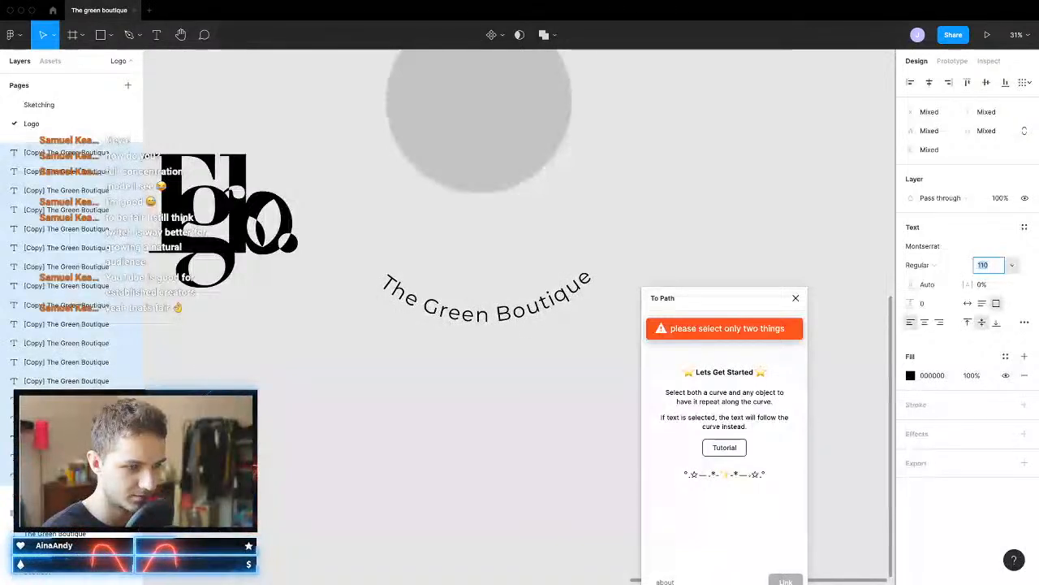
Step: Move the grey circle back down inside the curved brand name and enlarge it to about 1179 × 1179
click(487, 479)
drag(516, 178, 507, 288)
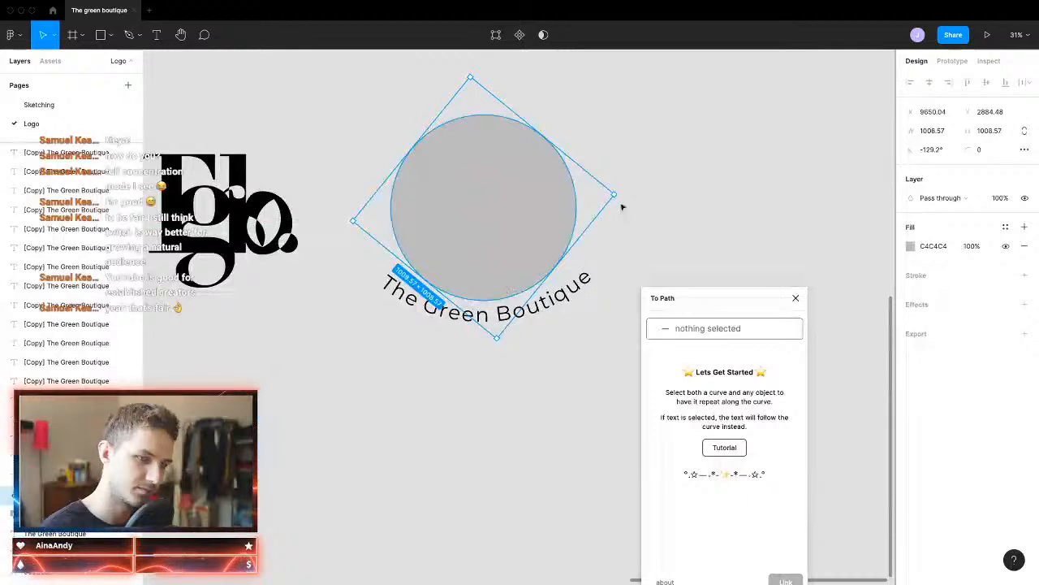
drag(615, 195, 634, 191)
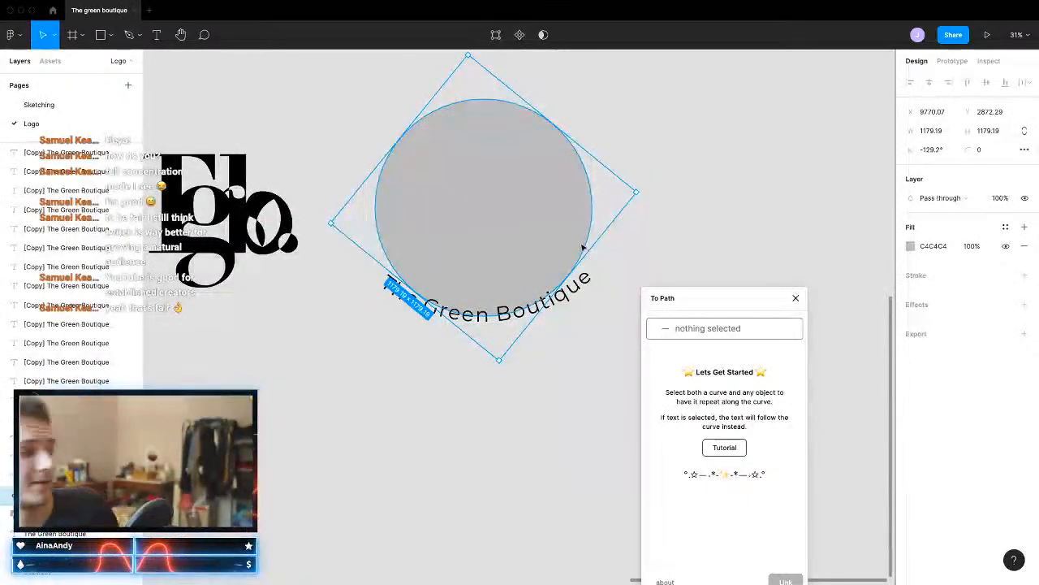
Step: Delete the grey circle and all the curved brand name's letters, and close the To Path plugin
drag(425, 409, 560, 202)
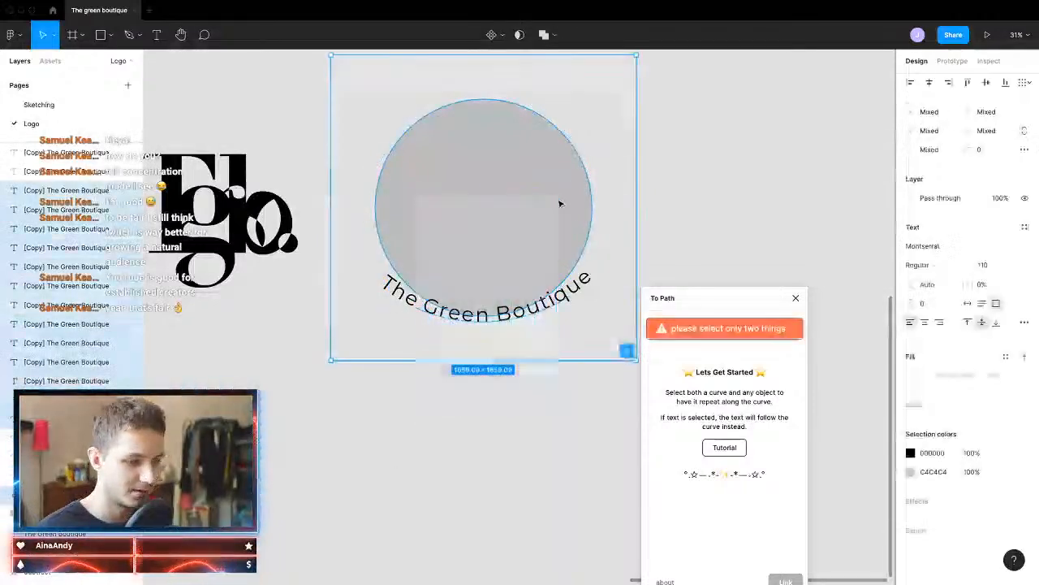
key(Delete)
drag(376, 239, 603, 367)
key(Delete)
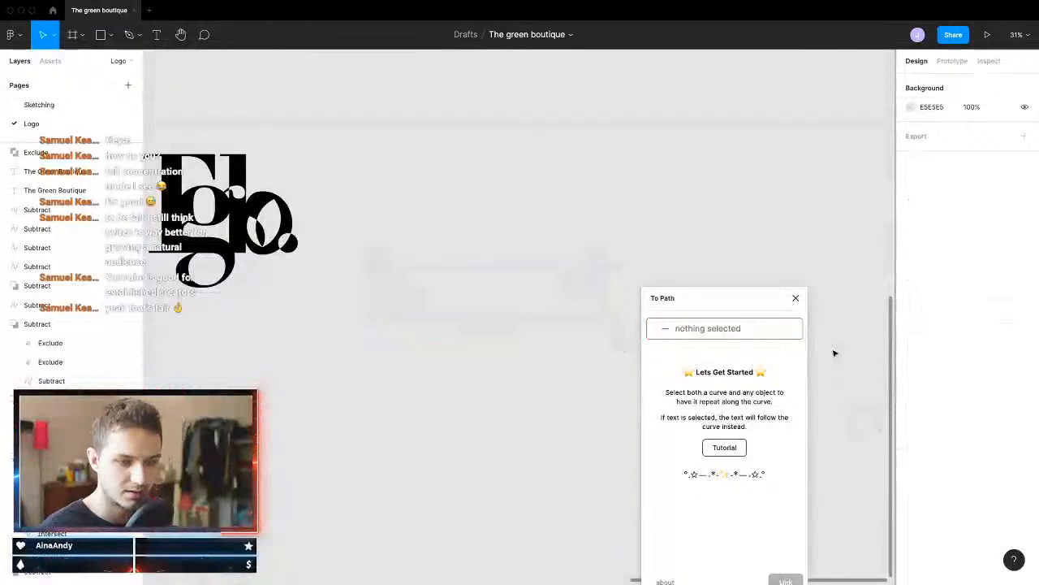
click(795, 298)
Step: Move the black monogram further right and place a copy of the white brand name across its lower part
scroll(574, 313, left, 3)
scroll(564, 327, down, 1)
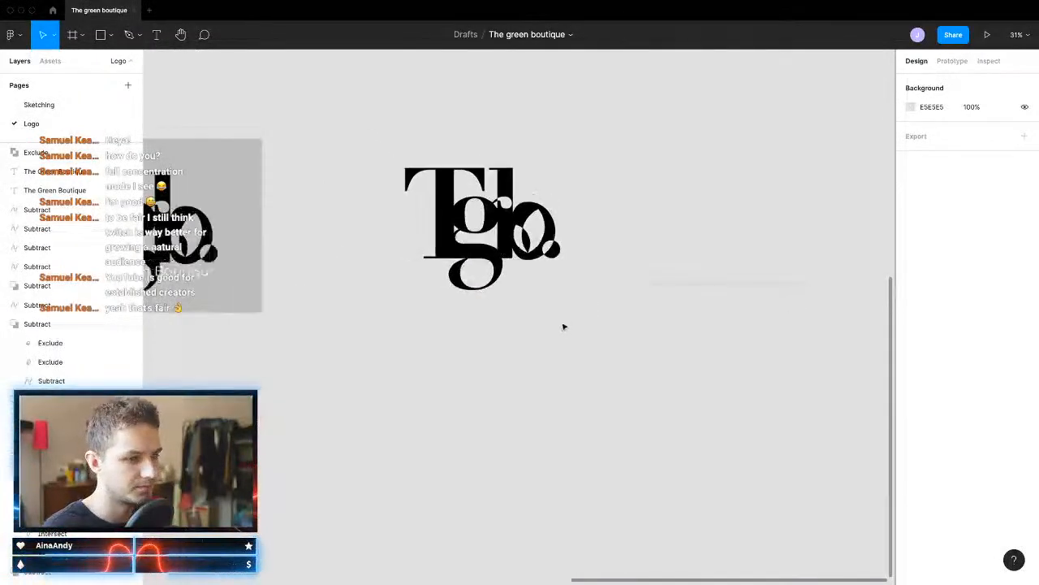
click(509, 252)
drag(508, 253, 565, 245)
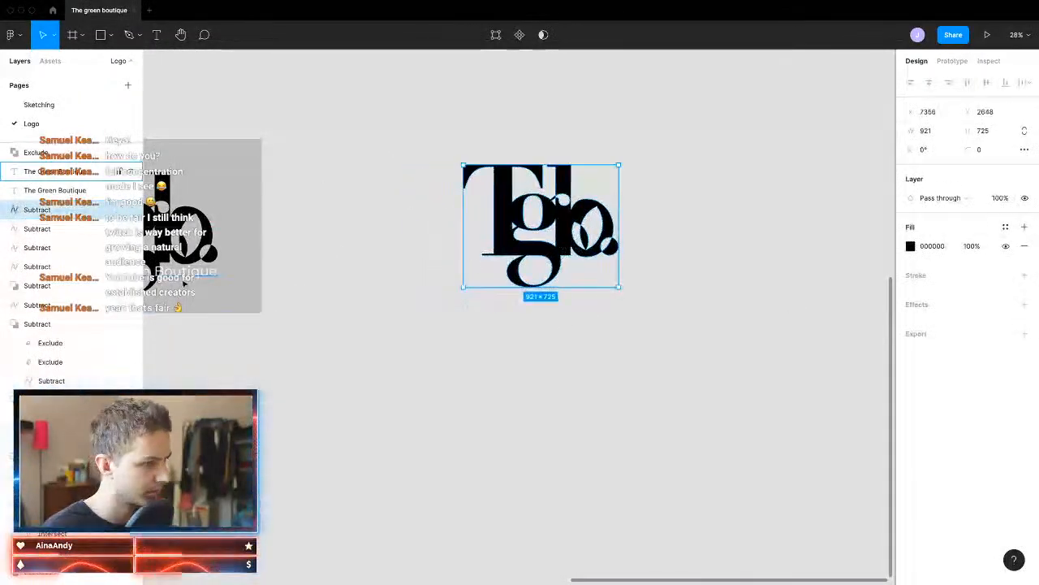
drag(197, 275, 610, 279)
Step: Set the weight of the white brand name over the black monogram to Bold
scroll(610, 284, up, 10)
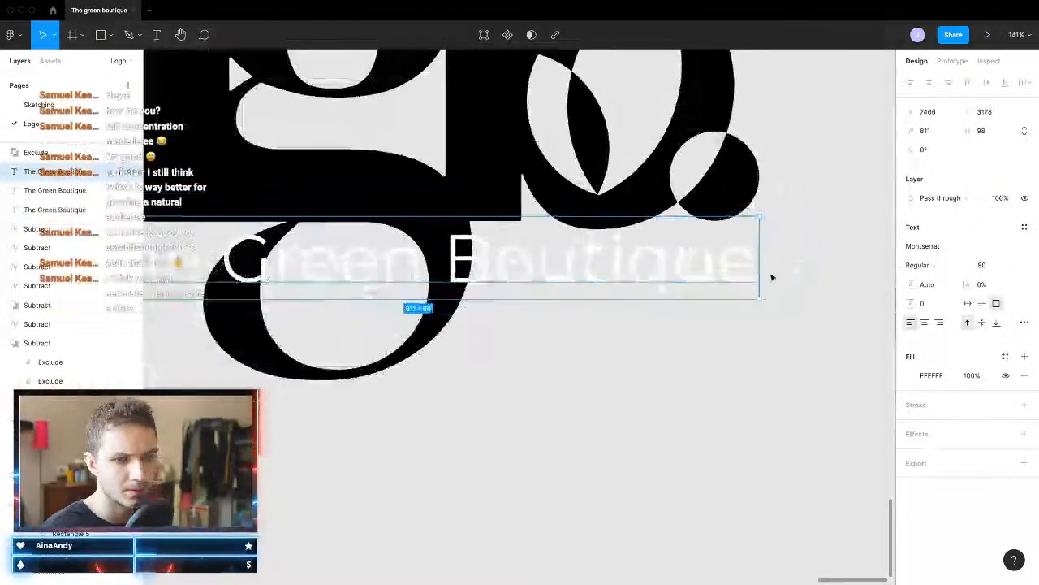
click(945, 268)
click(941, 280)
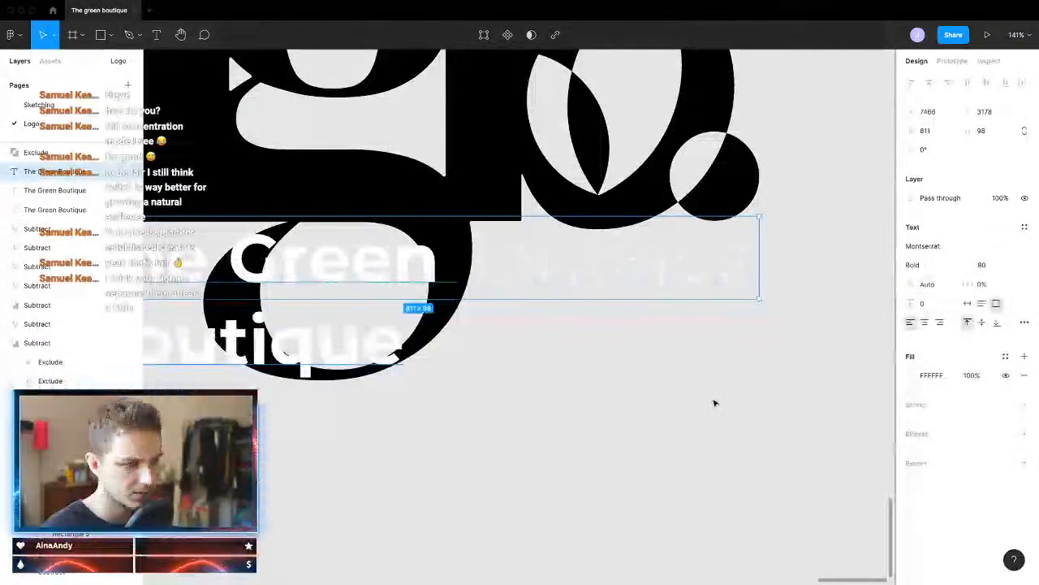
Step: Change the font of the white brand name over the black monogram to Open Sans
click(948, 245)
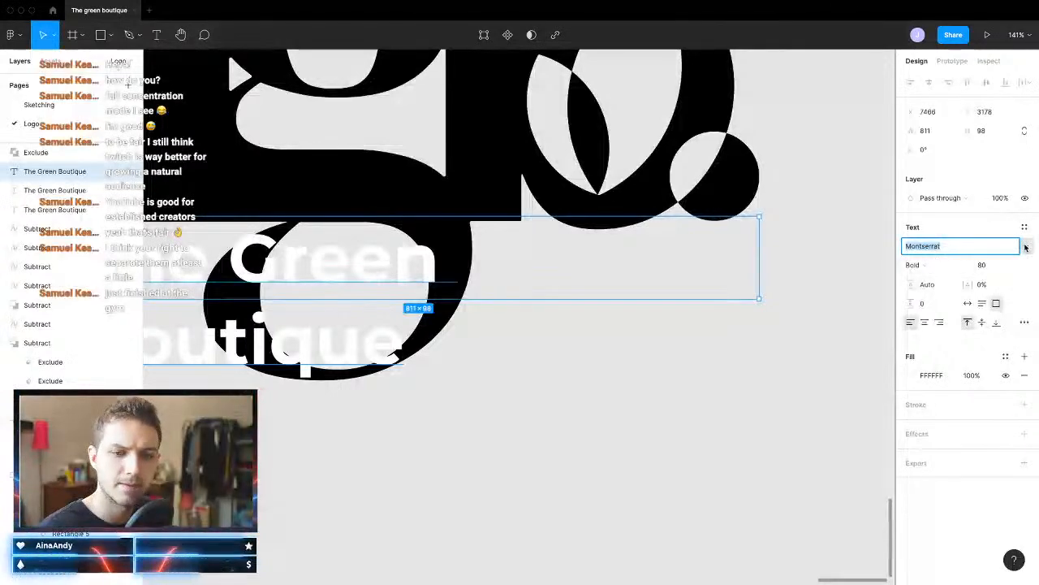
click(1026, 245)
scroll(995, 285, up, 5)
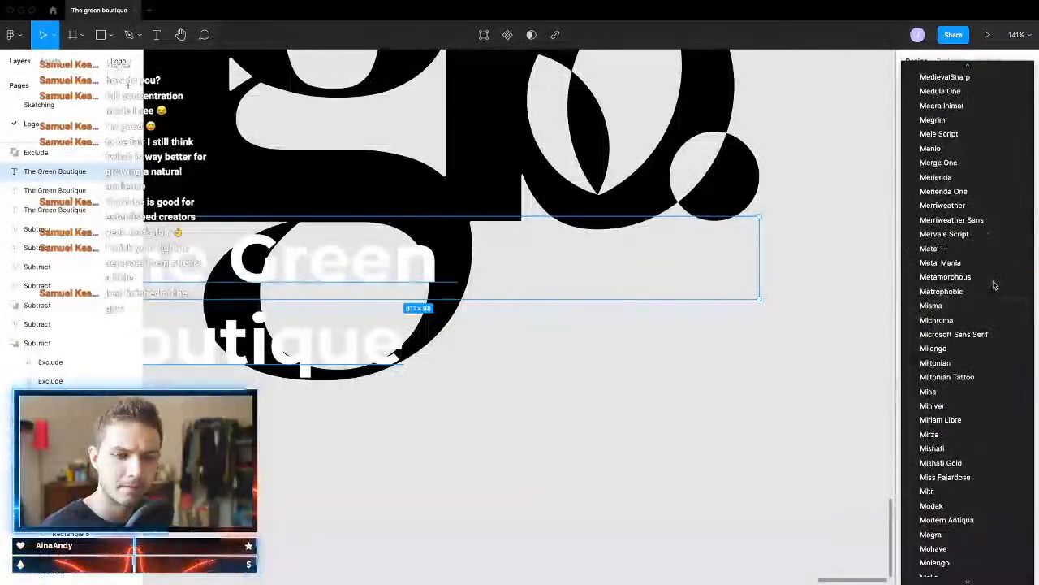
click(795, 394)
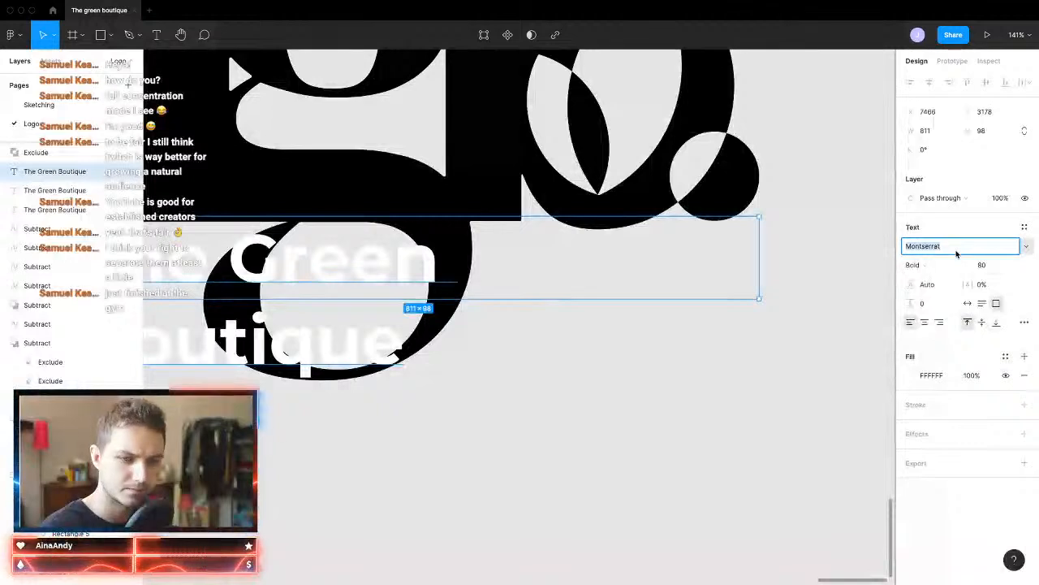
text(Sans)
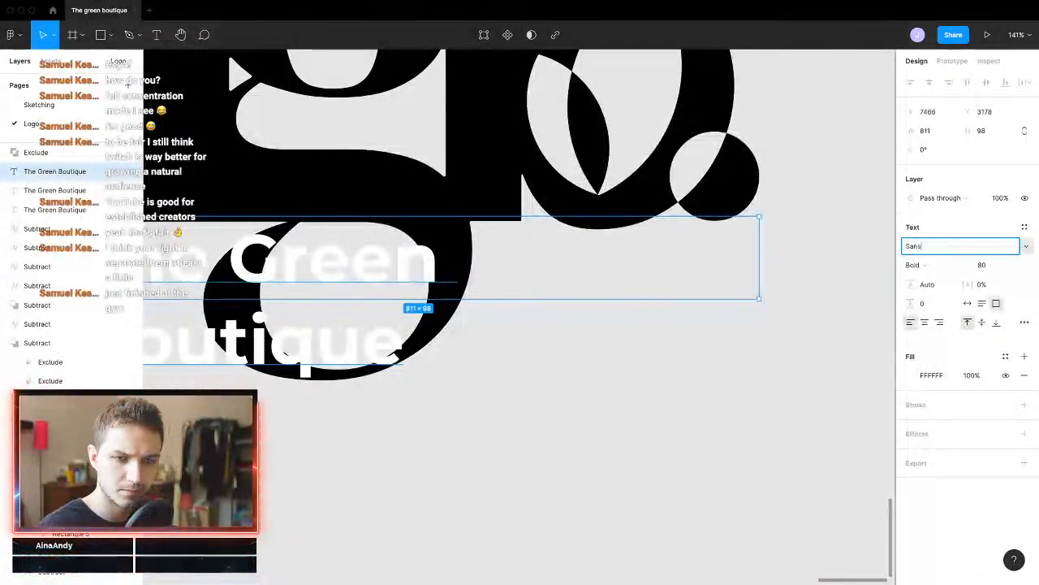
key(BackSpace)
key(BackSpace)
key(BackSpace)
key(BackSpace)
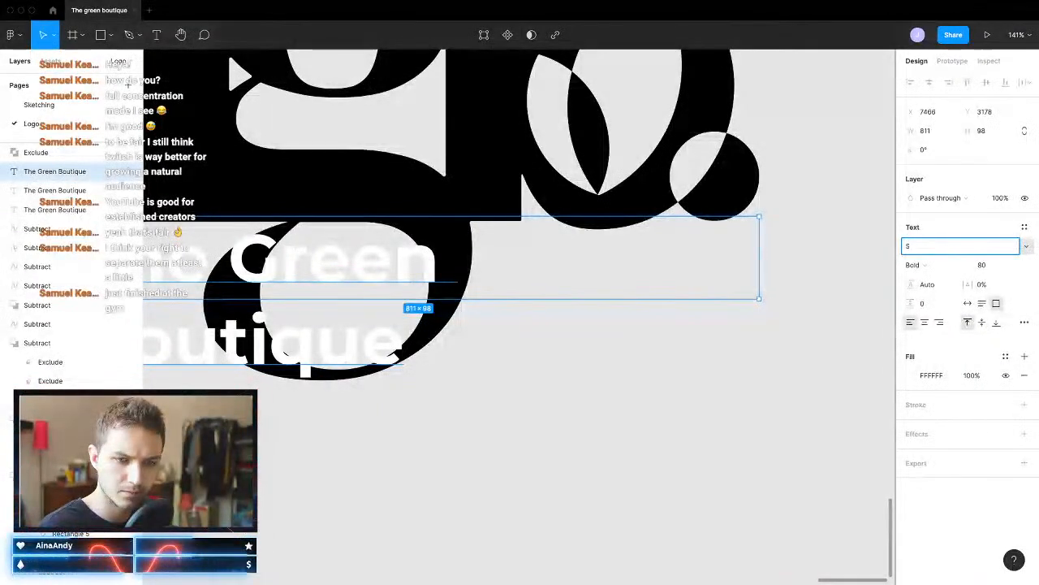
text(Open Sans)
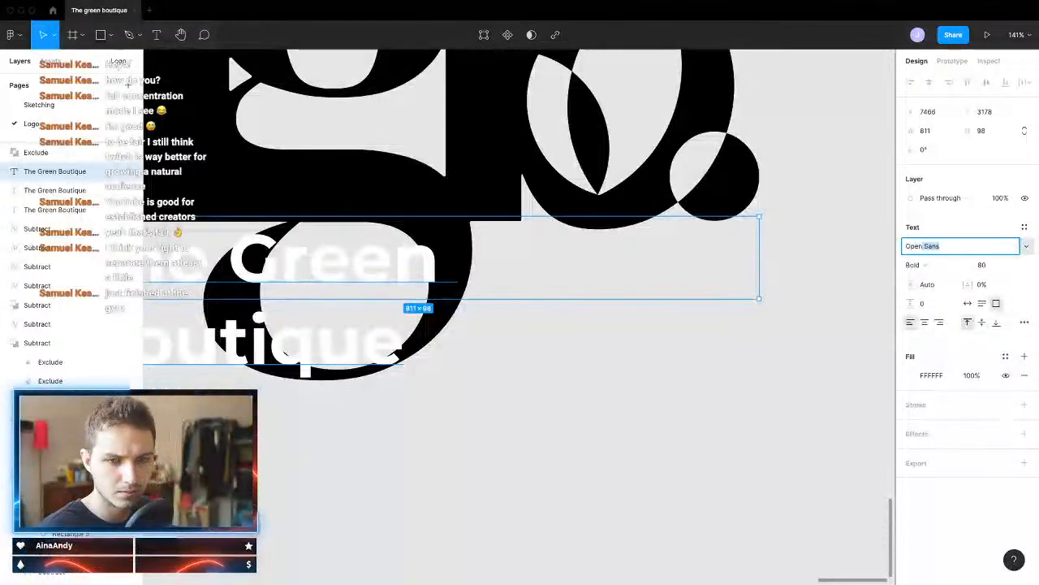
key(Return)
Step: Move the white brand name slightly up to Y 3168, just under the monogram's baseline
scroll(452, 338, down, 5)
scroll(452, 337, up, 2)
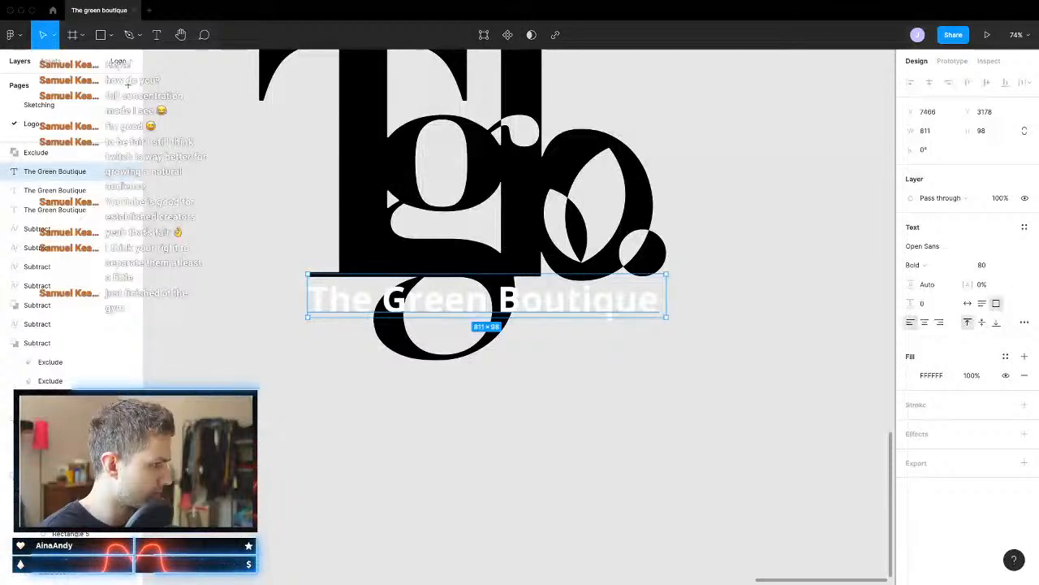
scroll(365, 313, up, 2)
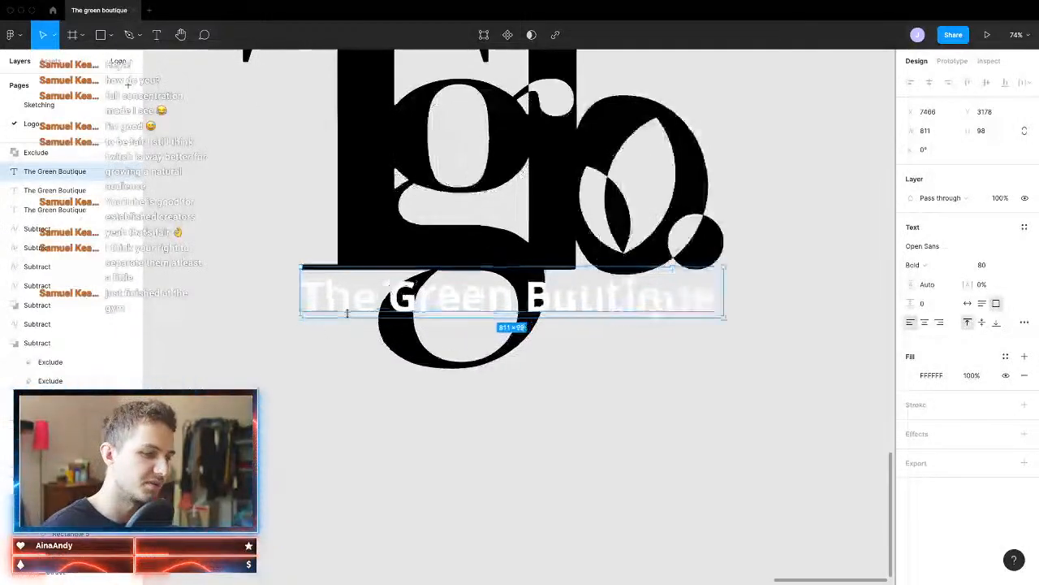
drag(334, 306, 335, 298)
click(387, 465)
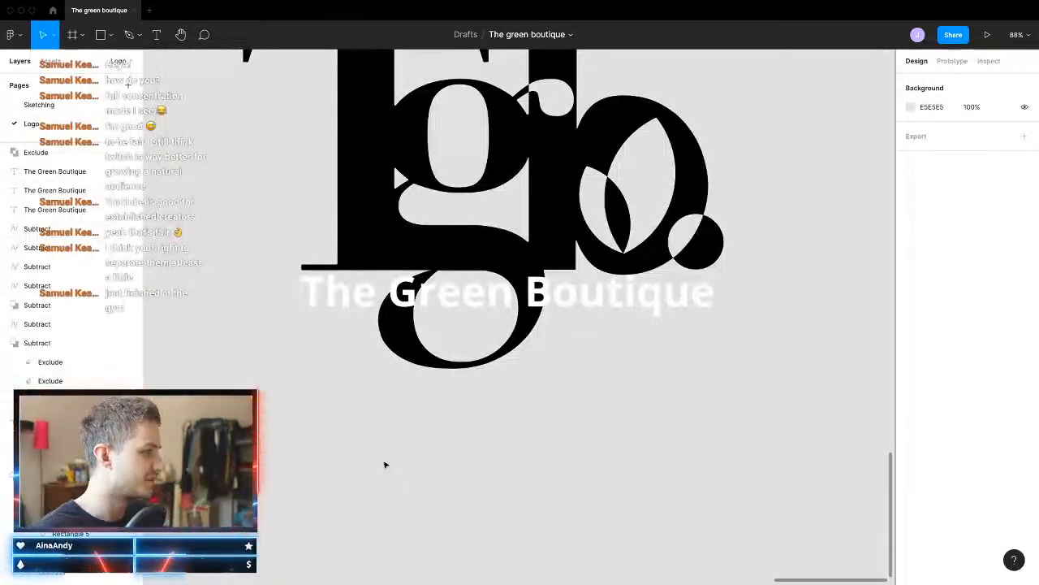
scroll(444, 296, up, 2)
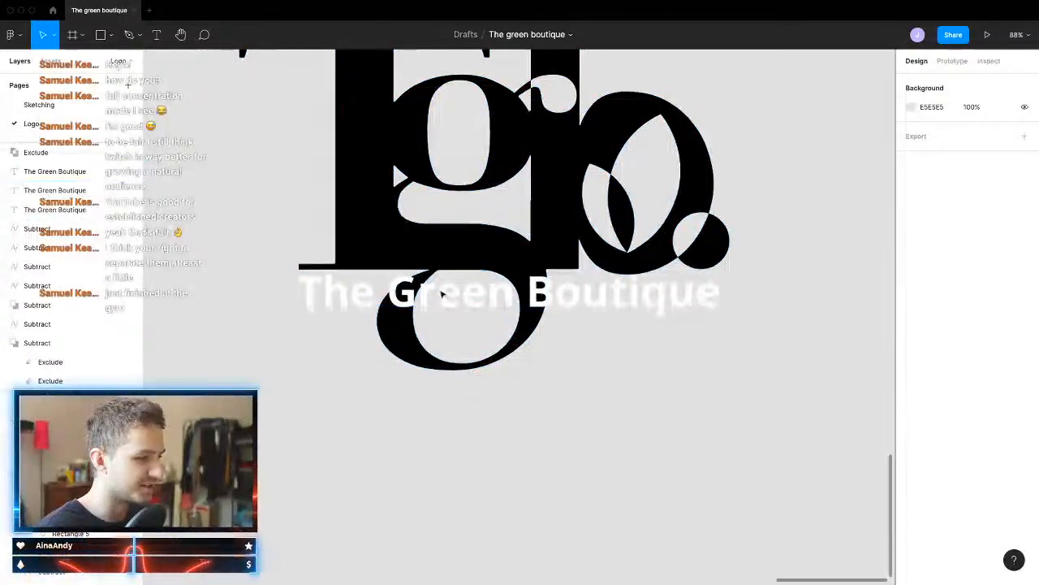
Step: Duplicate the black monogram together with its white brand name into the empty space on the right
click(443, 297)
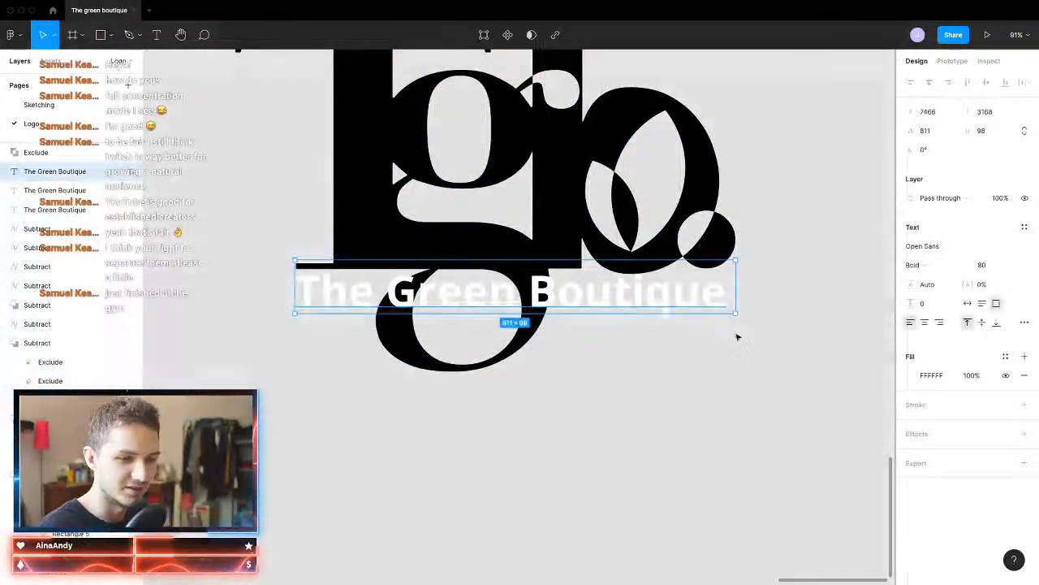
scroll(646, 422, down, 8)
shift+click(546, 341)
drag(575, 357, 821, 348)
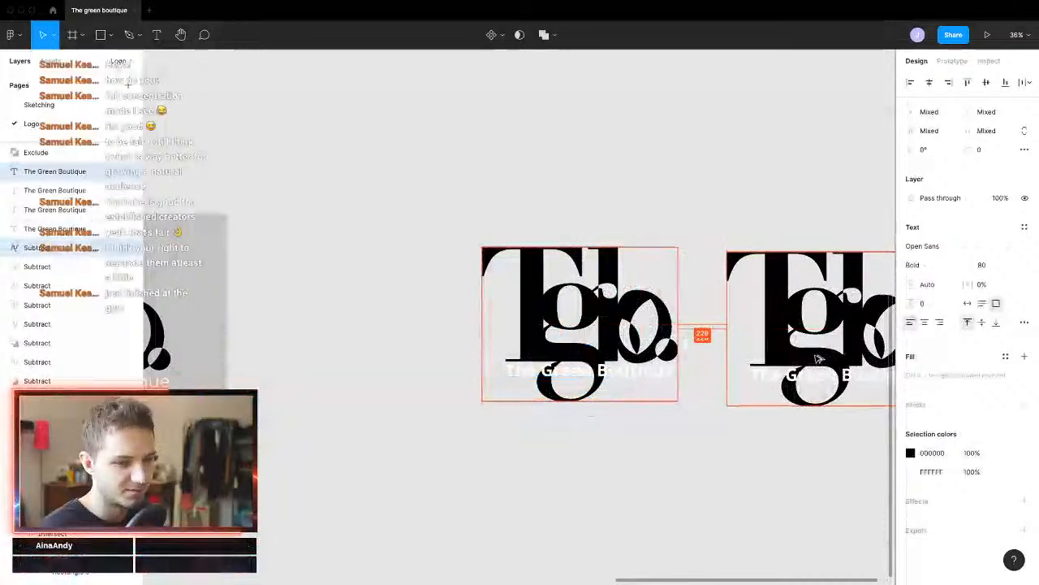
scroll(682, 371, right, 5)
Step: Change the font of the white brand name on the duplicated black monogram to Helvetica Neue
click(682, 371)
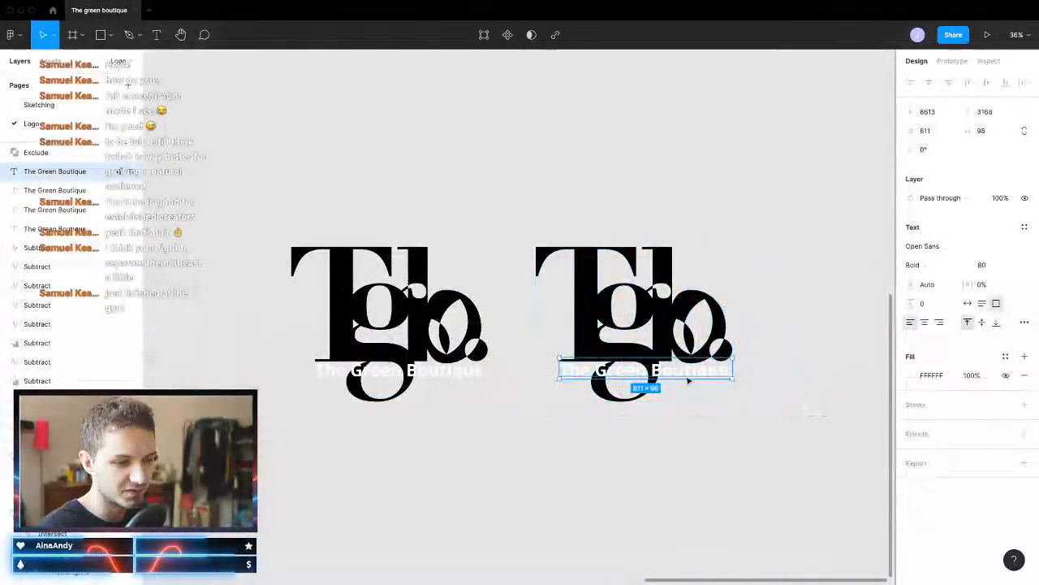
click(964, 244)
text(H)
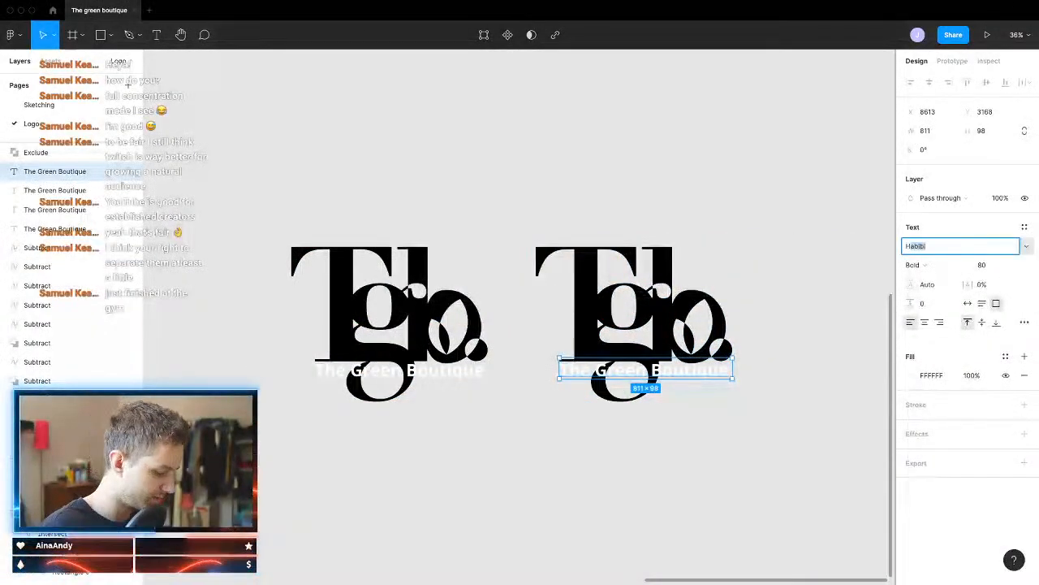
text(elv)
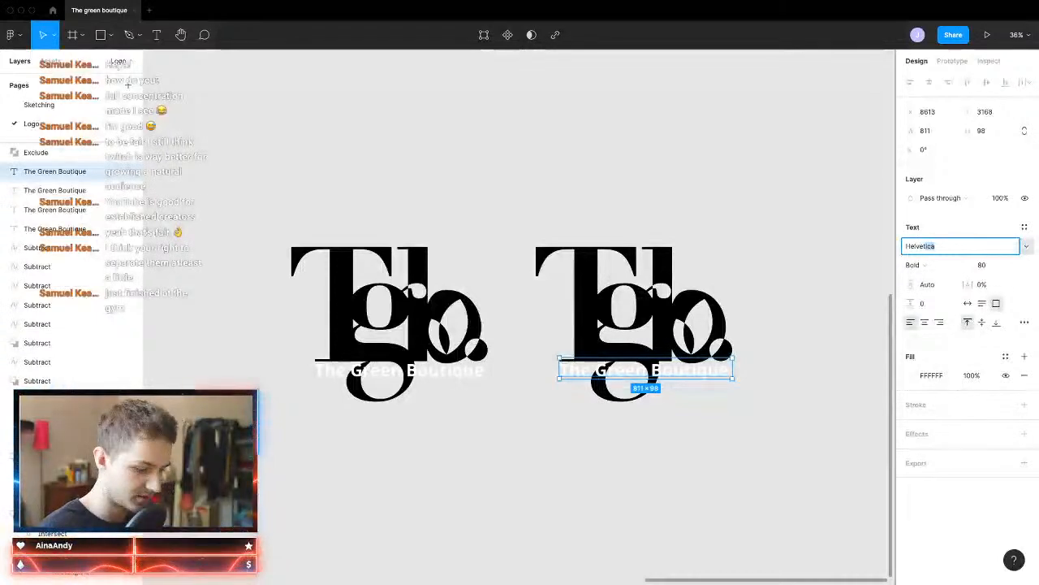
text(etoca ne)
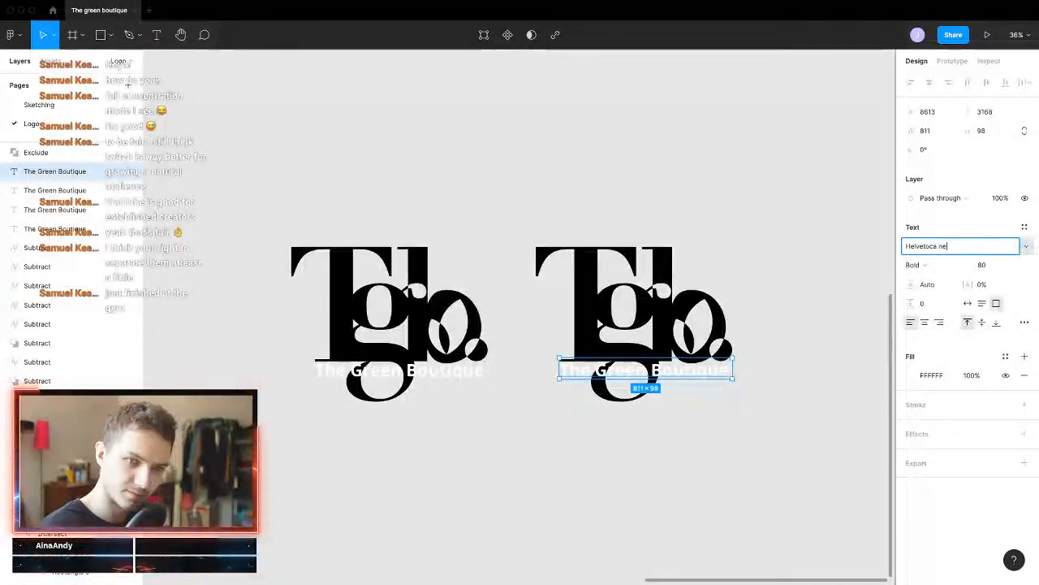
text(u)
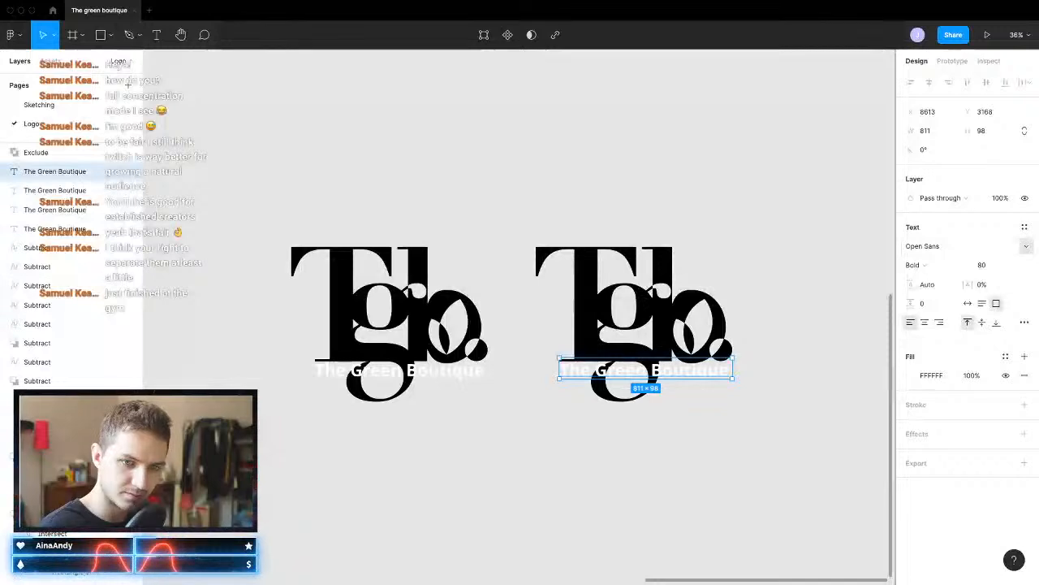
click(964, 247)
text(He)
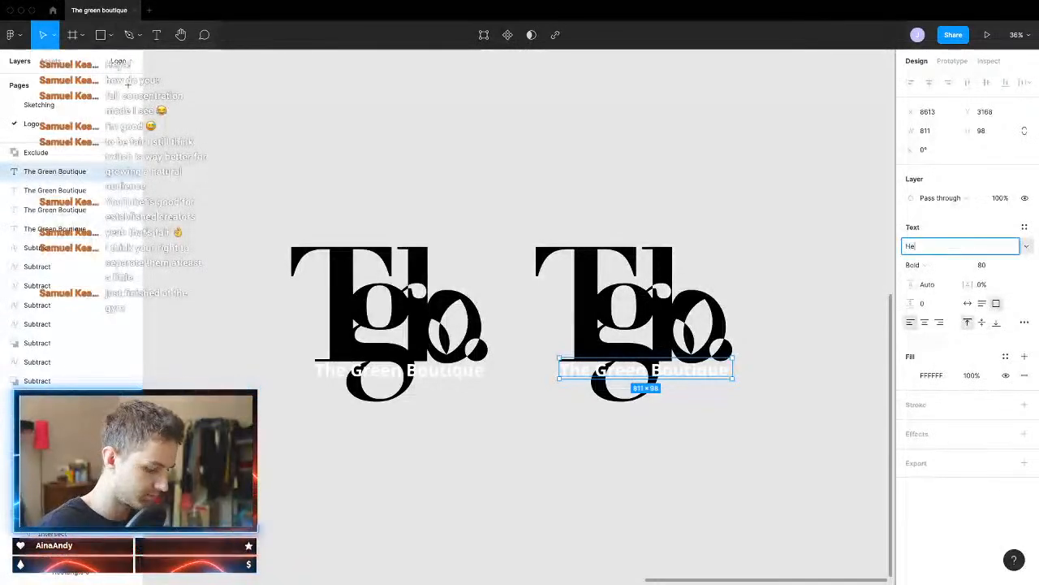
text(lvetica neue)
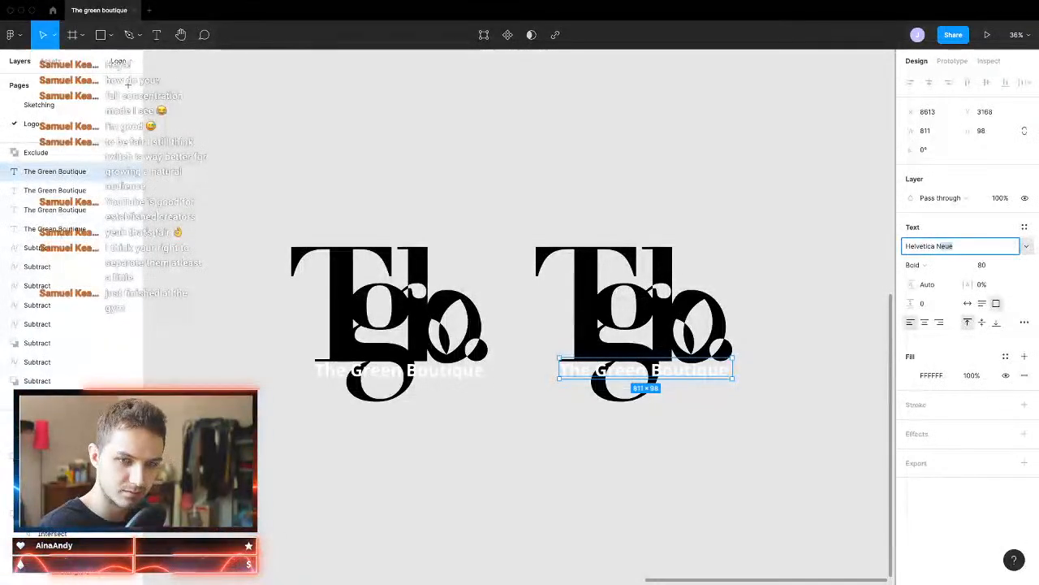
key(Return)
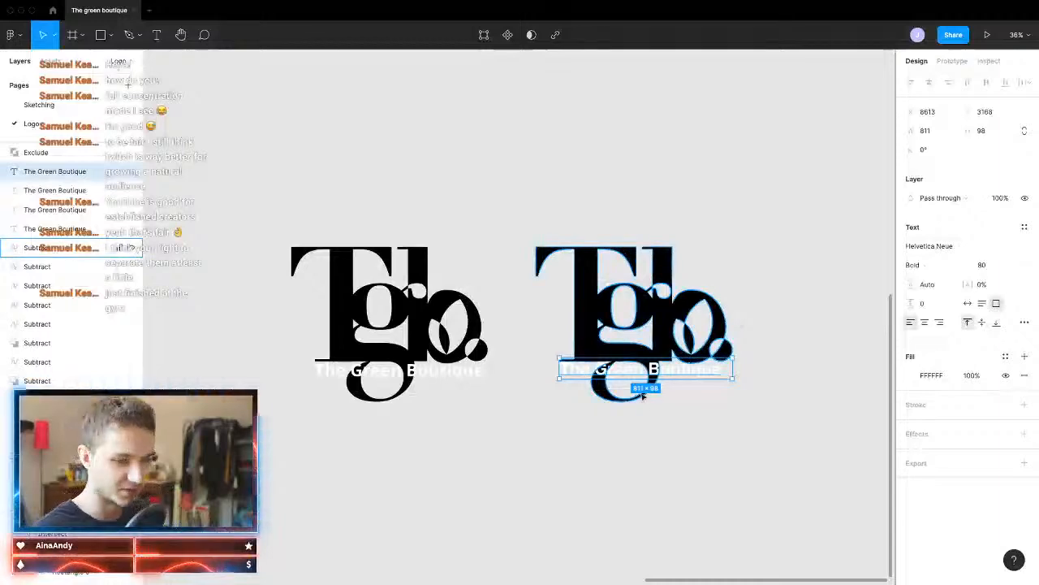
Step: Set the duplicated brand name's font size to 90 and widen its text box to 859 to fit one line
scroll(367, 372, up, 5)
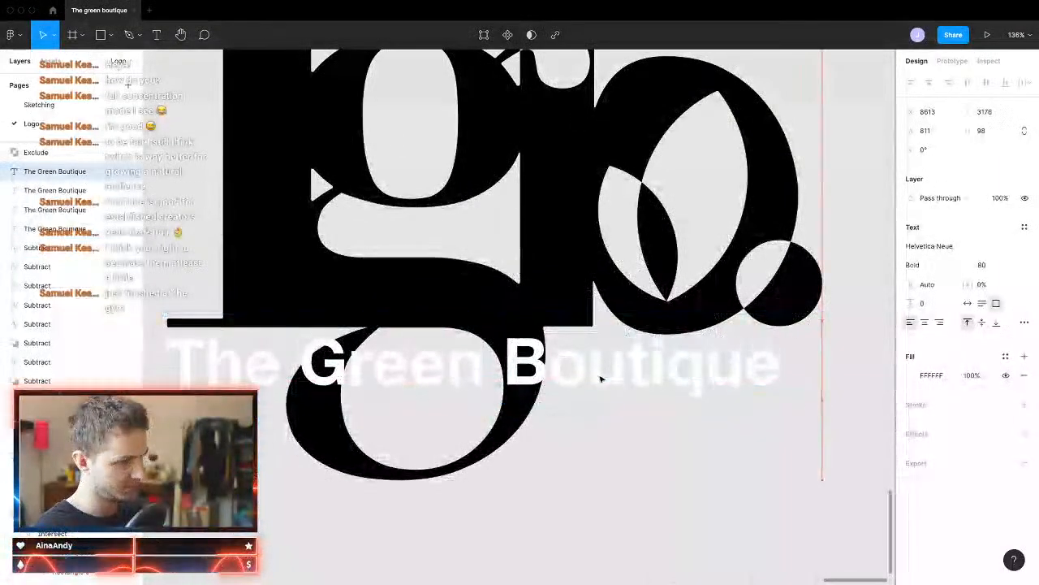
click(985, 265)
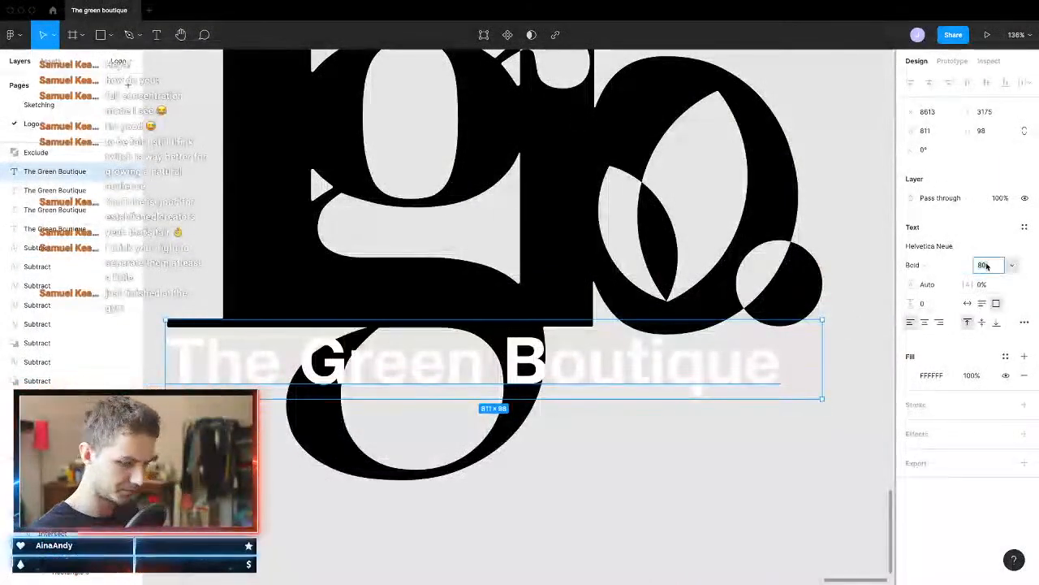
text(90)
key(Return)
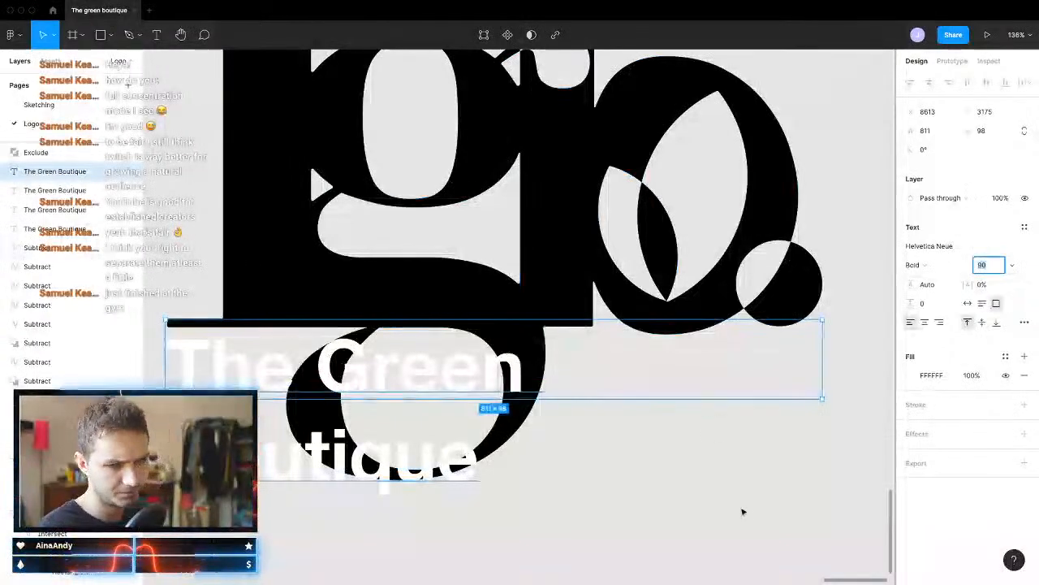
drag(821, 344, 861, 341)
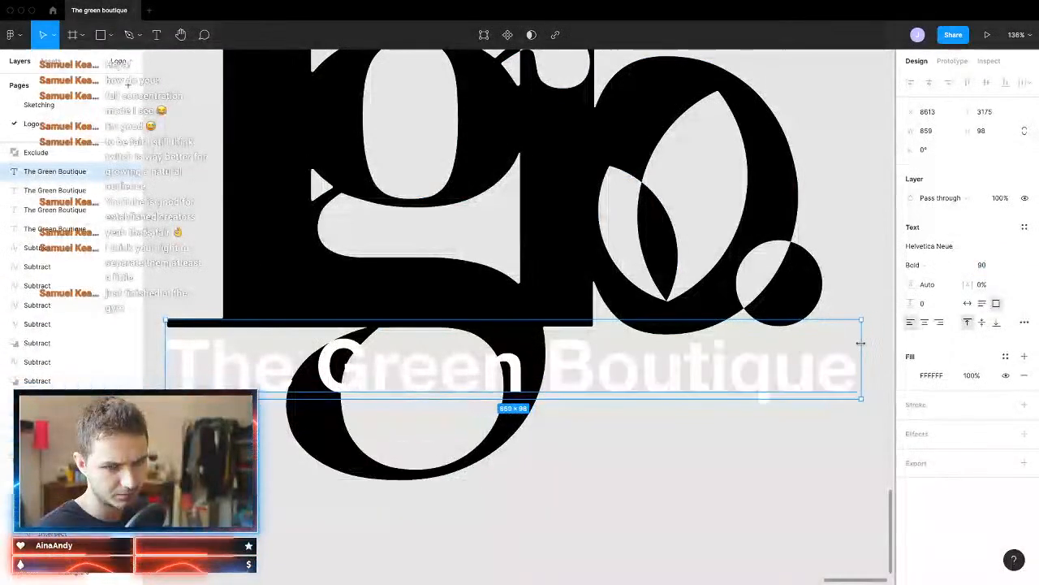
Step: Reduce the font size of the duplicated brand name to 85
text(85)
key(Return)
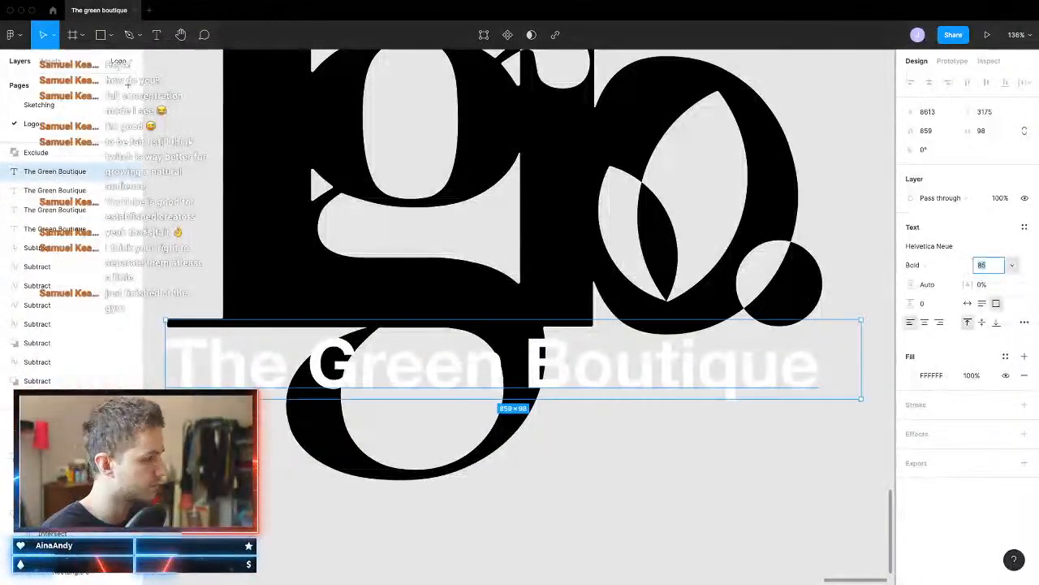
click(598, 471)
scroll(552, 406, down, 2)
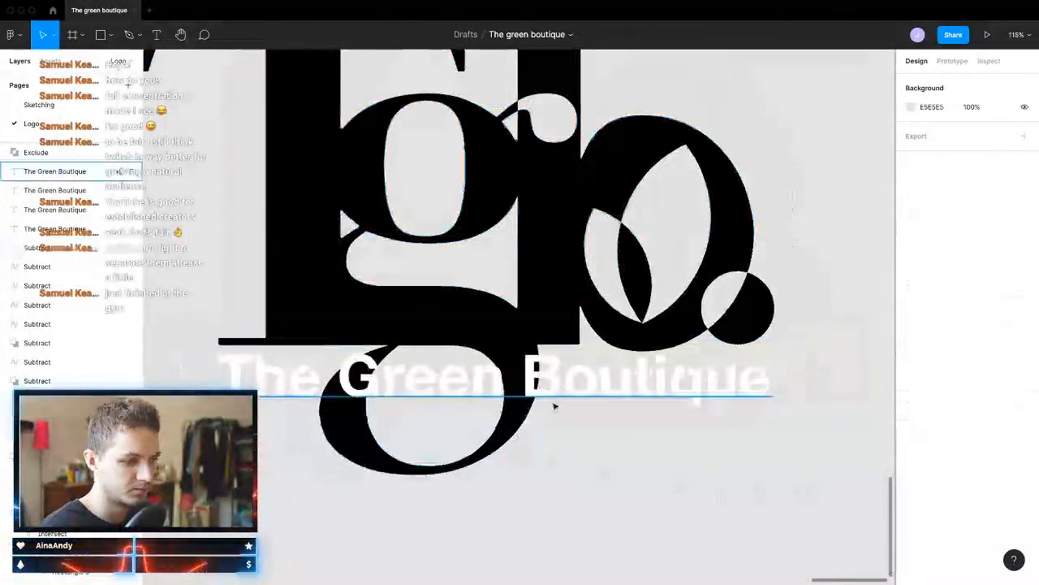
Step: Try the Medium weight on the duplicated white brand name, and settle on Regular
click(552, 398)
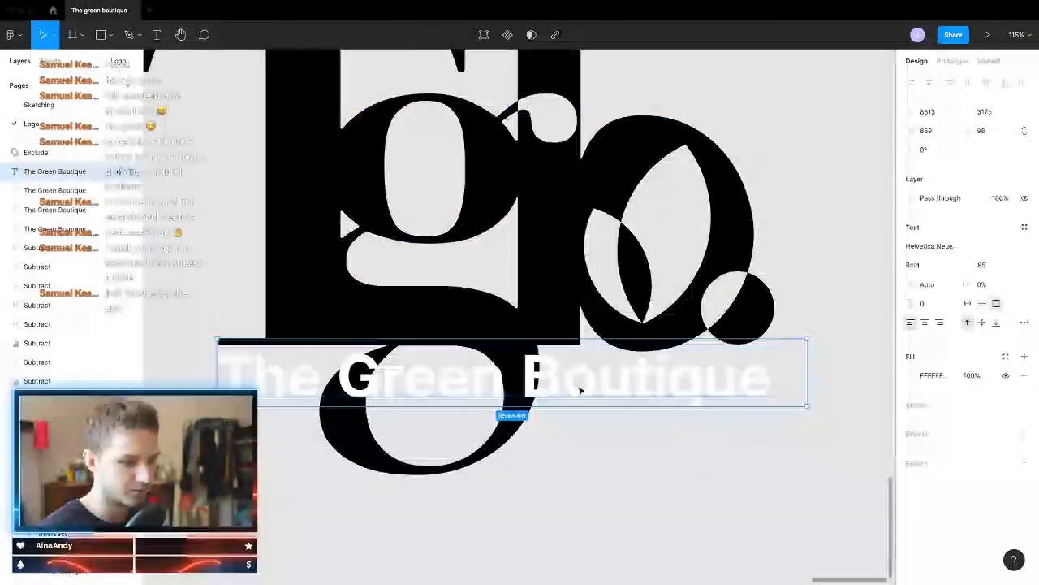
click(952, 265)
click(953, 250)
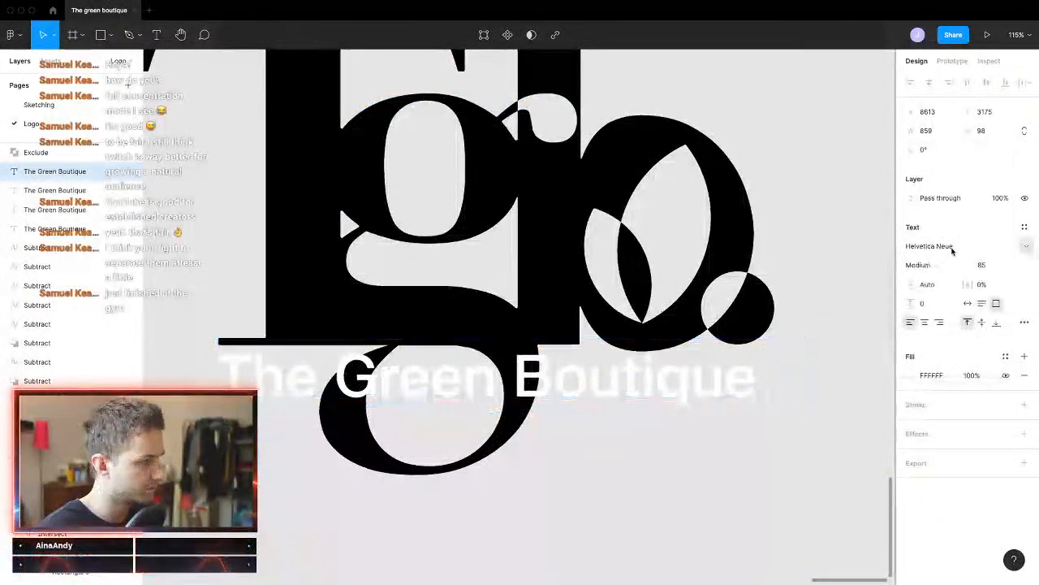
click(948, 246)
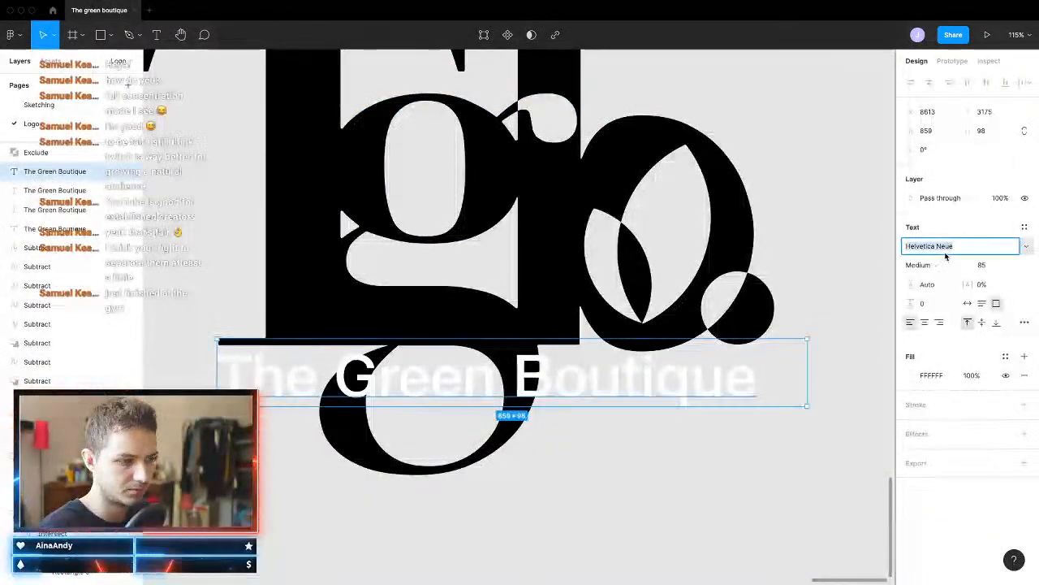
click(823, 303)
click(951, 266)
click(950, 253)
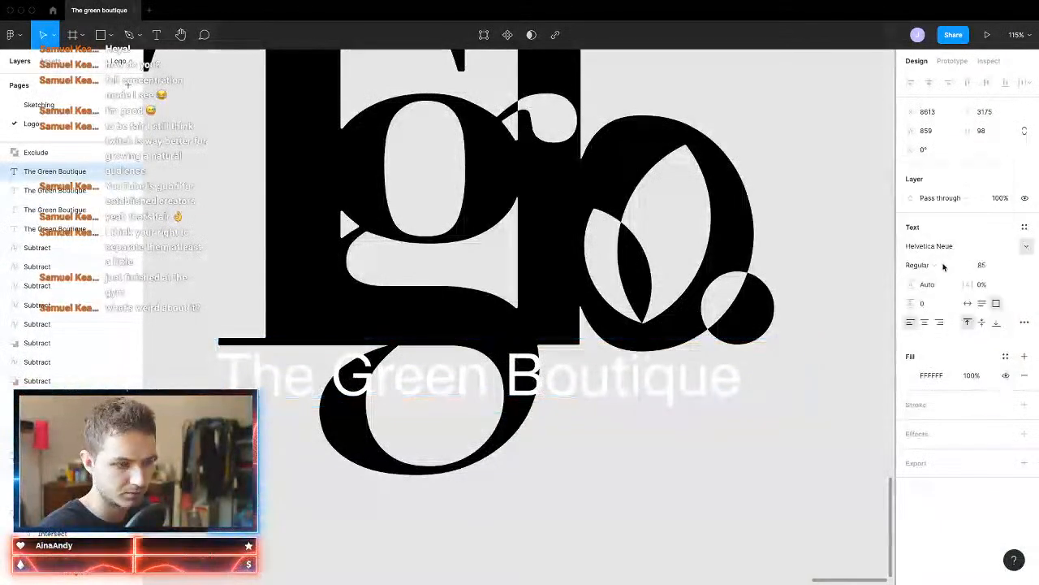
Step: Increase the font size of the Helvetica Neue brand name to 91 to match the monogram's width
click(984, 266)
key(Up)
key(Up)
key(Up)
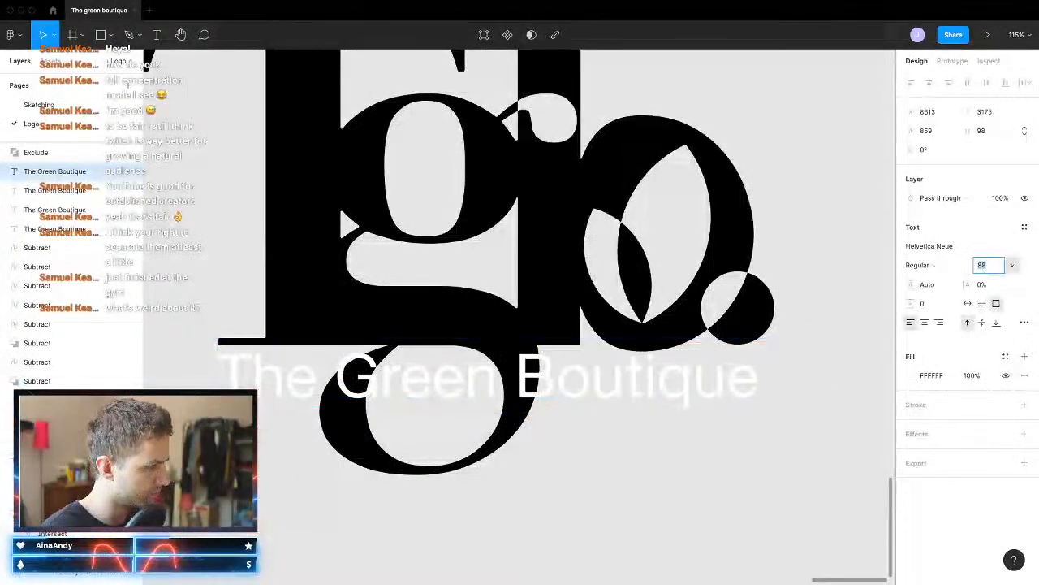
key(Up)
key(Up)
key(Up)
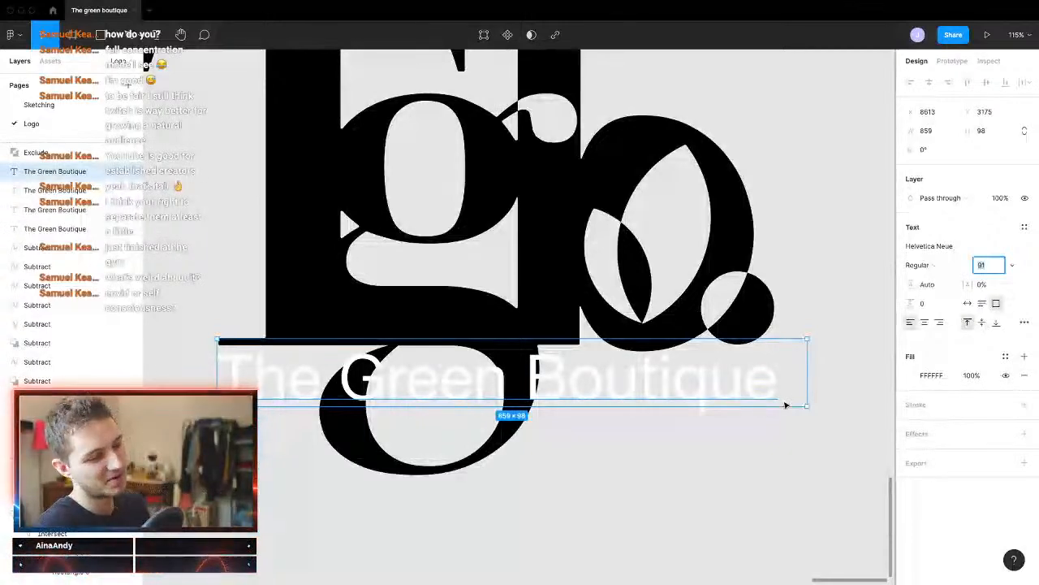
click(575, 425)
Step: Shift the Helvetica Neue brand name slightly left and down to X 8608, Y 3178 beneath the monogram's baseline
scroll(576, 424, down, 5)
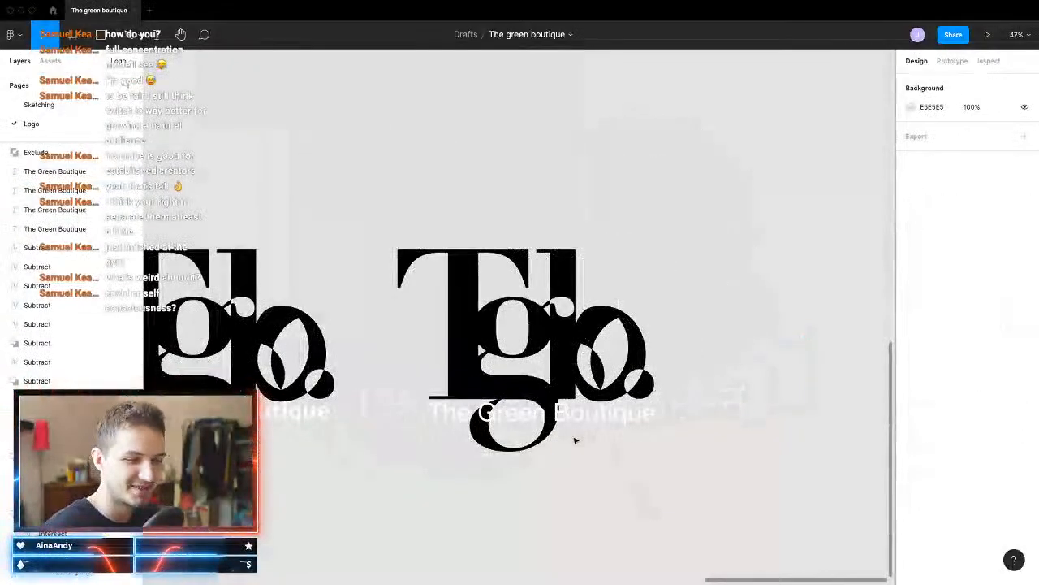
scroll(585, 432, up, 3)
click(610, 413)
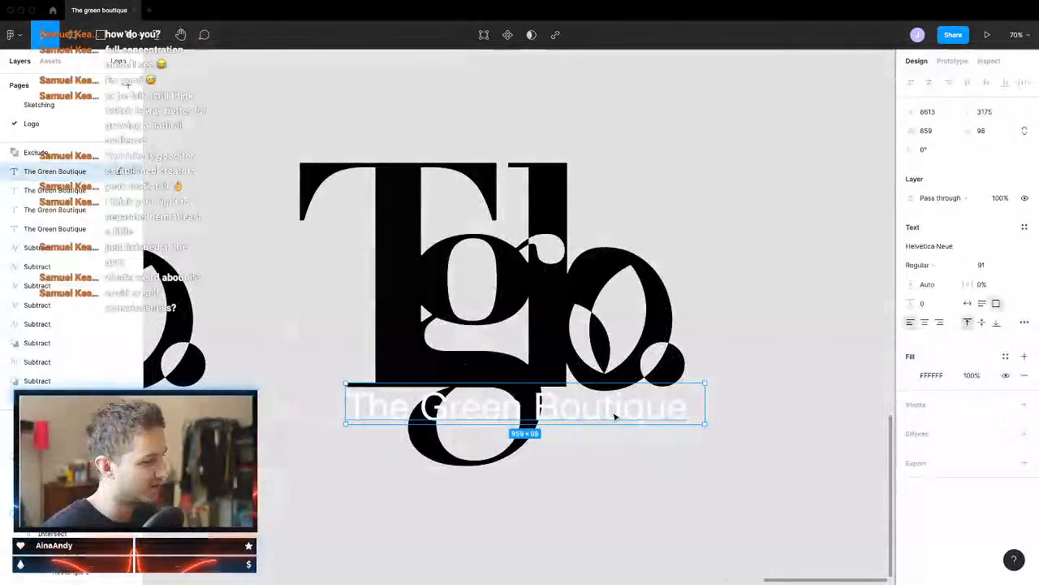
click(599, 469)
click(484, 417)
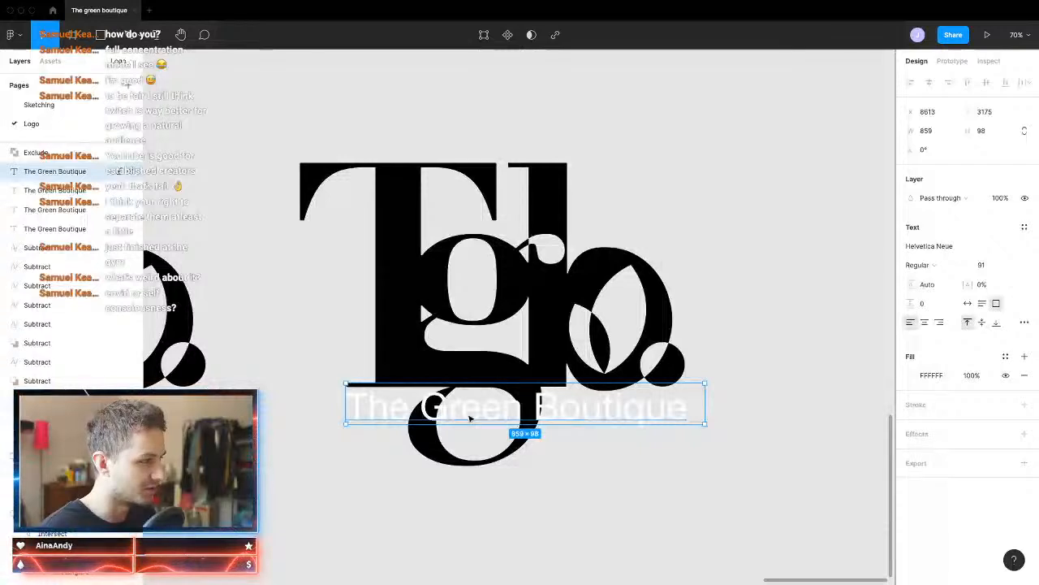
click(569, 470)
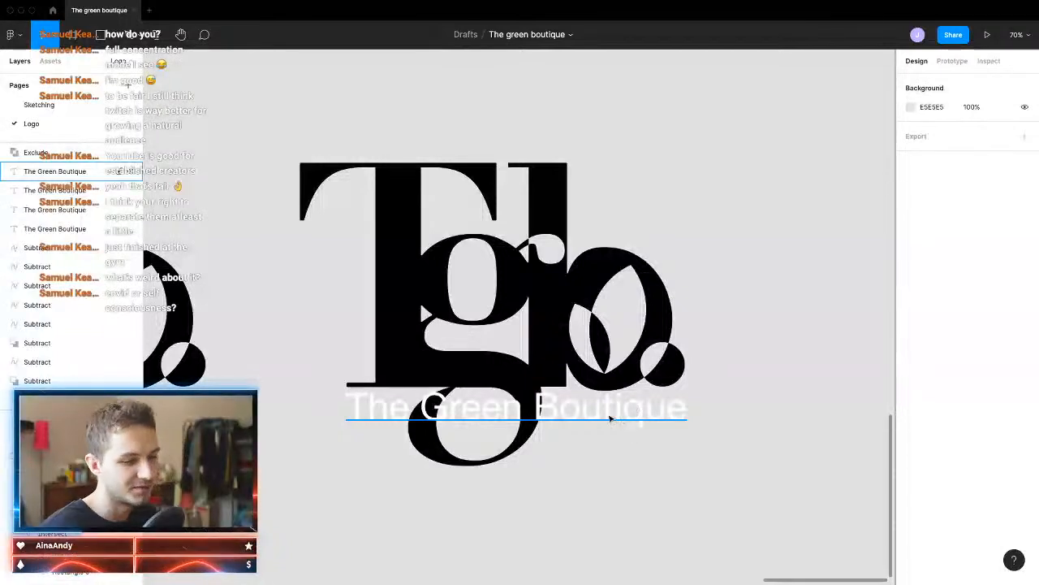
mouse_move(611, 419)
mouse_down()
mouse_move(608, 509)
mouse_move(522, 488)
mouse_move(622, 412)
mouse_up()
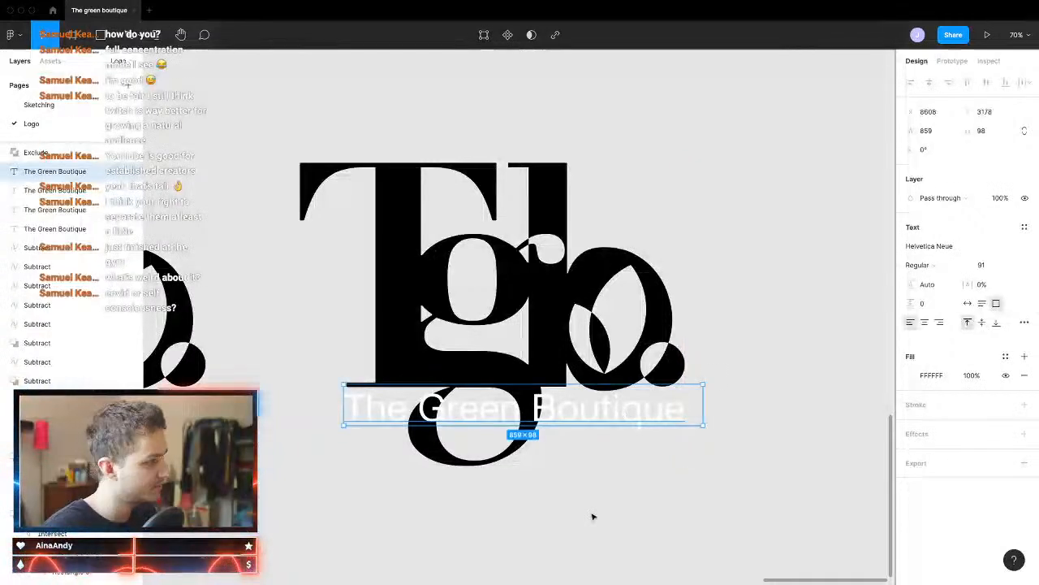
click(626, 515)
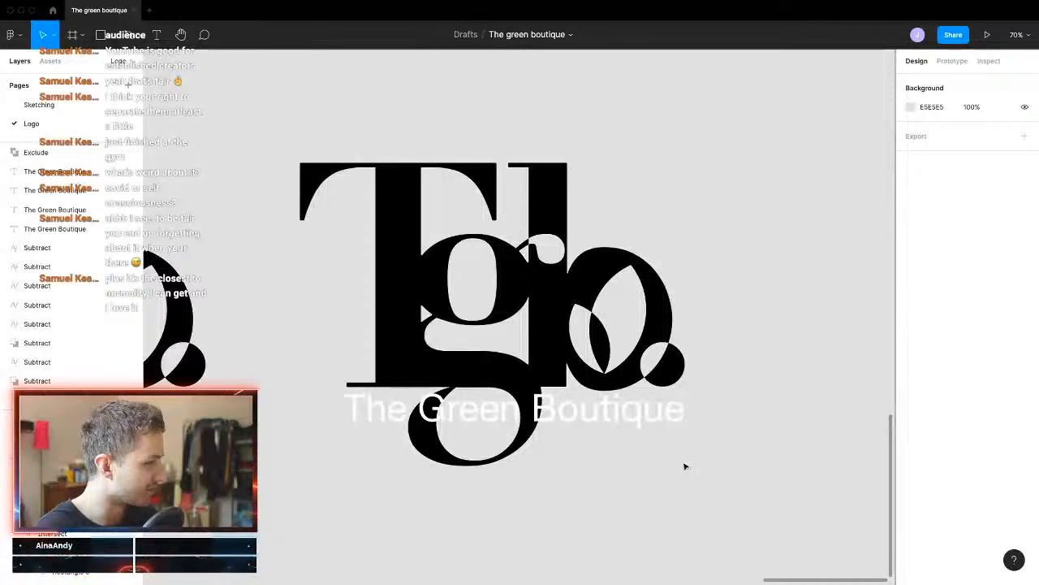
Step: Combine the duplicated monogram and its Helvetica Neue brand name with an Exclude boolean operation
click(543, 417)
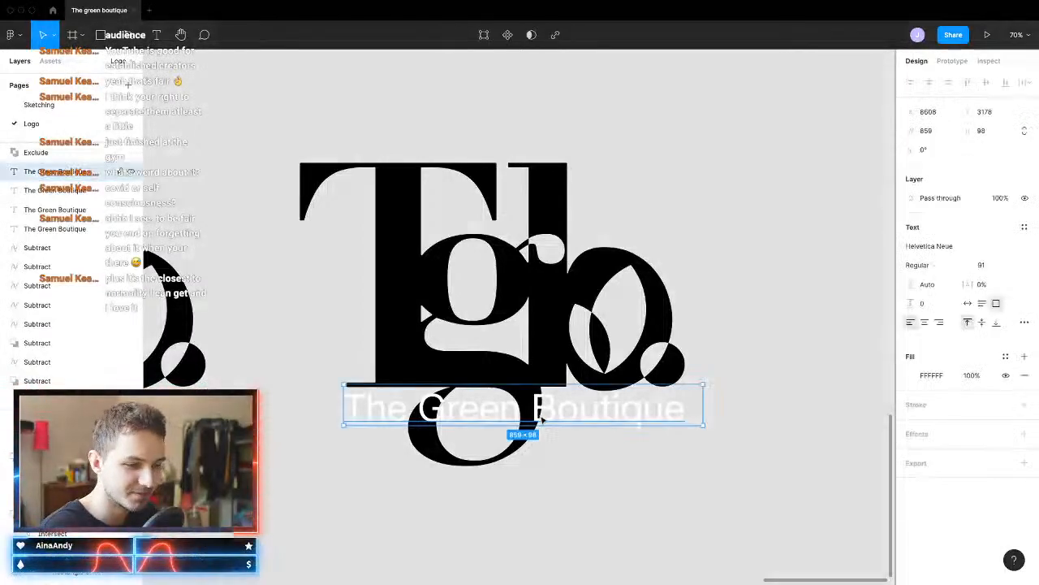
scroll(556, 432, down, 5)
drag(659, 313, 466, 528)
click(552, 37)
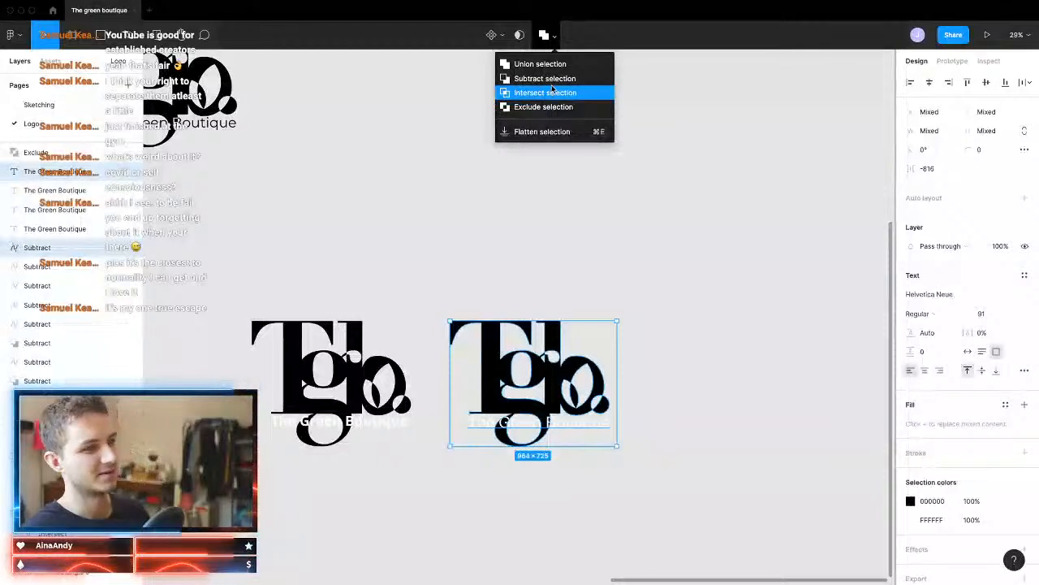
click(552, 107)
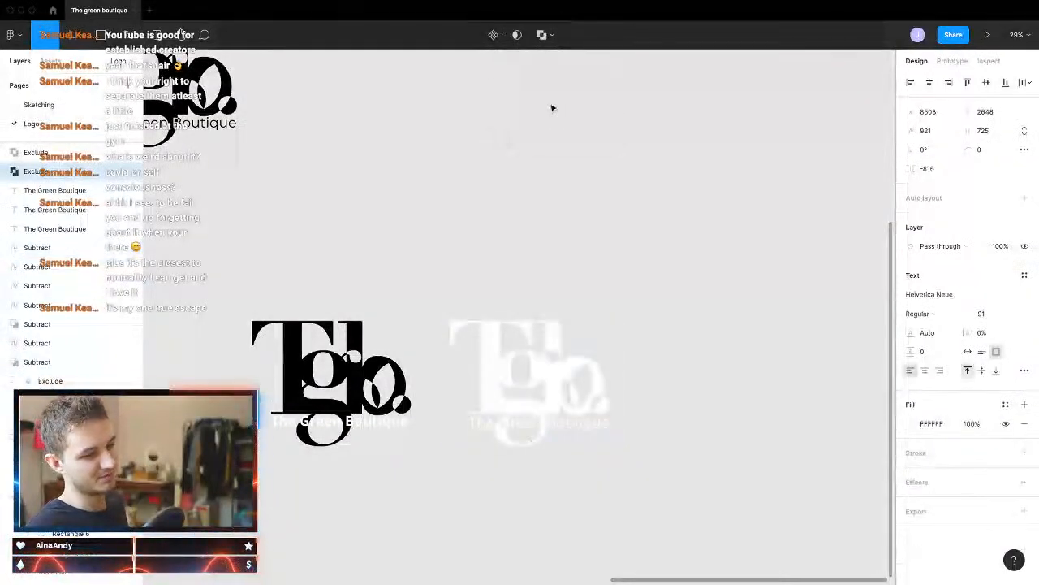
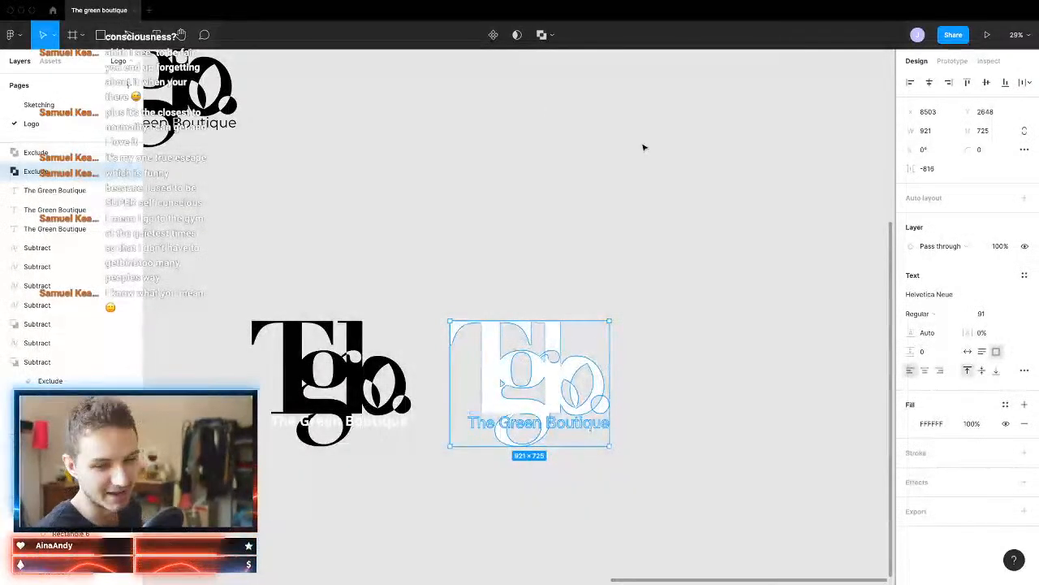
Step: Move the excluded logo to about X 8689, Y 2624 and change its white fill to black
click(658, 431)
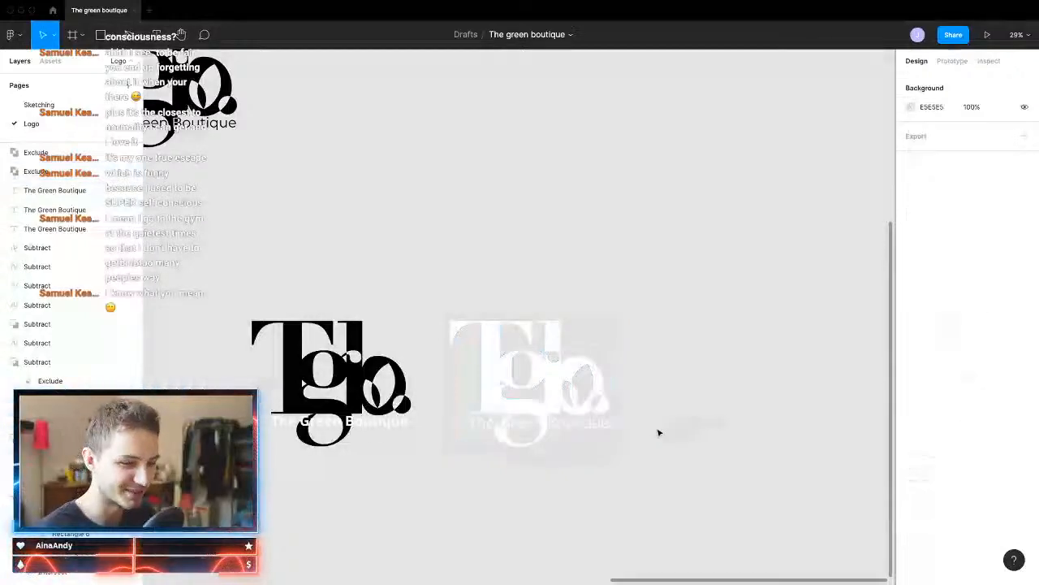
click(503, 436)
drag(503, 436, 538, 432)
click(912, 425)
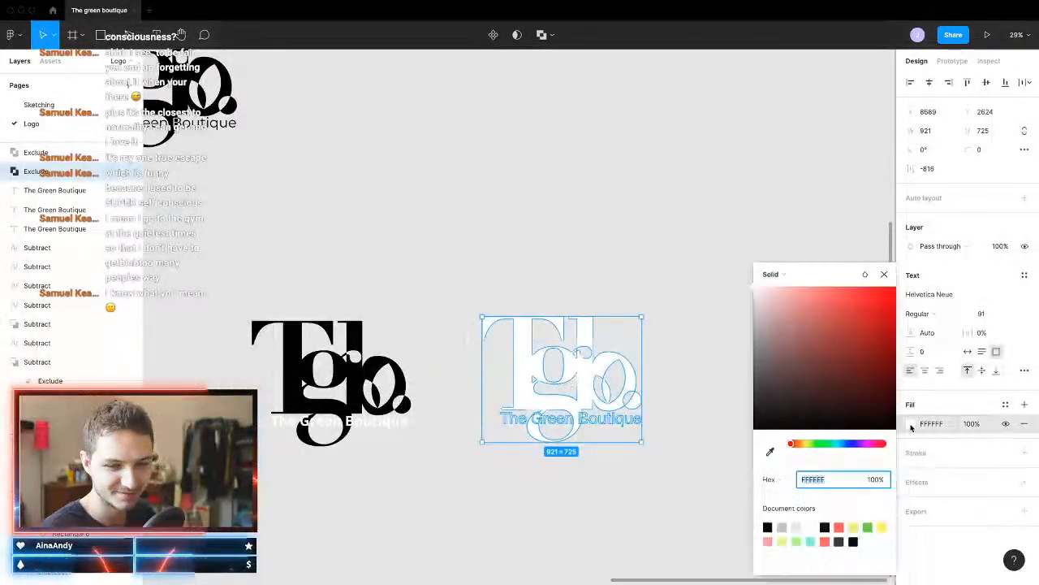
drag(785, 393, 752, 434)
click(608, 457)
Step: Move the Helvetica Neue brand name inside the excluded logo to X 8689, flush with the monogram's left edge
scroll(629, 431, up, 5)
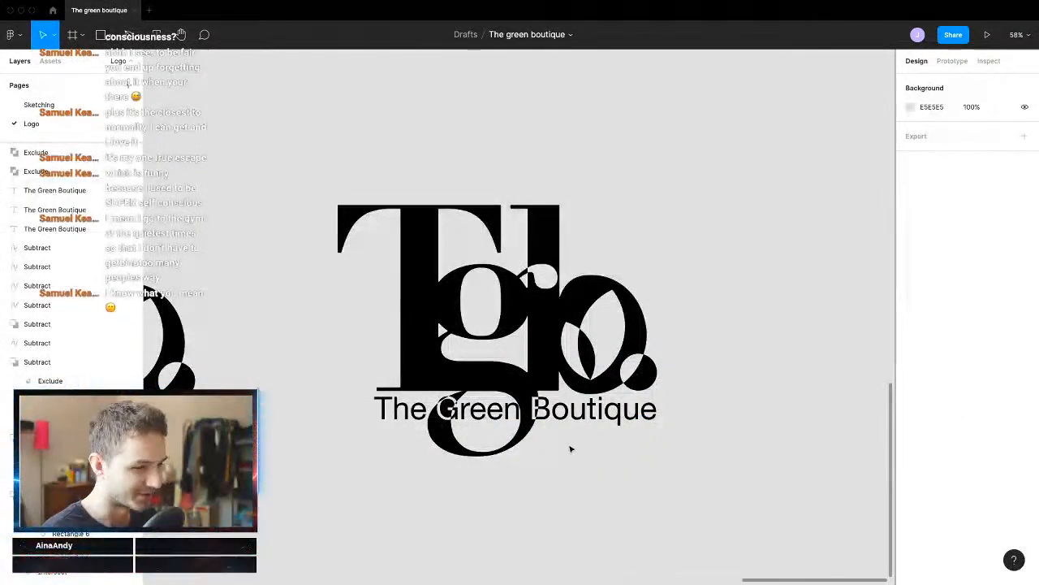
scroll(383, 476, up, 3)
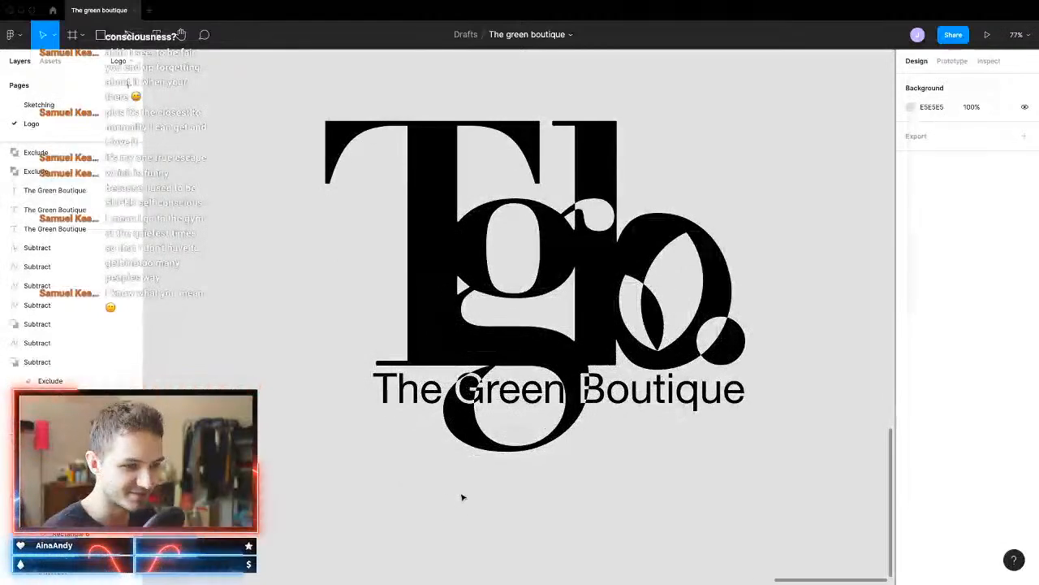
double_click(695, 400)
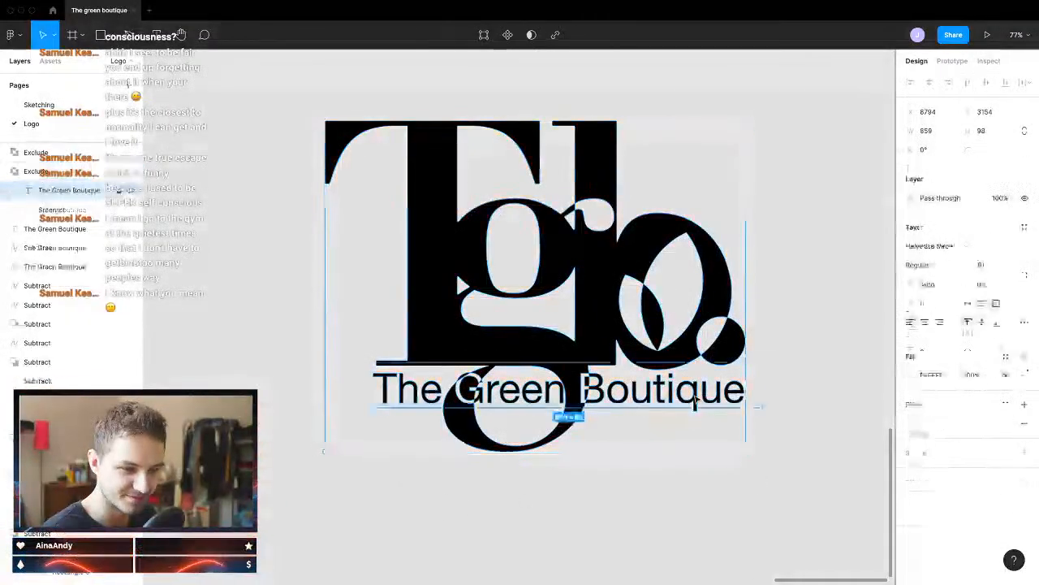
drag(428, 392, 382, 393)
Step: Widen the excluded brand name's text box to 921 and increase its font size to 102 to span the monogram
click(985, 264)
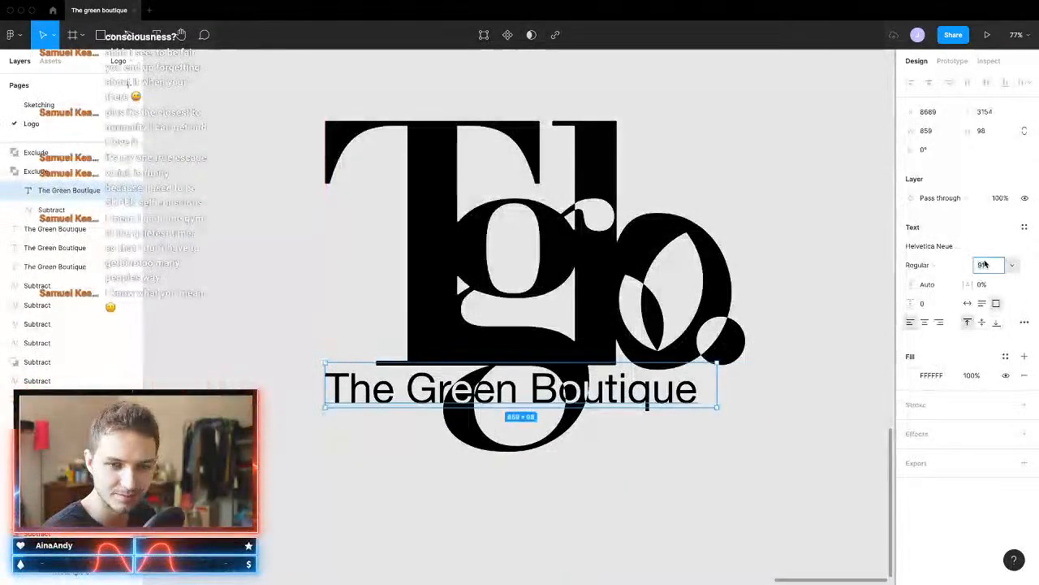
key(Up)
key(Up)
key(Up)
key(Up)
key(Up)
key(Up)
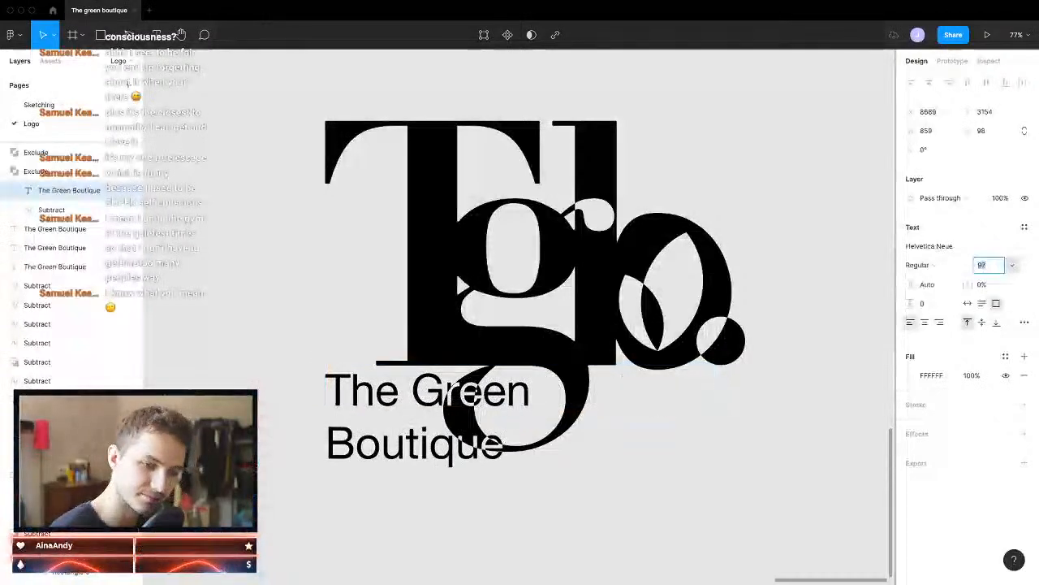
key(Up)
key(Up)
key(Return)
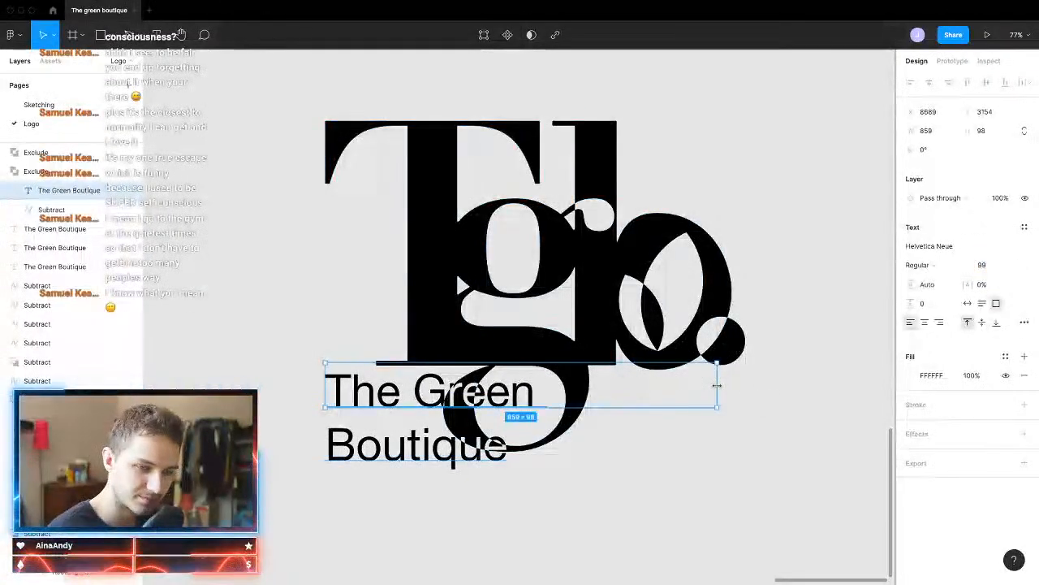
drag(717, 386, 747, 388)
click(989, 266)
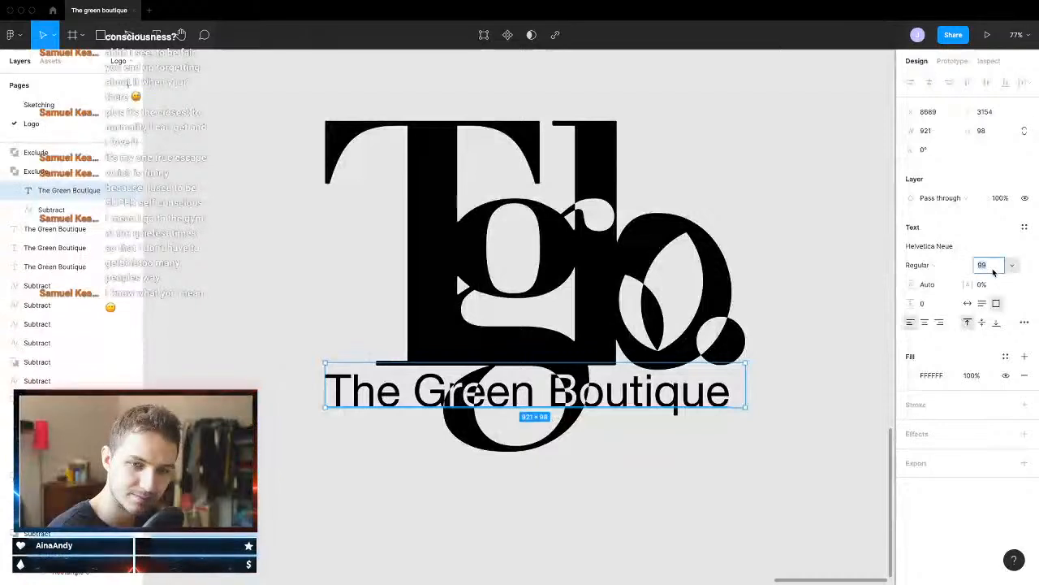
key(Up)
key(Up)
key(Up)
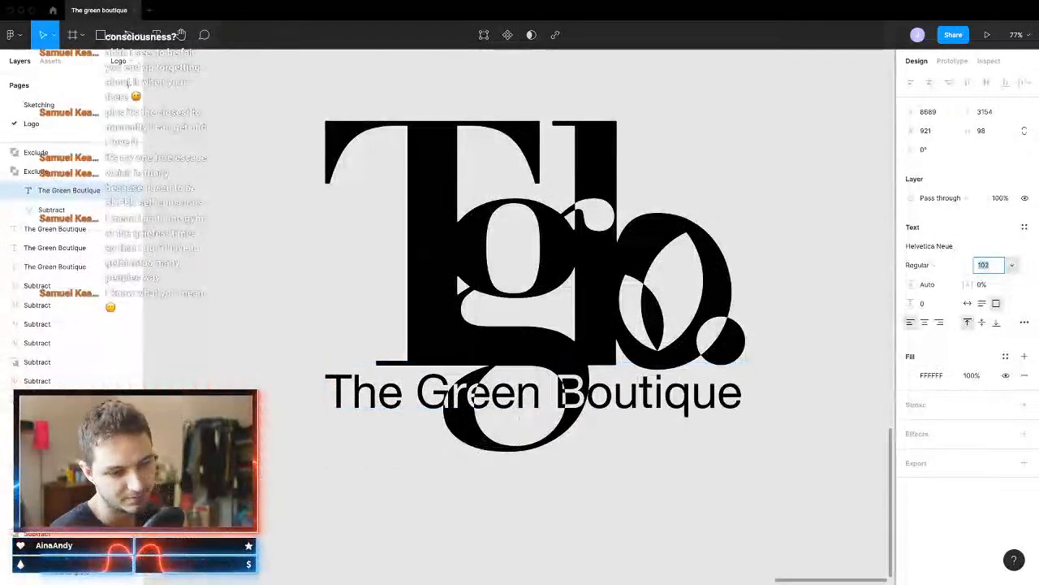
key(Return)
click(747, 520)
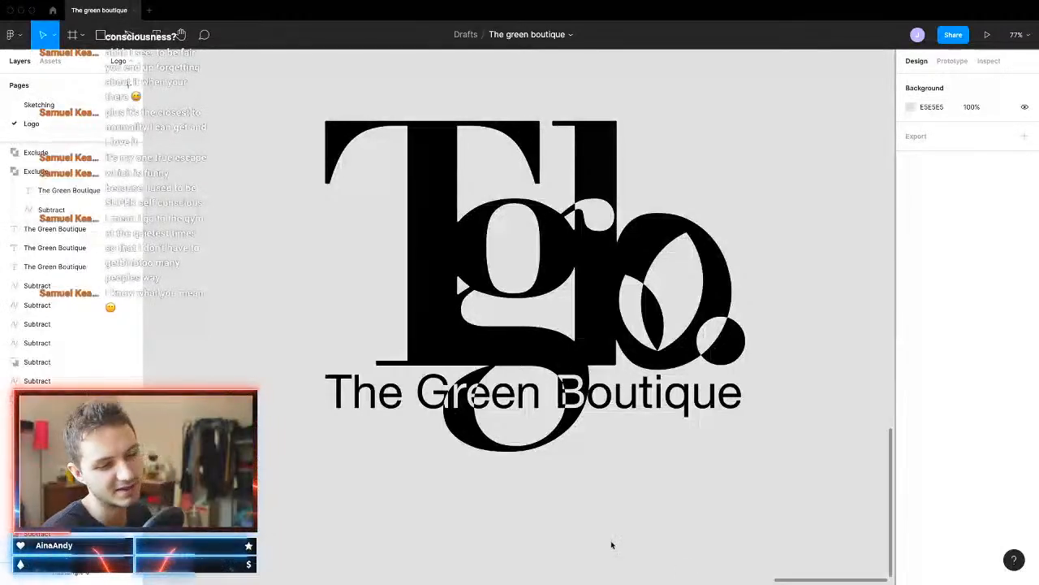
Step: Nudge the brand name inside the excluded logo down to about Y 3168 beneath the monogram's baseline
scroll(606, 527, down, 5)
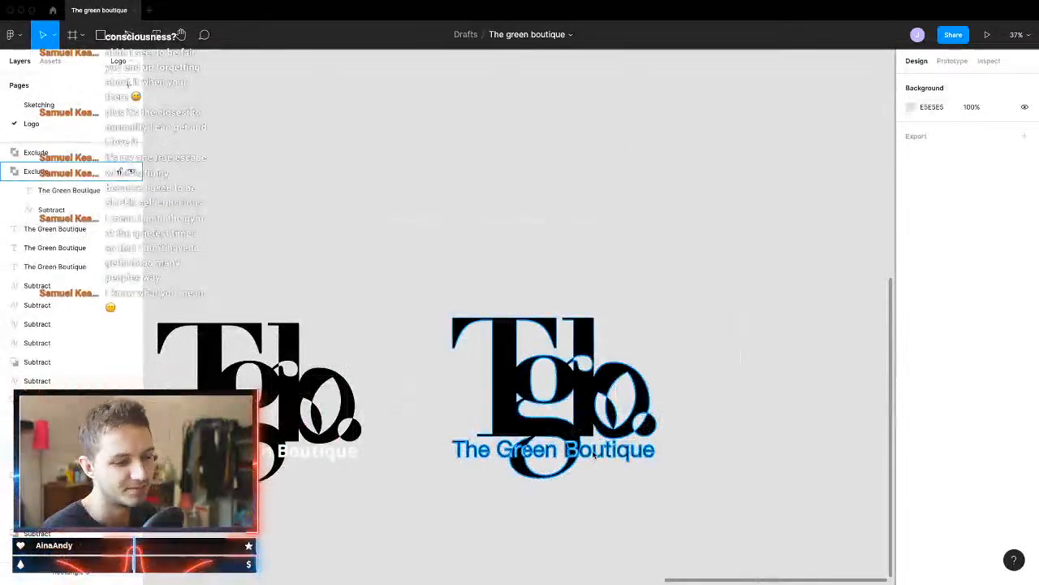
click(593, 453)
click(593, 453)
mouse_move(592, 453)
mouse_down()
mouse_move(601, 465)
mouse_move(602, 455)
mouse_up()
click(624, 487)
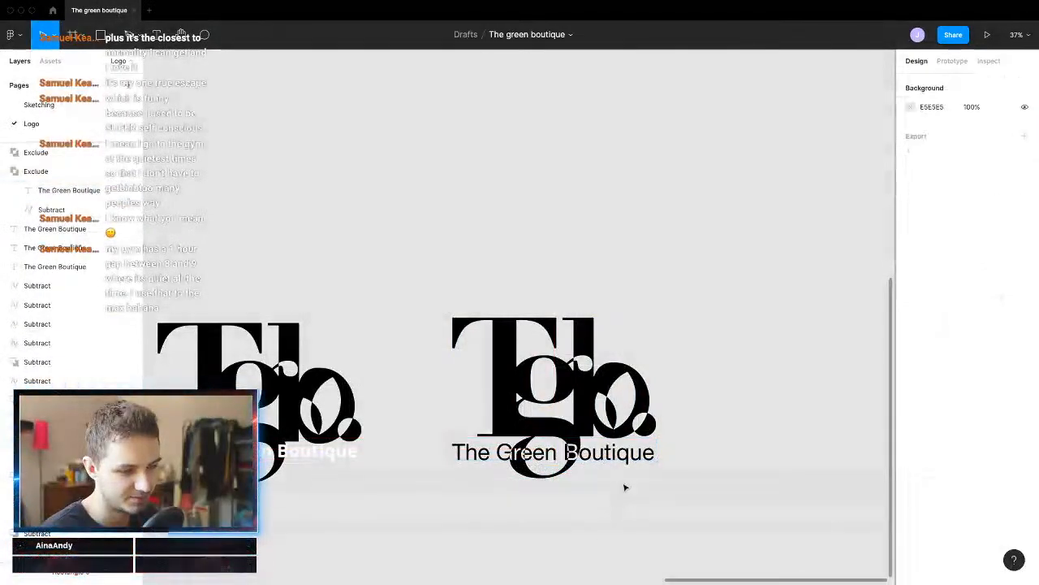
Step: Duplicate the excluded logo horizontally, placing the copy beside the original at X 10127, Y 2624
scroll(615, 501, down, 2)
click(584, 391)
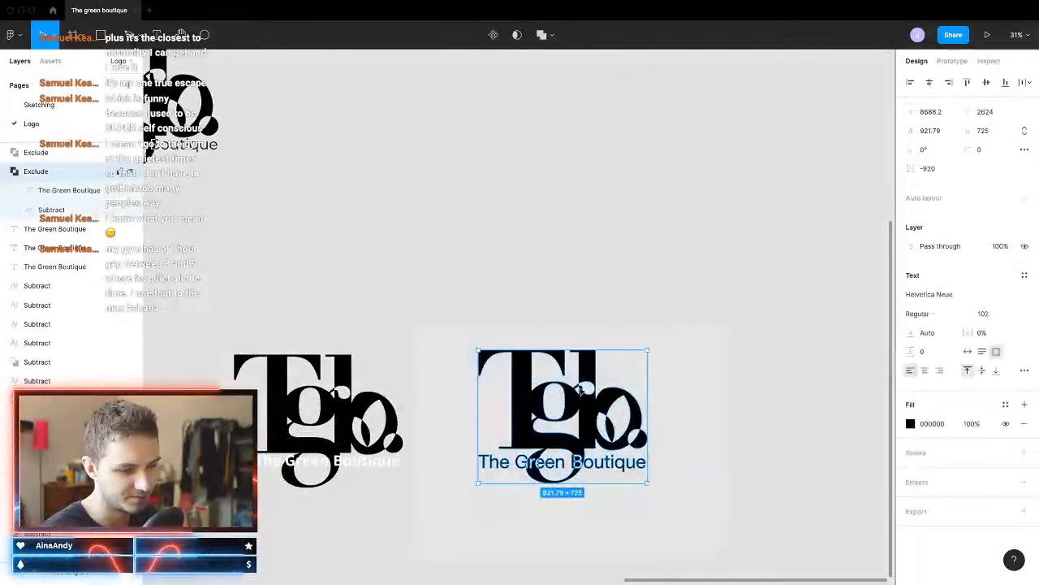
drag(584, 390, 762, 390)
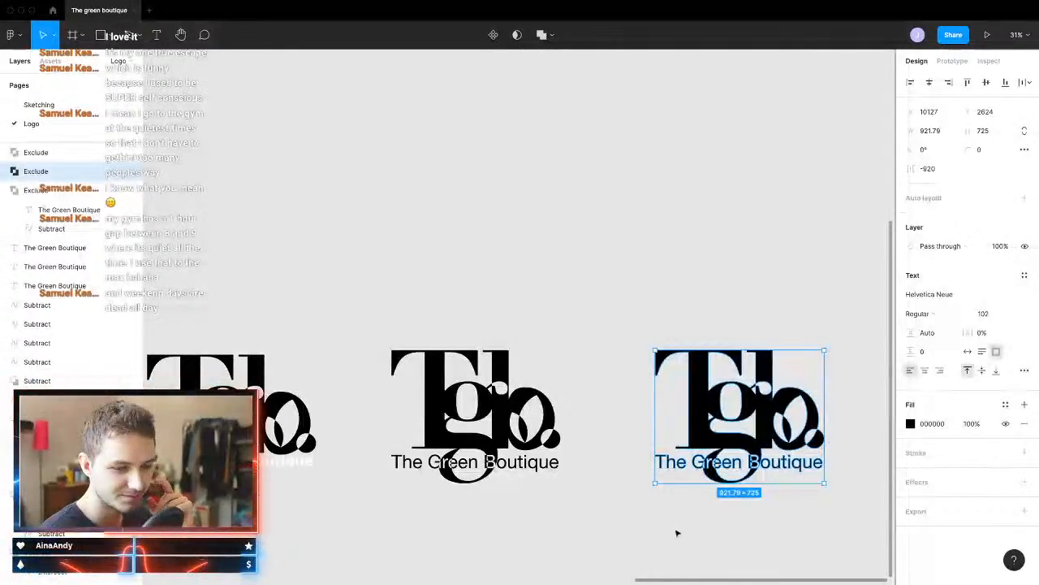
click(676, 533)
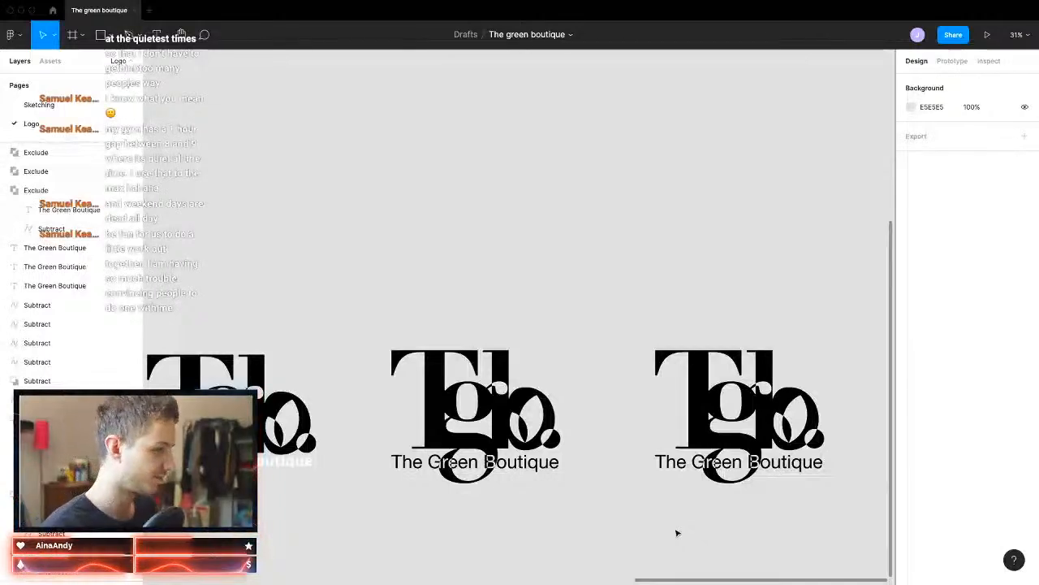
Step: Examine the duplicated logo up close and beside the original, checking how the brand name sits against the monogram
click(769, 433)
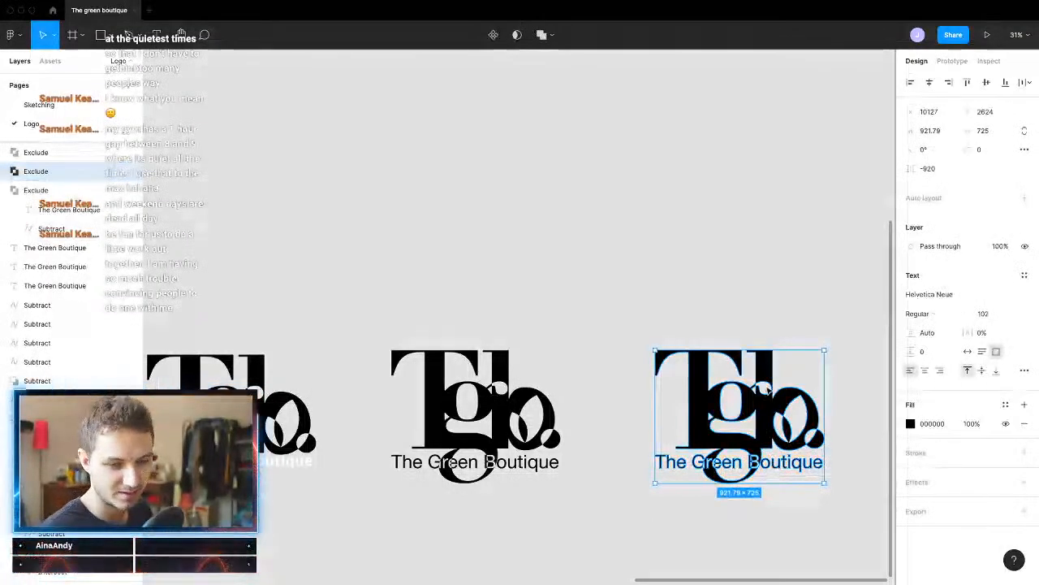
scroll(768, 391, right, 3)
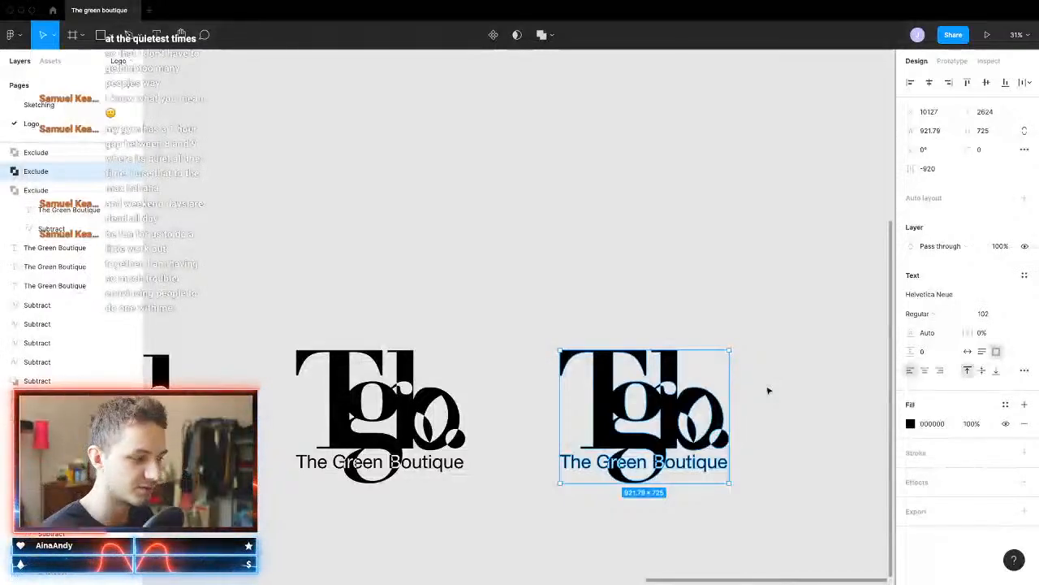
click(726, 494)
scroll(712, 493, up, 2)
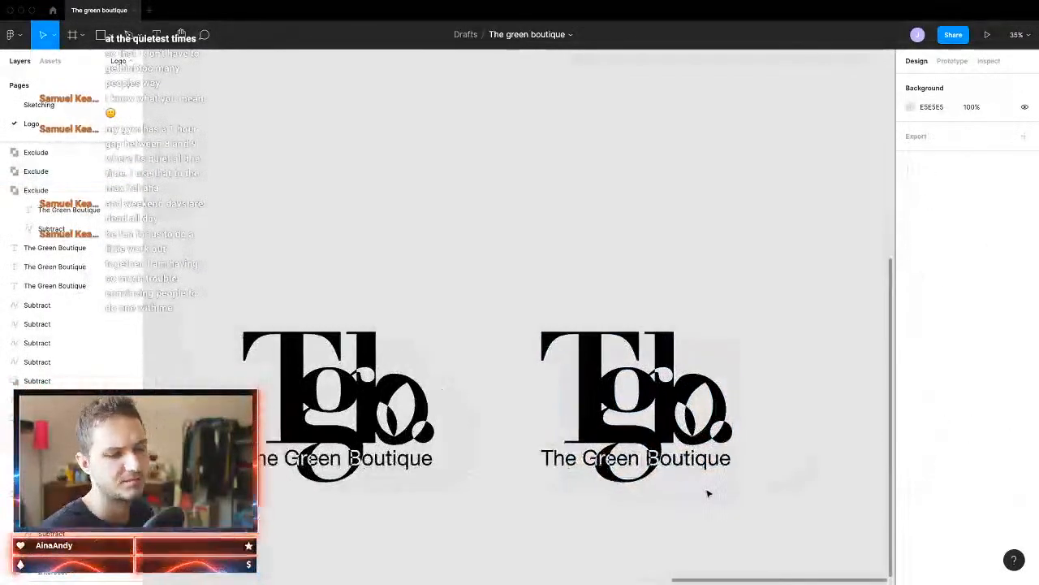
scroll(708, 493, up, 5)
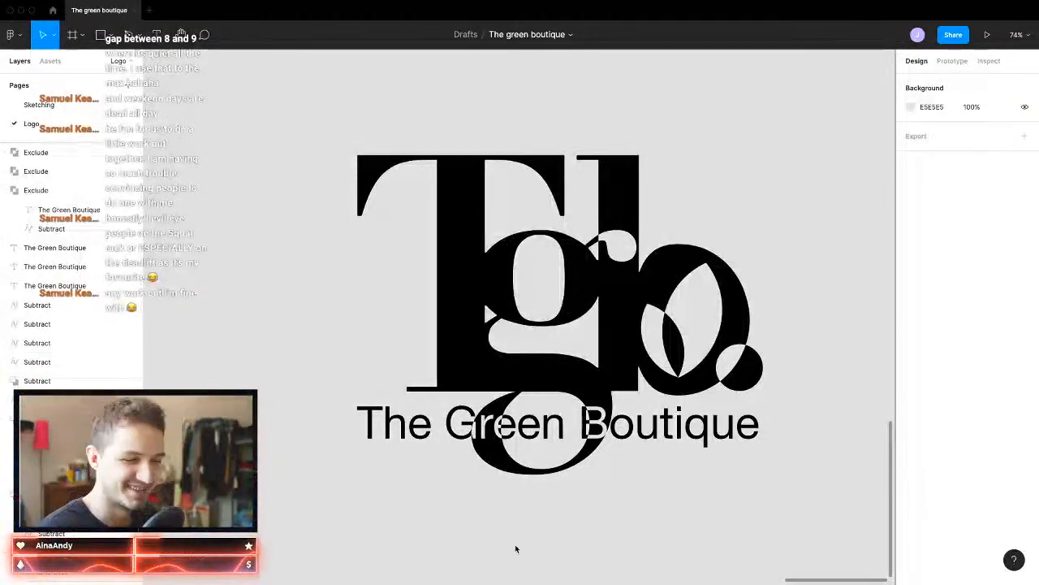
scroll(520, 522, down, 5)
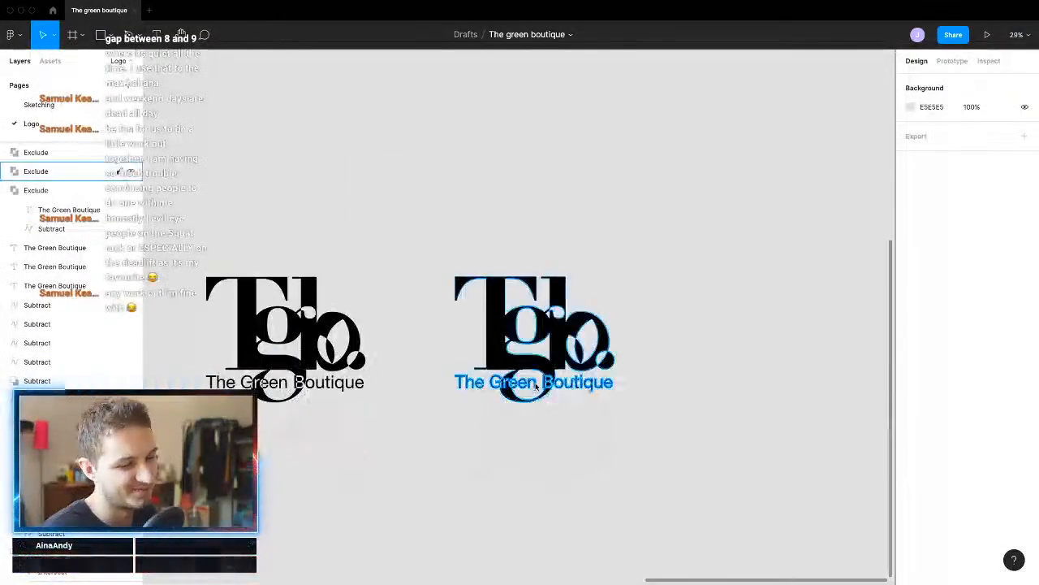
scroll(536, 388, up, 1)
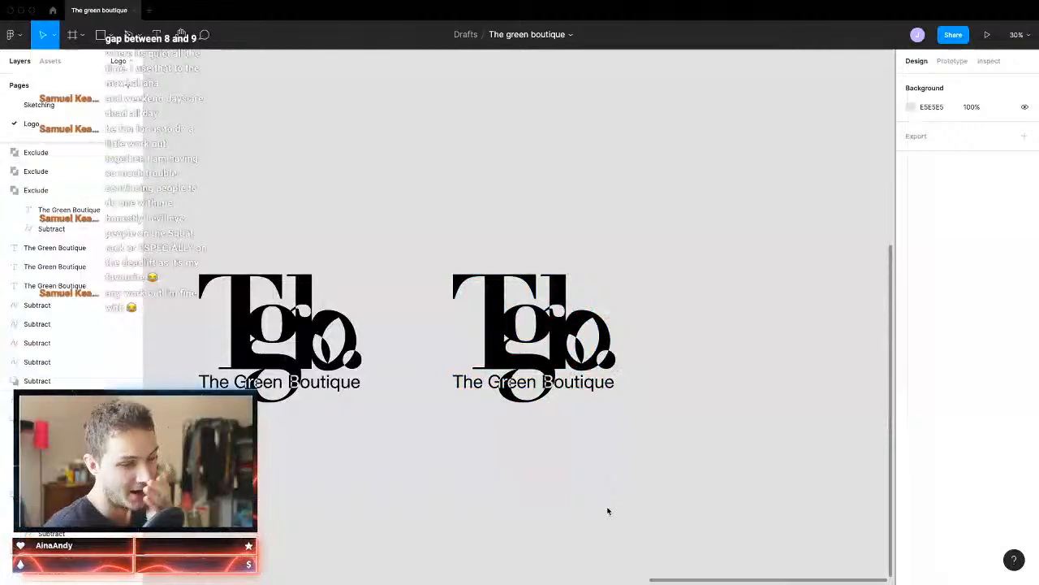
click(568, 389)
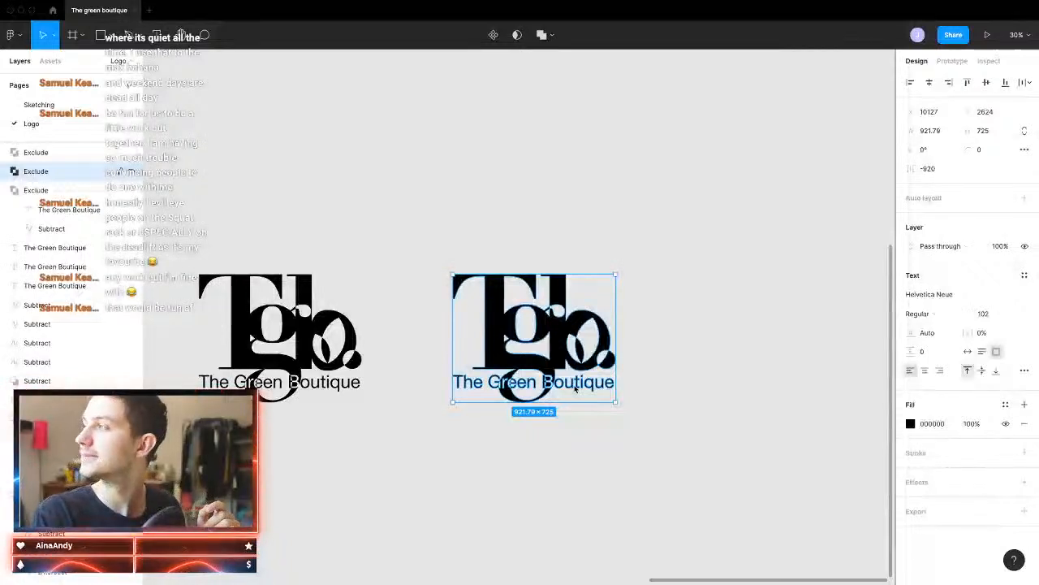
double_click(573, 388)
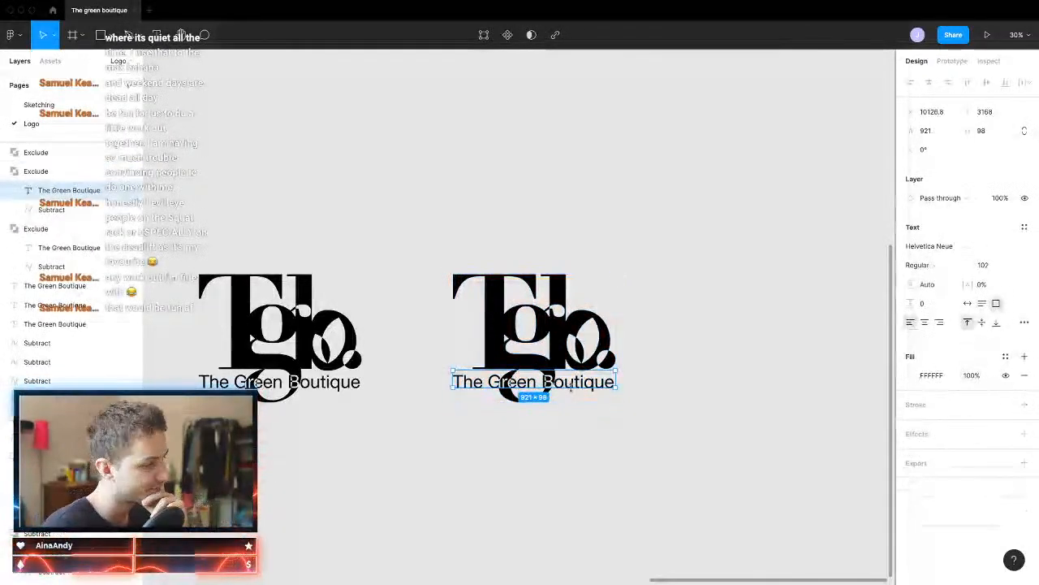
click(573, 436)
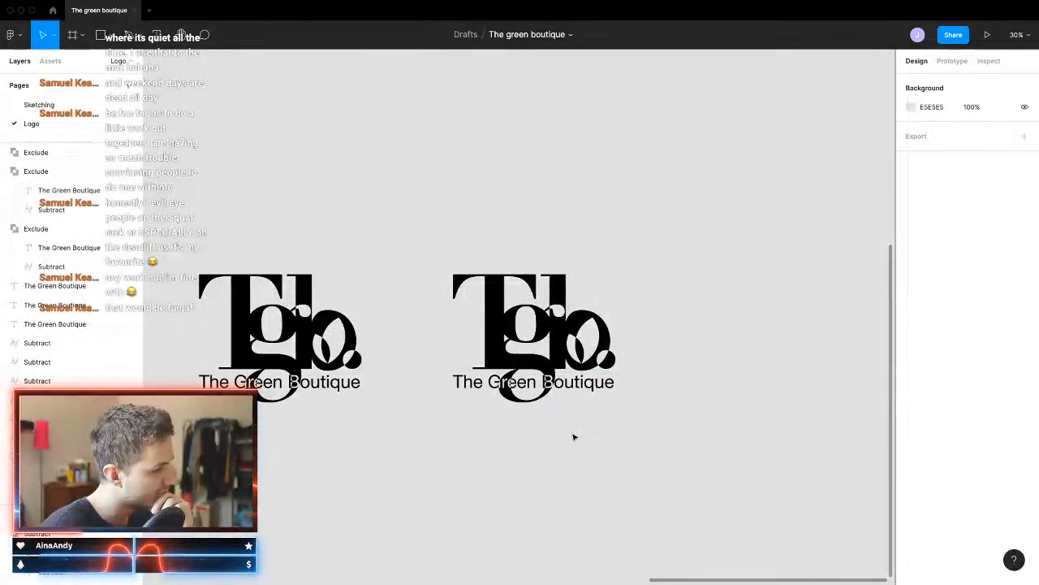
click(536, 366)
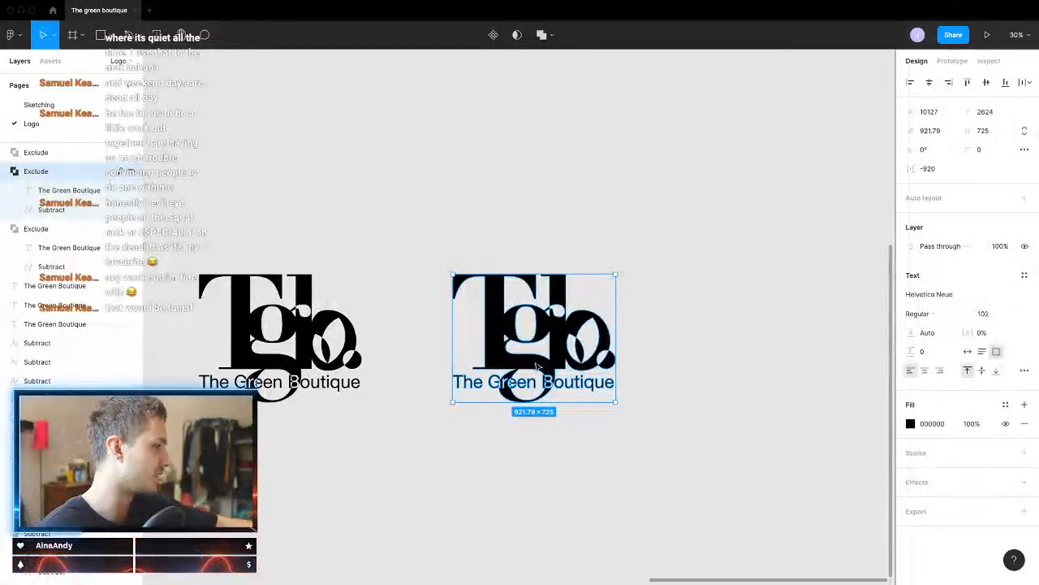
click(666, 569)
click(583, 361)
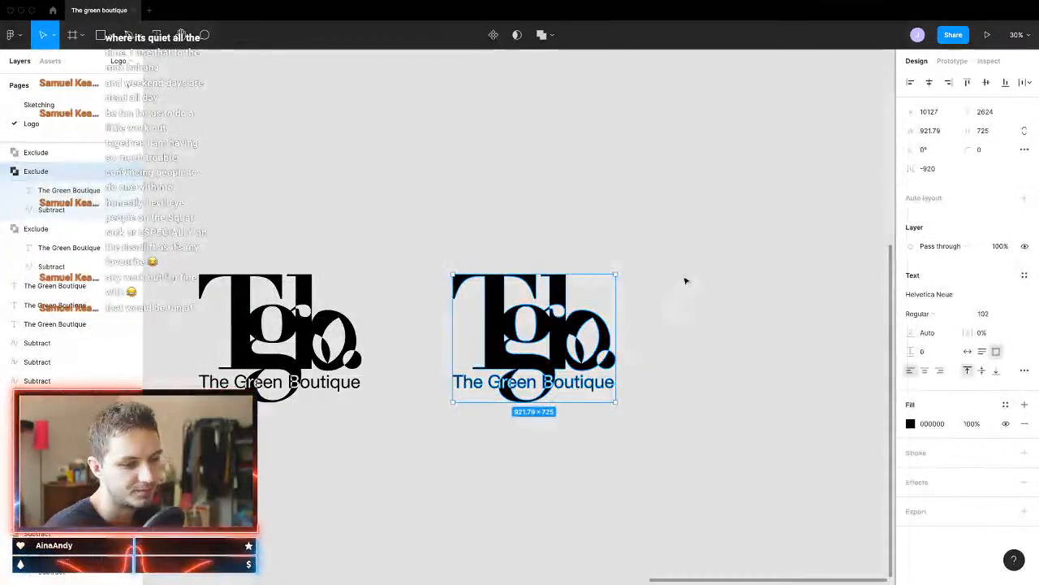
Step: Duplicate the large black monogram without its brand name into the empty space before the upper-row lockup, at X 3506, Y 964
scroll(506, 446, down, 5)
scroll(455, 409, left, 3)
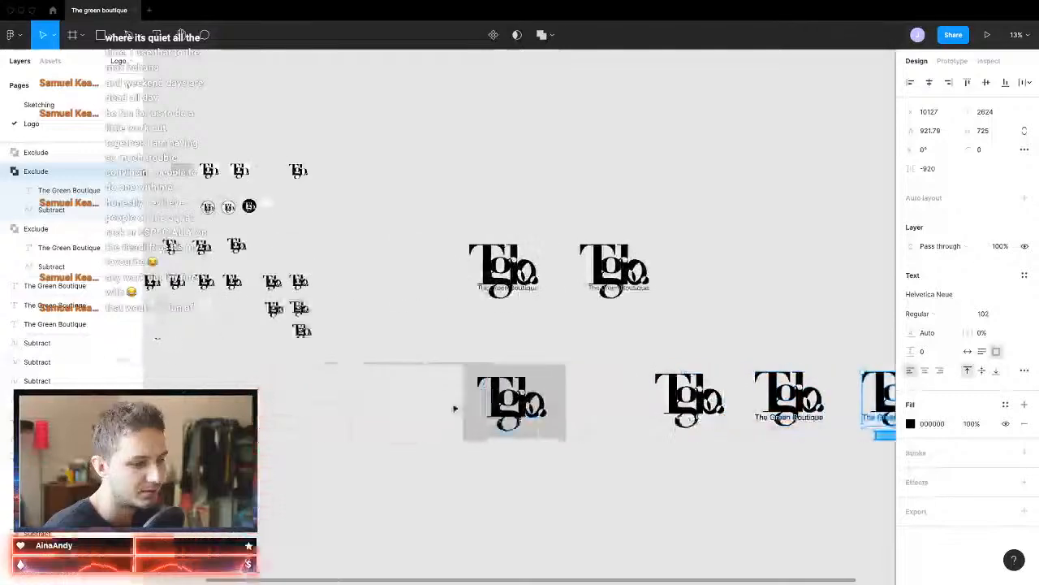
scroll(396, 341, left, 2)
scroll(387, 293, up, 4)
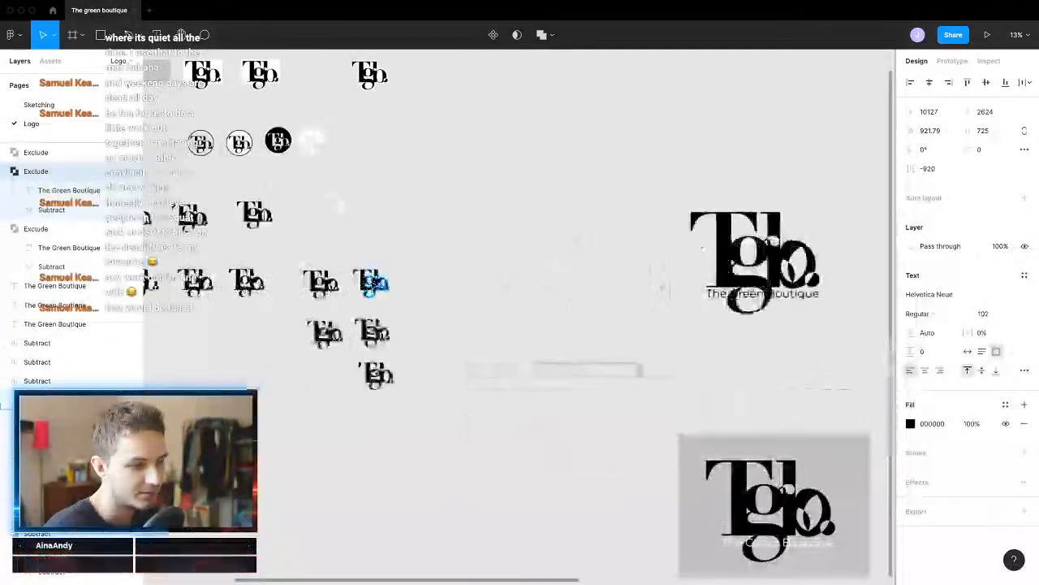
drag(377, 284, 580, 264)
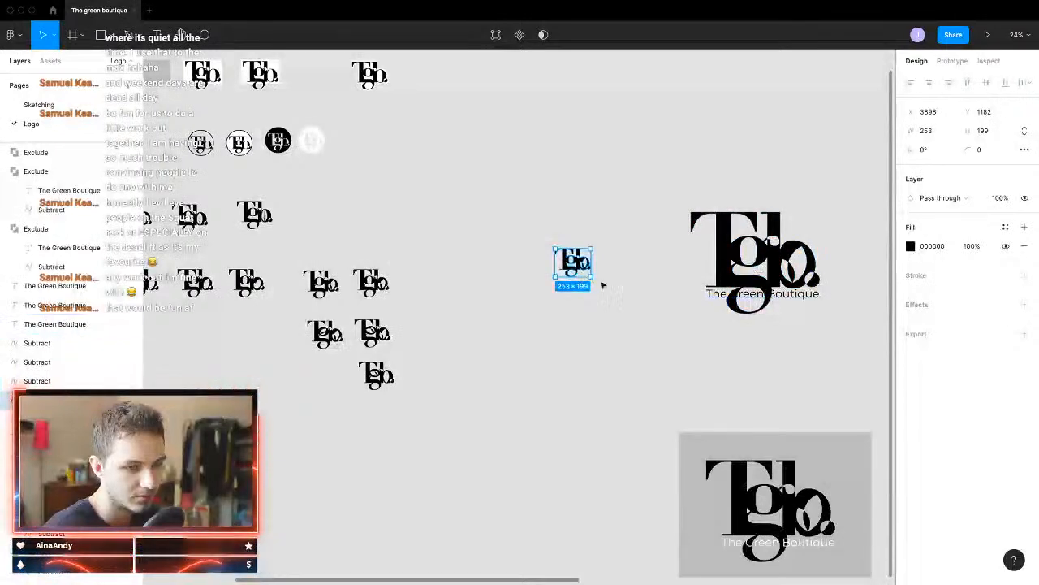
key(Delete)
drag(756, 271, 566, 279)
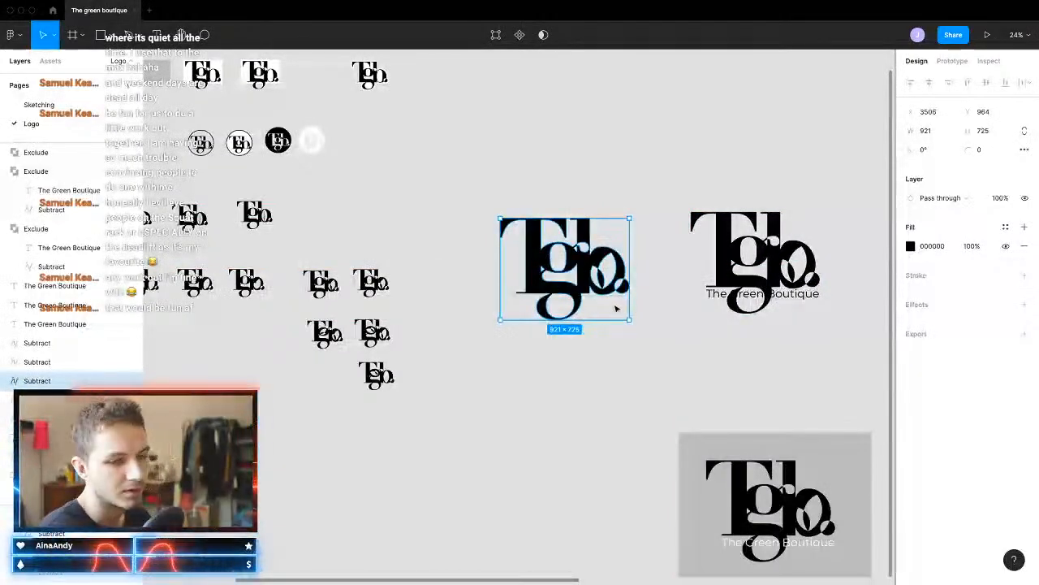
Step: Move the standalone monogram copy to X 3560, Y 919, level with the neighbouring lockup
scroll(615, 309, right, 3)
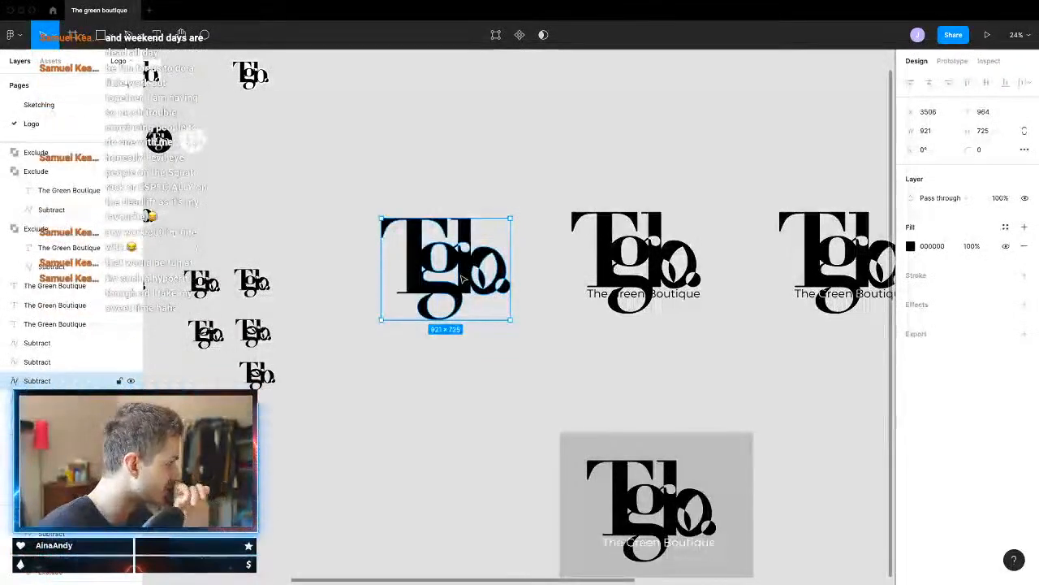
scroll(467, 280, up, 2)
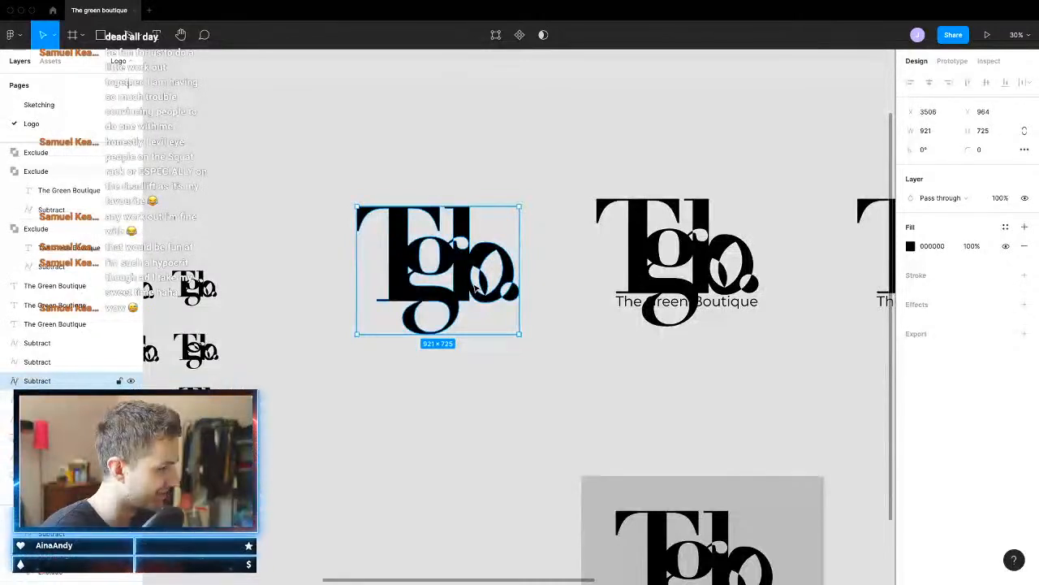
drag(429, 262, 439, 253)
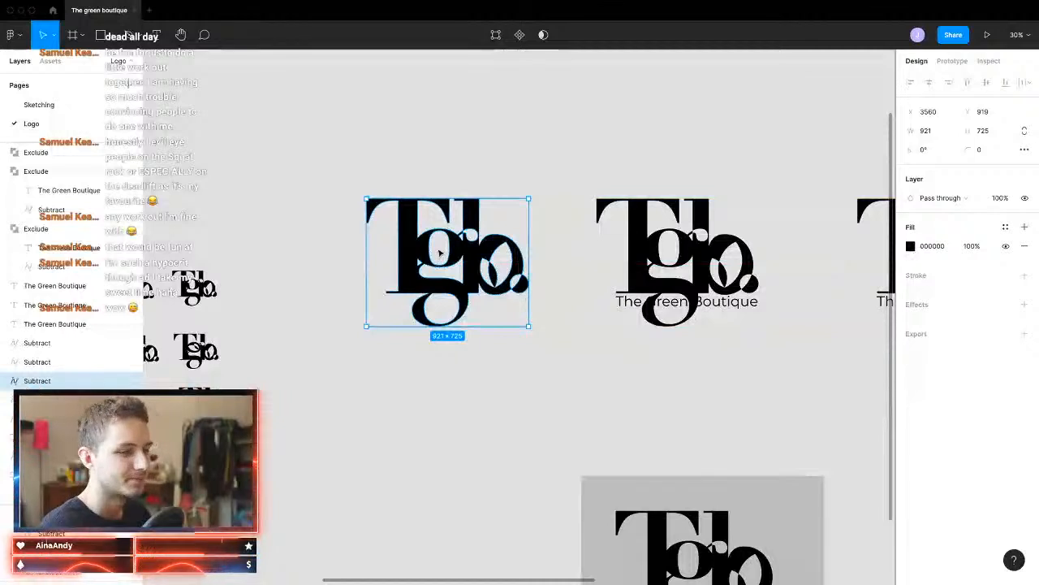
click(486, 375)
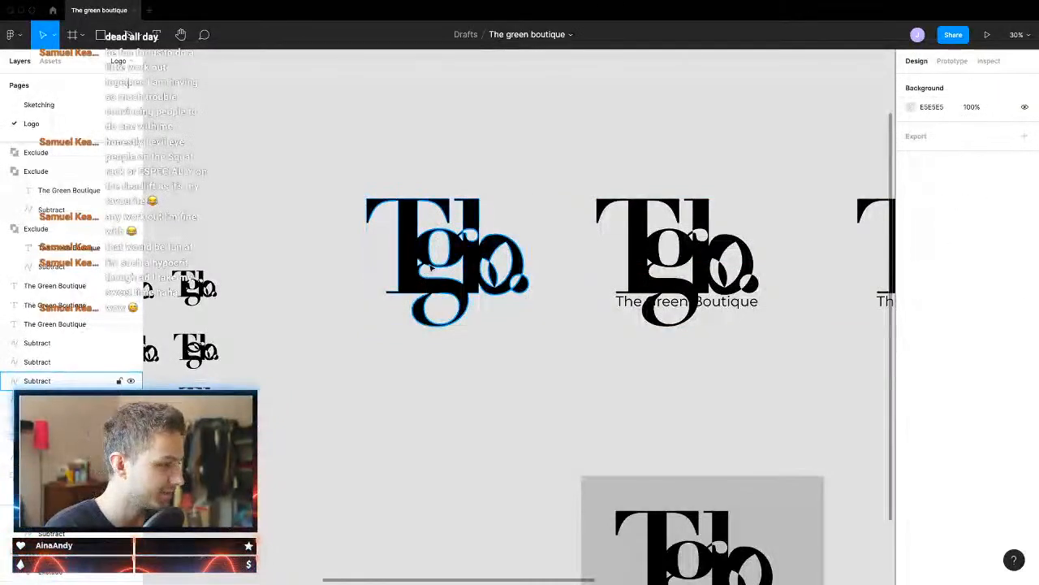
Step: Examine the standalone monogram up close and compare it with the brand-name lockups across both rows
click(477, 274)
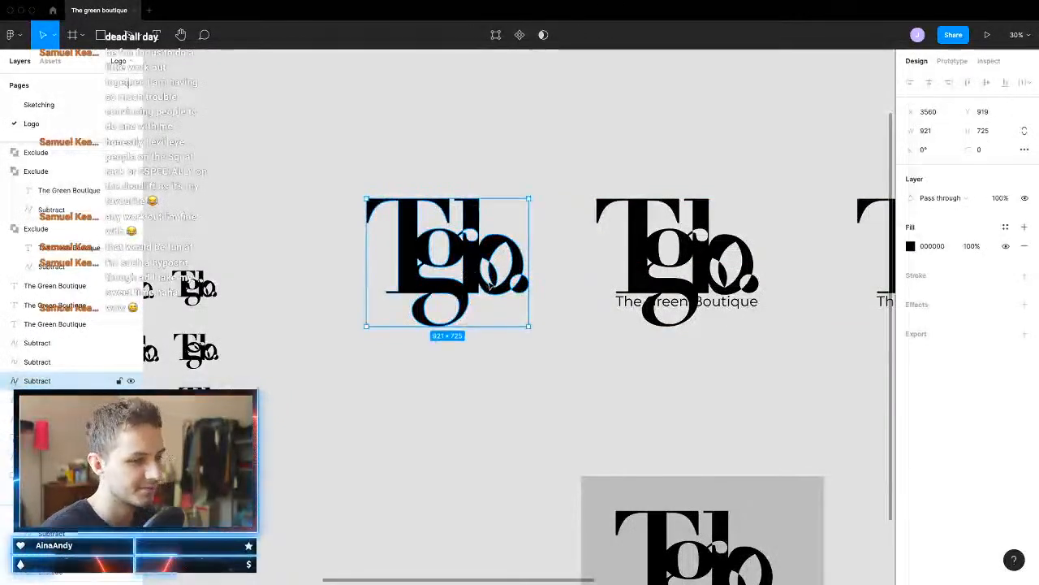
scroll(488, 281, up, 5)
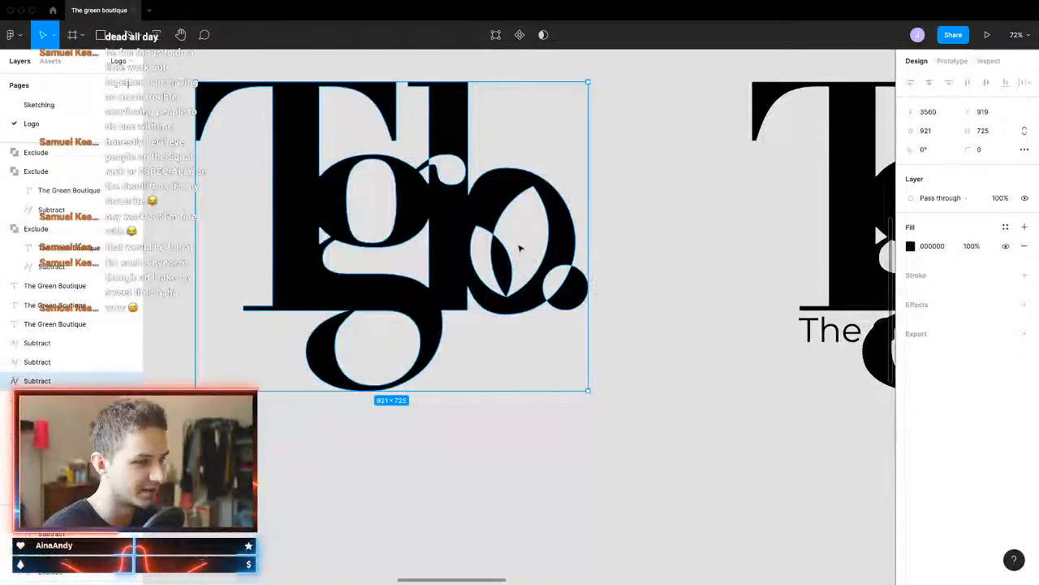
scroll(519, 248, down, 5)
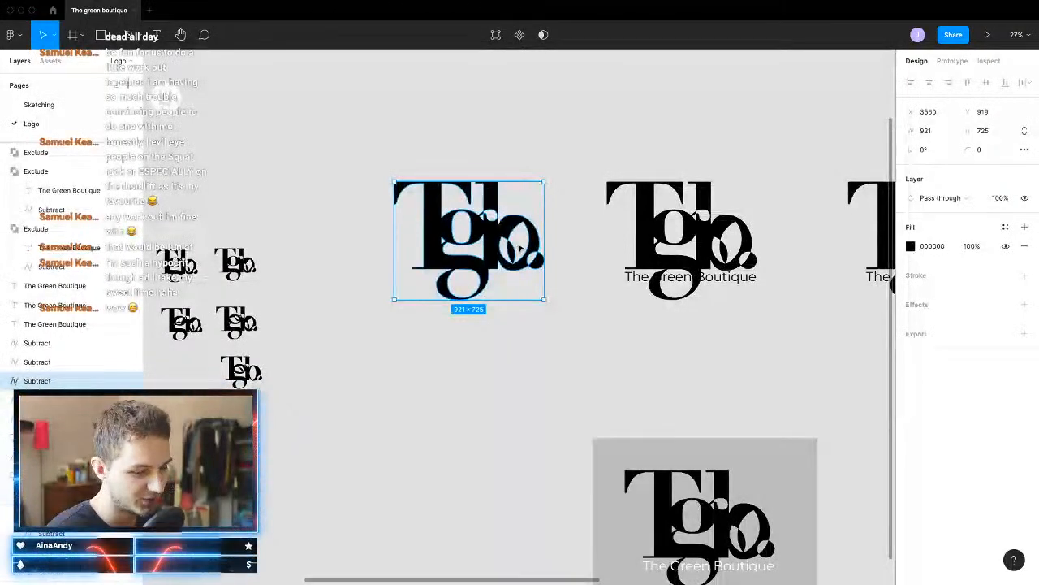
click(634, 285)
mouse_move(634, 286)
mouse_down()
mouse_move(454, 384)
mouse_move(617, 389)
mouse_move(635, 283)
mouse_up()
click(591, 447)
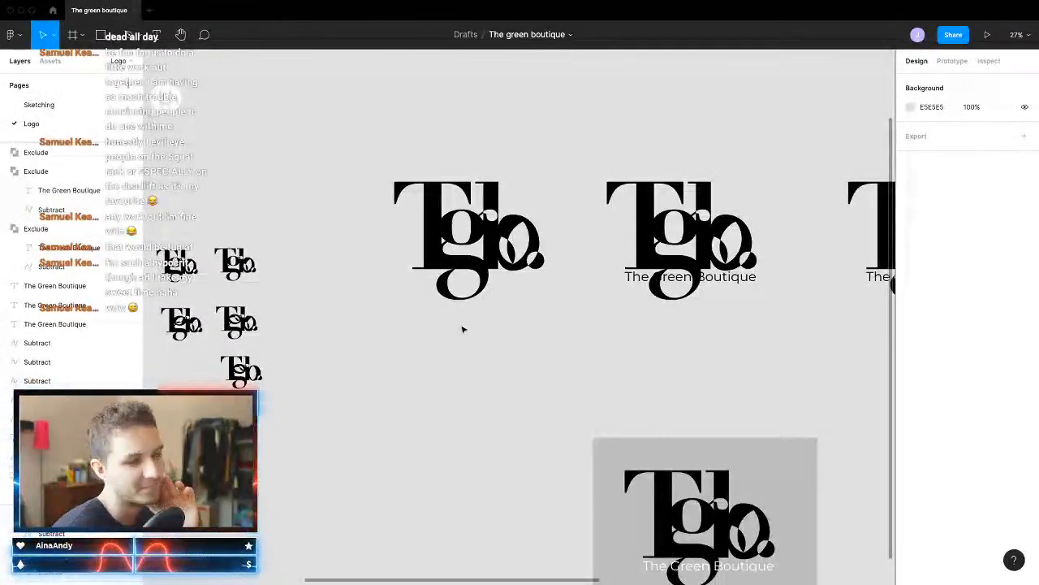
scroll(505, 279, down, 2)
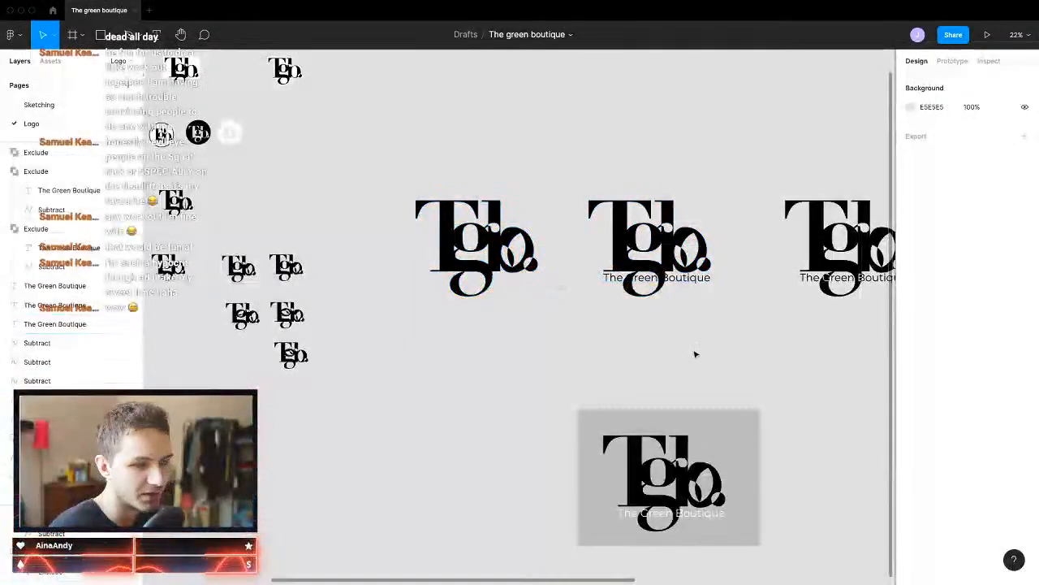
scroll(695, 354, down, 5)
scroll(706, 376, up, 5)
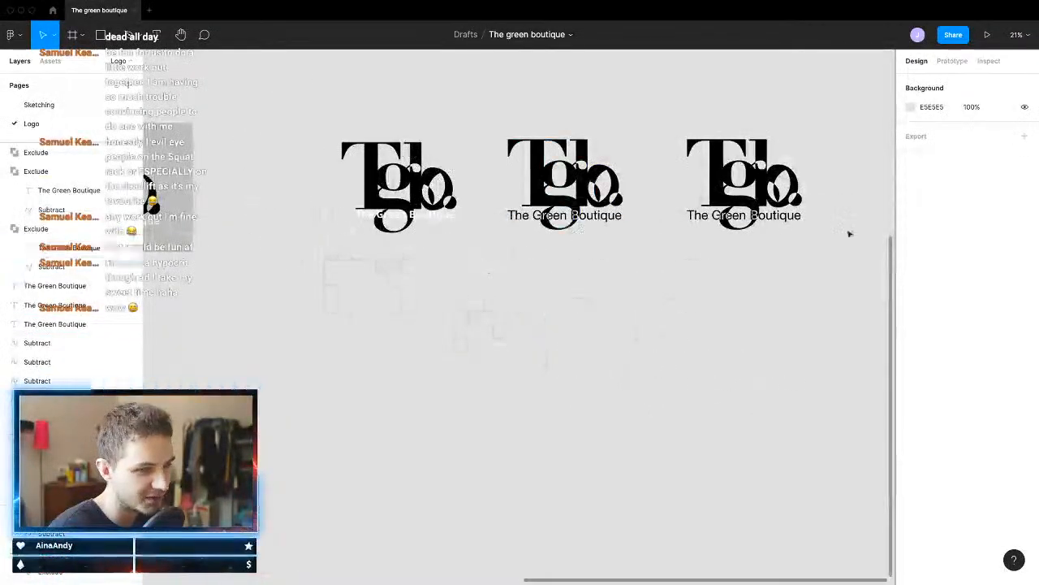
scroll(529, 230, up, 5)
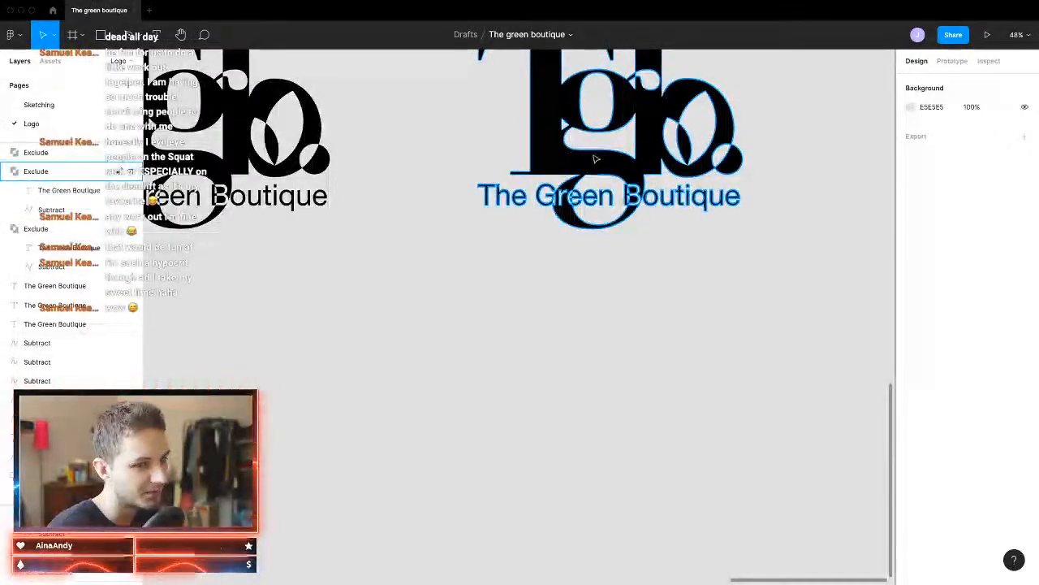
scroll(569, 309, down, 5)
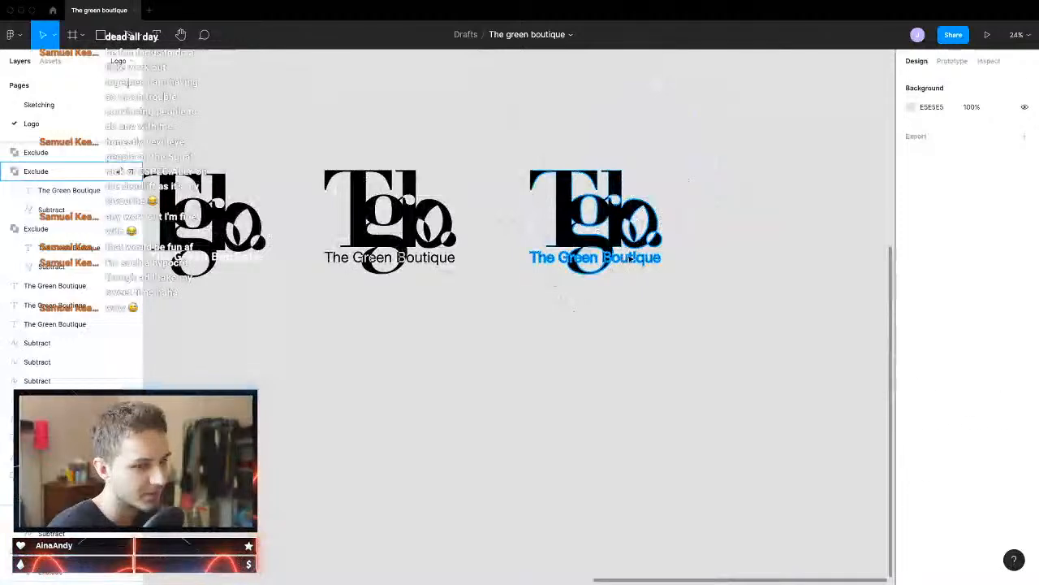
Step: Try moving the brand name below the monogram in the last lower-row lockup, and undo the move
click(629, 258)
click(630, 258)
drag(629, 259, 633, 293)
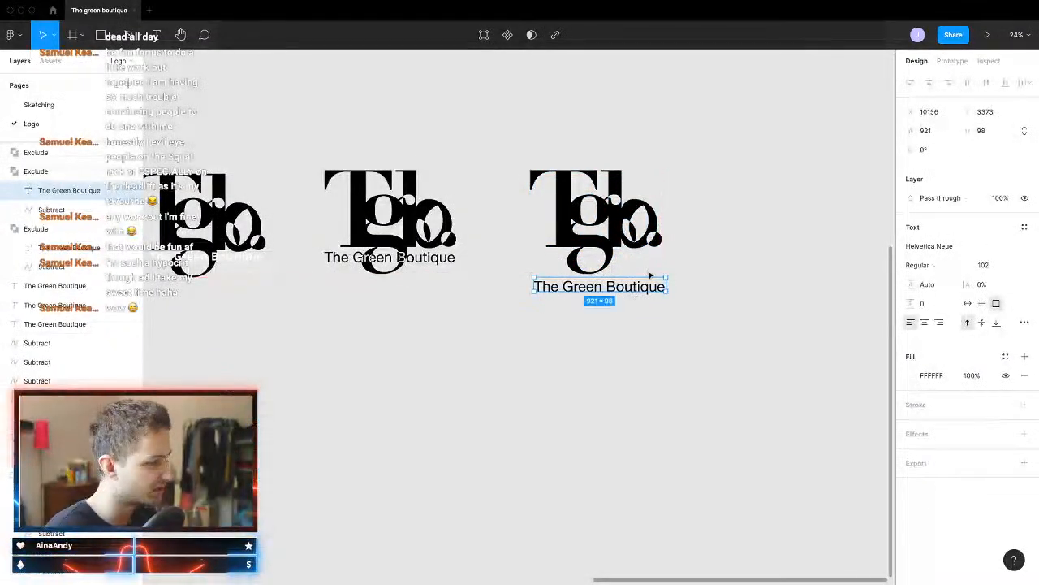
key(ctrl+z)
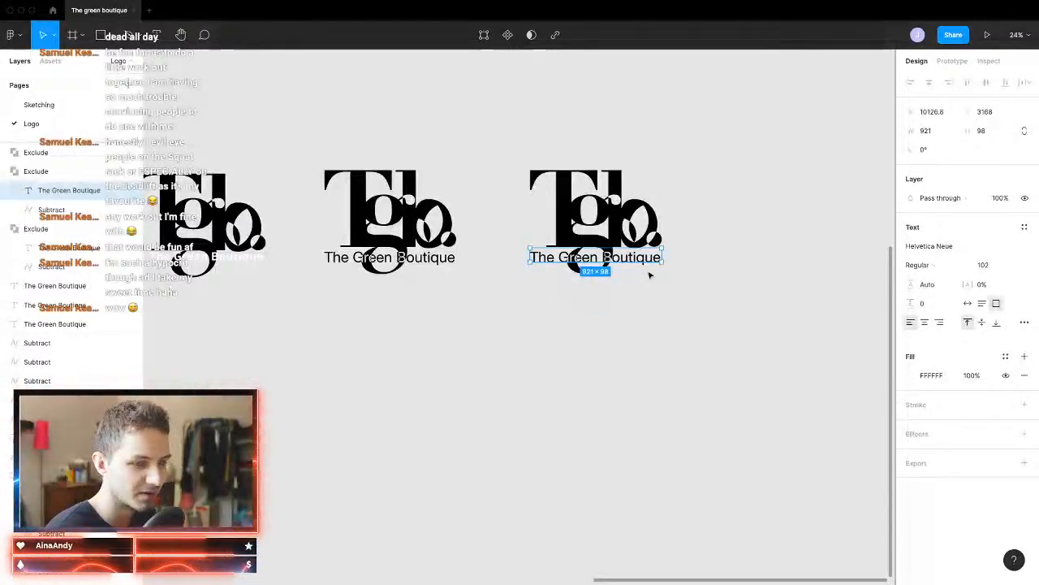
click(640, 373)
Step: Try moving the brand name above the monogram in the last upper-row lockup, and undo the move
scroll(585, 373, down, 5)
scroll(560, 371, up, 5)
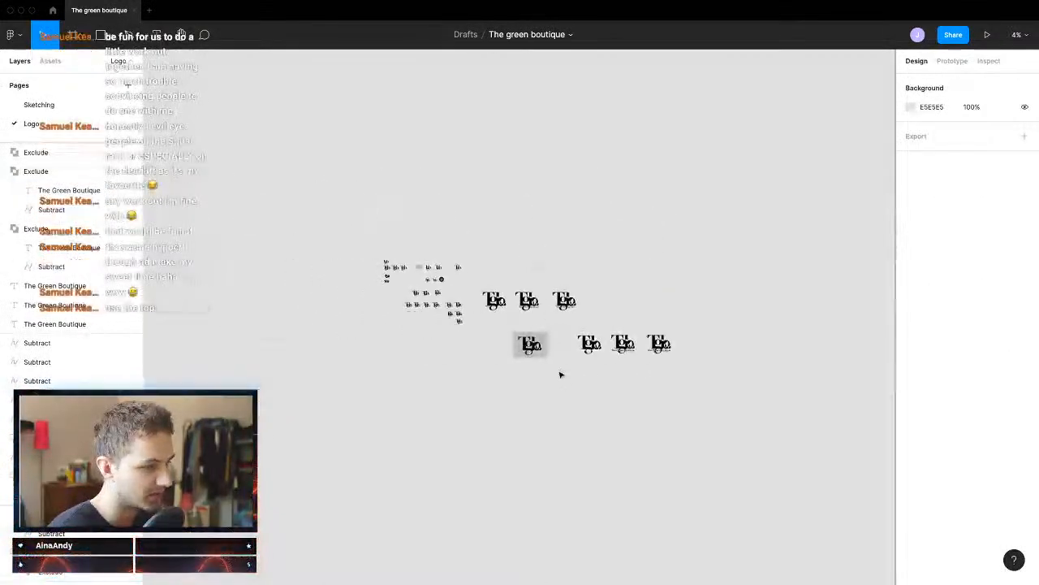
scroll(458, 340, down, 2)
scroll(552, 344, up, 4)
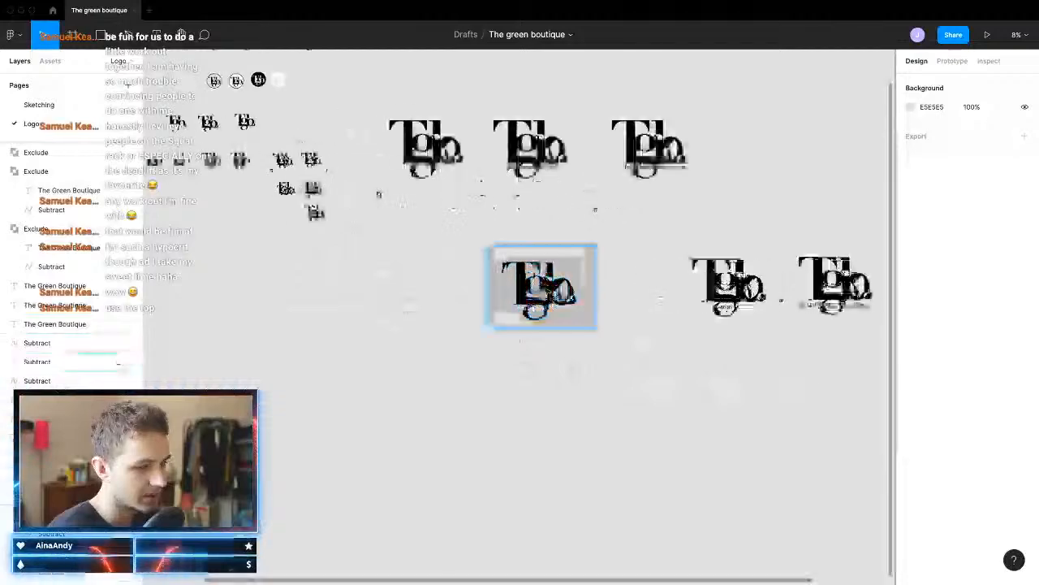
scroll(674, 177, up, 6)
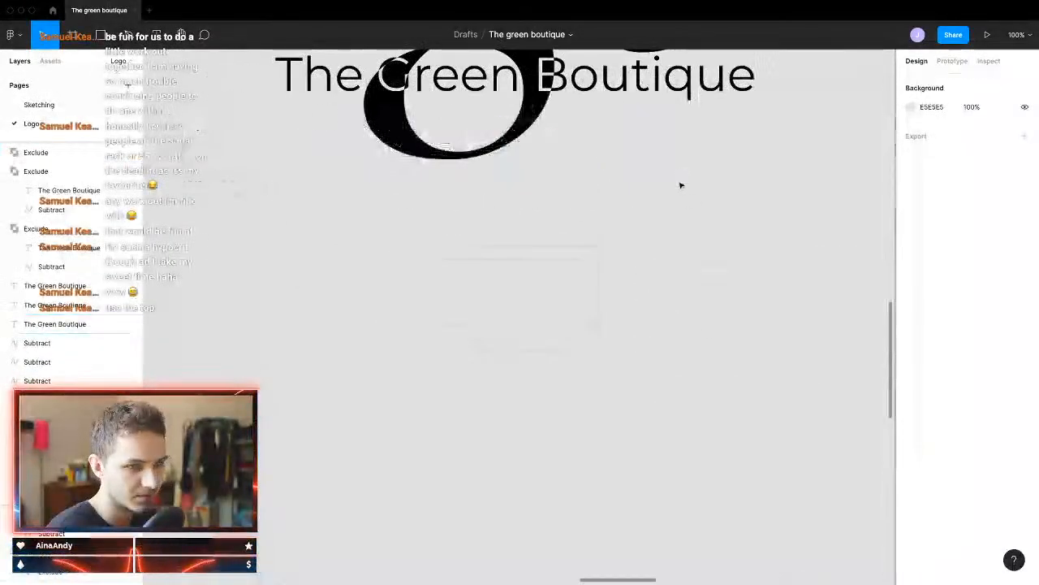
scroll(679, 183, down, 2)
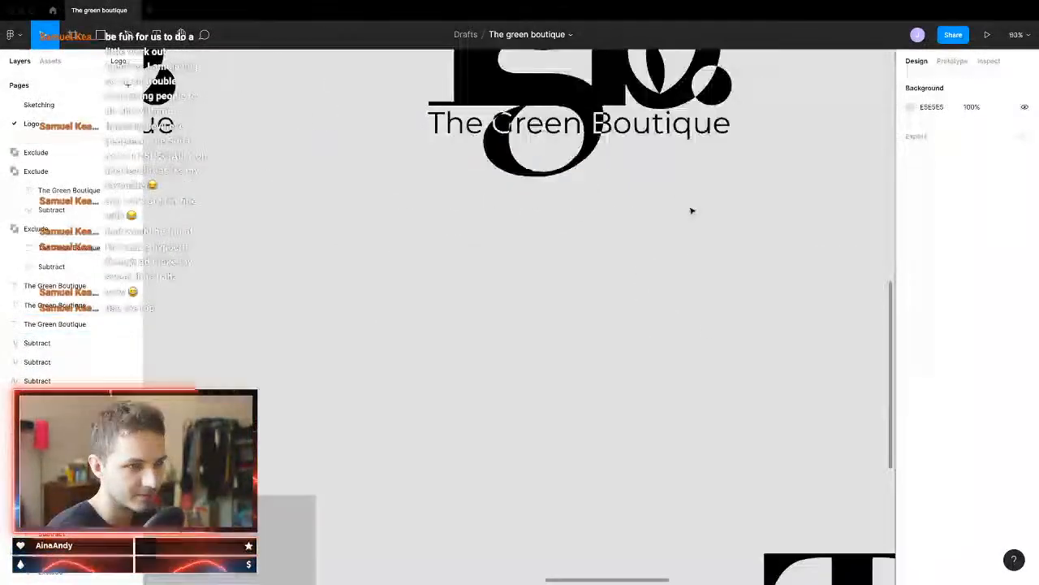
click(647, 134)
scroll(648, 142, down, 5)
scroll(649, 145, up, 2)
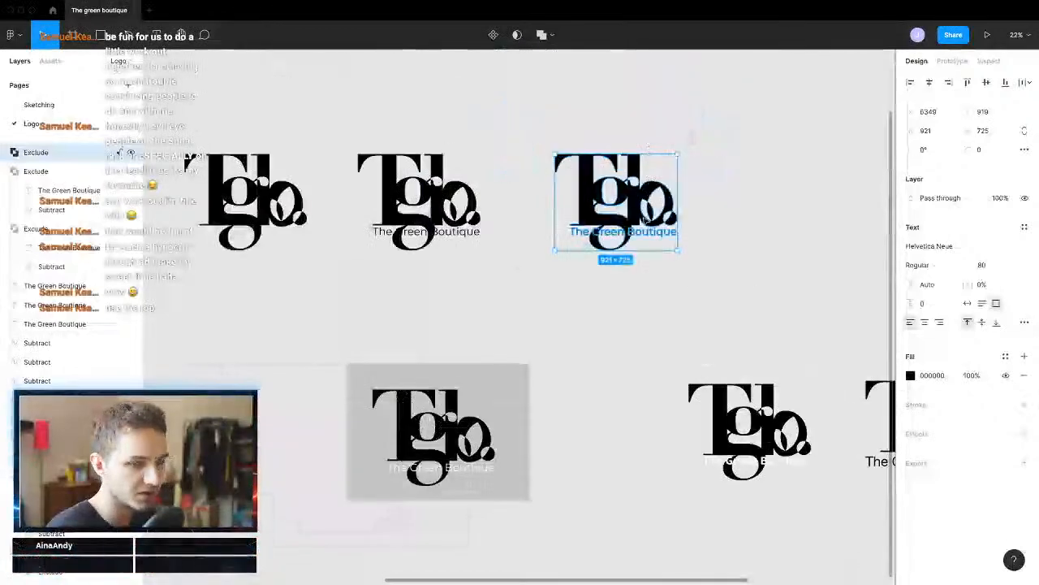
double_click(648, 235)
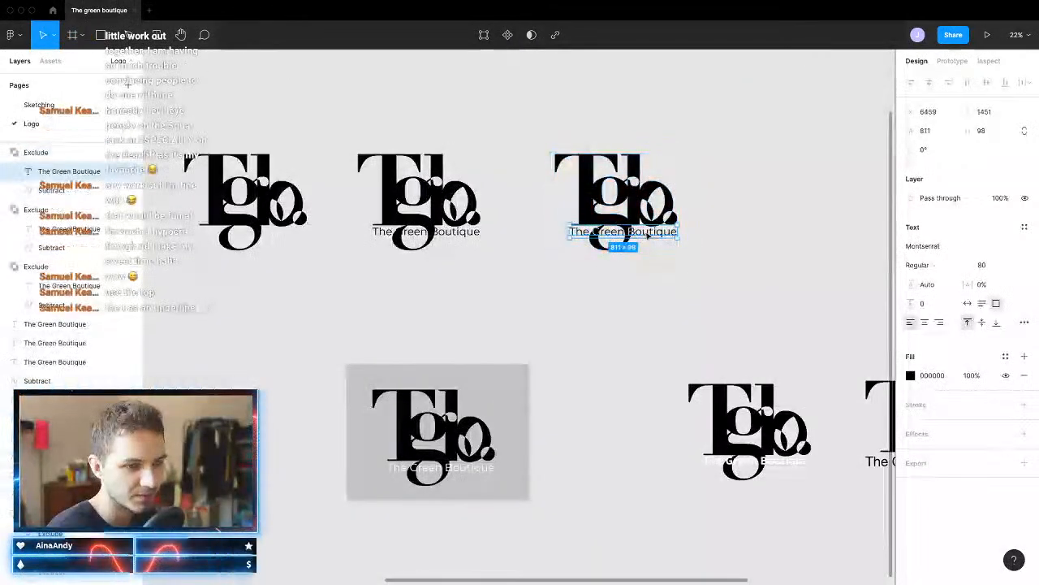
drag(648, 234, 630, 155)
key(super+z)
Step: Duplicate the upper-row monogram with its separate Montserrat brand name horizontally into the empty space beyond the existing lockups
scroll(661, 309, down, 1)
scroll(662, 308, down, 3)
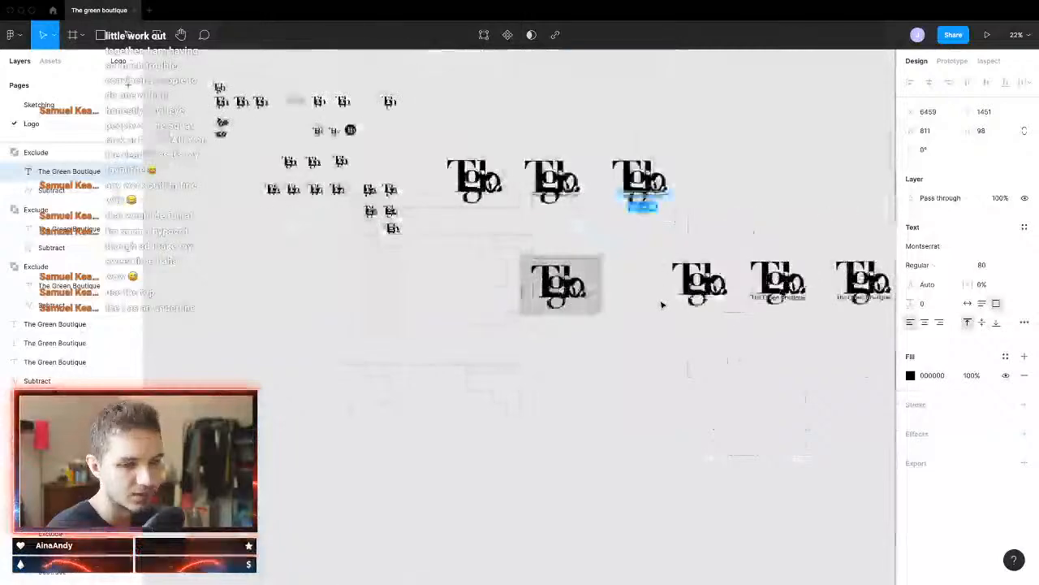
scroll(568, 243, right, 2)
click(503, 178)
drag(505, 176, 736, 176)
scroll(789, 198, right, 3)
scroll(788, 197, up, 1)
key(shift+2)
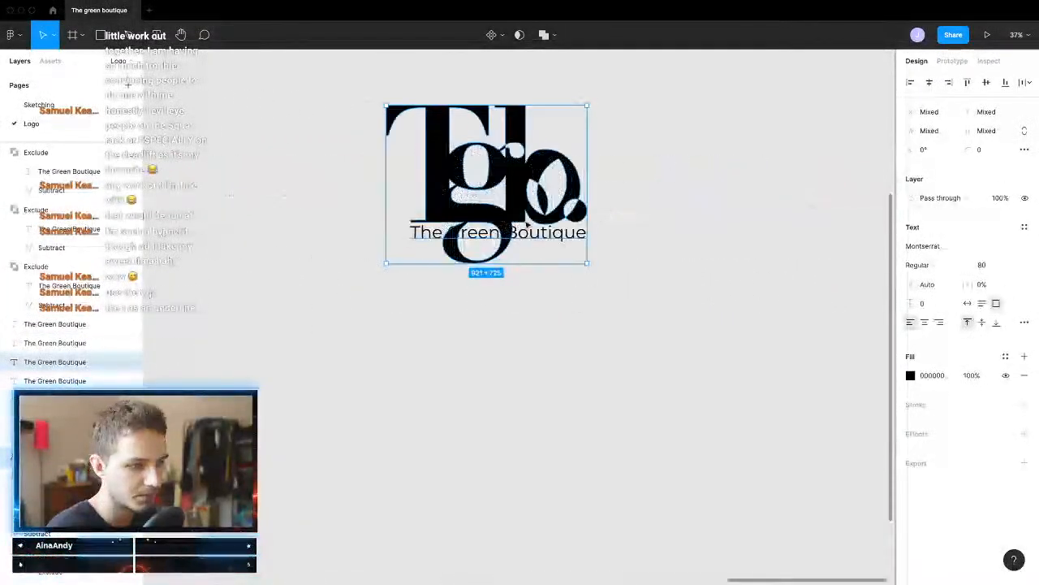
Step: Move the duplicate's brand name above the monogram, aligned with the T's outer edge at X 12792, Y 821
double_click(537, 234)
key(Escape)
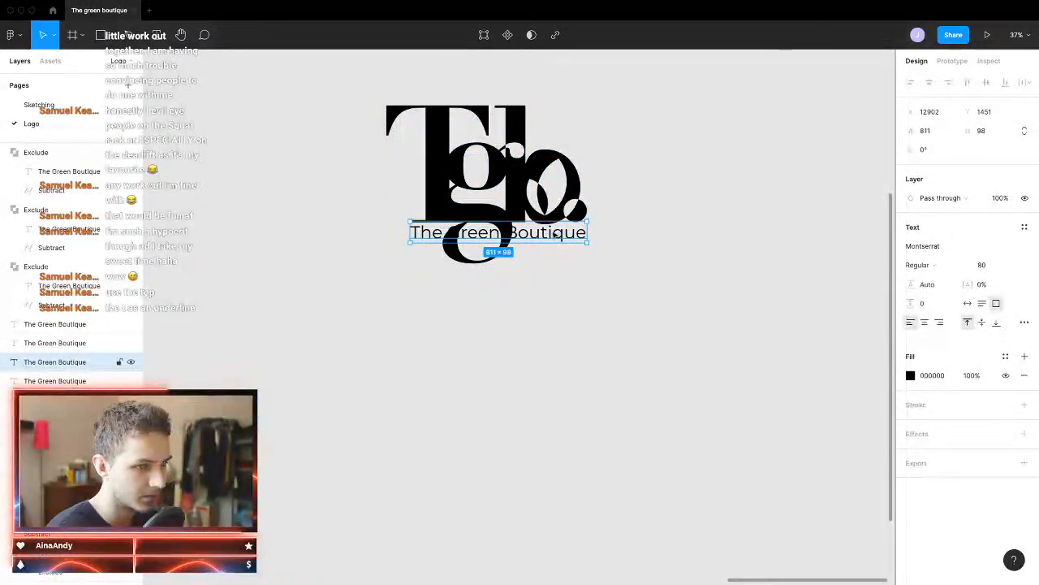
drag(555, 234, 537, 101)
scroll(492, 93, up, 5)
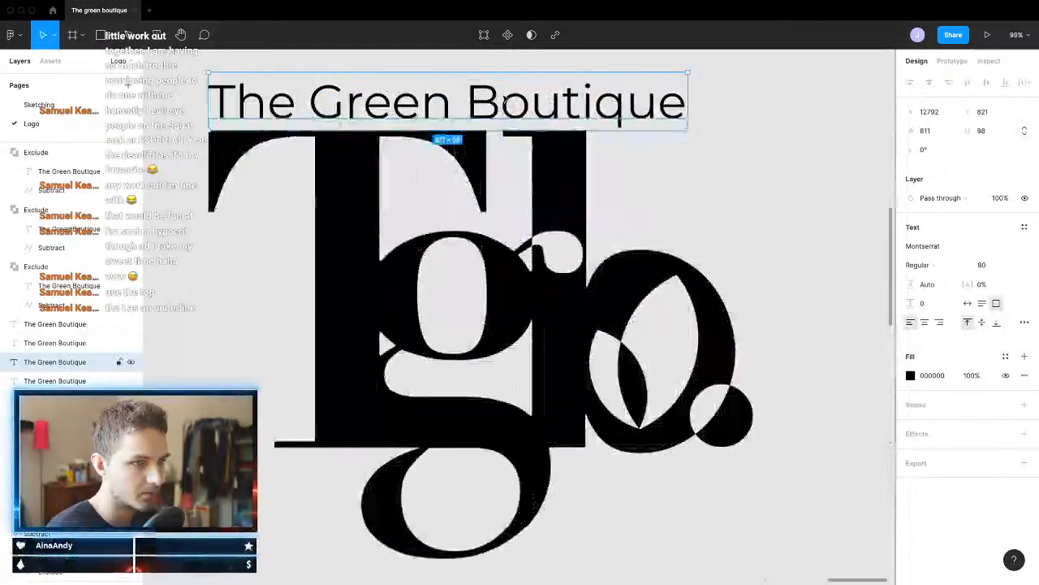
Step: Set the brand name's font size to 63 and lower it to Y 836, just above the monogram
click(982, 264)
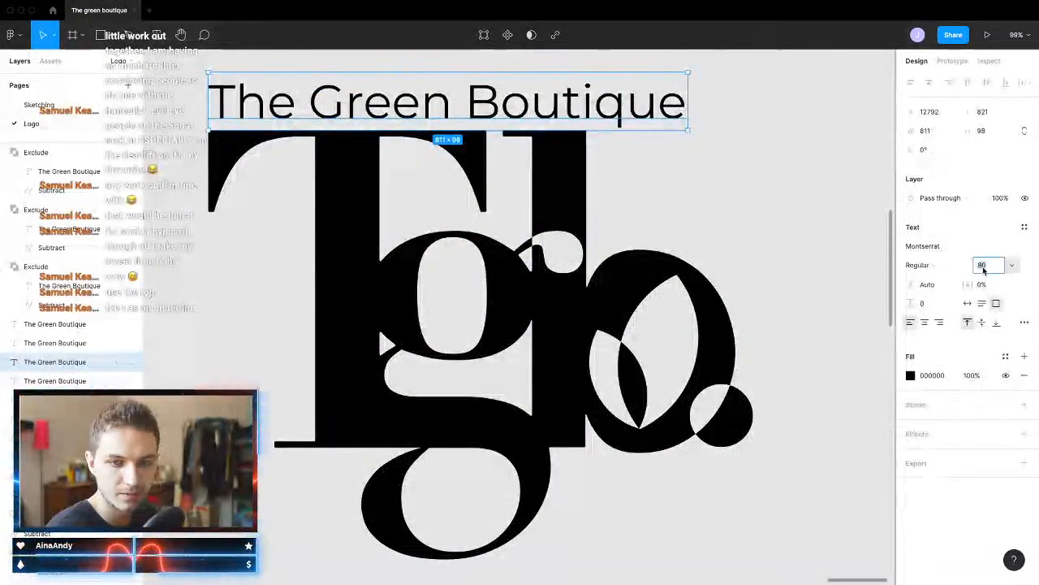
text(60)
key(Return)
key(shift+Down)
key(shift+Up)
key(shift+Up)
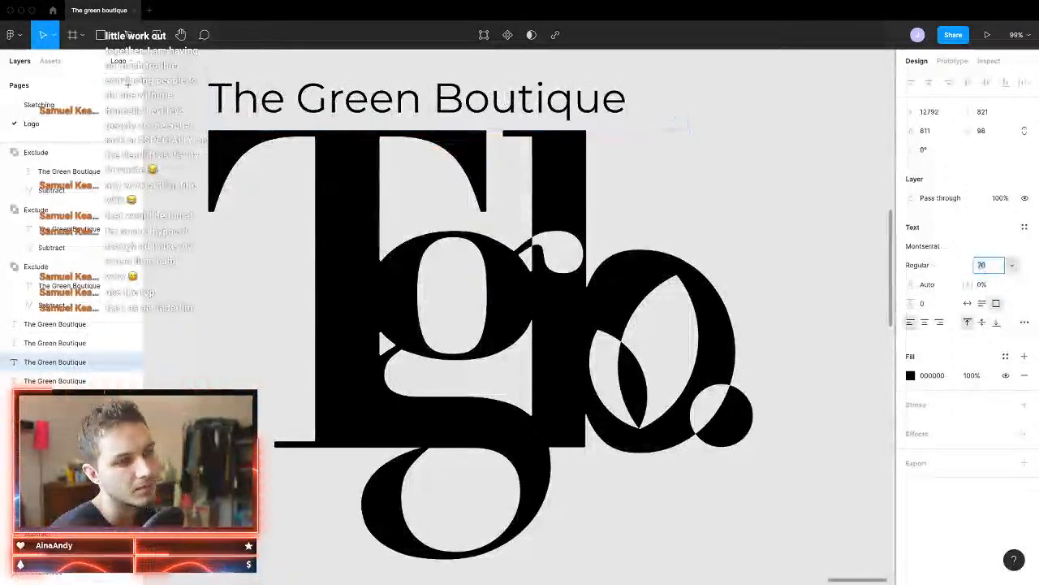
key(Down)
key(Down)
key(Down)
key(Down)
key(Down)
key(Down)
key(Down)
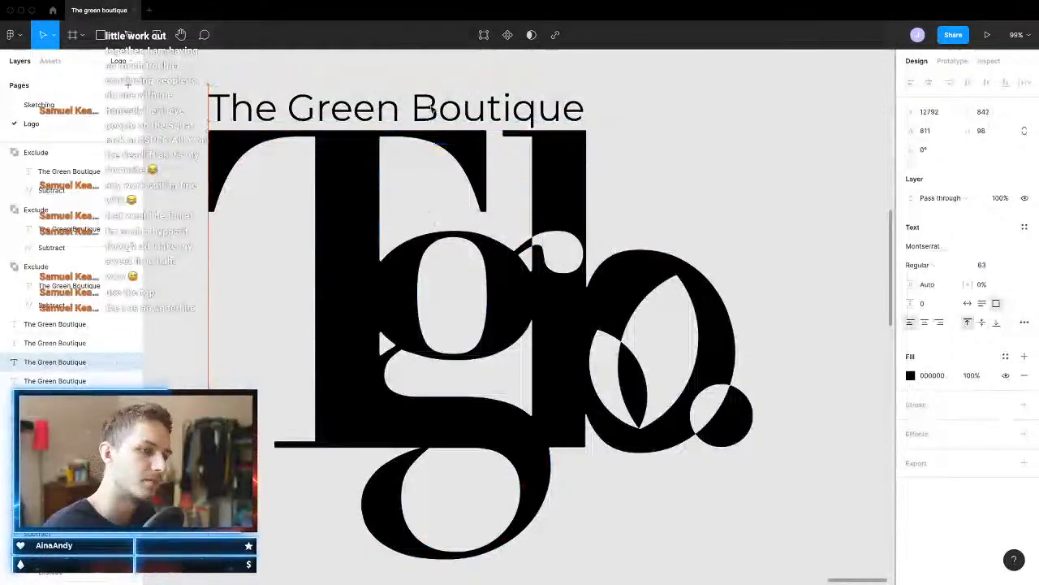
Step: Duplicate the lockup with the name on top horizontally beside the original, with its brand name at X 14128, Y 836
scroll(640, 261, down, 5)
scroll(640, 261, right, 3)
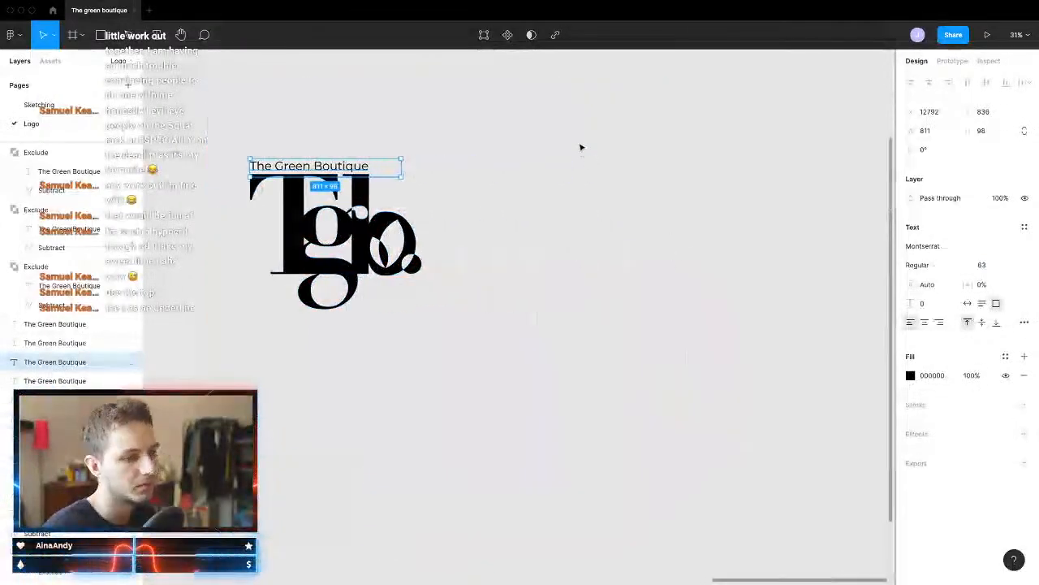
drag(579, 142, 247, 323)
drag(359, 215, 608, 214)
scroll(600, 206, right, 3)
Step: Widen the copied brand name's text box to 921, matching the monogram's full width
scroll(436, 145, up, 5)
click(424, 208)
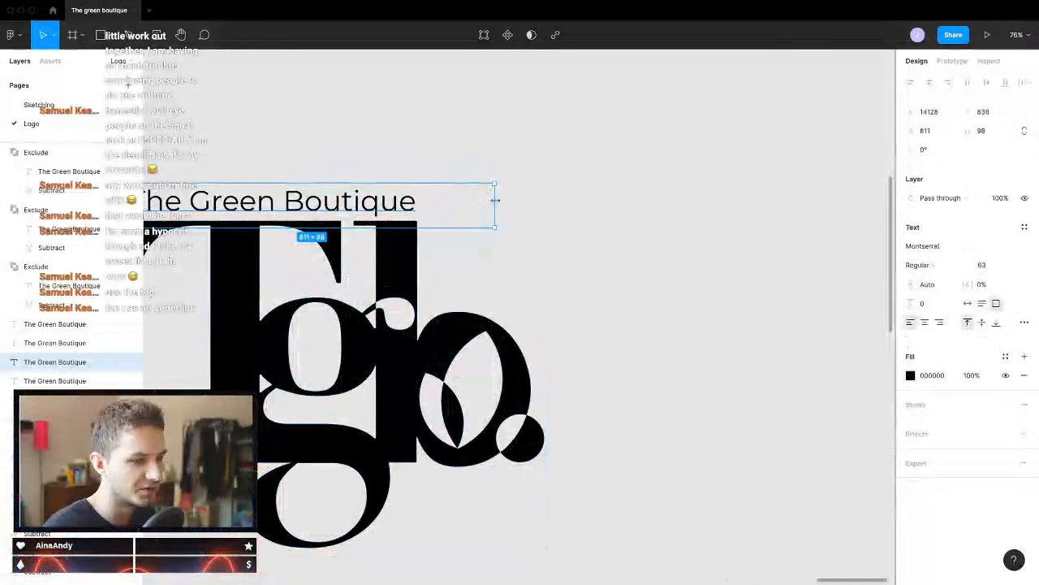
drag(495, 200, 545, 202)
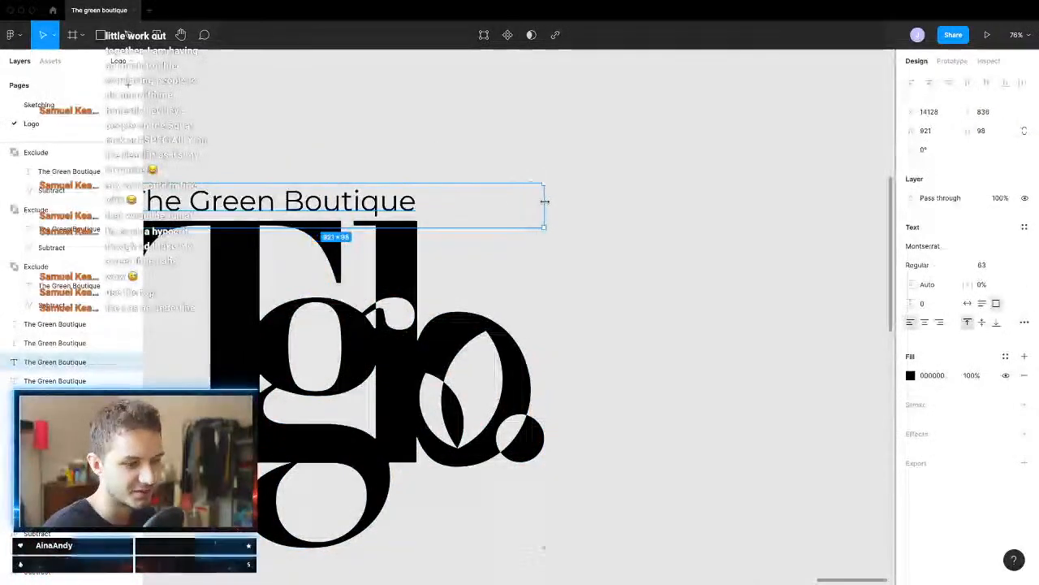
Step: Set the copied brand name's font size to 91 and place it above the monogram at X 14129, Y 804
click(996, 268)
key(shift+Up)
key(shift+Up)
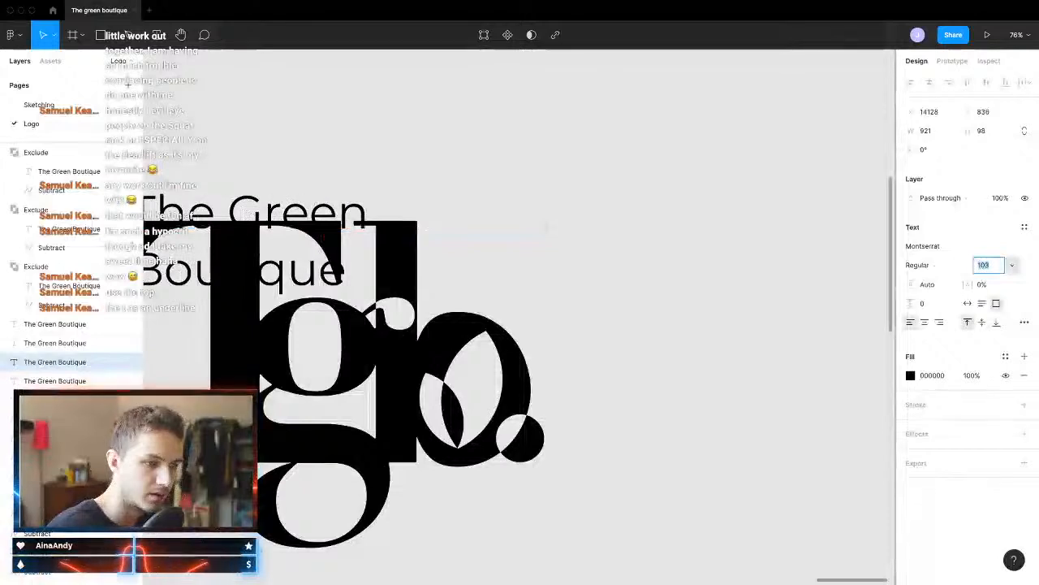
key(shift+Down)
key(Down)
key(shift+Down)
key(shift+Down)
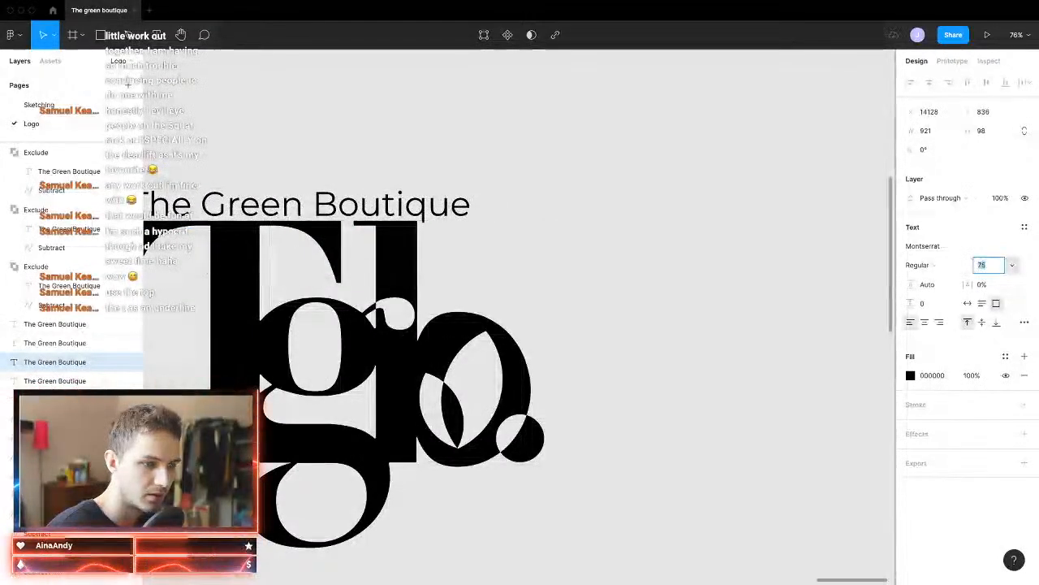
key(Up)
key(Up)
key(Up)
key(Up)
key(Up)
key(Up)
key(Up)
key(Up)
key(Up)
key(Up)
key(Up)
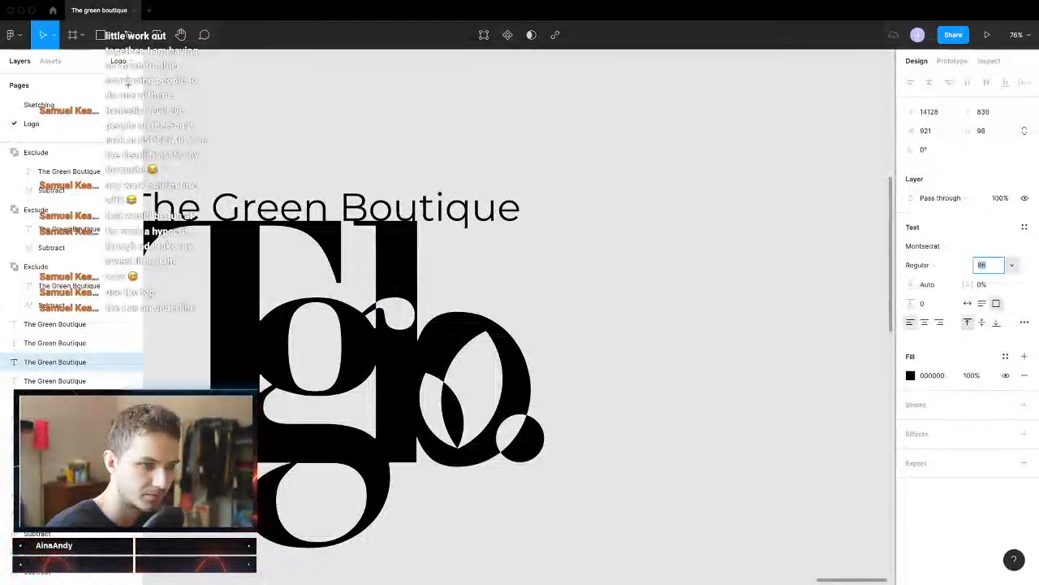
key(Up)
key(Up)
key(Up)
key(Up)
key(Up)
key(Up)
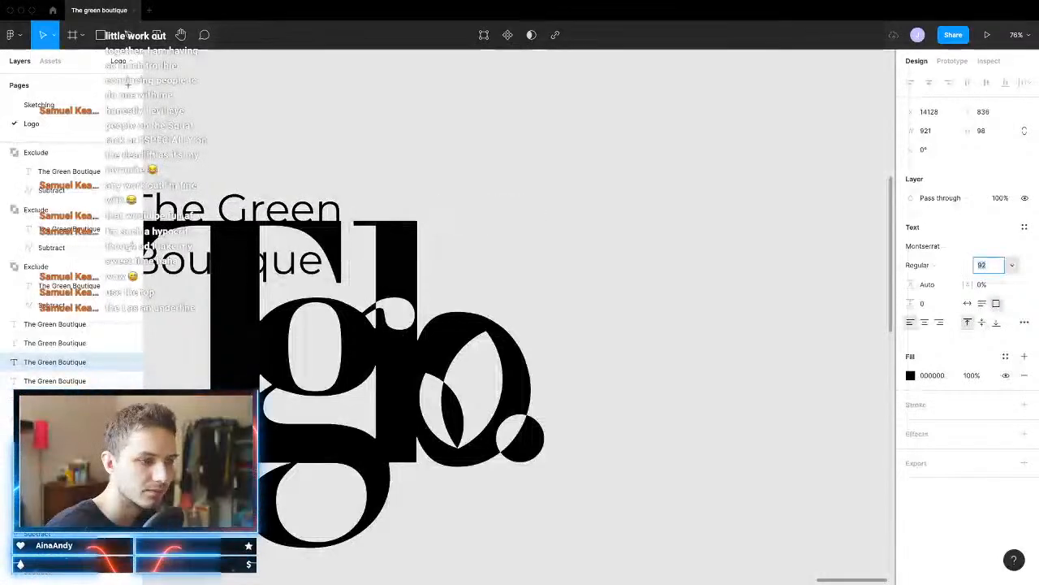
key(Down)
drag(459, 217, 443, 209)
Step: Compare the two lockups with the brand name above the monogram, checking the name's width and alignment
scroll(442, 209, down, 5)
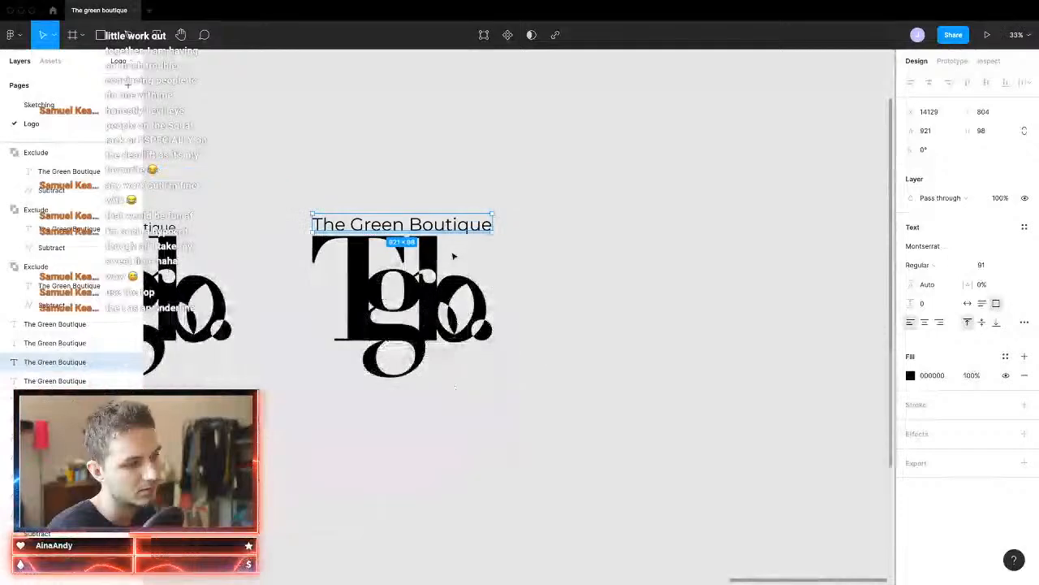
scroll(471, 438, left, 3)
click(480, 367)
scroll(601, 228, up, 1)
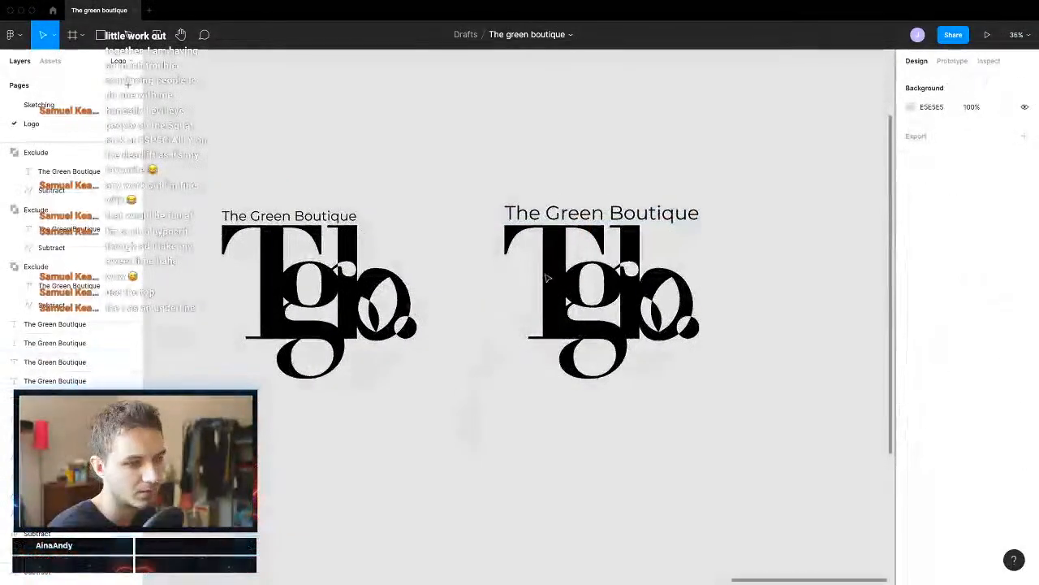
double_click(609, 216)
key(Escape)
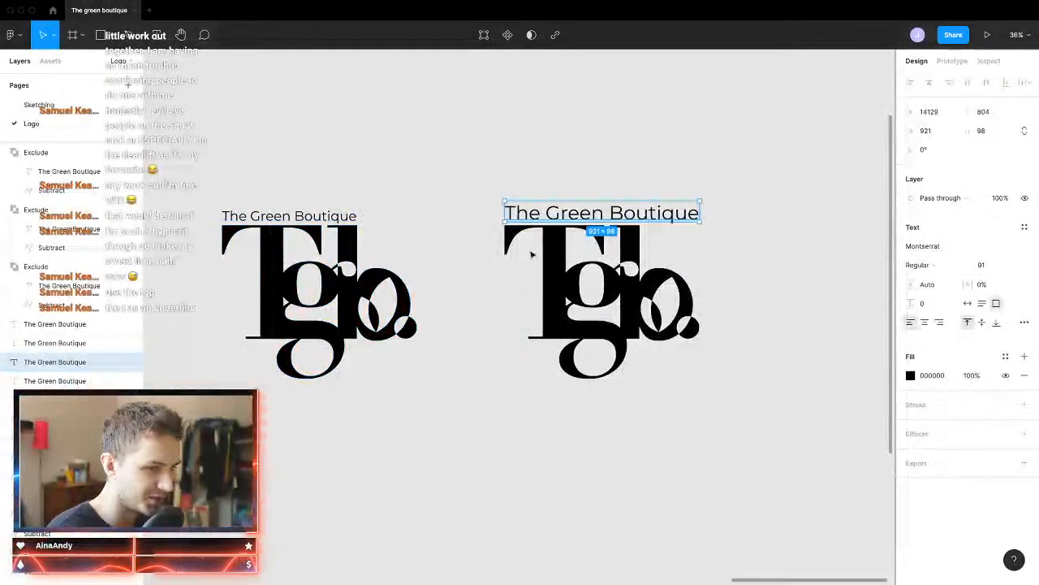
click(739, 274)
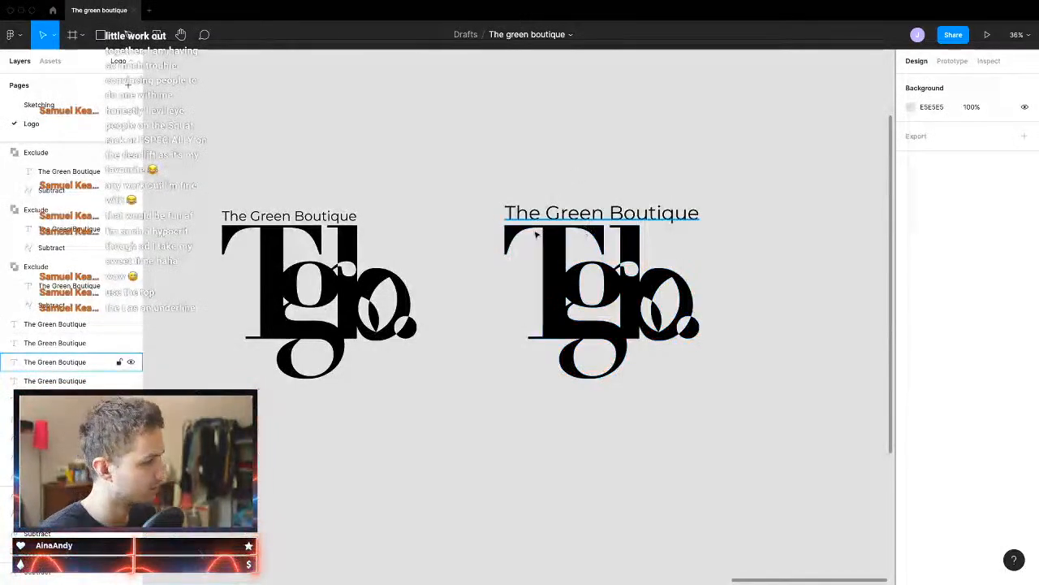
scroll(464, 290, down, 2)
scroll(751, 306, right, 2)
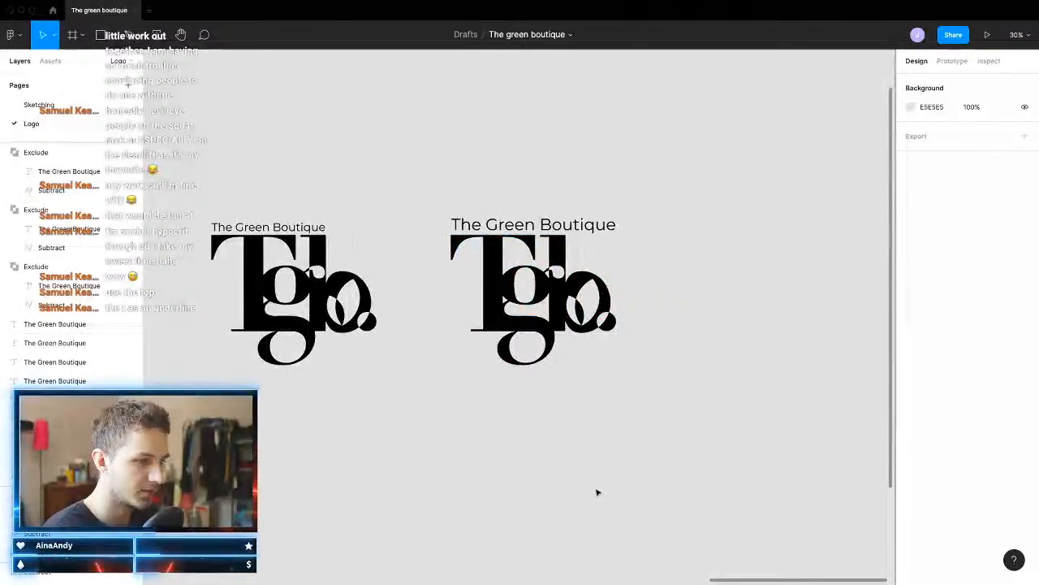
Step: Copy the full-width brand name to the empty canvas beside its lockup and flatten the copy into a vector shape
scroll(599, 487, left, 3)
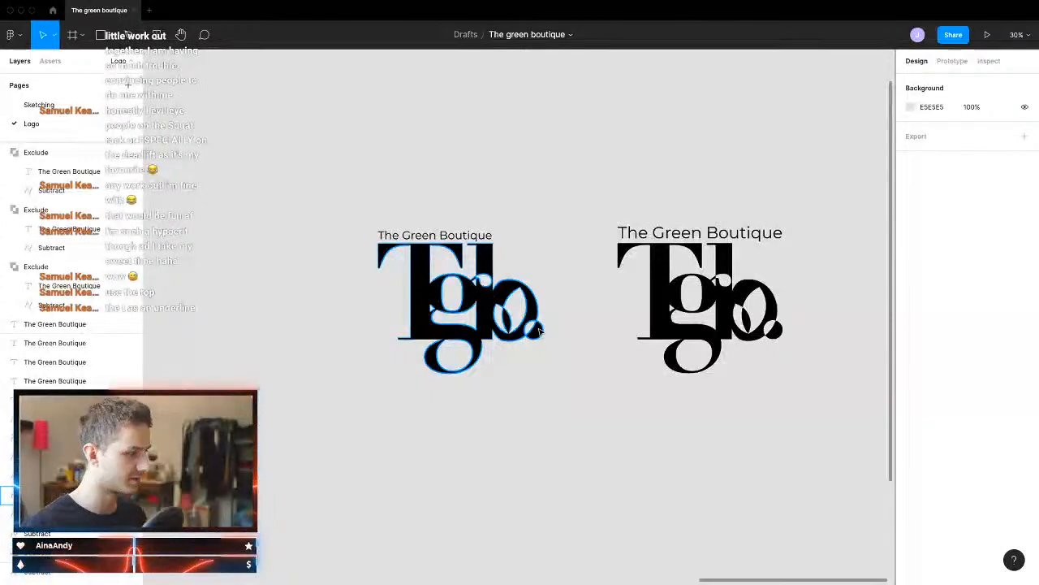
scroll(785, 345, up, 2)
scroll(782, 342, right, 2)
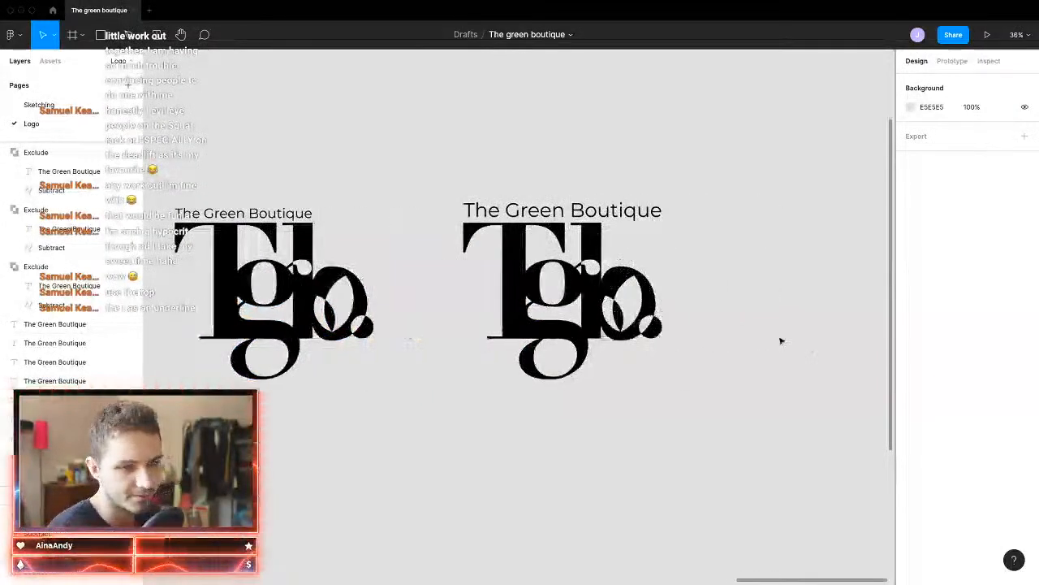
scroll(557, 309, right, 3)
scroll(494, 242, down, 2)
click(438, 229)
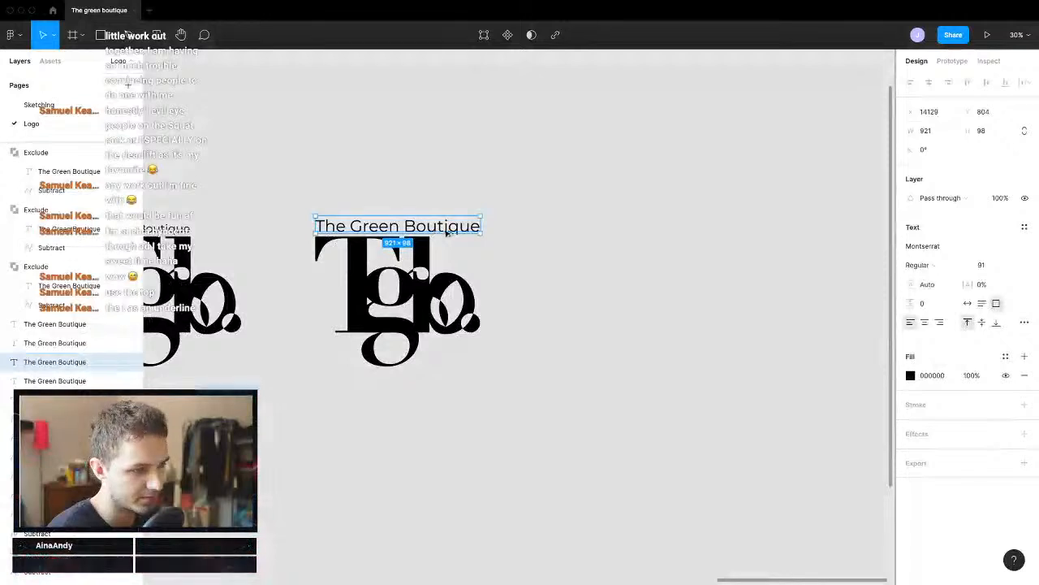
alt+drag(446, 232, 857, 280)
key(super+e)
scroll(717, 375, right, 3)
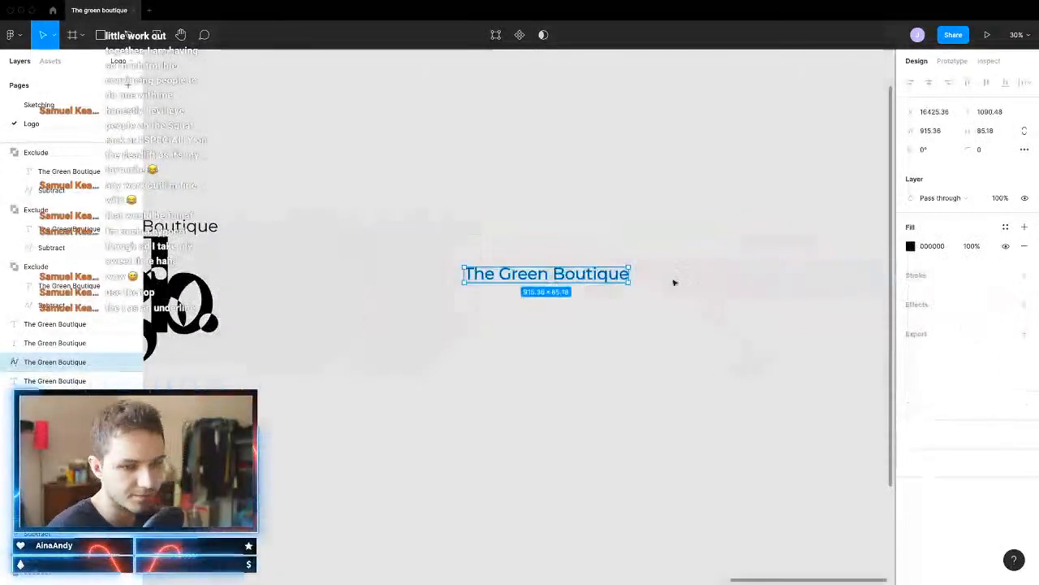
Step: Cut the letters of "The" out of the flattened brand name and paste them as a separate shape
scroll(546, 266, up, 1)
double_click(516, 276)
scroll(506, 318, up, 5)
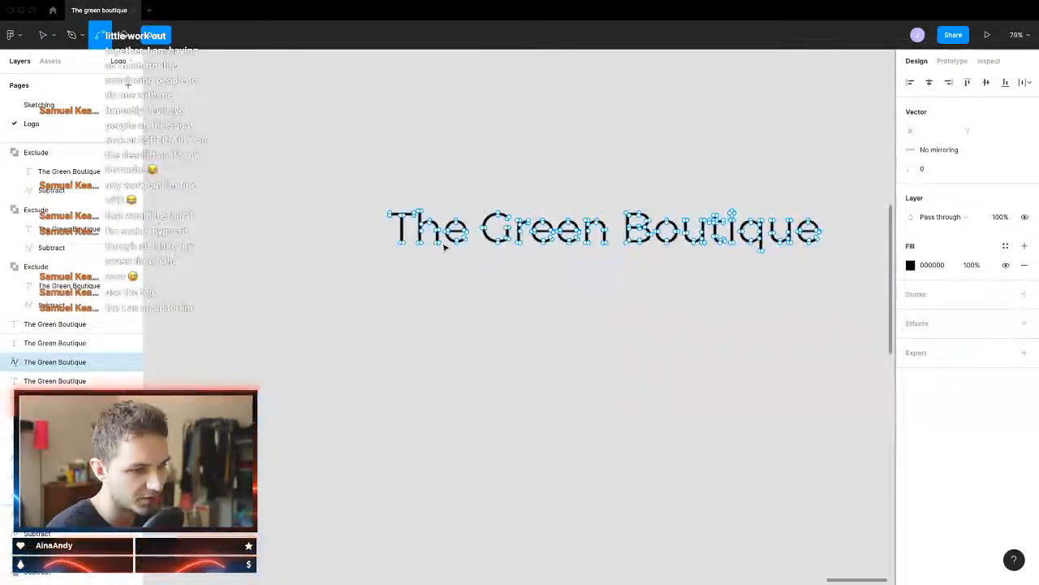
drag(474, 198, 364, 288)
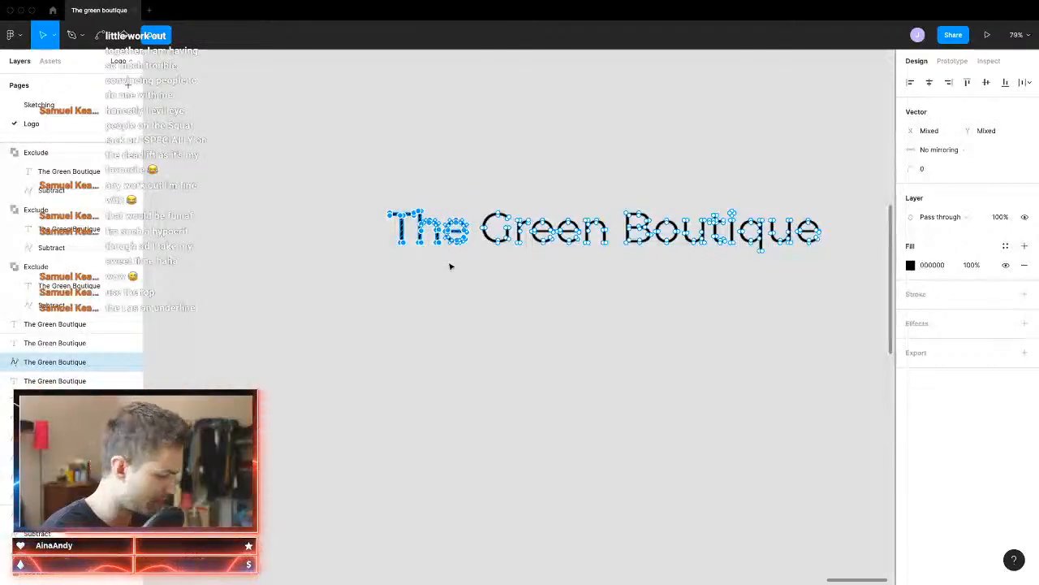
key(ctrl+x)
key(Escape)
key(ctrl+v)
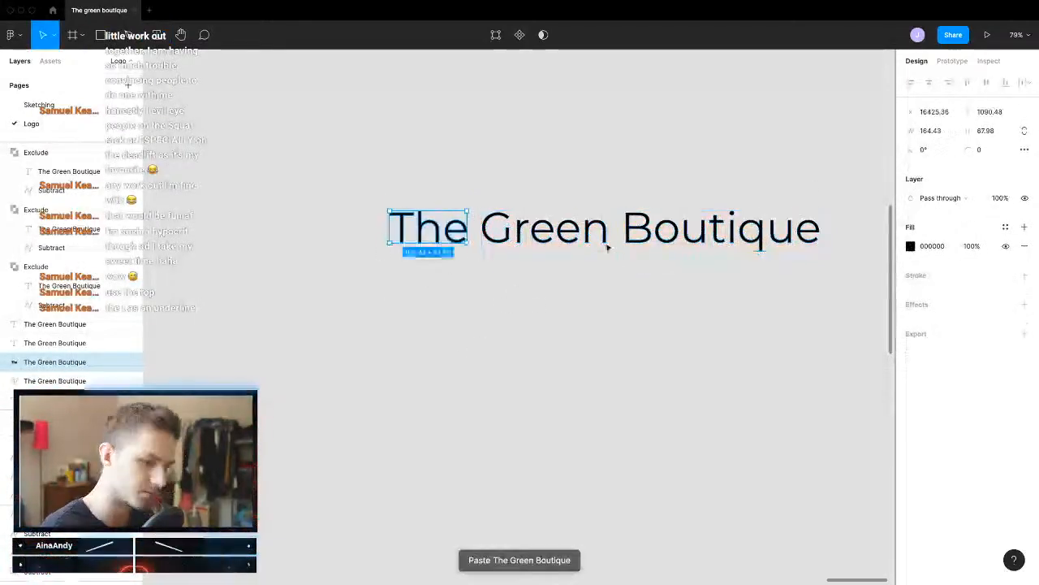
Step: Move the letters of "Boutique" within the vector shape onto a second line beneath "Green", aligned to its starting edge
click(668, 233)
double_click(659, 234)
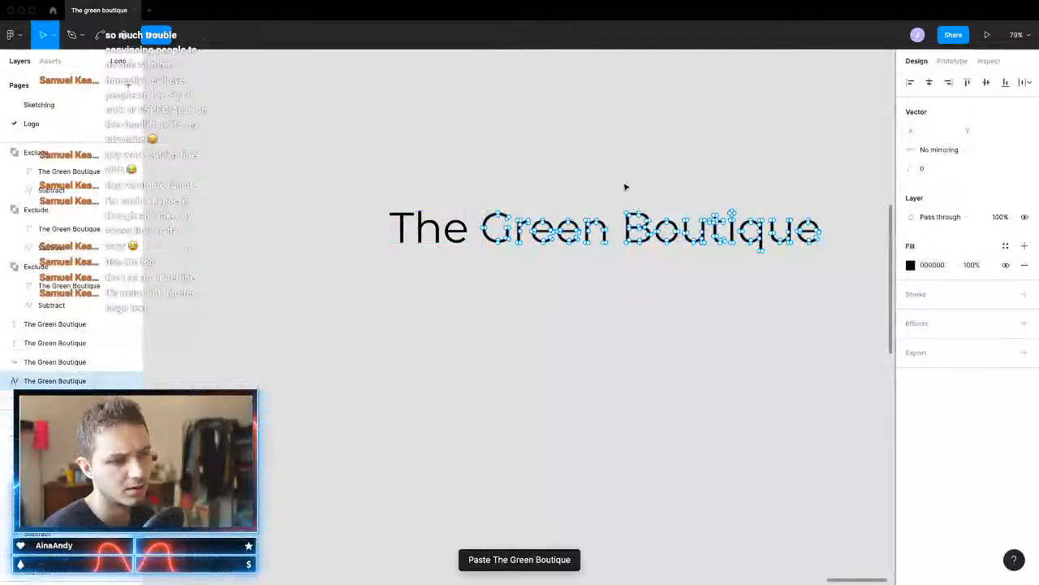
drag(620, 181, 891, 318)
scroll(582, 229, up, 5)
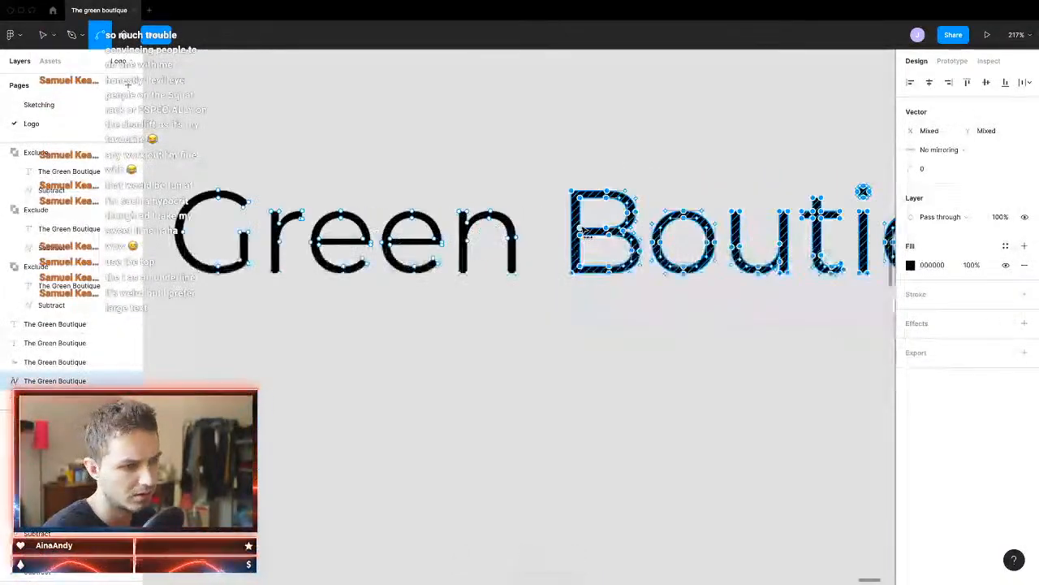
drag(585, 237, 185, 323)
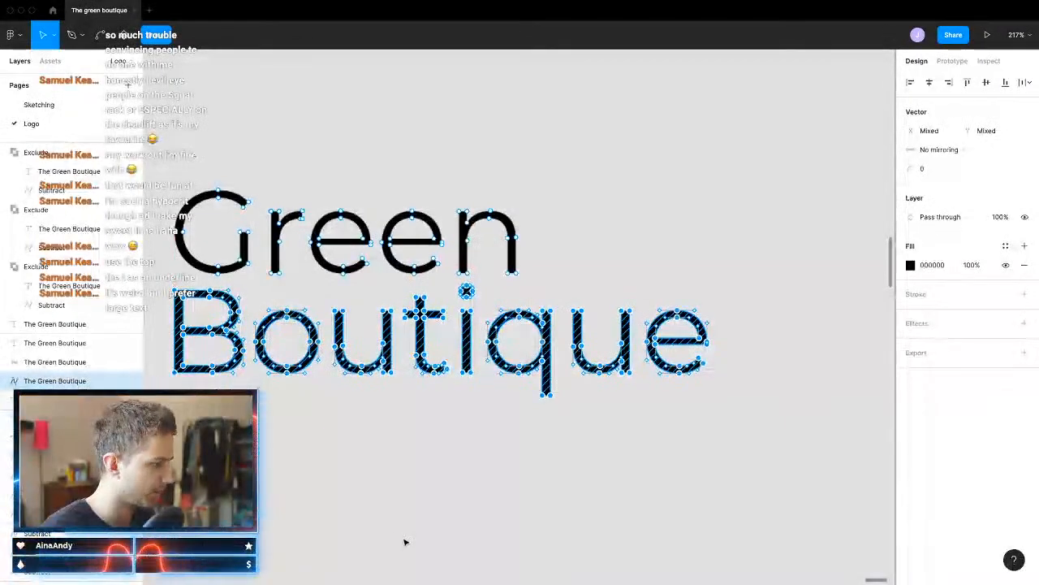
scroll(402, 536, left, 5)
scroll(406, 487, up, 2)
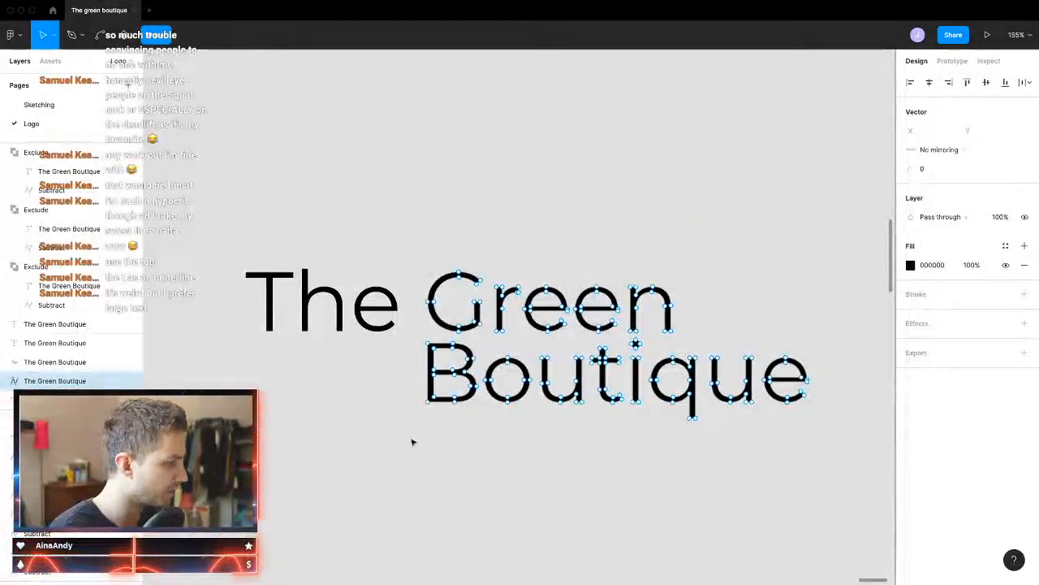
Step: Check whether the monogram beneath the full-width brand name still contains separately editable shapes
scroll(382, 431, down, 5)
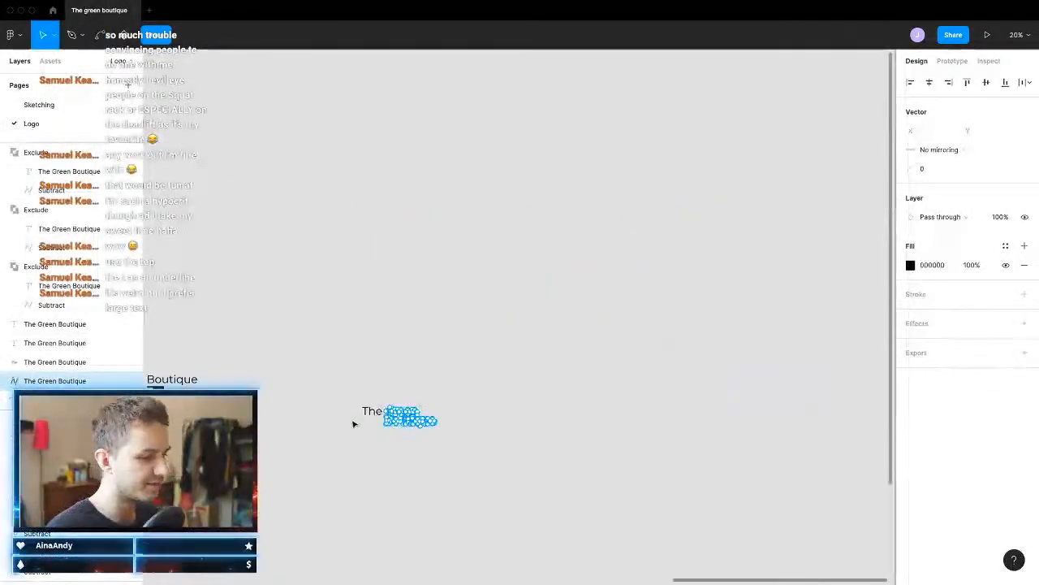
scroll(352, 423, left, 5)
scroll(338, 430, left, 3)
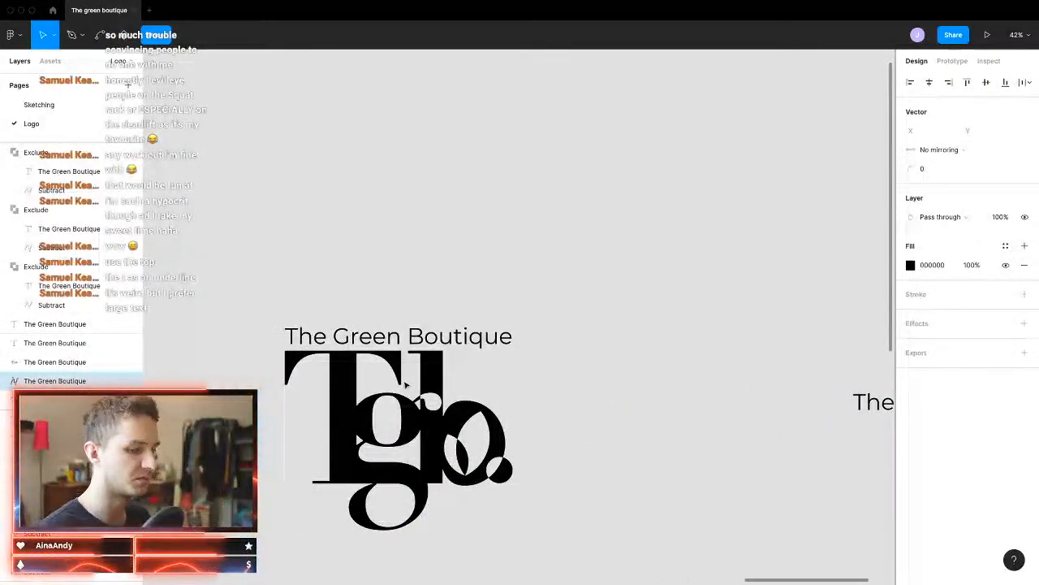
key(Escape)
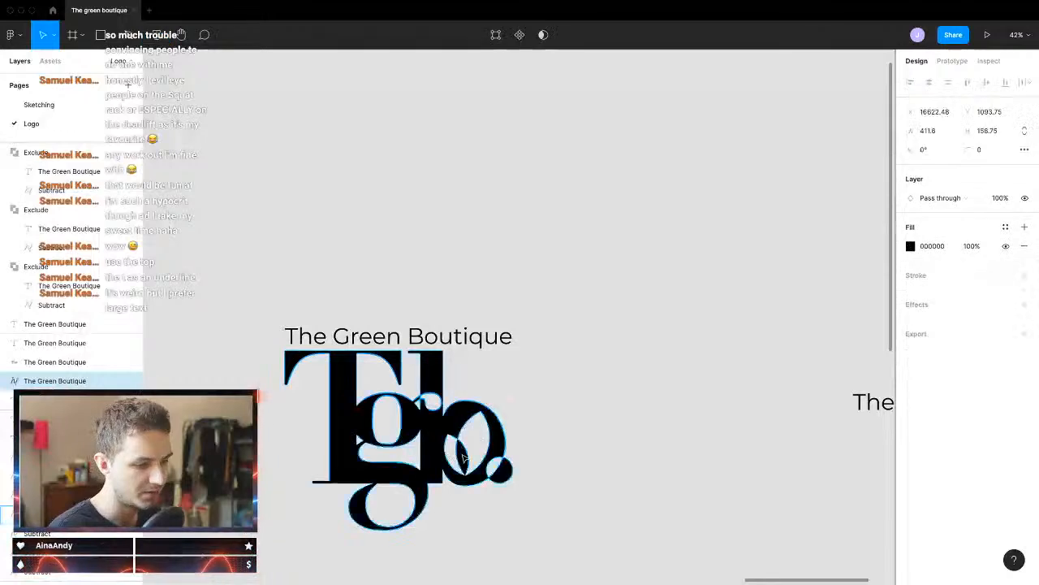
double_click(464, 457)
key(Escape)
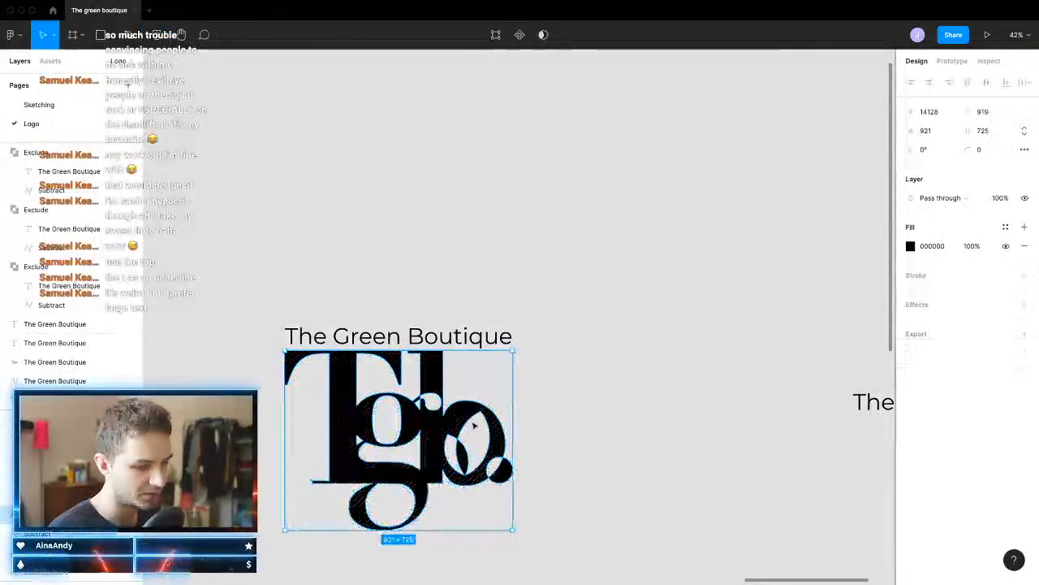
key(Escape)
Step: Inspect the large monogram without a brand name for separately editable letter and leaf shapes
super+scroll(476, 478, down, 5)
scroll(447, 547, right, 3)
scroll(447, 545, down, 10)
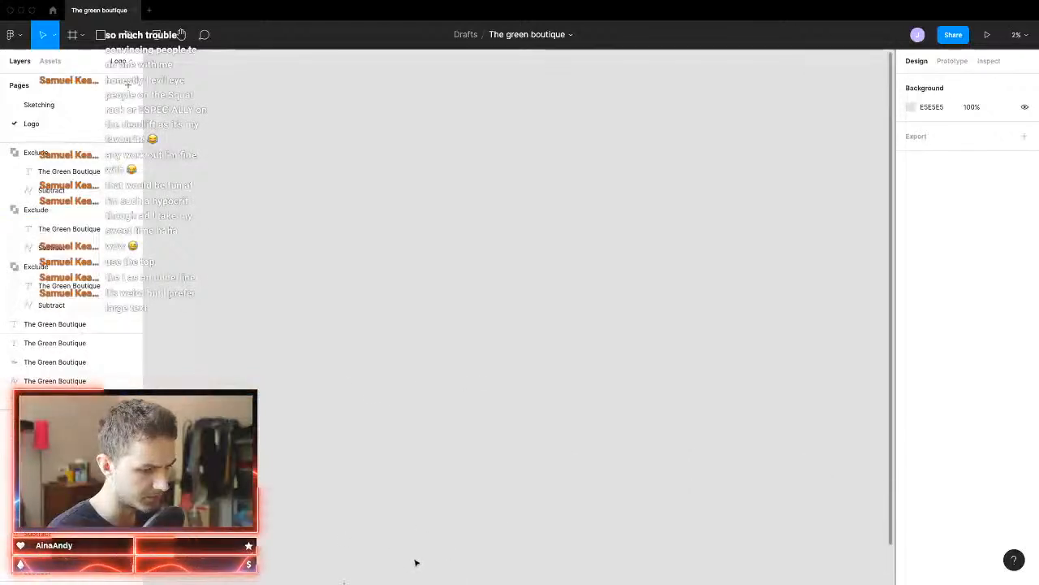
scroll(412, 559, up, 6)
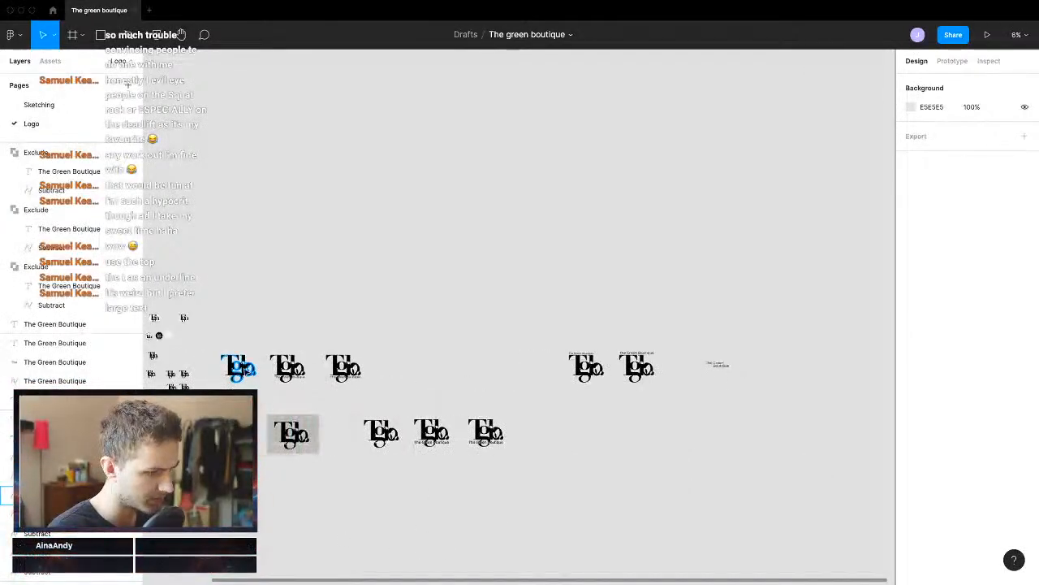
click(238, 367)
scroll(238, 367, up, 6)
double_click(271, 346)
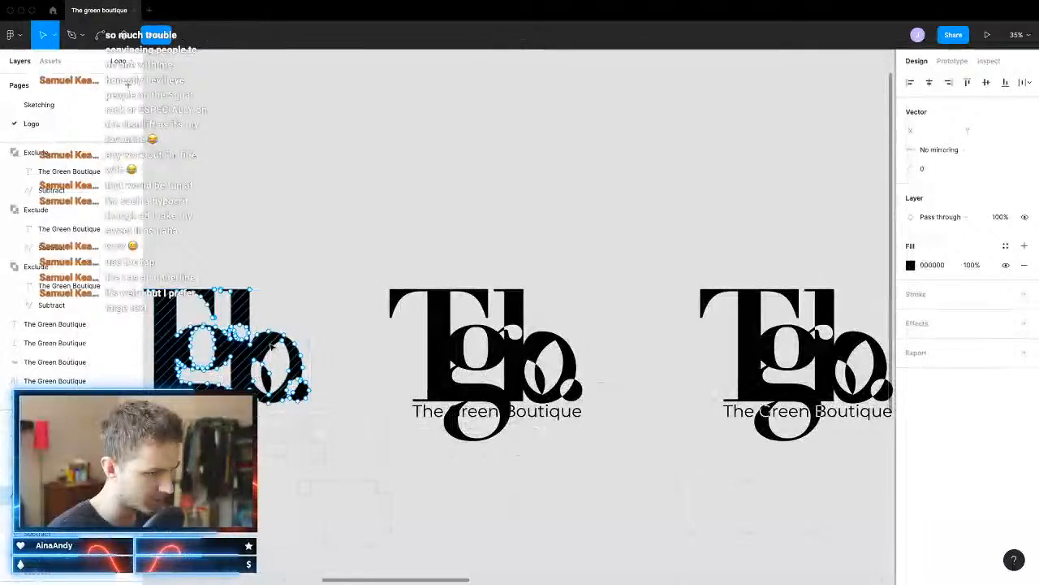
scroll(327, 406, down, 5)
scroll(327, 406, left, 3)
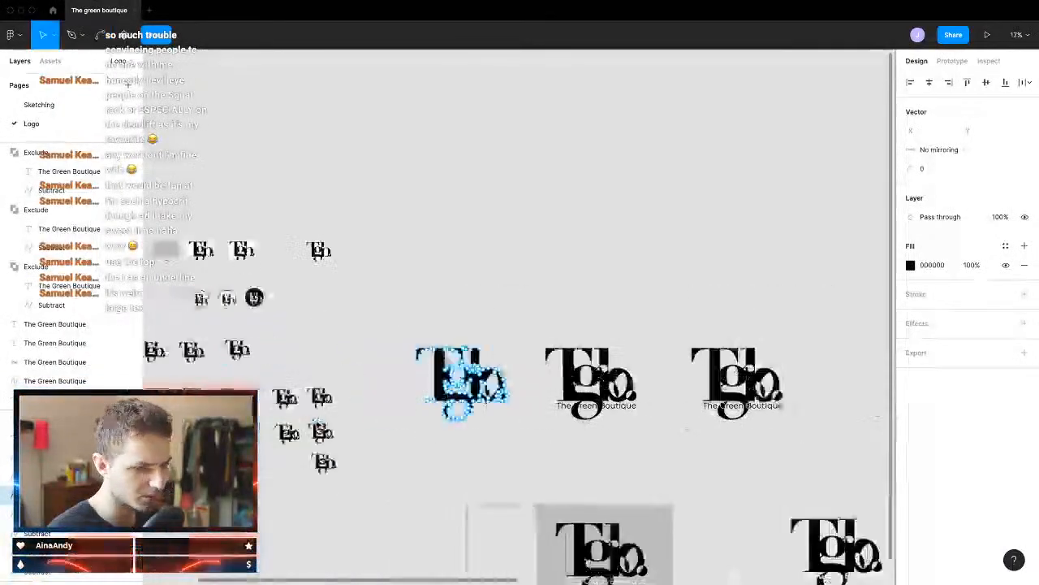
Step: Examine the nested shapes of the earlier small monogram, down to the leaf cut-out in its letter b
scroll(289, 430, up, 8)
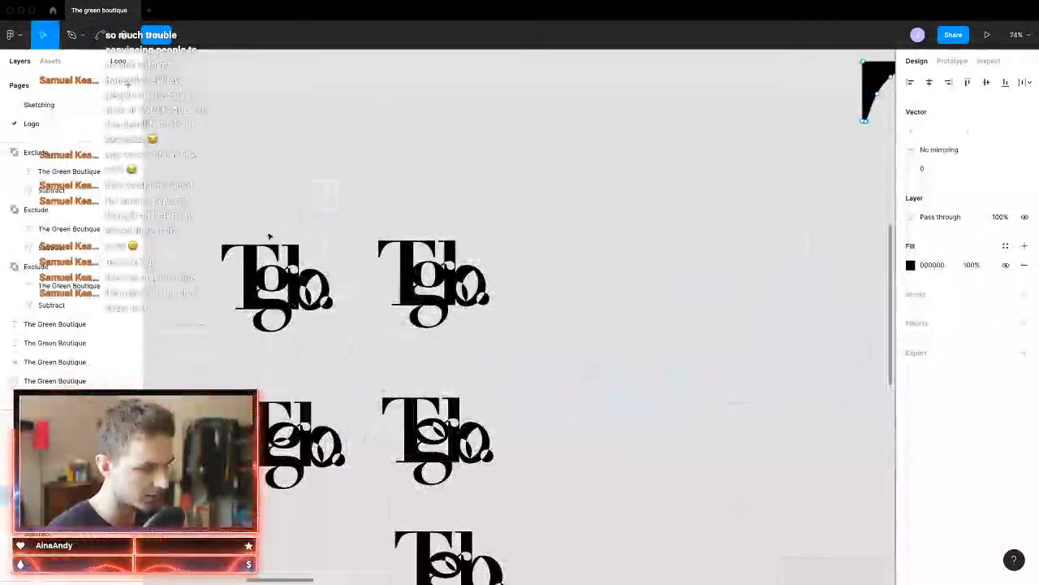
double_click(255, 265)
click(313, 295)
double_click(311, 293)
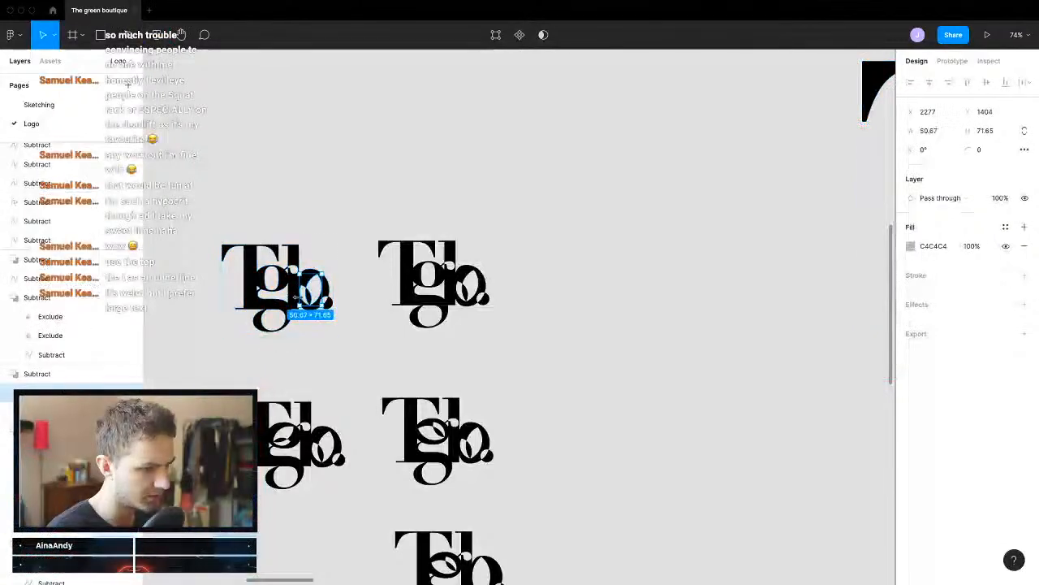
scroll(318, 236, down, 2)
Step: Duplicate the small monogram with the editable leaf and place the copy below the two name-on-top lockups at X 14462, Y 2294
click(315, 234)
click(274, 293)
scroll(274, 294, down, 5)
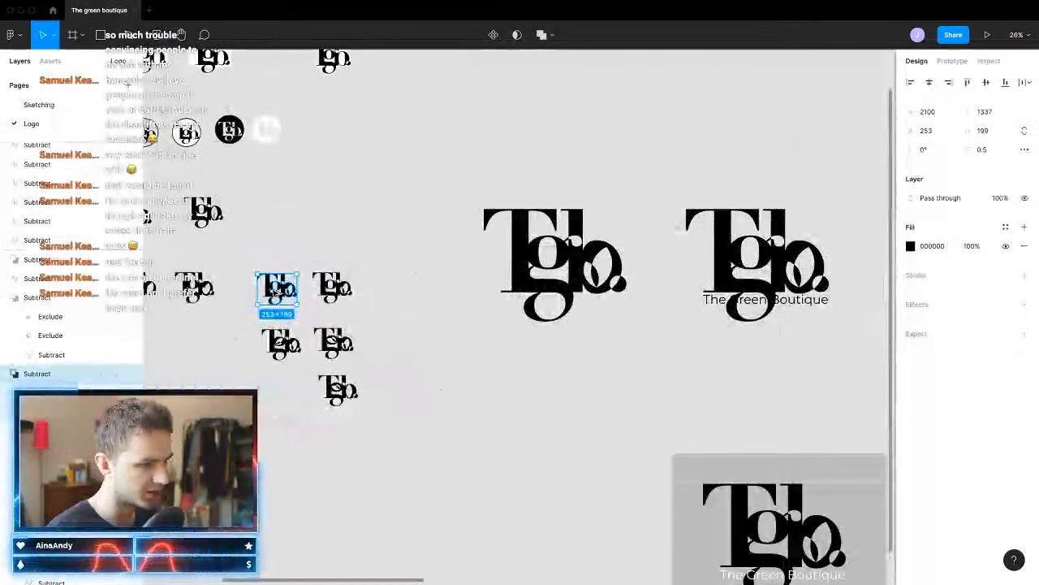
drag(274, 294, 626, 390)
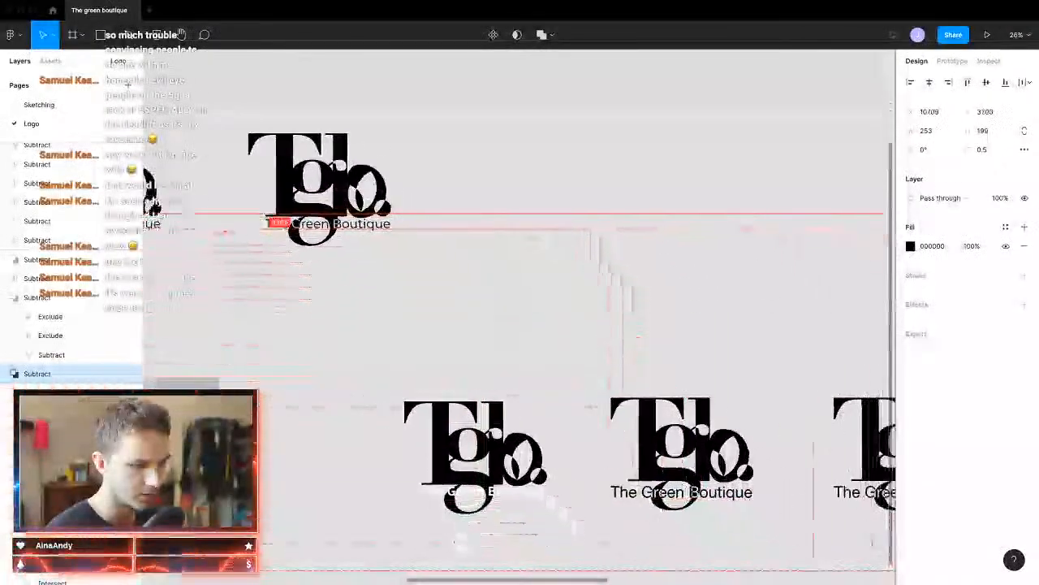
drag(947, 520, 603, 91)
scroll(596, 217, down, 10)
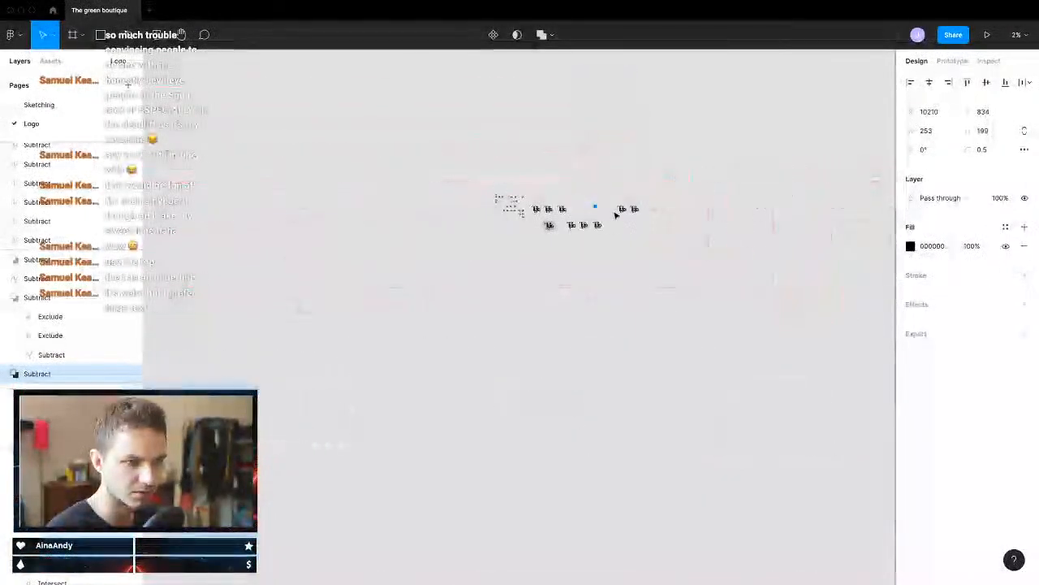
scroll(619, 219, up, 5)
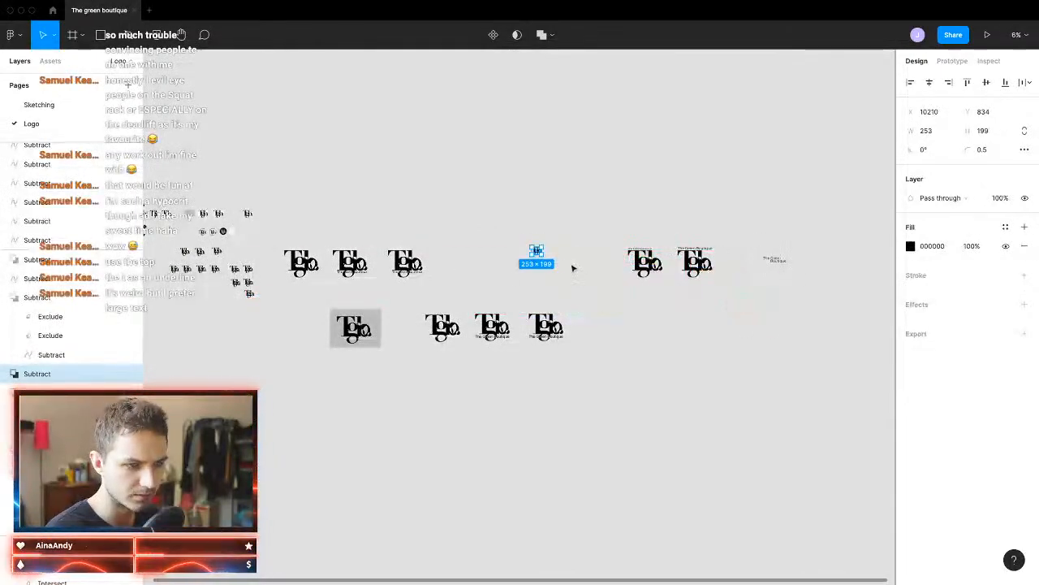
key(shift+2)
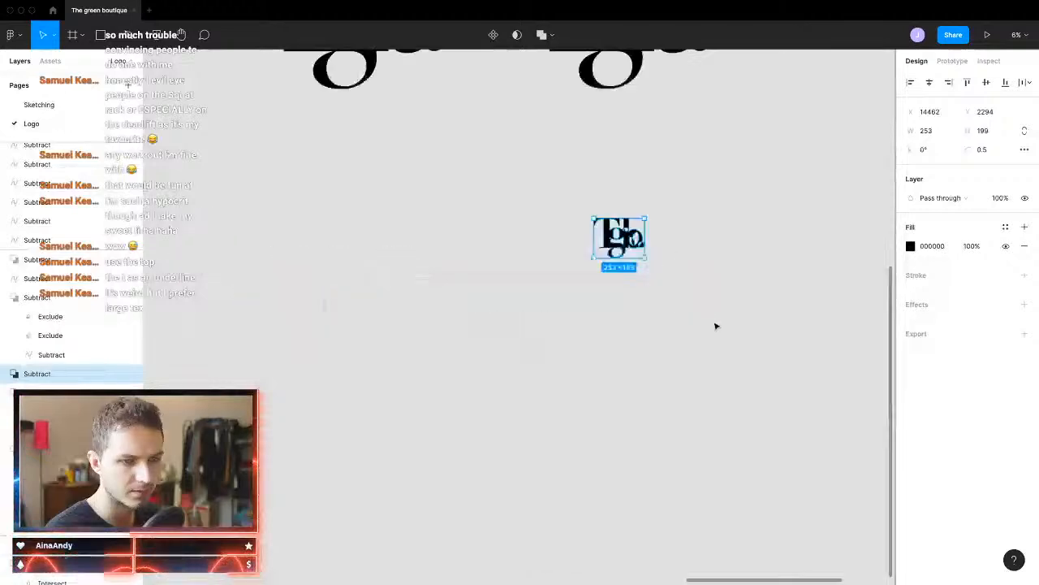
Step: Scale the copied monogram up proportionally to 999.85 × 786.44, positioned at X 14088.58, Y 2184
drag(645, 221, 796, 225)
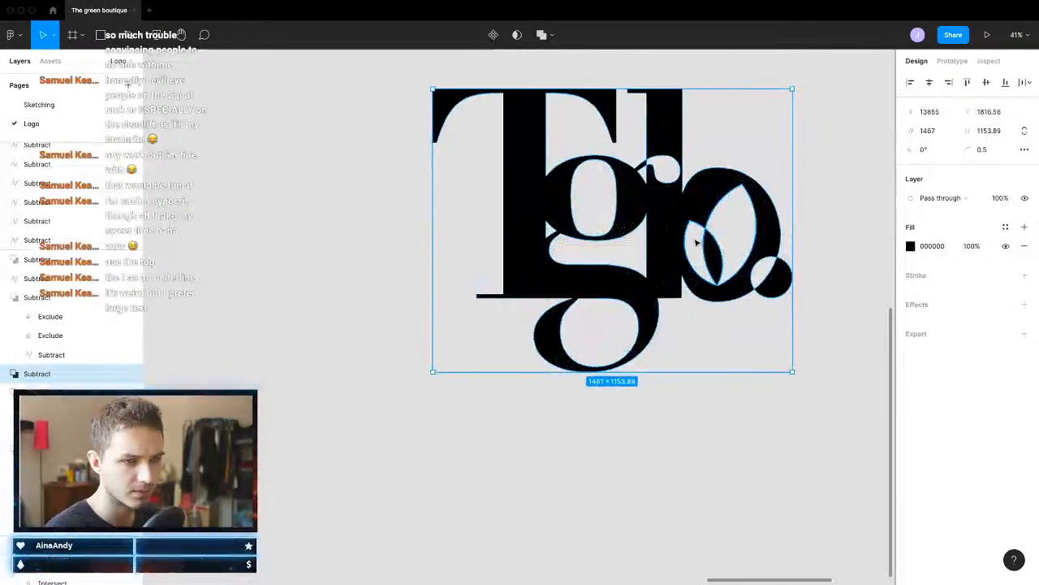
scroll(696, 234, down, 5)
scroll(696, 241, up, 3)
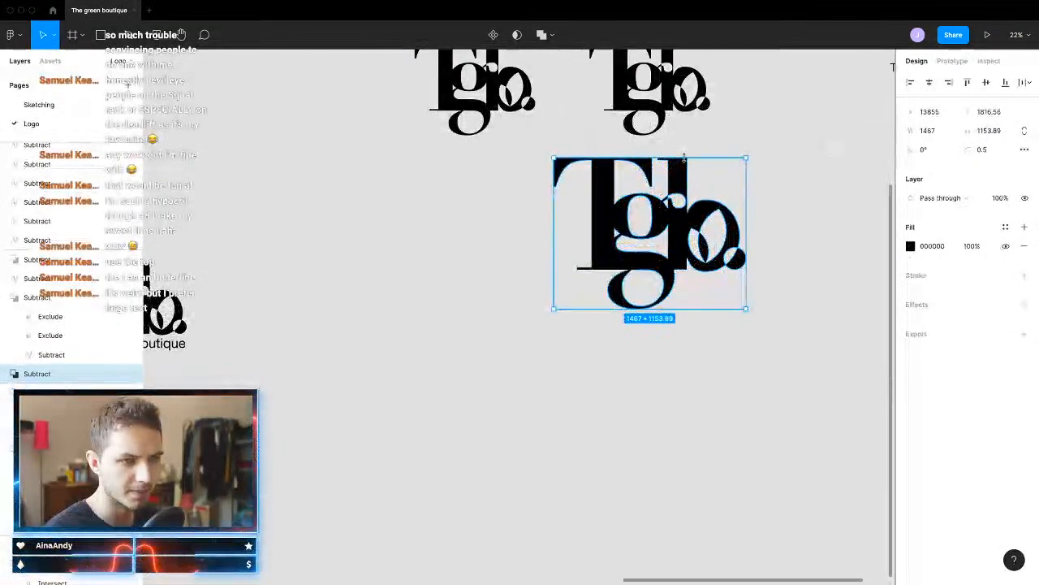
drag(684, 156, 684, 204)
scroll(698, 219, up, 1)
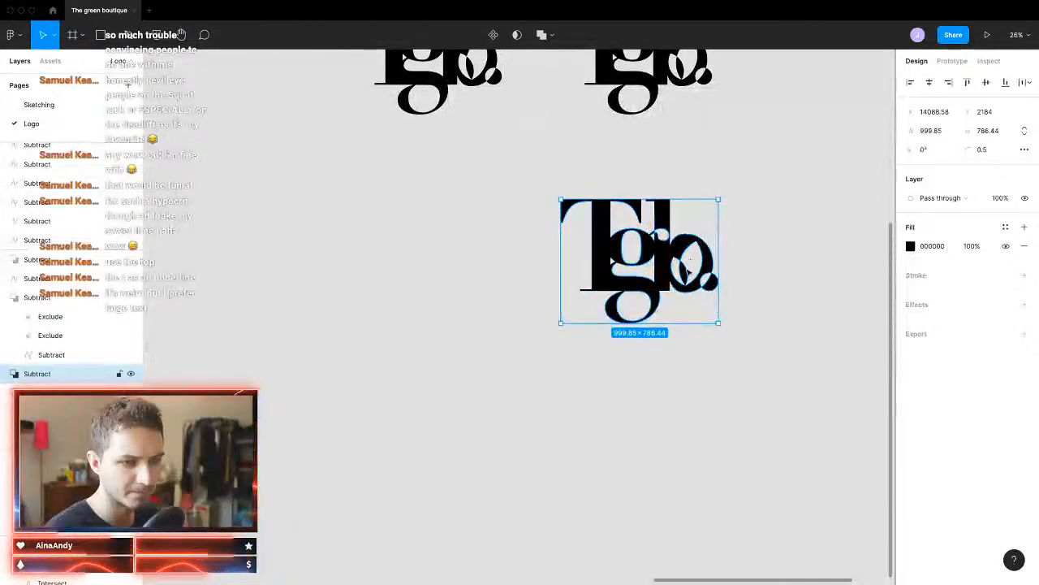
Step: Enlarge the leaf in the monogram's letter b to 307 × 433 and change the monogram's boolean operation to Exclude
double_click(687, 268)
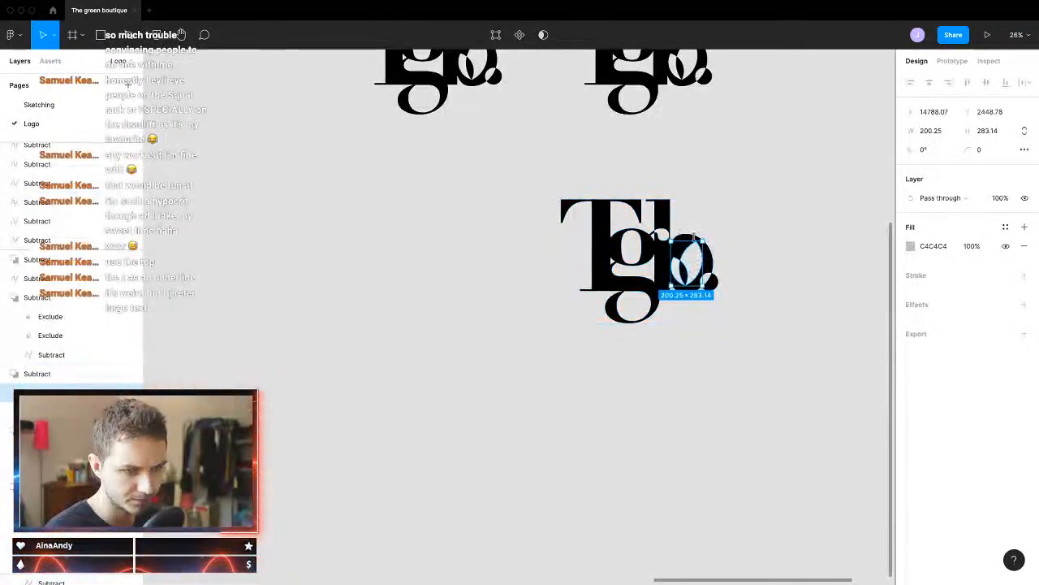
drag(694, 236, 700, 216)
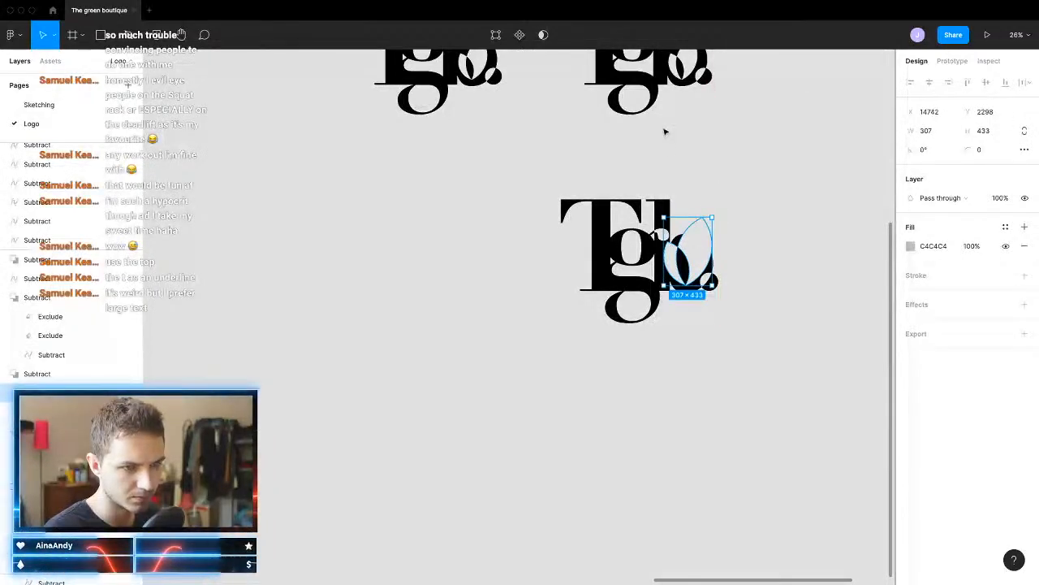
drag(761, 172, 710, 260)
click(546, 35)
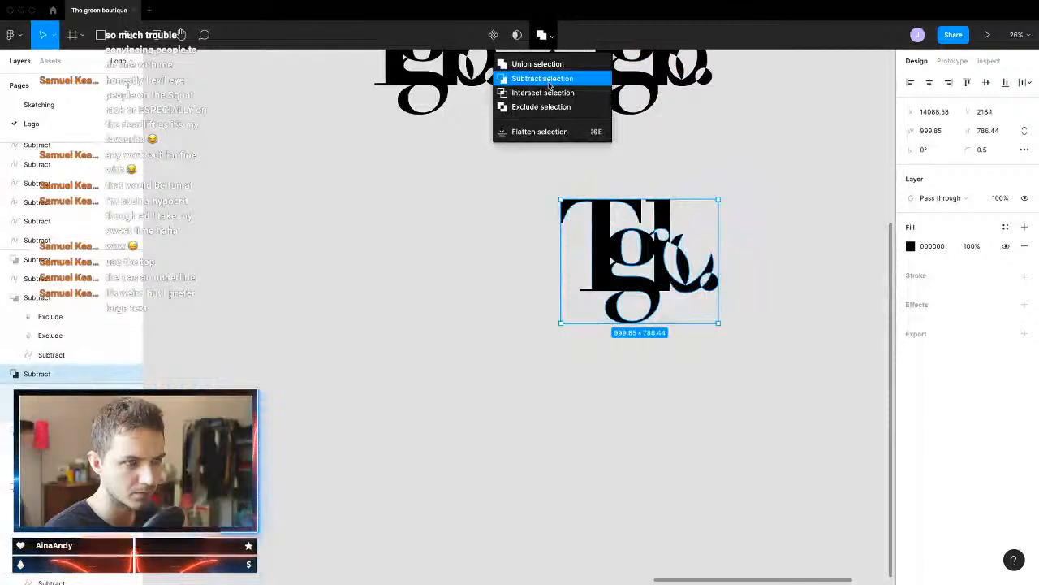
click(543, 107)
click(796, 230)
Step: Enlarge the leaf shape further to 387 × 547, bringing its tip level with the top of the monogram at Y 2184
scroll(751, 242, up, 5)
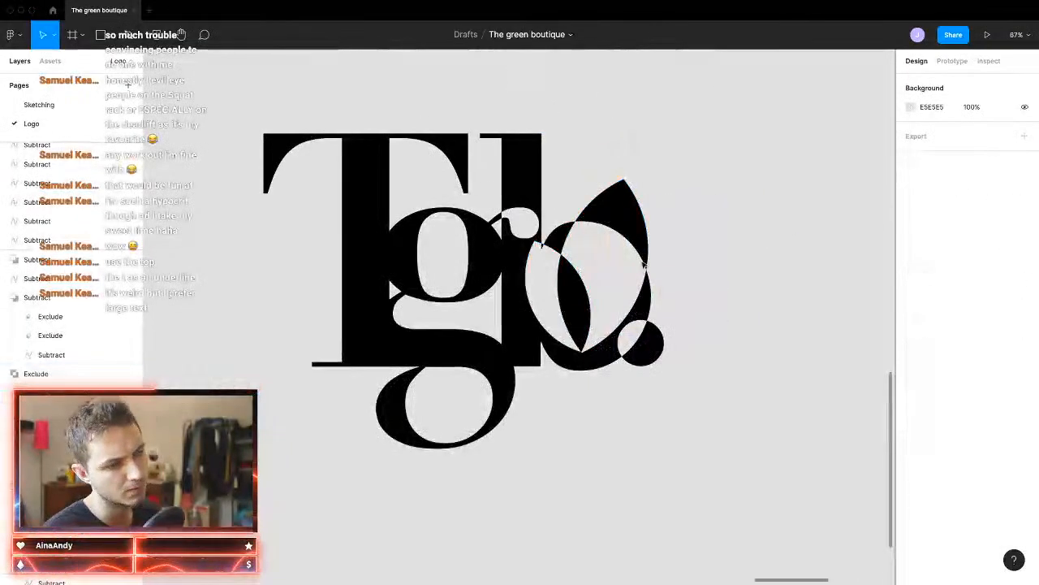
click(625, 177)
double_click(623, 177)
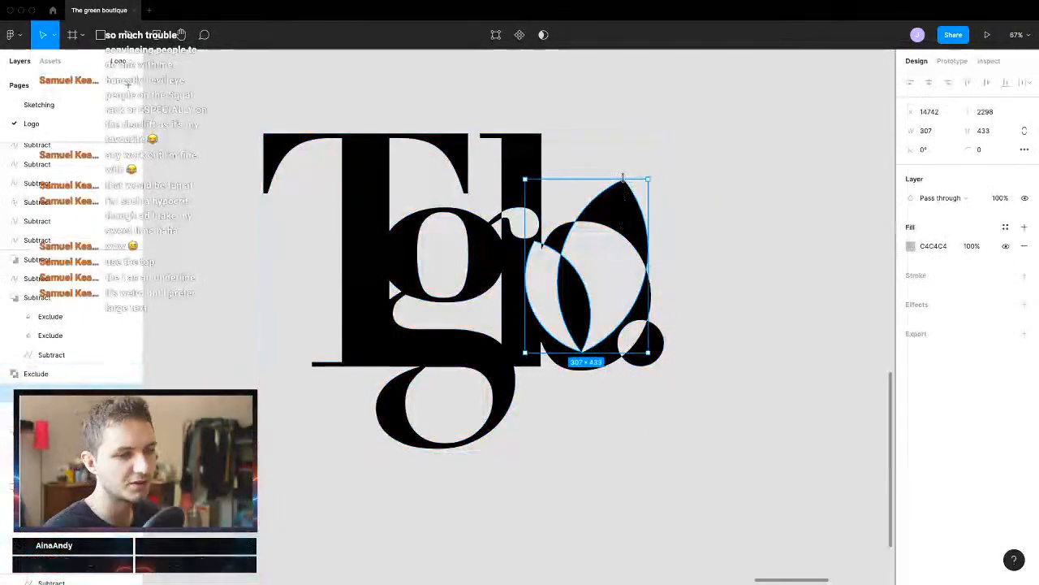
drag(623, 177, 636, 133)
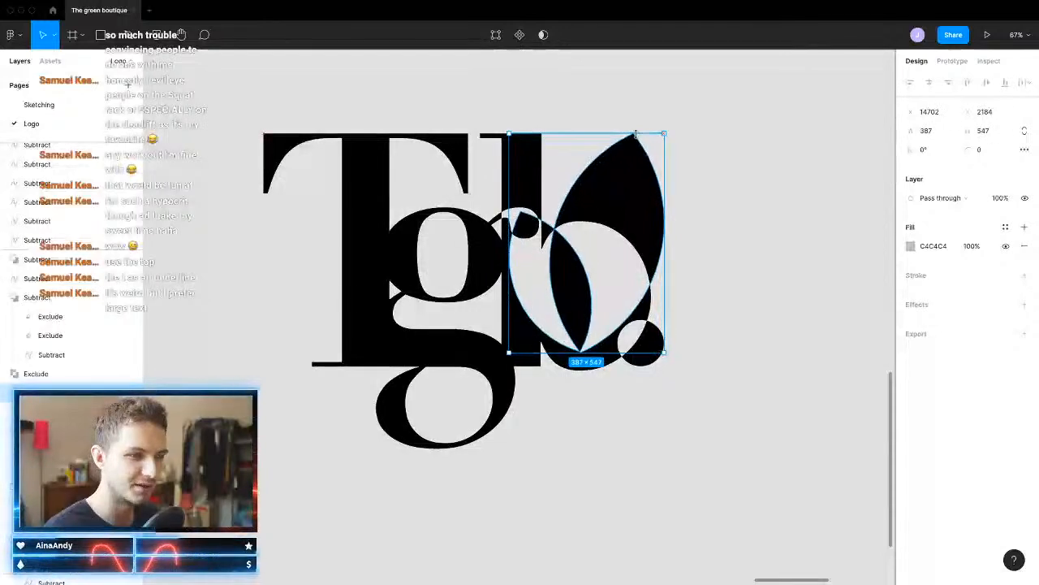
Step: Reposition the large leaf and shrink it to 209 × 296 so it fits inside the bowl of the letter b
mouse_move(601, 216)
mouse_down()
mouse_move(614, 218)
mouse_move(598, 216)
mouse_up()
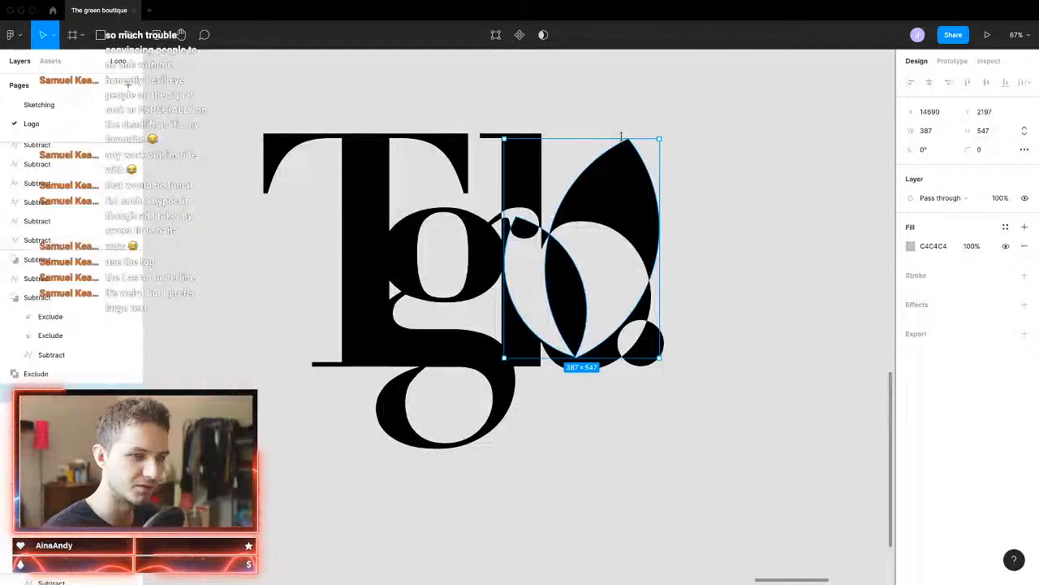
drag(621, 137, 614, 194)
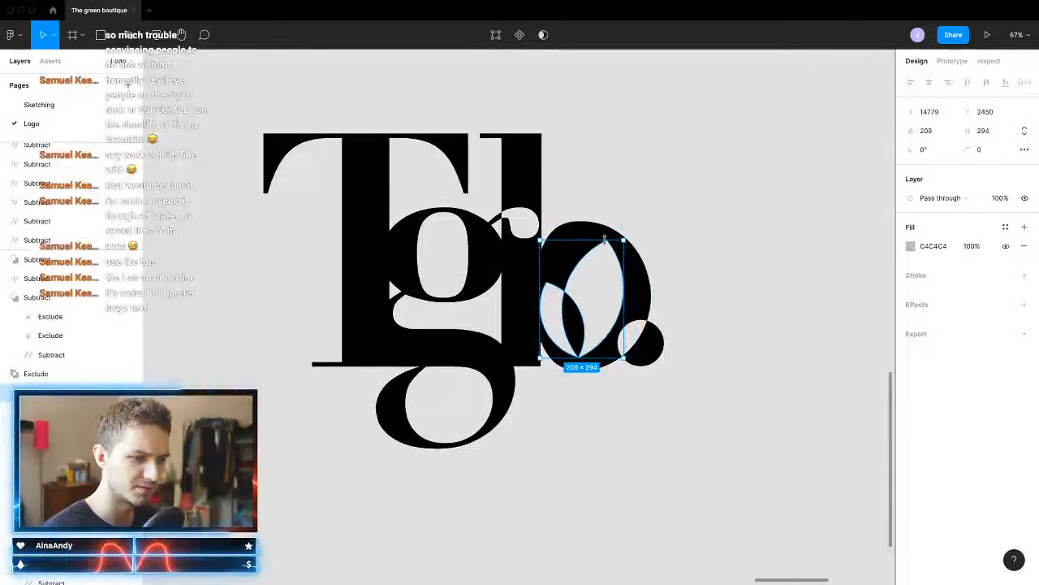
drag(605, 238, 605, 237)
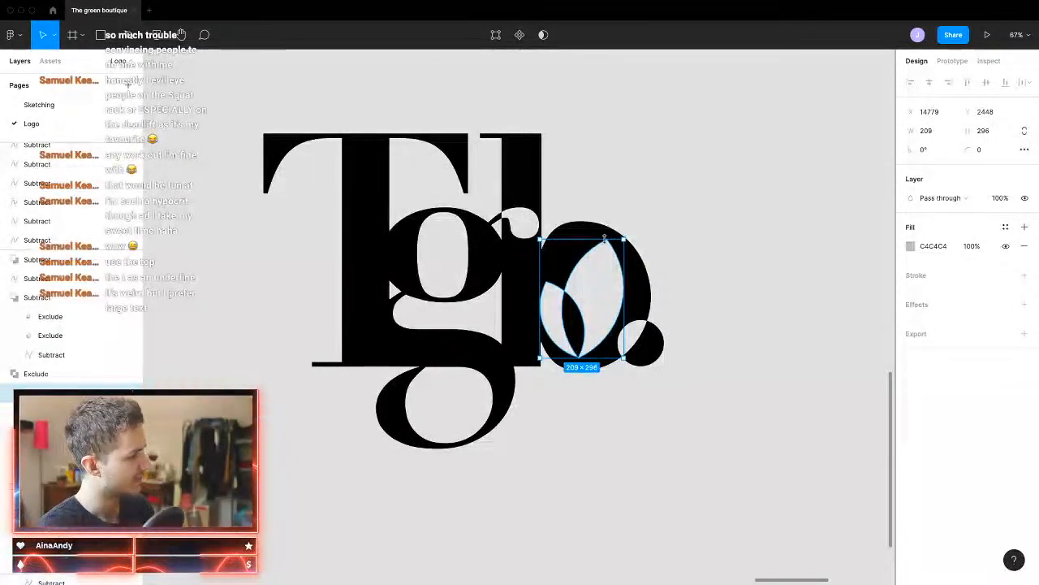
click(670, 177)
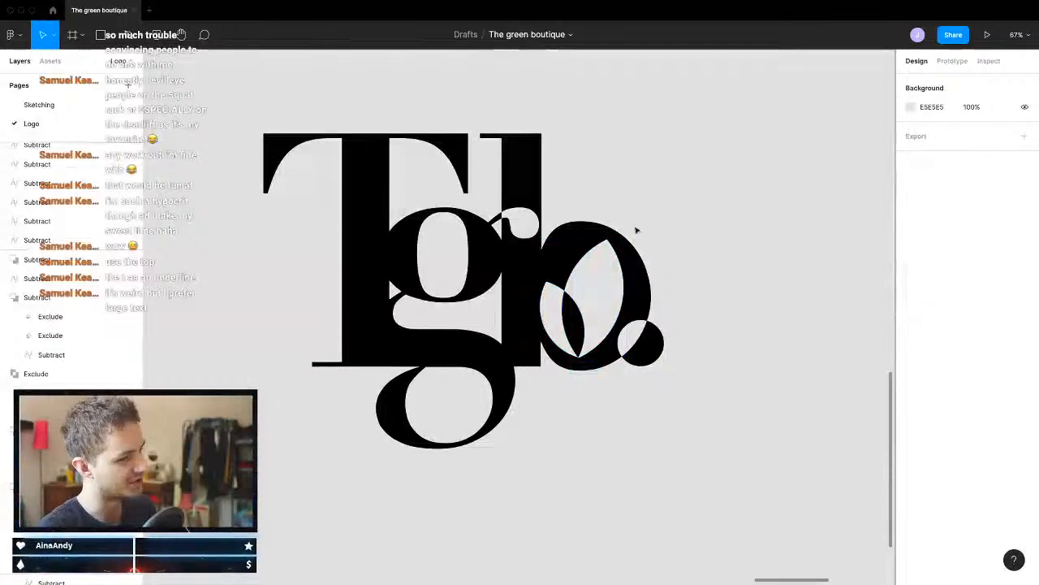
Step: Shift the monogram's letter shape slightly left, to X 14078, without moving the leaf inside the b
click(604, 291)
double_click(571, 266)
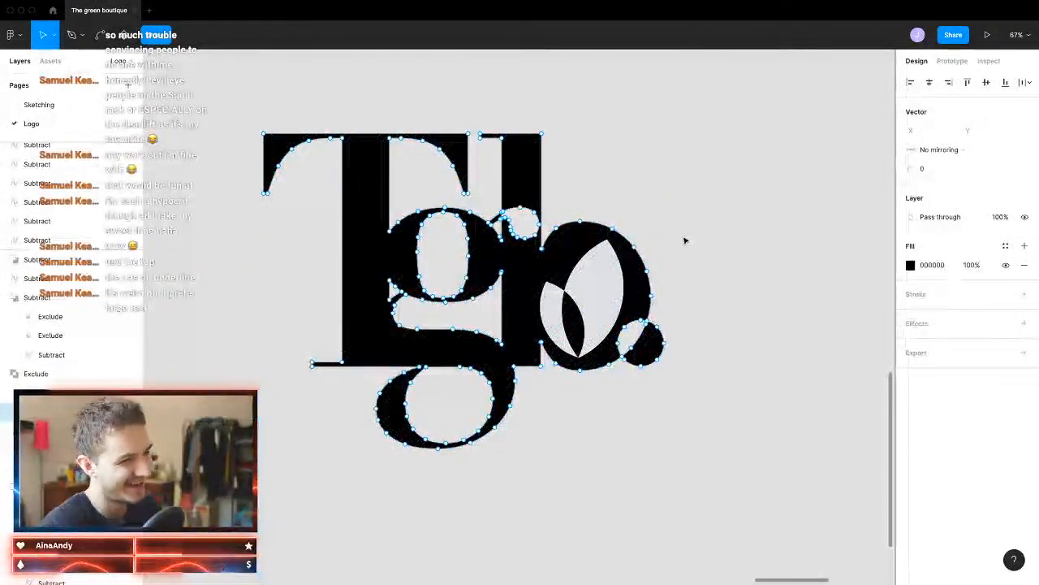
key(Escape)
drag(603, 281, 598, 283)
click(754, 243)
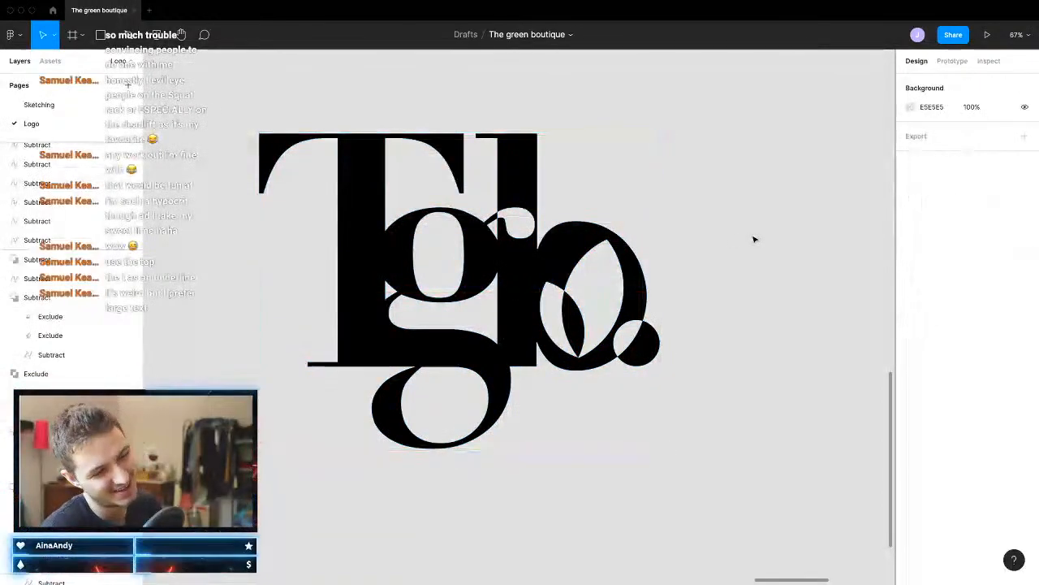
Step: Ungroup the monogram's Exclude boolean and delete the two-part leaf shape that was cut out of the b
scroll(618, 234, down, 5)
scroll(648, 255, right, 2)
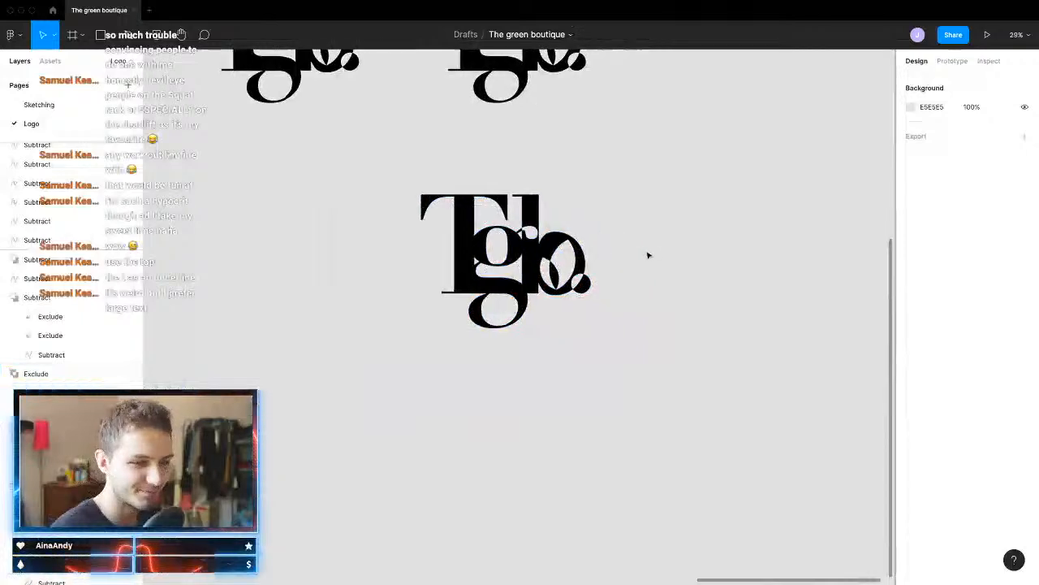
scroll(517, 262, up, 5)
click(476, 242)
drag(700, 151, 277, 372)
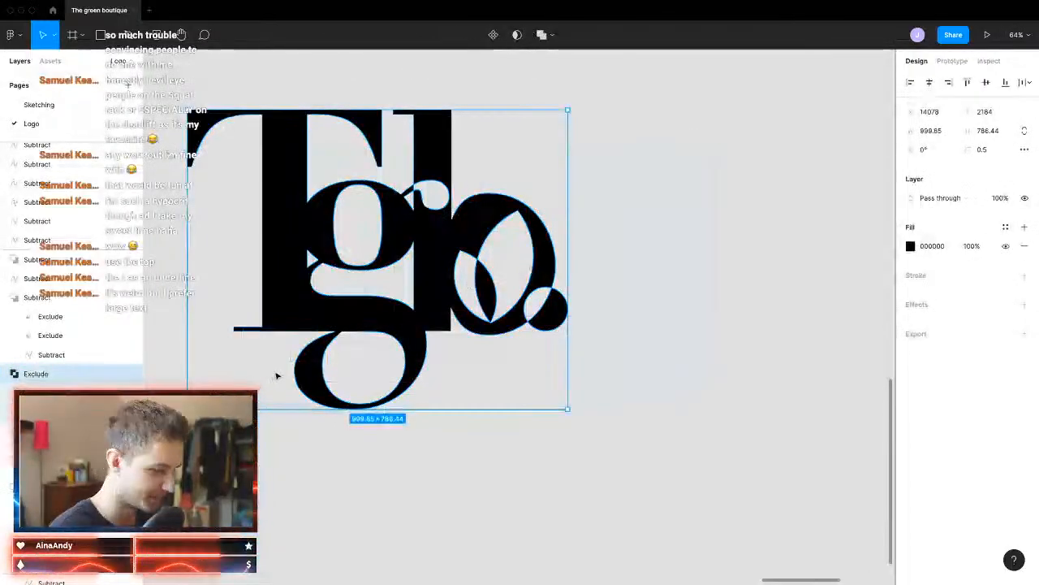
key(super+shift+g)
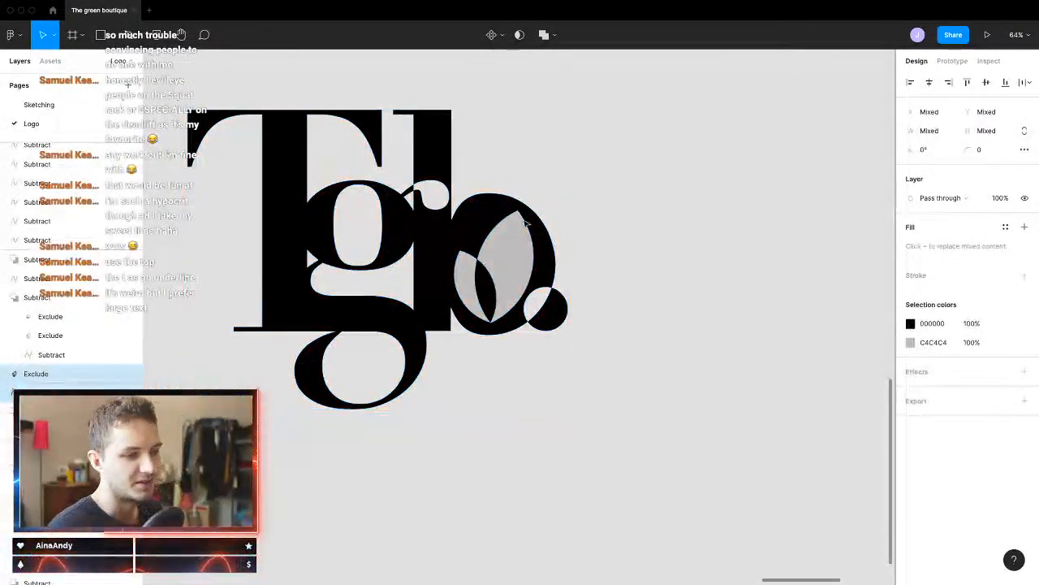
drag(505, 255, 798, 369)
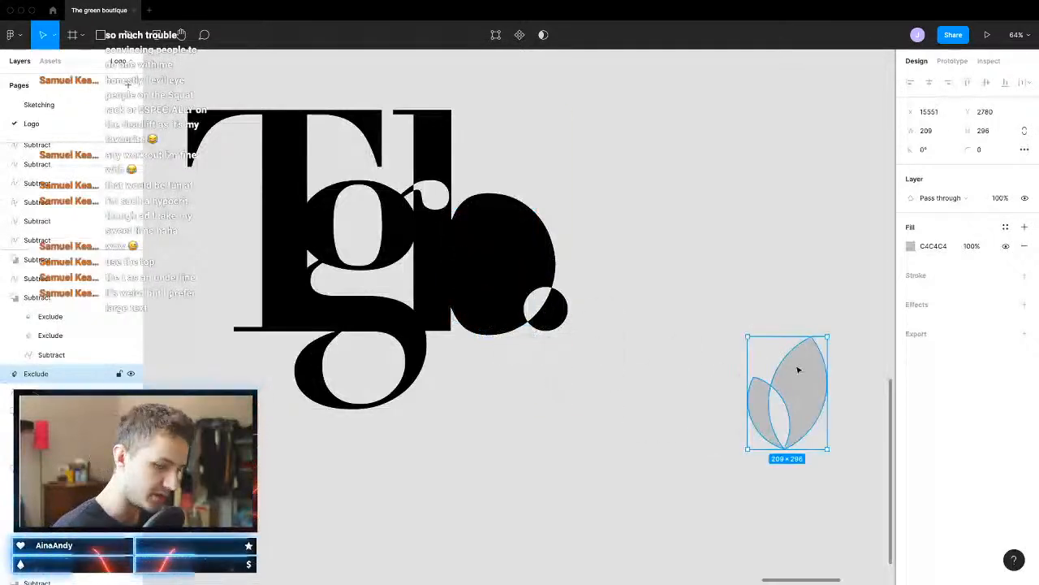
key(Delete)
Step: Draw a 606 × 606 circle beside the b, duplicate it to overlap horizontally, and intersect both into a 271 × 505.06 leaf
click(102, 36)
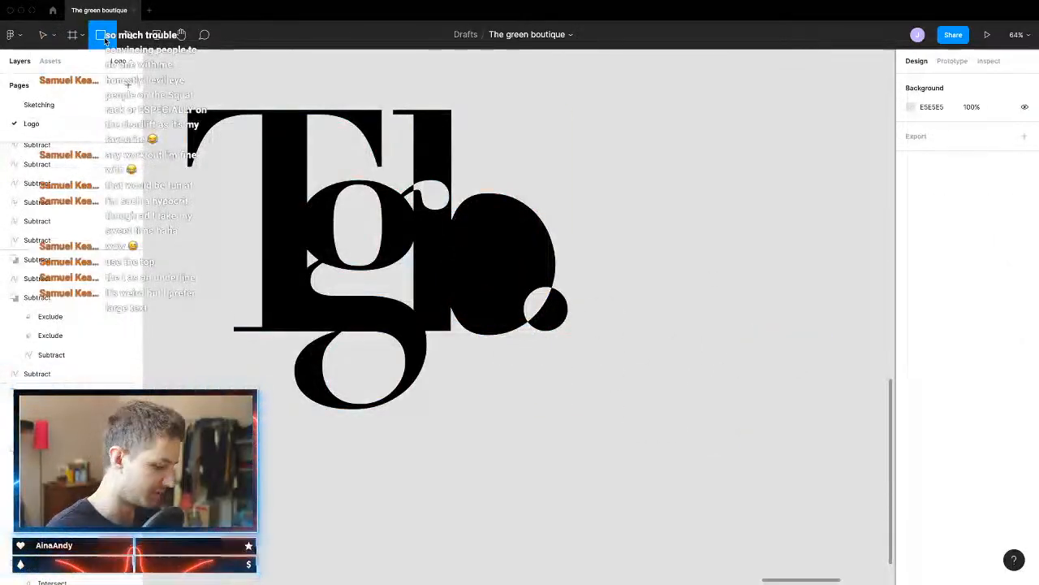
key(o)
mouse_move(494, 102)
mouse_down()
mouse_move(694, 255)
mouse_move(728, 341)
mouse_up()
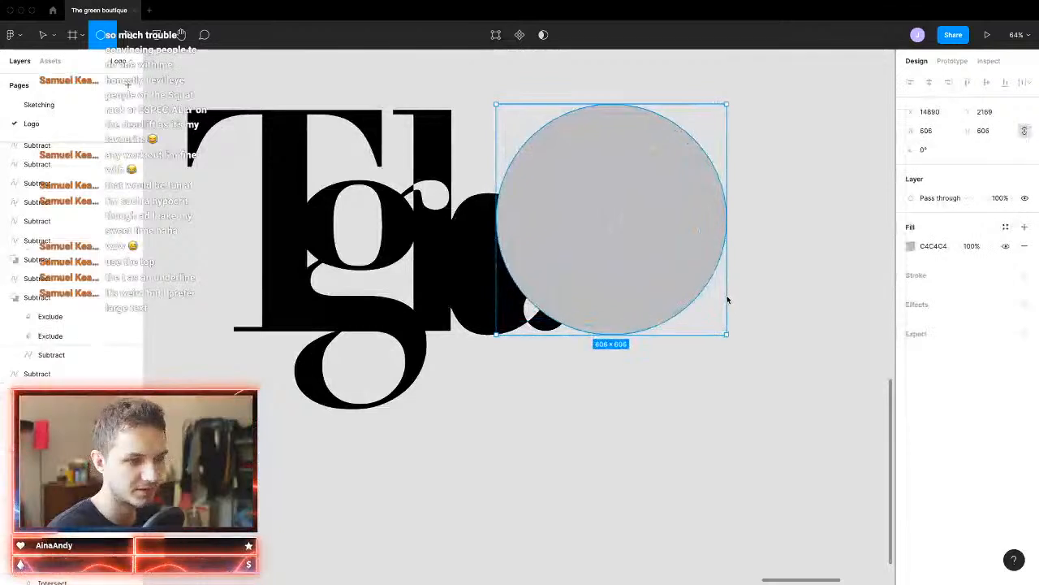
drag(610, 244, 482, 245)
drag(795, 133, 515, 308)
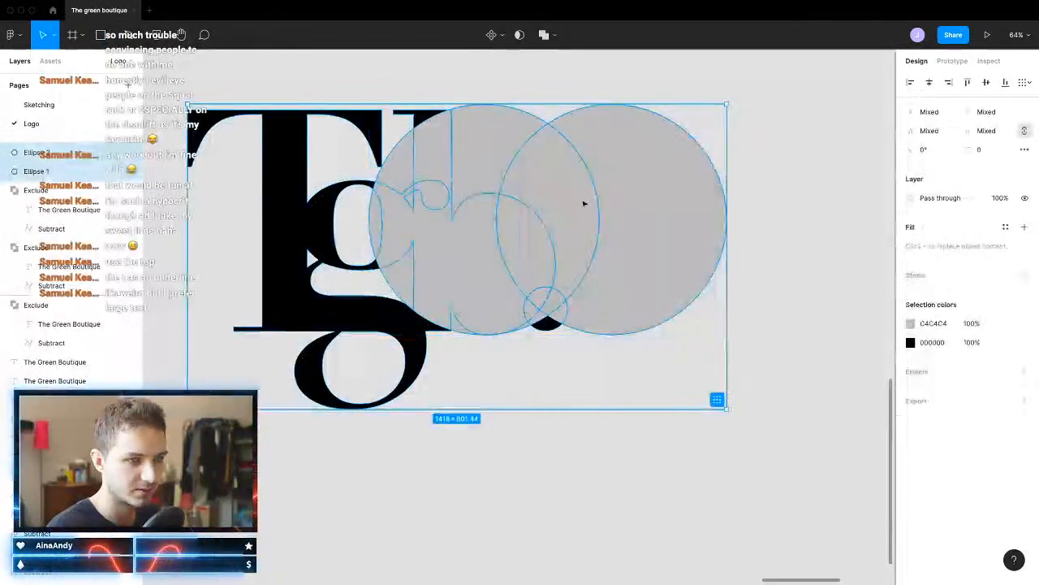
drag(857, 78, 583, 230)
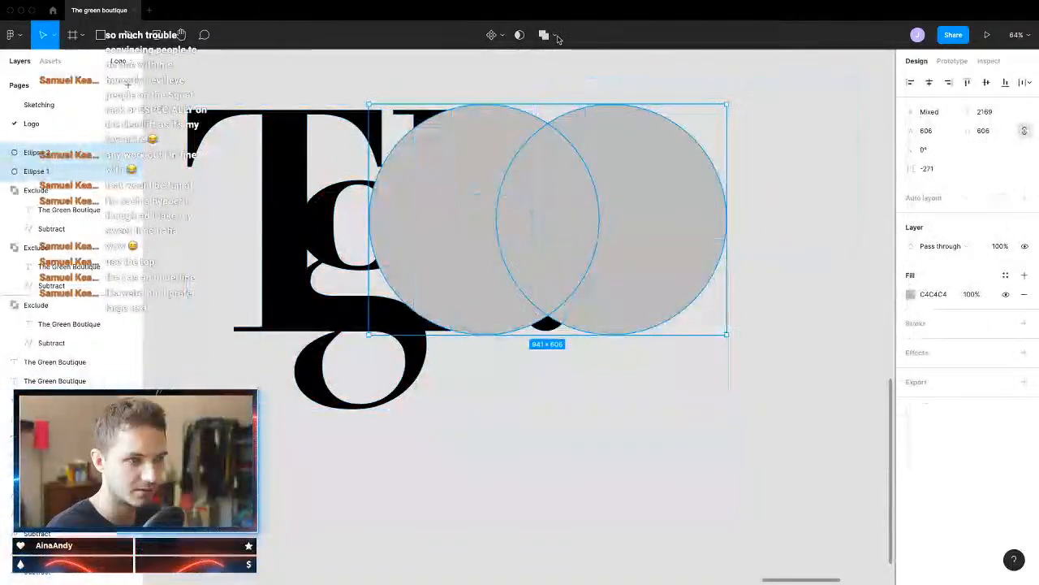
click(549, 35)
click(556, 95)
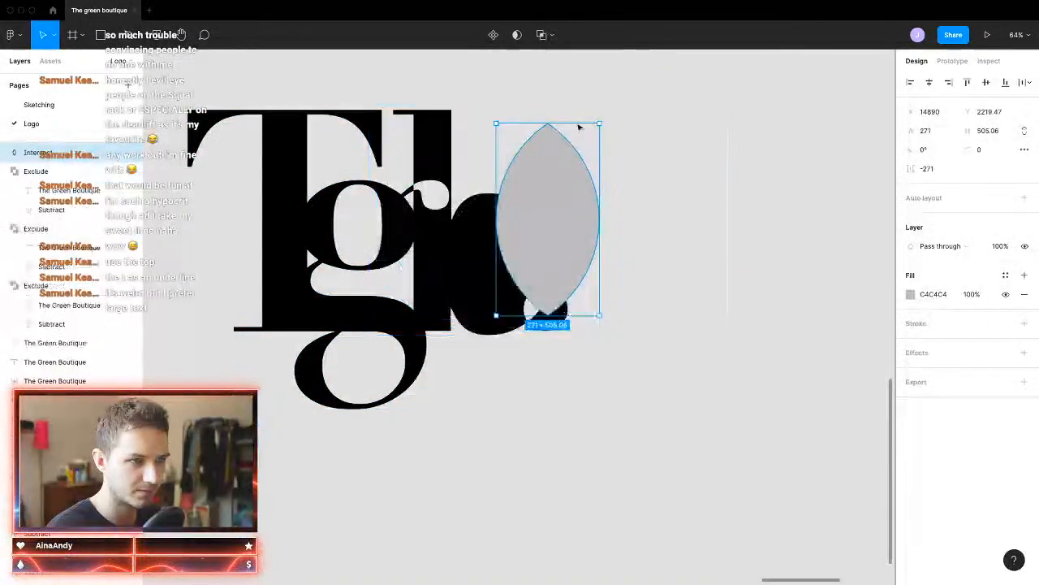
Step: Move the leaf over the letter b, reshape it to 212.17 × 536.53 and tilt it to -26.12°
drag(568, 222, 518, 232)
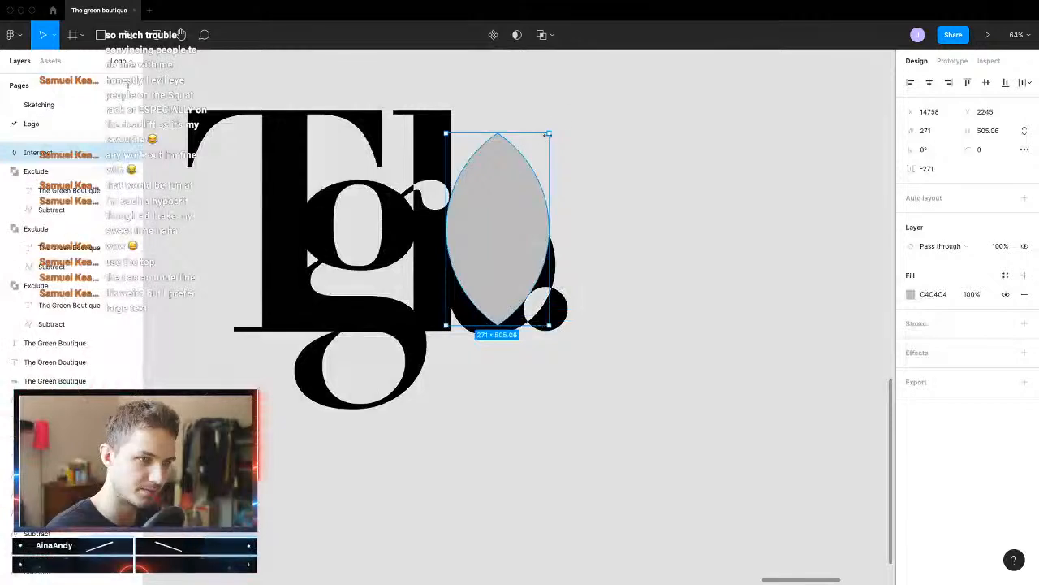
drag(556, 128, 594, 144)
drag(532, 136, 538, 109)
drag(456, 180, 481, 187)
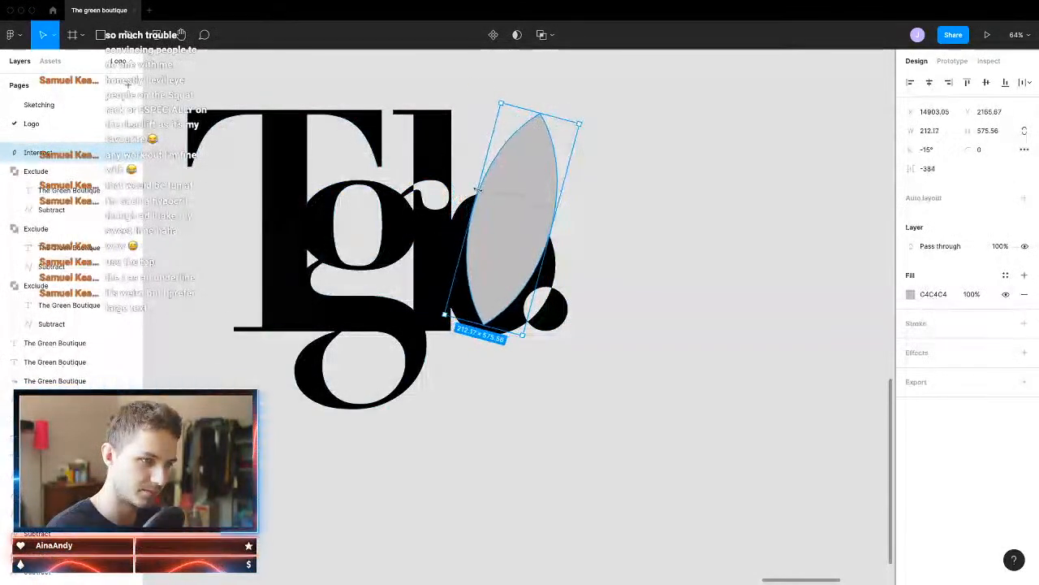
drag(534, 112, 538, 124)
drag(522, 225, 522, 218)
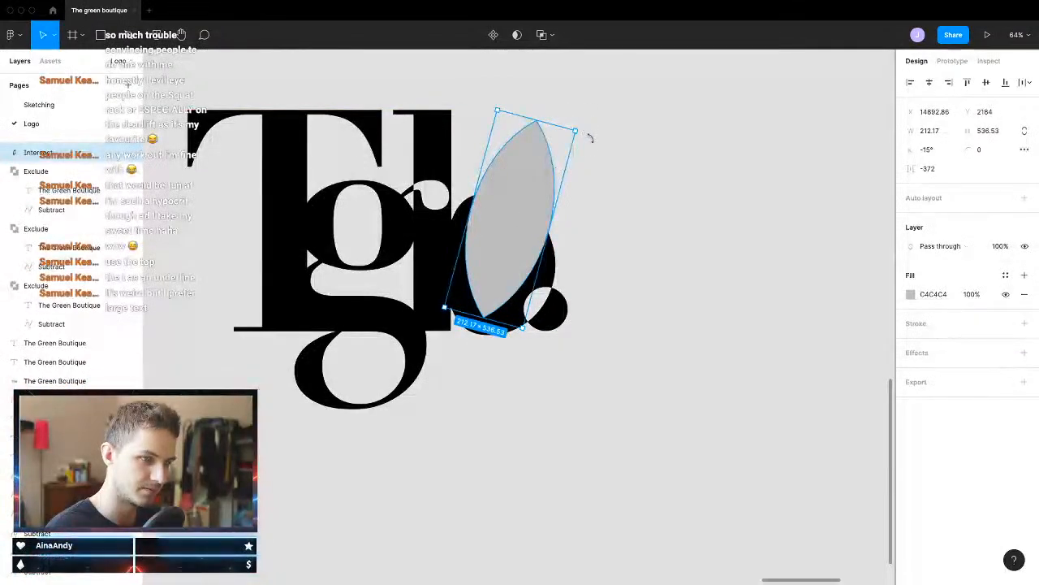
drag(590, 138, 599, 140)
Step: Duplicate the leaf and turn the copy into a small second leaf, 95.25 × 240.87, rotated to 15° at the large leaf's base
drag(504, 227, 494, 251)
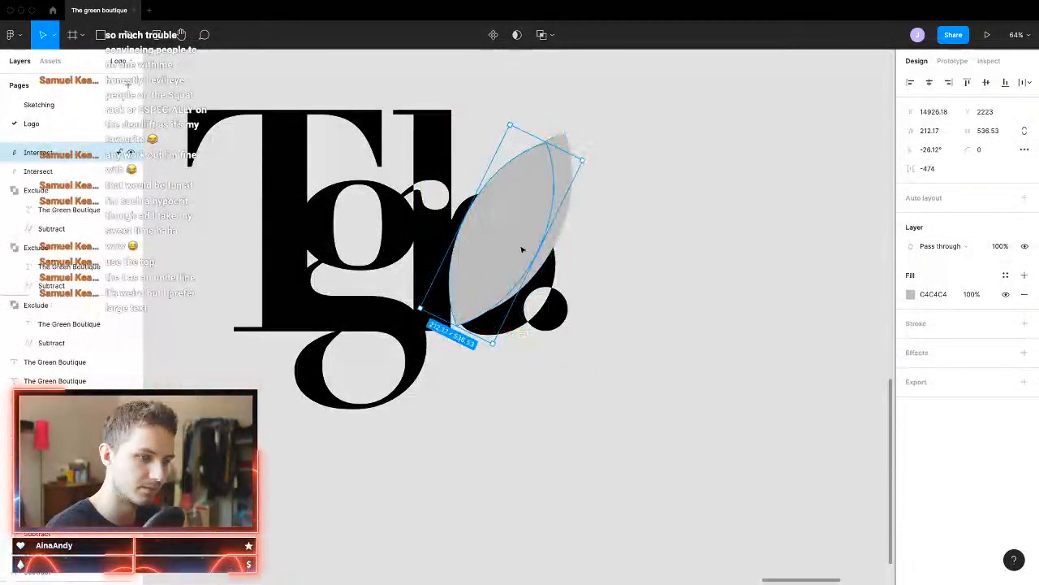
drag(589, 162, 512, 305)
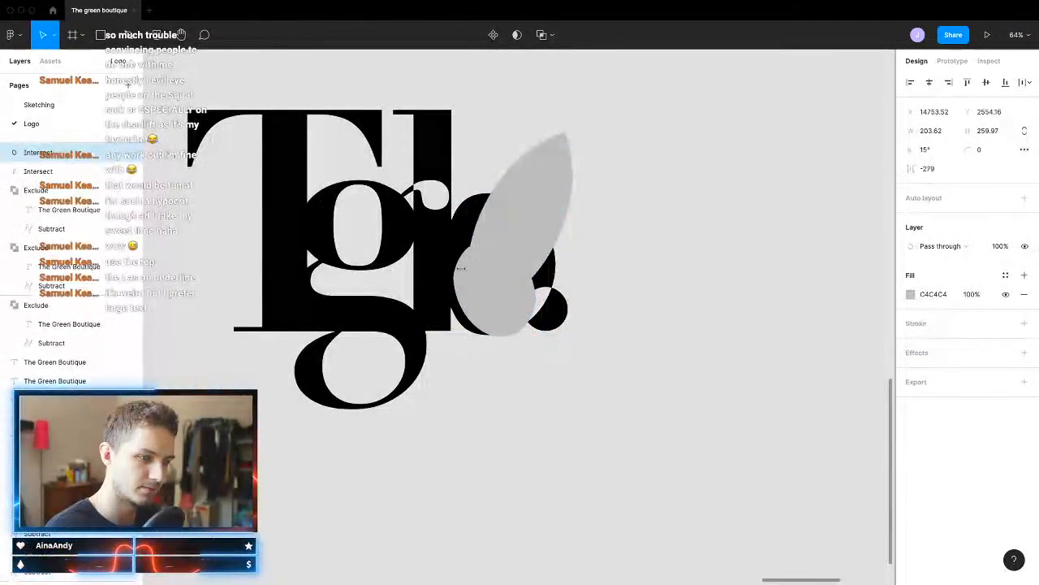
drag(461, 268, 472, 279)
key(super+z)
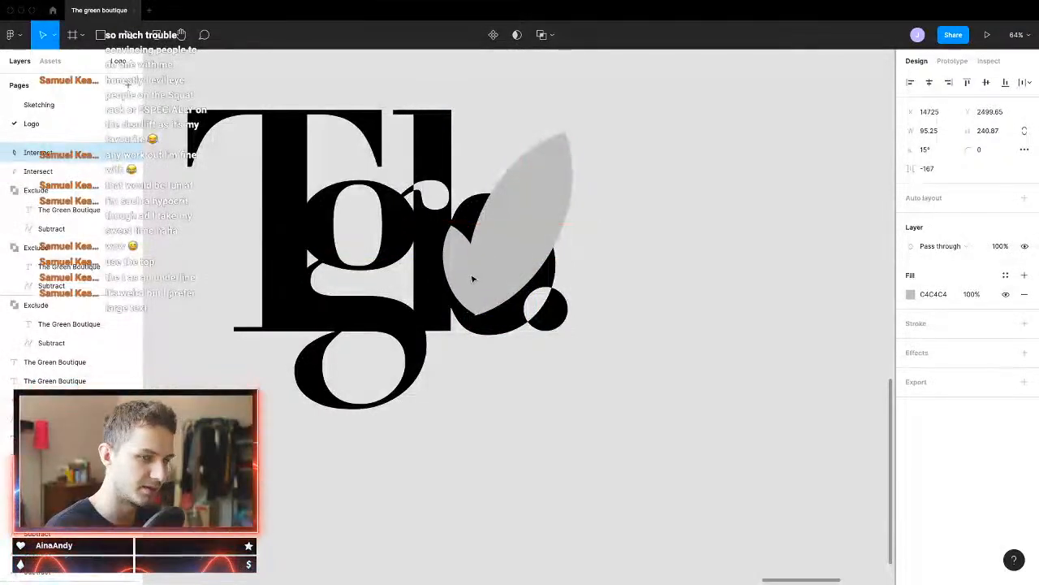
shift+click(507, 313)
shift+click(506, 312)
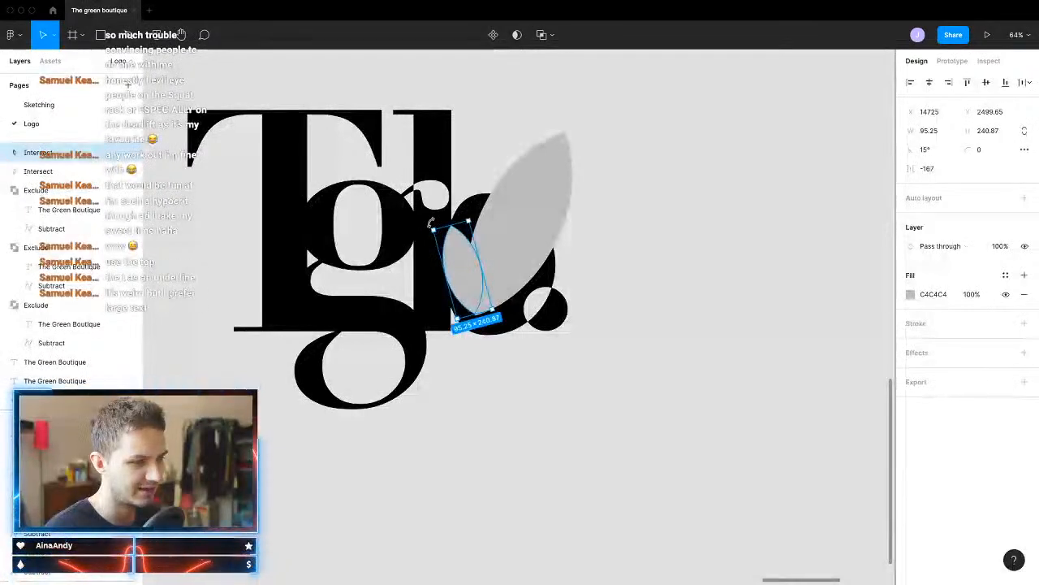
Step: Rotate the small leaf to 22.3° and the large leaf to -17.62°, realigning their lower tips
drag(430, 224, 439, 218)
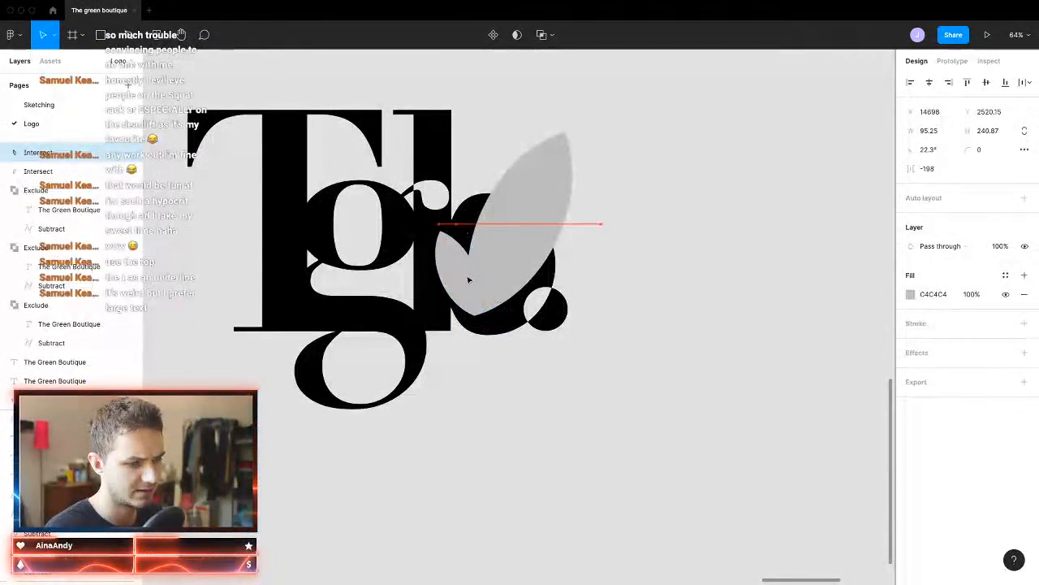
drag(469, 280, 470, 279)
click(518, 217)
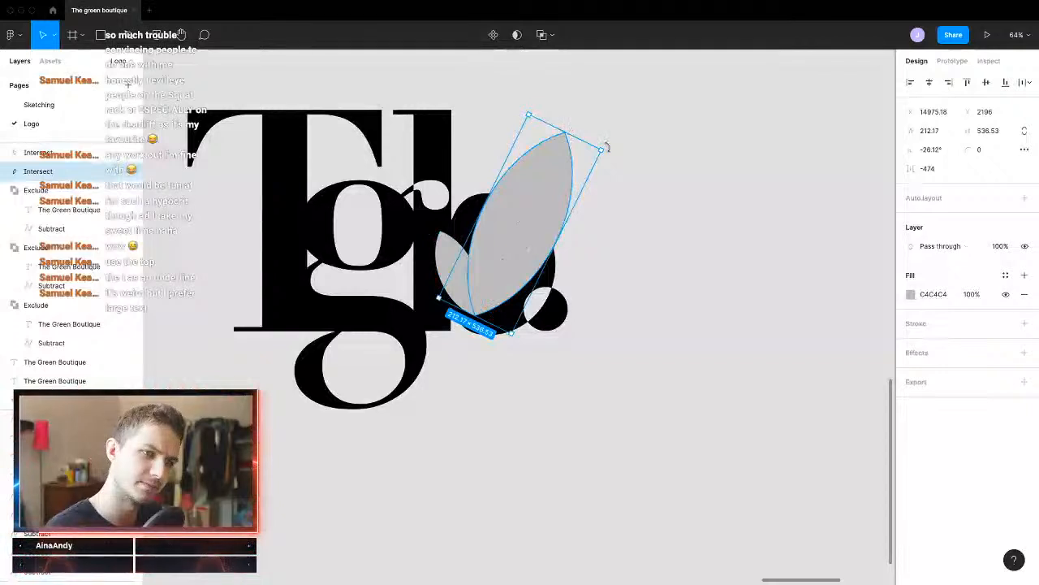
drag(606, 148, 592, 136)
mouse_move(495, 229)
mouse_down()
mouse_move(480, 227)
mouse_move(506, 232)
mouse_up()
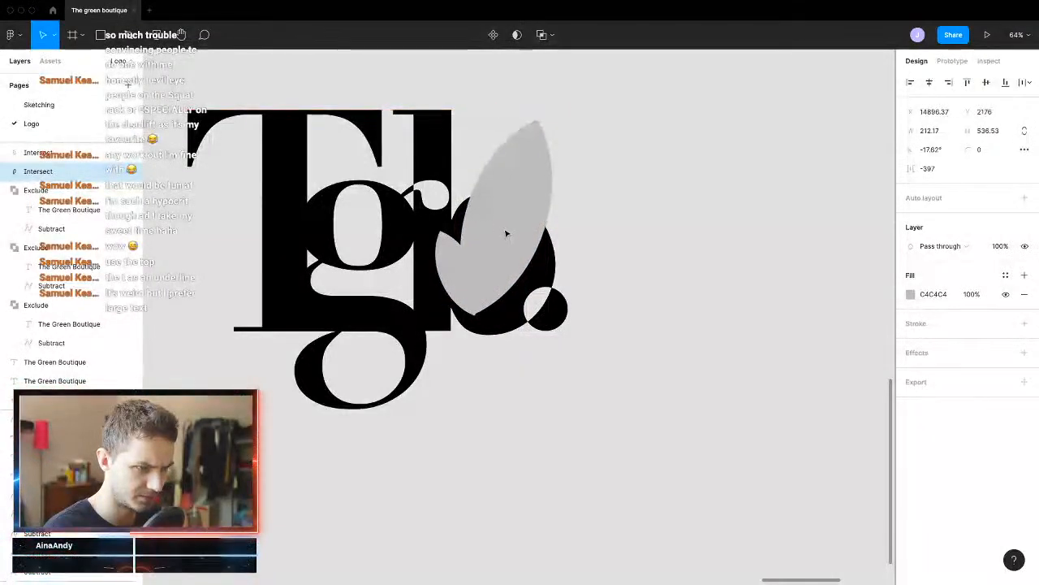
Step: Shift both leaves slightly right, then tilt the small leaf to 30.15° and place it at X 14688, Y 2532.85
shift+click(446, 284)
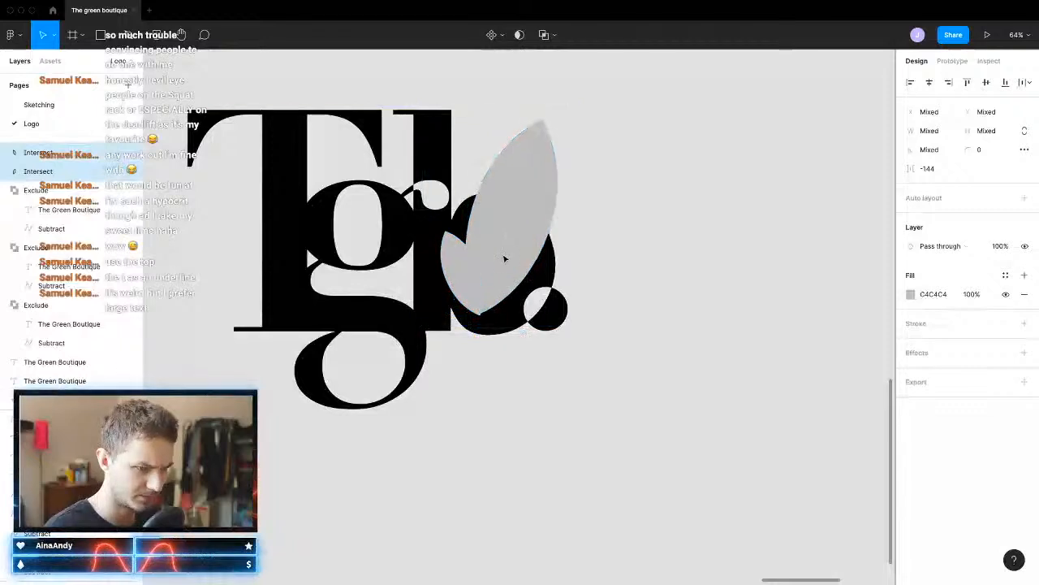
click(448, 252)
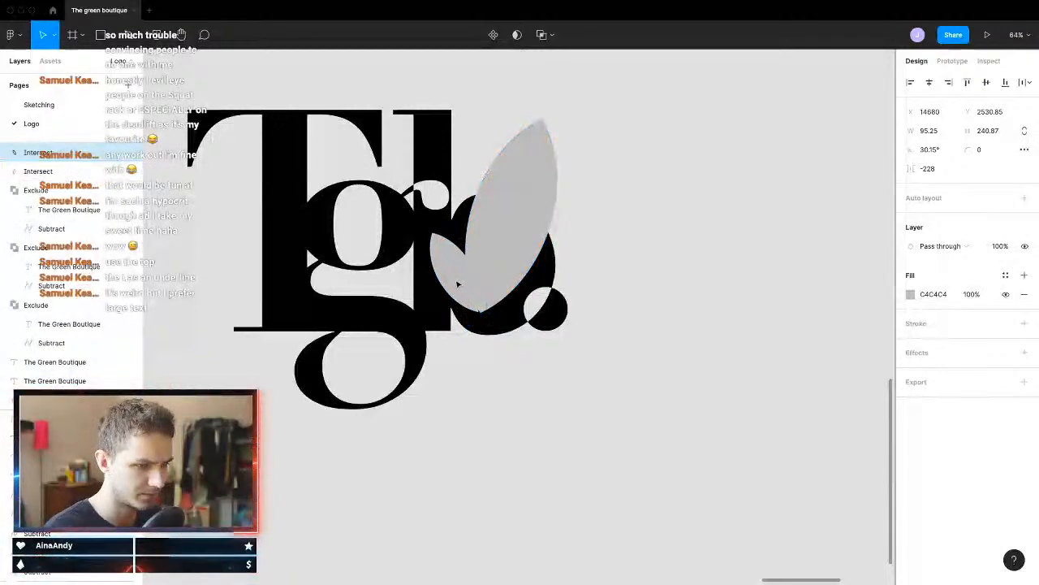
drag(457, 284, 460, 284)
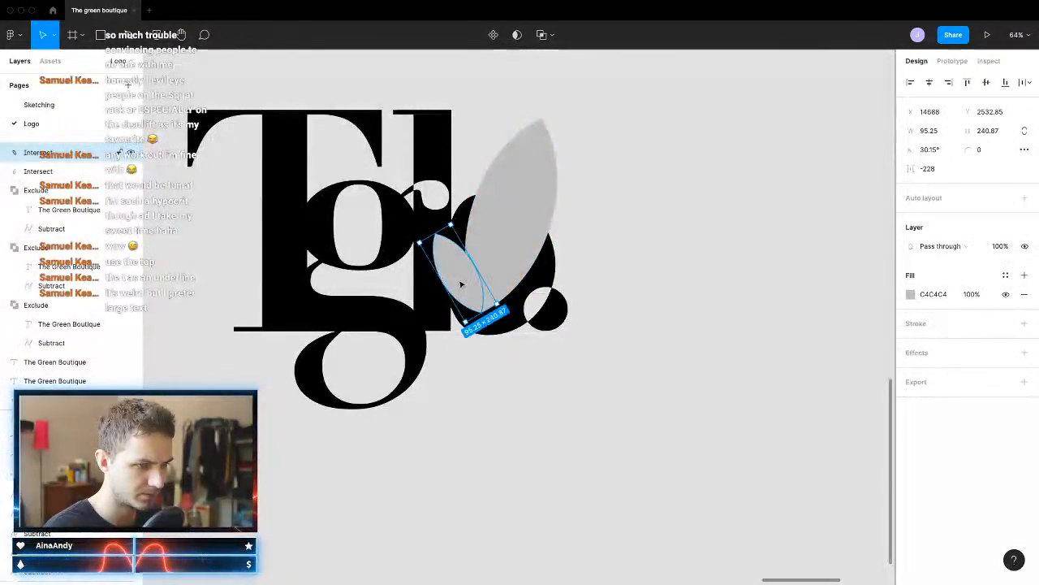
Step: Combine the small and large leaves into one shape with an Exclude boolean
shift+click(509, 268)
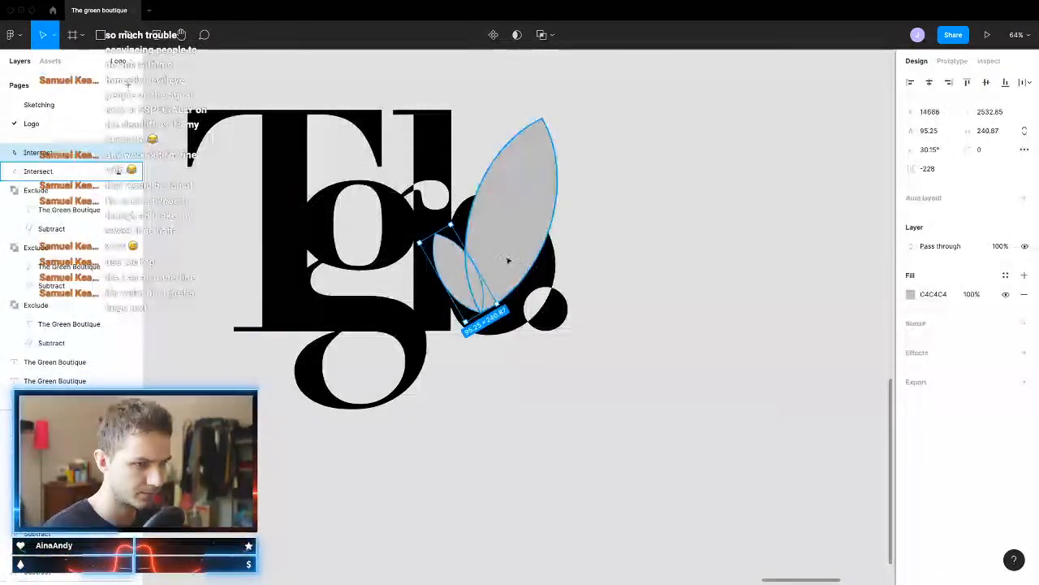
click(553, 35)
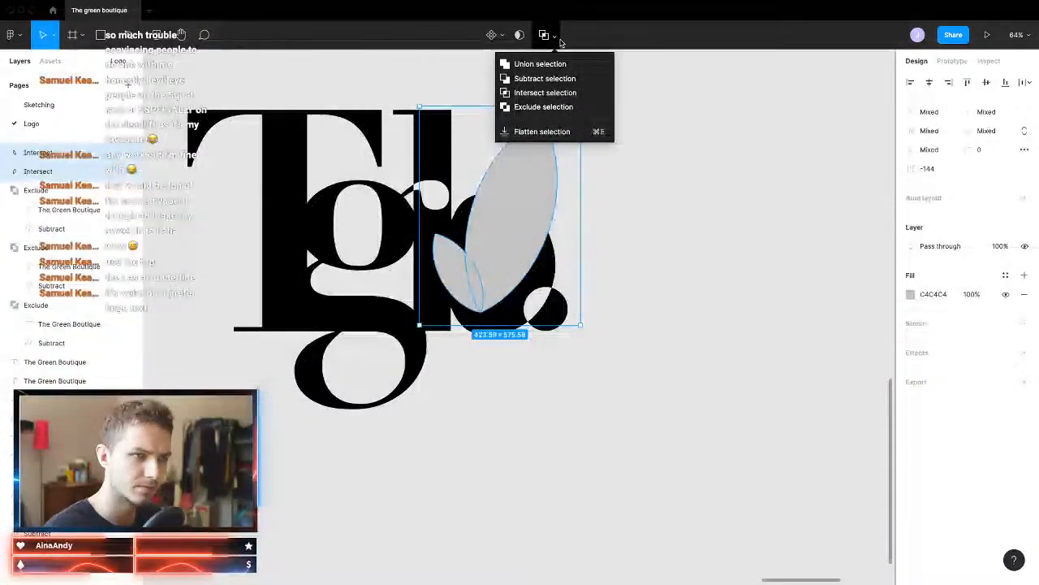
click(556, 111)
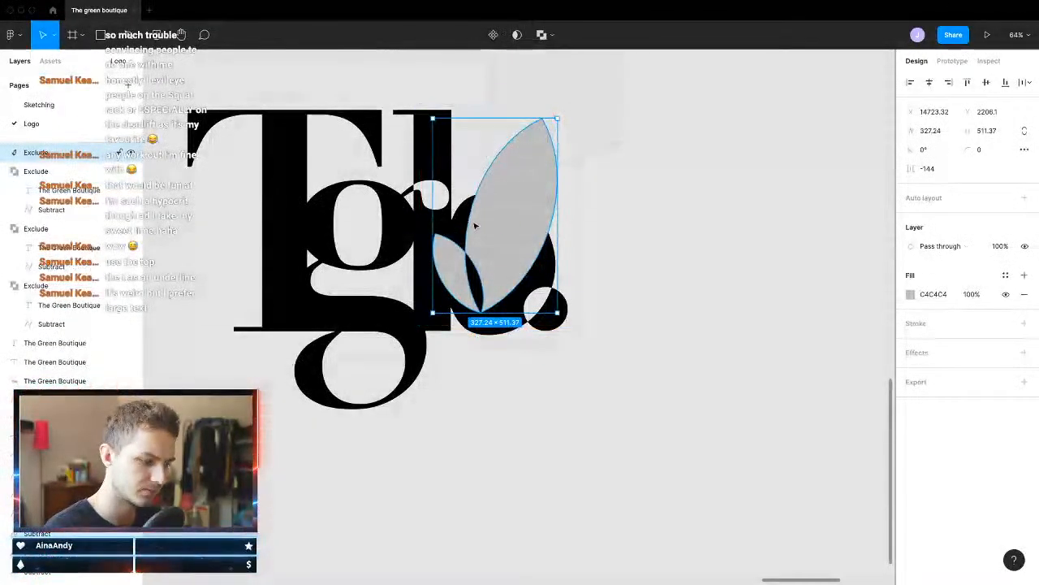
Step: Exclude the combined leaf from the monogram letters and set the resulting shape's fill to black
shift+click(361, 134)
click(554, 35)
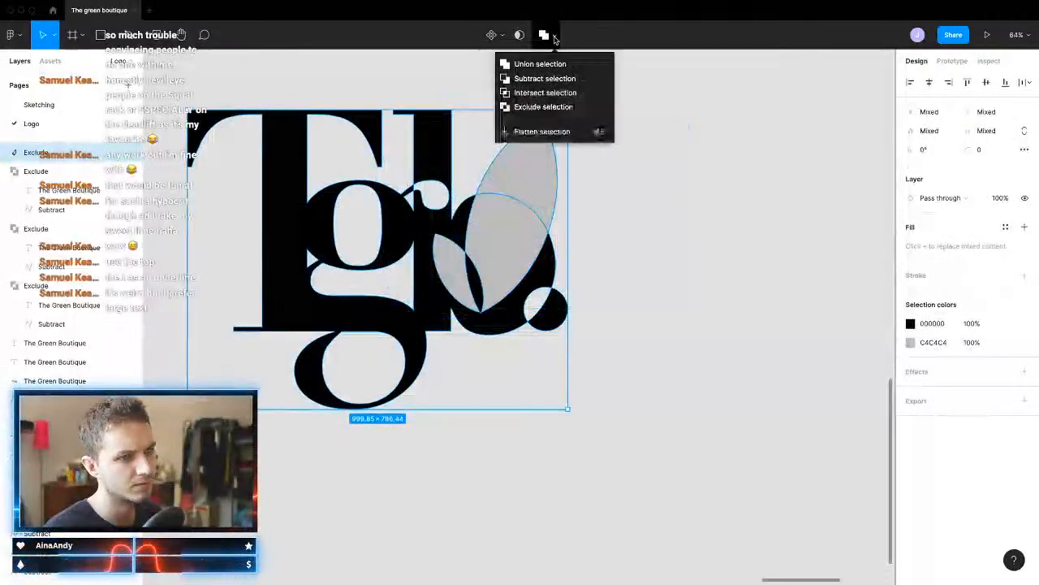
click(560, 106)
click(685, 228)
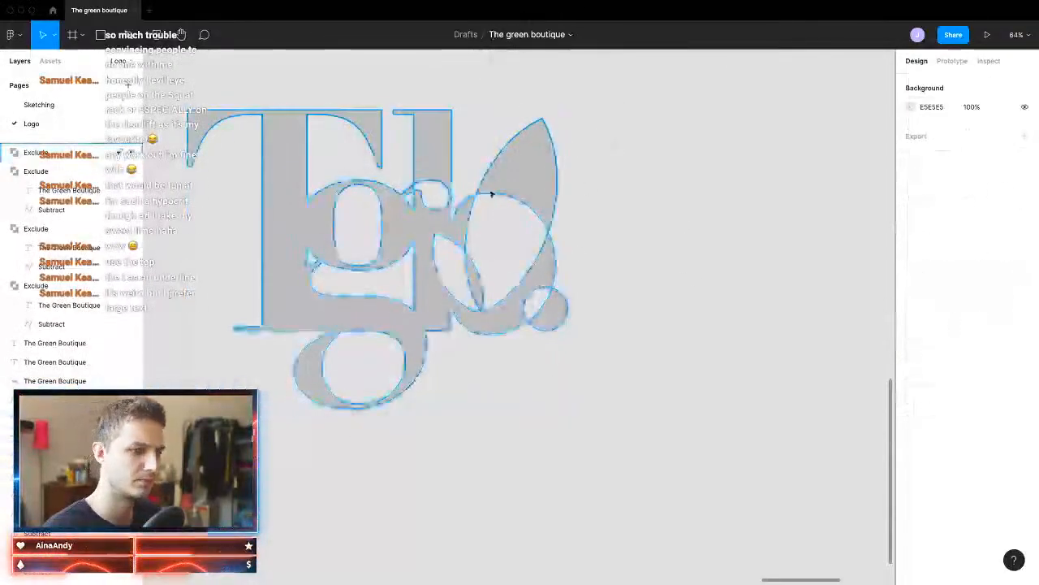
click(387, 354)
click(911, 246)
drag(823, 353, 705, 439)
click(643, 487)
Step: Copy The Green Boutique text from the lockup above and place it over the new leaf monogram at X 14078, Y 2058
scroll(639, 457, down, 3)
scroll(621, 410, right, 1)
scroll(603, 362, down, 5)
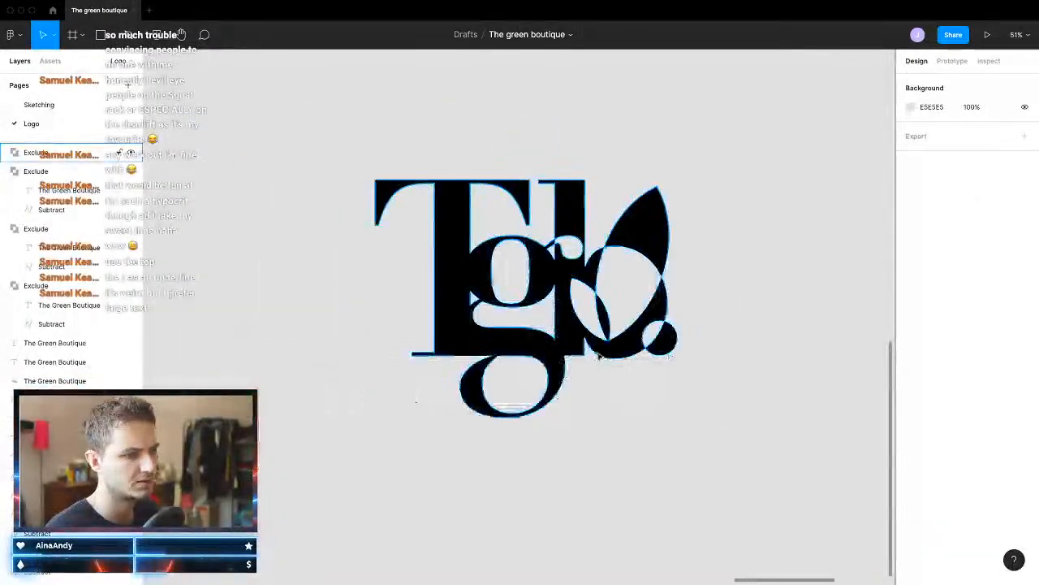
drag(604, 126, 597, 276)
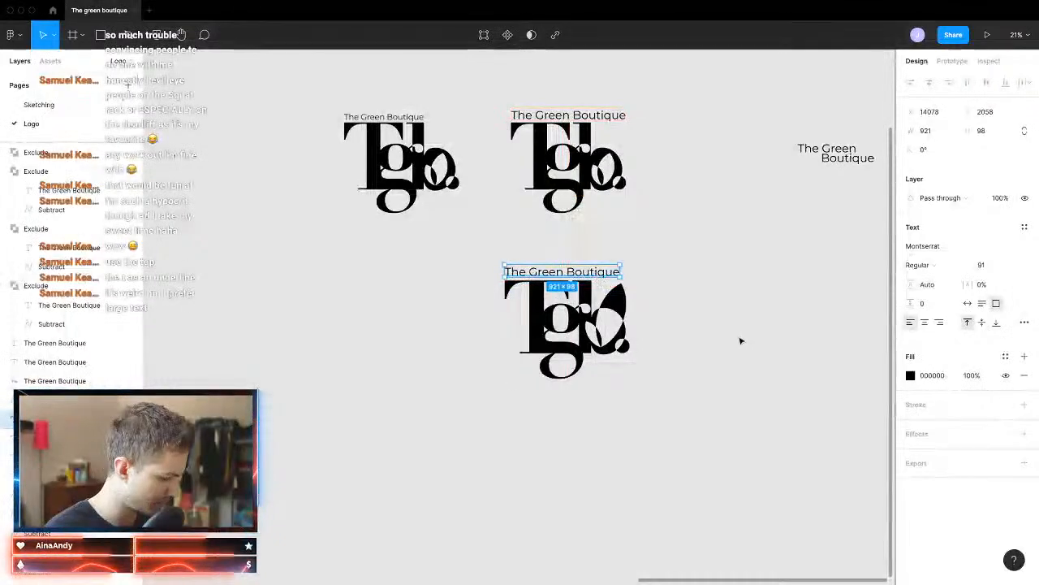
Step: Flatten The Green Boutique text over the new leaf monogram, widen it to 1000 to match the monogram, and place it at Y 2077
key(super+e)
scroll(690, 302, up, 8)
drag(266, 140, 326, 141)
scroll(382, 266, down, 5)
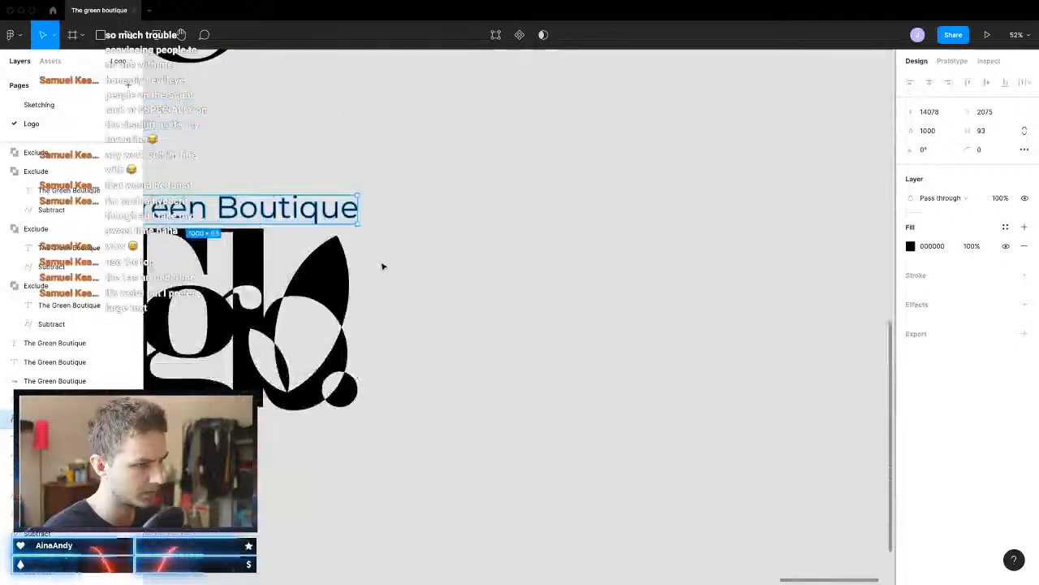
drag(445, 213, 447, 214)
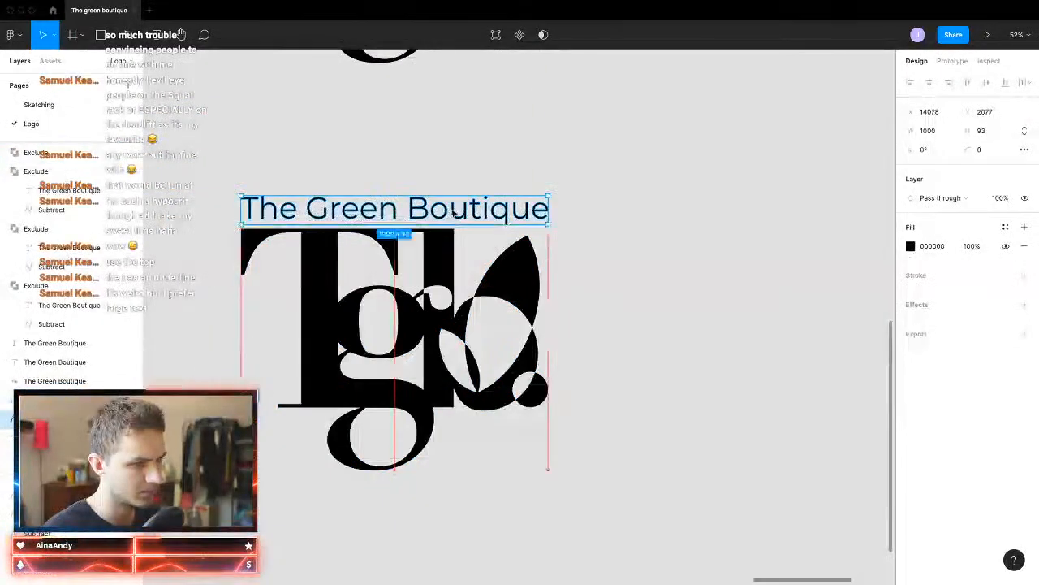
click(598, 274)
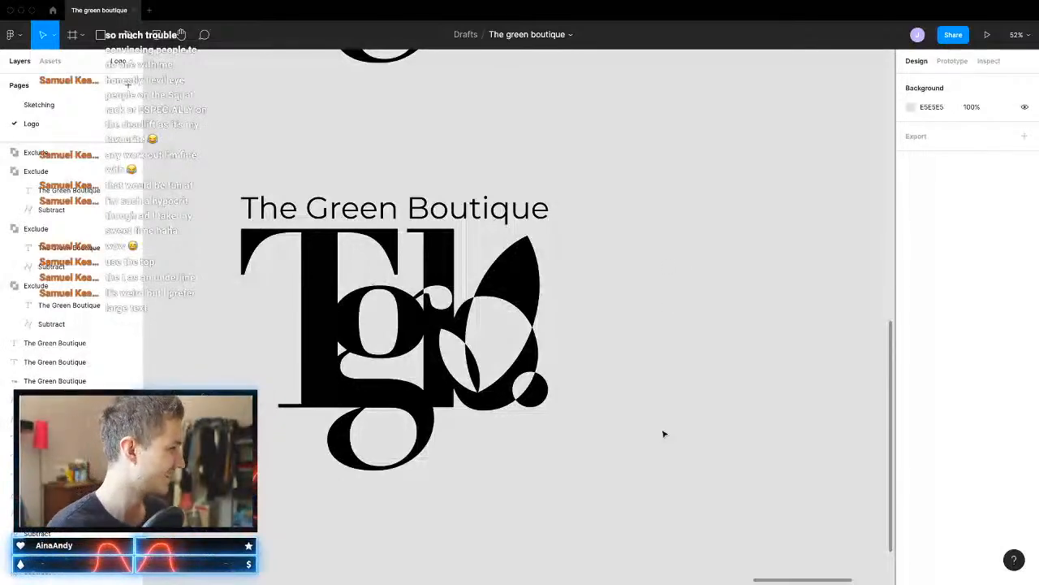
Step: Rotate the word The in the stacked brand name to 90° and place it beside Green Boutique at X 16539, Y 1236.43
scroll(590, 293, down, 5)
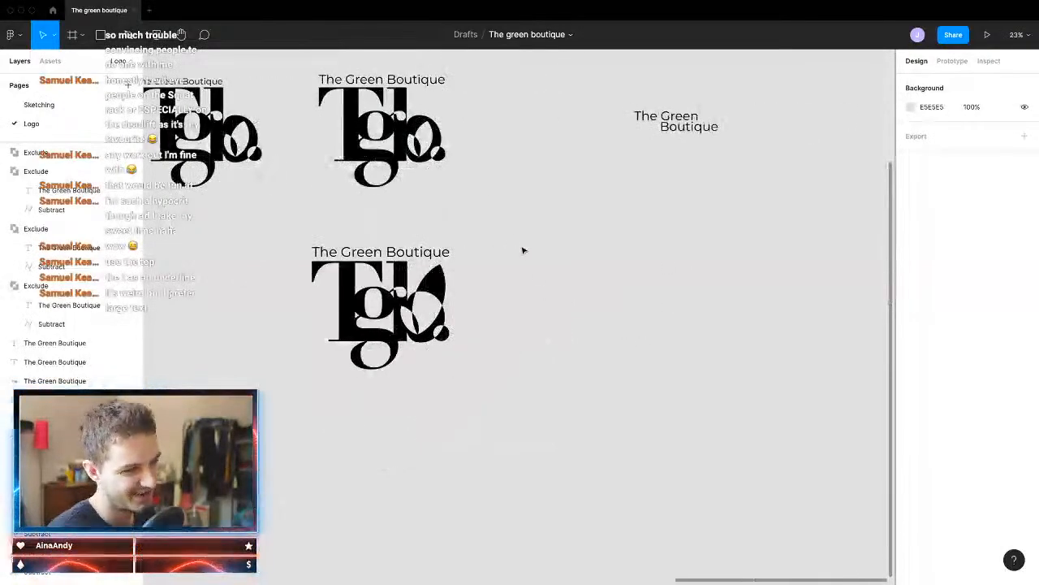
scroll(525, 248, up, 1)
scroll(756, 172, right, 2)
scroll(564, 154, up, 10)
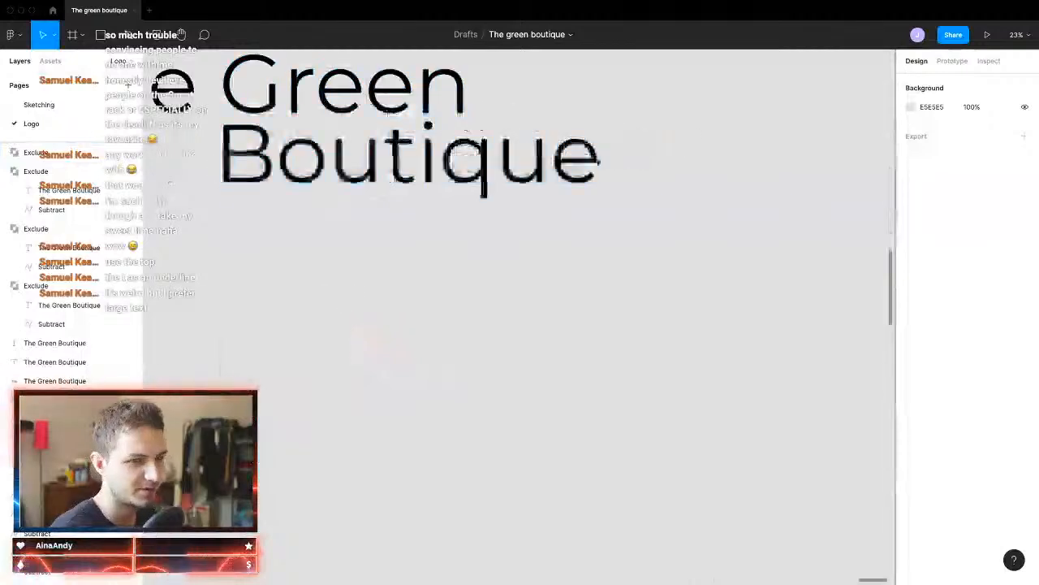
click(298, 120)
scroll(298, 119, down, 8)
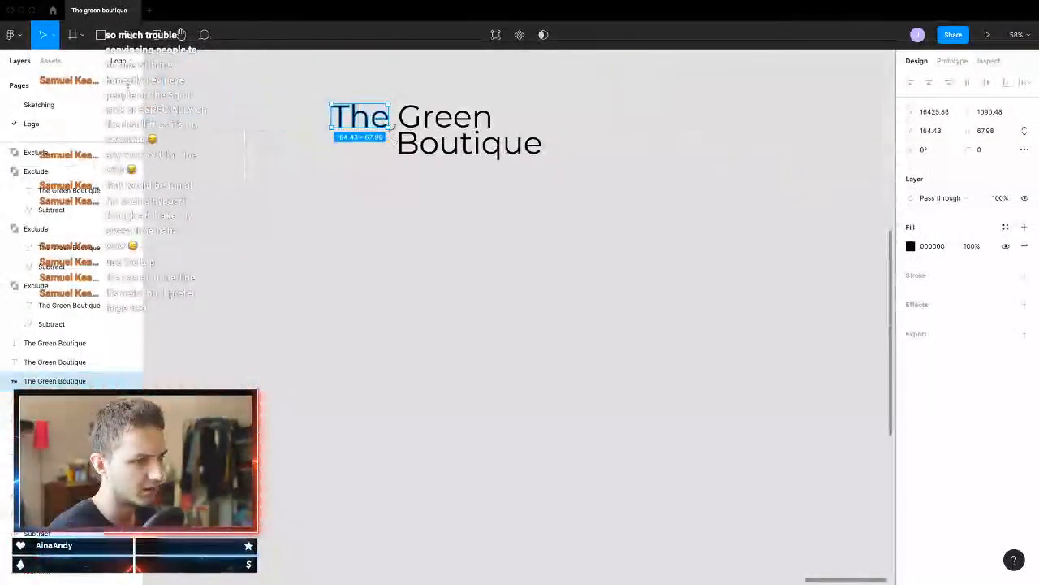
drag(393, 131, 375, 74)
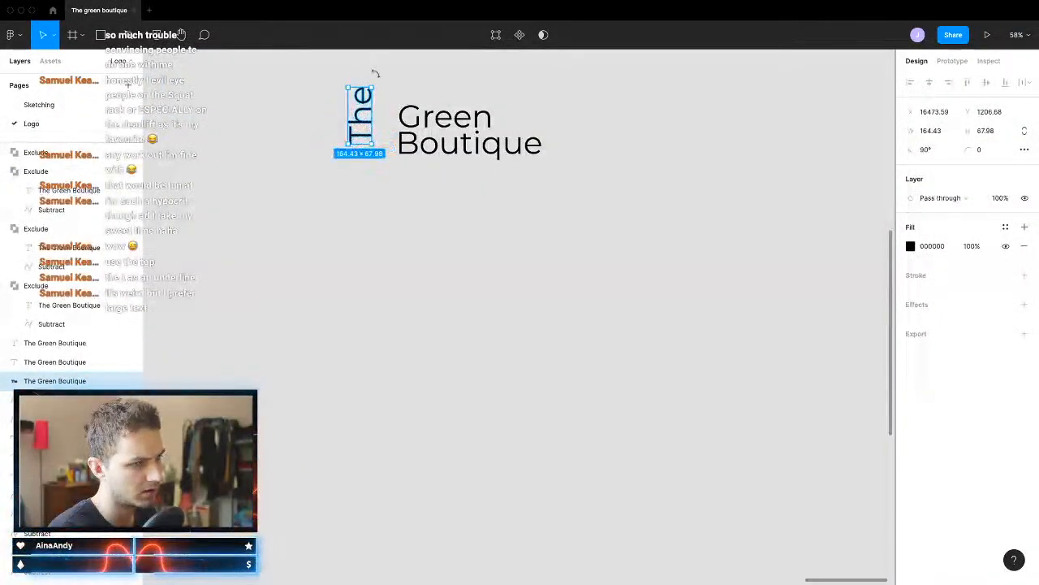
drag(362, 123, 385, 140)
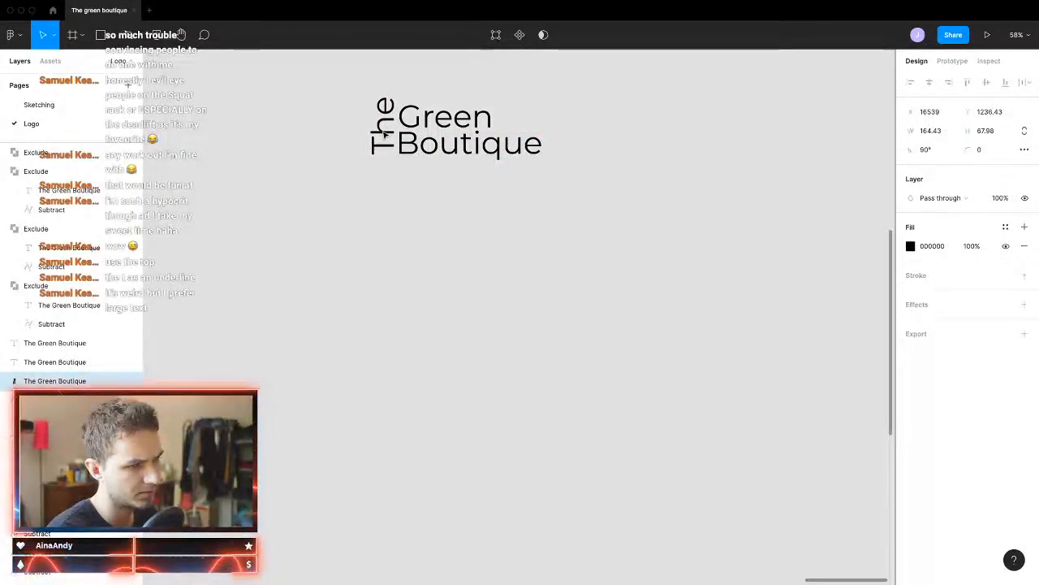
Step: Shift the stacked Green Boutique lettering right to X 16615, leaving a gap beside the vertical The
scroll(385, 134, up, 10)
click(470, 296)
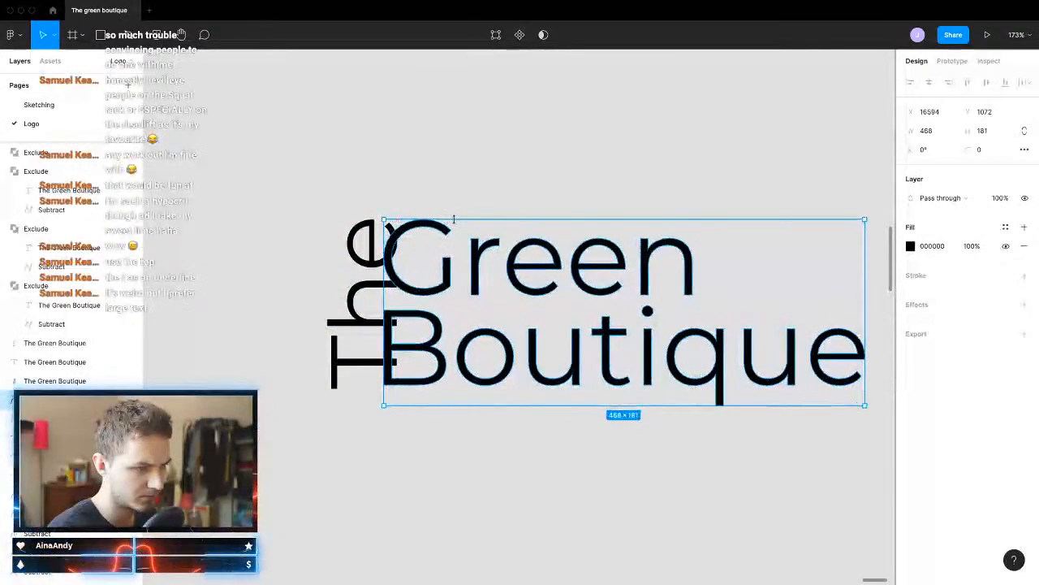
drag(425, 273, 448, 273)
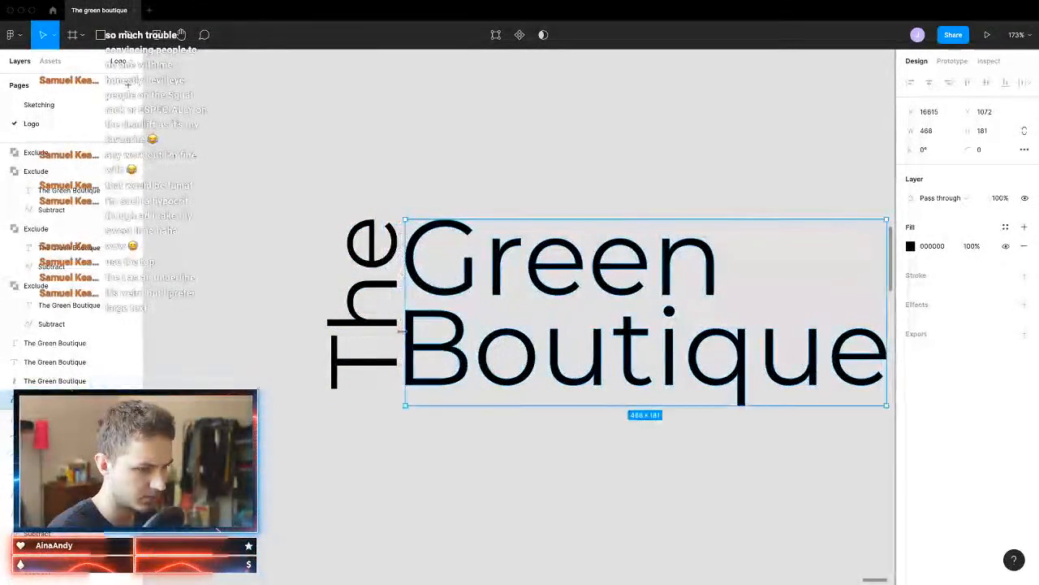
Step: Resize the vertical The to 159 × 66 at X 16540, Y 1231, fitting it to the height of the stacked words
click(360, 380)
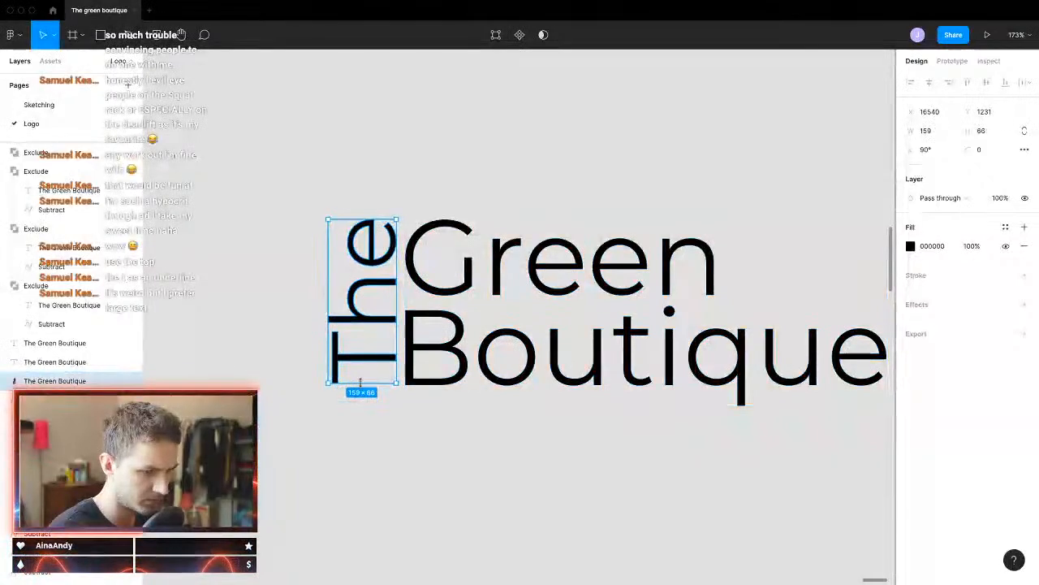
drag(360, 381, 361, 383)
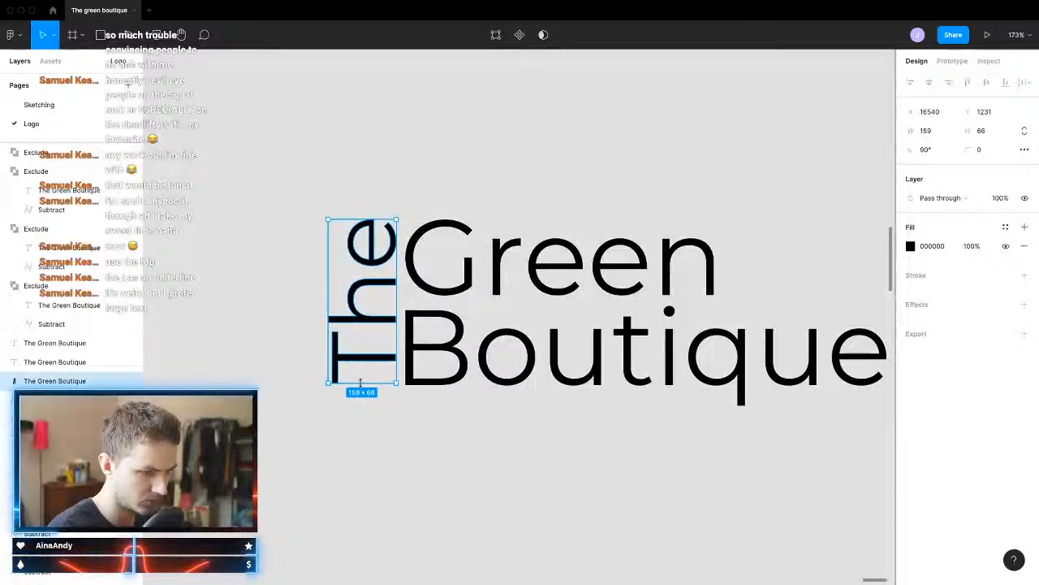
click(412, 442)
scroll(454, 408, right, 2)
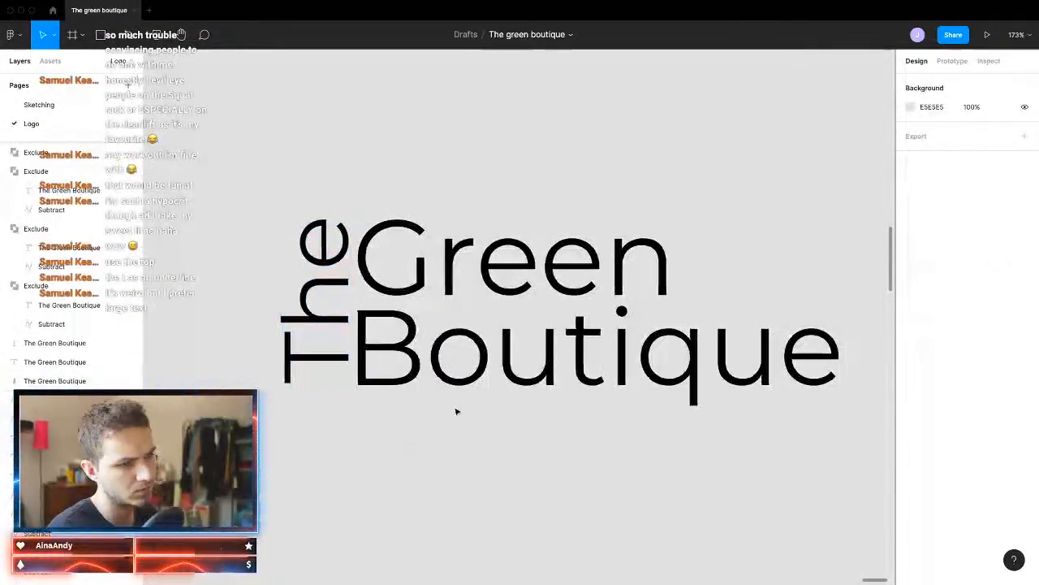
Step: Shift the Green Boutique lettering slightly to the right, away from the vertical word The
click(402, 316)
drag(402, 316, 408, 317)
key(Escape)
click(416, 334)
key(Escape)
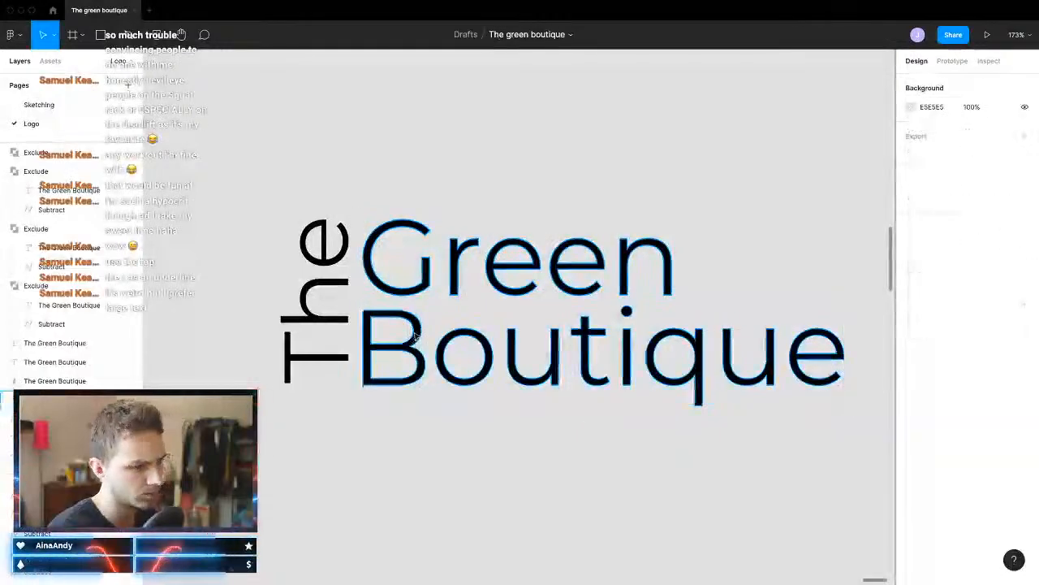
Step: Edit the lettering's vector points to nudge the whole word Boutique slightly right and up, closer to Green
double_click(414, 339)
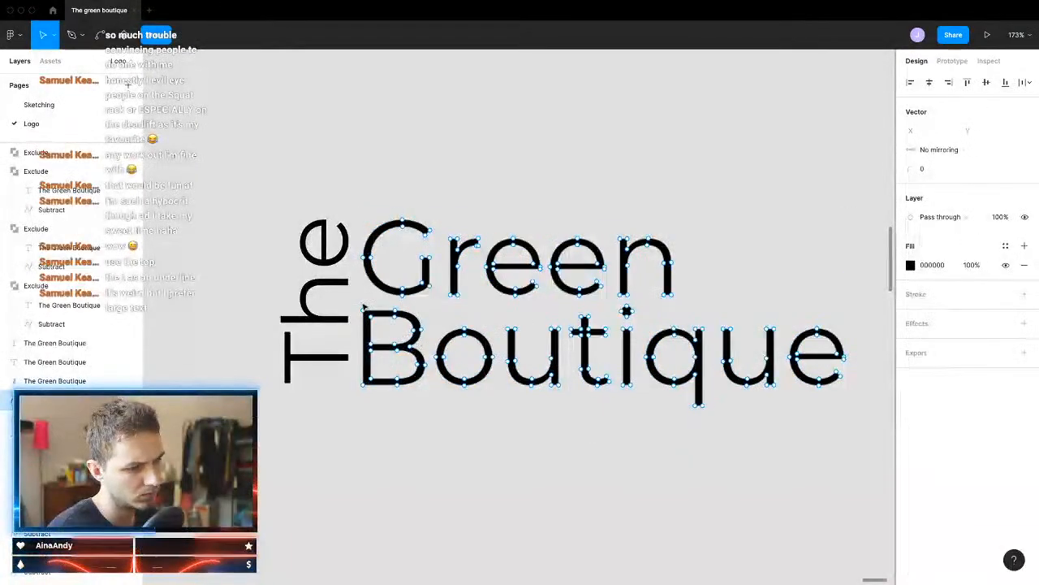
drag(354, 297, 885, 544)
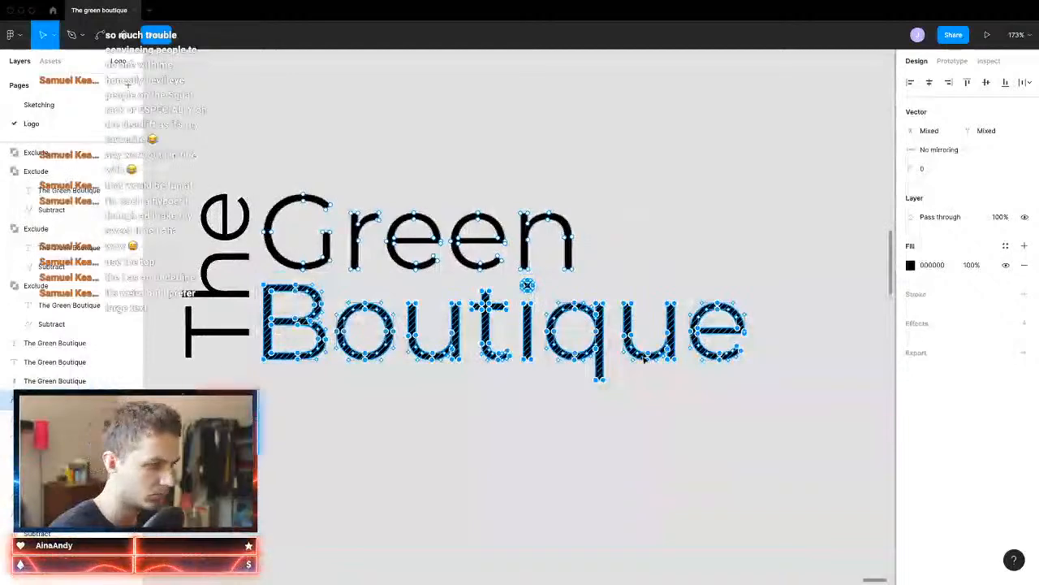
key(Right)
key(Right)
key(Up)
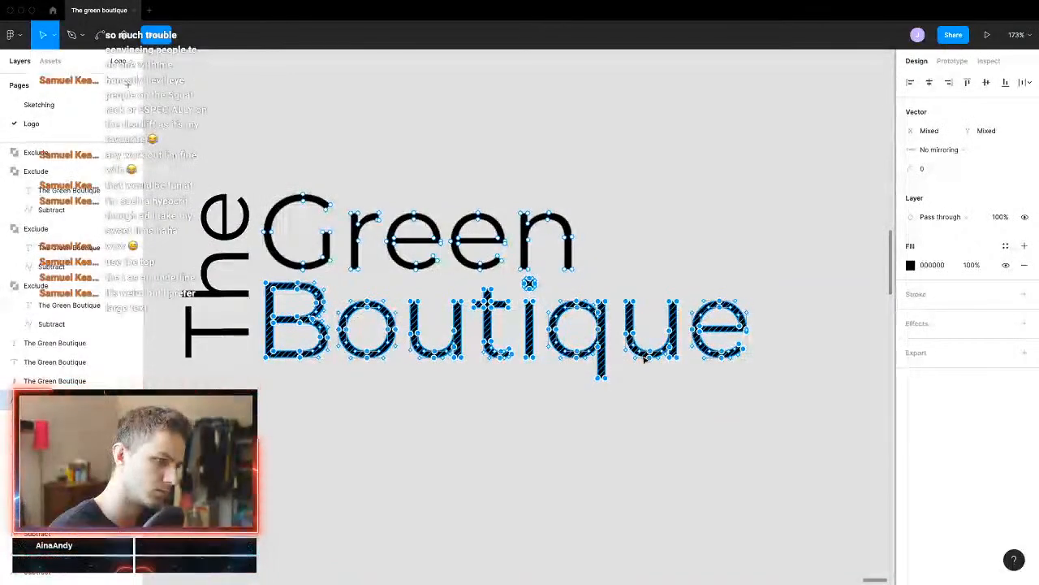
key(Escape)
key(Escape)
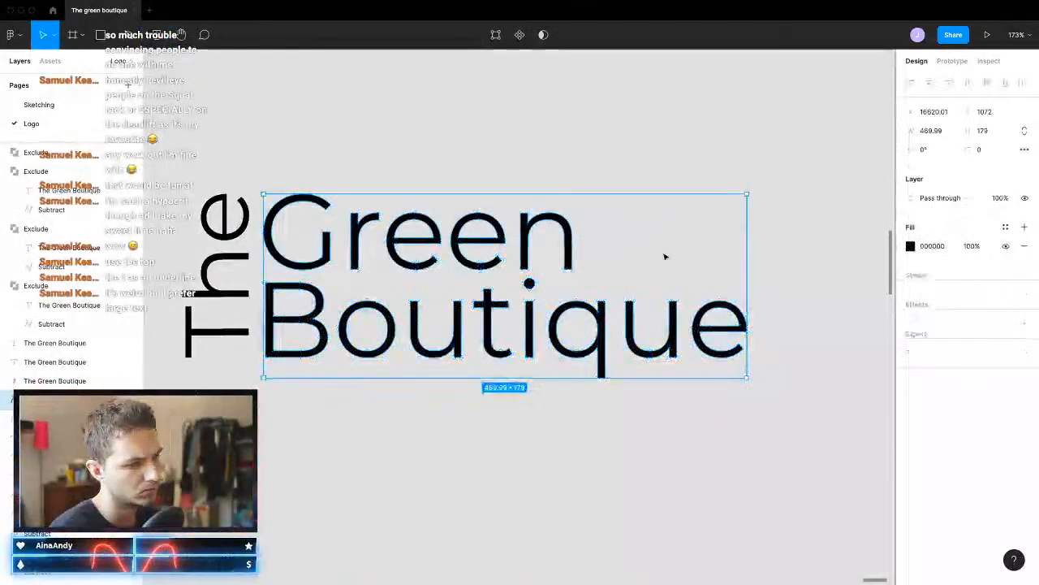
Step: Enlarge the vertical word The to 165 × 68 and position it beside the Green Boutique lettering
drag(233, 260, 235, 266)
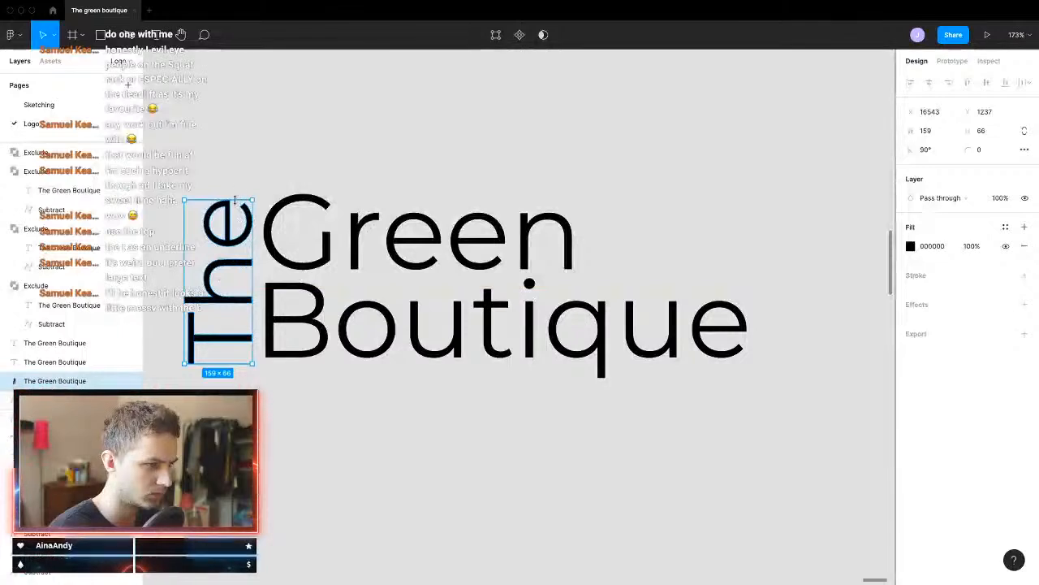
drag(235, 199, 235, 195)
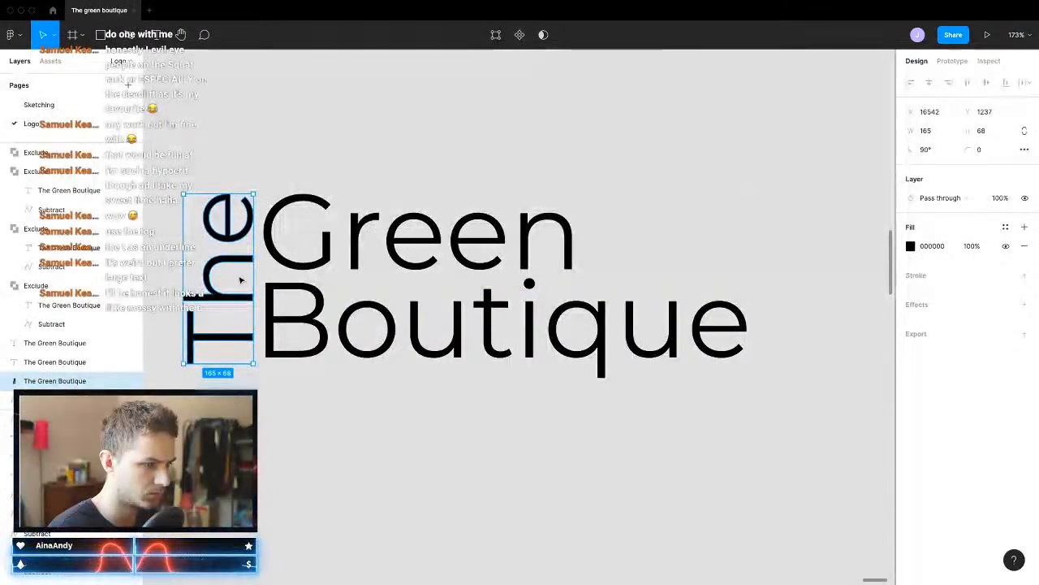
click(478, 134)
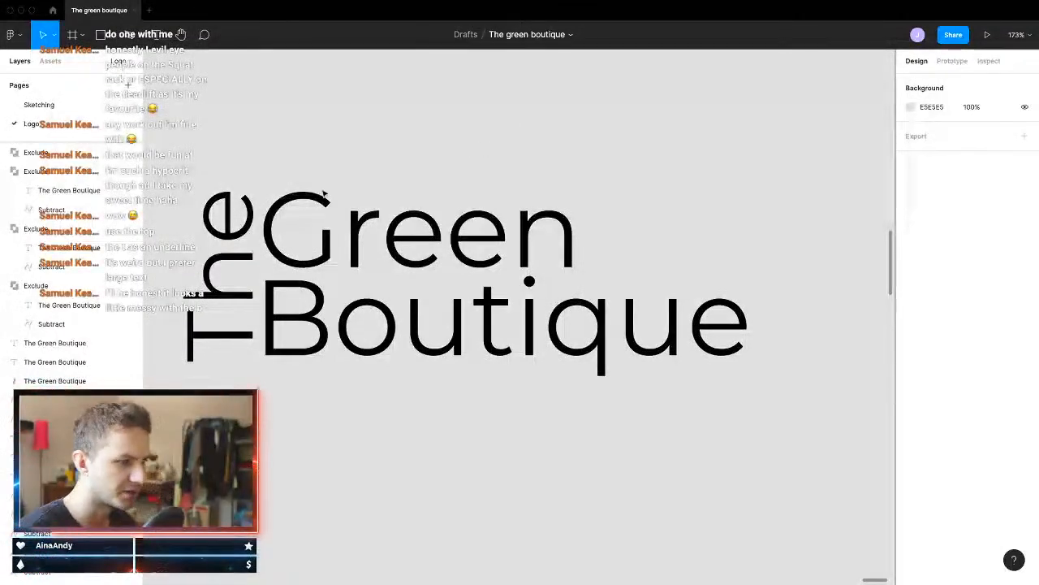
click(235, 211)
drag(235, 211, 238, 210)
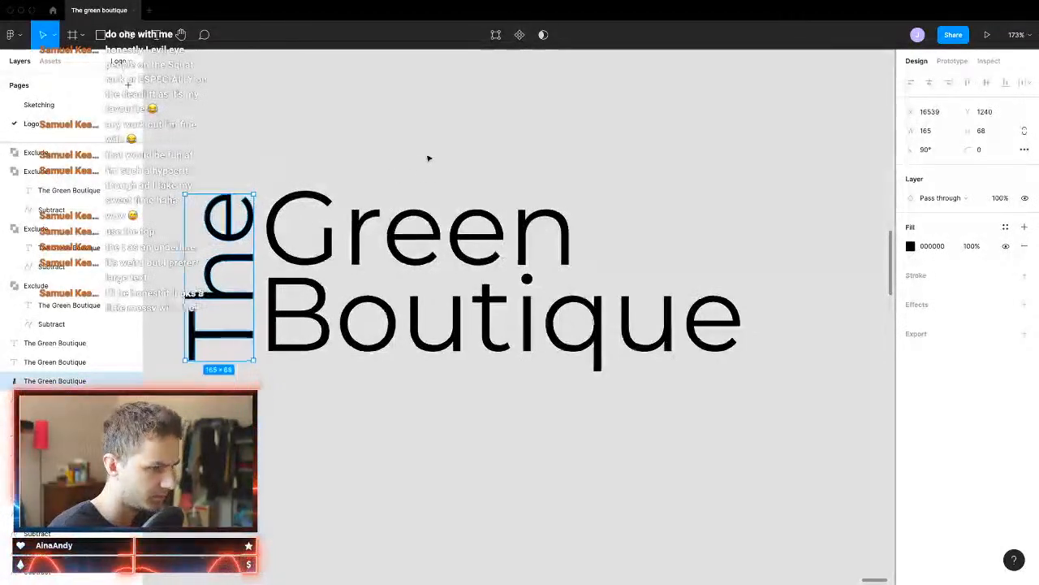
Step: Select the whole wordmark with the vertical The and move it lower in the empty area beside the monogram logos
scroll(427, 158, down, 5)
scroll(383, 281, left, 5)
scroll(383, 284, down, 4)
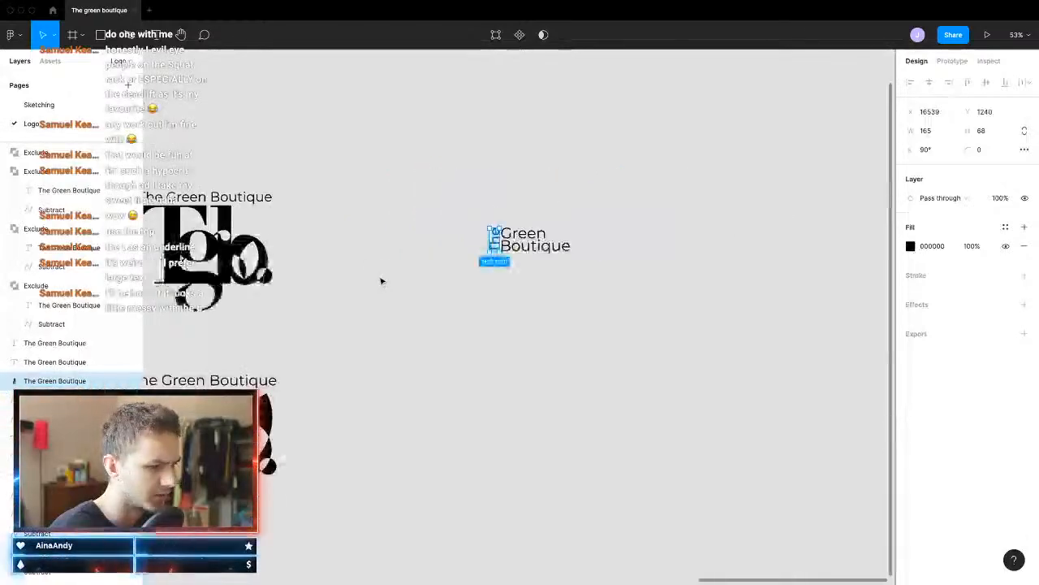
scroll(383, 282, left, 3)
scroll(384, 411, up, 3)
scroll(385, 410, down, 2)
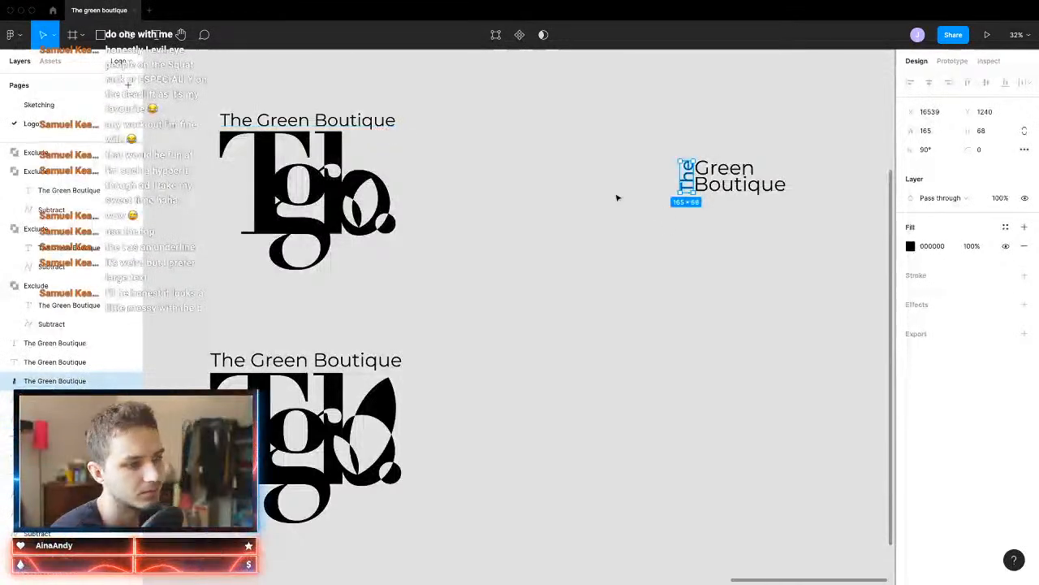
drag(670, 144, 762, 225)
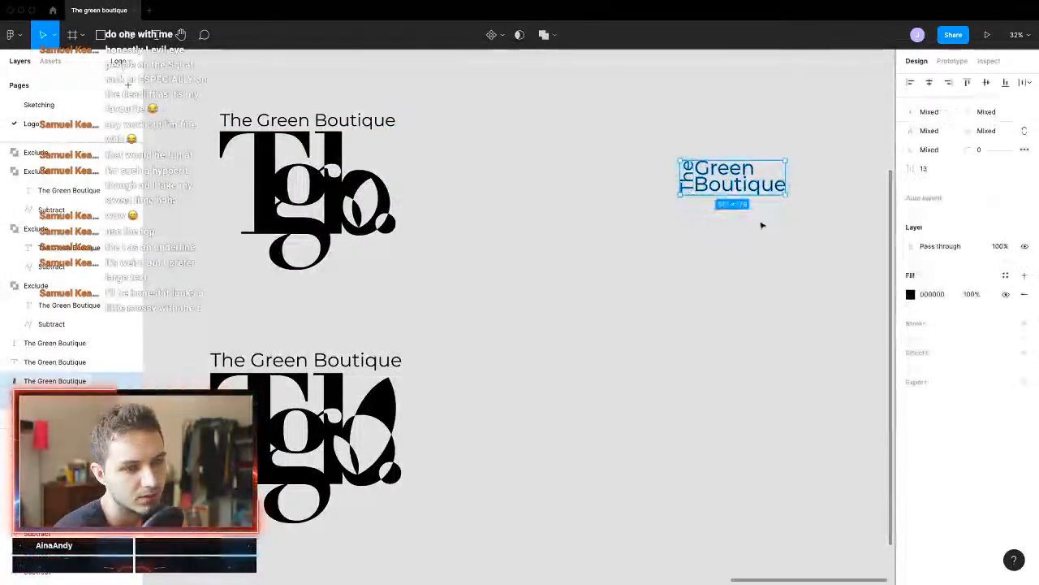
drag(716, 189, 696, 304)
scroll(719, 323, down, 5)
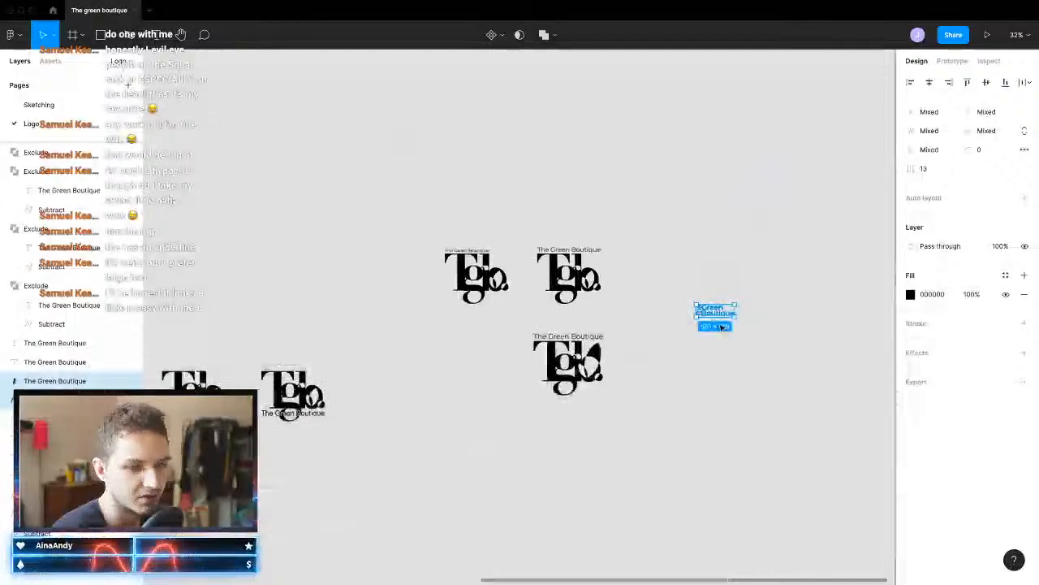
Step: Place a copy of the monogram from the upper middle logo in the empty canvas area above the wordmark
click(572, 278)
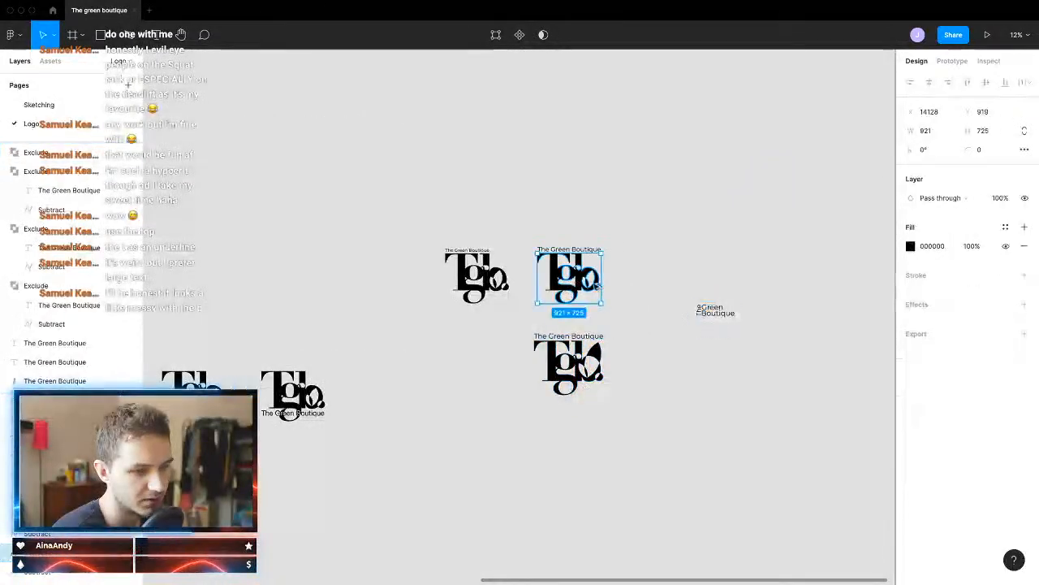
drag(597, 284, 783, 241)
scroll(671, 334, right, 5)
click(569, 306)
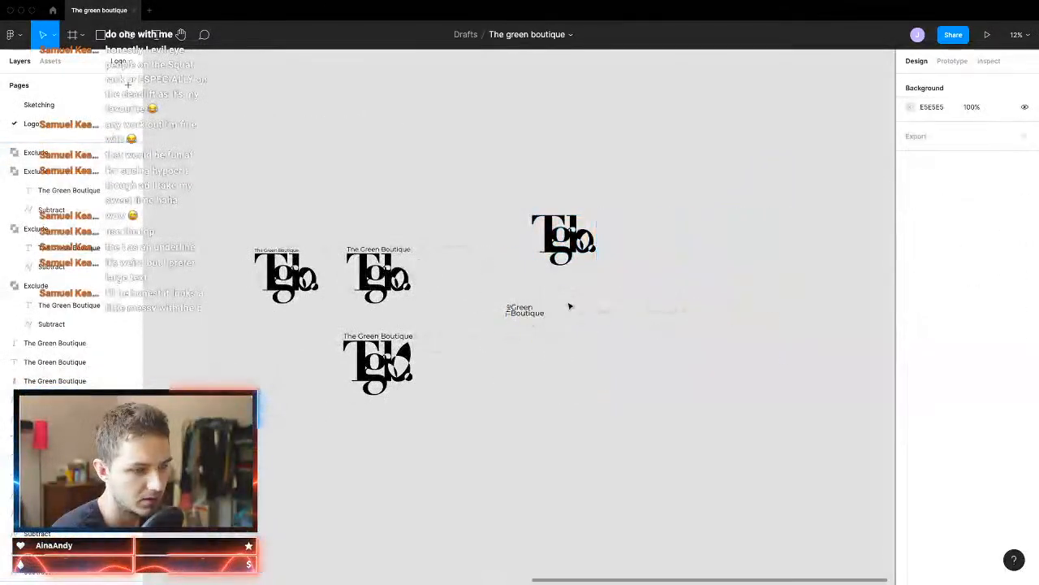
Step: Move the wordmark to the right of the copied monogram and scale it up proportionally to suit the monogram's height
drag(538, 311, 609, 289)
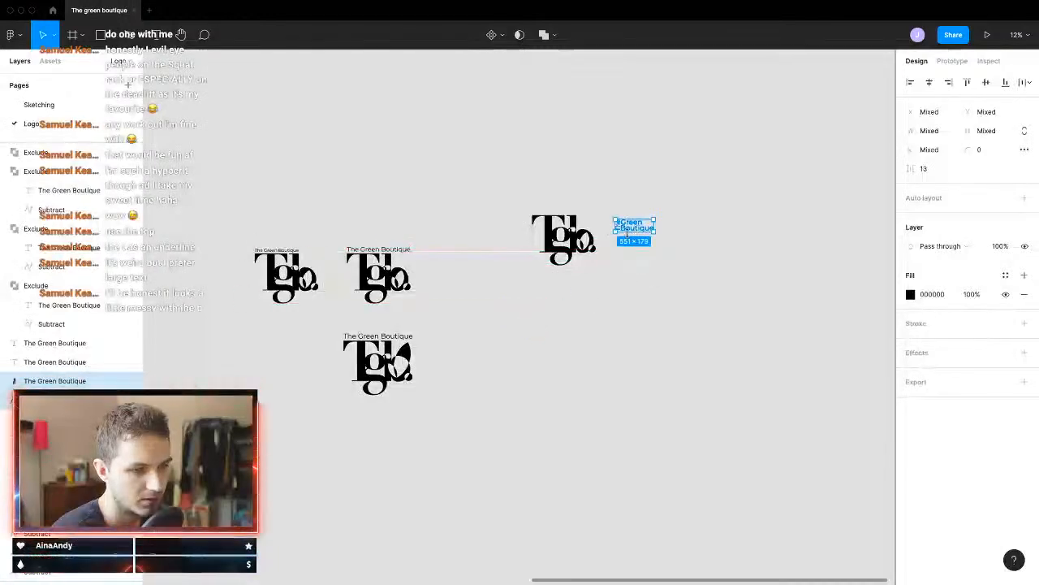
drag(627, 232, 665, 245)
scroll(665, 244, up, 5)
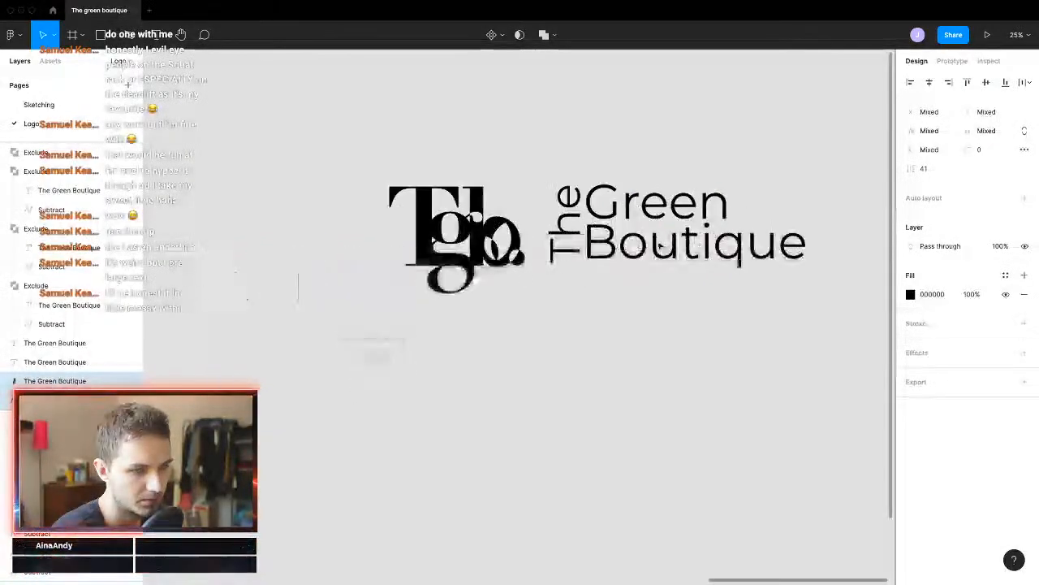
Step: Reduce the vertical word The to 493 × 203 and move it slightly away from the Green Boutique lettering
click(572, 235)
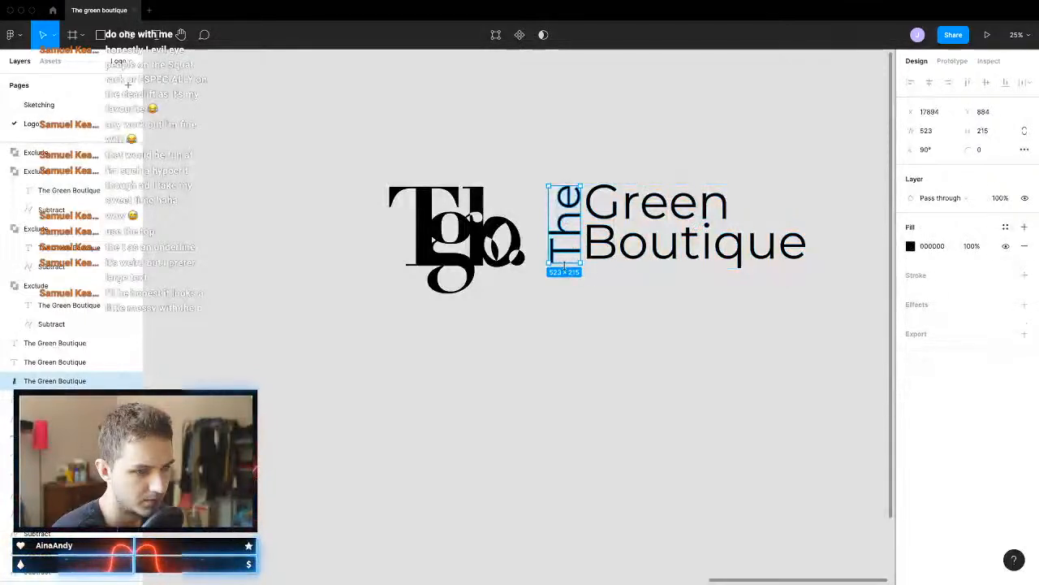
drag(564, 264, 566, 259)
click(601, 297)
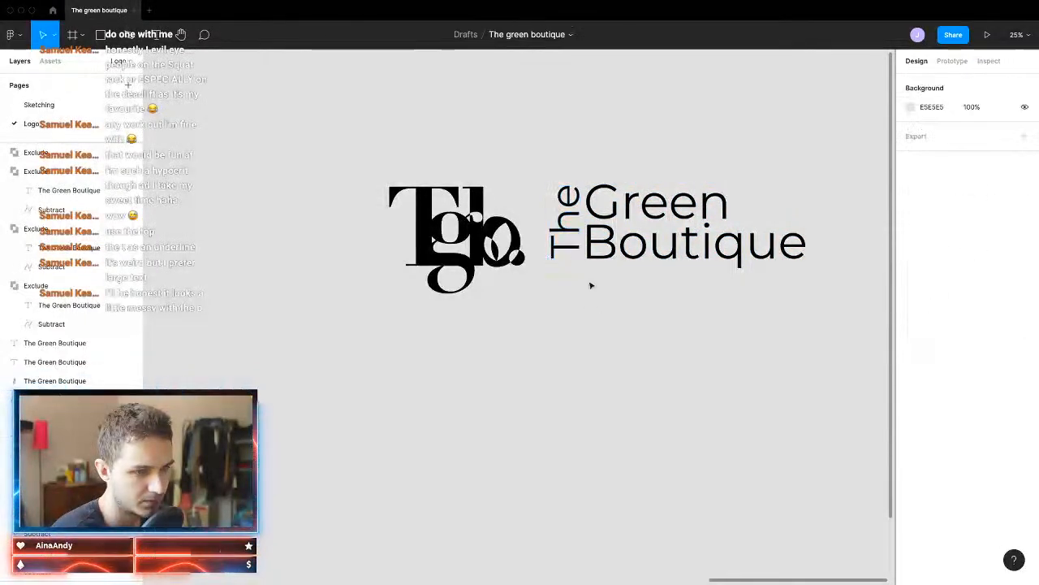
double_click(569, 233)
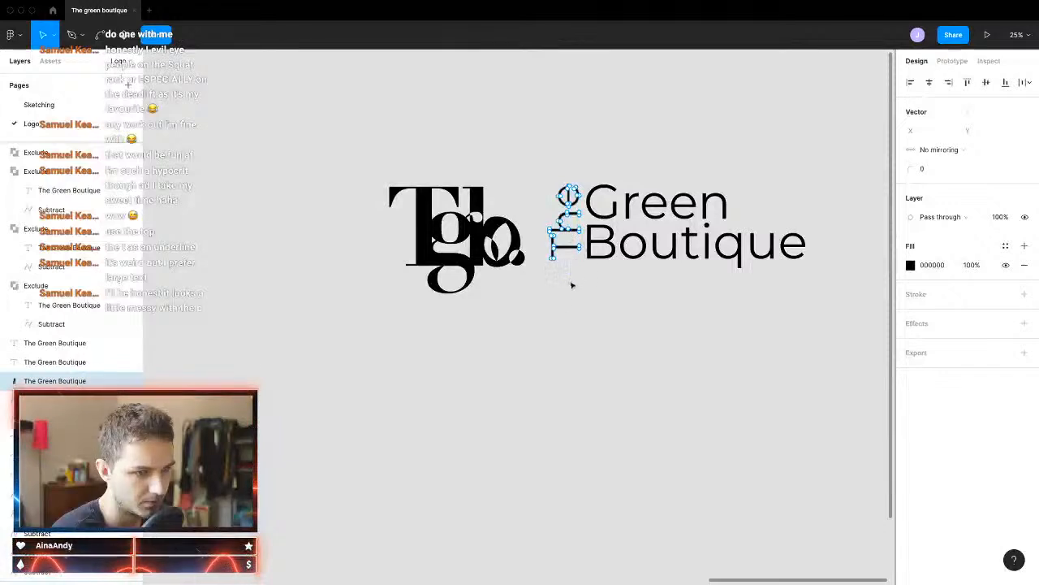
key(Escape)
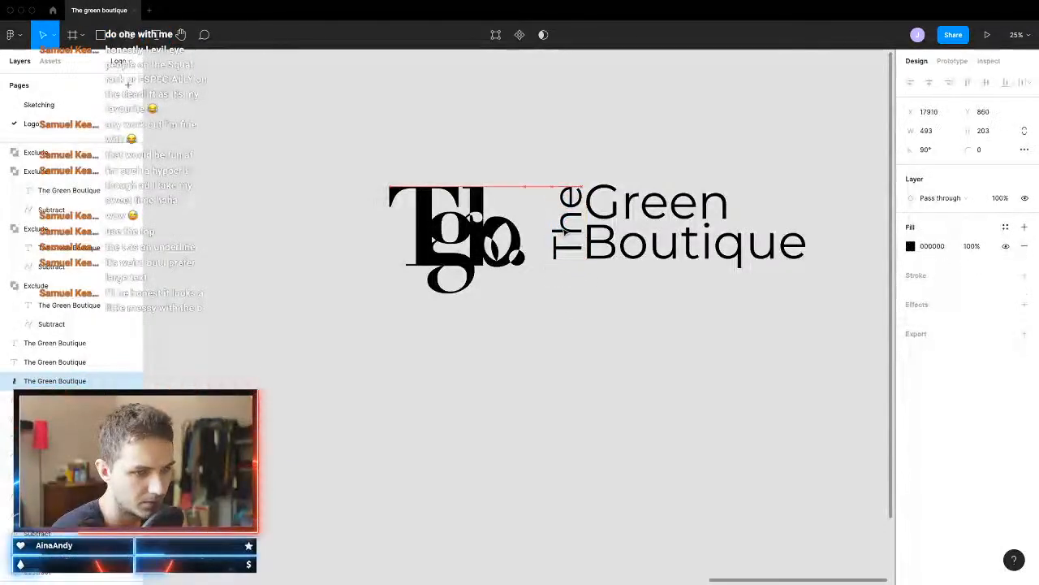
drag(566, 232, 565, 232)
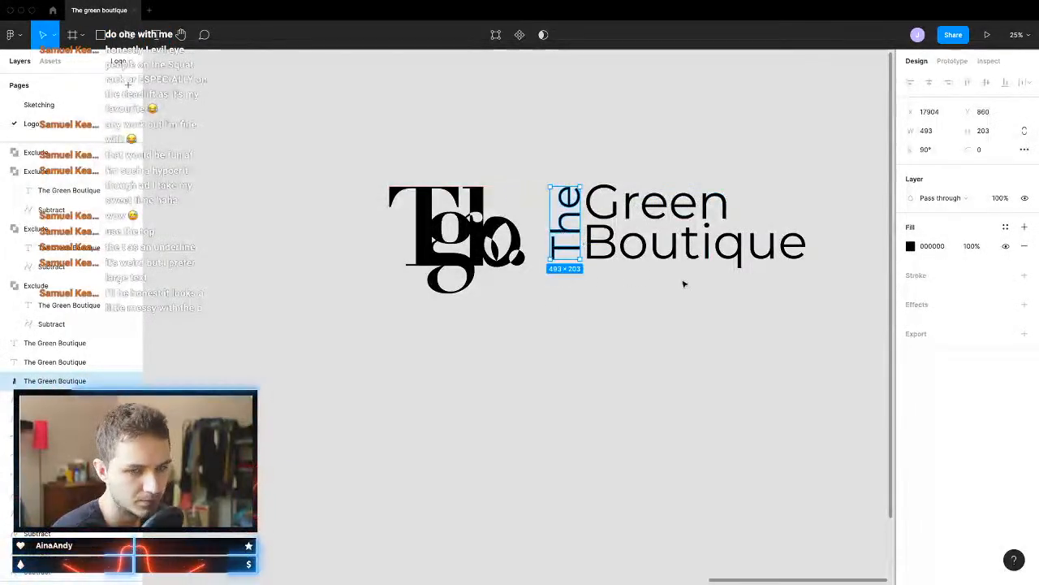
Step: Add a black outside stroke with a thickness of 9 to the vertical word The
click(1024, 276)
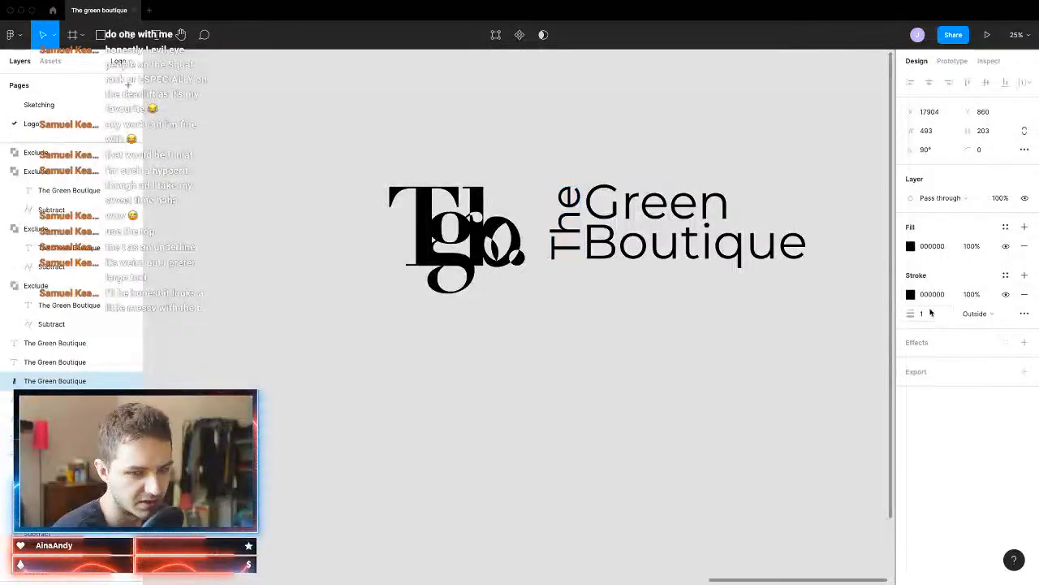
click(930, 312)
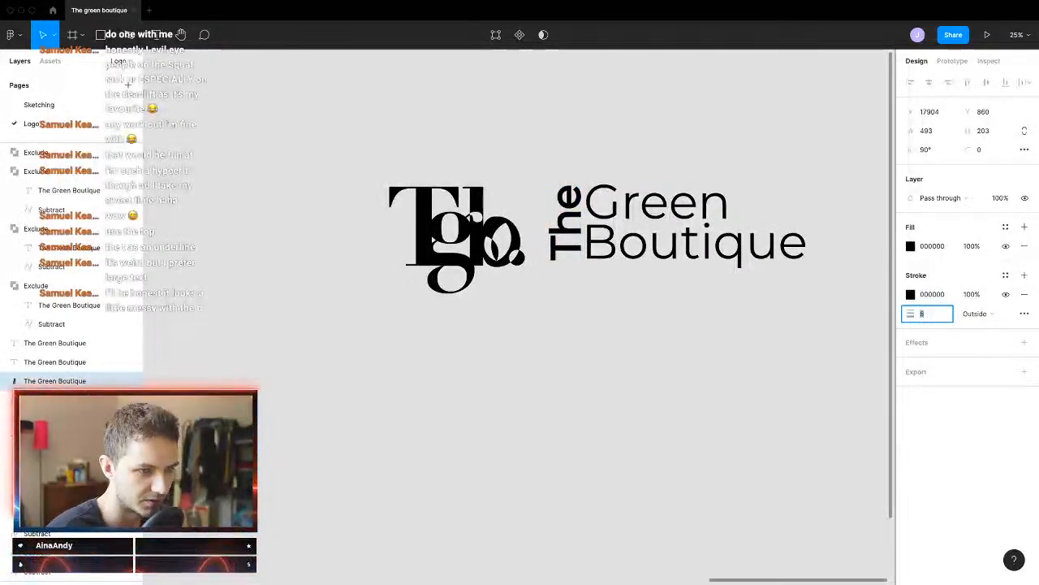
key(Down)
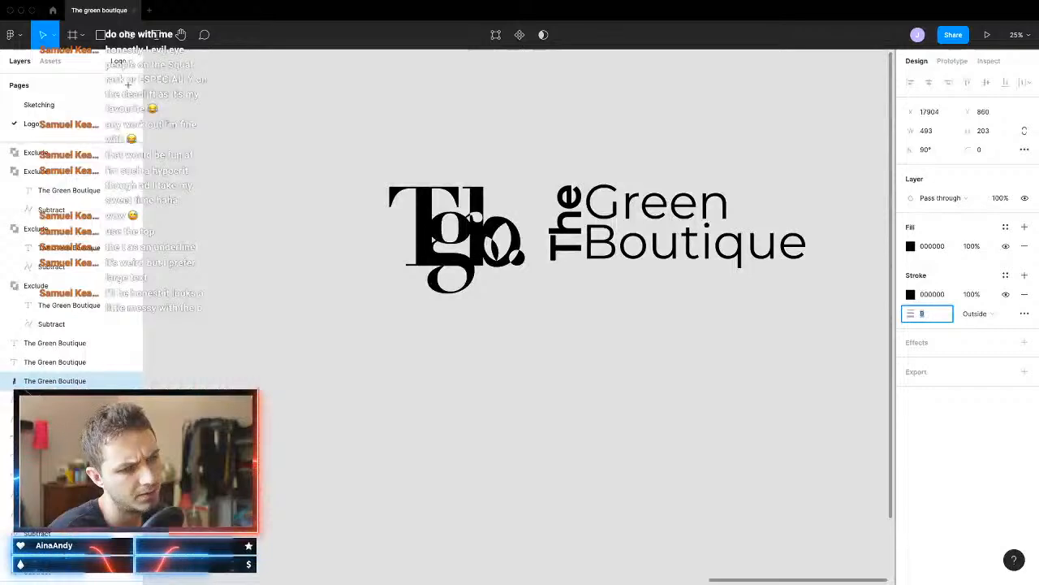
key(Up)
key(Down)
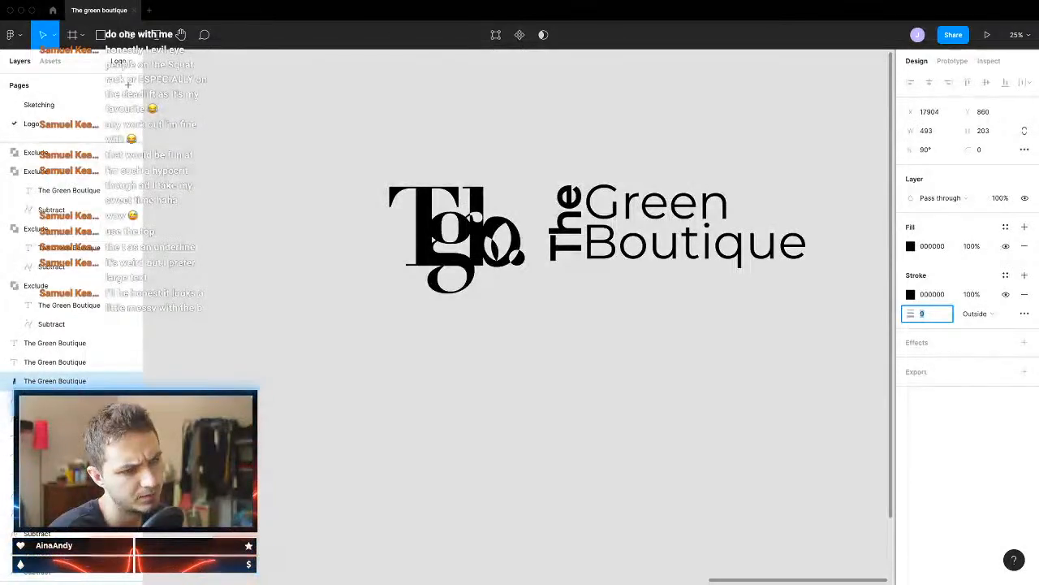
Step: Edit the points of the vertical The to shift the h and e away from the T and shorten the h's stem
scroll(576, 223, up, 5)
double_click(542, 258)
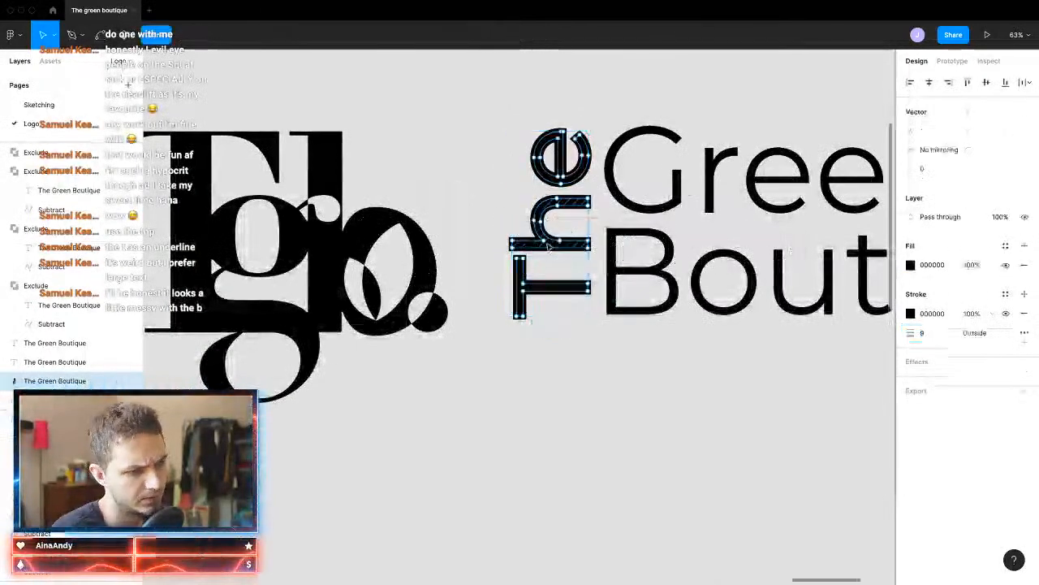
drag(491, 106, 572, 242)
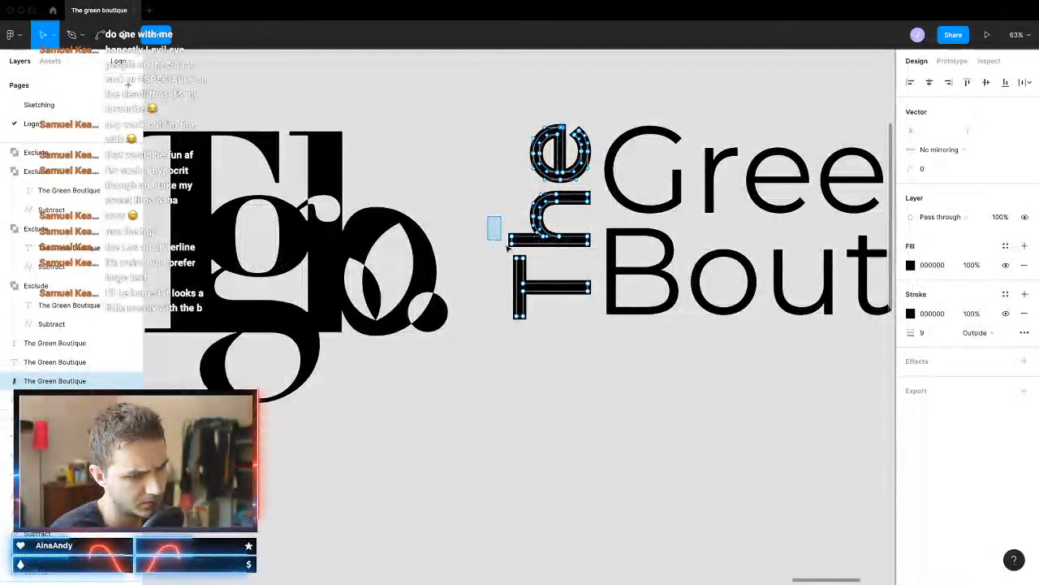
drag(507, 246, 517, 245)
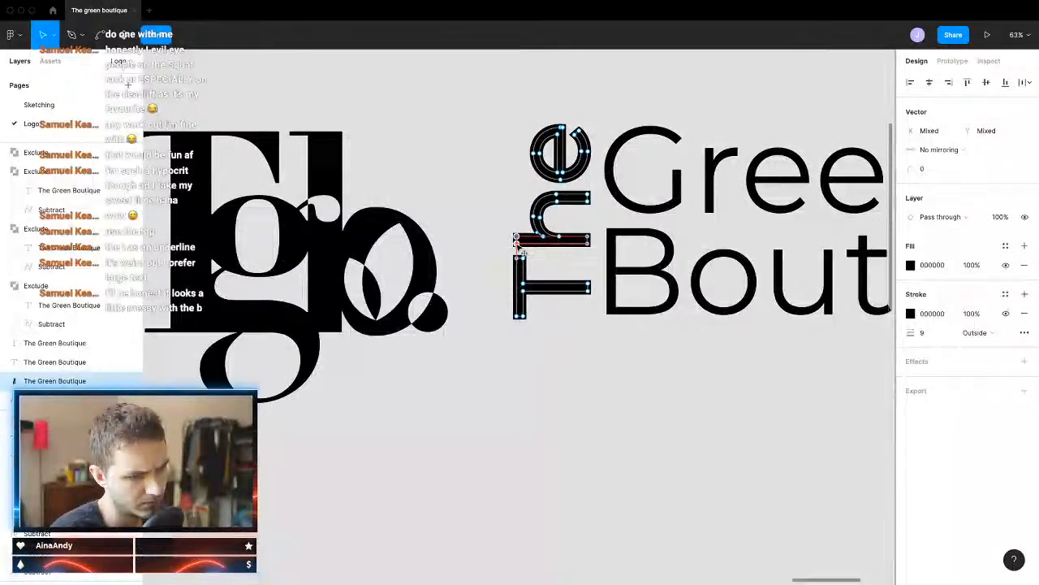
double_click(490, 237)
click(564, 404)
scroll(593, 435, down, 2)
scroll(593, 434, down, 1)
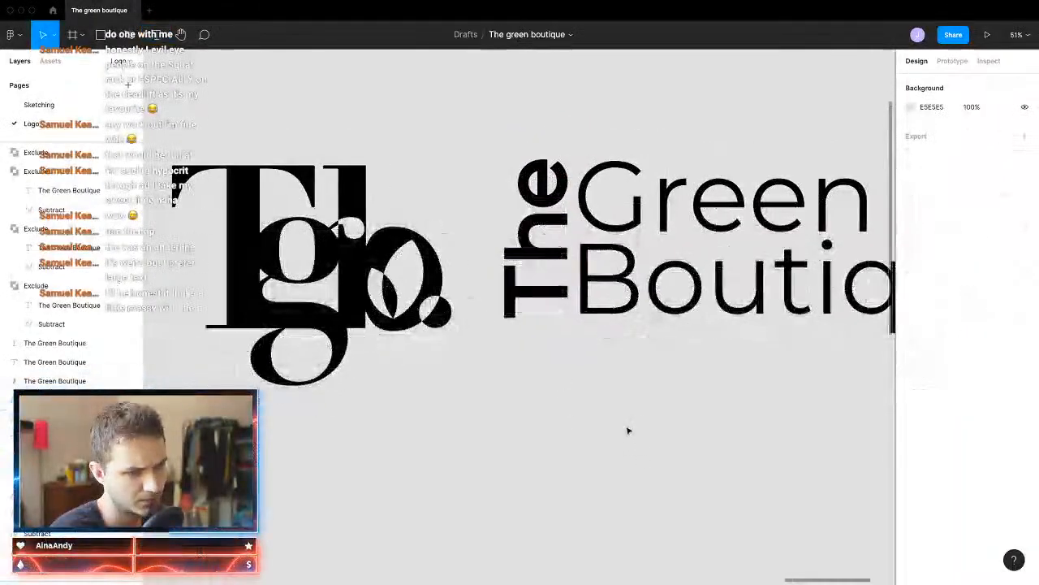
scroll(666, 395, down, 2)
scroll(686, 390, right, 1)
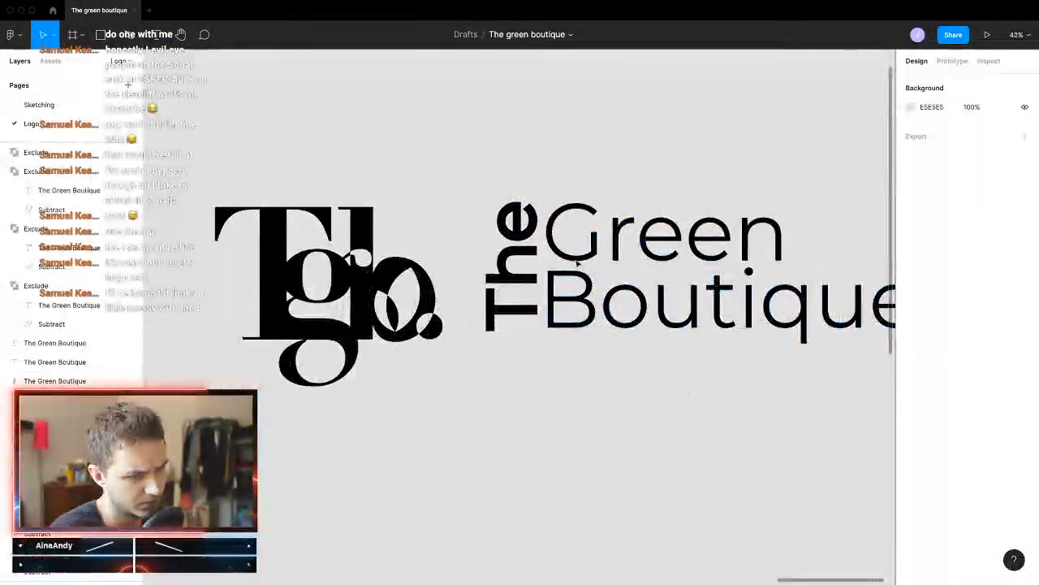
Step: Select the vector points of the word Green and nudge them so its edge lines up with Boutique
double_click(645, 316)
drag(635, 280, 818, 270)
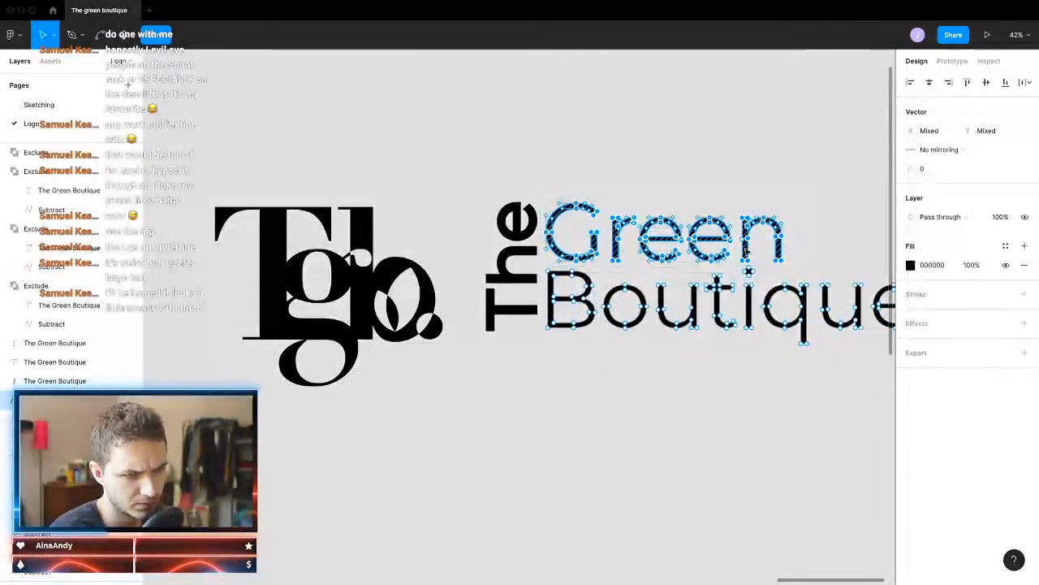
drag(745, 251, 749, 255)
click(728, 427)
scroll(735, 431, right, 3)
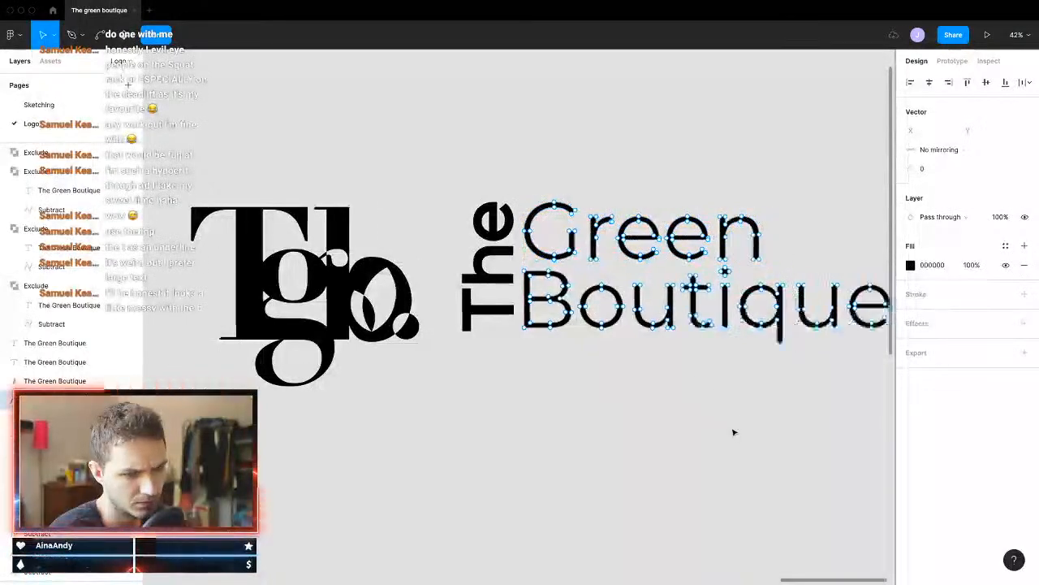
key(Escape)
click(428, 373)
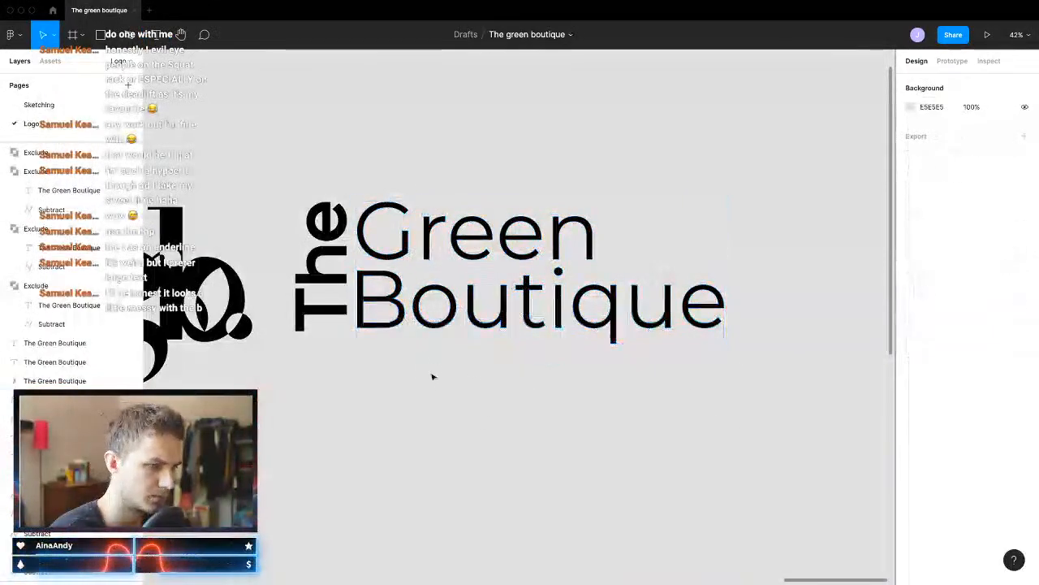
Step: Select the vector points of the word Green and shift them slightly left so the G overhangs the B of Boutique
click(358, 229)
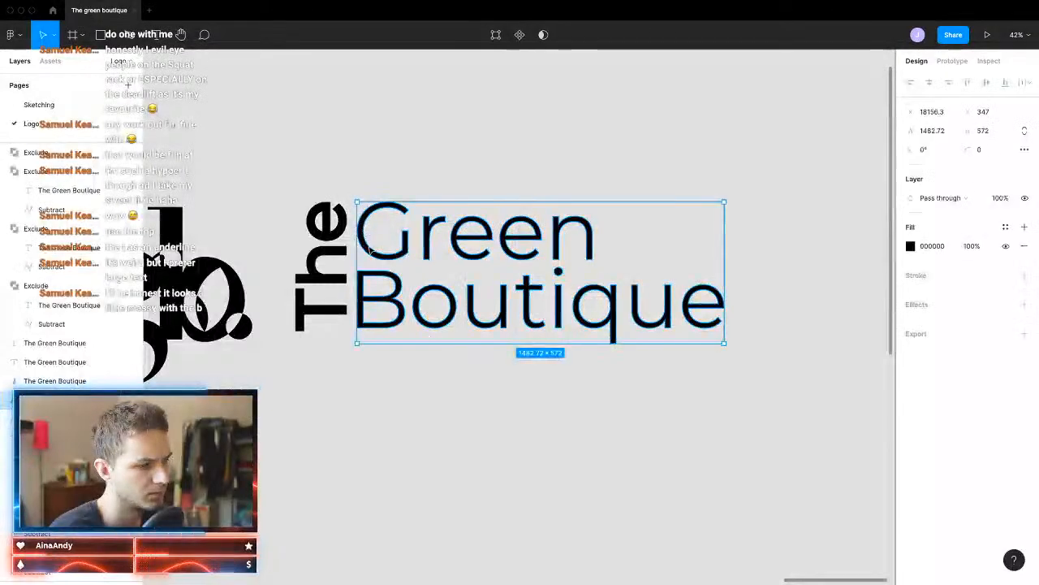
drag(369, 250, 370, 248)
double_click(369, 249)
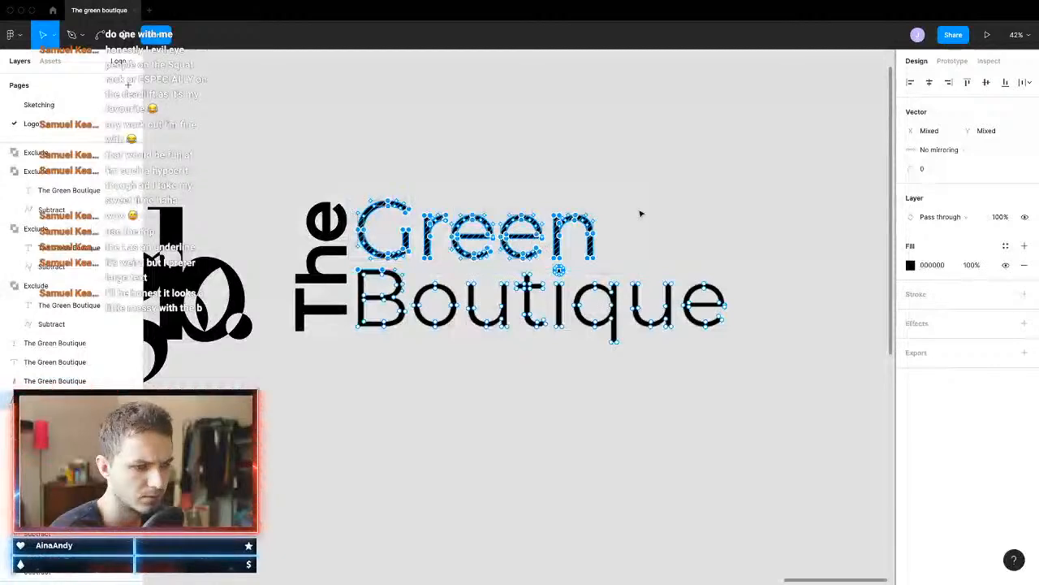
drag(642, 204, 532, 246)
drag(364, 265, 363, 264)
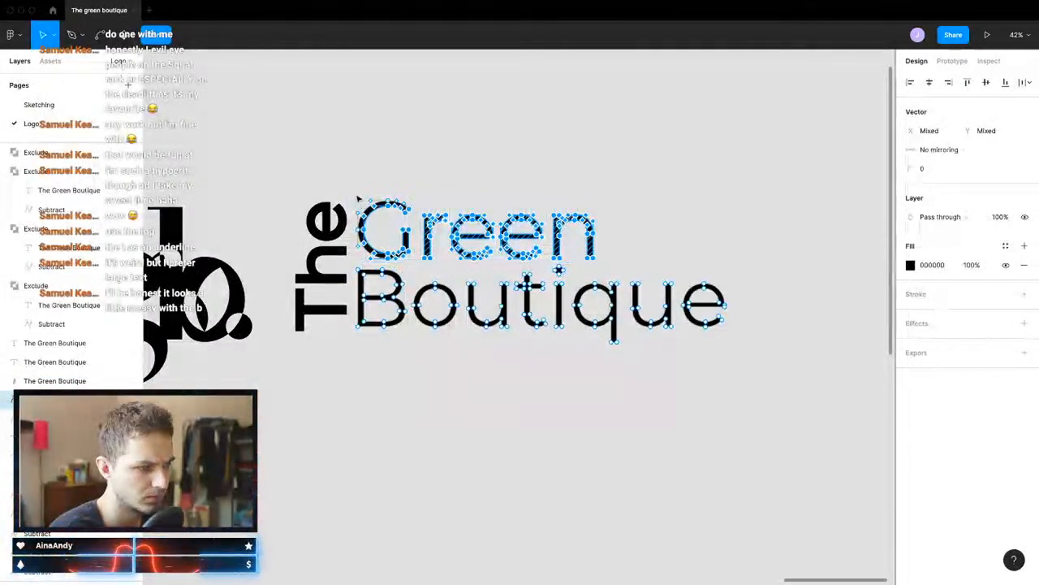
drag(354, 187, 381, 242)
drag(575, 268, 614, 266)
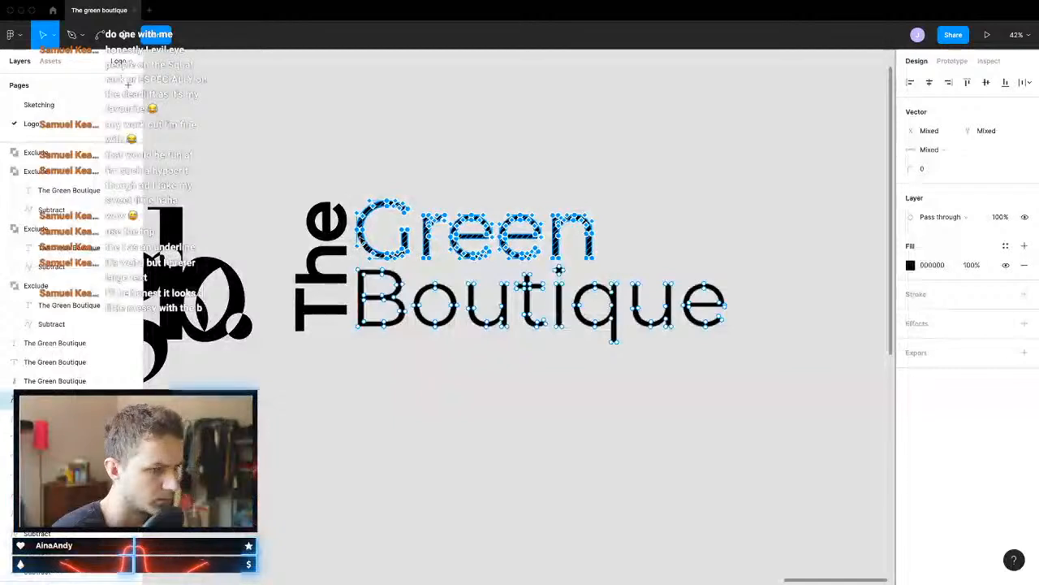
key(Escape)
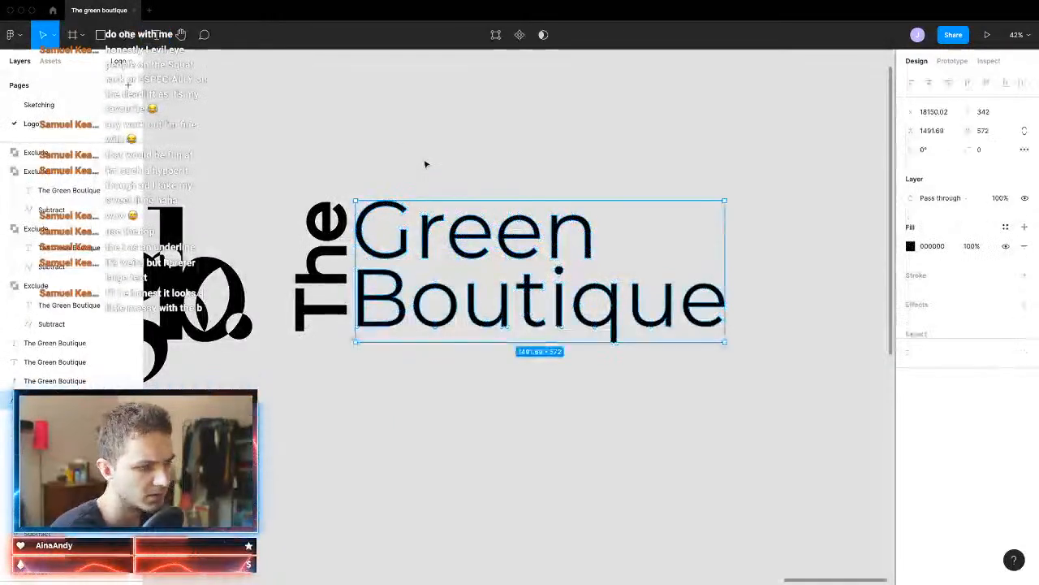
key(Escape)
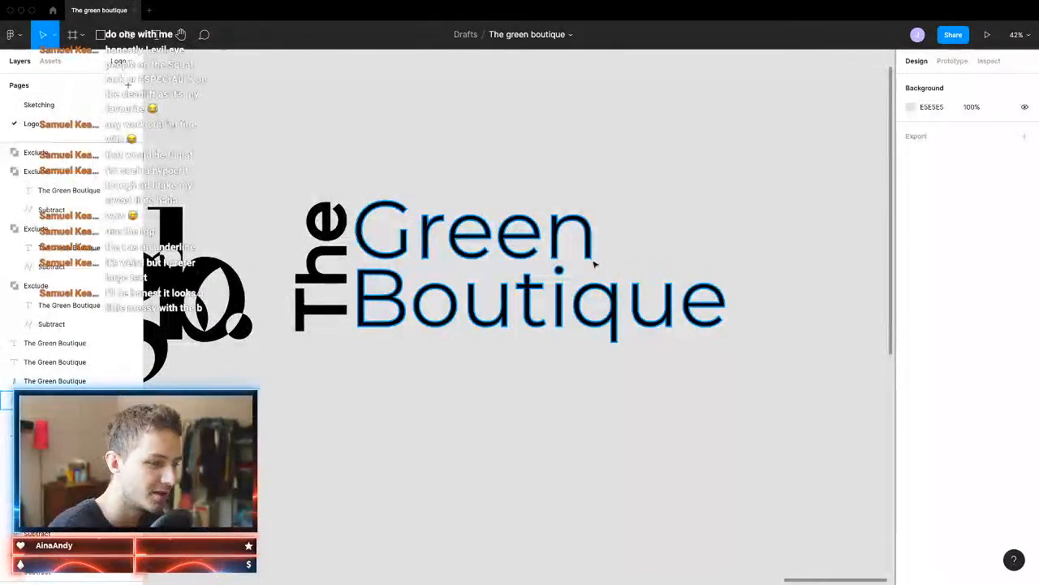
Step: Select the whole stacked wordmark and move it slightly down and closer to the monogram
ctrl+scroll(440, 201, down, 3)
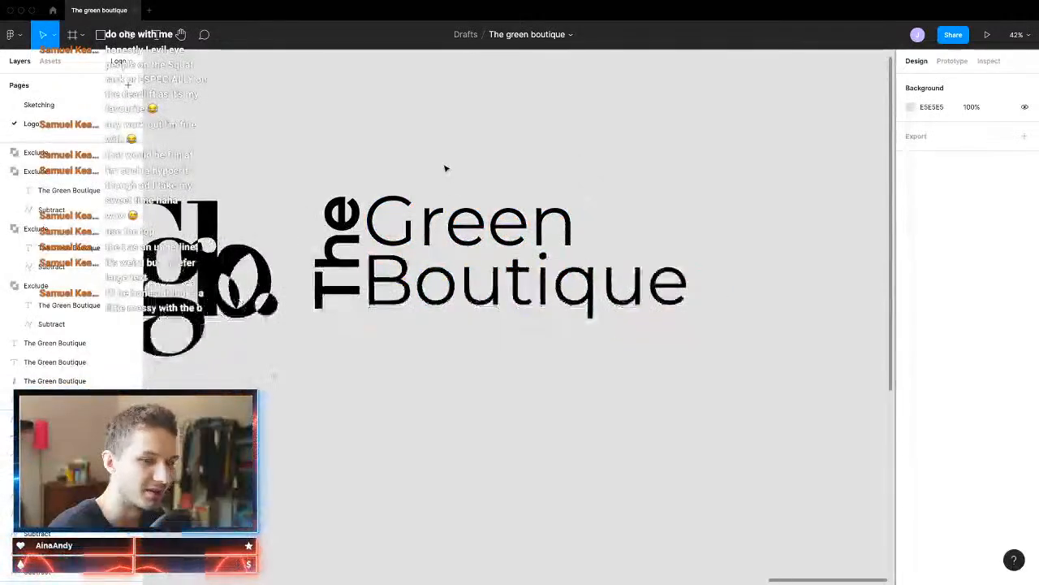
scroll(471, 159, left, 2)
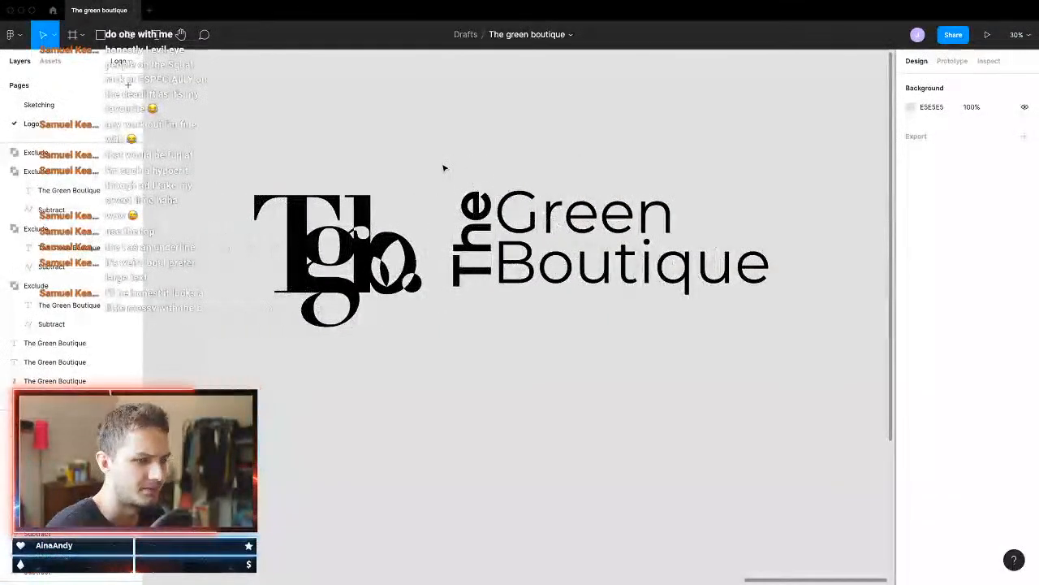
drag(444, 168, 733, 355)
click(674, 431)
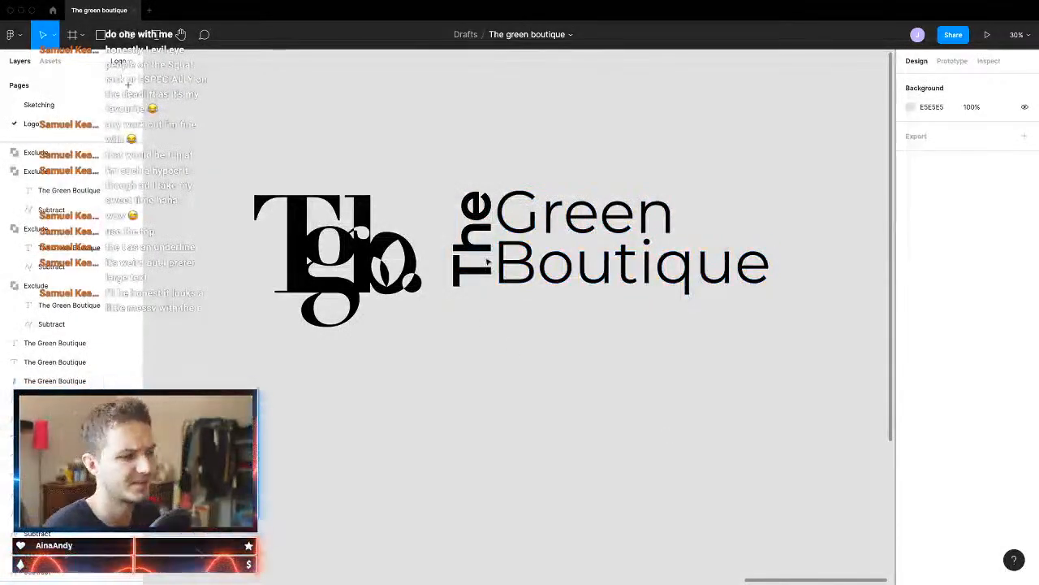
click(595, 289)
drag(595, 288, 599, 278)
click(628, 376)
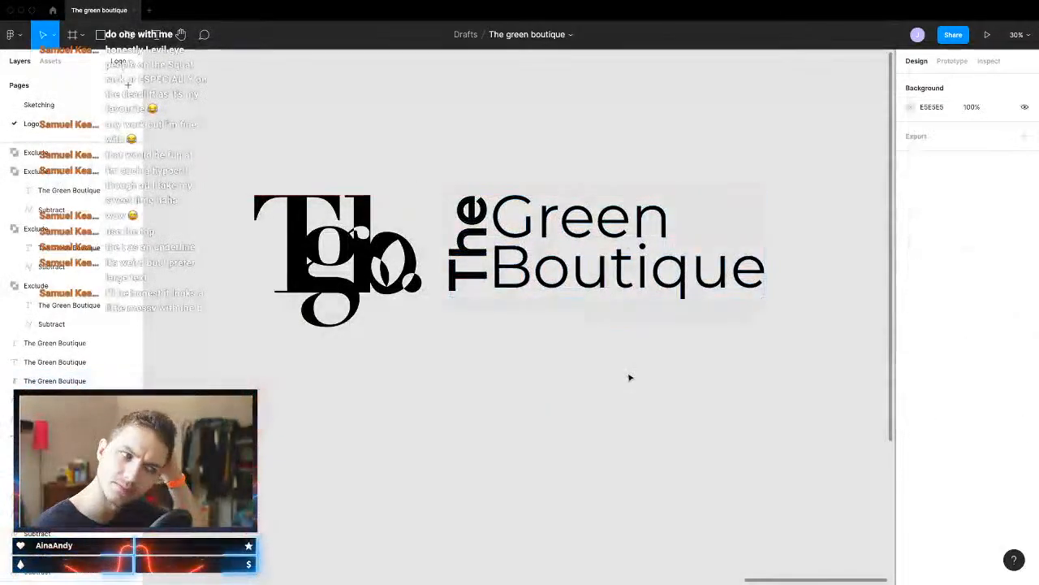
Step: Duplicate the horizontal logo below the original and place the wordmark copy directly above the monogram copy, with their left edges aligned
scroll(520, 285, down, 5)
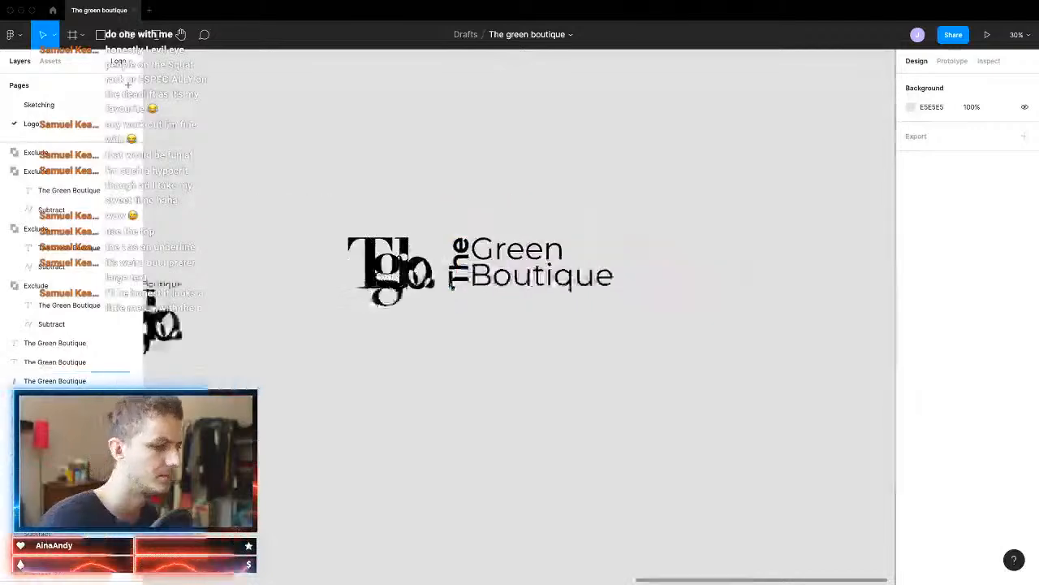
drag(396, 204, 437, 307)
scroll(609, 388, up, 4)
click(441, 284)
click(578, 374)
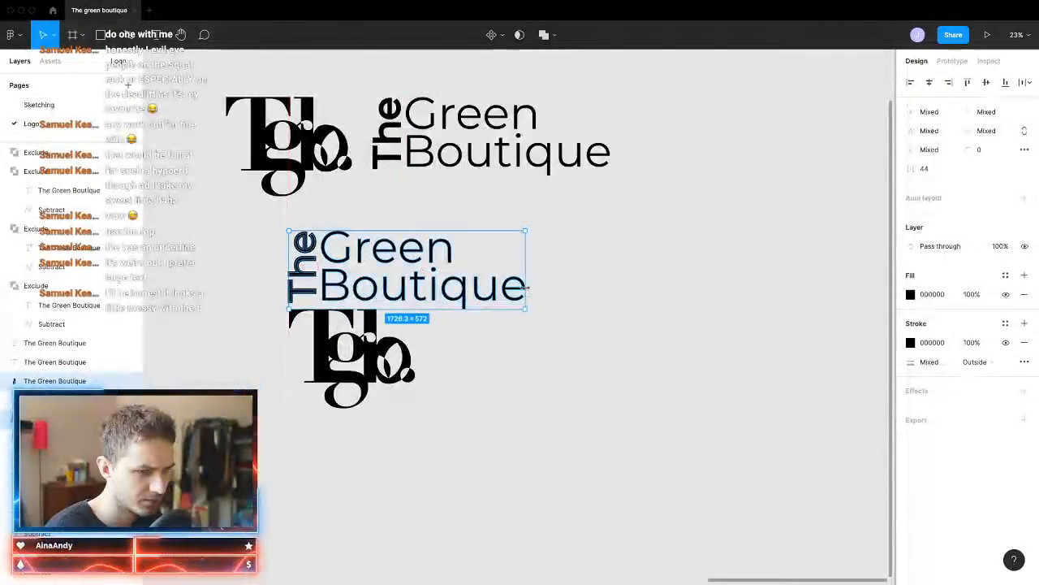
Step: Try to scale the wordmark copy down to the width of the monogram's upper letters, and undo the resize
drag(526, 287, 354, 294)
scroll(343, 289, up, 5)
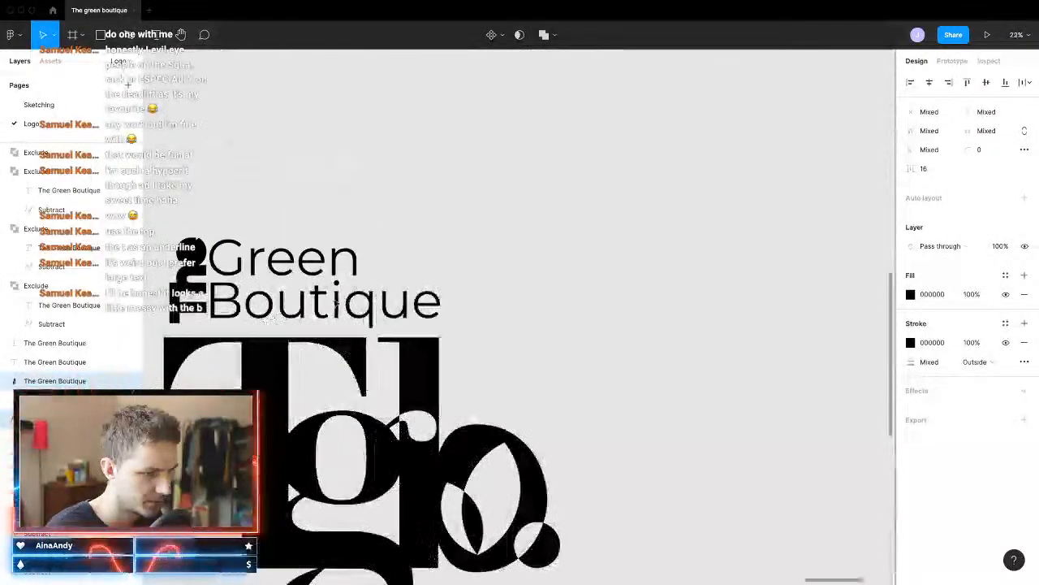
key(super+z)
key(super+z)
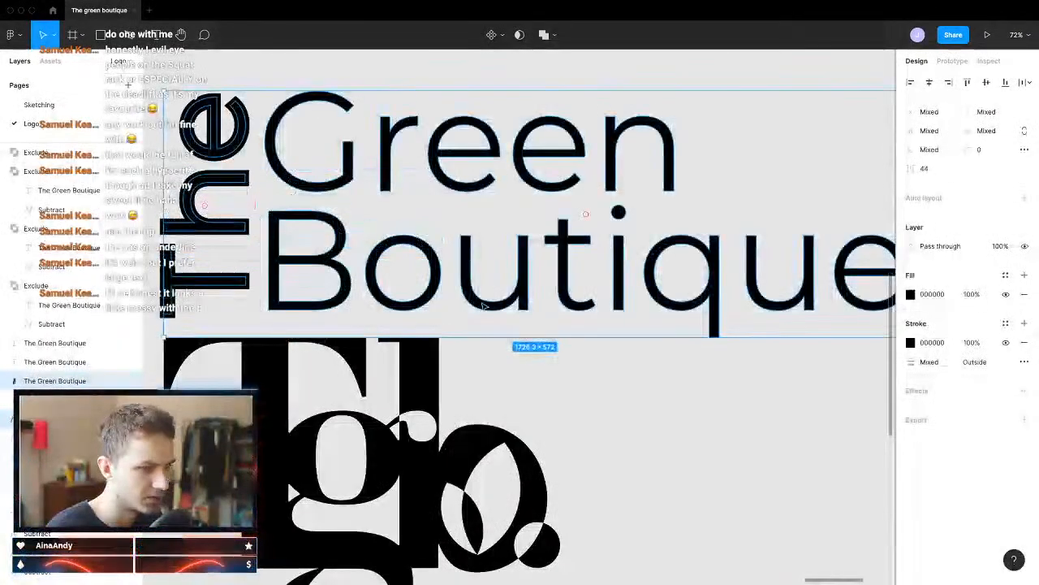
Step: Outline the wordmark copy's strokes, unite the pieces and flatten them into a single vector shape
key(alt+super+o)
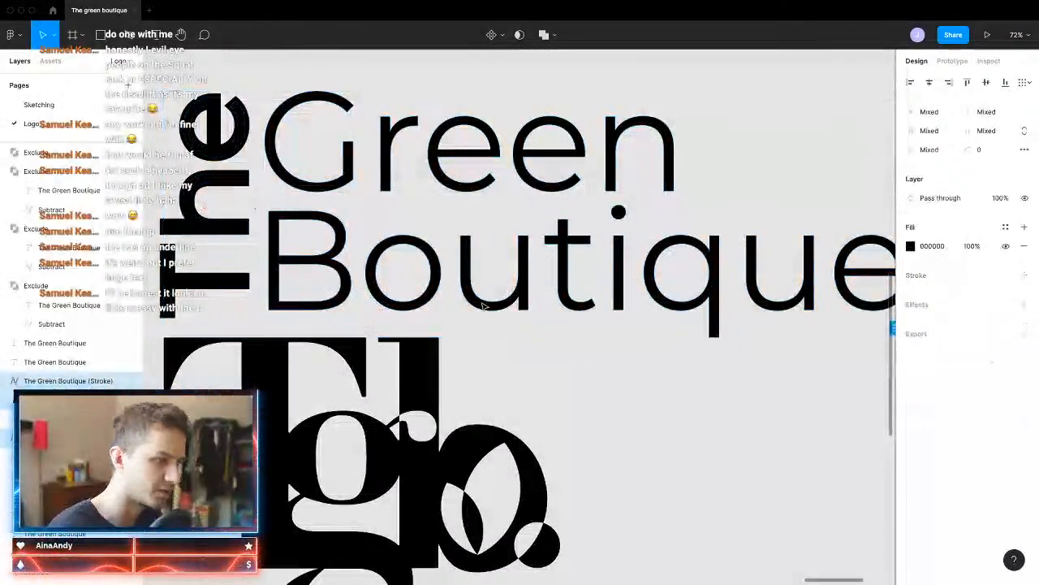
click(542, 35)
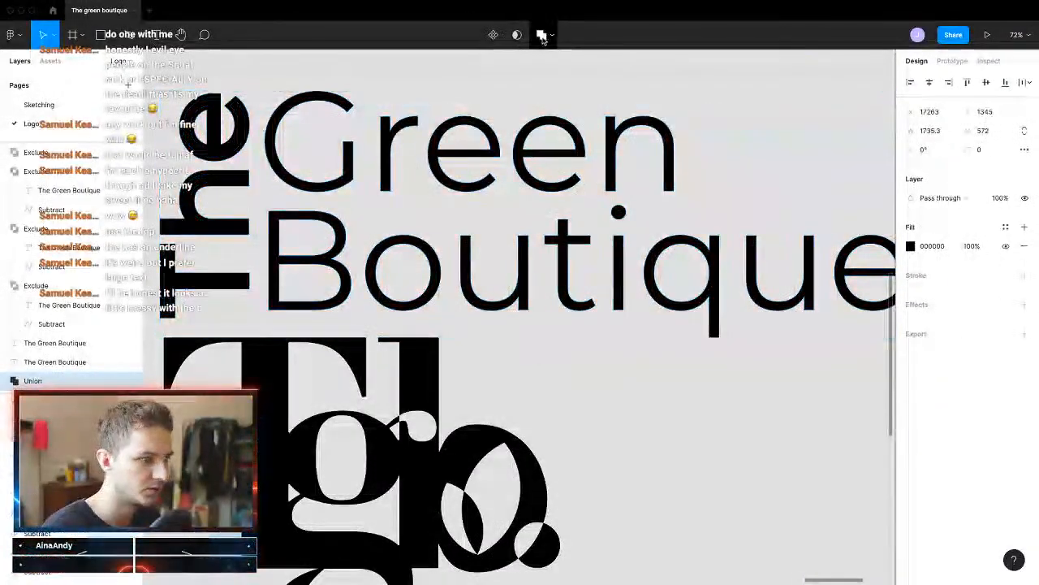
key(shift+1)
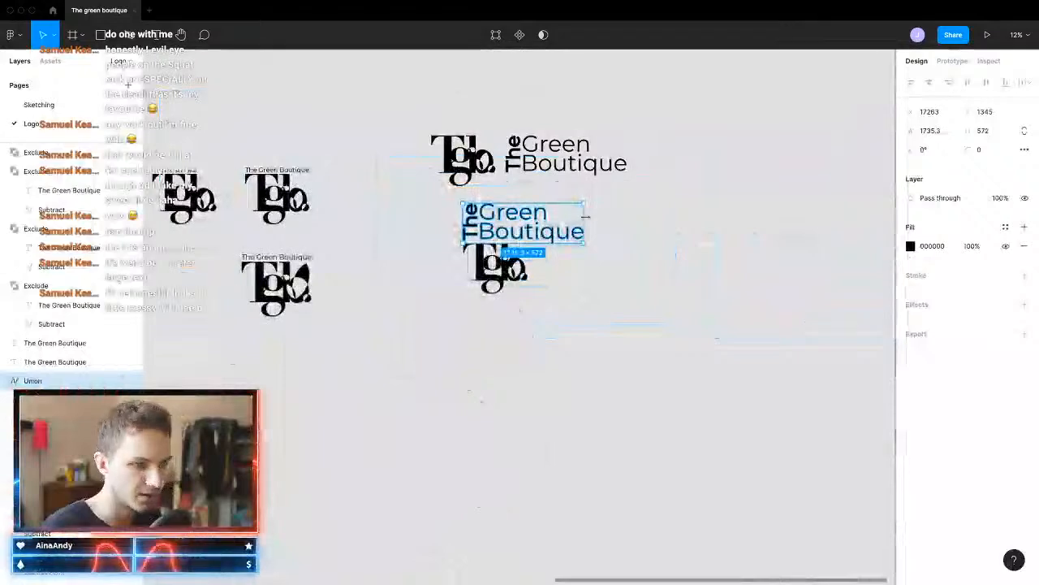
Step: Scale the flattened wordmark down to 640 × 212 and place it just above the monogram copy, matching the width of its upper letters
drag(585, 217, 513, 227)
scroll(508, 228, up, 8)
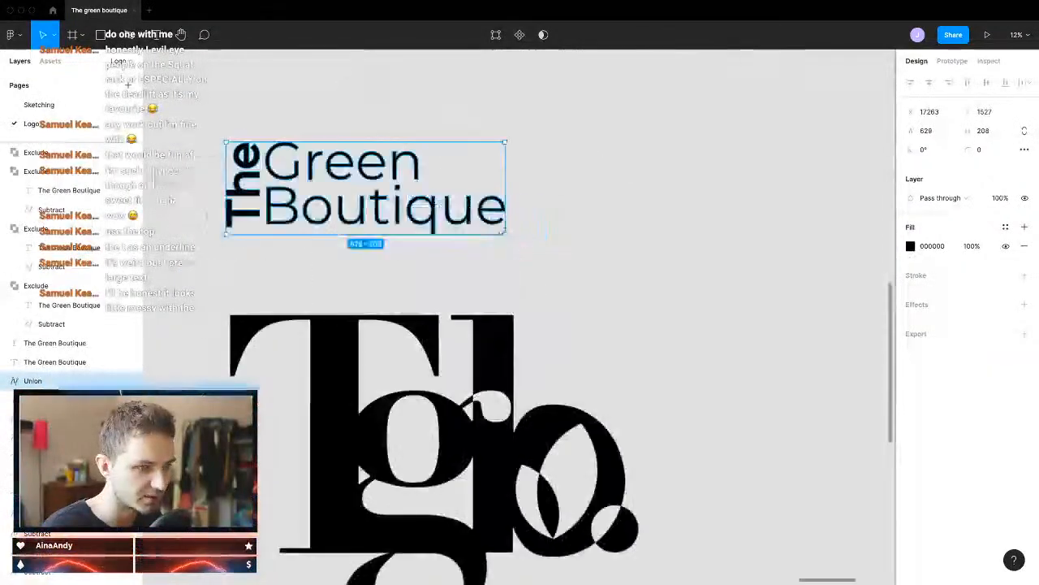
drag(404, 197, 408, 275)
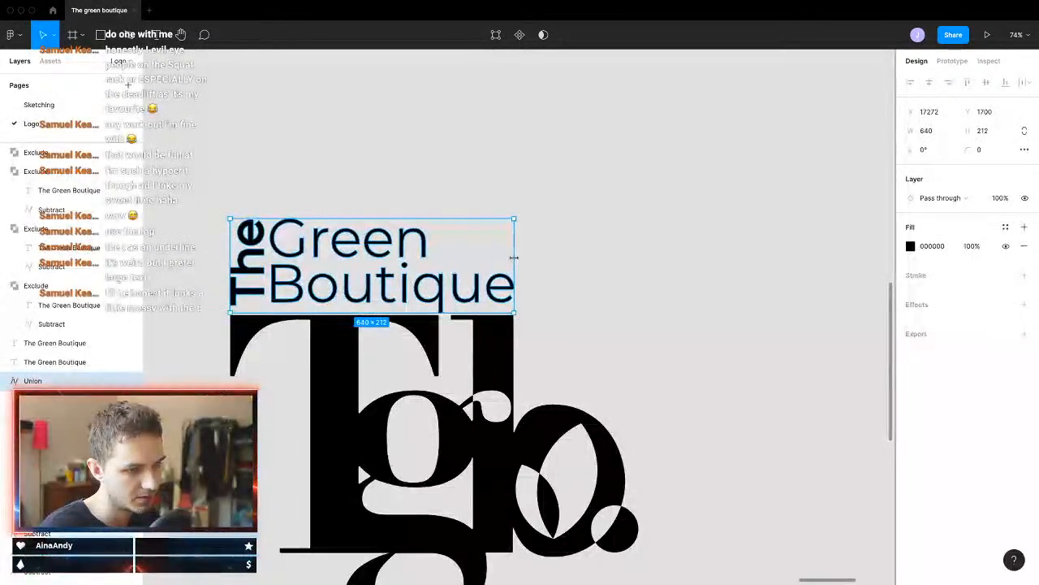
click(603, 262)
Step: Select the vector points of Green Boutique in the small wordmark and nudge them right, away from the vertical The
scroll(630, 315, down, 5)
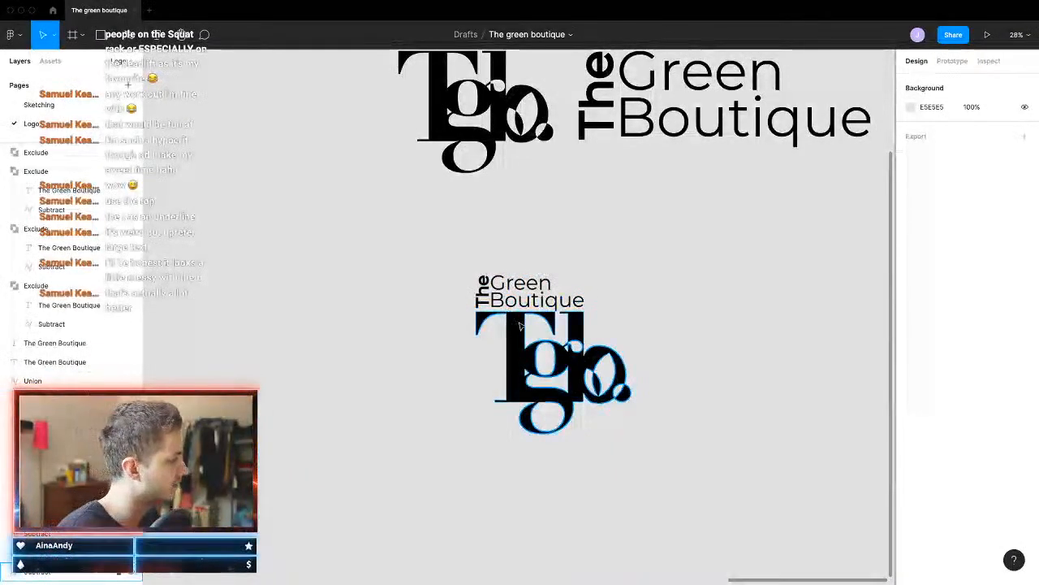
scroll(520, 325, up, 5)
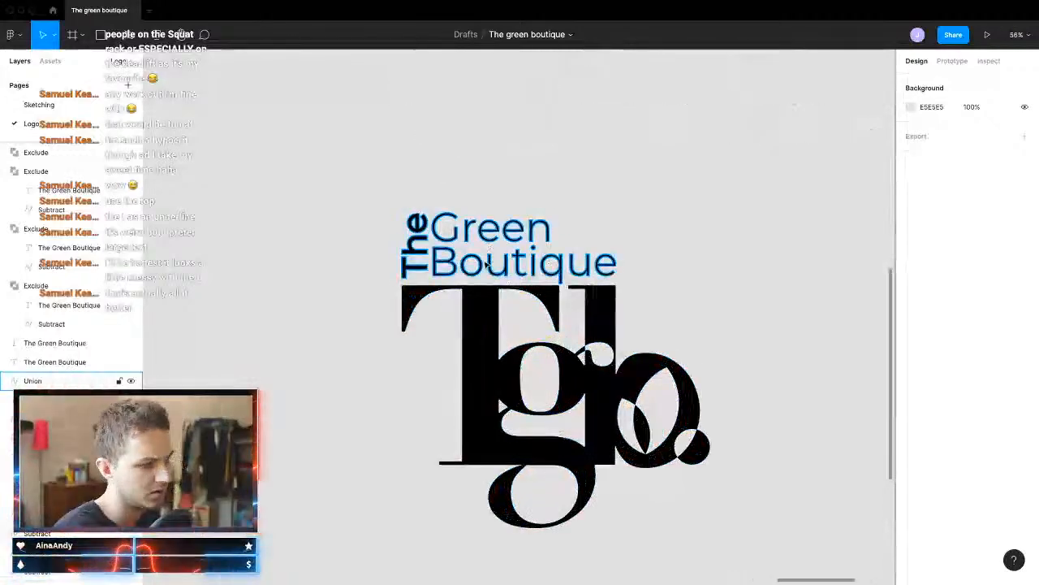
click(485, 264)
key(Escape)
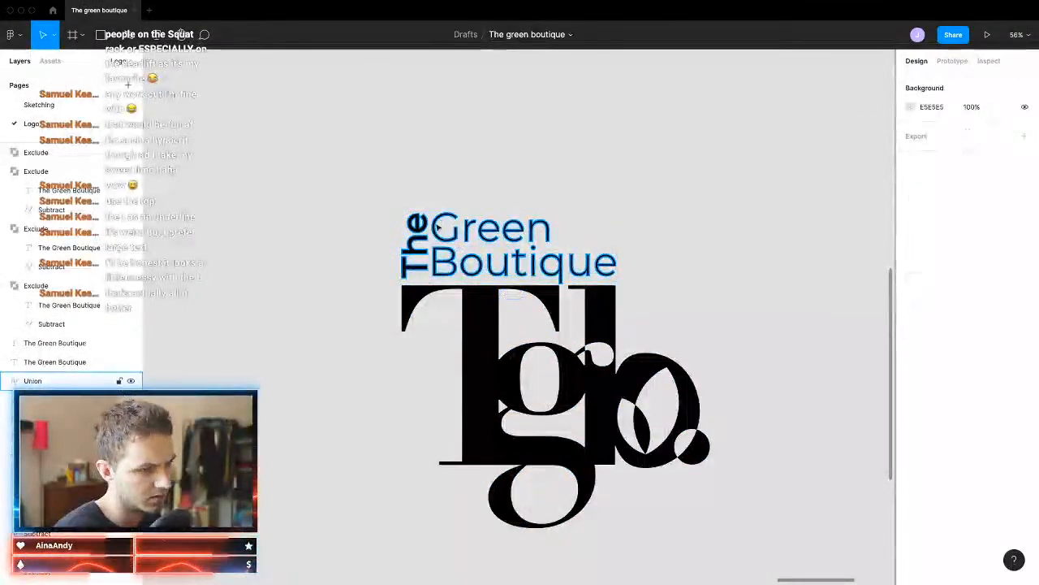
double_click(437, 229)
scroll(444, 239, up, 5)
drag(412, 167, 869, 376)
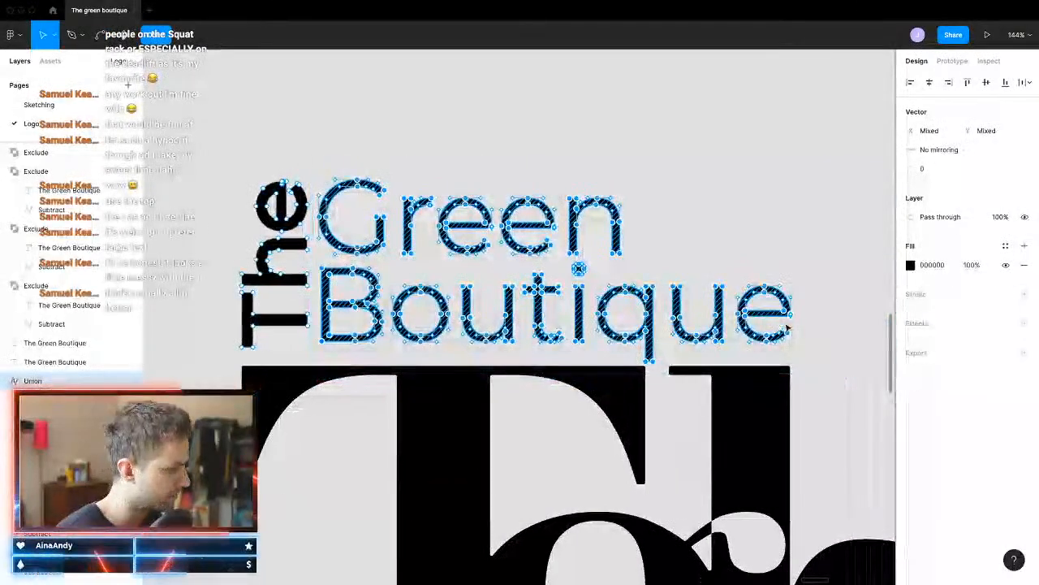
key(Right)
key(Right)
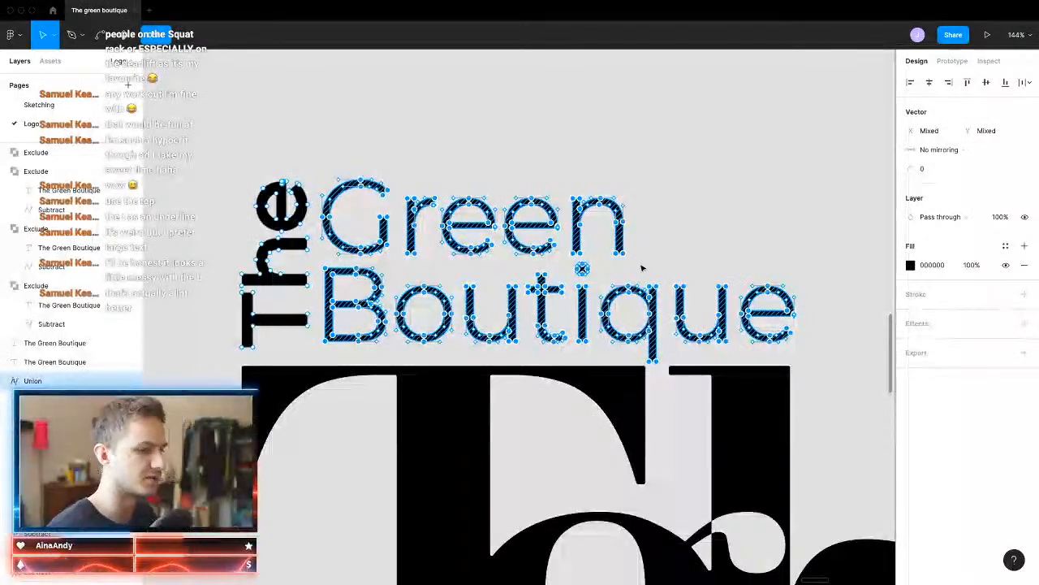
click(388, 94)
click(387, 94)
click(387, 95)
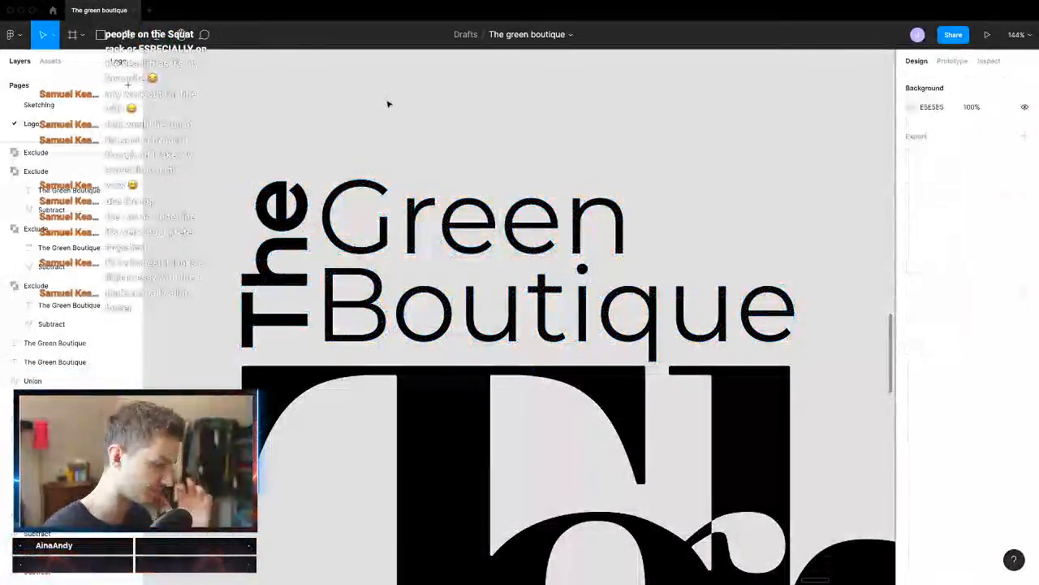
Step: Nudge the small wordmark up to Y 1697, keeping its left edge aligned with the monogram at X 17272
scroll(572, 283, down, 5)
scroll(664, 330, right, 1)
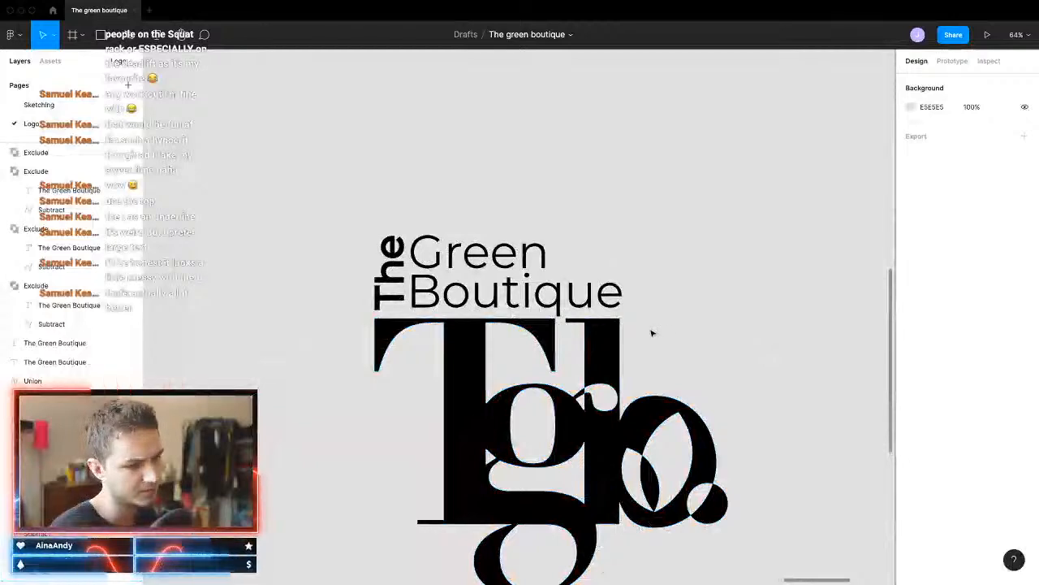
click(561, 300)
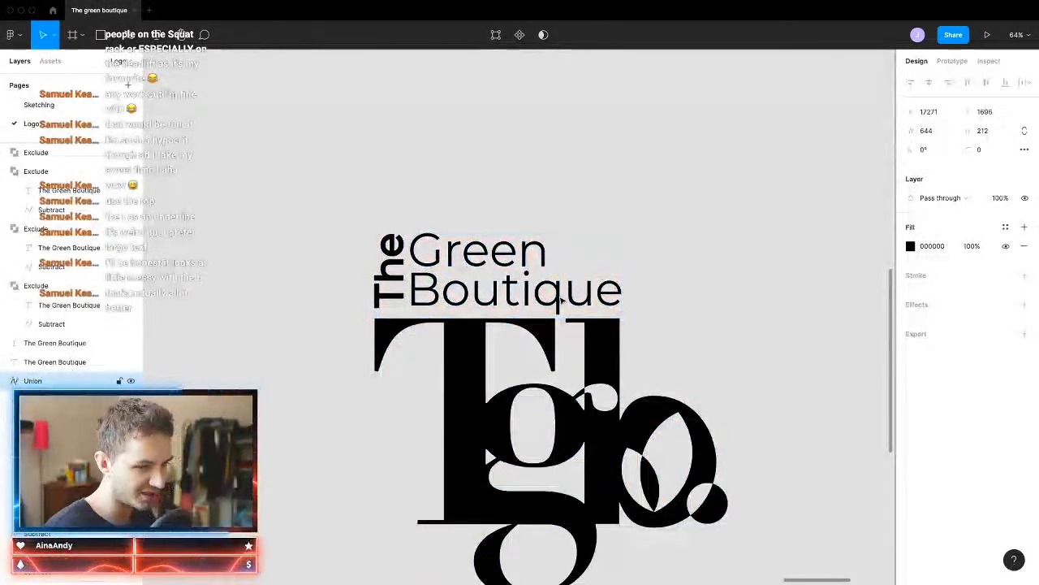
key(Up)
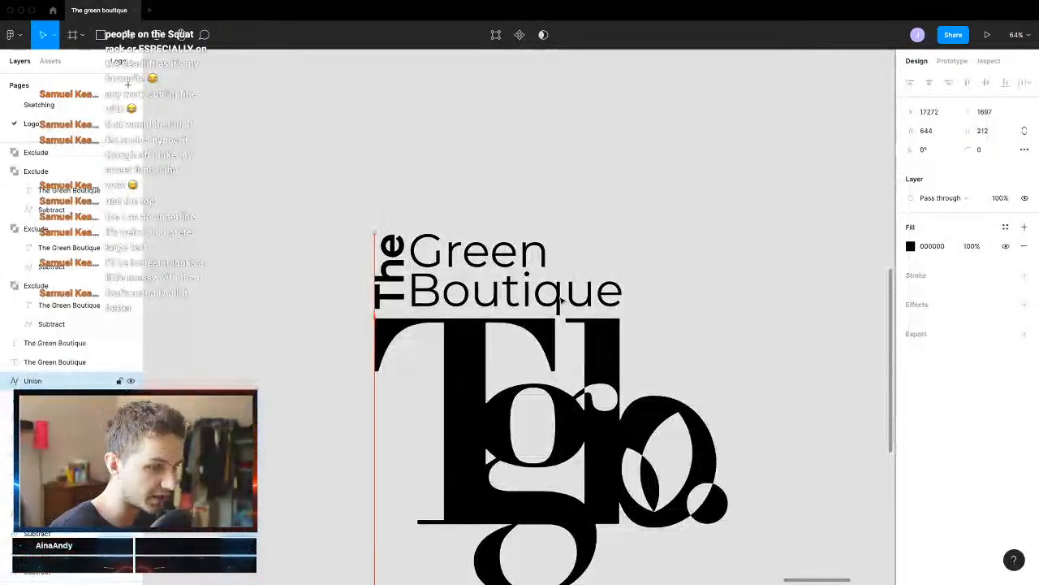
click(644, 176)
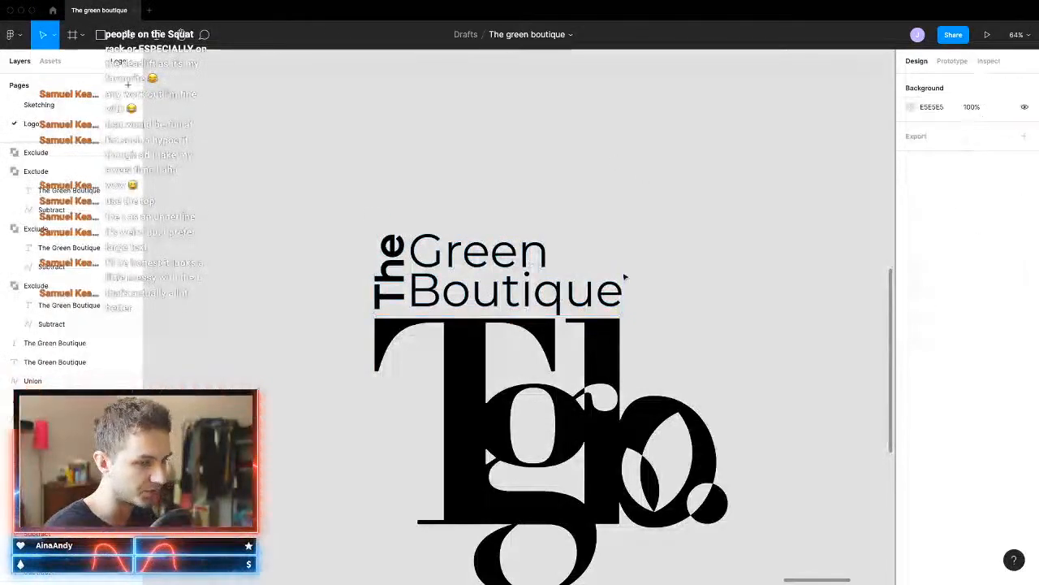
scroll(691, 383, down, 3)
scroll(689, 422, right, 3)
scroll(642, 419, down, 2)
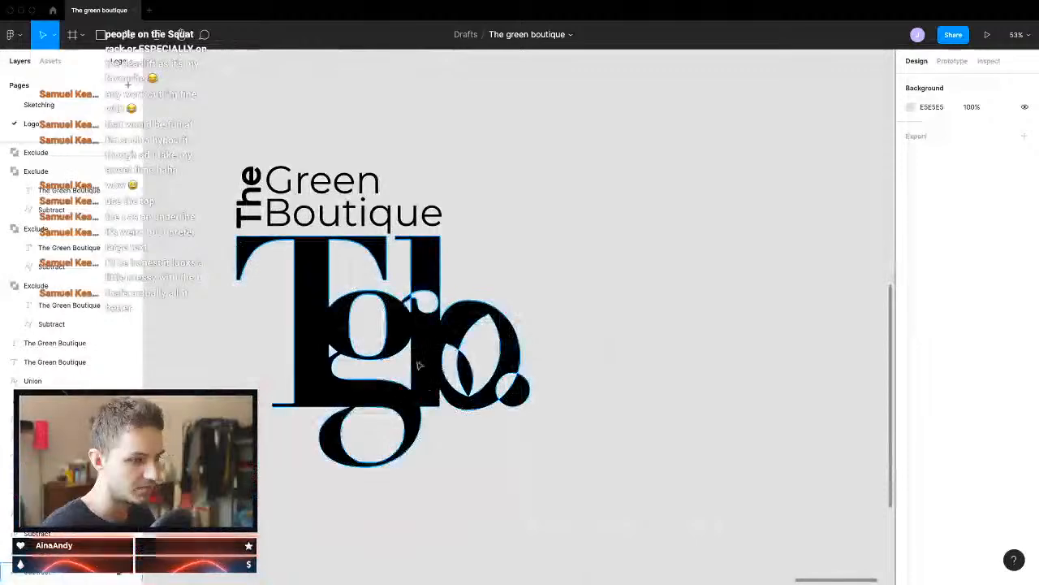
scroll(419, 365, left, 3)
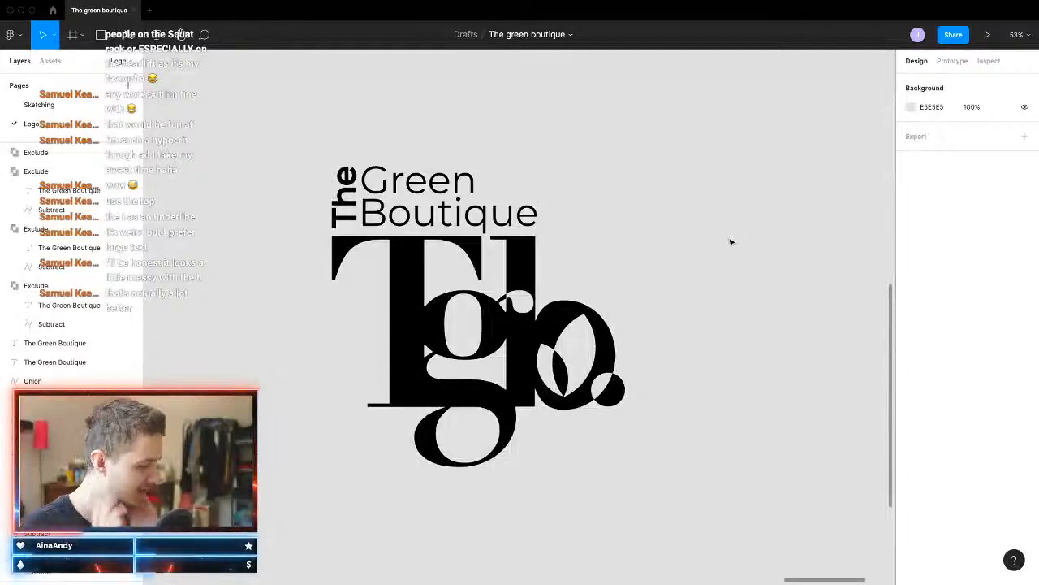
Step: Switch to Safari and search the web for philadelphia museum in a new tab
key(ctrl+Up)
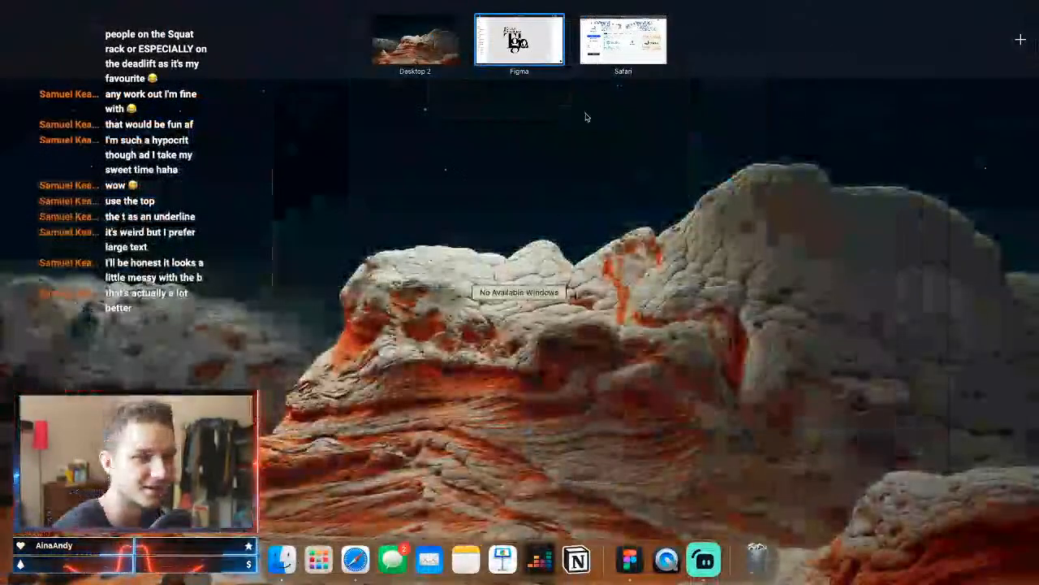
click(623, 41)
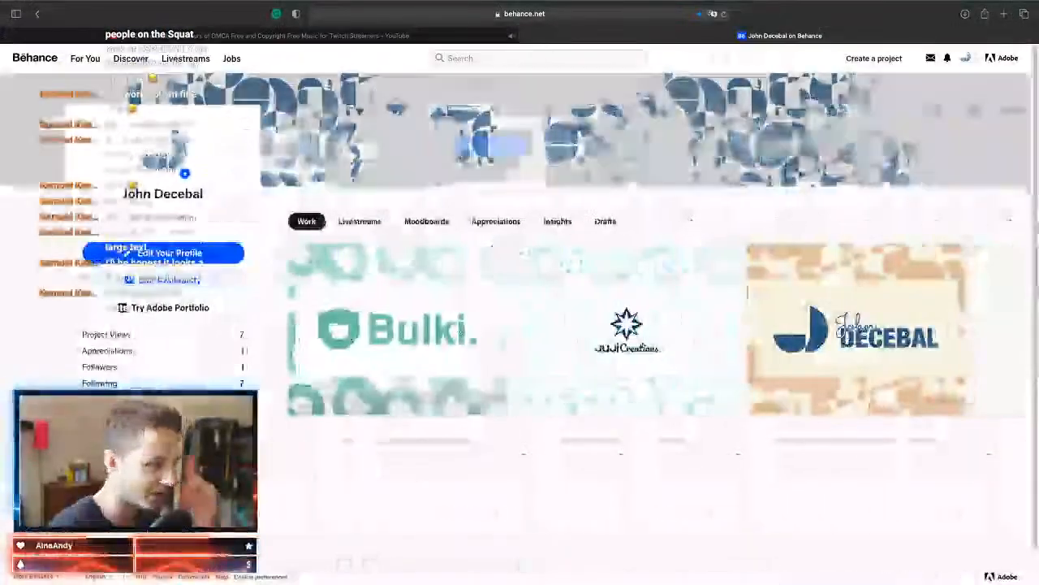
click(1005, 14)
mouse_move(559, 32)
text(ph)
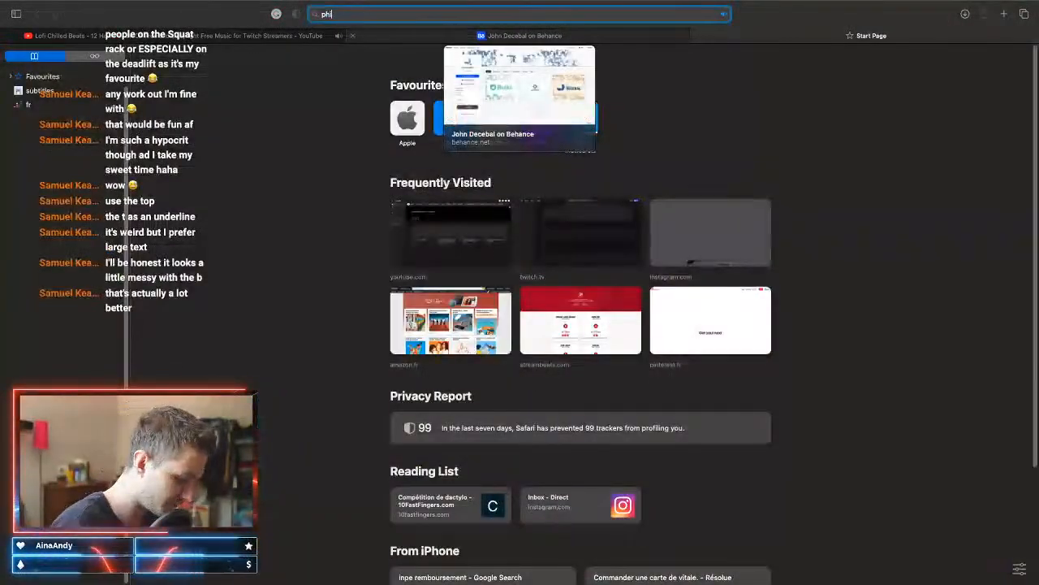
text(iladelph)
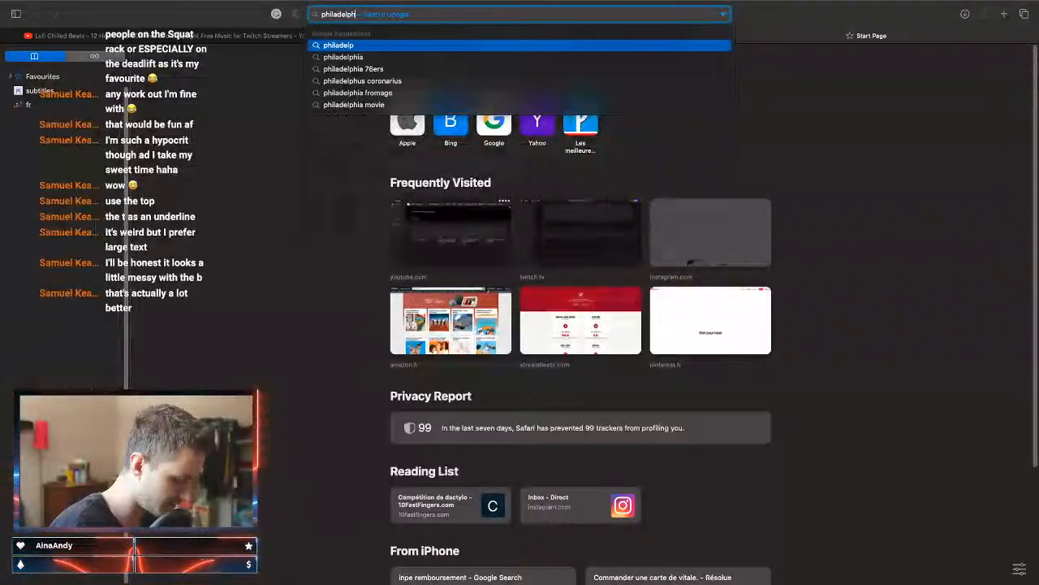
text(ia muse)
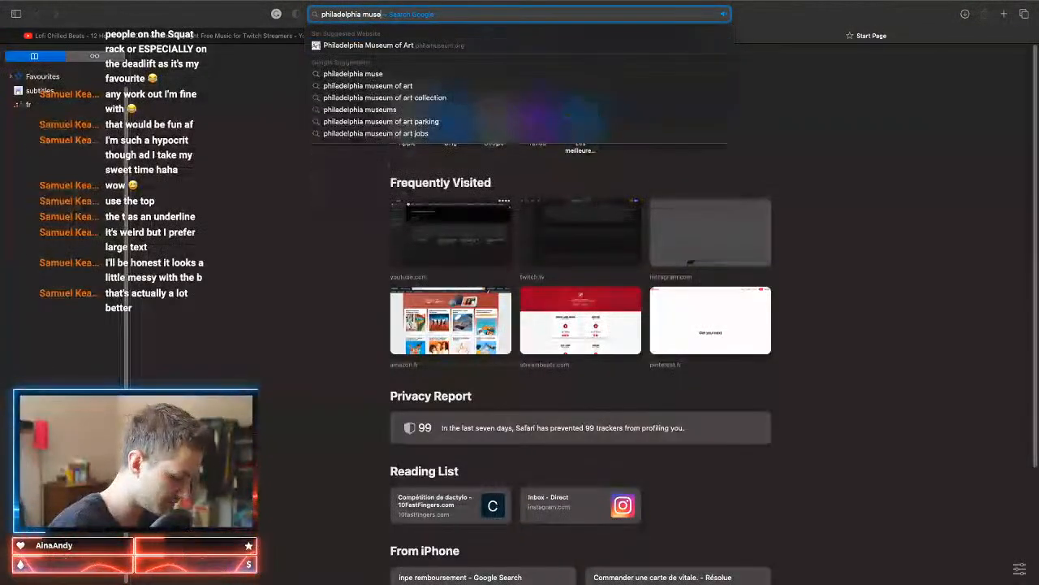
text(um)
key(Return)
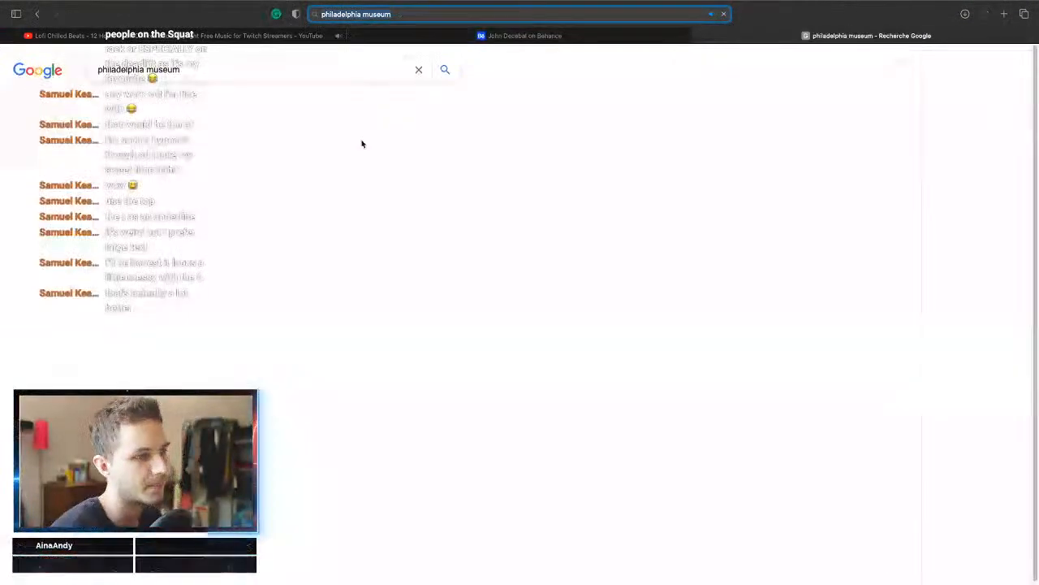
Step: Search images for philadelphia museum logo and preview the designboom rebrand result and the Brand New logo comparison
click(203, 71)
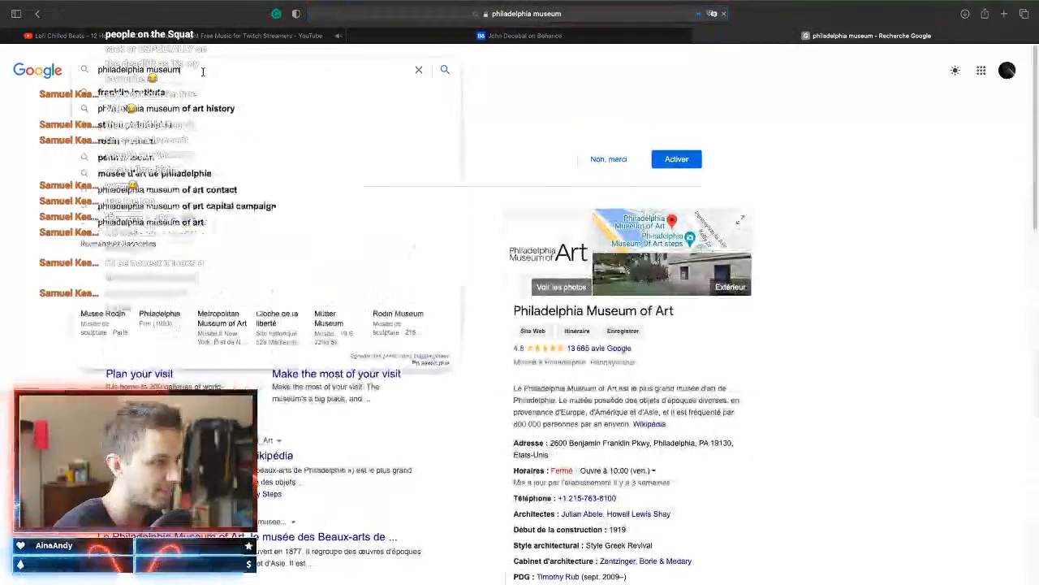
text(logo)
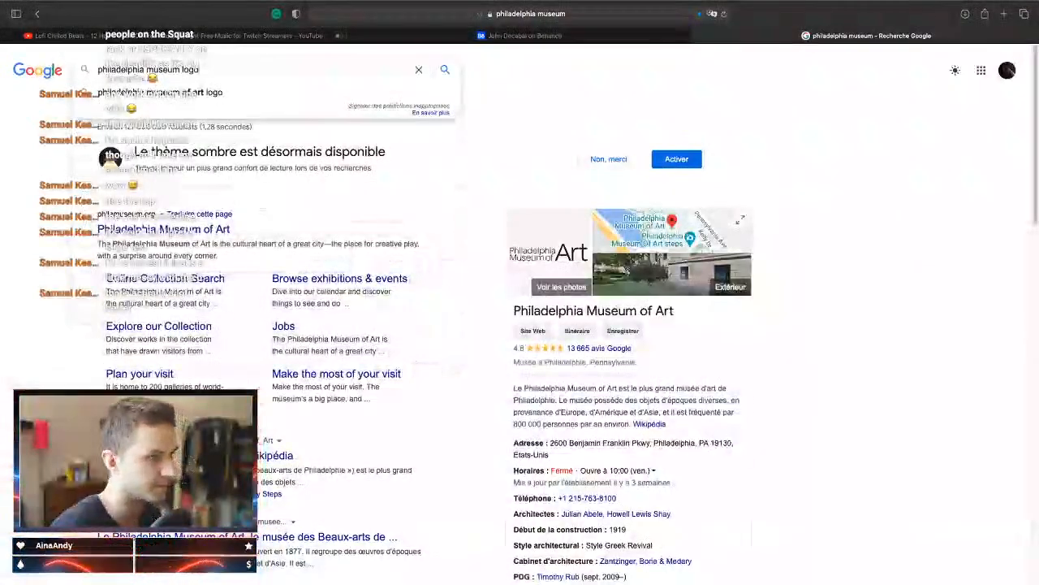
key(Return)
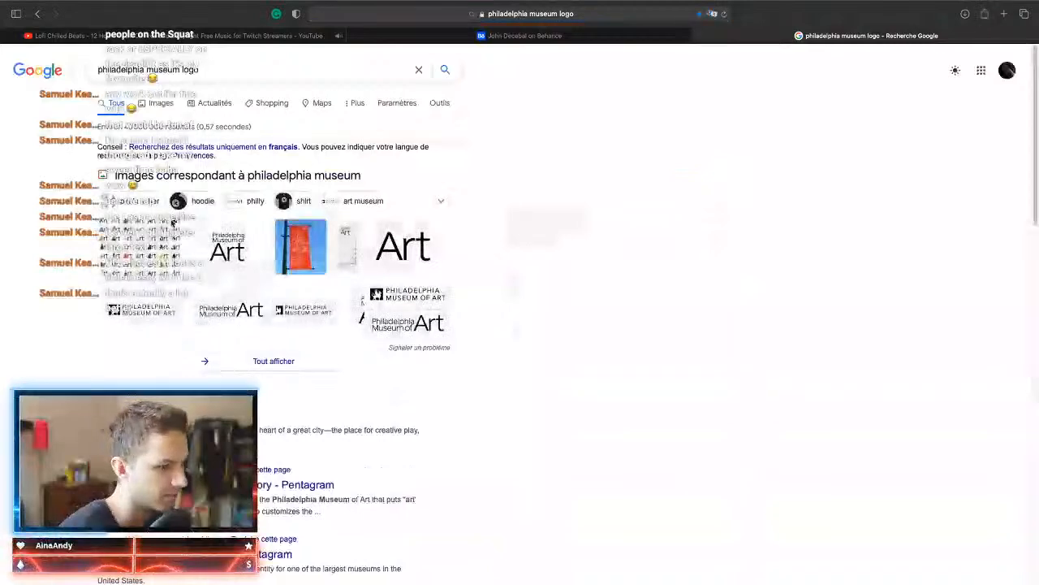
click(160, 103)
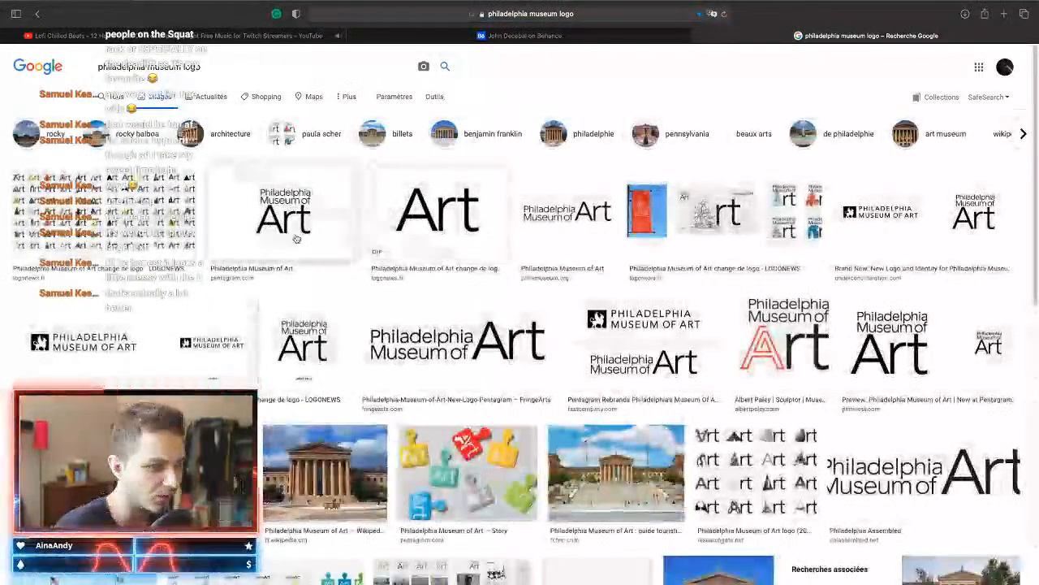
scroll(341, 293, down, 1)
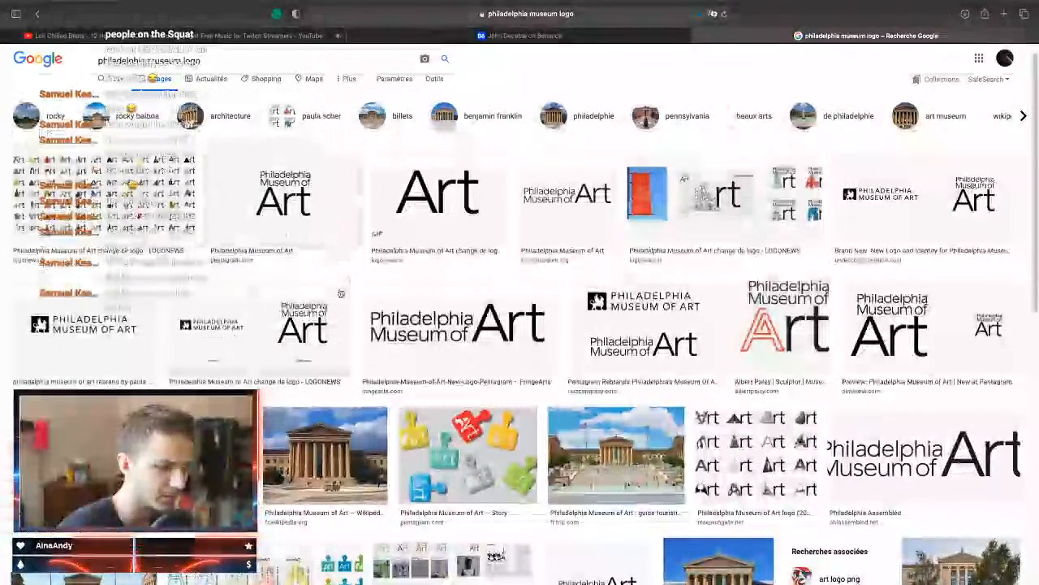
click(104, 357)
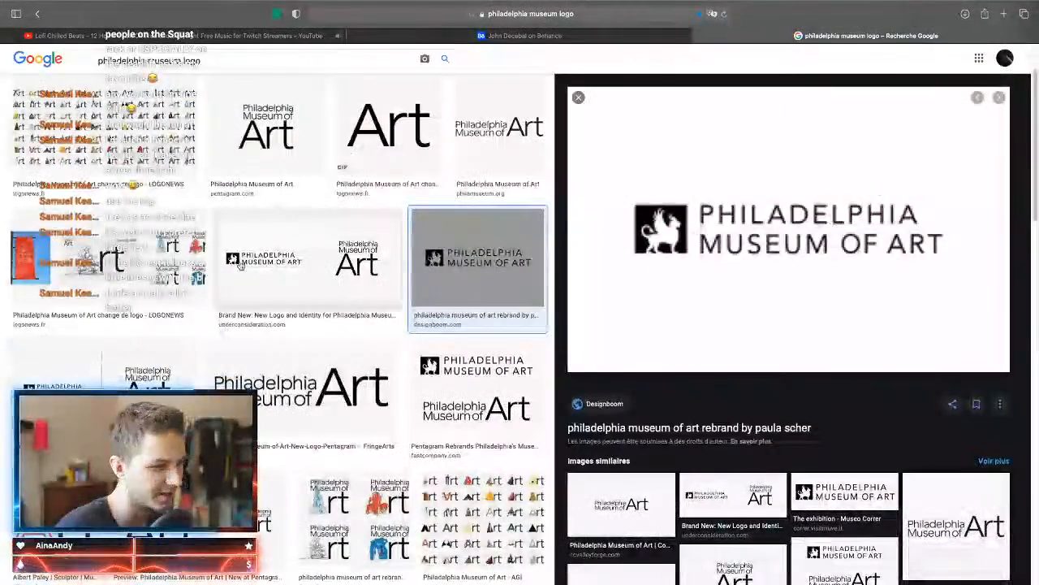
click(309, 260)
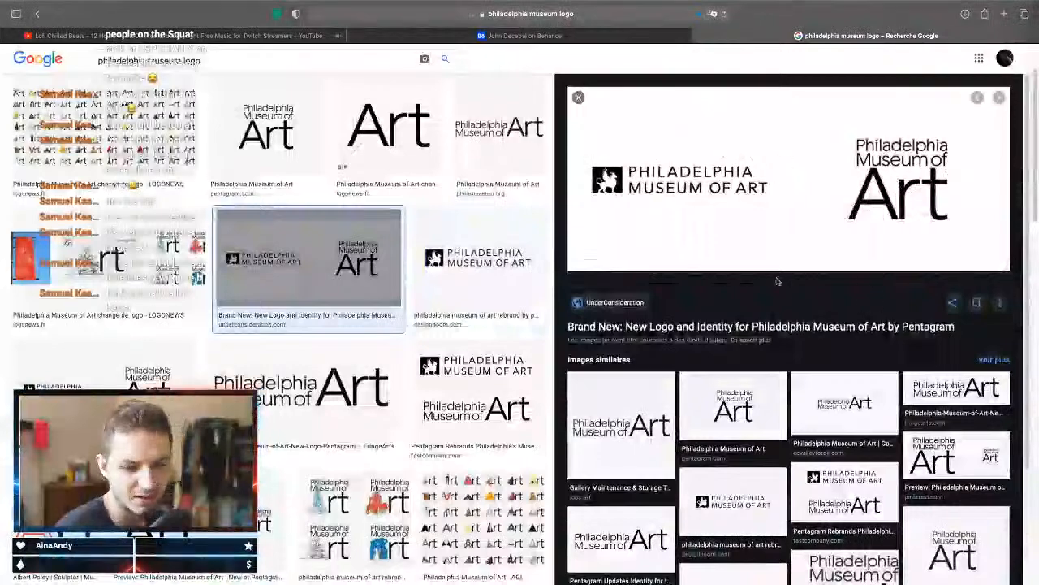
Step: Search images for museum of art london logo and browse the results for wordmark references
triple_click(311, 56)
text(museum)
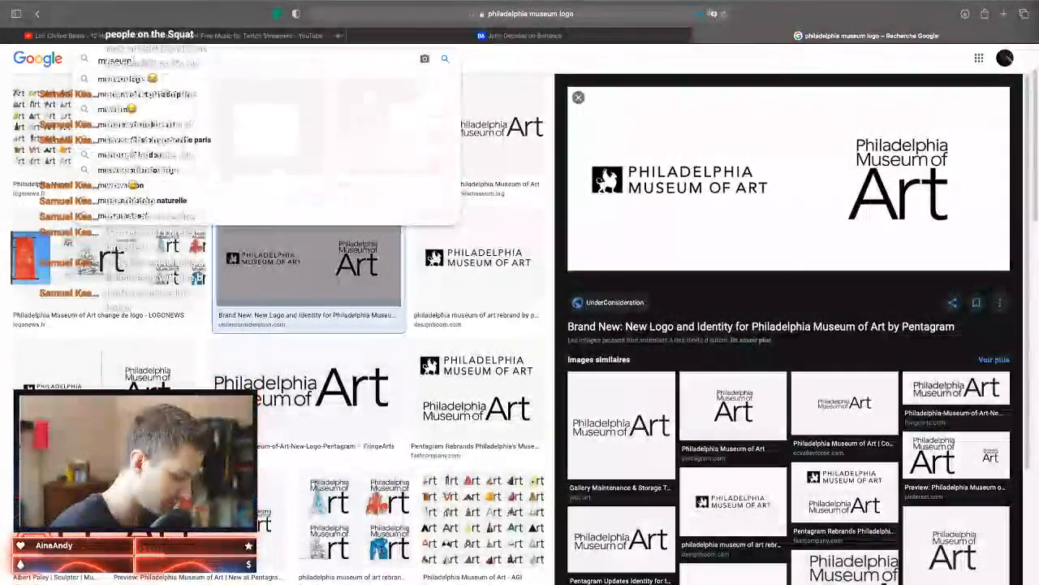
text( of art)
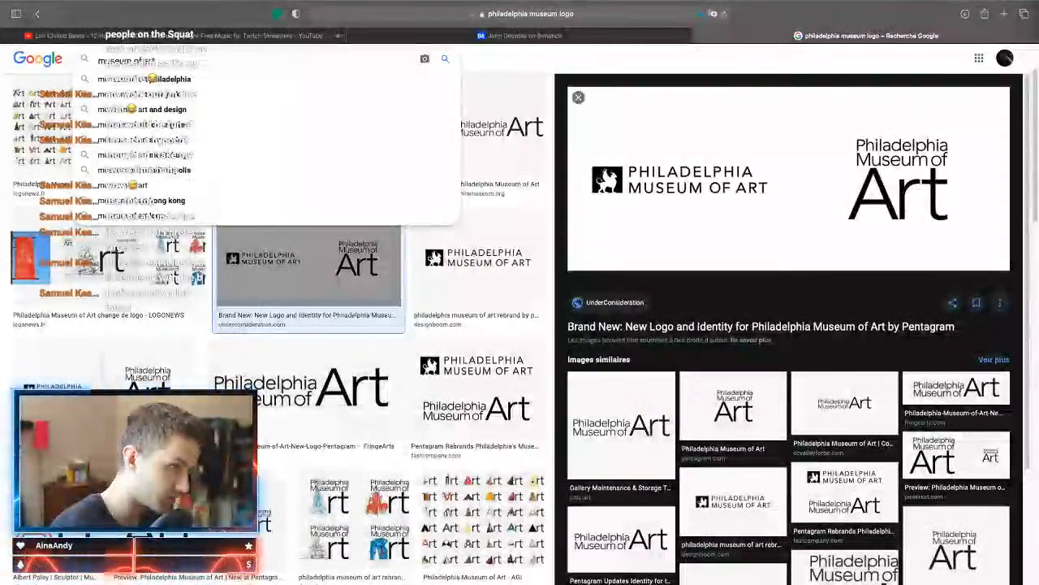
text( london logo)
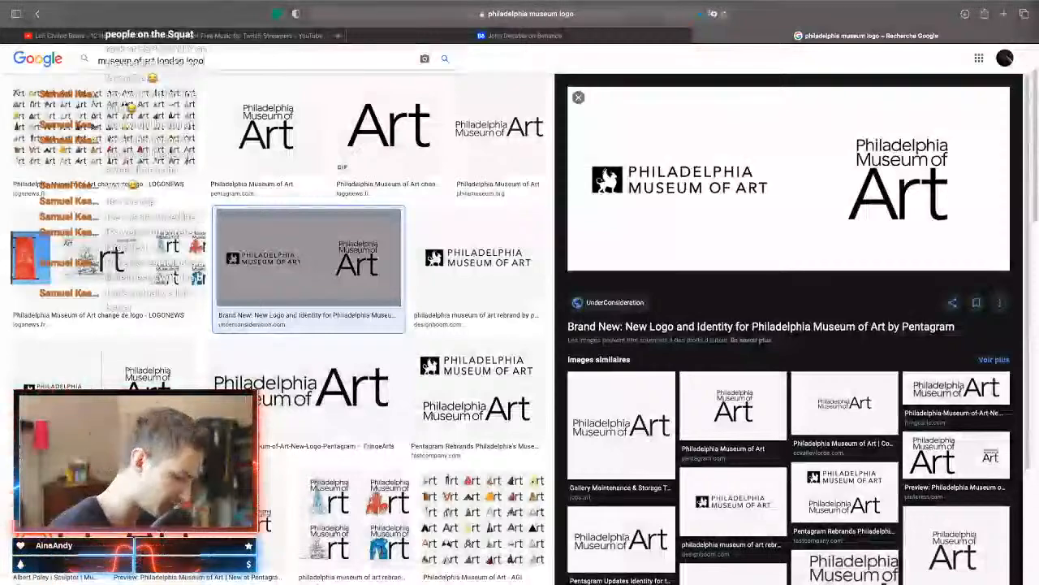
key(Return)
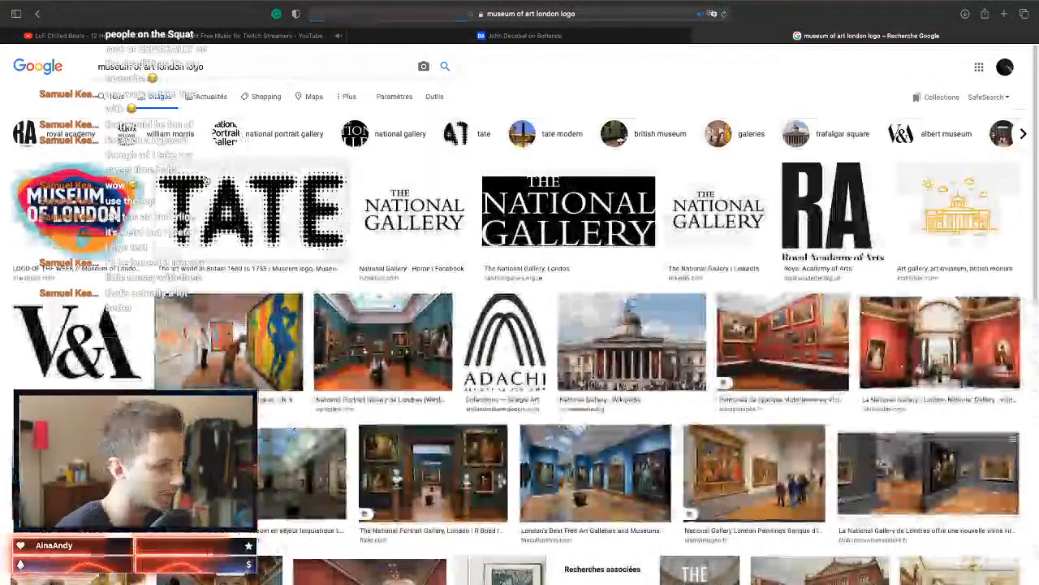
scroll(388, 223, down, 1)
scroll(519, 325, down, 2)
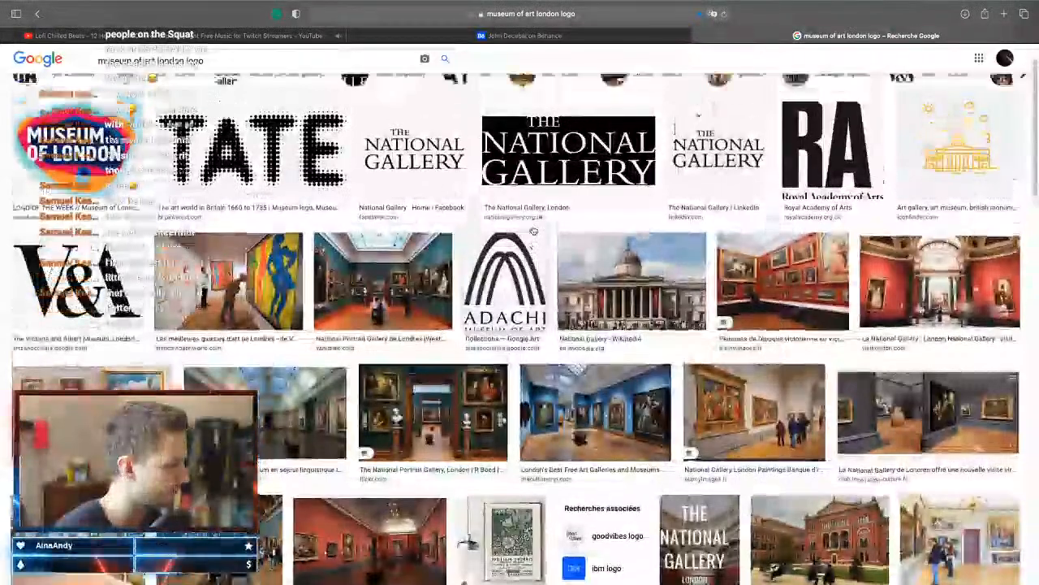
scroll(519, 324, down, 2)
scroll(520, 325, up, 3)
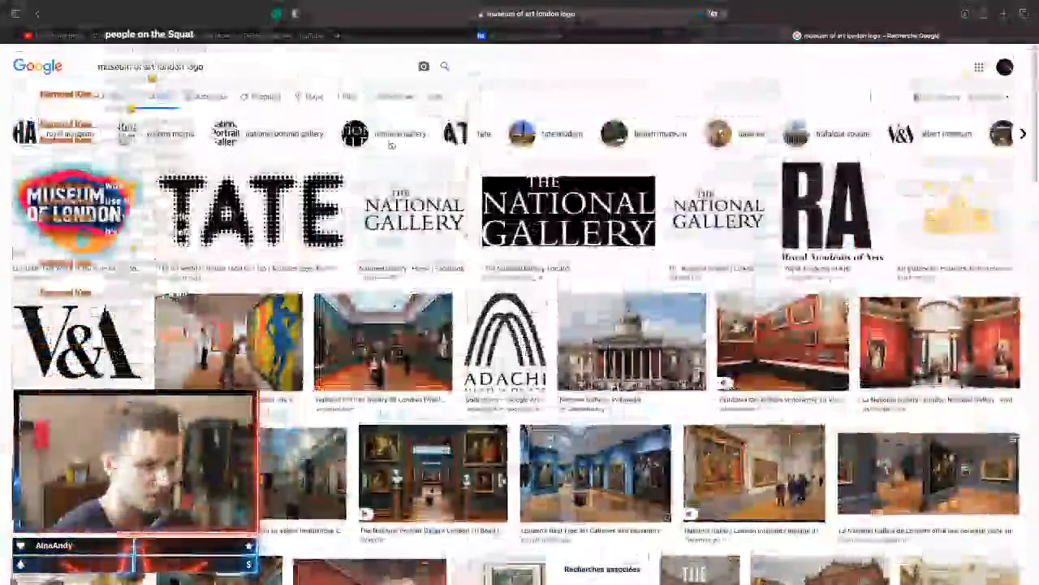
Step: Search images for the University of Reading logo
drag(284, 69, 79, 60)
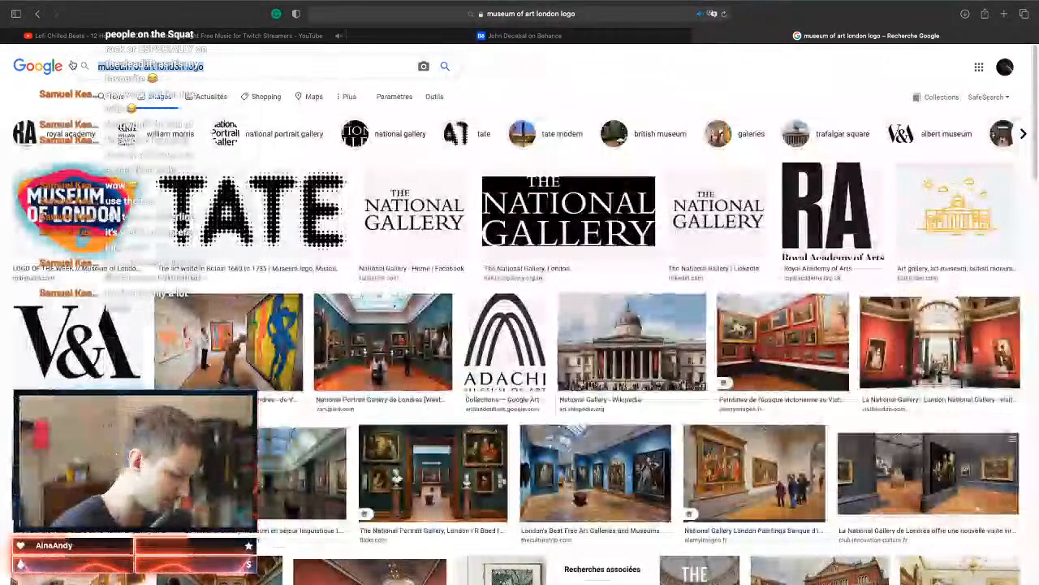
text(unvei)
text(sity)
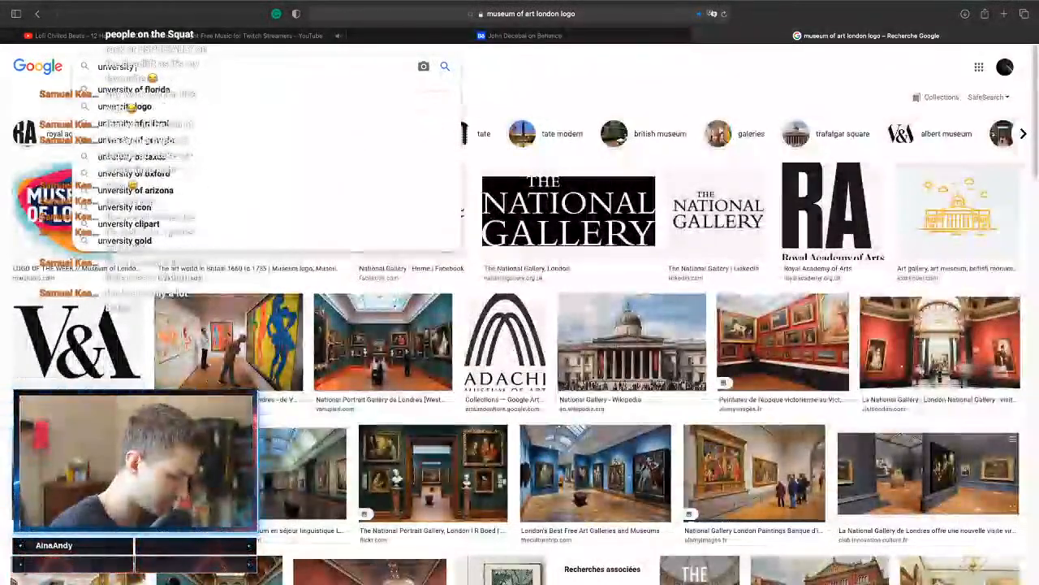
text( of reading logo)
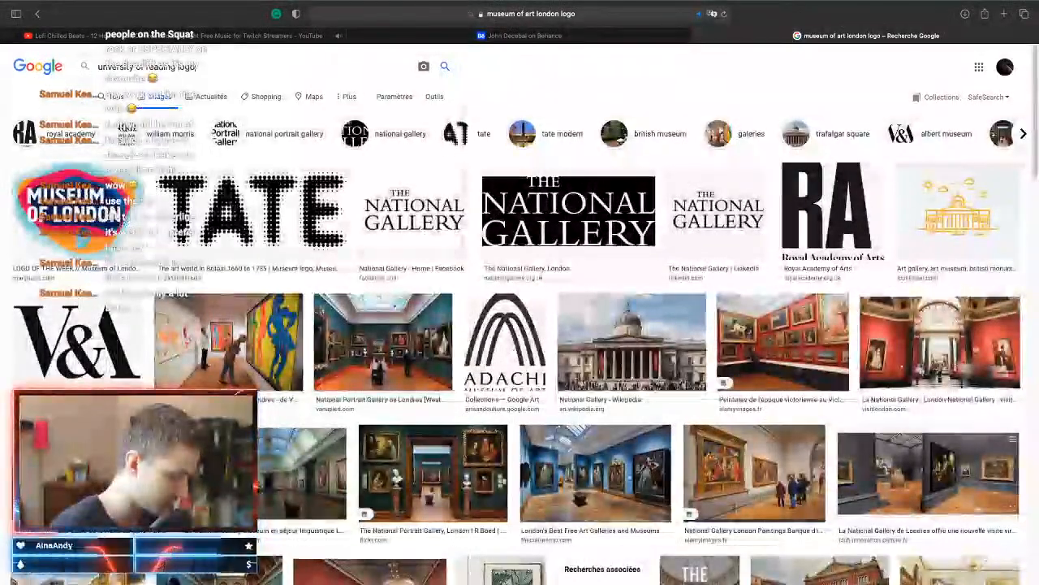
key(Return)
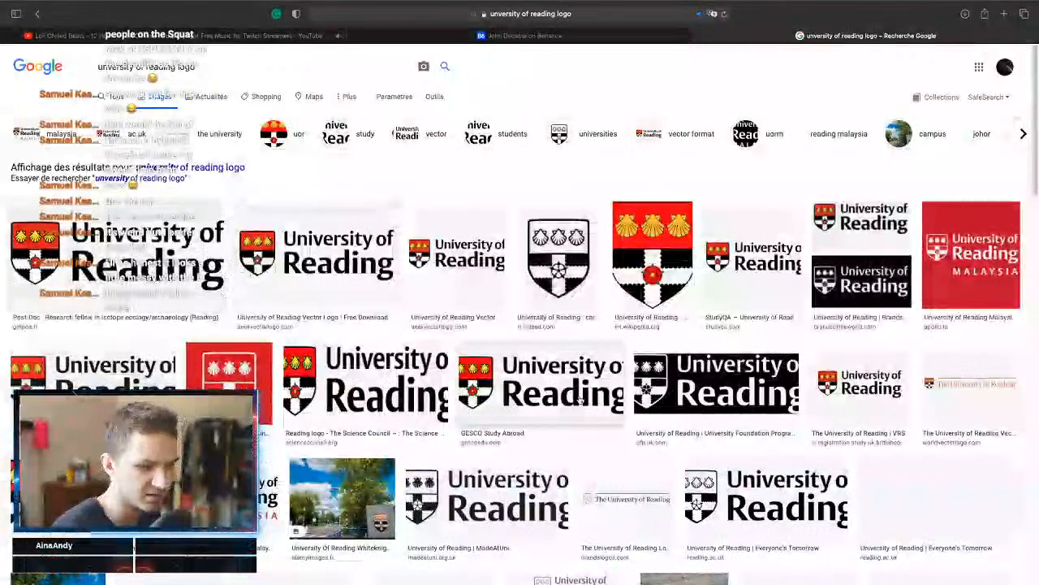
Step: Search images for ifnh logo and preview the Institute for Food, Nutrition and Health logo and two DHEST logos
click(229, 65)
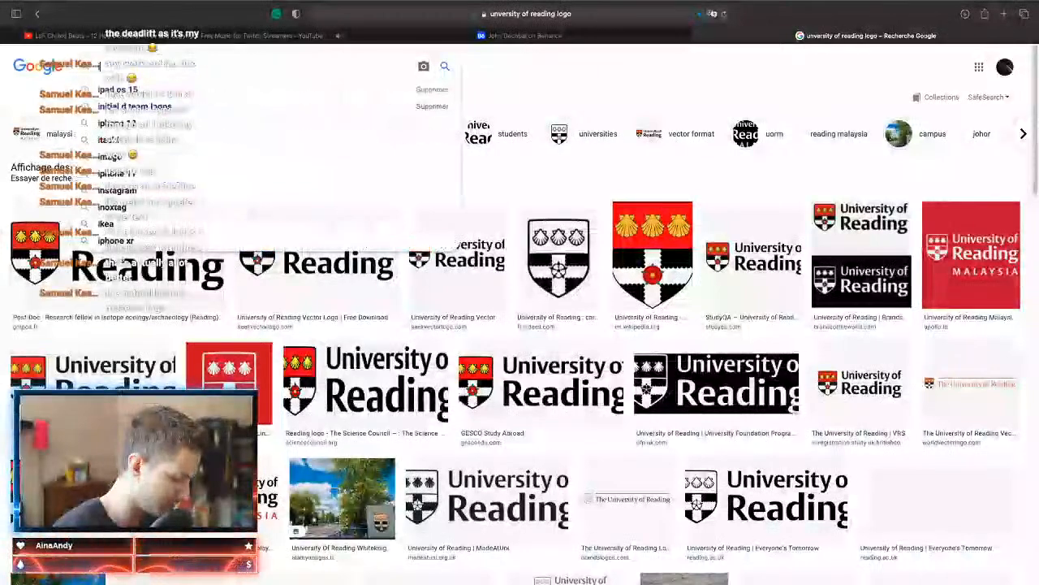
key(Return)
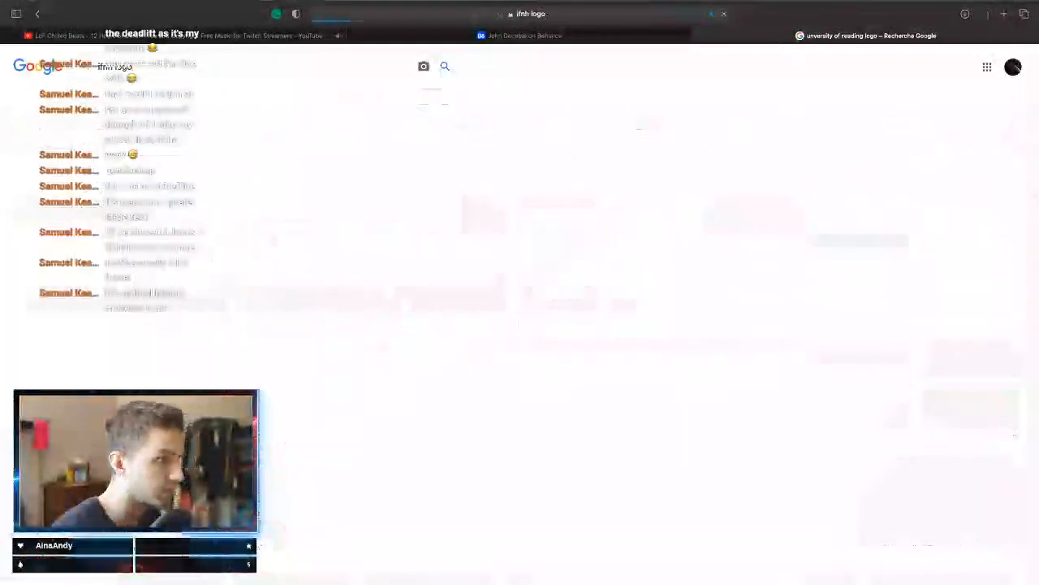
click(98, 204)
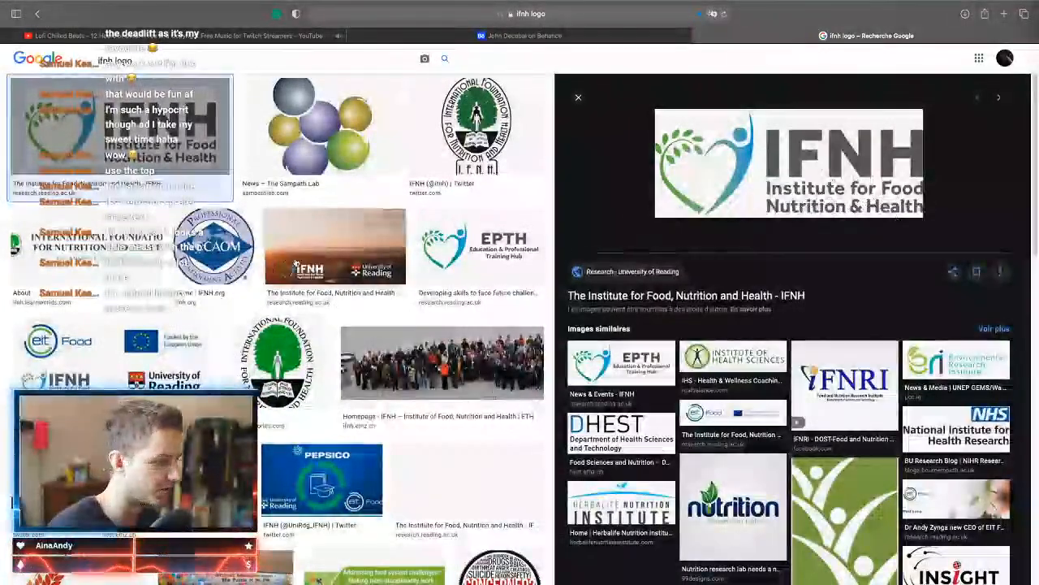
scroll(190, 339, down, 1)
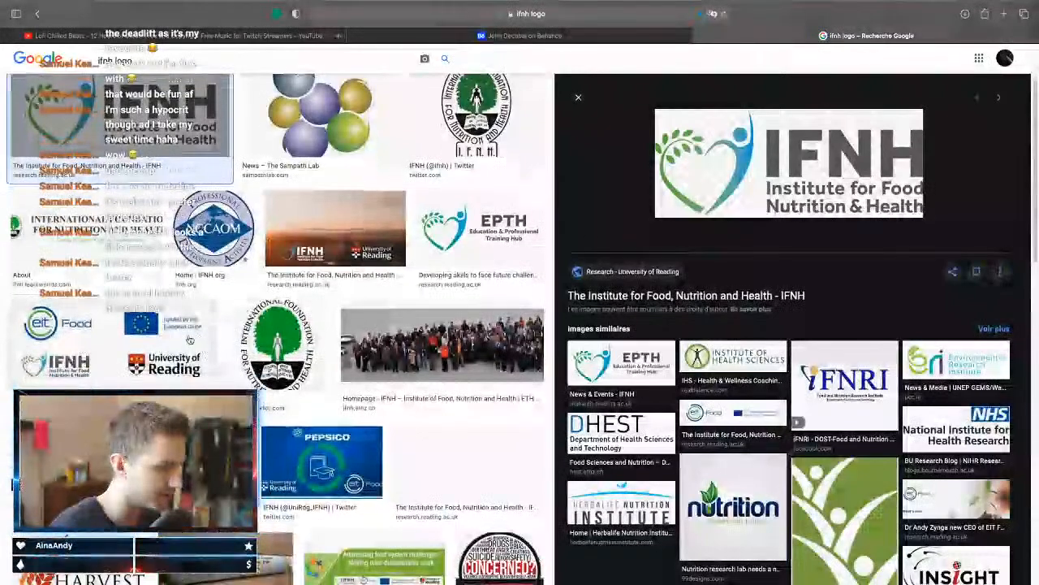
scroll(189, 339, down, 5)
click(120, 341)
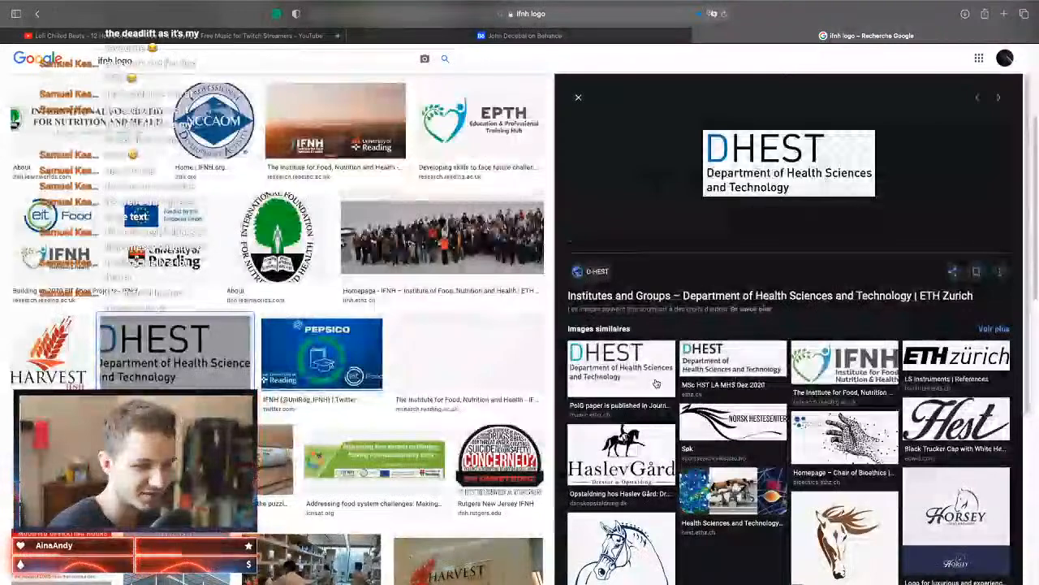
click(656, 383)
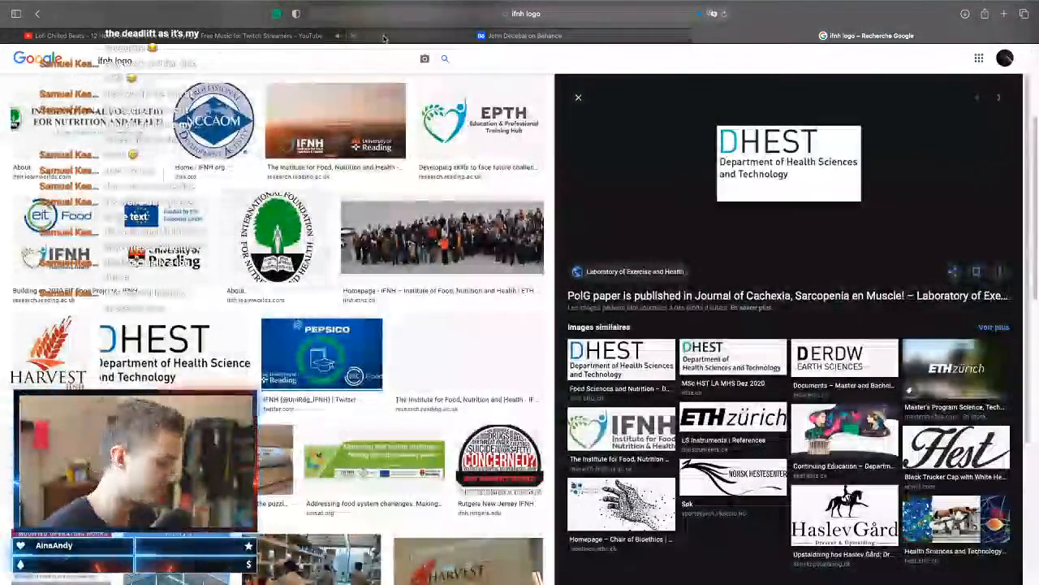
Step: Switch back to Figma, align the stacked logo with the horizontal logo's left edge and duplicate it alongside
key(ctrl+Up)
click(622, 38)
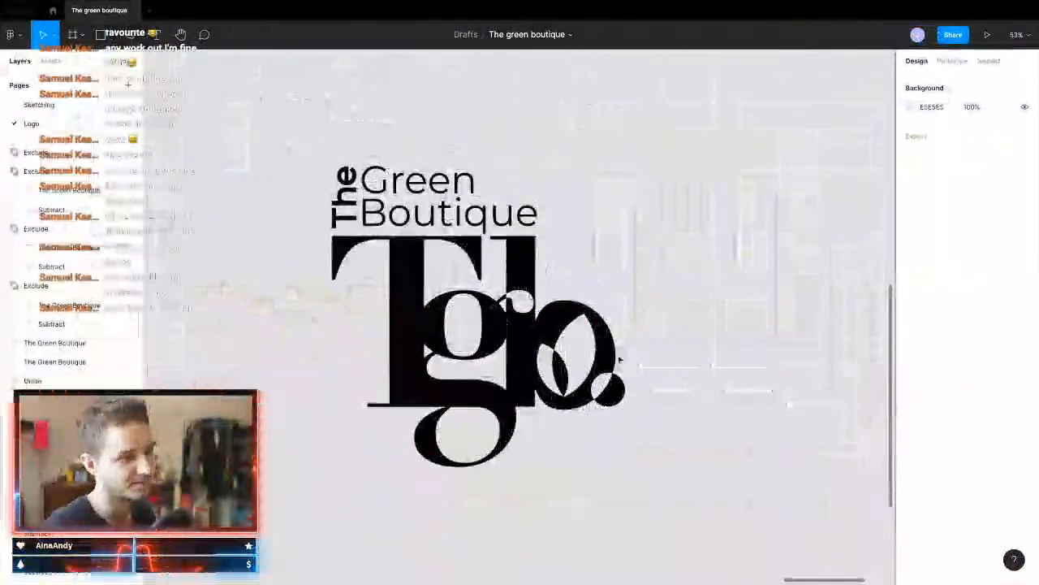
scroll(439, 303, down, 6)
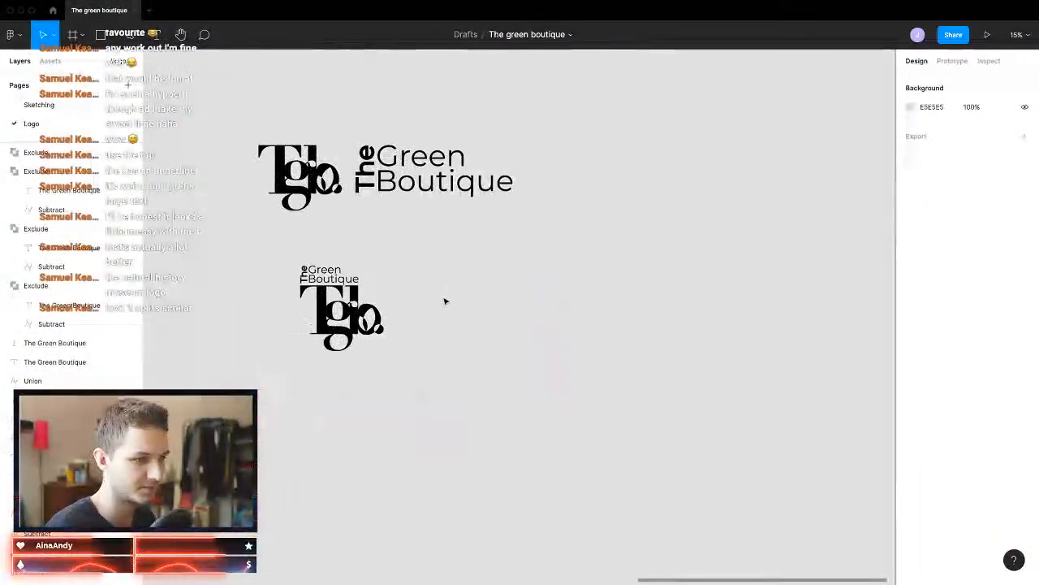
drag(450, 258, 276, 330)
drag(276, 330, 478, 324)
Step: Stand the duplicate's wordmark vertically just left of its monogram, rotated to -90° and scaled to 733 × 242 to match the monogram's height
double_click(487, 284)
drag(487, 284, 580, 345)
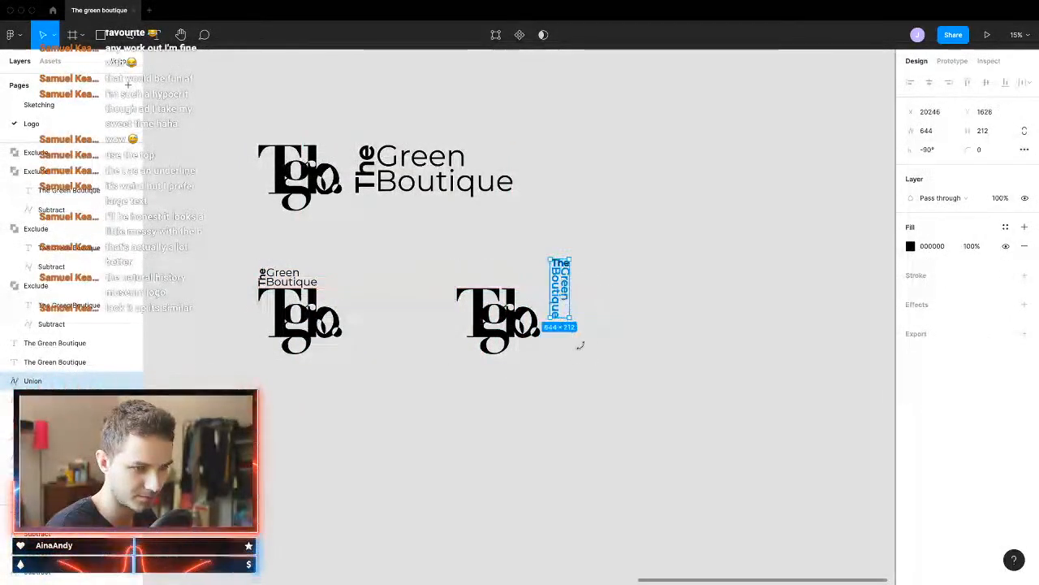
drag(564, 290, 552, 361)
scroll(552, 348, up, 5)
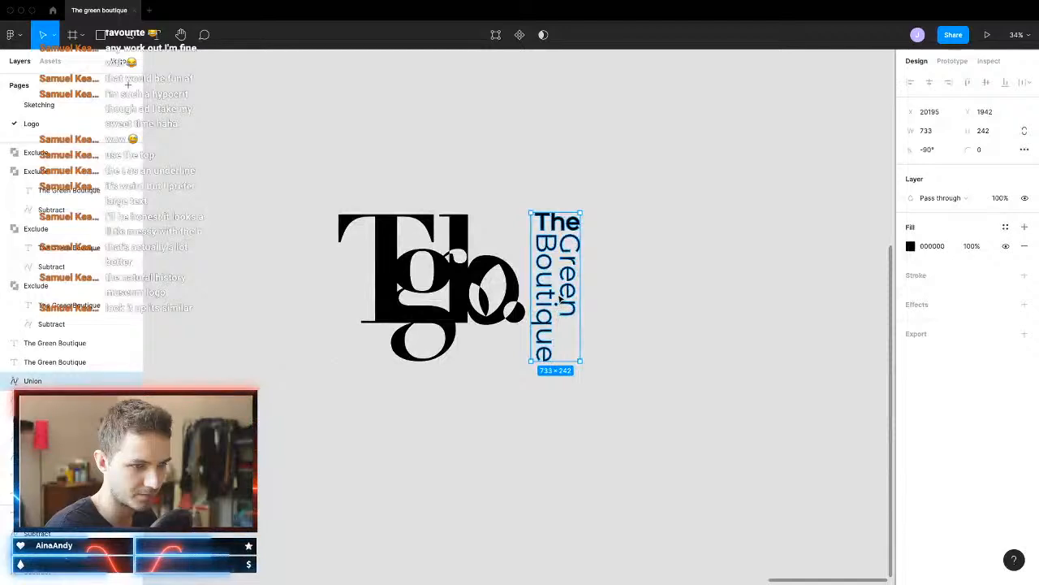
drag(559, 300, 309, 305)
click(360, 416)
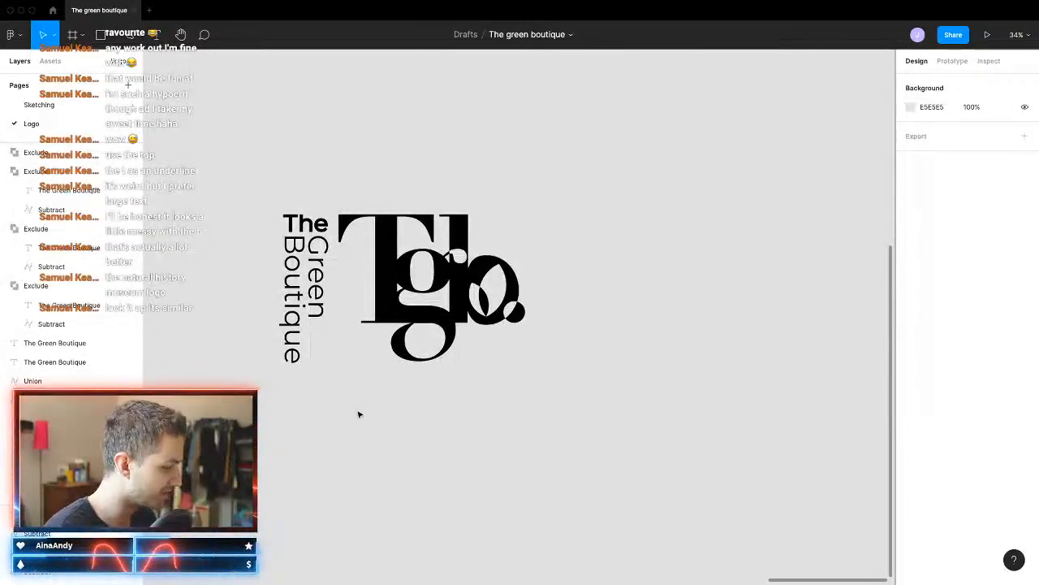
Step: Switch to the browser and search images for national history museum logo
key(ctrl+Up)
click(505, 47)
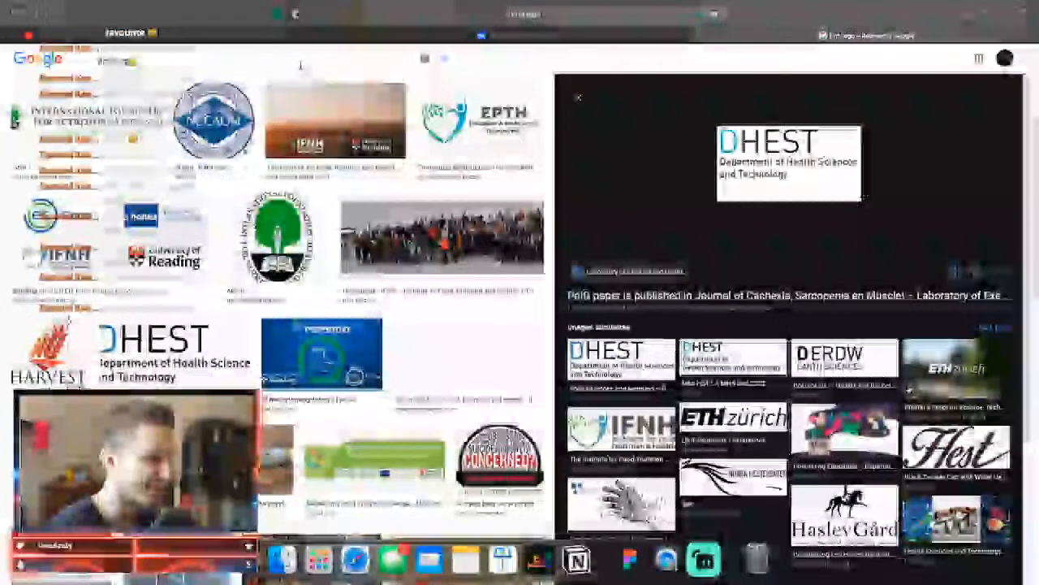
triple_click(300, 63)
text(na)
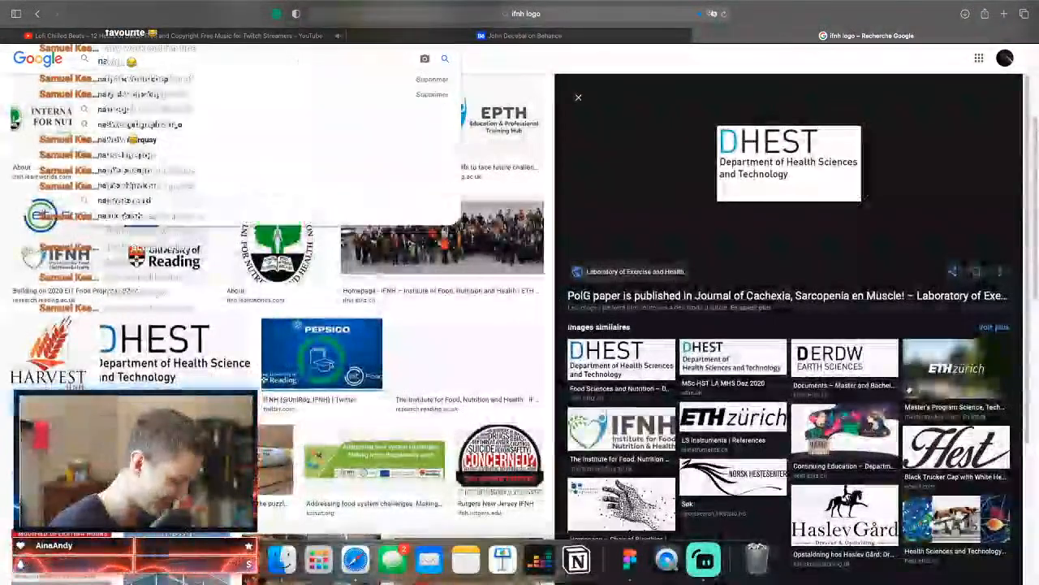
text(tional hist)
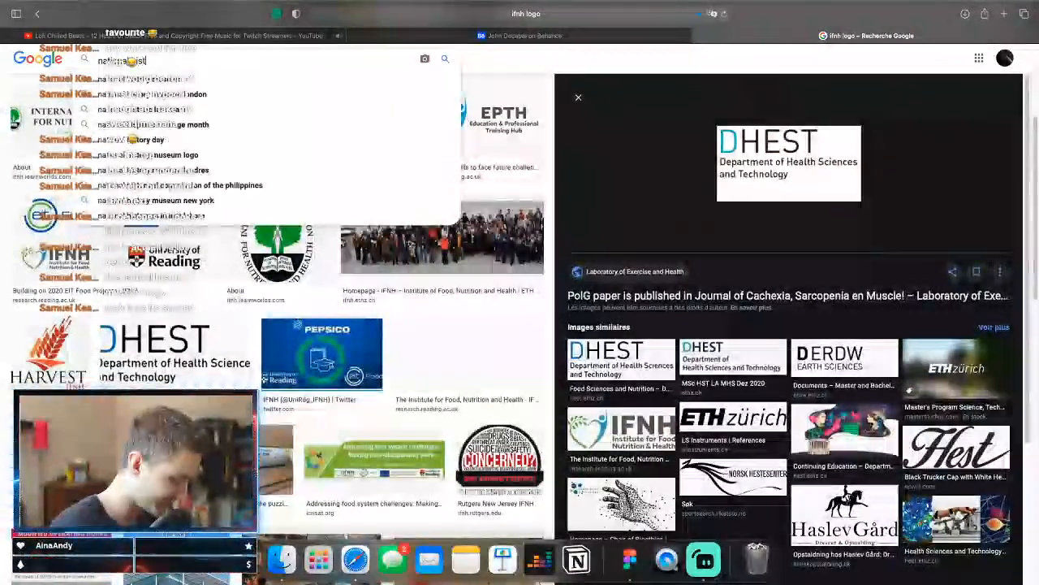
text(ory mus)
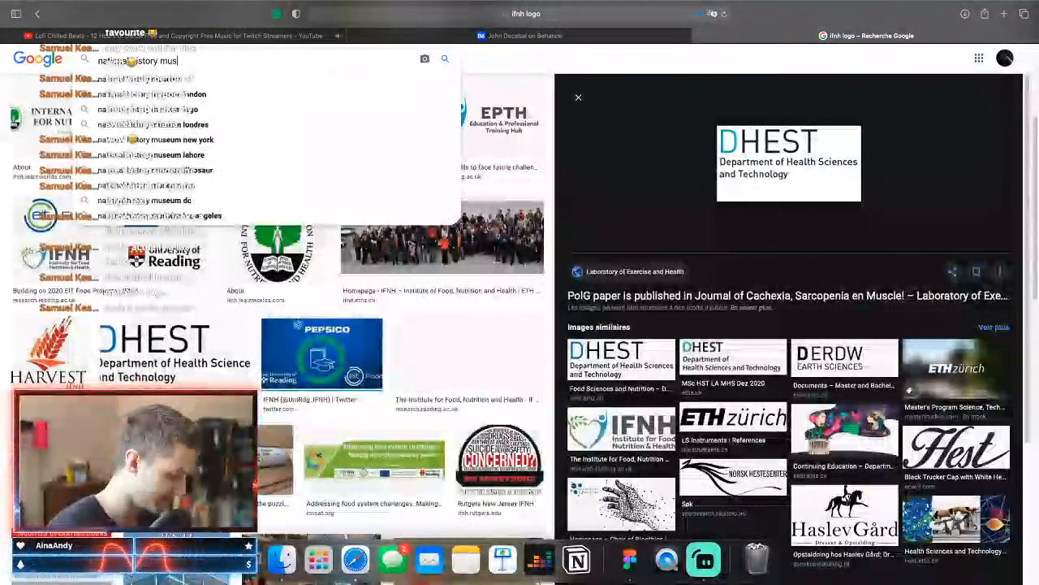
text(eum logo)
key(Return)
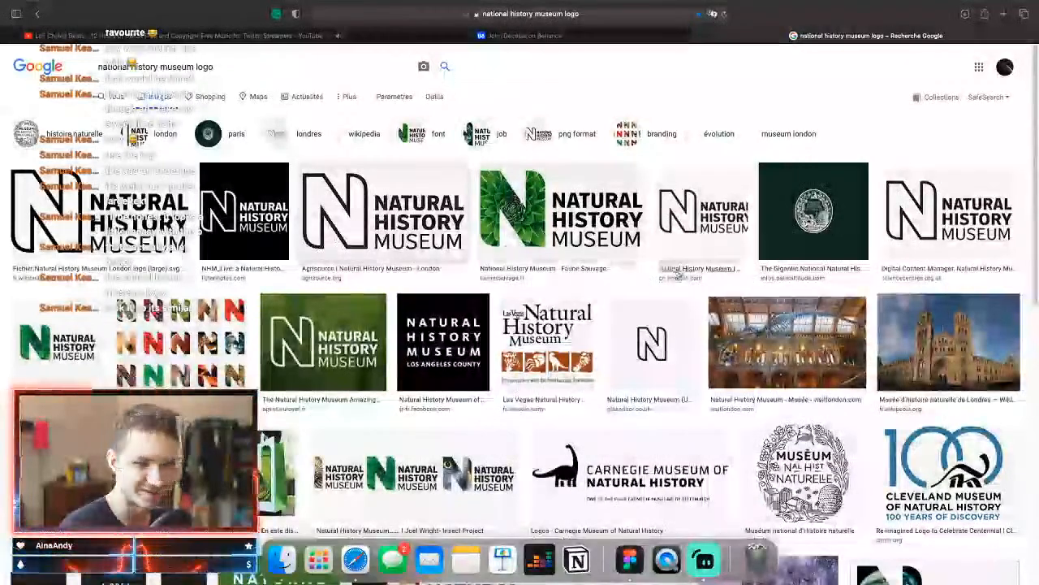
Step: Browse the museum logo results and preview the Lahore National History Museum and Carnegie Museum of Natural History logos
scroll(677, 273, down, 5)
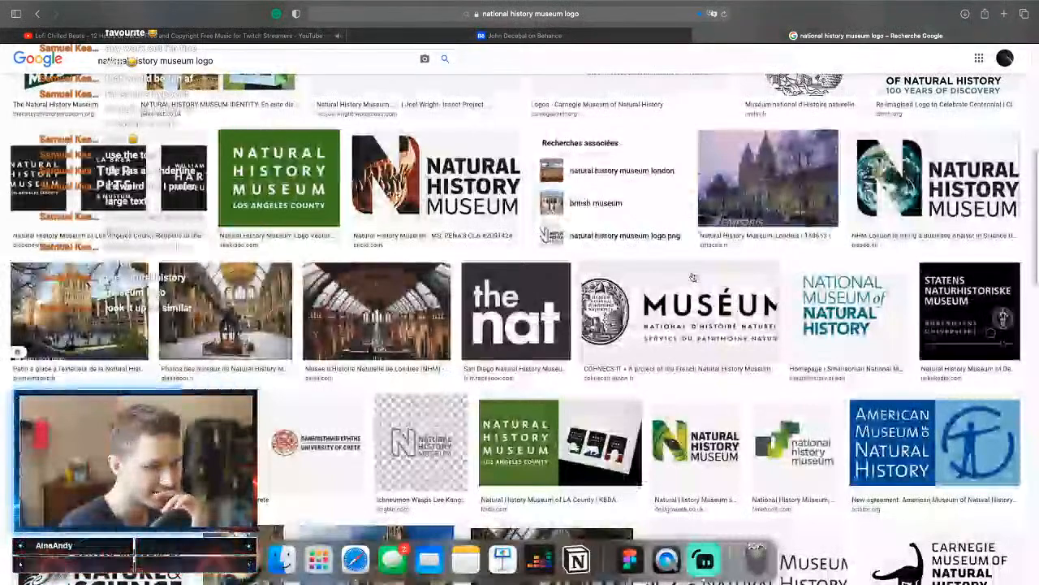
scroll(517, 342, down, 2)
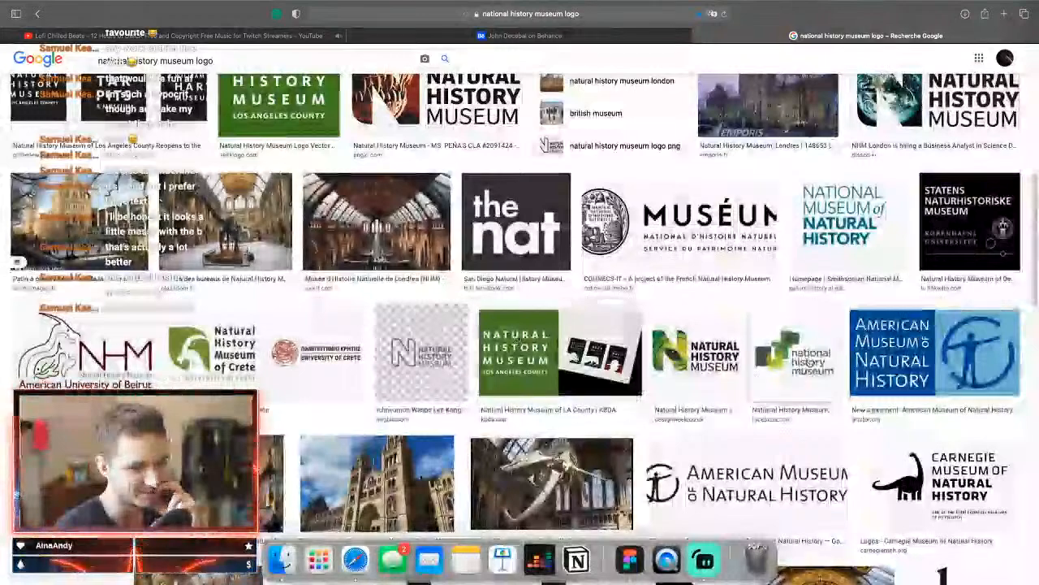
click(800, 357)
scroll(306, 391, down, 5)
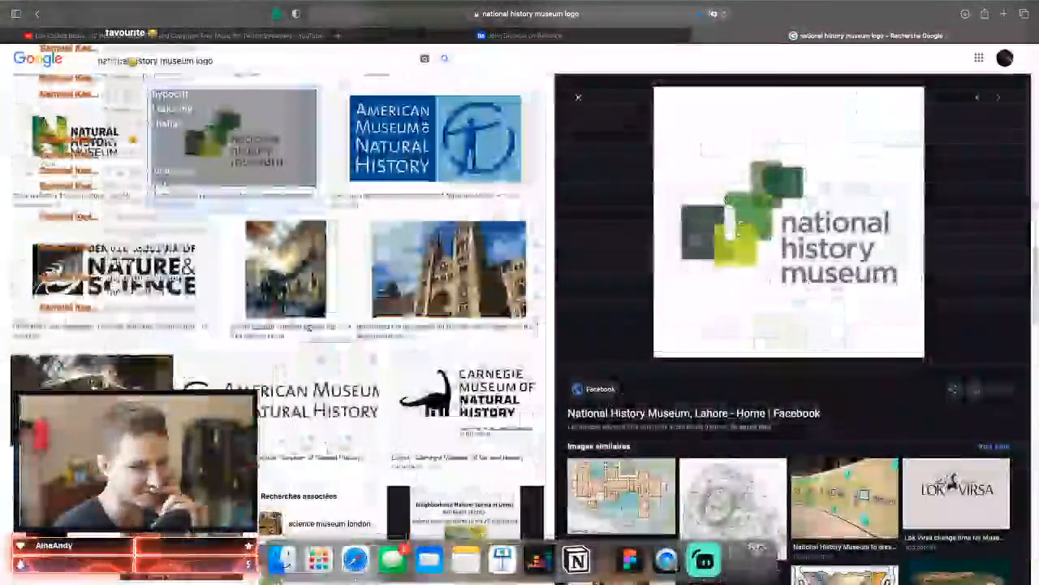
click(463, 398)
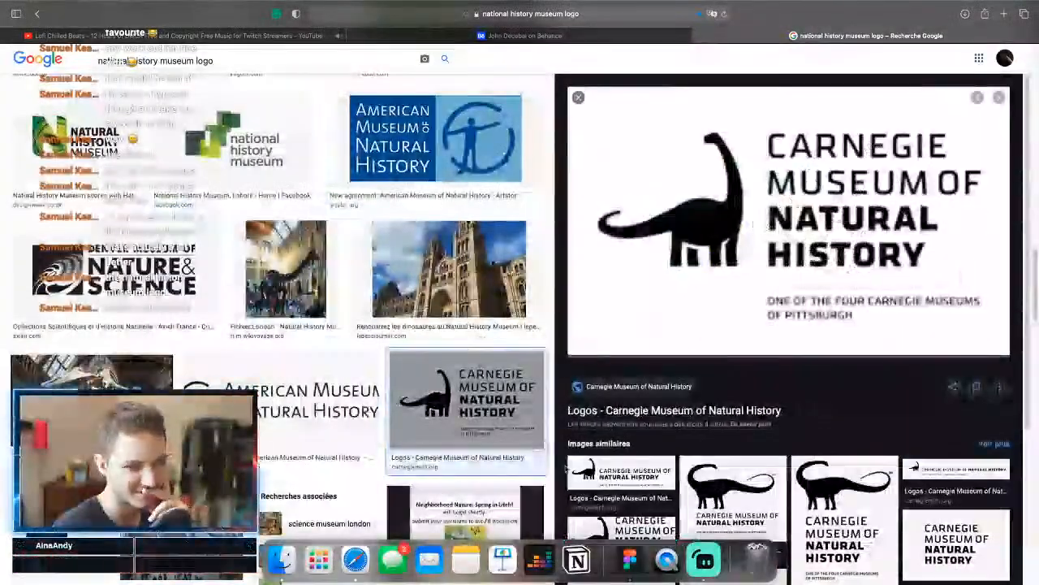
scroll(325, 325, down, 3)
scroll(731, 366, down, 3)
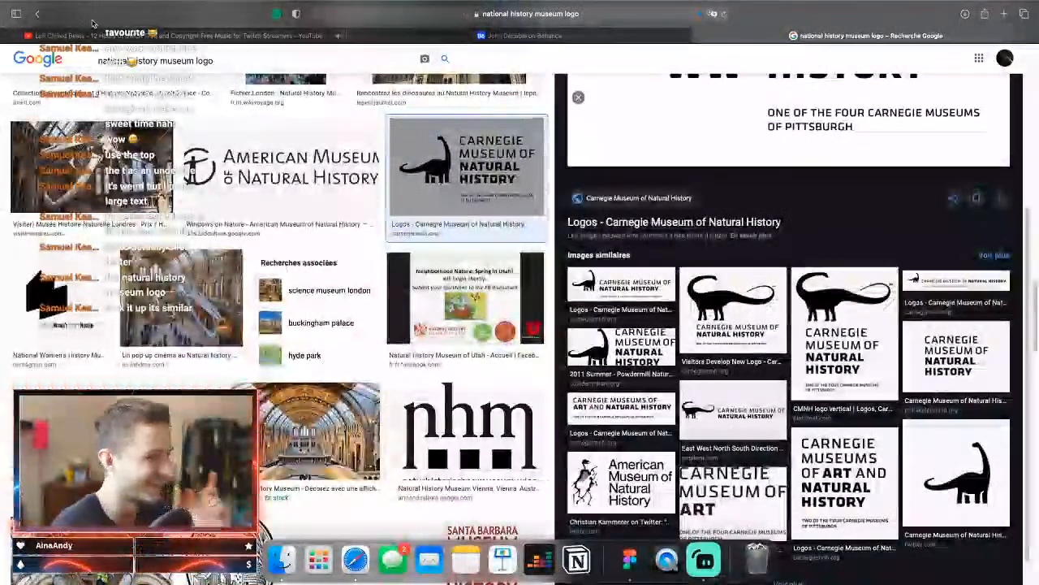
Step: Switch back to Figma, duplicate the vertical-wordmark logo alongside, and move the duplicate's wordmark below its monogram
key(ctrl+Up)
click(609, 55)
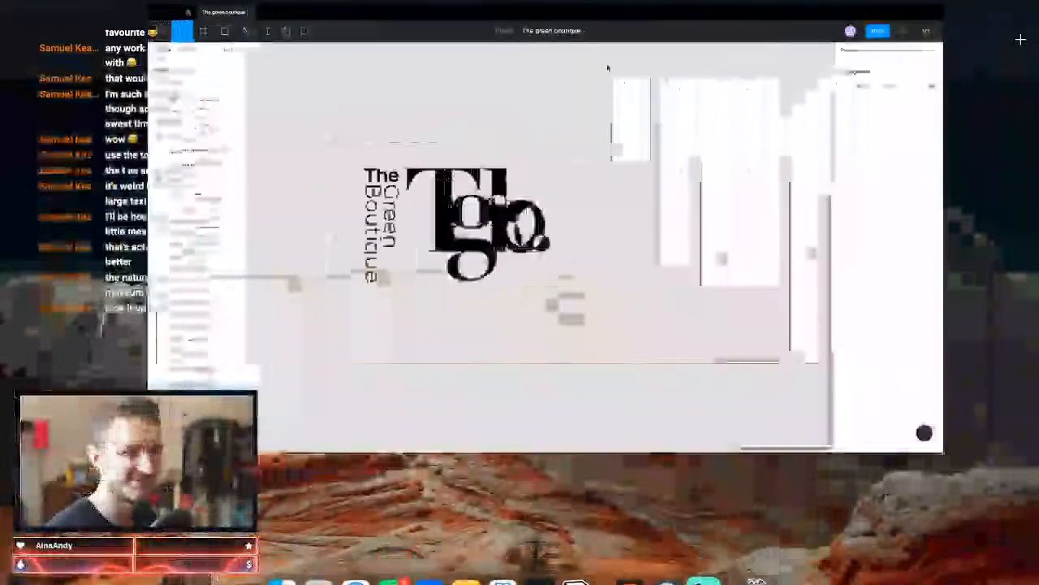
click(287, 262)
scroll(316, 272, down, 5)
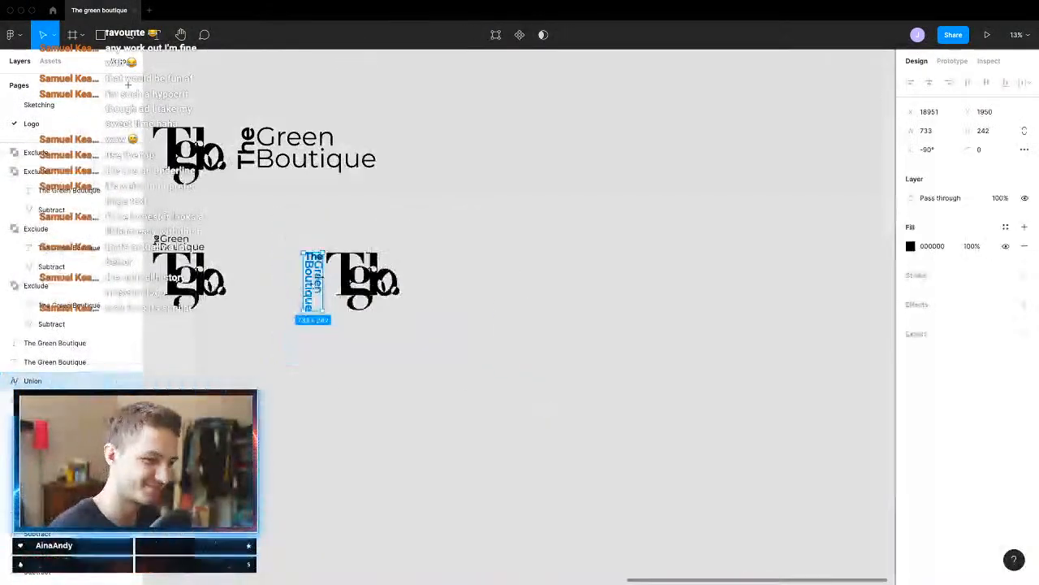
drag(318, 272, 434, 278)
scroll(432, 280, up, 2)
drag(357, 258, 630, 394)
drag(502, 282, 687, 284)
scroll(703, 329, right, 3)
click(427, 282)
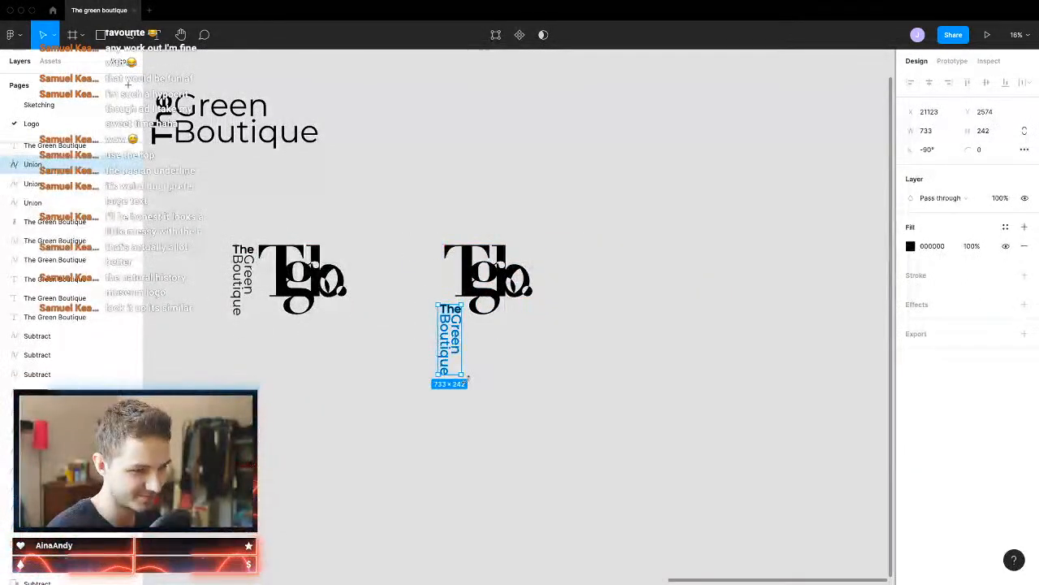
Step: Rotate the duplicate's wordmark to 0°, place it over the g's descender, and scale it to the monogram's 921 width
drag(469, 379, 512, 311)
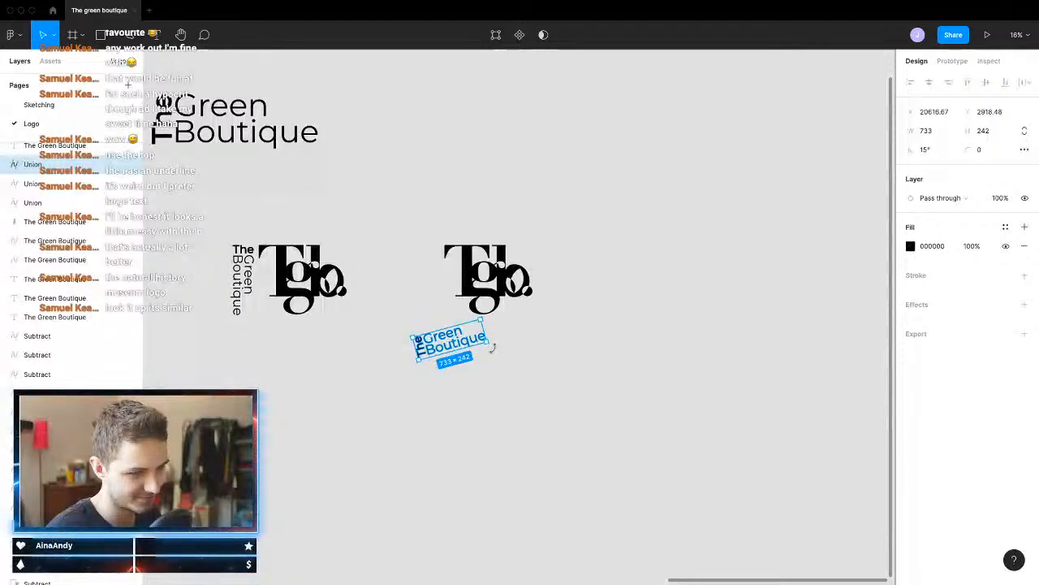
drag(492, 348, 494, 355)
scroll(505, 344, up, 5)
drag(368, 342, 442, 275)
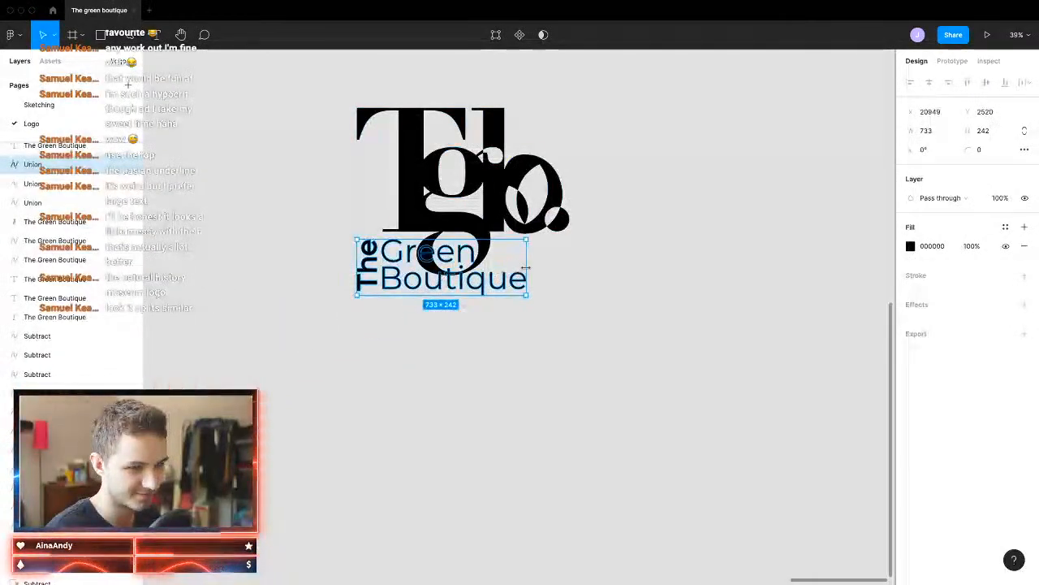
mouse_move(525, 268)
mouse_down()
mouse_move(575, 270)
mouse_move(528, 274)
mouse_up()
Step: Combine the overlapping monogram and wordmark with an Exclude boolean operation
drag(665, 125, 343, 410)
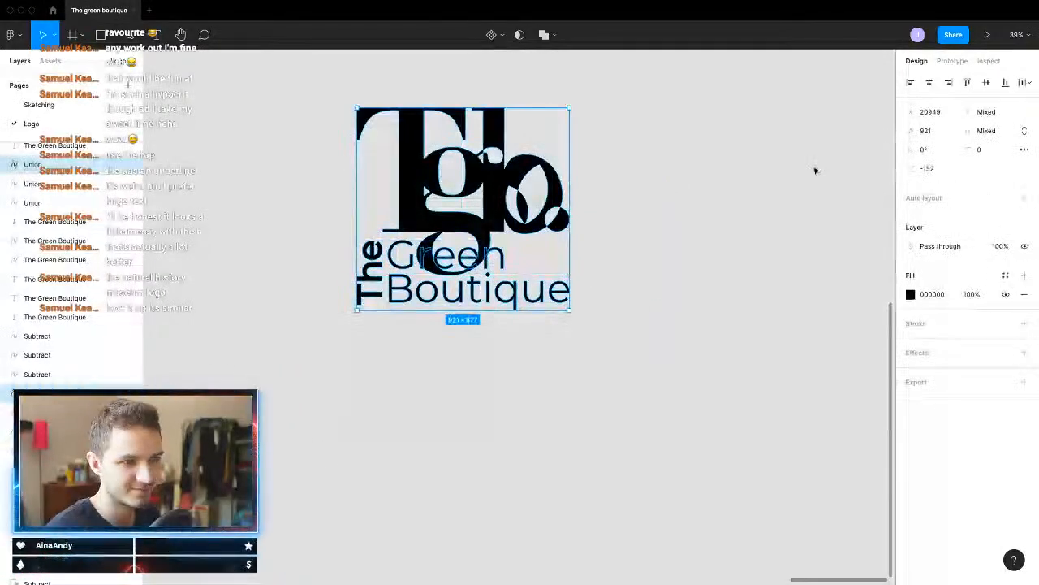
click(554, 38)
click(565, 108)
click(752, 229)
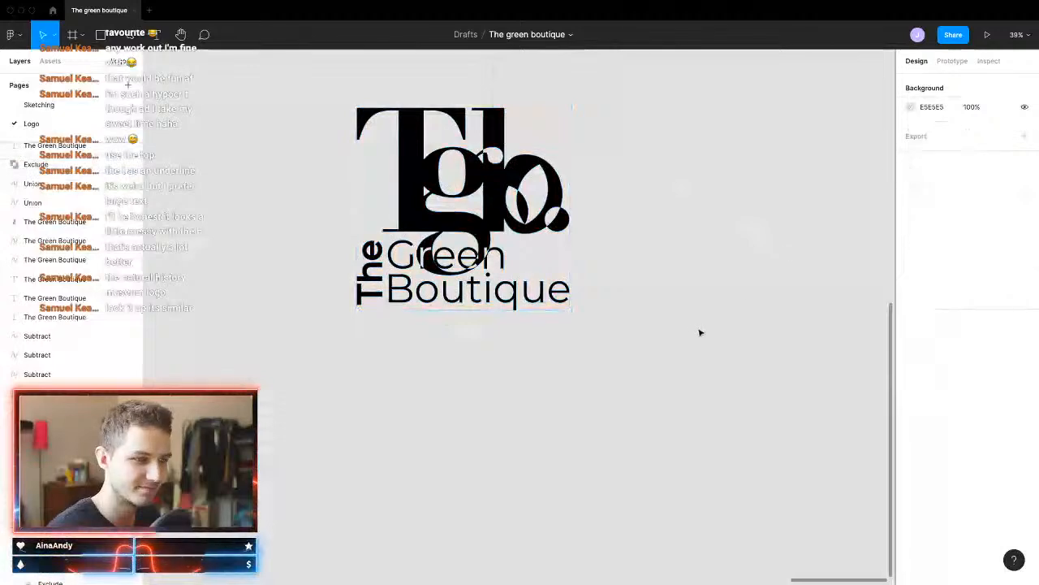
Step: Duplicate the stacked logo with the wordmark on top directly below the original
scroll(649, 337, down, 5)
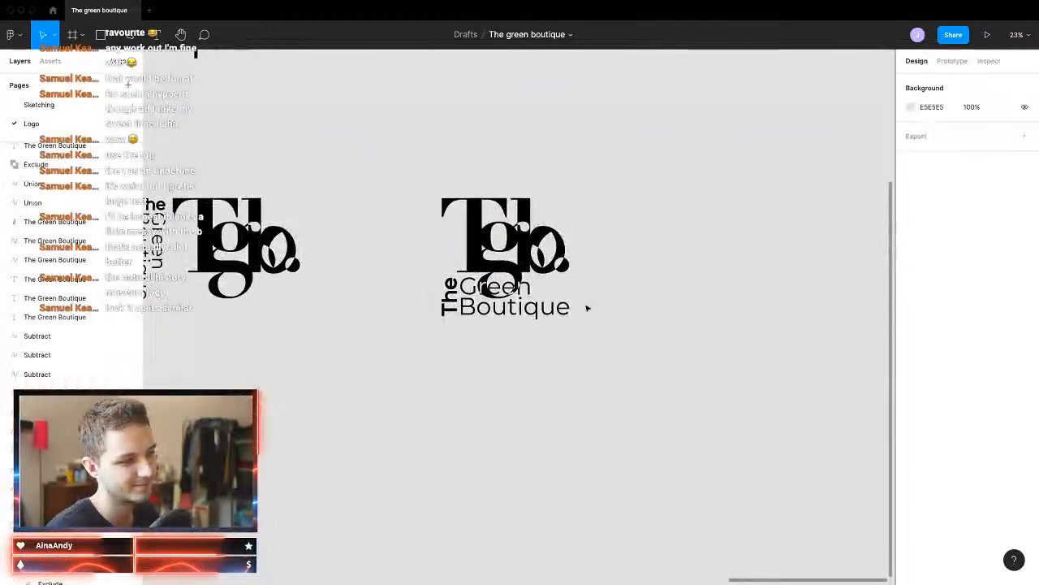
scroll(472, 371, down, 5)
scroll(382, 341, left, 3)
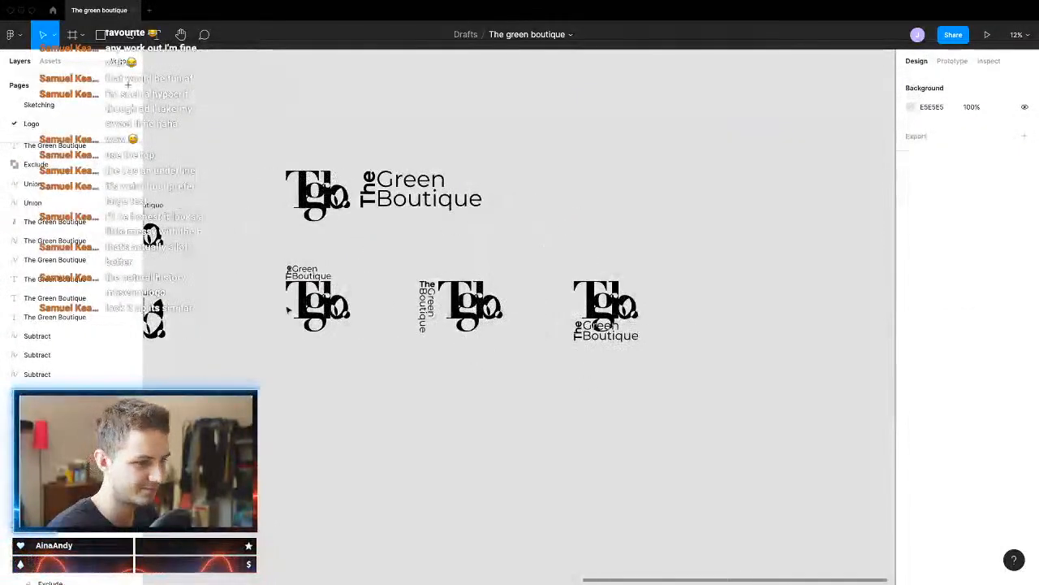
click(317, 301)
drag(316, 301, 321, 422)
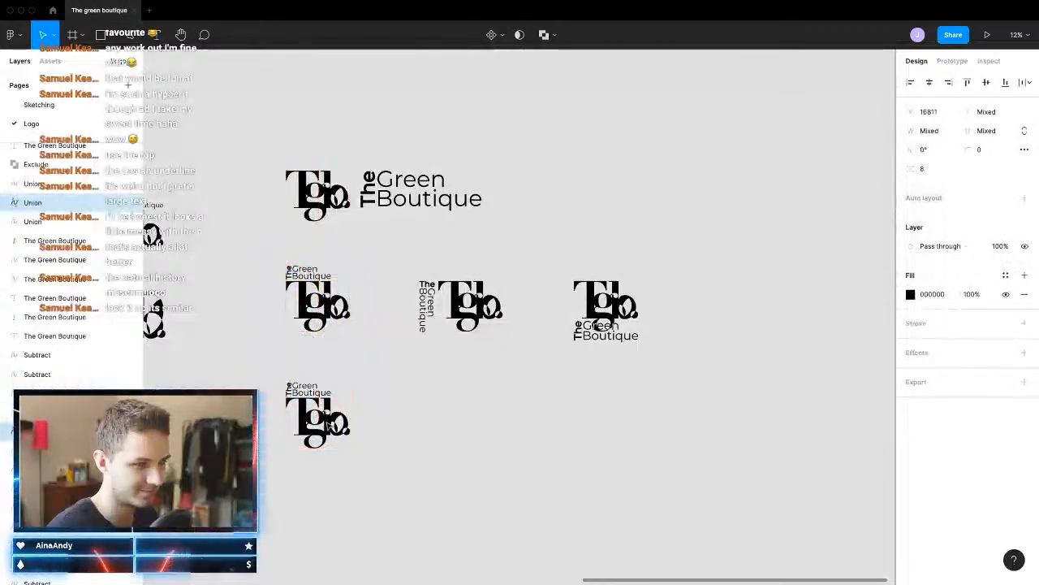
Step: Place the new copy's wordmark beside the top of the monogram's tall stem, aligned to its top edge and scaled to 612 × 201
scroll(329, 422, up, 3)
click(288, 351)
scroll(289, 351, down, 5)
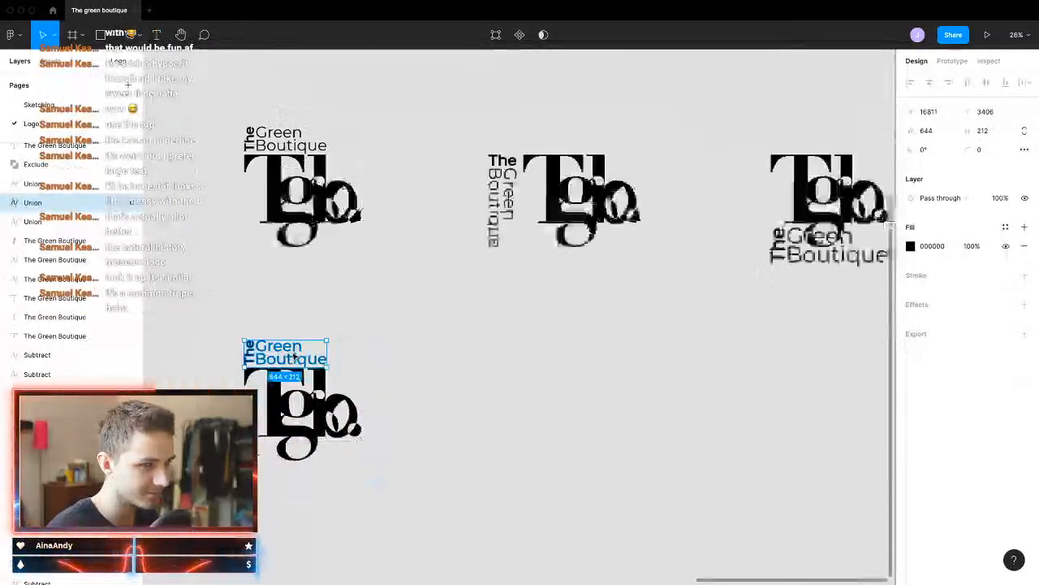
drag(301, 351, 397, 385)
scroll(340, 371, up, 4)
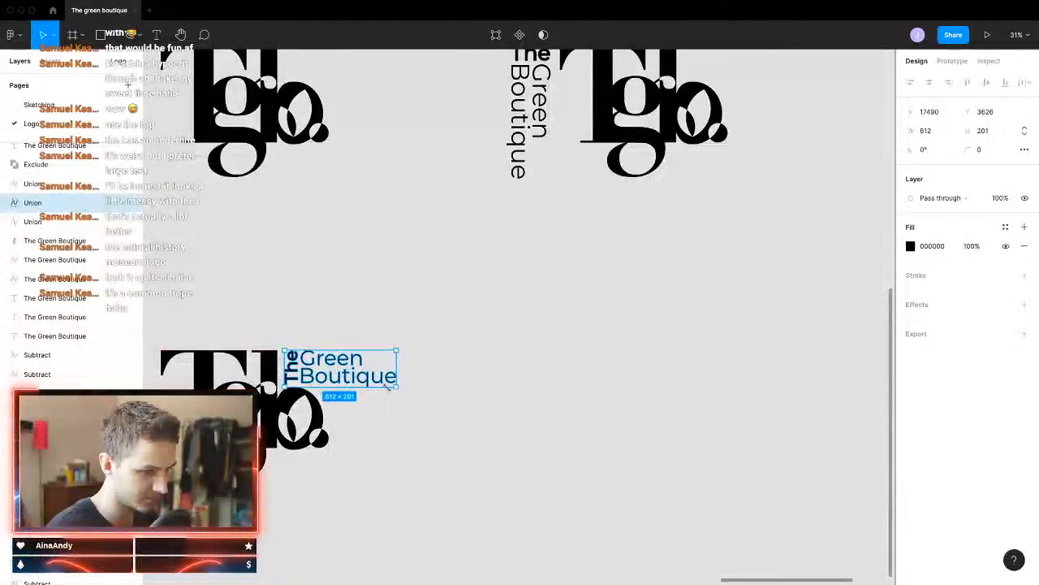
click(406, 433)
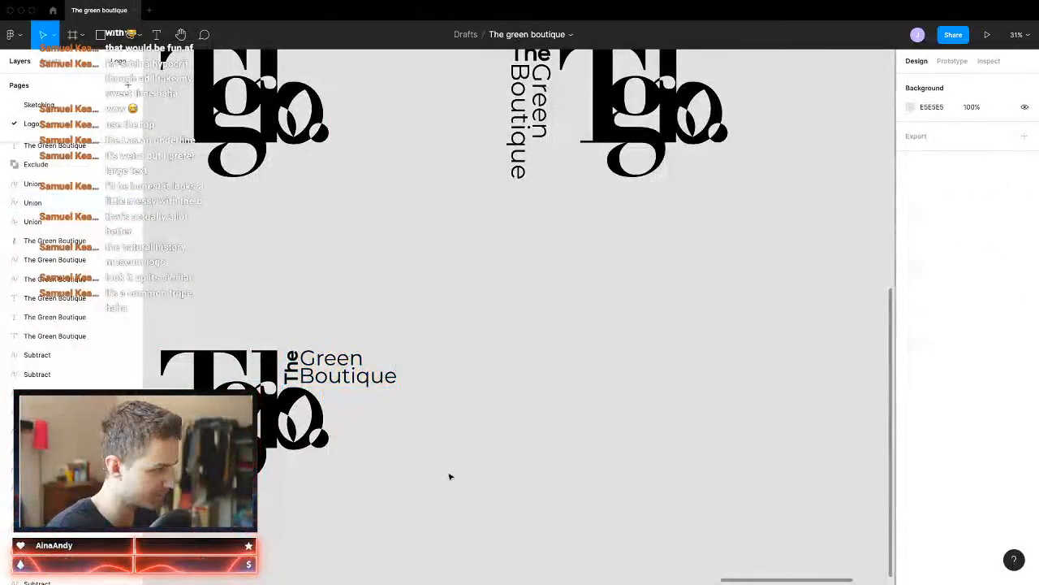
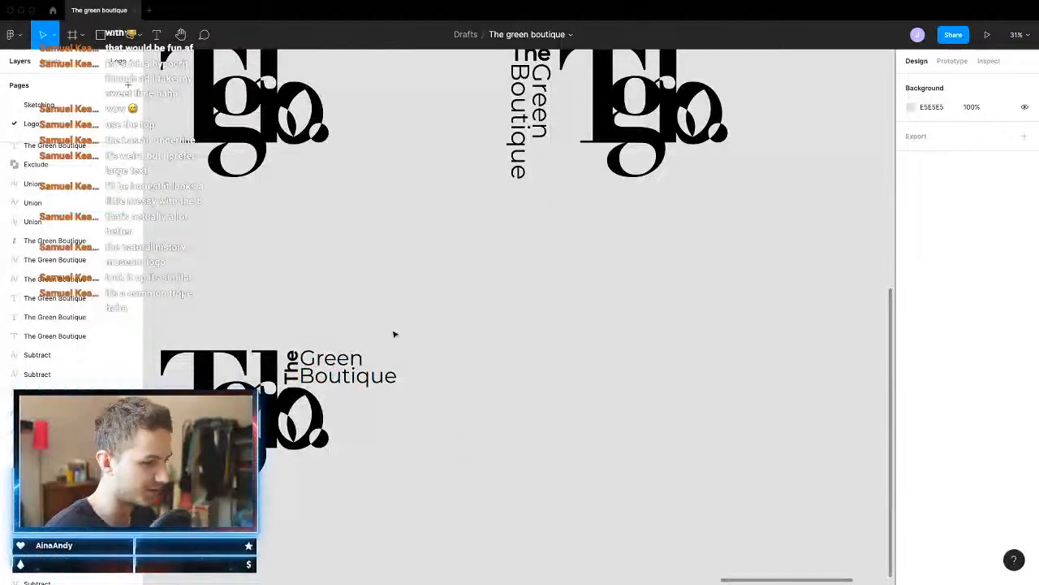
Step: Duplicate the logo with the wordmark tucked beside the tall stem, placing the copy alongside
drag(400, 326, 294, 375)
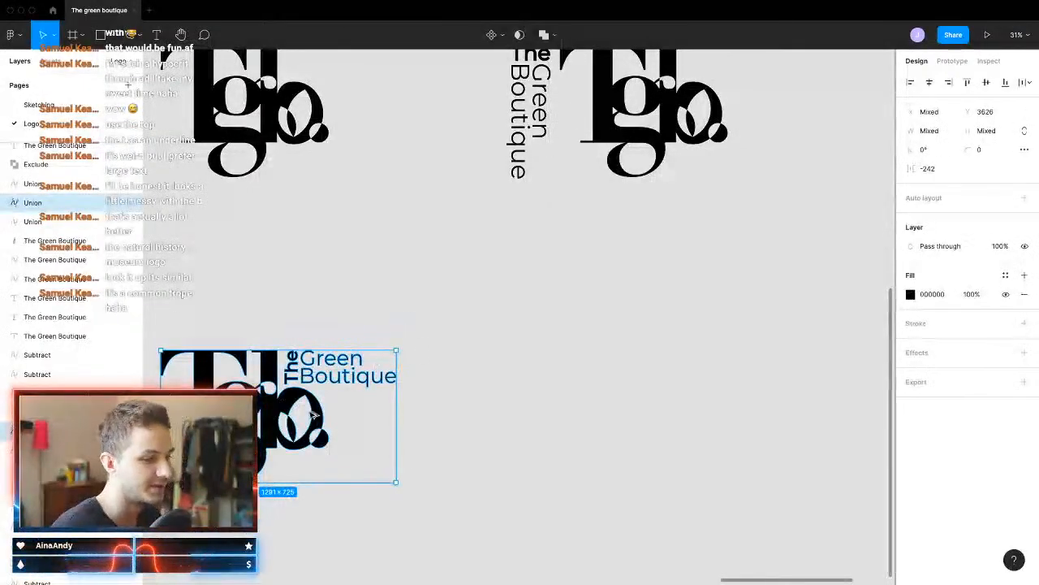
drag(314, 415, 651, 415)
scroll(651, 415, right, 2)
Step: Split the copy's wordmark into two separate vector shapes, "The" and "Green Boutique", keeping their positions
double_click(557, 376)
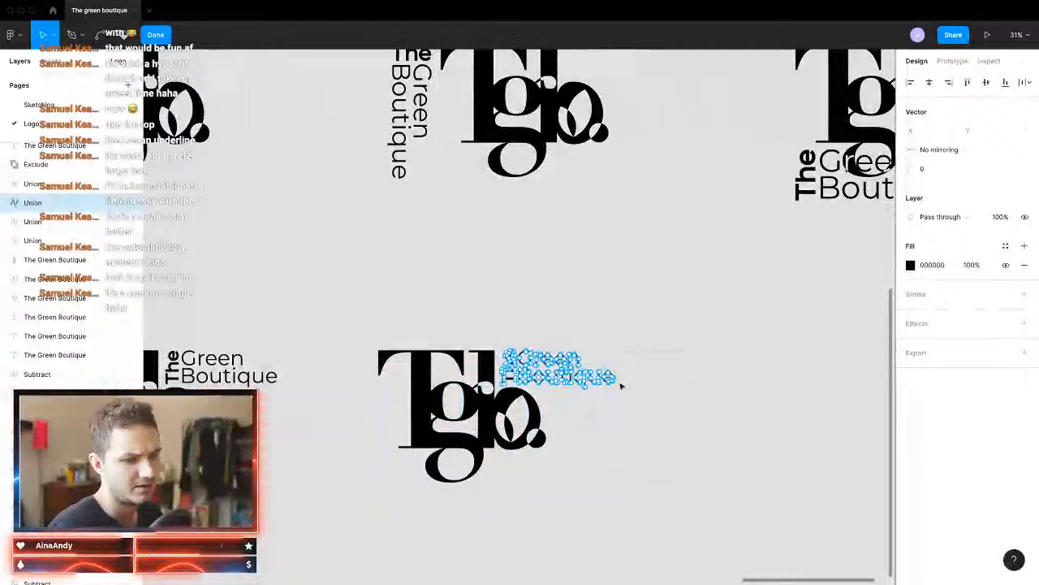
scroll(476, 324, up, 5)
drag(455, 355, 827, 510)
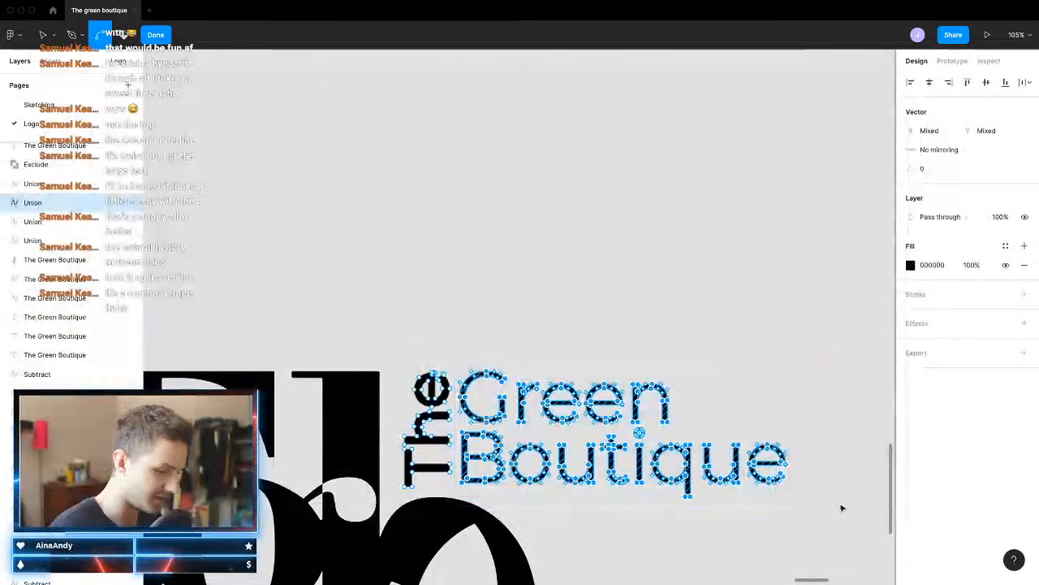
key(Delete)
key(Escape)
scroll(513, 515, down, 2)
scroll(453, 457, down, 5)
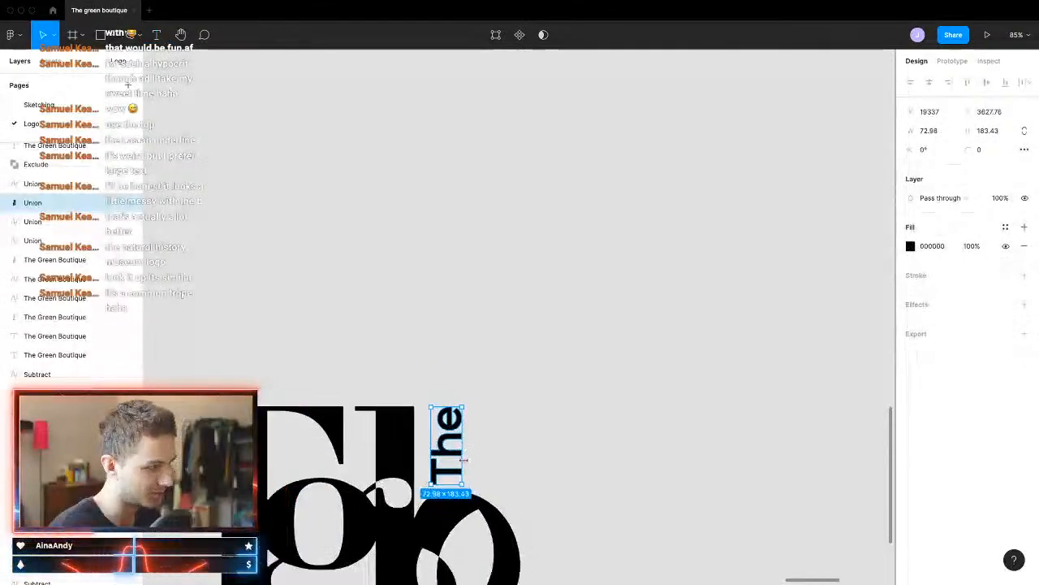
scroll(487, 467, down, 2)
key(ctrl+v)
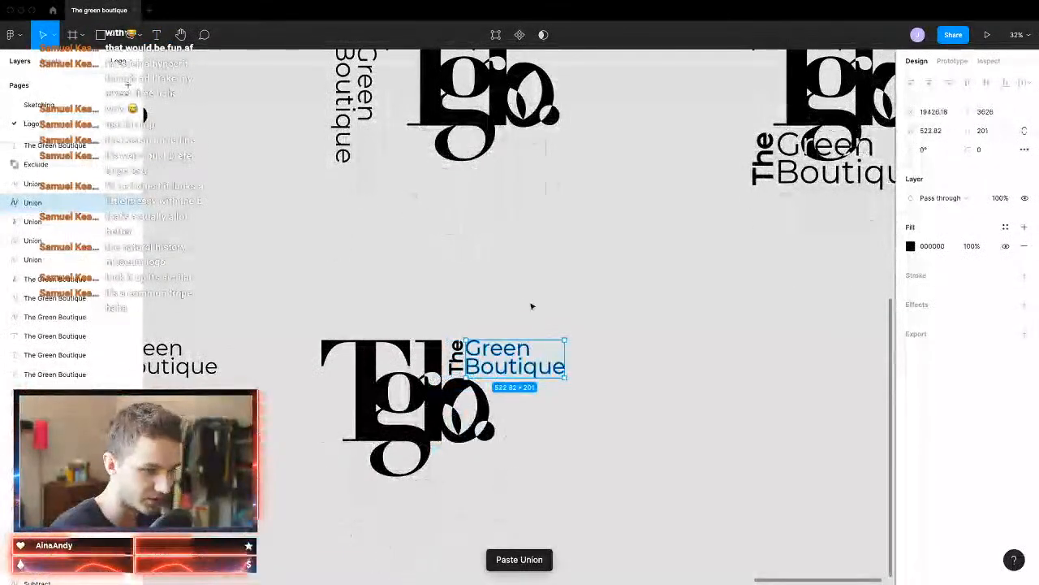
Step: Move "The" and "Green Boutique" below the monogram on either side of the g's descender, trying a smaller "Green Boutique" and undoing that resize
mouse_move(531, 302)
mouse_down()
mouse_move(447, 348)
mouse_move(457, 368)
mouse_up()
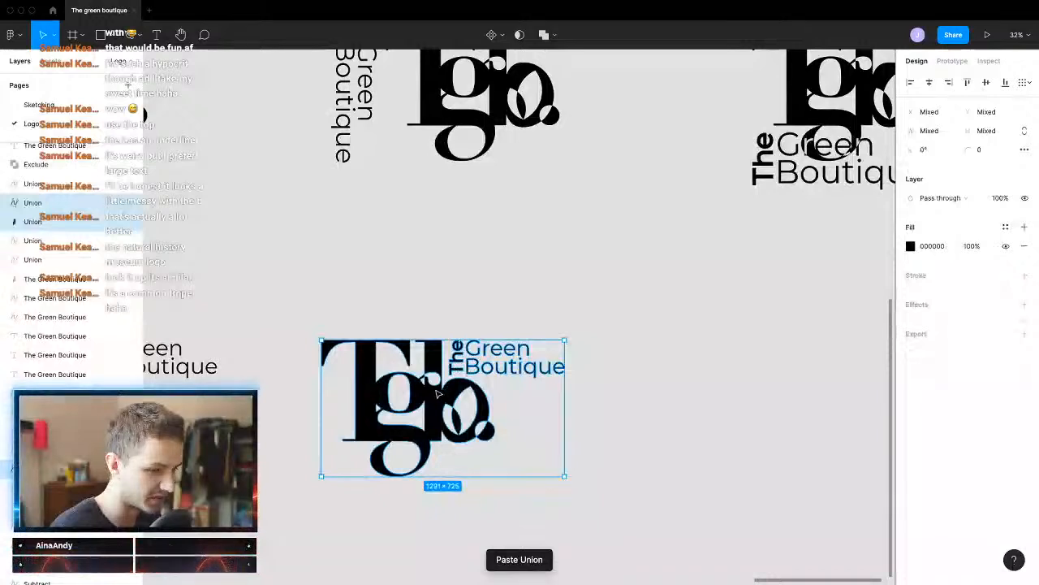
key(shift+a)
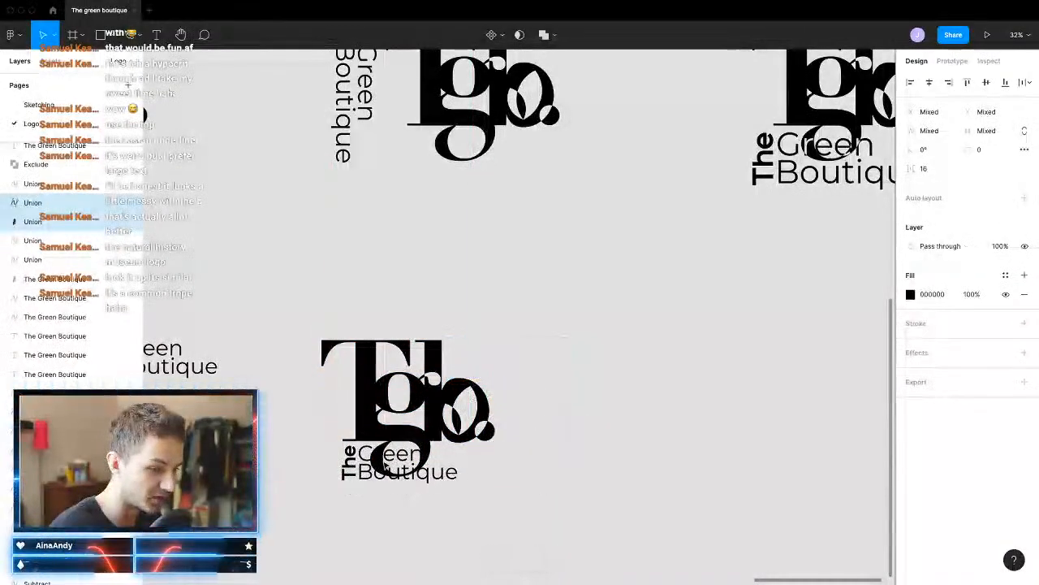
drag(385, 466, 465, 459)
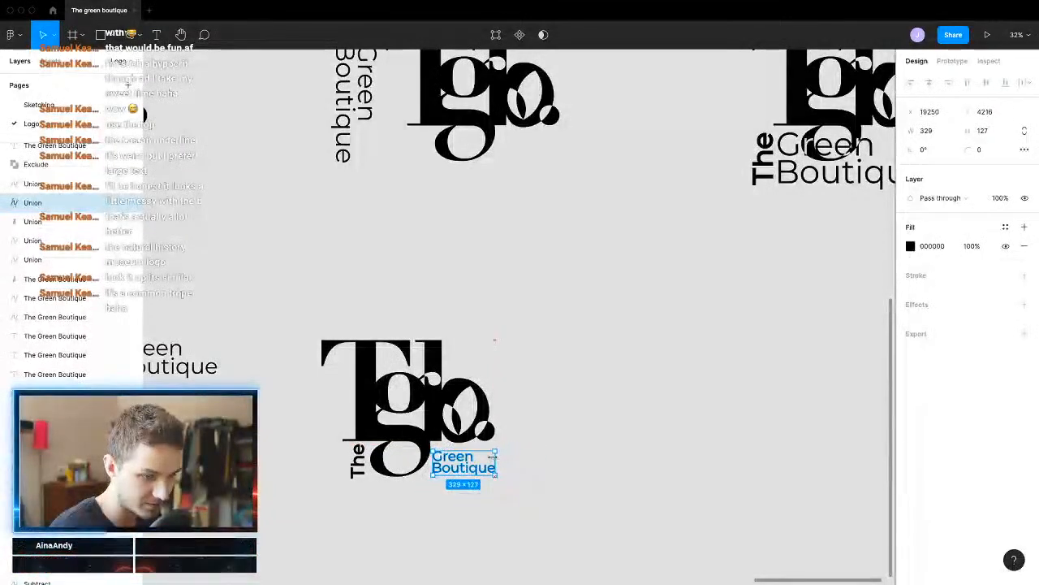
key(super+z)
Step: Scale "The" and "Green Boutique" together to 766 × 161, and shift "The" outward to clear the g's descender
shift+click(357, 461)
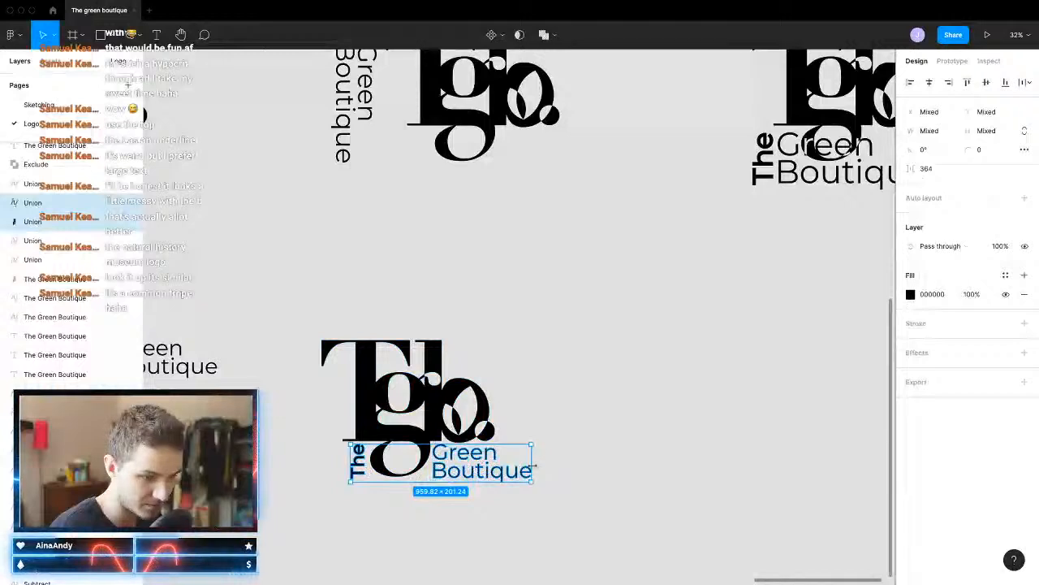
drag(534, 465, 454, 475)
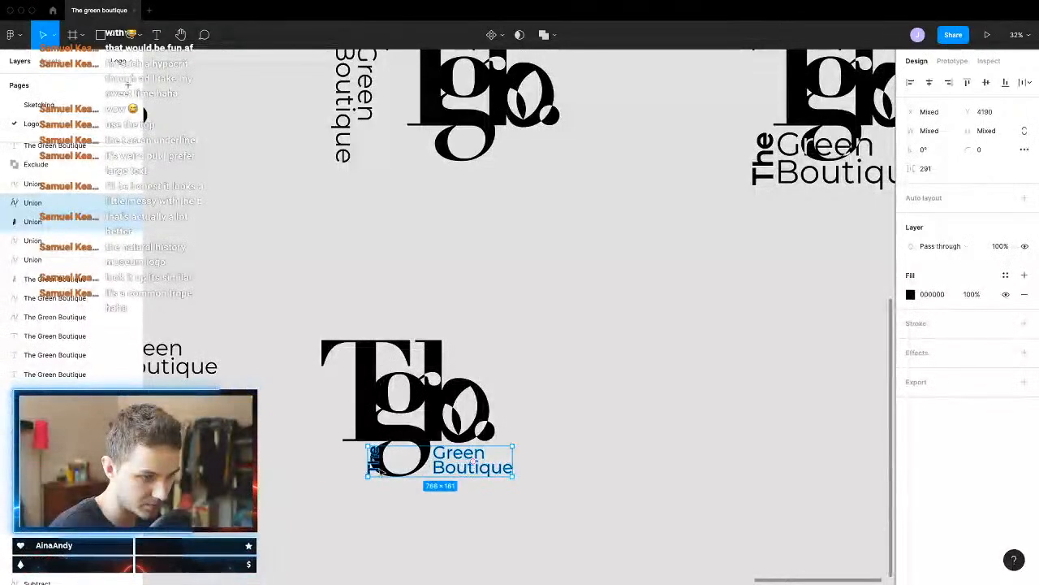
double_click(377, 463)
drag(366, 468, 353, 466)
click(519, 512)
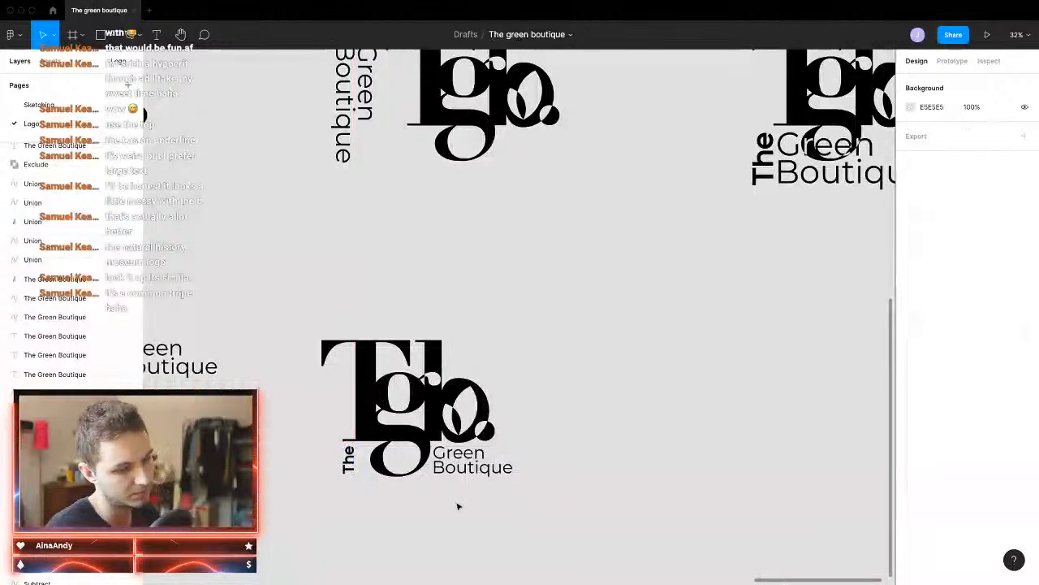
Step: Stack "The" above "Green Boutique" rotated to -90° beside the T's stem, and scale both together to 149 × 463
click(471, 466)
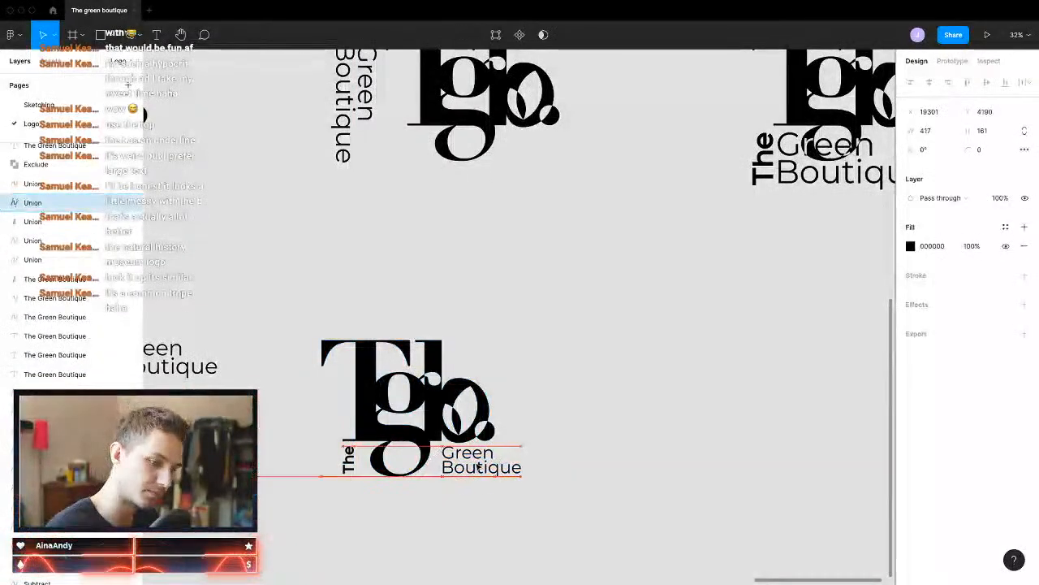
drag(479, 467, 394, 465)
drag(518, 456, 358, 457)
shift+click(387, 475)
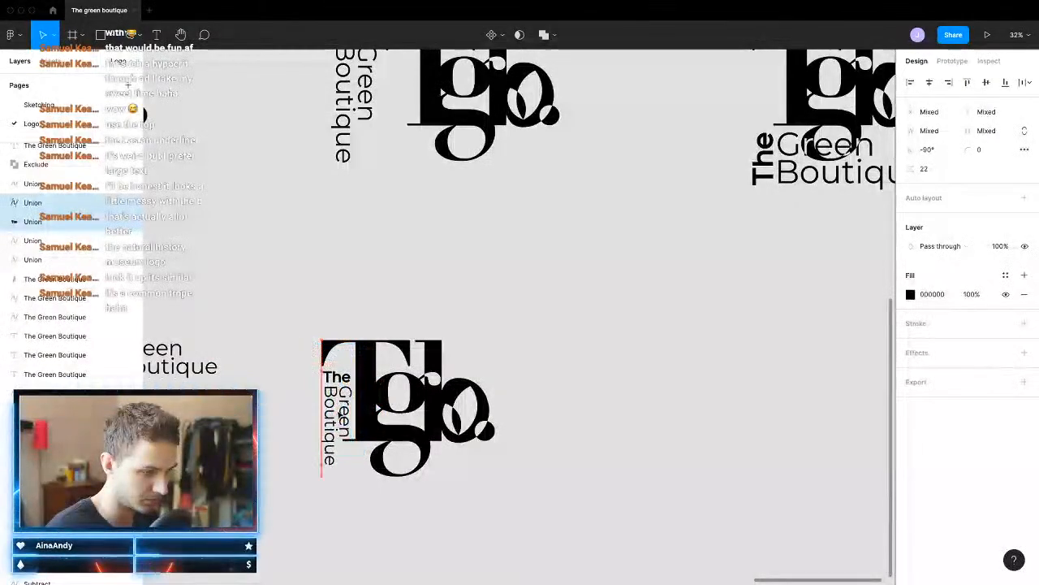
drag(341, 416, 340, 412)
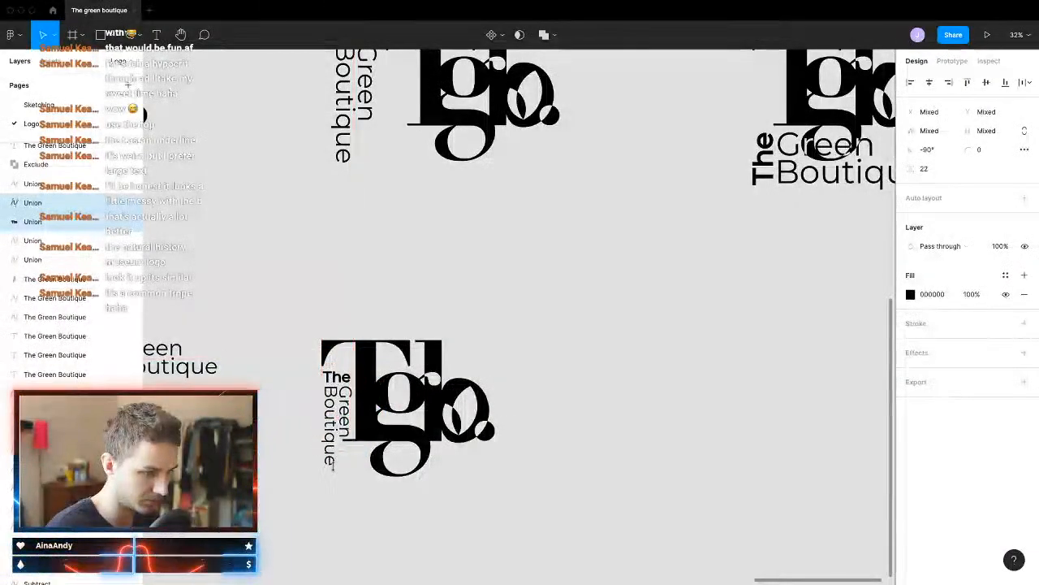
drag(332, 466, 333, 466)
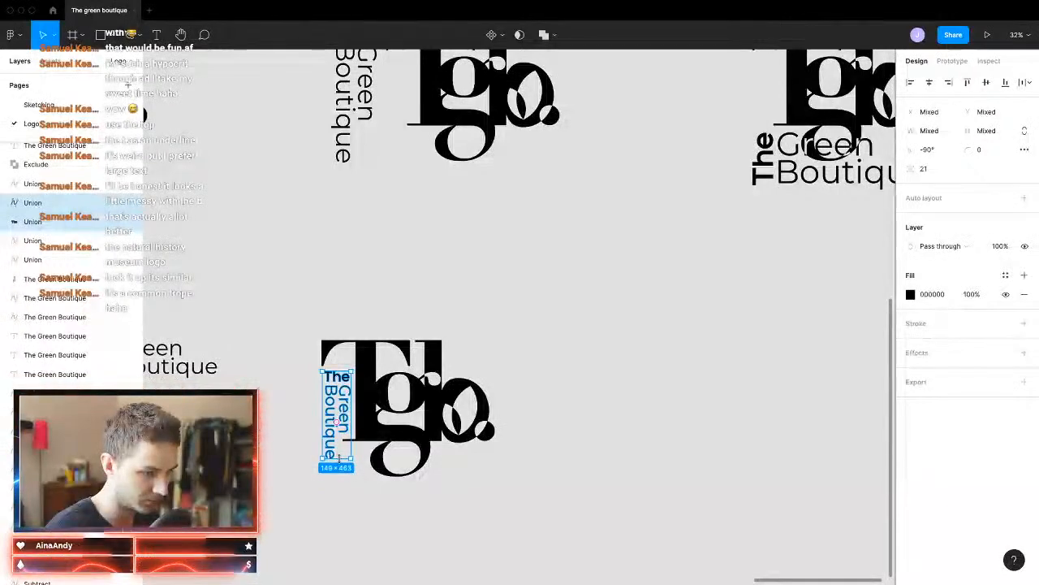
click(358, 507)
Step: Shift the whole logo slightly up and across, and rescale its vertical wordmark to about 153 × 474 under the T's arm
scroll(358, 503, up, 2)
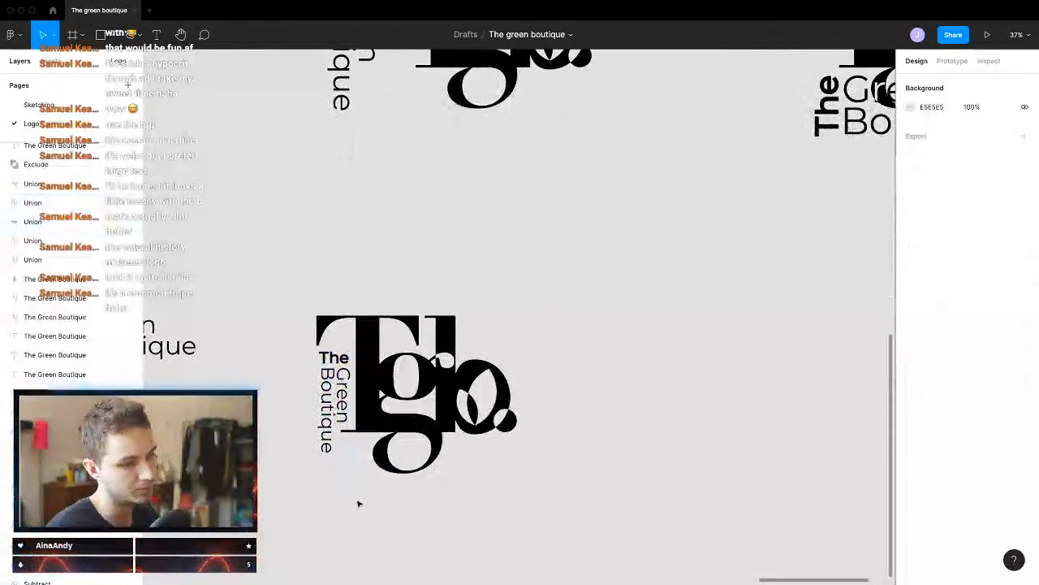
drag(638, 264, 383, 391)
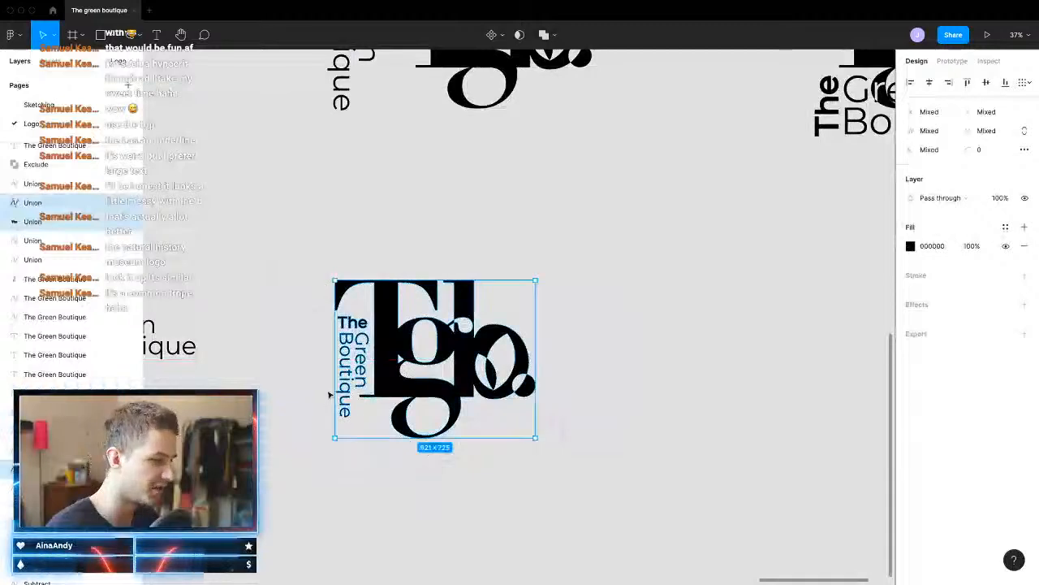
double_click(346, 349)
scroll(346, 349, up, 1)
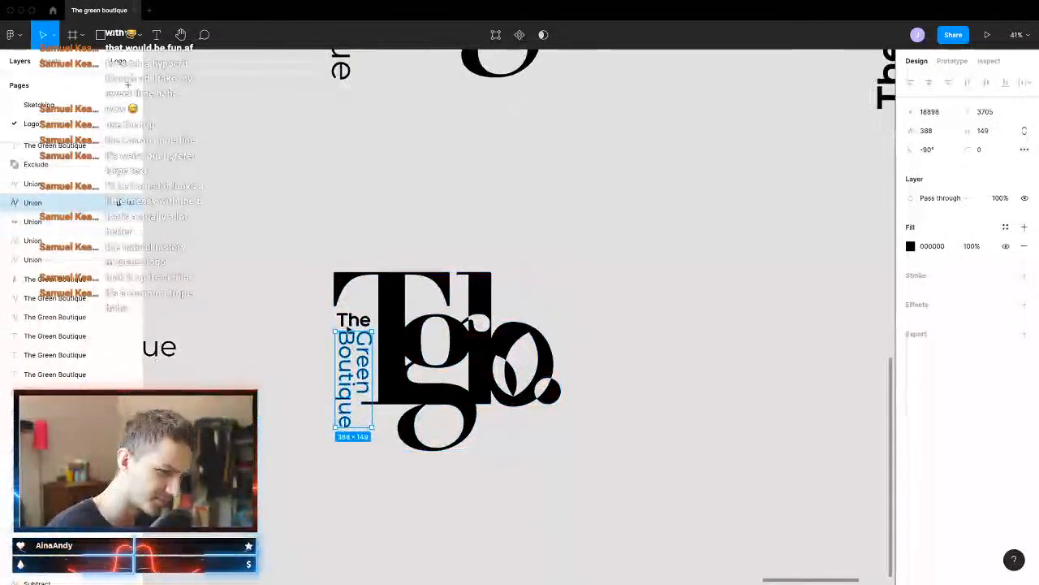
shift+click(354, 323)
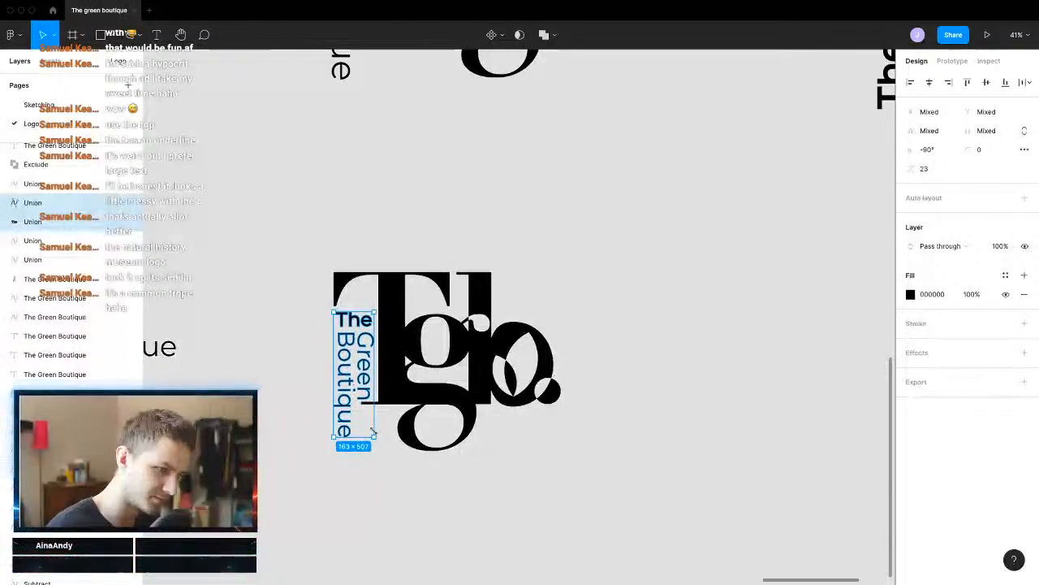
drag(372, 431, 369, 427)
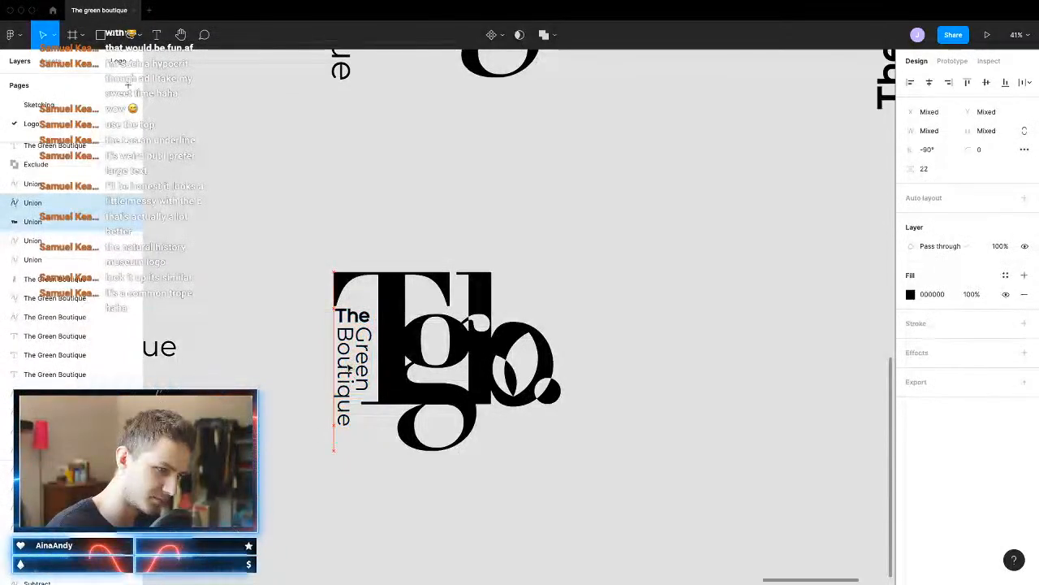
click(406, 522)
Step: Duplicate the logo with the vertical wordmark beside the T's stem, placing the copy alongside in the same row
scroll(458, 482, down, 5)
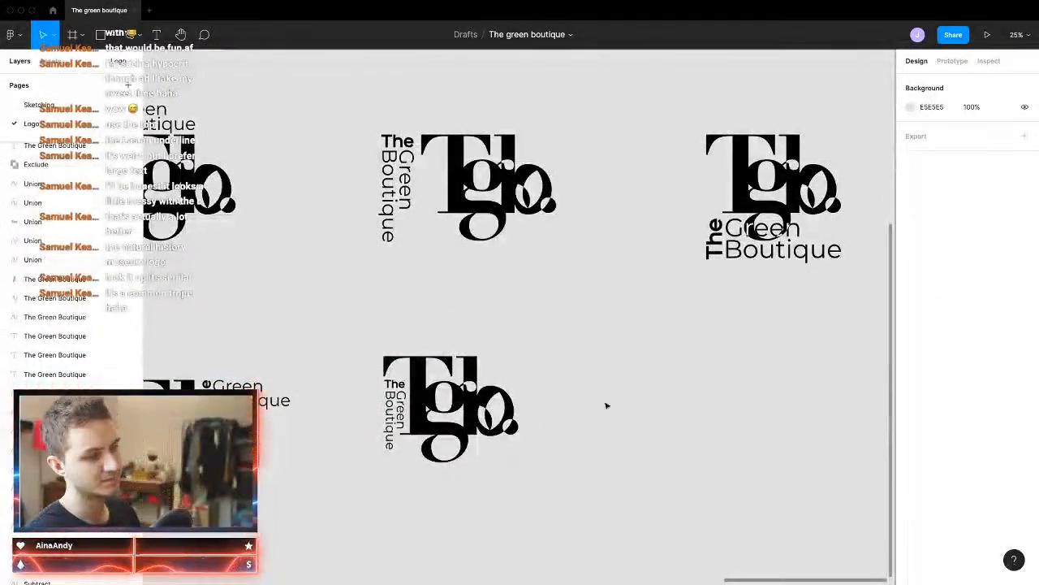
drag(602, 345, 647, 408)
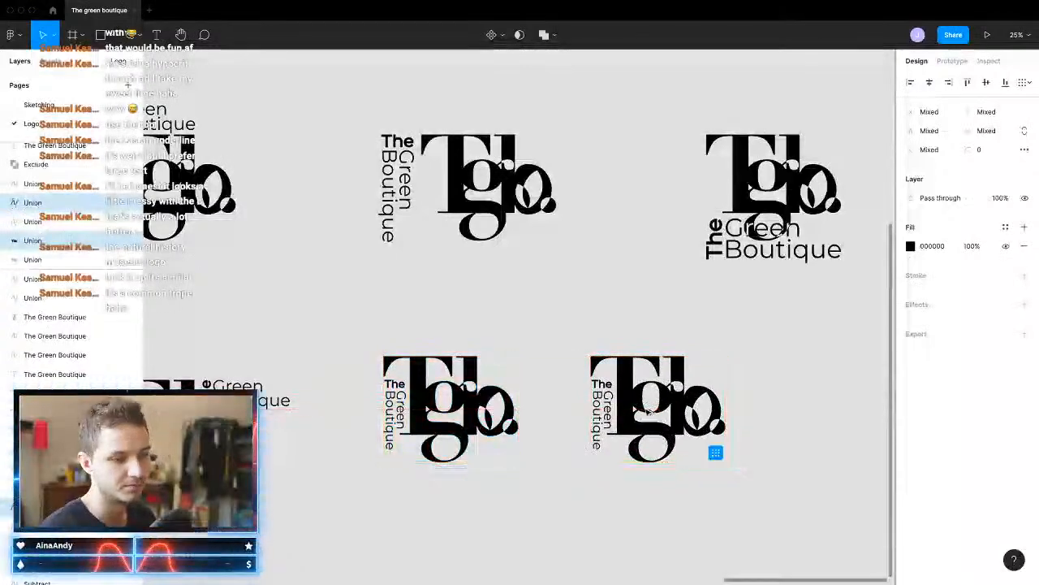
click(707, 503)
Step: Add a new page named "Fonts" and return to the Logo page
scroll(721, 489, up, 5)
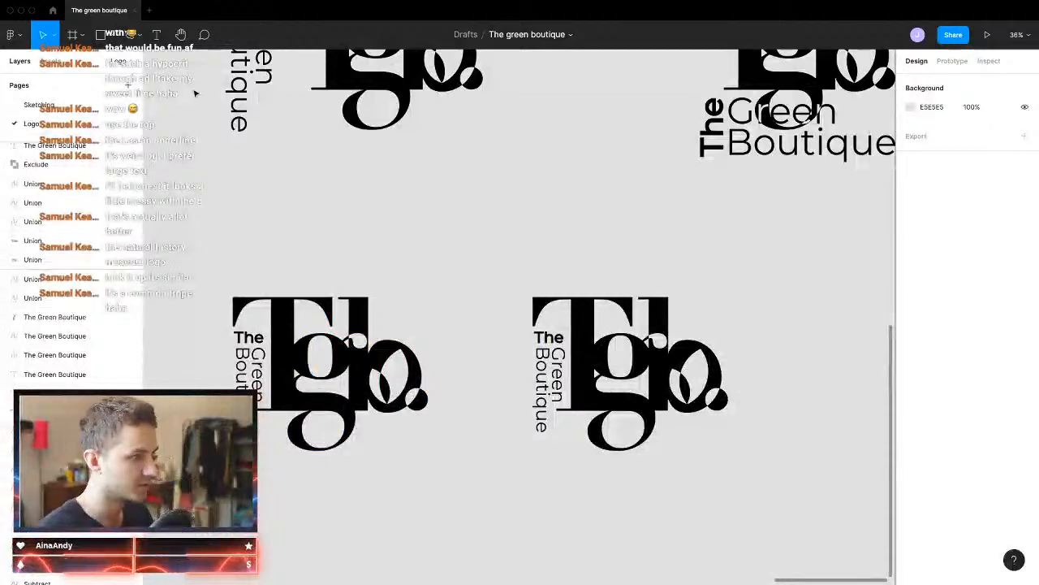
click(128, 84)
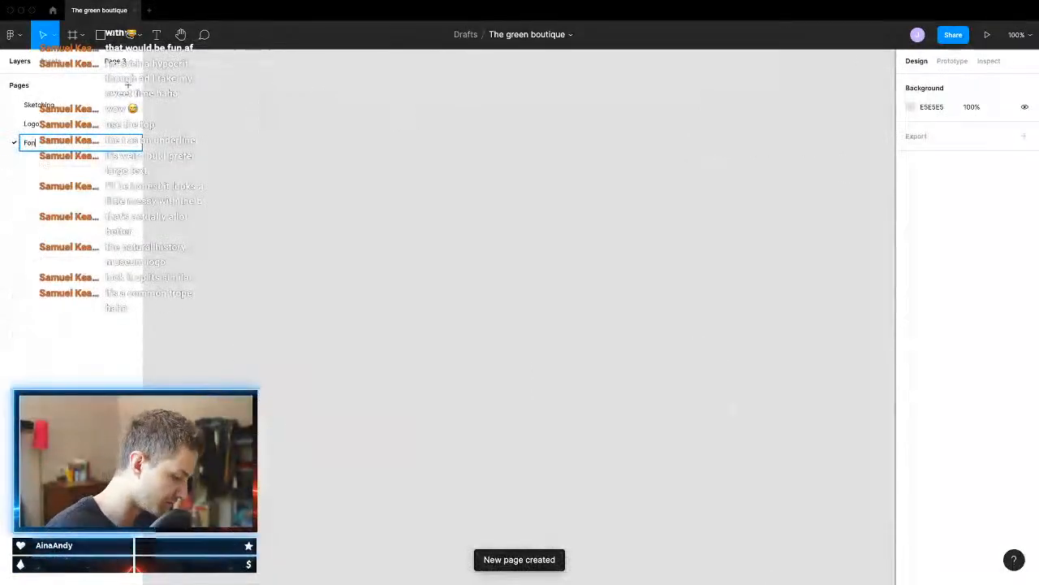
click(32, 124)
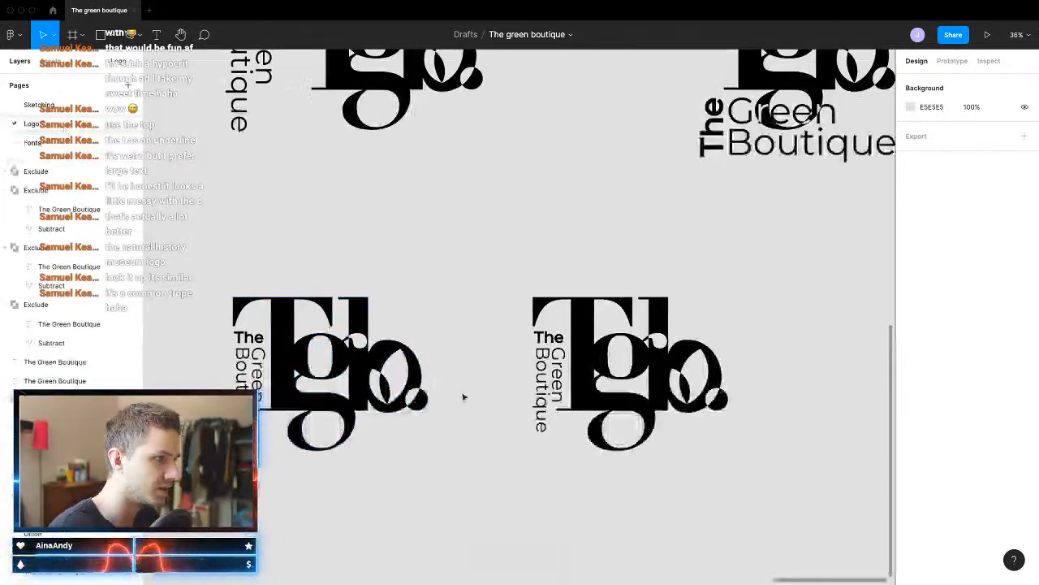
Step: Look over the earlier monogram and logo arrangements across the Logo page
click(644, 376)
key(shift+1)
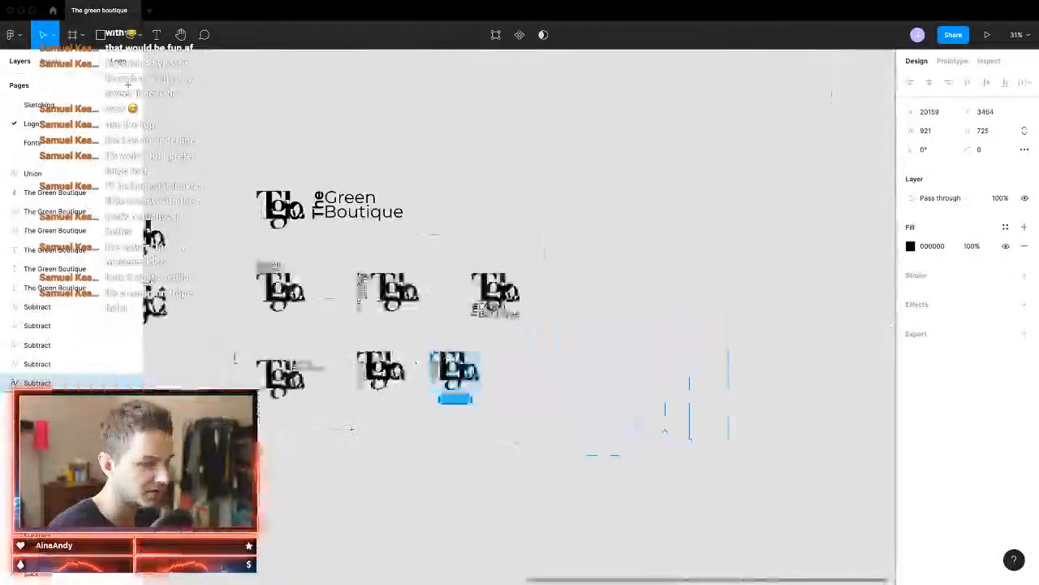
scroll(346, 346, left, 3)
scroll(369, 366, down, 2)
scroll(369, 366, left, 6)
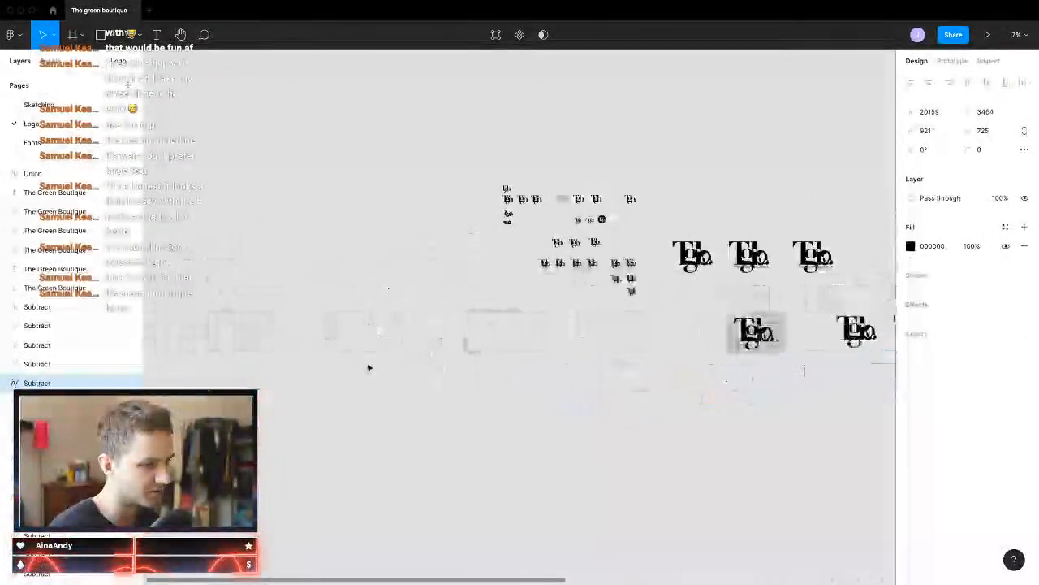
scroll(534, 200, up, 4)
scroll(528, 242, up, 4)
scroll(527, 243, down, 6)
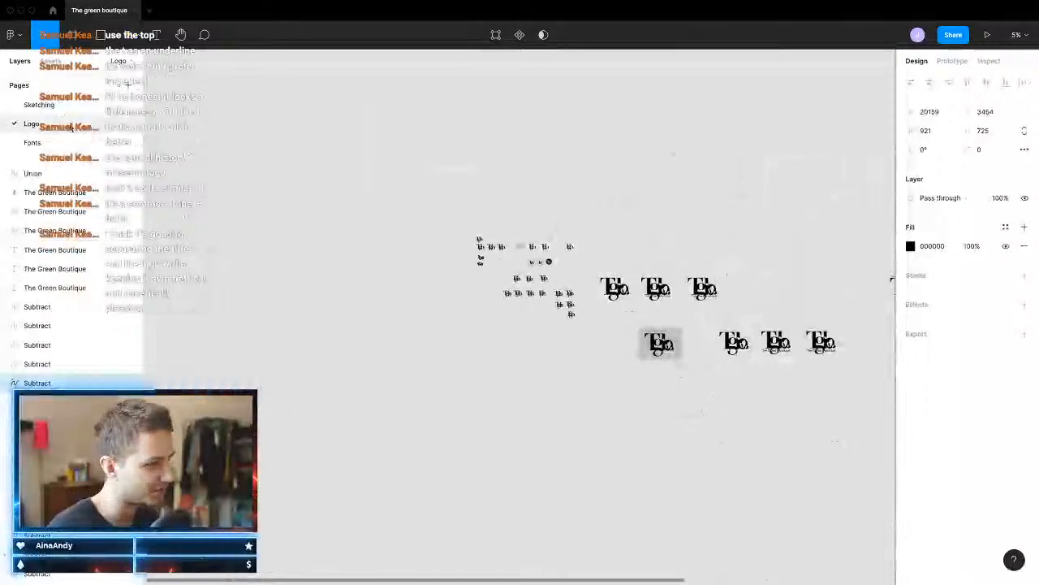
Step: Open the Sketching page and examine the early serif "TGB" and "Tgb." lettering trials
click(39, 105)
scroll(303, 320, up, 6)
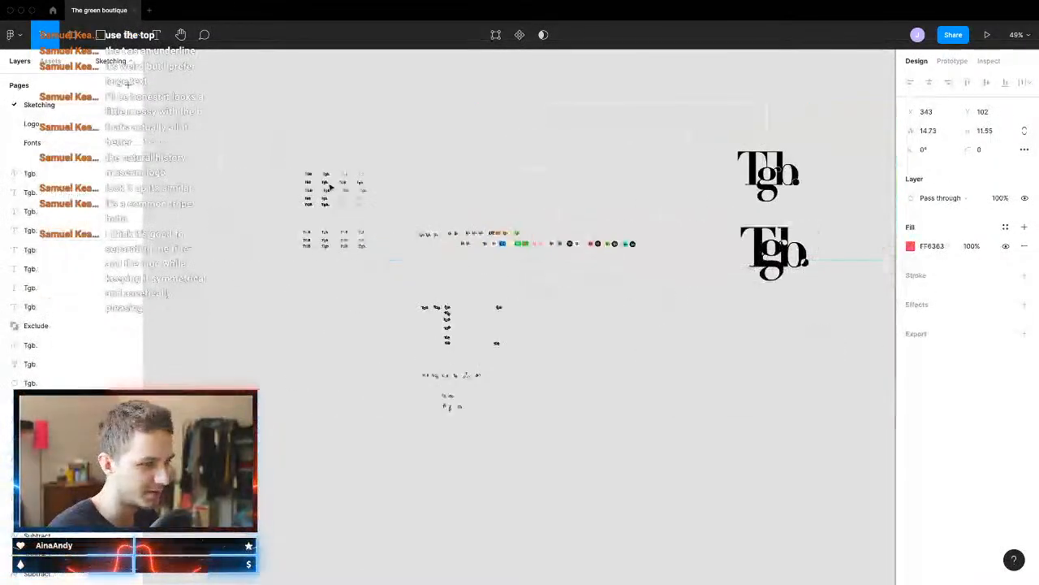
scroll(303, 320, down, 8)
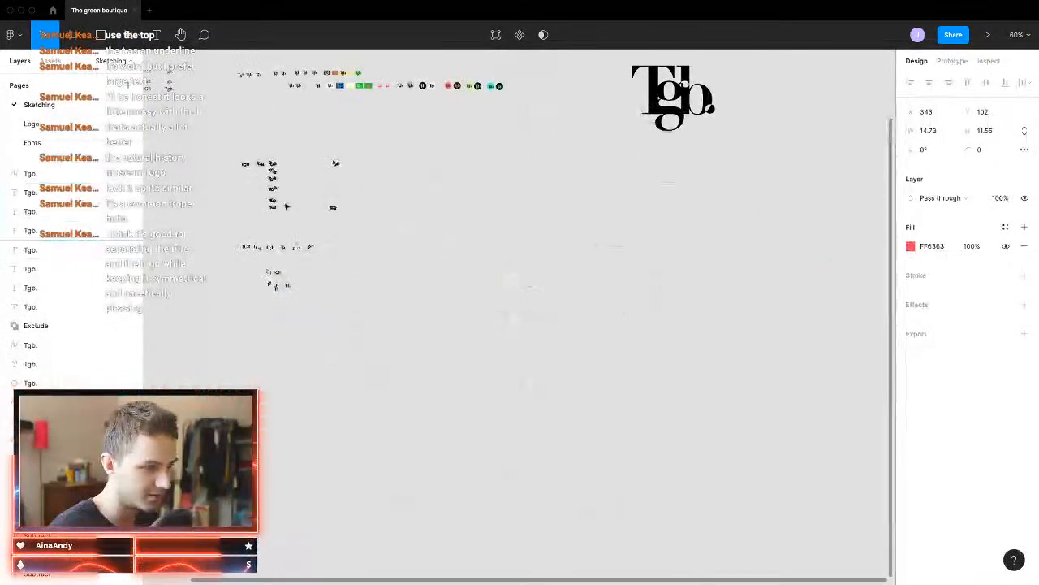
scroll(242, 192, up, 8)
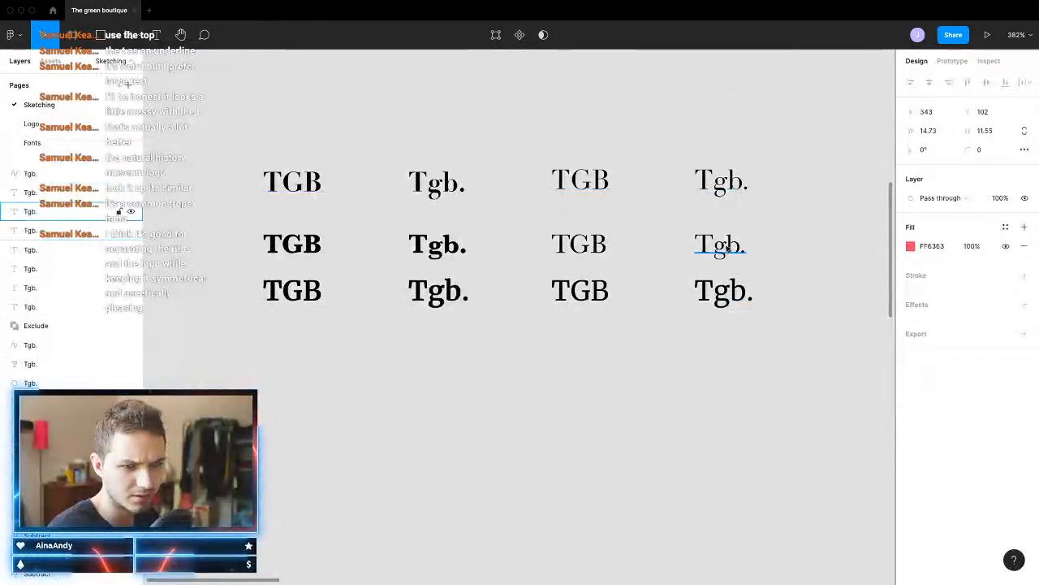
scroll(471, 260, up, 2)
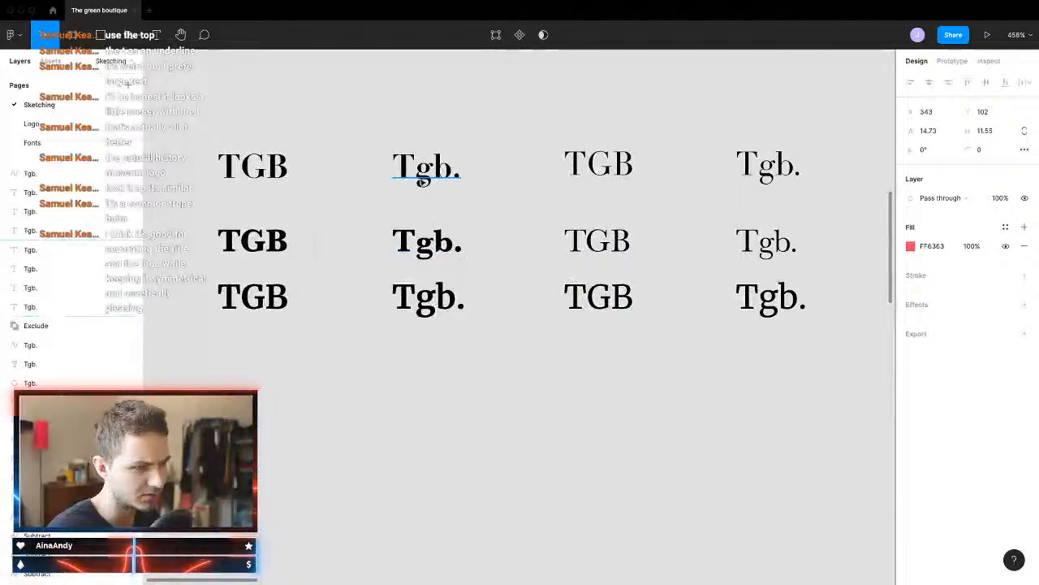
Step: Check the font of the first-row bold "Tgb." sample and inspect its letterforms against the neighbouring trials
click(423, 180)
scroll(469, 241, right, 3)
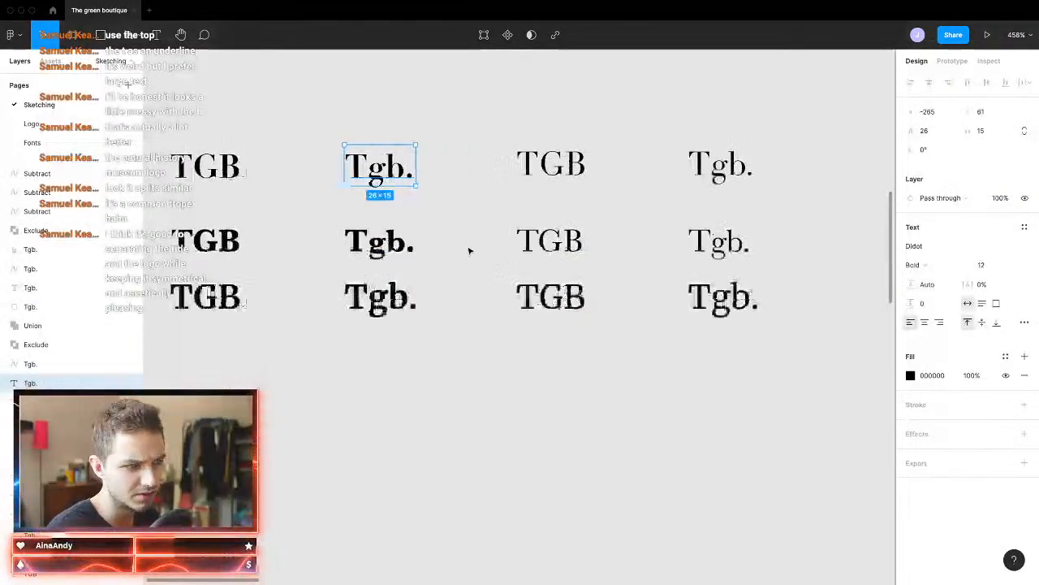
scroll(451, 252, down, 5)
scroll(455, 255, right, 5)
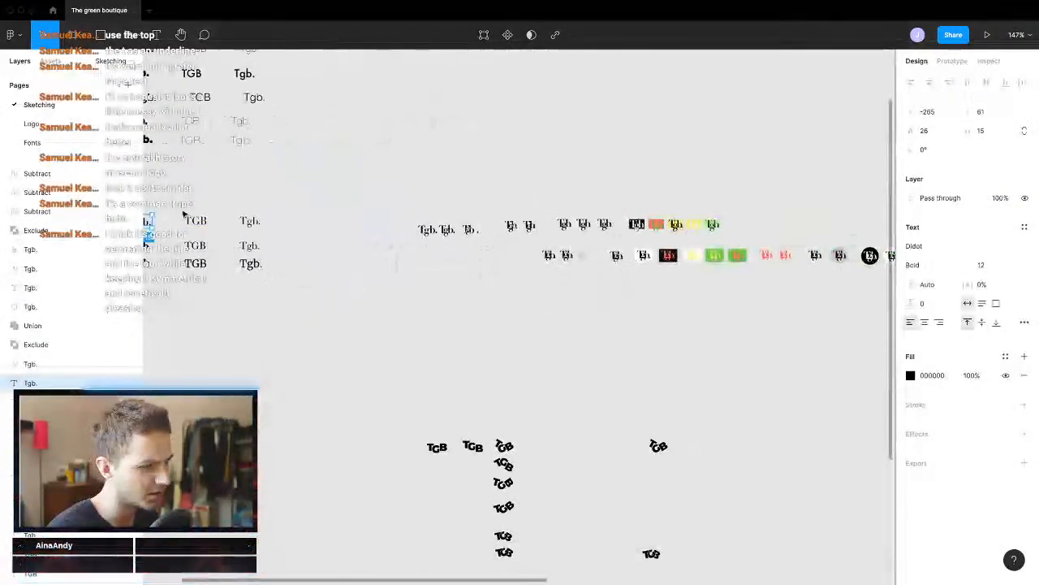
scroll(183, 213, up, 10)
scroll(279, 271, left, 3)
scroll(349, 274, up, 5)
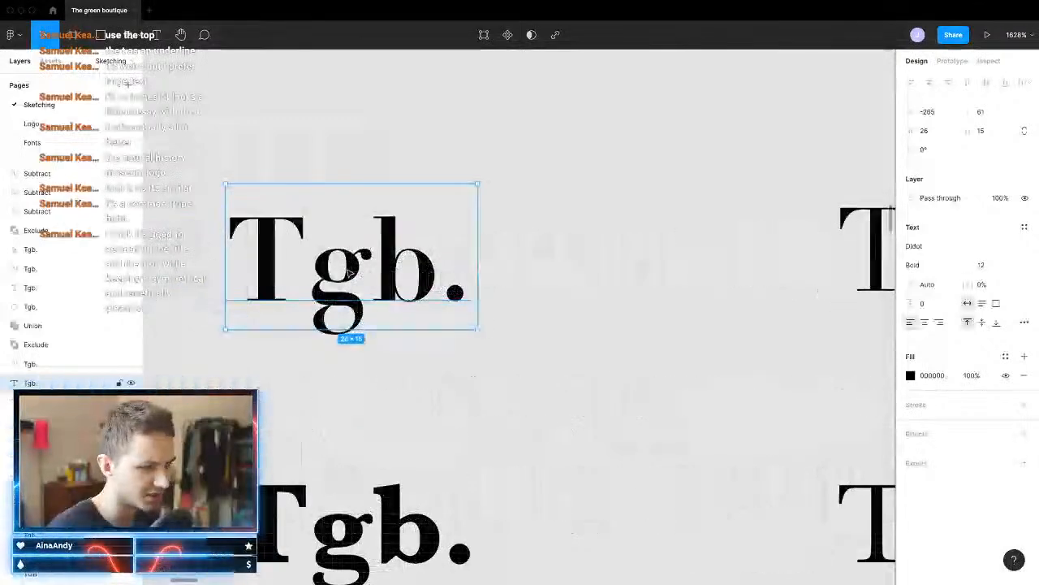
scroll(313, 278, down, 10)
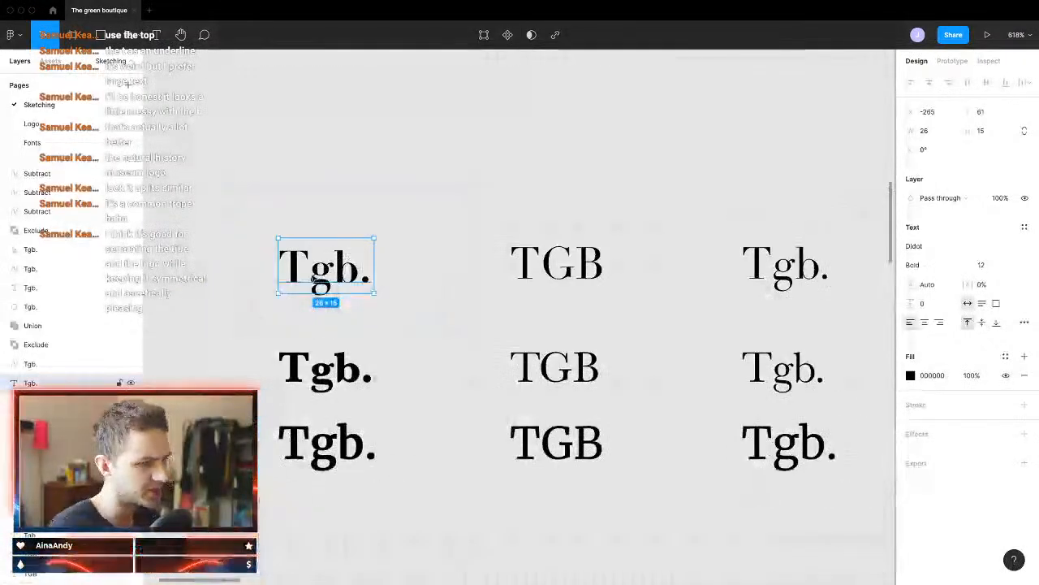
Step: Go back to the Logo page and check the font of the wordmark text on an early logo arrangement
click(31, 123)
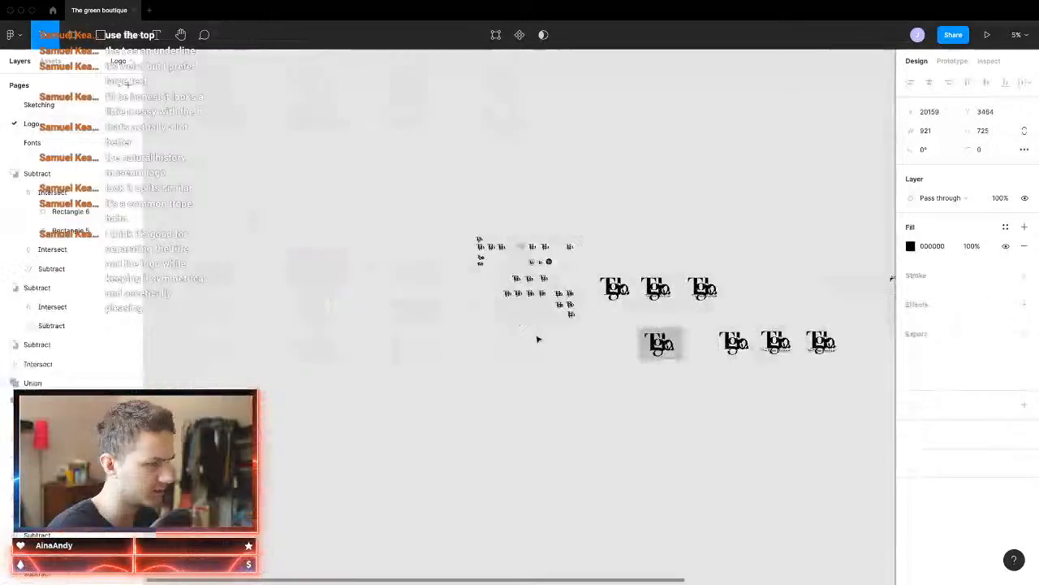
scroll(539, 338, up, 5)
scroll(755, 353, up, 5)
scroll(325, 194, left, 4)
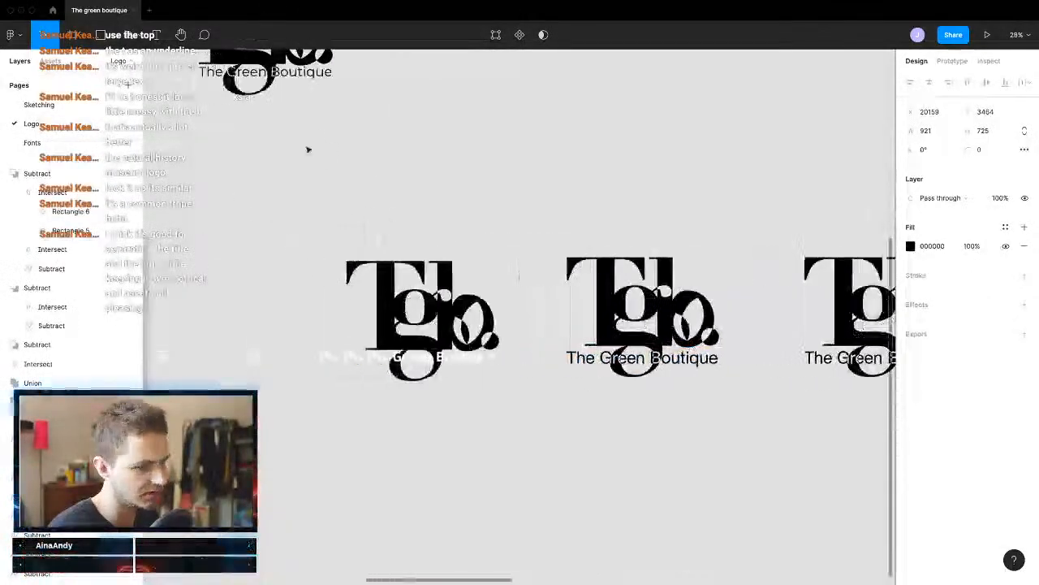
scroll(284, 154, up, 2)
click(211, 240)
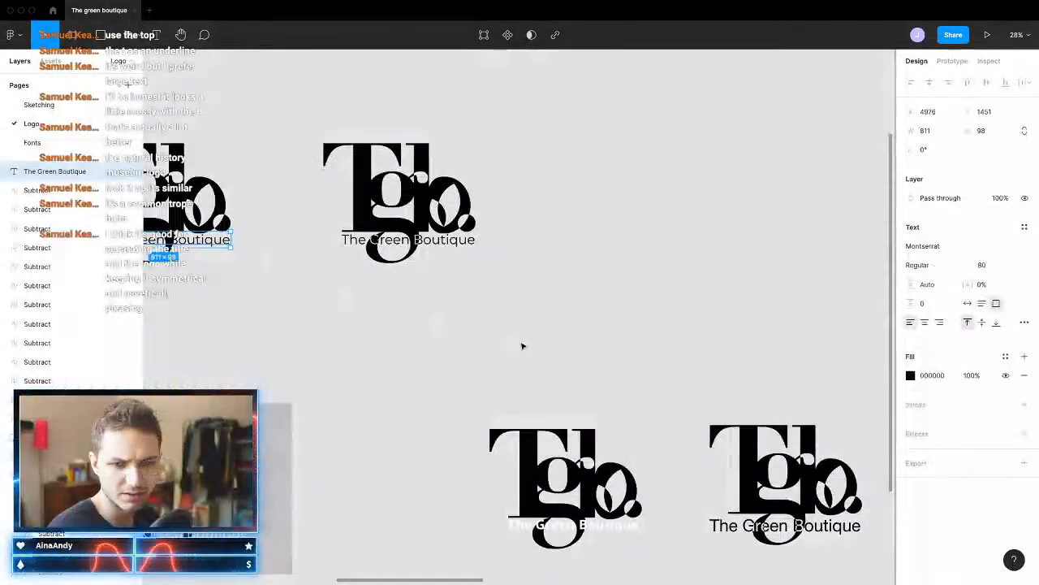
scroll(569, 341, down, 5)
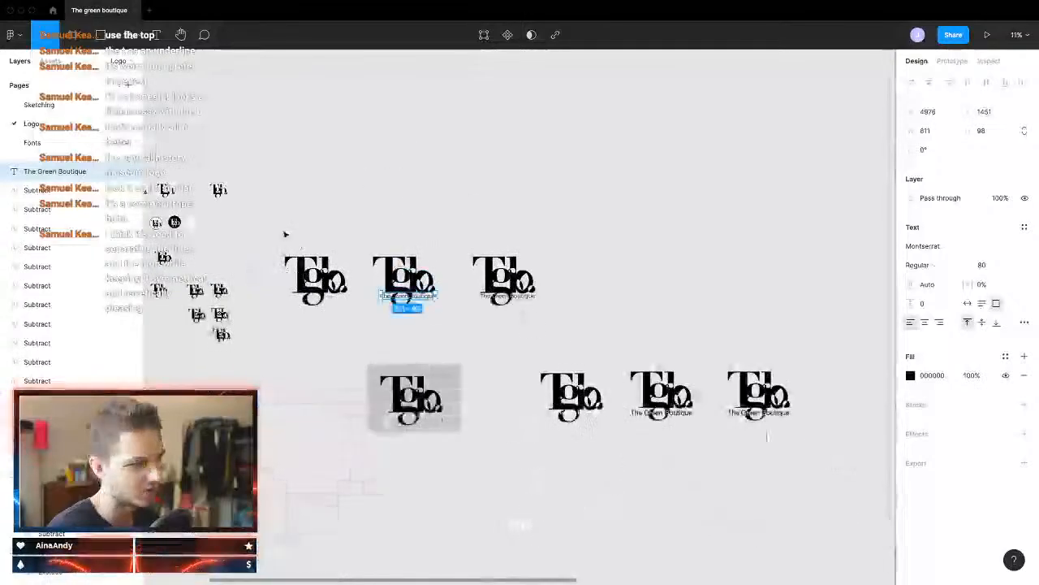
Step: Check the Fonts page and return to the later monogram-and-wordmark arrangements on the Logo page
click(20, 142)
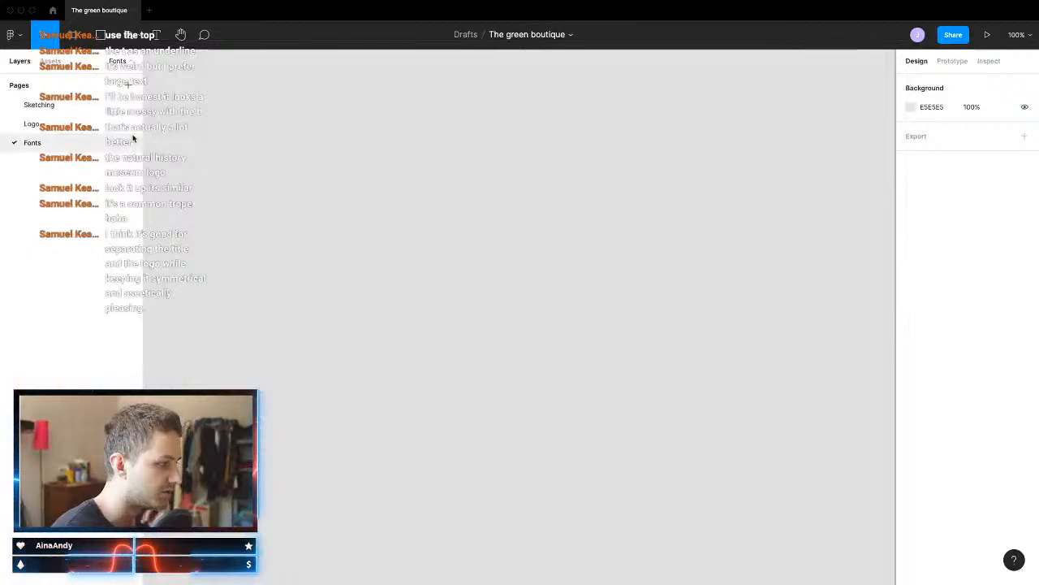
click(48, 124)
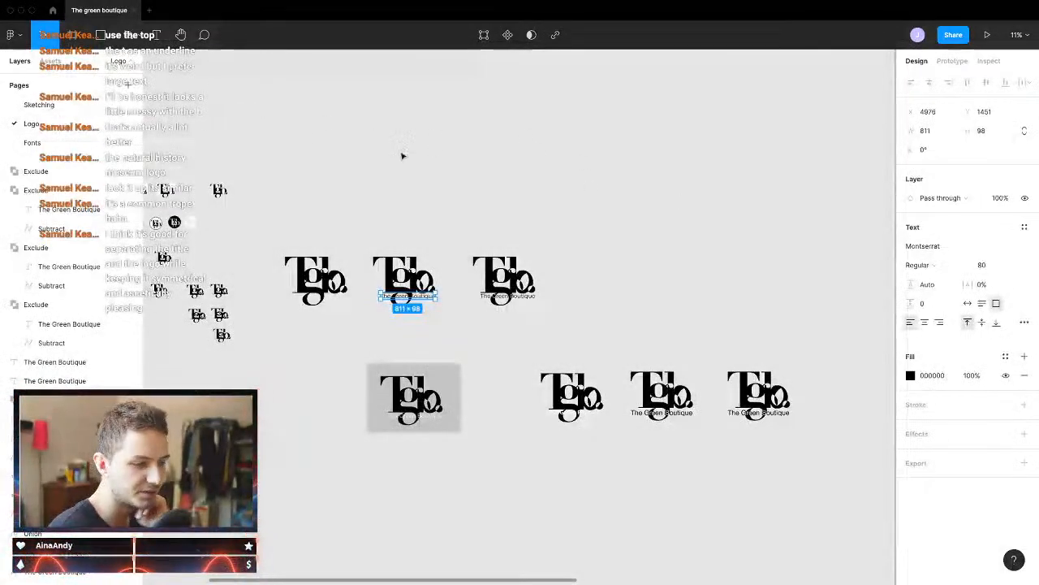
scroll(416, 390, down, 2)
scroll(551, 425, right, 5)
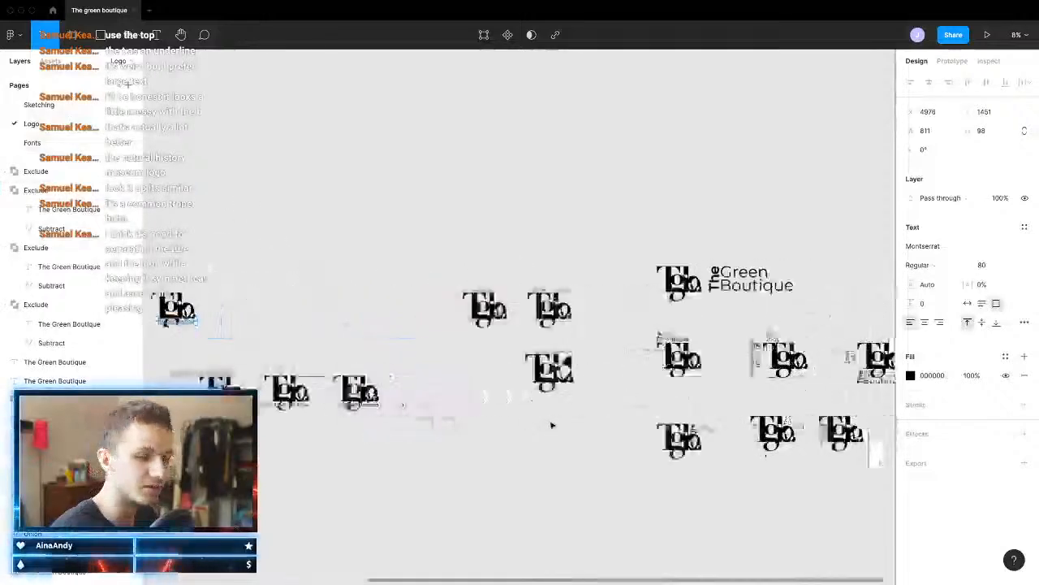
scroll(560, 423, up, 5)
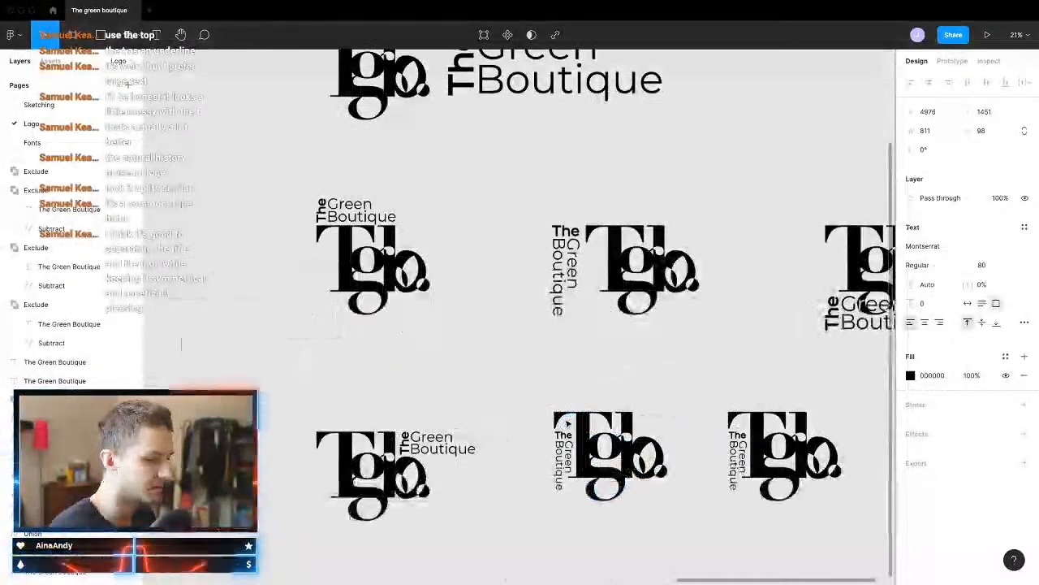
Step: Examine the bottom-row logo arrangements, comparing the wordmark beside the monogram with the vertical wordmark tucked under the T
drag(480, 409, 417, 449)
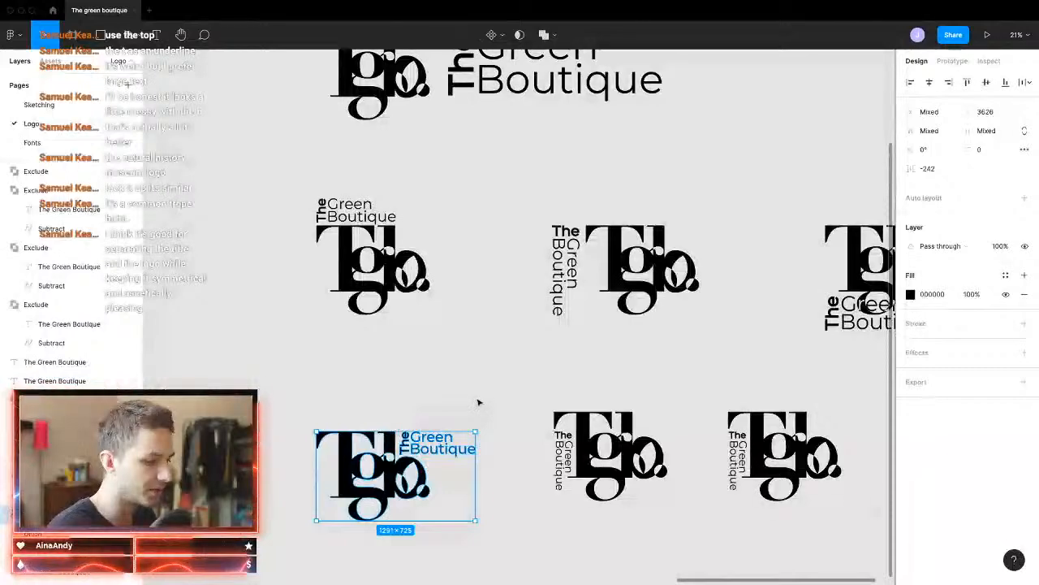
click(478, 402)
shift+click(566, 459)
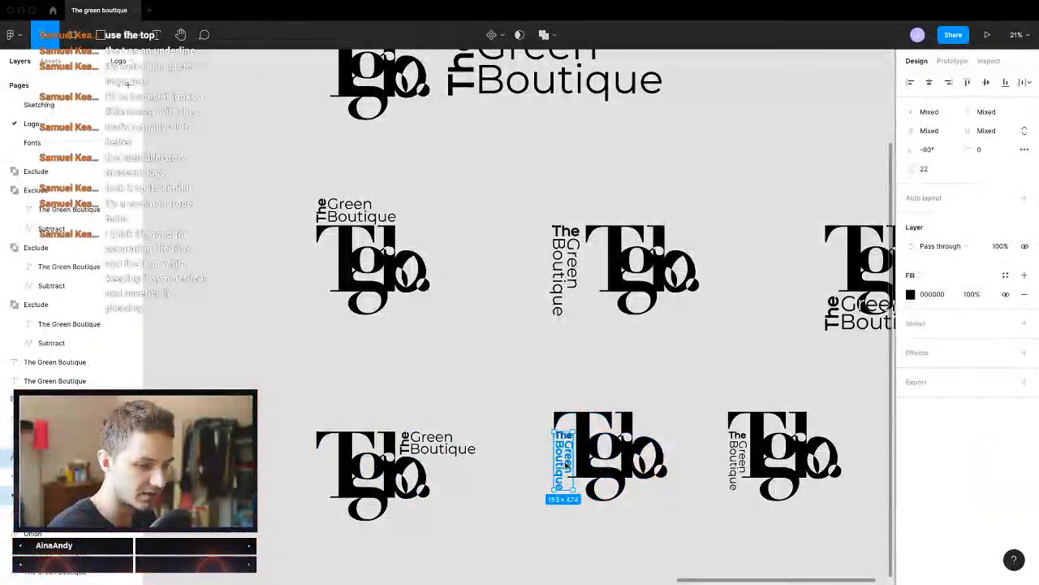
click(567, 468)
drag(534, 398, 691, 546)
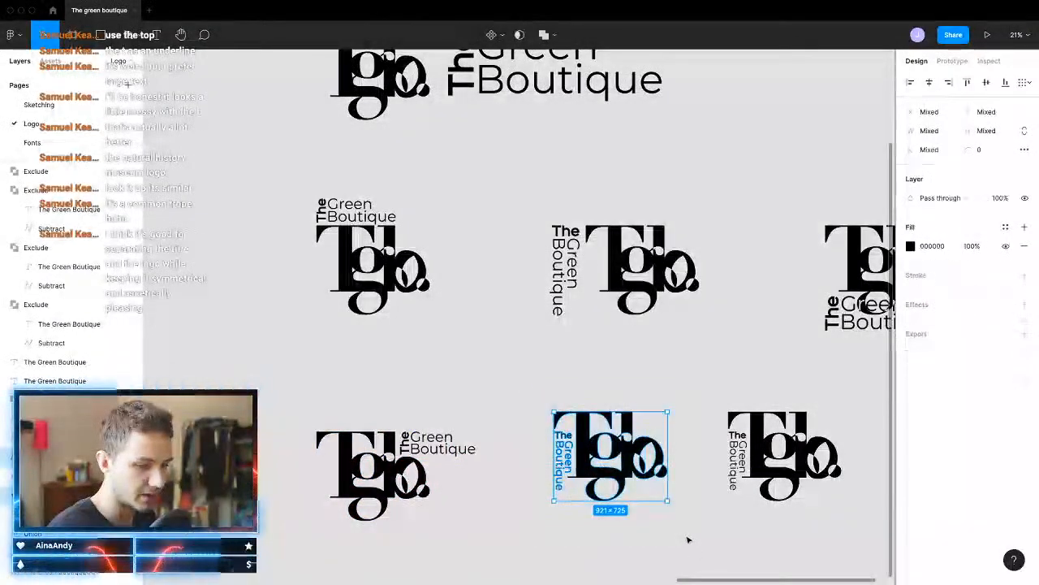
scroll(687, 539, right, 3)
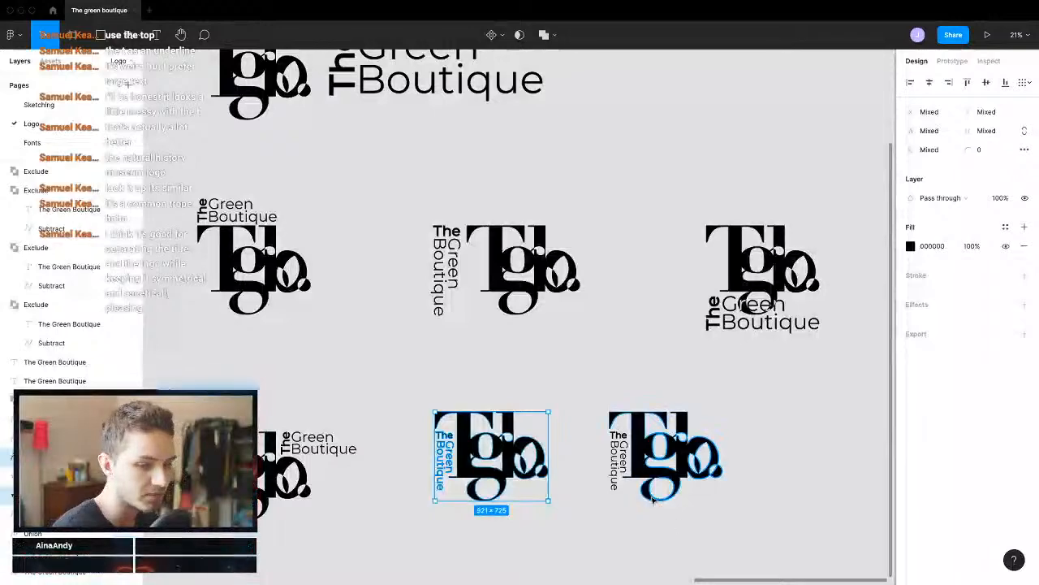
scroll(687, 539, down, 5)
scroll(647, 522, up, 5)
scroll(647, 522, right, 2)
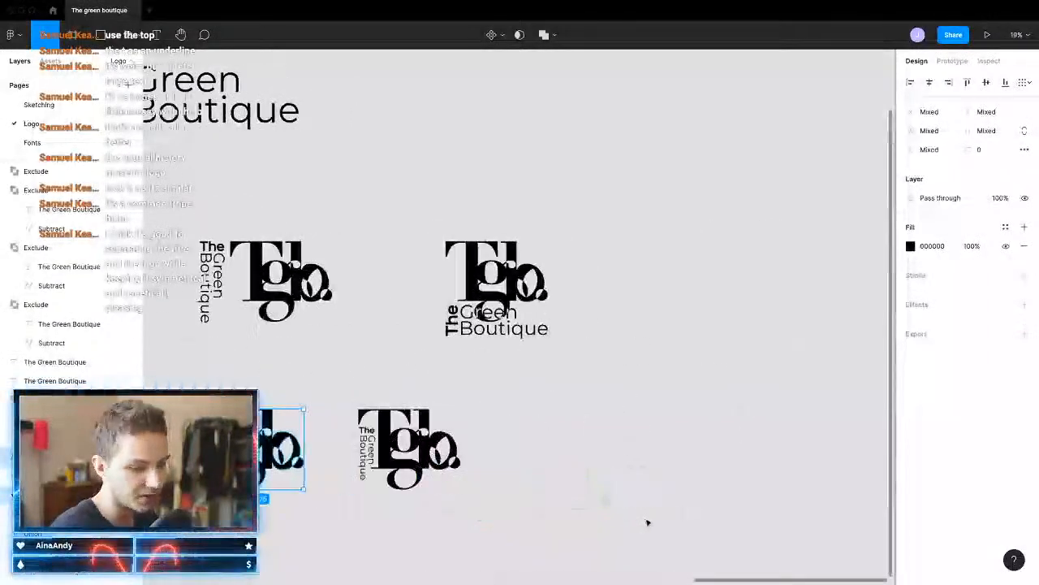
Step: Draw a tall grey rectangle of about 1698 × 2461 in the empty area beyond the last logo arrangements
scroll(519, 492, down, 3)
scroll(497, 414, right, 2)
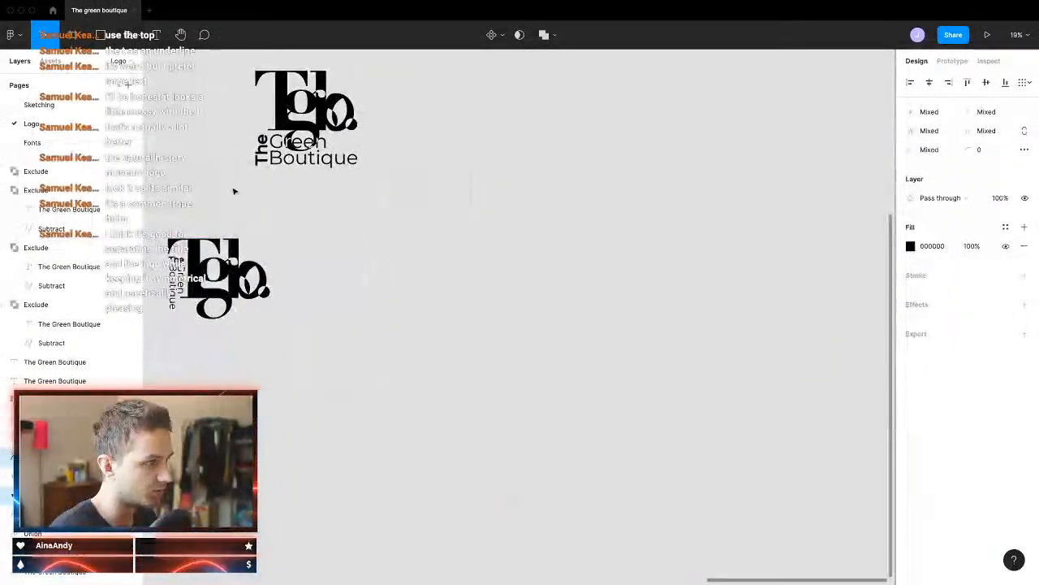
click(101, 34)
drag(373, 214, 566, 492)
click(675, 422)
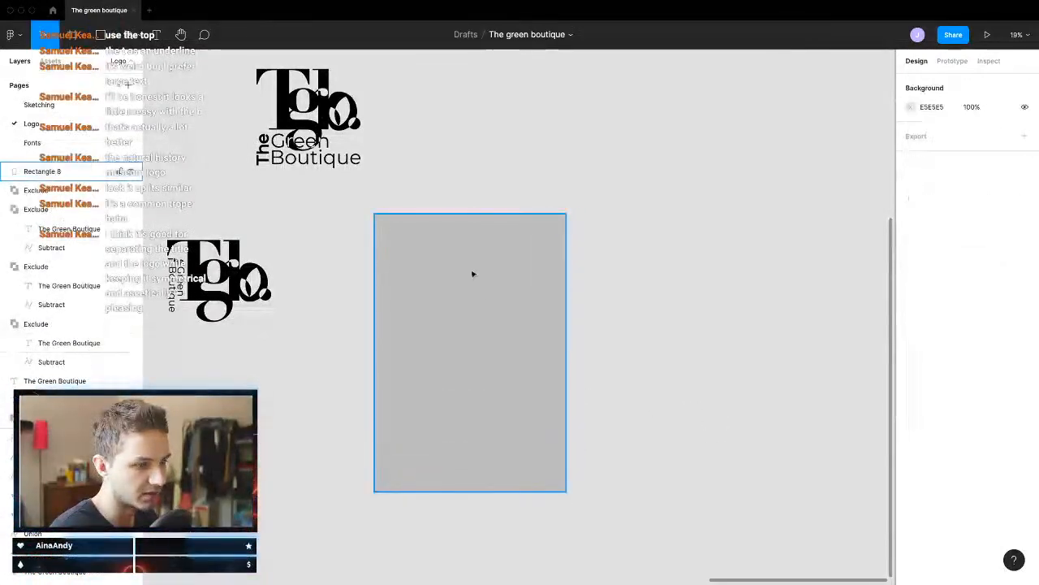
Step: Draw a full-width band of about 1698 × 1222 across the middle of the grey rectangle and fill it white
click(472, 274)
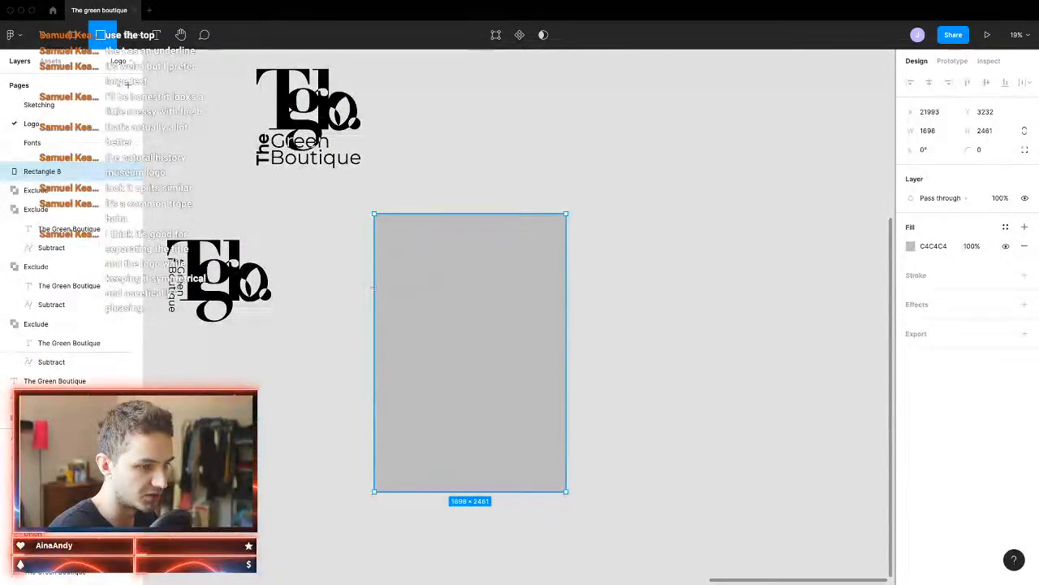
drag(374, 288, 567, 427)
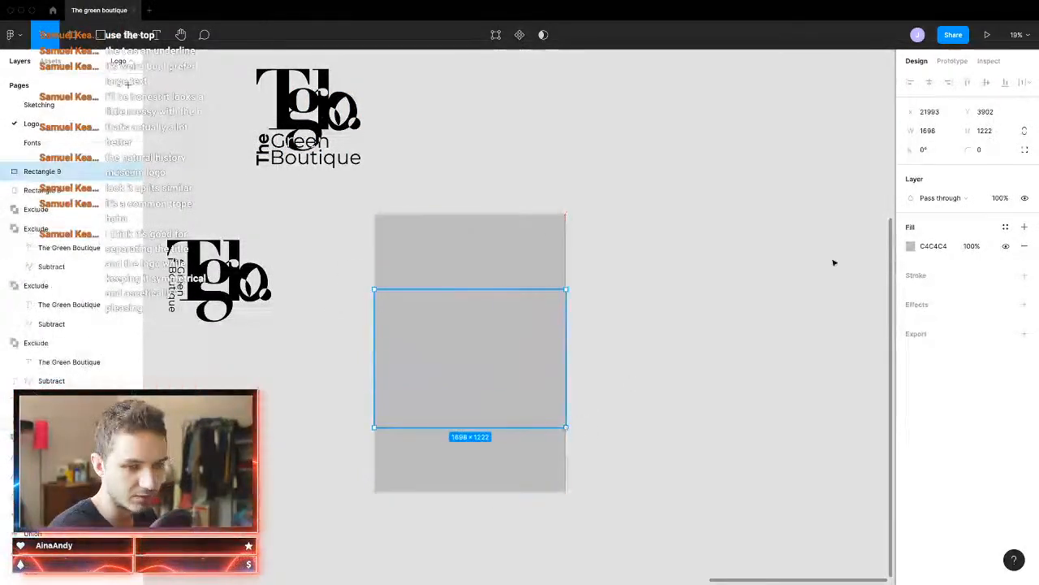
click(915, 253)
drag(839, 317, 691, 260)
click(691, 260)
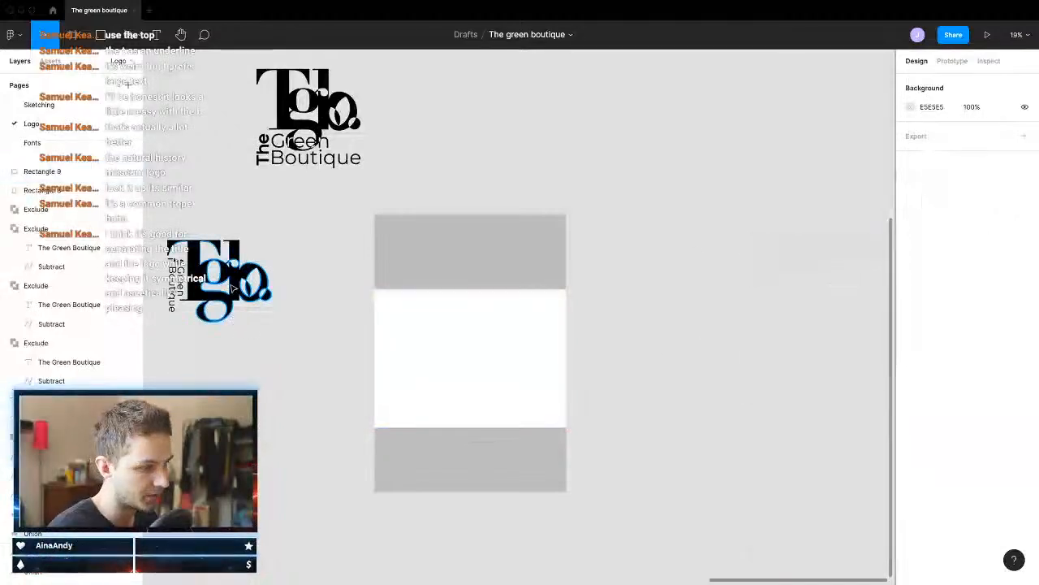
Step: Place a copy of the monogram, scaled to about 583 × 459, in the upper centre of the white band, in front of it
drag(232, 287, 485, 362)
drag(523, 394, 466, 327)
key(alt+super+])
scroll(485, 361, up, 2)
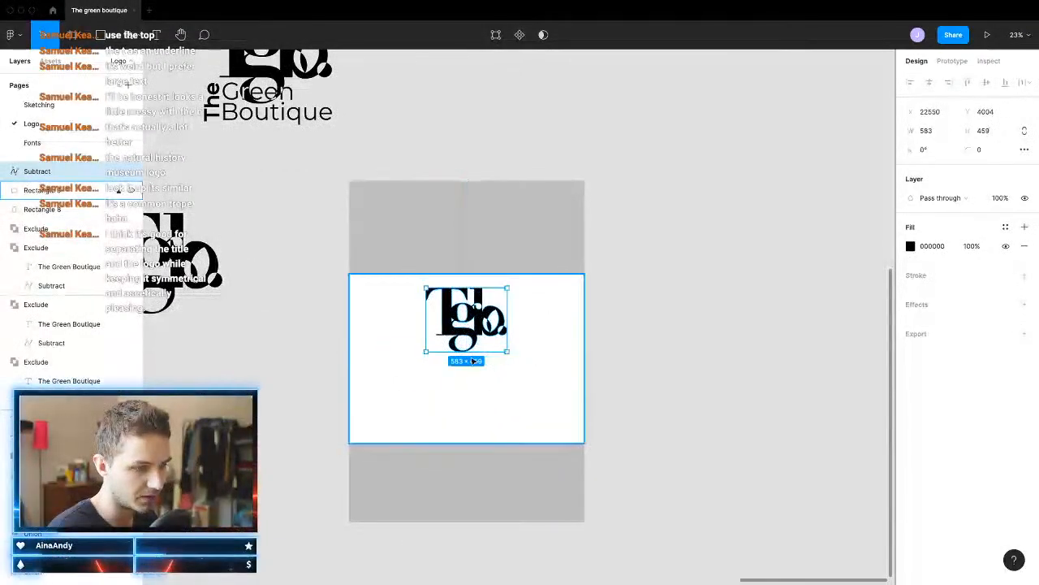
click(592, 474)
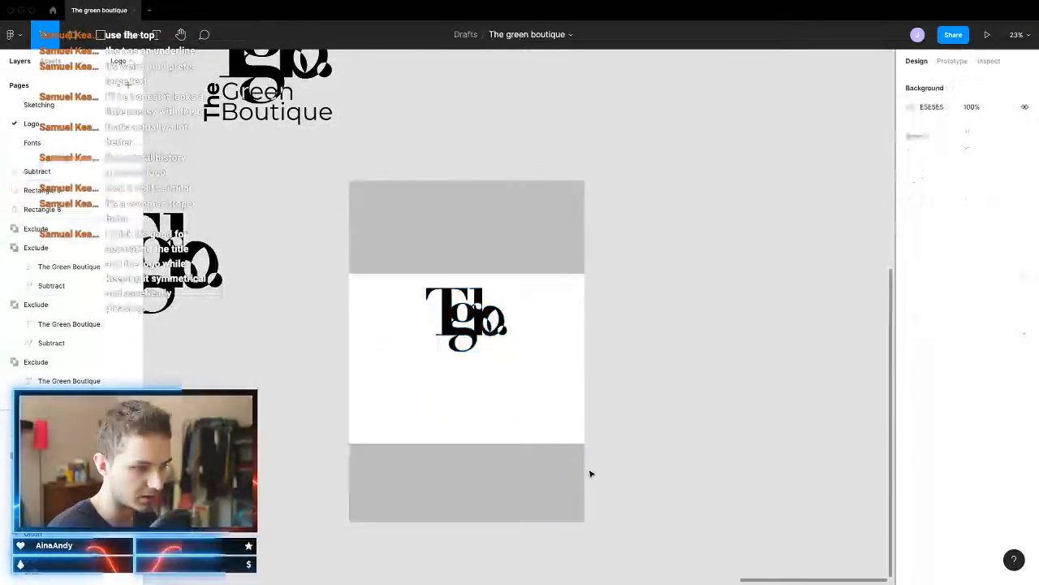
Step: Add a text box of about 1154 × 291 below the monogram and fill it with generated Lorem Ipsum placeholder text
click(157, 35)
drag(388, 359, 546, 398)
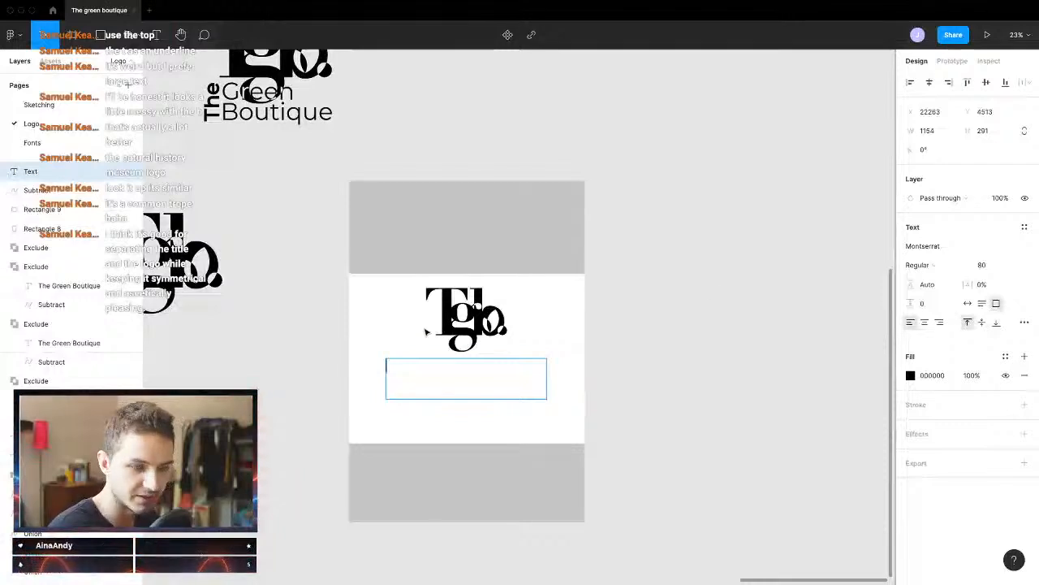
right_click(430, 385)
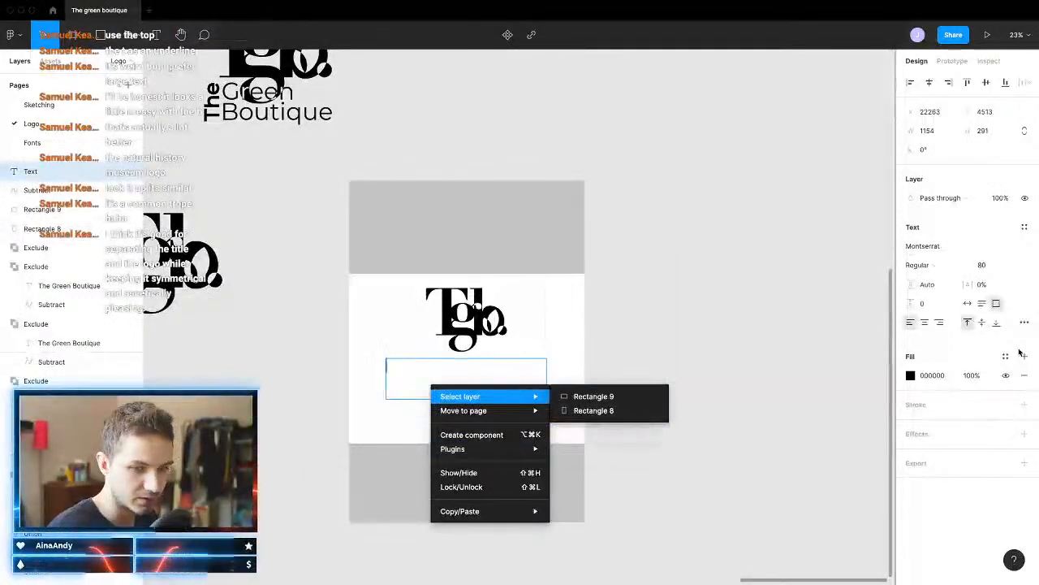
key(Escape)
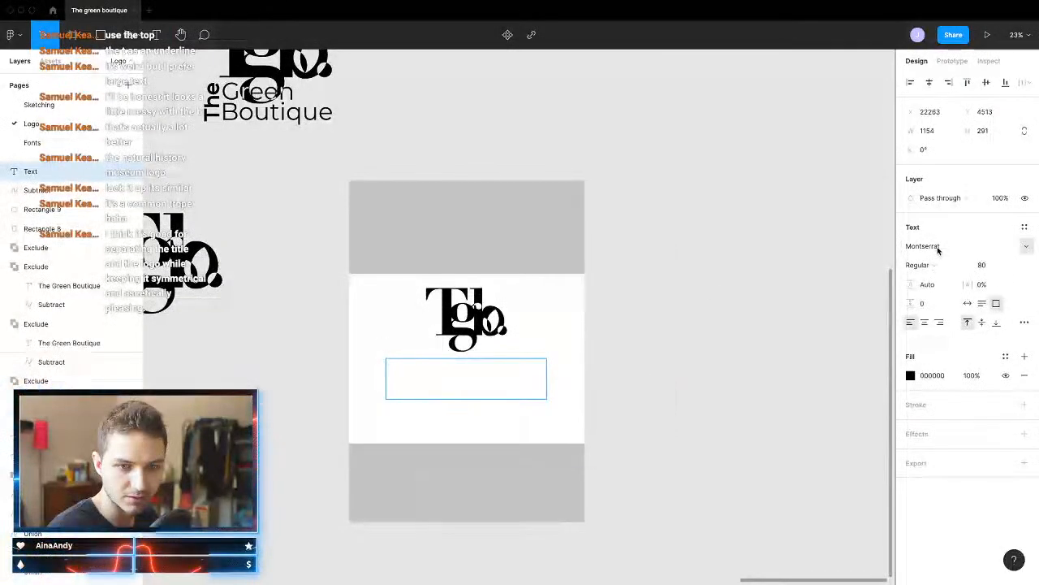
right_click(468, 373)
mouse_move(563, 436)
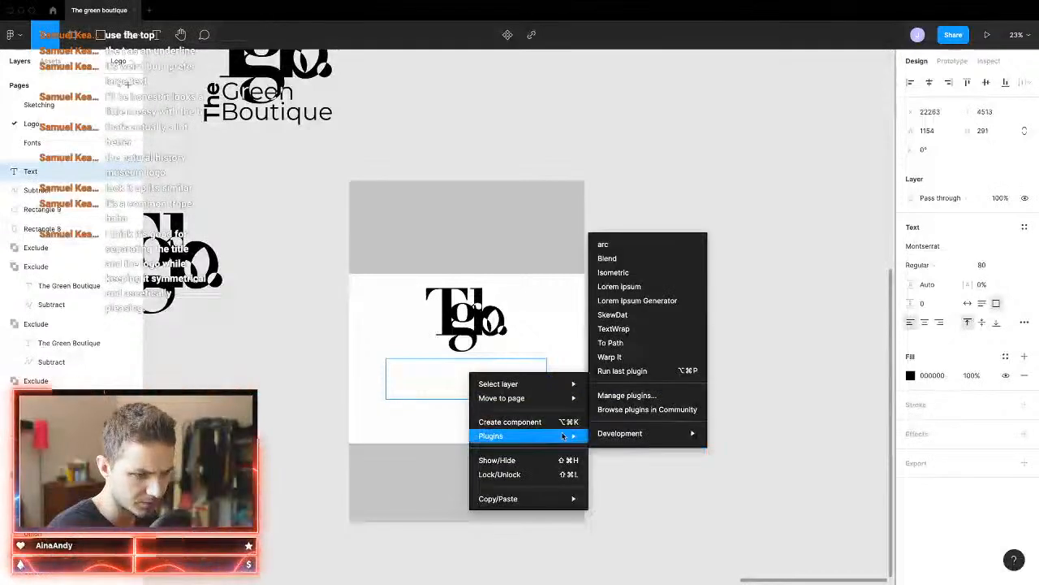
click(638, 296)
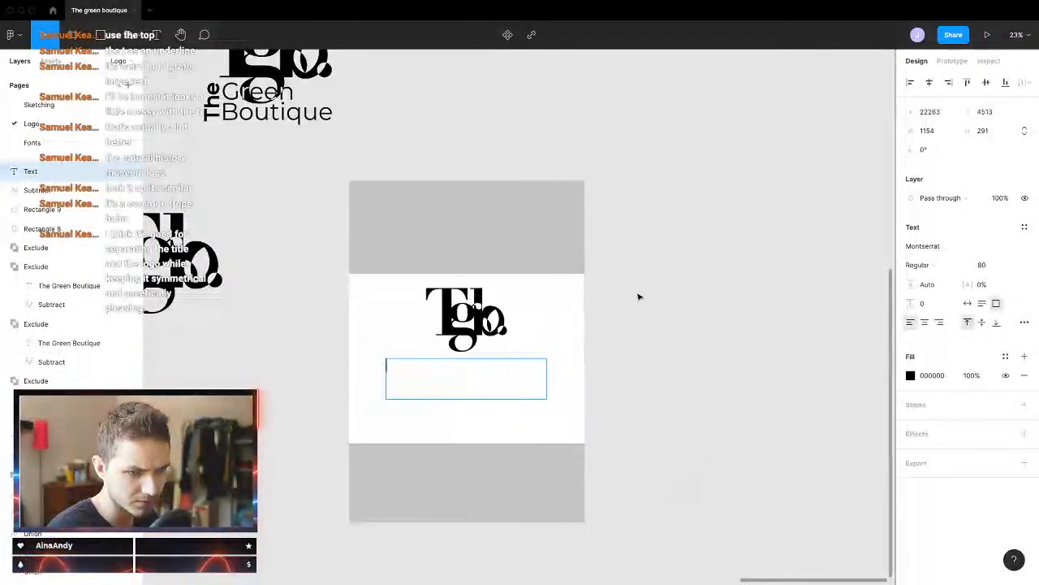
click(468, 373)
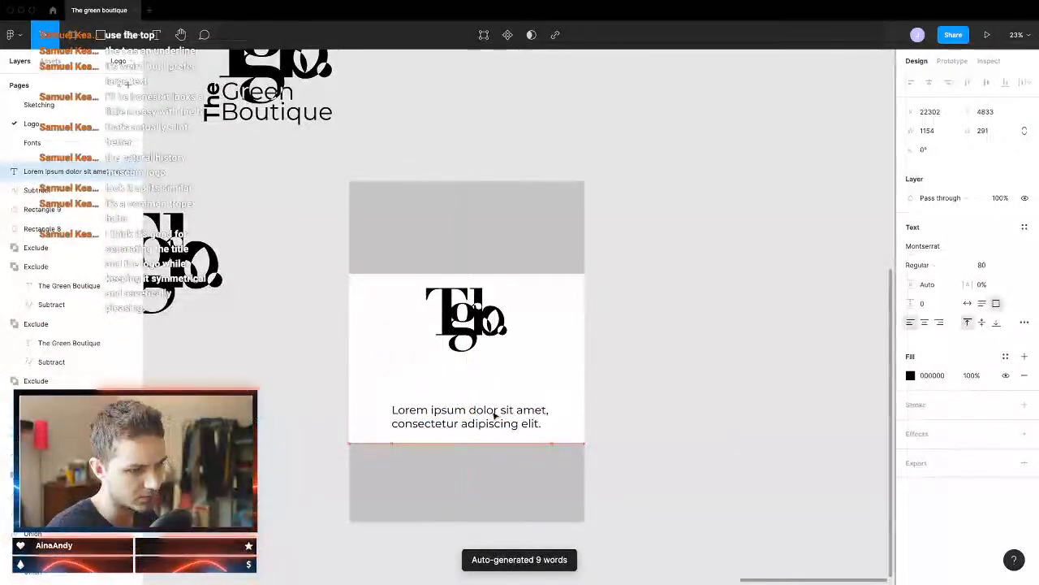
Step: Duplicate the placeholder text directly above the original and set the copy's font size to 160
drag(494, 415, 495, 386)
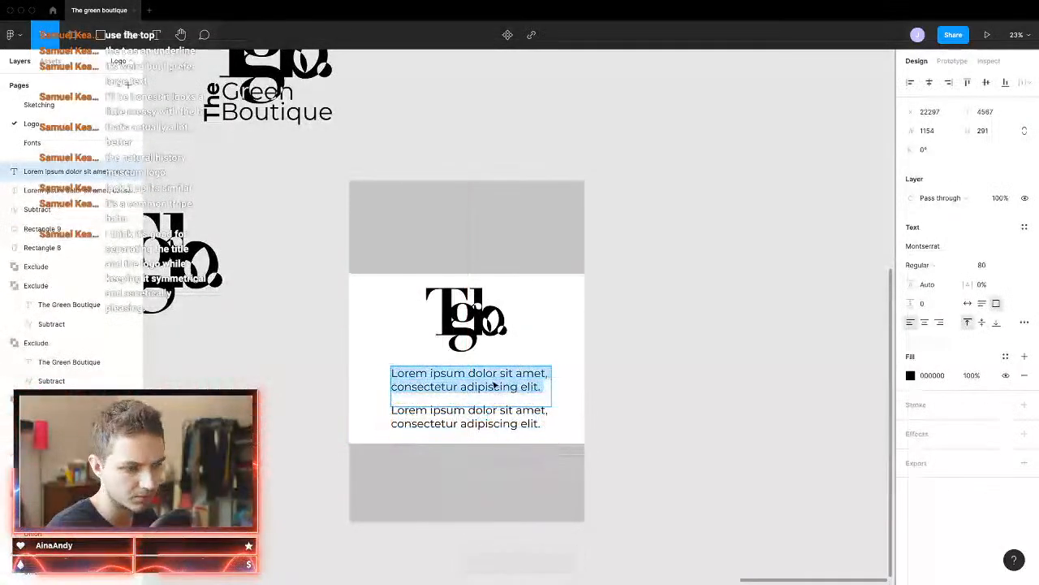
text(1)
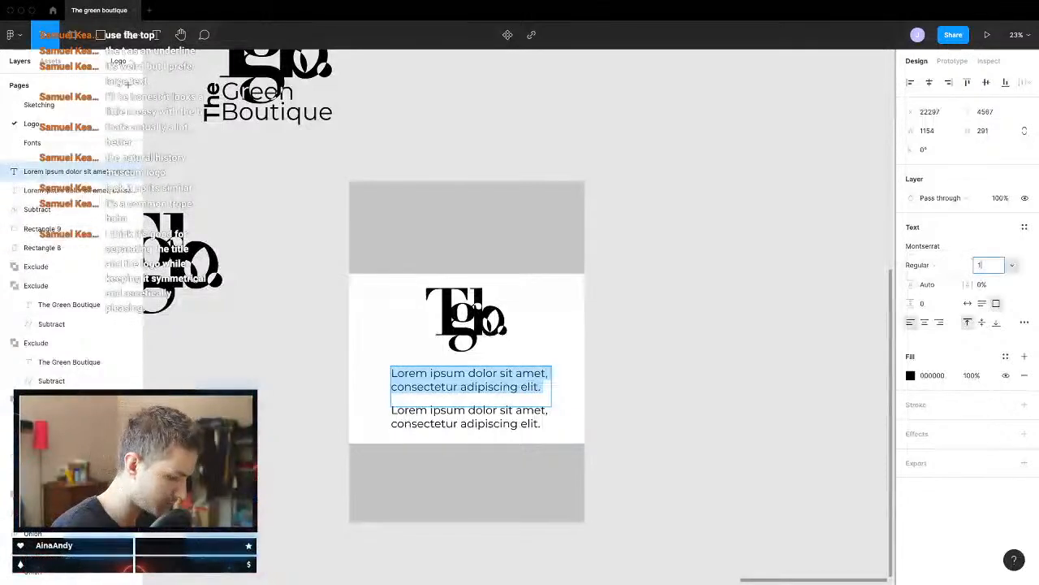
text(60)
key(Return)
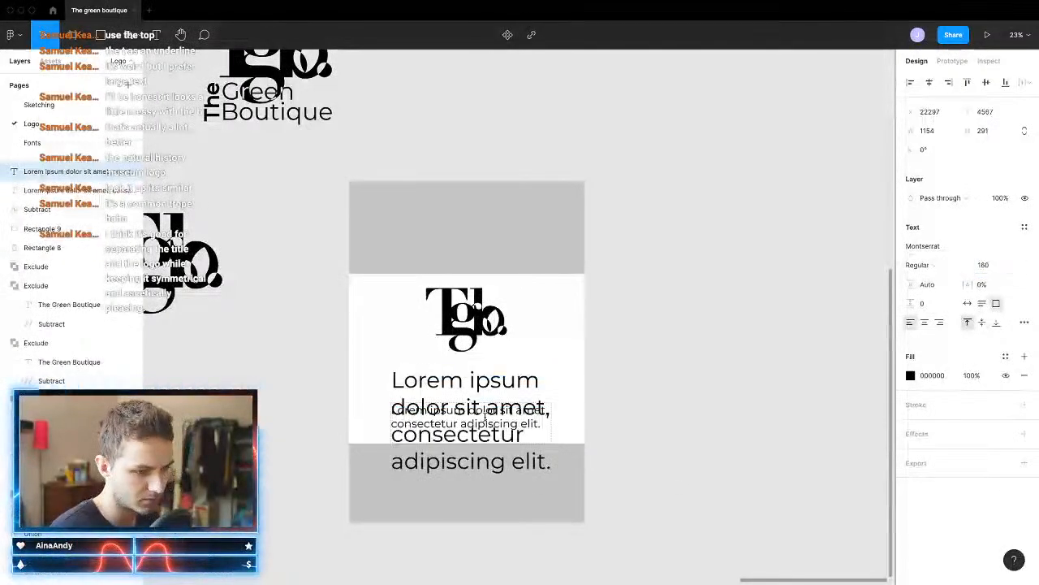
Step: Trim the large placeholder text to the heading "Lorem ipsum"
double_click(485, 416)
double_click(539, 460)
double_click(548, 467)
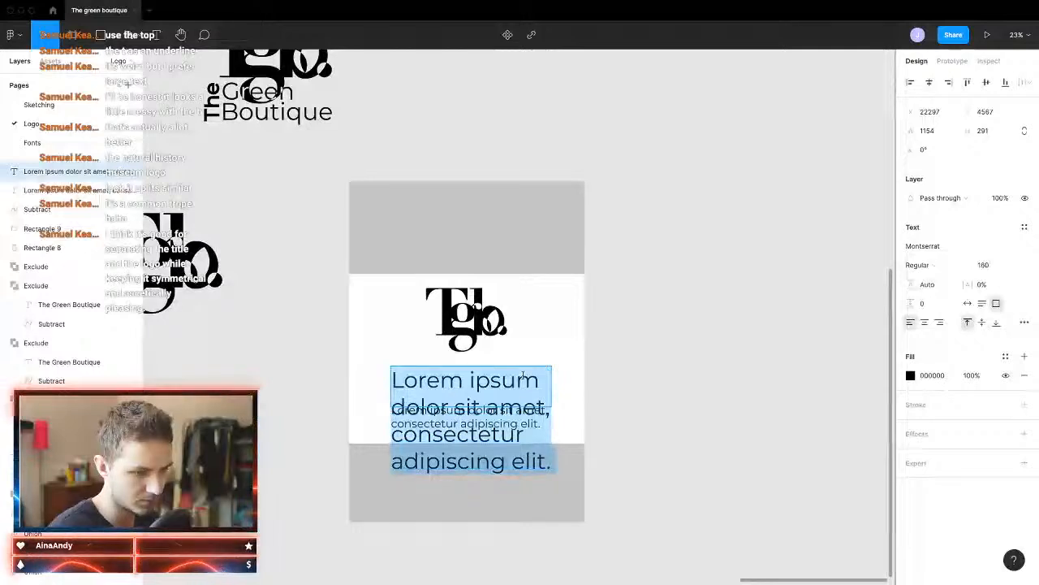
drag(539, 380, 570, 508)
key(BackSpace)
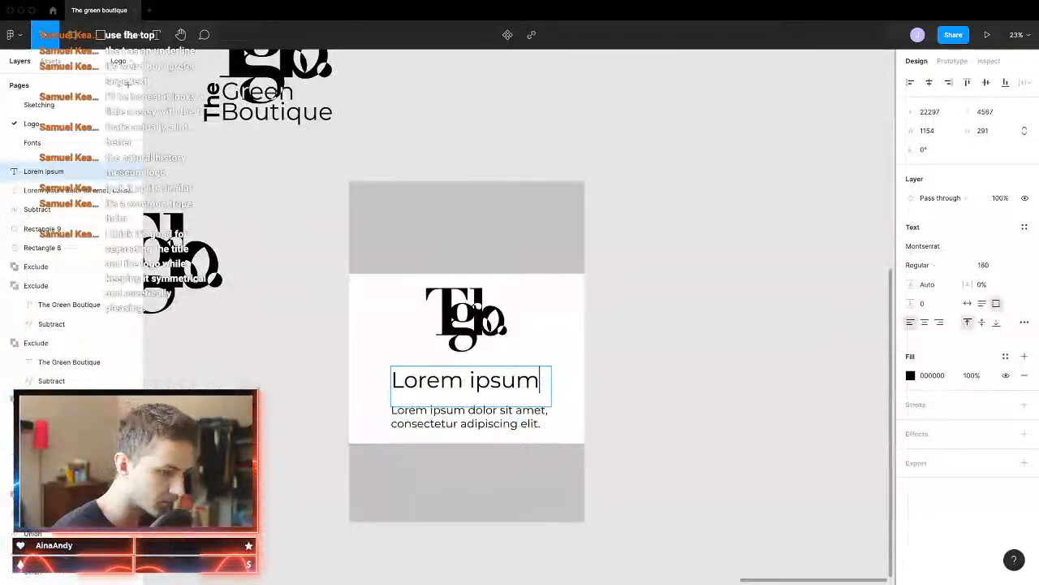
click(685, 346)
Step: Move the heading up under the monogram and the body text up beneath it, narrowing the body box to about 1071
drag(508, 381, 507, 367)
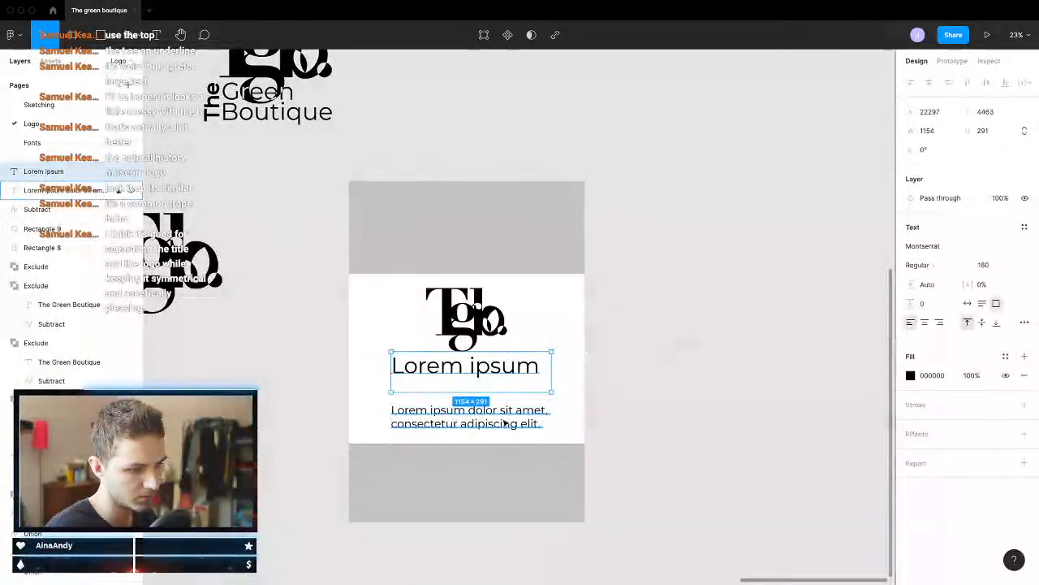
drag(505, 423, 506, 401)
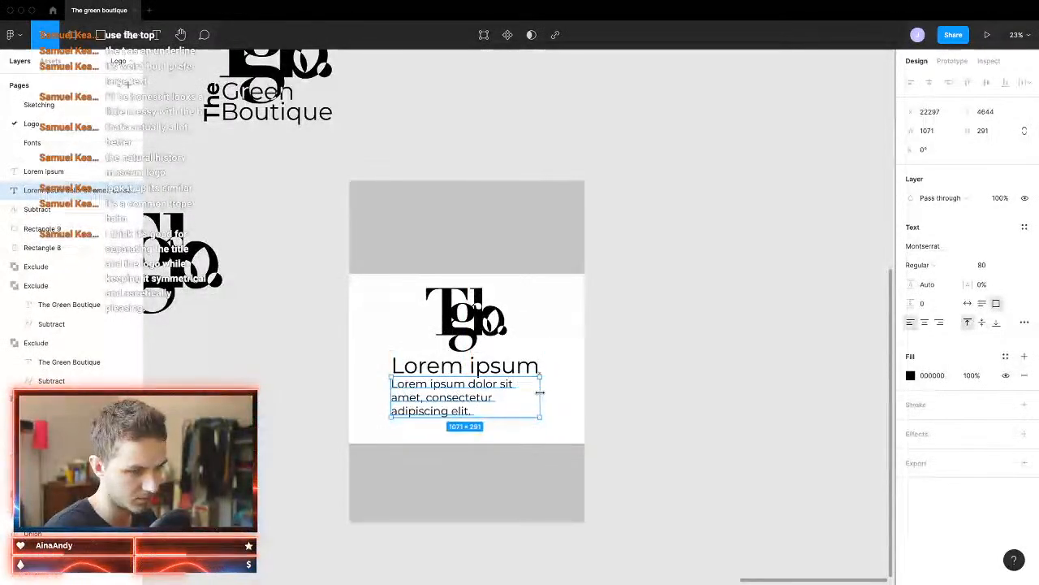
right_click(487, 393)
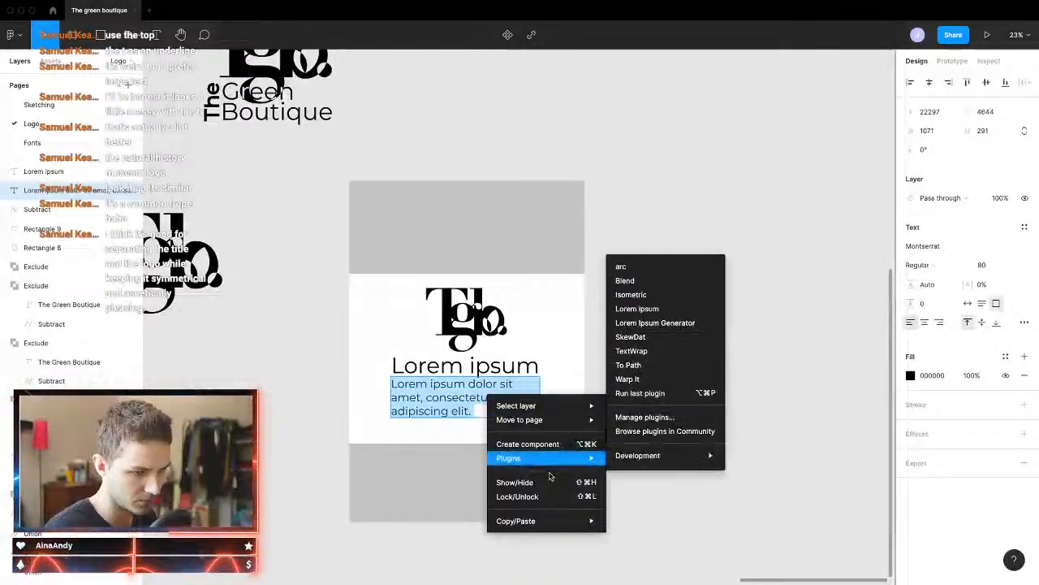
Step: Reduce the body text's font size to 74
click(978, 268)
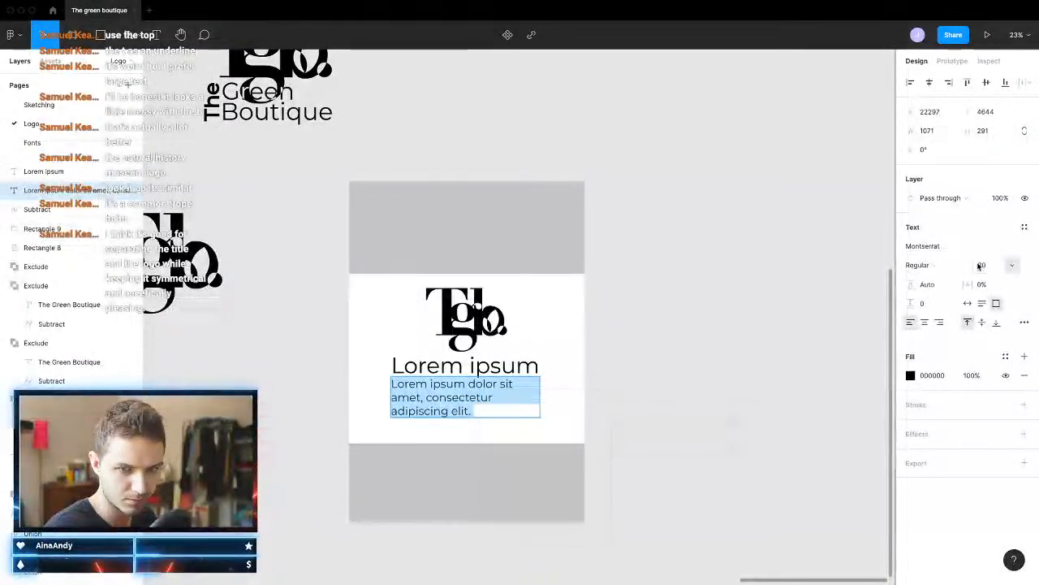
click(979, 268)
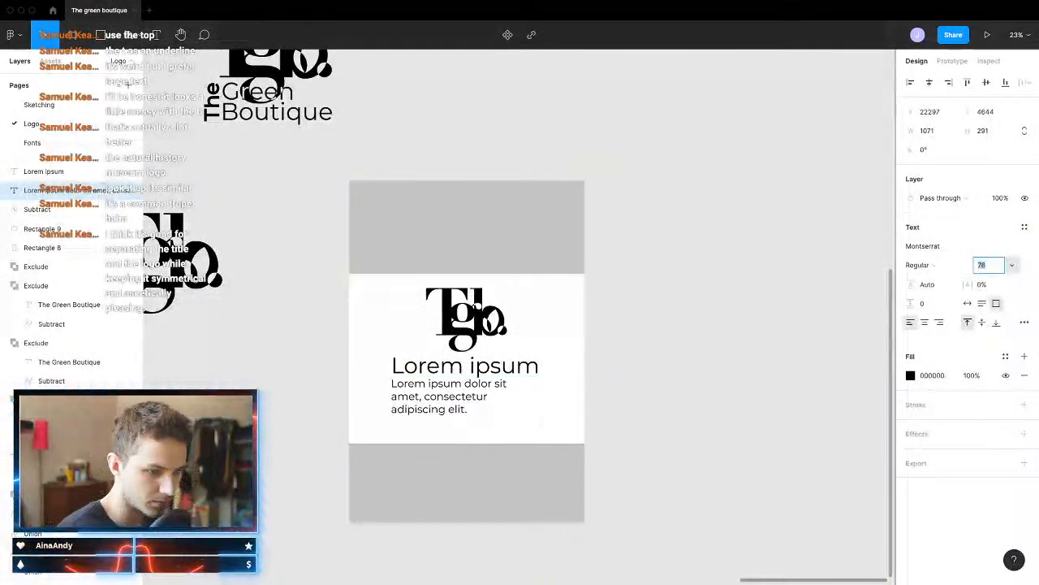
key(Down)
key(Down)
key(Down)
key(Down)
key(Return)
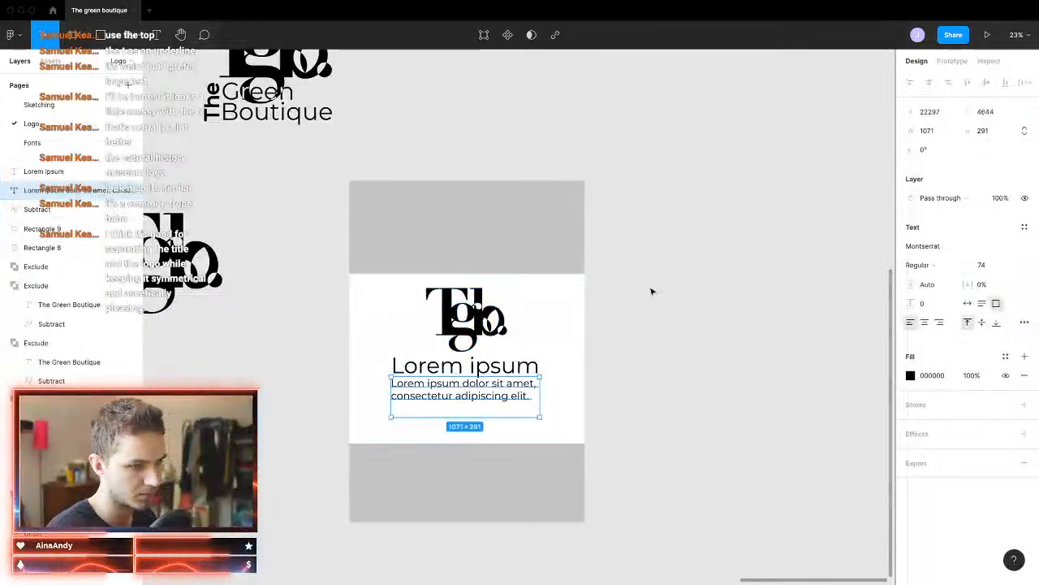
Step: Move the monogram, heading and body text together right and slightly down within the white label
drag(652, 287, 374, 436)
click(479, 317)
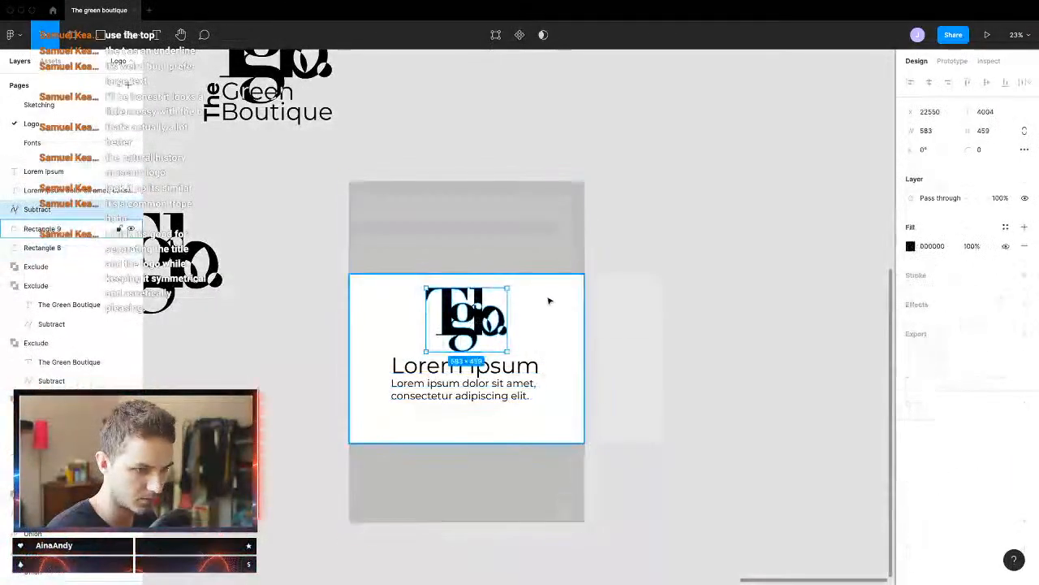
shift+click(485, 366)
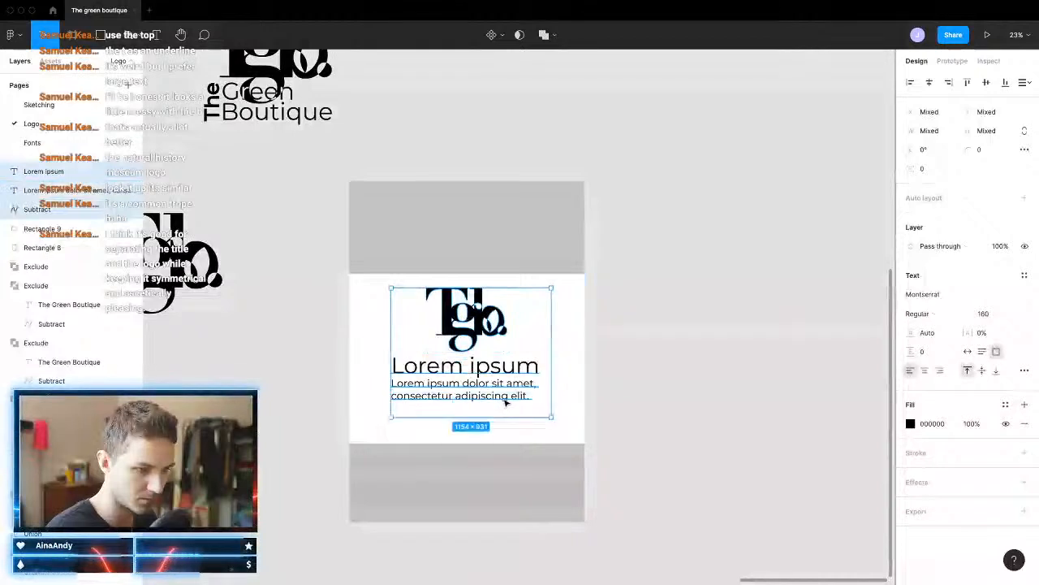
drag(505, 401, 531, 412)
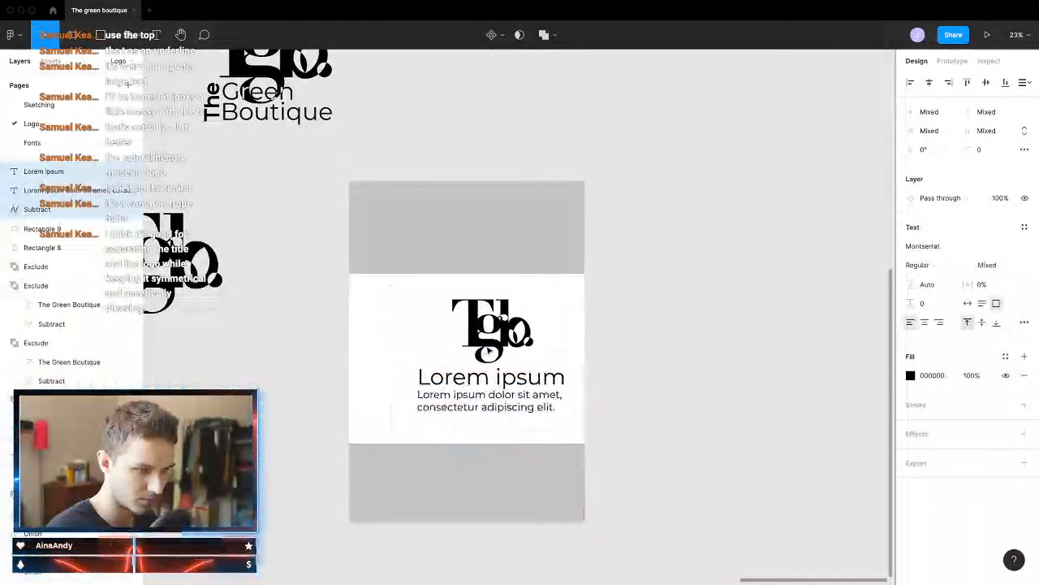
drag(489, 351, 489, 350)
click(765, 385)
Step: Place an enlarged copy of the vertical The Green Boutique wordmark along the left side of the white label
scroll(365, 412, left, 2)
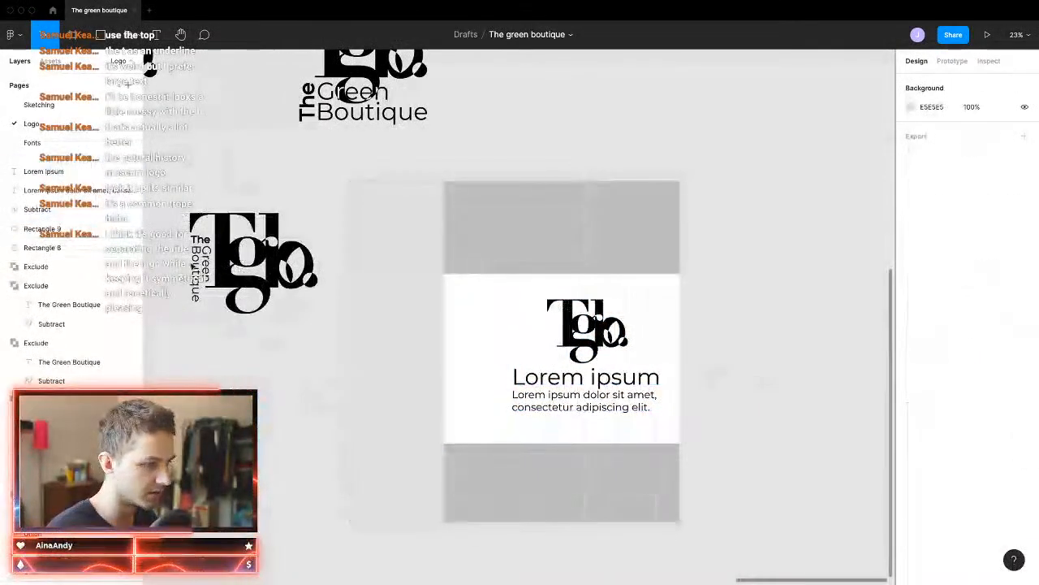
click(198, 272)
drag(220, 279, 464, 417)
drag(461, 360, 471, 365)
click(766, 427)
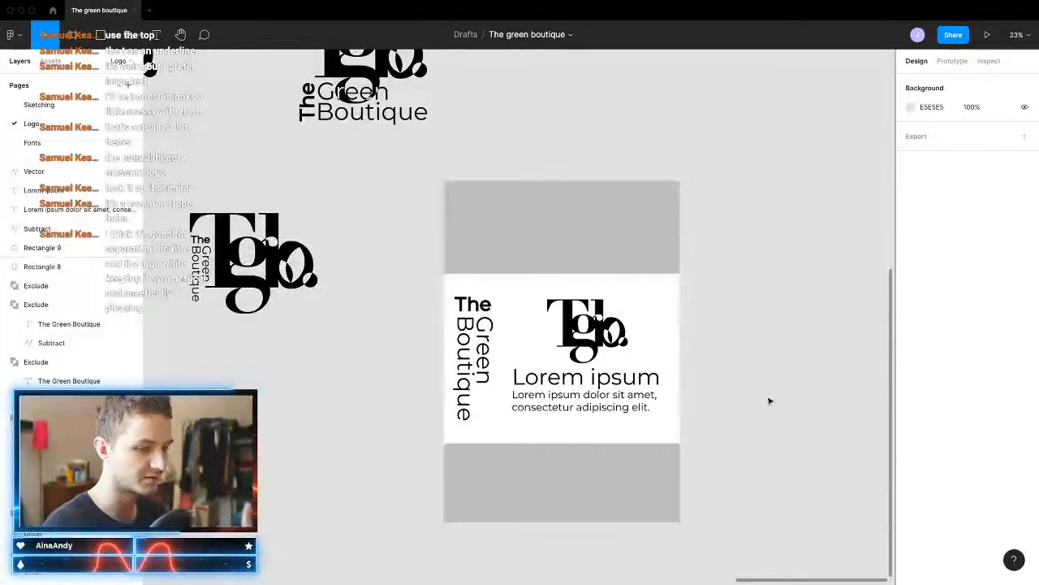
Step: Reposition the monogram slightly to the left above the heading
click(585, 329)
drag(585, 329, 607, 335)
click(869, 382)
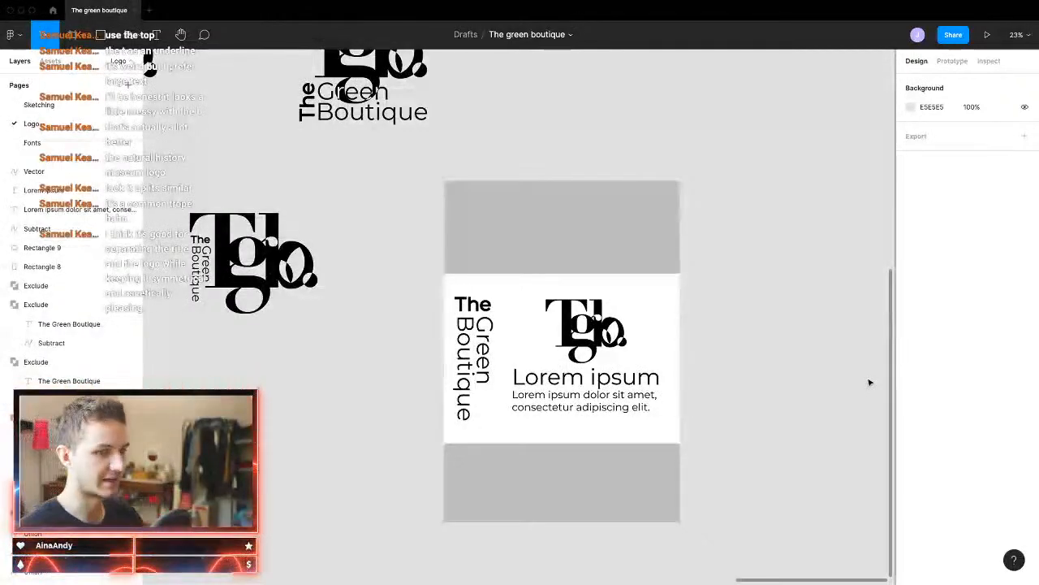
Step: Recolour the grey background rectangle behind the white label to teal 76CFCF
click(606, 222)
click(911, 246)
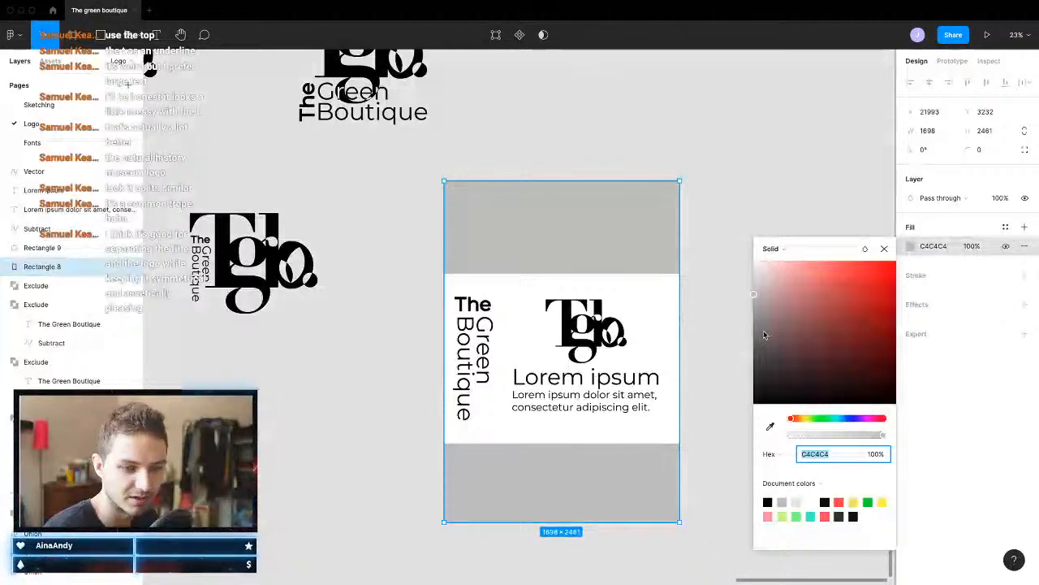
drag(816, 418, 836, 418)
click(784, 304)
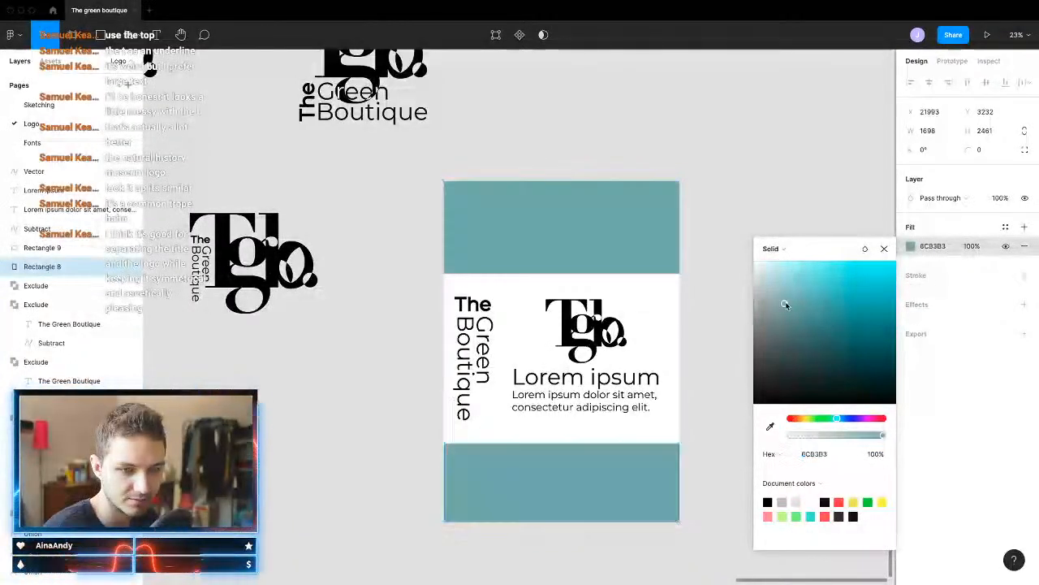
drag(785, 305, 815, 288)
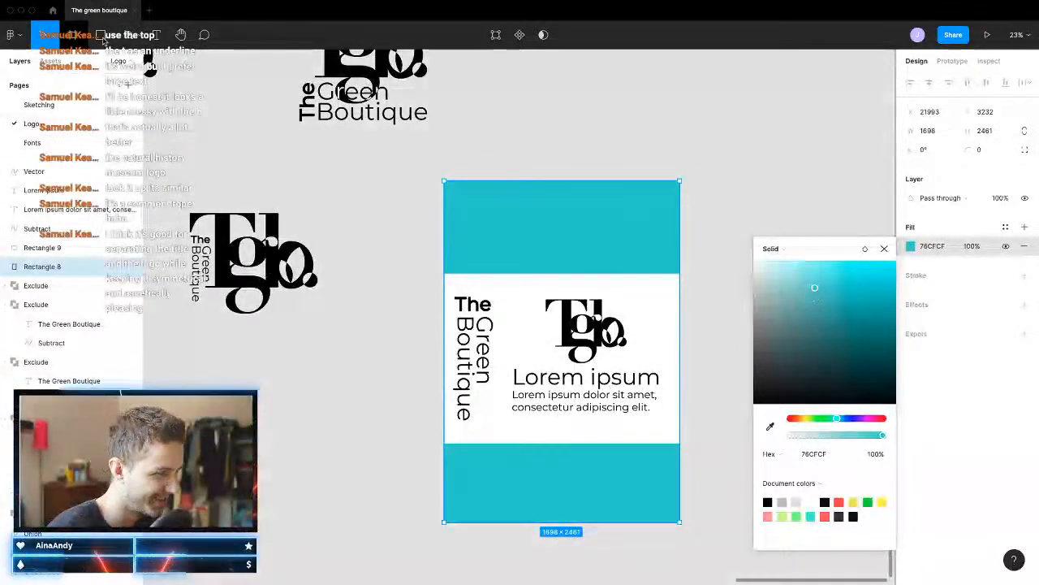
Step: Draw a 1698 × 310 rectangle across the top of the teal background and fill it with brown 694821
key(r)
drag(443, 180, 680, 223)
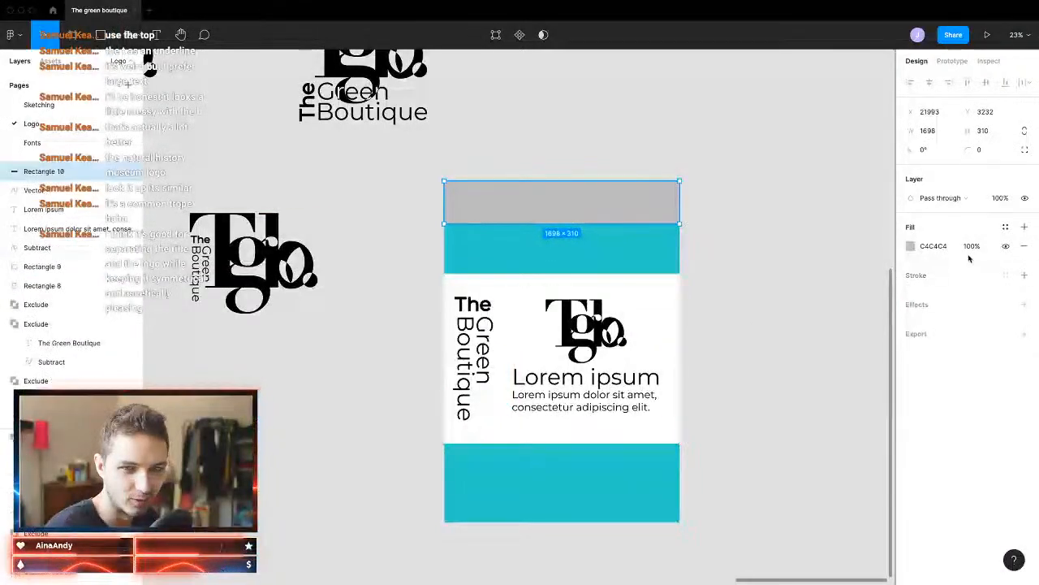
click(911, 246)
drag(830, 333, 834, 374)
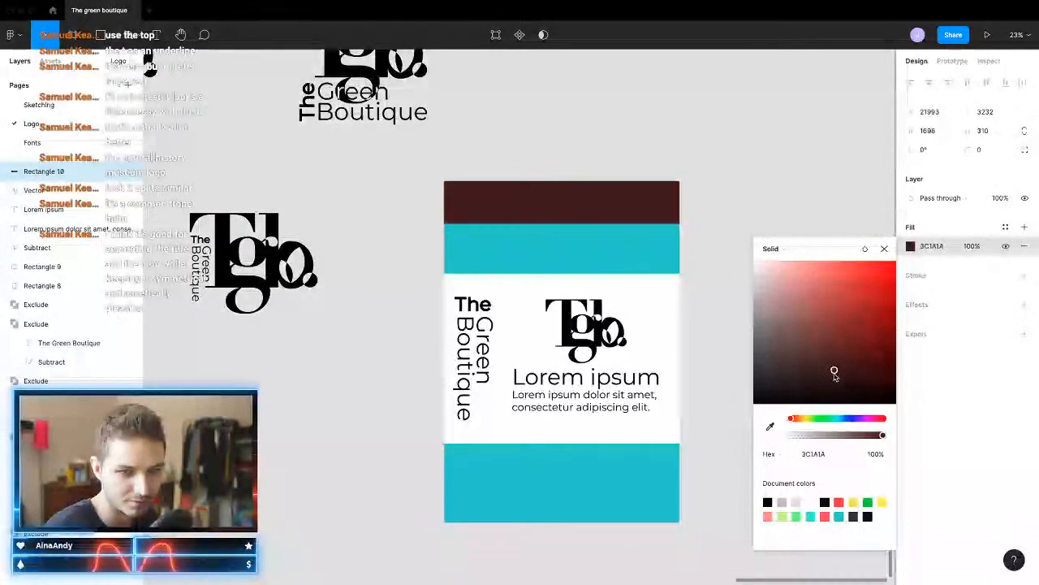
drag(796, 420, 803, 423)
drag(830, 366, 883, 359)
click(800, 418)
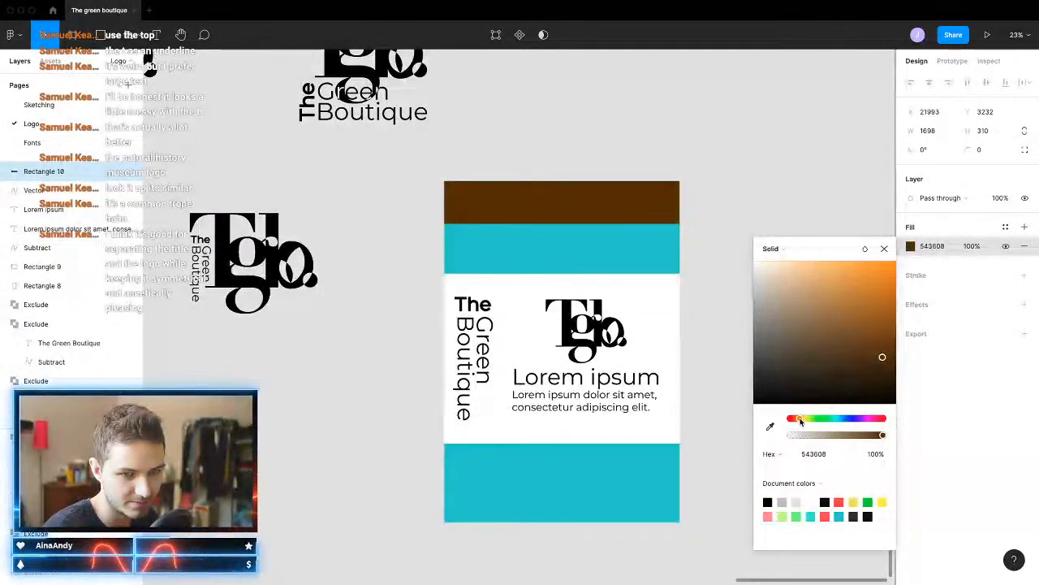
drag(882, 359, 884, 345)
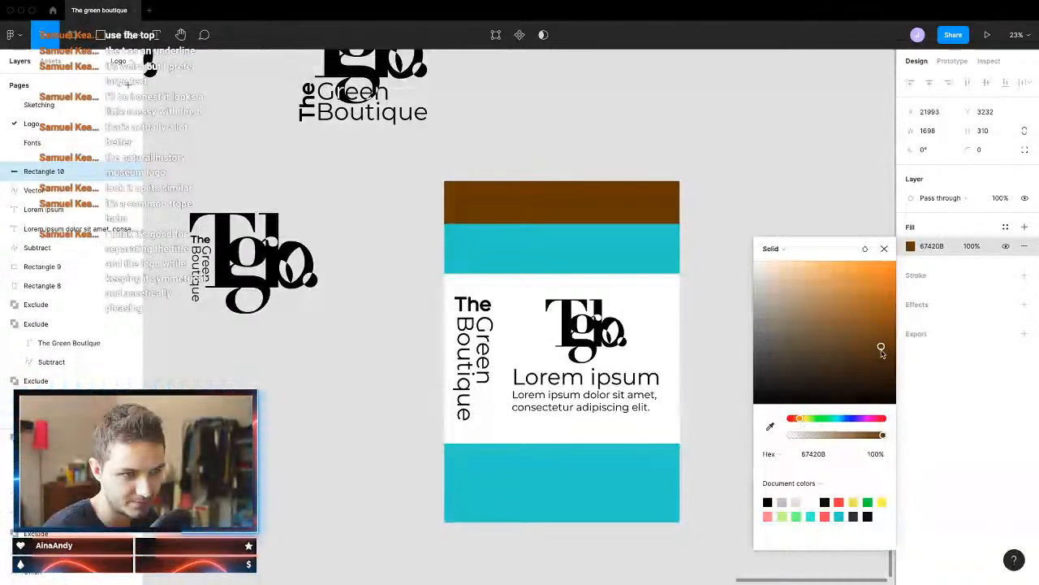
click(799, 419)
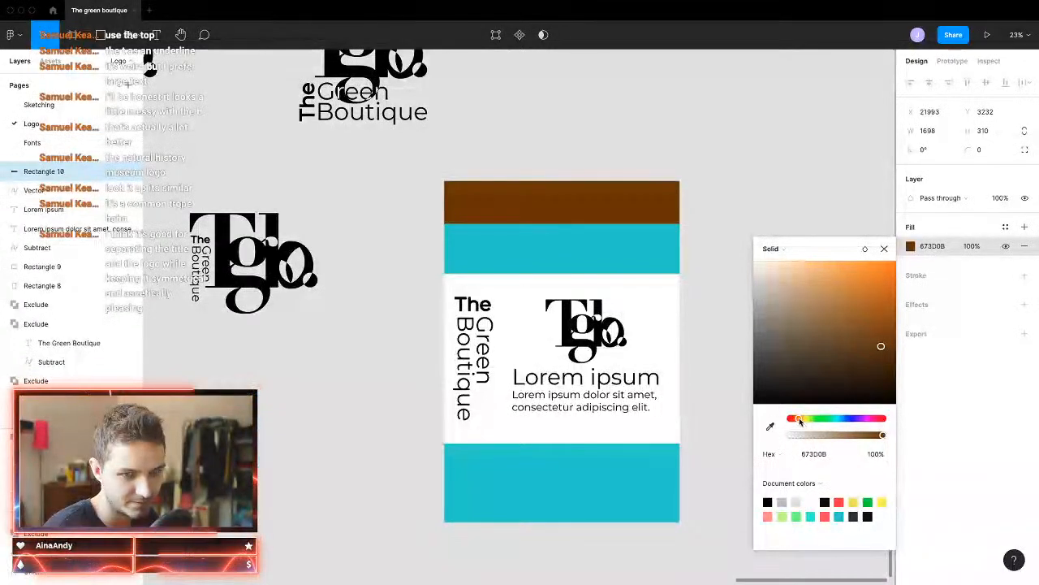
click(878, 348)
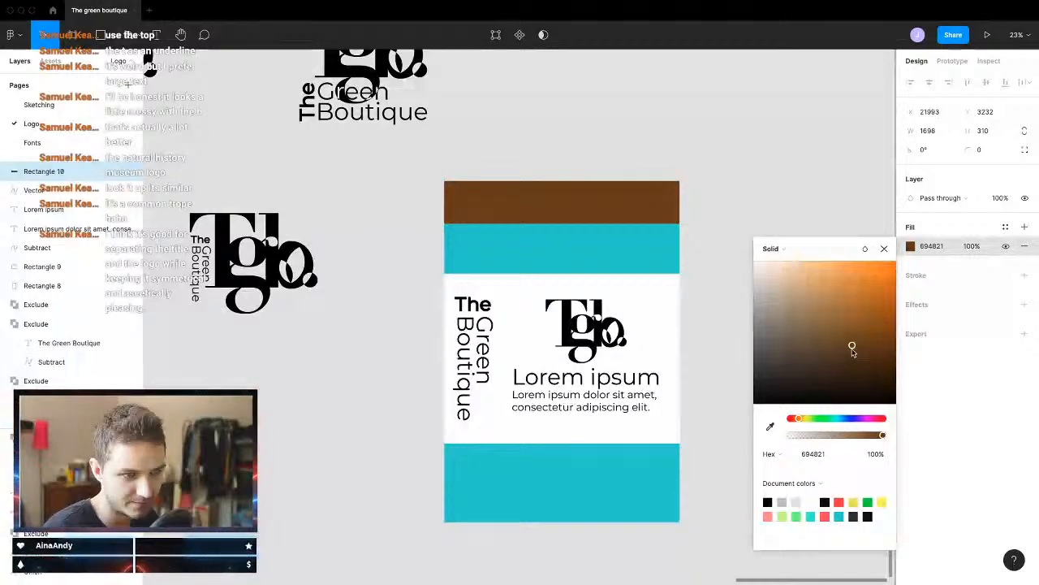
click(747, 178)
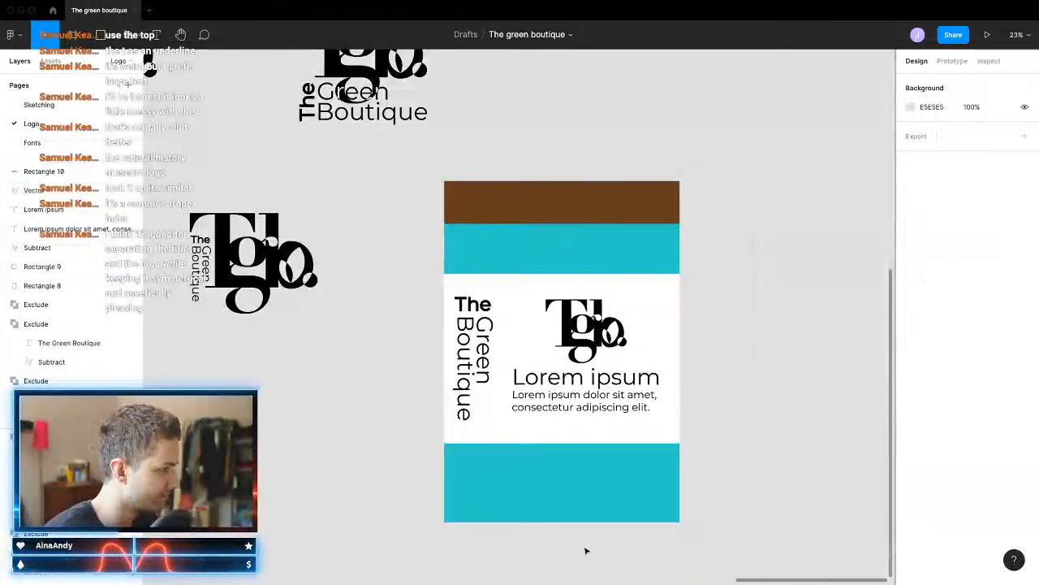
Step: Draw a 266 × 2559 stripe rotated -45° across the layout and duplicate it to make three parallel stripes
click(591, 480)
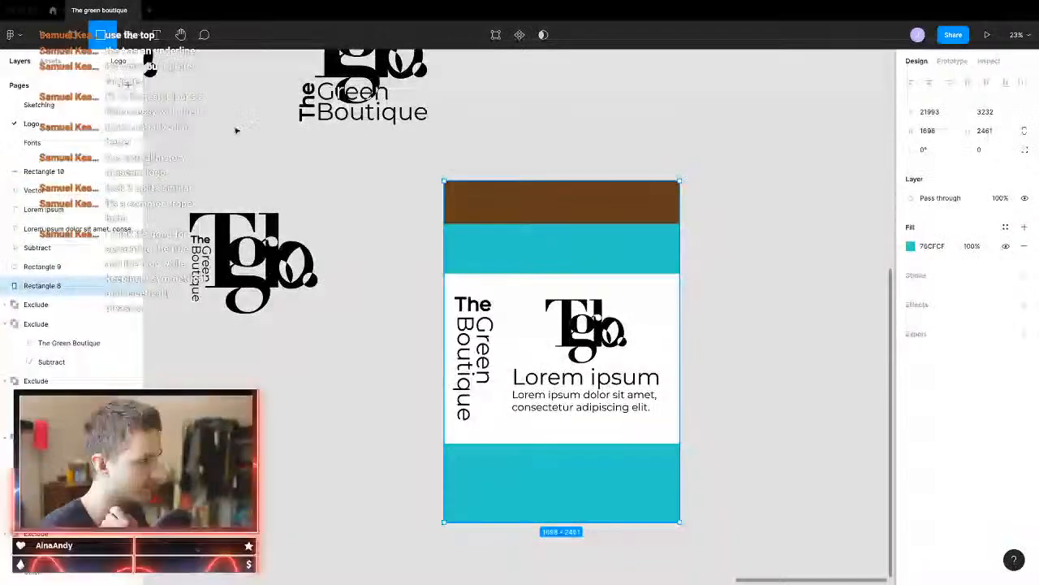
mouse_move(512, 203)
mouse_down()
mouse_move(547, 566)
mouse_move(411, 522)
mouse_up()
drag(580, 369, 628, 441)
Step: Fill all three diagonal stripes with a white linear gradient fading out, moving its opaque stop slightly inward
shift+click(619, 246)
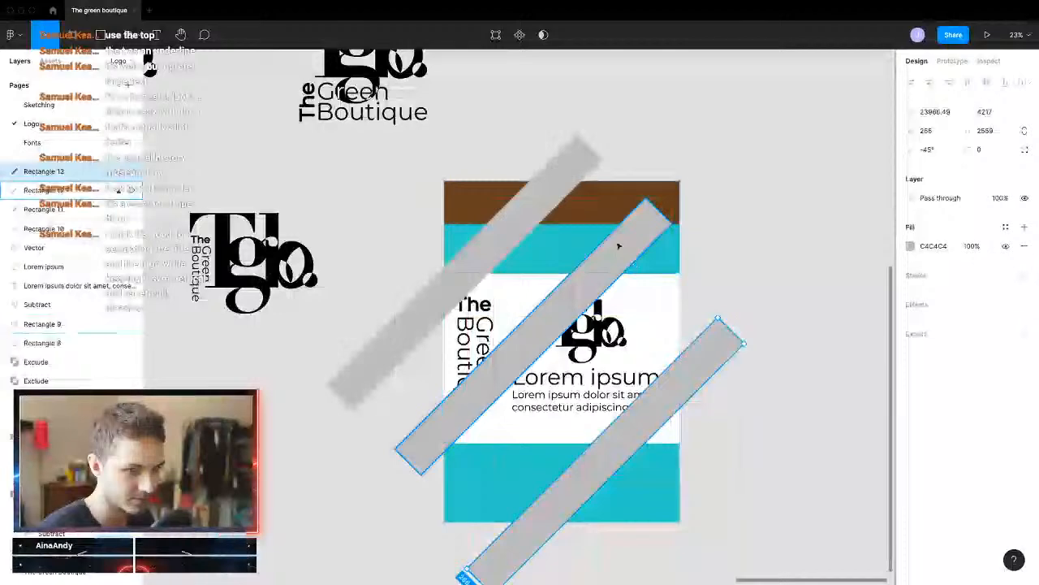
shift+click(530, 192)
click(911, 245)
click(756, 266)
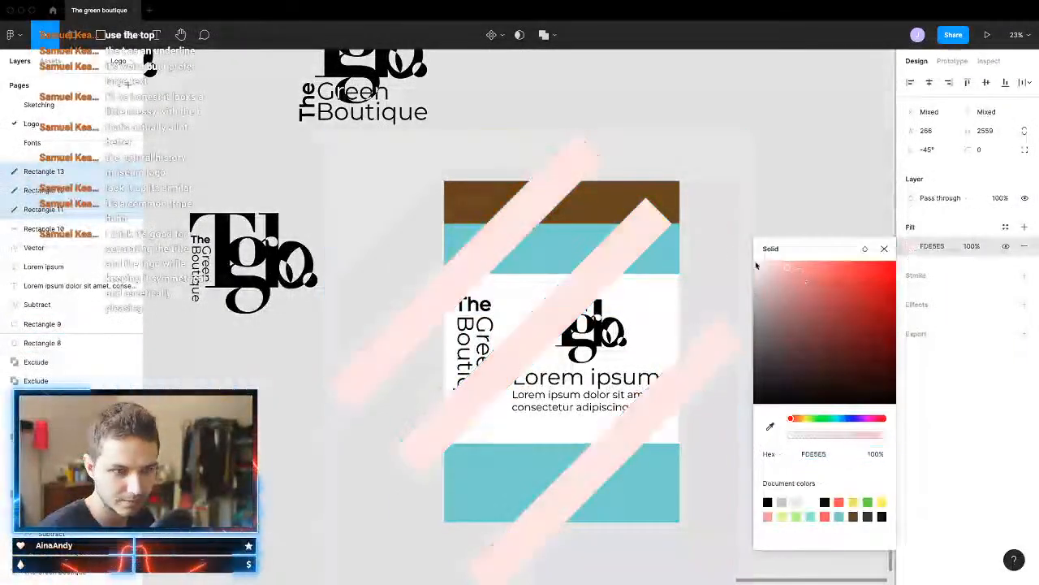
drag(756, 265, 754, 261)
click(770, 249)
click(781, 263)
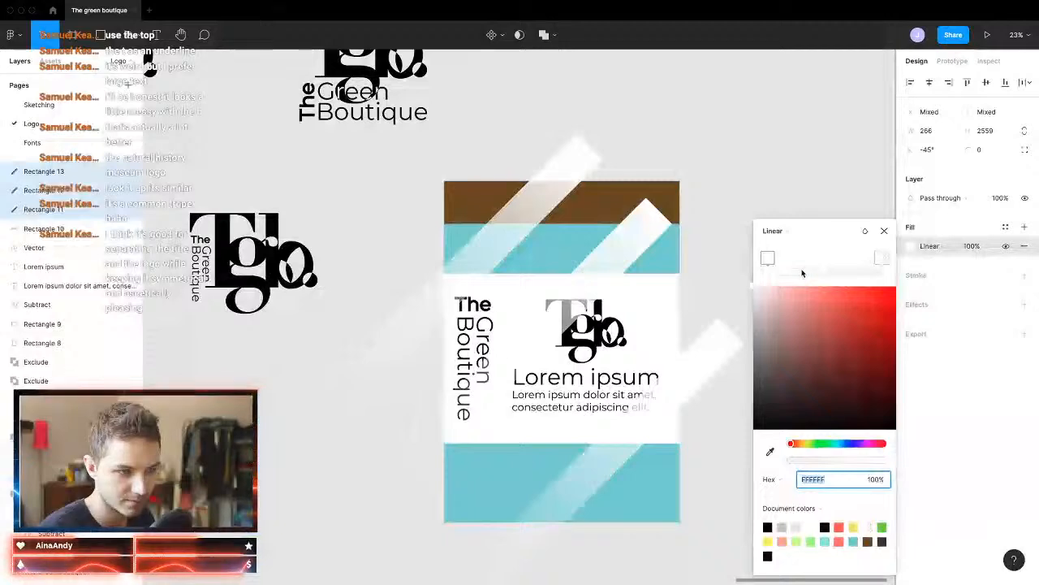
drag(770, 261, 794, 273)
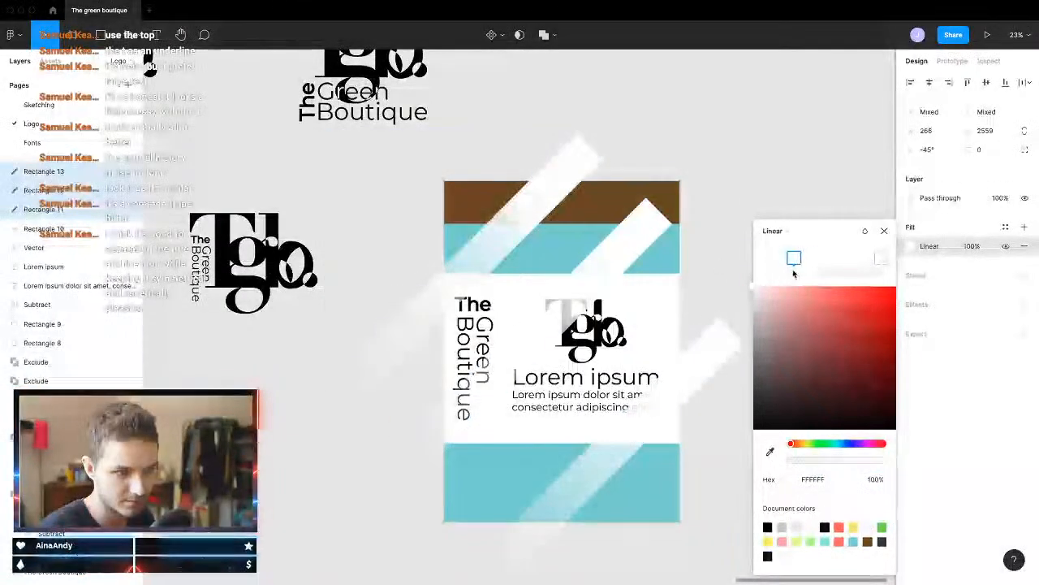
Step: Select the three diagonal stripes and combine them into one shape with a union
click(719, 203)
click(674, 265)
click(735, 354)
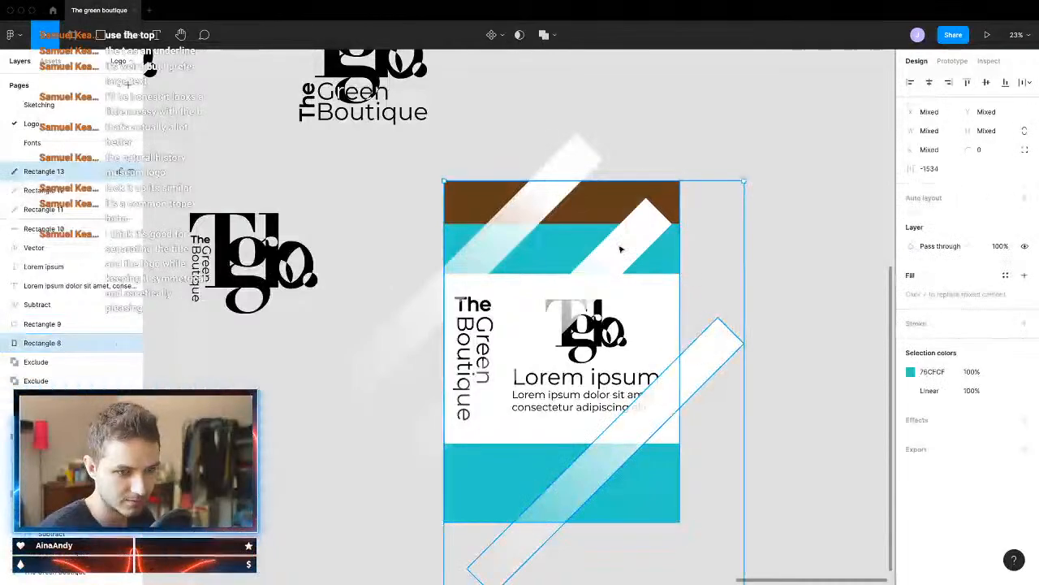
shift+click(534, 214)
shift+click(580, 248)
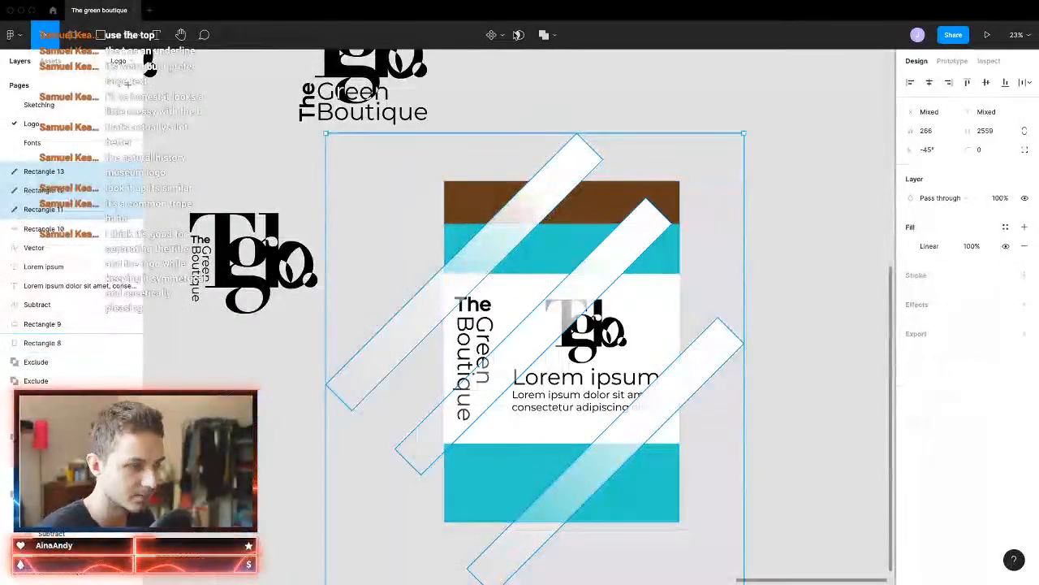
click(543, 35)
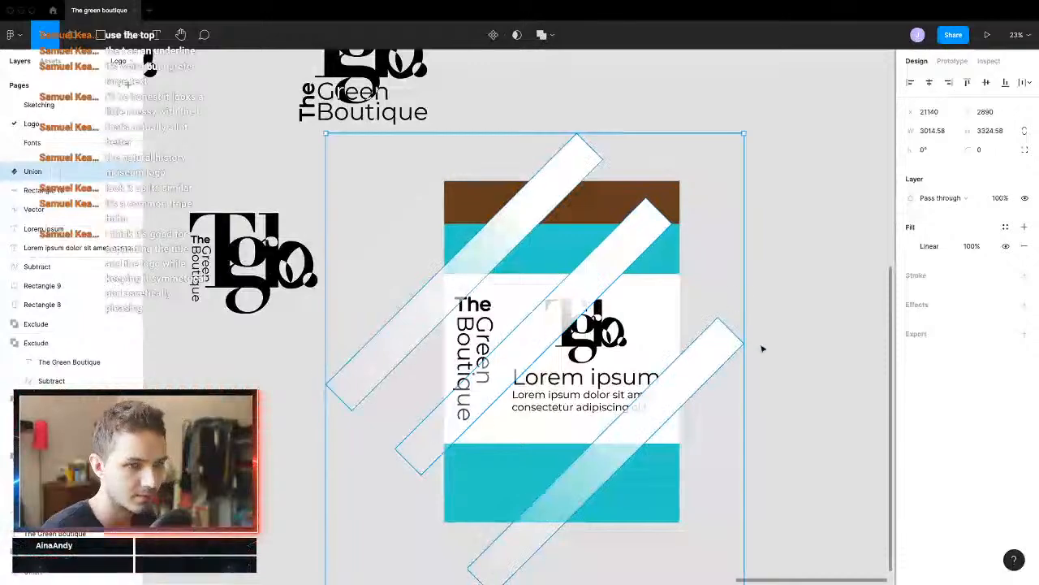
Step: Group the combined stripes with the teal rectangle and use the rectangle as a mask for them
shift+click(673, 267)
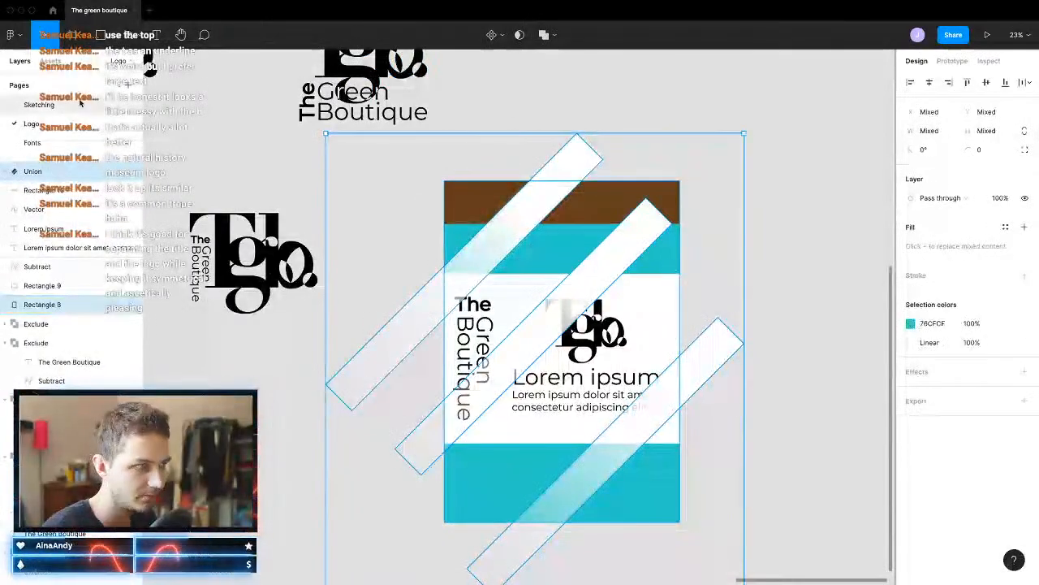
key(ctrl+g)
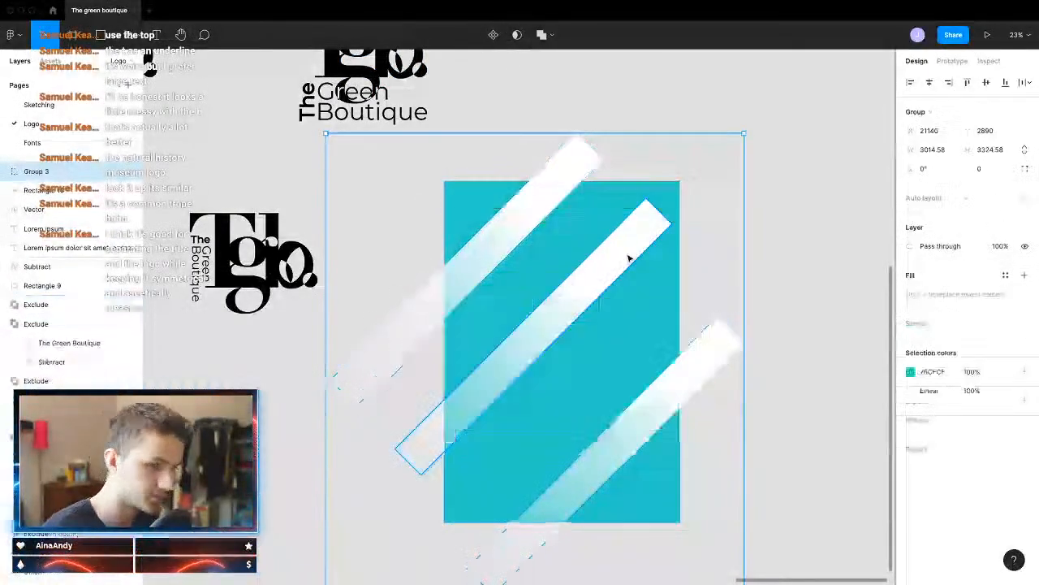
double_click(658, 321)
click(543, 35)
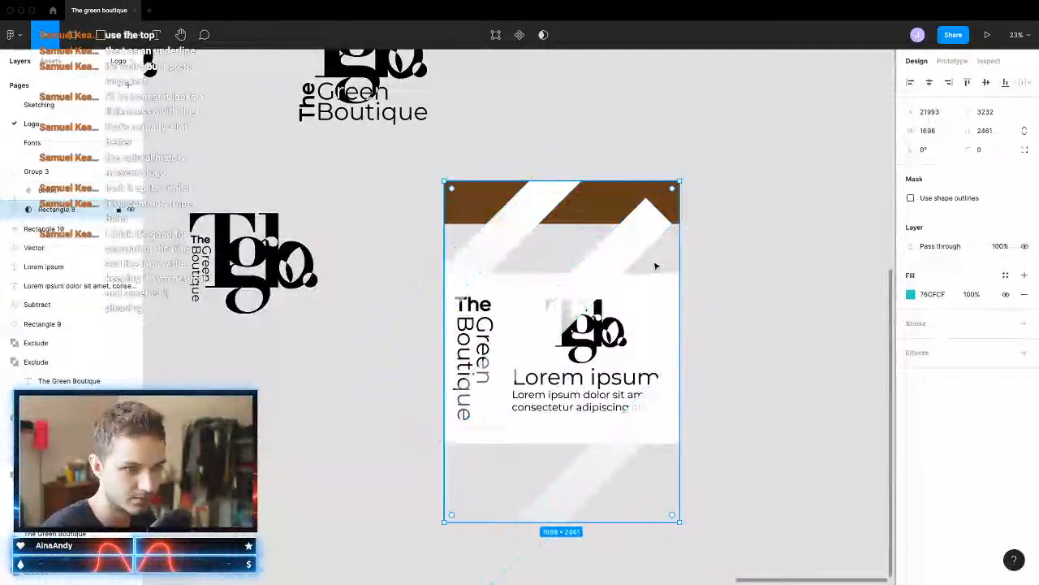
Step: Paste a copy of the teal rectangle behind the masked stripes and send the whole group to the back
key(ctrl+v)
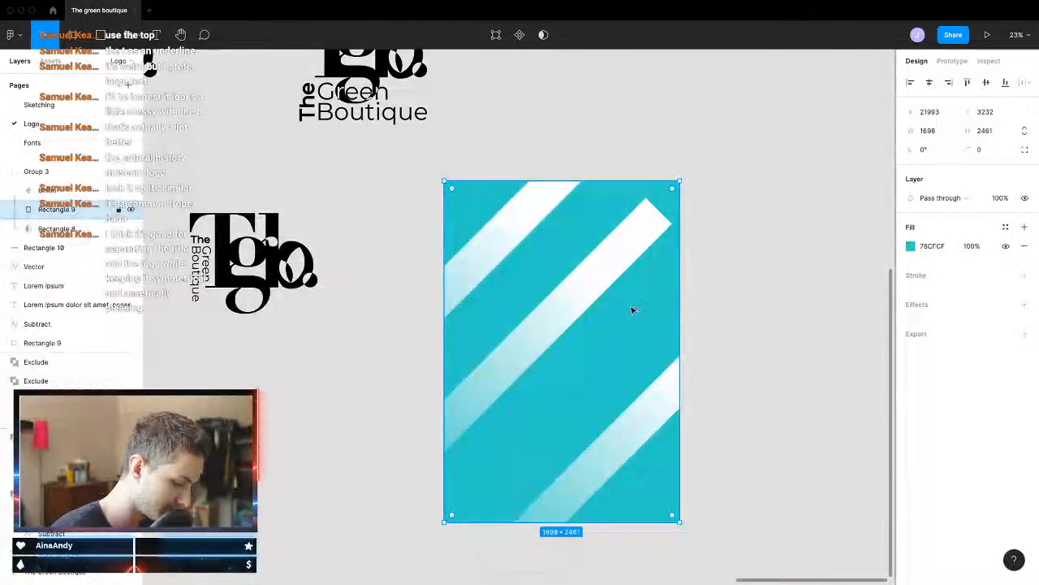
key(ctrl+[)
click(742, 301)
click(634, 316)
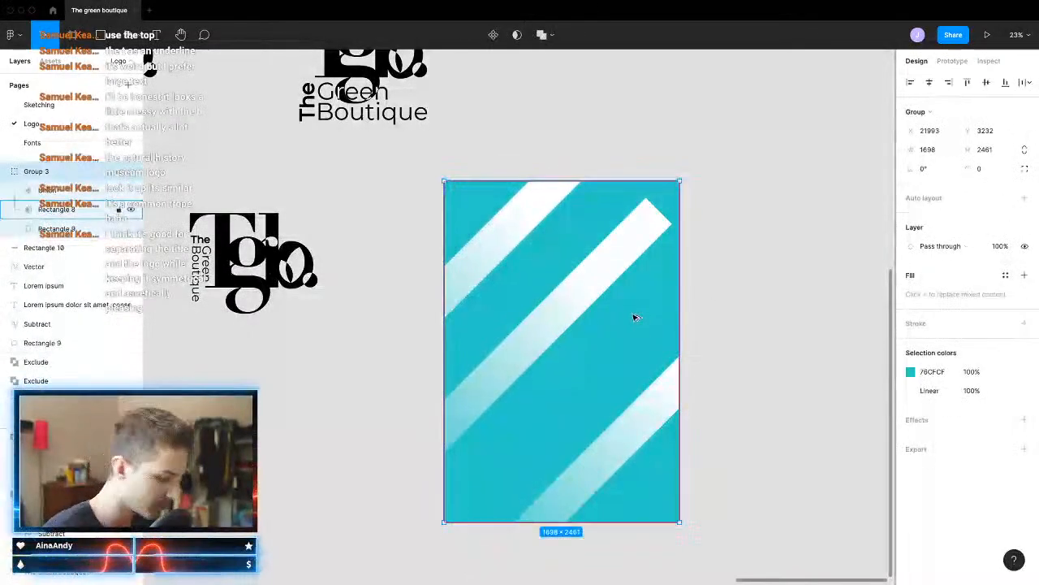
key(alt+super+[)
click(753, 287)
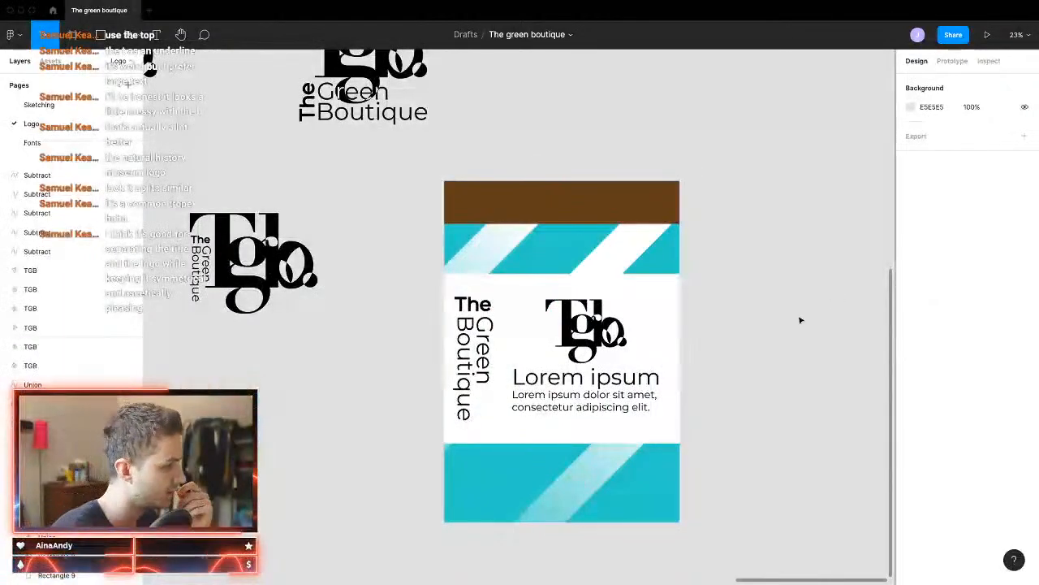
Step: Change the white label rectangle's fill to beige CFC6B3
click(649, 330)
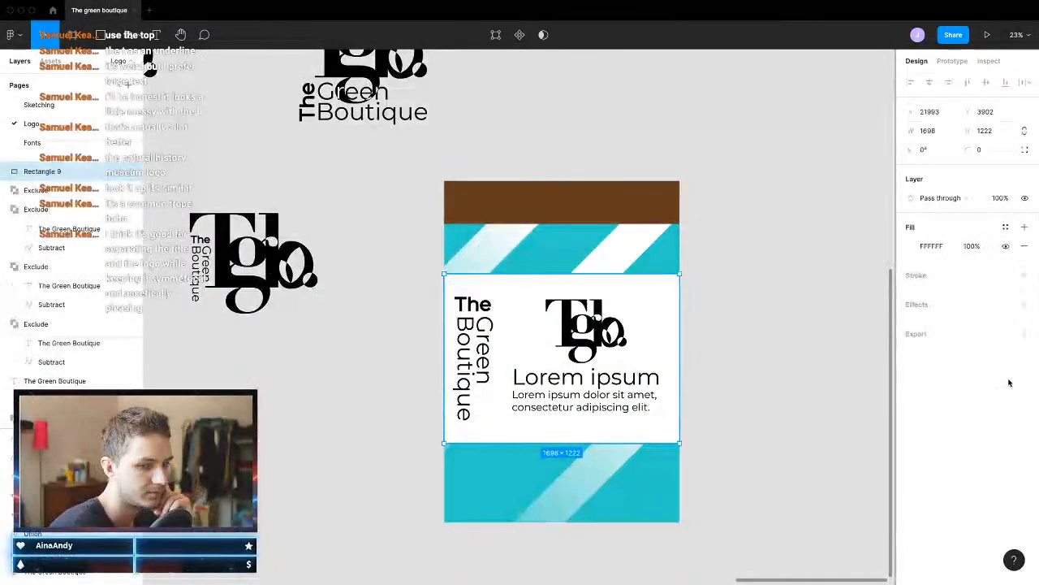
click(727, 347)
click(668, 332)
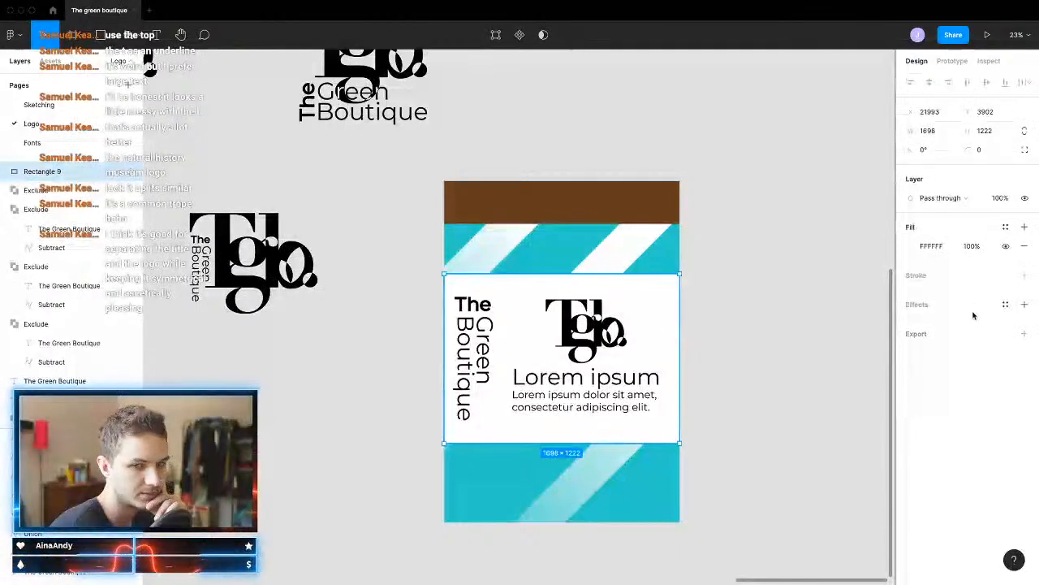
click(912, 246)
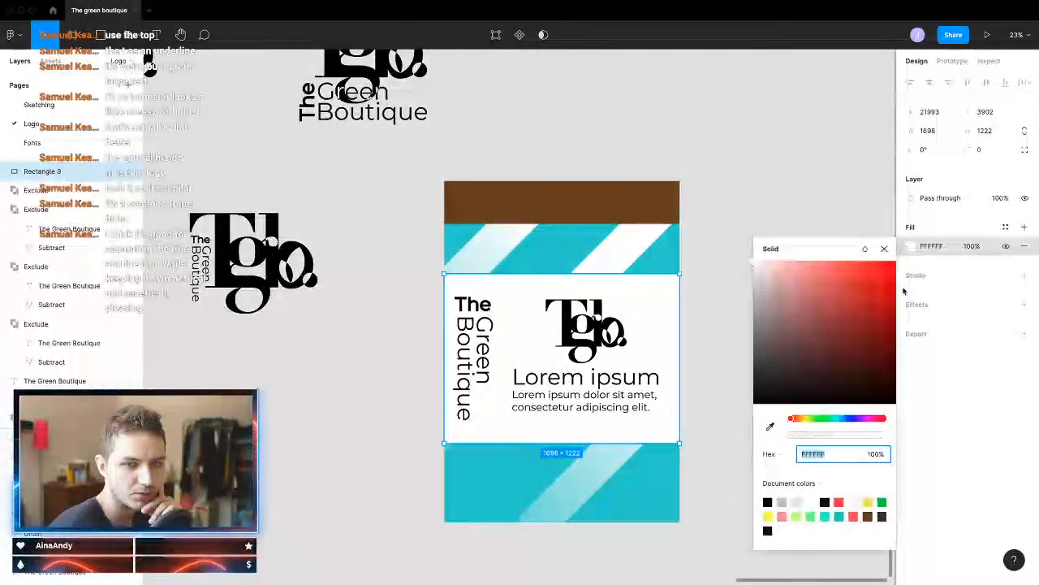
click(801, 419)
drag(798, 357, 771, 289)
drag(771, 285, 772, 290)
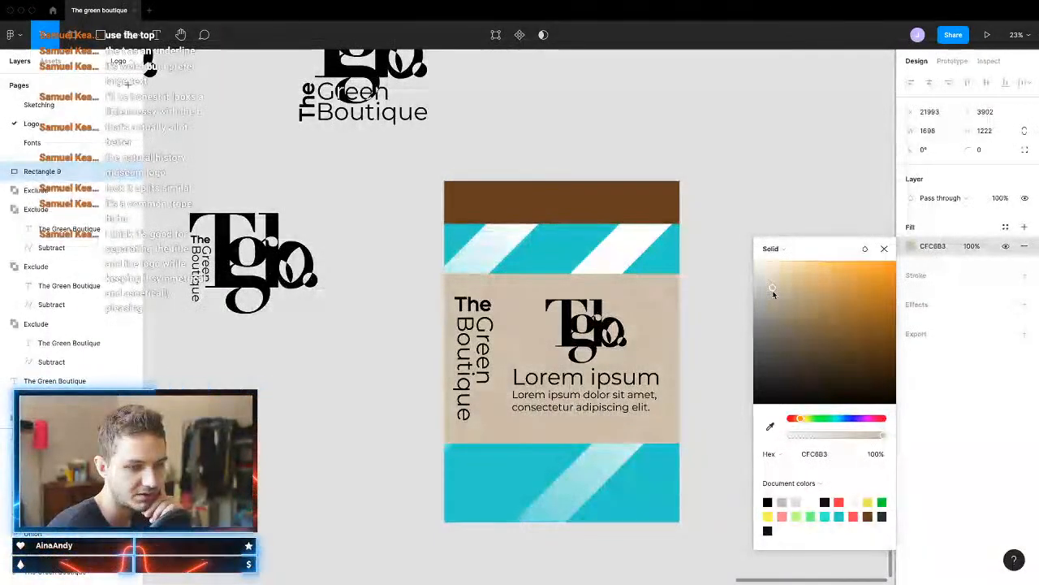
click(725, 268)
Step: Change the fill of the vertical wordmark, the monogram and both lorem ipsum texts on the label to white
click(609, 335)
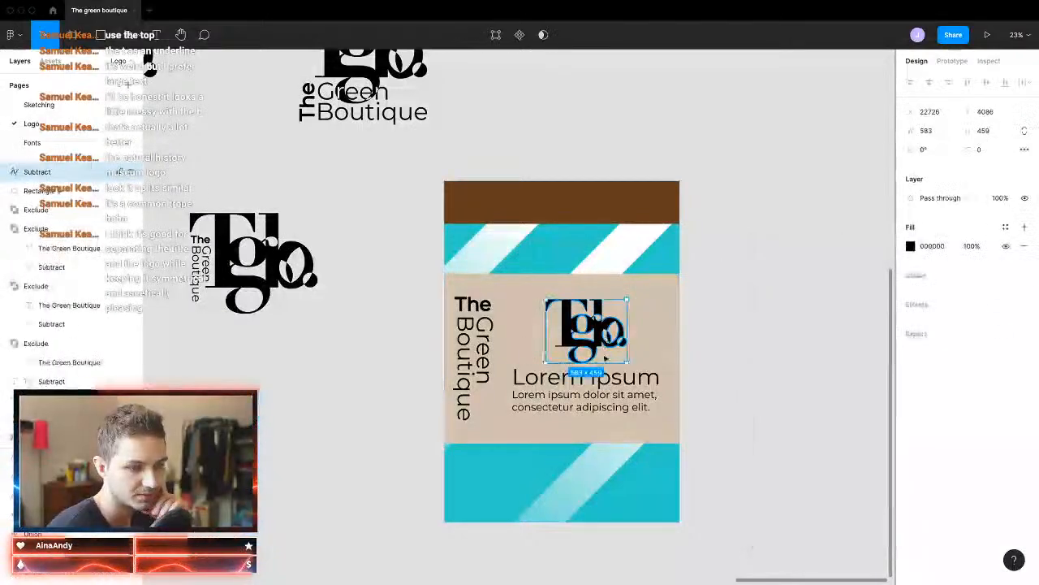
shift+click(605, 389)
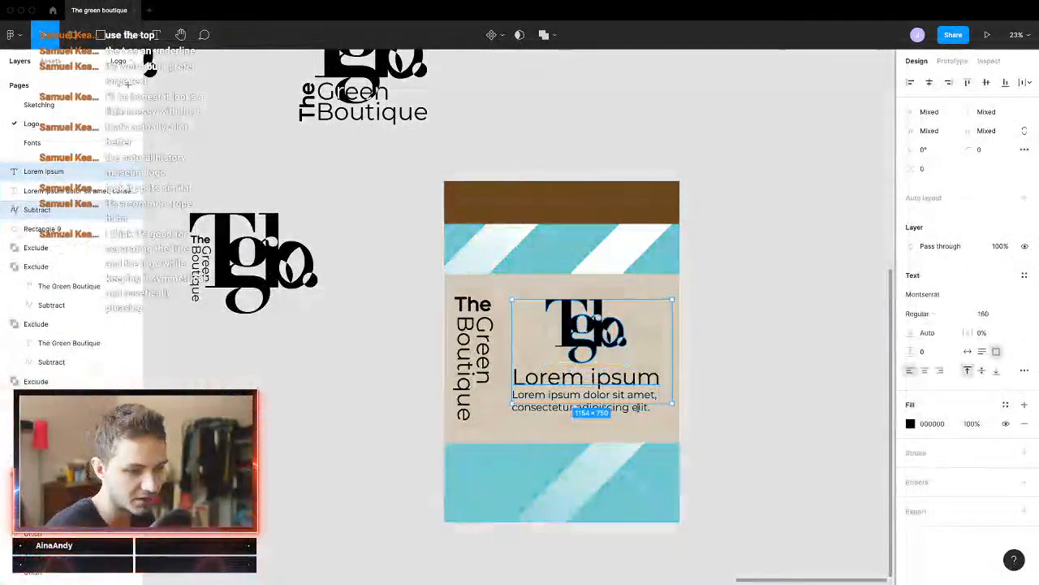
shift+click(644, 416)
shift+click(472, 354)
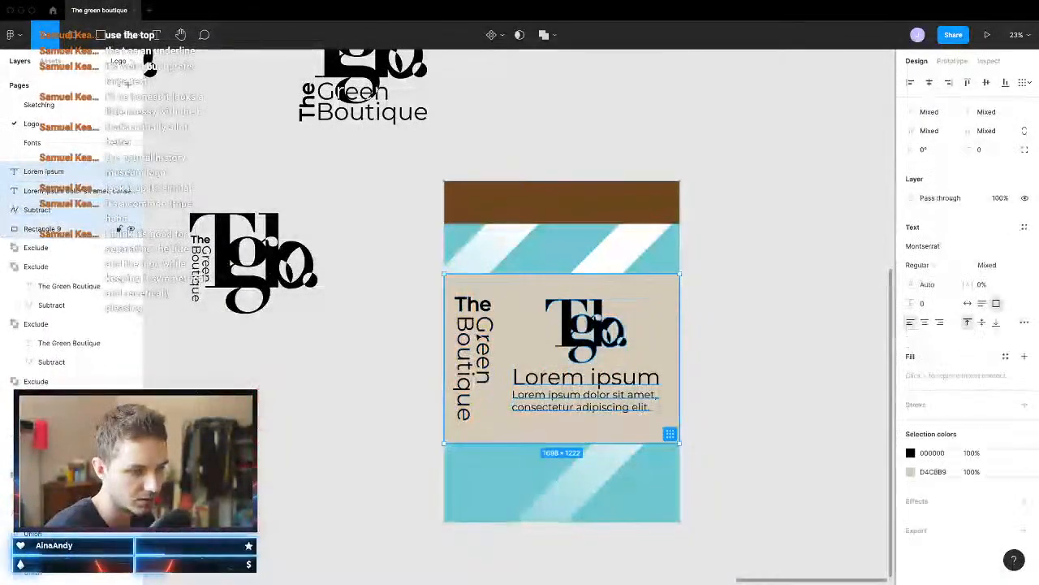
shift+click(483, 335)
click(483, 336)
shift+click(588, 335)
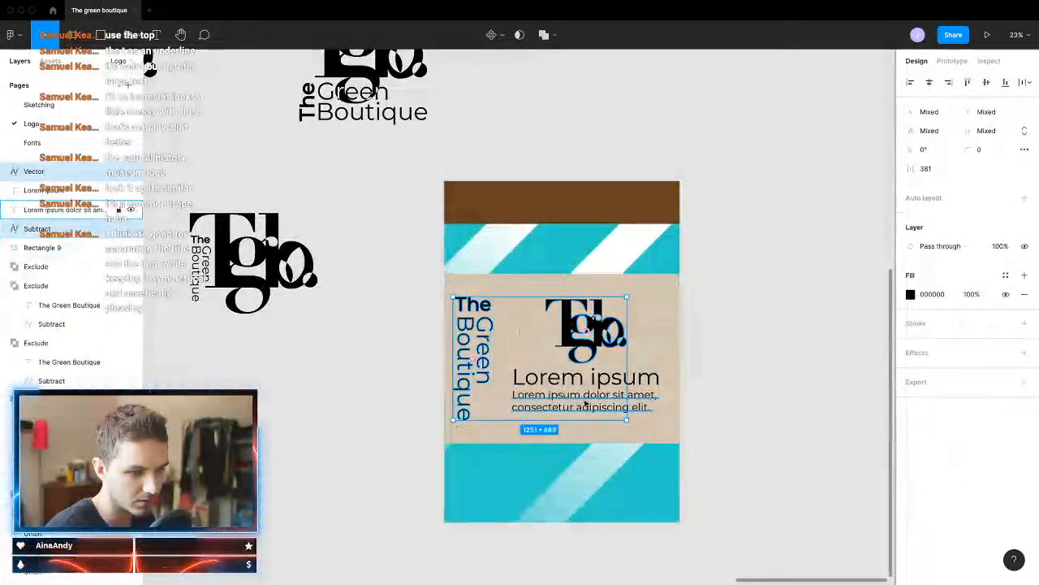
shift+click(585, 378)
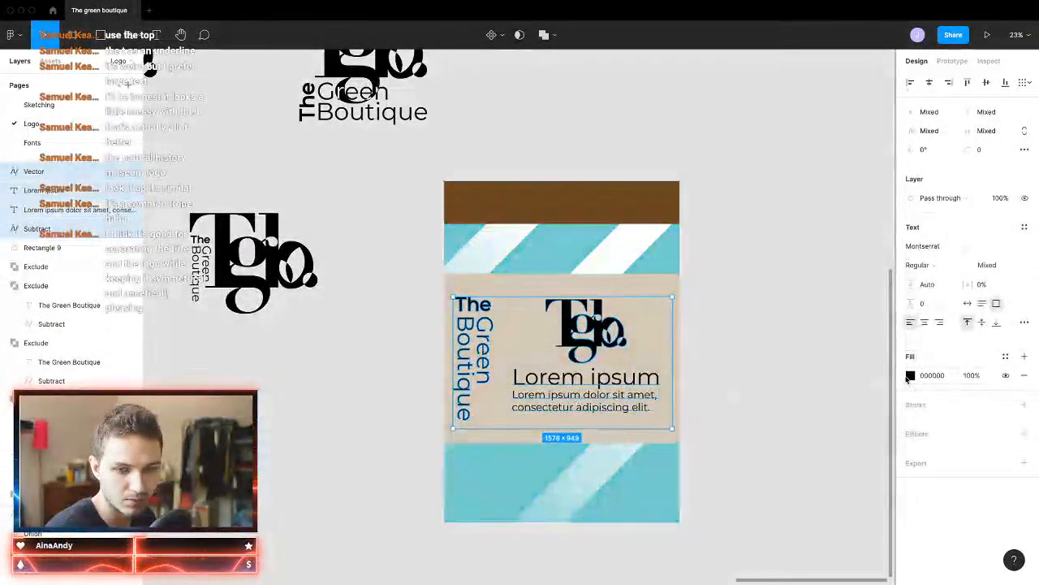
click(910, 377)
drag(812, 333, 622, 225)
click(622, 224)
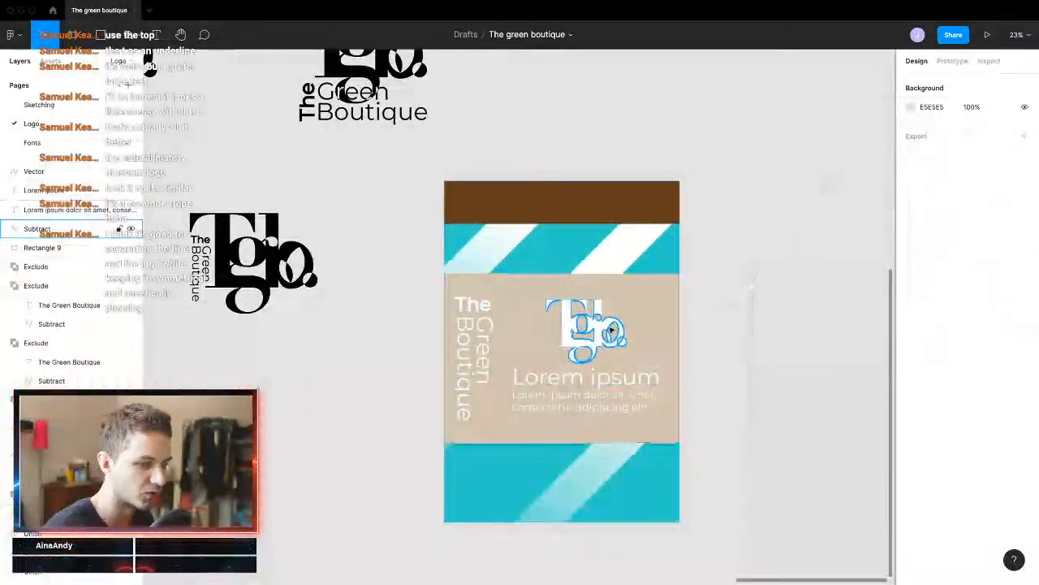
Step: Darken the beige label rectangle's fill to BFB39C
click(649, 318)
click(911, 245)
drag(777, 306, 788, 299)
click(689, 279)
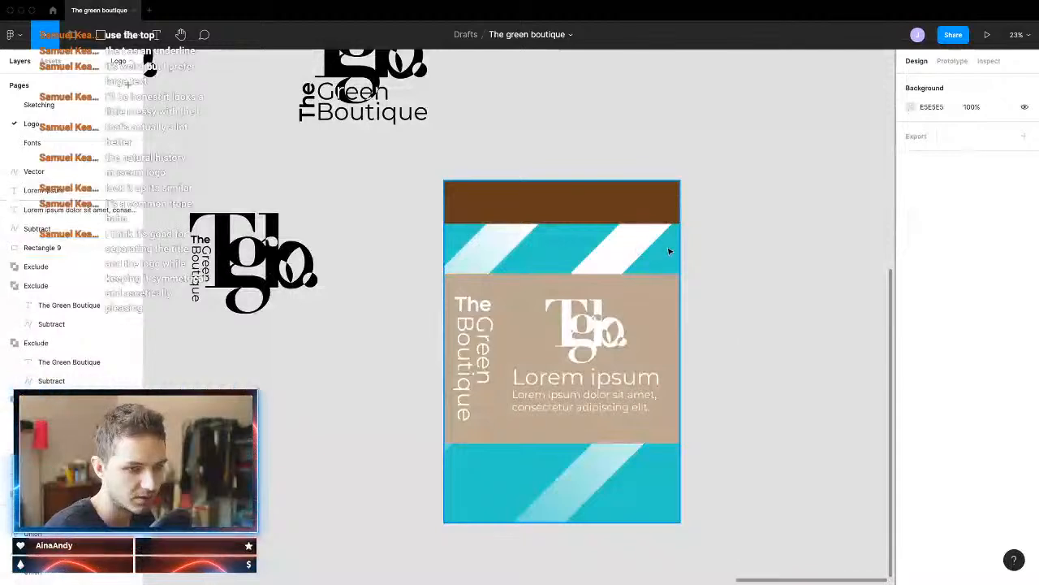
Step: Lighten the teal behind the diagonal stripes in the background group to A1E0E0
click(671, 251)
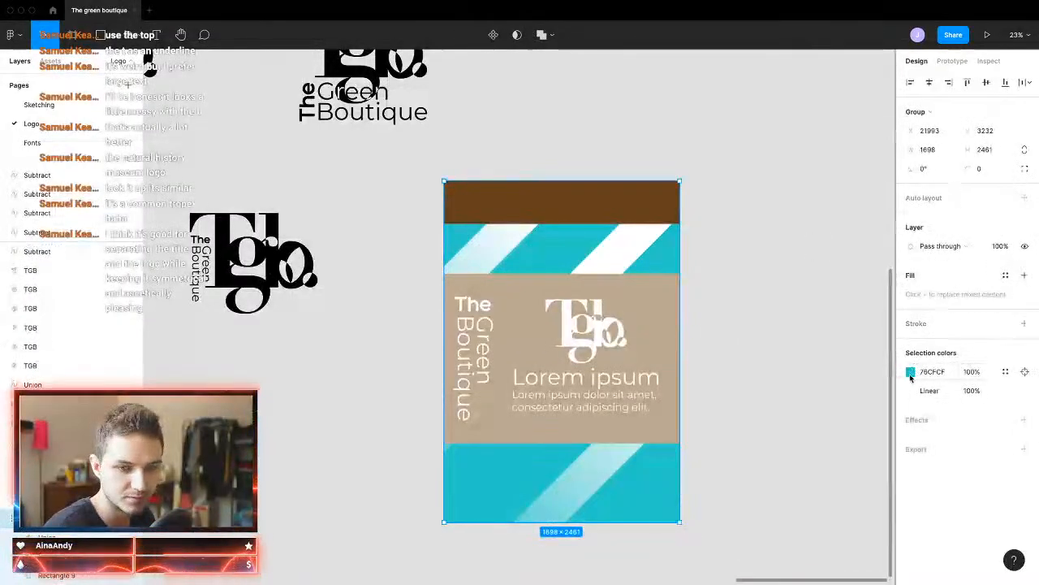
click(910, 374)
drag(808, 325, 791, 300)
click(816, 230)
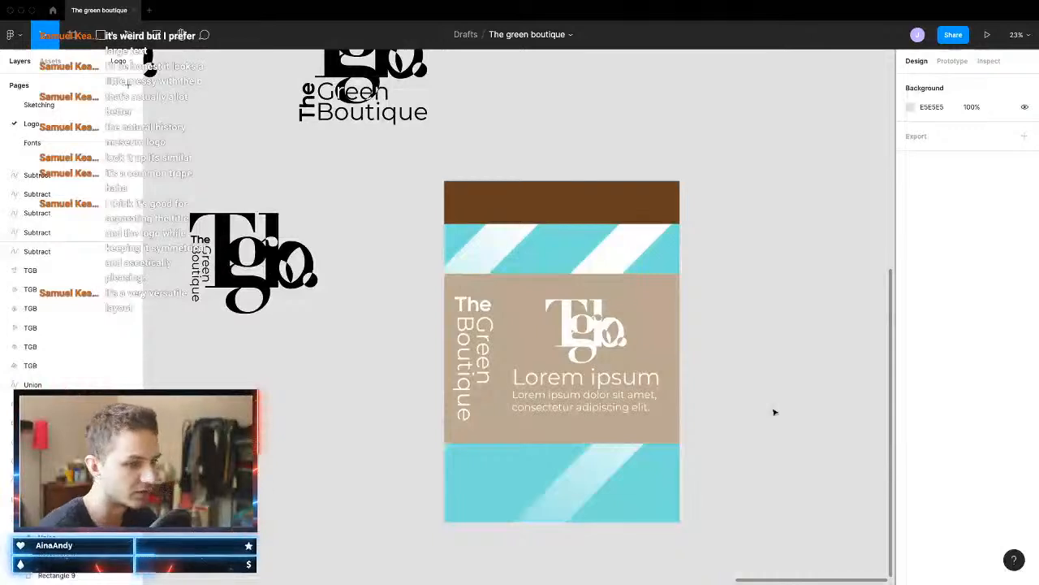
Step: Move the vertical wordmark off the label and centre the monogram with both lorem ipsum texts on it
drag(455, 384, 554, 427)
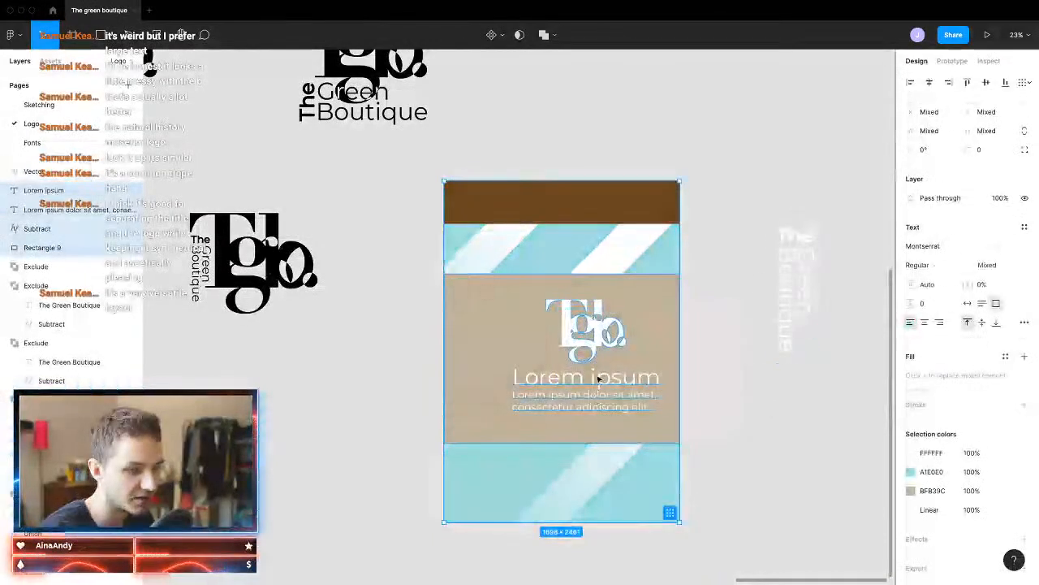
shift+click(646, 328)
click(600, 345)
shift+click(615, 382)
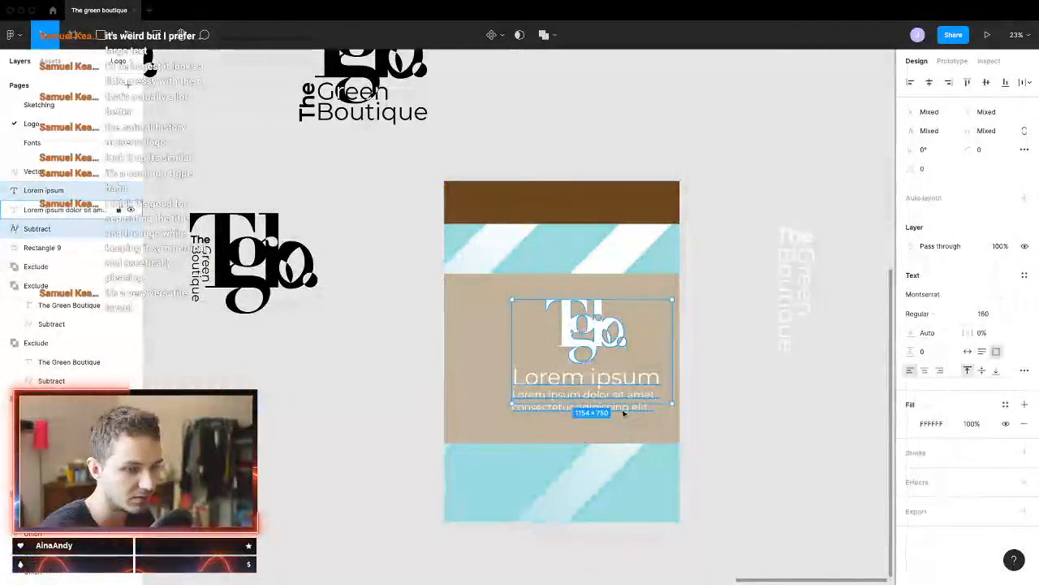
shift+click(624, 410)
drag(623, 402, 599, 405)
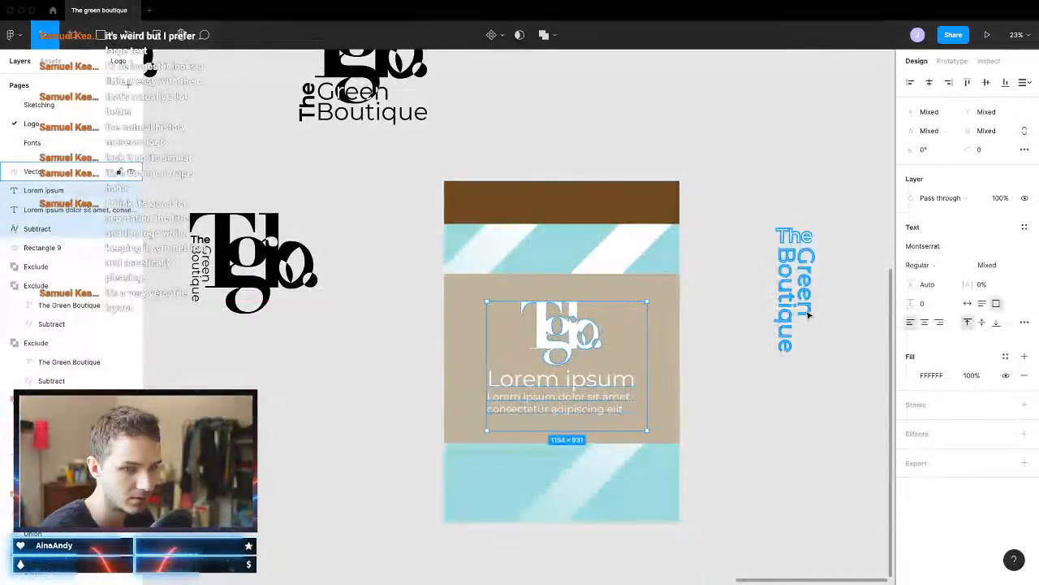
Step: Rotate the white wordmark 90° counter-clockwise and fit it inside the brown header band at its left end
click(808, 315)
drag(820, 355, 494, 209)
click(878, 286)
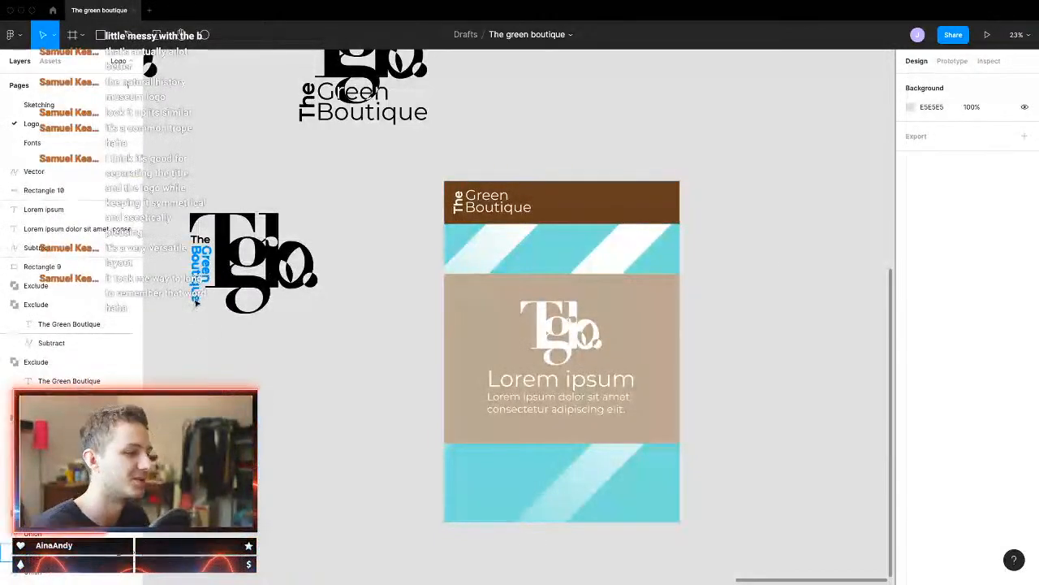
Step: Enlarge both parts of the vertical wordmark beside the black monogram together to about 160 × 496
scroll(196, 302, up, 5)
drag(179, 91, 554, 433)
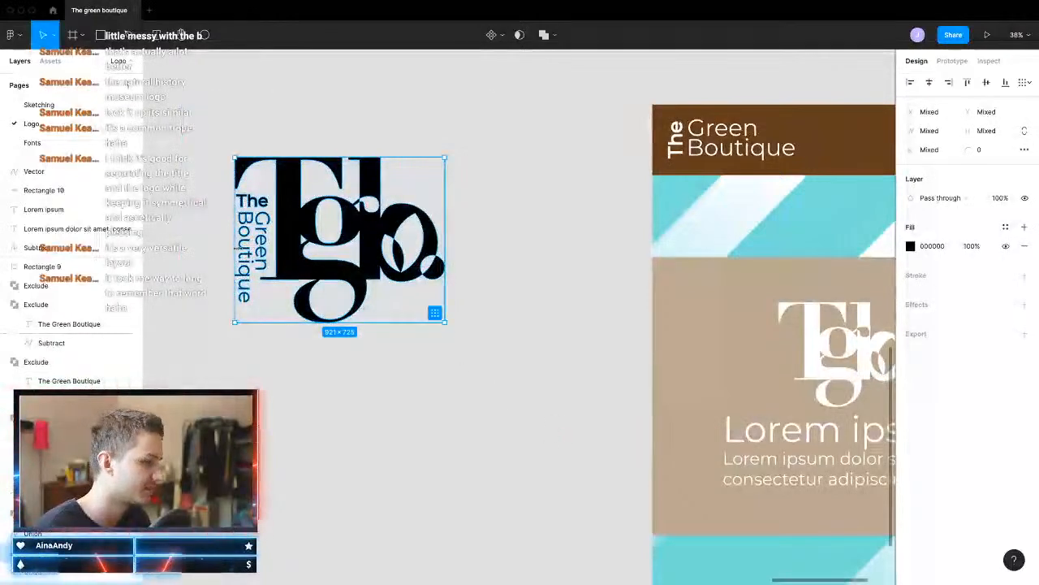
click(214, 250)
click(251, 235)
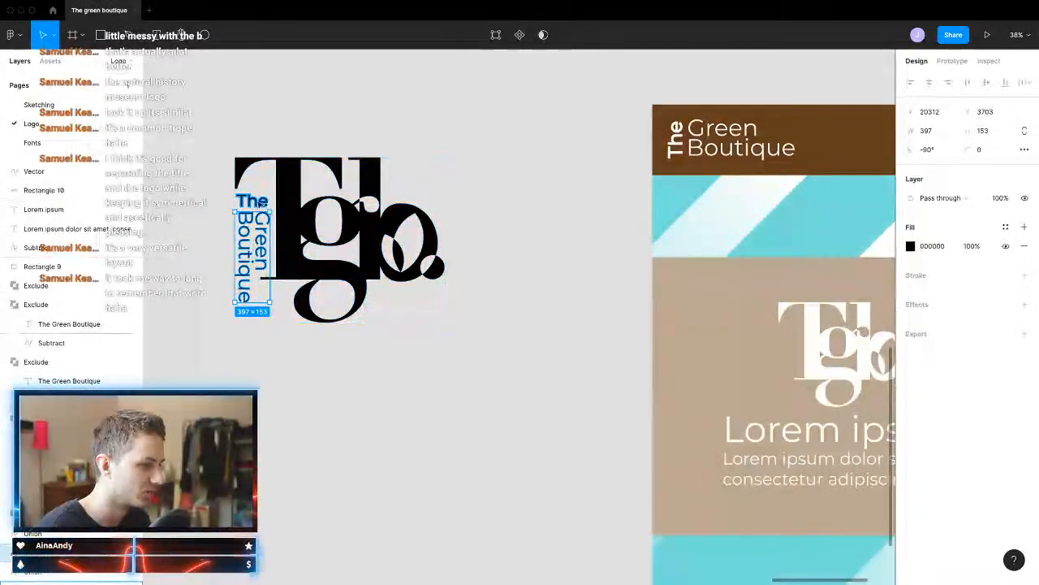
shift+click(261, 204)
drag(269, 302, 271, 303)
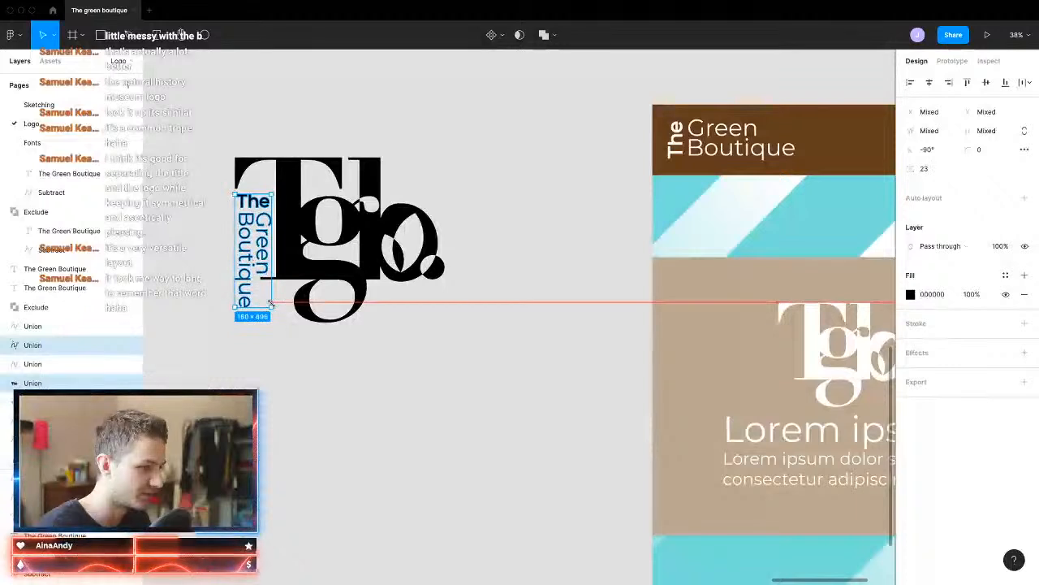
click(285, 360)
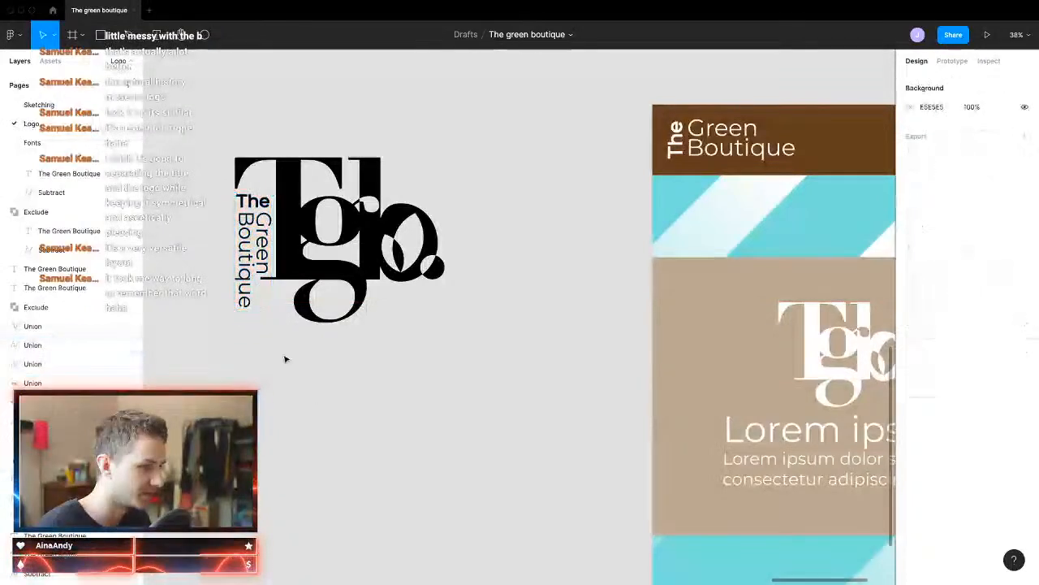
click(266, 278)
shift+click(252, 209)
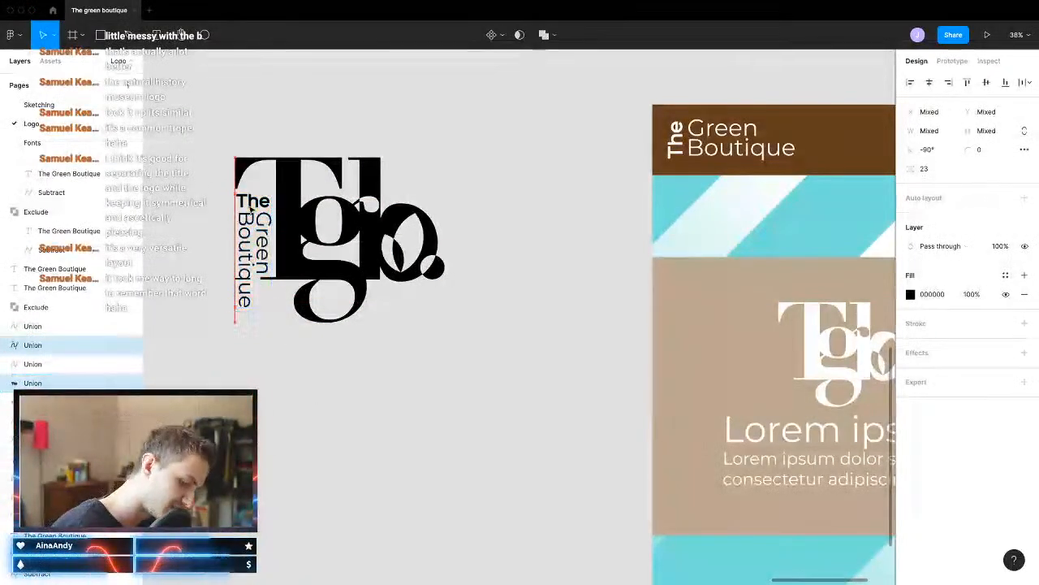
click(566, 364)
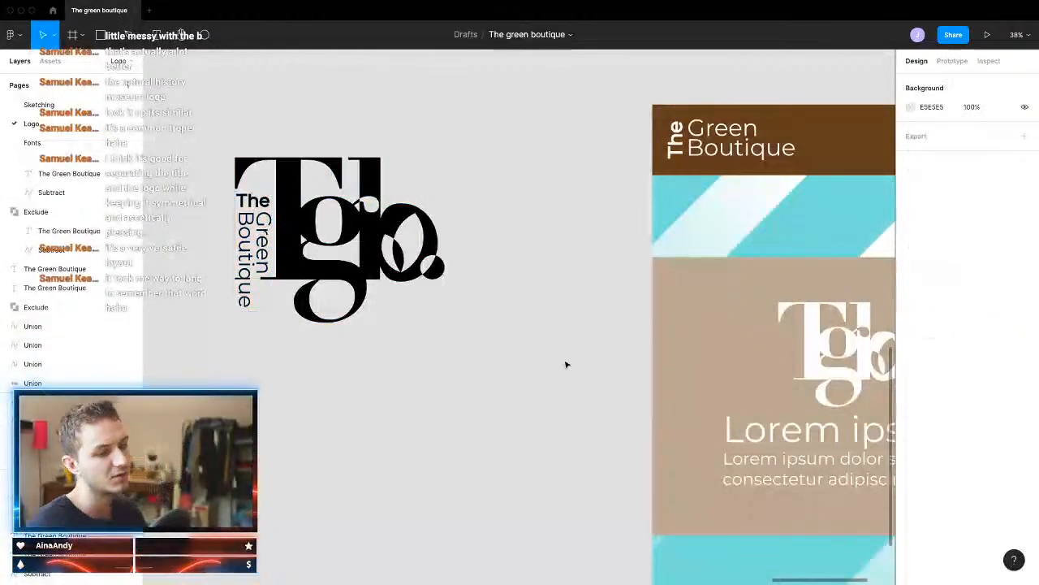
Step: Open the Fonts page
scroll(516, 376, down, 2)
click(72, 143)
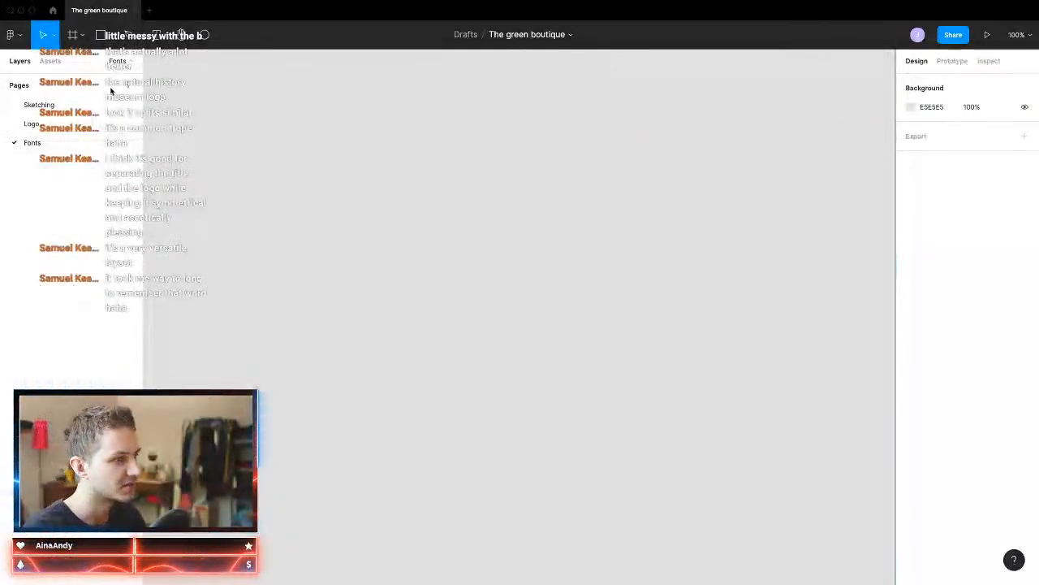
key(t)
drag(419, 259, 569, 289)
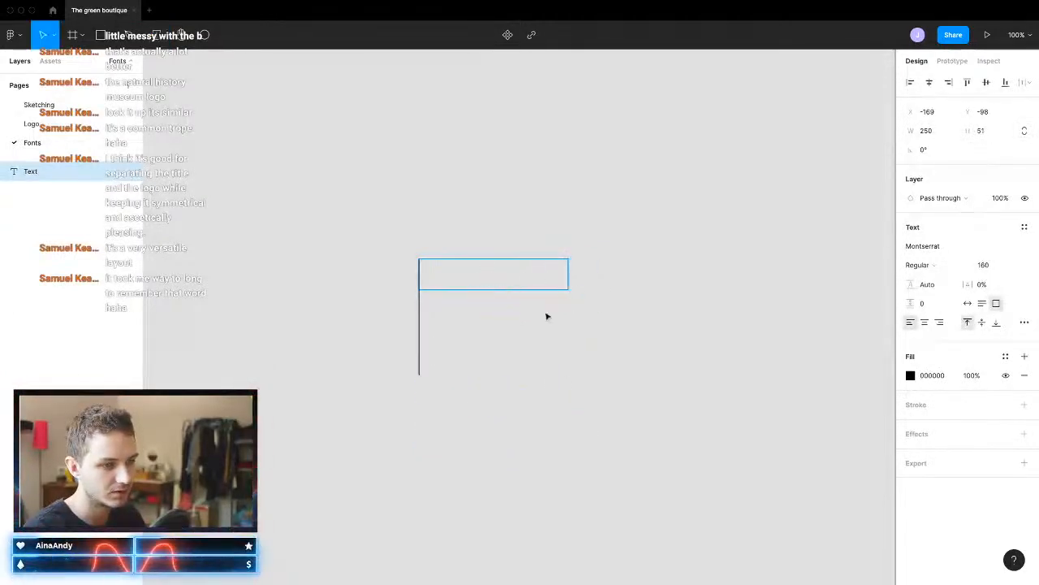
click(647, 265)
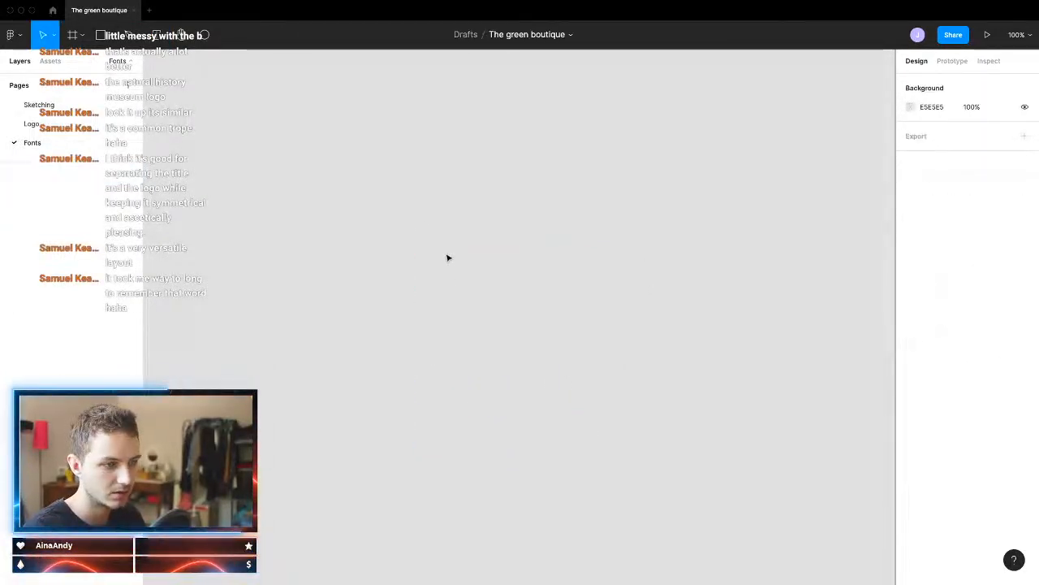
Step: Add a text layer reading "Didot" on the empty Fonts page
key(t)
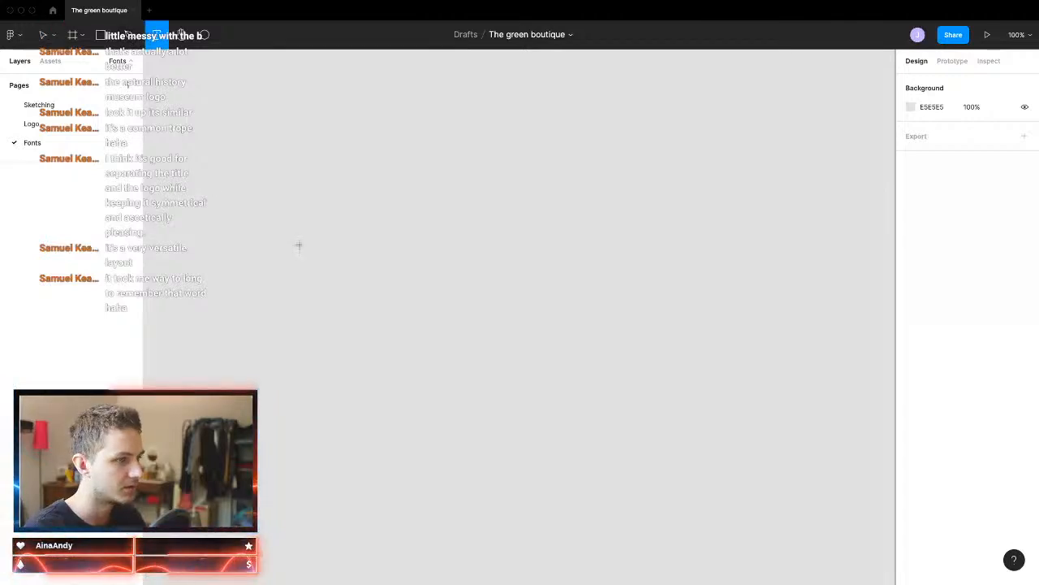
click(428, 350)
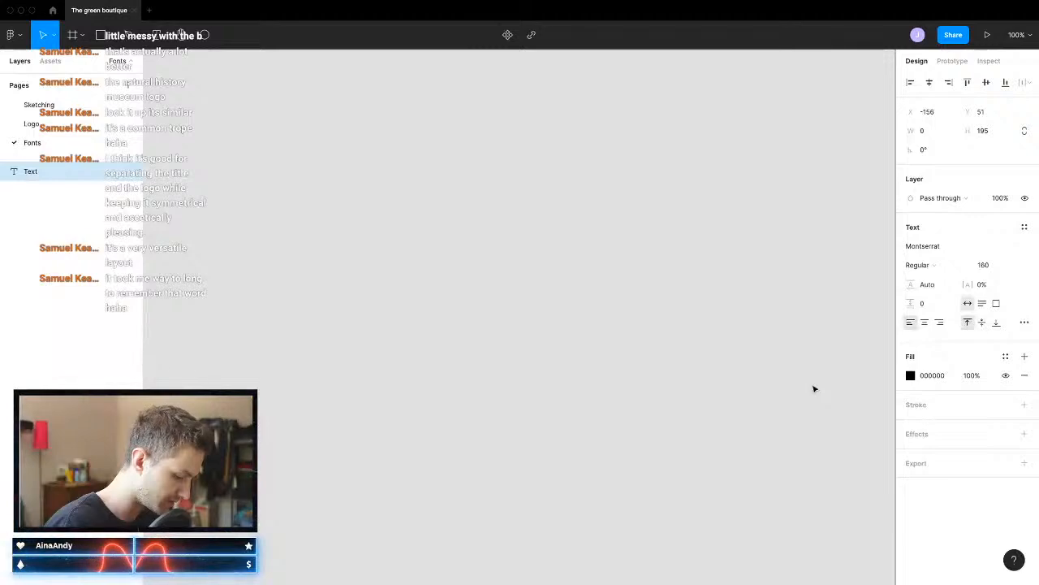
text(Didot)
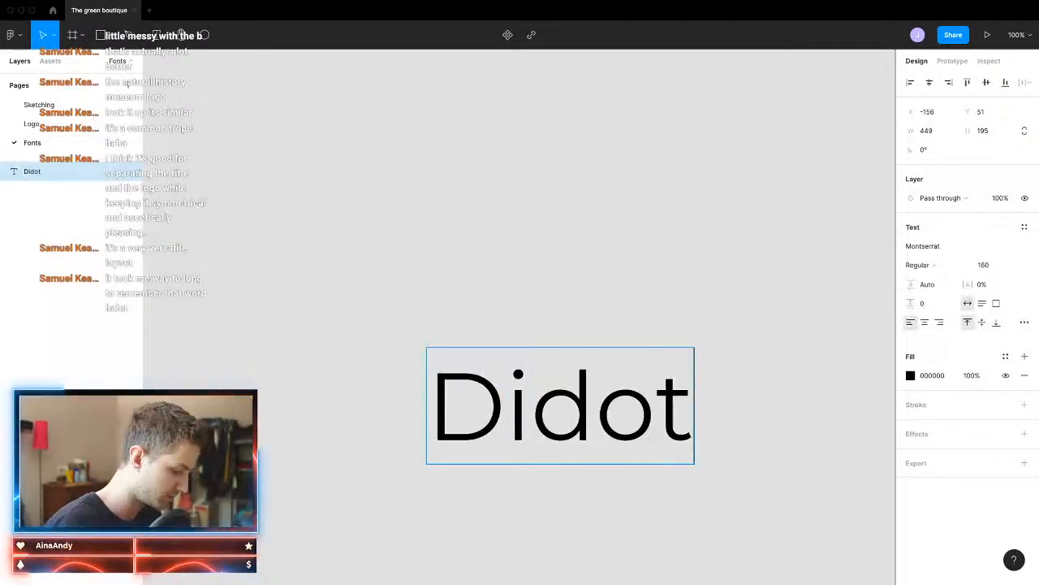
click(768, 392)
Step: Duplicate the Didot text beside the original and change the copy's text to "Montserrat"
scroll(756, 396, right, 3)
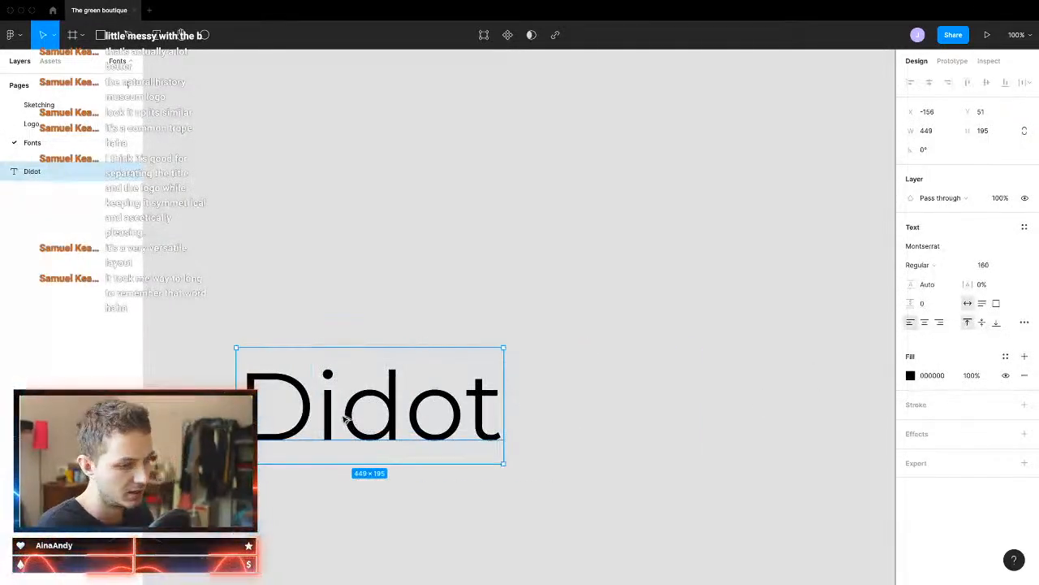
alt+drag(345, 418, 726, 417)
double_click(722, 416)
text(M)
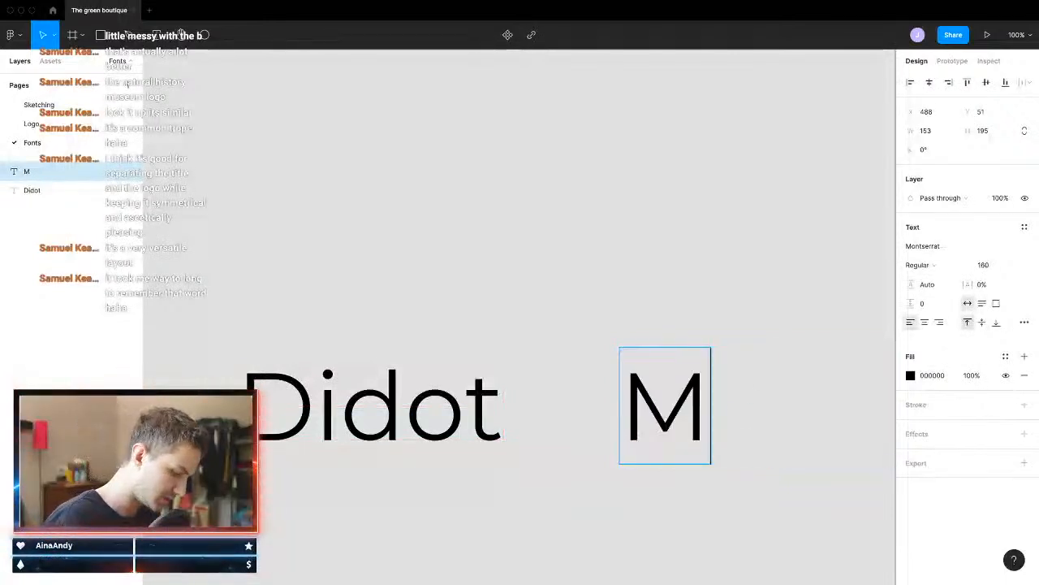
text(ontserra)
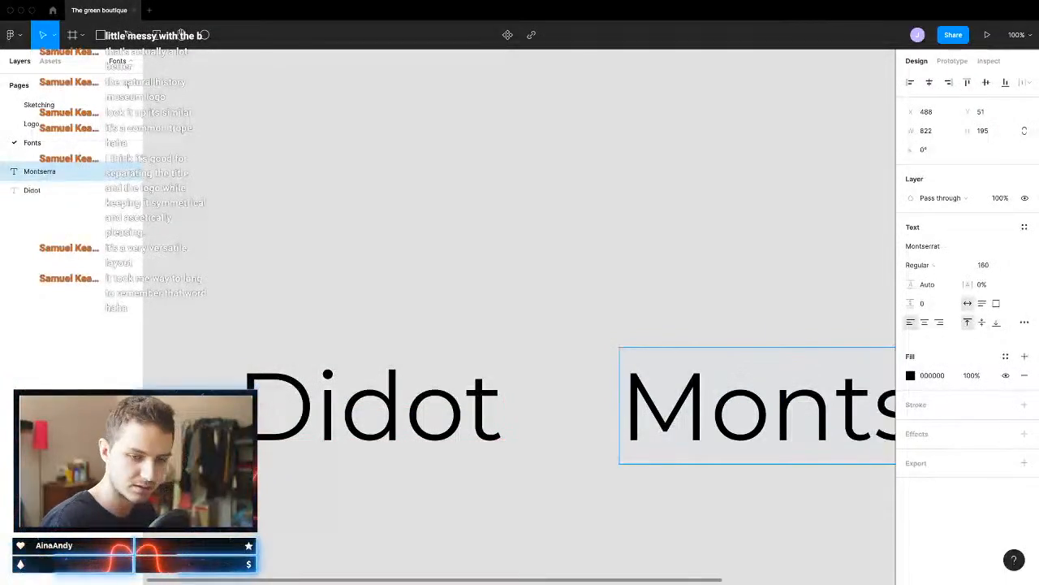
text(t)
key(Escape)
Step: Set the font of the "Didot" text to Didot
key(shift+1)
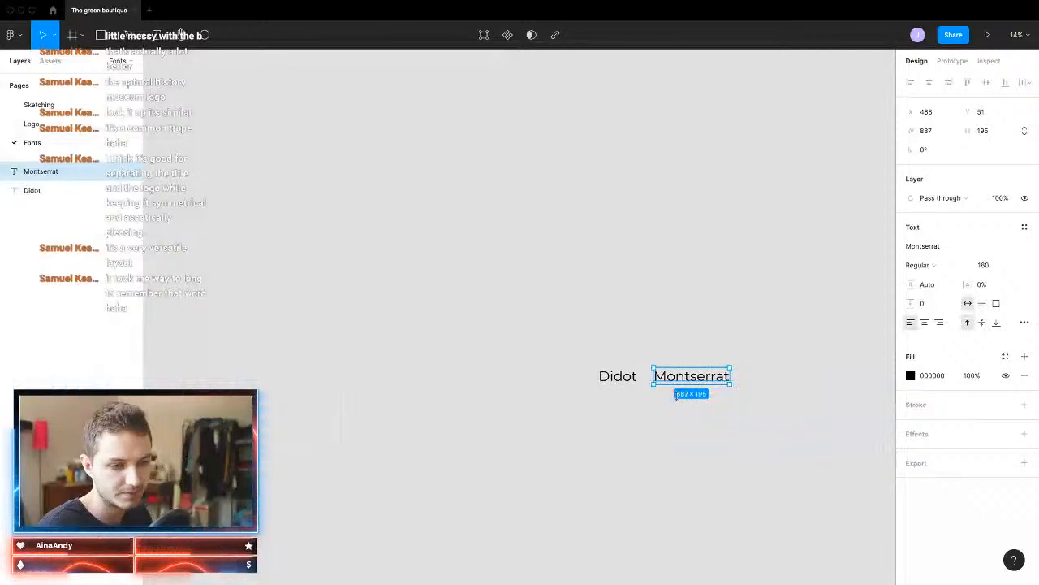
scroll(677, 393, right, 1)
scroll(680, 380, up, 5)
click(742, 318)
click(674, 370)
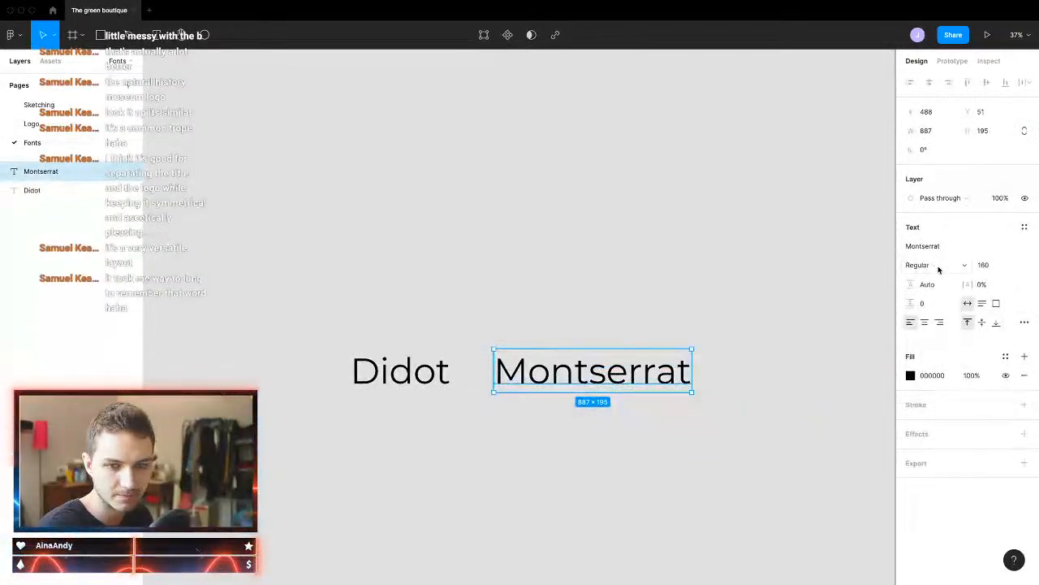
click(401, 380)
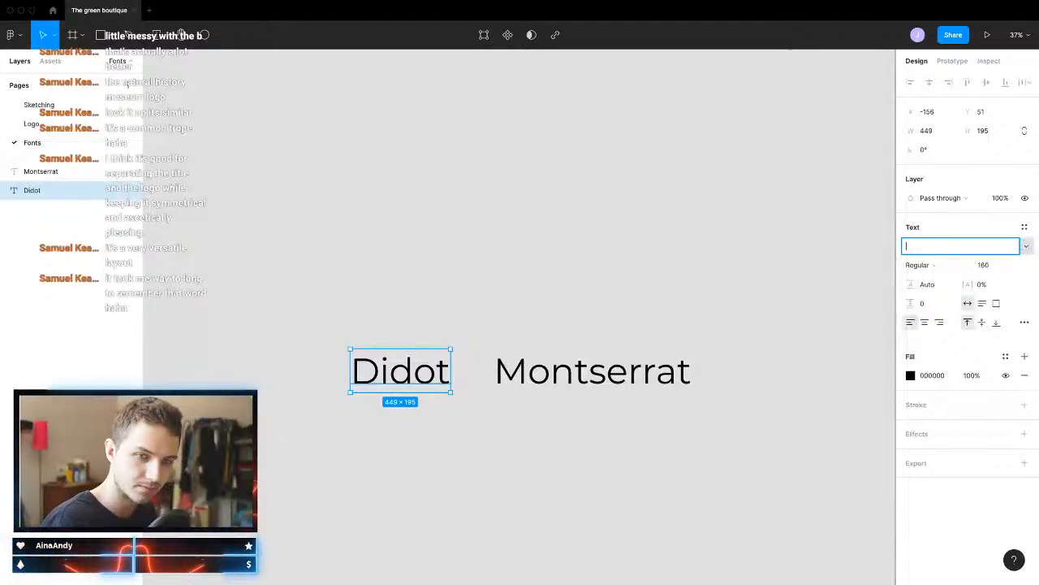
text(Didot)
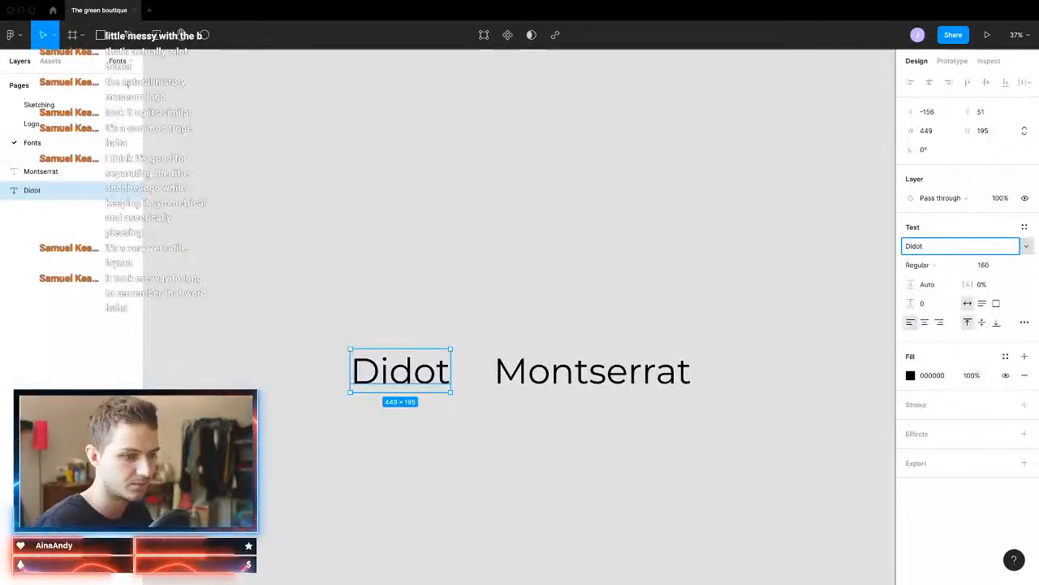
key(Return)
click(498, 434)
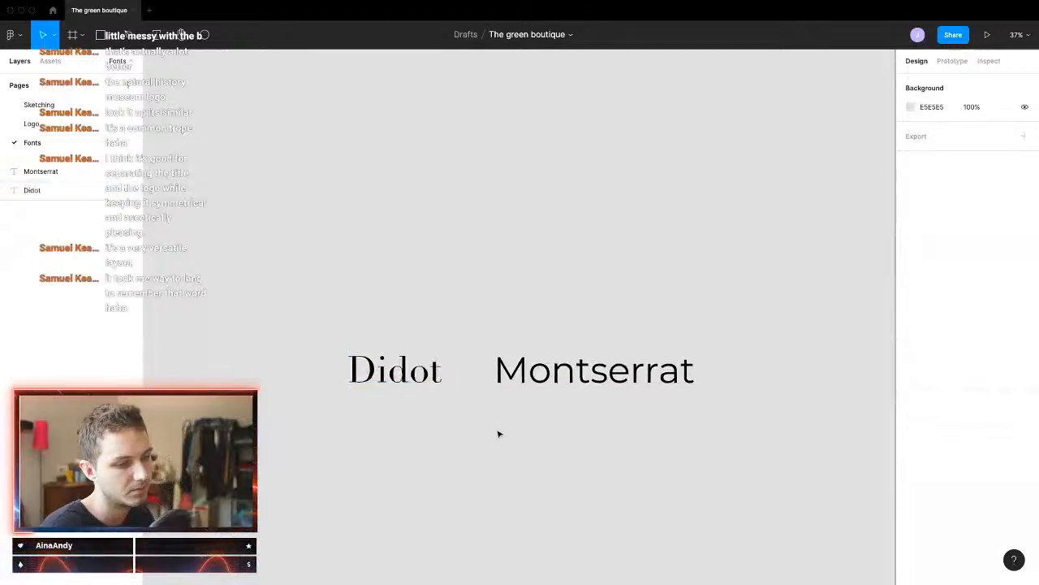
Step: Place two copies of the Didot text in a column directly below the original
scroll(498, 433, up, 2)
click(406, 363)
drag(336, 284, 537, 361)
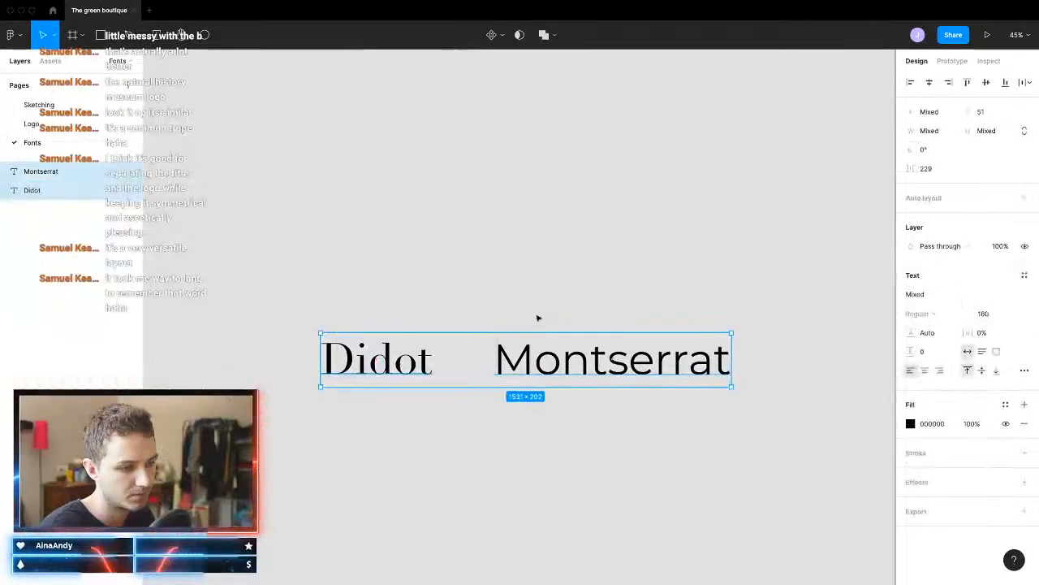
click(544, 312)
click(378, 362)
drag(377, 361, 388, 487)
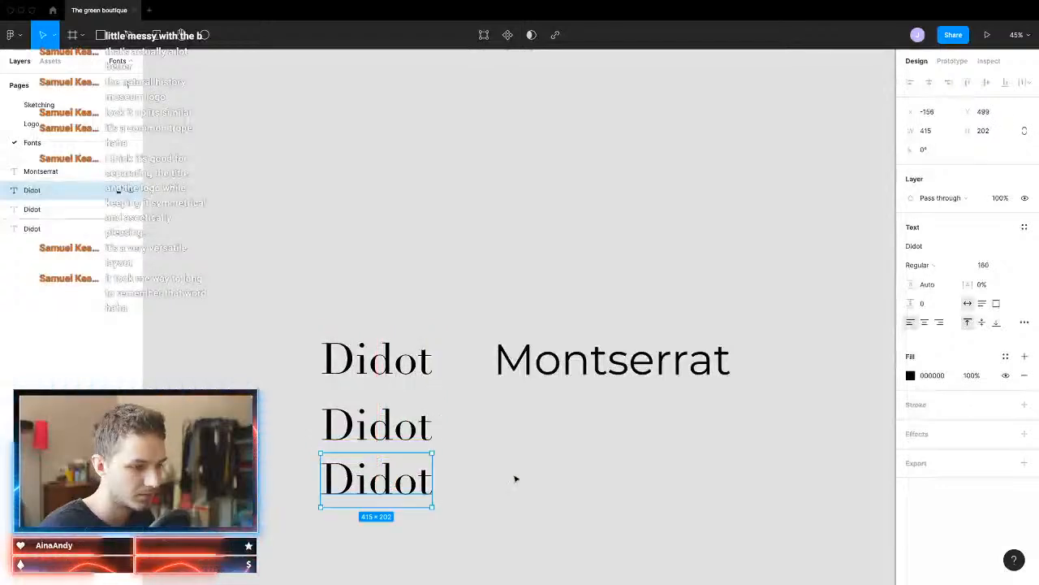
Step: Change the topmost Didot text to read "Primary"
double_click(410, 362)
text(Pri)
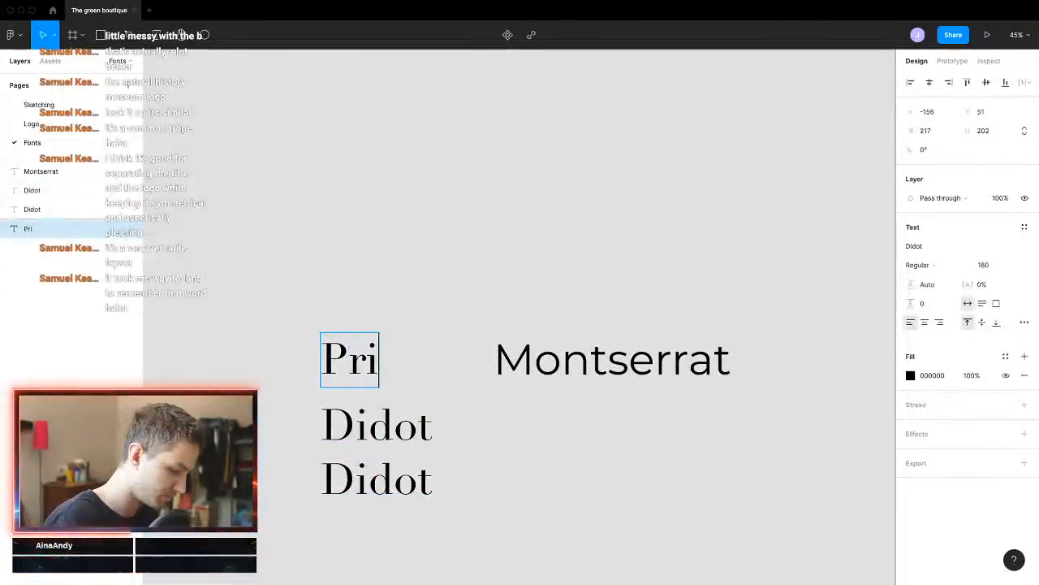
text(mary)
Step: Change the Montserrat text to read "Secondary" and shift it right, farther from the Primary heading
click(561, 364)
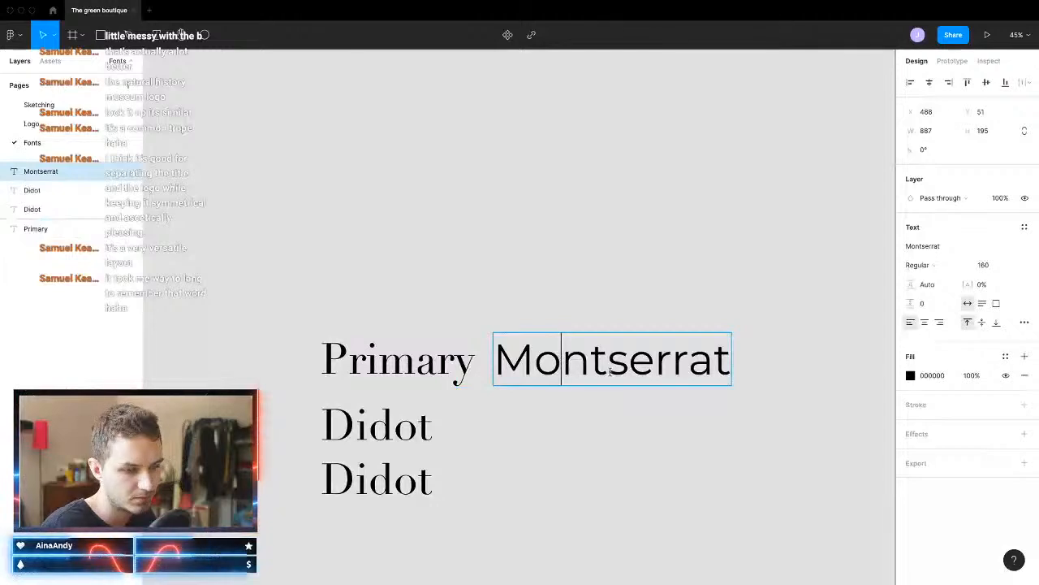
double_click(674, 371)
text(Seon)
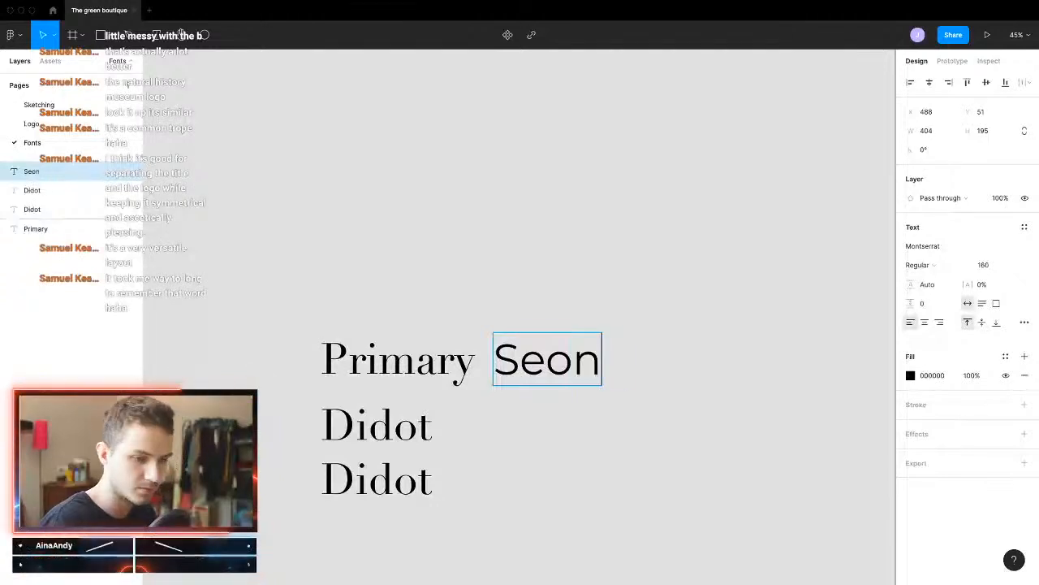
text(condary)
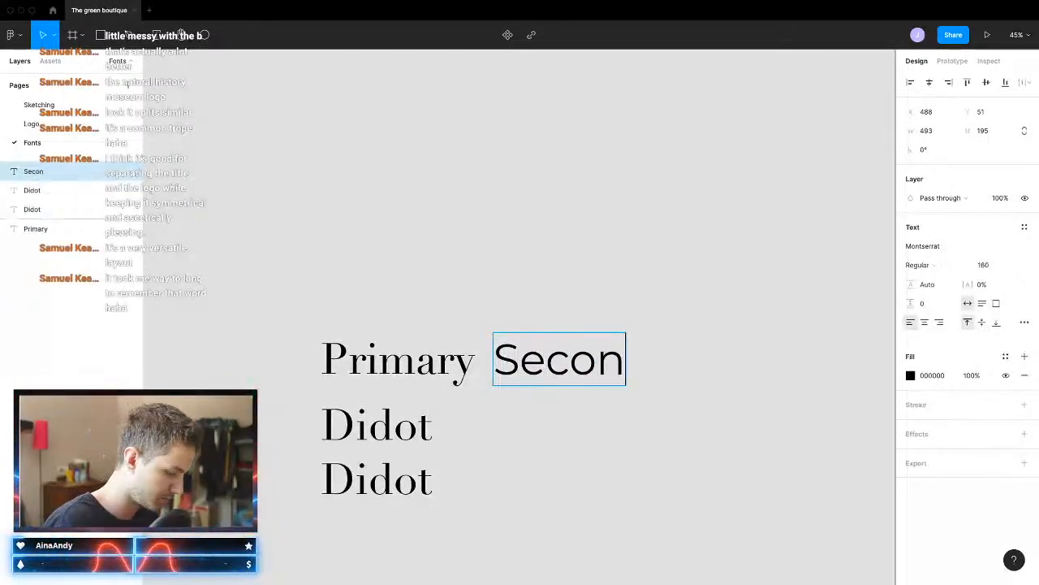
key(Escape)
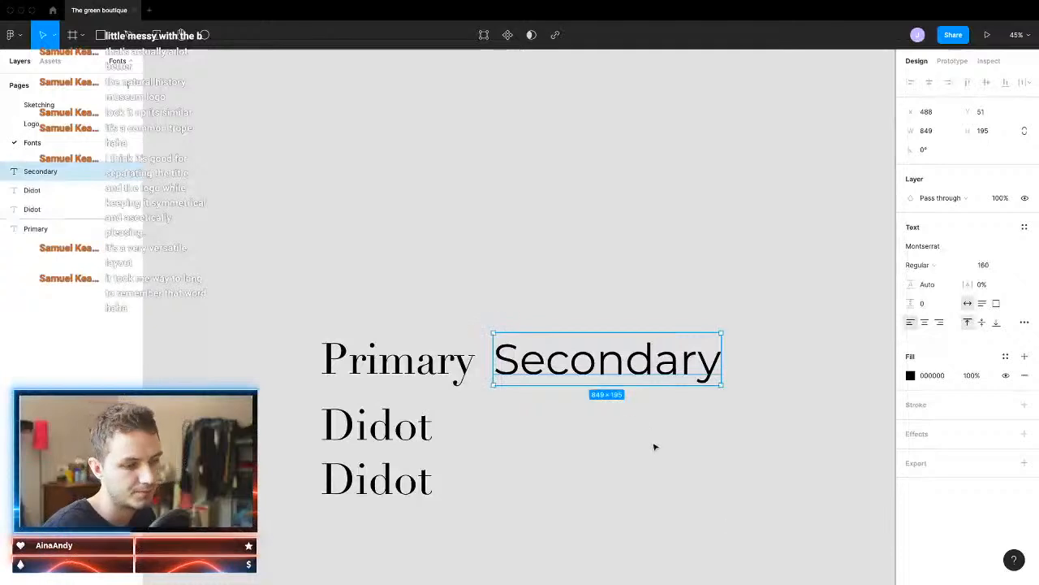
drag(632, 374, 668, 372)
Step: Set the upper of the two Didot samples below the Primary heading to Bold
drag(501, 494, 406, 424)
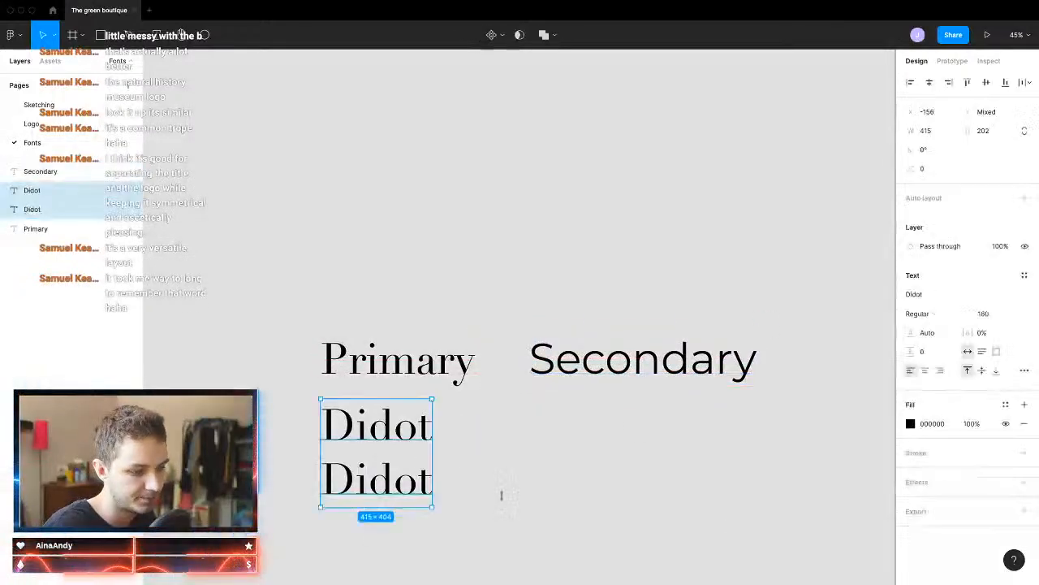
click(379, 425)
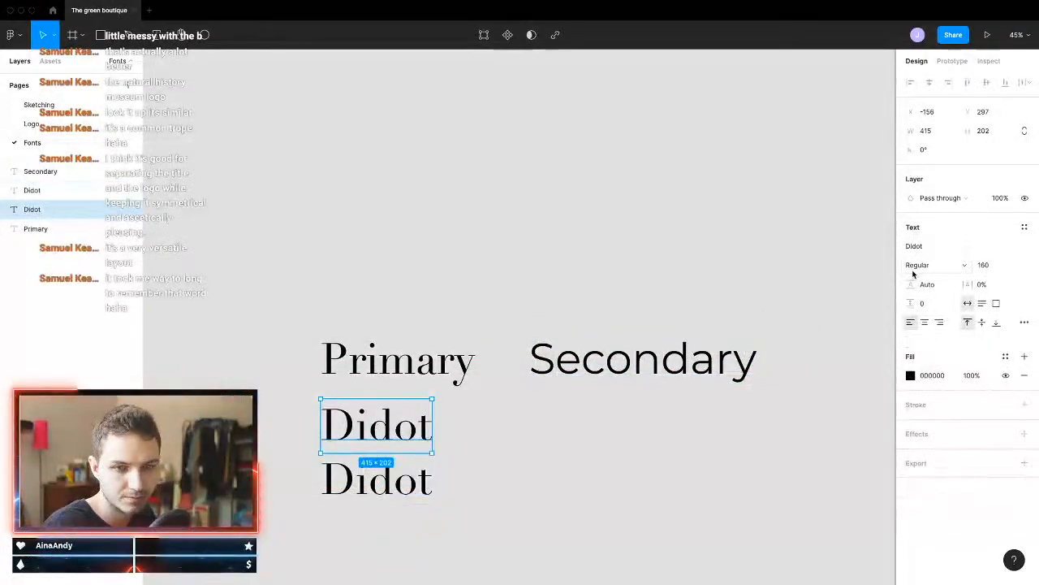
click(917, 265)
click(926, 301)
click(327, 534)
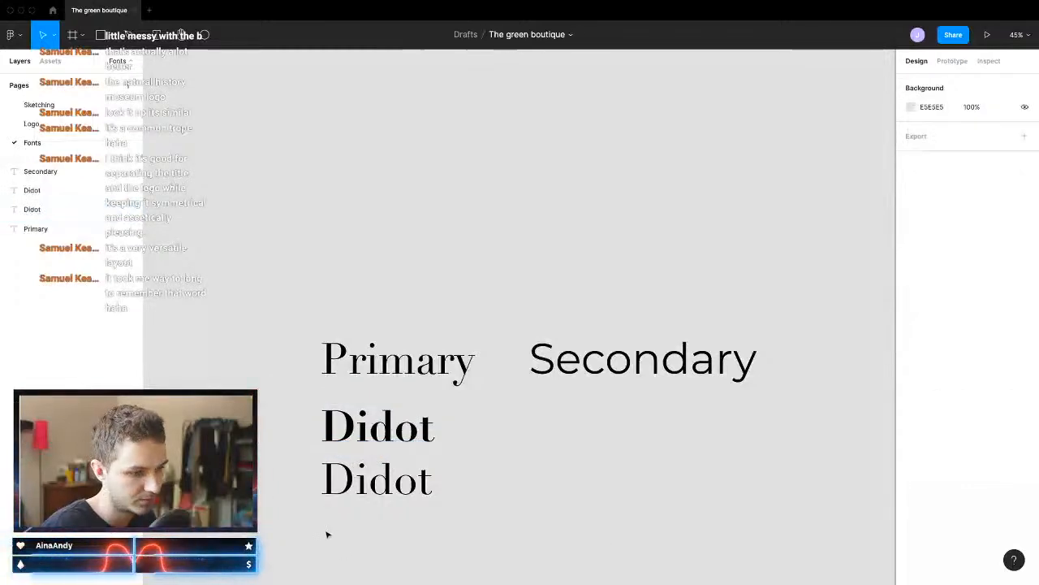
Step: Place two copies of the Secondary text beside the Didot samples and set the font size of all four lower texts to 80
drag(532, 305, 543, 354)
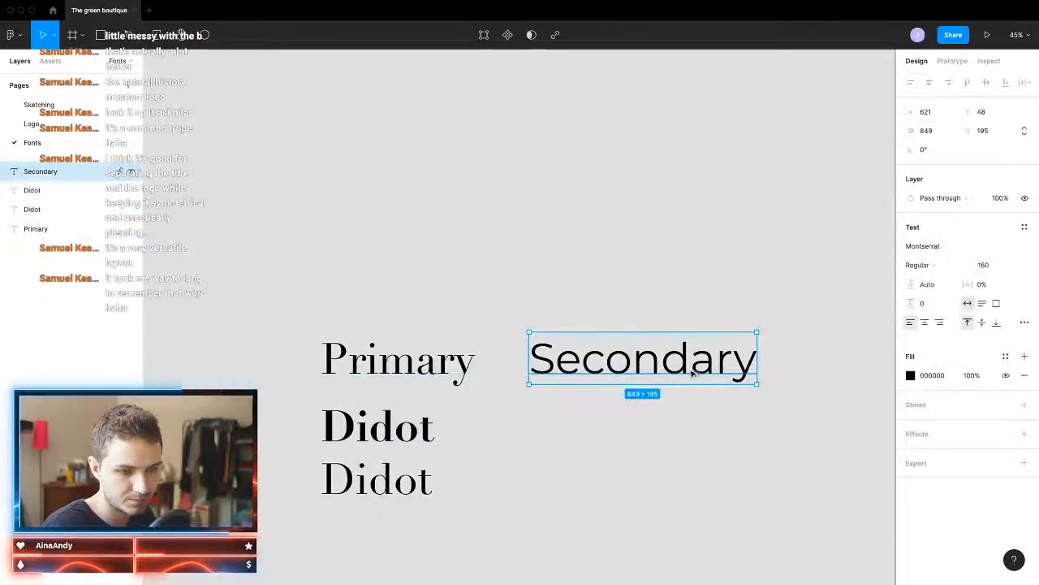
drag(694, 373, 689, 484)
drag(277, 408, 769, 519)
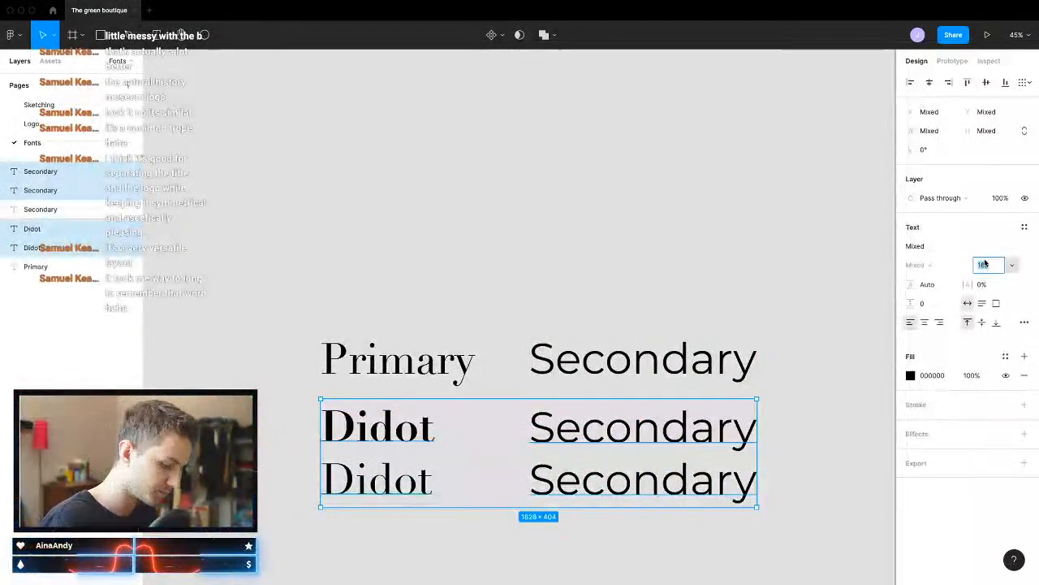
text(80)
key(Return)
key(Escape)
Step: Set the upper small Secondary sample to Bold
click(605, 410)
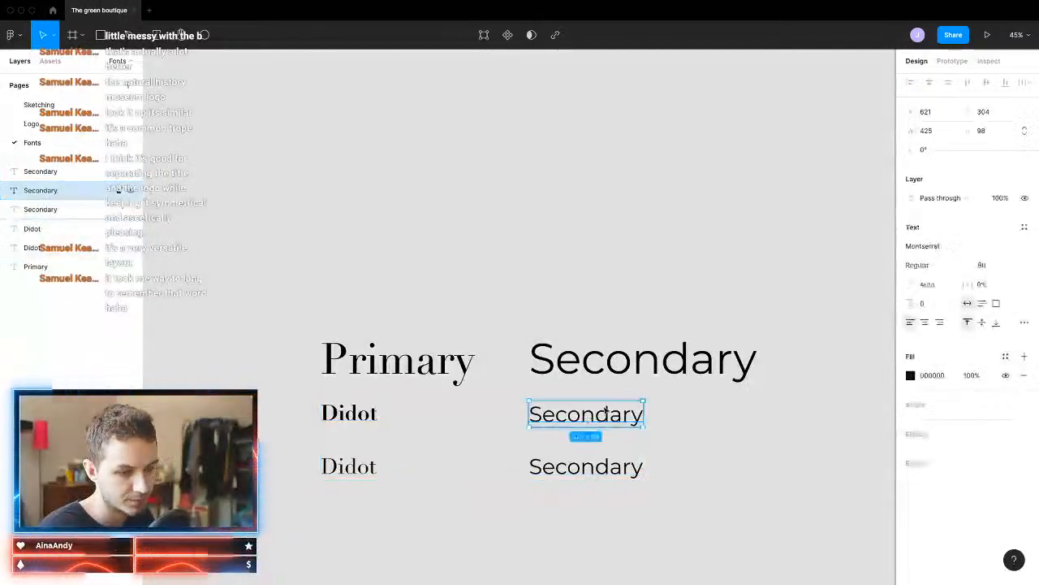
click(918, 265)
click(925, 281)
click(734, 517)
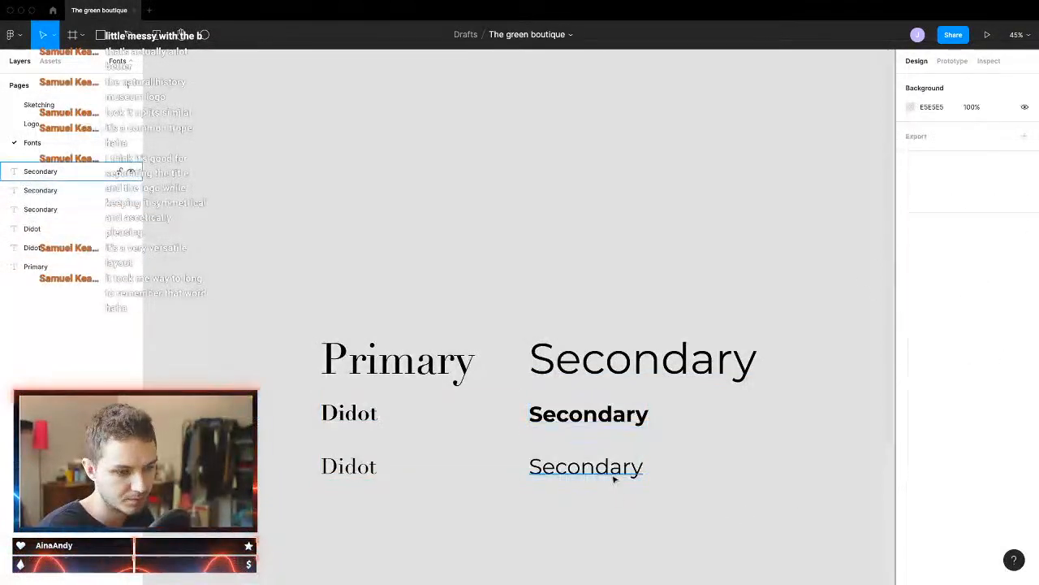
Step: Move the lower row of regular-weight Didot and Secondary samples up, close beneath the bold row
click(609, 471)
drag(784, 483, 362, 463)
drag(609, 473, 608, 446)
click(751, 565)
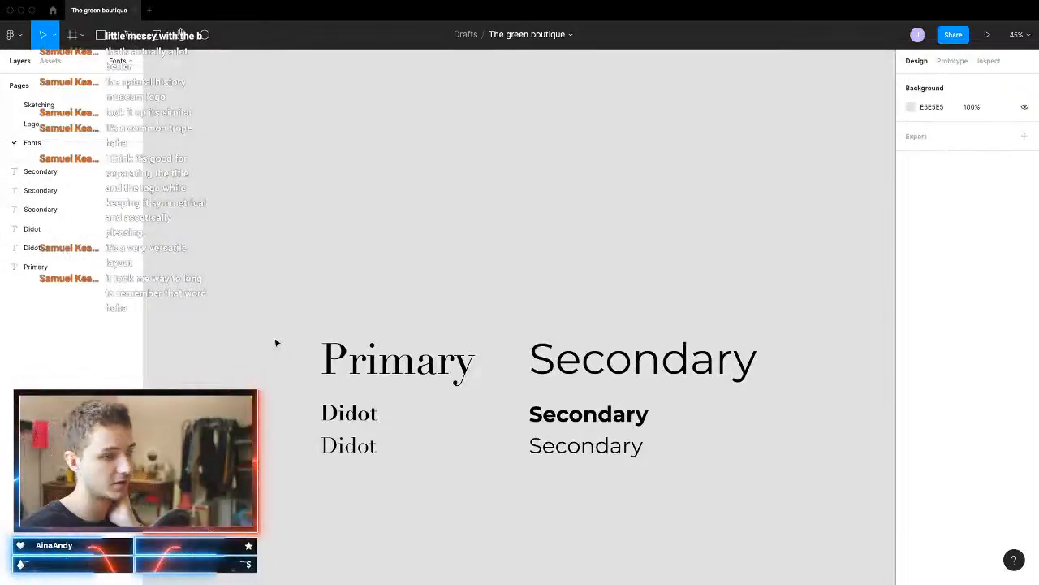
Step: Return to the Logo page and delete the coloured packaging-style mock layout
click(51, 125)
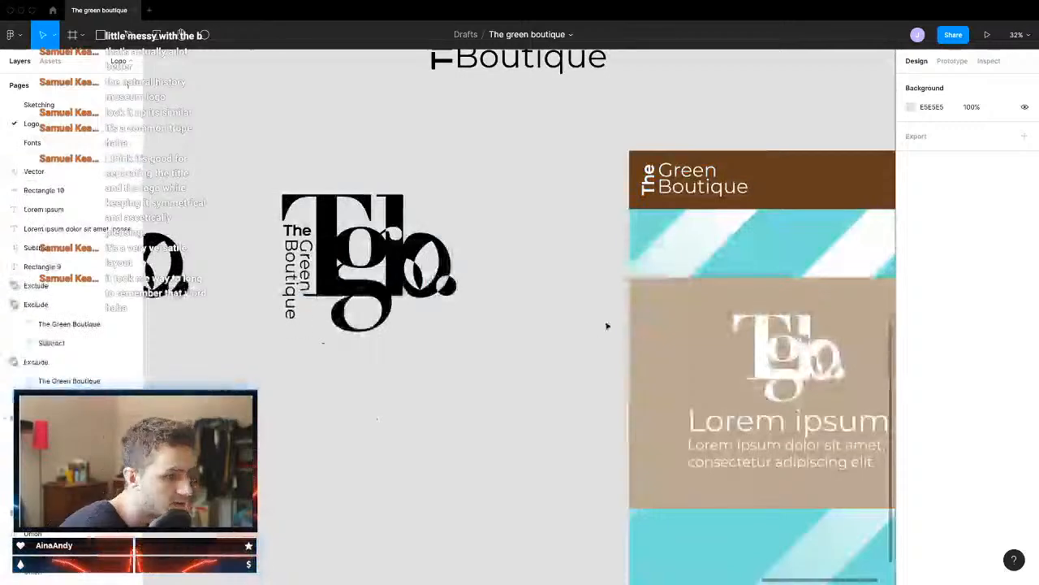
scroll(547, 357, down, 10)
scroll(511, 371, right, 3)
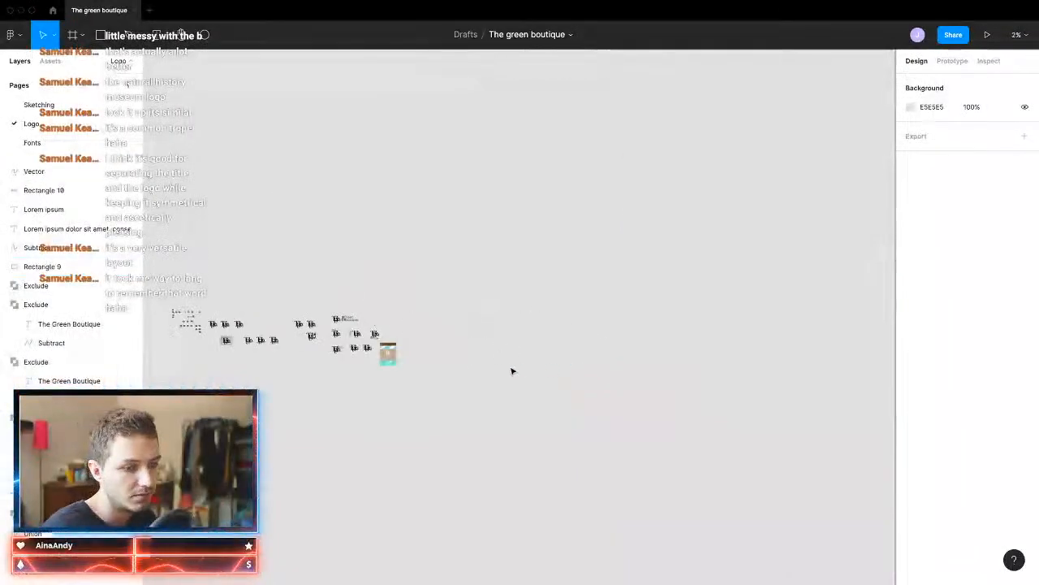
scroll(467, 372, up, 3)
drag(386, 305, 292, 408)
scroll(304, 396, up, 4)
key(Delete)
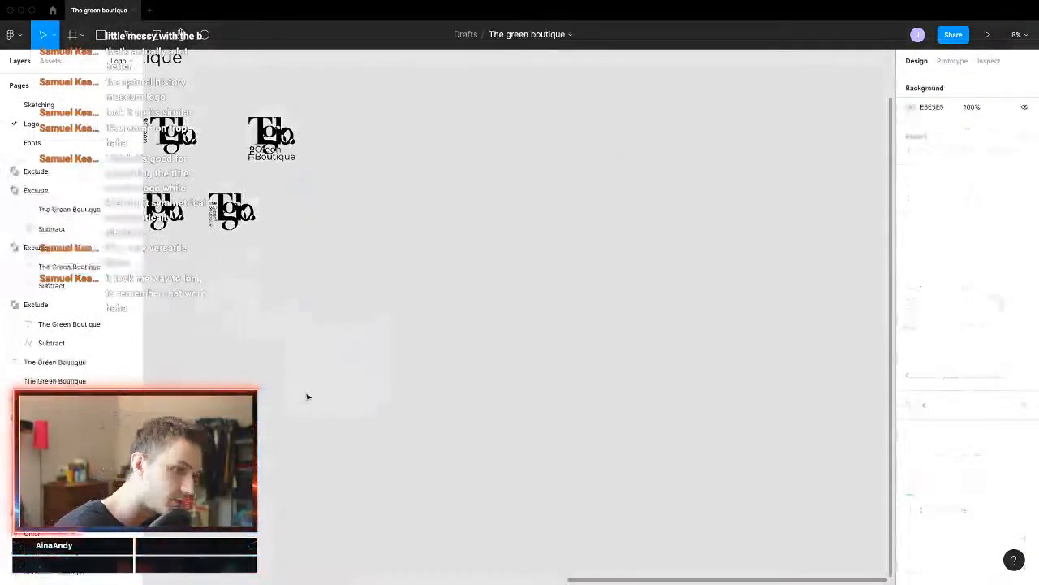
Step: Move the horizontal logo with its symbol and wordmark out to the empty canvas right of the other arrangements
scroll(422, 288, up, 5)
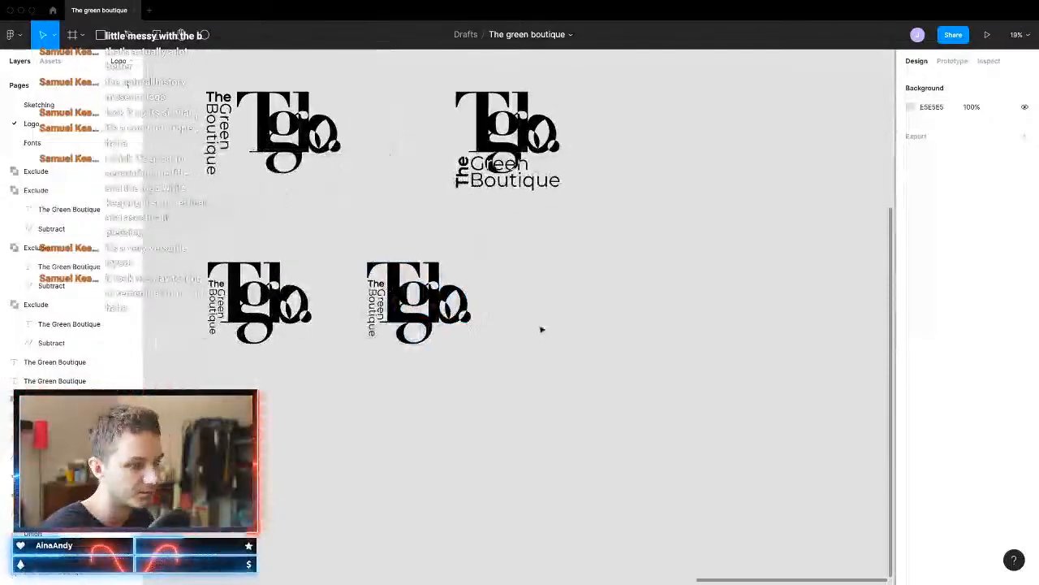
scroll(564, 313, down, 5)
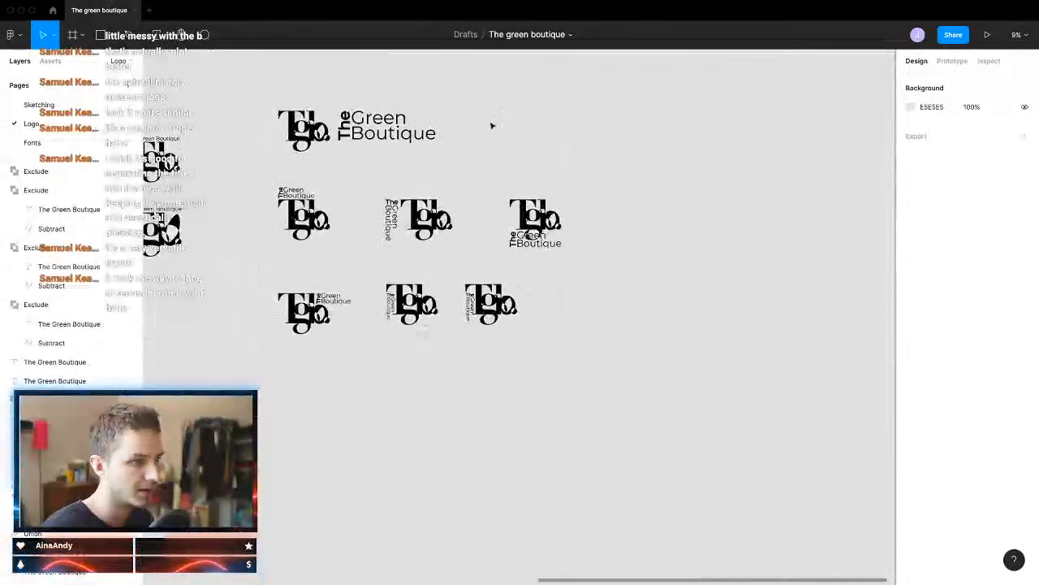
click(363, 132)
drag(370, 135, 645, 296)
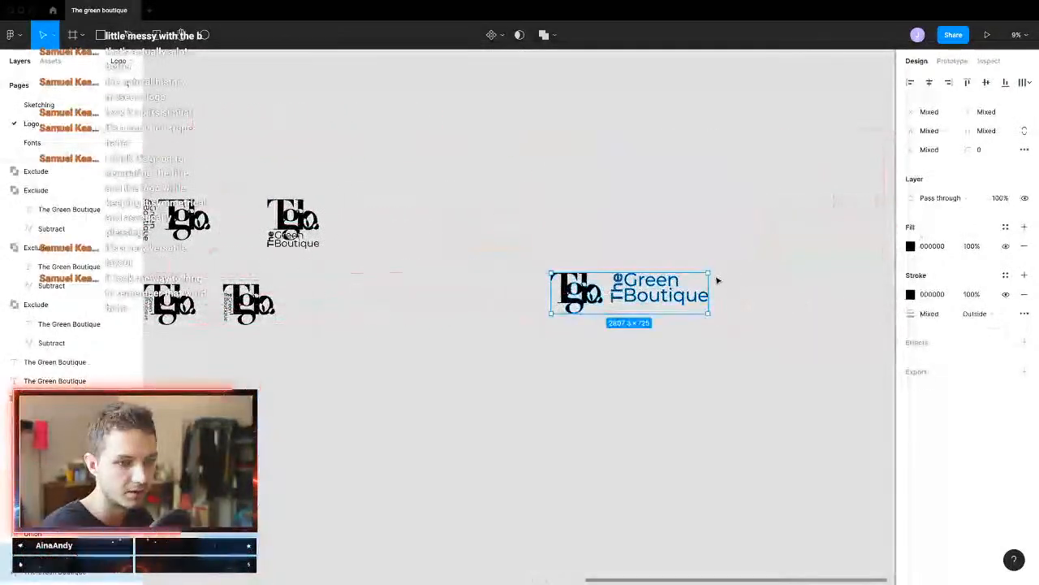
Step: Try enlarging the separated horizontal logo to about 11829 × 3055, and undo the enlargement
drag(713, 276, 909, 227)
scroll(666, 308, right, 4)
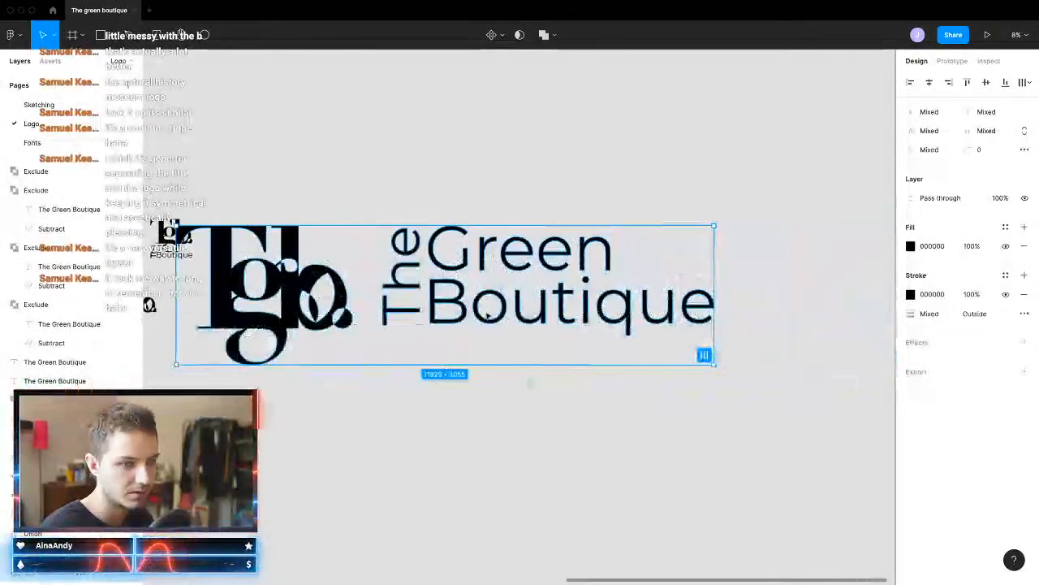
drag(463, 331, 688, 290)
scroll(689, 290, right, 2)
click(544, 236)
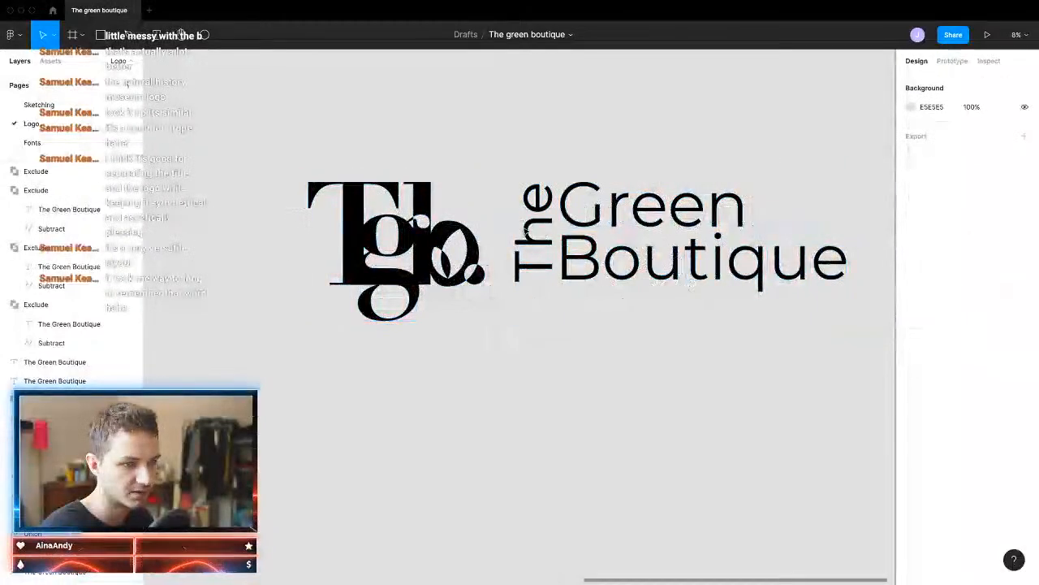
key(super+z)
key(super+z)
key(super+z)
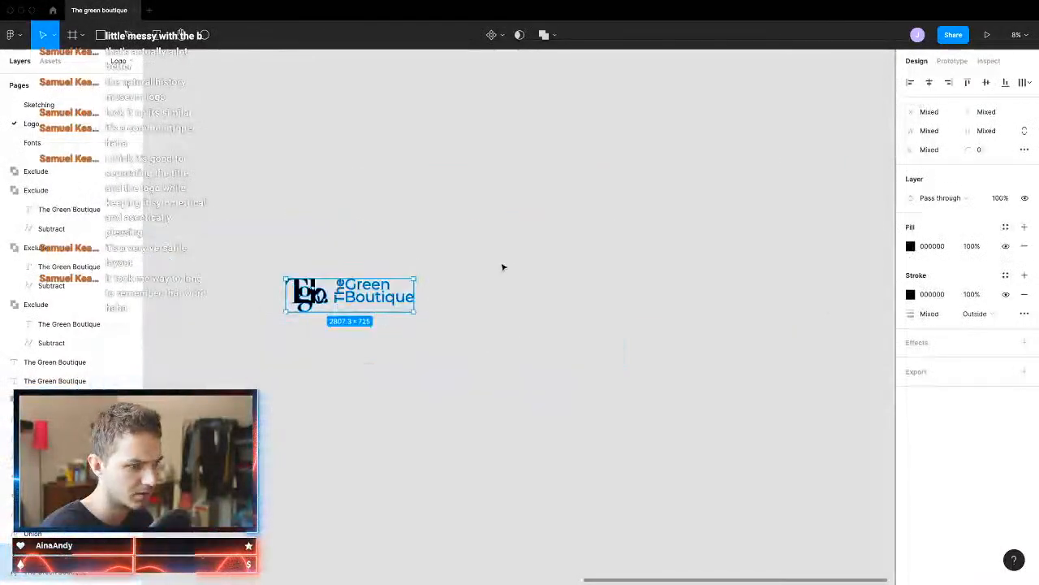
Step: Outline the strokes of the "The Green Boutique" wordmark and flatten its parts into a single vector shape
double_click(331, 296)
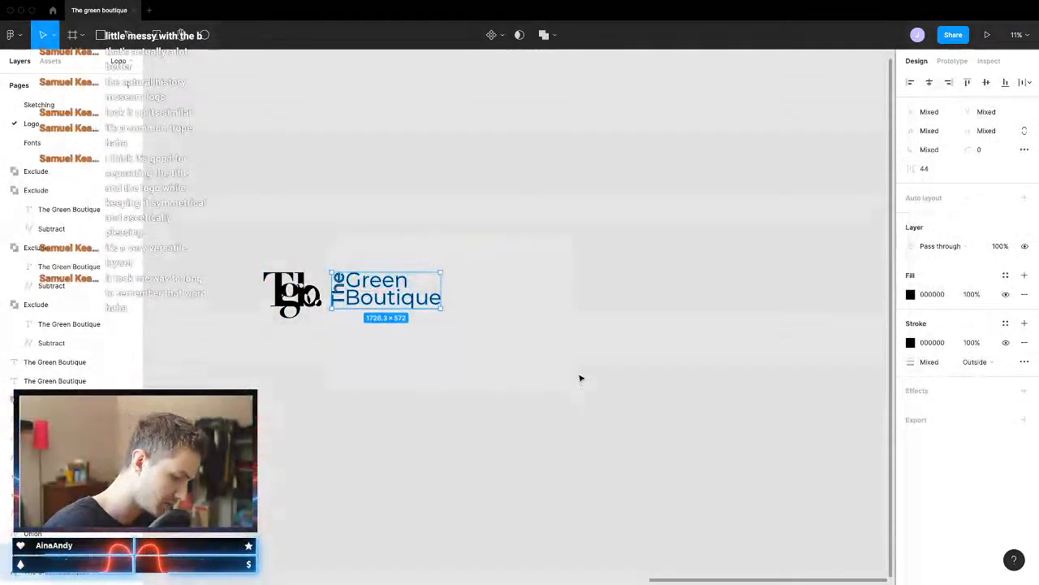
key(super+shift+o)
key(super+e)
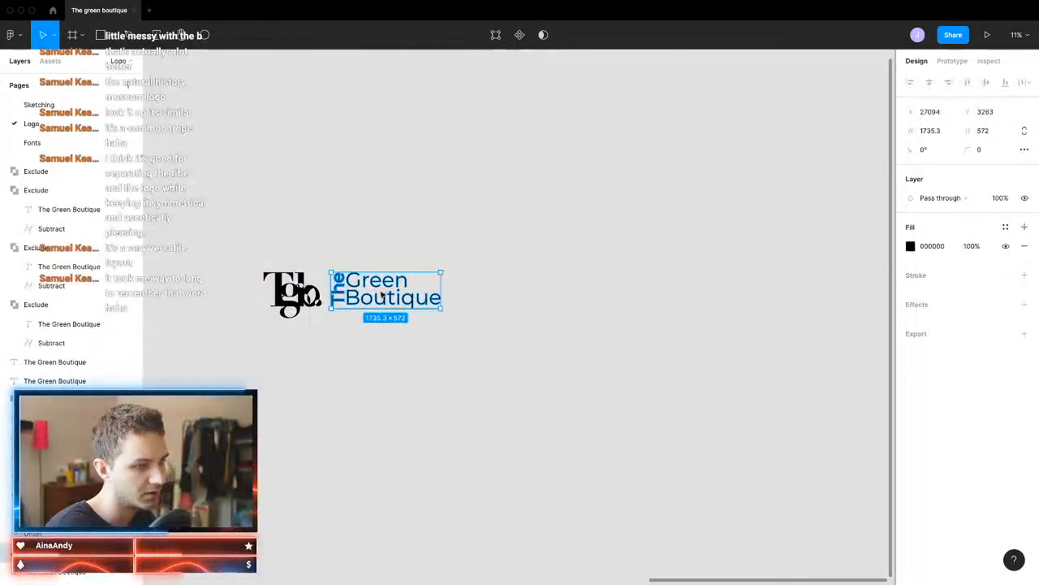
Step: Scale up the symbol and flattened wordmark together, making the symbol about 3360 × 2645 and the wordmark about 6330 × 2087
drag(540, 220, 183, 362)
drag(439, 291, 893, 293)
click(665, 448)
scroll(666, 447, right, 3)
scroll(460, 455, down, 5)
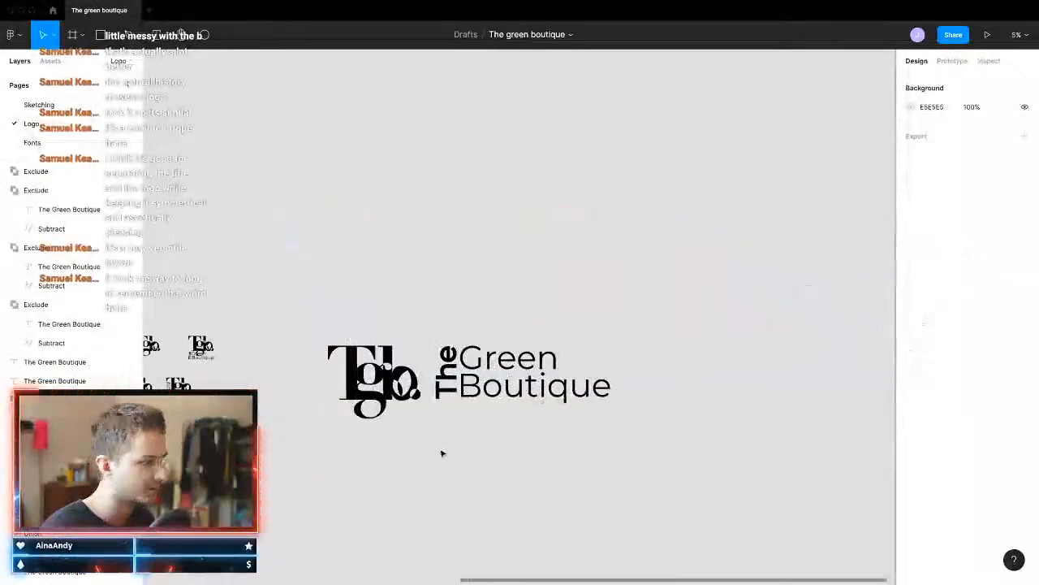
scroll(487, 398, up, 3)
scroll(495, 400, left, 3)
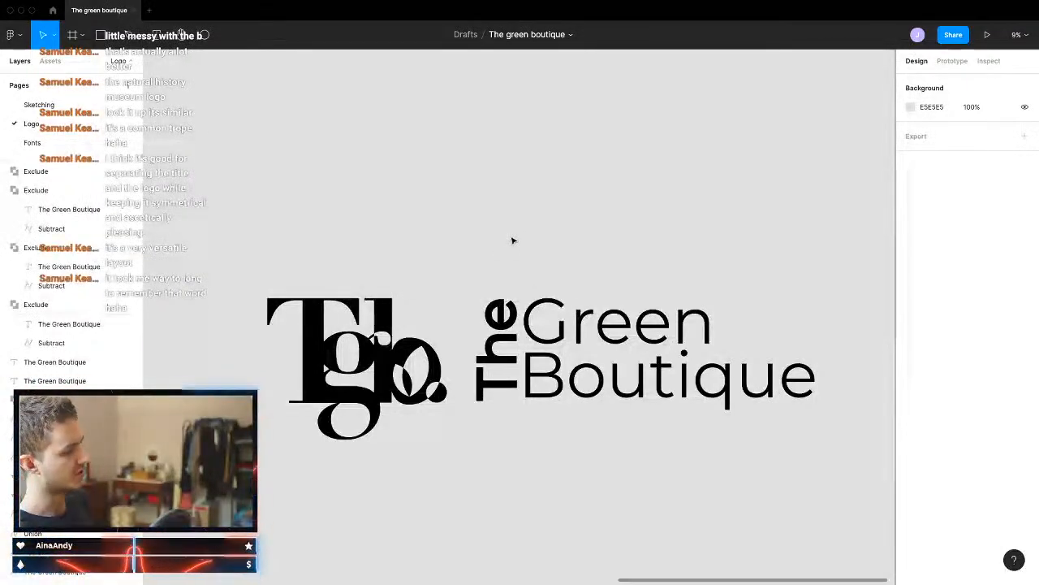
Step: Review the Fonts page, and examine the enlarged logo's symbol and wordmark up close beside the other arrangements on the Logo page
click(53, 143)
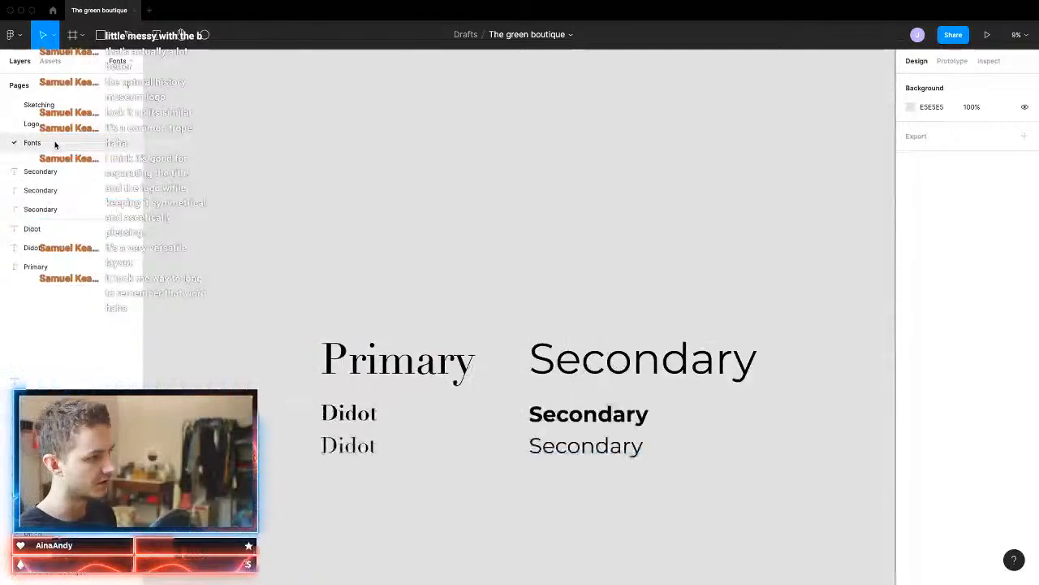
click(73, 126)
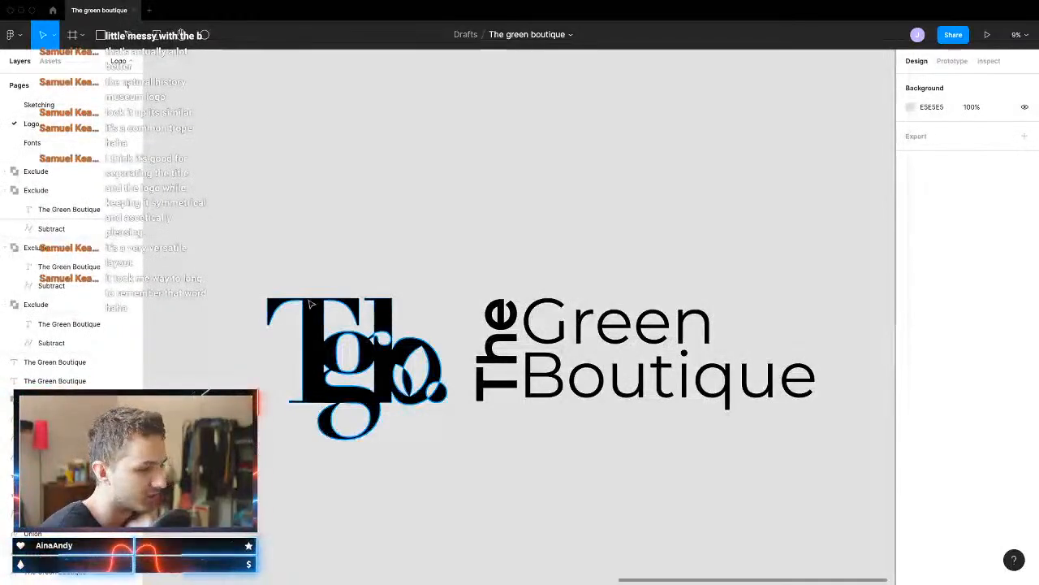
drag(297, 243, 399, 457)
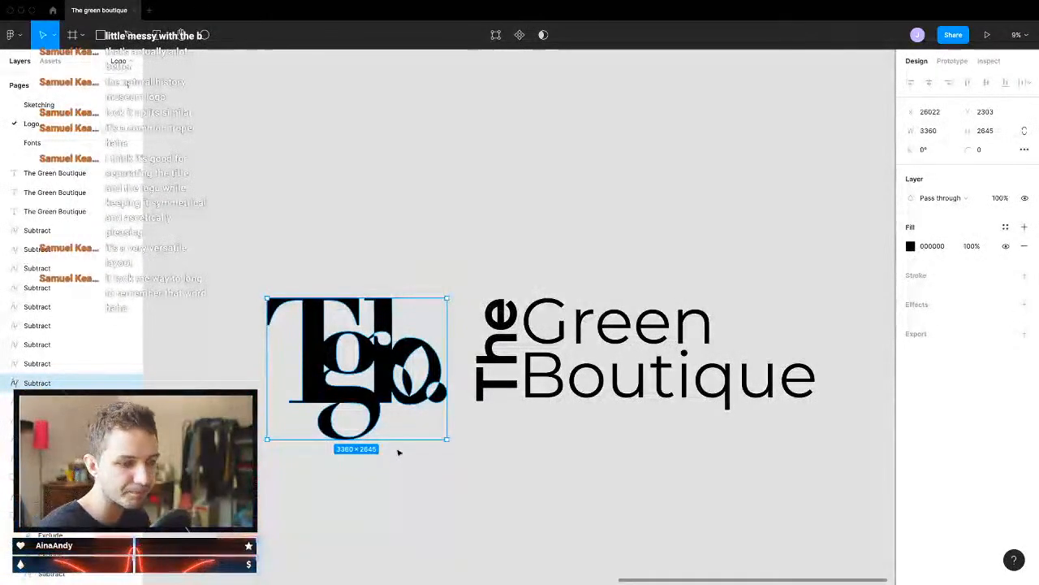
click(398, 452)
click(536, 353)
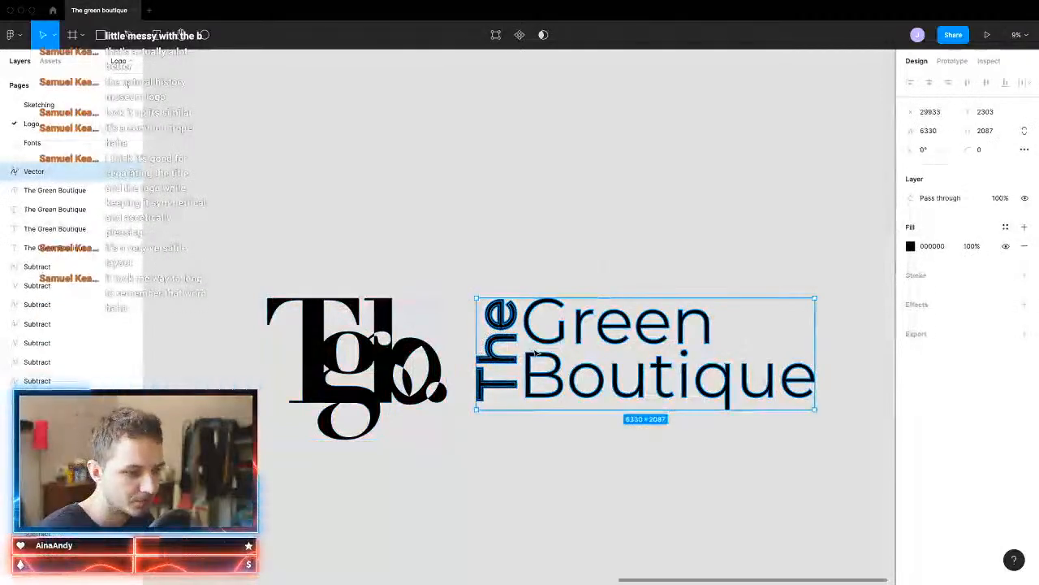
scroll(536, 353, up, 3)
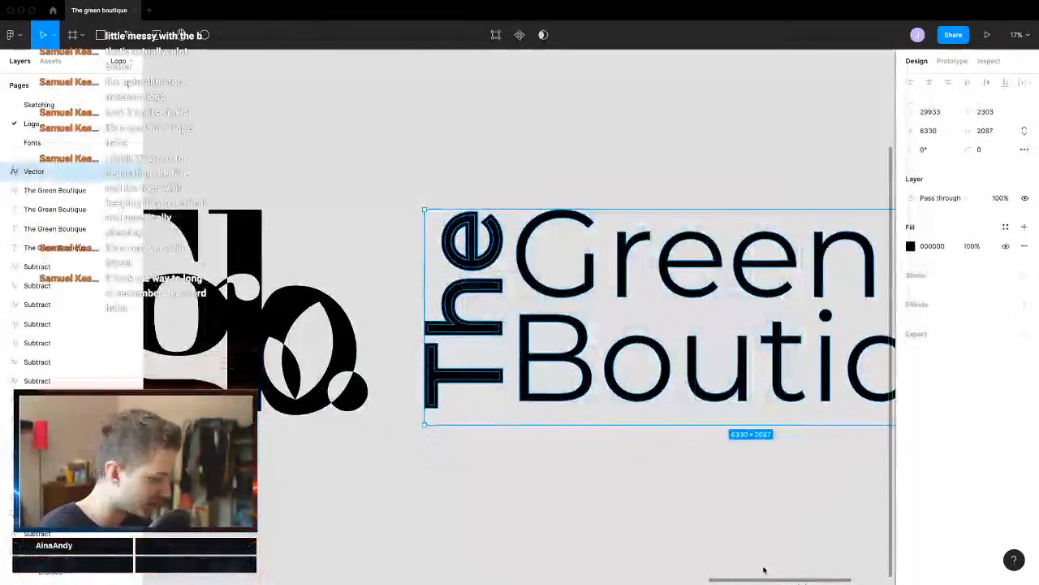
click(525, 516)
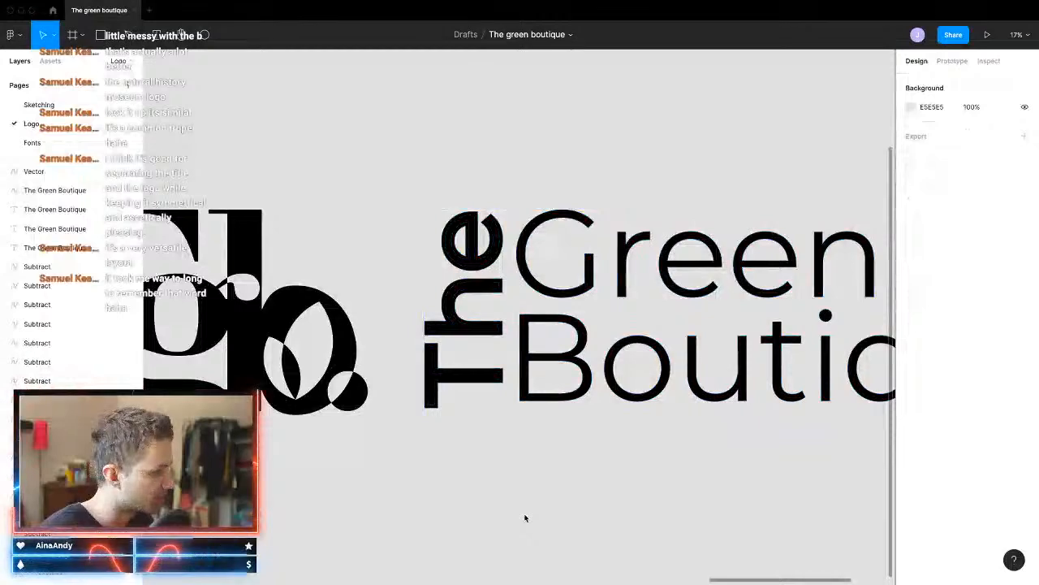
scroll(442, 467, down, 3)
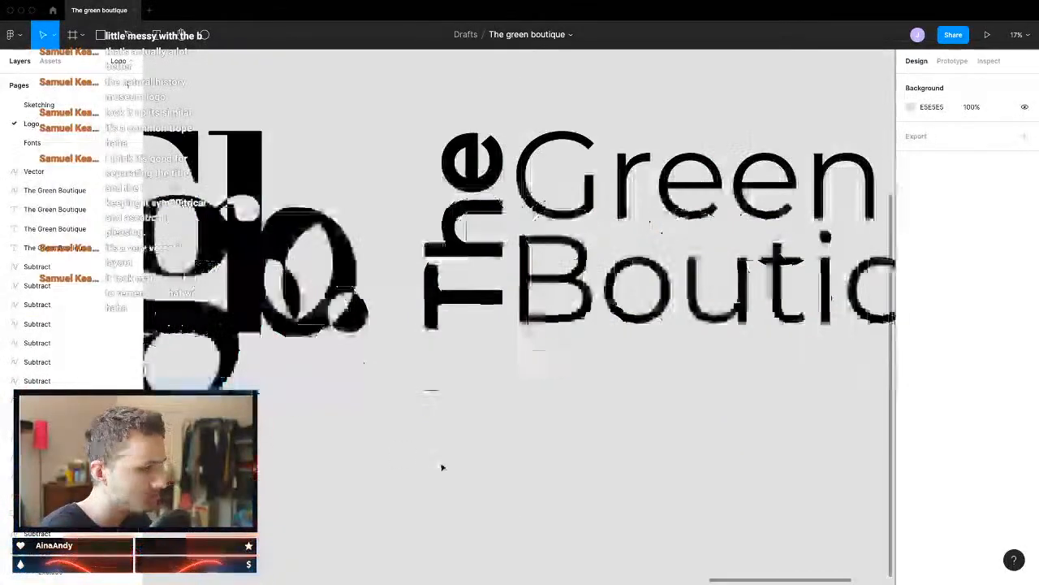
scroll(442, 467, down, 3)
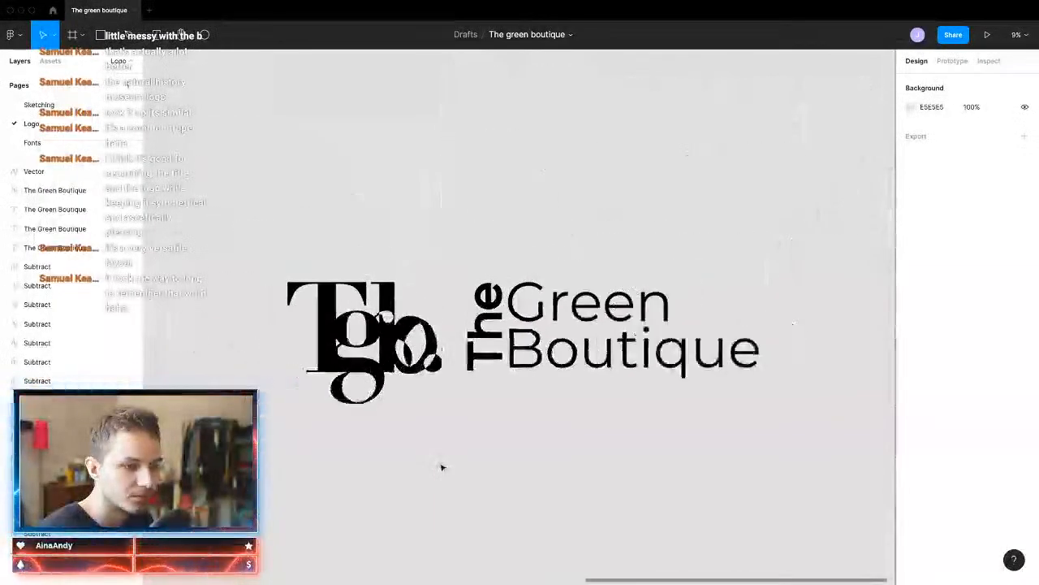
scroll(441, 467, left, 10)
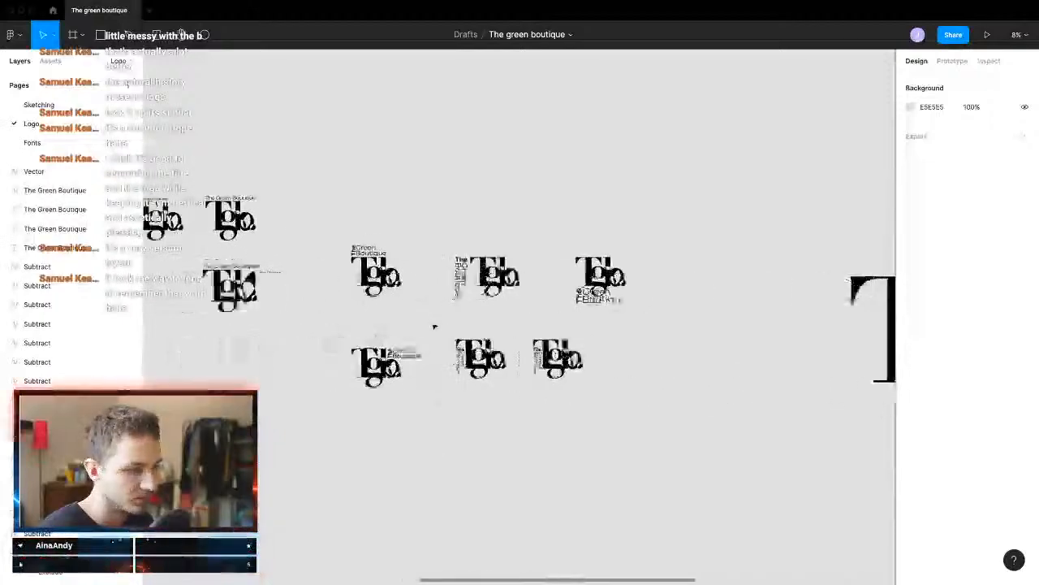
Step: Compare the small logo arrangements on the Logo page with the enlarged horizontal logo
scroll(434, 326, up, 5)
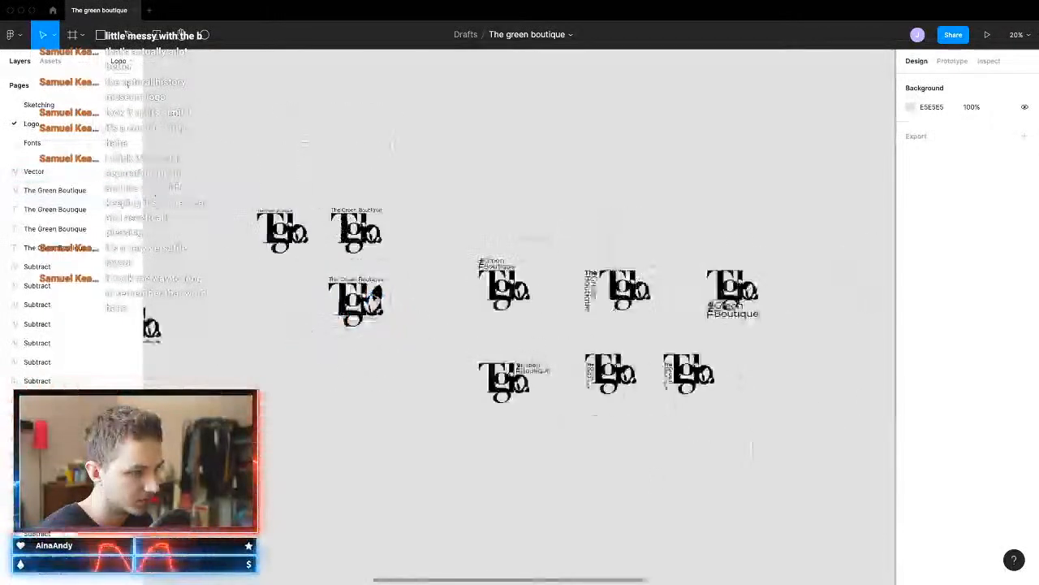
scroll(401, 318, up, 5)
scroll(458, 313, right, 3)
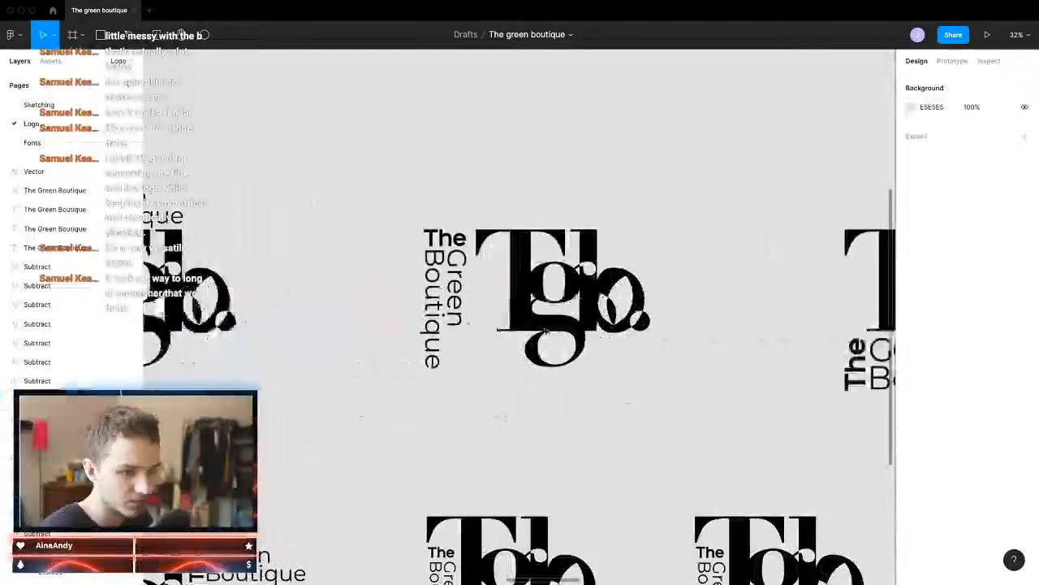
scroll(549, 333, down, 3)
scroll(720, 422, right, 5)
scroll(665, 441, up, 5)
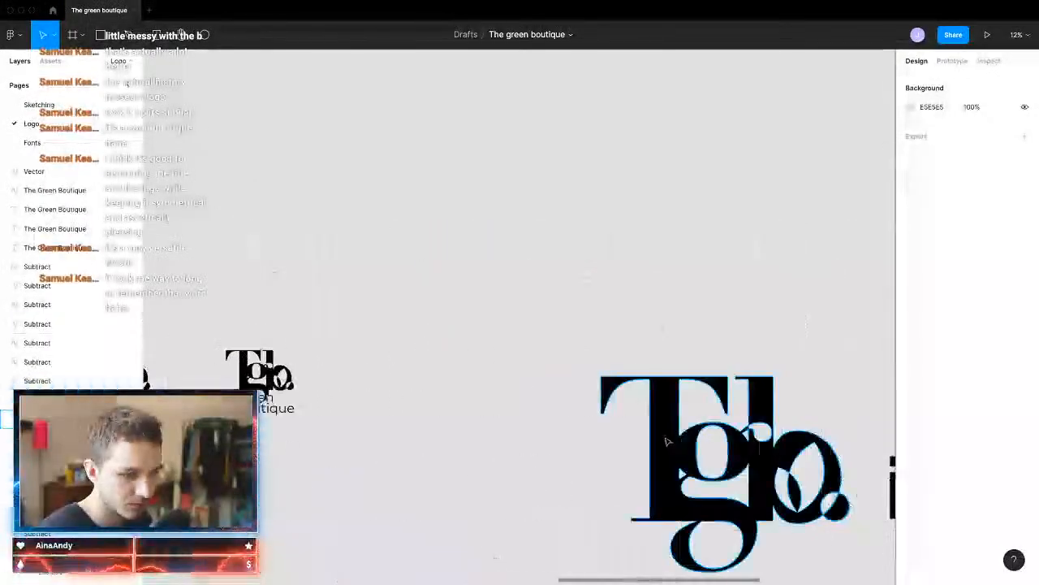
scroll(666, 441, down, 4)
scroll(618, 426, right, 3)
scroll(578, 416, down, 3)
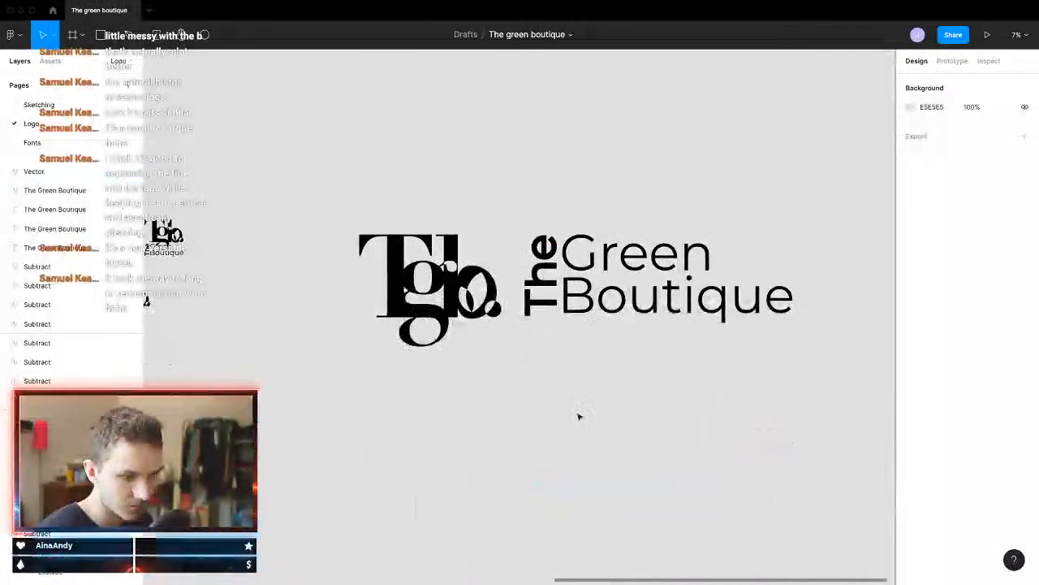
scroll(496, 355, right, 1)
Step: Examine the enlarged symbol's letter edges and overlaps up close, and check its balance beside the wordmark
scroll(336, 332, up, 6)
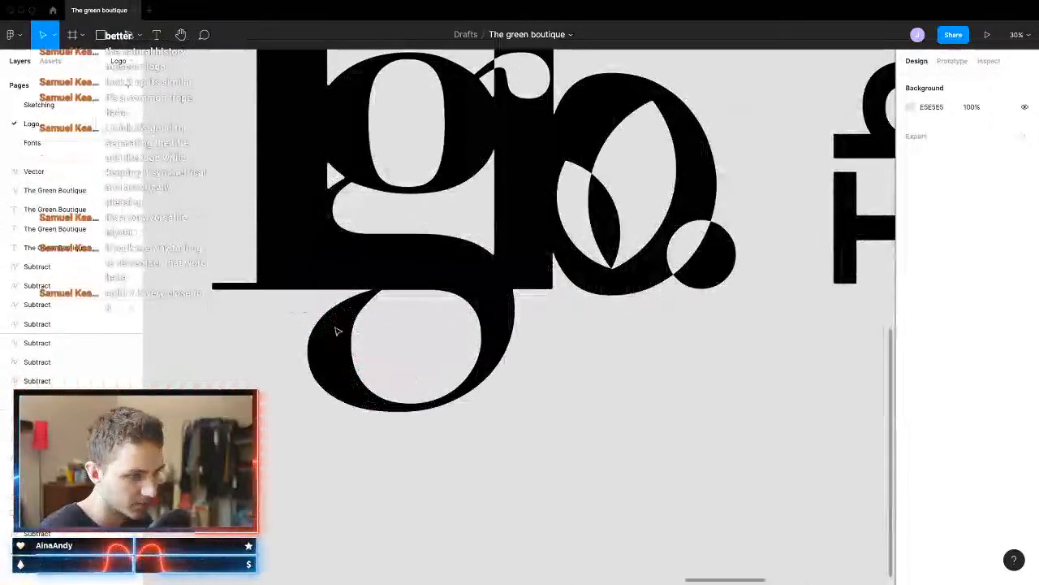
scroll(336, 332, up, 10)
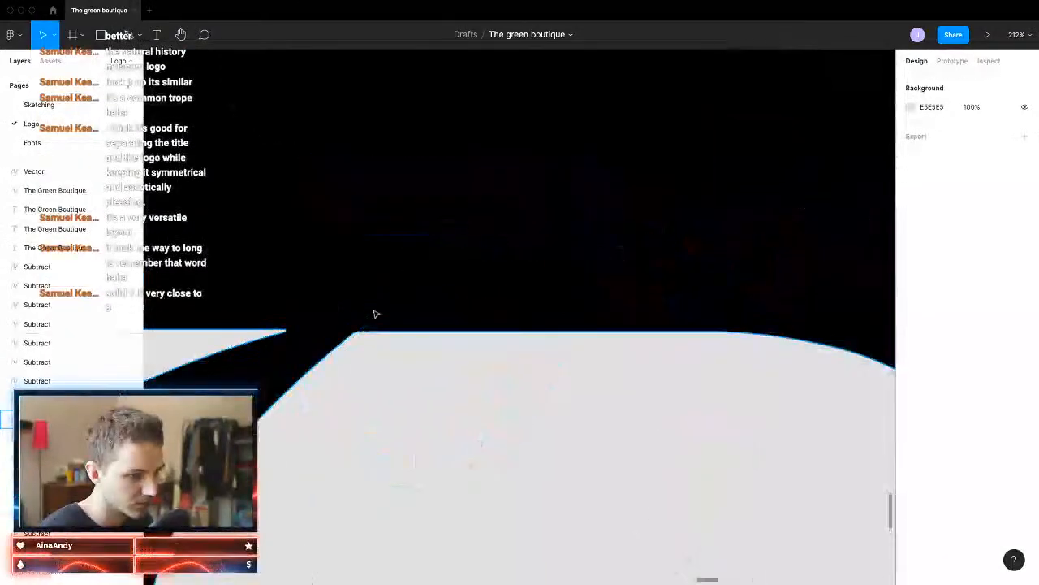
scroll(376, 314, down, 10)
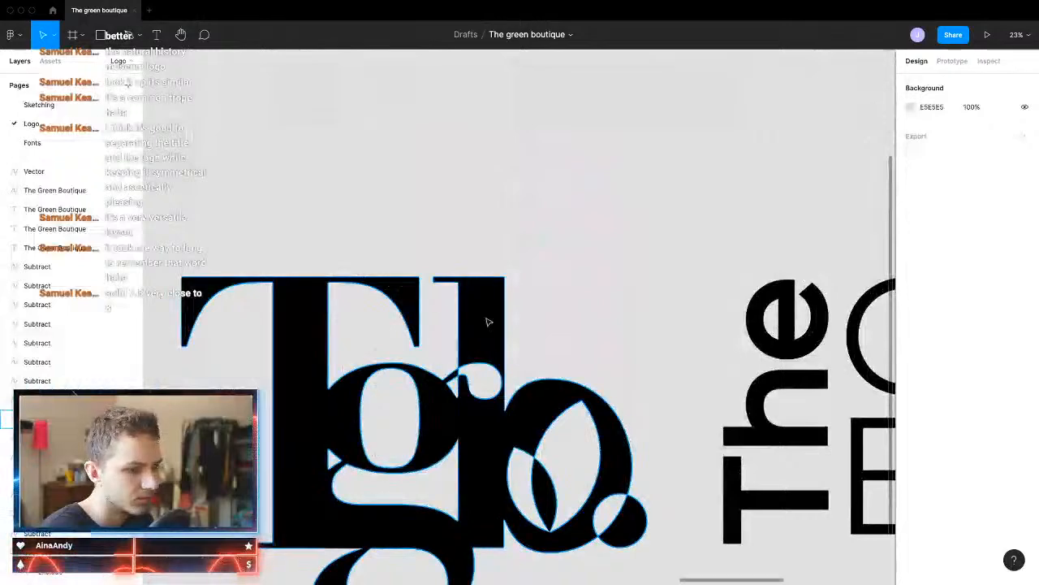
scroll(553, 332, down, 2)
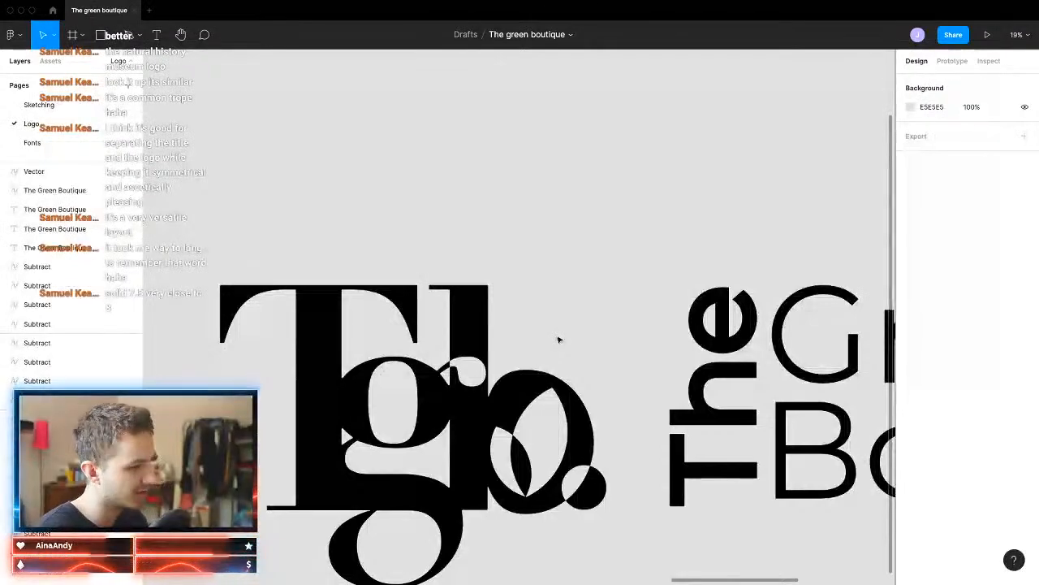
scroll(557, 340, down, 3)
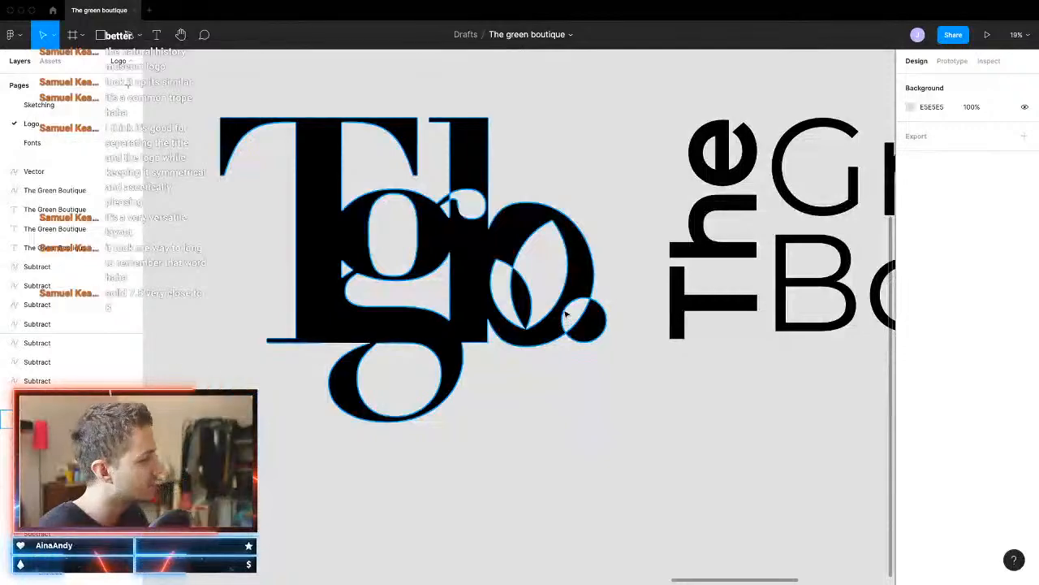
scroll(491, 302, down, 1)
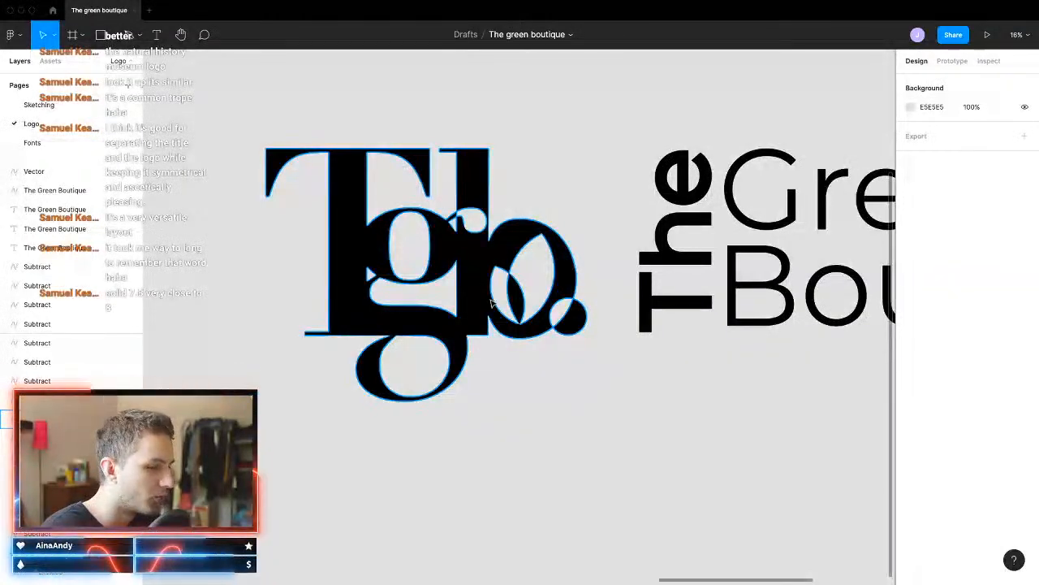
scroll(469, 324, down, 3)
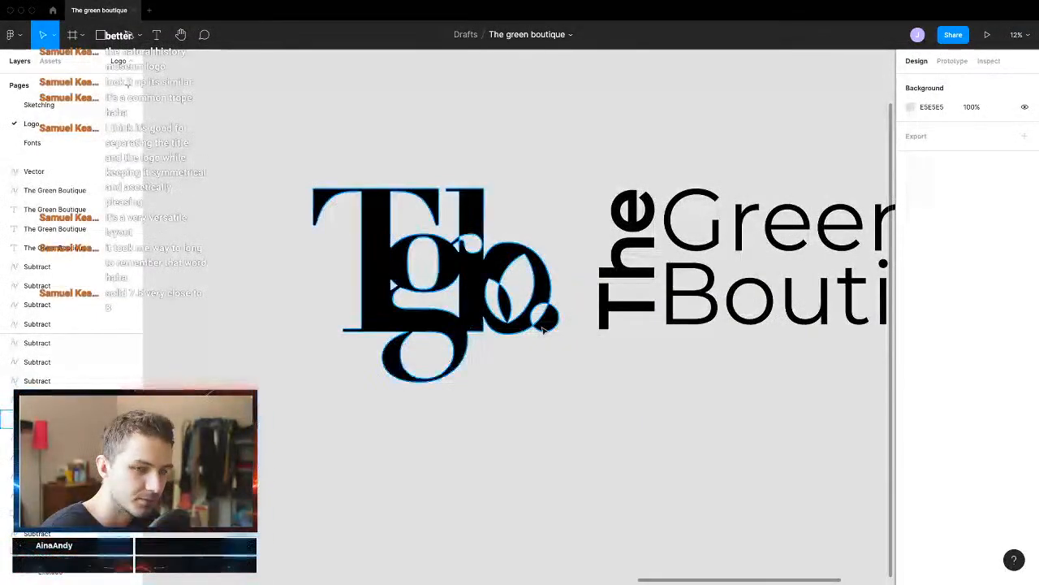
scroll(543, 329, down, 3)
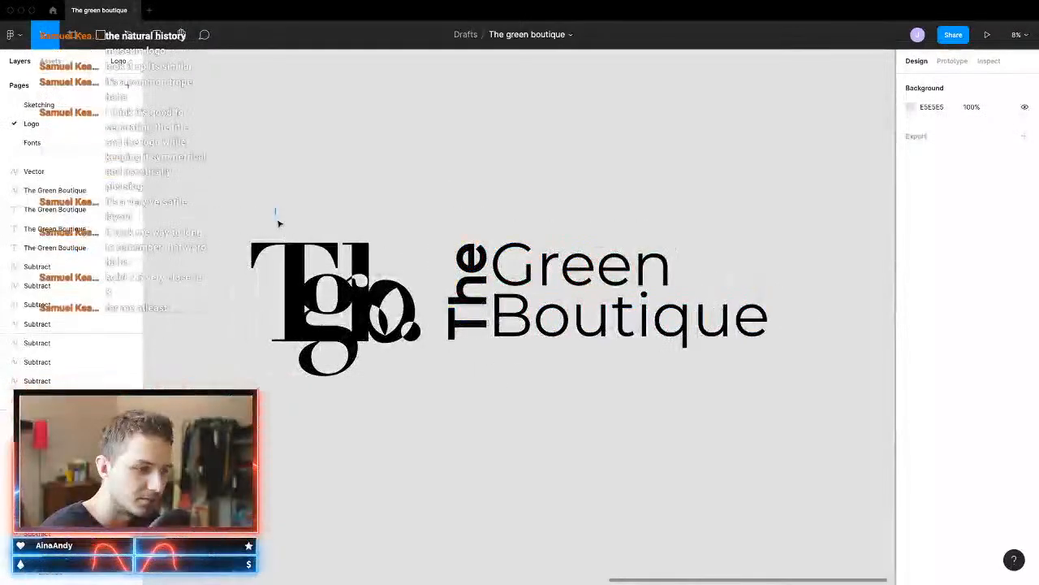
Step: Select the flattened "The Green Boutique" wordmark vector beside the enlarged symbol
drag(276, 209, 782, 357)
click(782, 461)
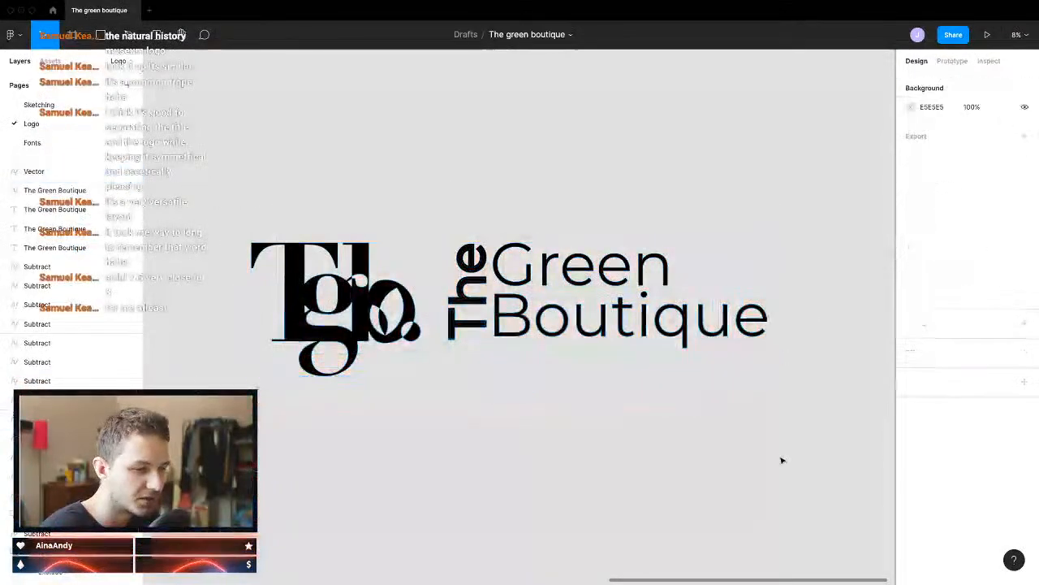
drag(436, 215, 651, 408)
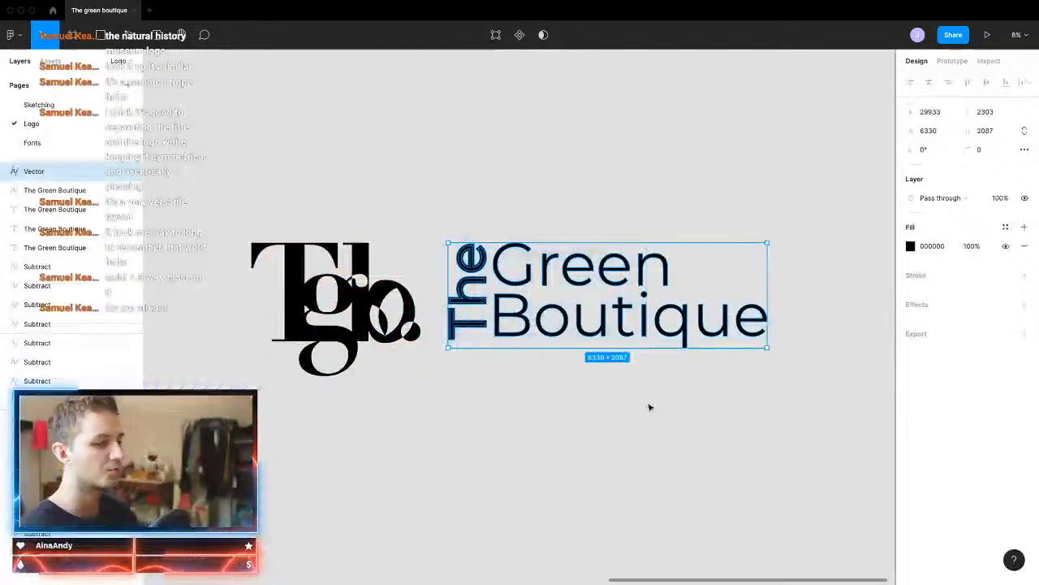